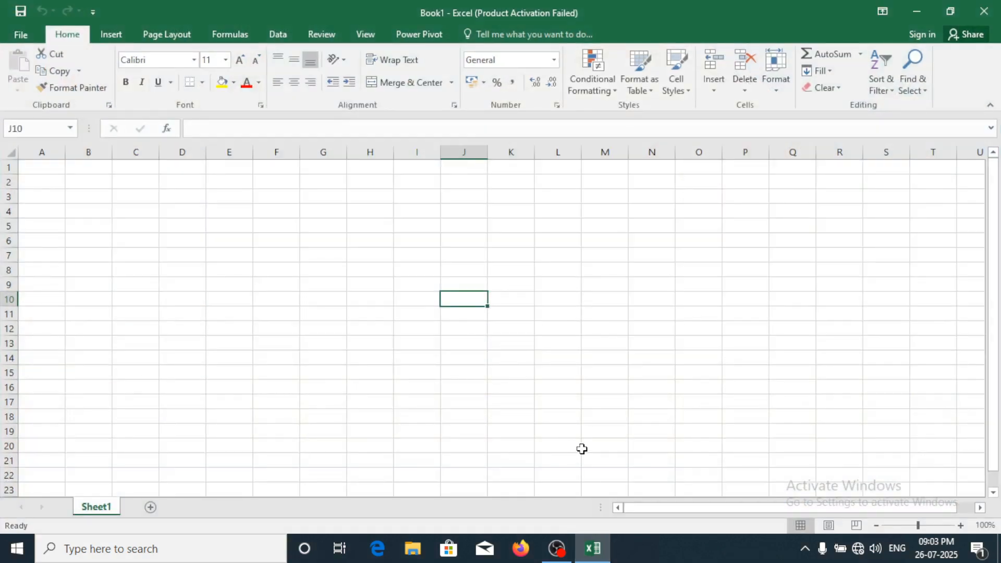
# Show the Insert ribbon commands in the pivot table.xlsx workbook
pyautogui.click(111, 35)
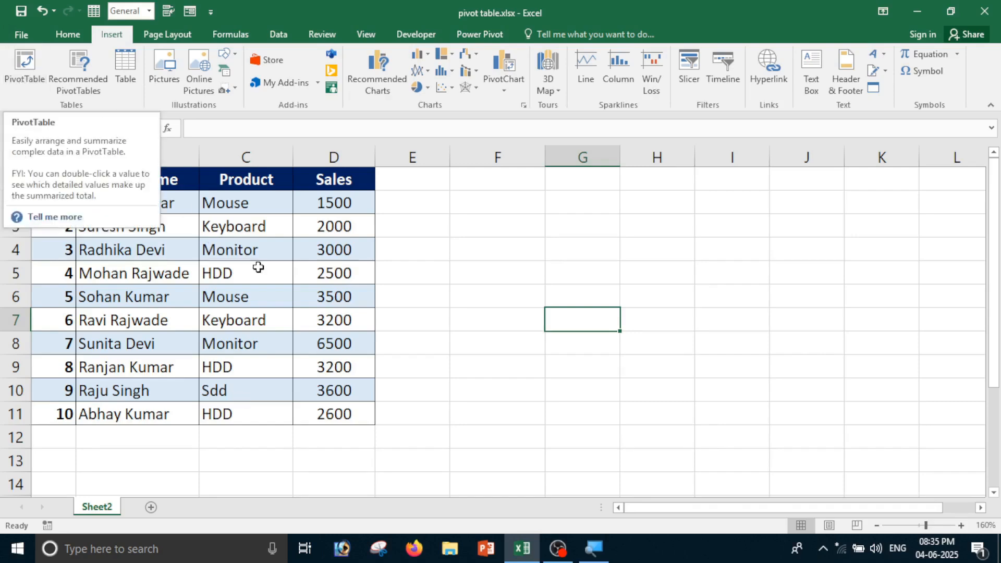
# Build an empty PivotTable on a new worksheet from the Sheet2 sales range A1:D11
pyautogui.click(471, 271)
pyautogui.moveTo(48, 186); pyautogui.dragTo(351, 413)
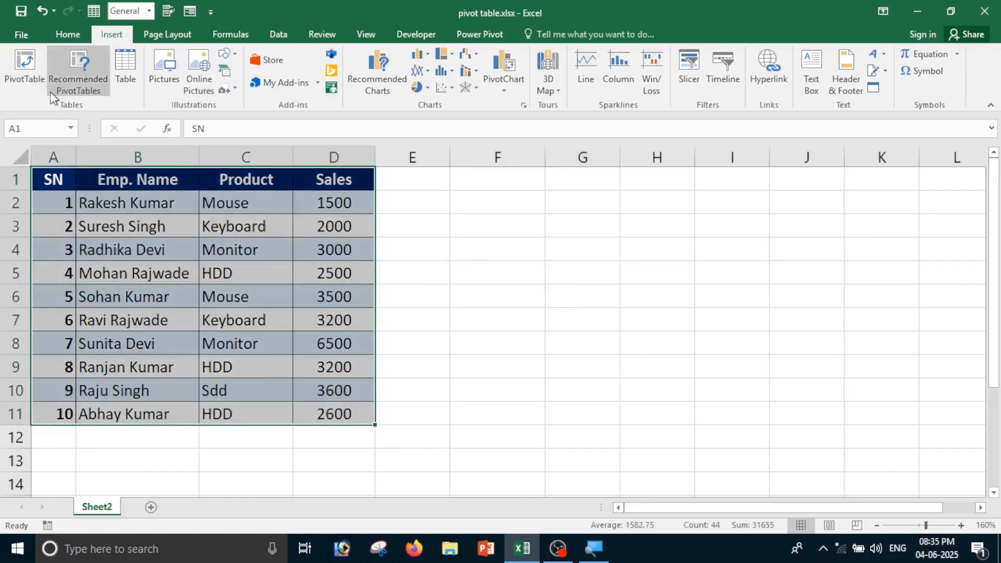
pyautogui.click(26, 70)
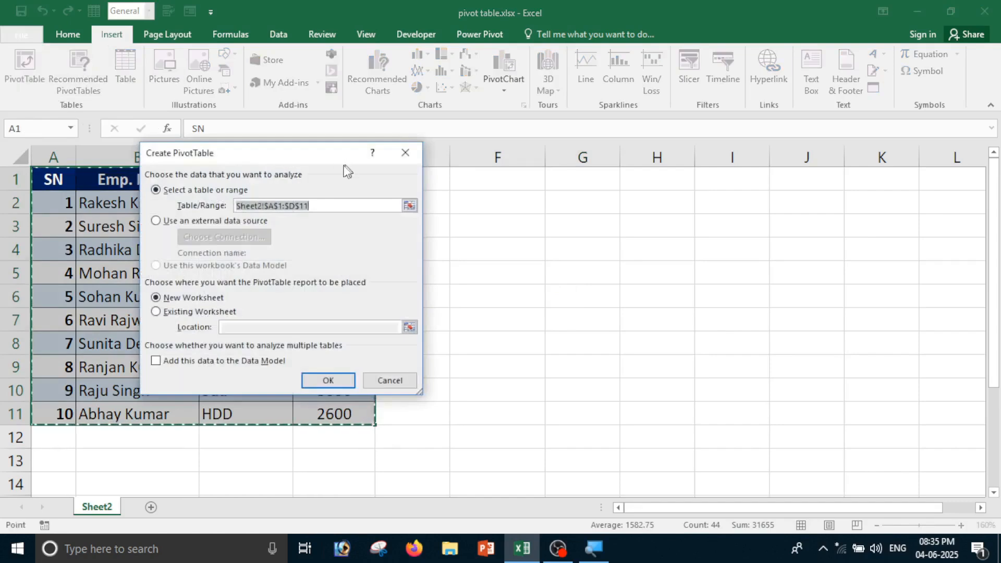
pyautogui.moveTo(243, 161); pyautogui.dragTo(589, 154)
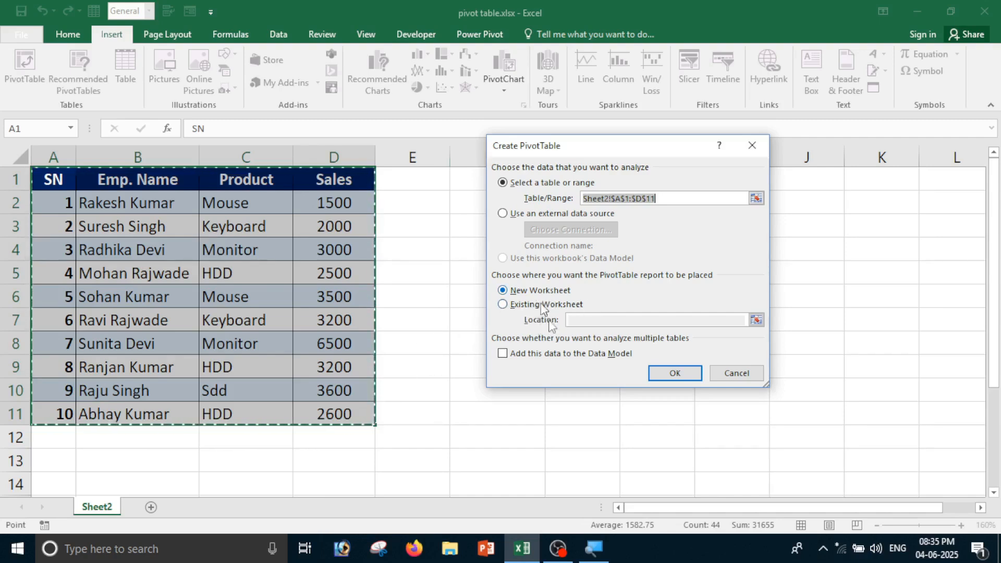
pyautogui.click(675, 374)
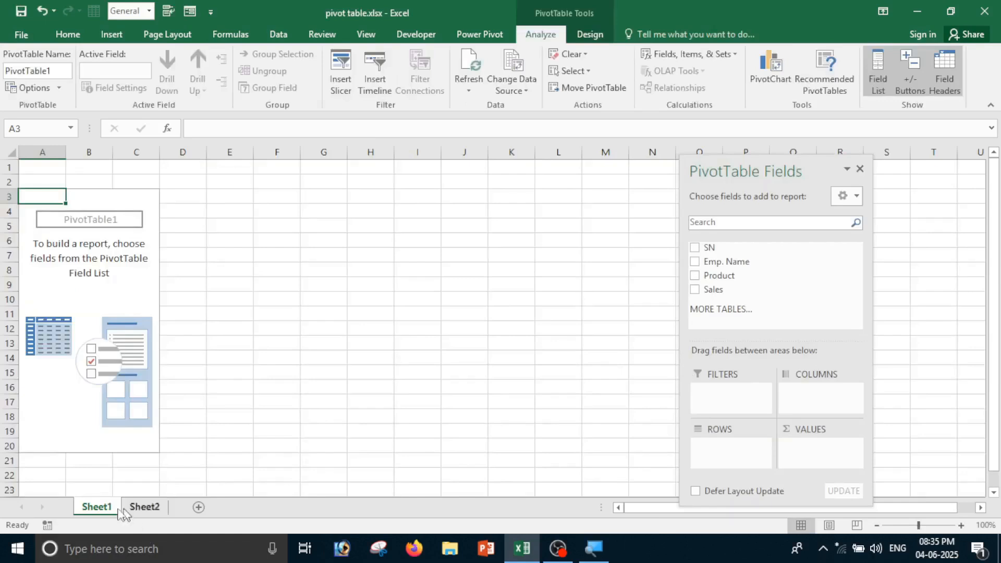
# Check the Sheet2 source data, then drag the PivotTable Fields pane rightward on Sheet1
pyautogui.click(150, 507)
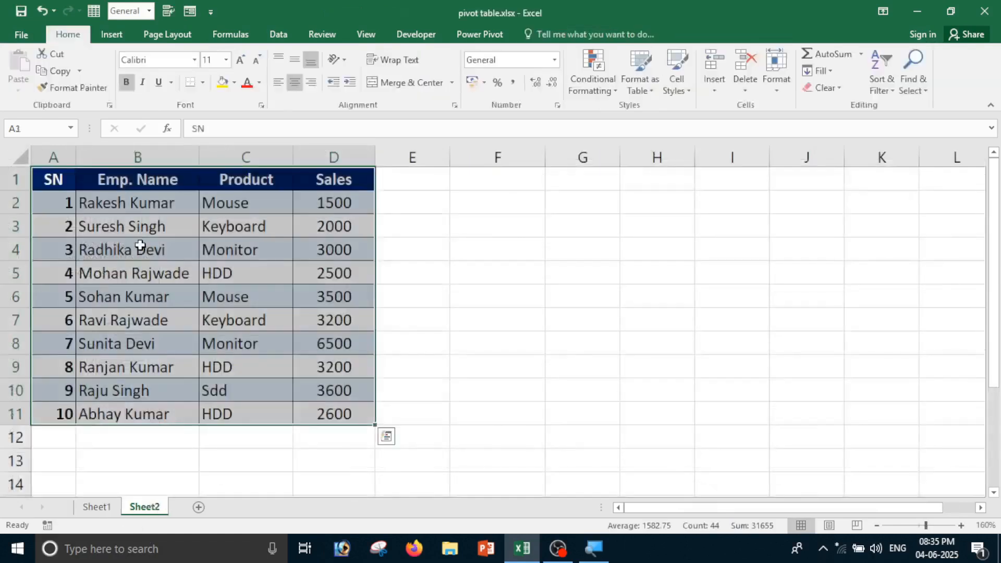
pyautogui.click(98, 507)
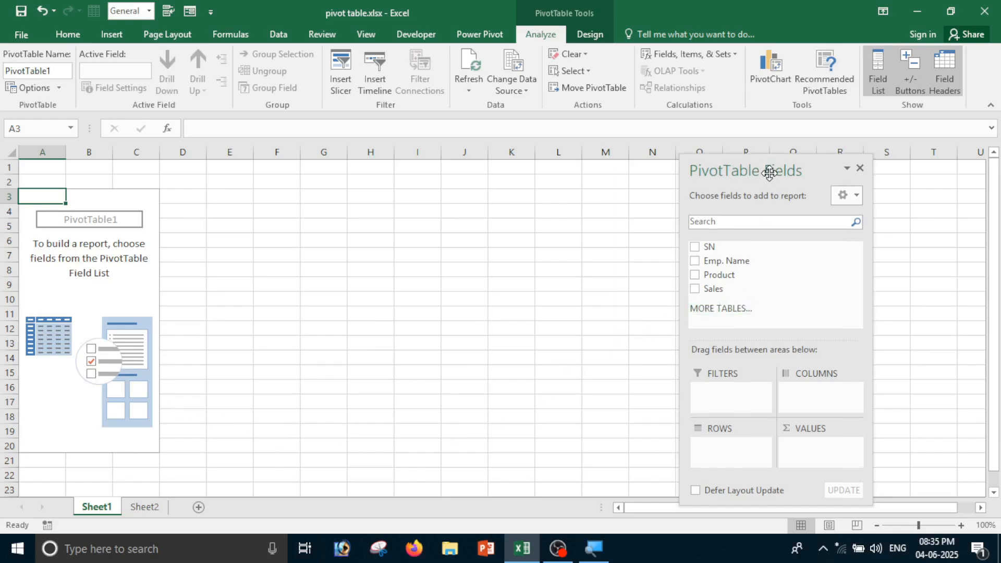
pyautogui.moveTo(770, 173); pyautogui.dragTo(807, 159)
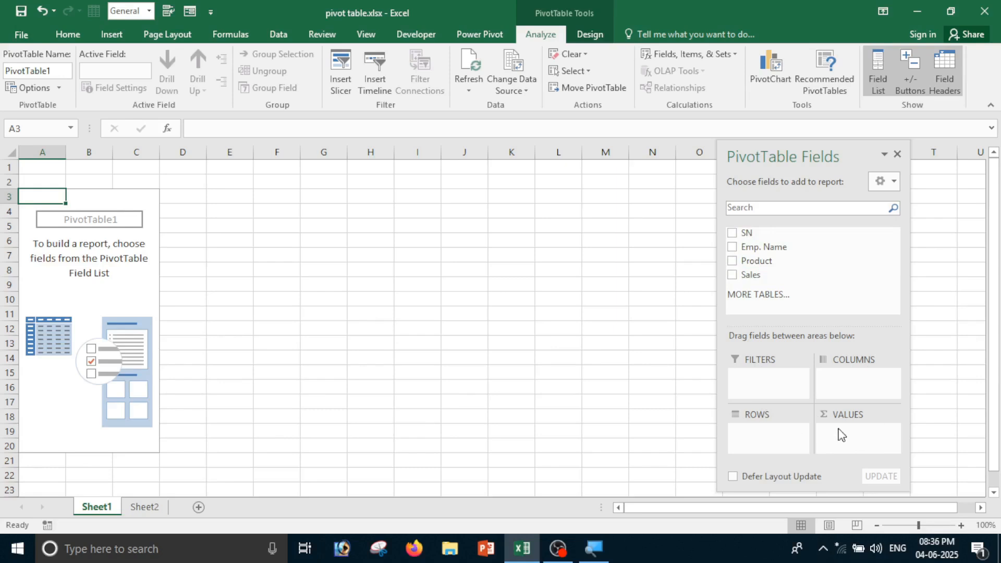
pyautogui.moveTo(807, 158); pyautogui.dragTo(852, 152)
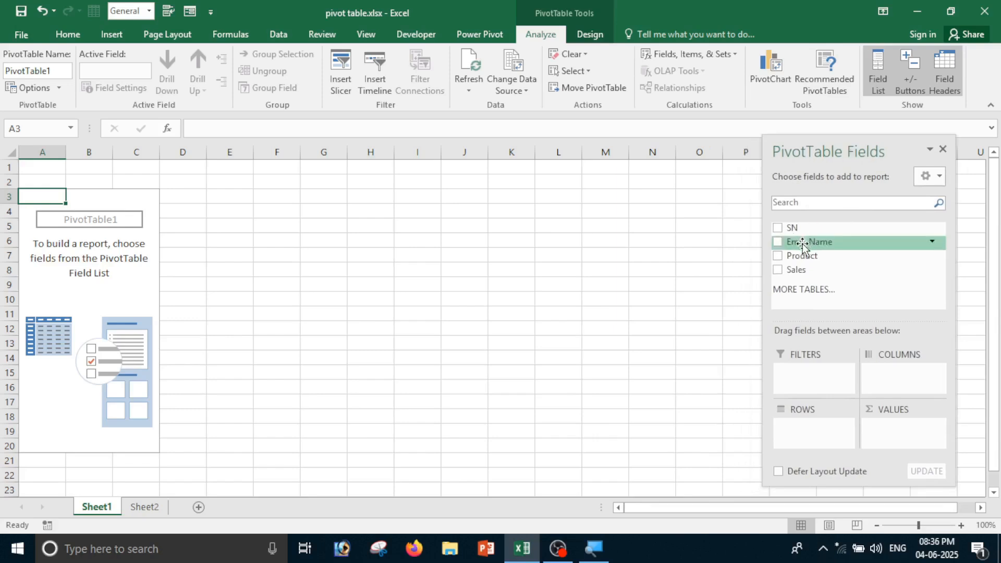
# Place Emp. Name in Columns, Product in Rows and Sales as summed Values, totalling 31600
pyautogui.click(778, 242)
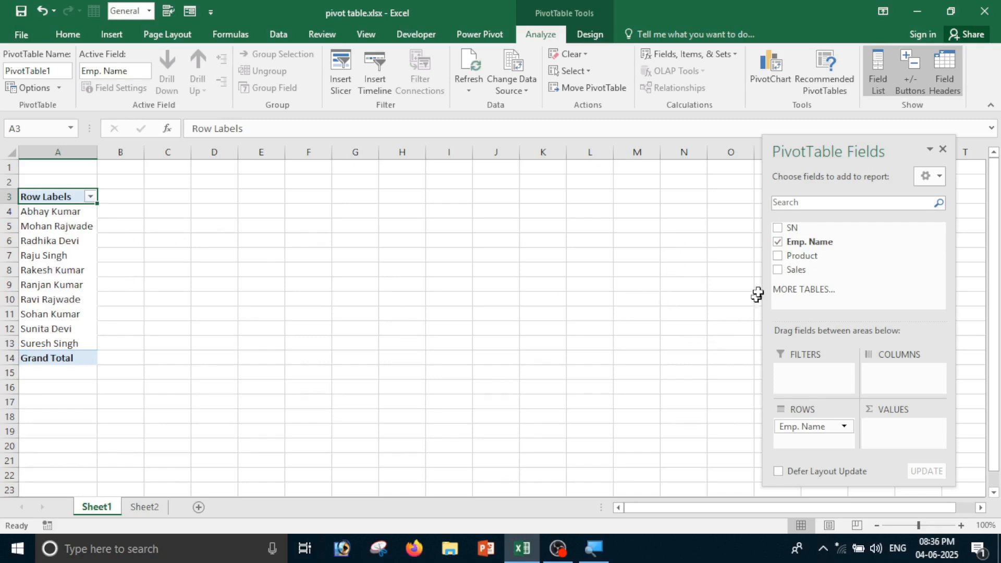
pyautogui.moveTo(809, 242); pyautogui.dragTo(894, 392)
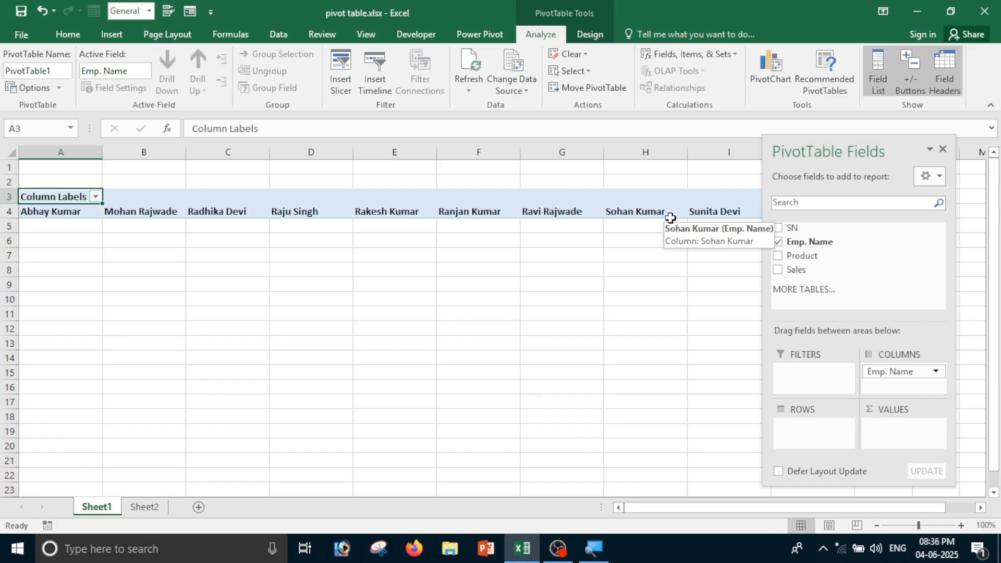
pyautogui.click(815, 256)
pyautogui.moveTo(815, 256); pyautogui.dragTo(803, 434)
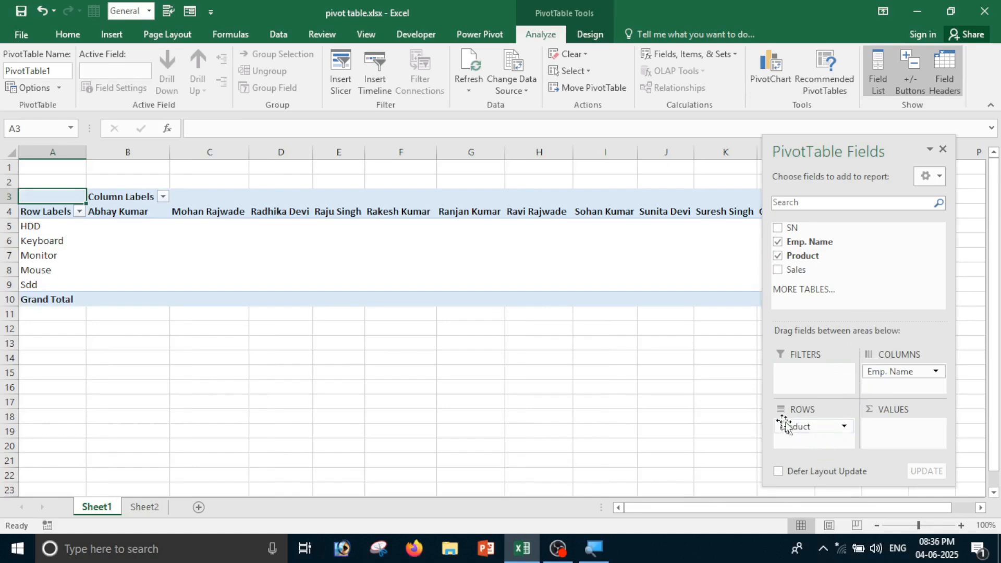
pyautogui.click(791, 427)
pyautogui.click(817, 434)
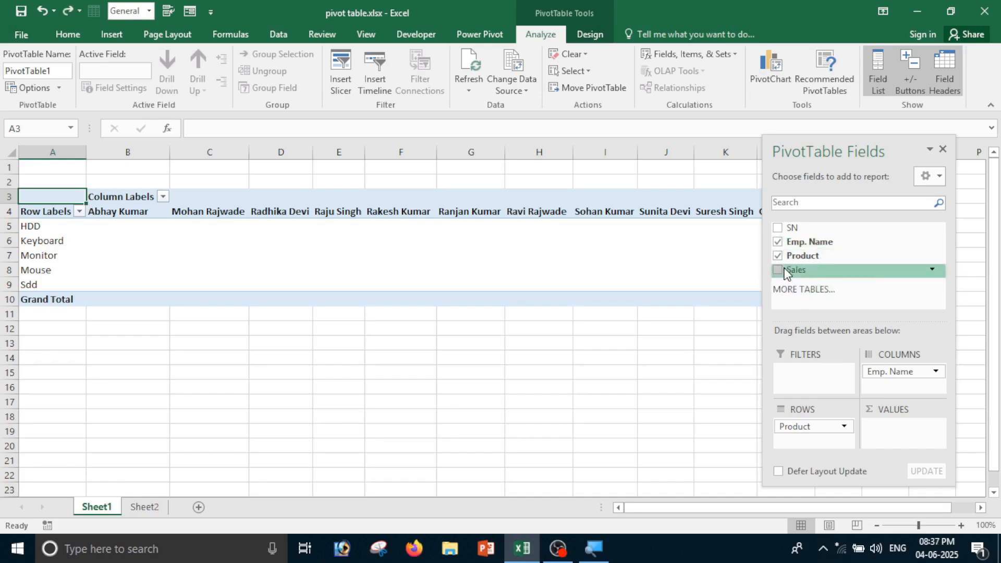
pyautogui.moveTo(796, 270); pyautogui.dragTo(893, 437)
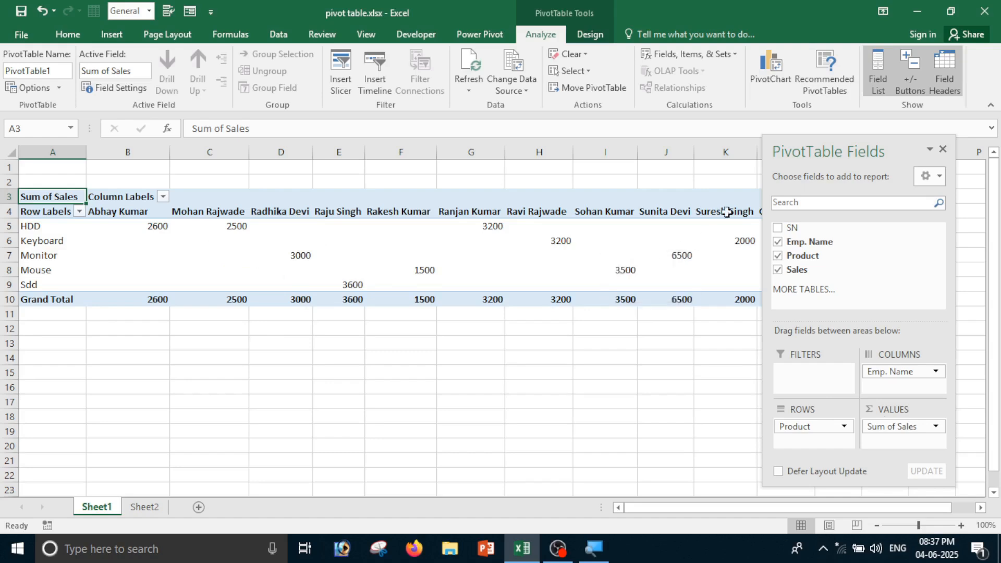
pyautogui.moveTo(786, 152); pyautogui.dragTo(862, 220)
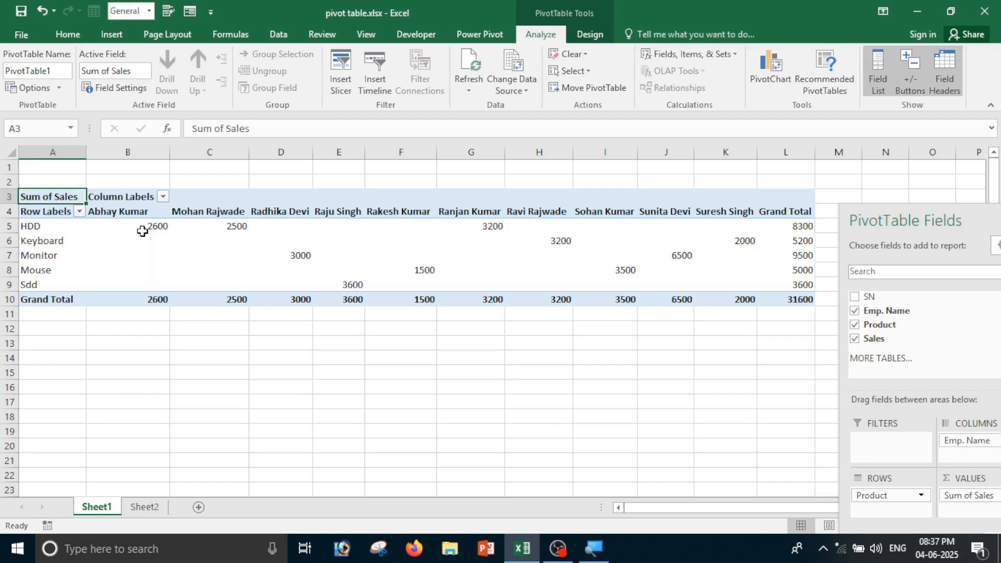
pyautogui.moveTo(142, 231)
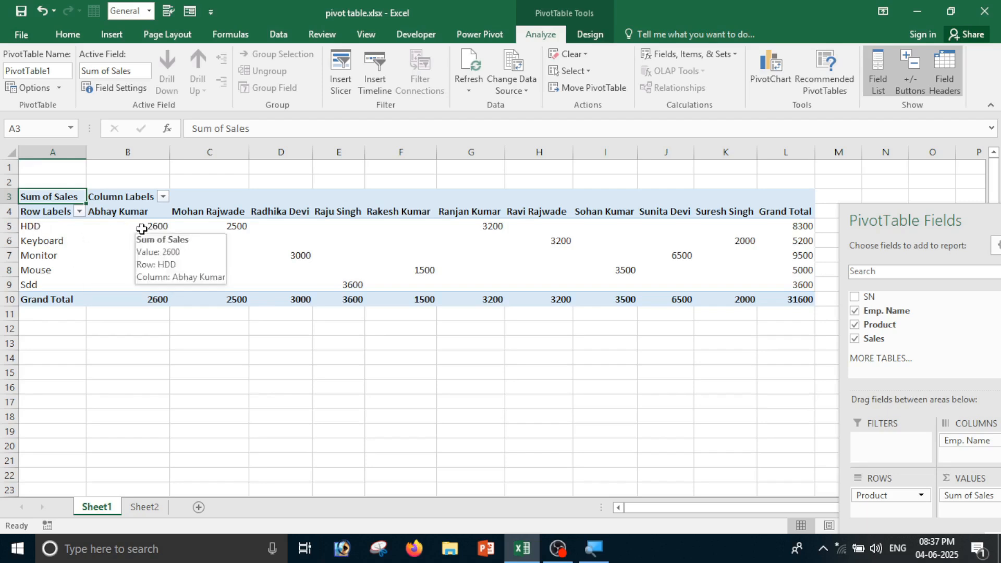
pyautogui.click(142, 225)
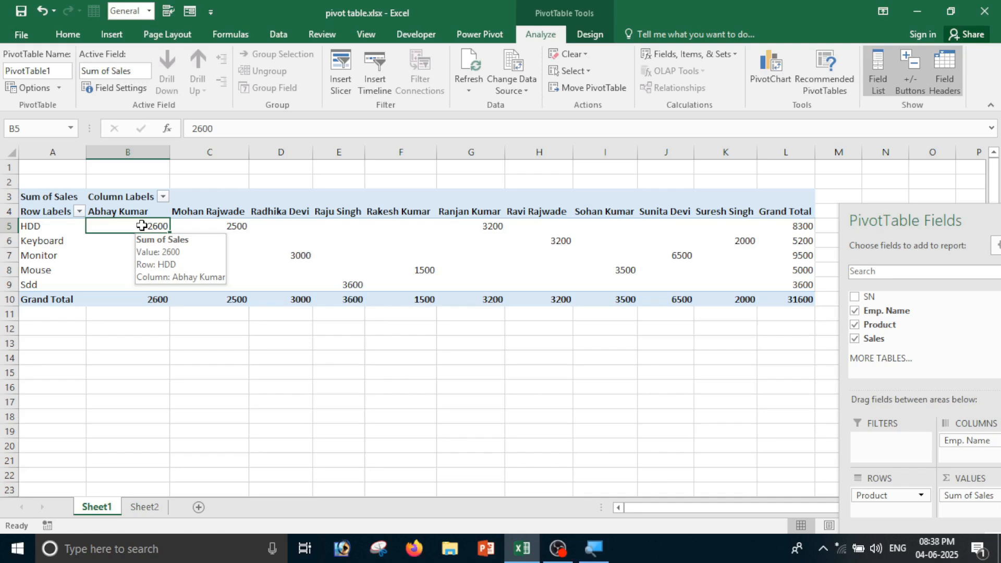
pyautogui.click(216, 227)
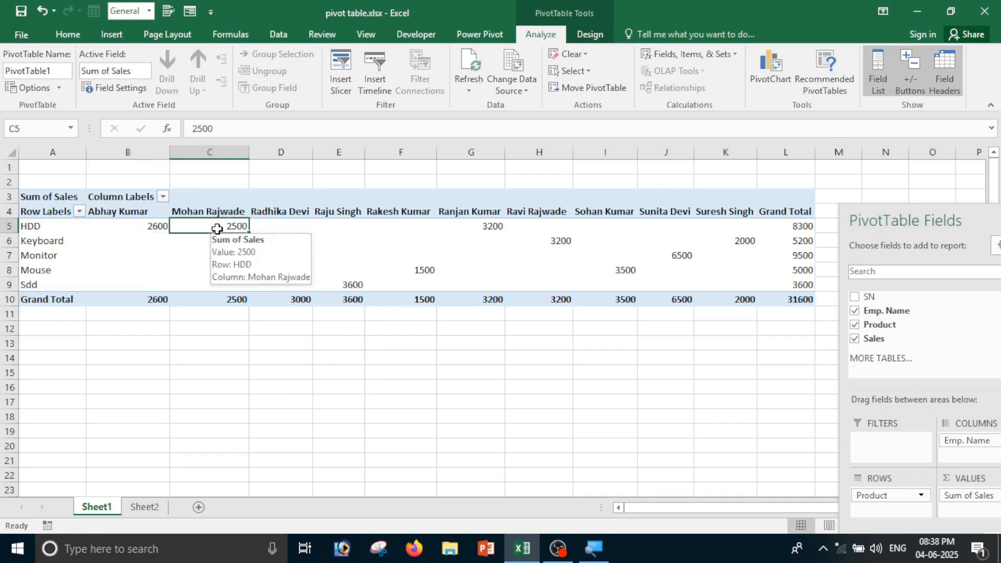
pyautogui.click(799, 222)
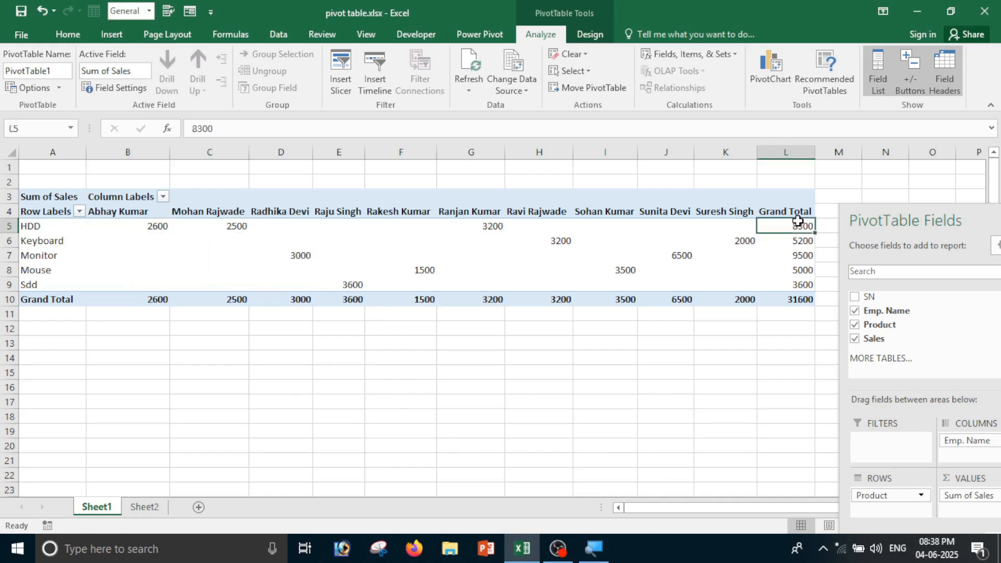
pyautogui.click(476, 228)
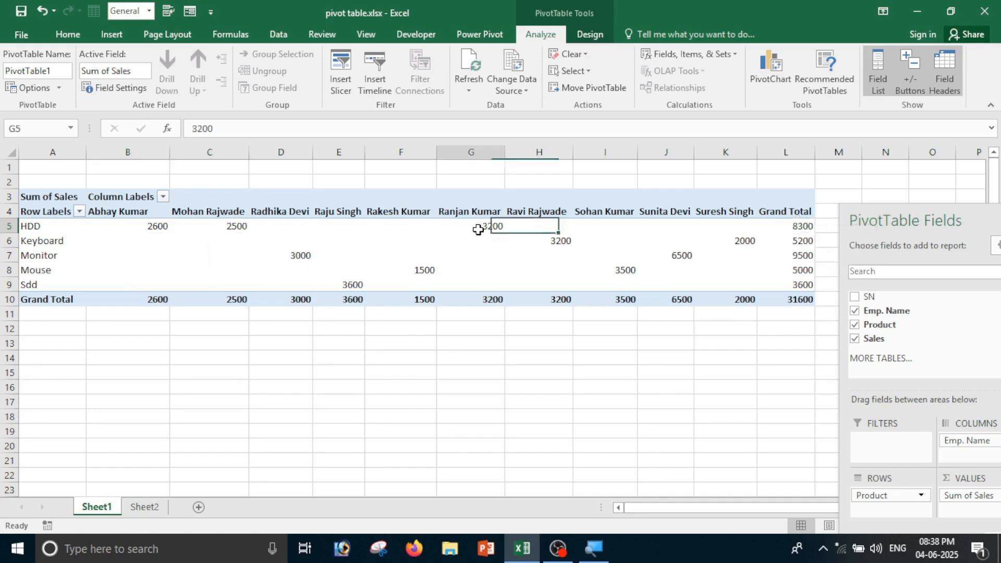
pyautogui.moveTo(469, 226)
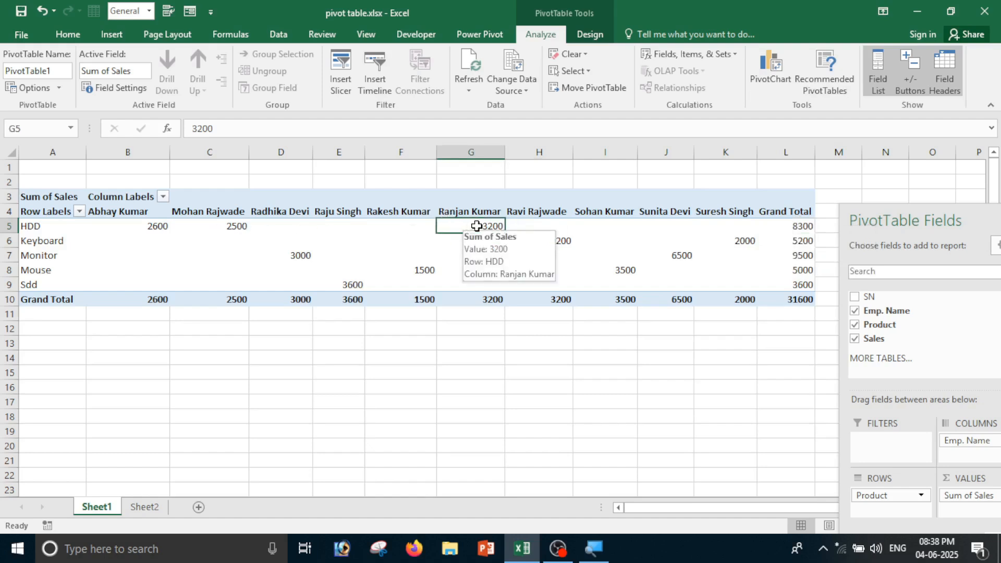
pyautogui.click(796, 226)
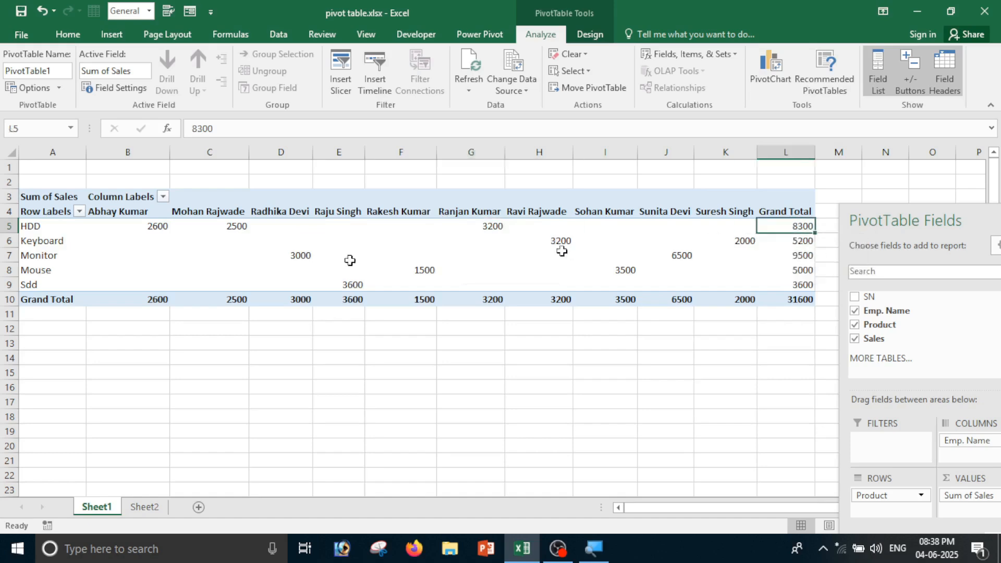
pyautogui.click(29, 243)
pyautogui.click(27, 259)
pyautogui.click(28, 271)
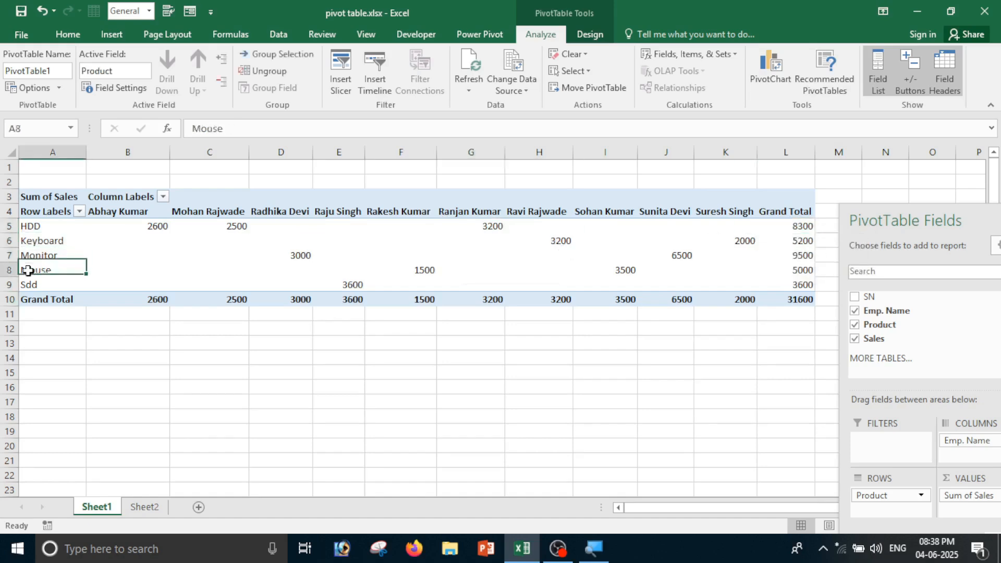
pyautogui.click(288, 258)
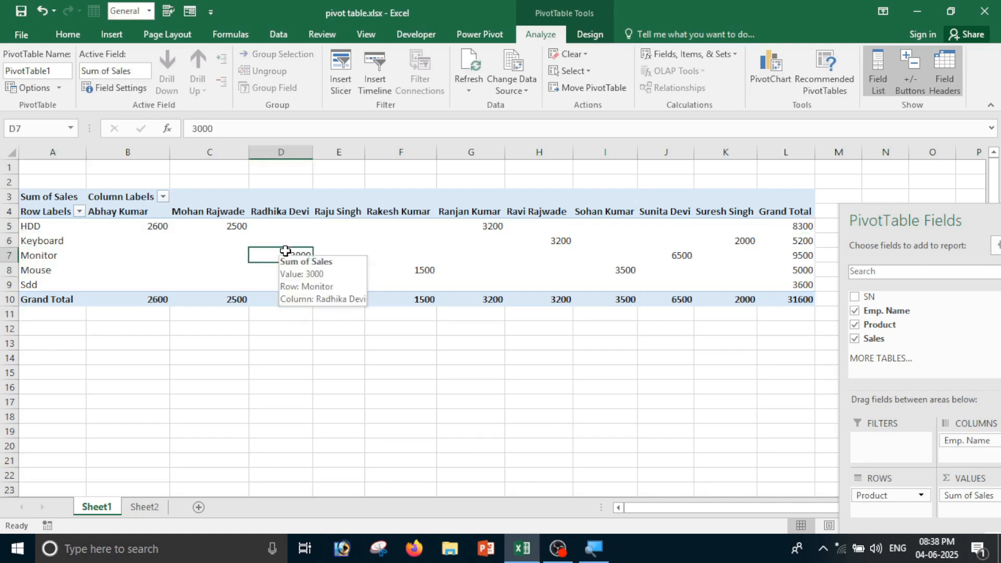
pyautogui.click(799, 242)
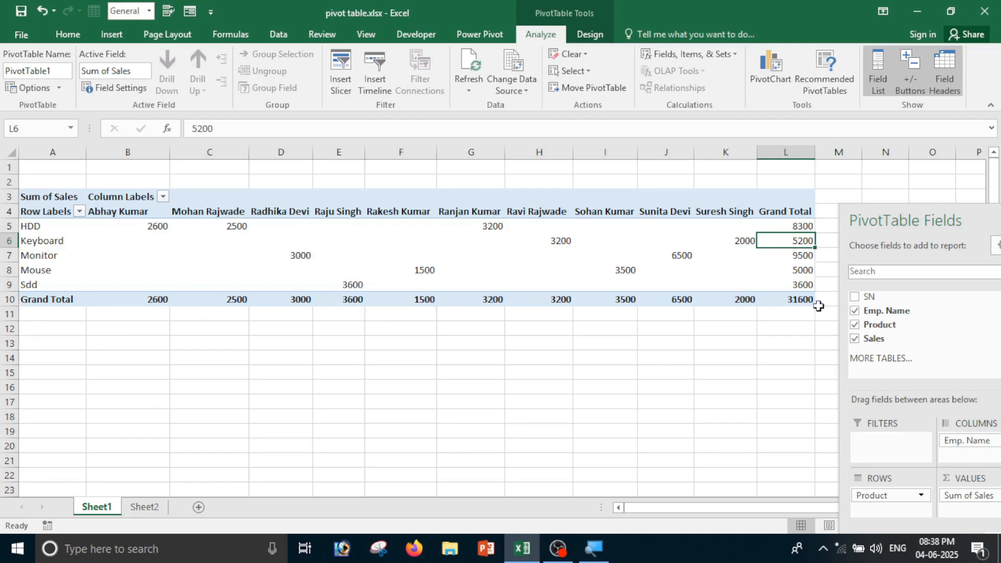
pyautogui.moveTo(808, 304)
pyautogui.moveTo(867, 214); pyautogui.dragTo(830, 161)
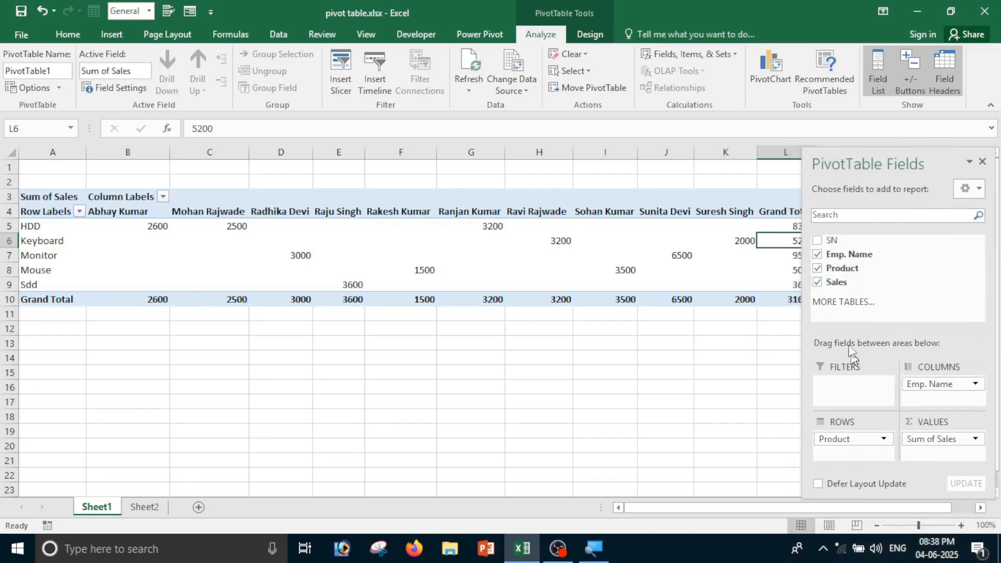
# Make Emp. Name a report filter and try filtering to two individual employees
pyautogui.moveTo(861, 258); pyautogui.dragTo(842, 387)
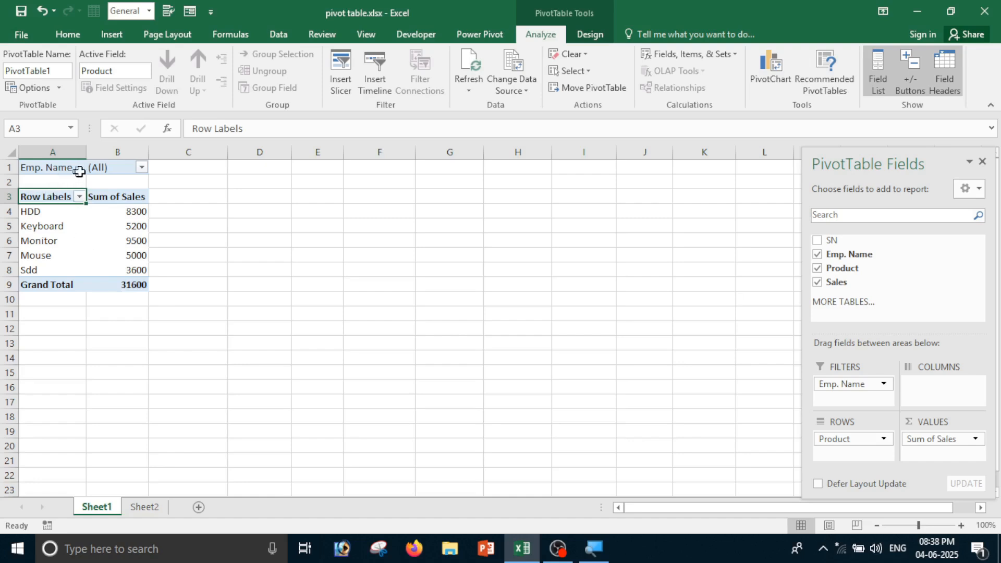
pyautogui.click(142, 168)
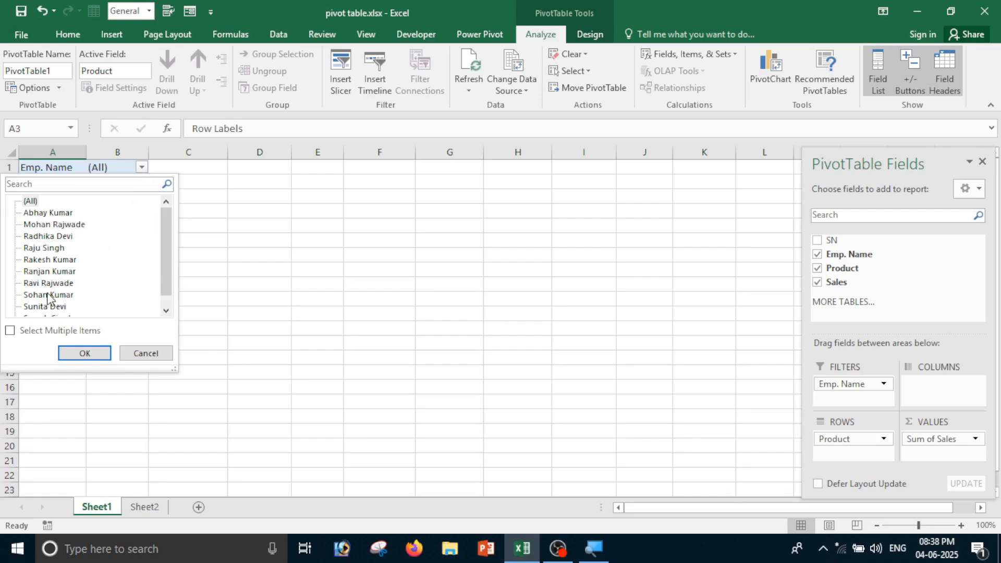
pyautogui.click(49, 213)
pyautogui.click(87, 355)
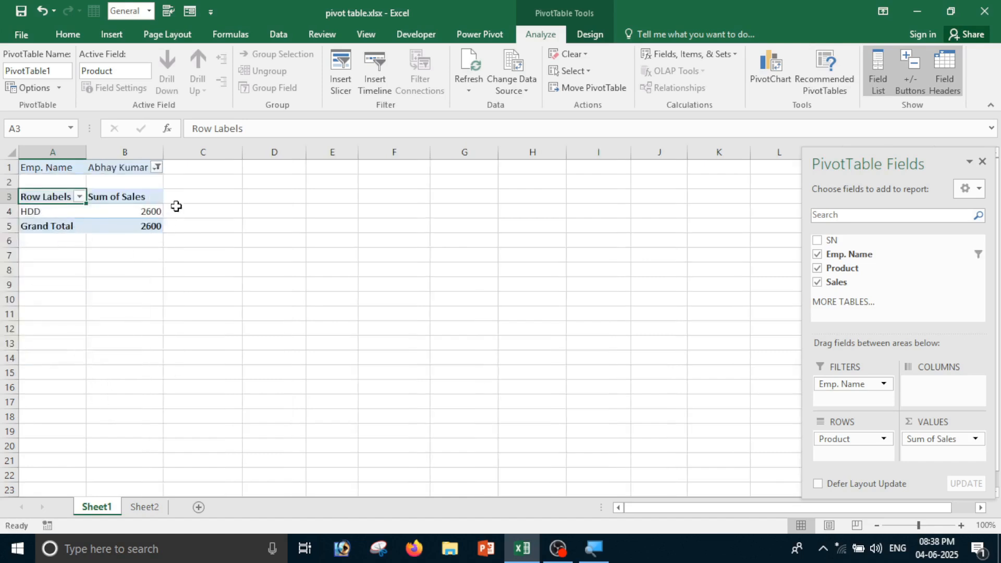
pyautogui.moveTo(146, 227)
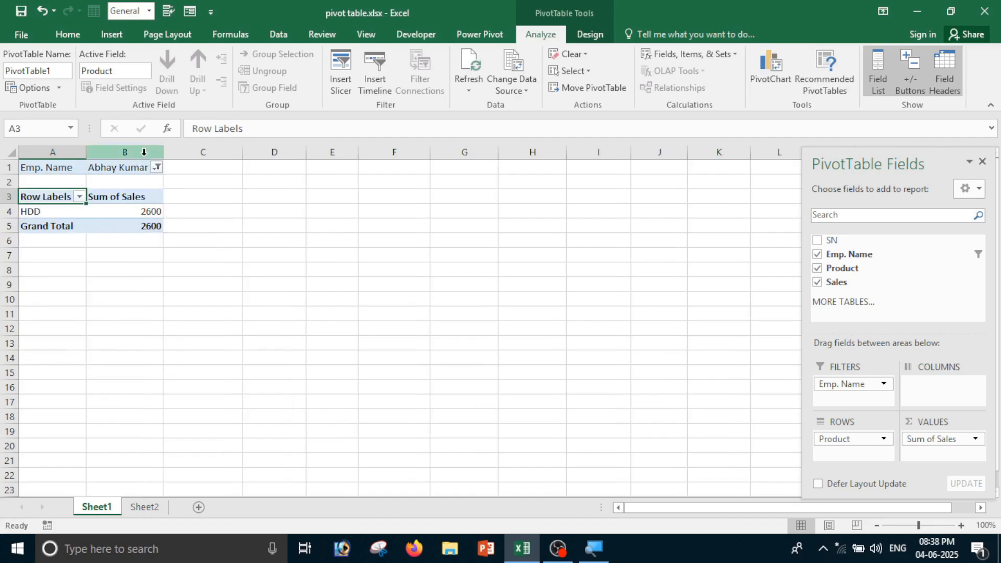
pyautogui.click(160, 169)
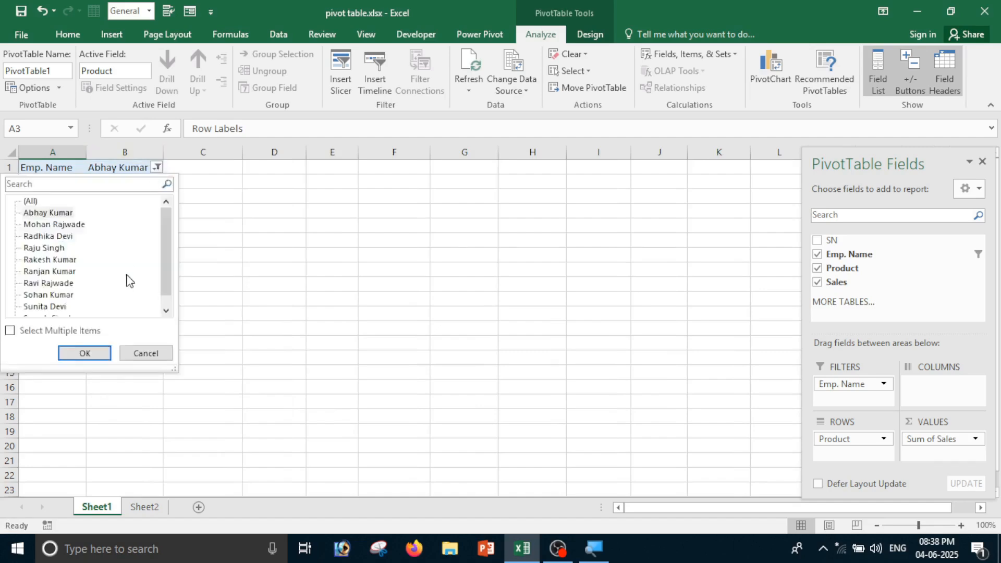
pyautogui.click(49, 259)
pyautogui.click(84, 353)
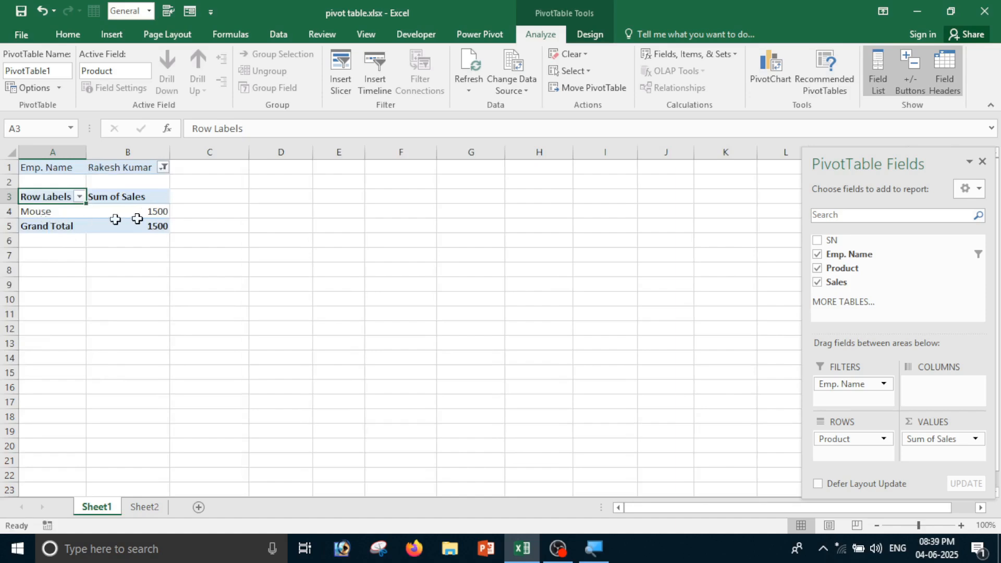
# Set the Emp. Name filter back to (All), giving a 31600 grand total
pyautogui.moveTo(141, 218)
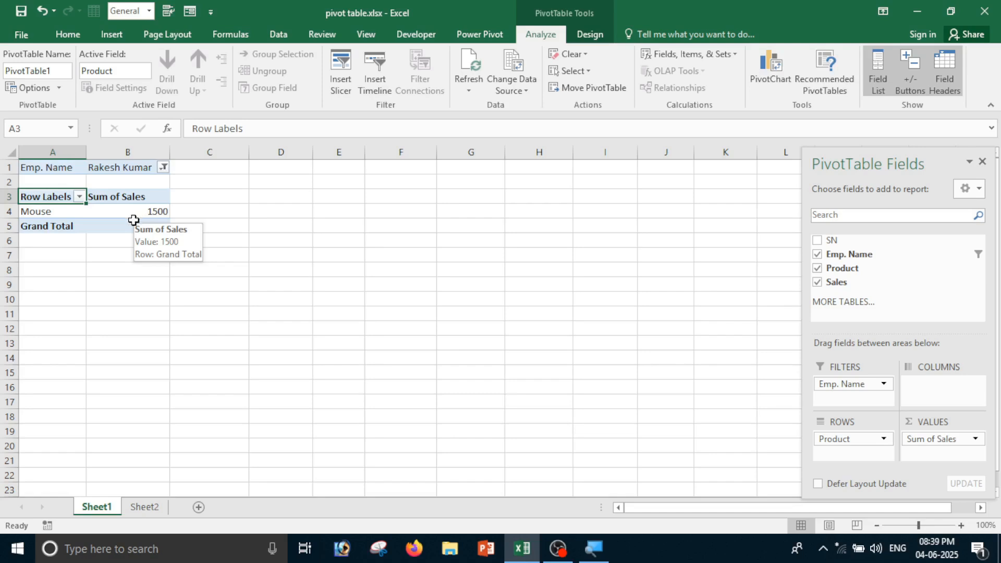
pyautogui.click(164, 168)
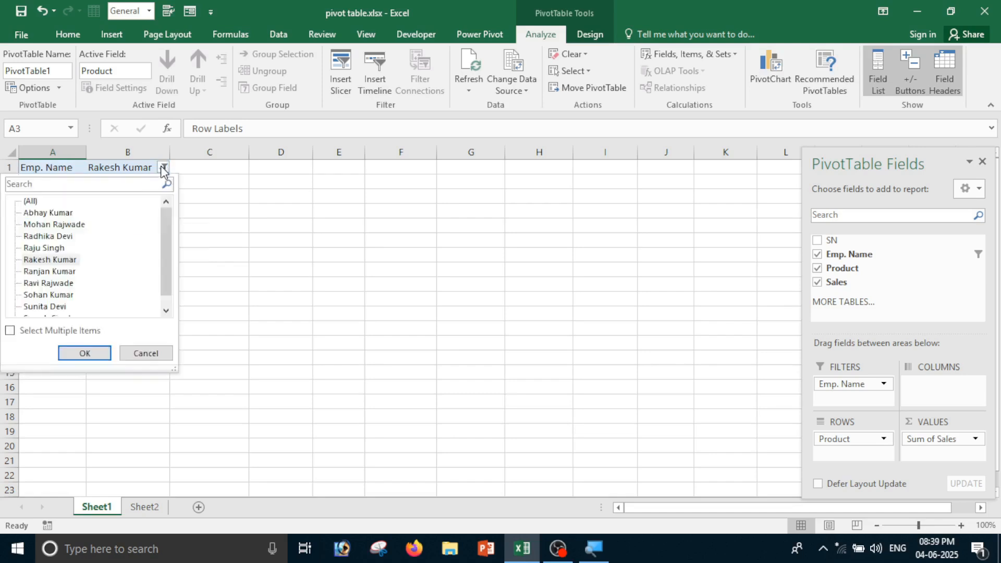
pyautogui.click(34, 201)
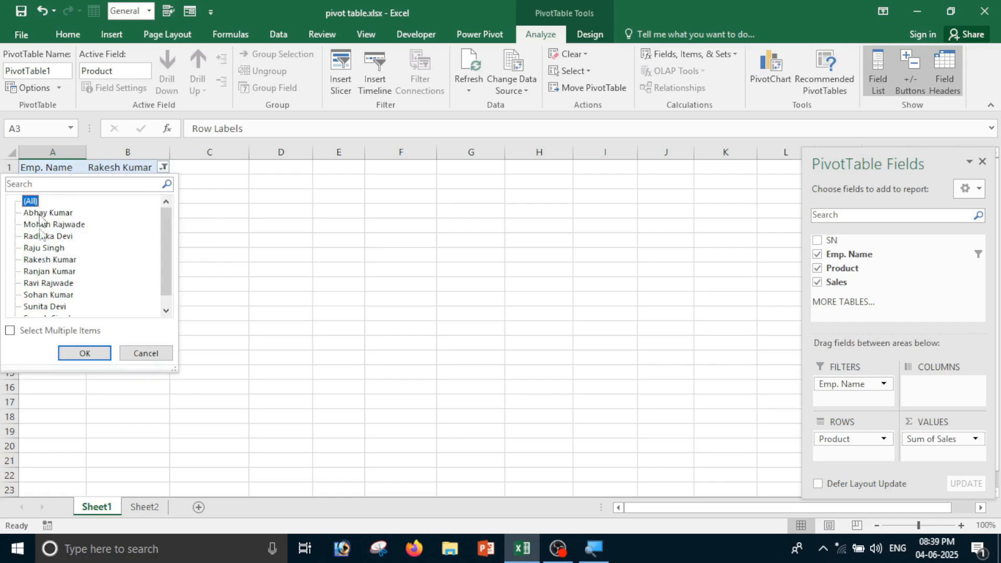
pyautogui.click(81, 353)
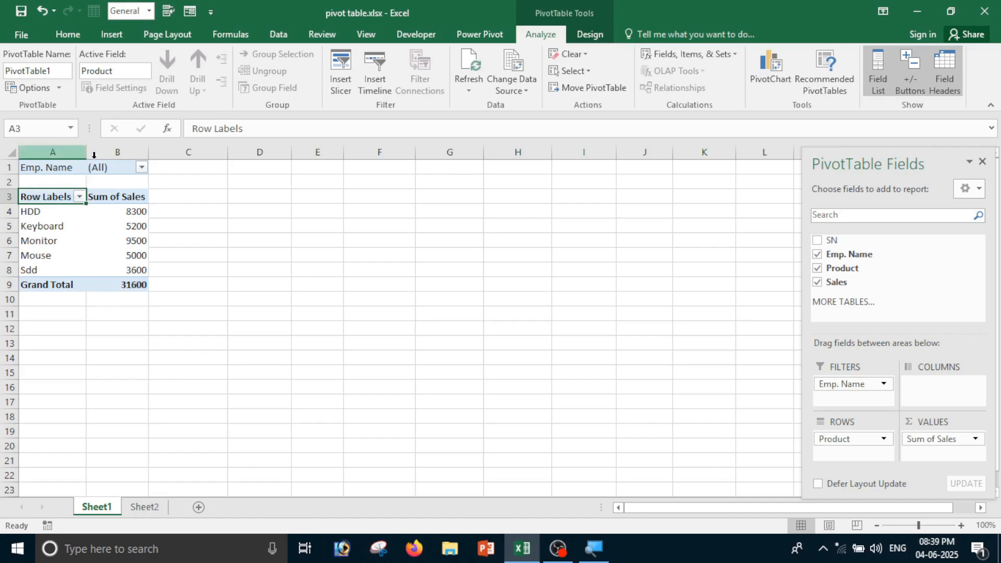
pyautogui.click(142, 168)
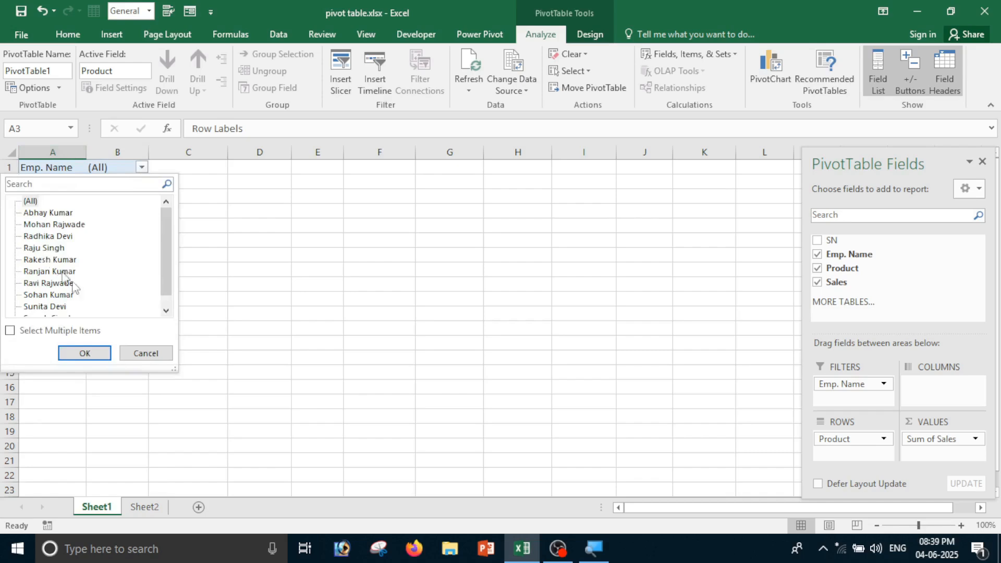
pyautogui.click(146, 353)
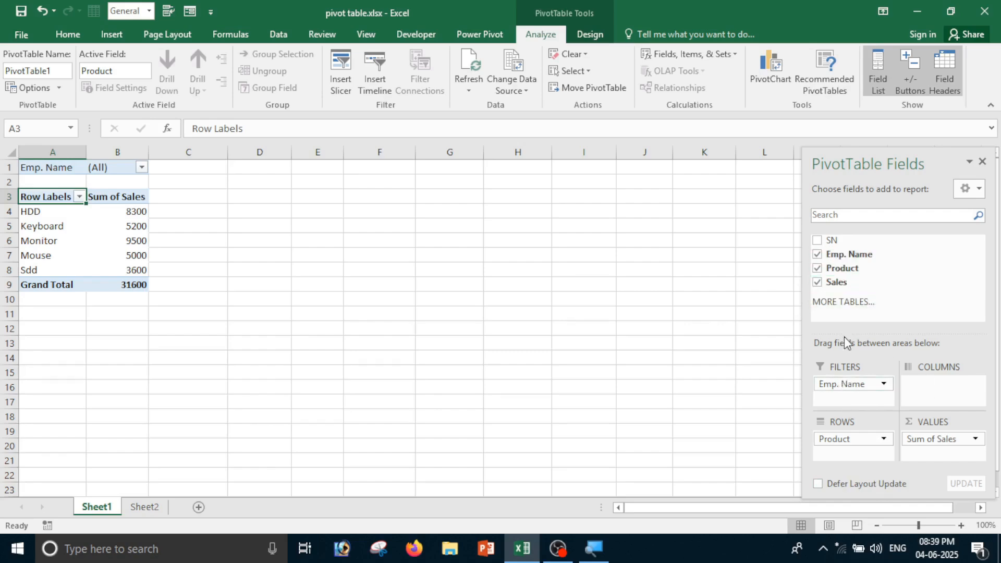
# Put Emp. Name in Columns and Product in Filters, then filter the pivot to HDD
pyautogui.moveTo(835, 256)
pyautogui.mouseDown()
pyautogui.moveTo(889, 281)
pyautogui.moveTo(929, 390)
pyautogui.mouseUp()
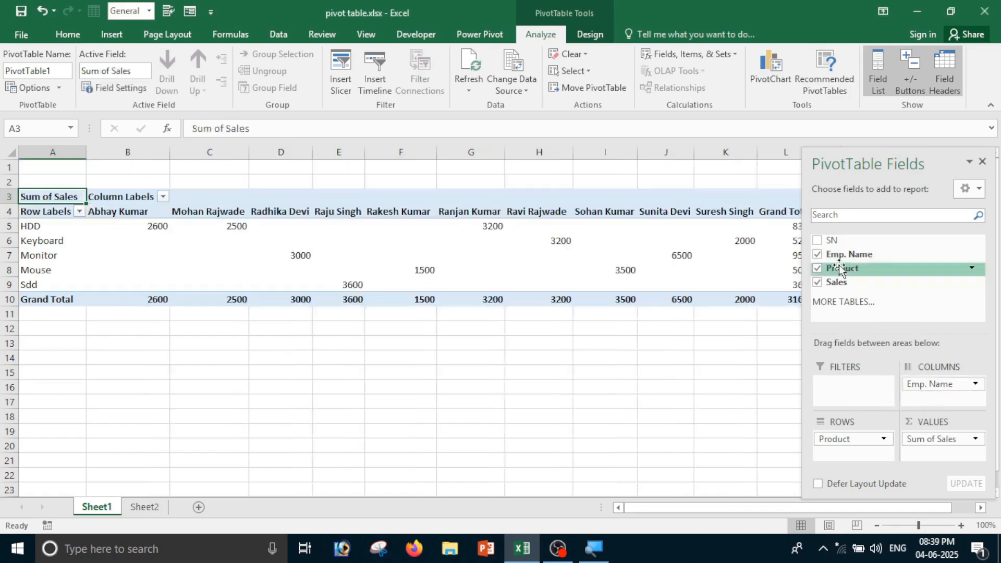
pyautogui.moveTo(841, 270); pyautogui.dragTo(848, 392)
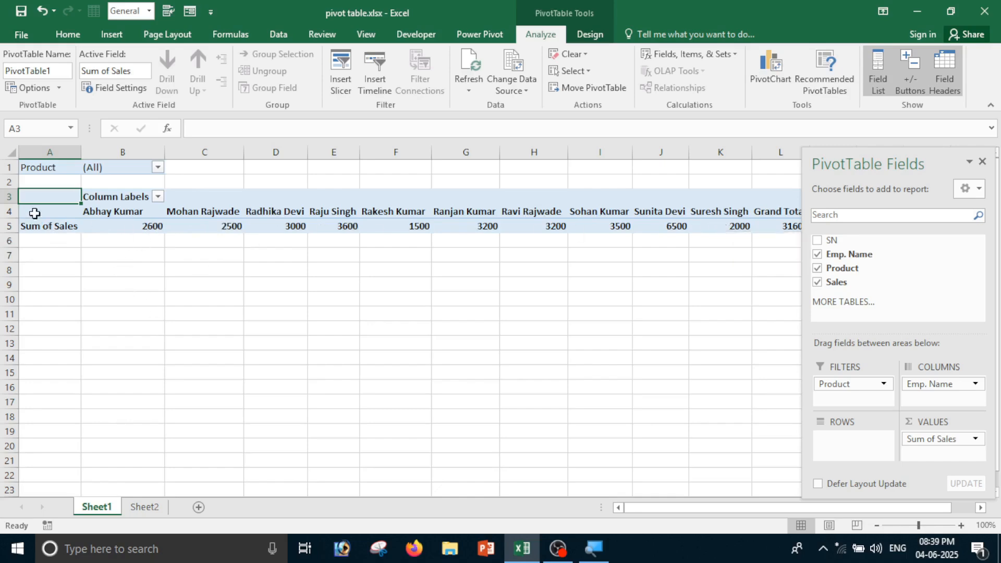
pyautogui.click(158, 167)
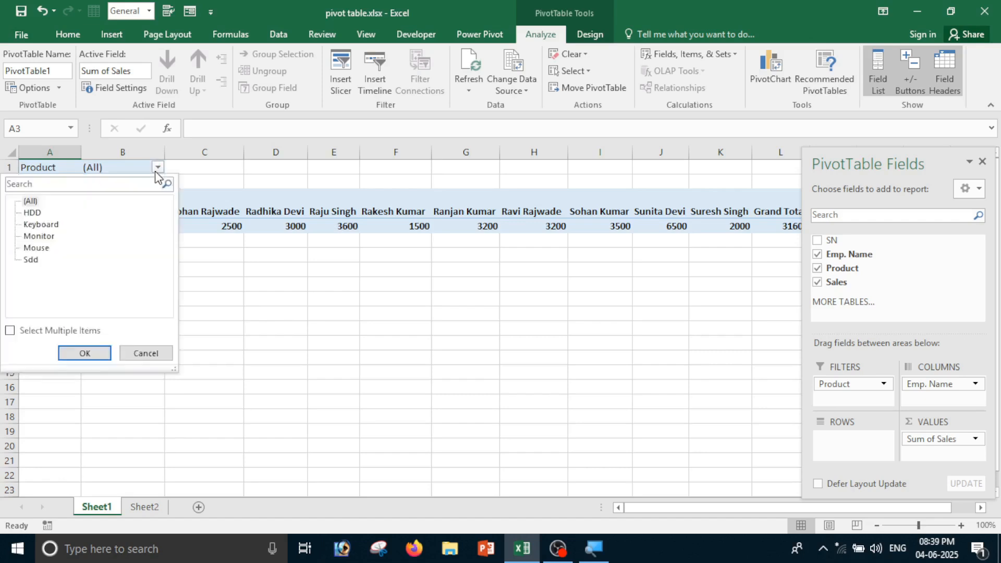
pyautogui.click(33, 212)
pyautogui.click(82, 354)
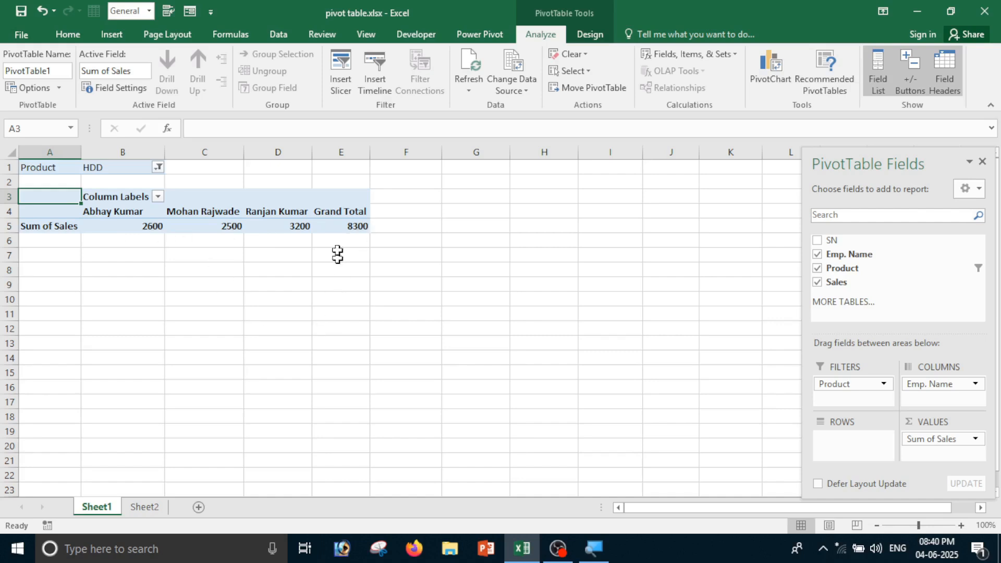
# Switch the Product filter to Monitor and check its 9500 grand total
pyautogui.click(158, 167)
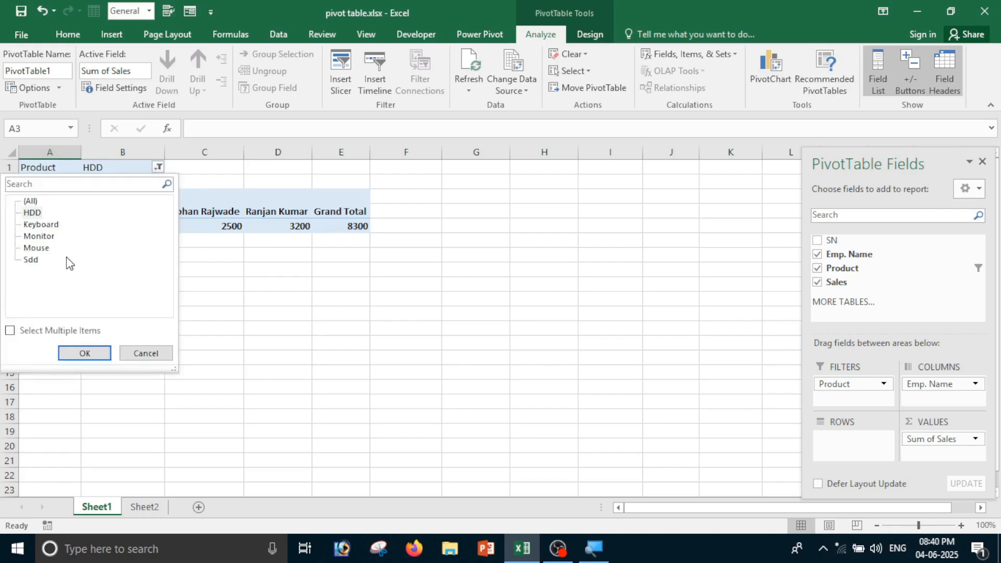
pyautogui.click(39, 237)
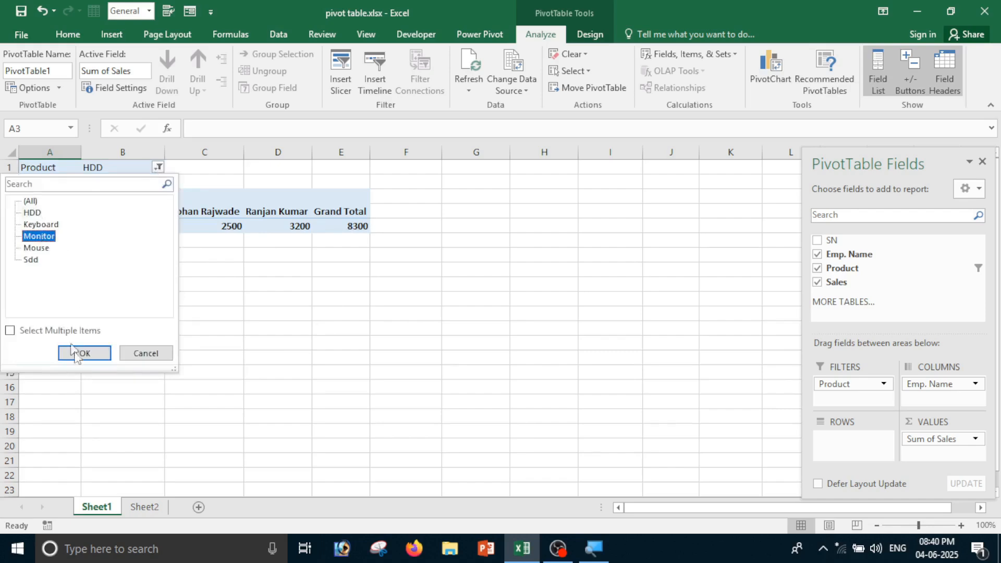
pyautogui.click(86, 354)
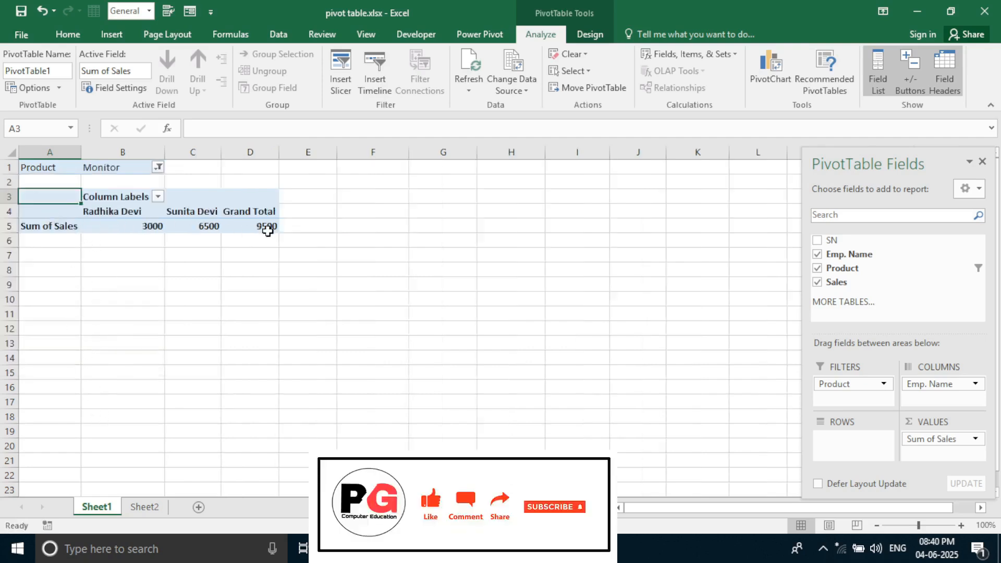
pyautogui.click(107, 231)
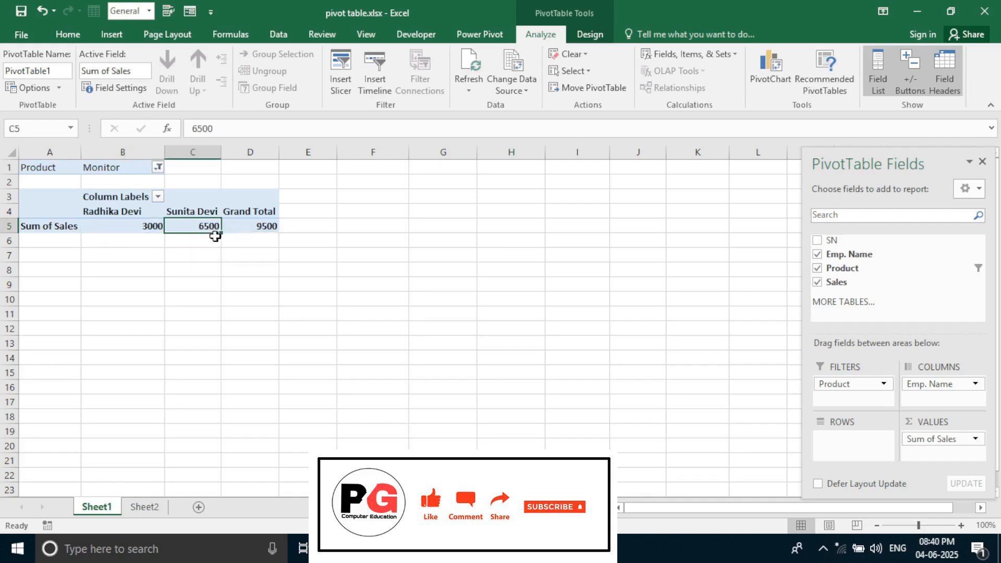
pyautogui.click(264, 238)
pyautogui.click(265, 226)
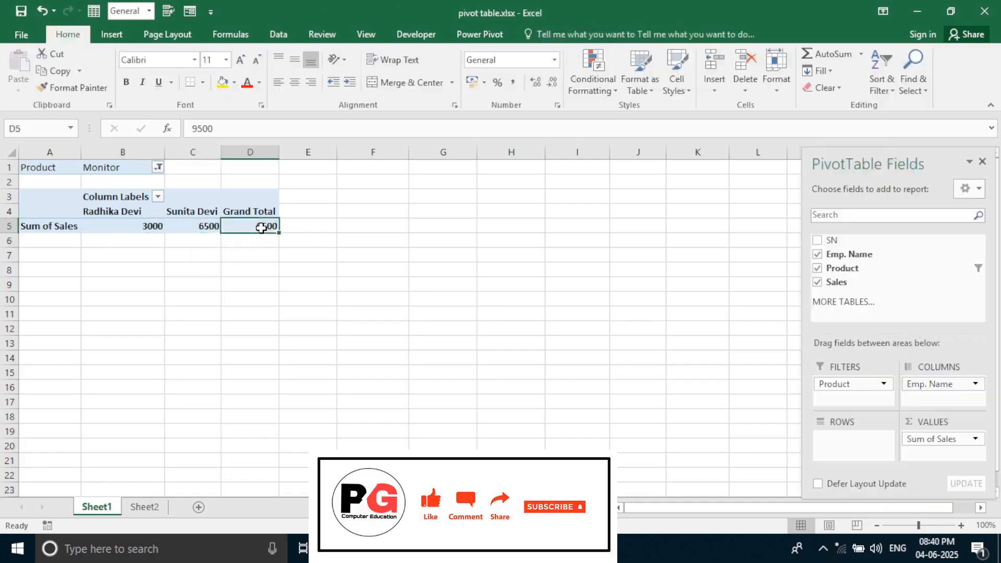
# Filter the pivot to Sdd, then reset the Product filter to (All)
pyautogui.click(157, 167)
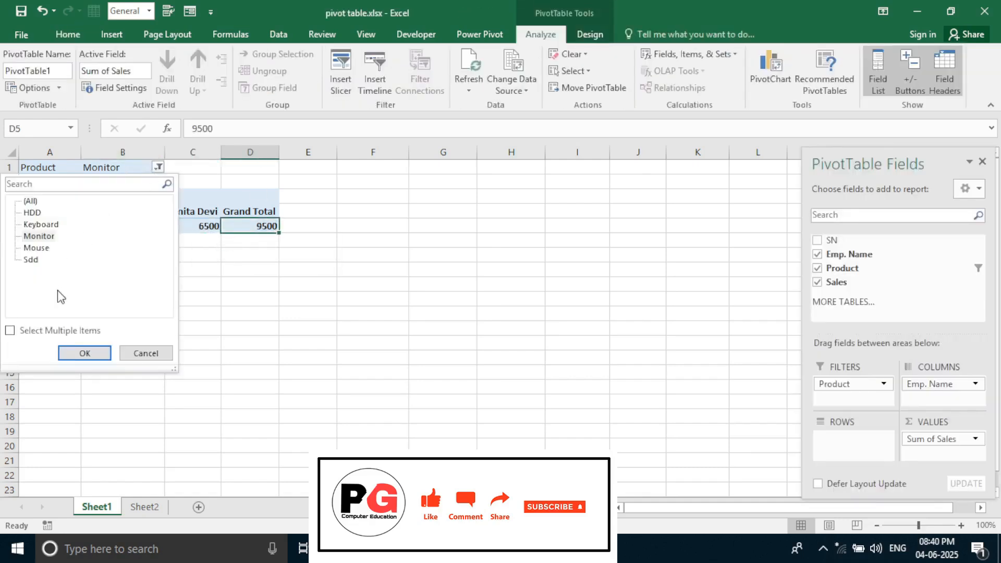
pyautogui.click(29, 260)
pyautogui.click(108, 360)
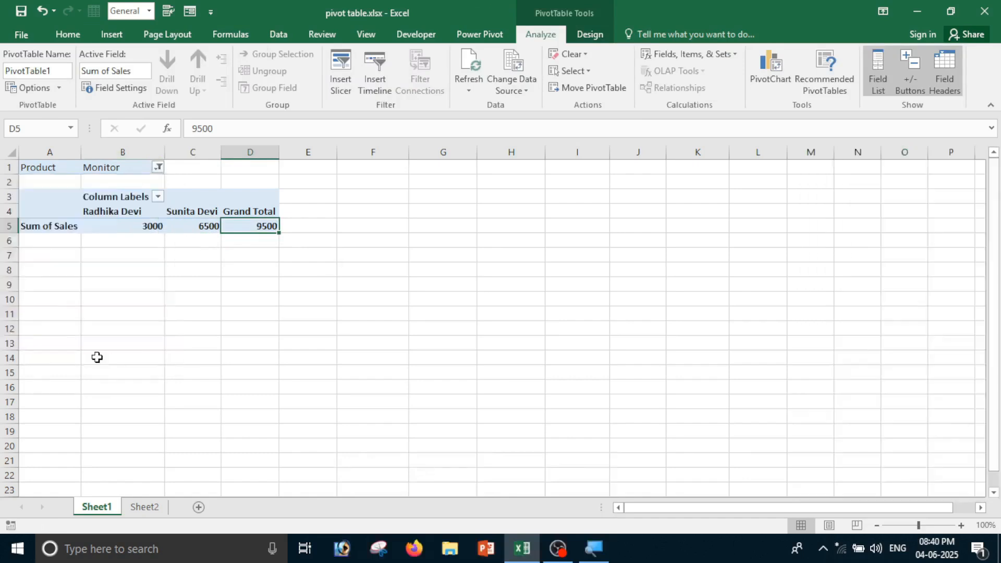
pyautogui.click(284, 267)
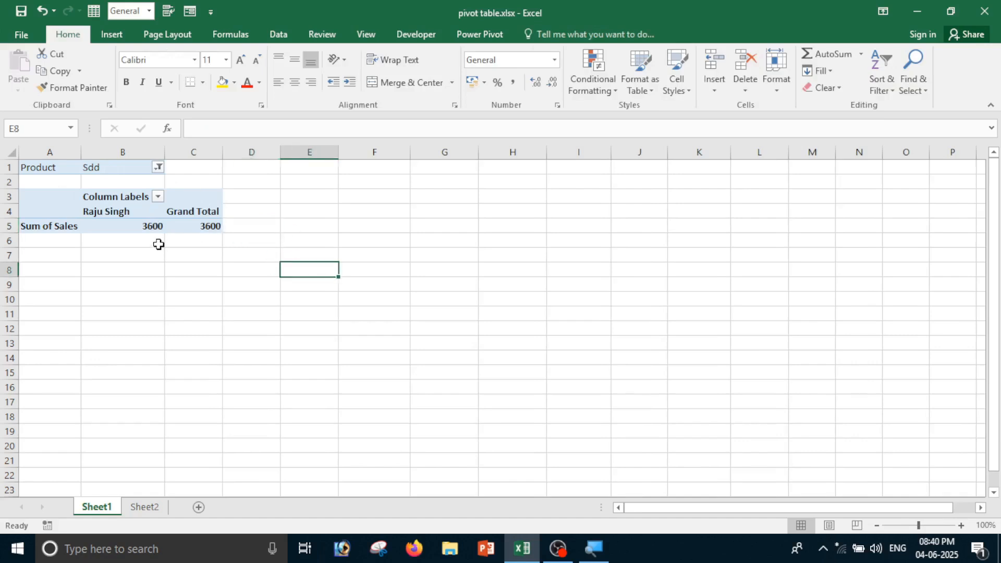
pyautogui.moveTo(151, 217)
pyautogui.click(159, 167)
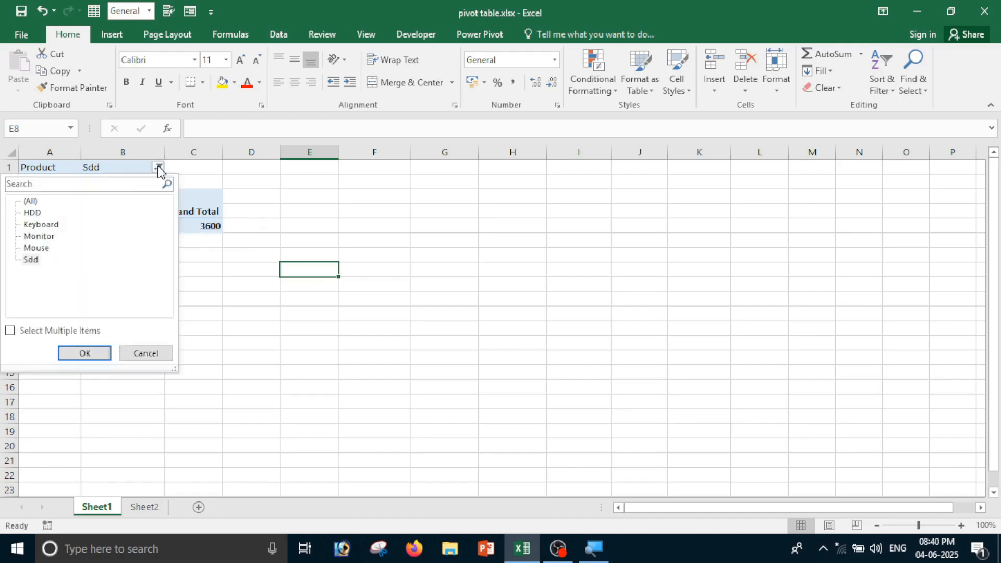
pyautogui.click(34, 203)
pyautogui.click(89, 351)
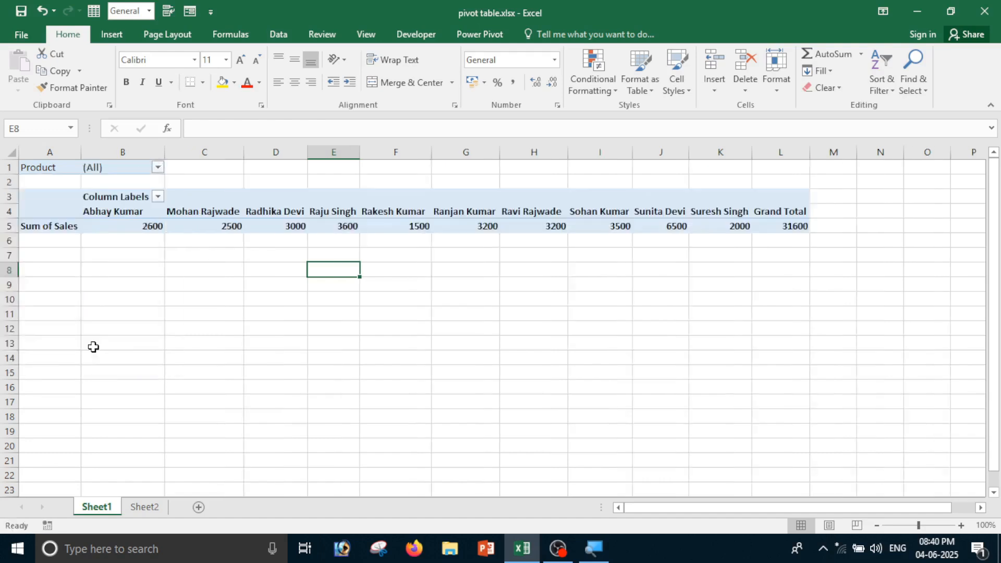
# Reopen the PivotTable Field List and move Product from Filters back into Rows
pyautogui.click(637, 343)
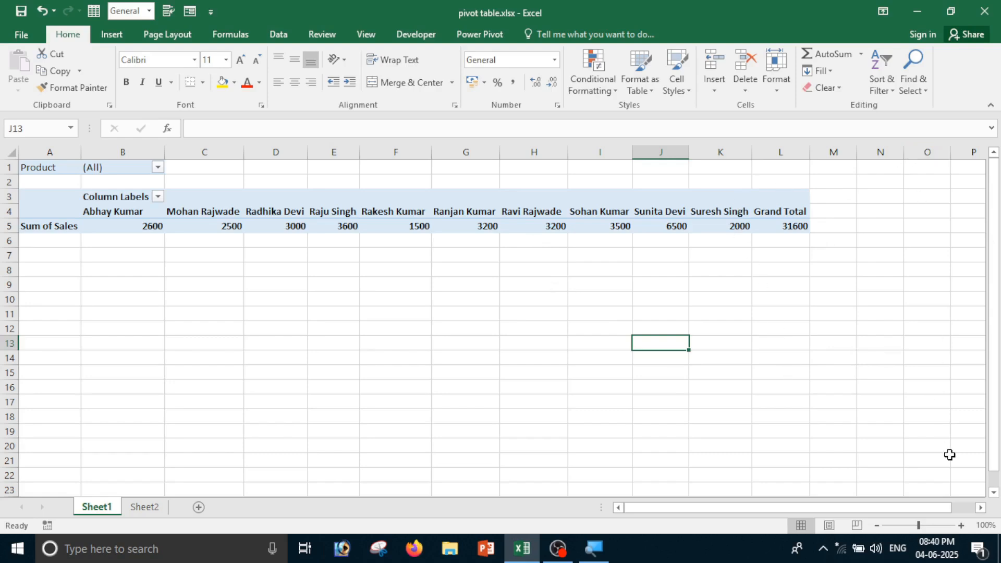
pyautogui.click(137, 225)
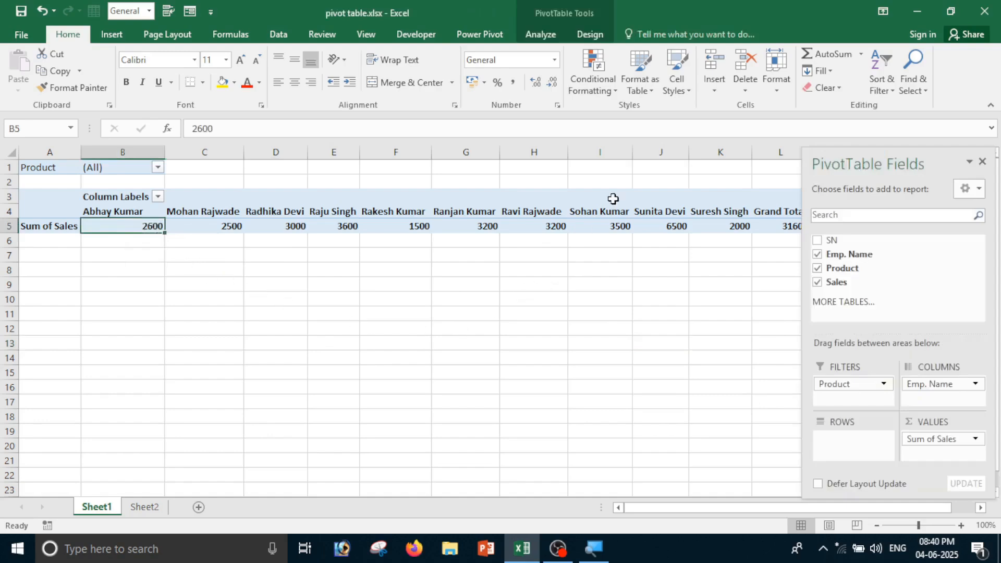
pyautogui.click(982, 162)
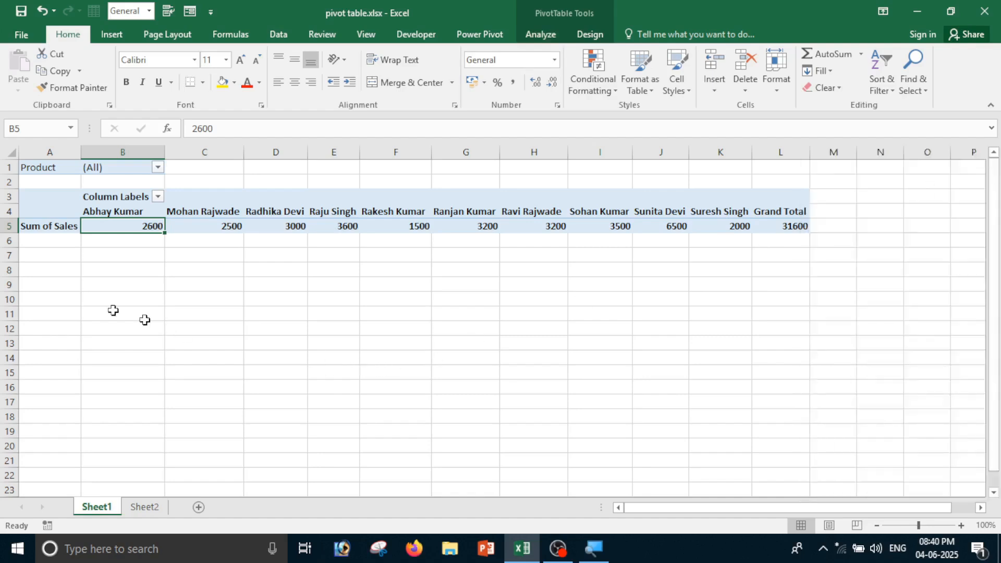
pyautogui.moveTo(110, 228)
pyautogui.click(541, 35)
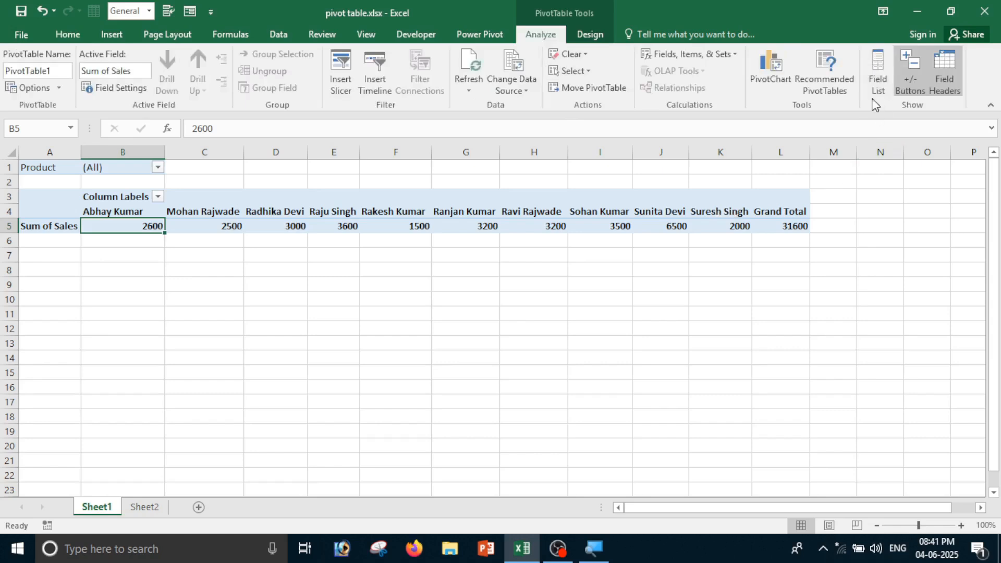
pyautogui.click(877, 76)
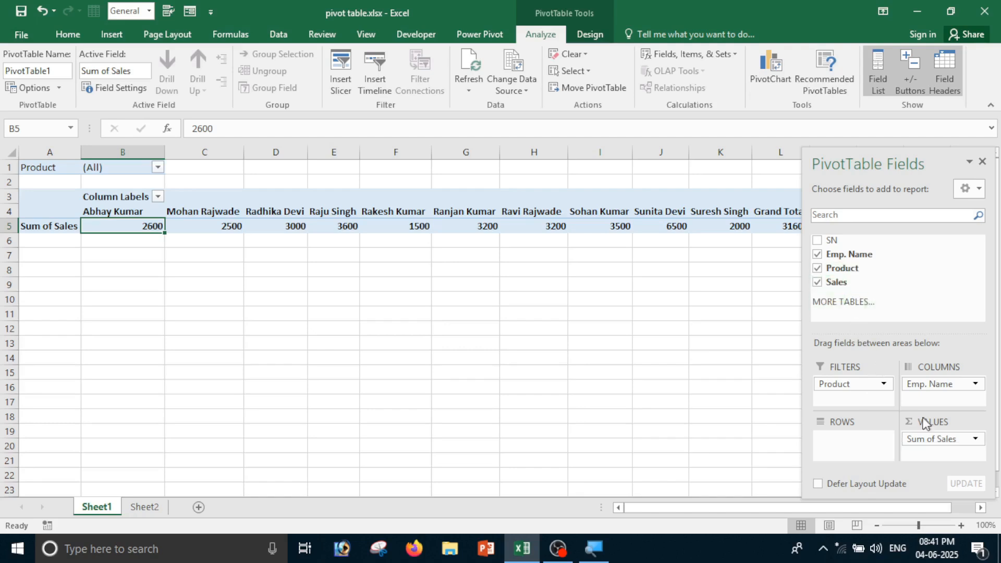
pyautogui.moveTo(848, 385); pyautogui.dragTo(838, 449)
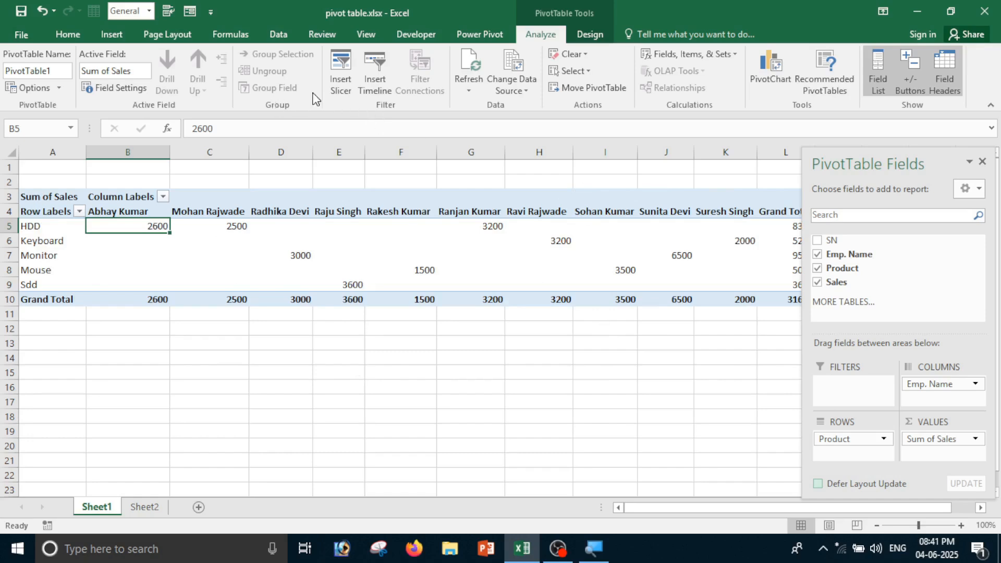
pyautogui.click(336, 73)
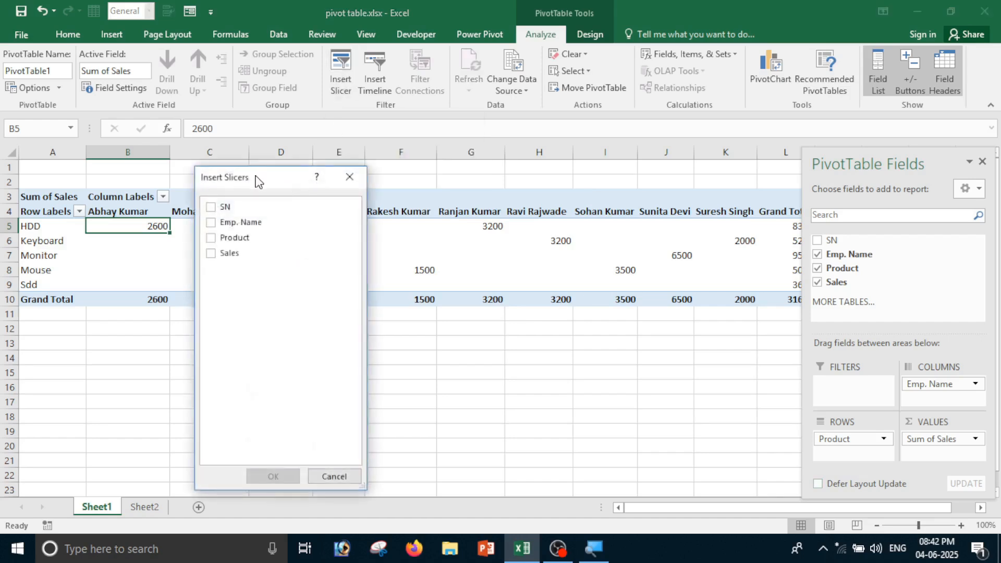
# Insert an Emp. Name slicer and place it beside the pivot in columns M–O
pyautogui.moveTo(258, 184); pyautogui.dragTo(385, 155)
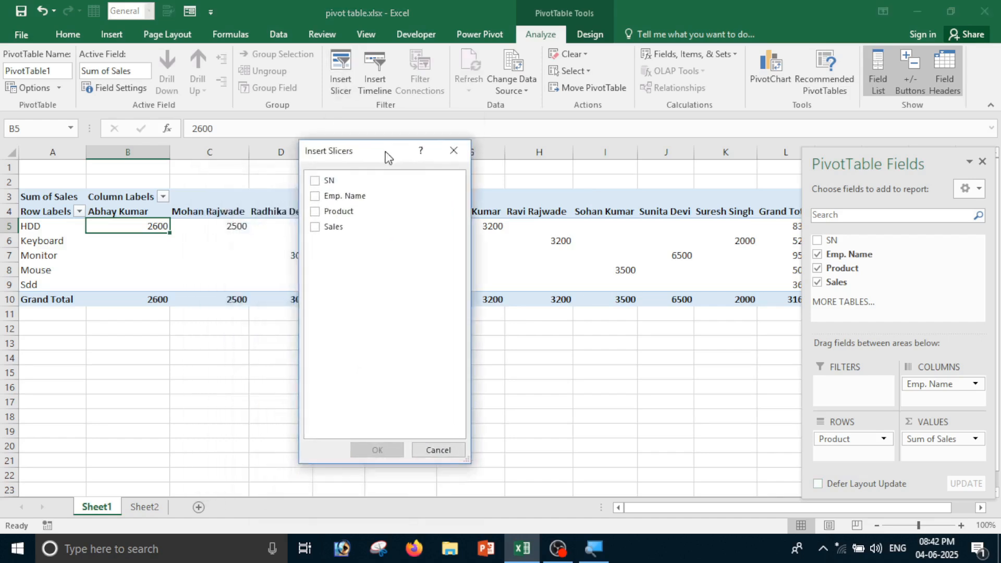
pyautogui.click(320, 195)
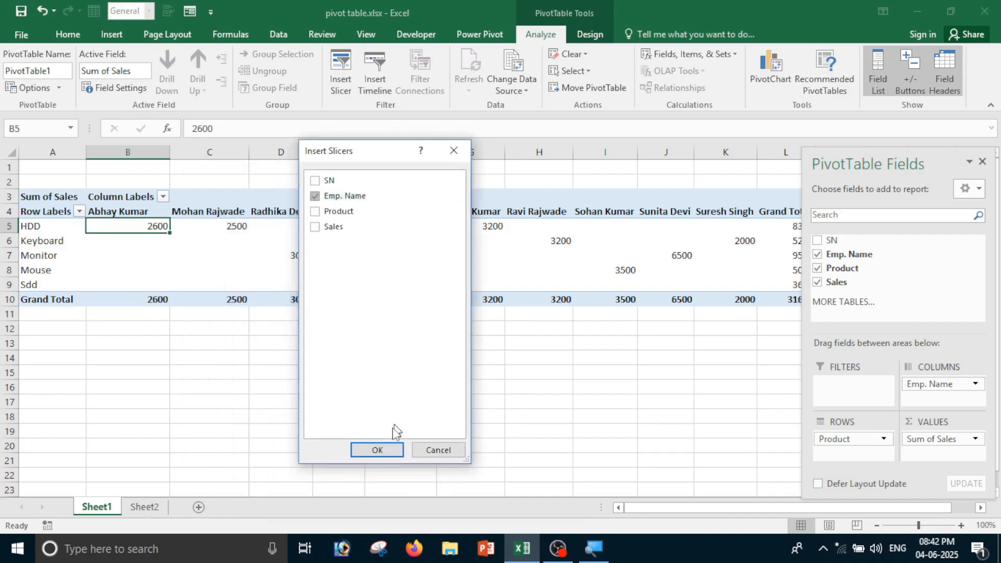
pyautogui.click(386, 455)
pyautogui.moveTo(502, 244); pyautogui.dragTo(871, 179)
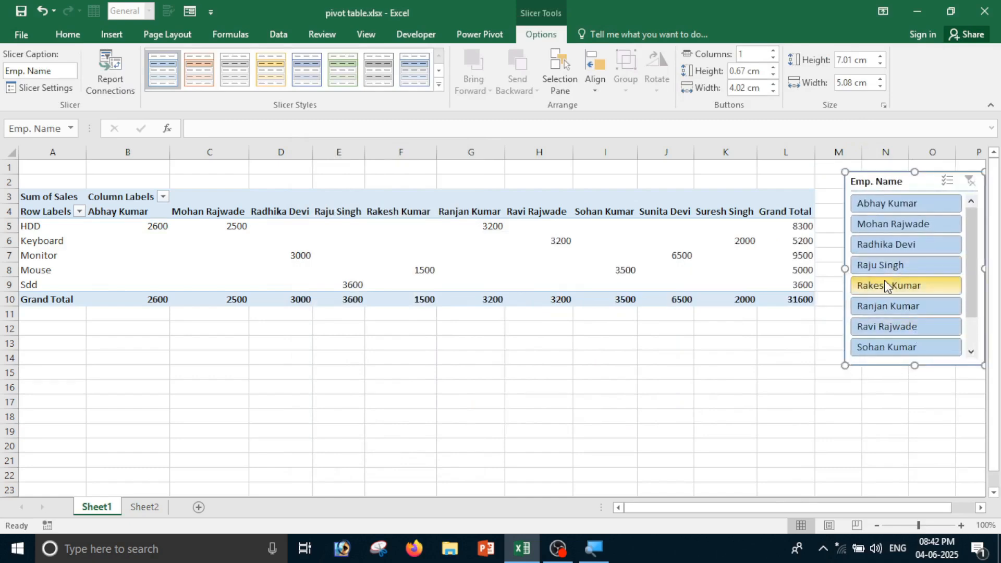
# Filter the pivot to individual employees one after another using the slicer
pyautogui.click(876, 270)
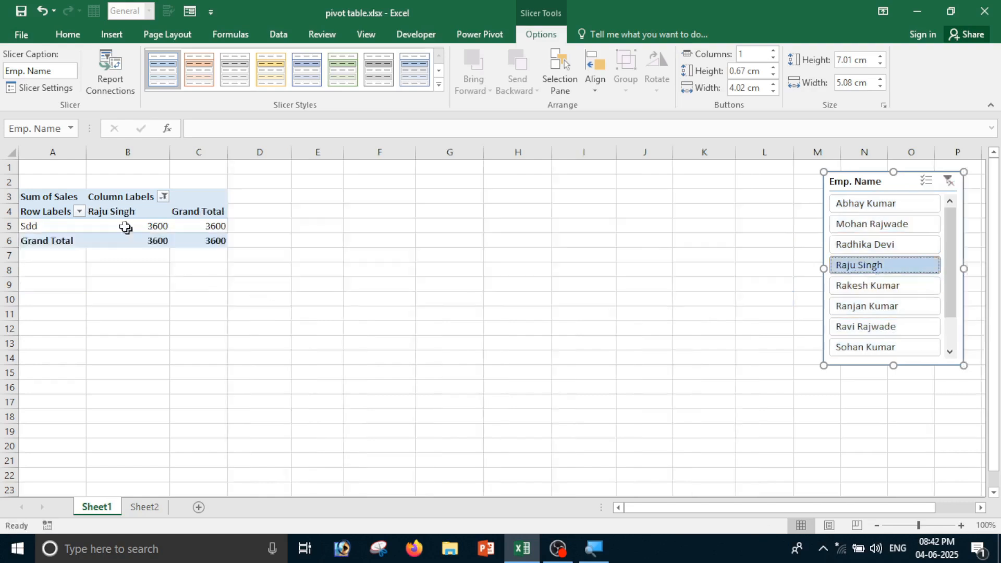
pyautogui.click(862, 286)
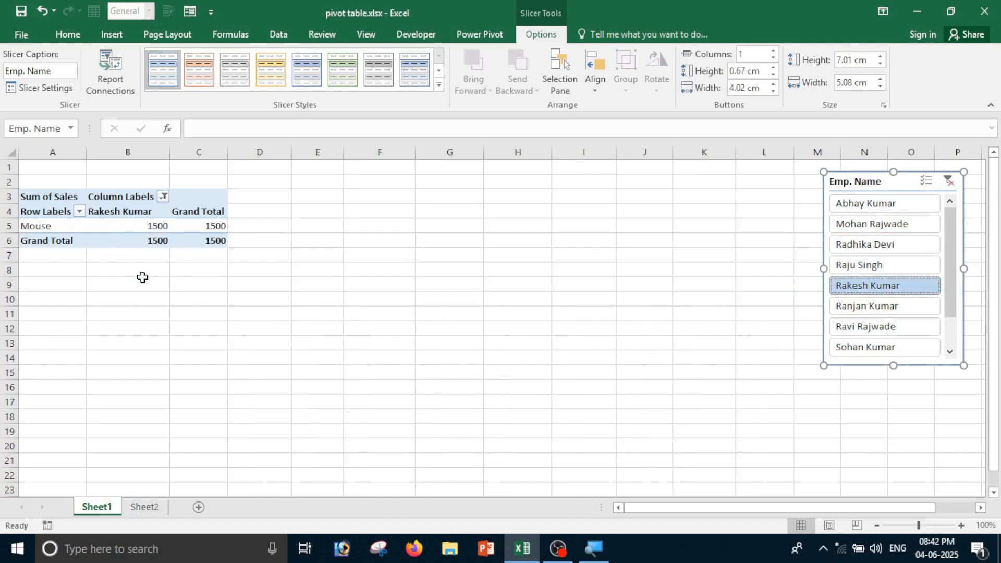
pyautogui.click(877, 241)
pyautogui.click(881, 307)
pyautogui.click(884, 327)
pyautogui.click(869, 225)
pyautogui.click(863, 251)
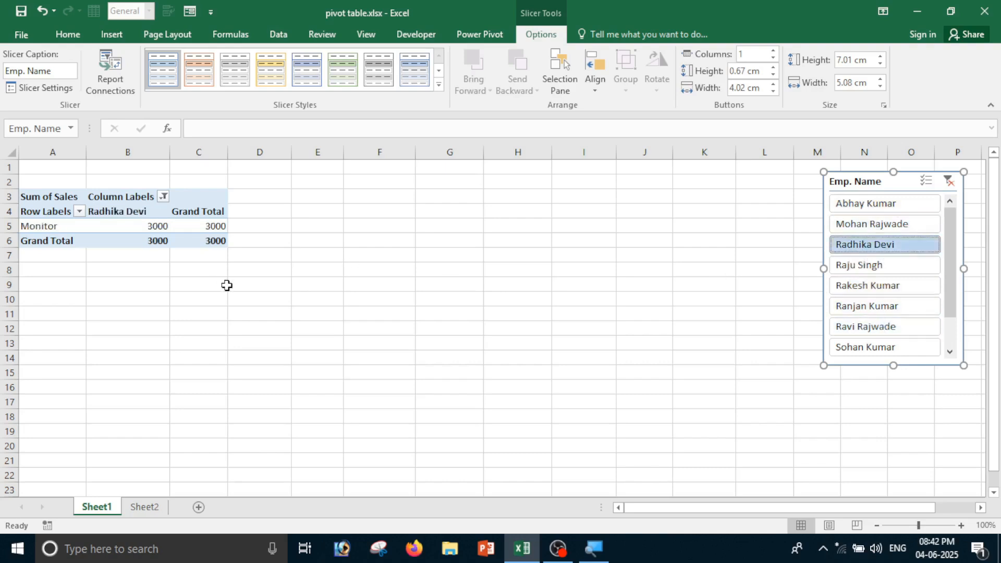
# Clear the slicer's employee filter and cut the Emp. Name slicer from the sheet
pyautogui.click(949, 182)
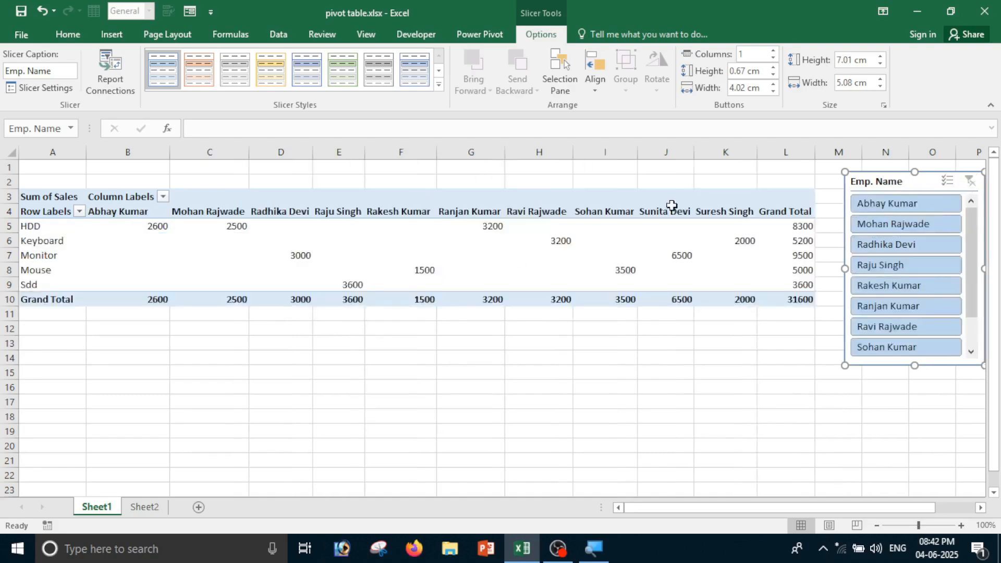
pyautogui.rightClick(921, 184)
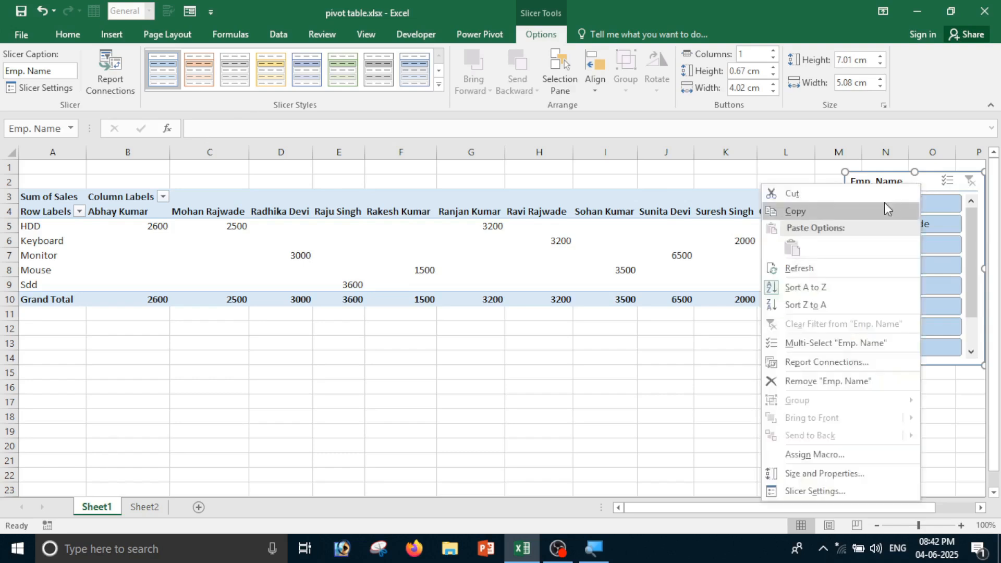
pyautogui.click(787, 197)
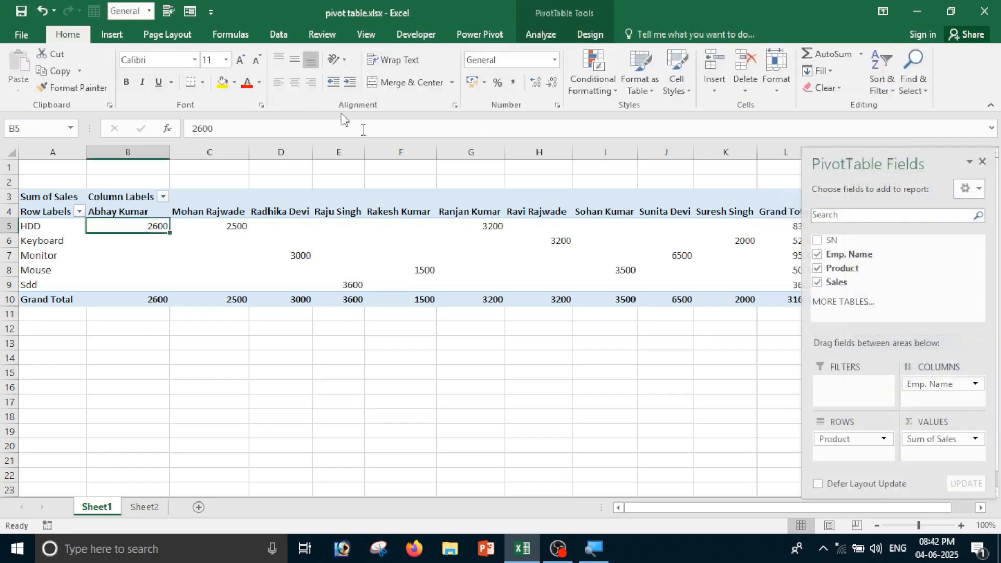
pyautogui.click(275, 258)
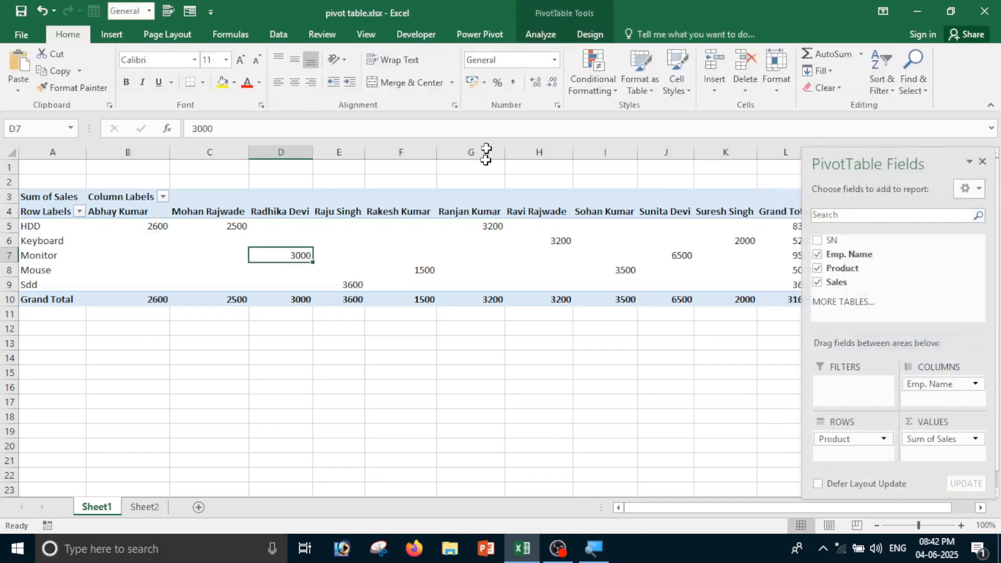
pyautogui.click(541, 34)
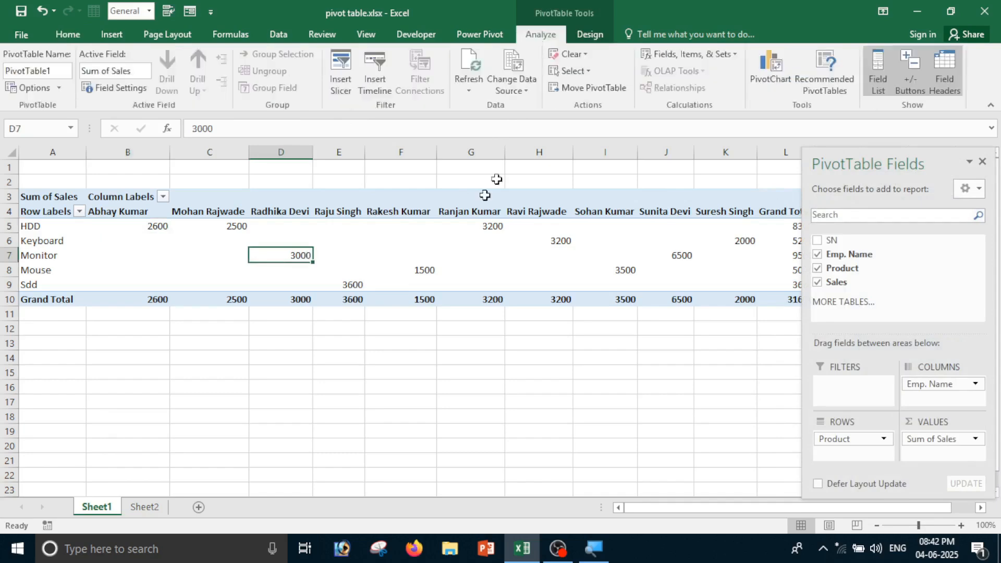
# Insert a Product slicer and position it beside the pivot table
pyautogui.click(342, 76)
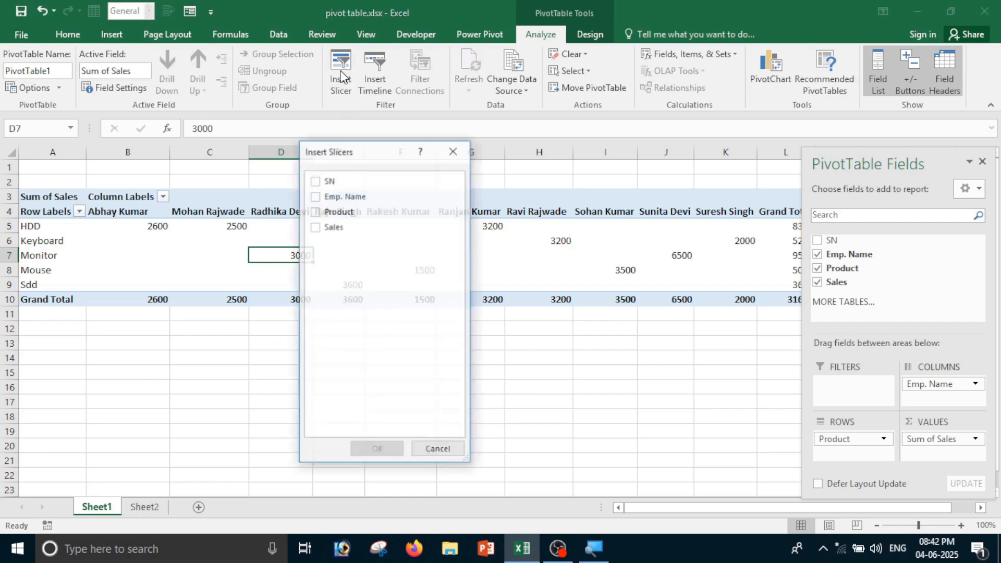
pyautogui.click(316, 213)
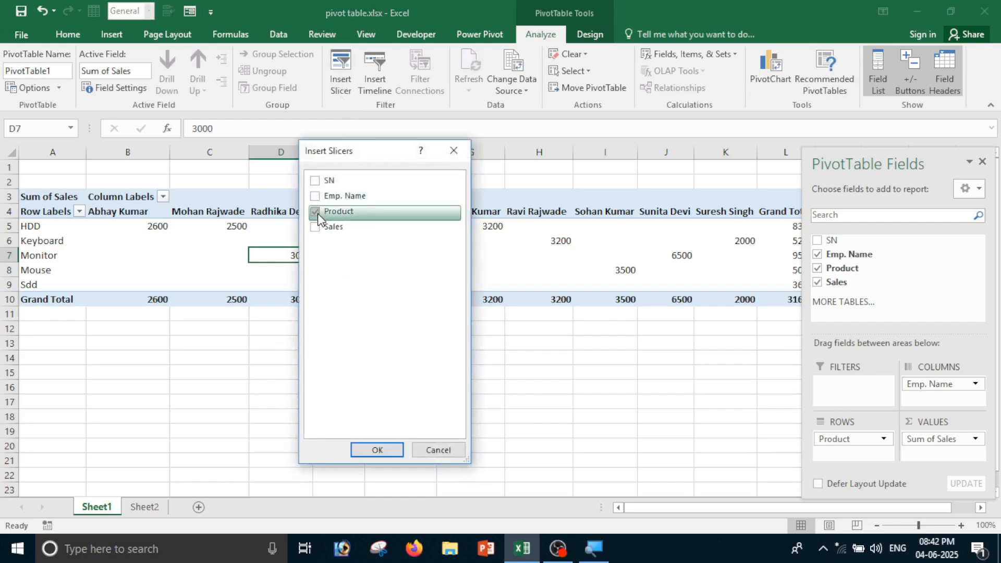
pyautogui.click(394, 450)
pyautogui.moveTo(472, 239); pyautogui.dragTo(875, 247)
# Filter the pivot to Monitor, then to Mouse, leaving a 5000 total
pyautogui.click(869, 307)
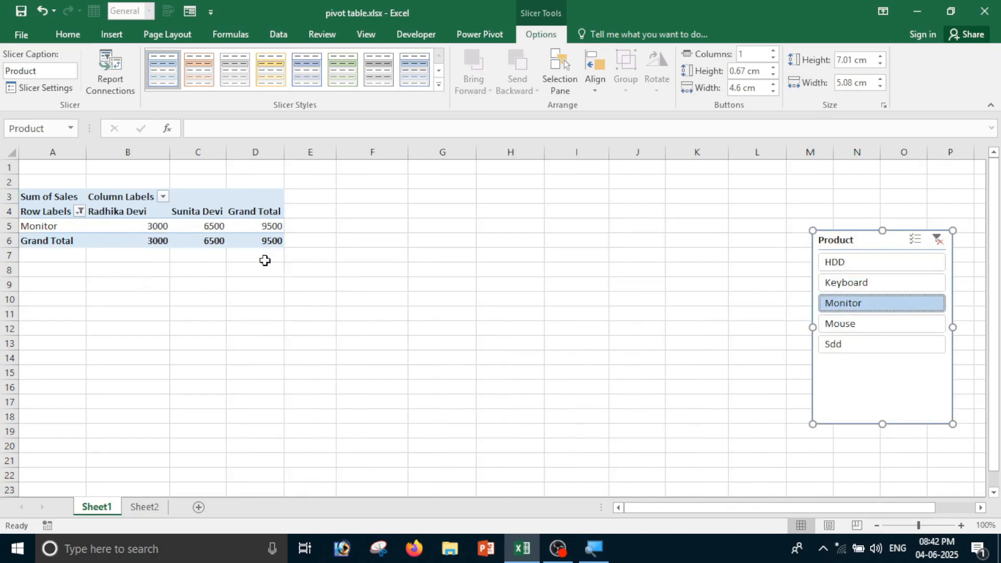
pyautogui.click(863, 324)
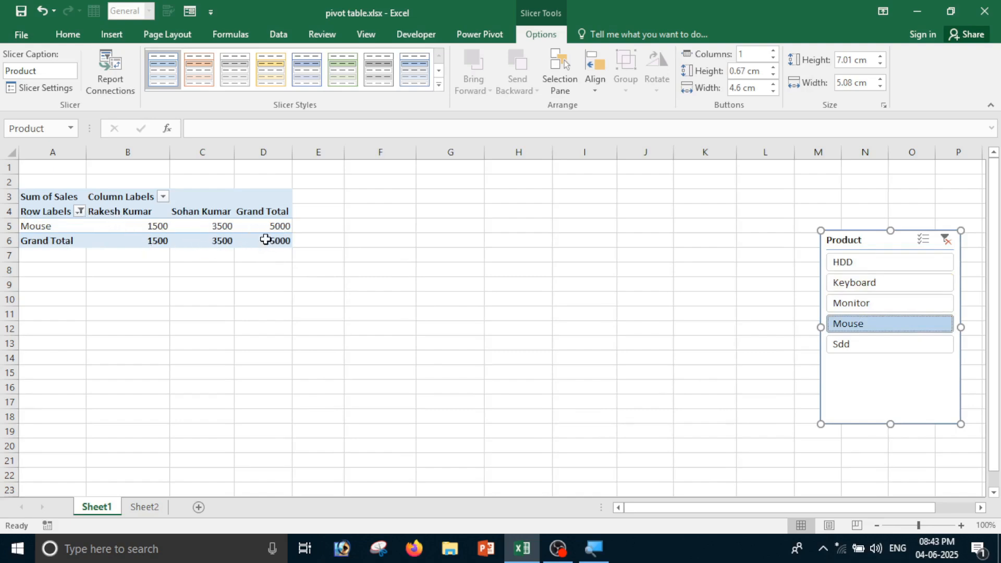
pyautogui.click(266, 239)
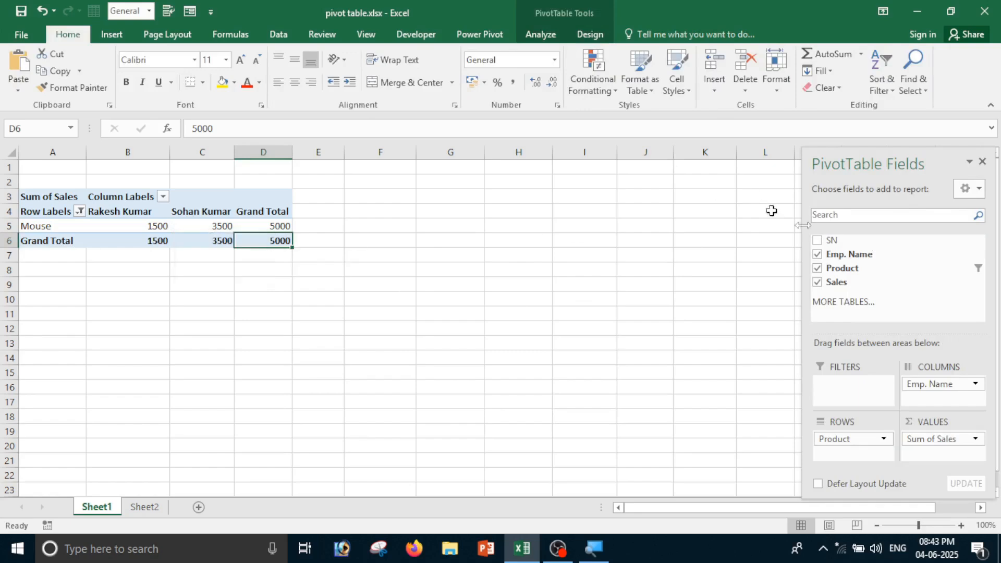
pyautogui.click(156, 226)
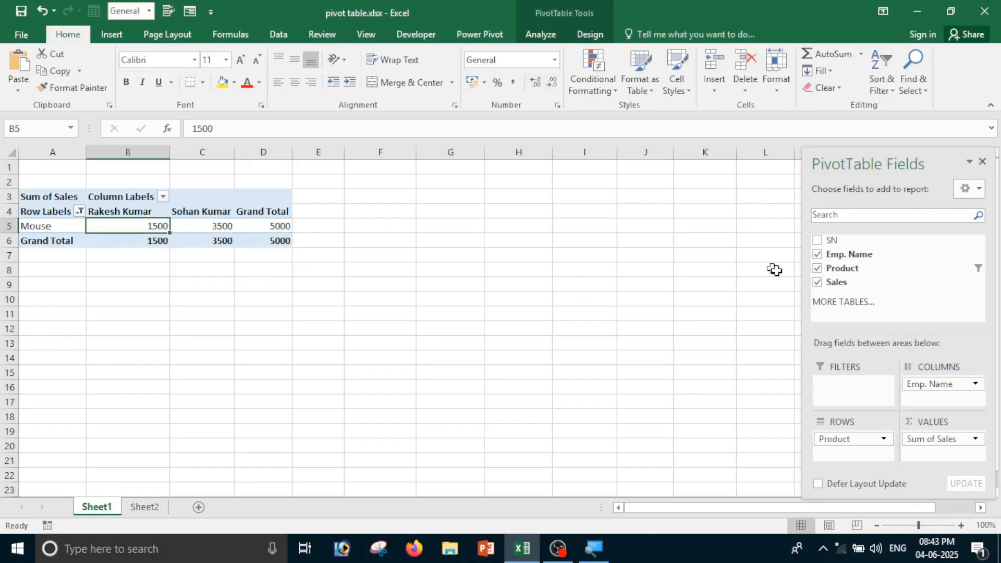
pyautogui.click(532, 33)
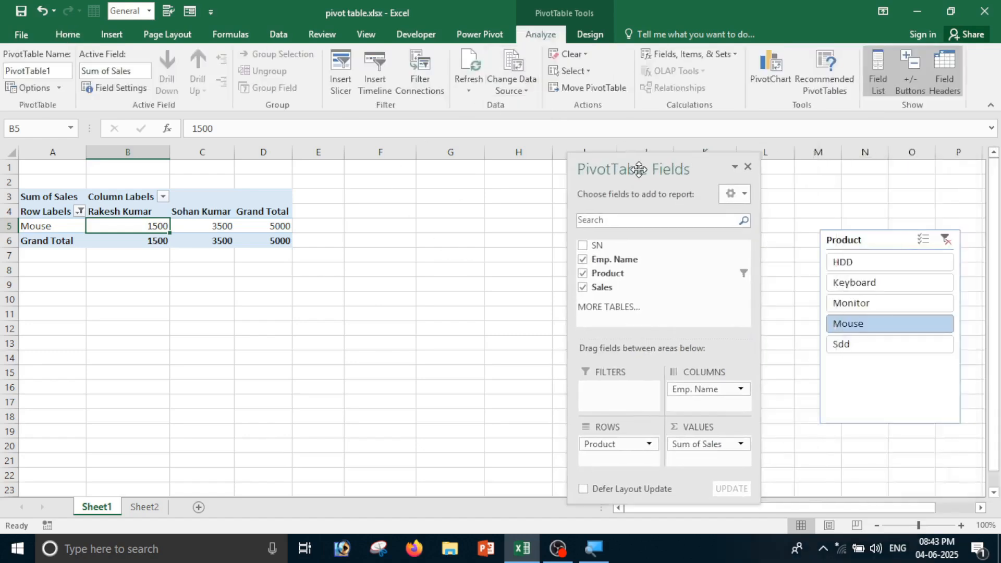
# Cut the Product slicer from the sheet and move the field list aside
pyautogui.click(888, 242)
pyautogui.rightClick(906, 233)
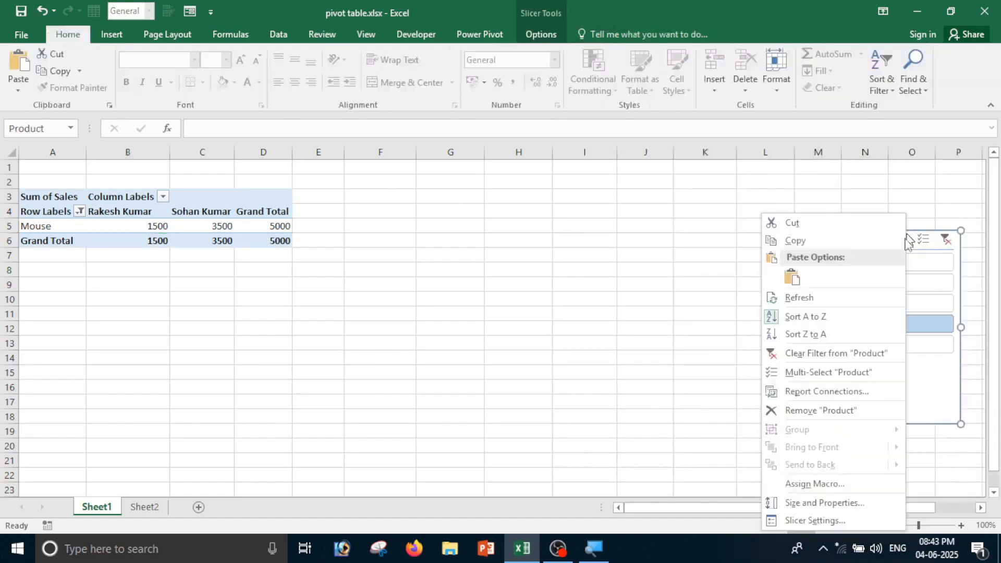
pyautogui.click(809, 228)
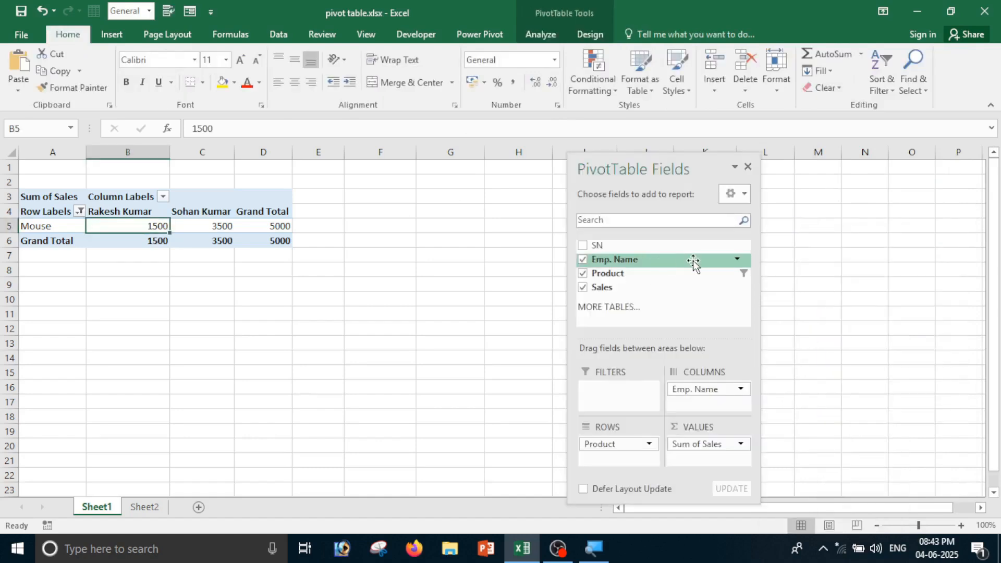
pyautogui.moveTo(648, 177); pyautogui.dragTo(774, 165)
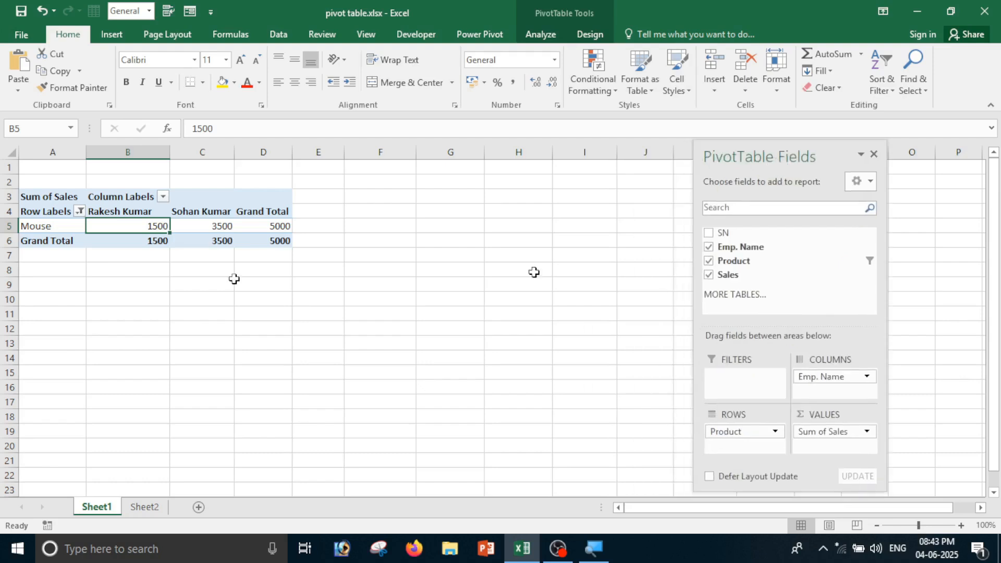
# Set the Row Labels filter to (Select All) so all five products show again
pyautogui.click(78, 214)
pyautogui.click(78, 213)
pyautogui.click(78, 214)
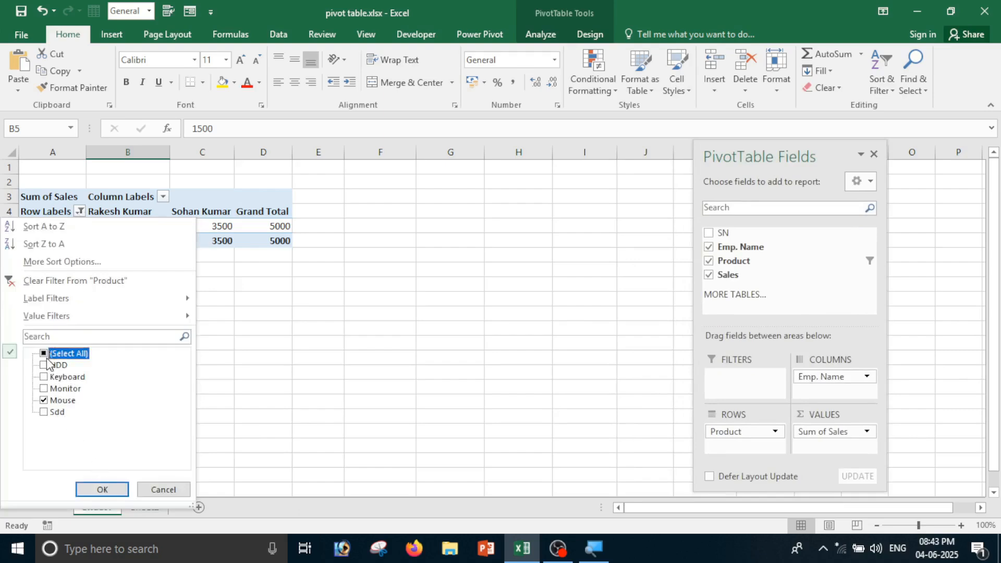
pyautogui.click(102, 489)
pyautogui.click(119, 346)
pyautogui.moveTo(119, 211); pyautogui.dragTo(737, 346)
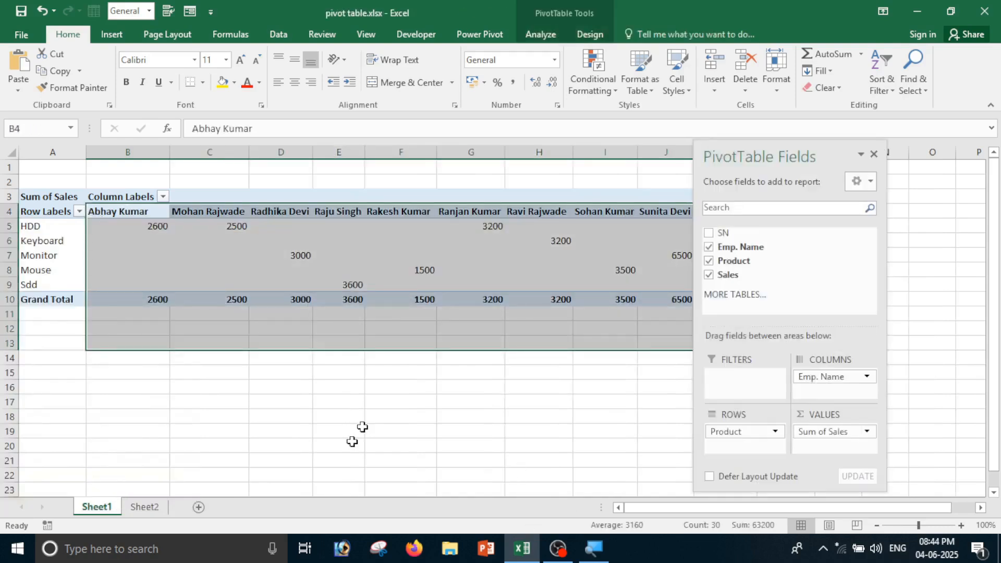
pyautogui.click(327, 459)
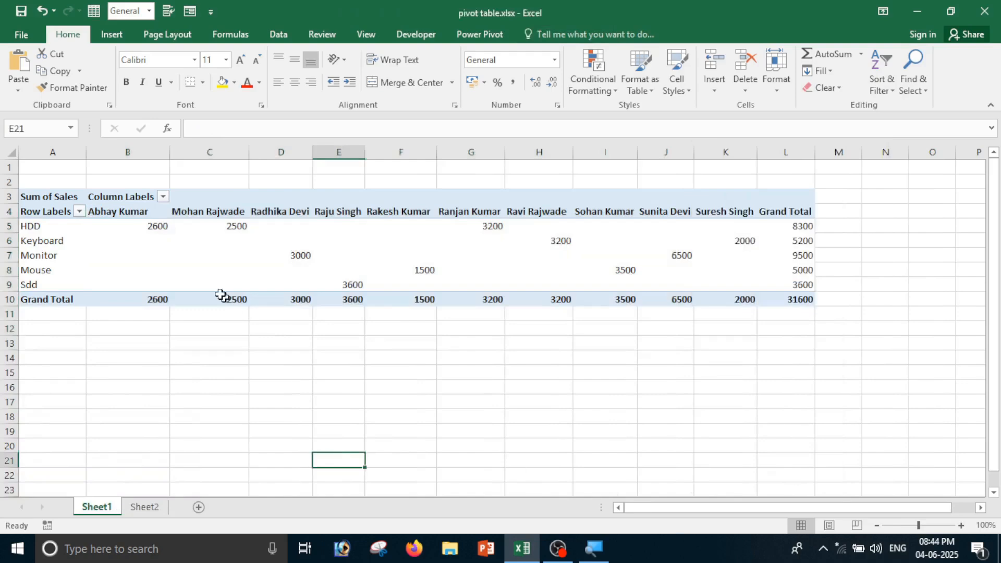
# Create an empty PivotTable on a new worksheet from Sheet2's sales range A1:D11
pyautogui.click(157, 510)
pyautogui.moveTo(70, 180); pyautogui.dragTo(329, 410)
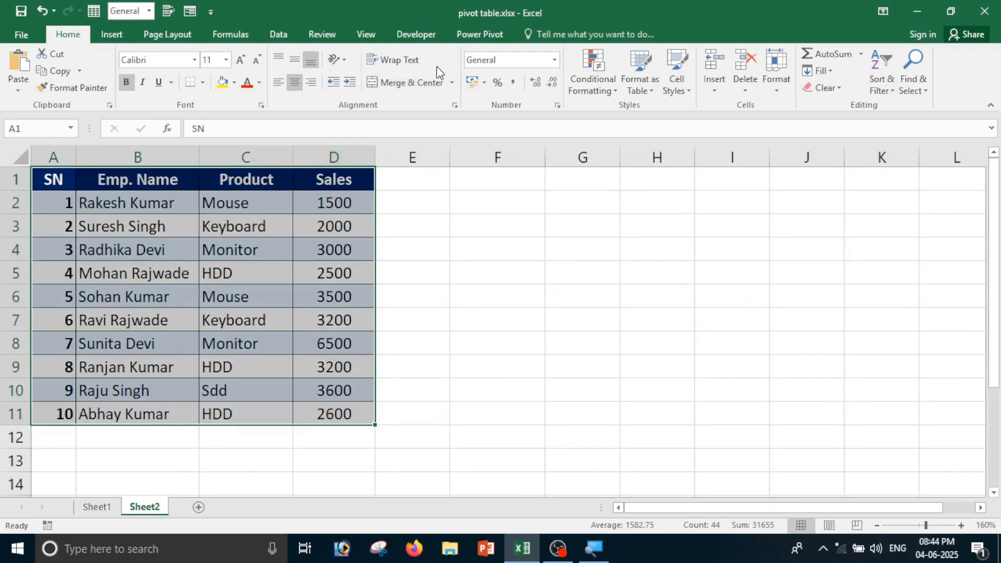
pyautogui.click(112, 35)
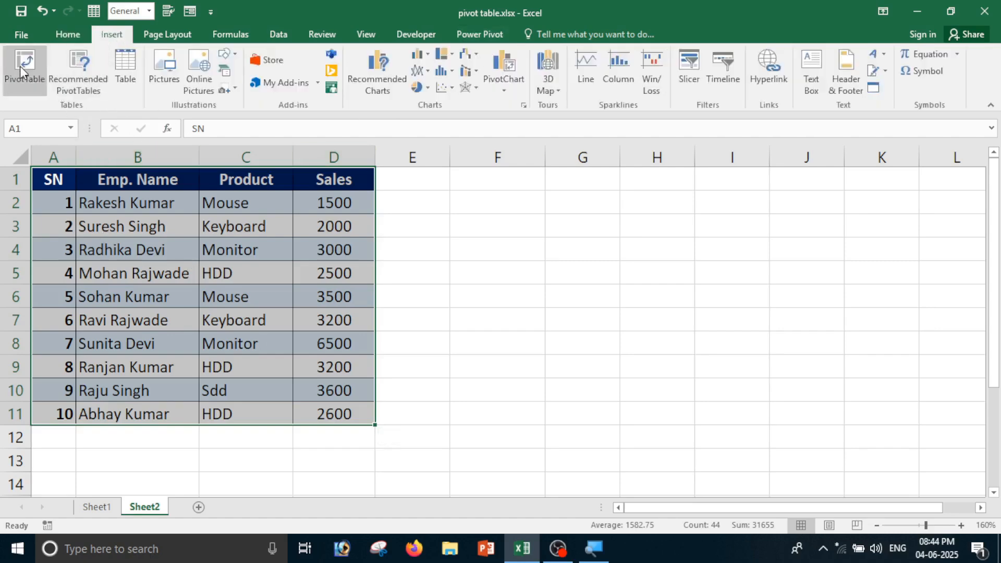
pyautogui.click(20, 67)
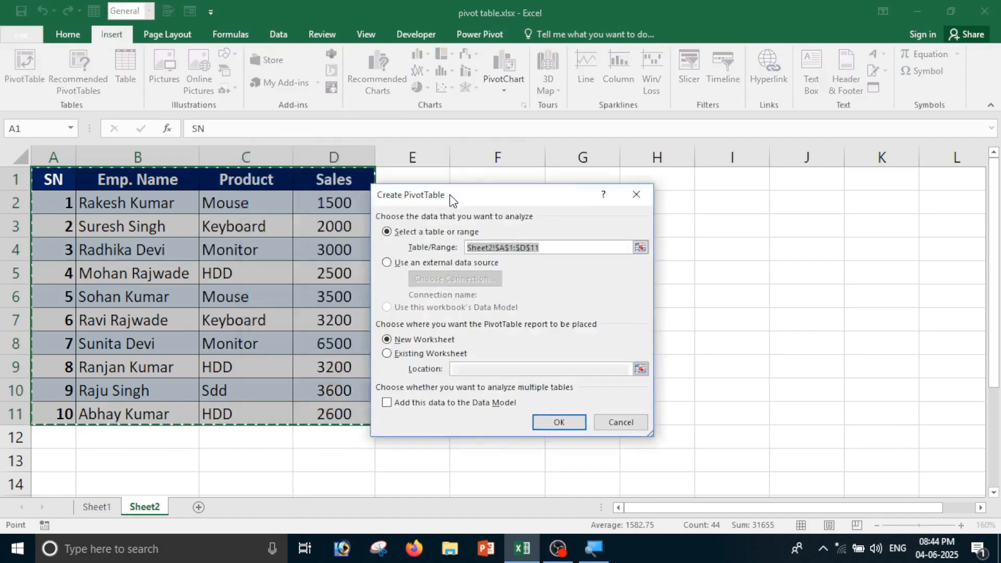
pyautogui.moveTo(451, 201); pyautogui.dragTo(578, 175)
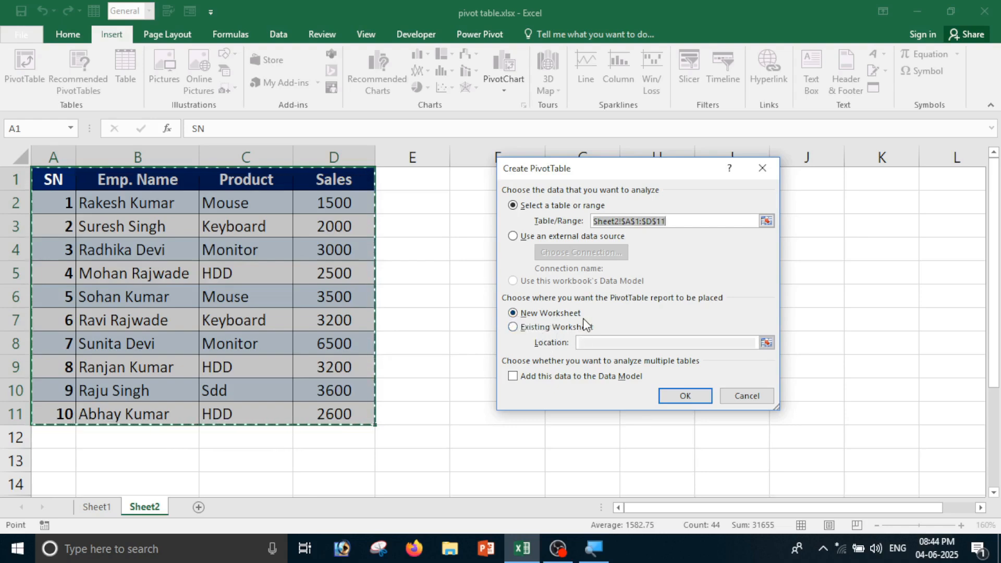
pyautogui.click(695, 394)
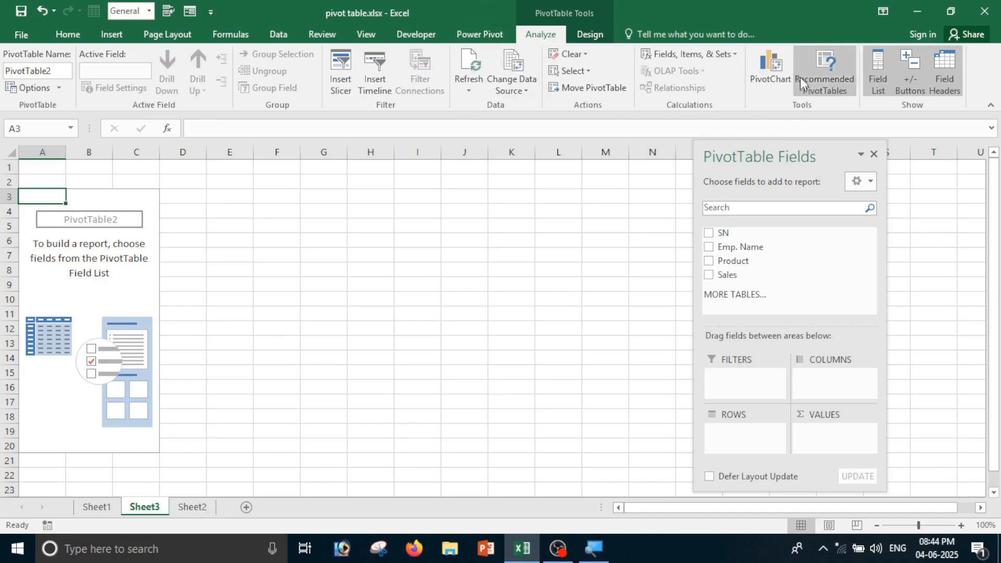
# Insert a clustered column PivotChart and move it up and left on the sheet
pyautogui.click(768, 76)
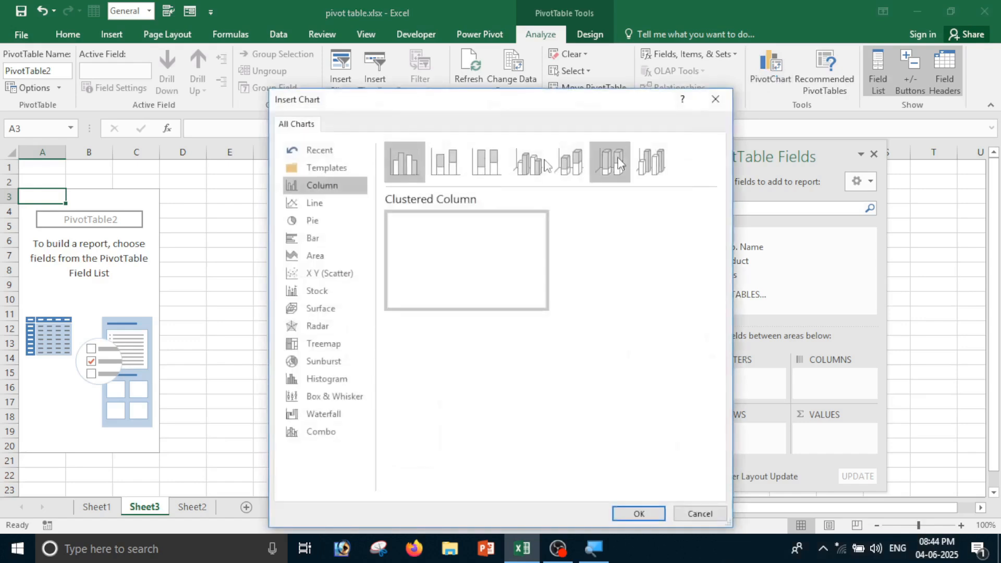
pyautogui.click(313, 203)
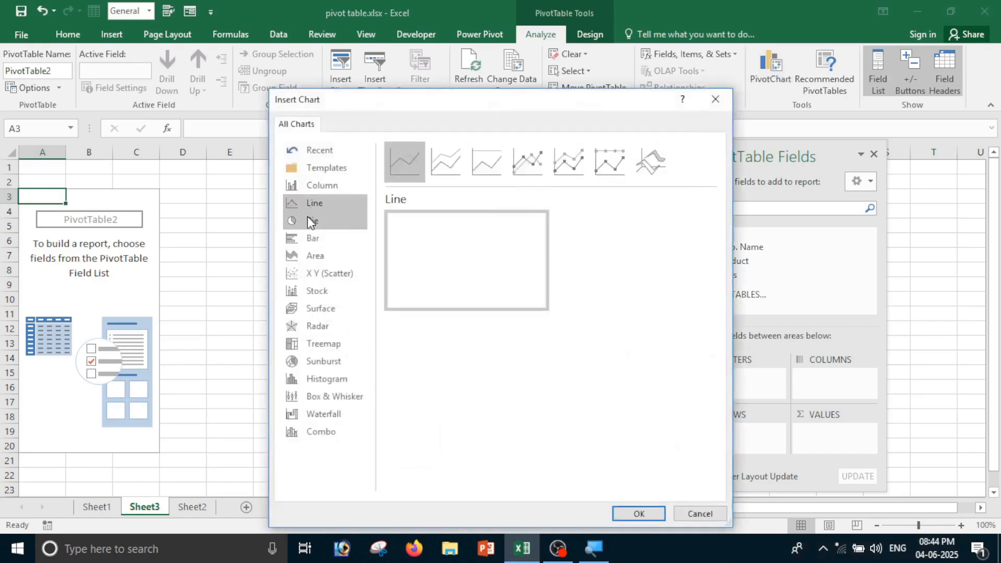
pyautogui.click(310, 222)
pyautogui.click(308, 240)
pyautogui.click(312, 269)
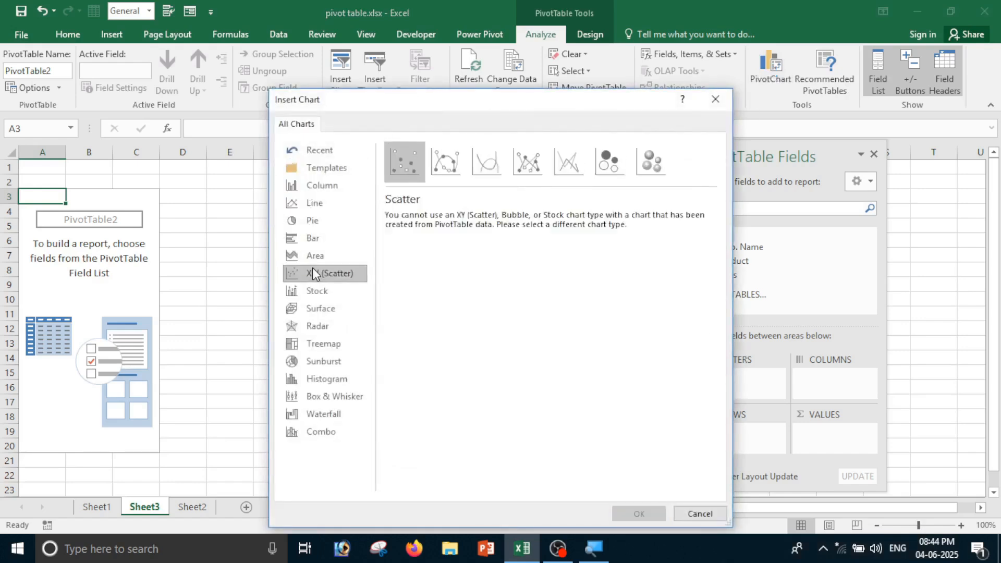
pyautogui.click(312, 255)
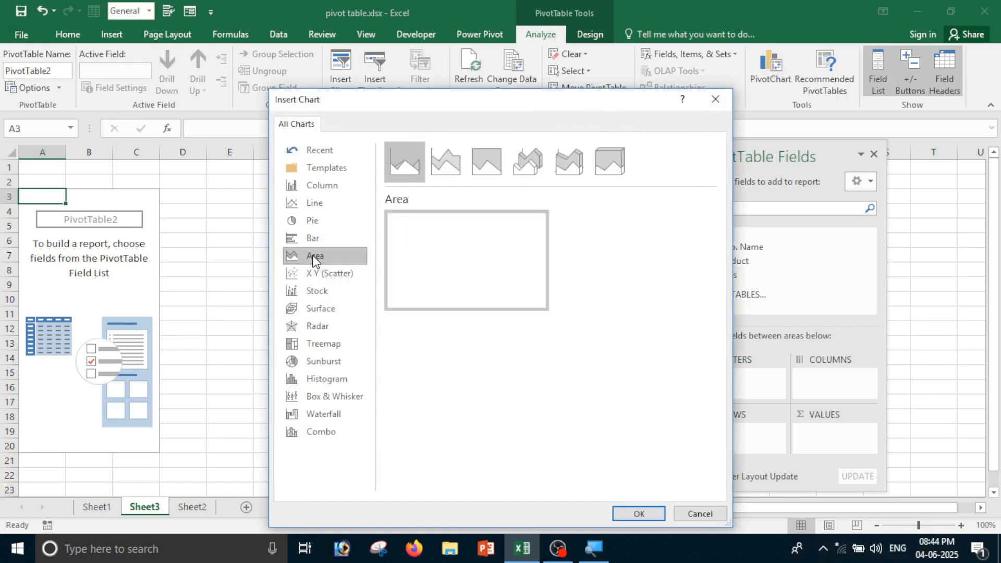
pyautogui.click(328, 191)
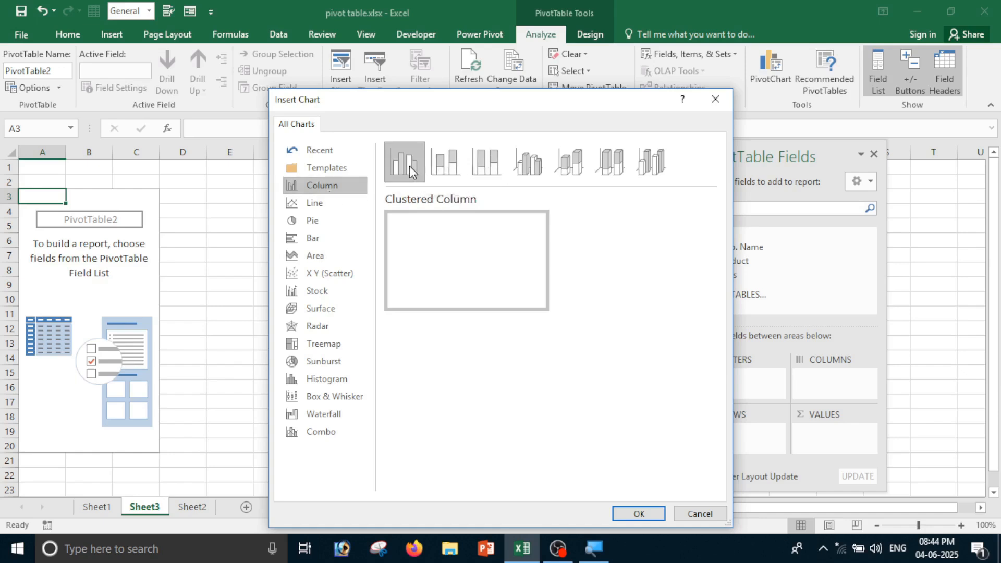
pyautogui.click(626, 511)
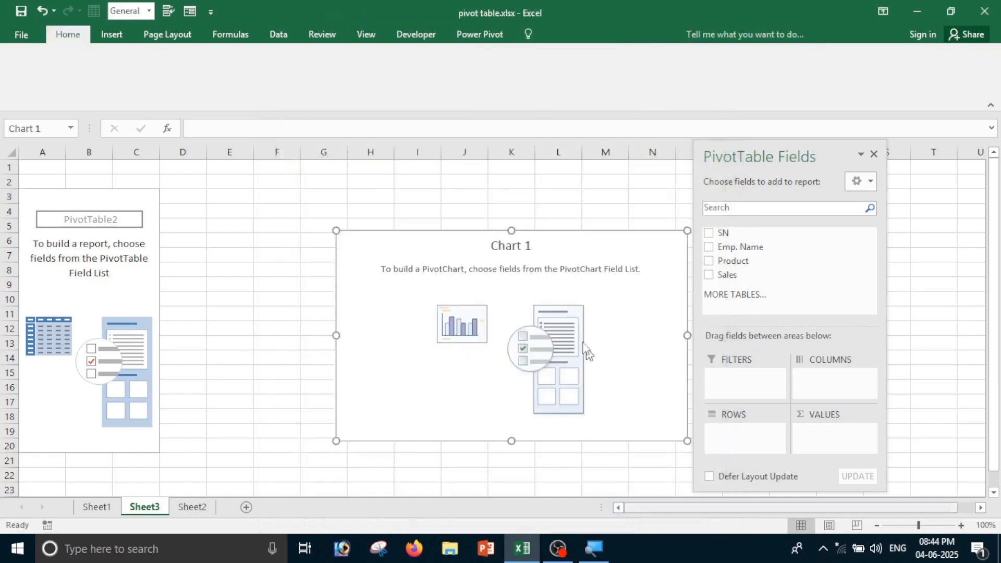
pyautogui.moveTo(543, 241); pyautogui.dragTo(475, 190)
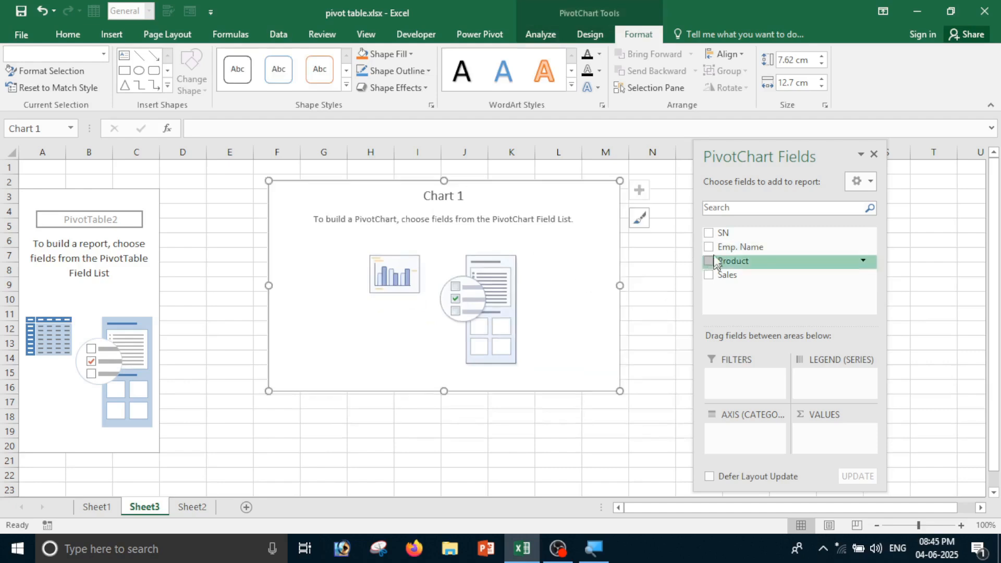
# Add SN, Emp. Name, Product and Sales fields, making Emp. Name the filter
pyautogui.click(710, 234)
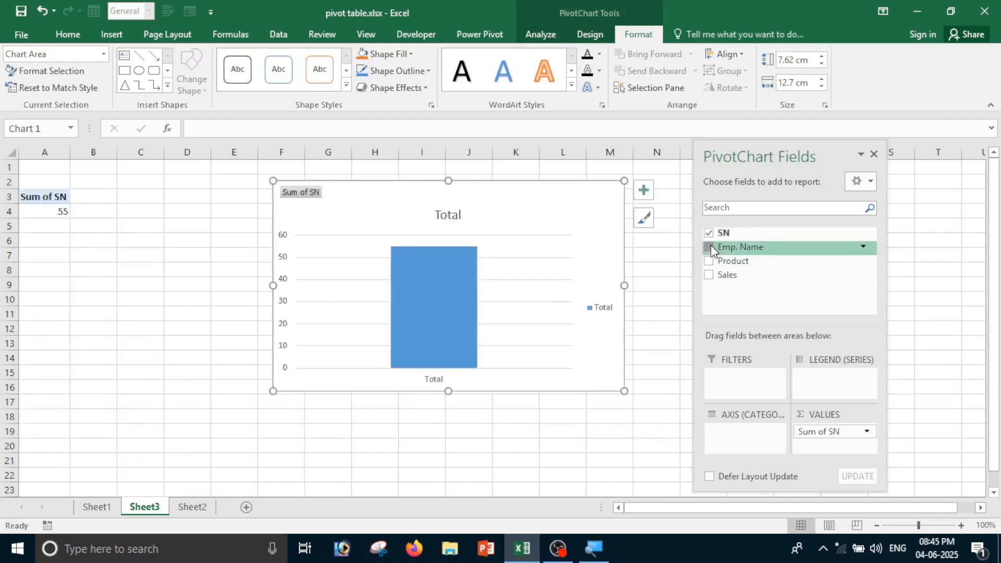
pyautogui.click(711, 246)
pyautogui.click(712, 262)
pyautogui.click(710, 275)
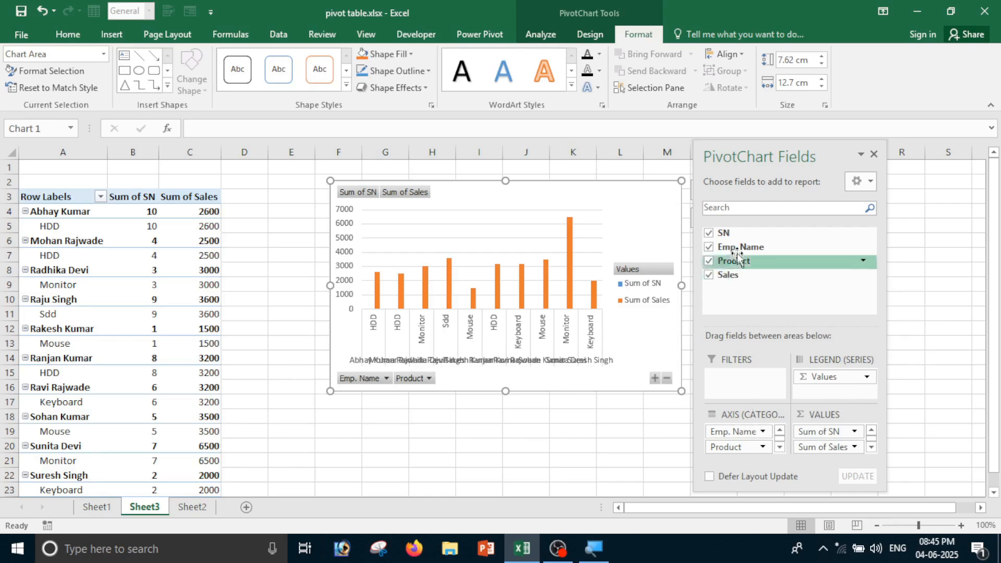
pyautogui.moveTo(737, 254); pyautogui.dragTo(733, 385)
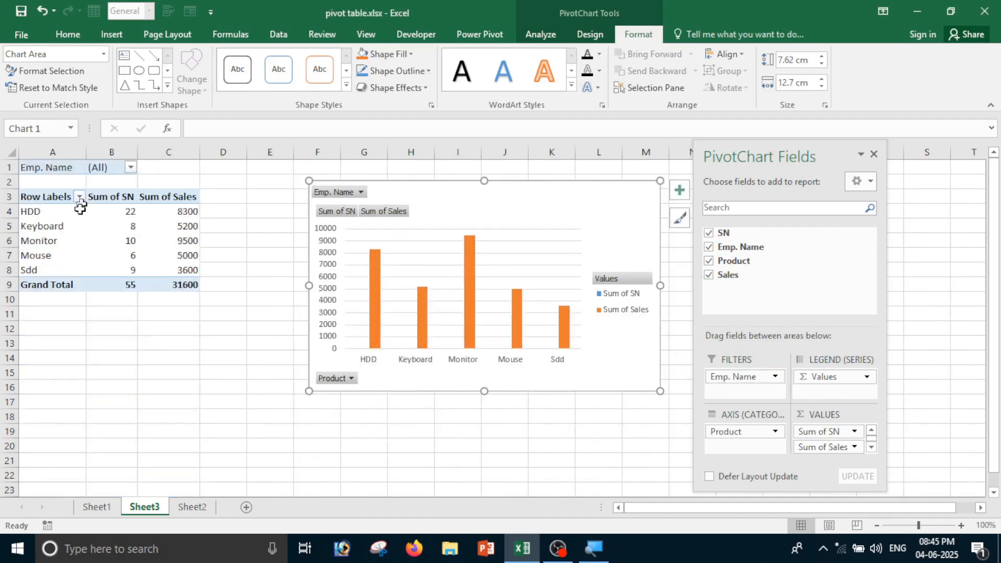
pyautogui.click(131, 168)
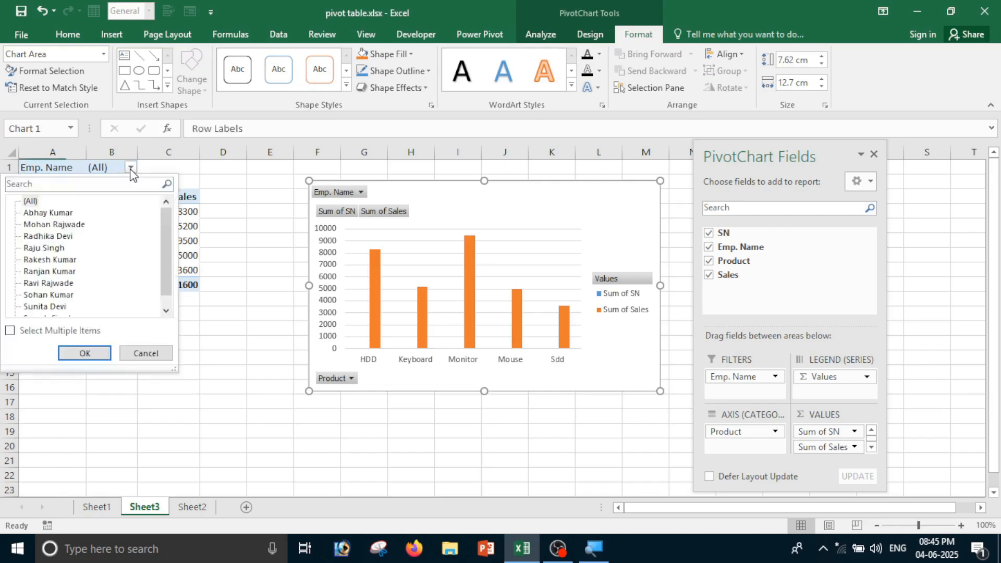
pyautogui.click(41, 249)
pyautogui.click(85, 353)
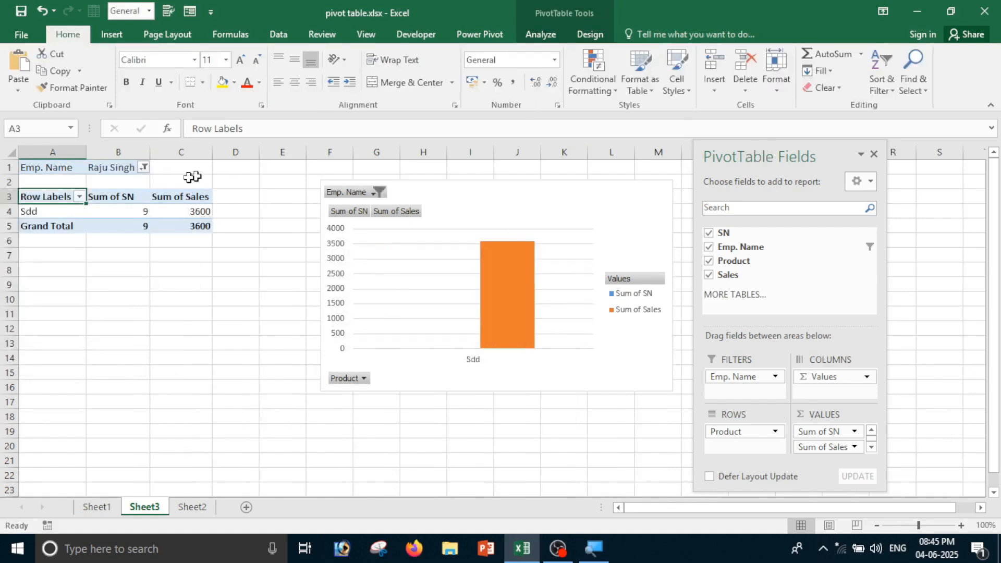
pyautogui.click(144, 168)
pyautogui.click(50, 285)
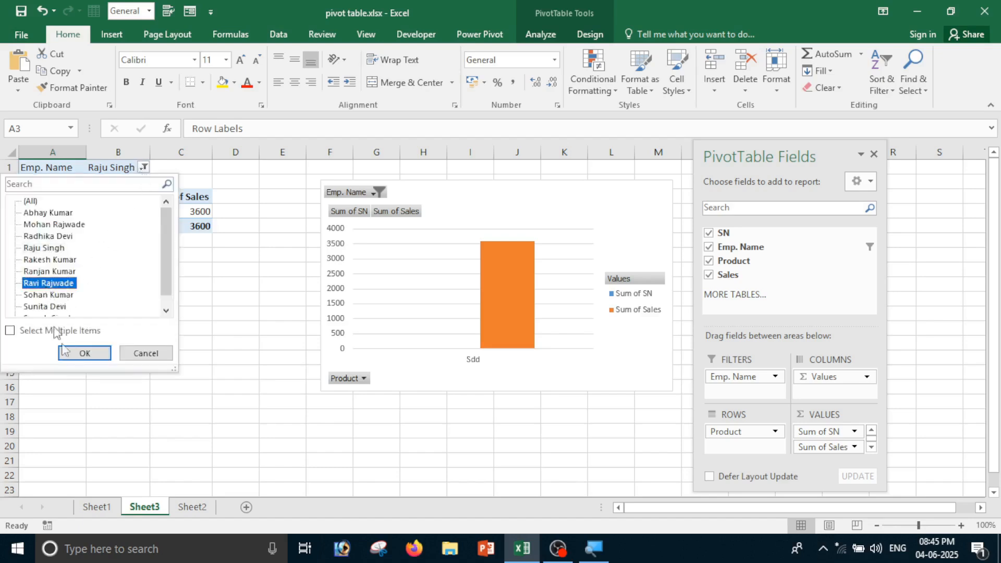
pyautogui.click(85, 357)
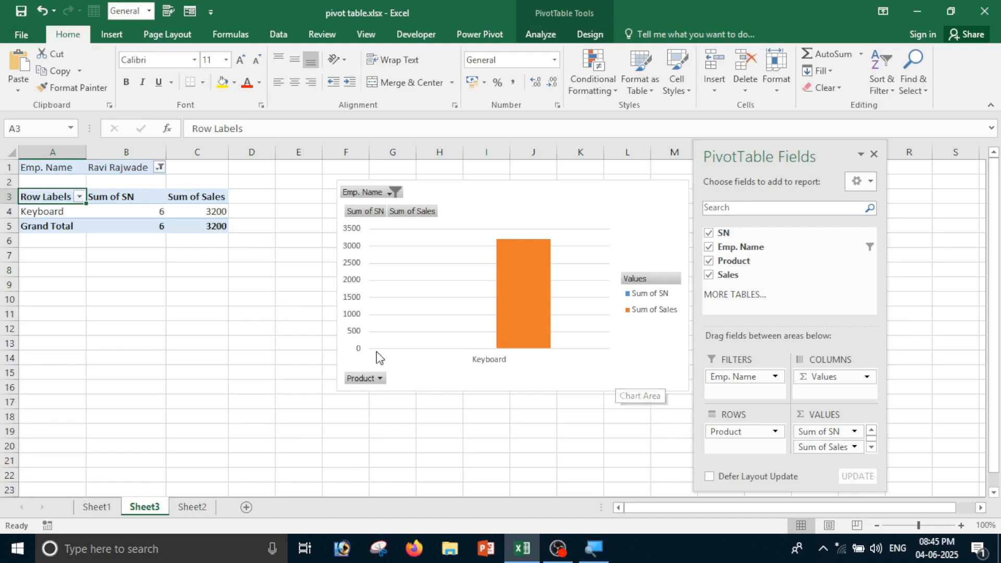
pyautogui.click(195, 507)
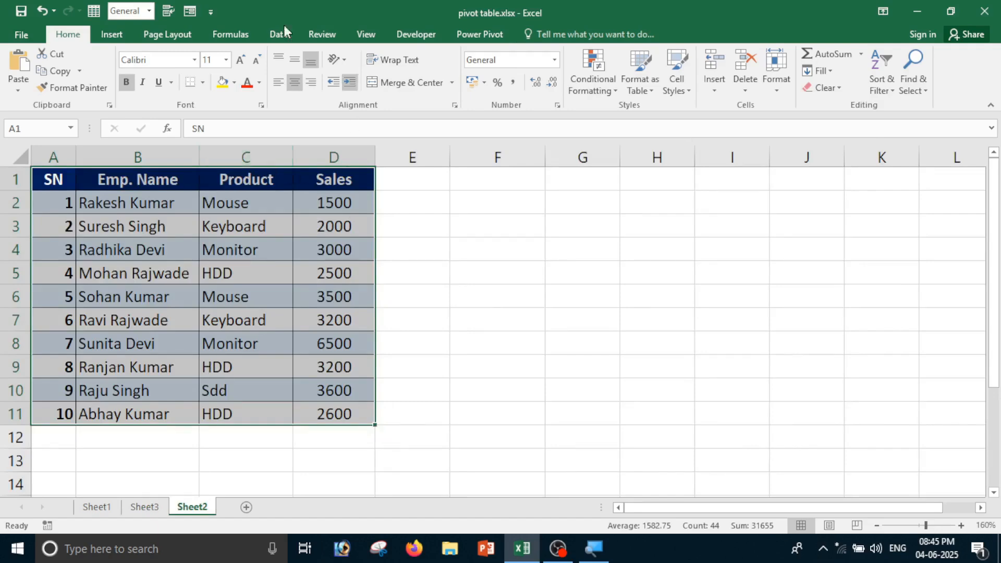
# Delete the empty Sheet4 from the workbook
pyautogui.click(114, 34)
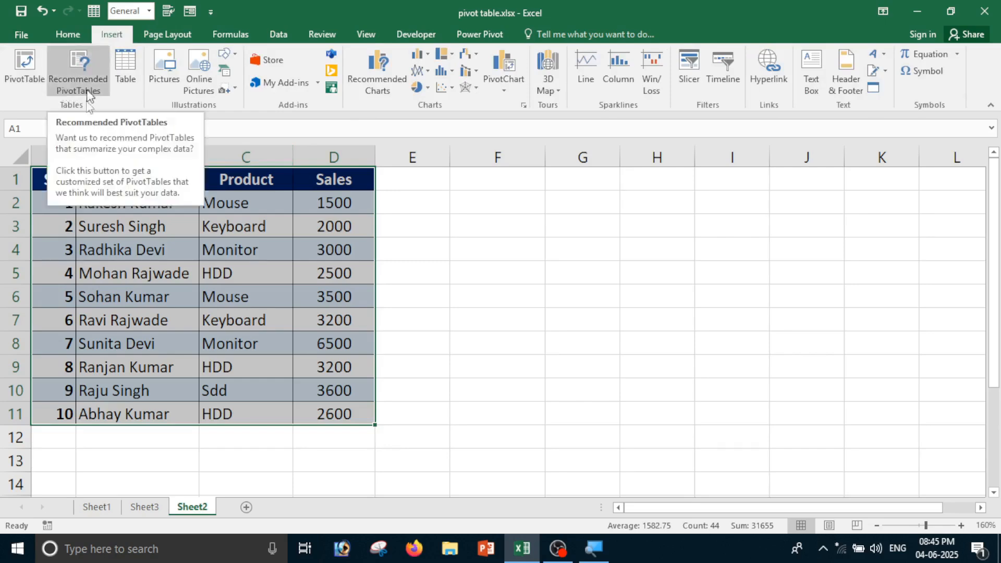
pyautogui.click(543, 230)
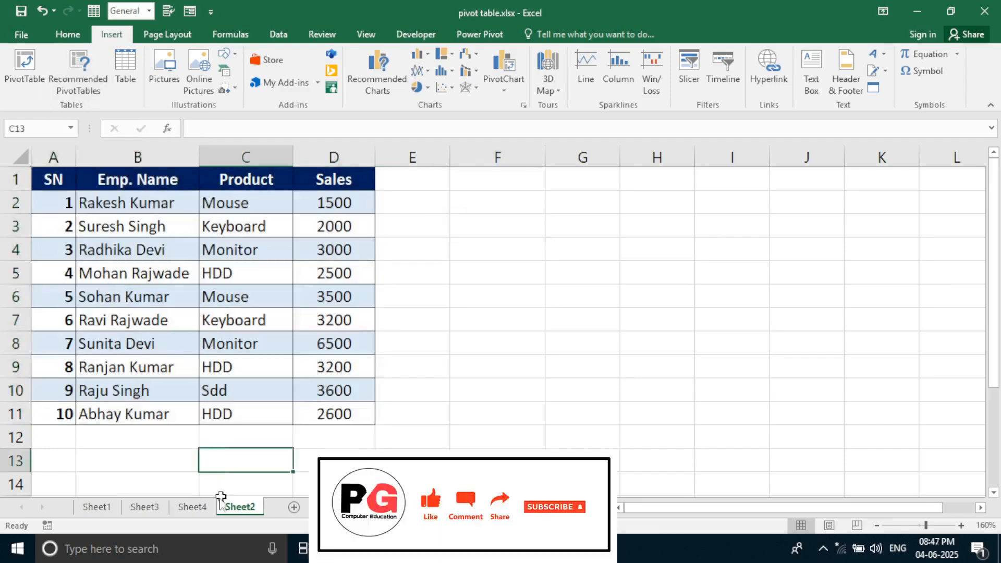
pyautogui.click(203, 510)
pyautogui.click(154, 508)
pyautogui.rightClick(196, 507)
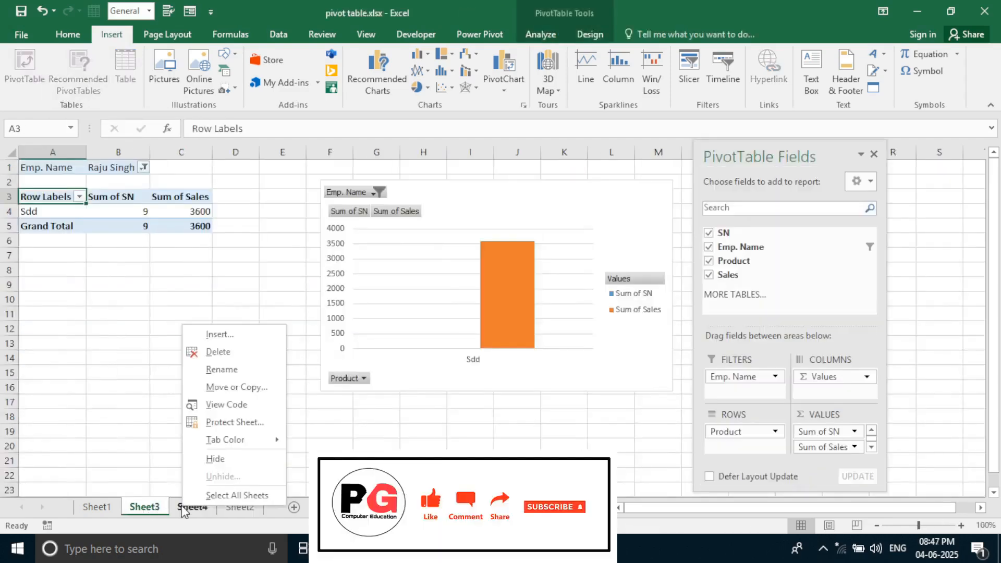
pyautogui.click(216, 353)
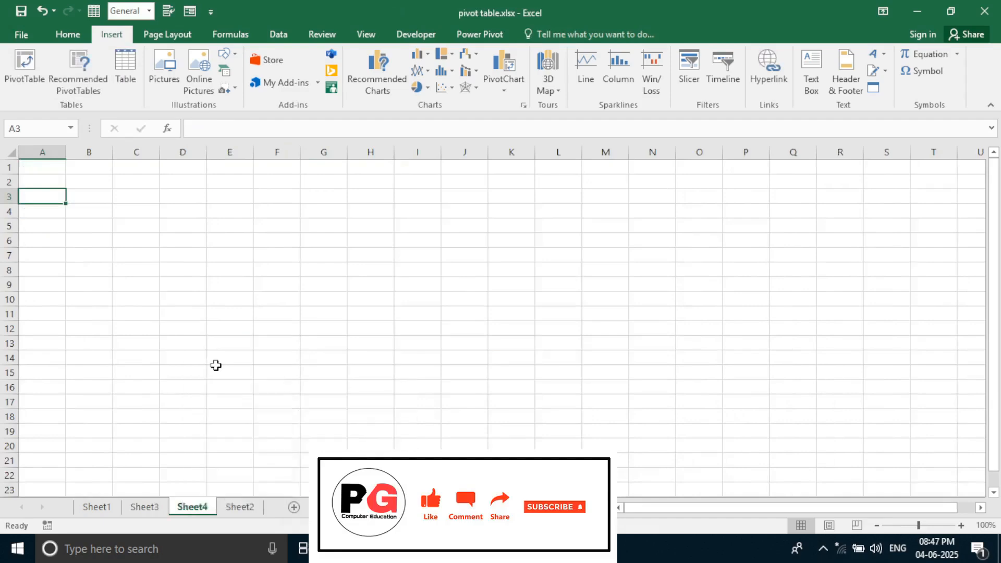
# Delete Sheet3 and Sheet1, then select Sheet2's data A1:D11
pyautogui.click(145, 507)
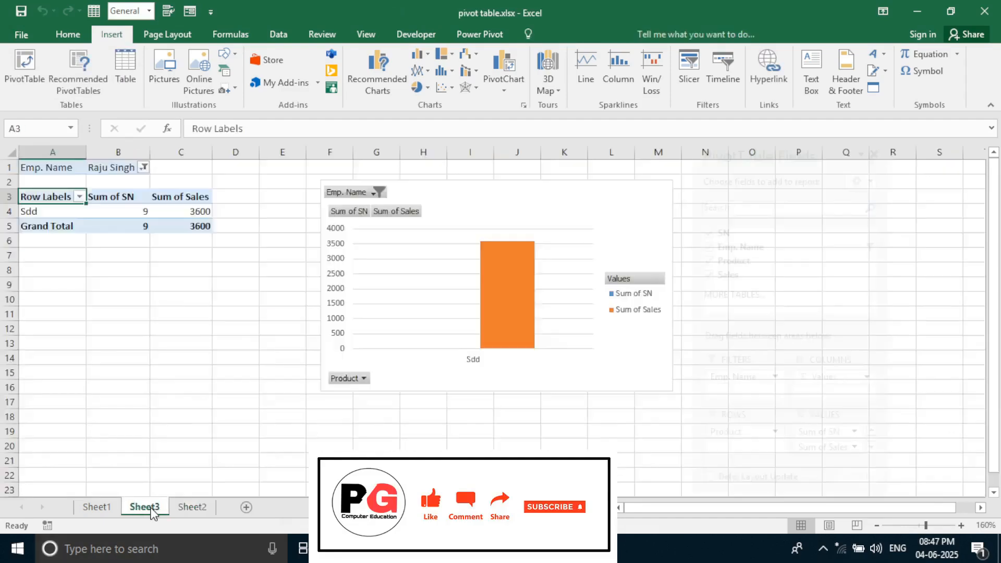
pyautogui.rightClick(150, 507)
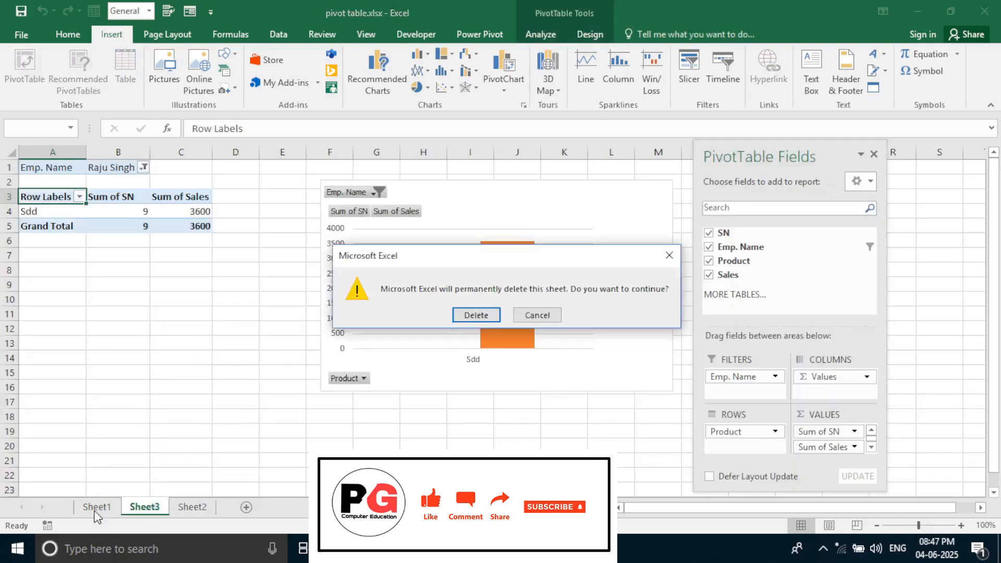
pyautogui.click(464, 316)
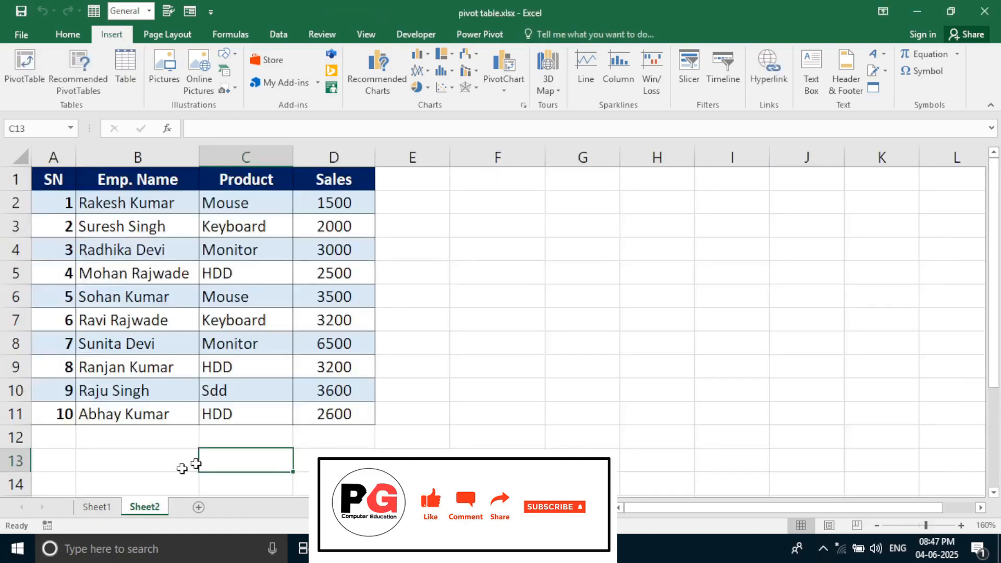
pyautogui.rightClick(100, 511)
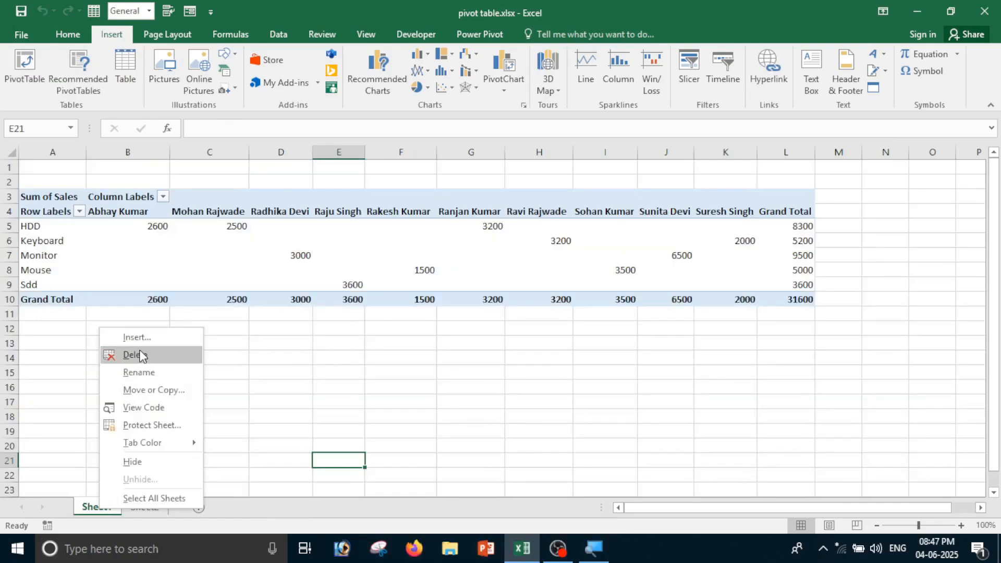
pyautogui.click(135, 355)
pyautogui.click(483, 320)
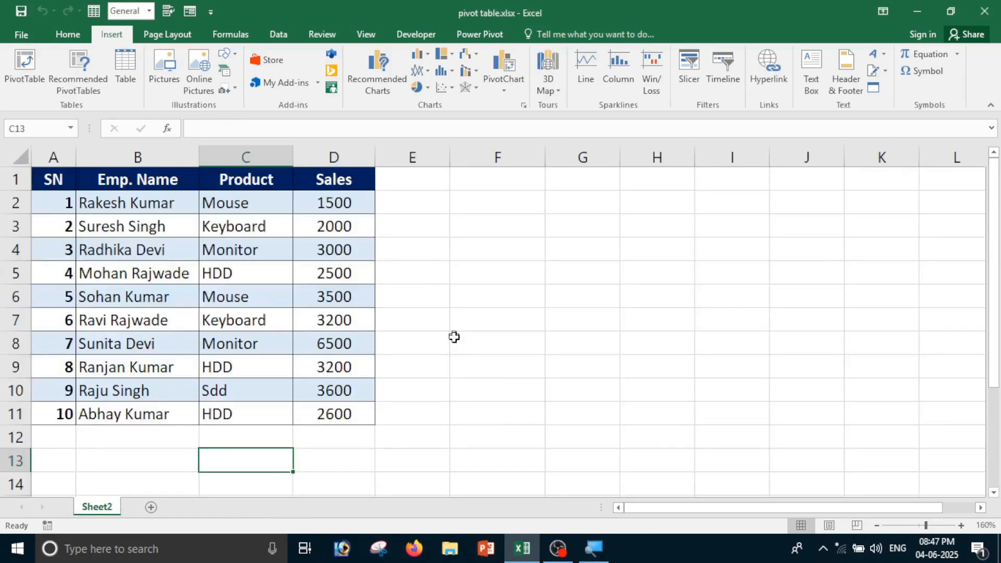
pyautogui.click(334, 343)
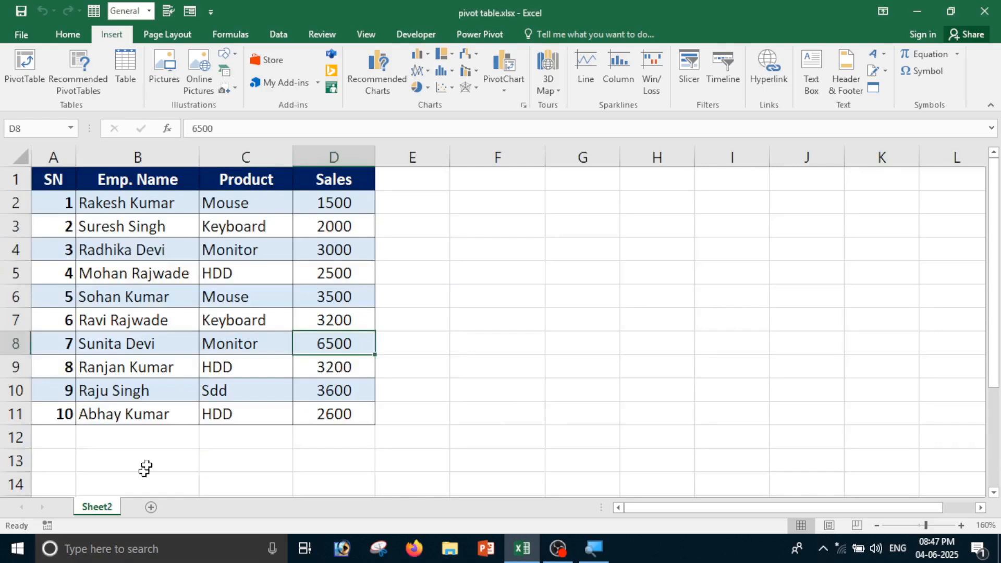
pyautogui.moveTo(53, 183); pyautogui.dragTo(347, 412)
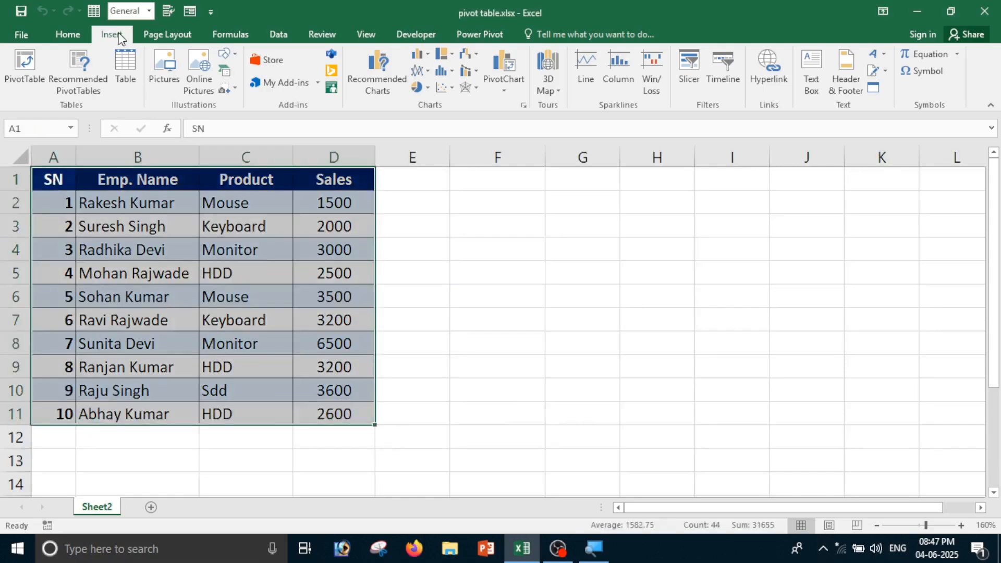
# Insert the recommended 'Sum of Sales and Sum of SN by Product' PivotTable on a new sheet
pyautogui.click(84, 77)
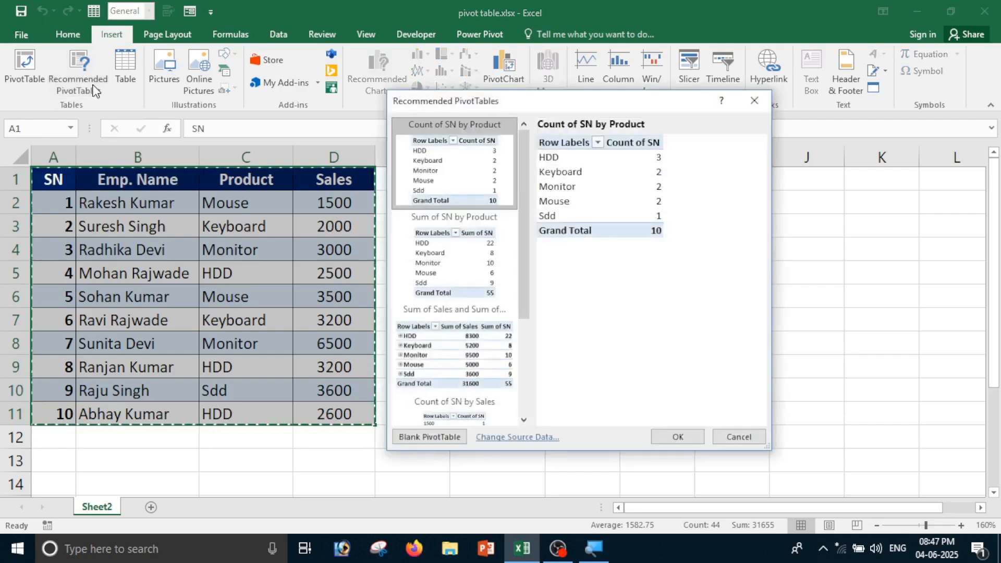
pyautogui.moveTo(520, 112); pyautogui.dragTo(696, 110)
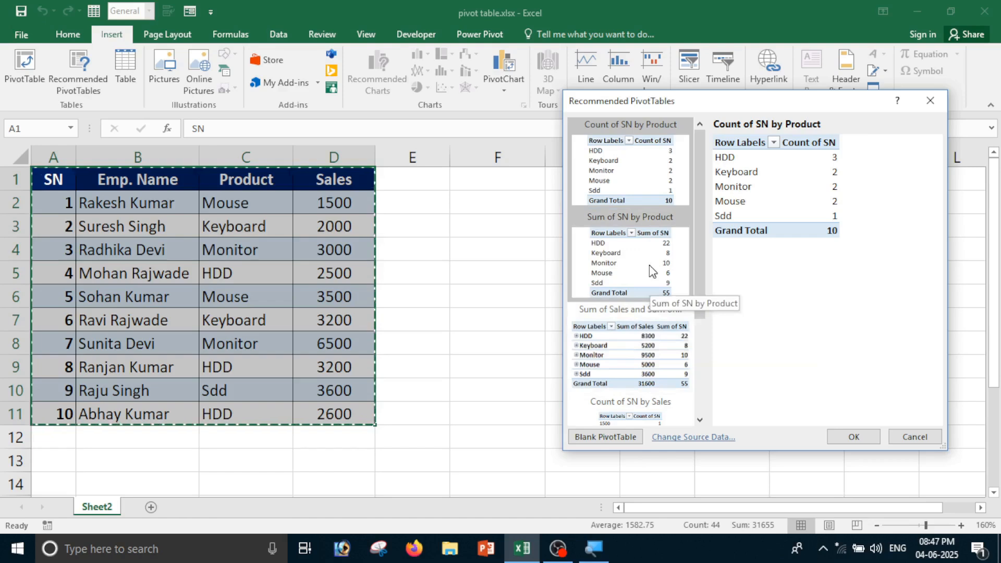
pyautogui.click(631, 390)
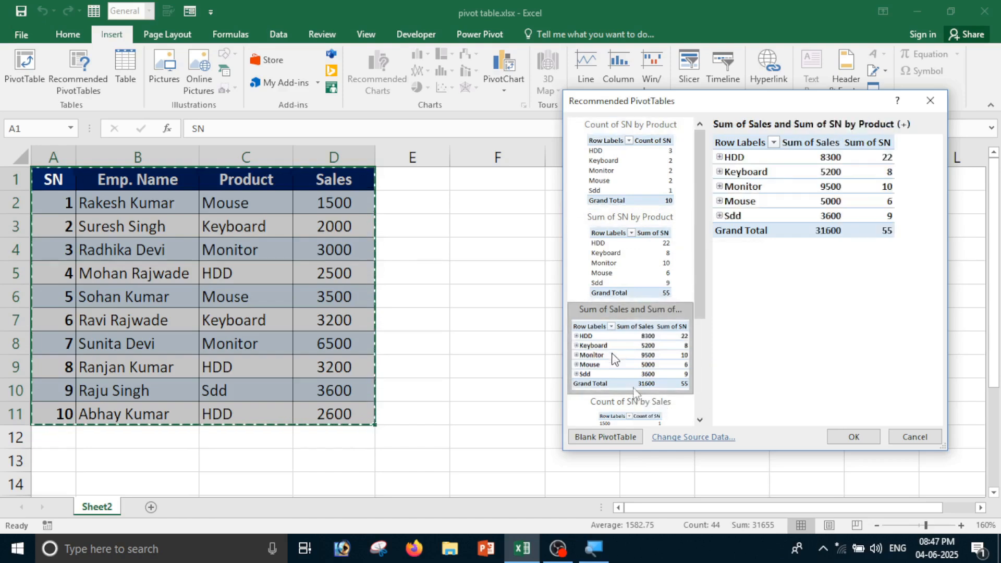
pyautogui.click(850, 436)
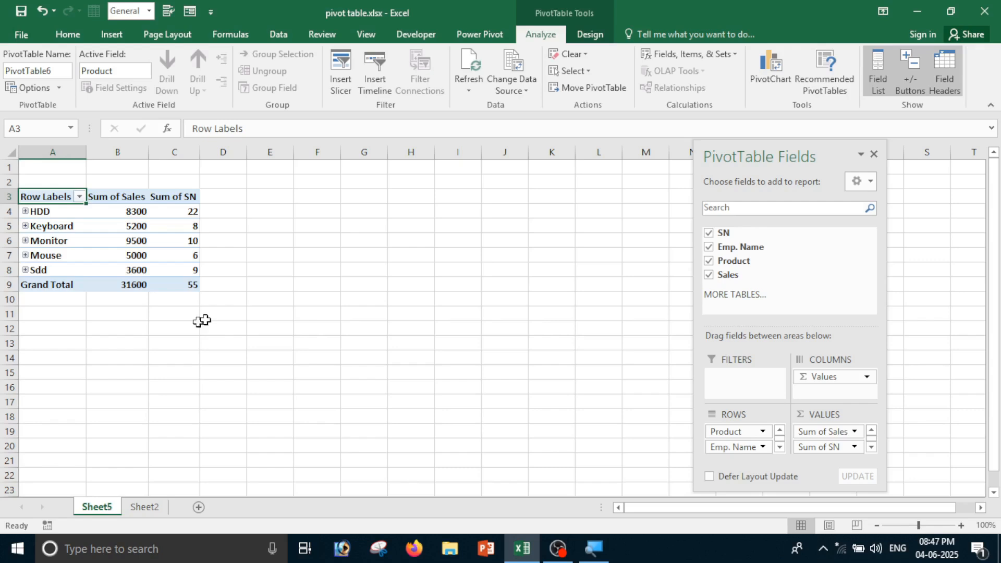
# Expand the HDD, Keyboard and Mouse rows to show each employee's sales and SN
pyautogui.moveTo(193, 254)
pyautogui.click(25, 211)
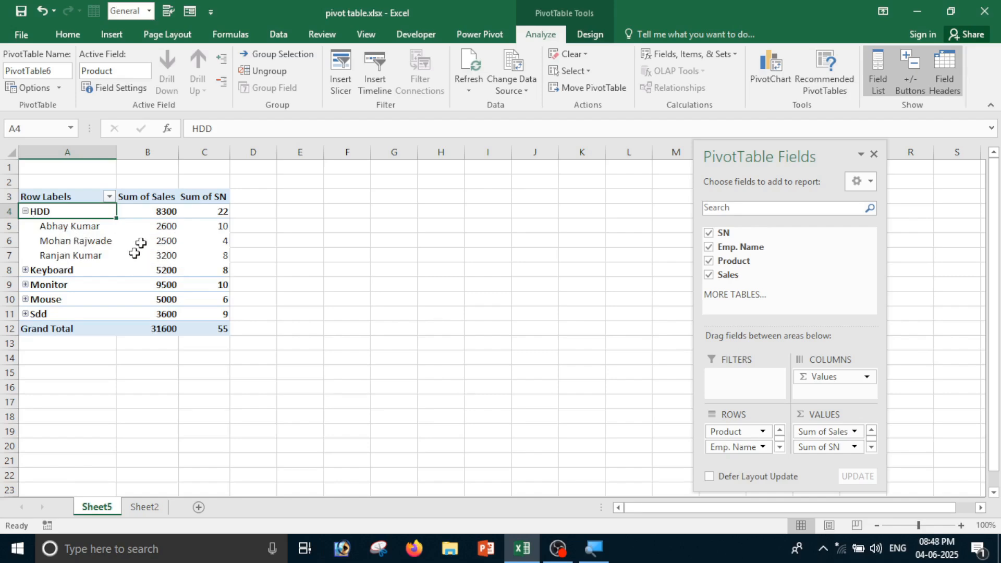
pyautogui.moveTo(171, 215)
pyautogui.click(33, 272)
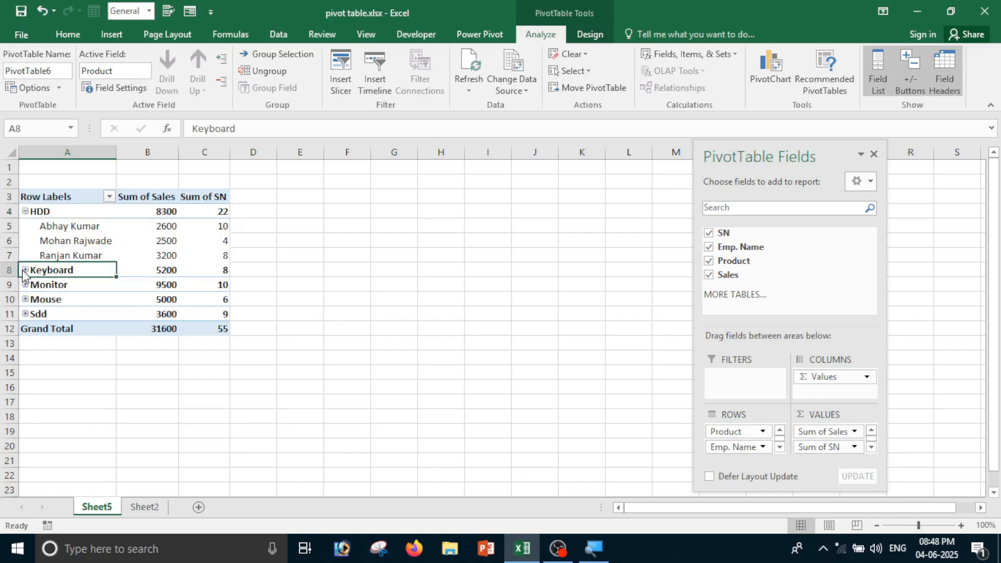
pyautogui.click(25, 270)
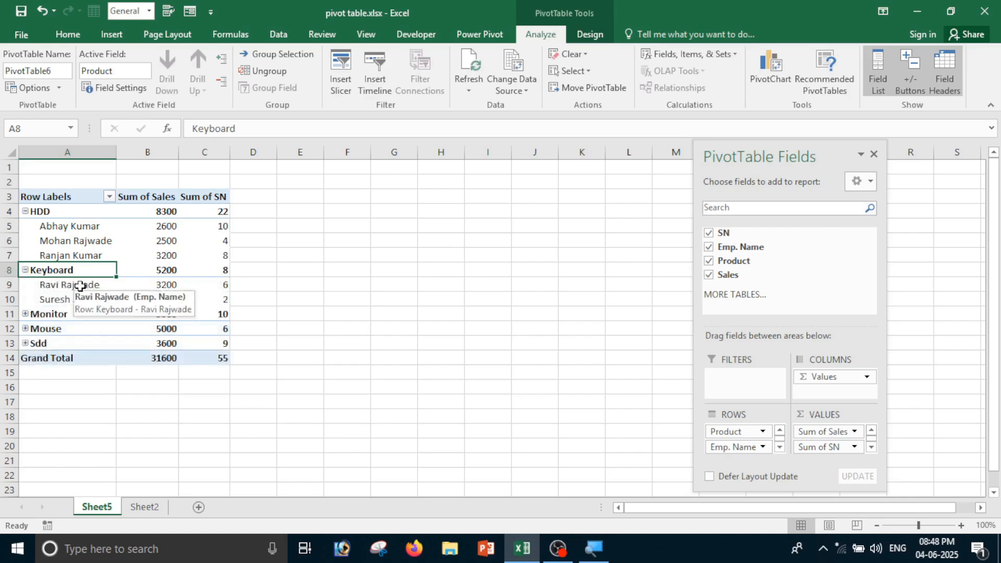
pyautogui.click(29, 331)
pyautogui.click(25, 329)
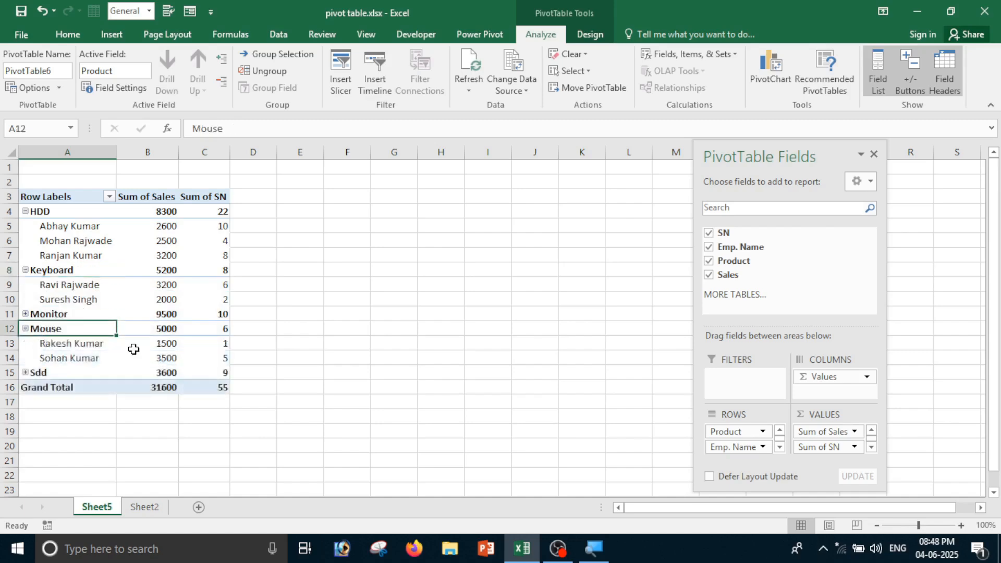
# Deselect the pivot table and go back to Sheet2's source data
pyautogui.click(121, 401)
pyautogui.click(149, 386)
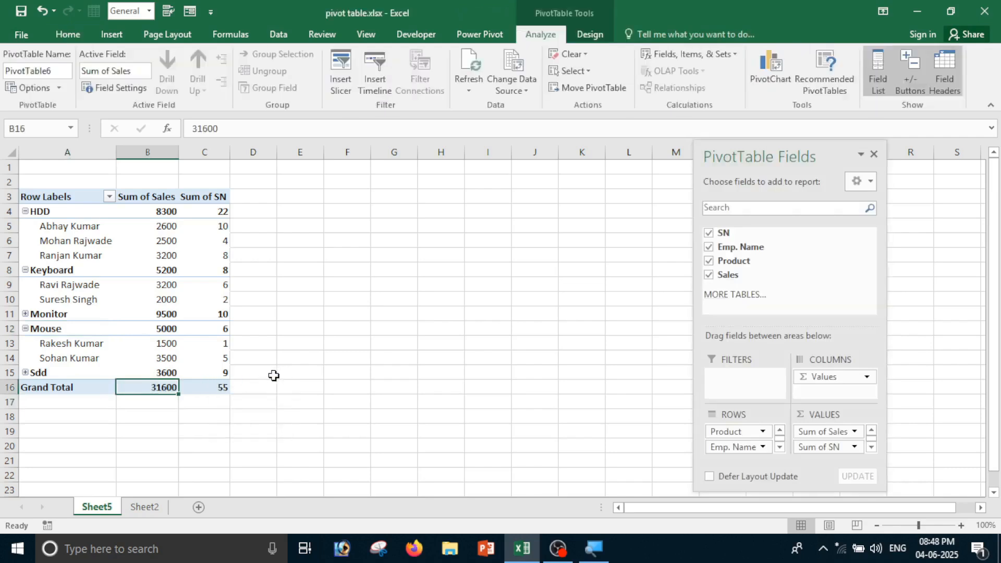
pyautogui.click(111, 35)
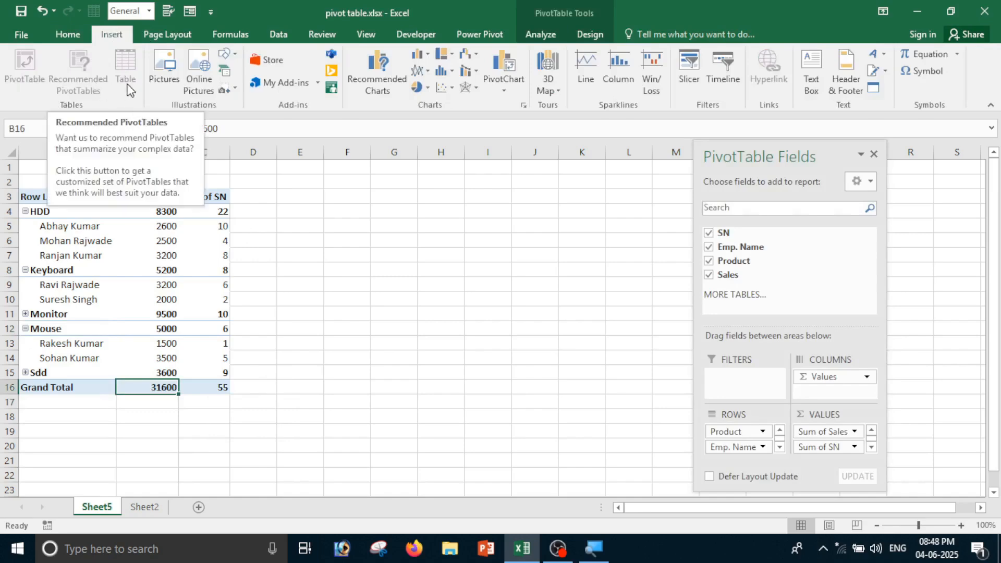
pyautogui.click(402, 254)
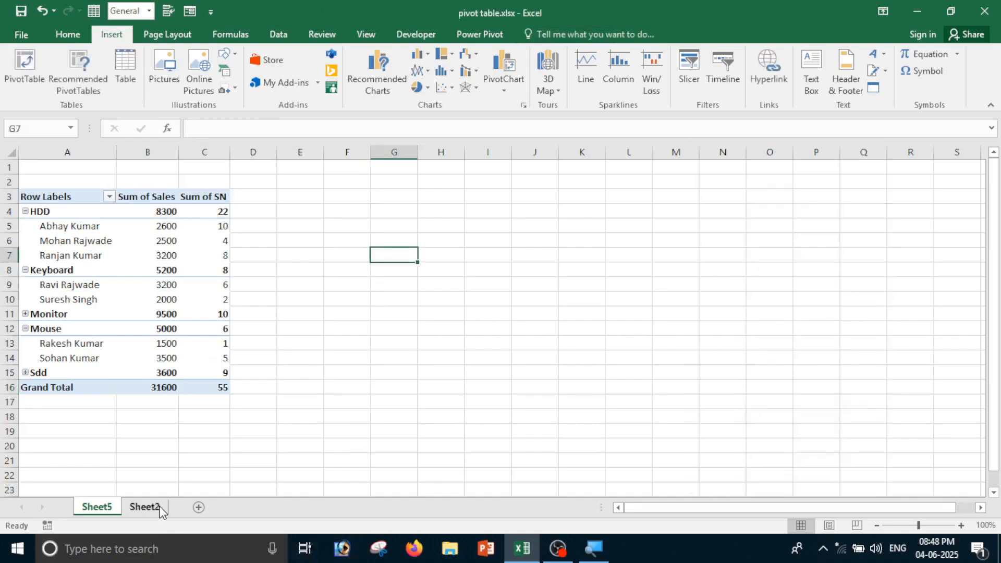
pyautogui.click(144, 507)
# Convert the sales data A1:D11 into a table with headers
pyautogui.click(489, 342)
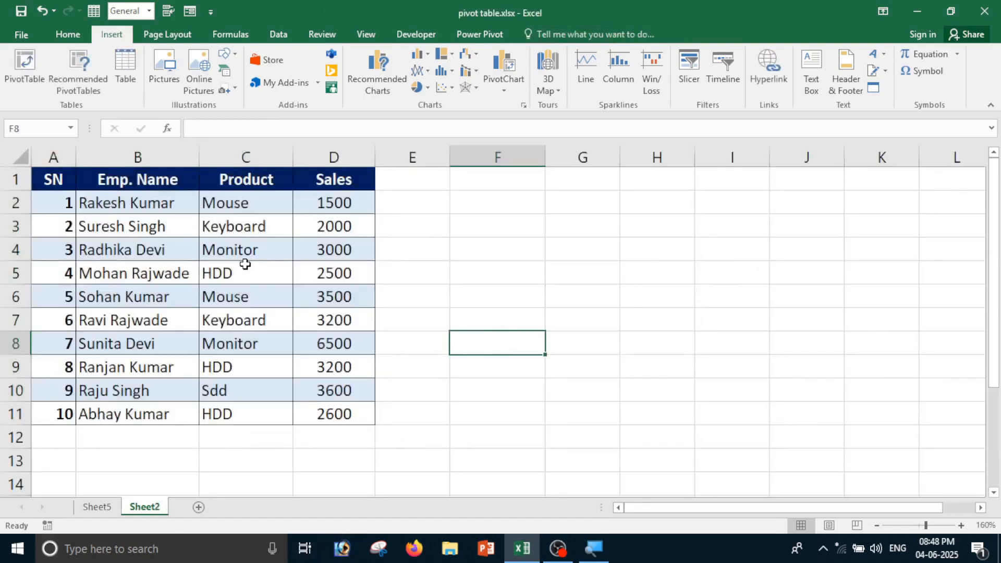
pyautogui.moveTo(53, 180); pyautogui.dragTo(366, 413)
pyautogui.click(122, 65)
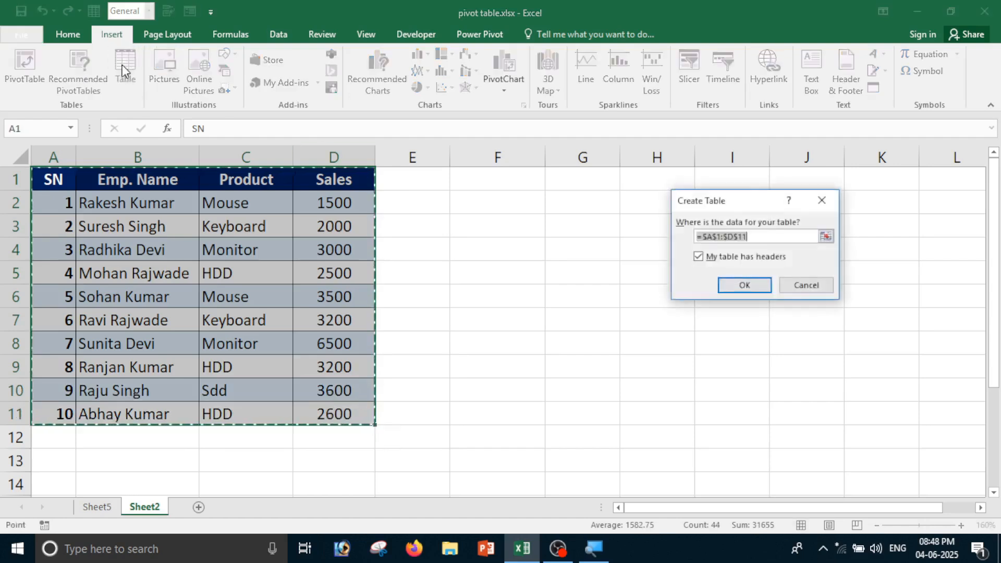
pyautogui.click(761, 288)
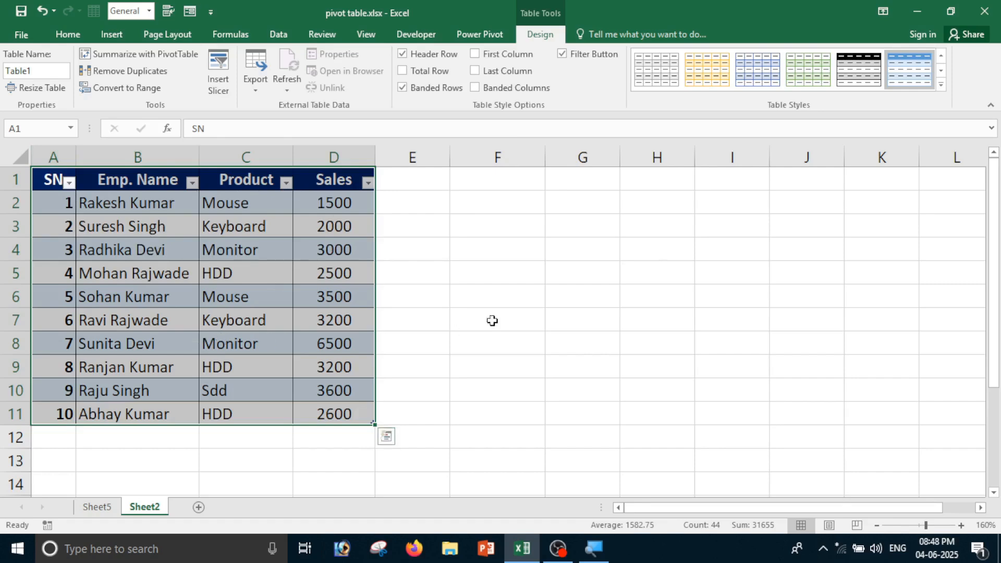
# Apply the orange Medium banded table style after trying gold and orange options
pyautogui.click(942, 86)
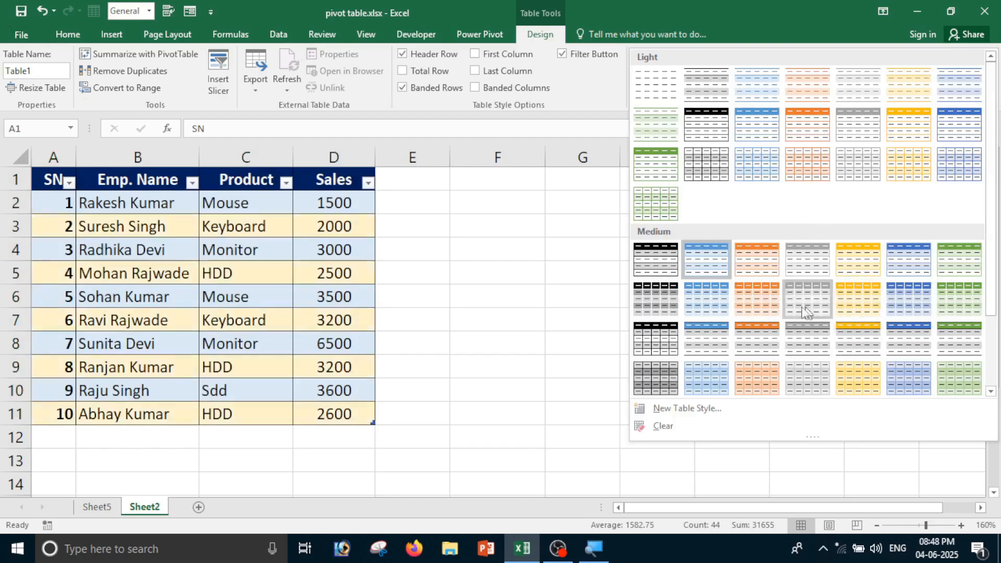
pyautogui.click(864, 268)
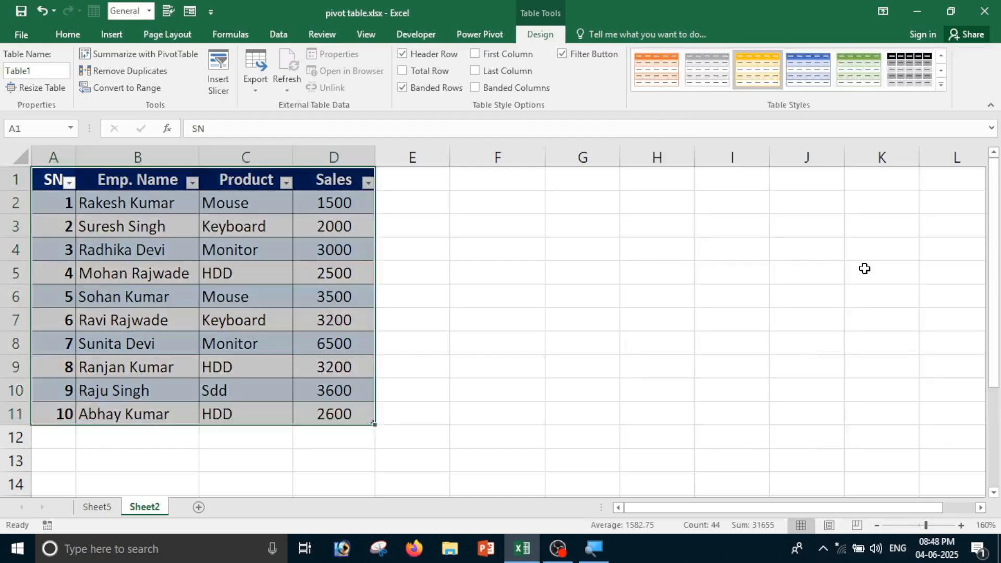
pyautogui.click(944, 85)
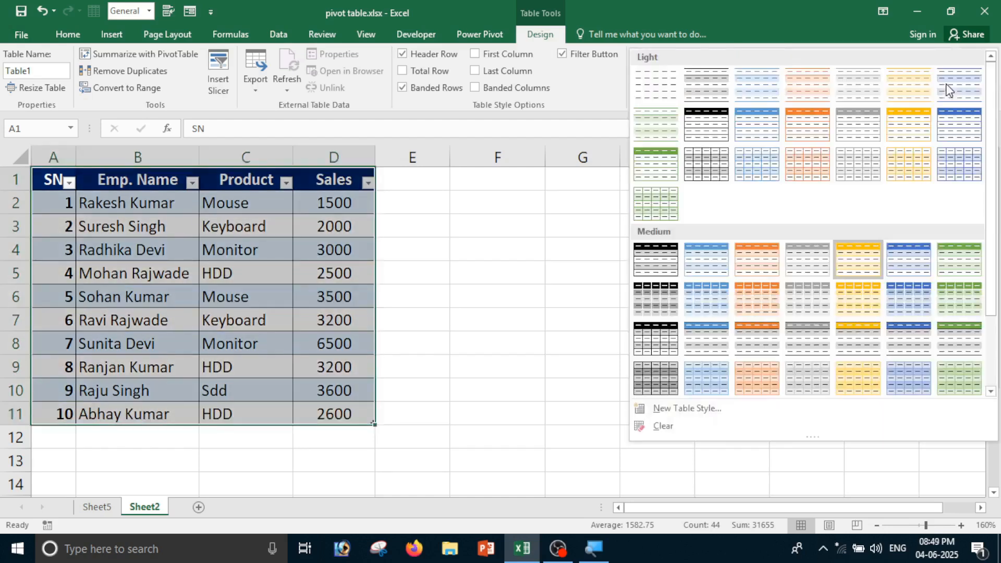
pyautogui.click(757, 305)
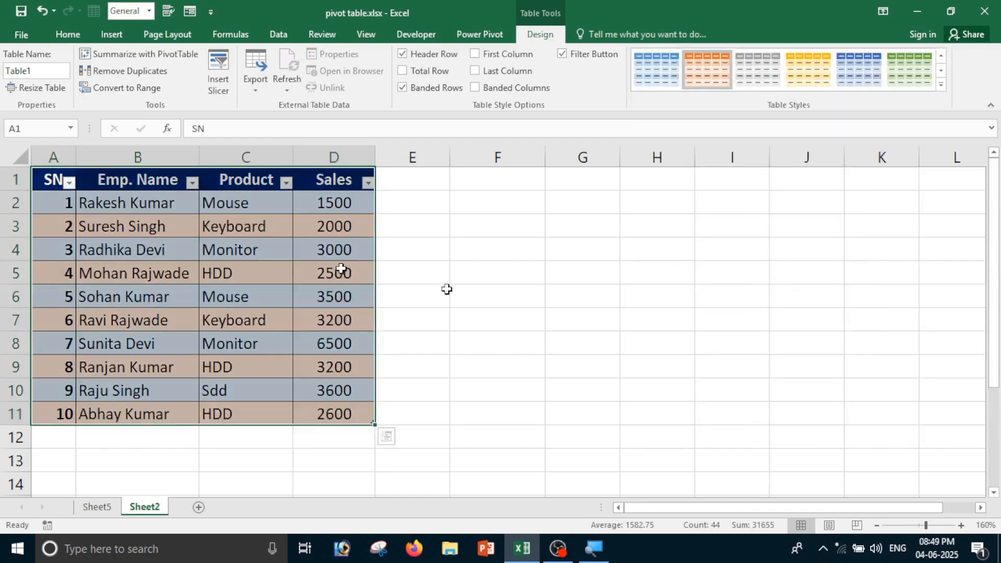
pyautogui.click(940, 84)
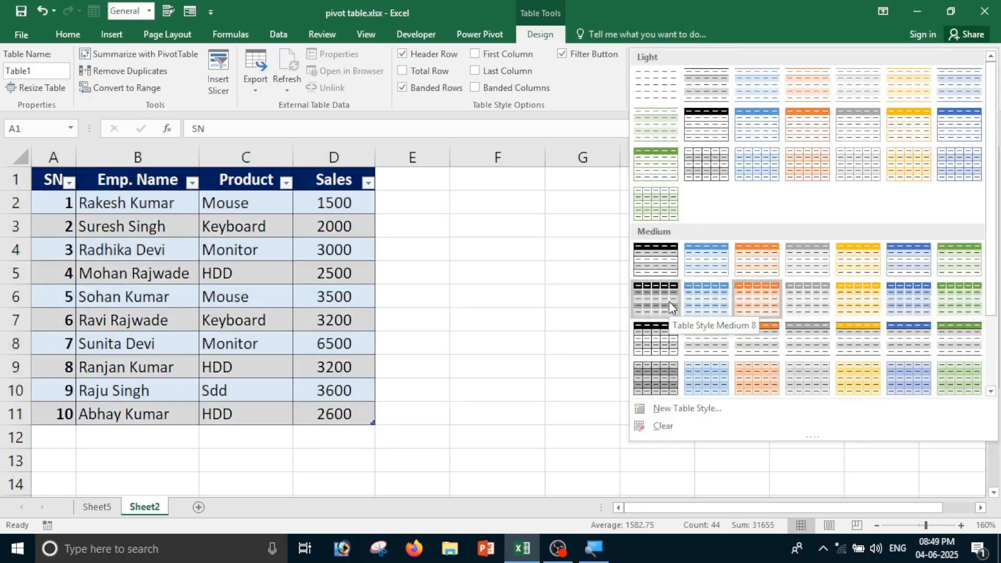
pyautogui.click(759, 294)
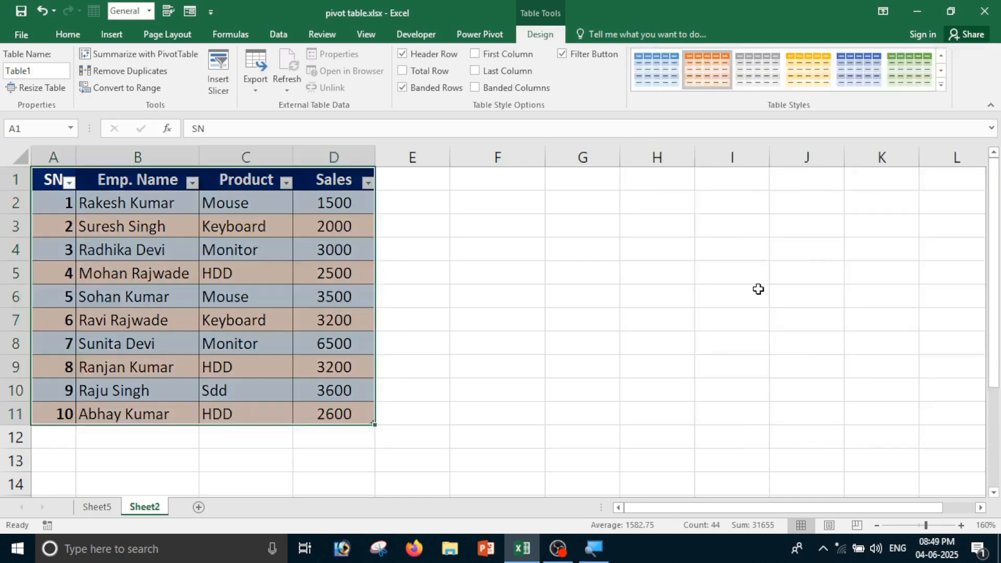
pyautogui.click(601, 292)
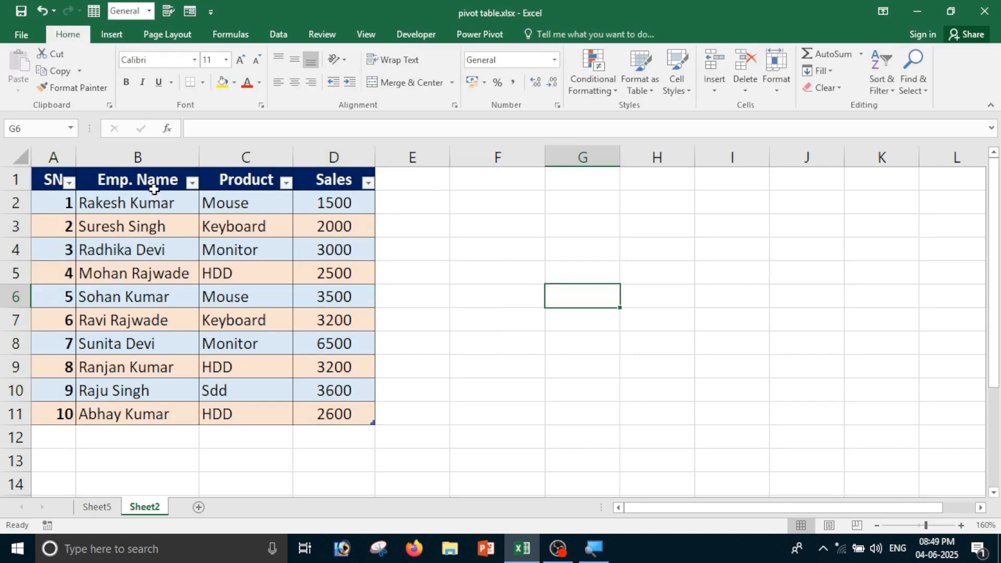
pyautogui.click(192, 182)
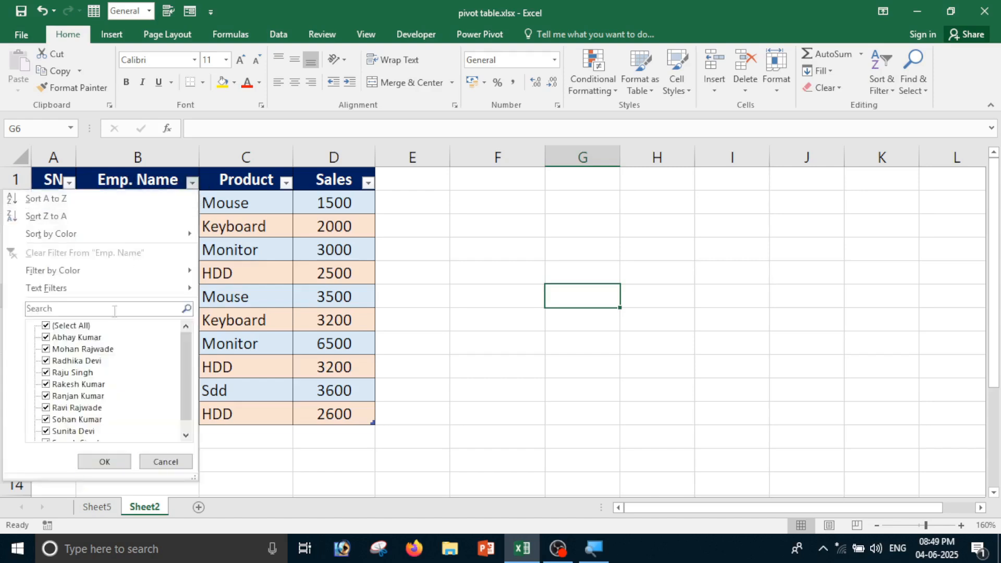
pyautogui.click(69, 328)
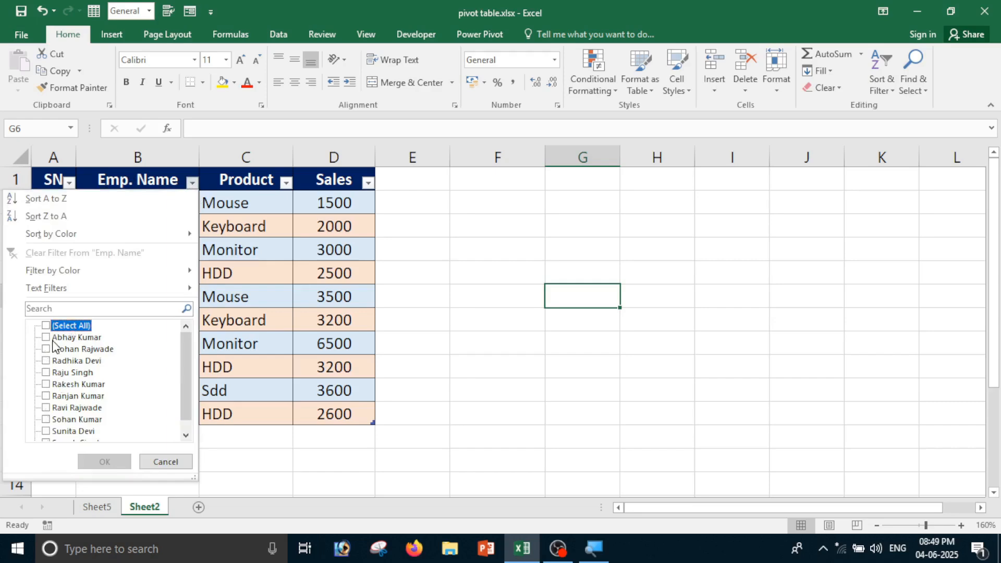
pyautogui.click(52, 338)
pyautogui.click(102, 462)
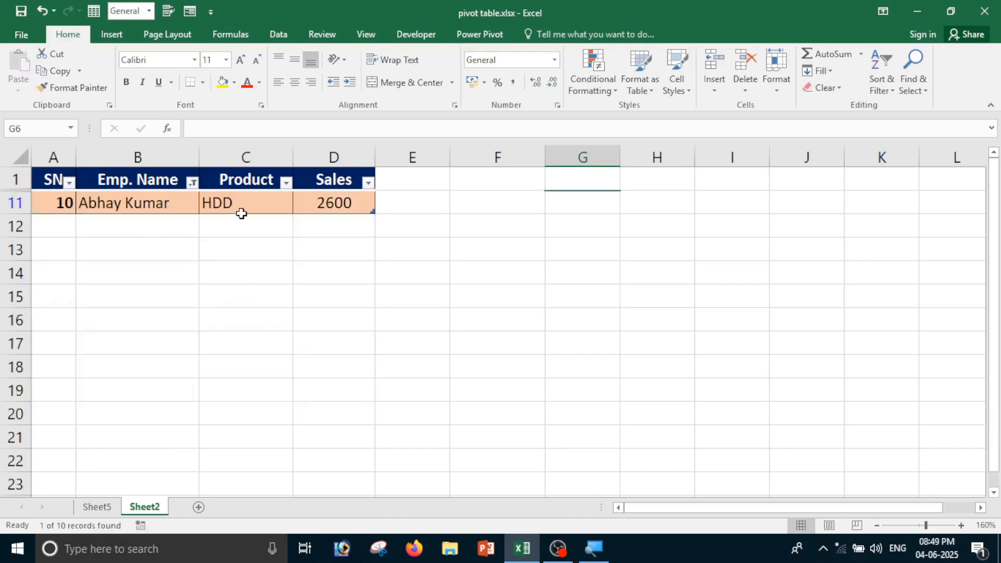
pyautogui.click(192, 182)
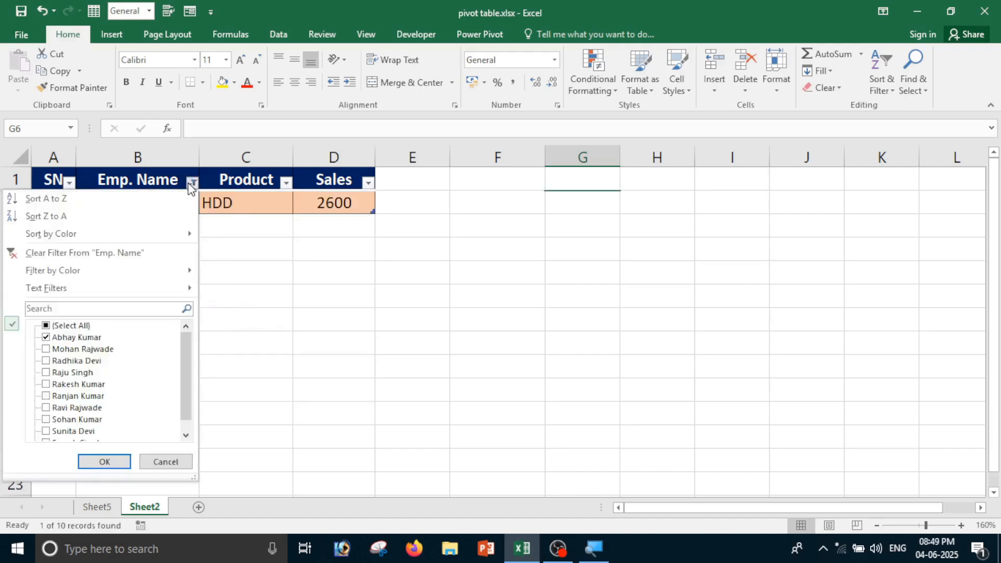
pyautogui.click(58, 327)
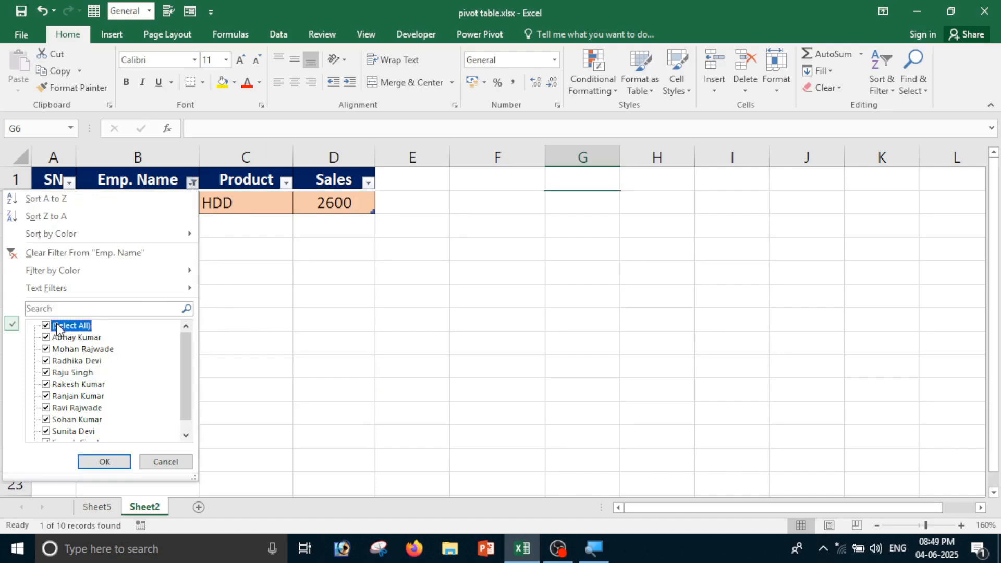
pyautogui.click(124, 463)
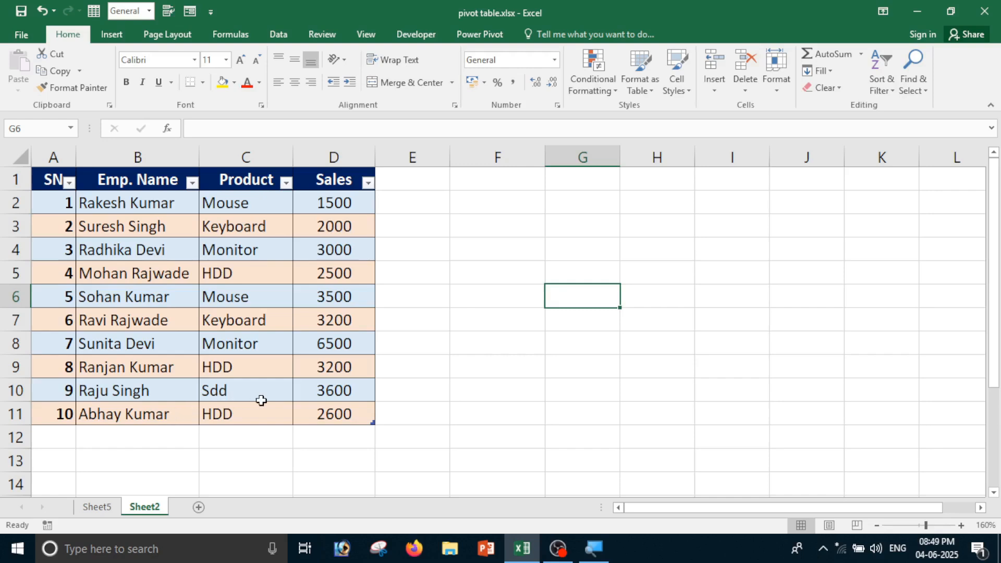
pyautogui.click(286, 182)
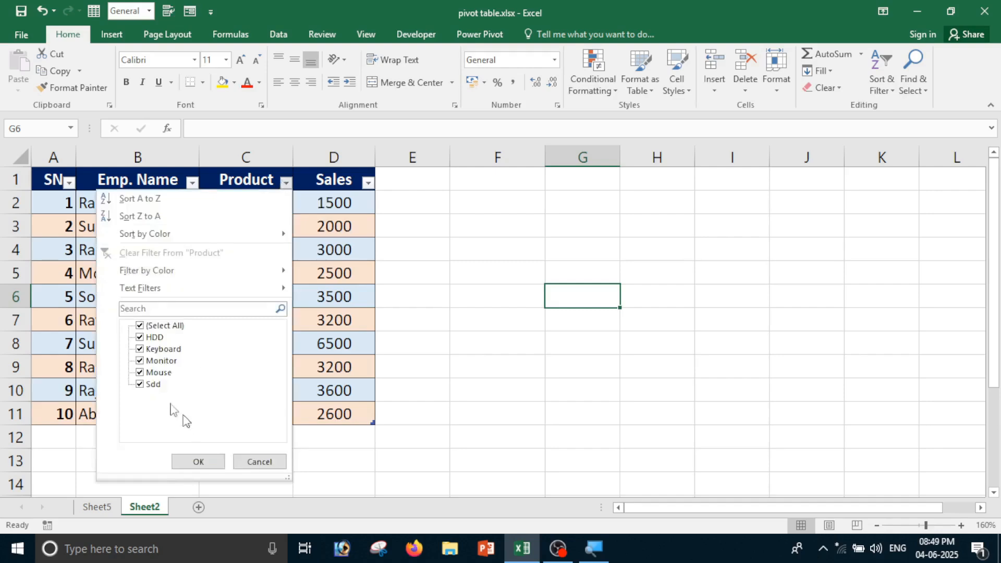
pyautogui.click(148, 328)
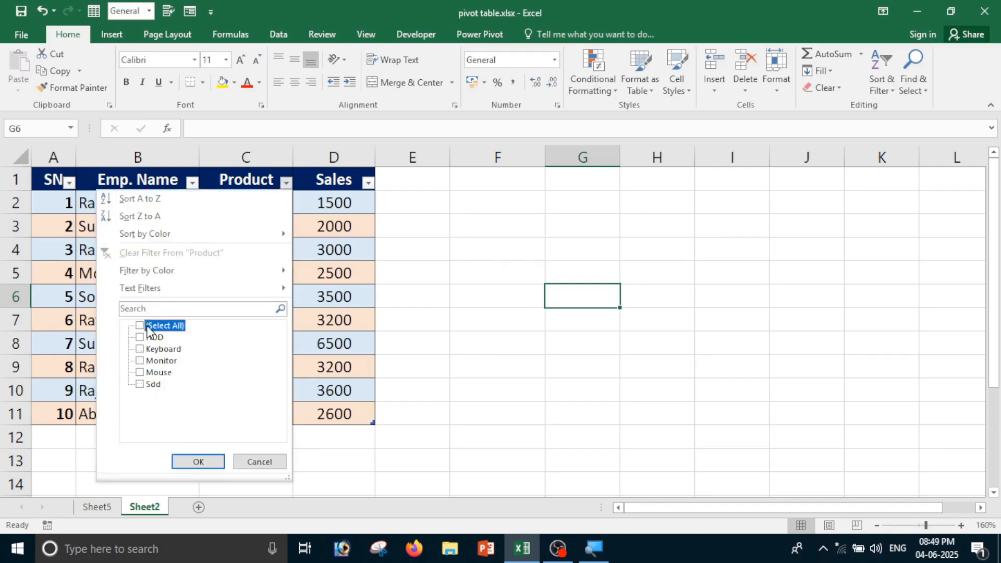
pyautogui.click(152, 351)
pyautogui.click(198, 462)
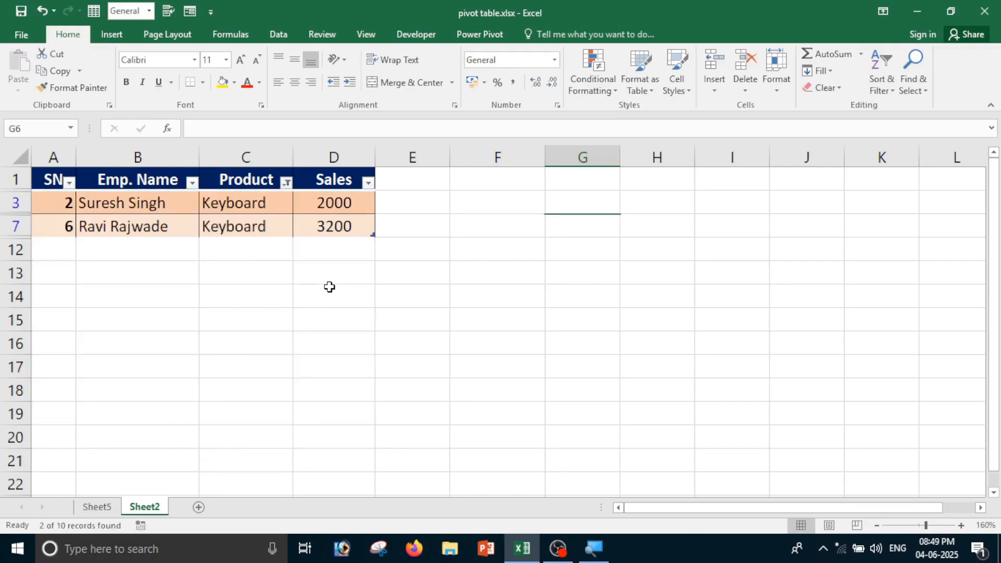
pyautogui.click(286, 183)
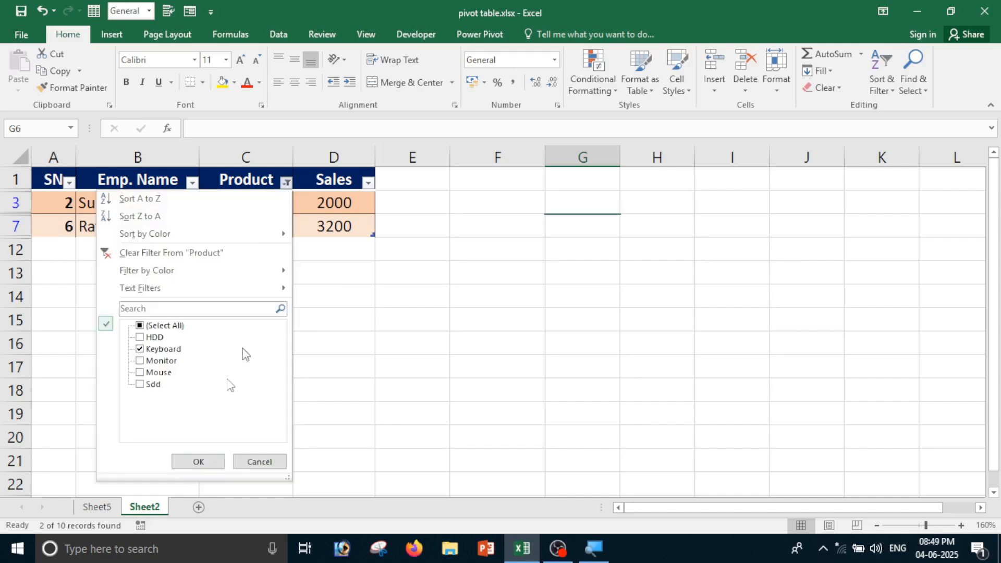
pyautogui.click(156, 372)
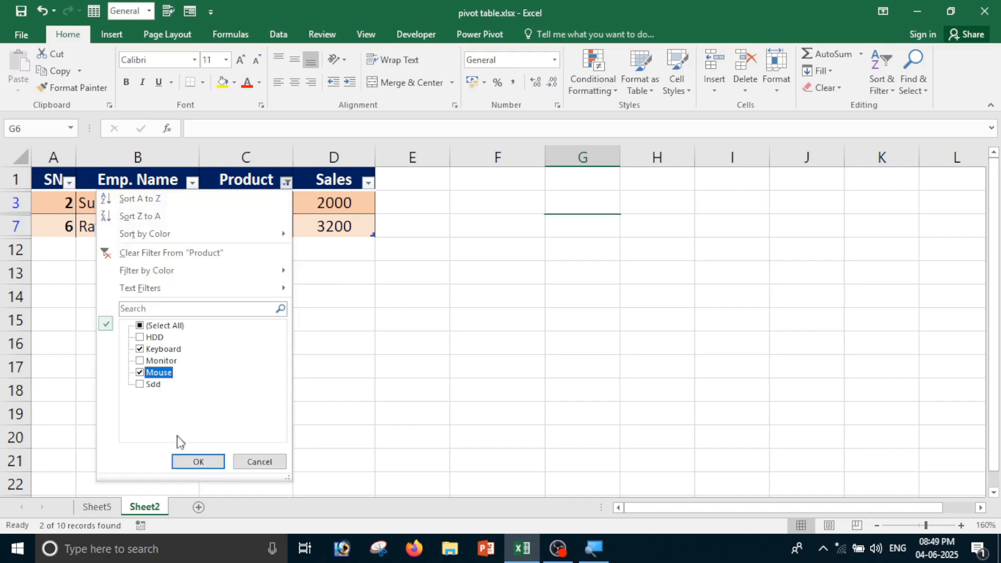
pyautogui.click(189, 461)
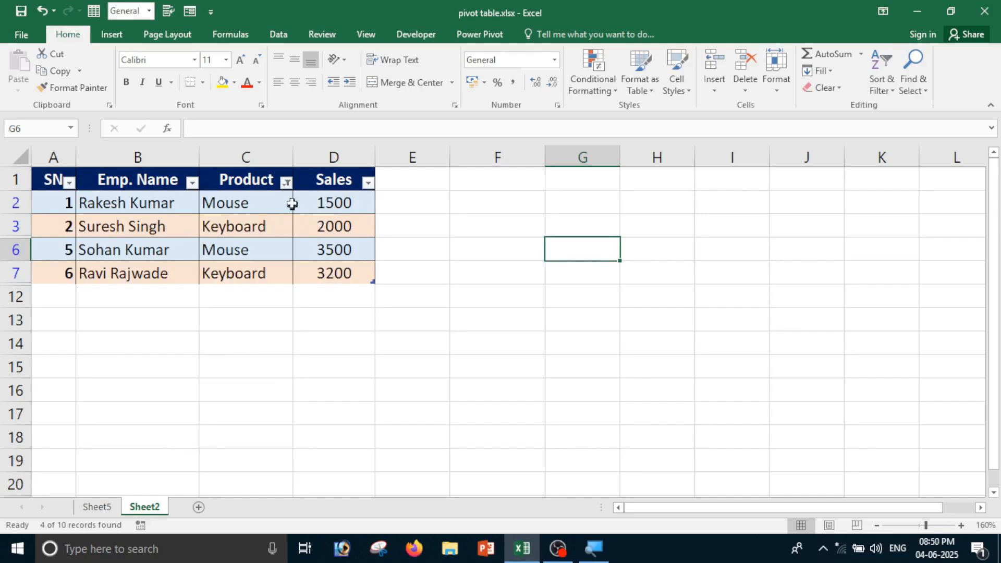
pyautogui.click(286, 182)
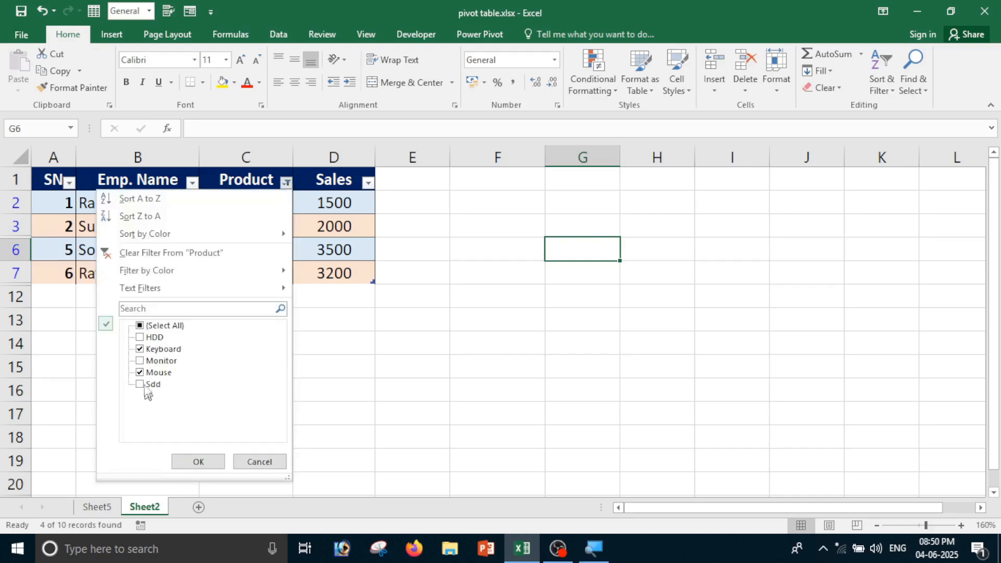
pyautogui.click(154, 326)
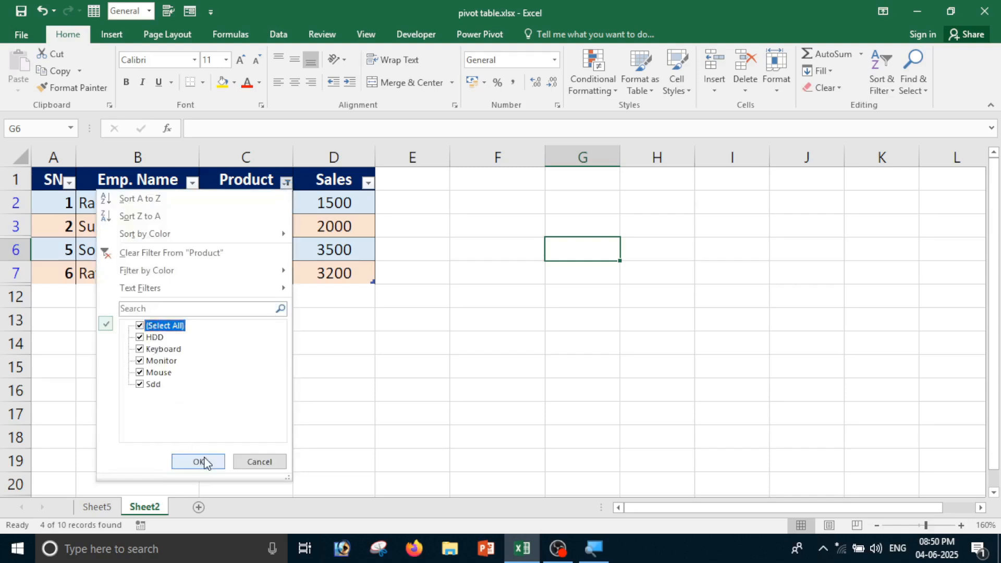
pyautogui.click(198, 462)
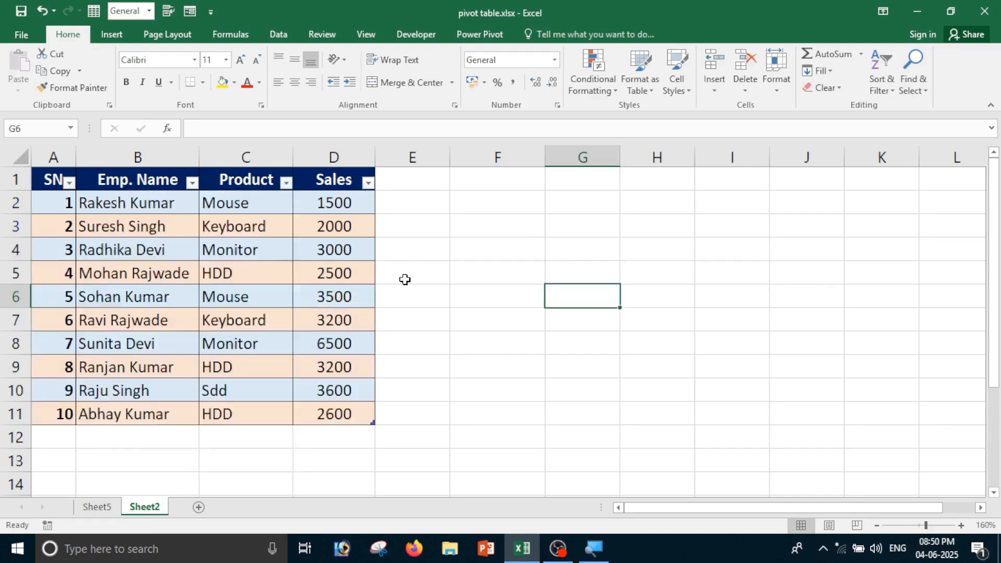
pyautogui.click(437, 347)
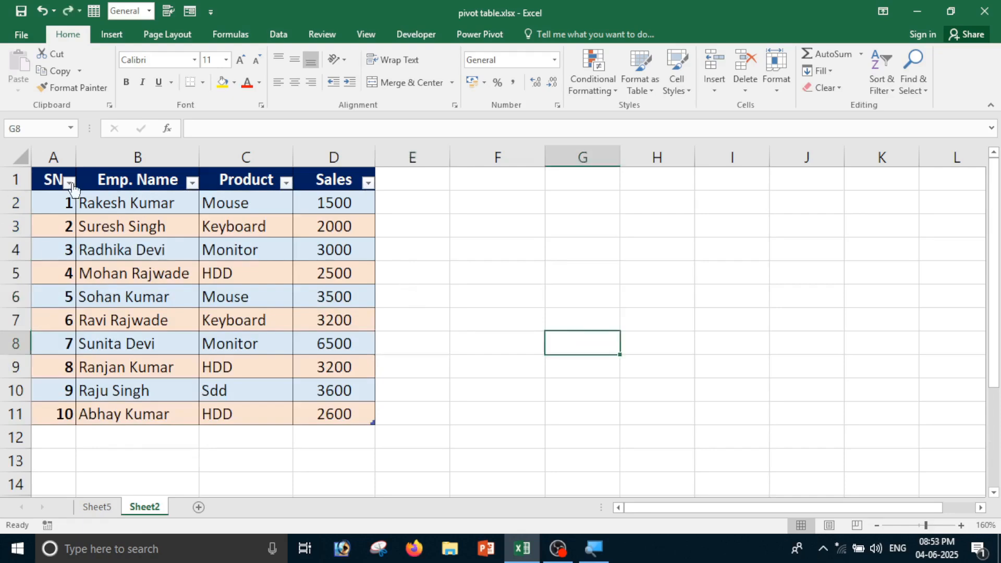
pyautogui.click(69, 182)
pyautogui.click(251, 213)
pyautogui.moveTo(53, 180); pyautogui.dragTo(341, 408)
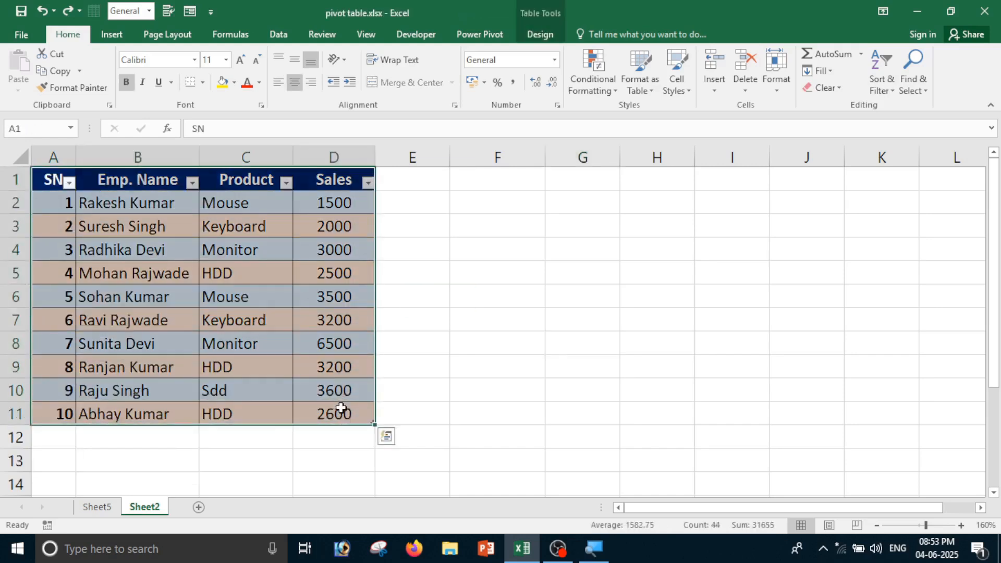
pyautogui.click(532, 33)
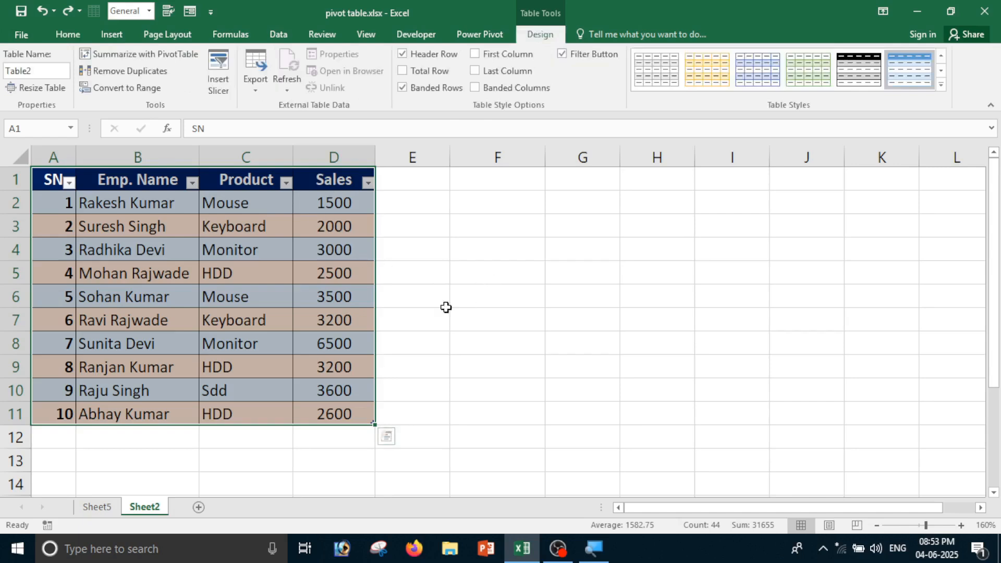
pyautogui.click(120, 89)
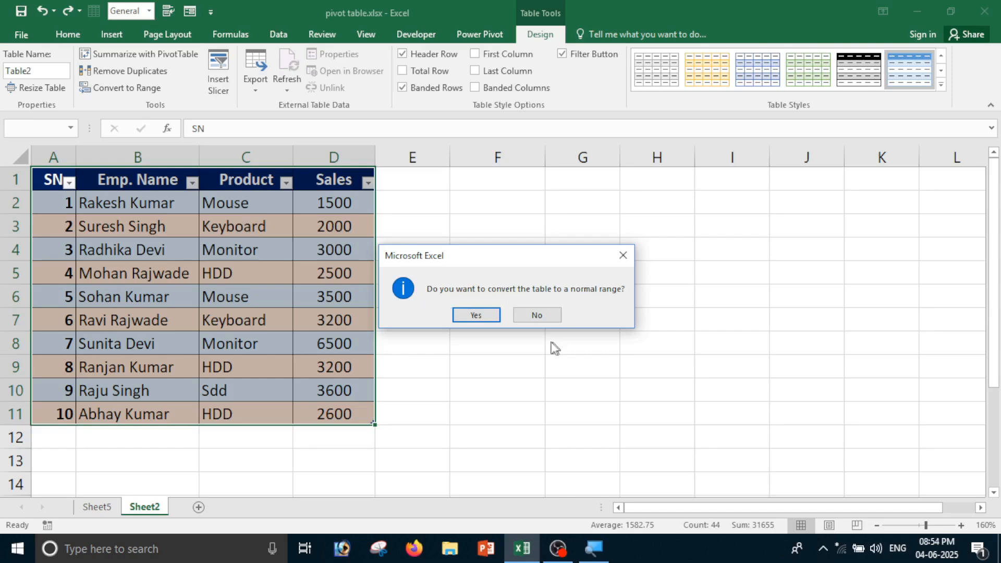
pyautogui.click(477, 315)
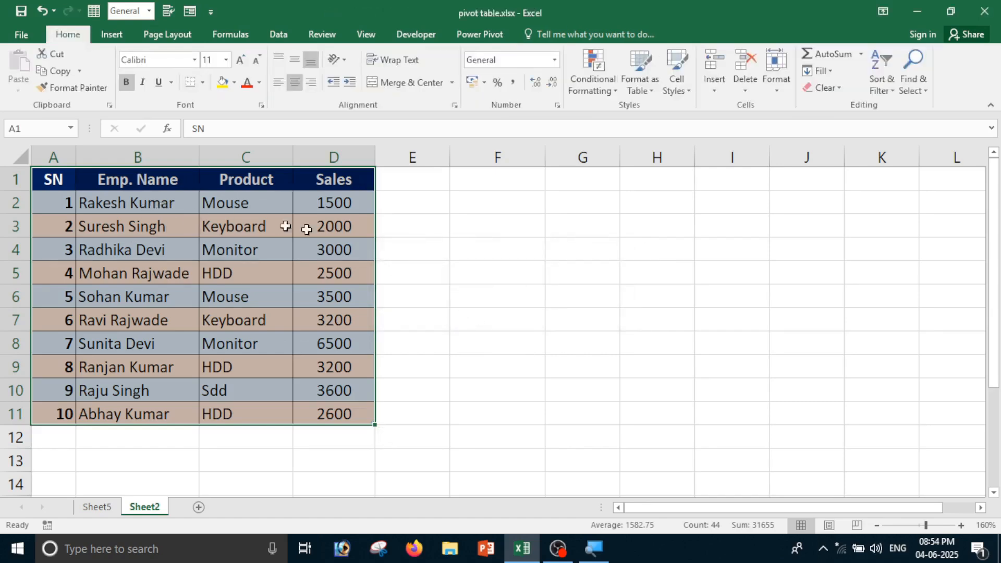
pyautogui.click(547, 233)
pyautogui.click(235, 249)
pyautogui.click(244, 366)
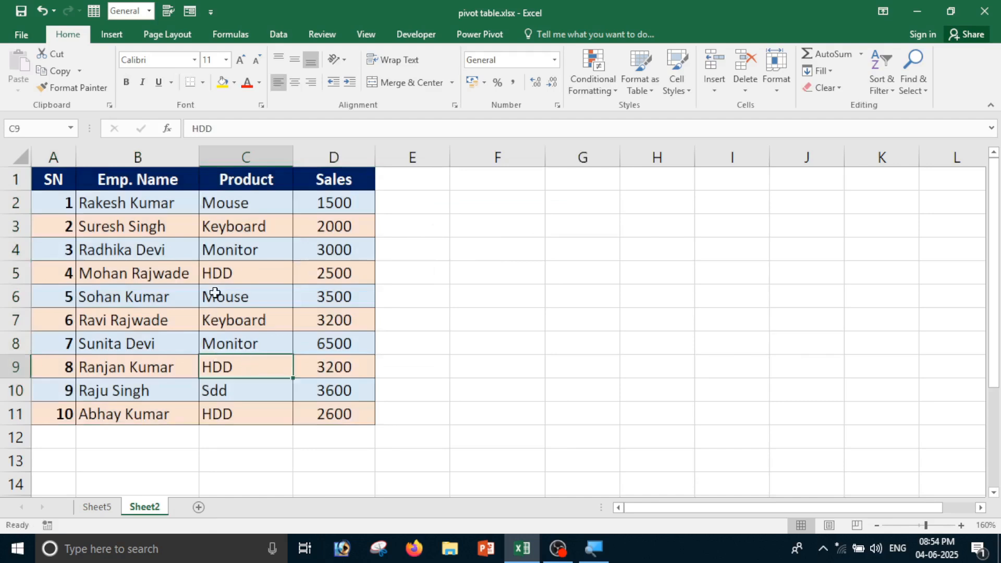
pyautogui.moveTo(83, 203); pyautogui.dragTo(213, 346)
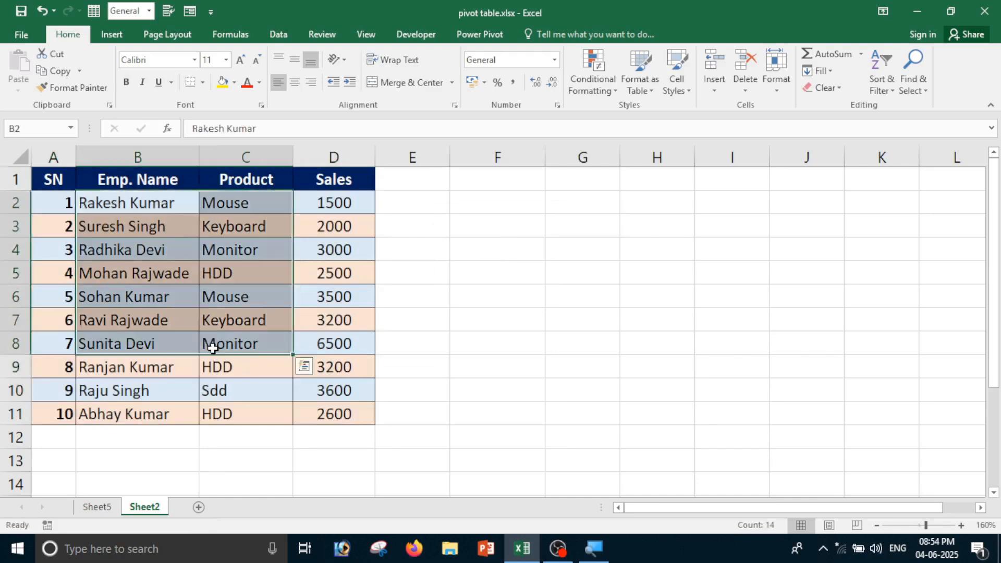
pyautogui.click(310, 278)
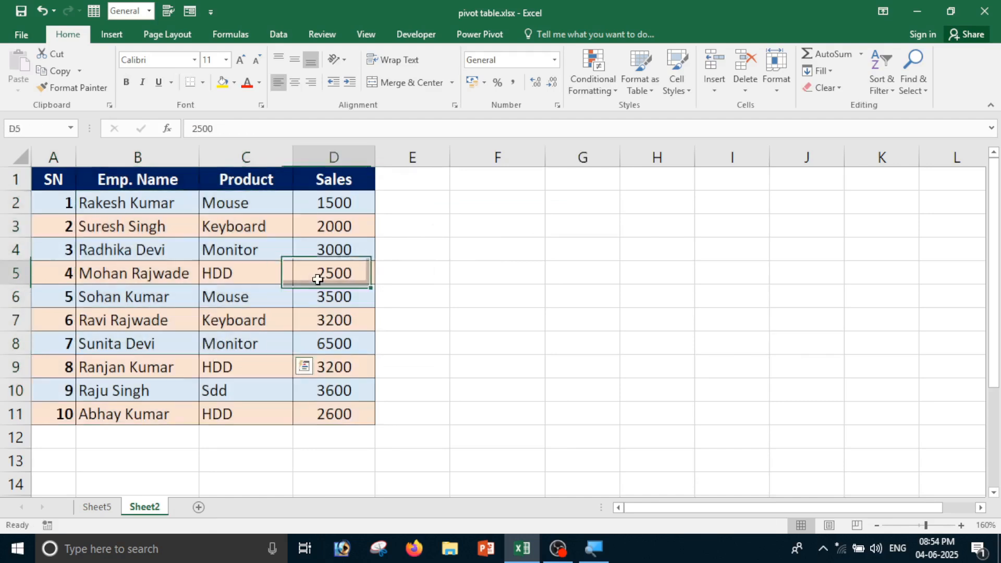
pyautogui.click(103, 203)
pyautogui.click(134, 320)
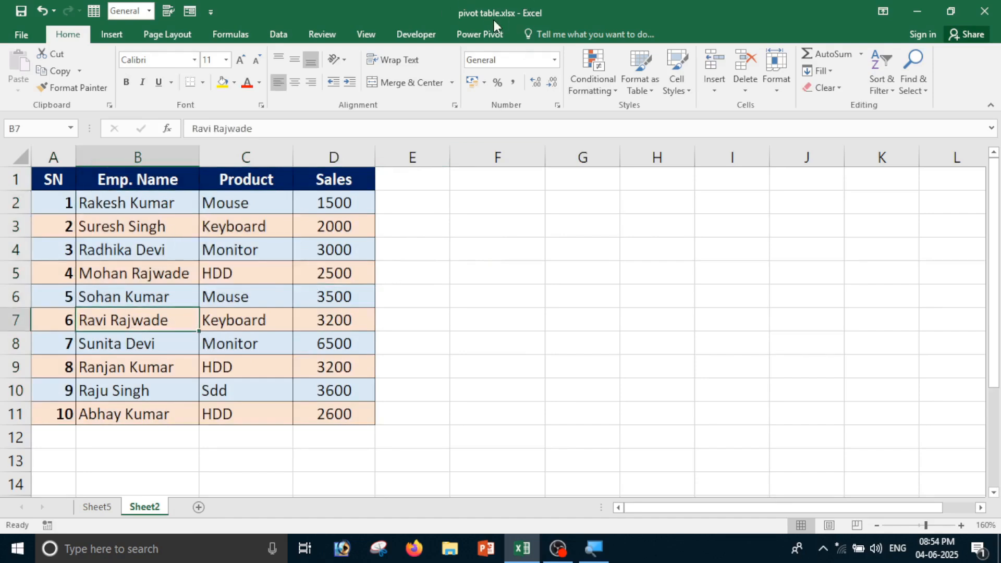
pyautogui.moveTo(68, 182); pyautogui.dragTo(340, 412)
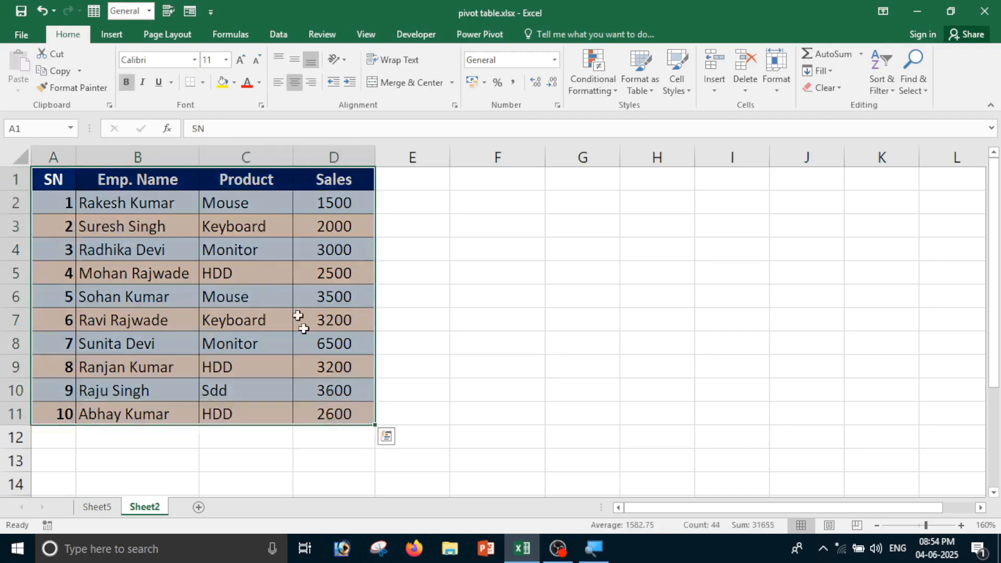
# Make the employee sales data a table with headers
pyautogui.click(111, 34)
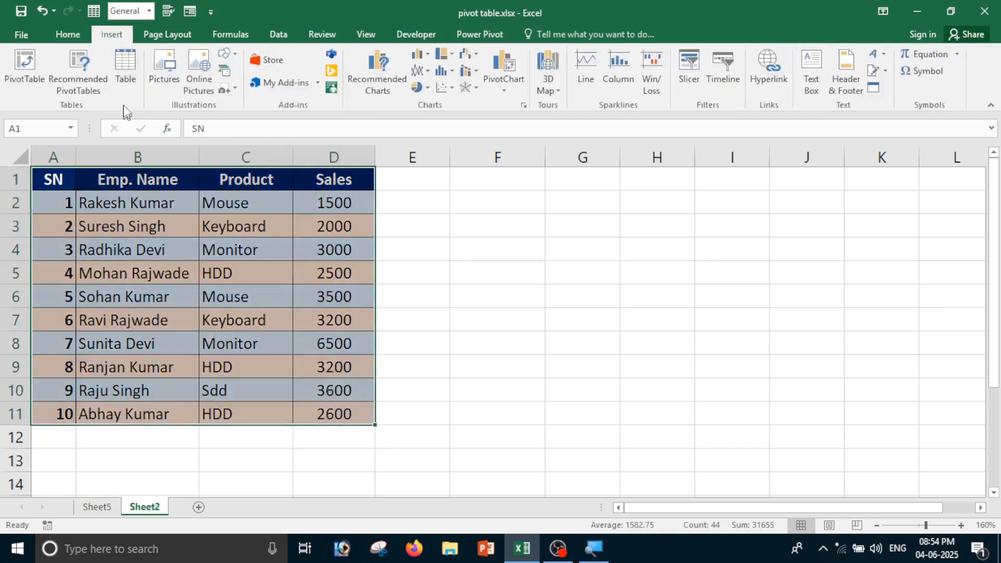
pyautogui.click(116, 73)
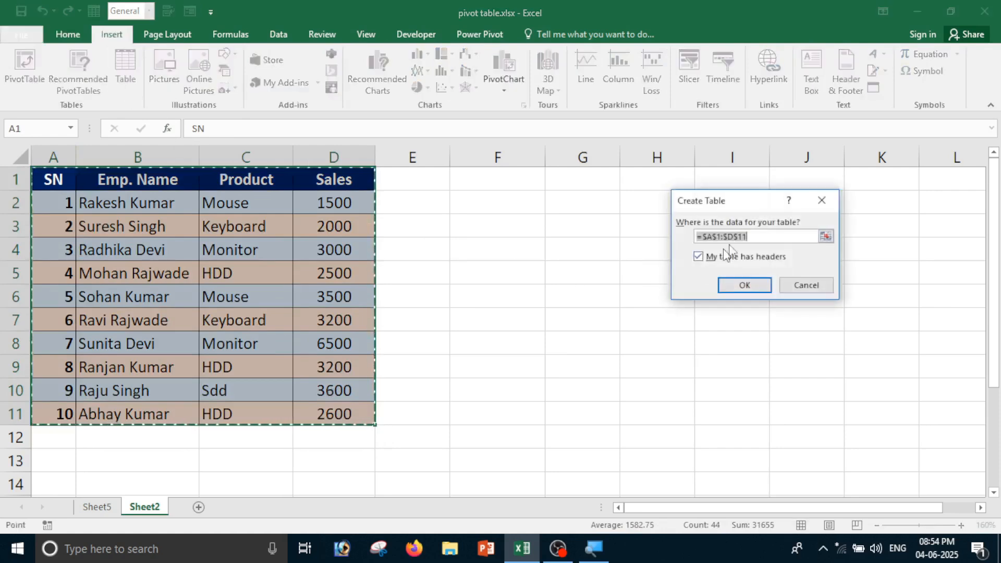
pyautogui.moveTo(714, 200); pyautogui.dragTo(565, 206)
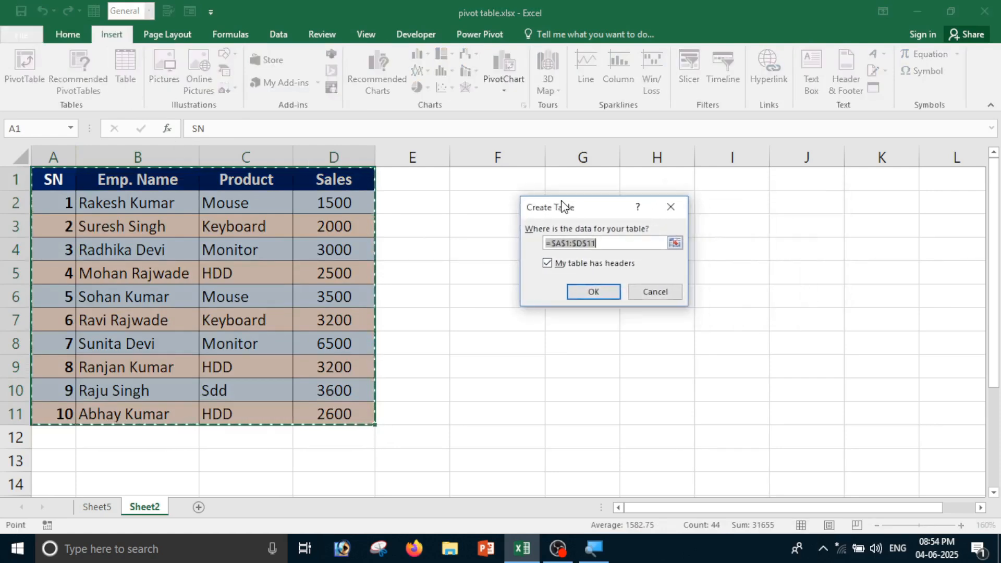
pyautogui.click(599, 295)
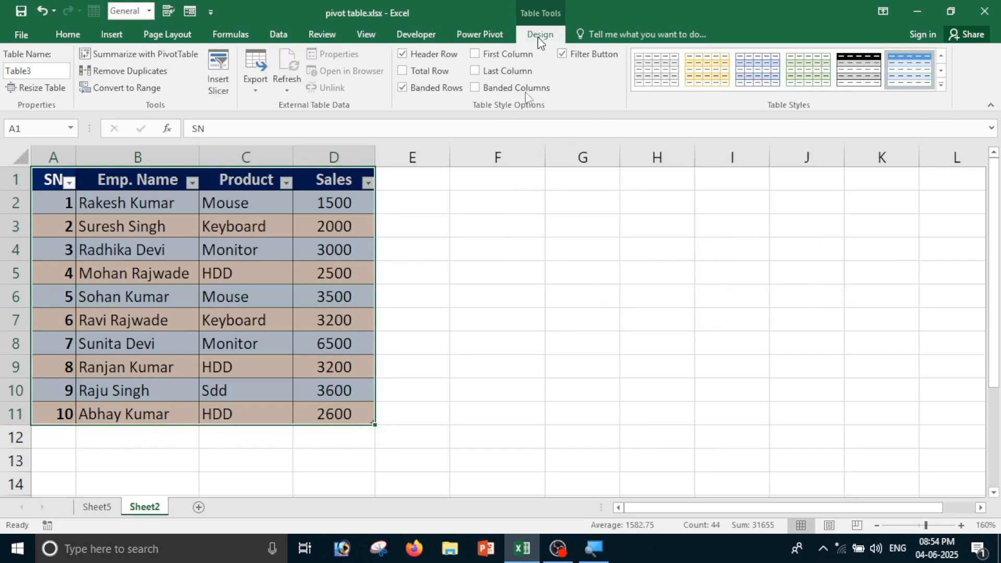
# Convert the table back to a normal range, removing the filter buttons
pyautogui.click(242, 270)
pyautogui.moveTo(48, 180); pyautogui.dragTo(335, 420)
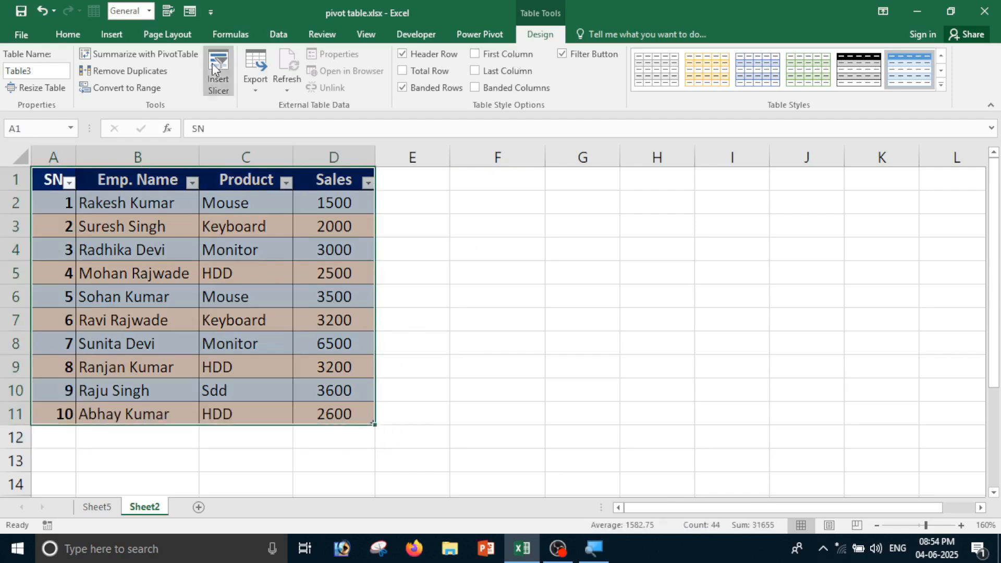
pyautogui.click(133, 89)
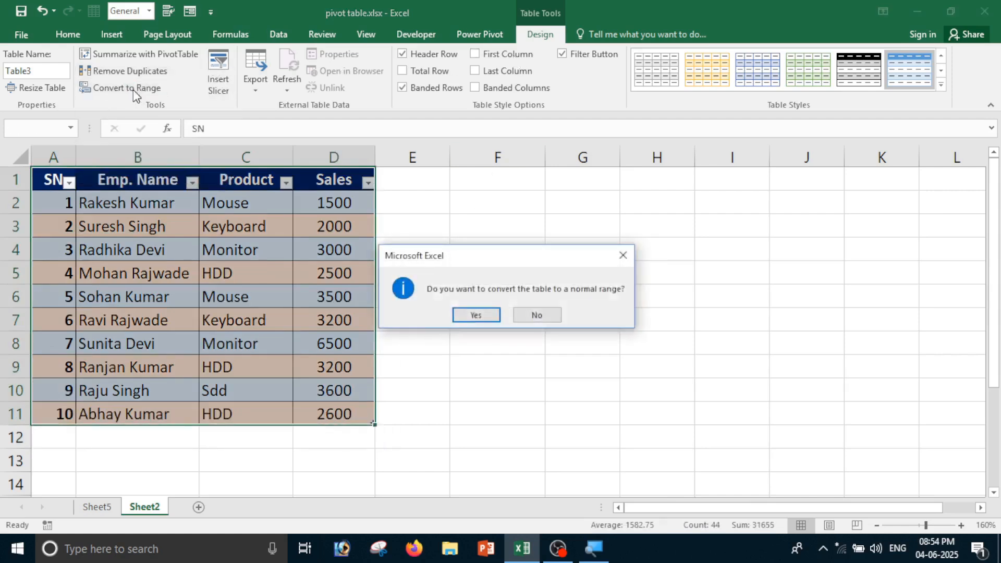
pyautogui.click(477, 316)
pyautogui.moveTo(72, 183); pyautogui.dragTo(328, 413)
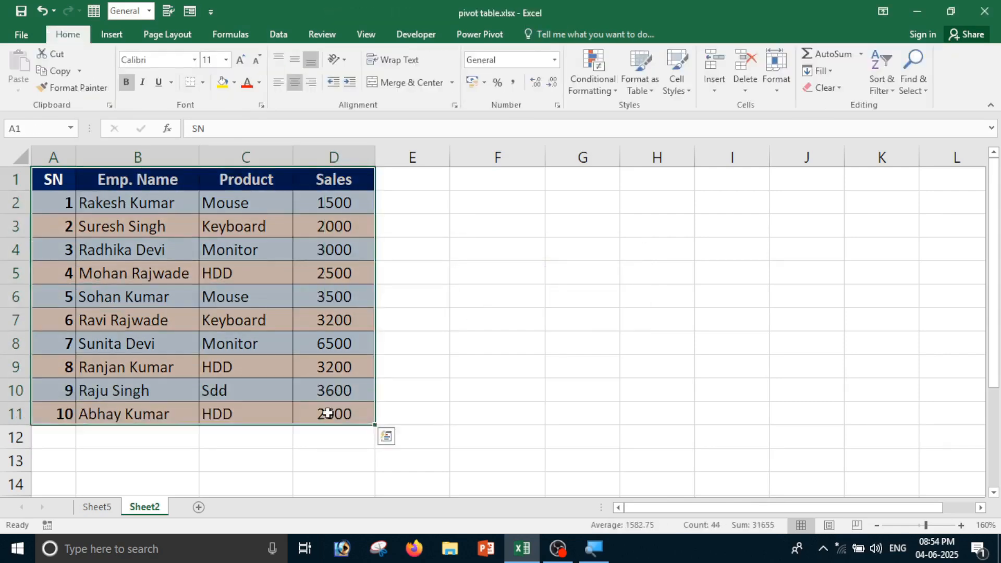
pyautogui.click(540, 253)
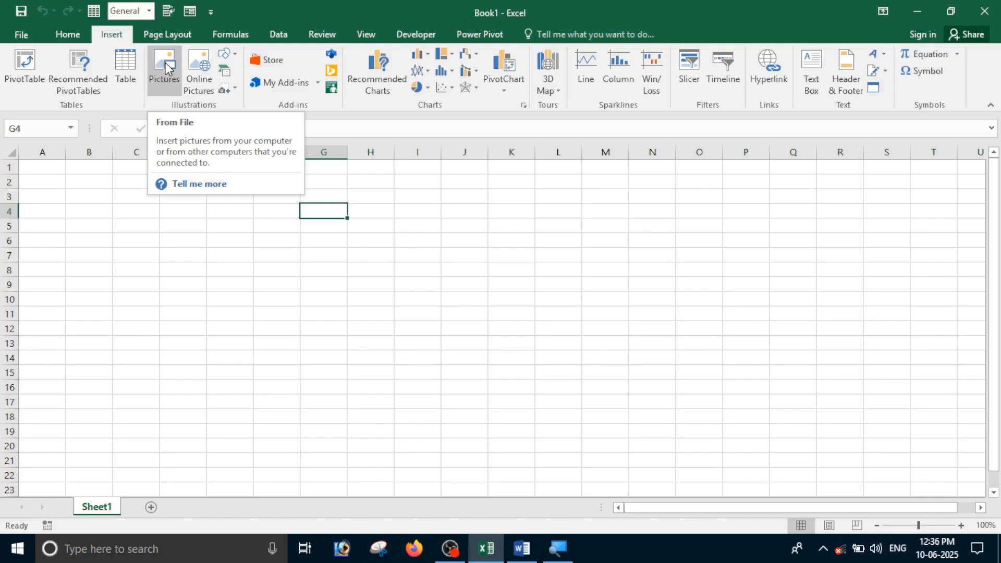
# Insert picture 05.jpg from D:\Photo onto Sheet1
pyautogui.click(168, 76)
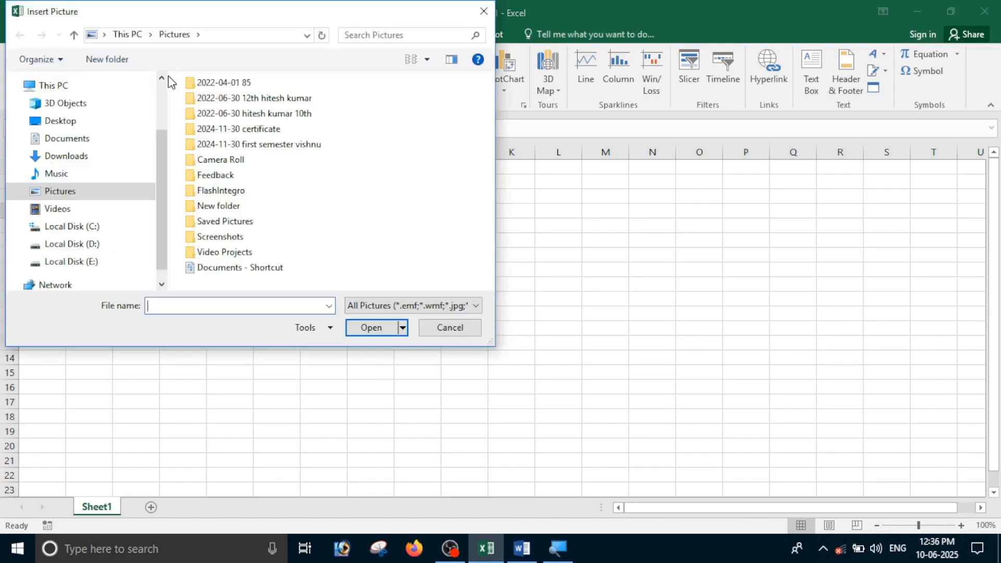
pyautogui.click(92, 249)
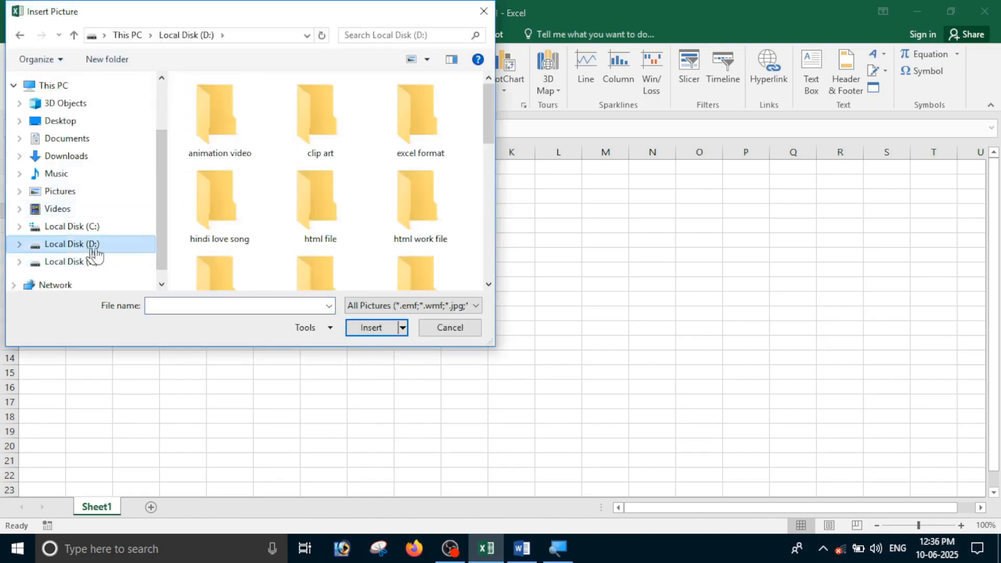
pyautogui.moveTo(490, 131); pyautogui.dragTo(487, 188)
pyautogui.doubleClick(421, 189)
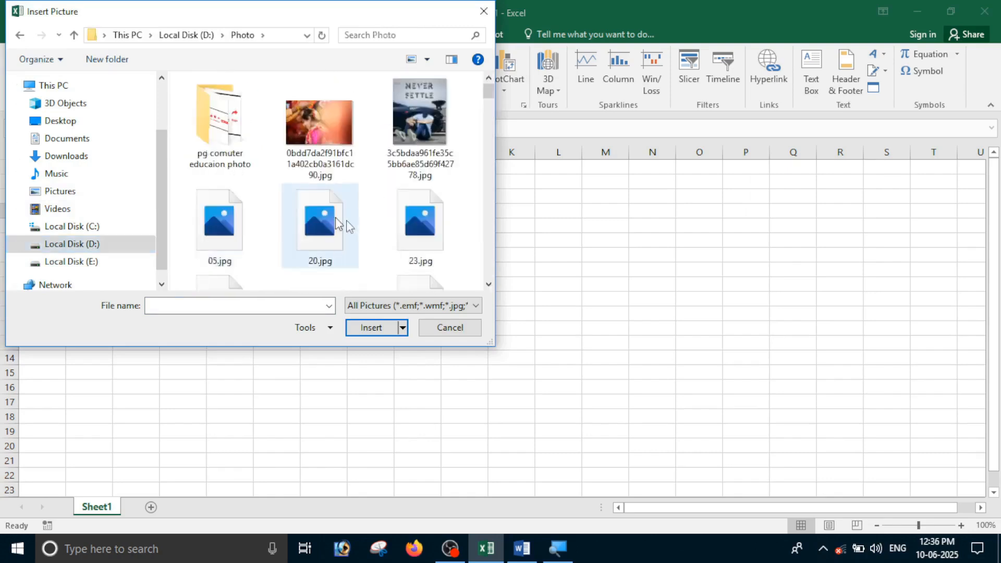
pyautogui.click(230, 235)
pyautogui.click(389, 330)
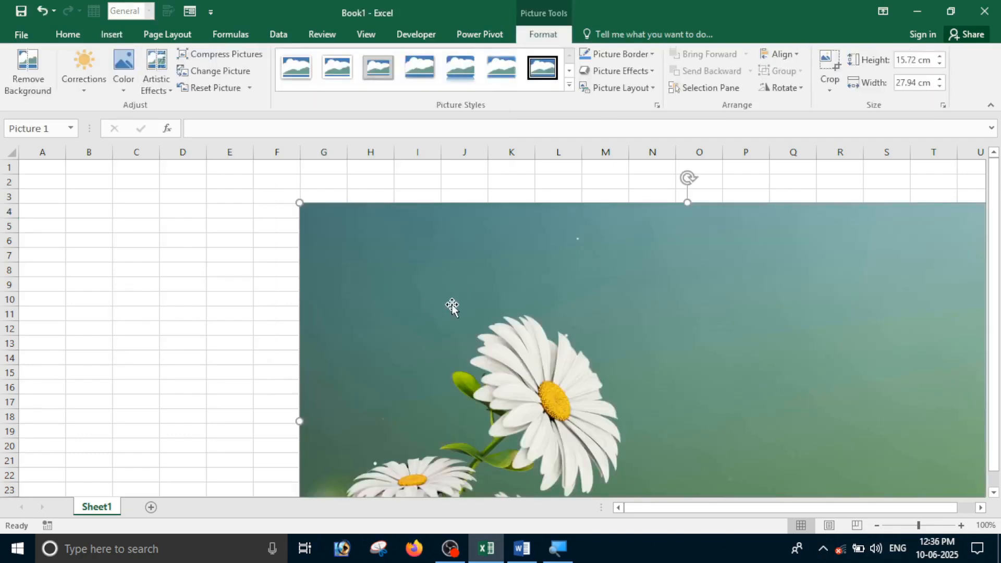
# Resize the daisy picture to 4.91 × 8.73 cm and move it right within view
pyautogui.moveTo(461, 315); pyautogui.dragTo(402, 287)
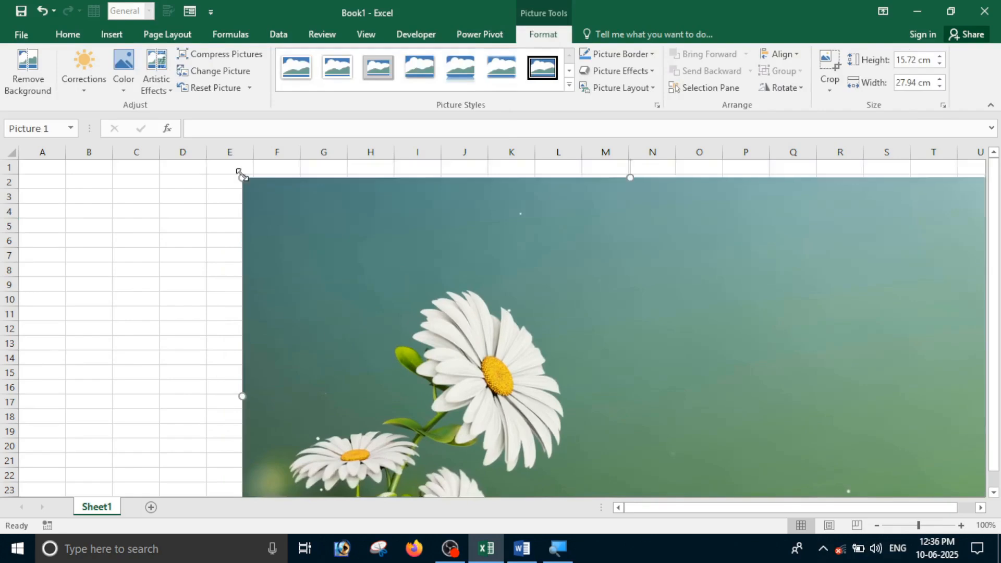
pyautogui.moveTo(241, 175); pyautogui.dragTo(639, 400)
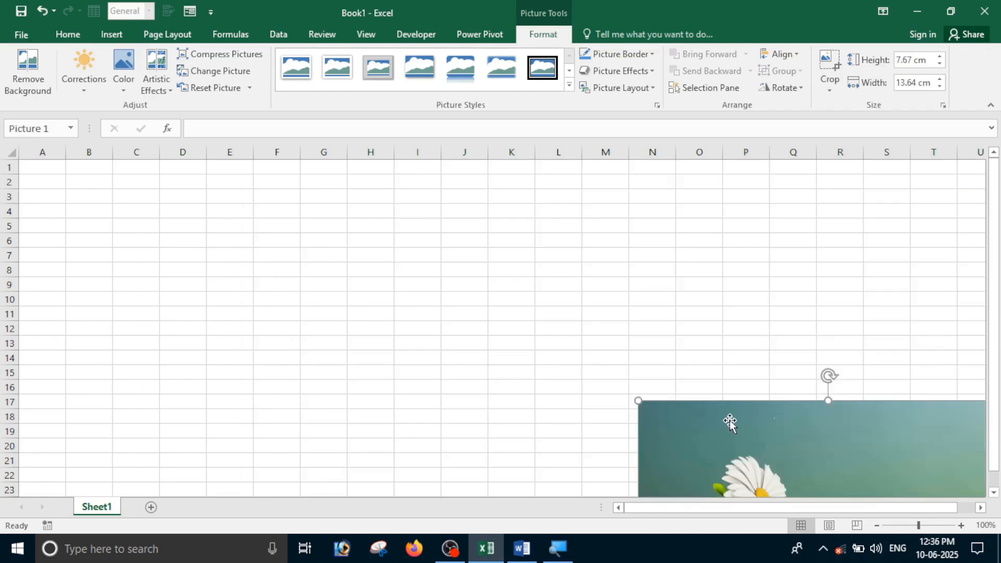
pyautogui.moveTo(730, 424); pyautogui.dragTo(532, 243)
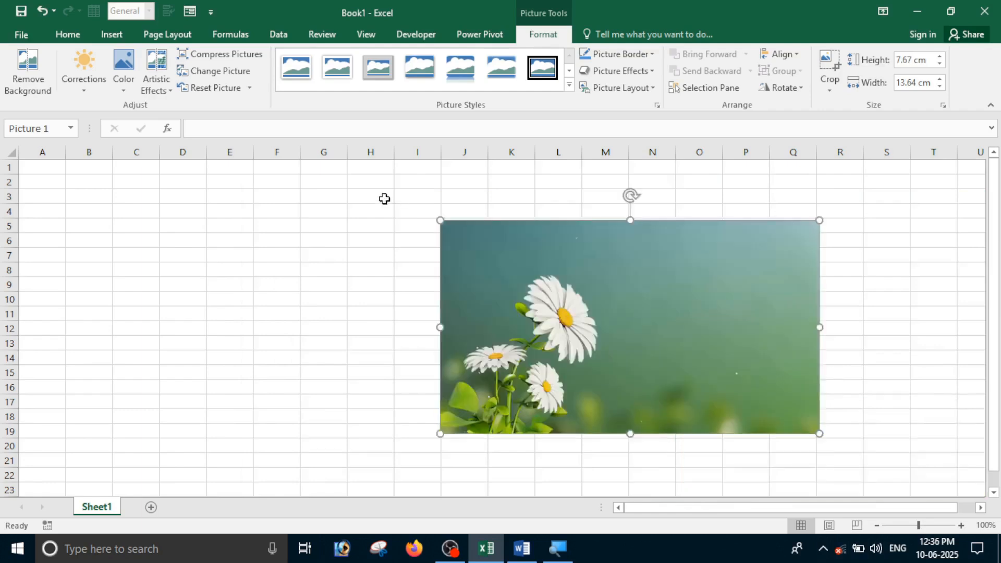
pyautogui.moveTo(440, 220); pyautogui.dragTo(577, 297)
pyautogui.moveTo(676, 354); pyautogui.dragTo(379, 294)
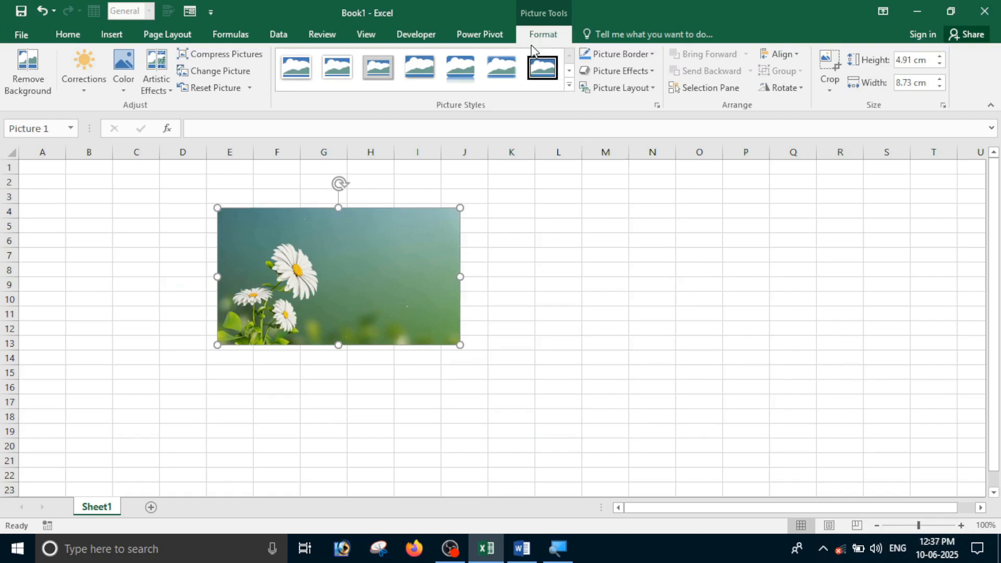
pyautogui.moveTo(305, 262); pyautogui.dragTo(482, 304)
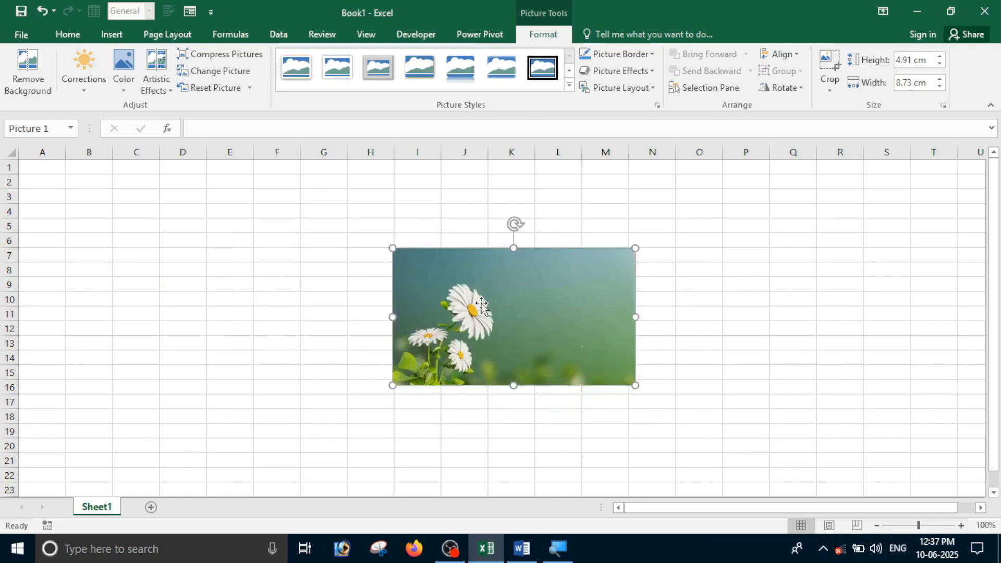
pyautogui.moveTo(543, 311); pyautogui.dragTo(723, 258)
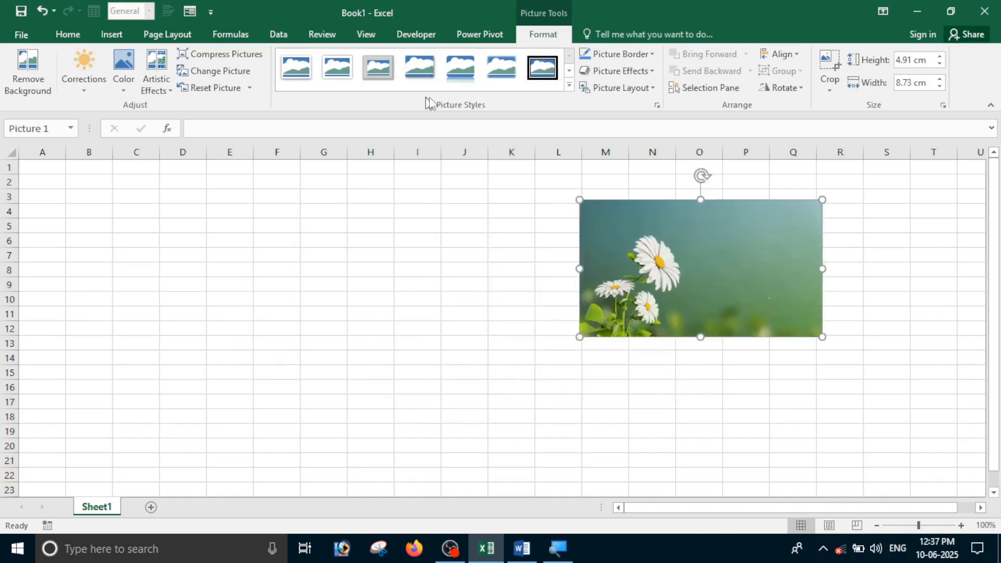
# Give the daisy a black compound frame, recolour it dark blue, and move it over columns E–J
pyautogui.click(569, 87)
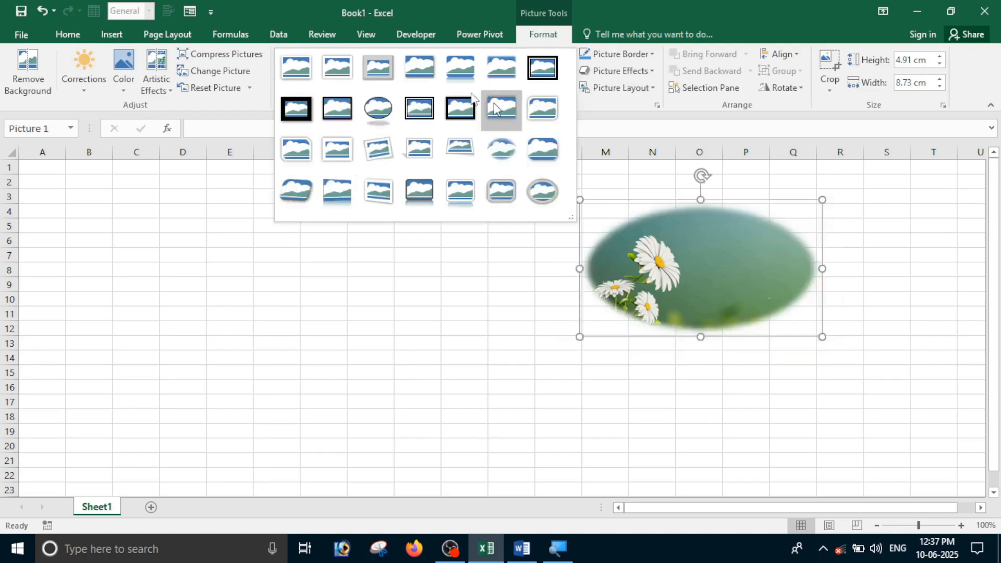
pyautogui.click(410, 111)
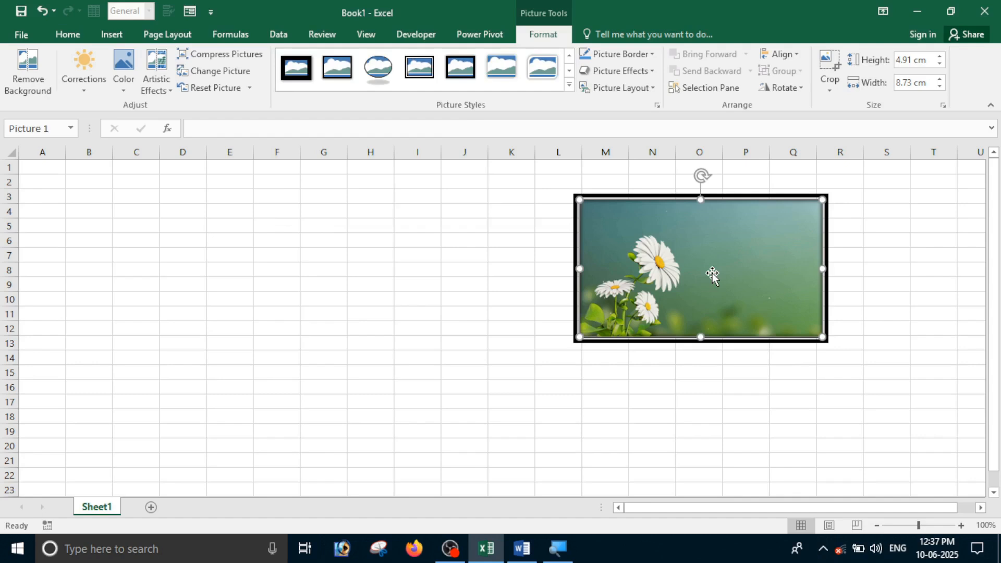
pyautogui.click(121, 84)
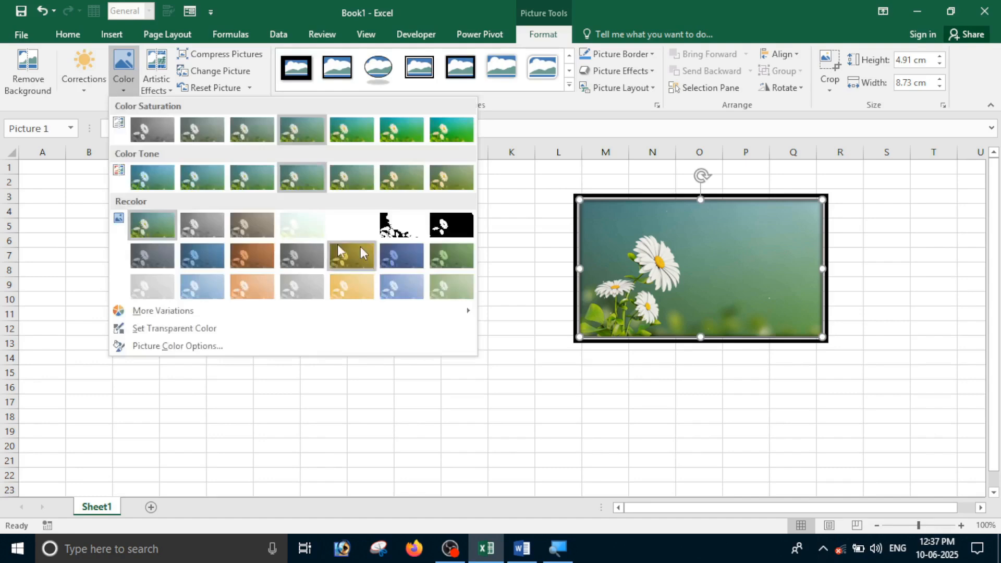
pyautogui.click(211, 255)
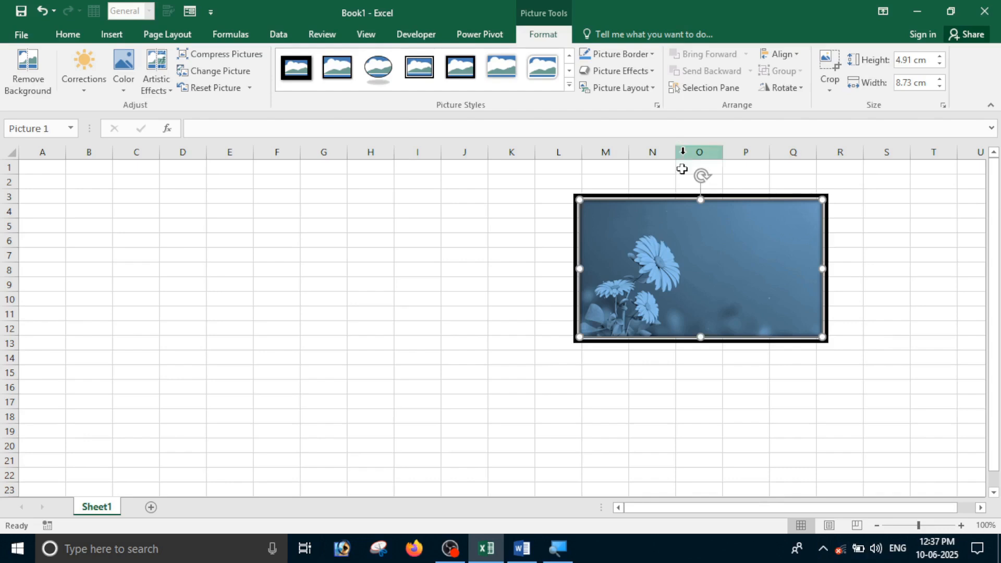
pyautogui.moveTo(683, 169); pyautogui.dragTo(317, 228)
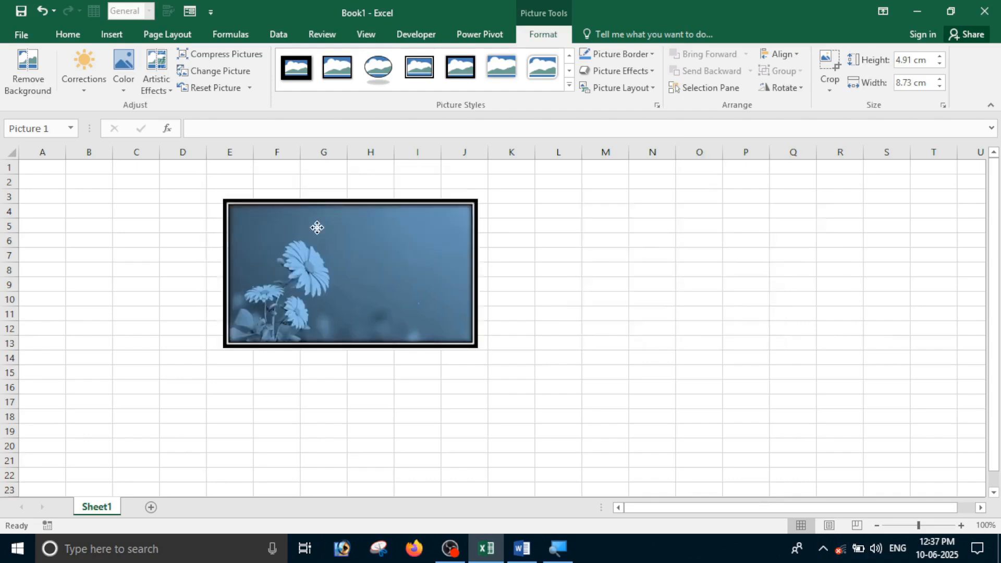
# Tilt the daisy picture with a parallel 3-D rotation preset and shift it right and down
pyautogui.click(649, 70)
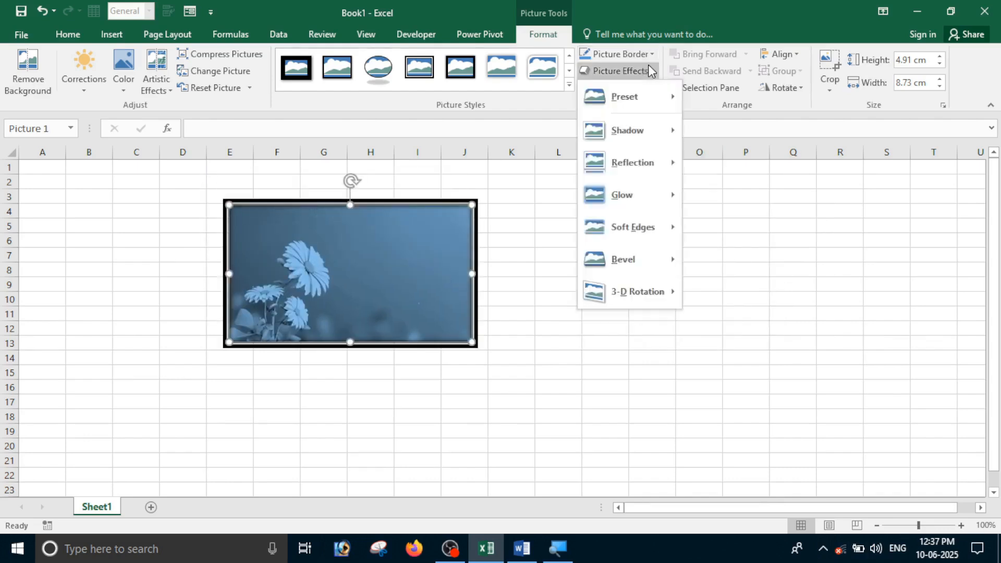
pyautogui.moveTo(641, 262)
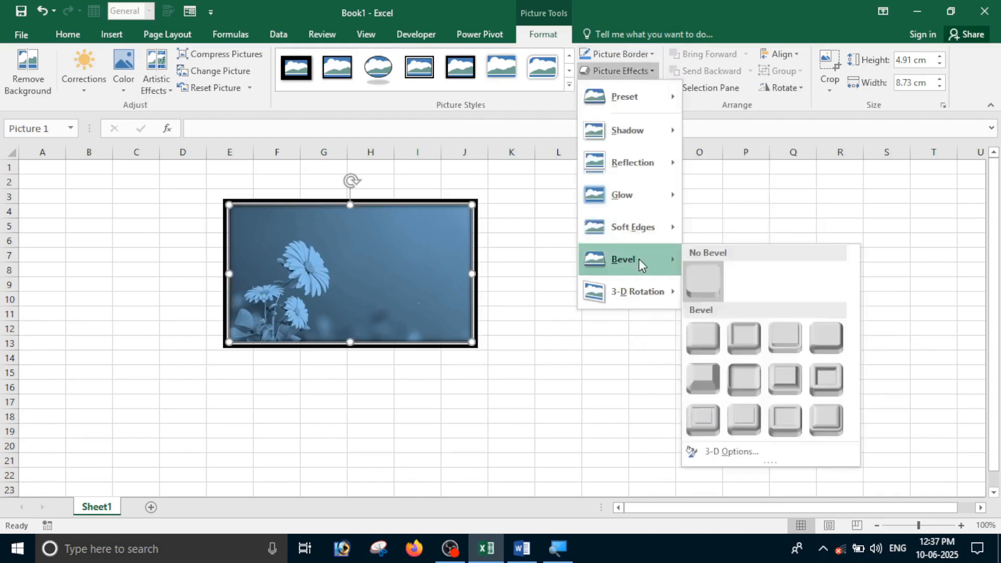
pyautogui.moveTo(641, 301)
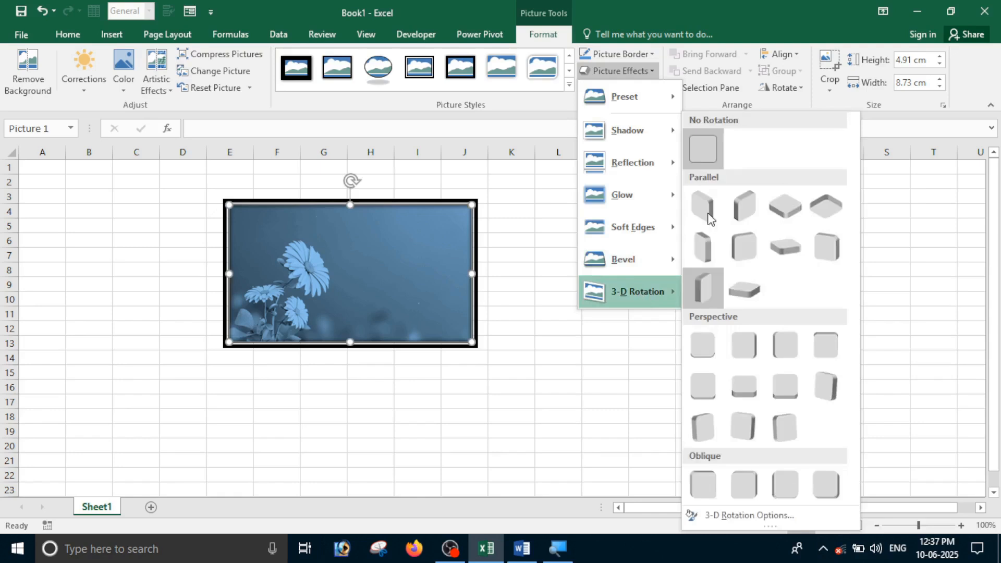
pyautogui.click(796, 208)
pyautogui.moveTo(410, 244); pyautogui.dragTo(573, 259)
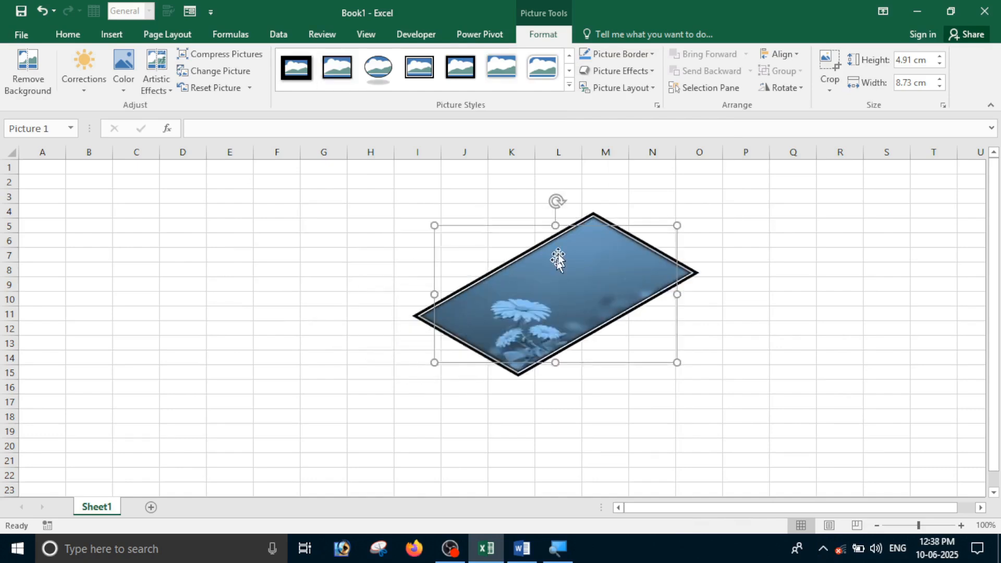
# Try a thick black frame style on the picture, then cut it from Sheet1
pyautogui.click(477, 85)
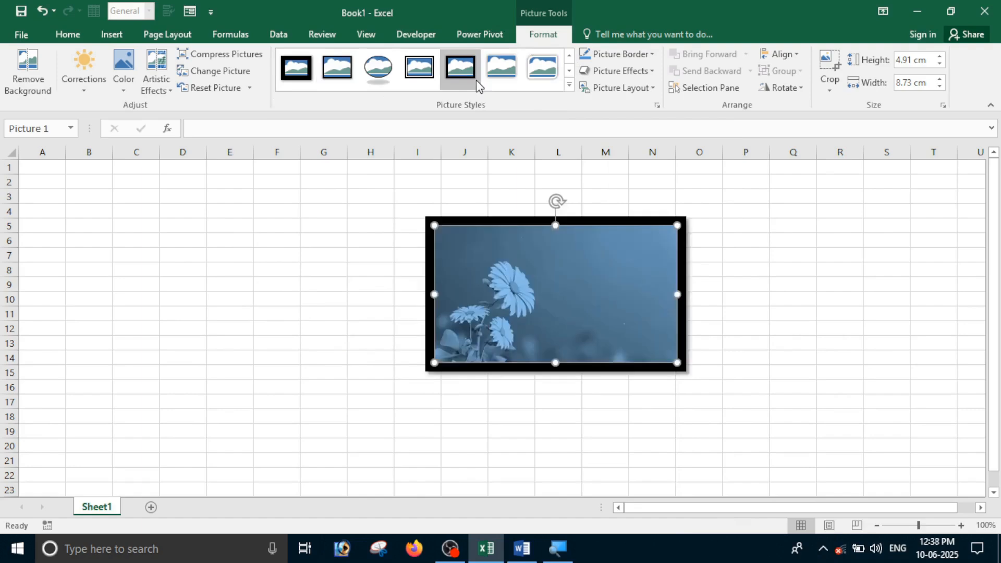
pyautogui.rightClick(556, 270)
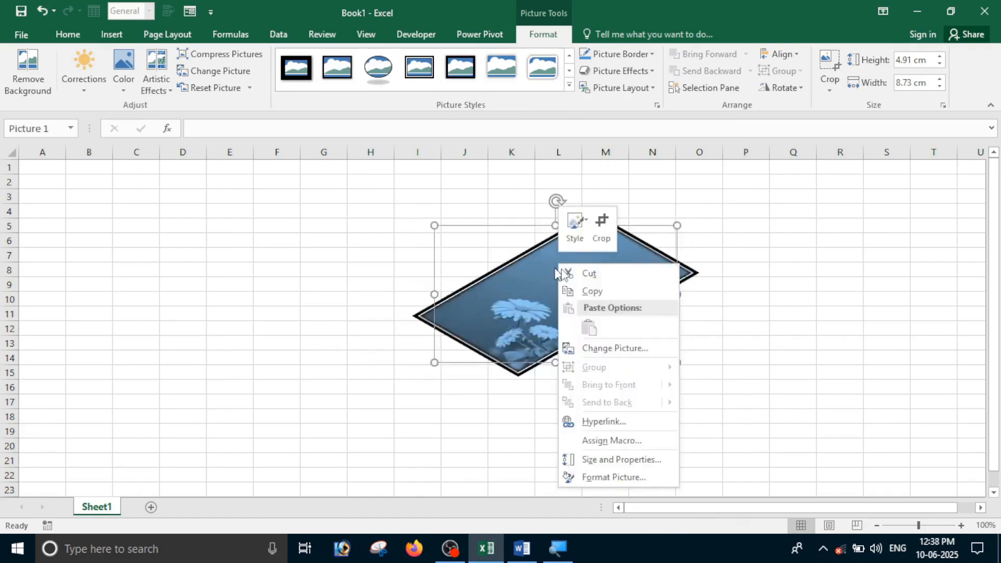
pyautogui.click(590, 273)
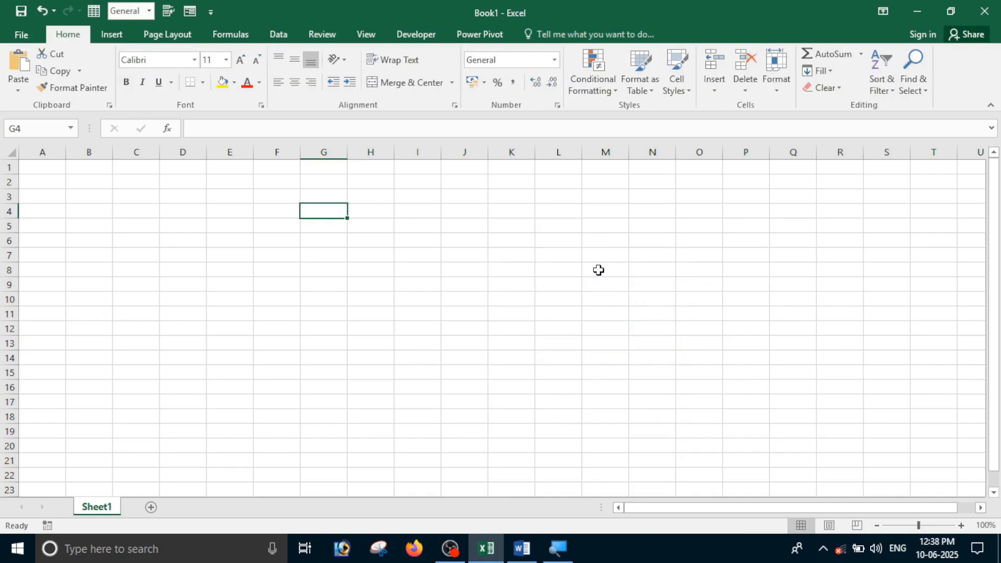
# Open Online Pictures from the Insert tab's Illustrations group
pyautogui.click(111, 34)
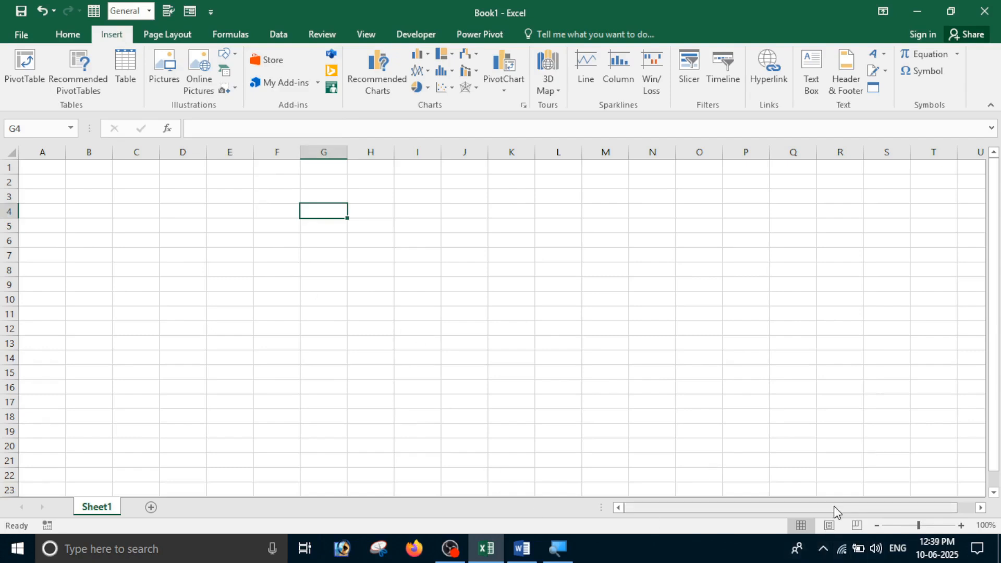
pyautogui.click(198, 84)
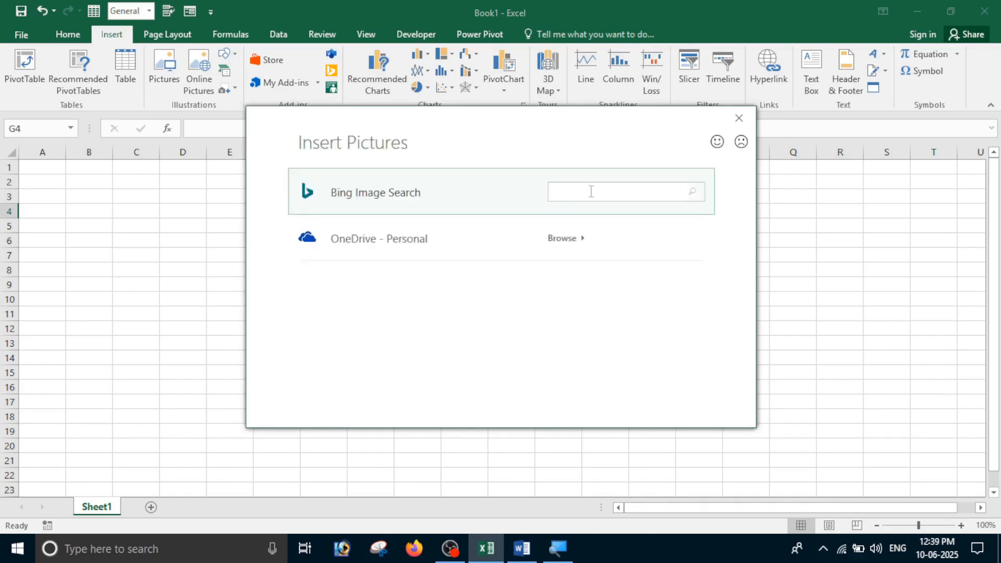
# Search Bing images for 'computer' and insert the first desktop computer photo
pyautogui.write('computer')
pyautogui.click(606, 245)
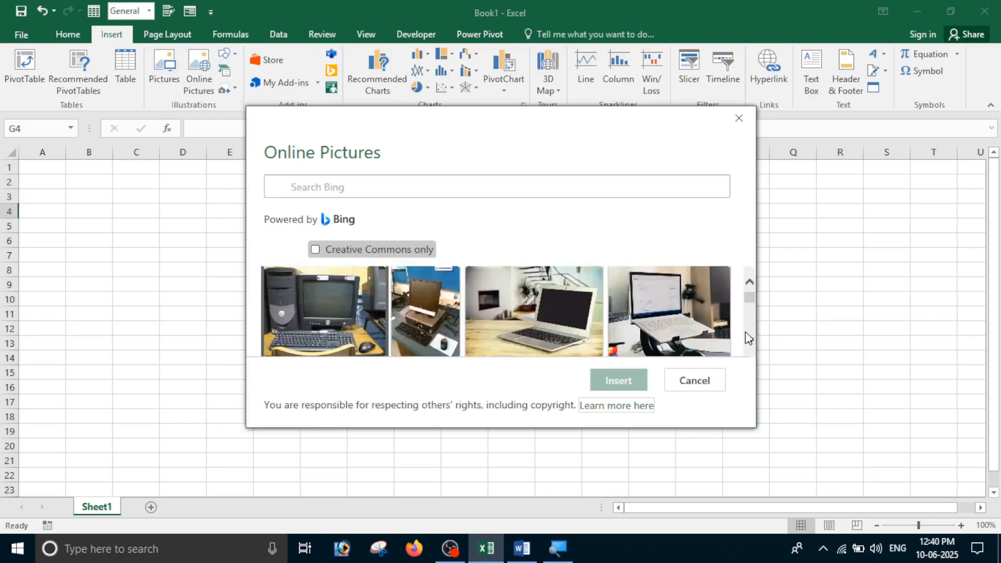
pyautogui.click(750, 341)
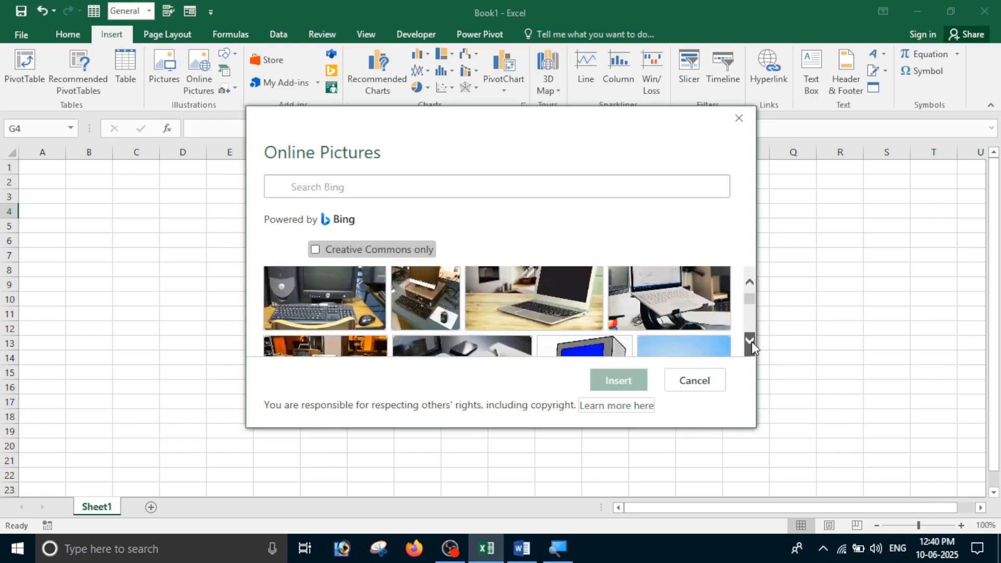
pyautogui.click(750, 341)
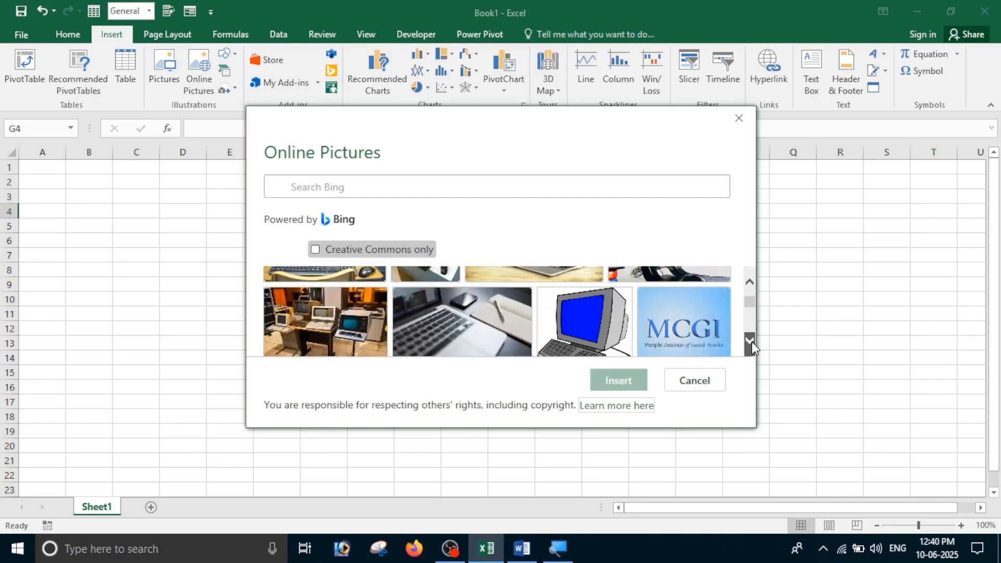
pyautogui.scroll(2, 641, 314)
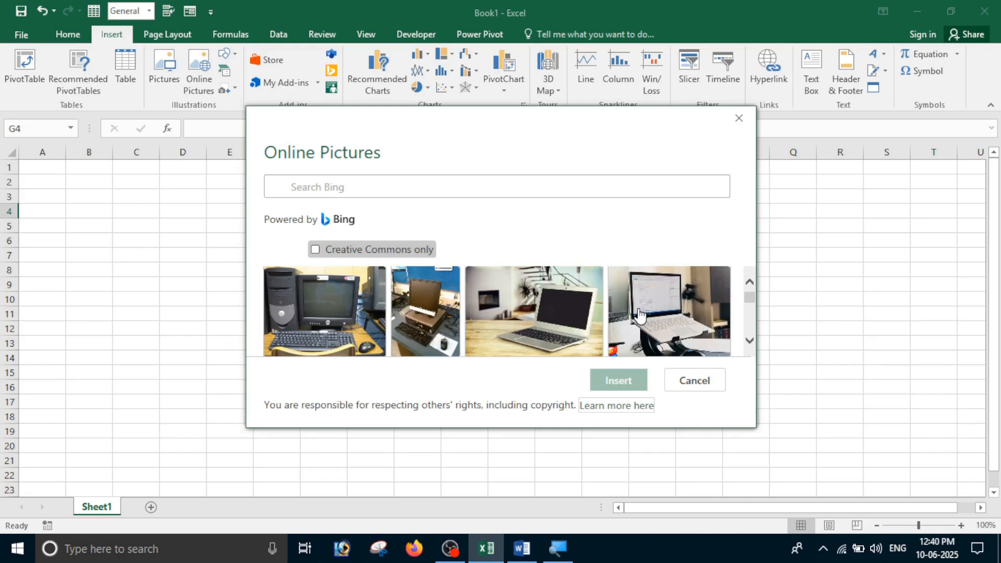
pyautogui.click(325, 311)
pyautogui.click(618, 381)
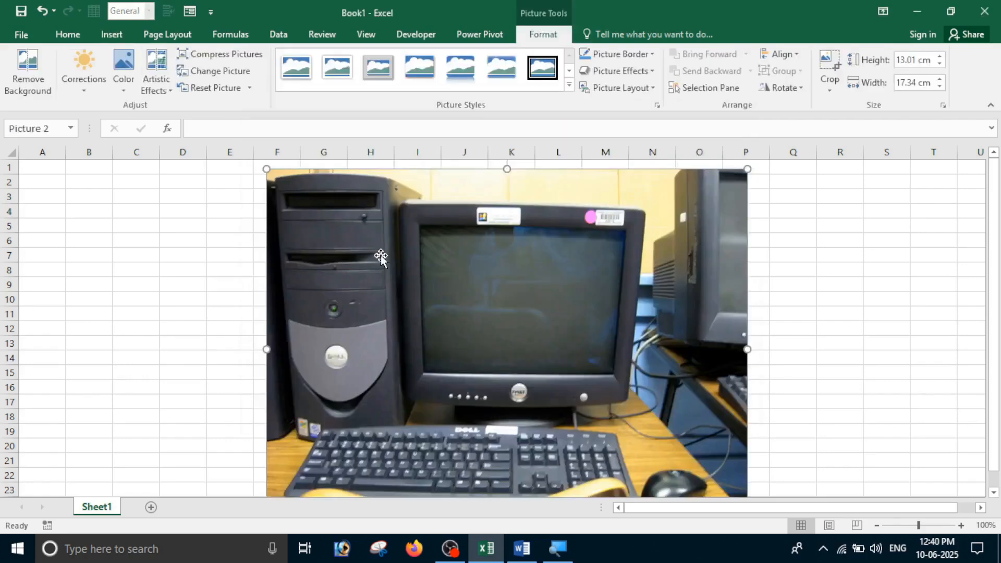
# Shrink the computer photo to about 7.03 × 9.37 cm and reposition it over columns K–Q
pyautogui.moveTo(266, 169); pyautogui.dragTo(487, 334)
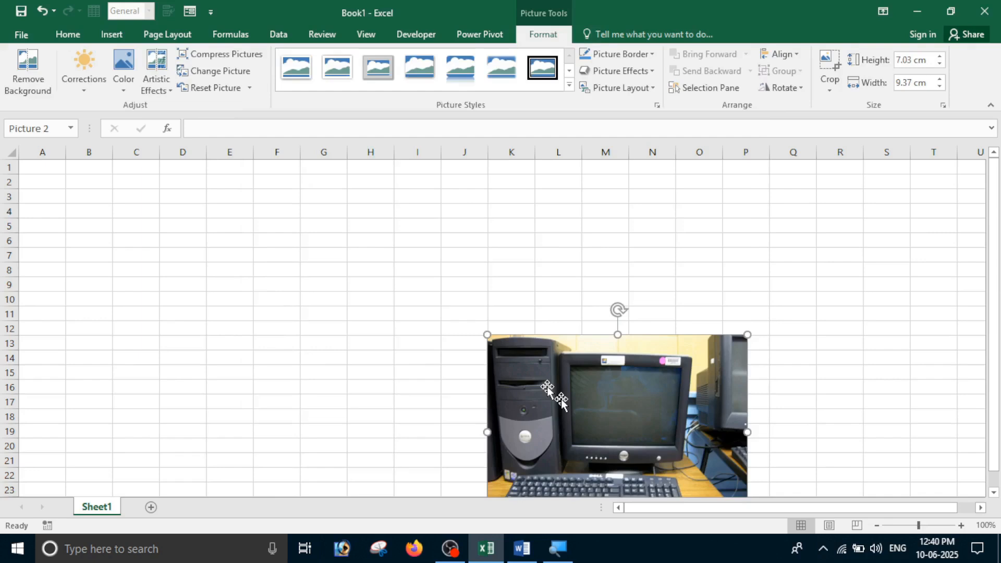
pyautogui.moveTo(548, 388); pyautogui.dragTo(546, 289)
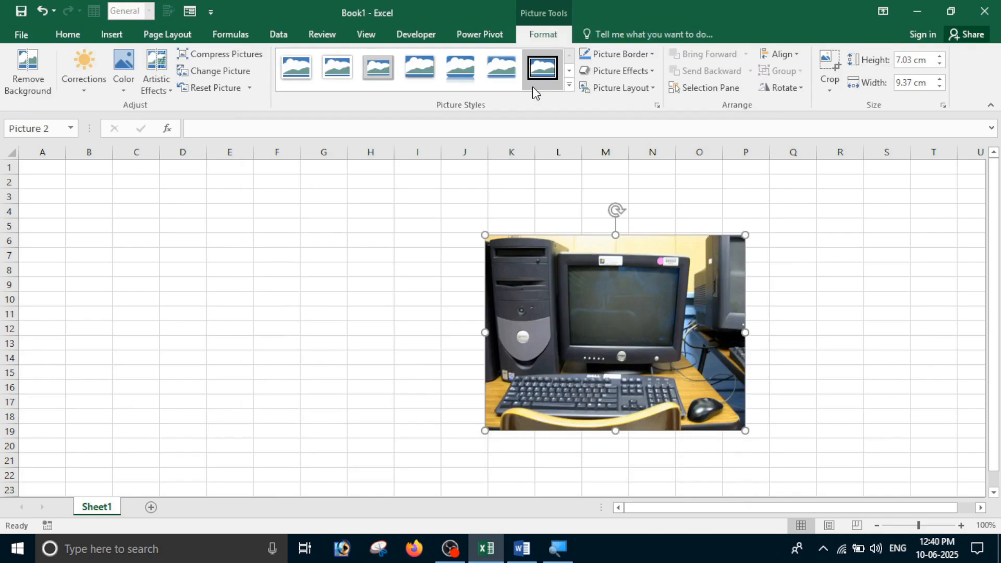
pyautogui.moveTo(578, 297); pyautogui.dragTo(170, 310)
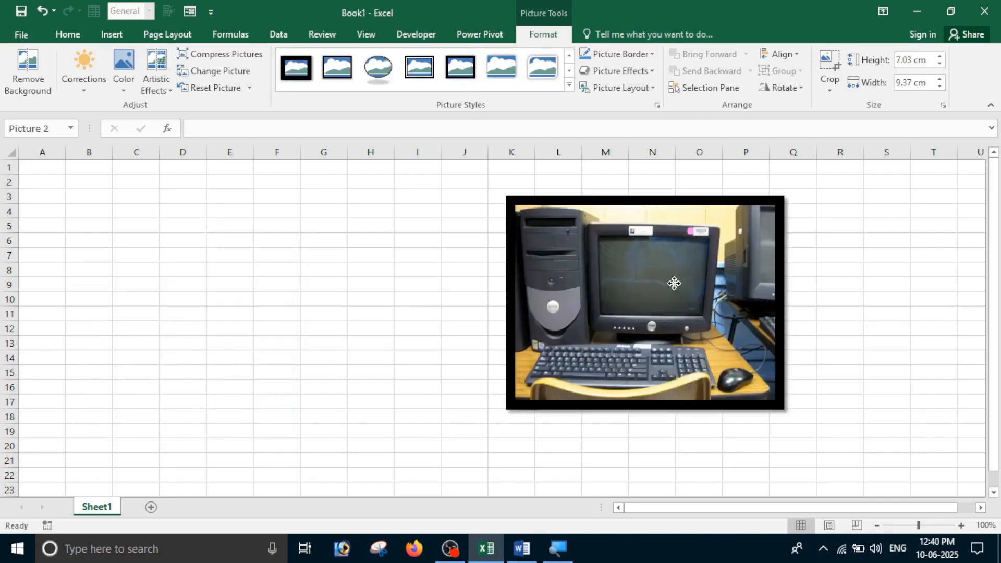
pyautogui.click(123, 68)
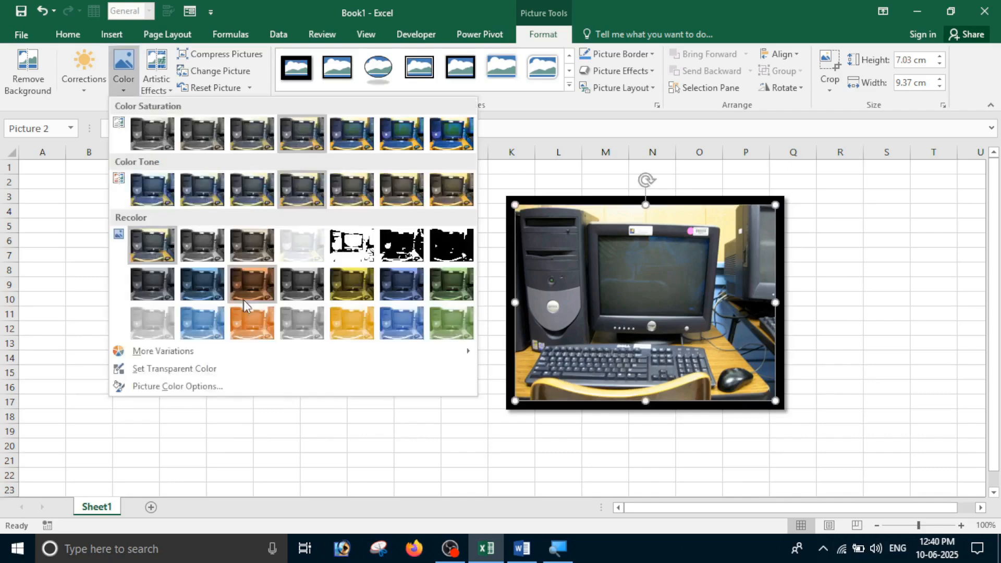
# Recolour the computer photo with an orange tint
pyautogui.click(250, 320)
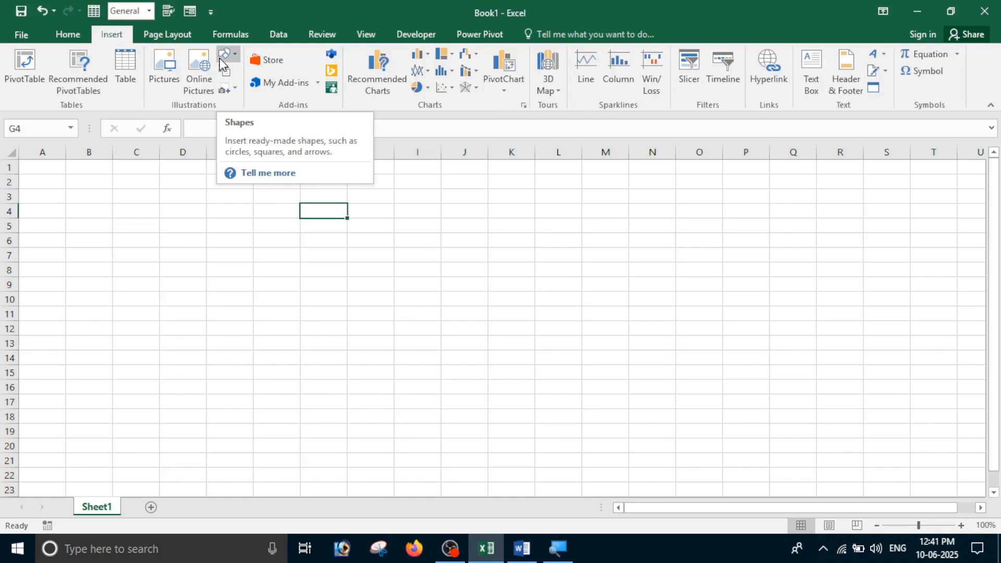
# Open the Shapes gallery, then pick the Text Box tool instead
pyautogui.click(234, 55)
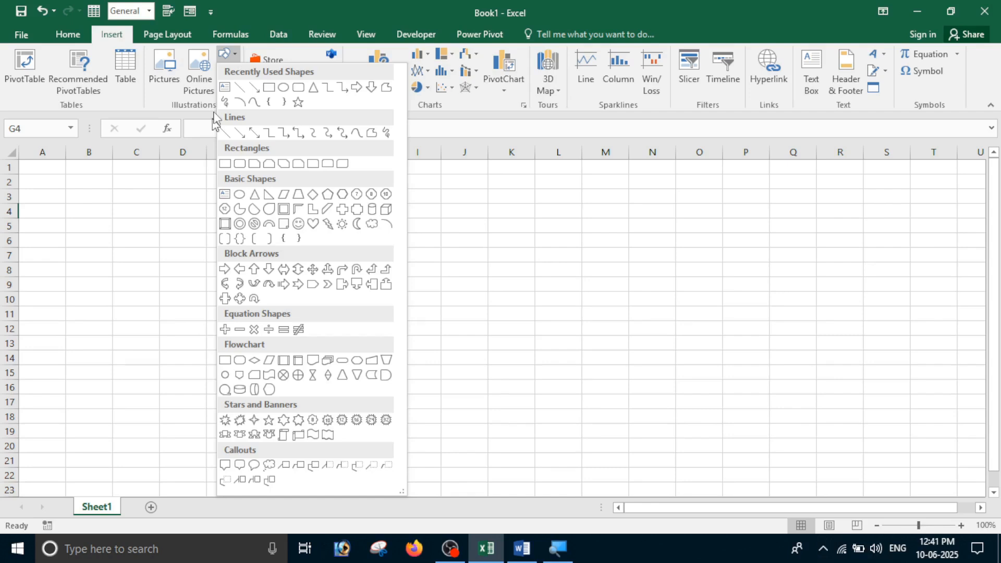
pyautogui.click(225, 194)
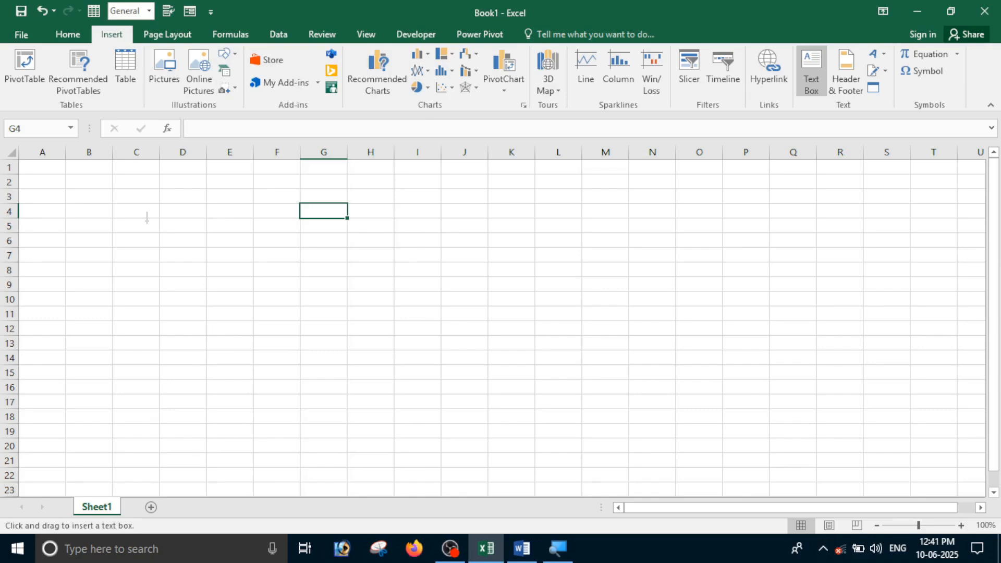
# Draw a text box over C5:E7 reading 'computer', centred both ways, with red fill
pyautogui.moveTo(147, 219); pyautogui.dragTo(232, 262)
pyautogui.write('computer')
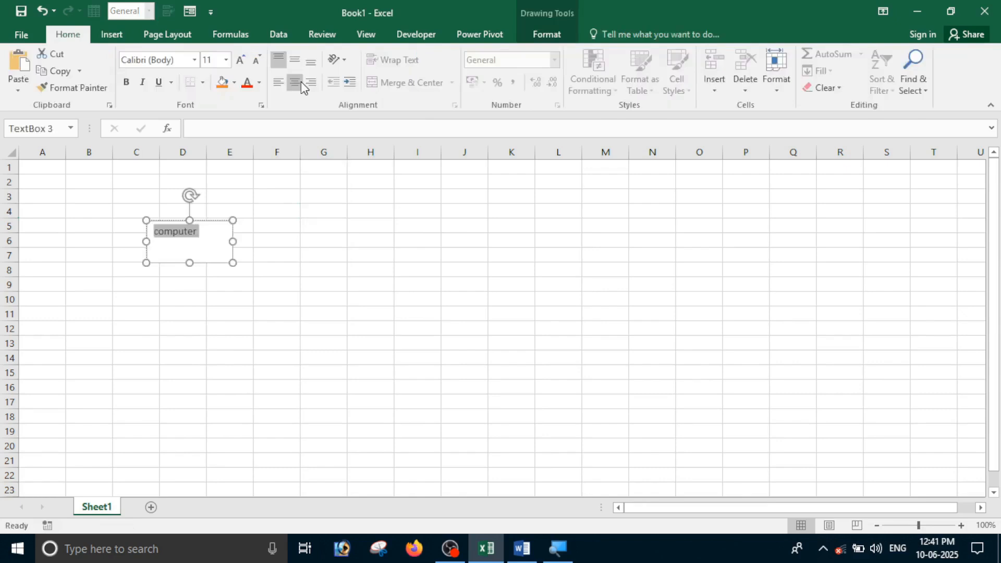
pyautogui.click(301, 81)
pyautogui.click(295, 58)
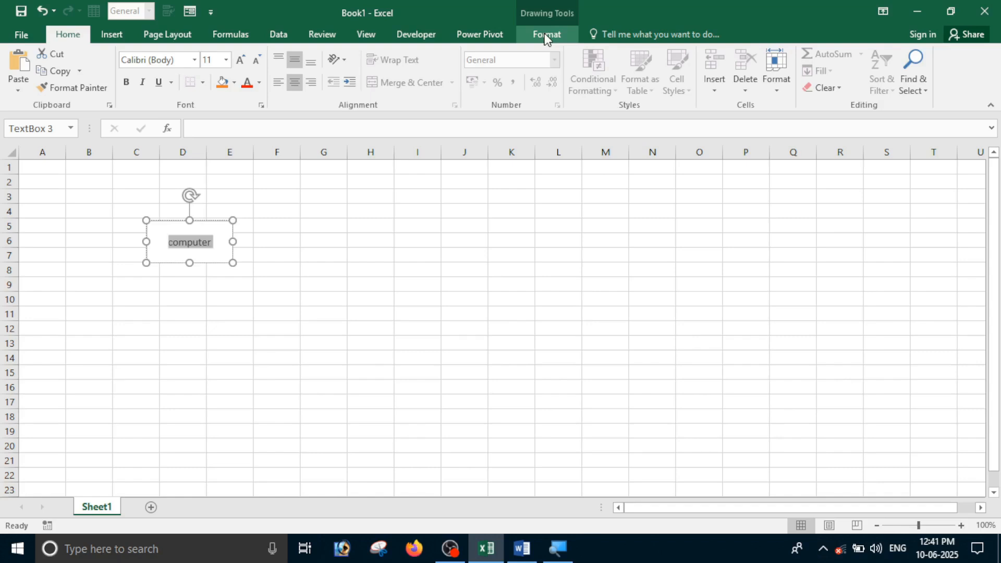
pyautogui.click(545, 35)
pyautogui.click(572, 53)
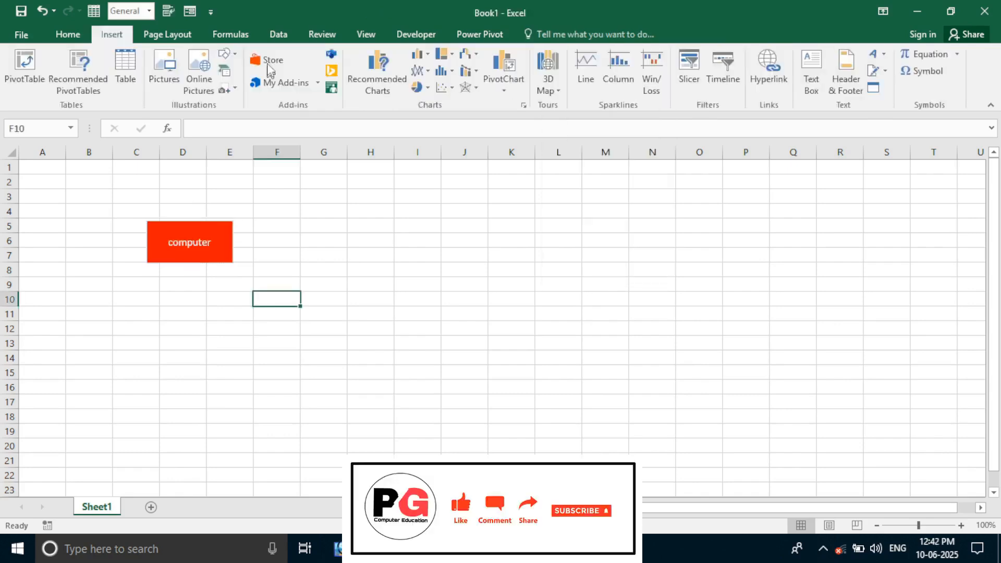
# Draw a text box around H4:K6 and type 'mouse' in it
pyautogui.click(812, 73)
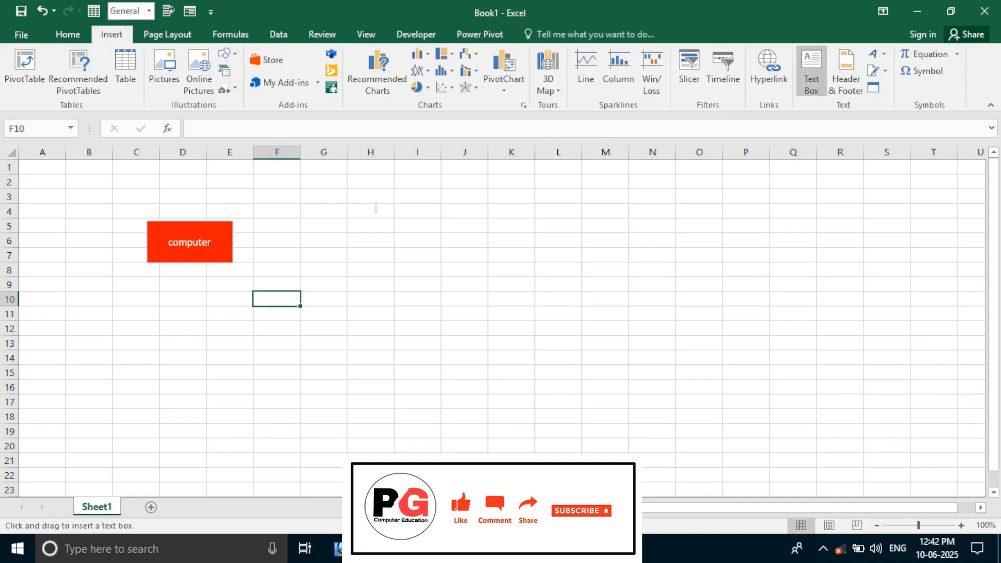
pyautogui.moveTo(376, 211); pyautogui.dragTo(511, 245)
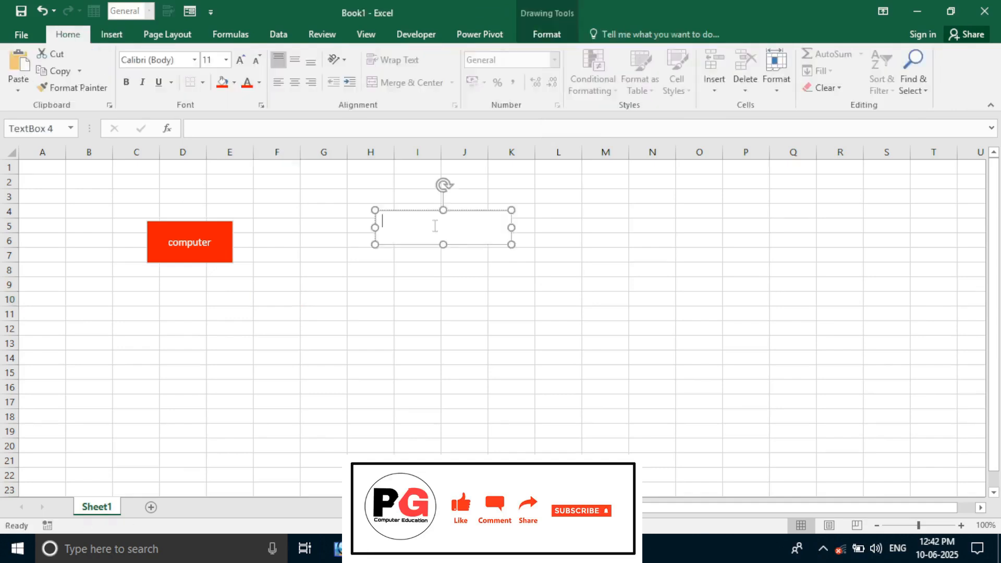
pyautogui.write('mouse')
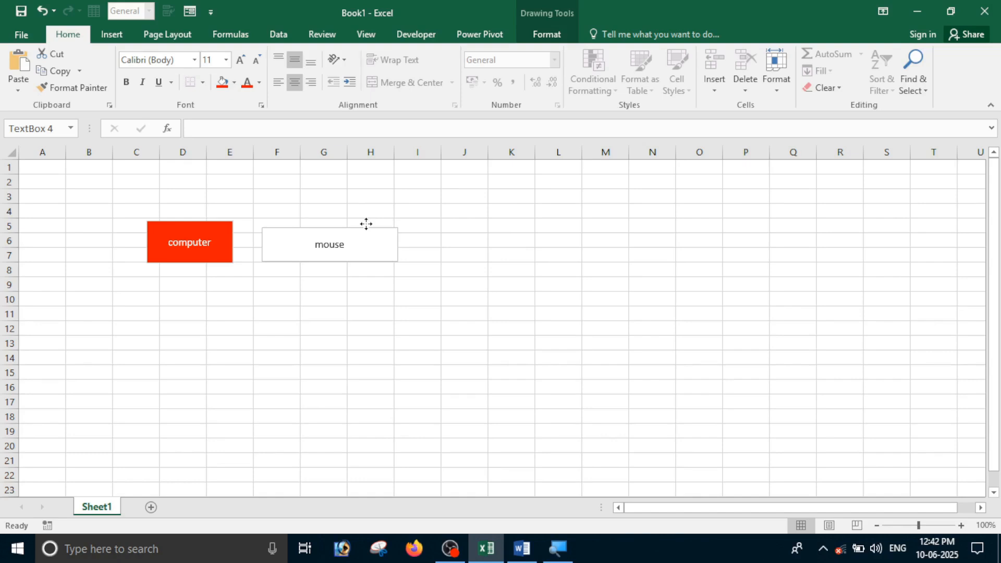
# Duplicate the mouse box downward to rows 11–12
pyautogui.click(366, 223)
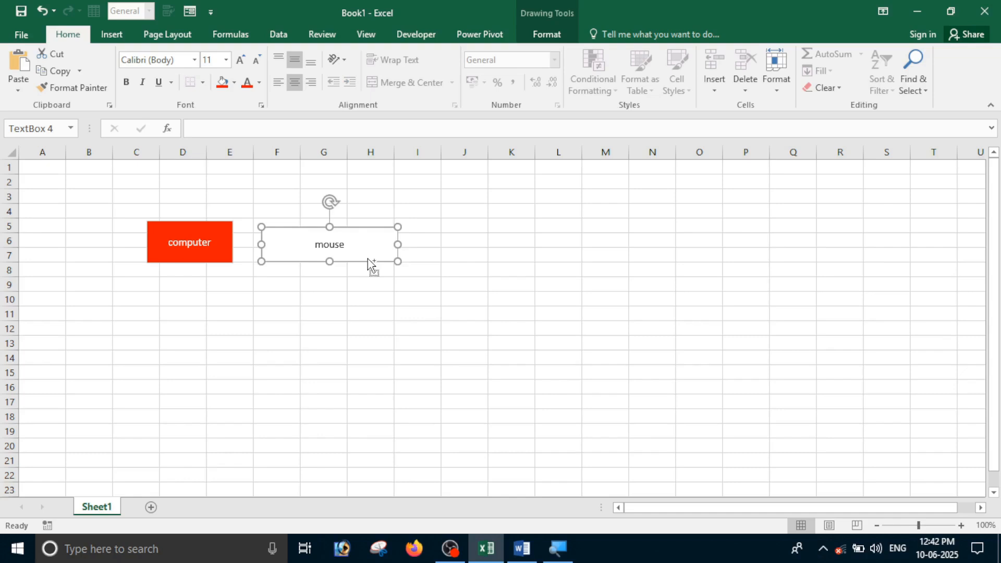
pyautogui.moveTo(368, 262); pyautogui.dragTo(368, 338)
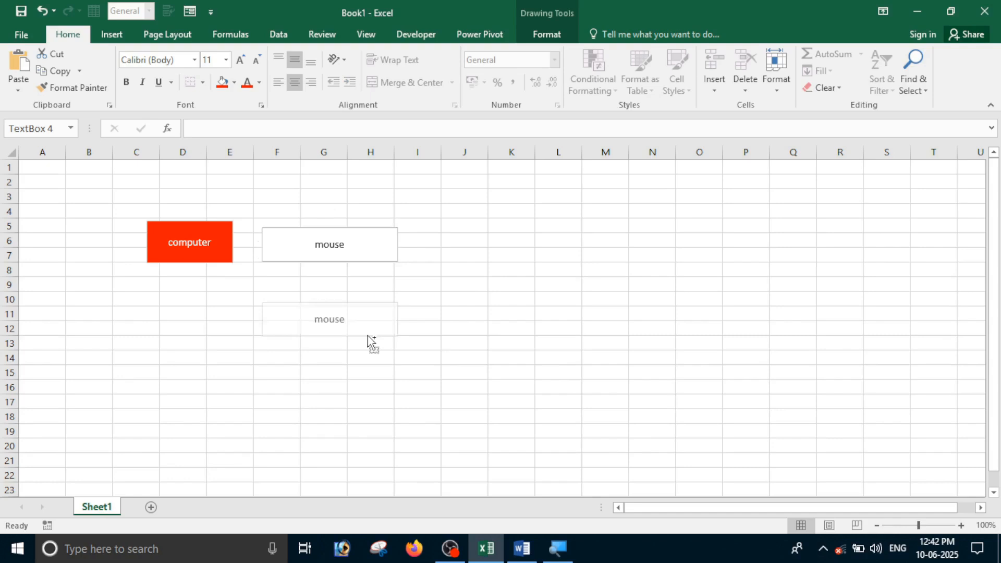
pyautogui.moveTo(368, 339); pyautogui.dragTo(368, 341)
pyautogui.click(338, 232)
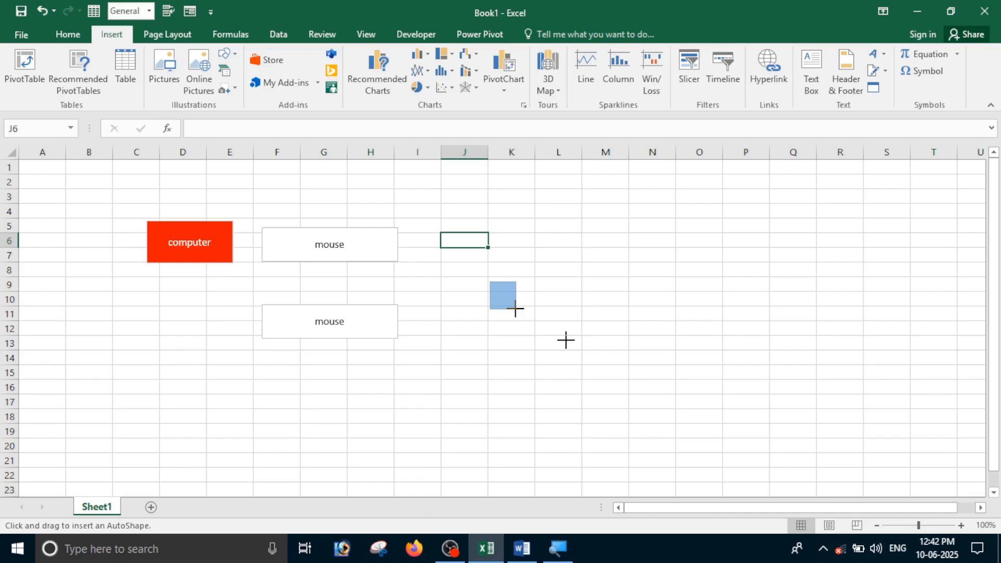
# Draw a rectangle over J9:L12, fill it yellow, and begin editing its text
pyautogui.moveTo(490, 282); pyautogui.dragTo(628, 334)
pyautogui.click(350, 54)
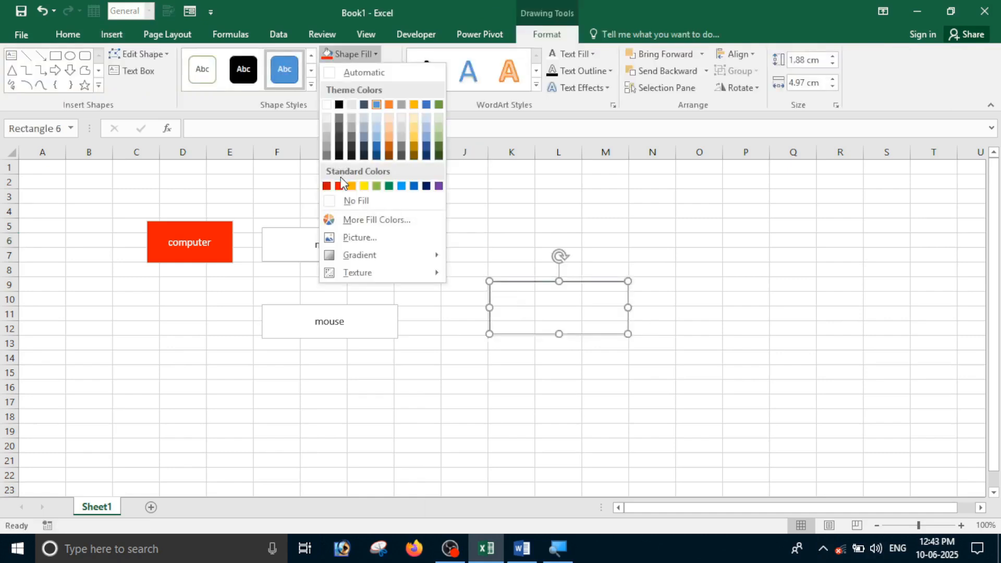
pyautogui.click(364, 186)
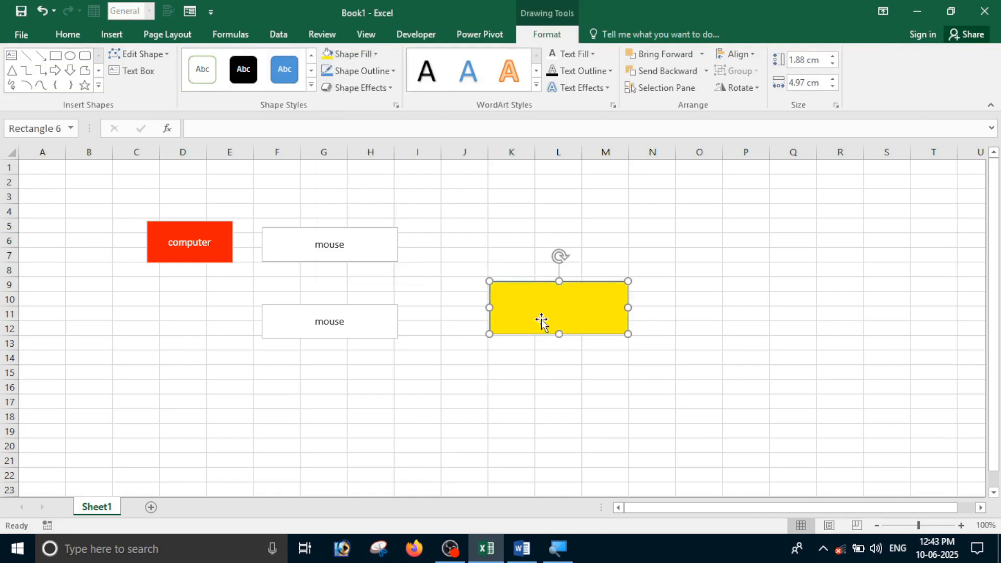
pyautogui.rightClick(542, 323)
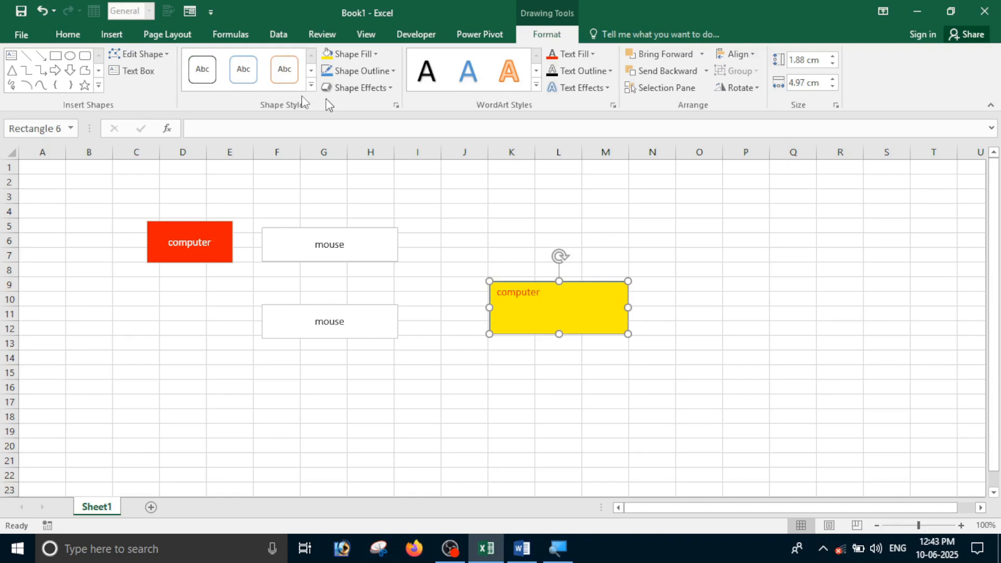
# Centre the 'computer' text horizontally and vertically in the yellow rectangle
pyautogui.hotkey('alt', 'h')
pyautogui.press('a')
pyautogui.press('c')
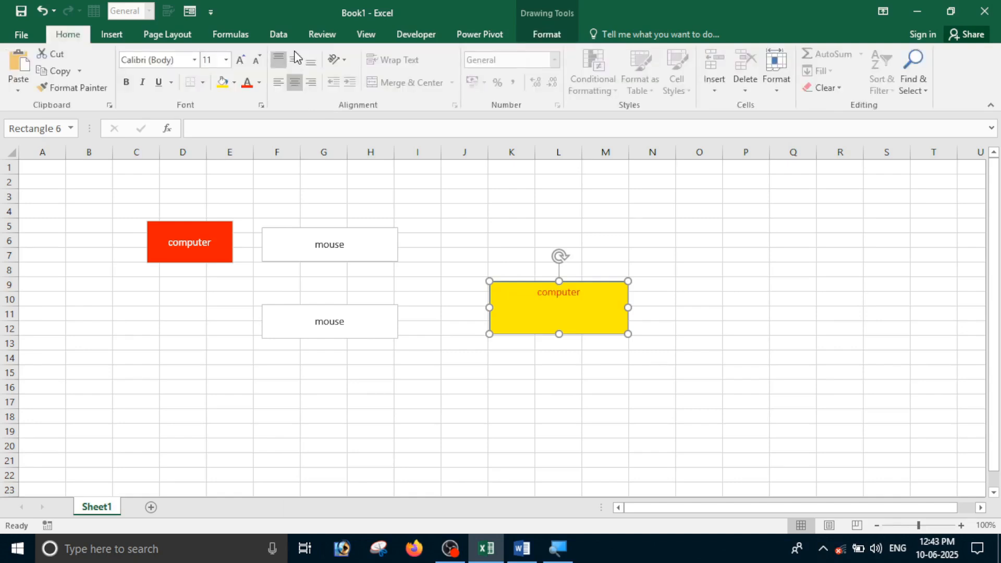
pyautogui.click(295, 58)
pyautogui.moveTo(579, 280); pyautogui.dragTo(572, 198)
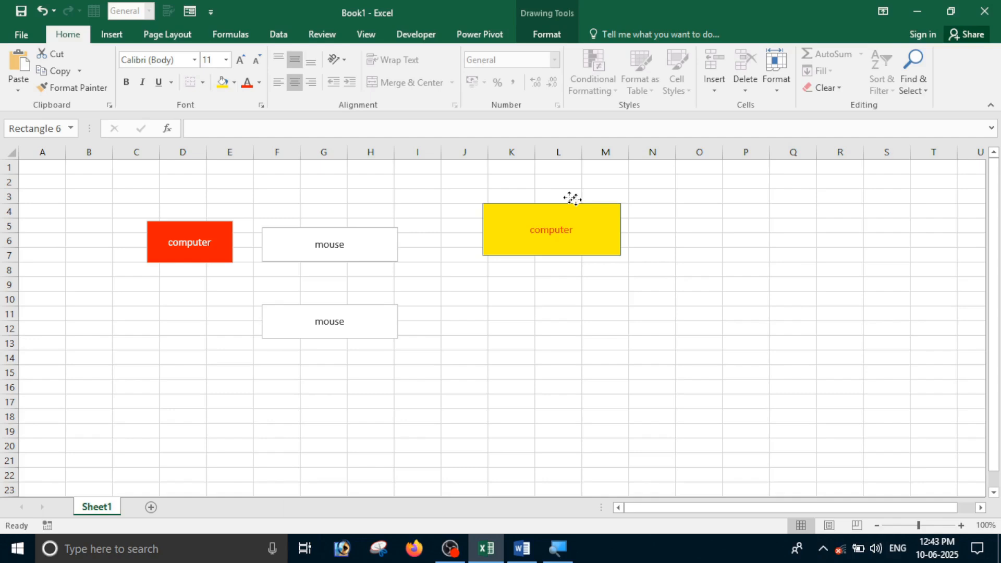
pyautogui.hotkey('ctrl', 'z')
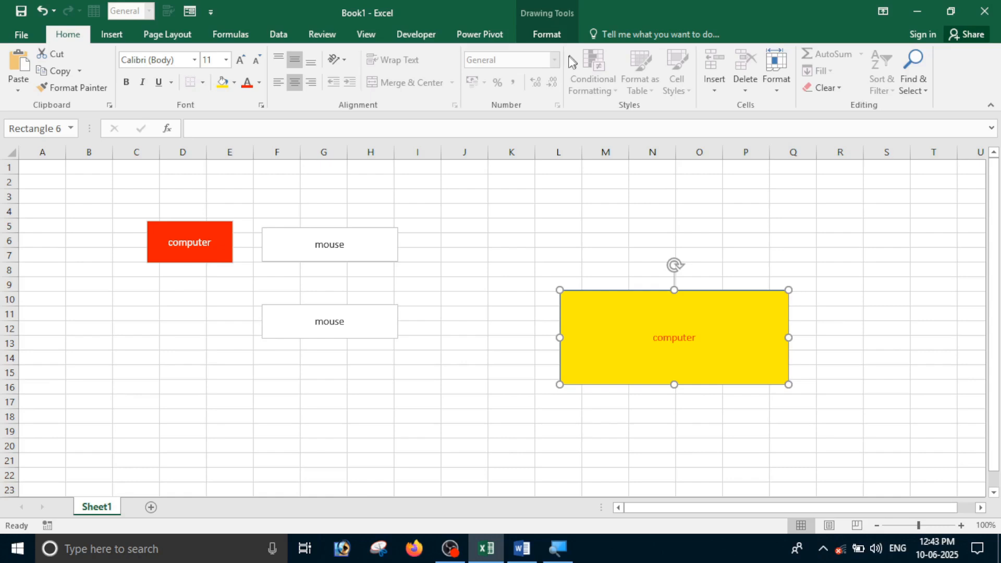
pyautogui.click(547, 34)
pyautogui.click(377, 86)
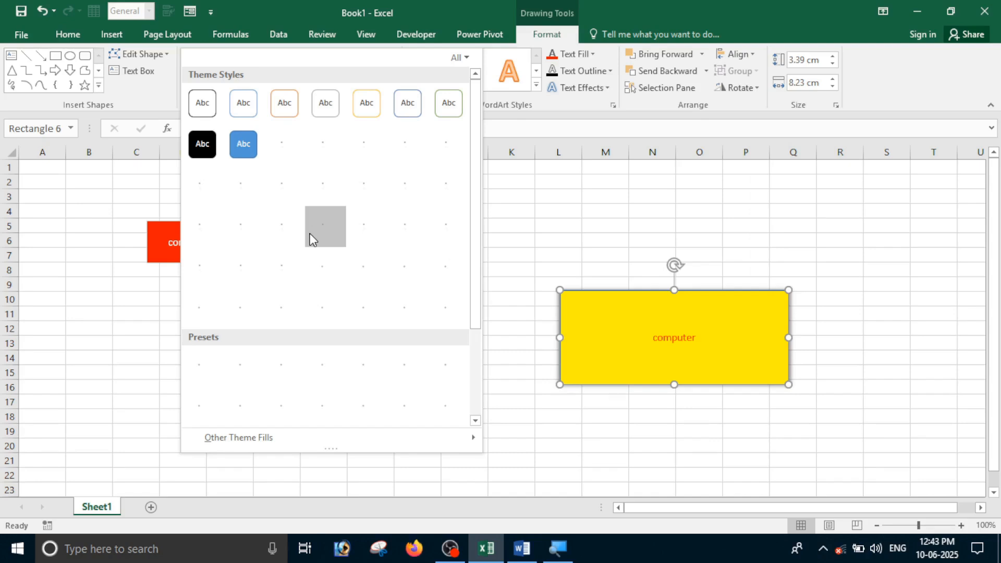
# Give the rectangle a blue fill with a yellow outline and move it up and right
pyautogui.click(311, 240)
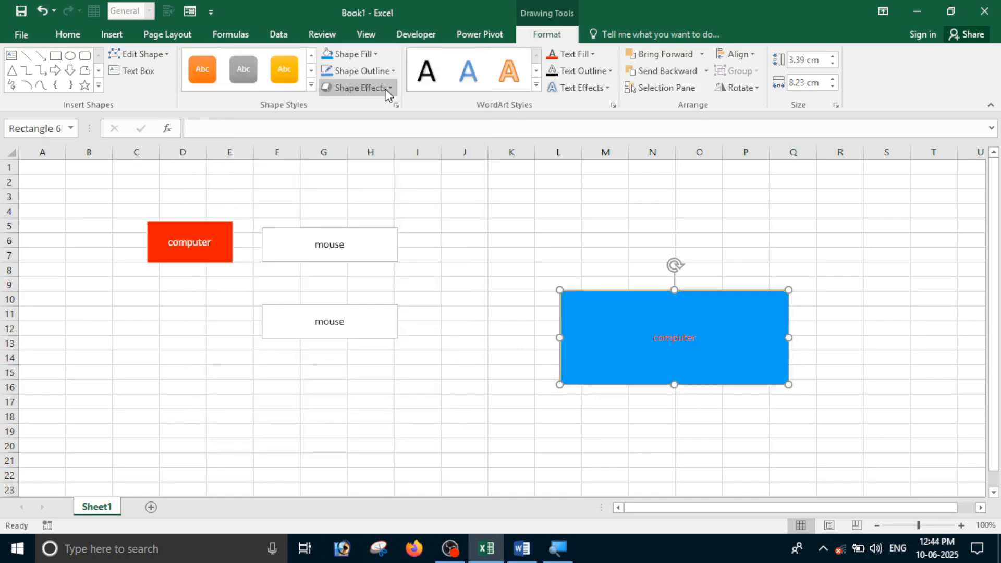
pyautogui.click(384, 71)
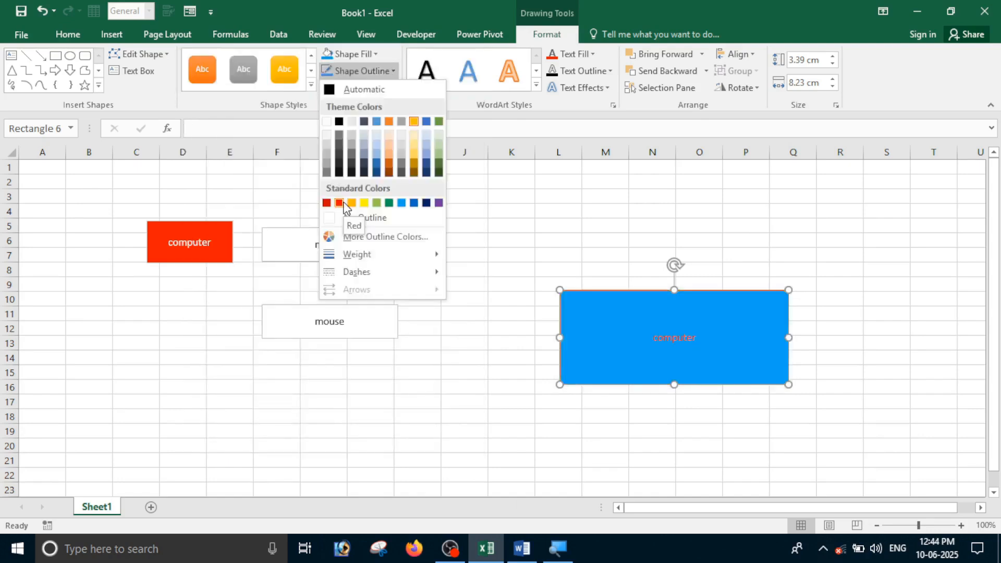
pyautogui.click(363, 203)
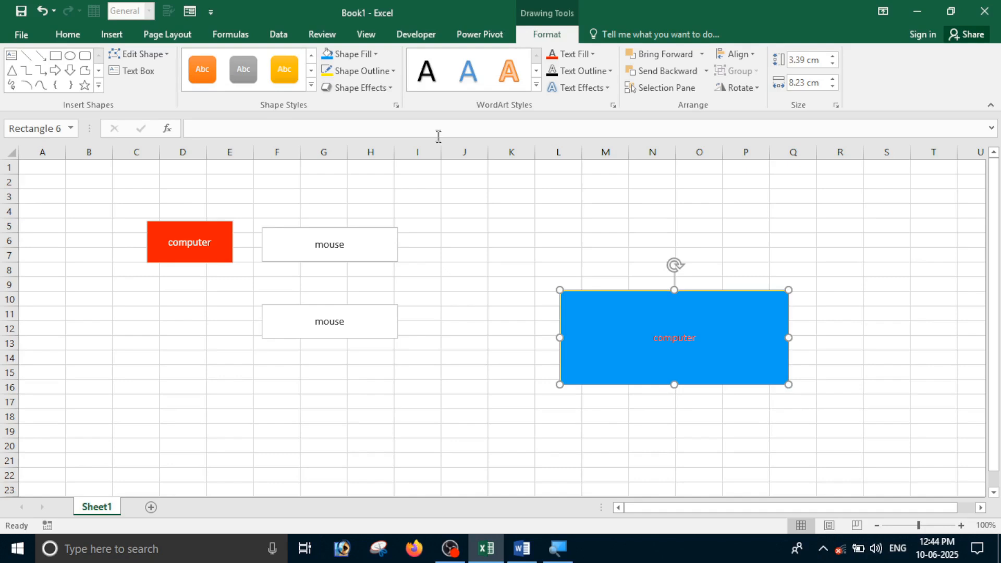
pyautogui.moveTo(745, 382); pyautogui.dragTo(789, 290)
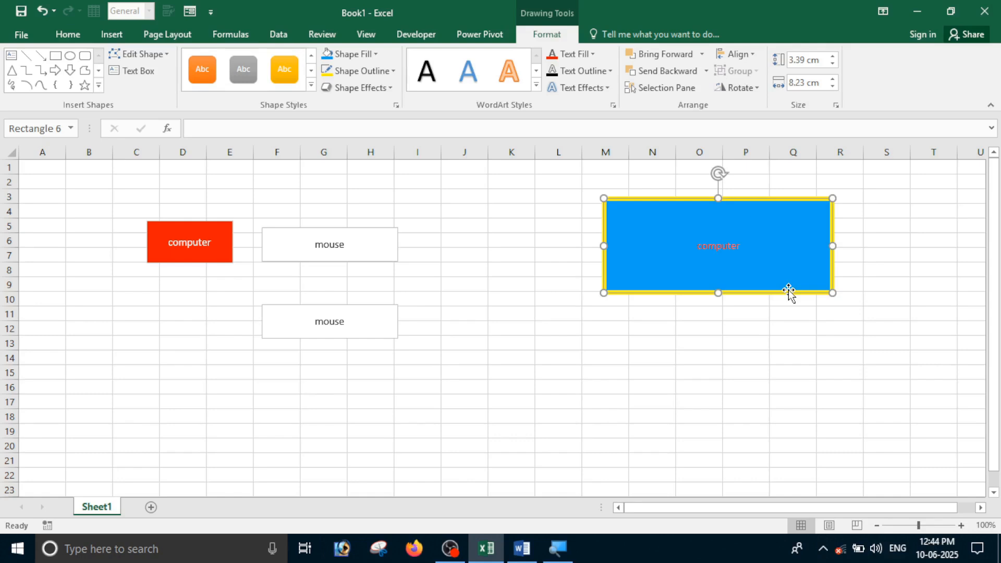
# Deselect the rectangle and bring up the Insert Shapes gallery
pyautogui.click(699, 371)
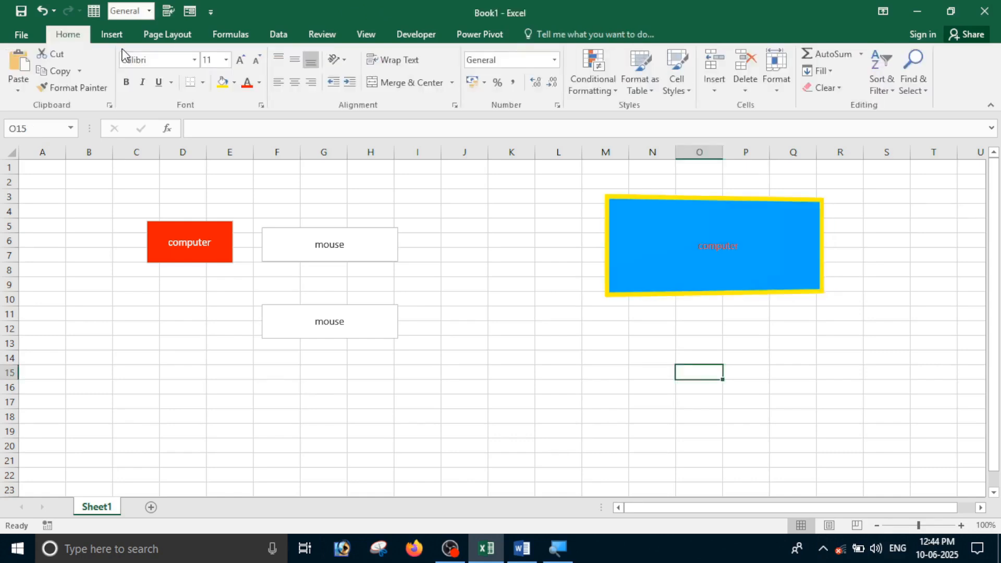
pyautogui.click(111, 34)
pyautogui.click(225, 54)
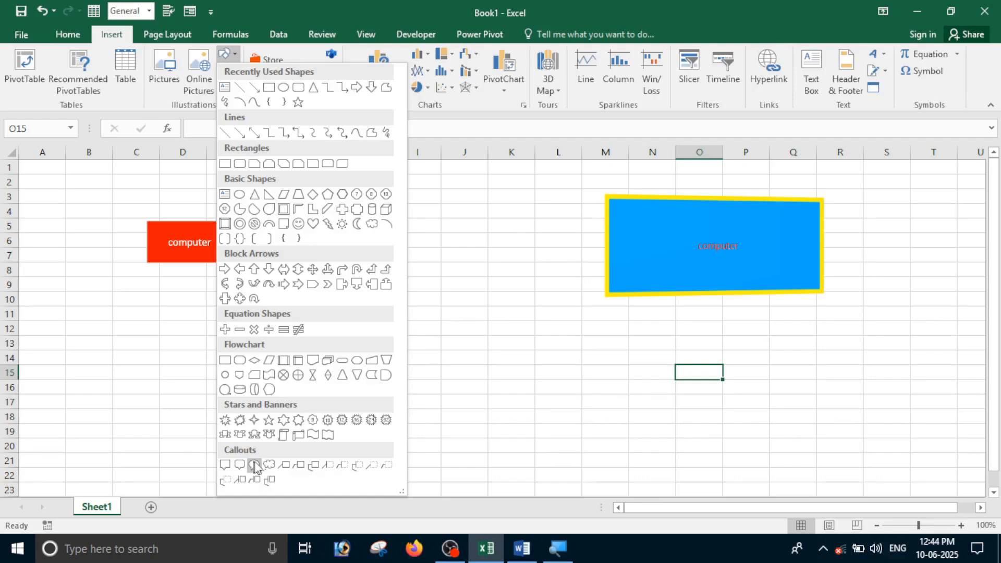
# Draw an oval callout over columns J–K with its tail pointing at the blue rectangle
pyautogui.click(254, 465)
pyautogui.moveTo(437, 193); pyautogui.dragTo(548, 307)
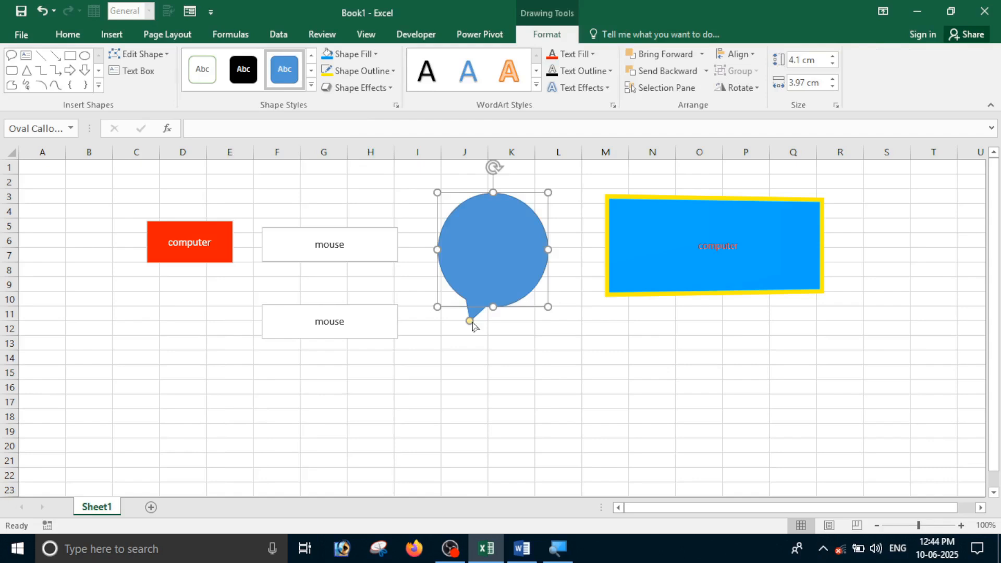
pyautogui.moveTo(470, 321); pyautogui.dragTo(617, 278)
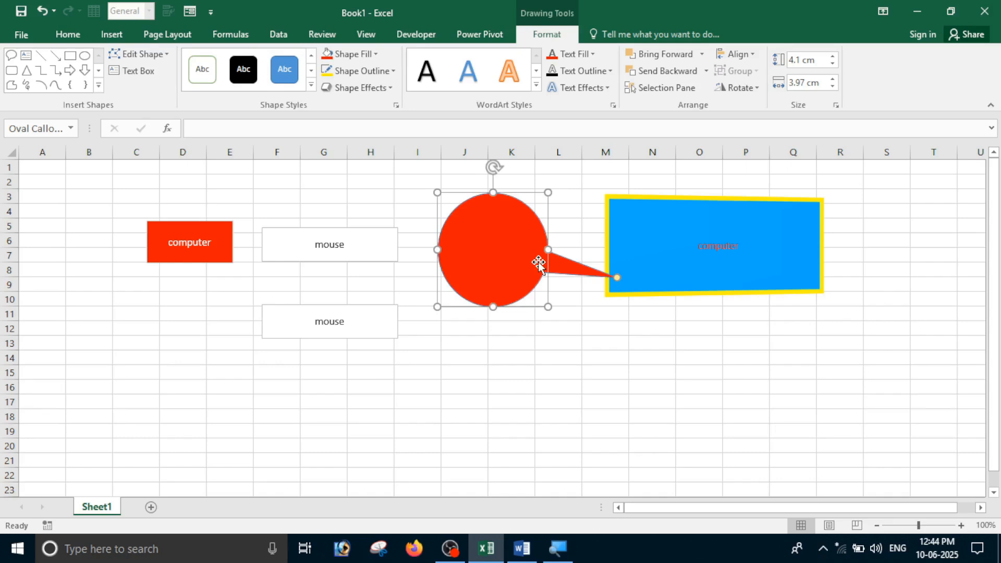
# Select the blue rectangle, red callout and mouse box, and delete all the shapes
pyautogui.click(776, 214)
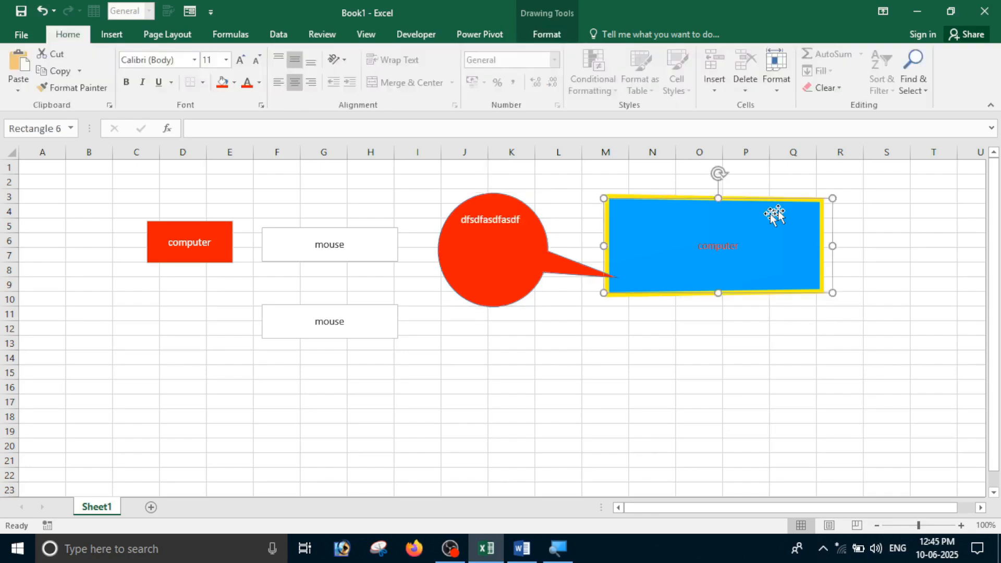
pyautogui.keyDown('ctrl'); pyautogui.click(493, 282); pyautogui.keyUp('ctrl')
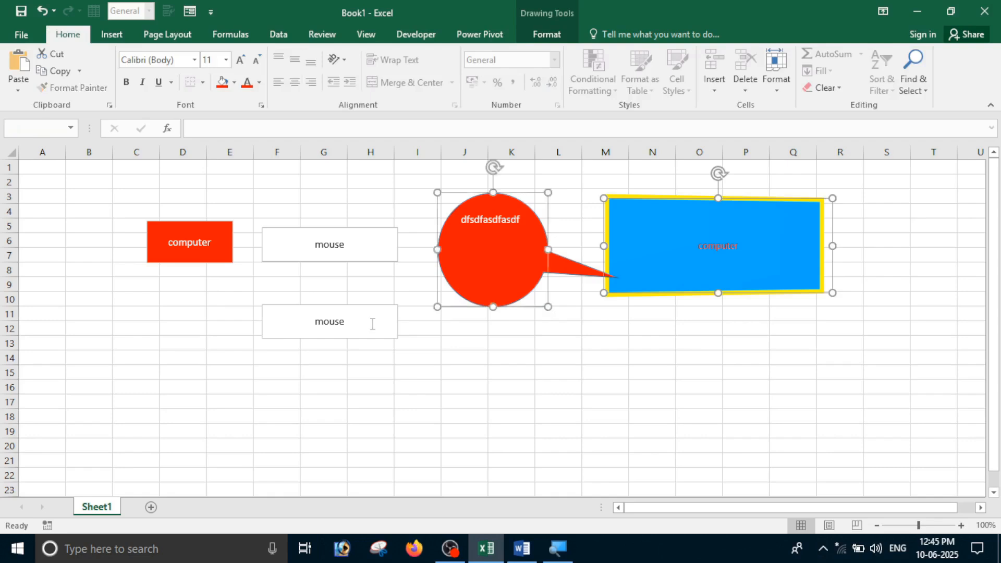
pyautogui.keyDown('ctrl'); pyautogui.click(369, 303); pyautogui.keyUp('ctrl')
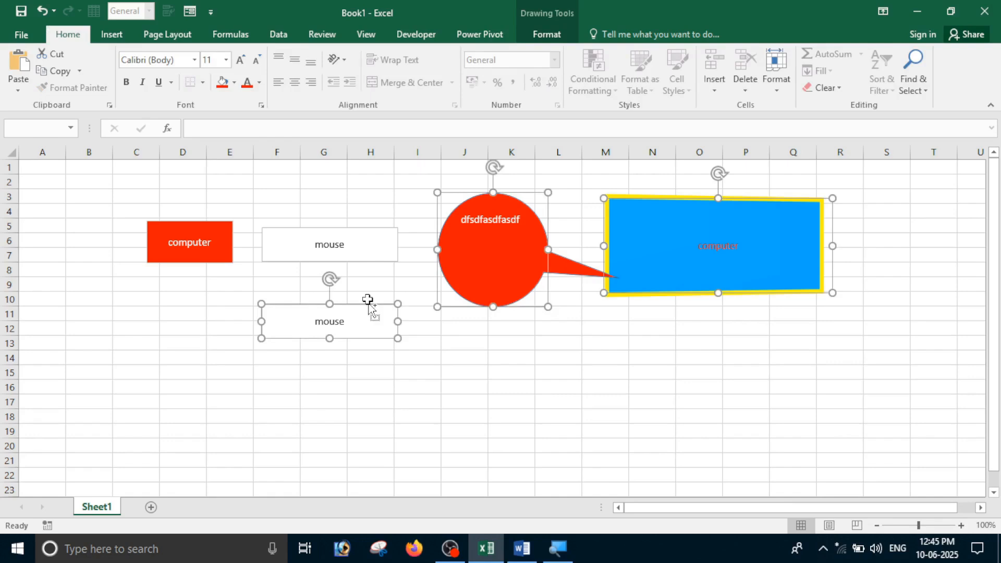
pyautogui.hotkey('ctrl', '6')
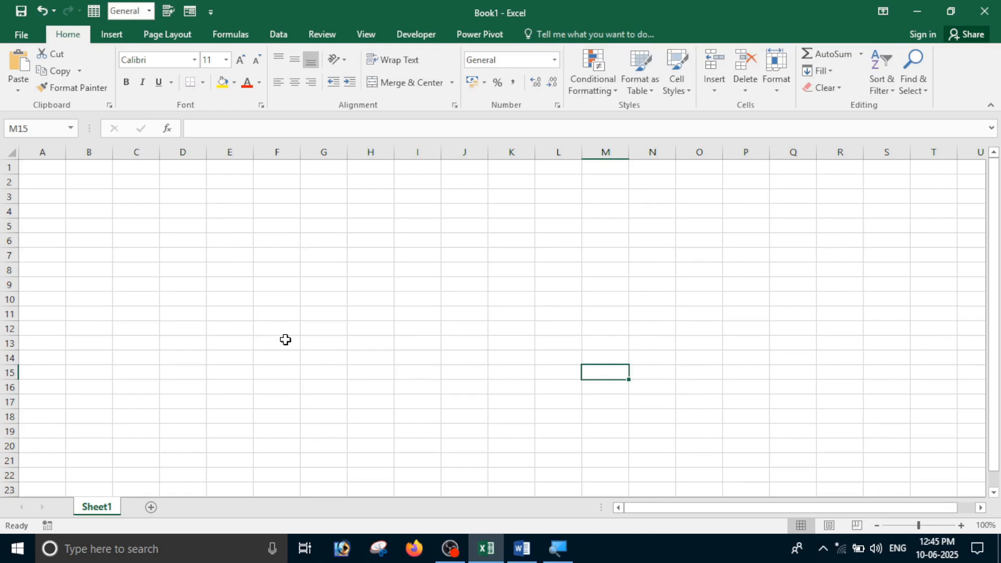
# Insert a SmartArt Organization Chart from the Hierarchy category
pyautogui.click(112, 34)
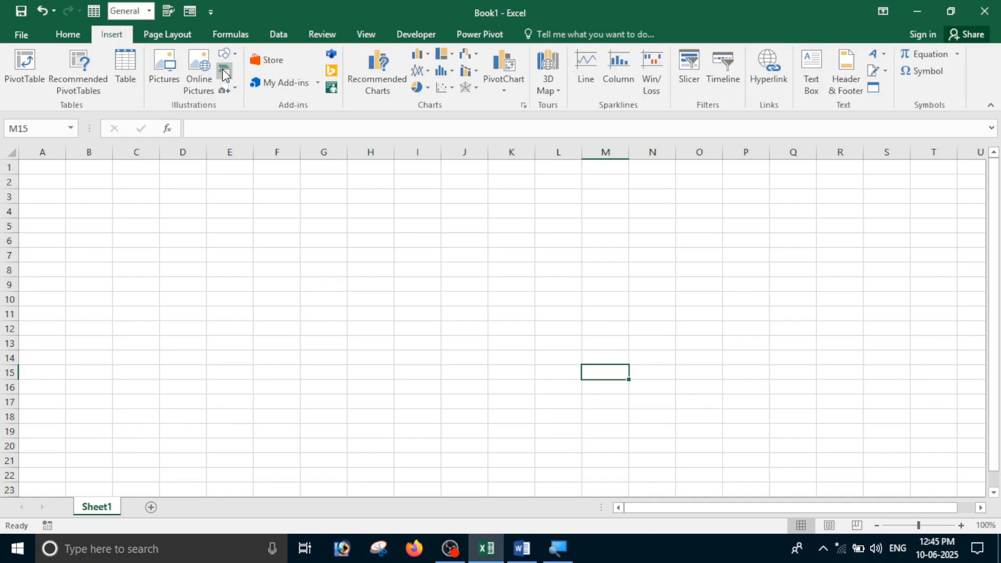
pyautogui.click(225, 74)
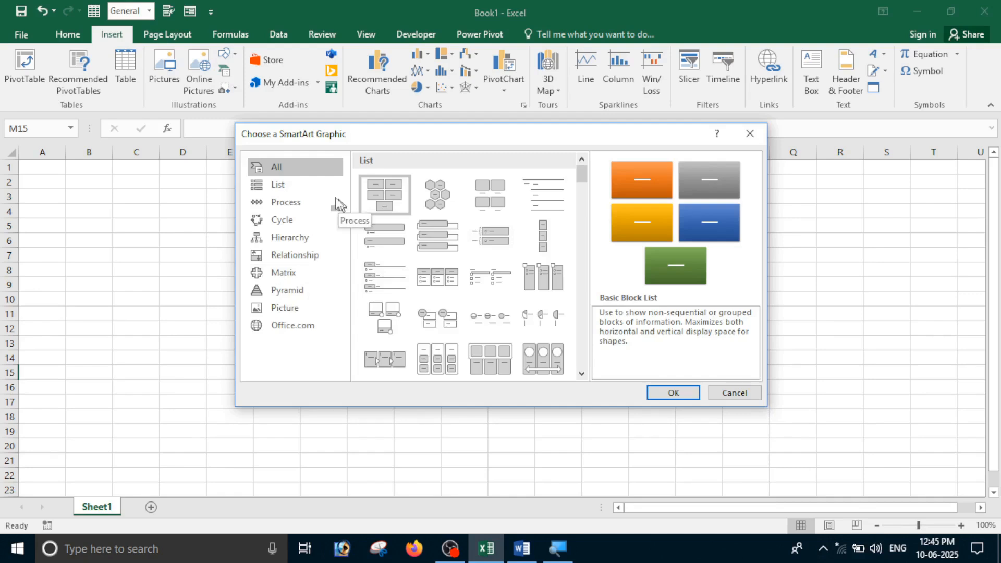
pyautogui.scroll(-5, 584, 375)
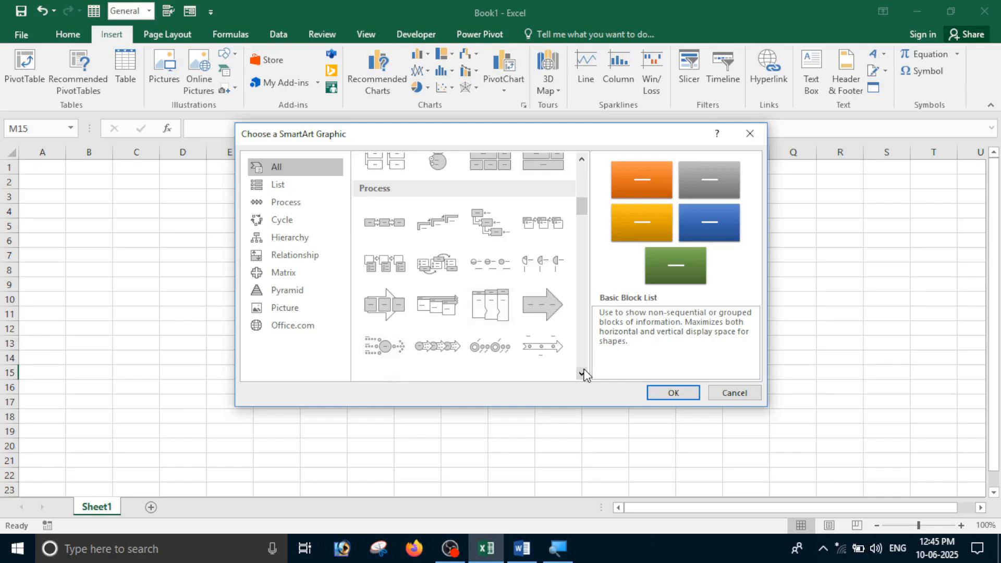
pyautogui.scroll(5, 469, 334)
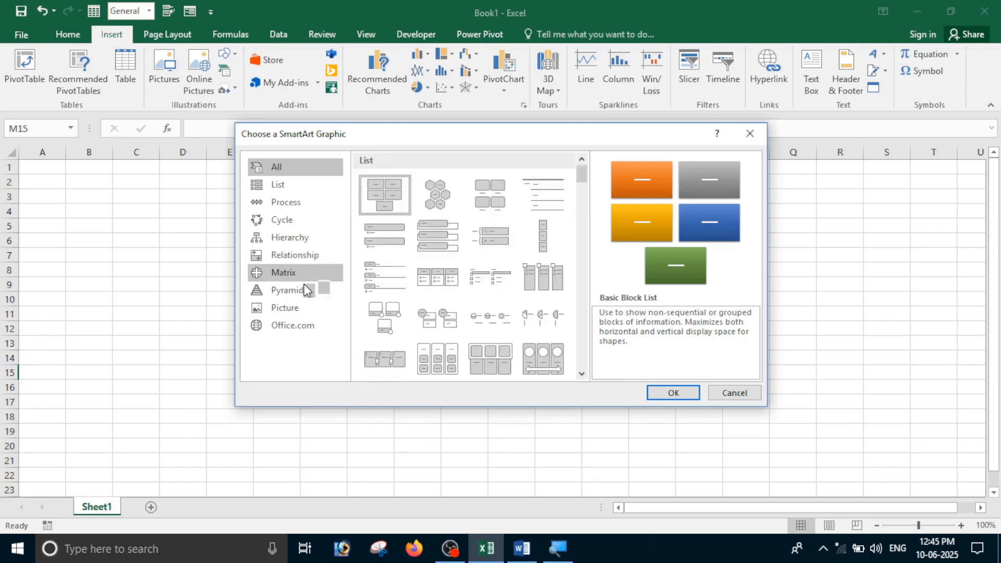
pyautogui.click(290, 237)
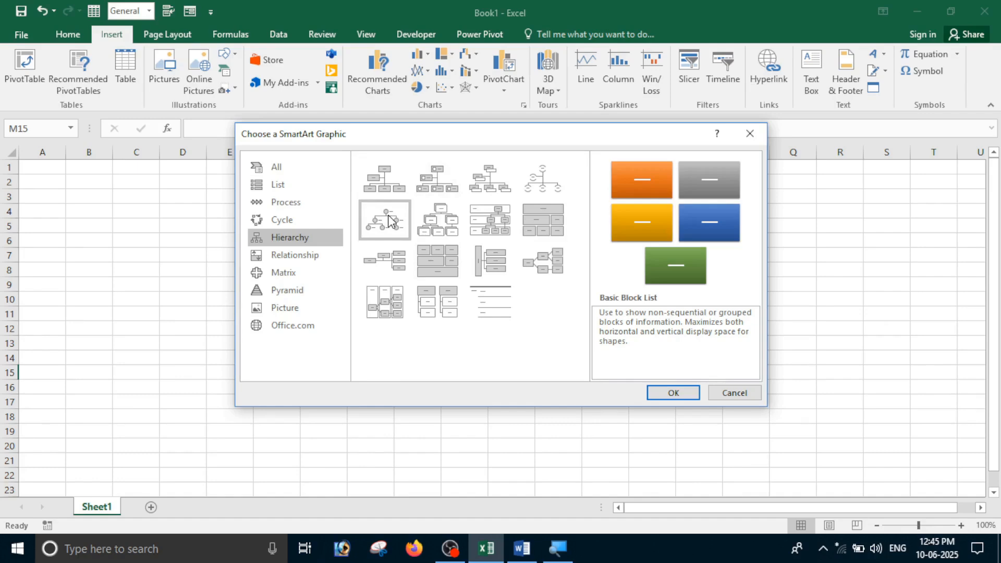
pyautogui.press('Return')
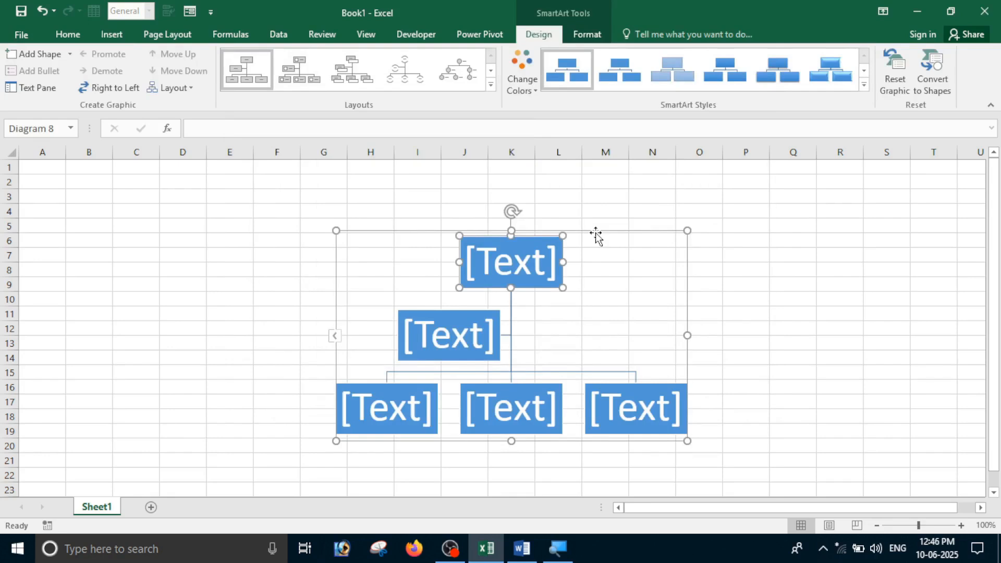
# Move the chart, label boxes computer, software and hardware, and delete the empty right box
pyautogui.moveTo(596, 235); pyautogui.dragTo(592, 199)
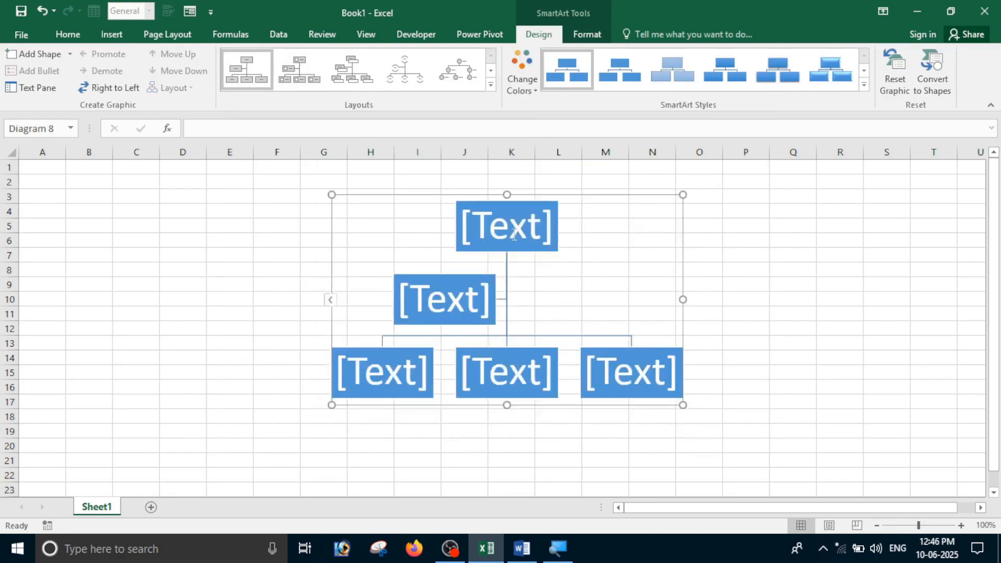
pyautogui.click(514, 235)
pyautogui.write('com')
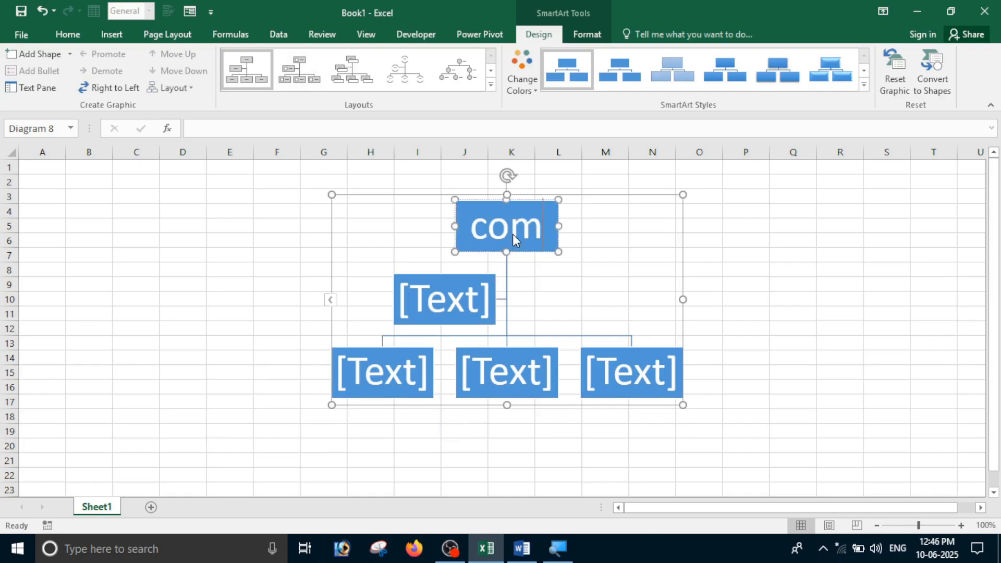
pyautogui.write('puter')
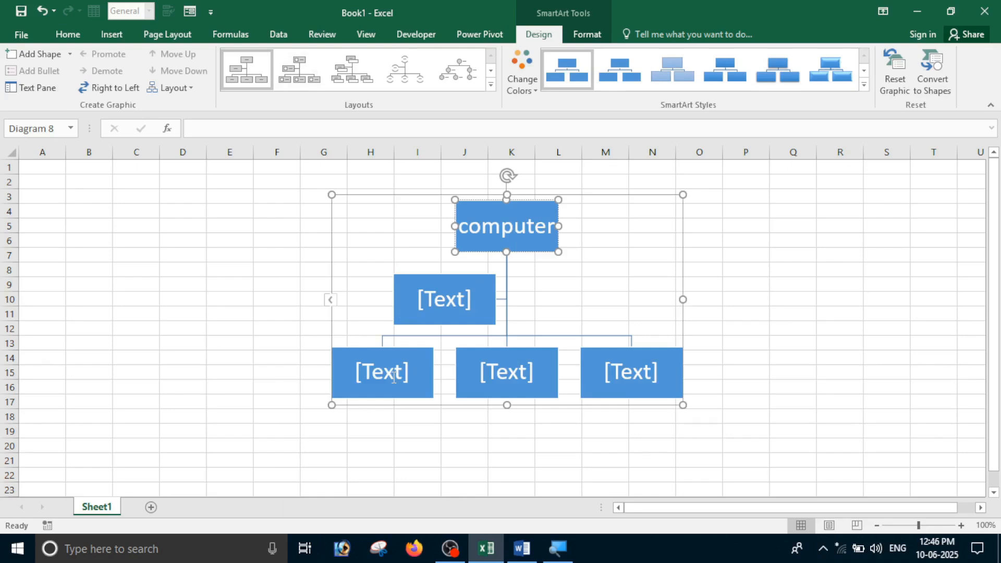
pyautogui.click(394, 378)
pyautogui.write('software')
pyautogui.click(493, 383)
pyautogui.write('hardware')
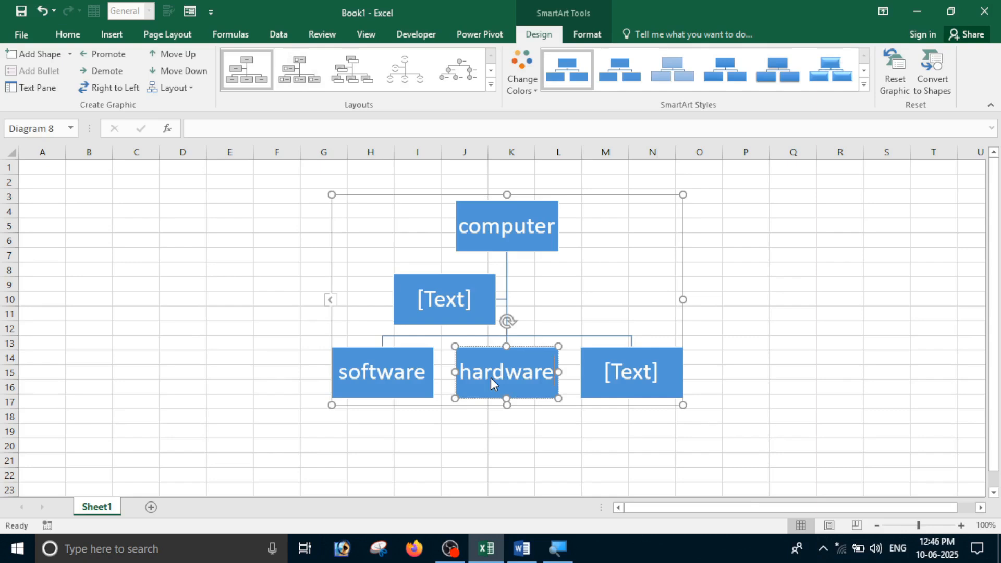
pyautogui.rightClick(665, 323)
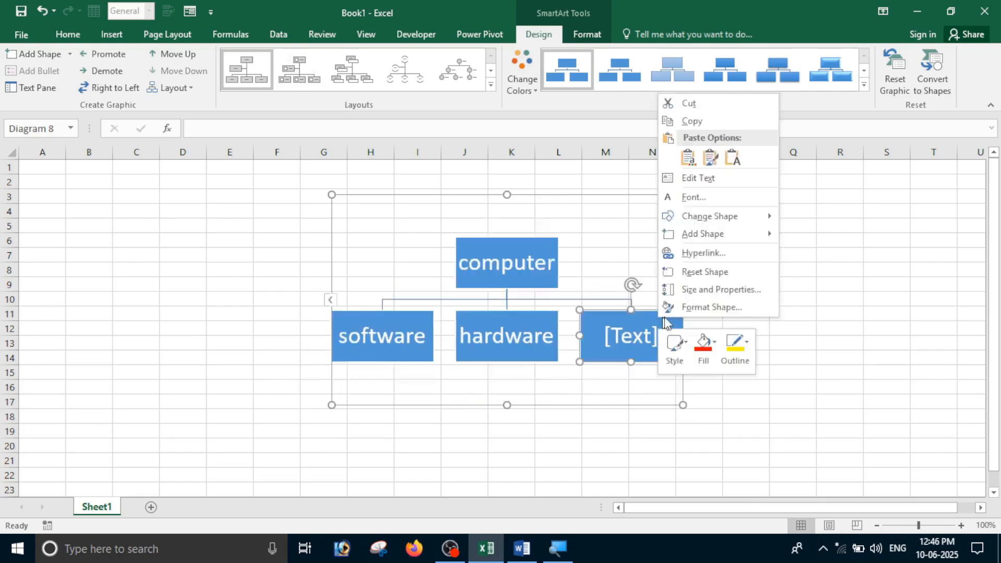
pyautogui.press('Delete')
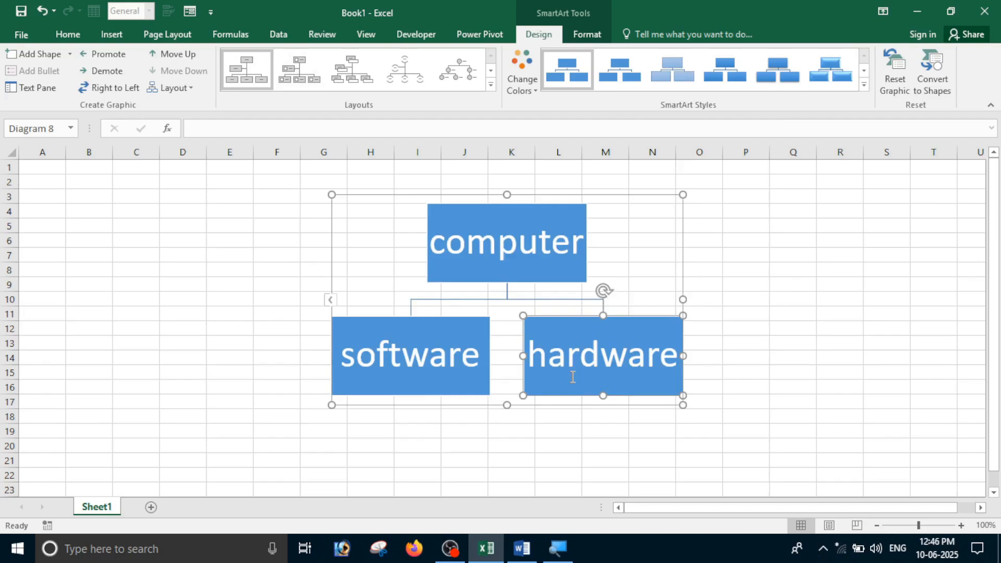
# Add a box labelled 'typing' below software
pyautogui.click(445, 390)
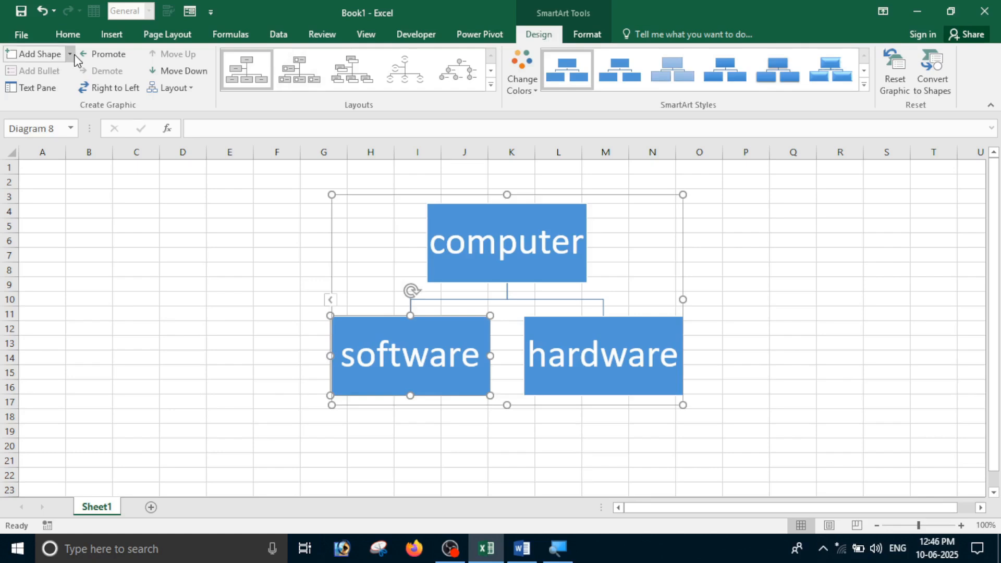
pyautogui.click(74, 54)
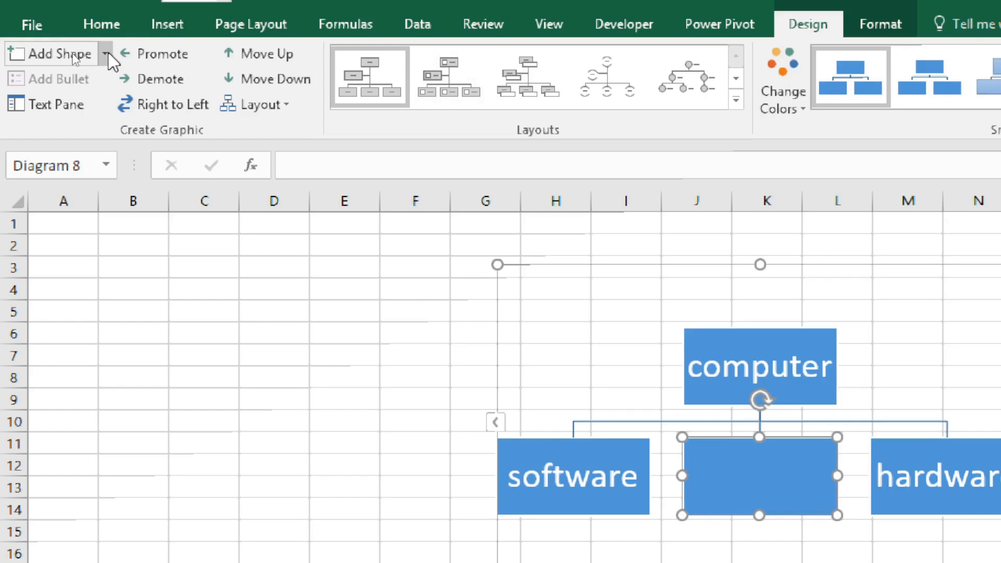
pyautogui.hotkey('ctrl', 'z')
pyautogui.click(106, 53)
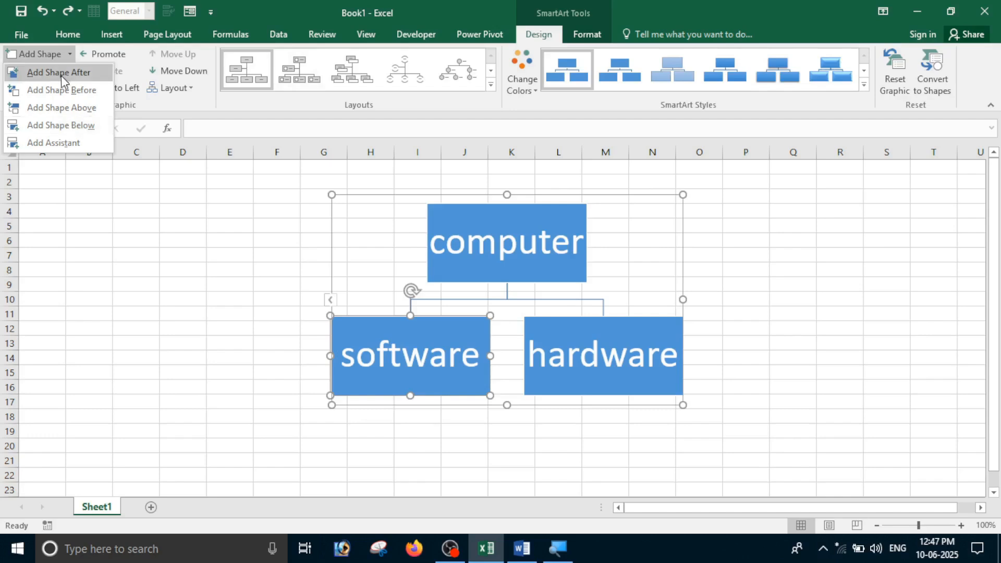
pyautogui.click(65, 108)
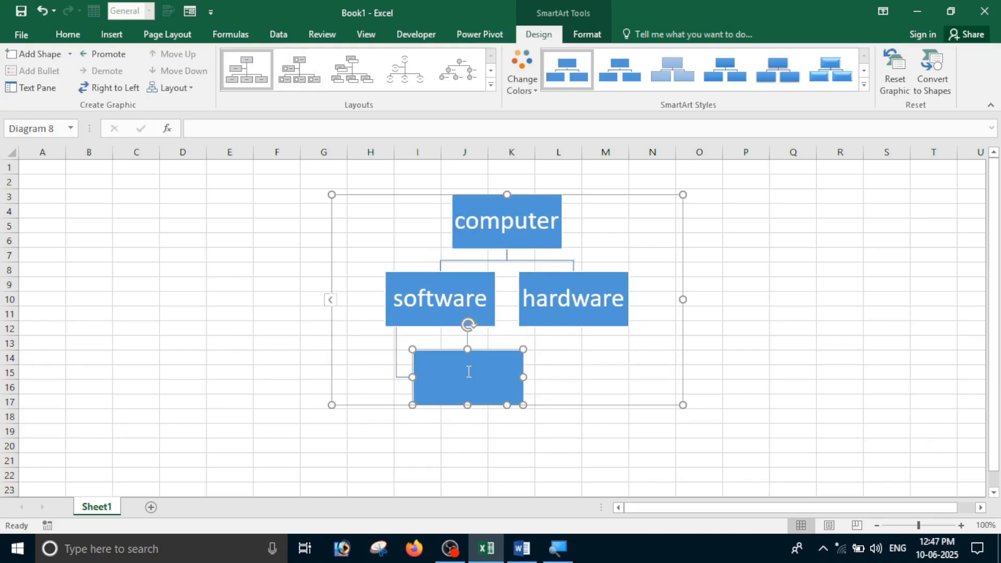
pyautogui.write('typing')
# Add a second box labelled 'ms office' below software
pyautogui.click(490, 309)
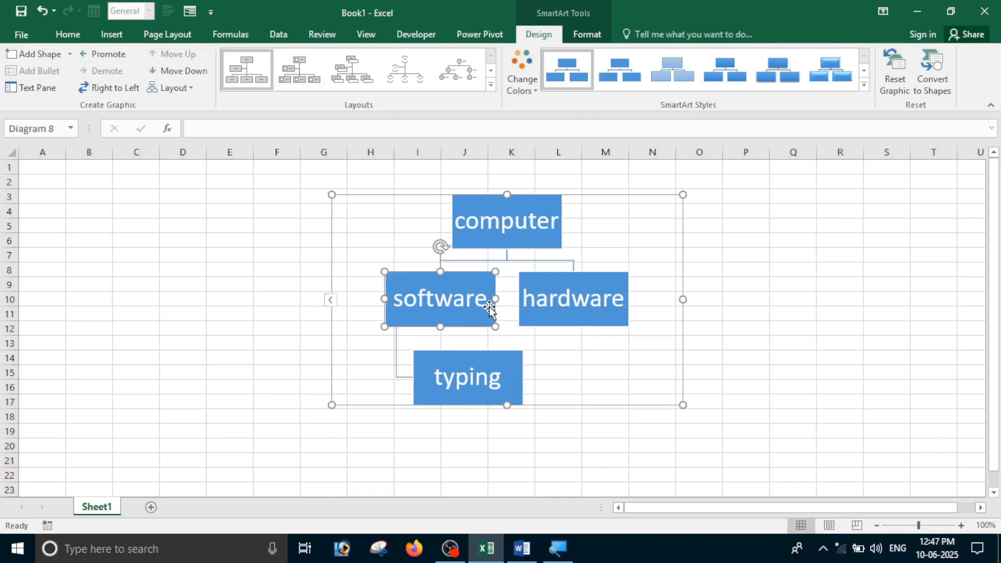
pyautogui.click(68, 54)
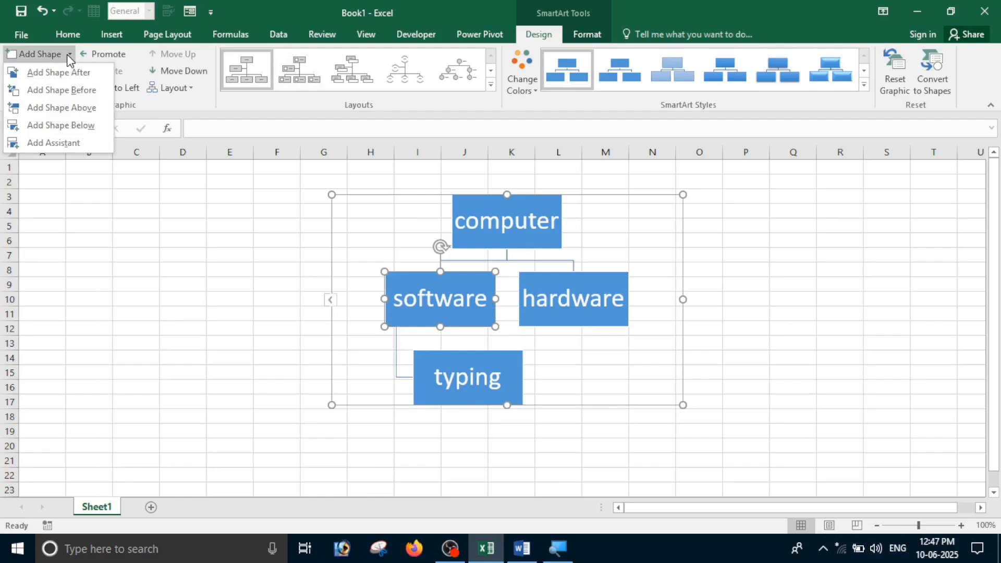
pyautogui.click(61, 125)
pyautogui.write('ms office')
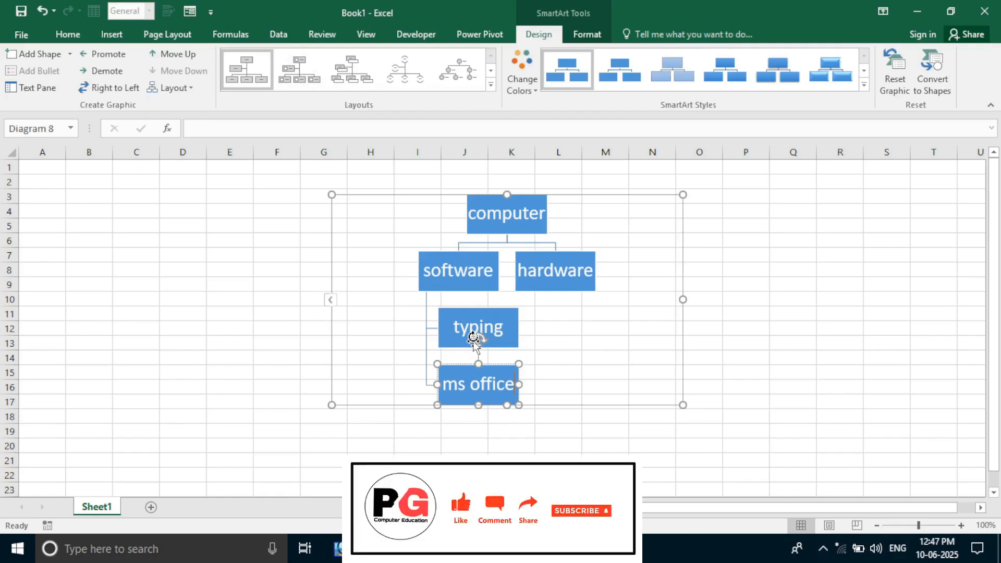
# Add a 'moniter' box below hardware, then enlarge the diagram frame and nudge it down
pyautogui.click(556, 271)
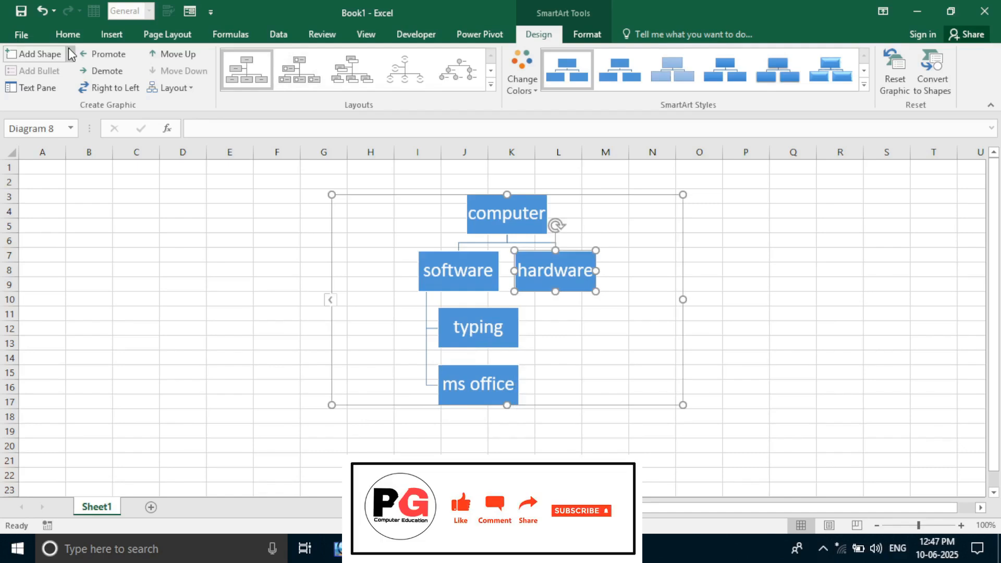
pyautogui.click(69, 54)
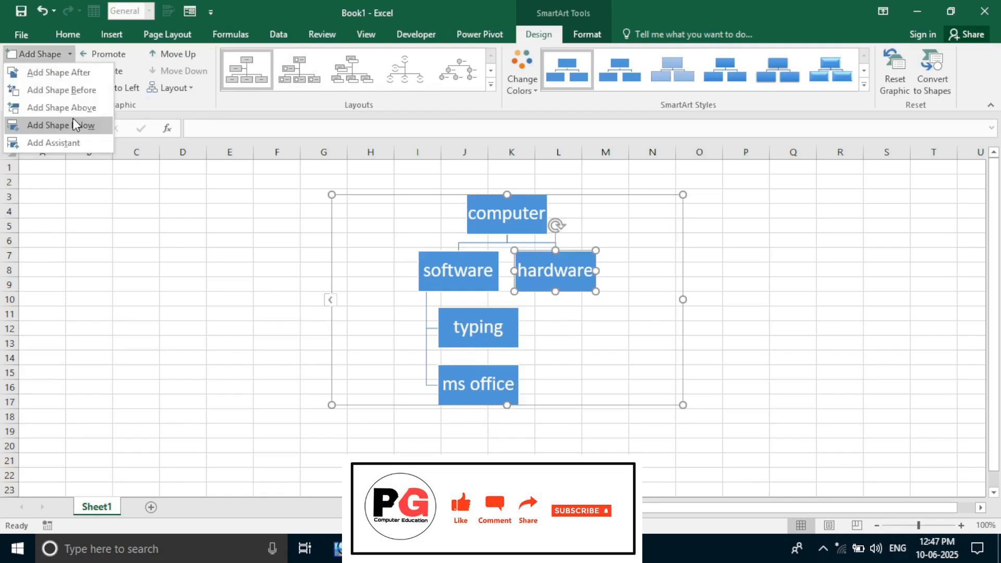
pyautogui.click(73, 125)
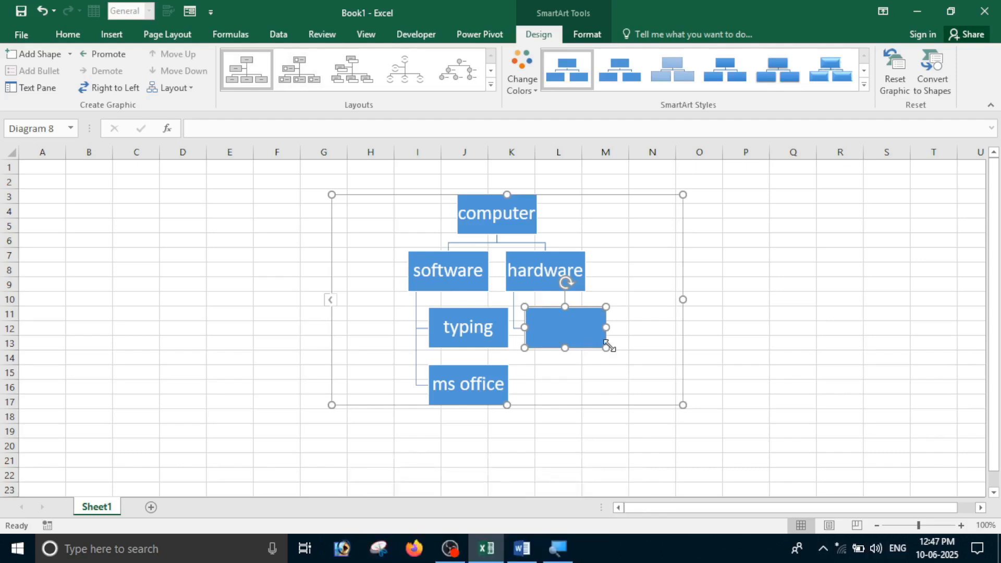
pyautogui.click(70, 53)
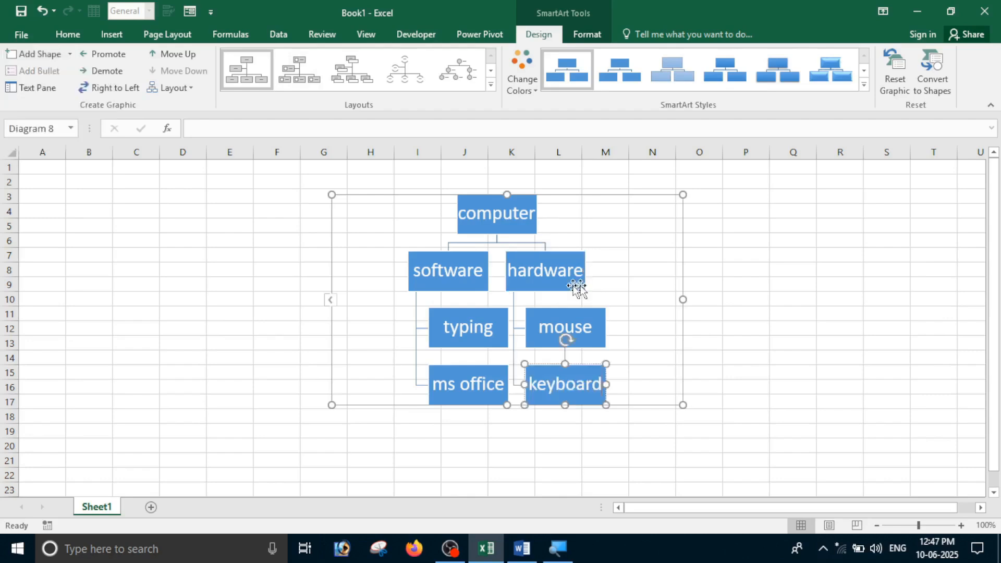
pyautogui.click(574, 285)
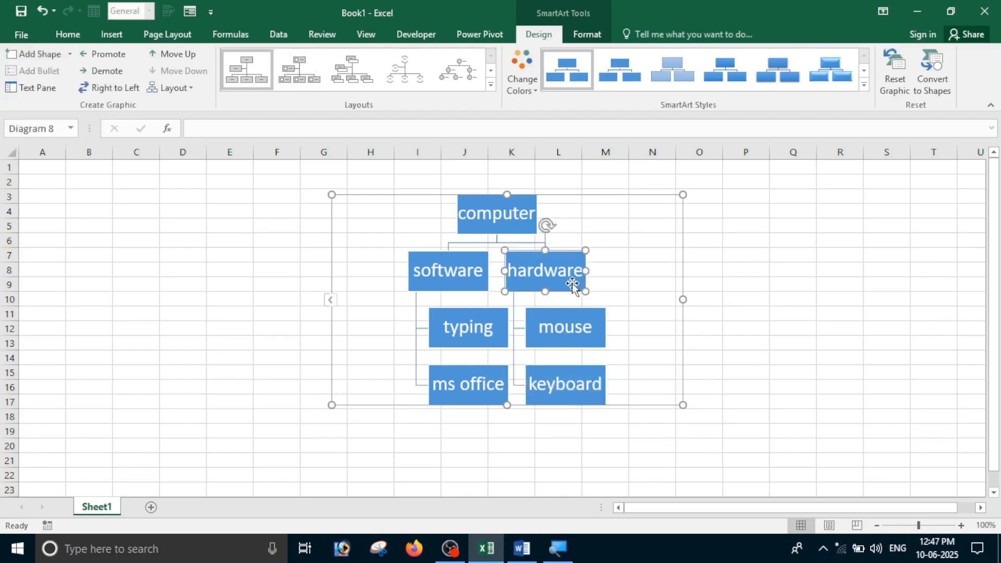
pyautogui.click(70, 55)
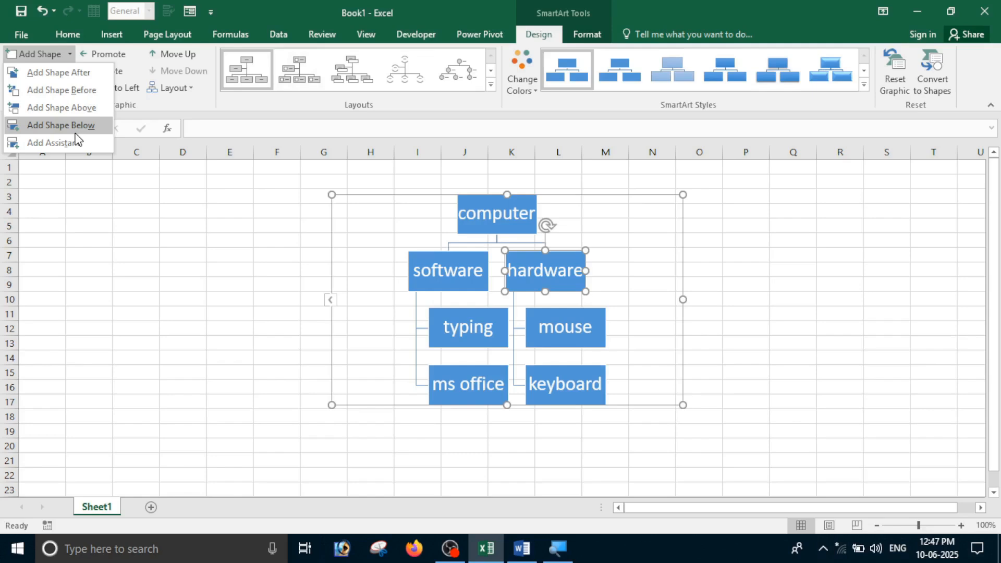
pyautogui.click(76, 133)
pyautogui.write('moniter')
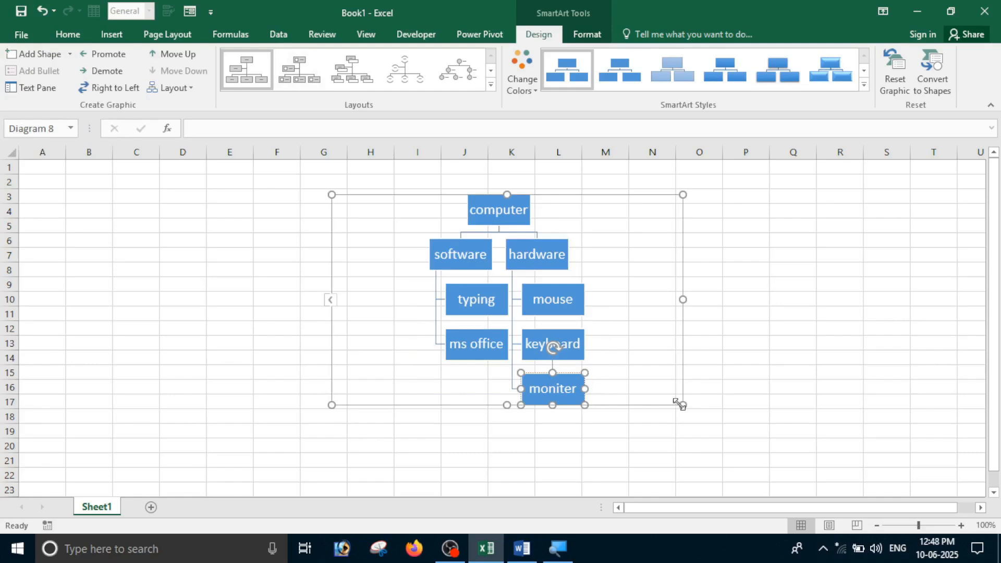
pyautogui.moveTo(680, 404); pyautogui.dragTo(857, 390)
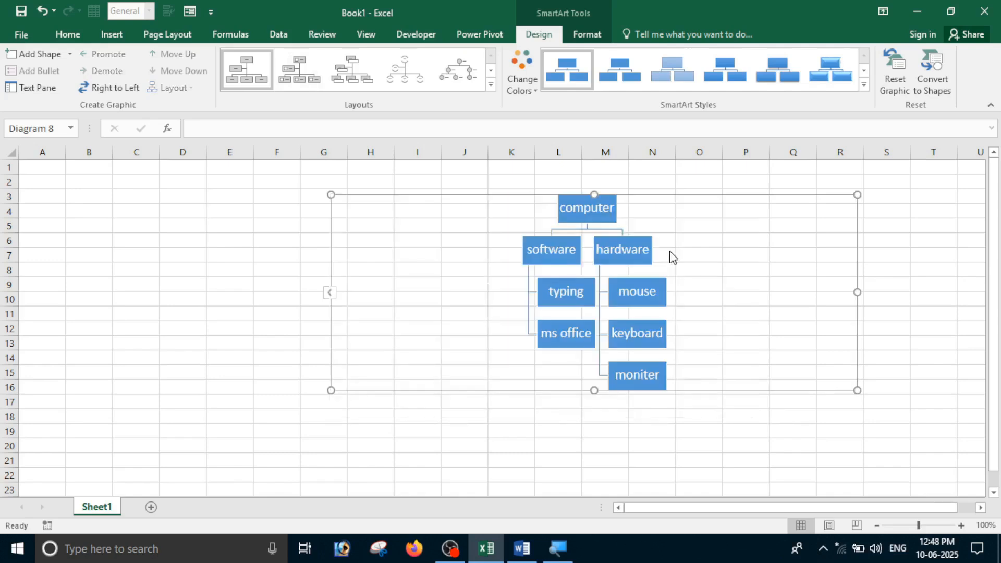
pyautogui.moveTo(673, 258); pyautogui.dragTo(671, 269)
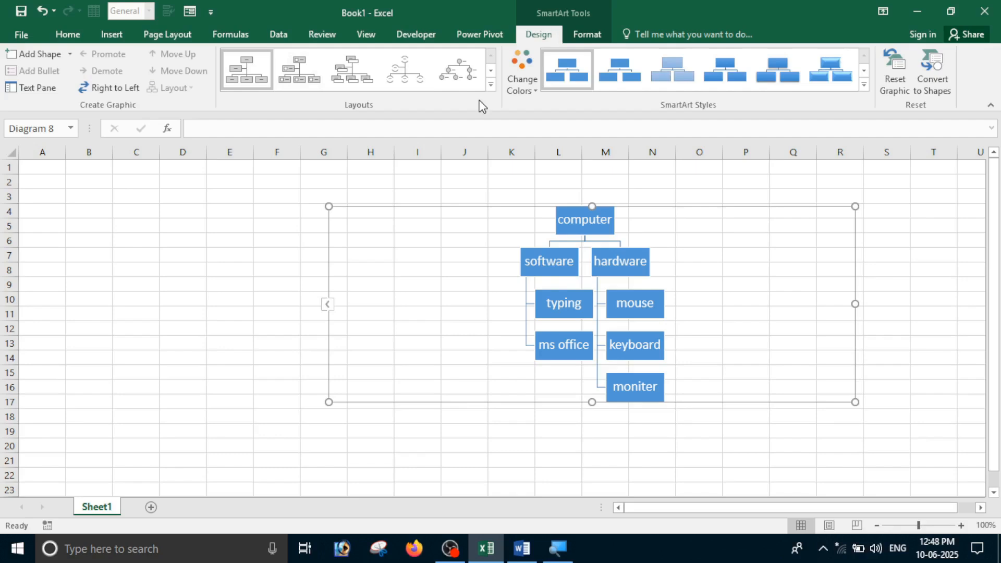
# Switch to a horizontal hierarchy layout with the Colorful orange-yellow-blue scheme and a 3-D style
pyautogui.click(491, 84)
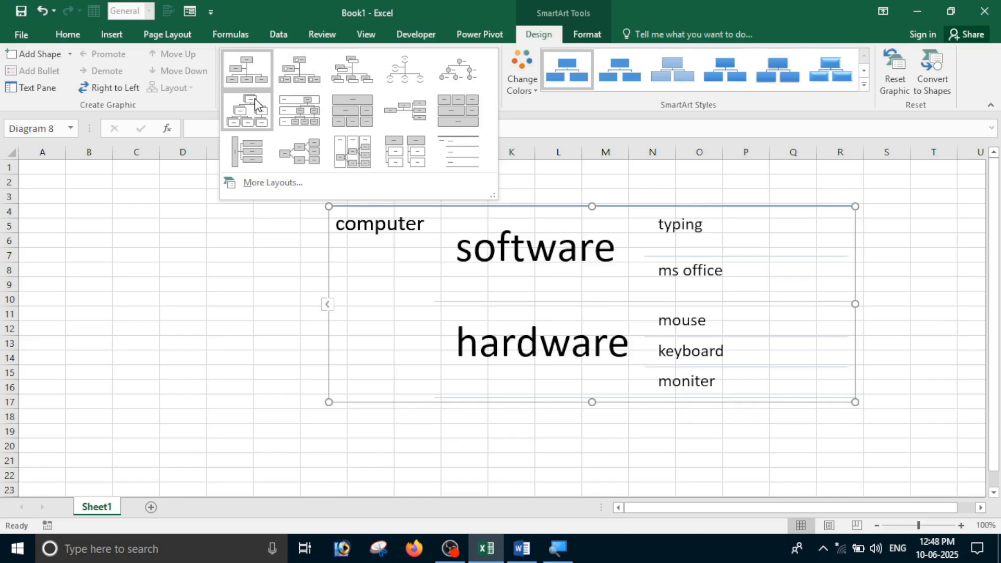
pyautogui.click(255, 105)
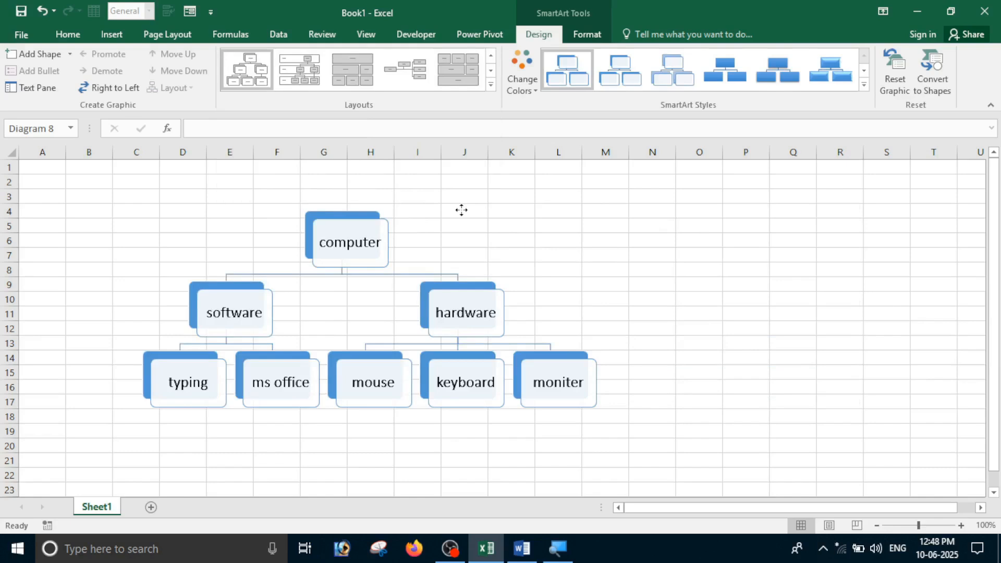
pyautogui.click(522, 78)
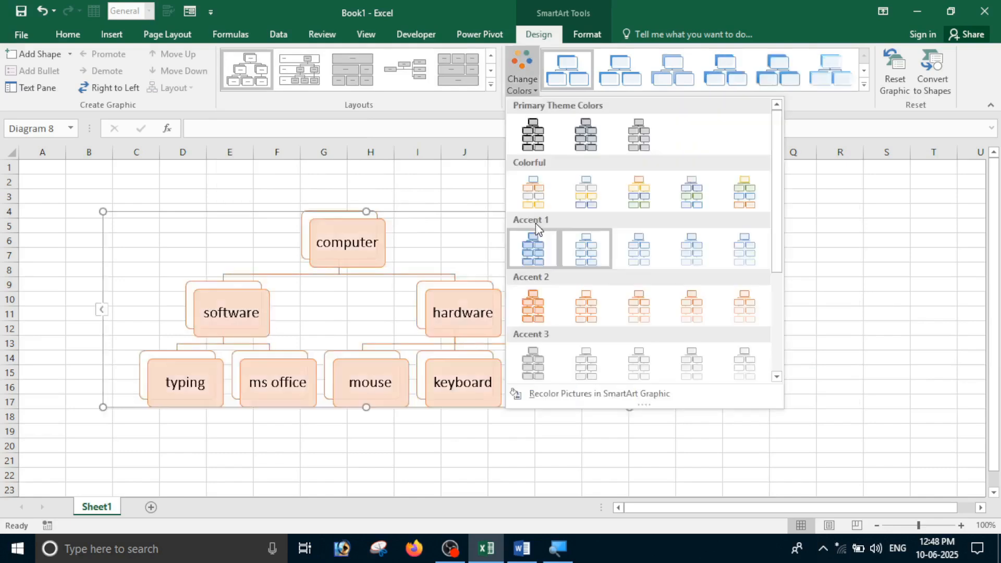
pyautogui.click(647, 200)
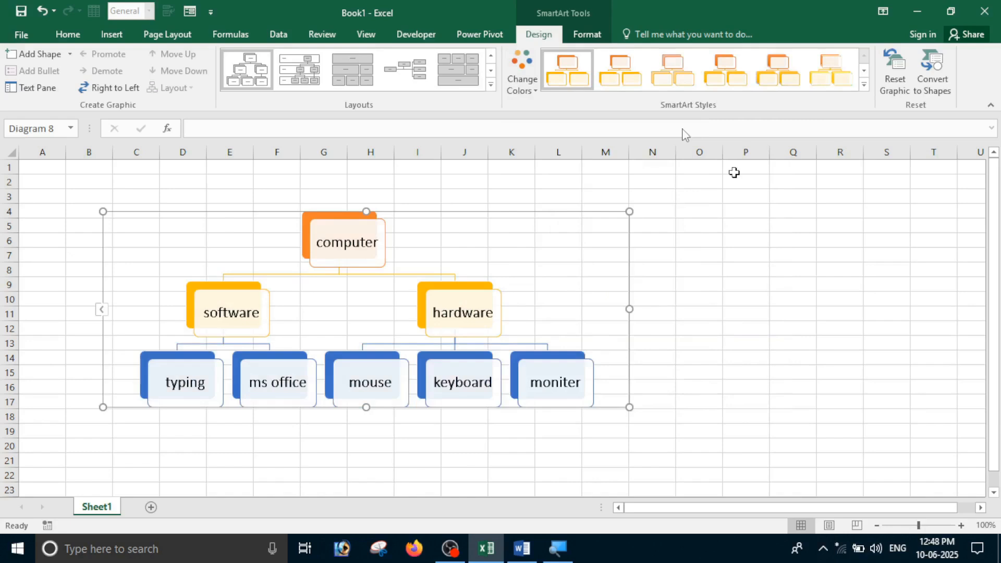
pyautogui.click(864, 84)
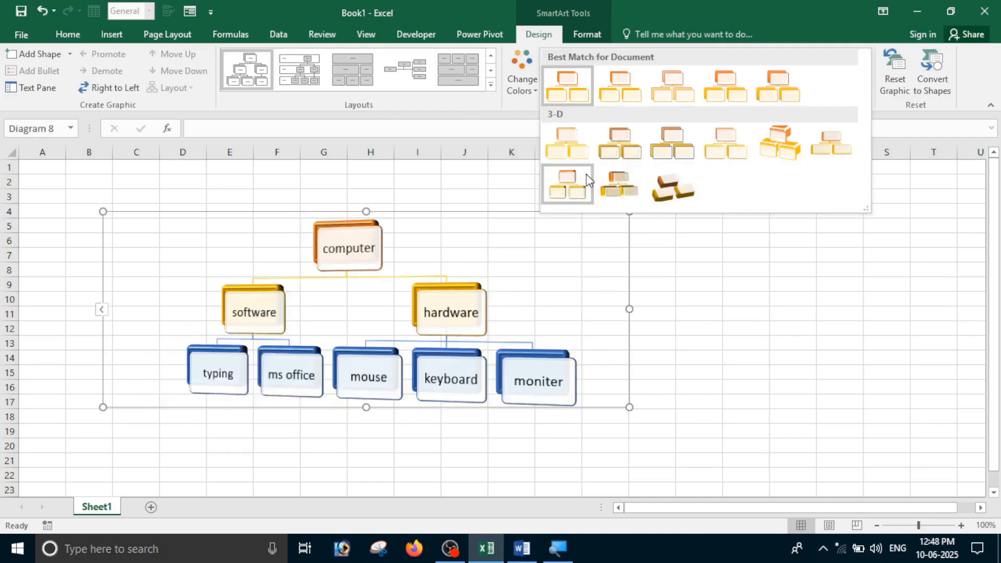
pyautogui.click(586, 174)
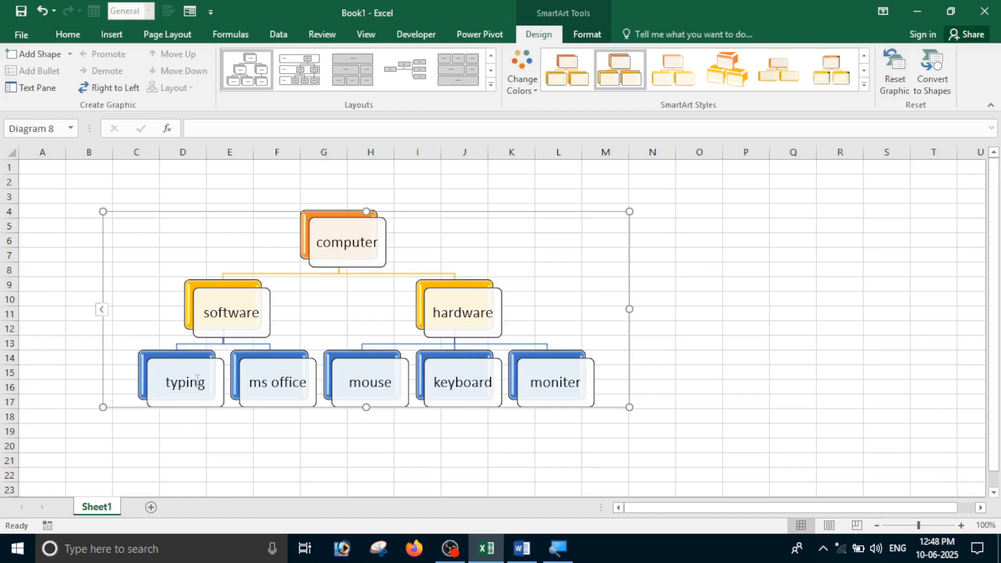
# Fill the org chart's background with yellow
pyautogui.click(588, 34)
pyautogui.click(464, 55)
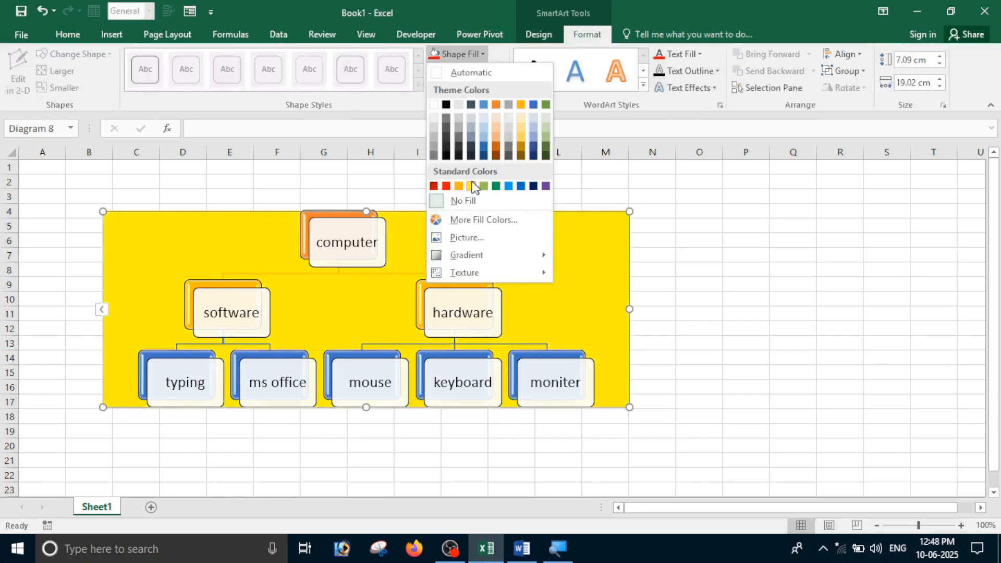
pyautogui.click(473, 186)
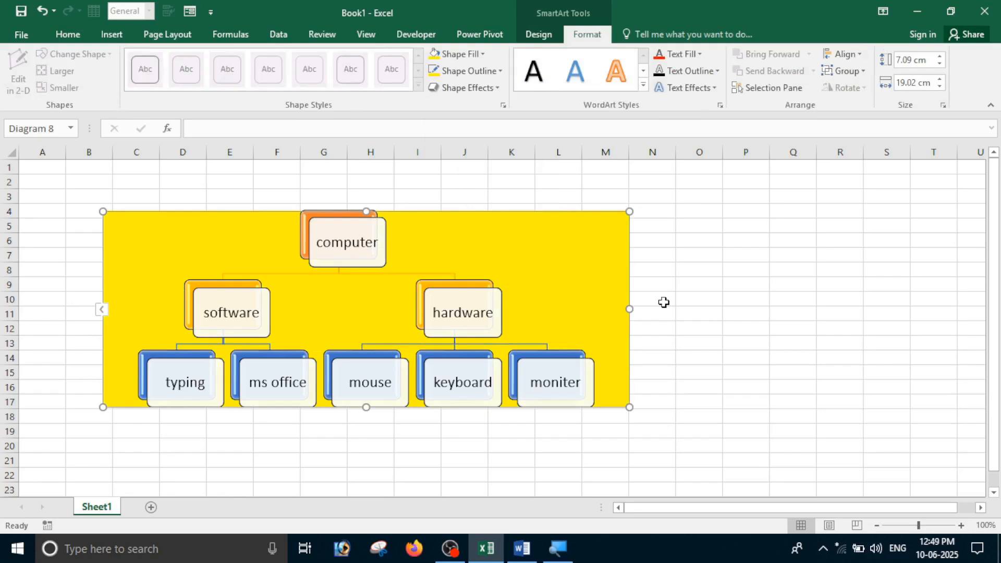
# Colour all the chart text red and reselect the chart
pyautogui.click(698, 56)
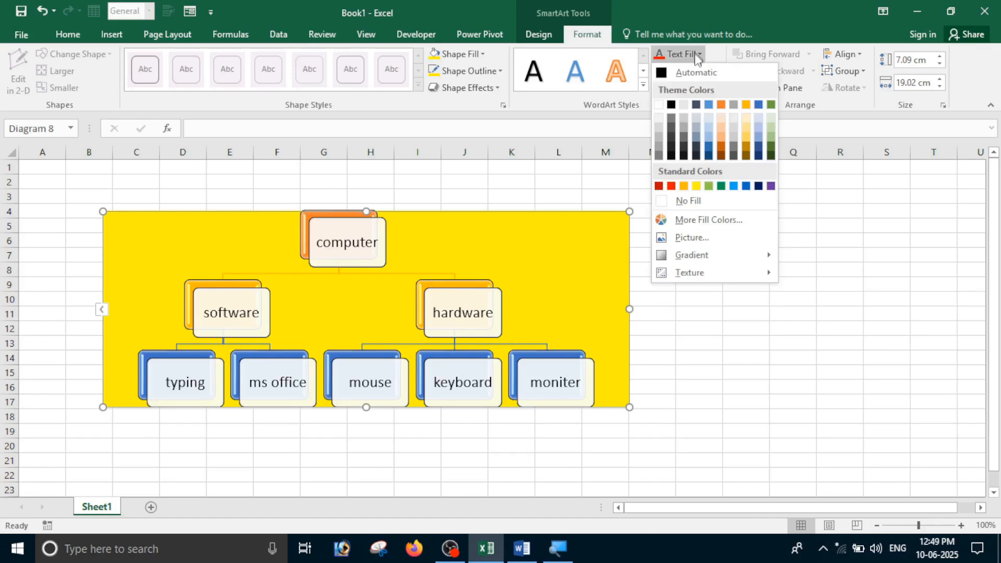
pyautogui.click(671, 186)
pyautogui.click(699, 211)
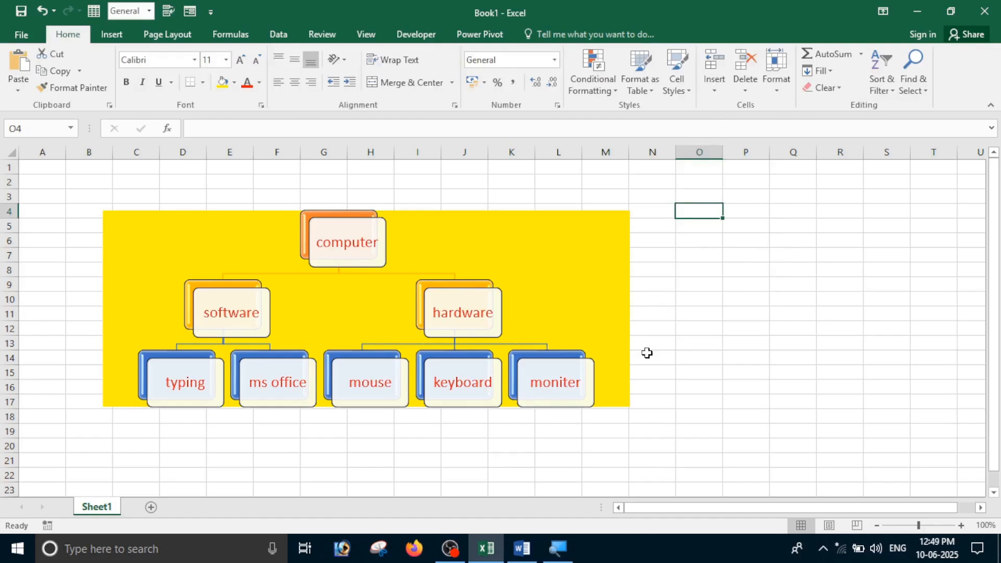
pyautogui.click(640, 243)
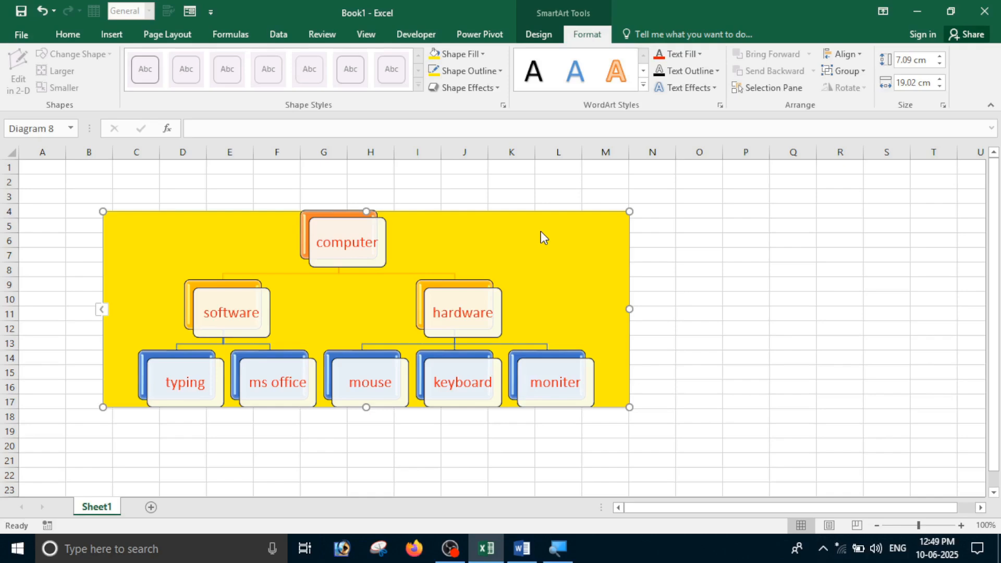
pyautogui.rightClick(540, 230)
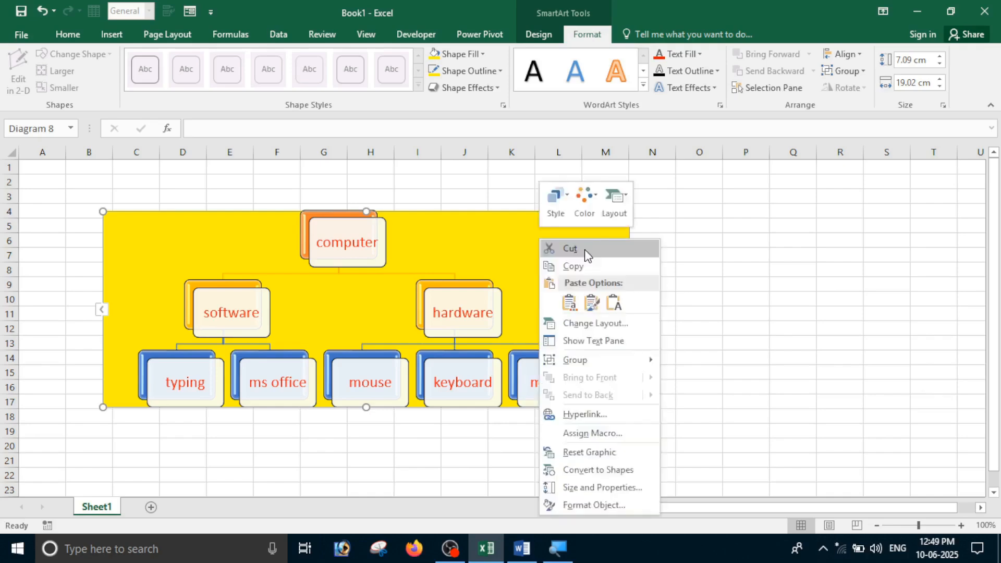
# Cut the org chart from Sheet1 and switch to the Word document
pyautogui.click(570, 249)
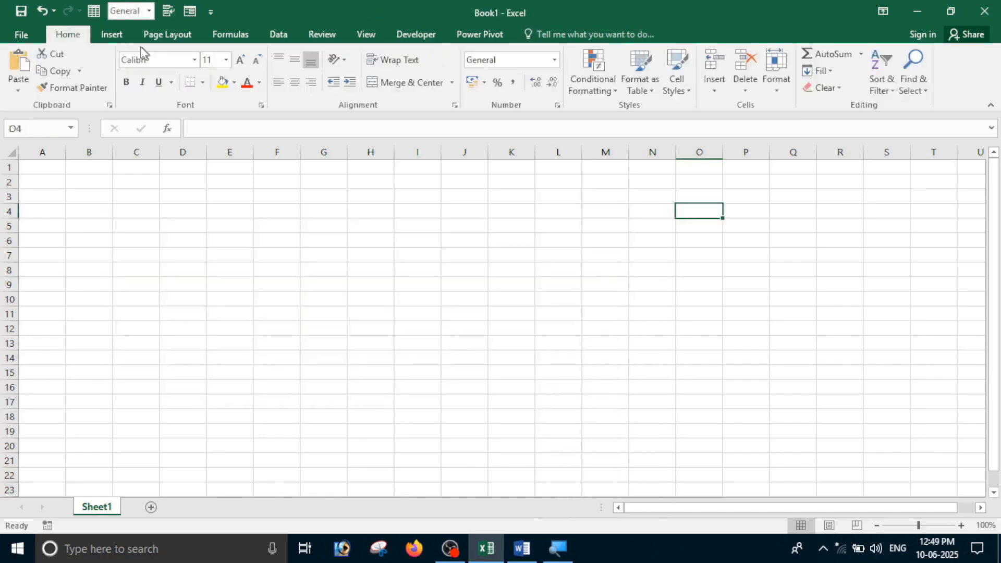
pyautogui.click(112, 34)
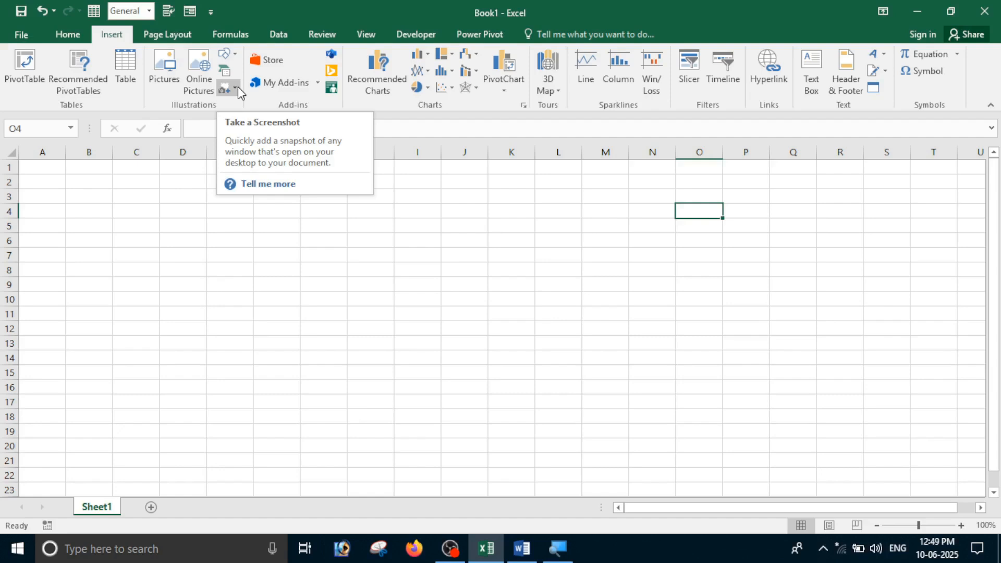
pyautogui.hotkey('alt', 'Tab')
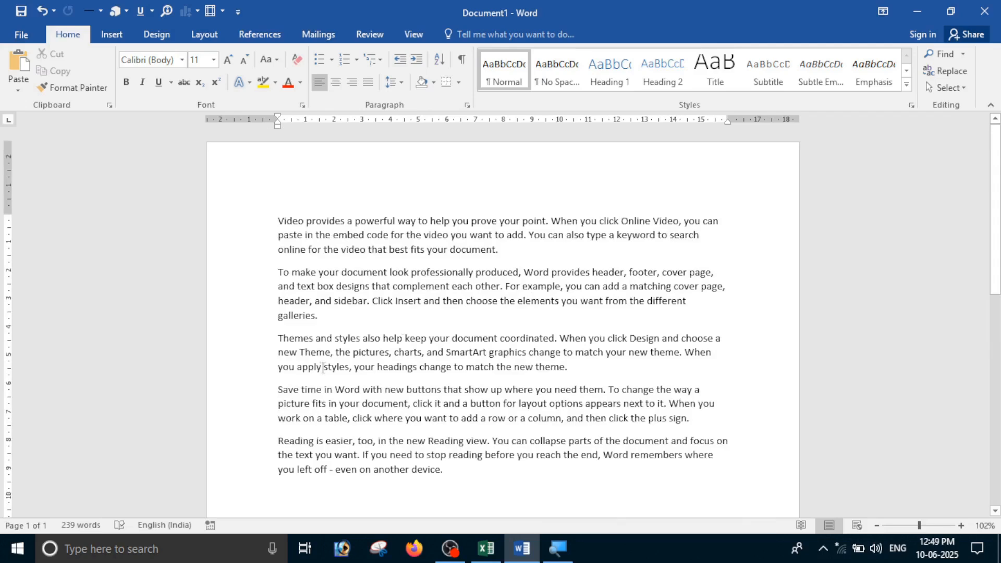
# Switch from Word back to the blank Excel workbook with Alt+Tab
pyautogui.hotkey('alt', 'Tab')
pyautogui.hotkey('alt', 'Tab')
pyautogui.hotkey('alt', 'Tab')
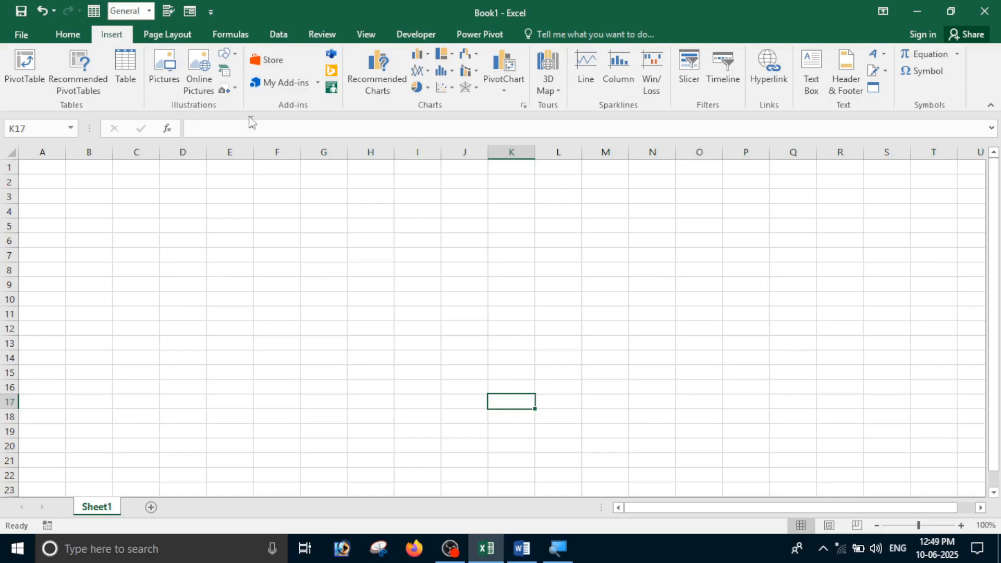
# Capture a screen clipping of the Word document's five paragraphs onto Sheet1 as a picture
pyautogui.click(228, 89)
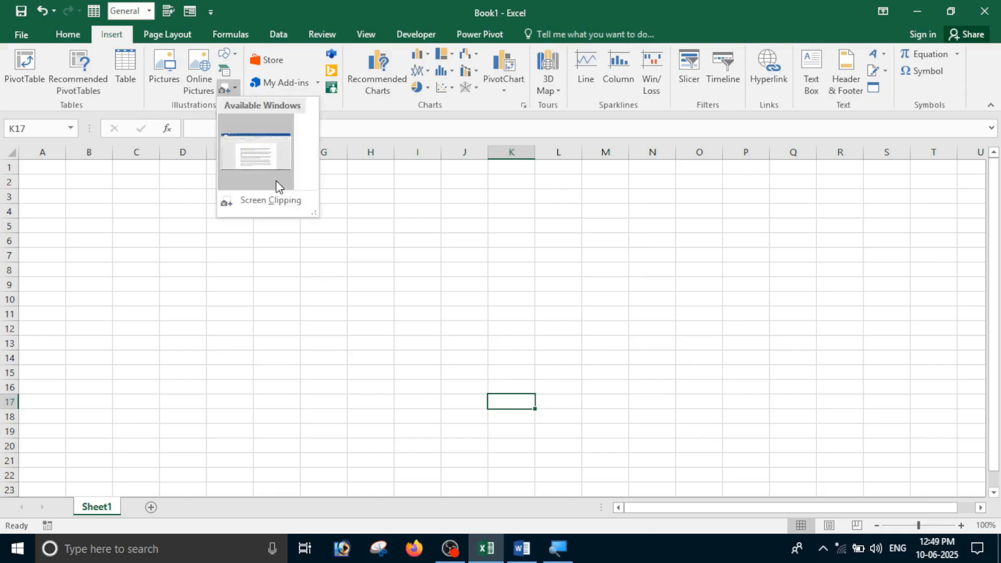
pyautogui.click(283, 202)
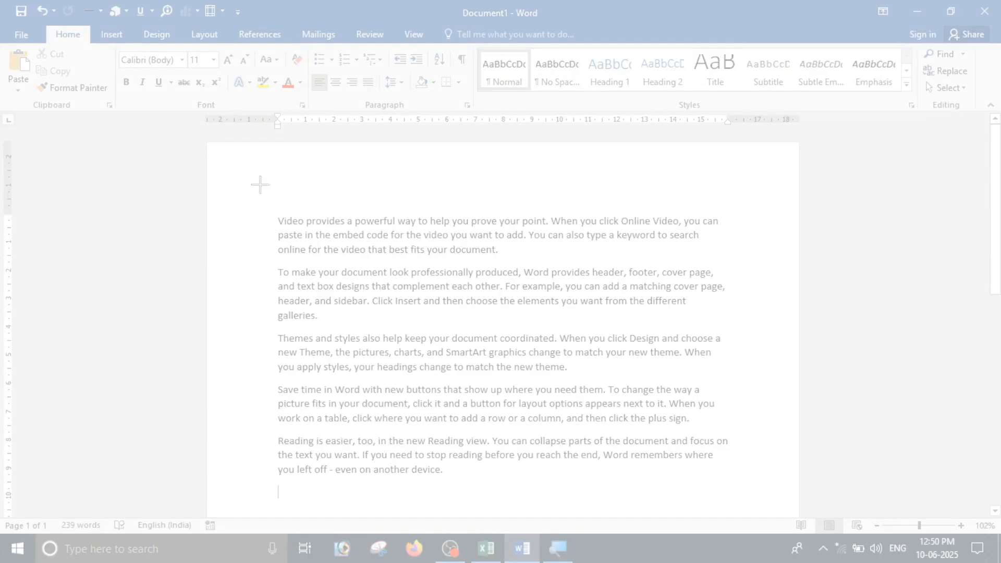
pyautogui.moveTo(250, 197); pyautogui.dragTo(747, 487)
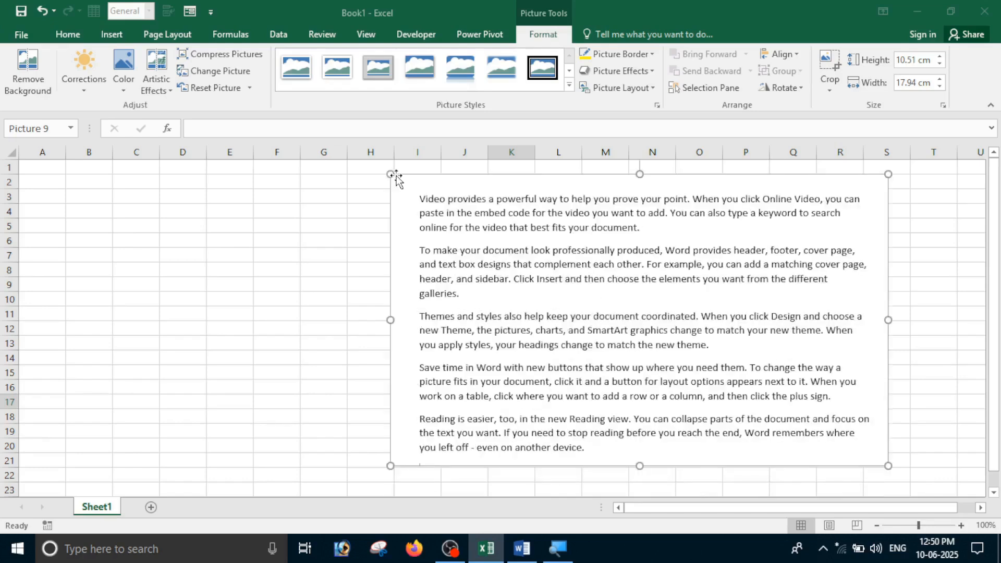
# Shrink the screenshot to about 14.61 × 8.55 cm, move it up, and type placeholder text in C4
pyautogui.moveTo(392, 174); pyautogui.dragTo(483, 228)
pyautogui.moveTo(525, 272); pyautogui.dragTo(555, 219)
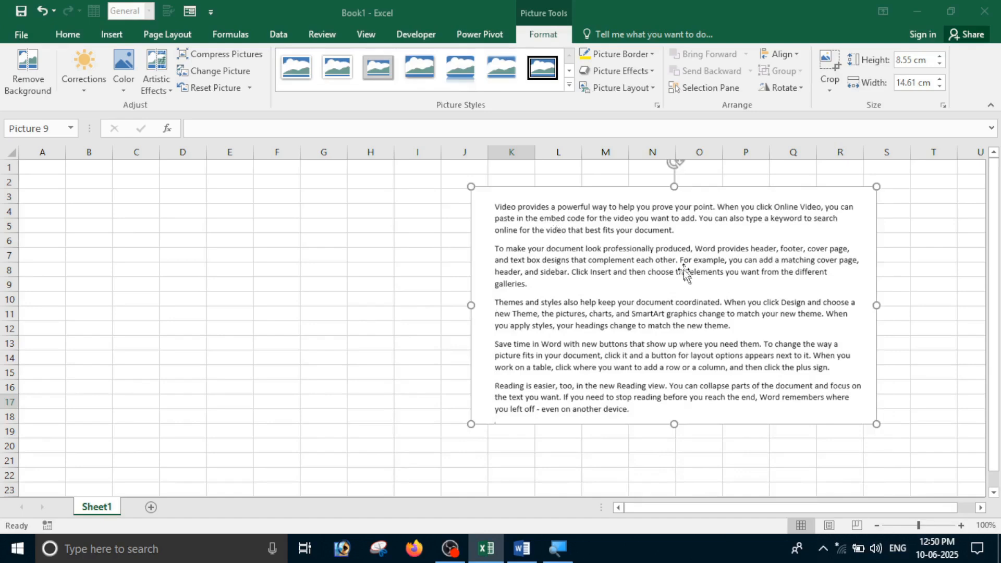
pyautogui.click(118, 211)
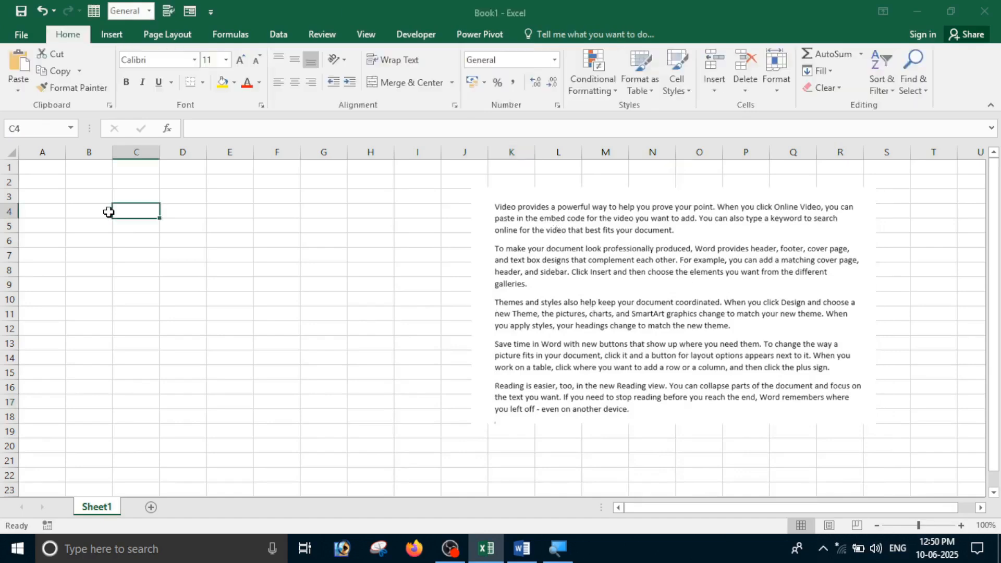
pyautogui.write('rejrlkewr wejrlkqwejrlkqwe rwhjer')
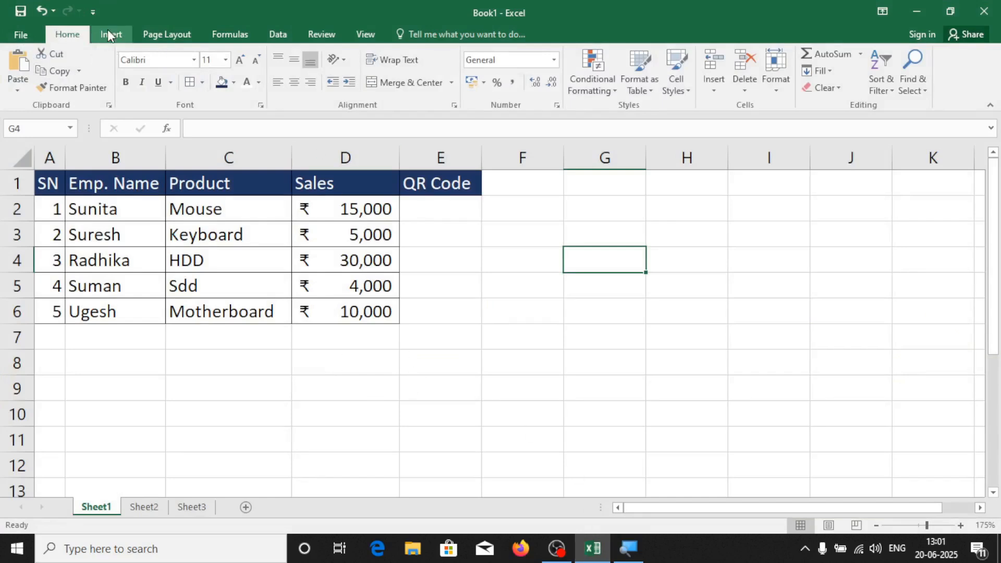
pyautogui.click(110, 33)
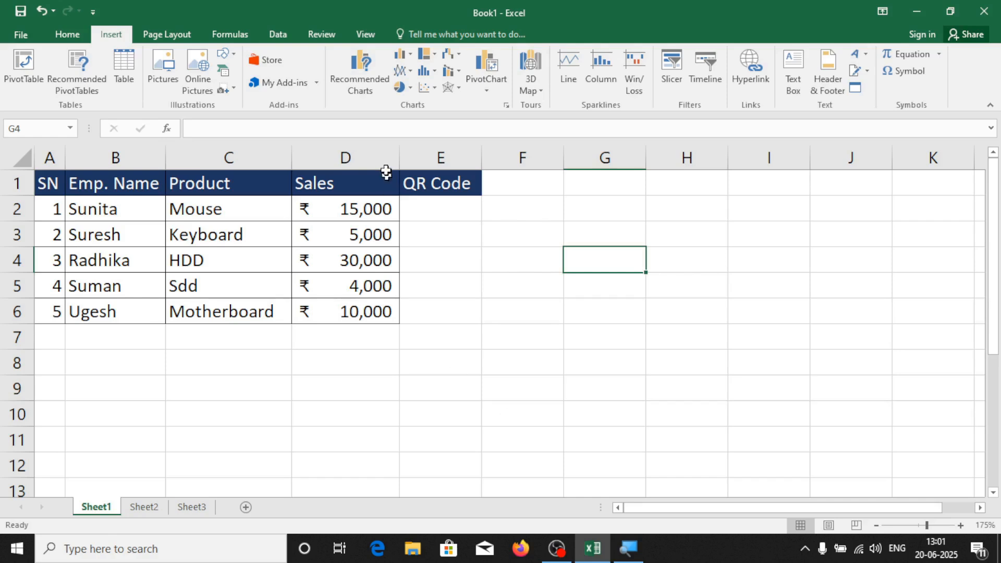
# Open the Office Add-ins store and browse the CRM category
pyautogui.click(286, 62)
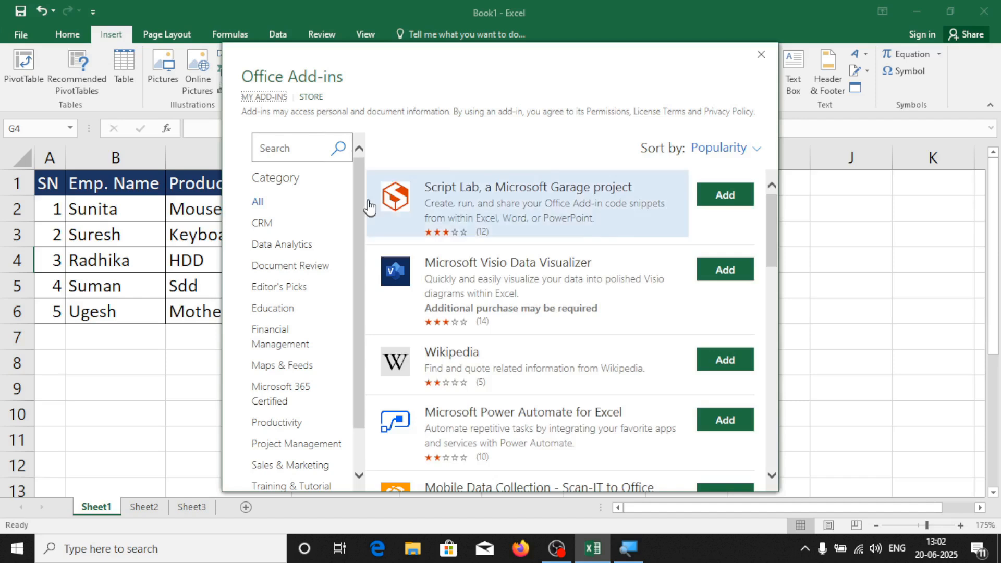
pyautogui.scroll(-1, 291, 256)
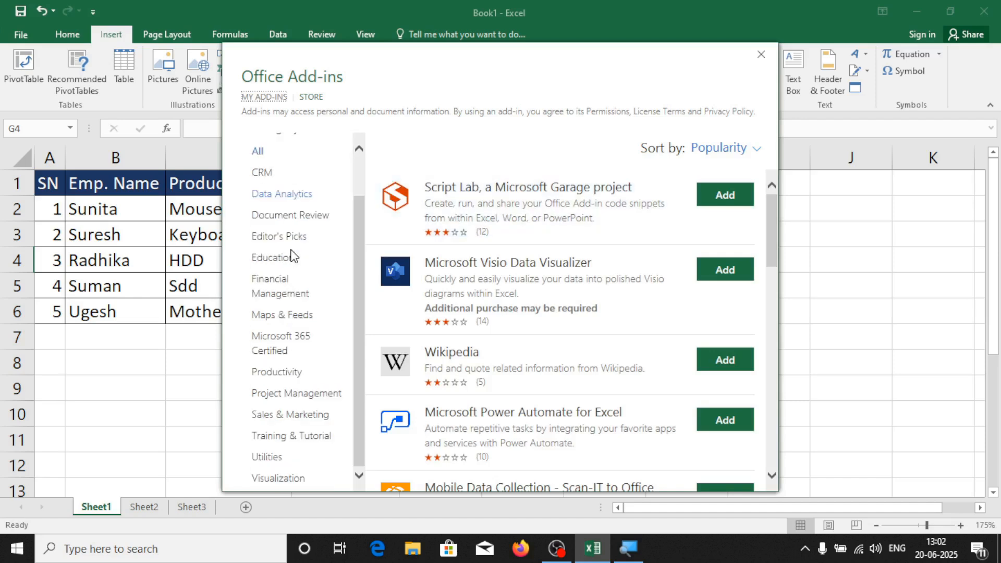
pyautogui.scroll(1, 291, 255)
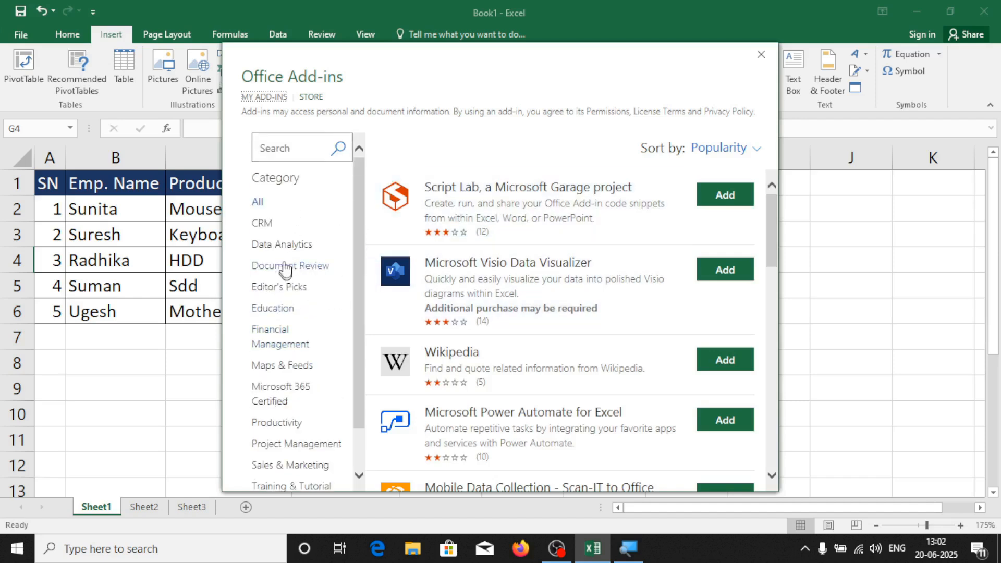
pyautogui.click(262, 223)
pyautogui.scroll(-1, 552, 313)
pyautogui.scroll(-1, 555, 366)
pyautogui.scroll(2, 469, 355)
# Browse the Data Analytics, Document Review and Education categories, then list All add-ins
pyautogui.click(290, 245)
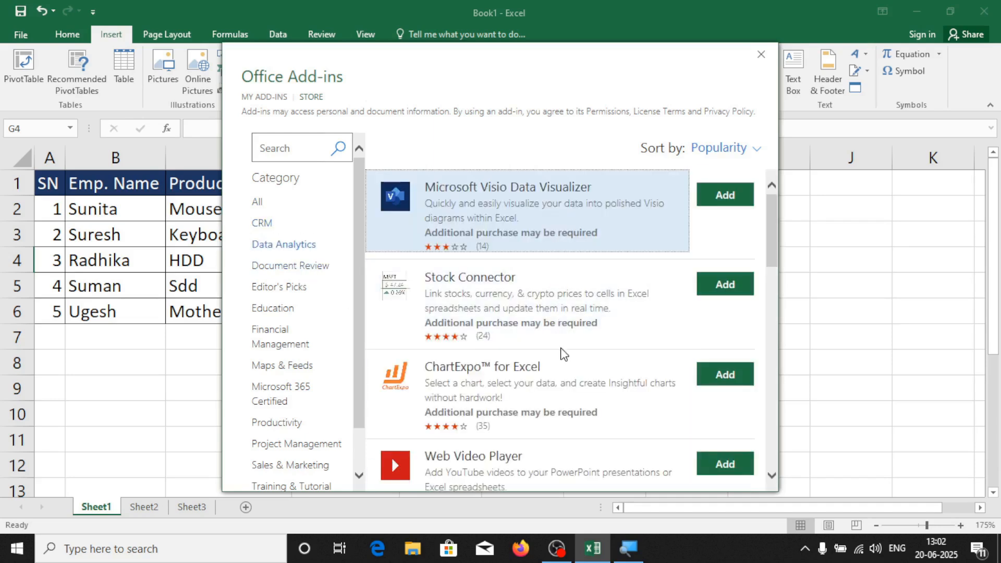
pyautogui.click(293, 266)
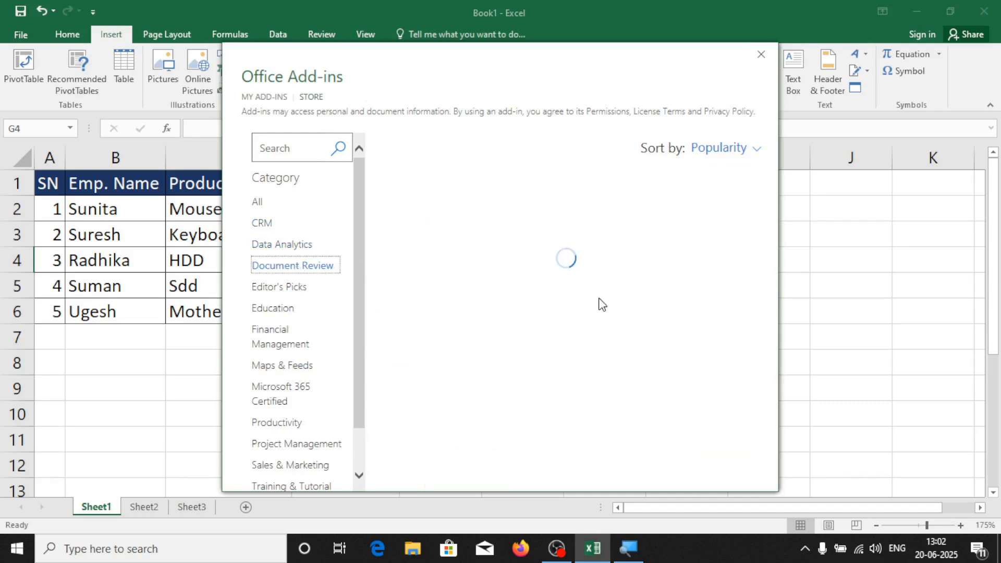
pyautogui.scroll(-1, 634, 323)
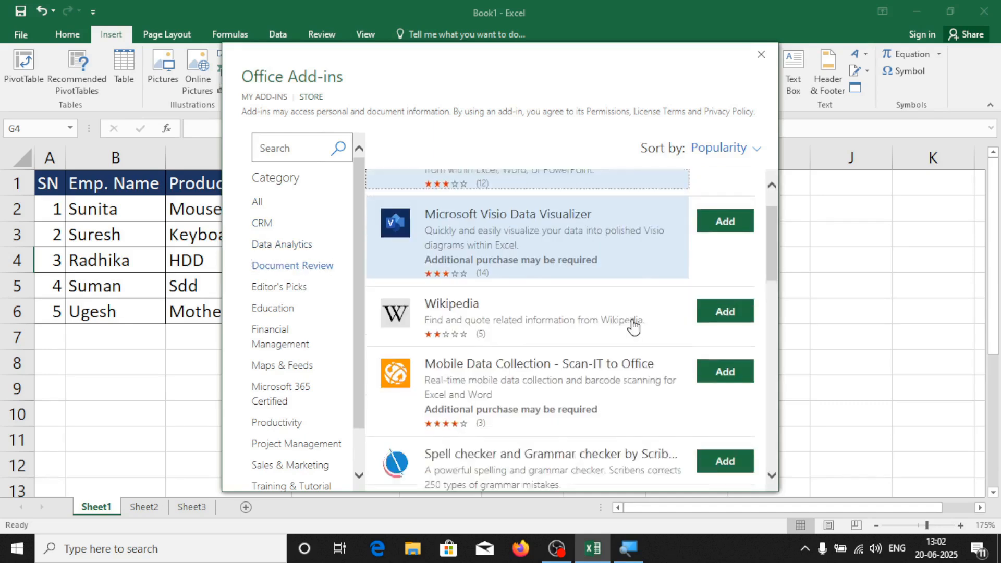
pyautogui.scroll(-3, 634, 323)
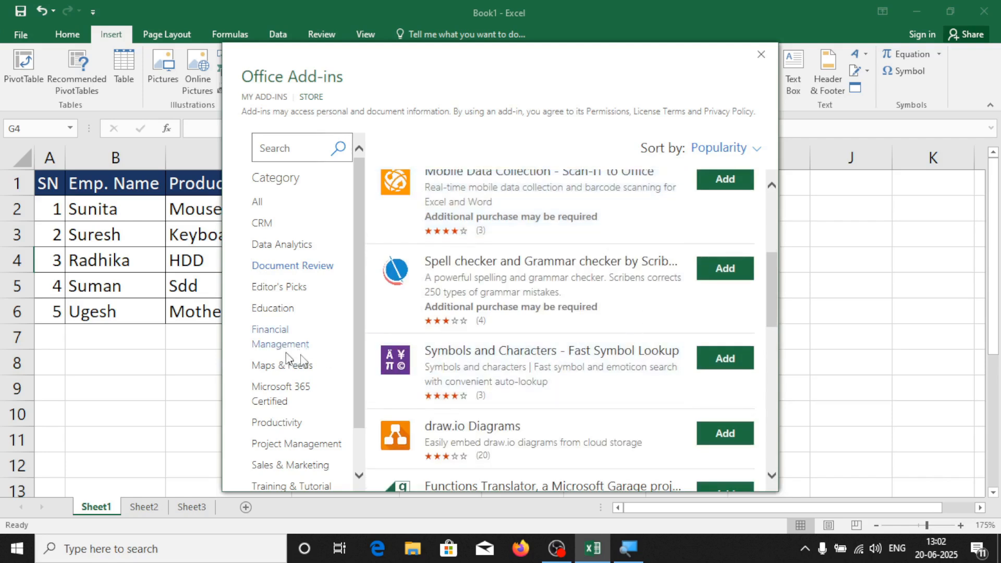
pyautogui.click(276, 310)
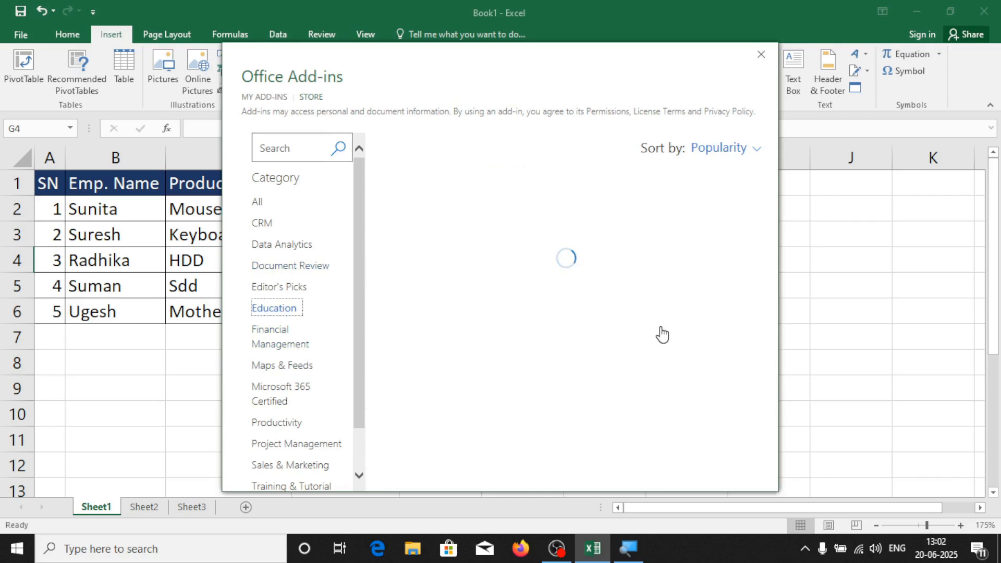
pyautogui.scroll(-6, 615, 329)
pyautogui.scroll(6, 593, 376)
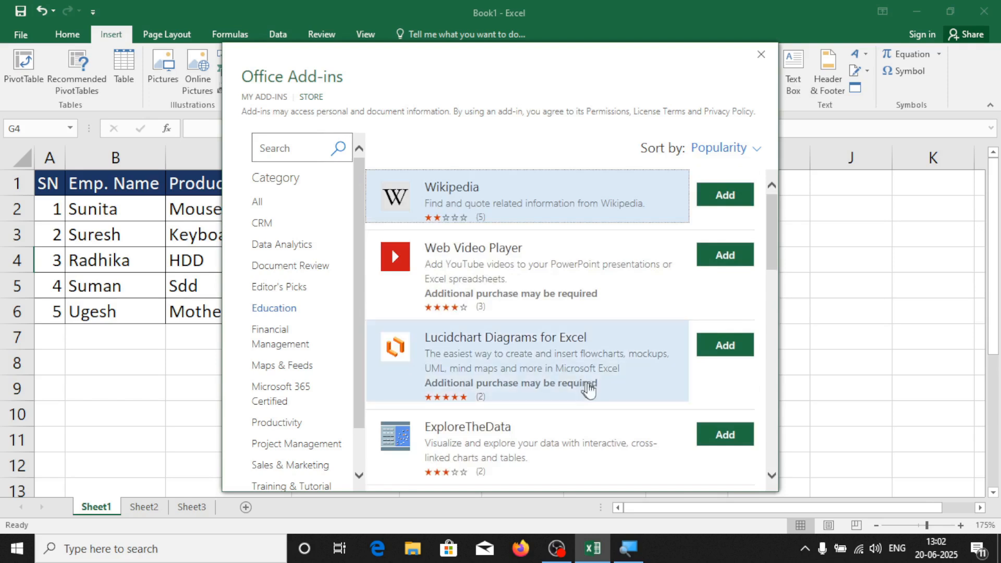
pyautogui.click(280, 148)
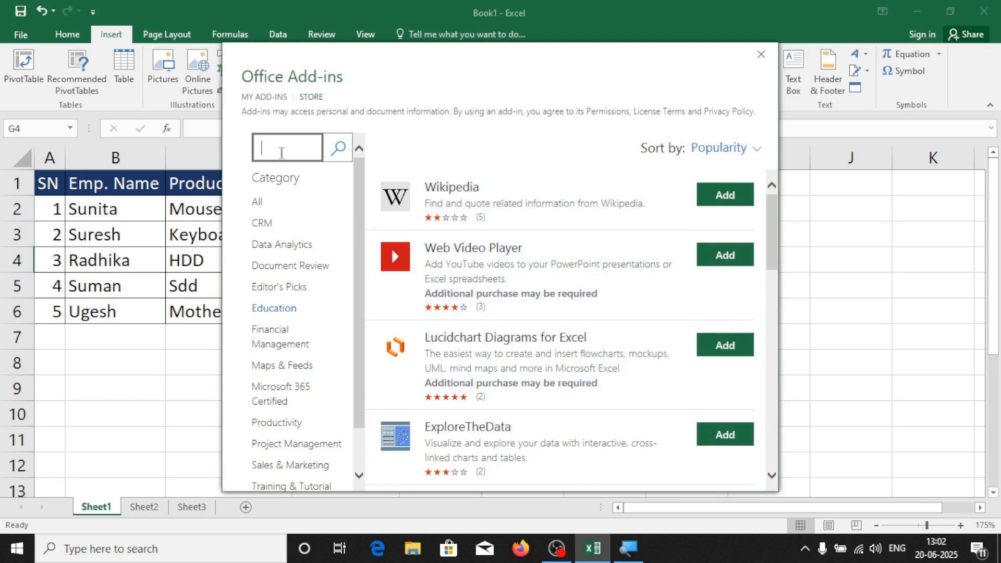
pyautogui.click(260, 204)
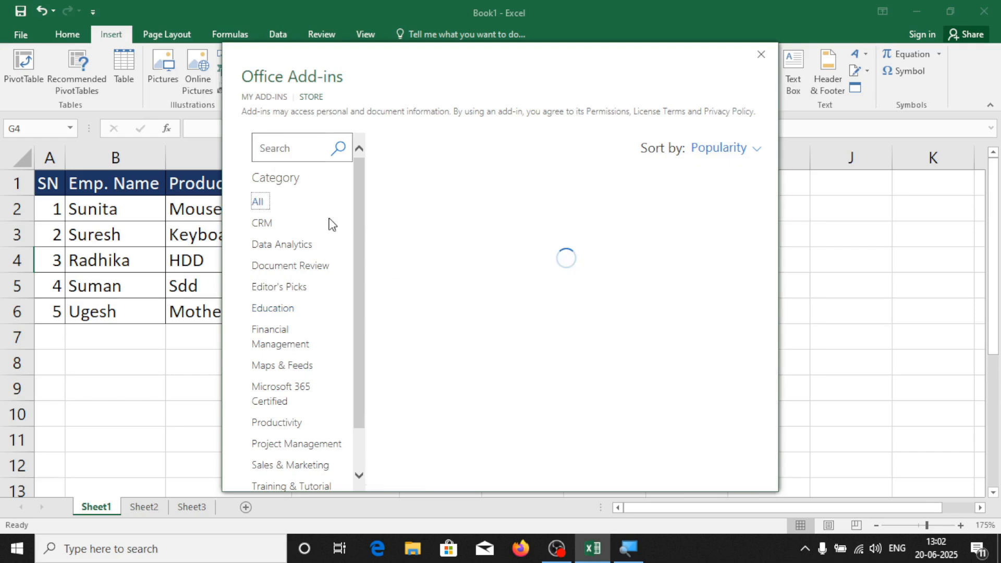
pyautogui.click(271, 150)
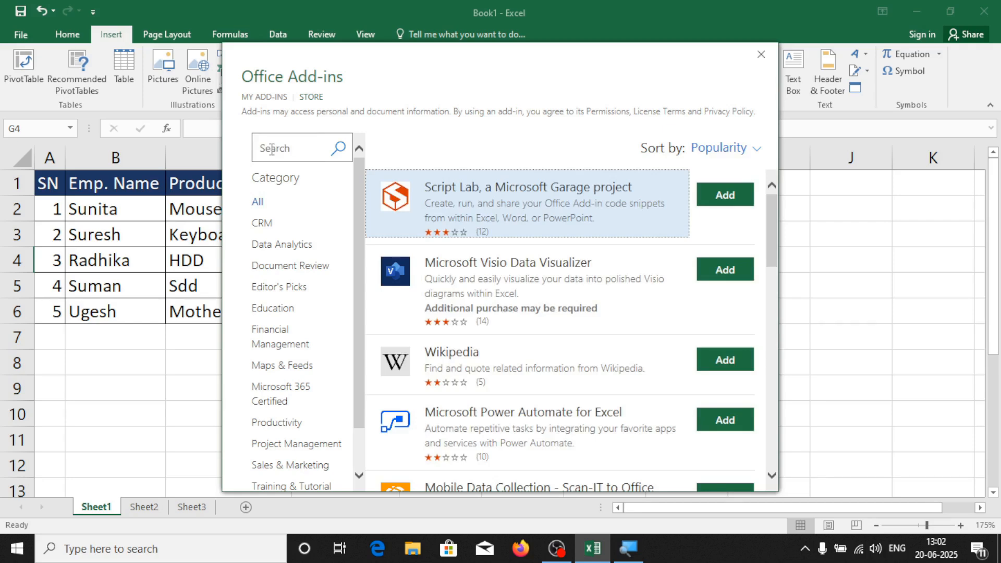
# Search the store for 'qr code' and add QR4Office, accepting its license terms
pyautogui.click(272, 150)
pyautogui.write('qr code')
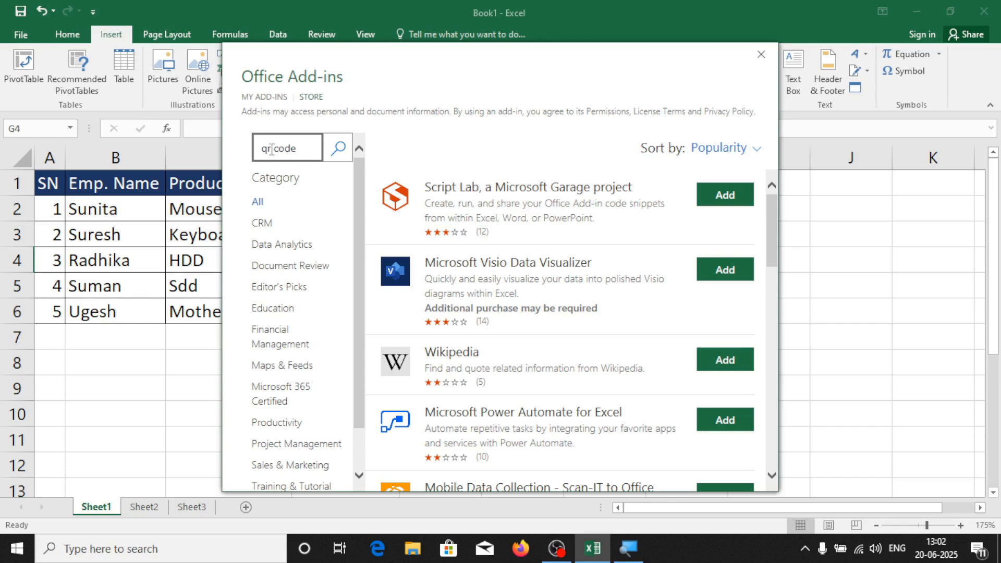
pyautogui.press('Return')
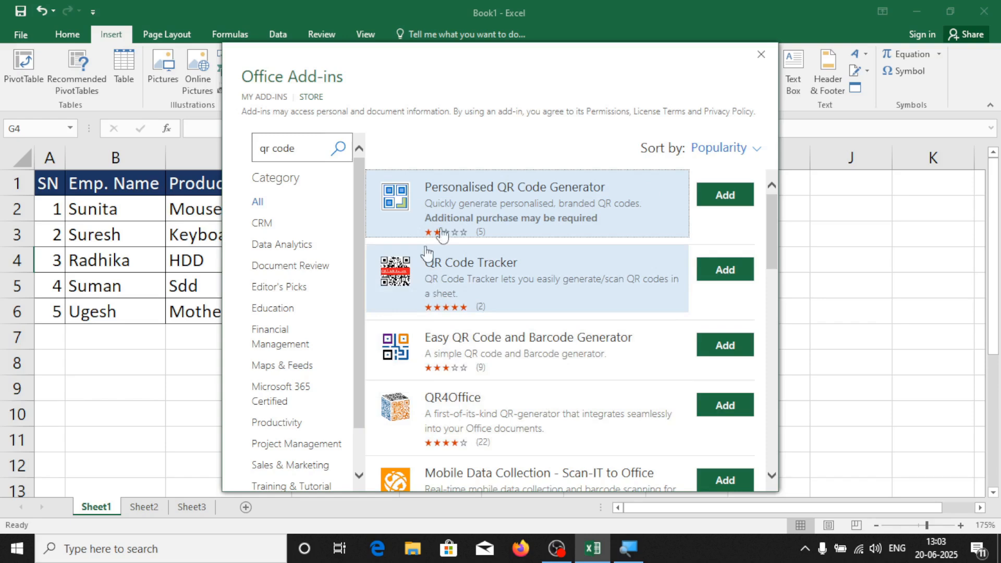
pyautogui.scroll(-1, 451, 334)
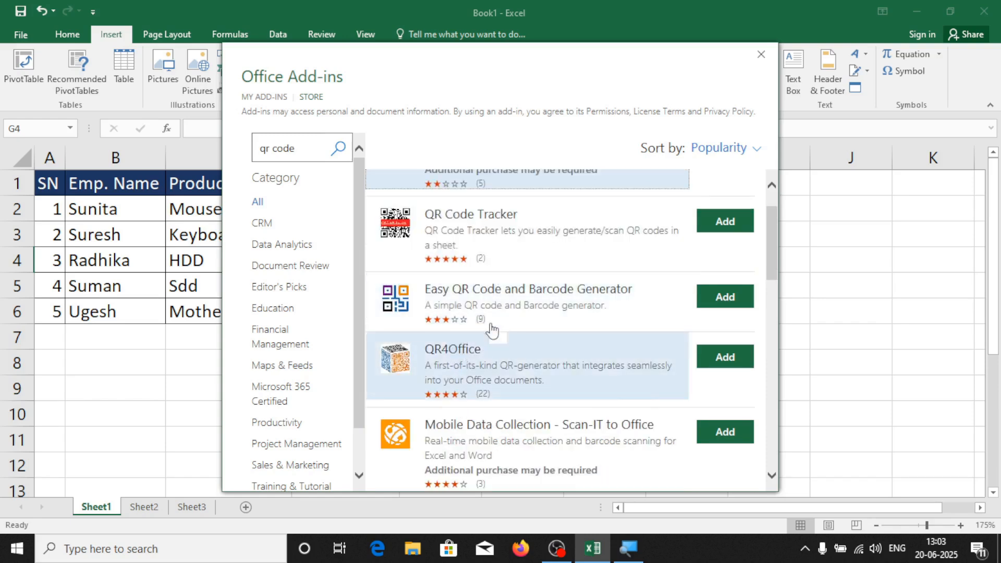
pyautogui.scroll(1, 501, 344)
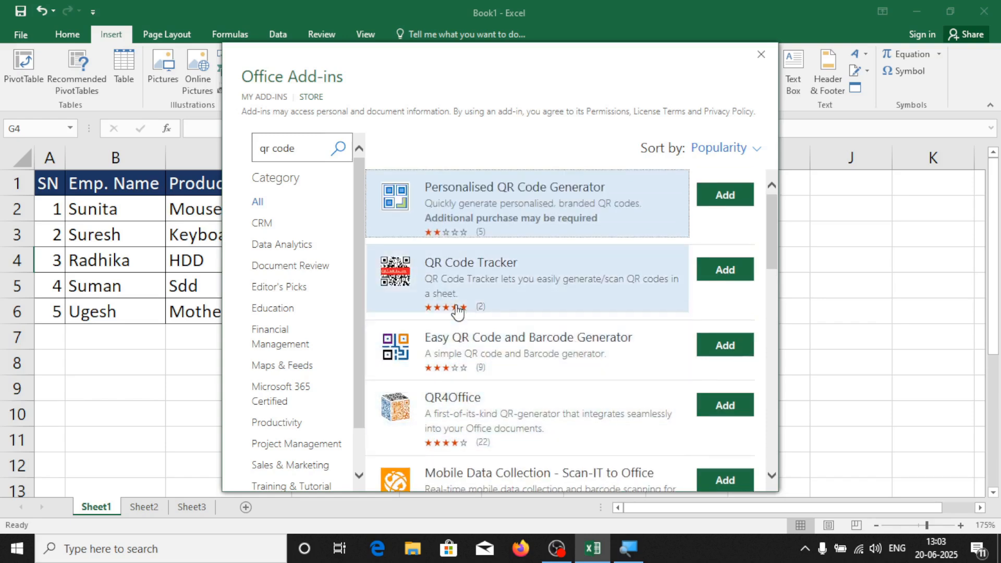
pyautogui.scroll(-1, 522, 339)
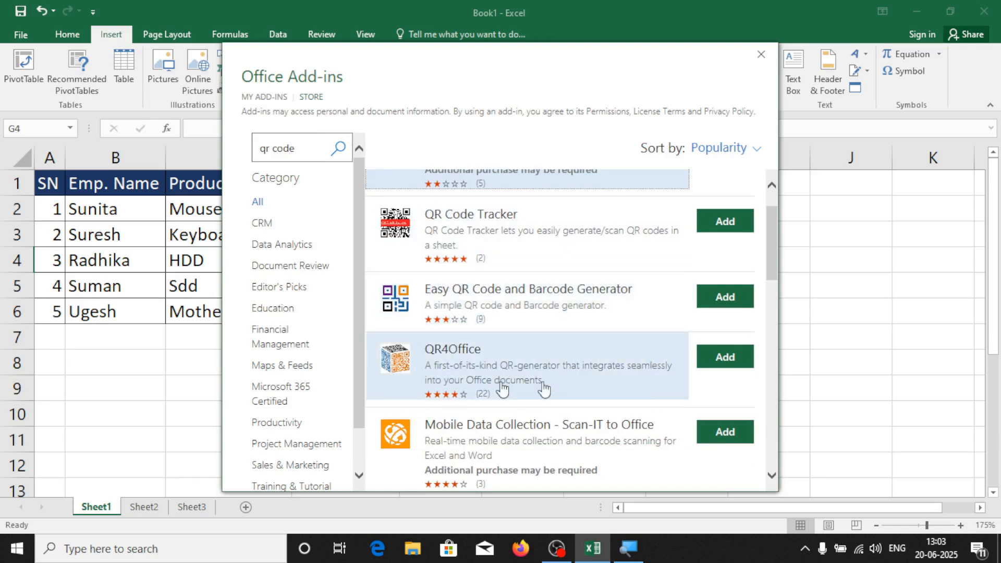
pyautogui.click(731, 365)
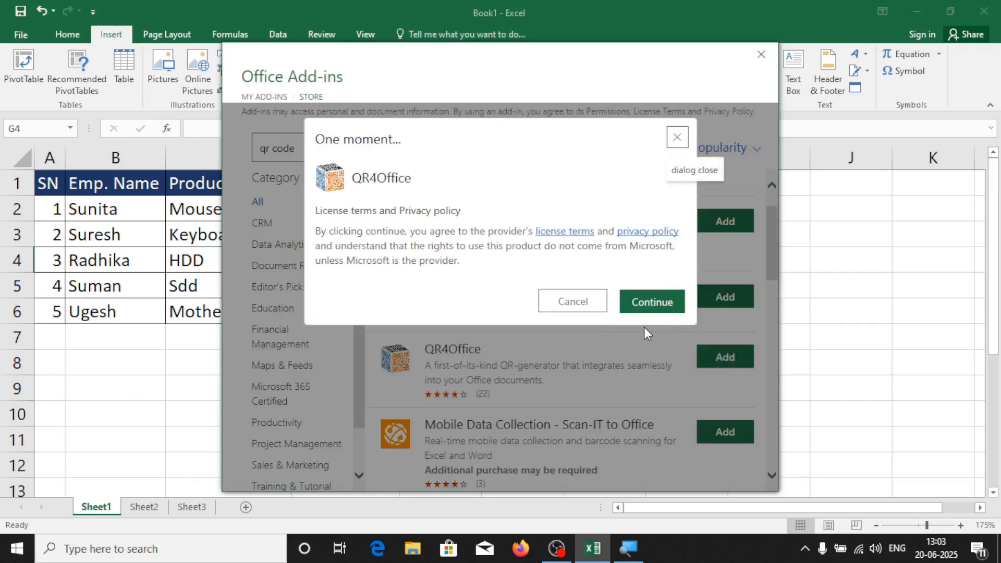
pyautogui.click(652, 305)
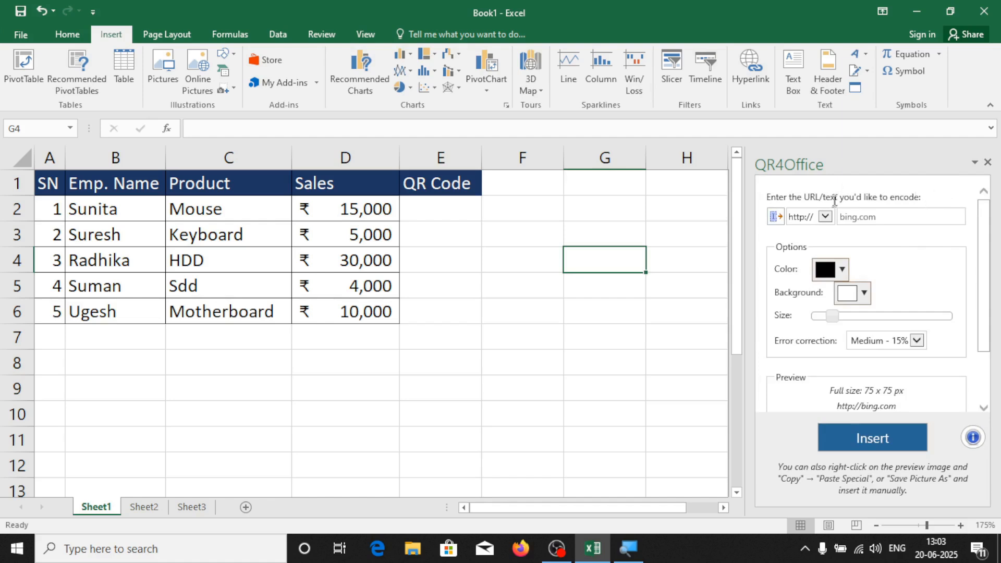
# Close QR4Office, add Wikipedia from the Education category, then close its pane
pyautogui.click(988, 162)
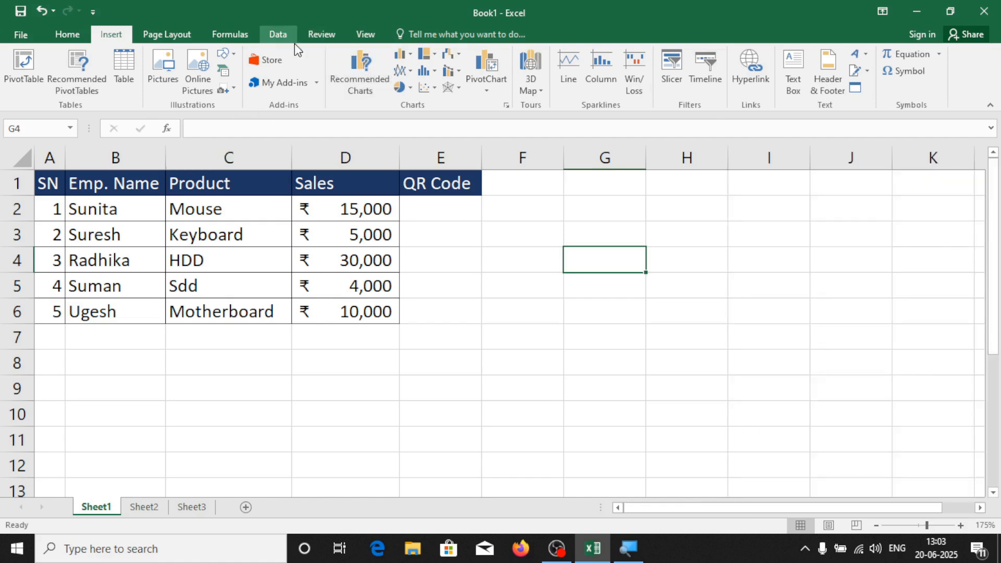
pyautogui.click(278, 61)
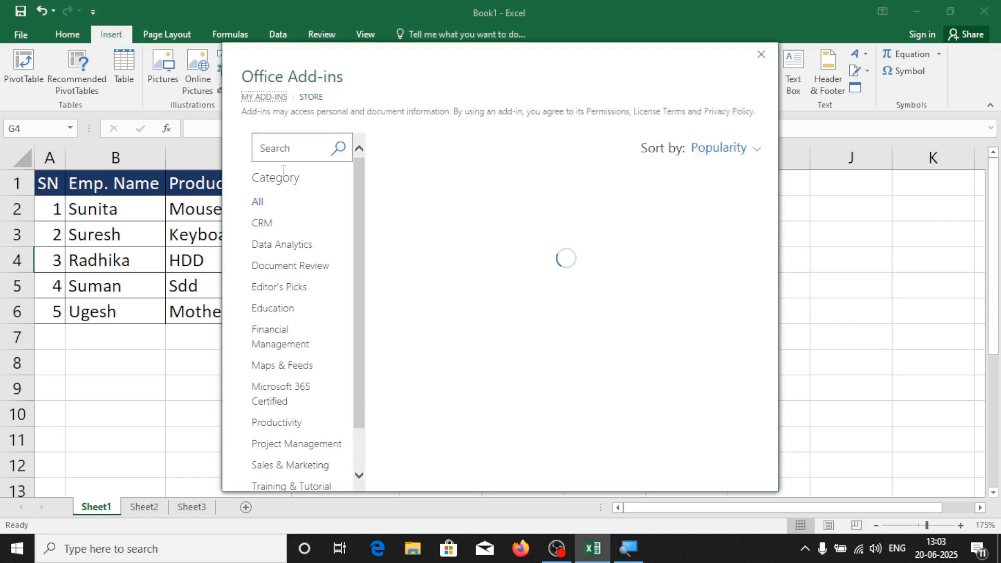
pyautogui.click(267, 309)
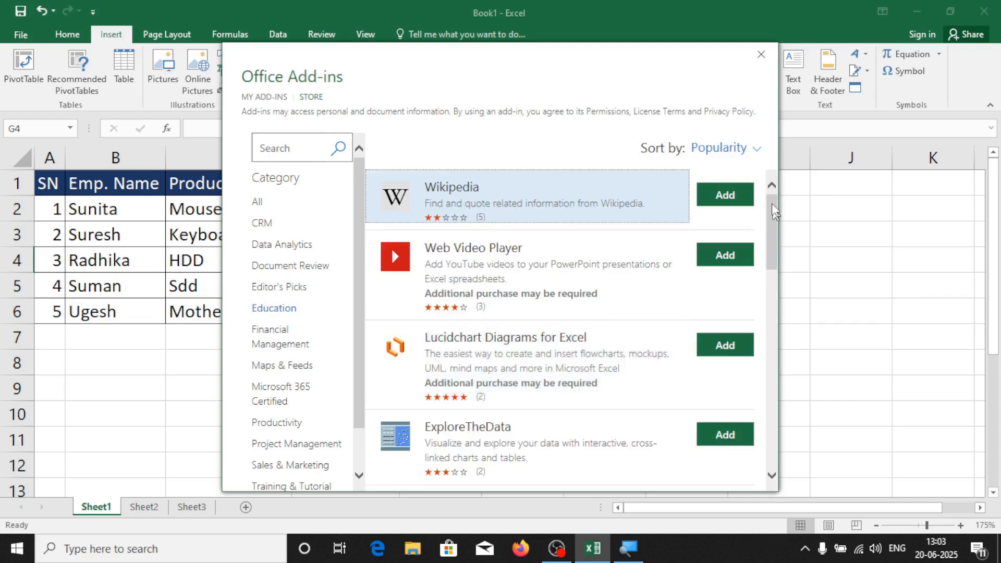
pyautogui.click(737, 195)
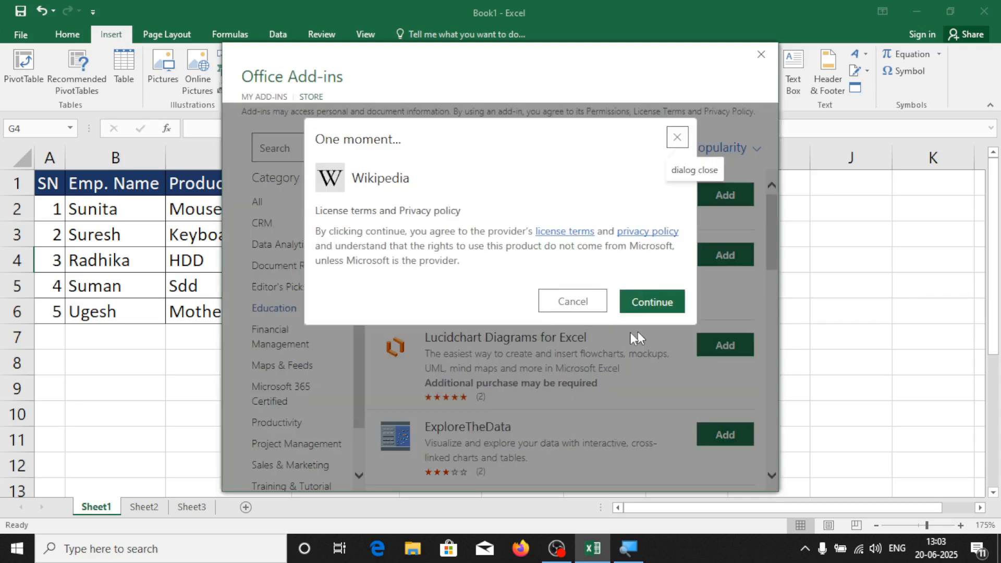
pyautogui.click(660, 308)
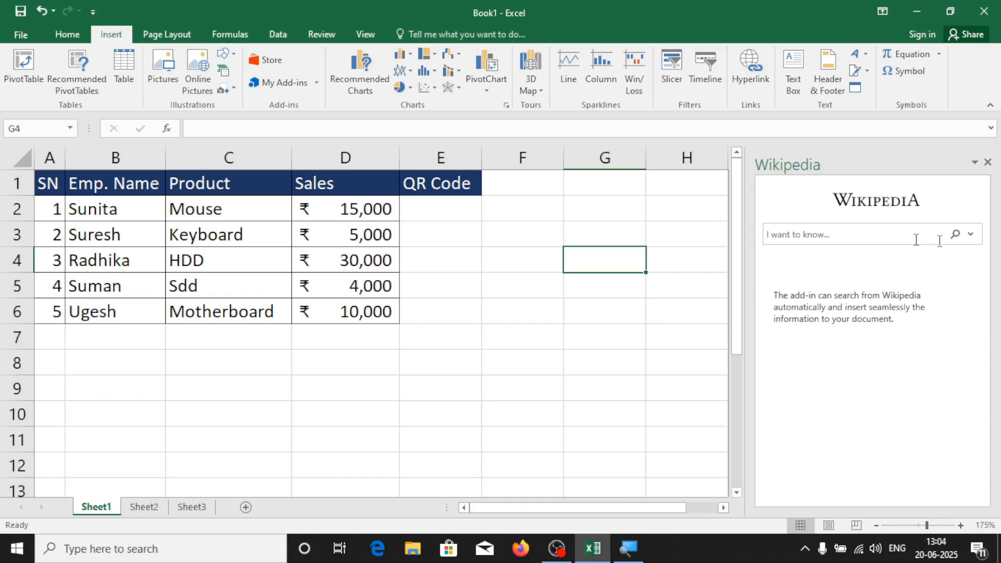
pyautogui.click(987, 164)
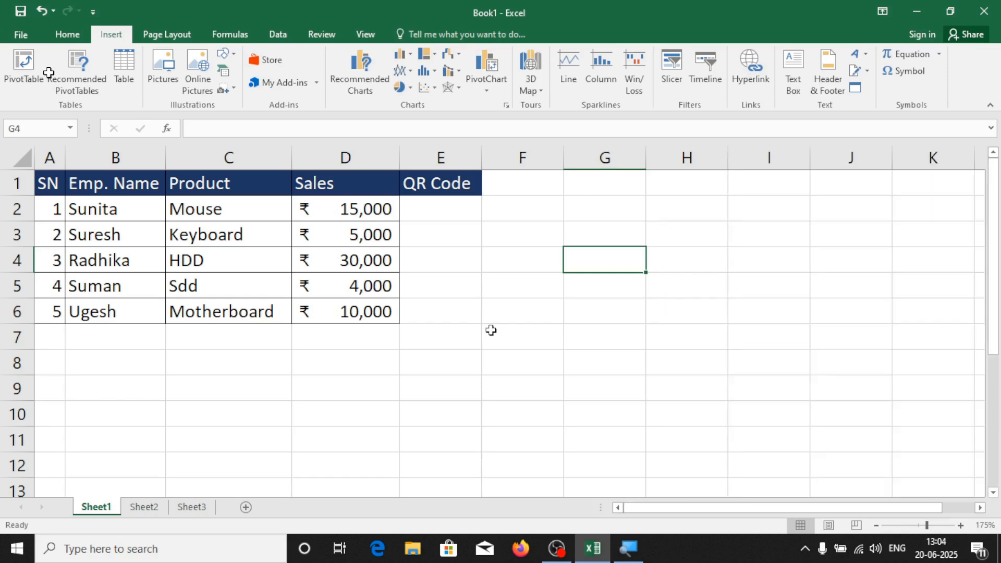
pyautogui.click(320, 82)
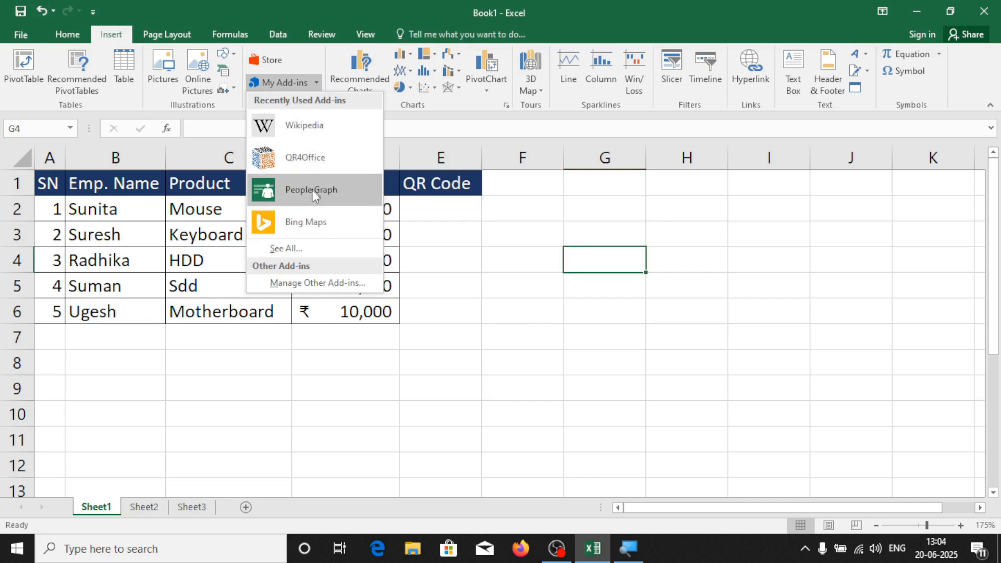
pyautogui.click(282, 248)
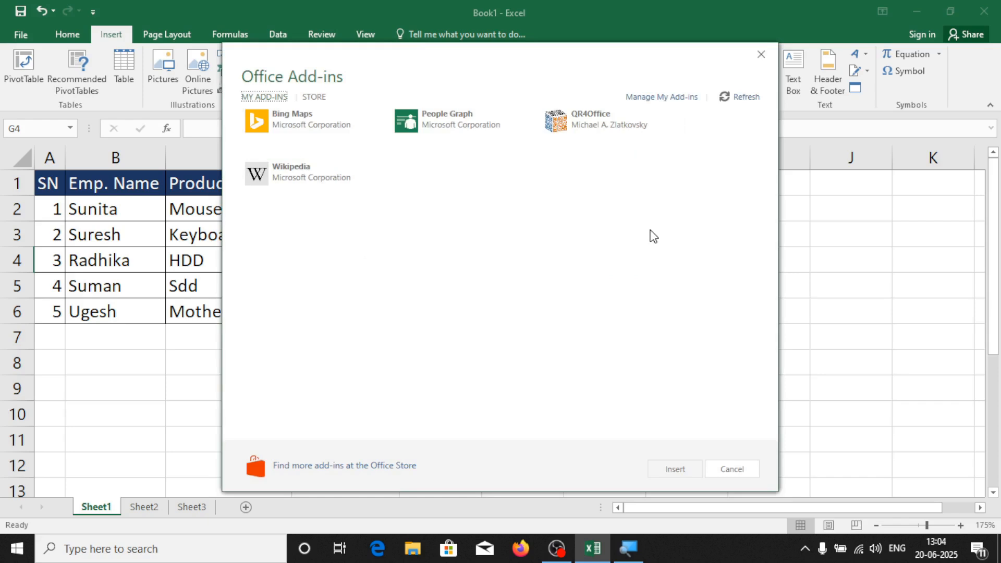
pyautogui.click(592, 135)
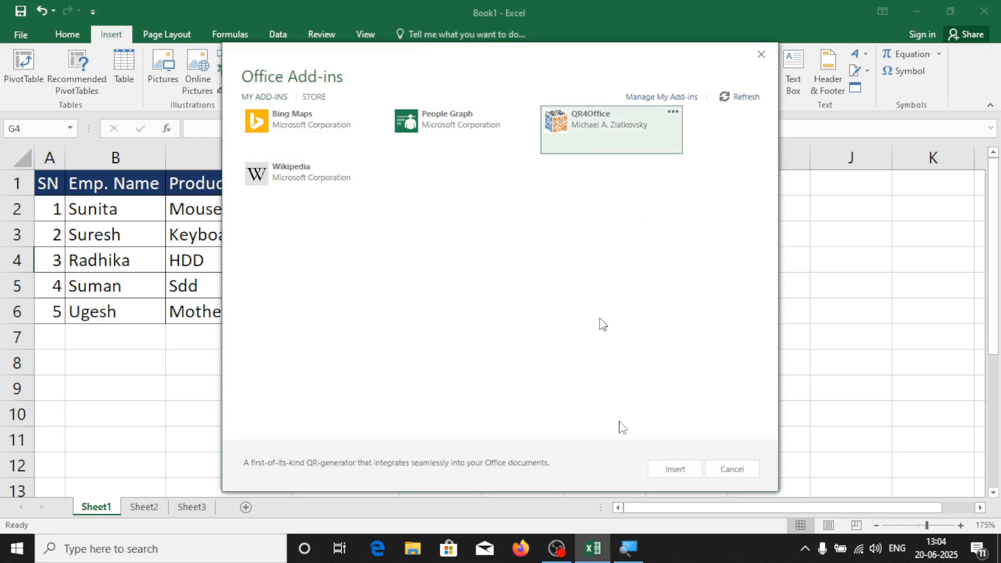
pyautogui.click(675, 470)
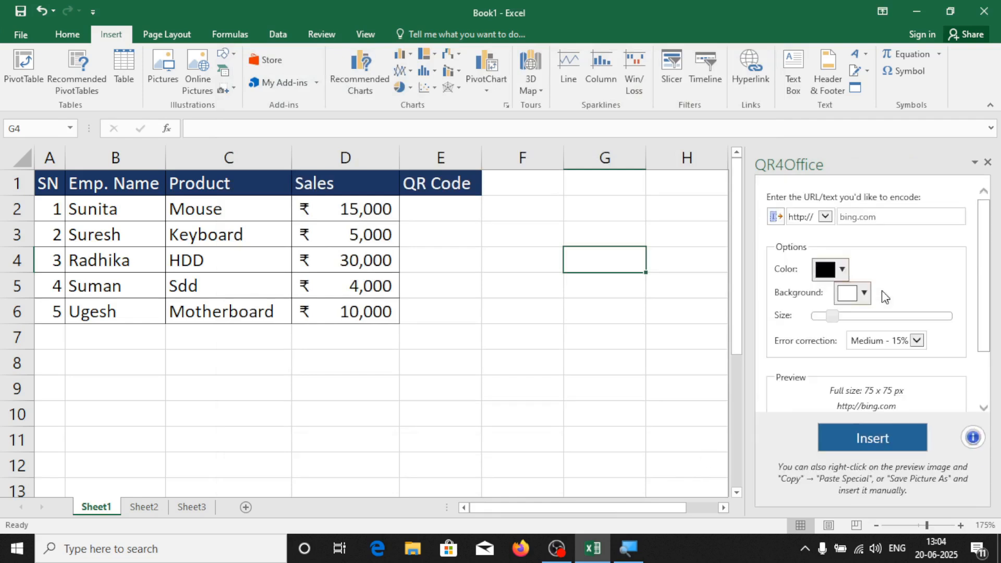
pyautogui.click(426, 216)
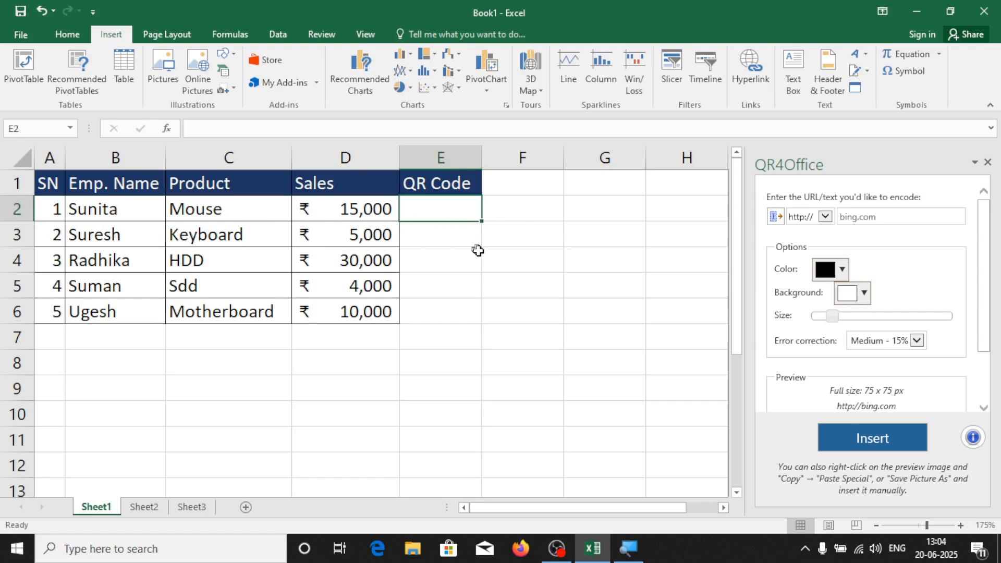
# Set the row height of table rows 2–6 to 30
pyautogui.moveTo(49, 209); pyautogui.dragTo(396, 315)
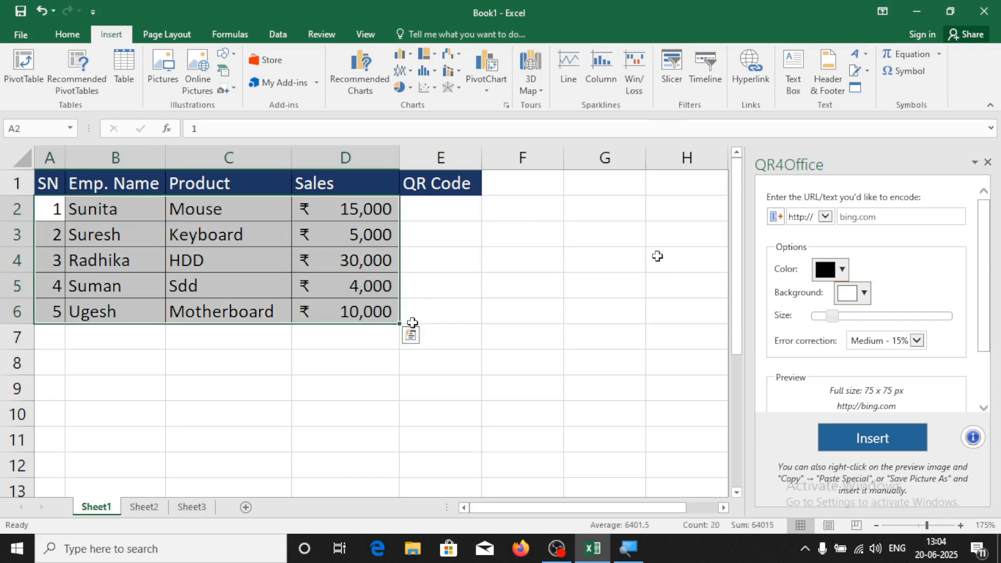
pyautogui.click(83, 40)
pyautogui.click(785, 91)
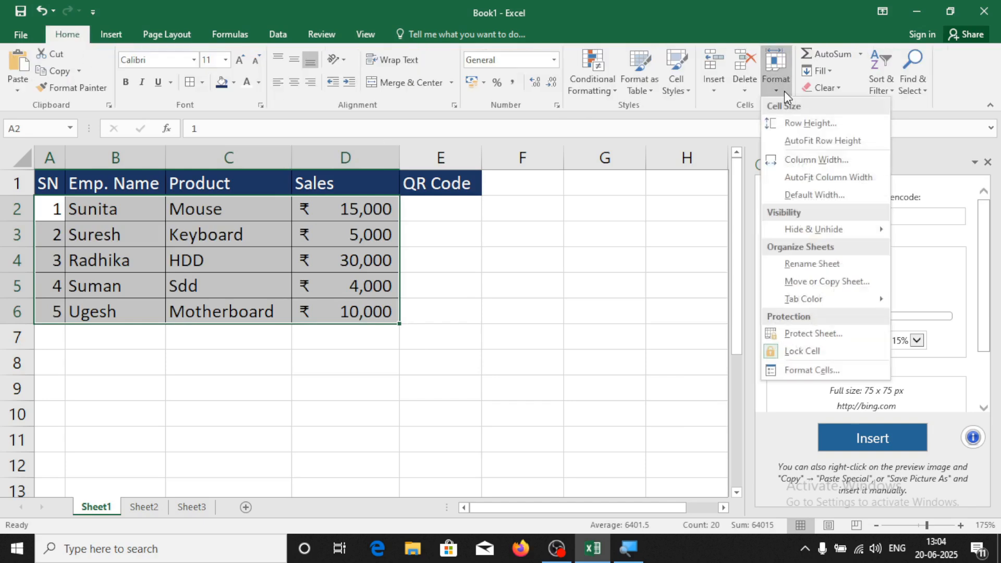
pyautogui.click(803, 123)
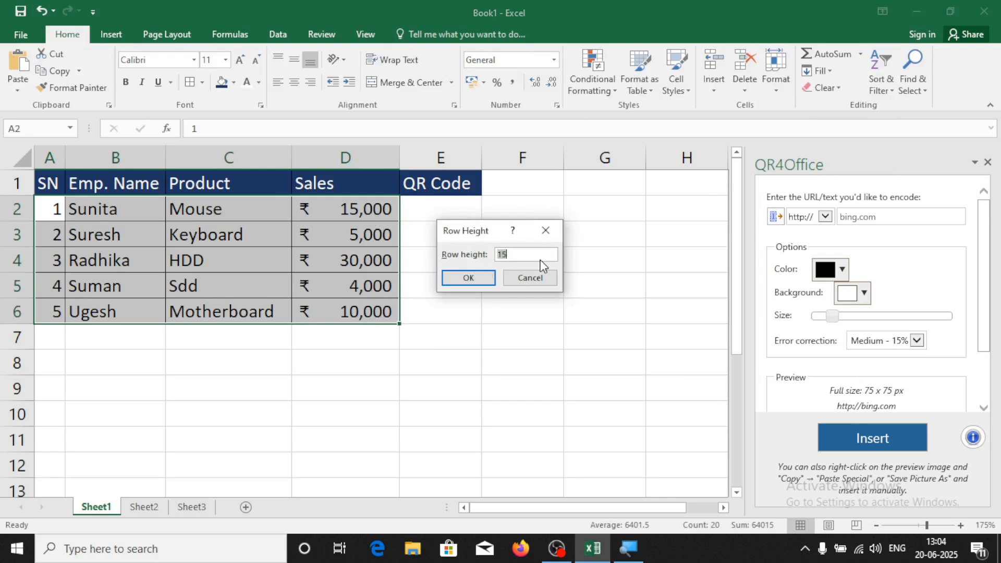
pyautogui.write('30')
pyautogui.click(468, 280)
pyautogui.click(469, 268)
pyautogui.click(442, 236)
pyautogui.click(442, 277)
# Centre the A2:D6 entries horizontally and vertically
pyautogui.moveTo(51, 230); pyautogui.dragTo(381, 436)
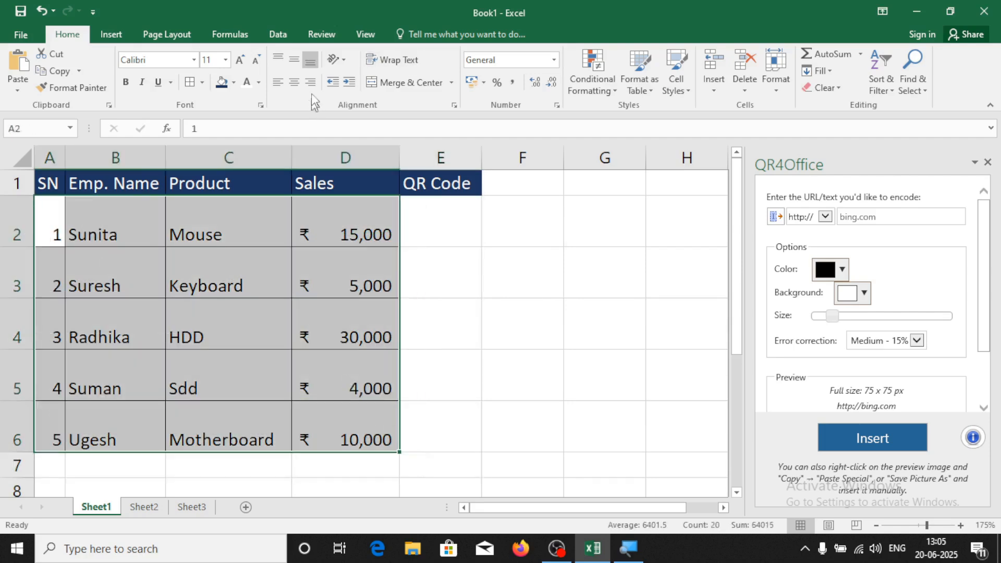
pyautogui.click(294, 82)
pyautogui.click(297, 57)
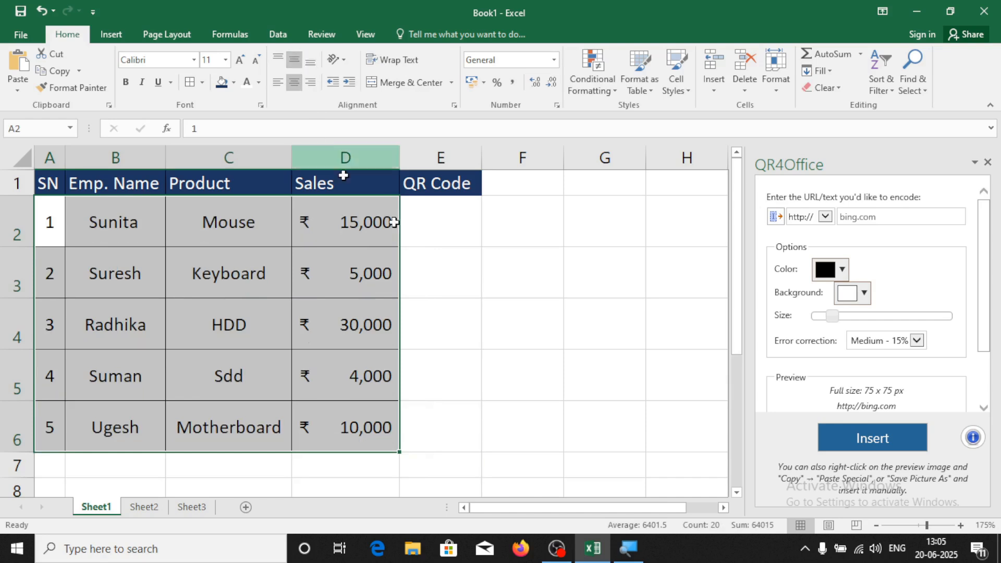
pyautogui.click(448, 224)
pyautogui.moveTo(85, 225); pyautogui.dragTo(346, 224)
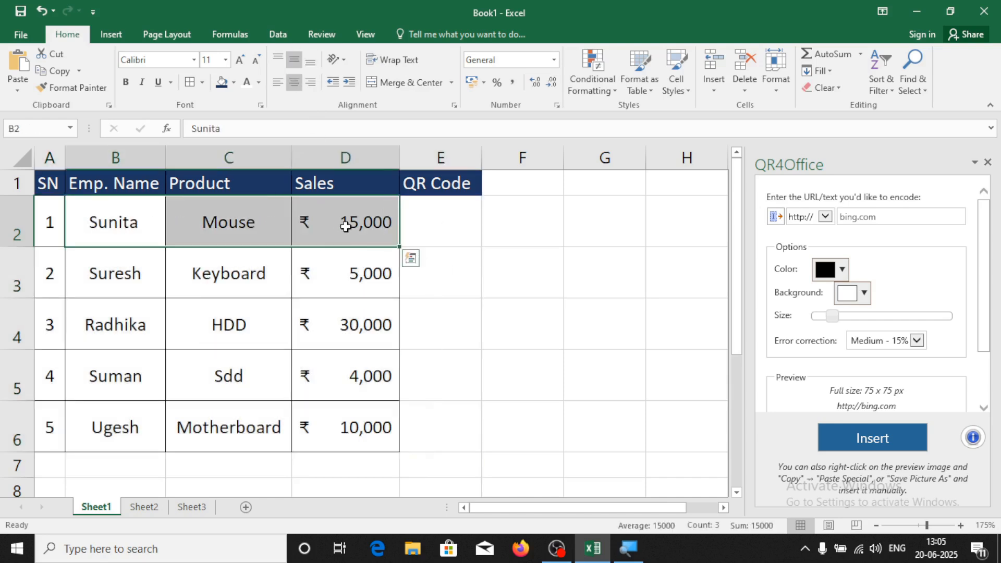
pyautogui.click(435, 229)
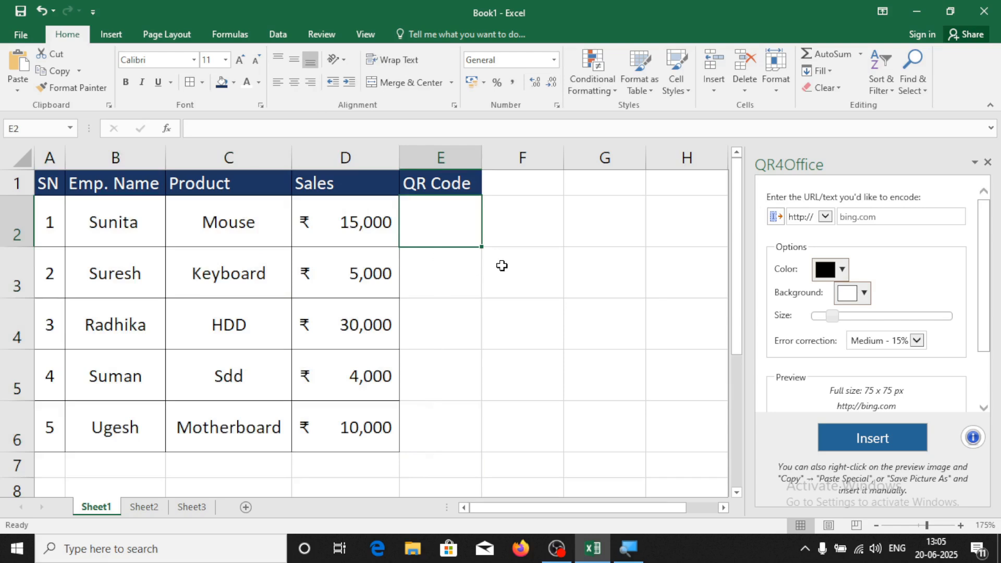
# Encode the first employee's name, Mouse and 15000 as custom text and insert the QR code
pyautogui.click(826, 218)
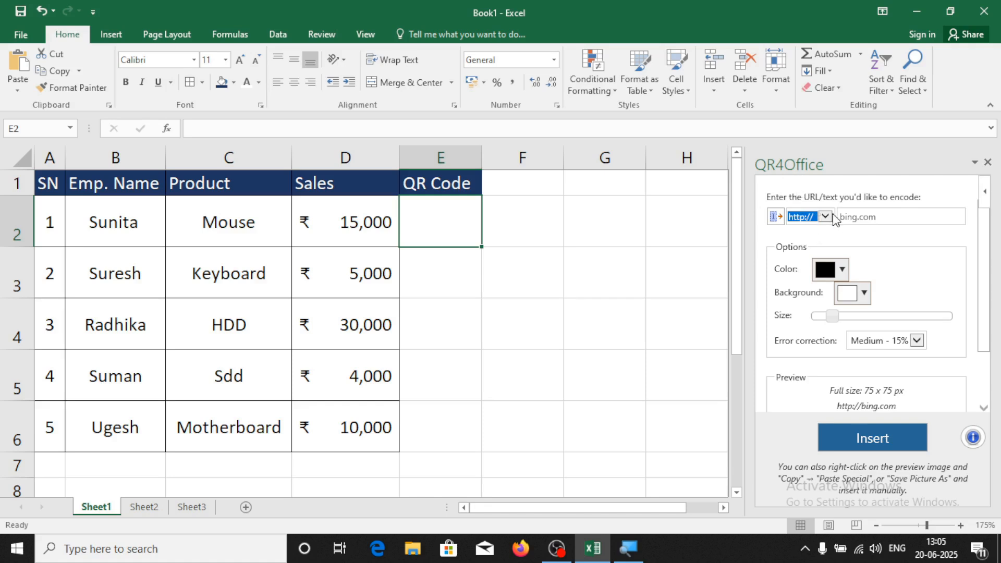
pyautogui.click(829, 220)
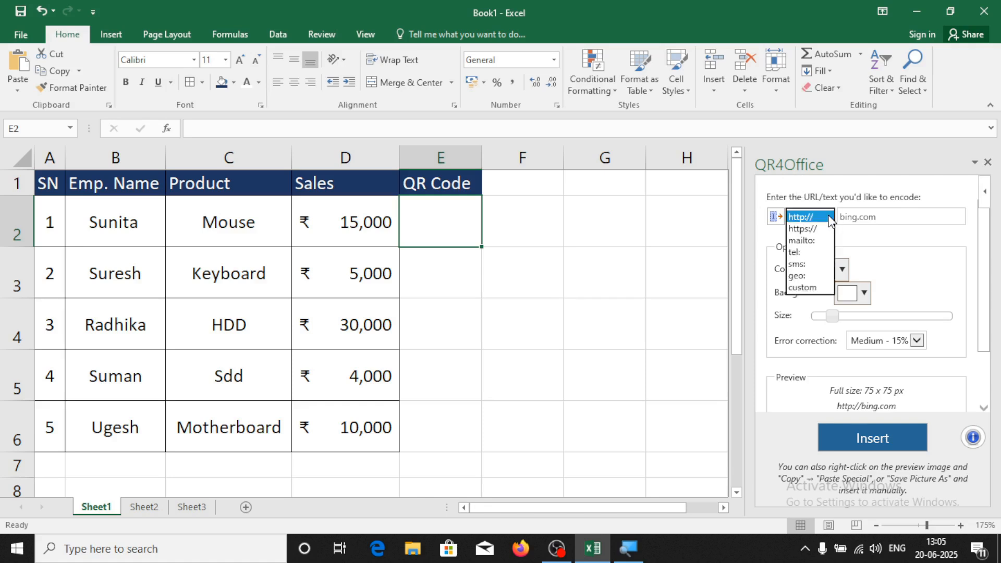
pyautogui.click(808, 290)
pyautogui.click(879, 216)
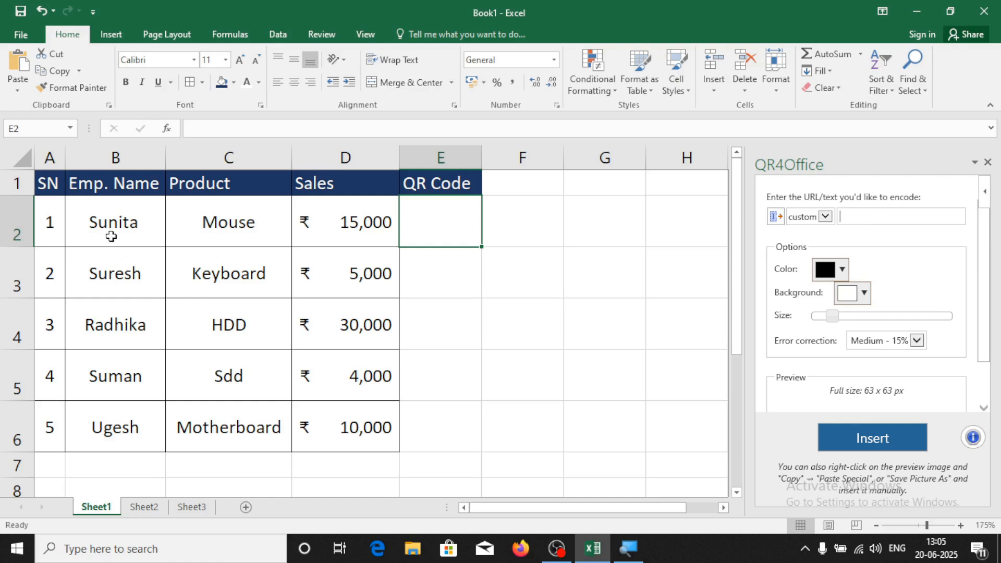
pyautogui.write('sunita ouse')
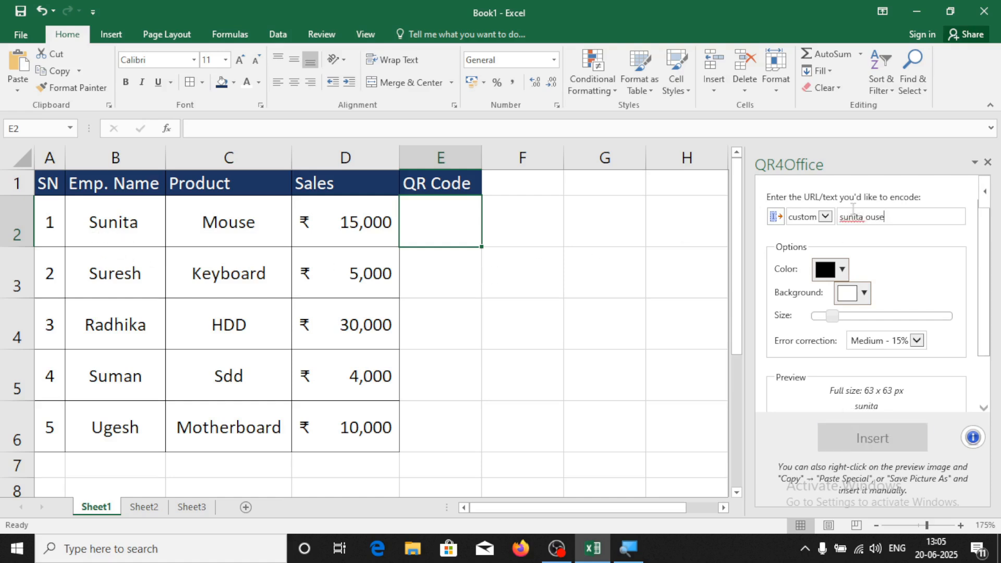
pyautogui.press('BackSpace')
pyautogui.write('000')
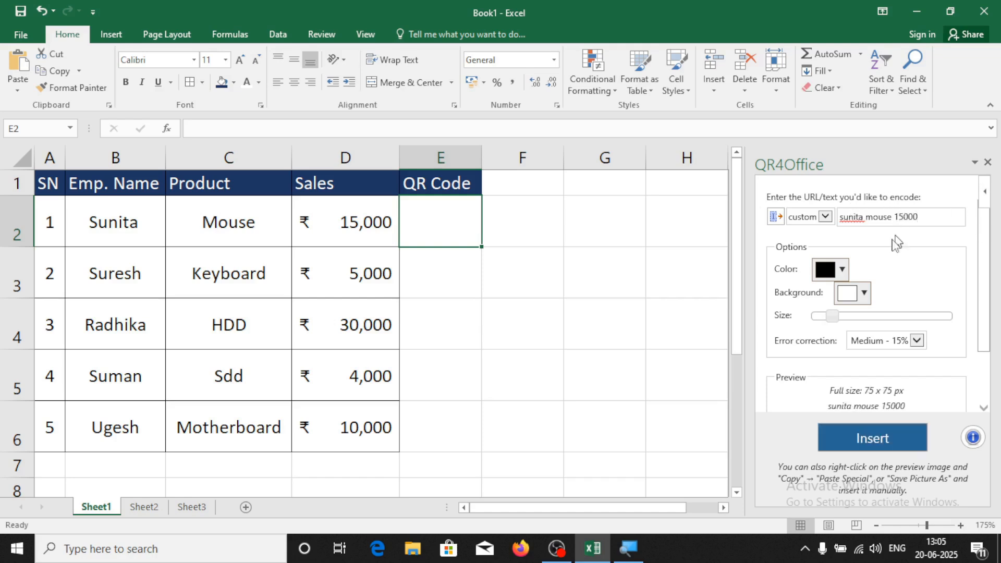
pyautogui.moveTo(986, 264)
pyautogui.mouseDown()
pyautogui.moveTo(986, 321)
pyautogui.moveTo(986, 282)
pyautogui.mouseUp()
pyautogui.moveTo(985, 260); pyautogui.dragTo(985, 305)
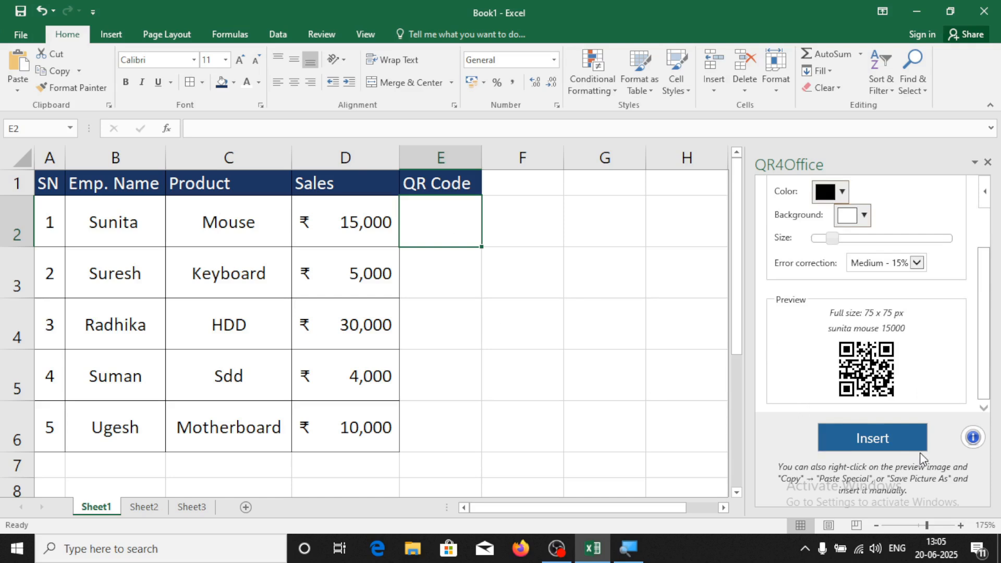
pyautogui.click(903, 442)
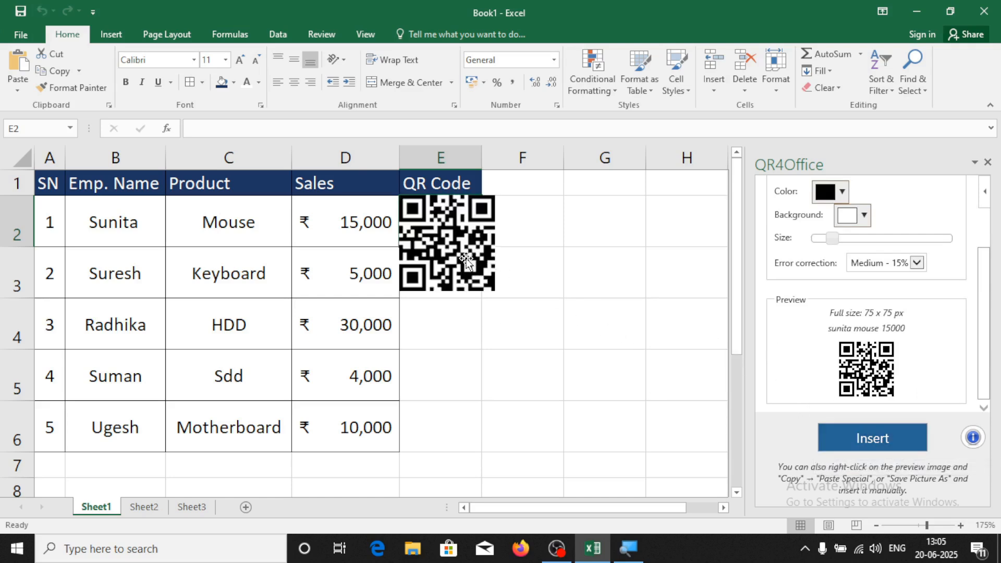
# Shrink and nudge the QR code picture so it fits inside cell E2
pyautogui.click(453, 243)
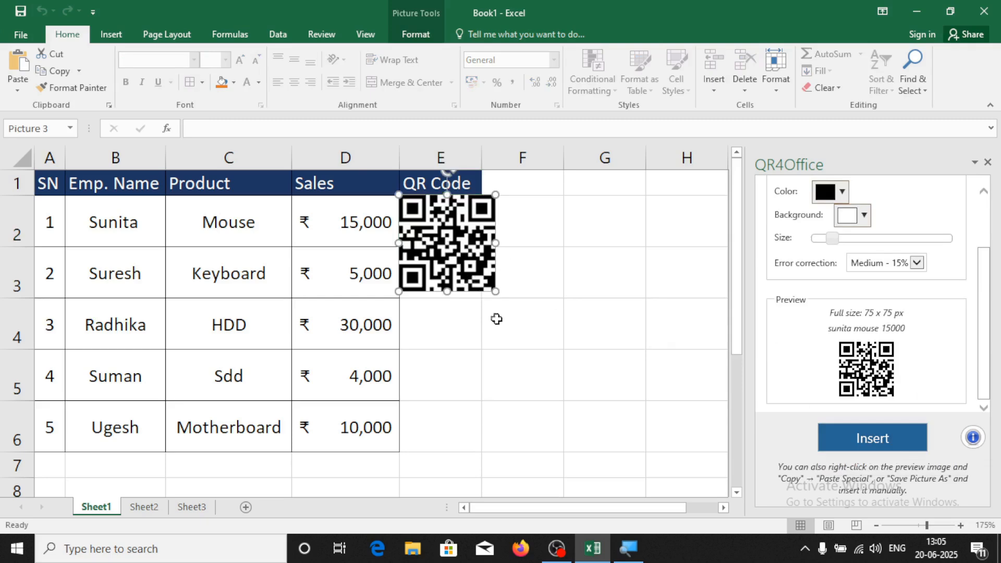
pyautogui.moveTo(495, 293); pyautogui.dragTo(459, 240)
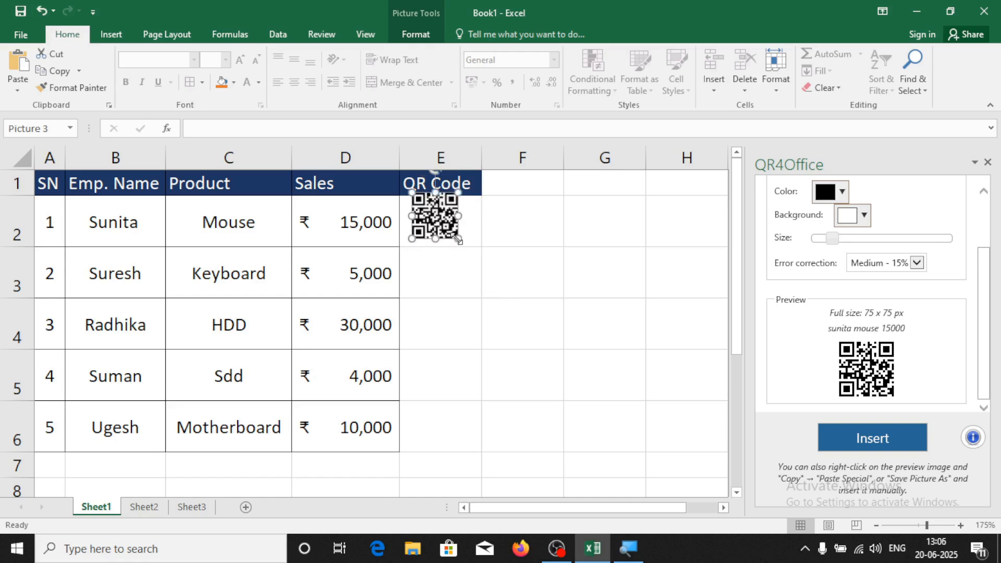
pyautogui.press('Down')
pyautogui.press('Down')
pyautogui.press('Right')
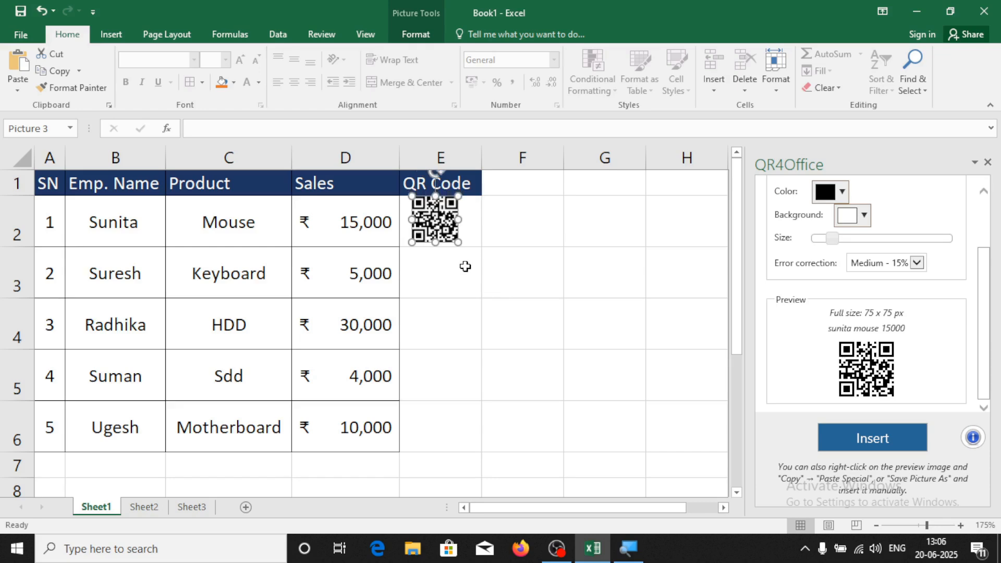
pyautogui.press('Right')
pyautogui.moveTo(461, 243); pyautogui.dragTo(457, 241)
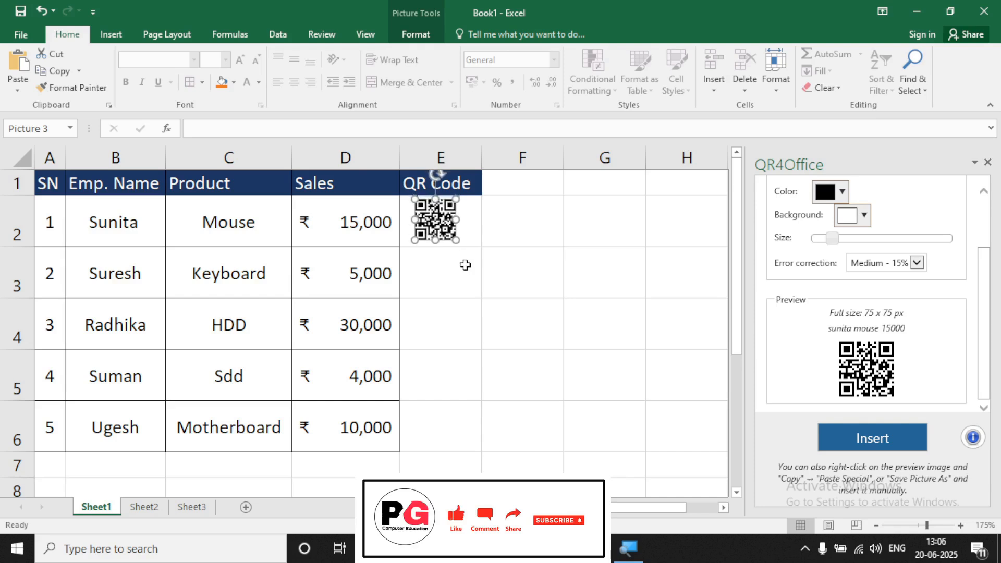
pyautogui.click(467, 281)
pyautogui.click(439, 236)
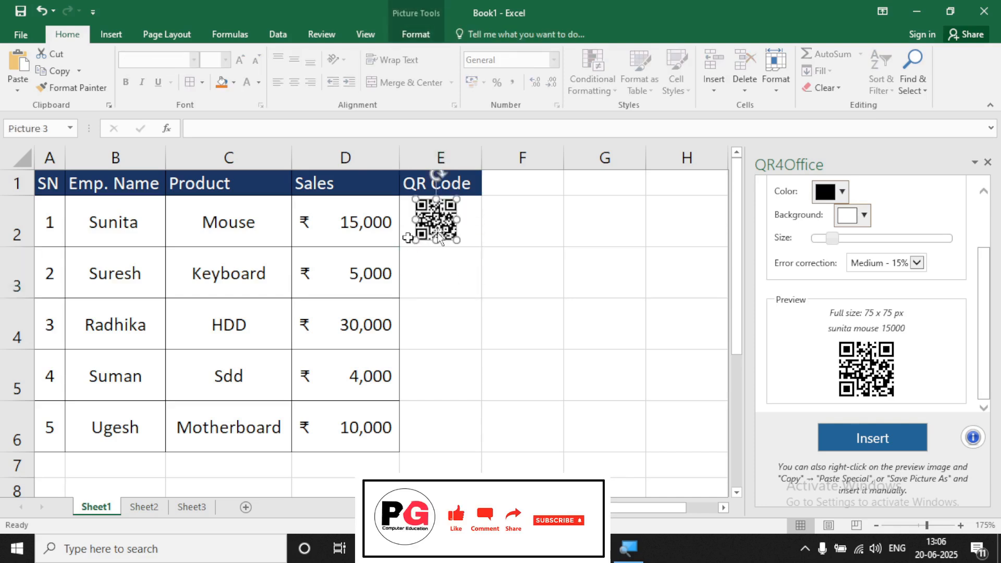
pyautogui.click(452, 273)
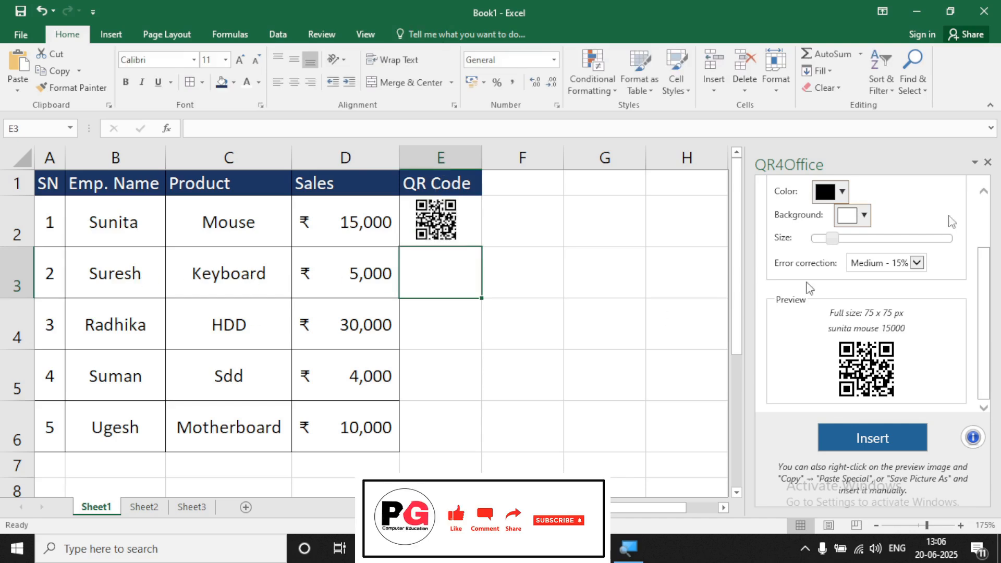
# Encode the second employee's name, Keyboard and 5000, insert it, and fit the QR code in E3
pyautogui.scroll(3, 934, 350)
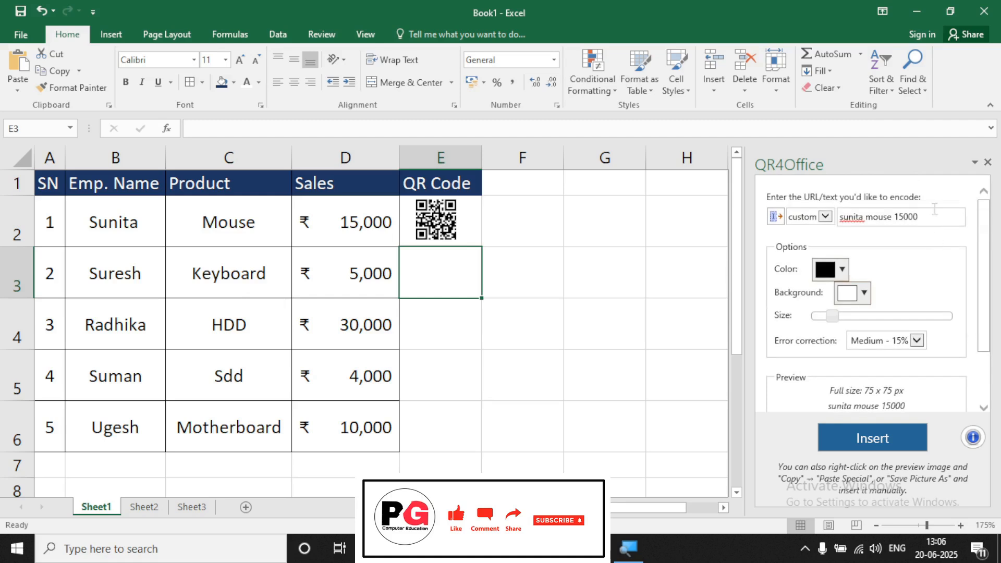
pyautogui.moveTo(933, 217); pyautogui.dragTo(785, 225)
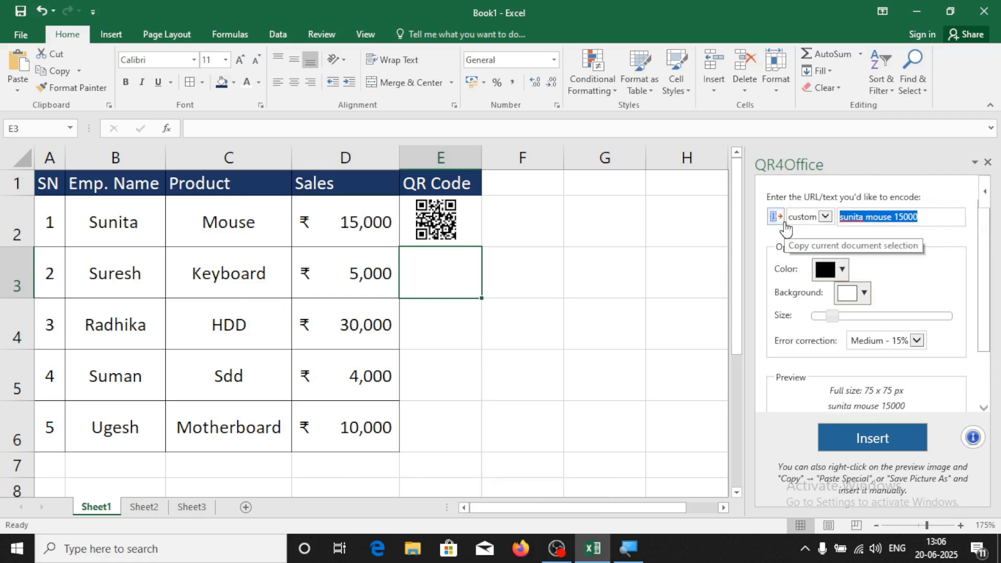
pyautogui.press('BackSpace')
pyautogui.write('suresh keyboard')
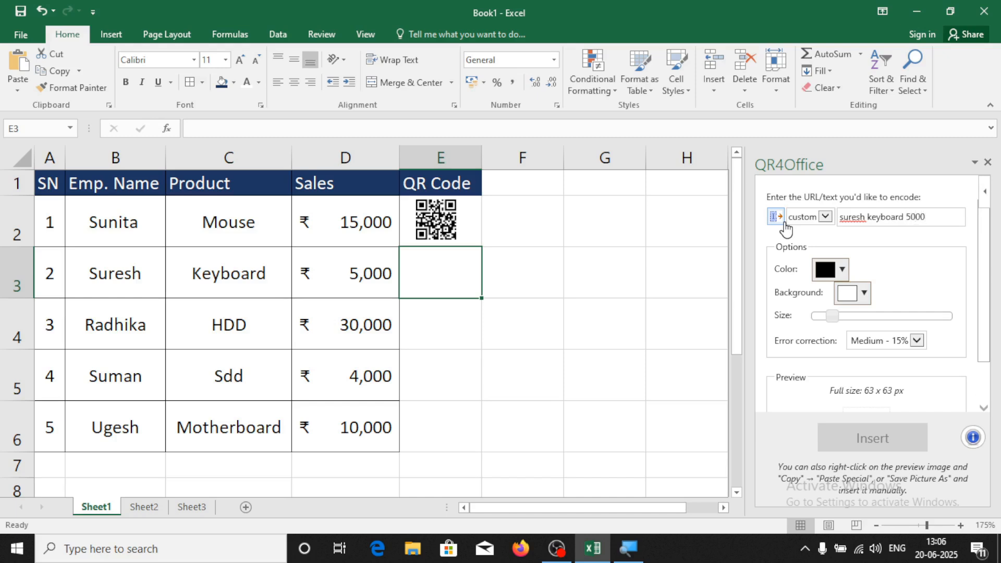
pyautogui.moveTo(984, 266); pyautogui.dragTo(978, 360)
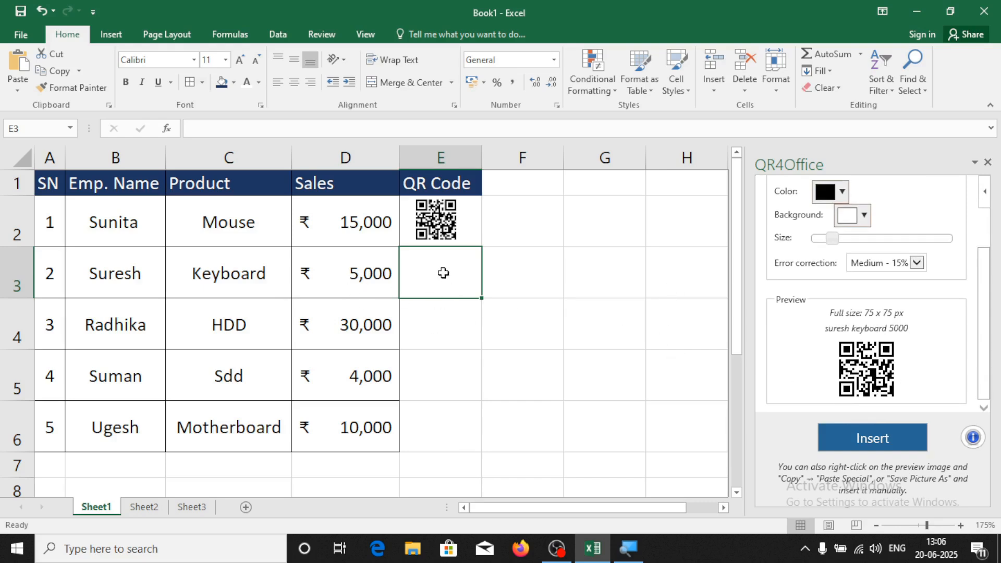
pyautogui.click(897, 442)
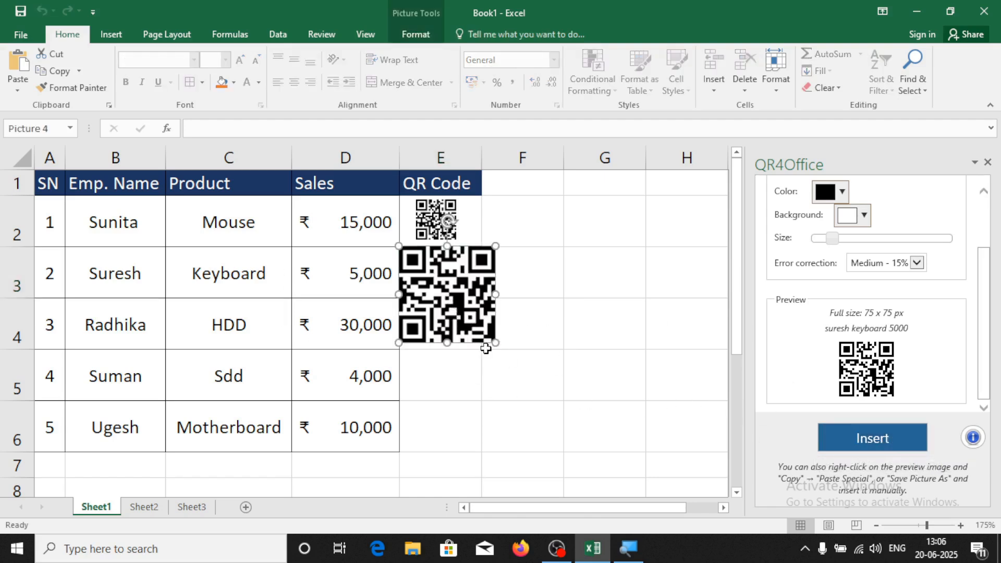
pyautogui.moveTo(496, 342); pyautogui.dragTo(445, 291)
pyautogui.moveTo(395, 271); pyautogui.dragTo(457, 293)
pyautogui.click(466, 323)
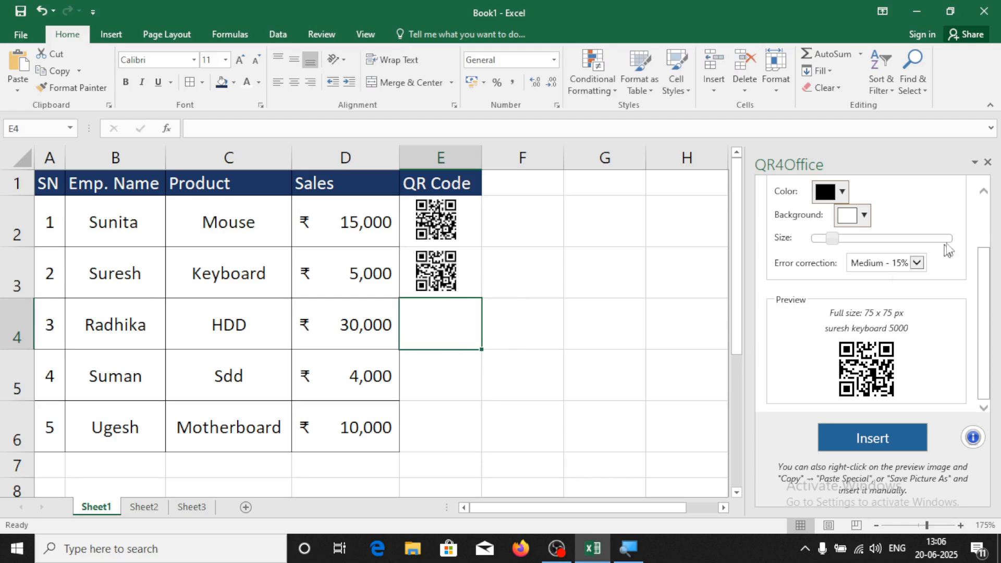
# Close QR4Office and insert Wikipedia via My Add-ins > See All
pyautogui.click(988, 163)
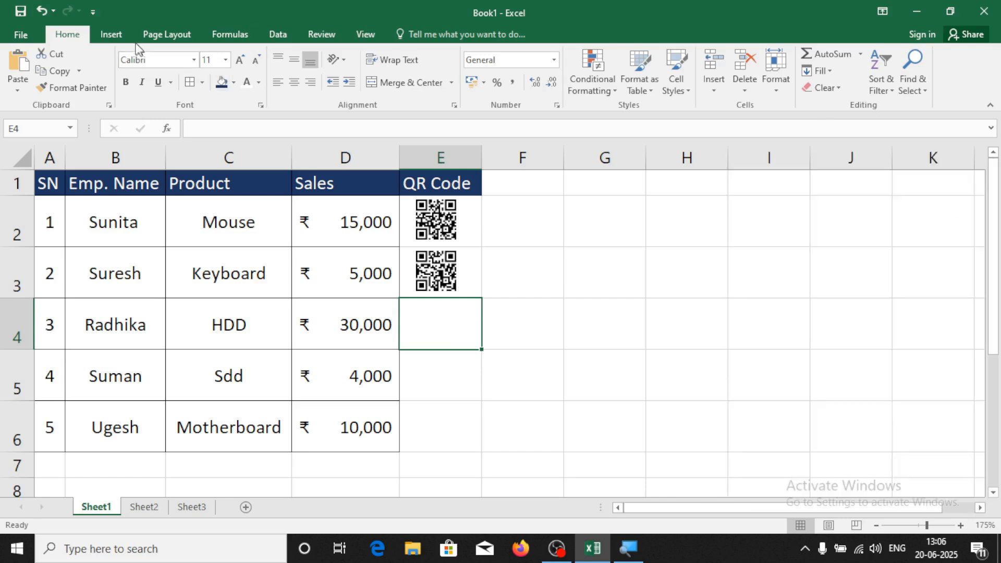
pyautogui.click(111, 34)
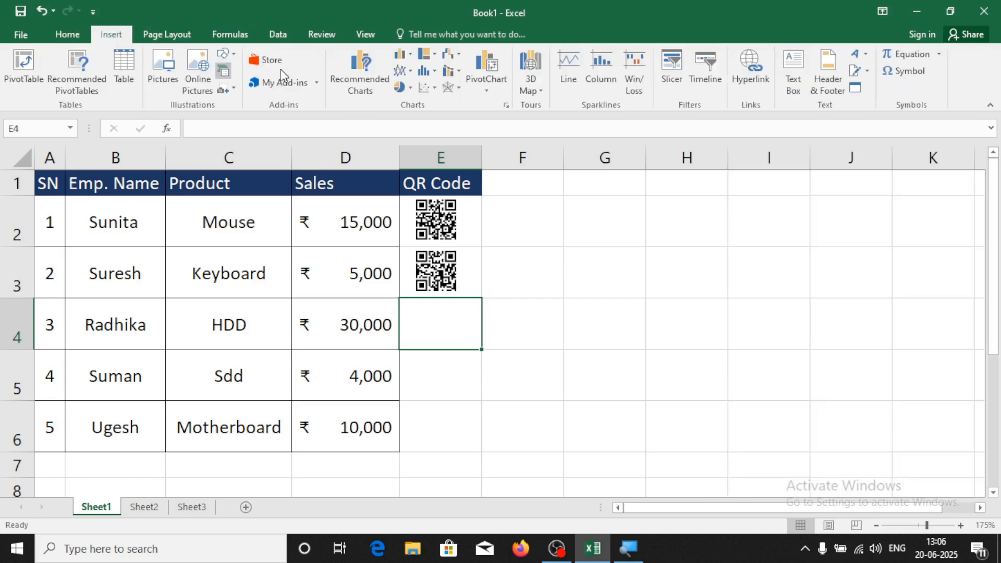
pyautogui.click(316, 82)
pyautogui.click(314, 253)
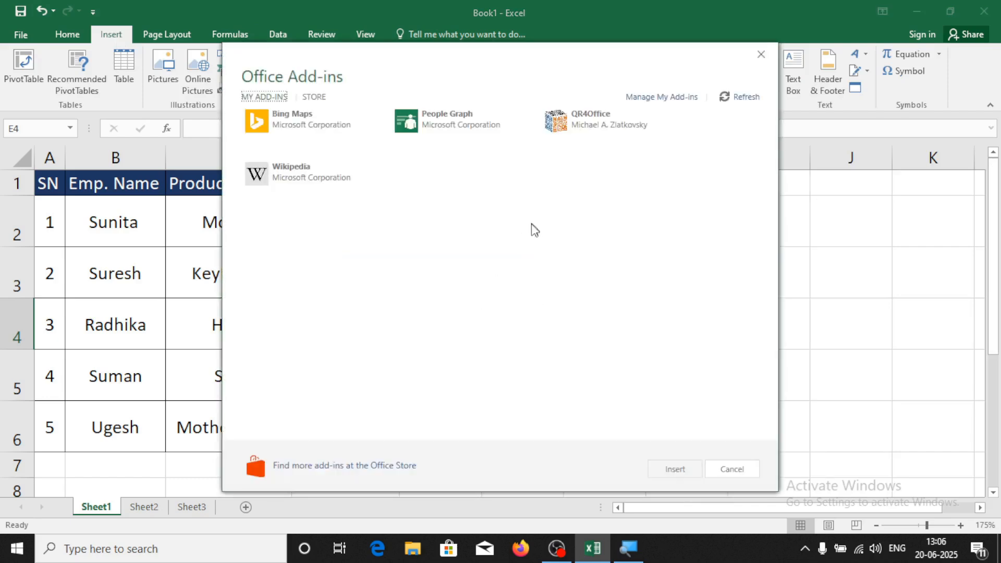
pyautogui.click(289, 177)
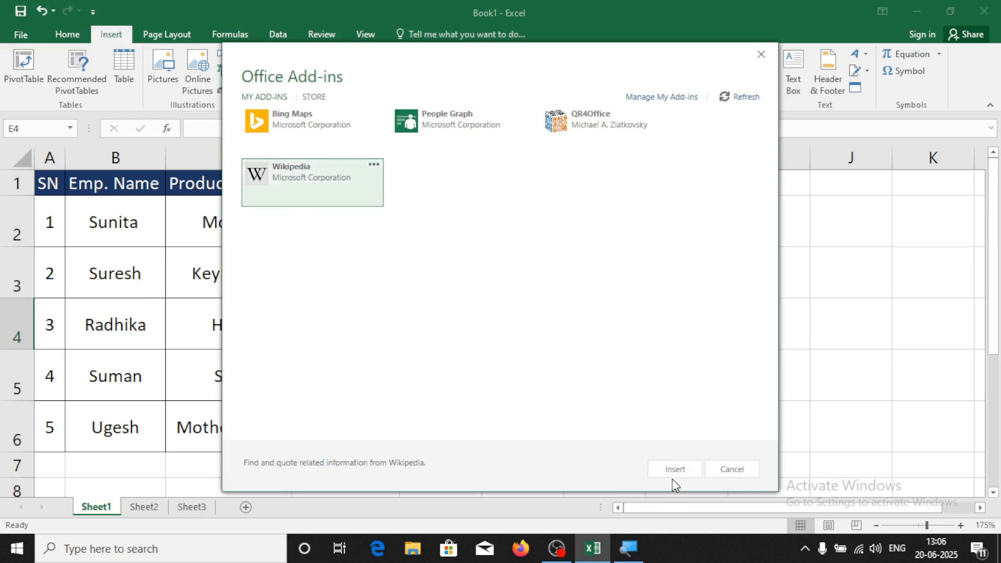
pyautogui.click(674, 471)
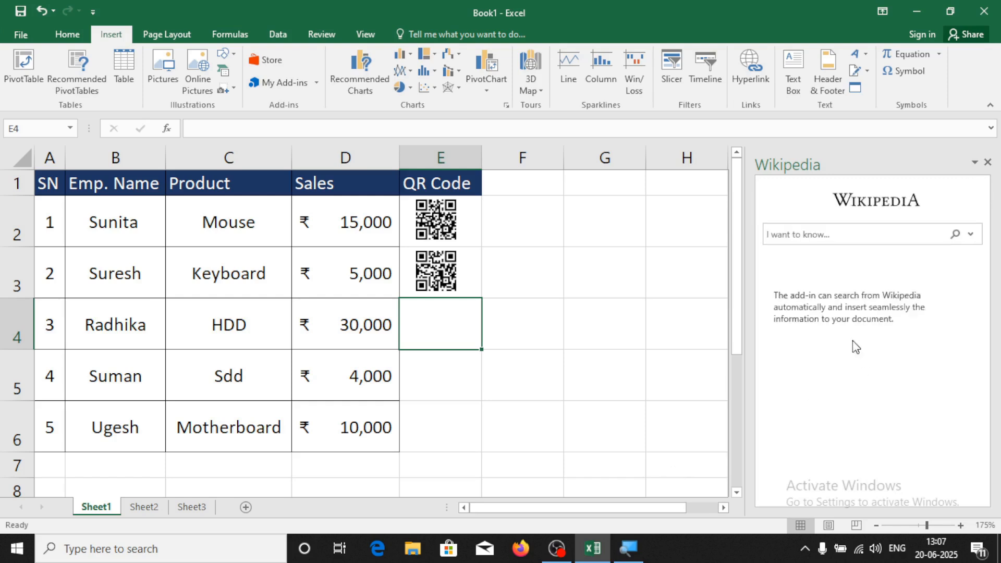
# Search Wikipedia for 'what is computer' and copy the Computer science result text
pyautogui.click(809, 235)
pyautogui.press('Return')
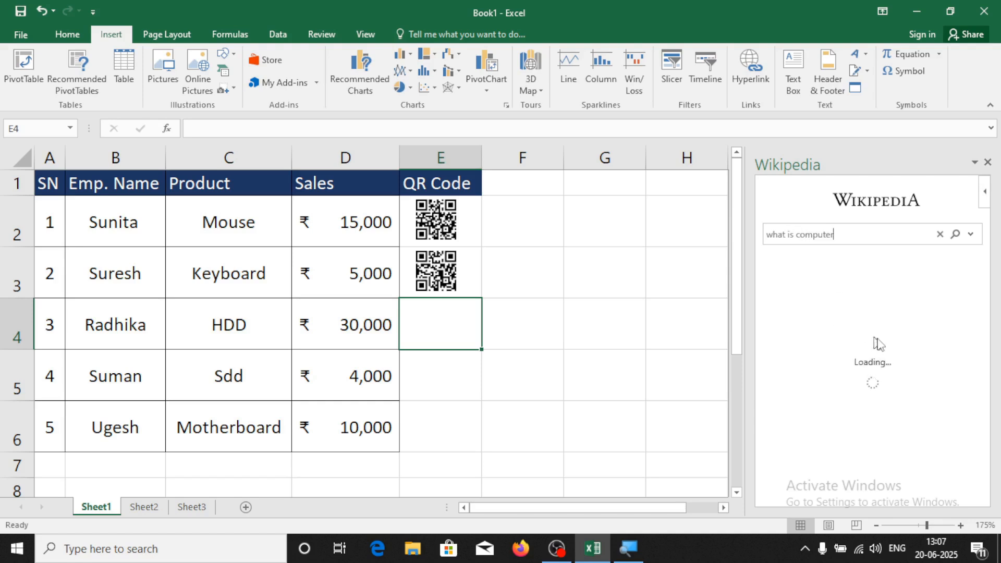
pyautogui.scroll(-1, 908, 371)
pyautogui.scroll(-4, 910, 371)
pyautogui.scroll(4, 909, 392)
pyautogui.scroll(-1, 834, 390)
pyautogui.scroll(2, 829, 389)
pyautogui.scroll(-5, 831, 397)
pyautogui.scroll(1, 833, 406)
pyautogui.scroll(5, 833, 406)
pyautogui.moveTo(766, 329); pyautogui.dragTo(831, 376)
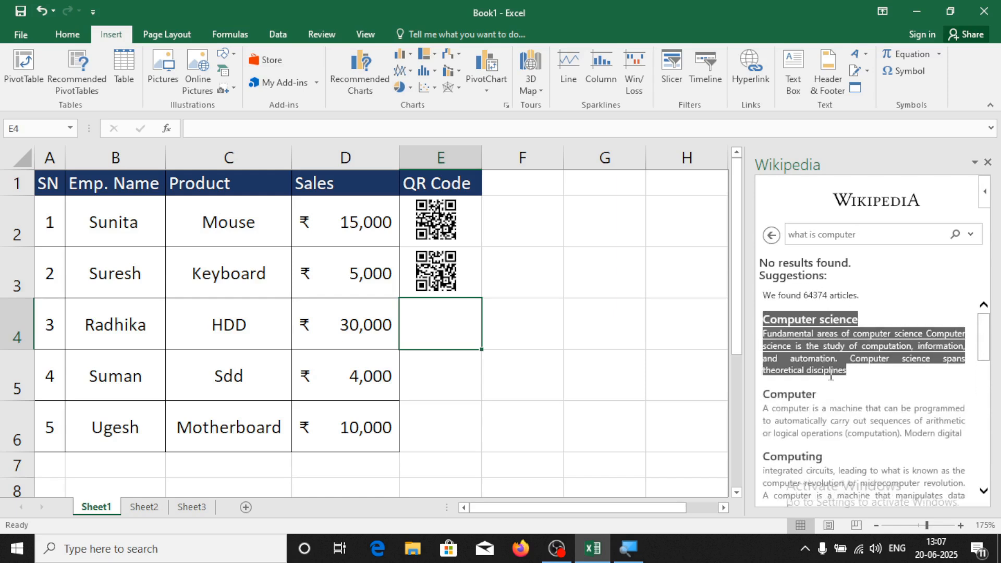
pyautogui.rightClick(815, 337)
pyautogui.click(835, 346)
# Paste the Computer science title and summary into cells B15:B16
pyautogui.scroll(-4, 329, 450)
pyautogui.click(100, 236)
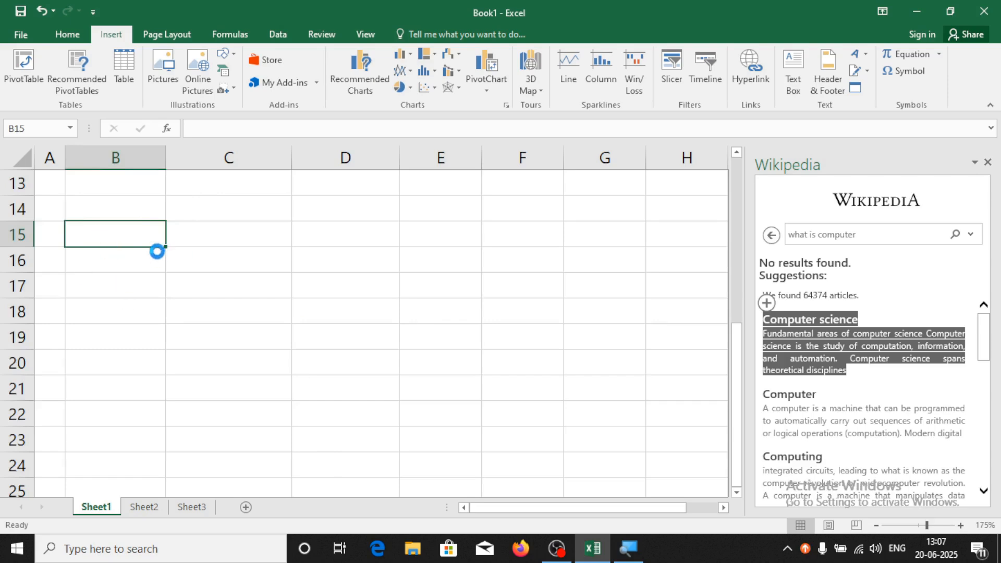
pyautogui.click(210, 315)
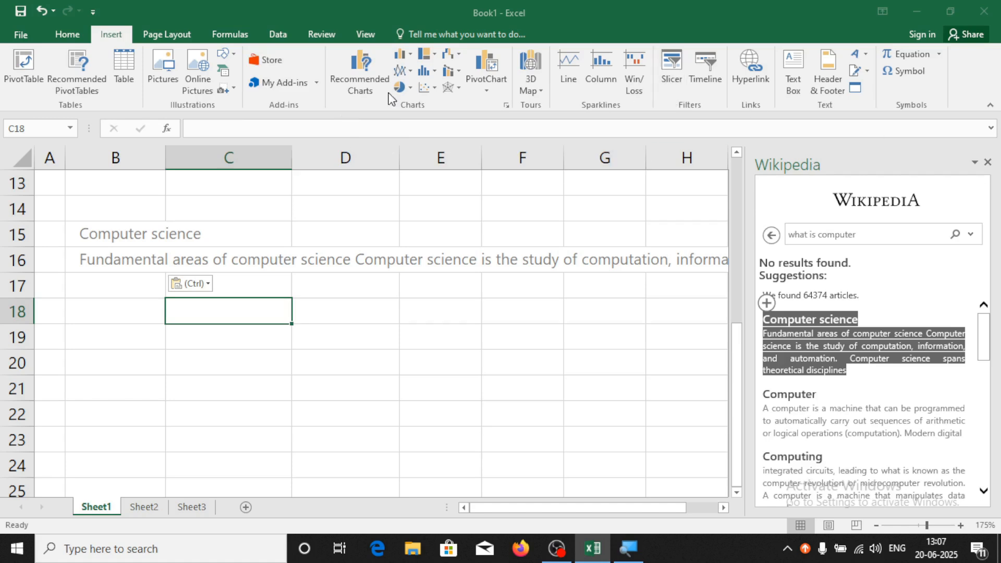
pyautogui.click(316, 83)
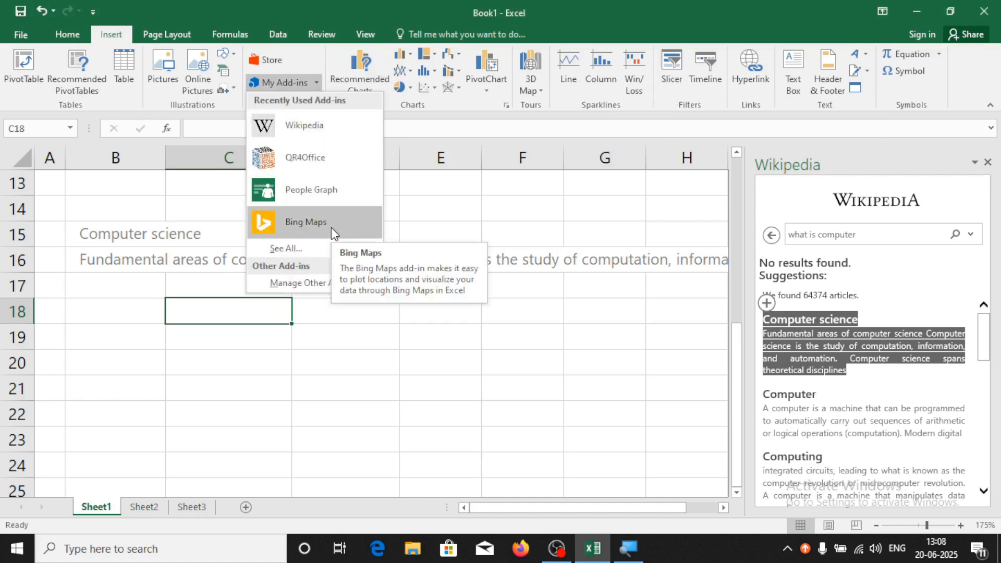
pyautogui.press('Escape')
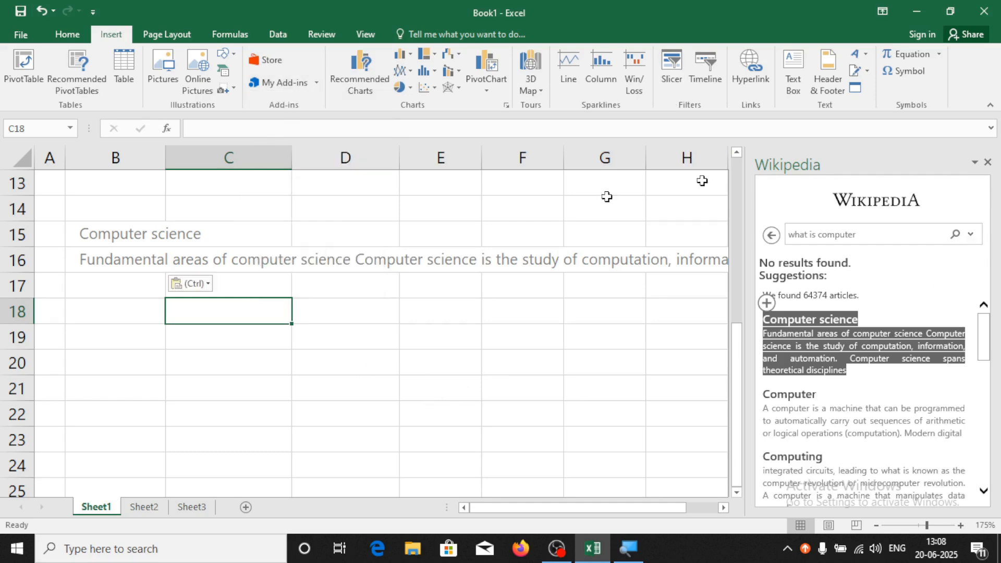
# Switch to Sheet2's city sales table and close the Wikipedia pane
pyautogui.click(144, 506)
pyautogui.click(216, 274)
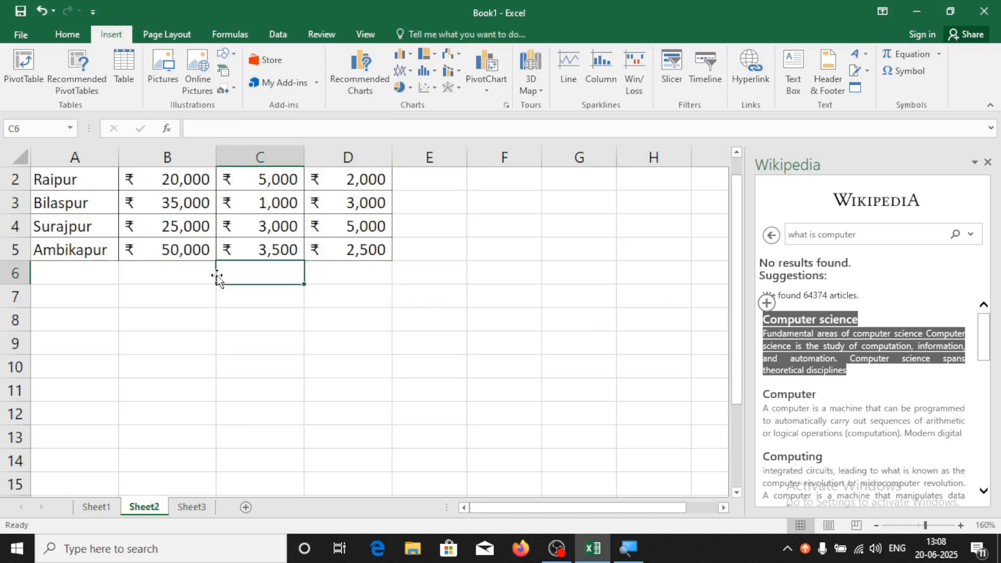
pyautogui.scroll(1, 212, 420)
pyautogui.moveTo(73, 189); pyautogui.dragTo(358, 282)
pyautogui.click(399, 386)
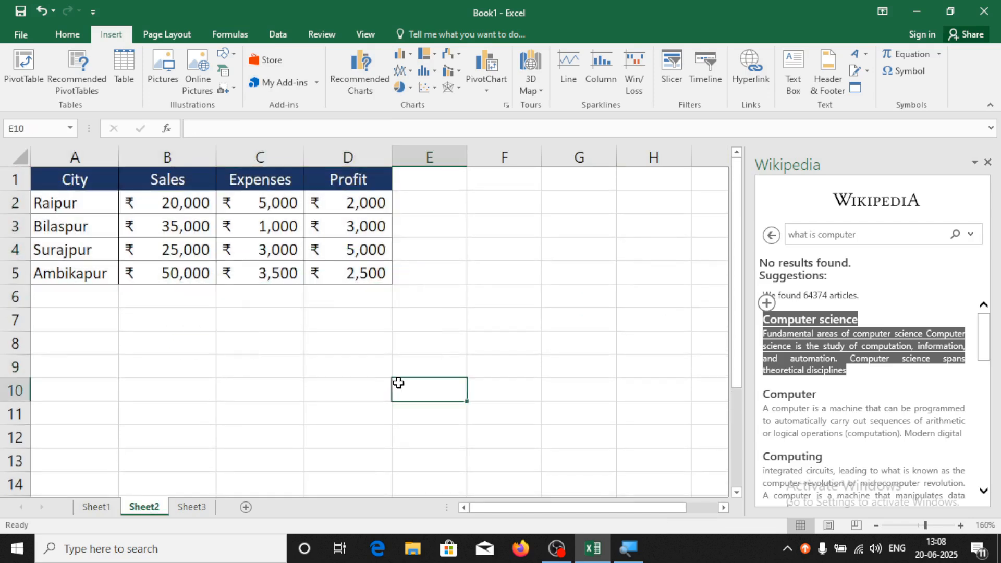
pyautogui.click(988, 163)
pyautogui.click(460, 360)
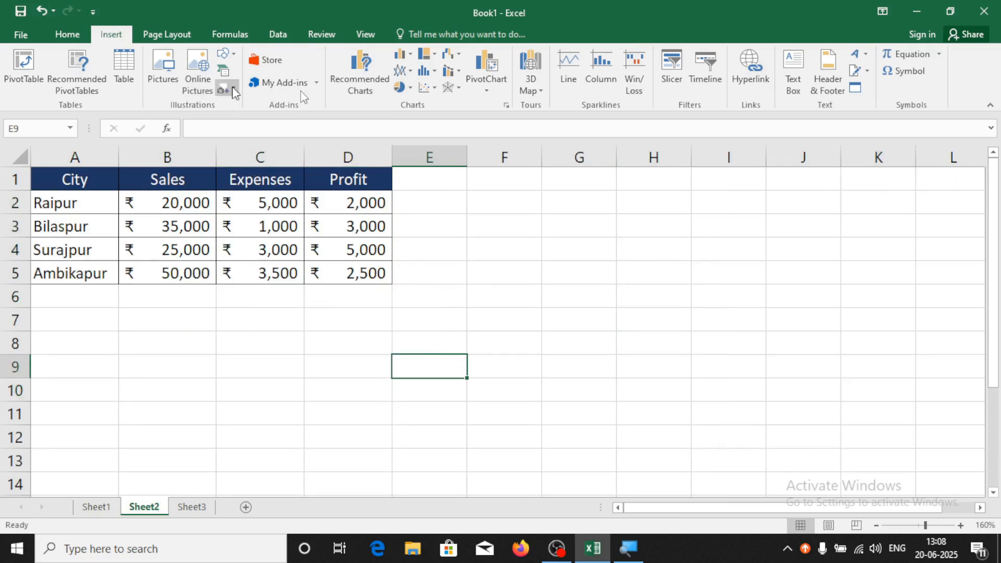
# Insert the Bing Maps add-in from the recently used add-ins list
pyautogui.click(316, 83)
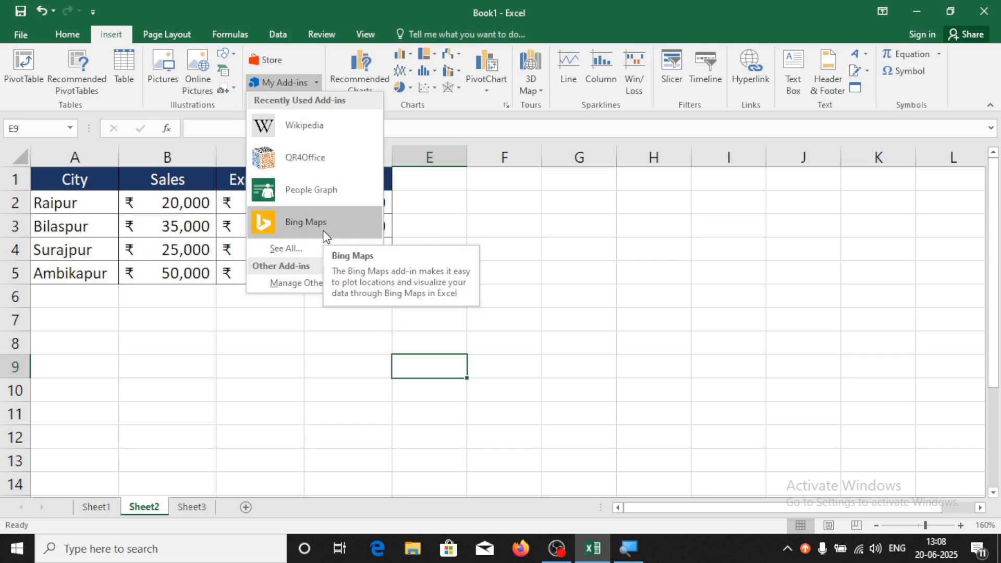
pyautogui.click(527, 250)
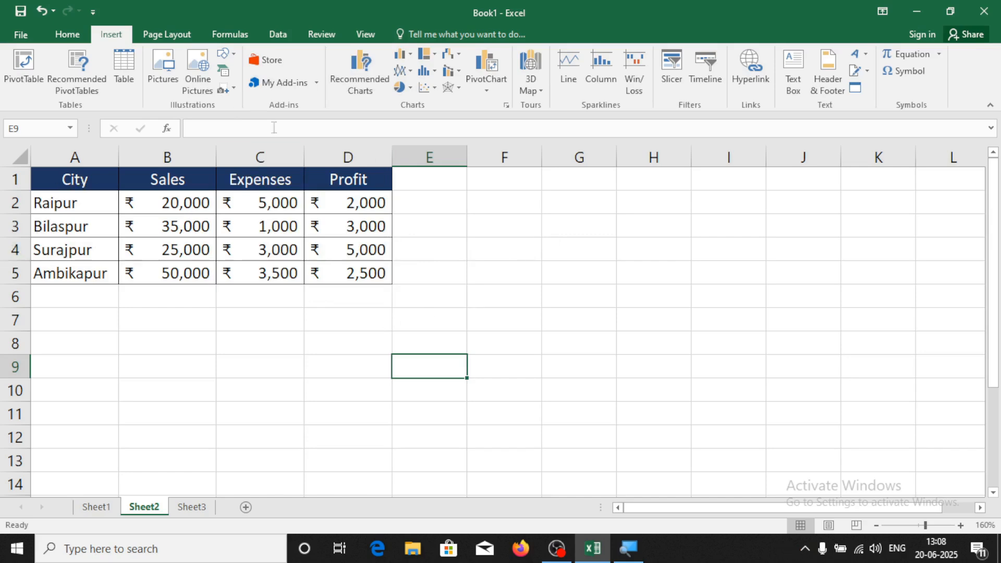
pyautogui.click(314, 82)
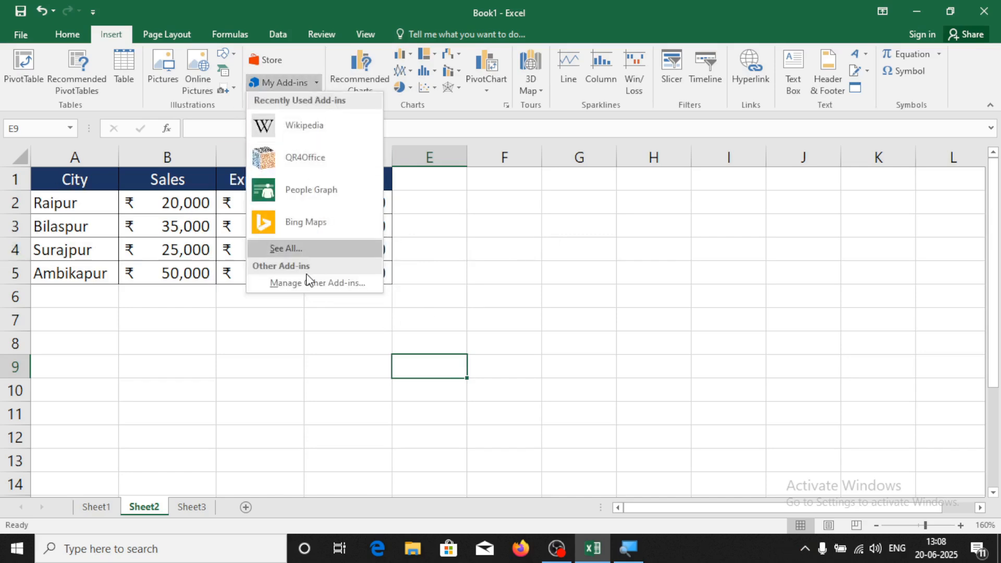
pyautogui.click(305, 226)
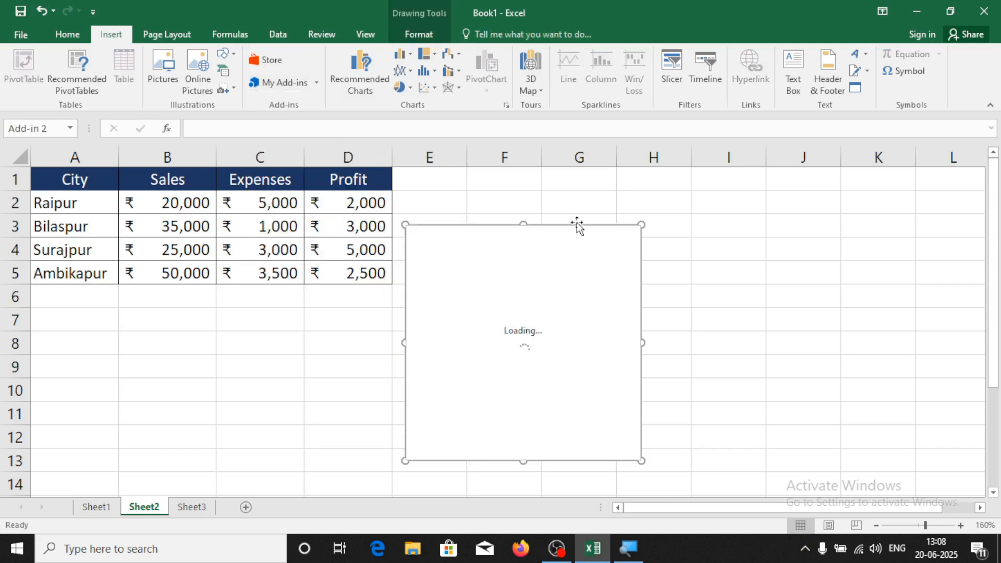
# Move the Bing Maps frame right of the city table and zoom out to show India
pyautogui.moveTo(577, 225); pyautogui.dragTo(730, 185)
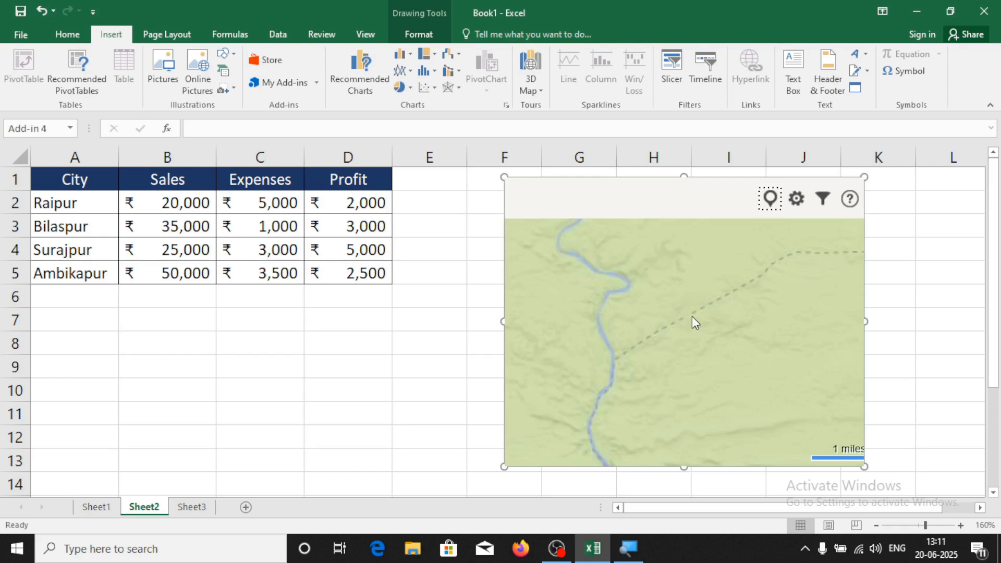
pyautogui.click(693, 316)
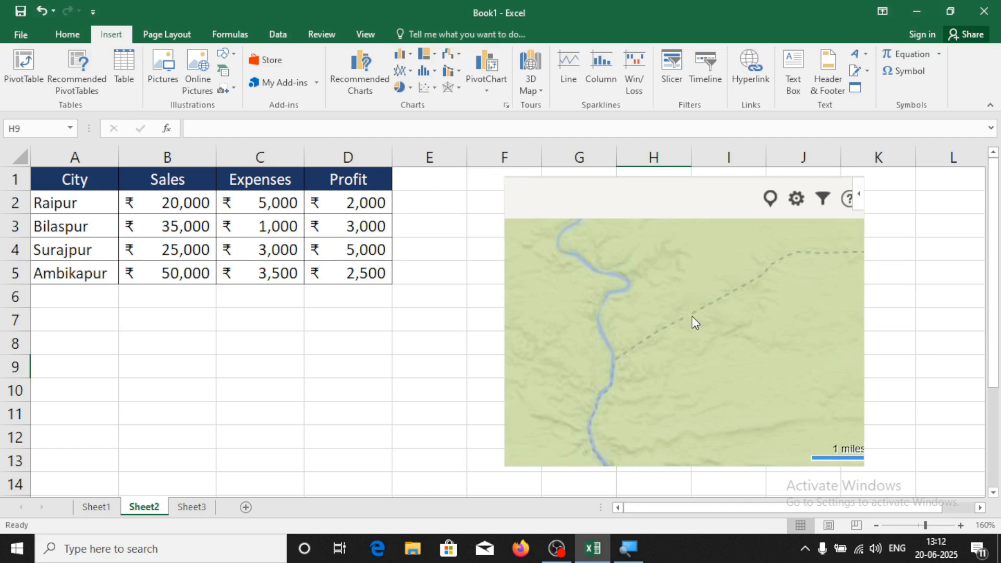
pyautogui.scroll(-3, 692, 317)
pyautogui.scroll(-5, 692, 316)
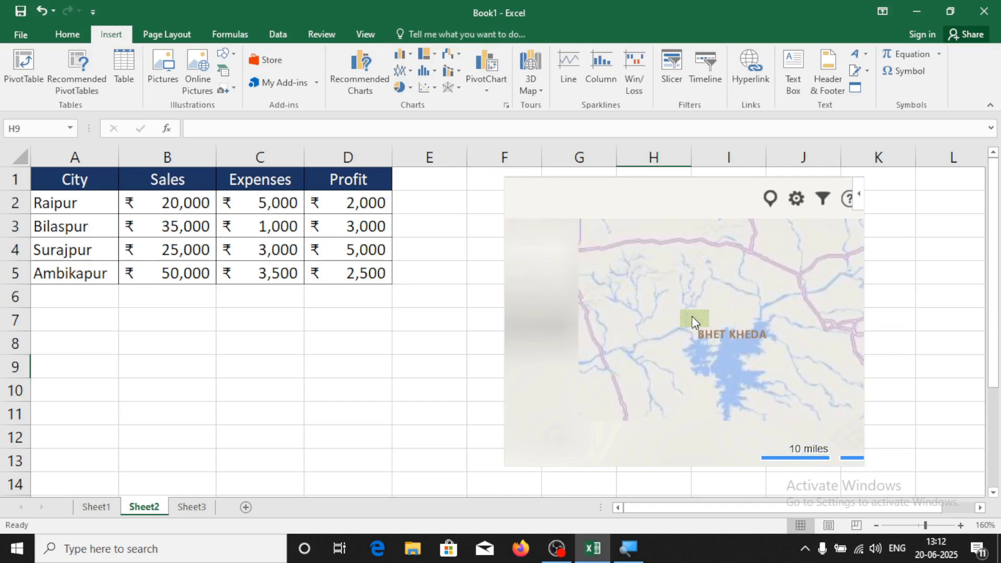
pyautogui.scroll(-5, 693, 316)
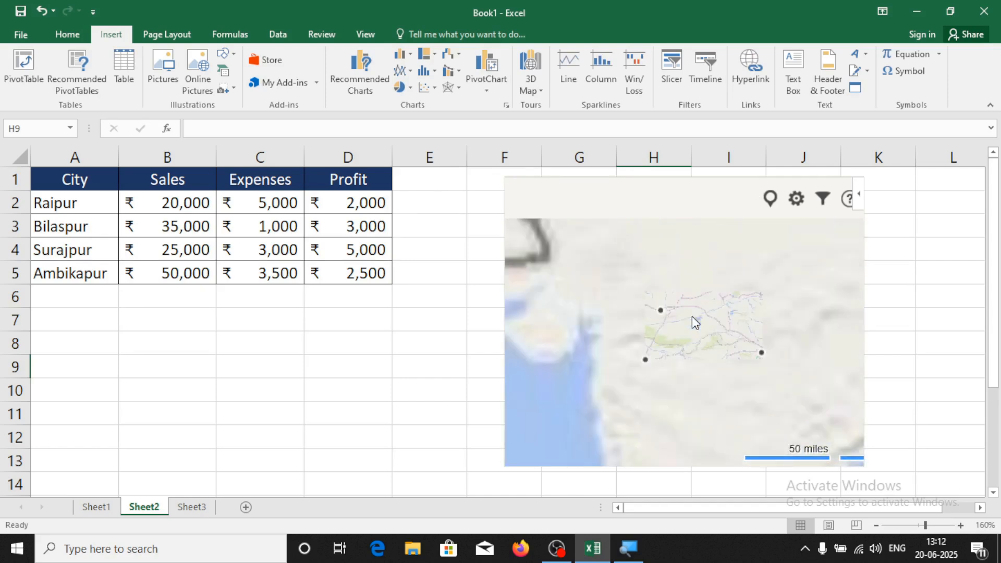
pyautogui.scroll(-2, 693, 318)
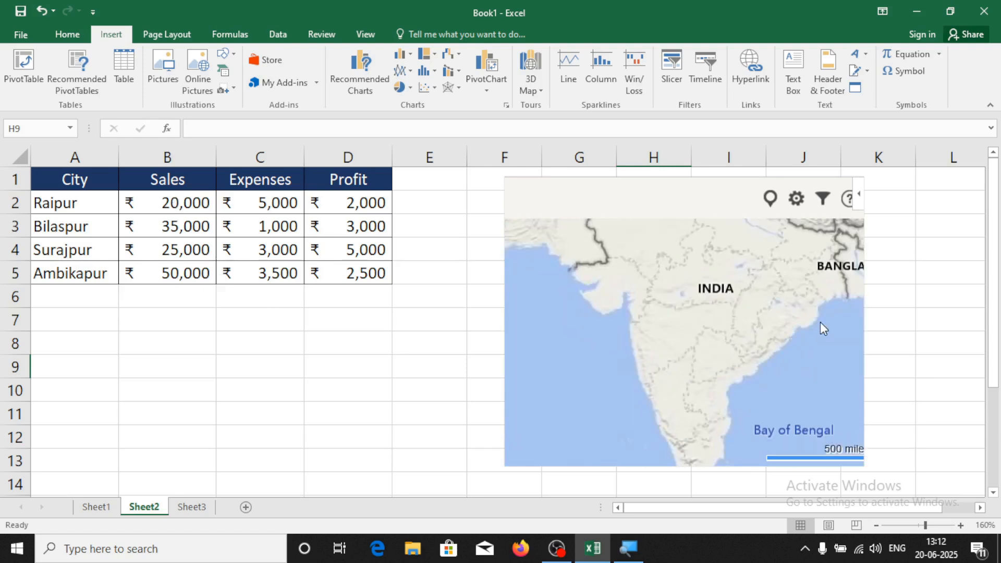
# Plot the city table A1:D5 on the Bing map
pyautogui.moveTo(53, 179); pyautogui.dragTo(360, 268)
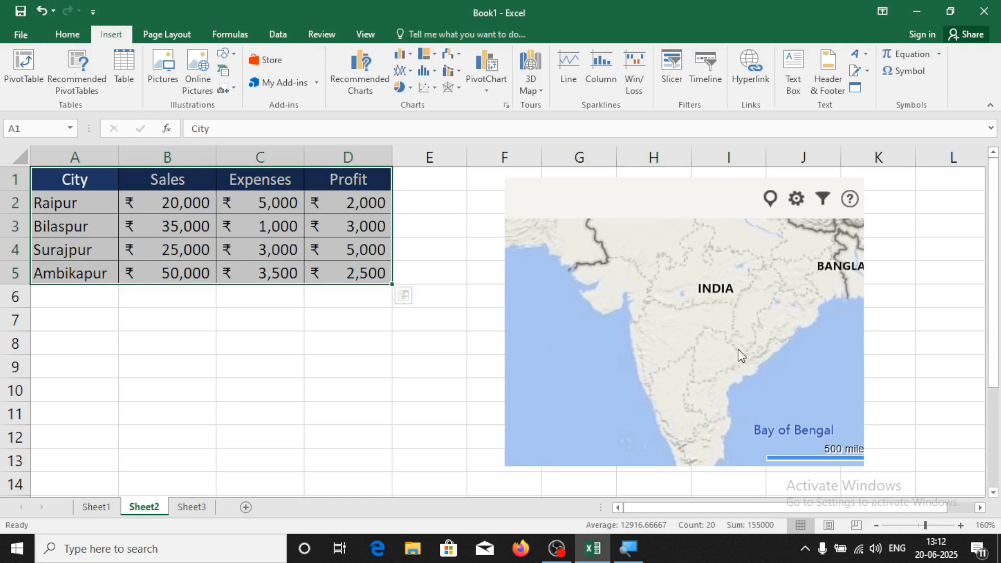
pyautogui.click(822, 199)
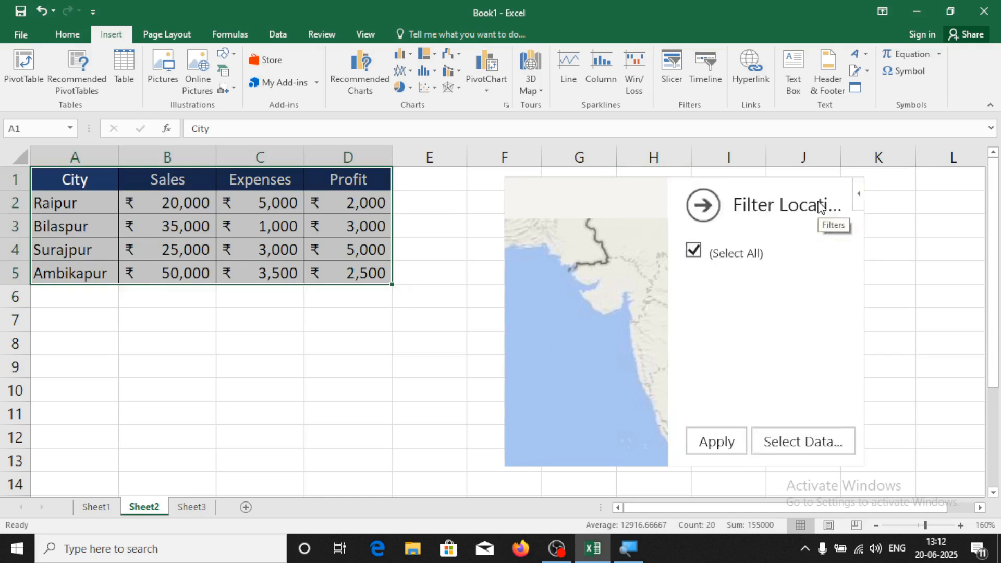
pyautogui.click(797, 444)
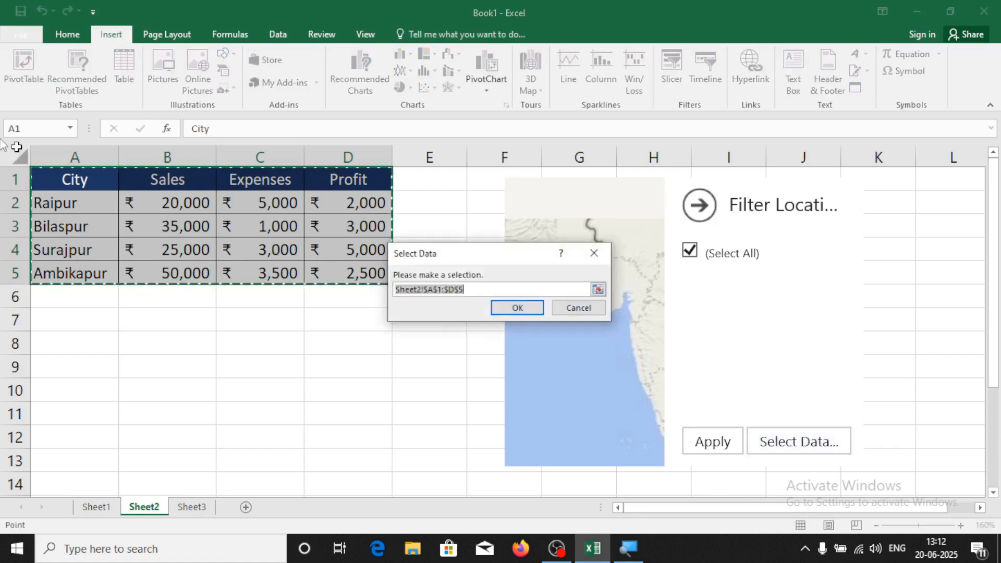
pyautogui.click(518, 308)
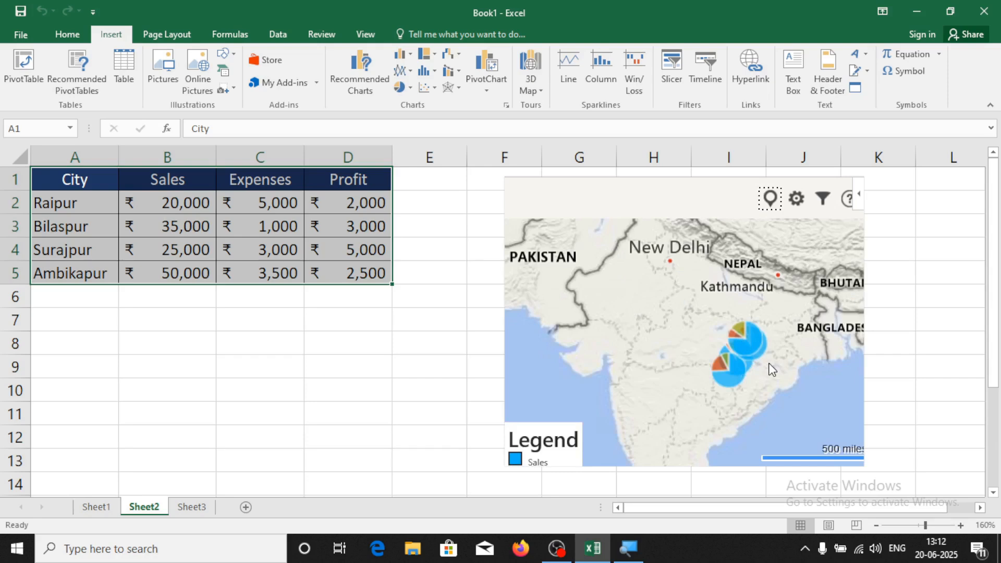
# Zoom and pan to the city pie markers and open Surajpur's data card (25000/3000/5000)
pyautogui.scroll(6, 771, 370)
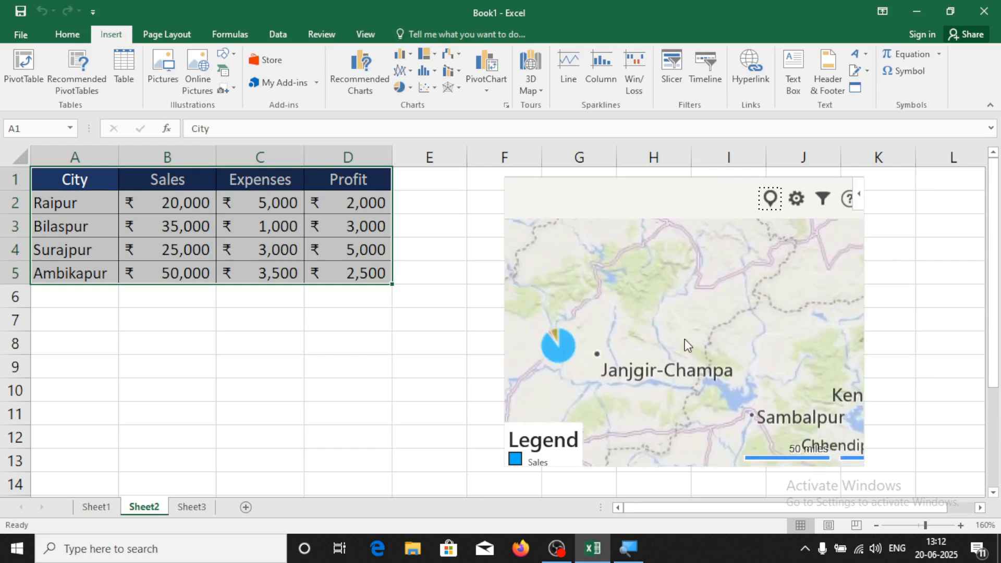
pyautogui.moveTo(666, 306); pyautogui.dragTo(774, 295)
pyautogui.scroll(3, 744, 356)
pyautogui.moveTo(743, 333); pyautogui.dragTo(775, 249)
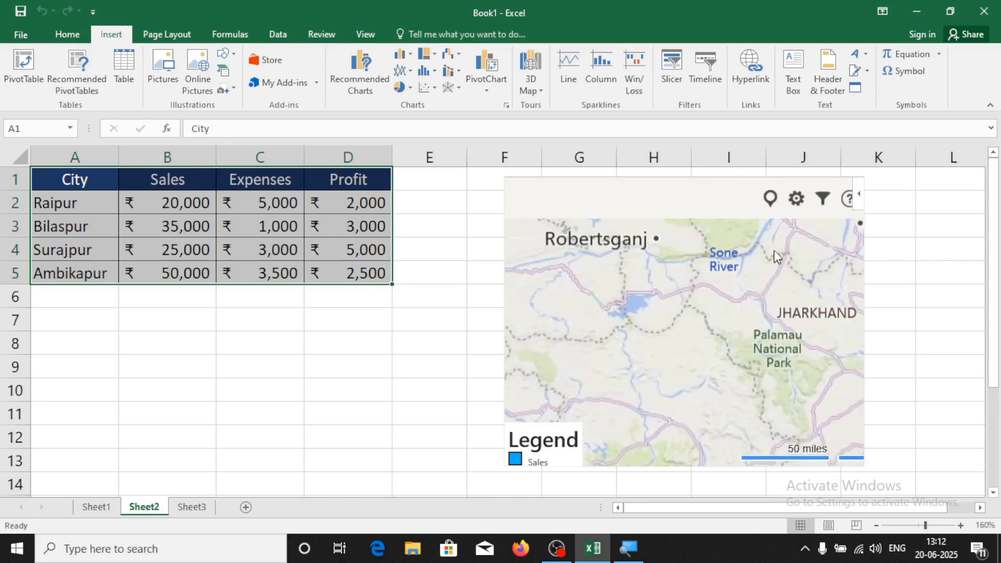
pyautogui.moveTo(689, 371); pyautogui.dragTo(743, 277)
pyautogui.moveTo(717, 358); pyautogui.dragTo(731, 277)
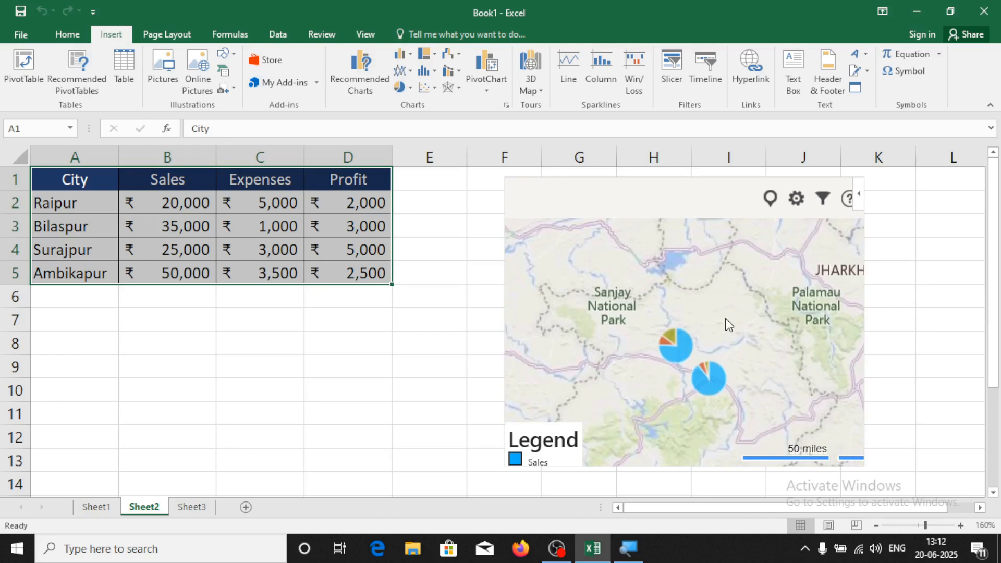
pyautogui.scroll(-2, 715, 366)
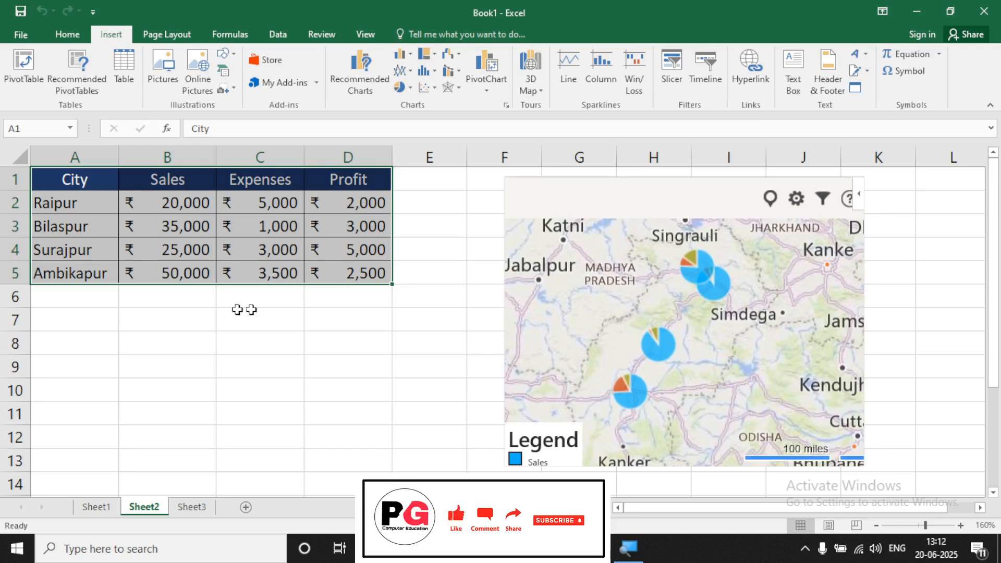
pyautogui.click(694, 265)
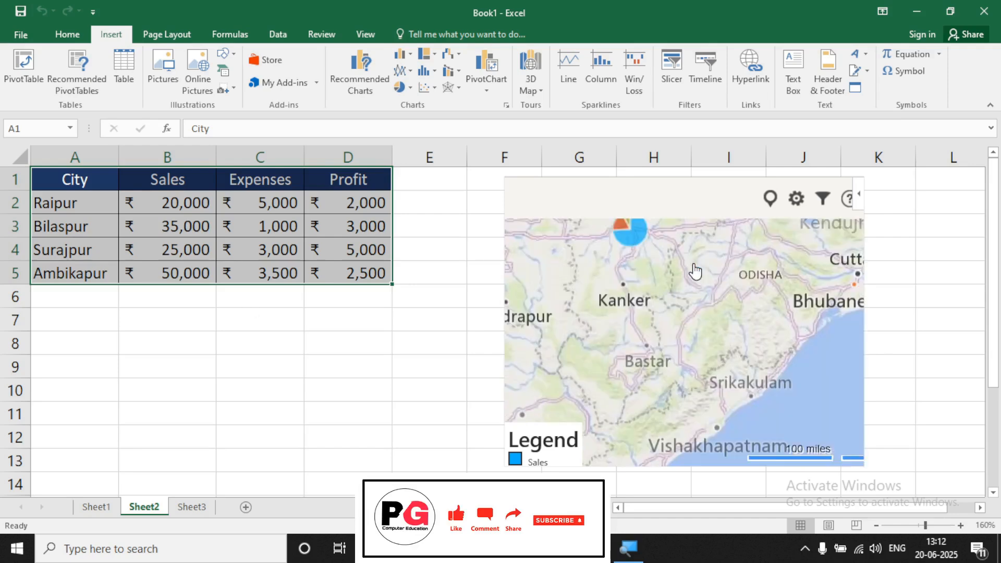
pyautogui.moveTo(630, 268)
pyautogui.mouseDown()
pyautogui.moveTo(713, 354)
pyautogui.moveTo(727, 212)
pyautogui.moveTo(676, 345)
pyautogui.moveTo(685, 347)
pyautogui.mouseUp()
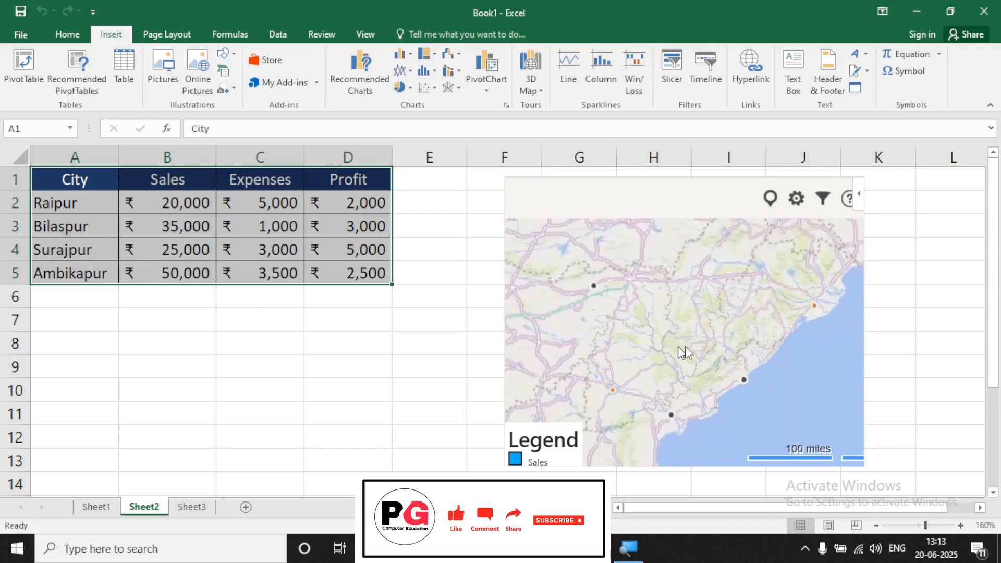
pyautogui.scroll(-3, 715, 309)
pyautogui.doubleClick(685, 341)
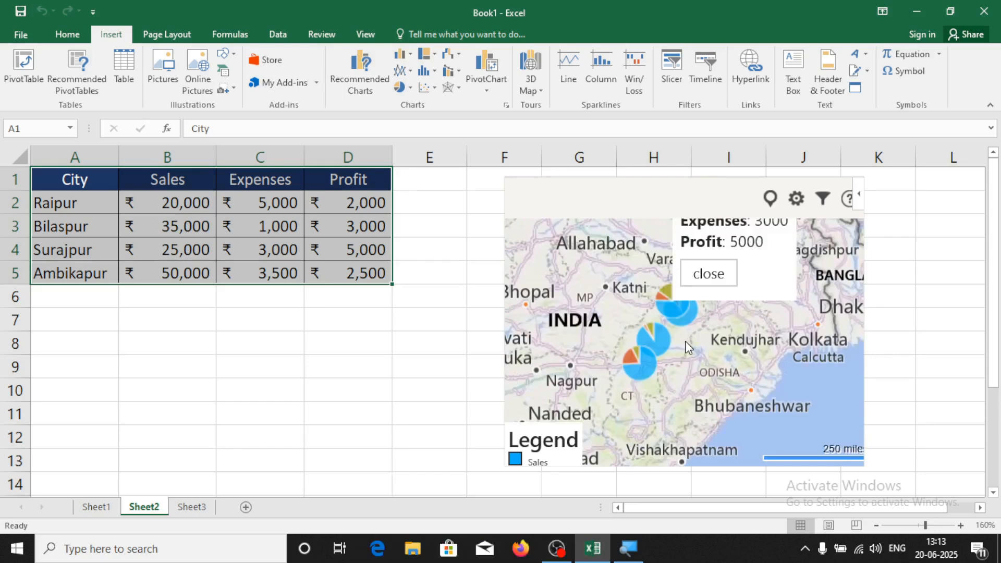
pyautogui.moveTo(687, 341); pyautogui.dragTo(690, 374)
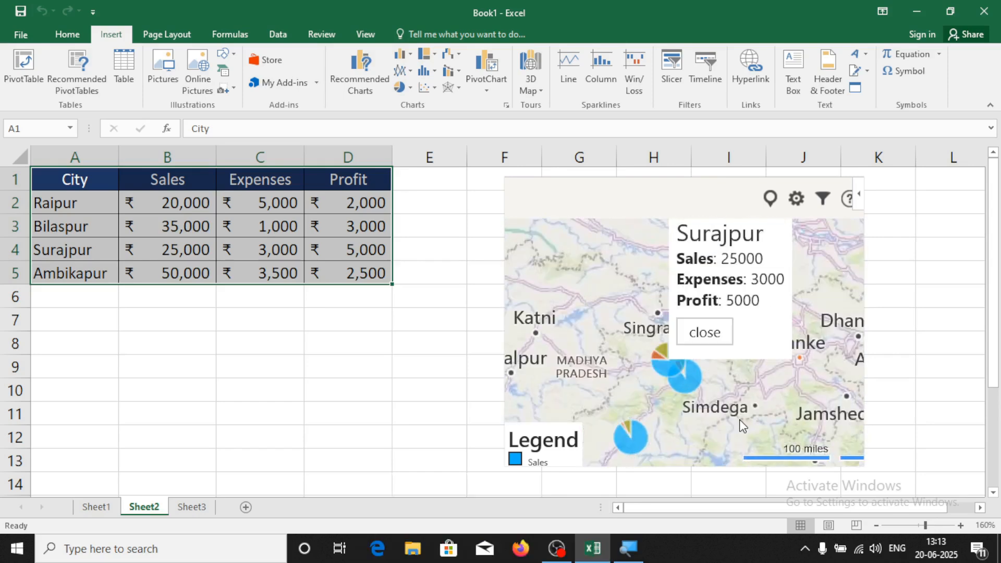
# Open Ambikapur's pie marker data card on the map
pyautogui.moveTo(723, 331); pyautogui.dragTo(691, 374)
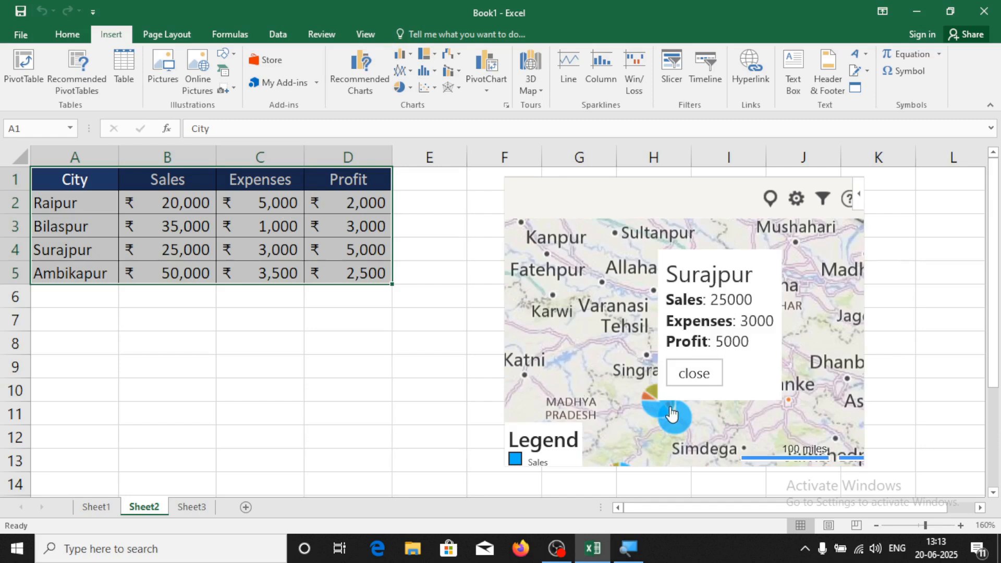
pyautogui.click(676, 423)
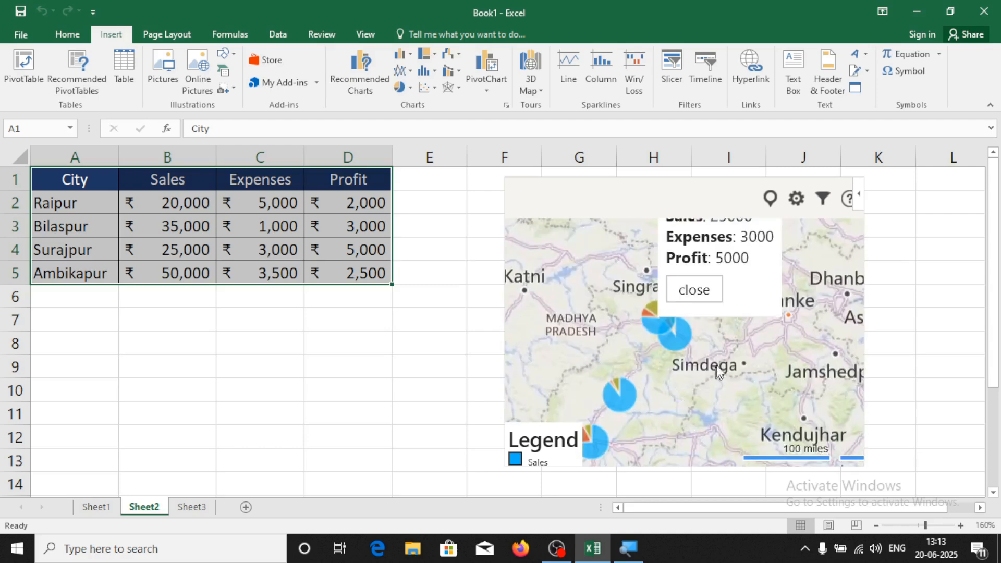
pyautogui.scroll(2, 716, 366)
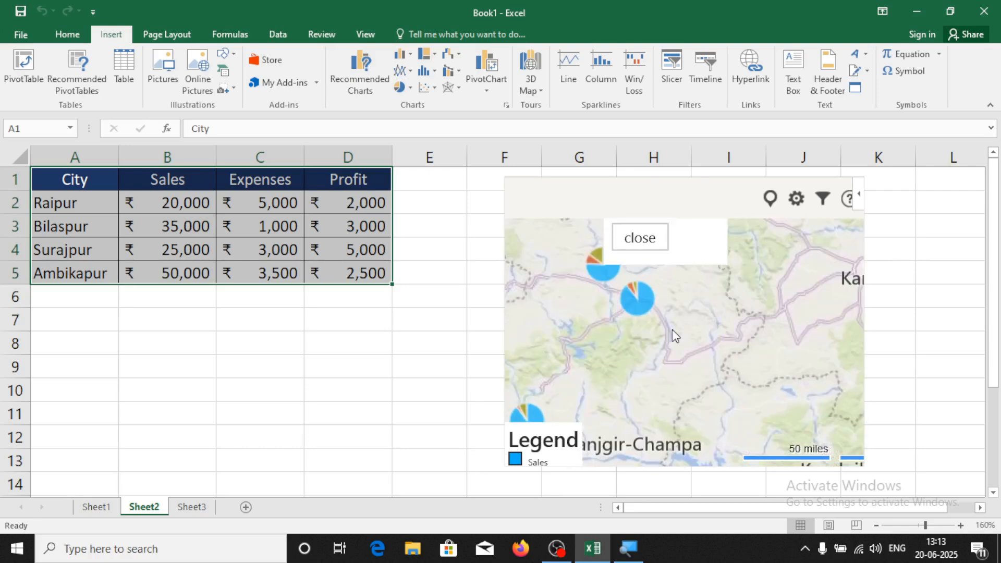
pyautogui.click(656, 348)
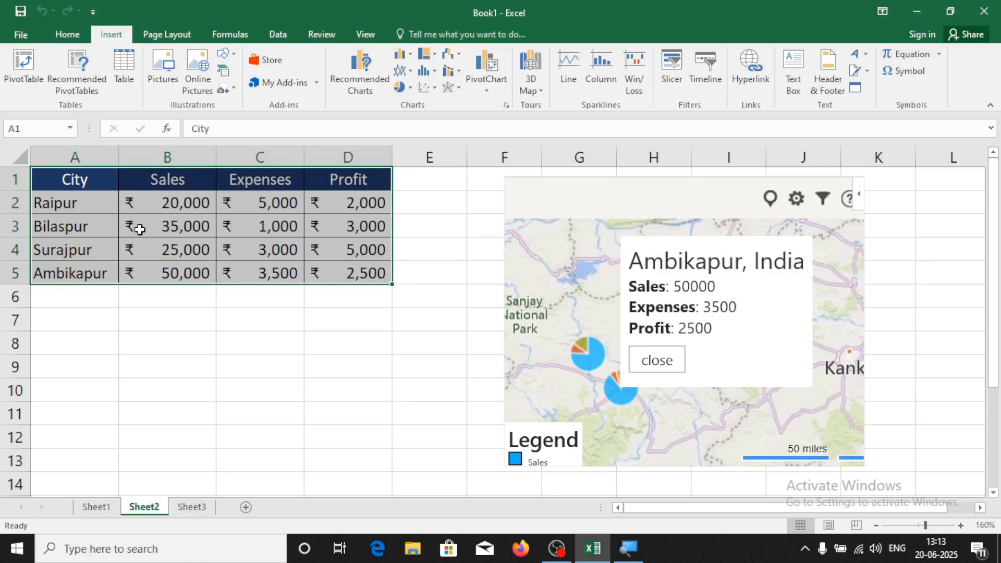
# Check and then close the Bilaspur and Raipur data cards near Janjgir-Champa
pyautogui.moveTo(658, 415); pyautogui.dragTo(727, 318)
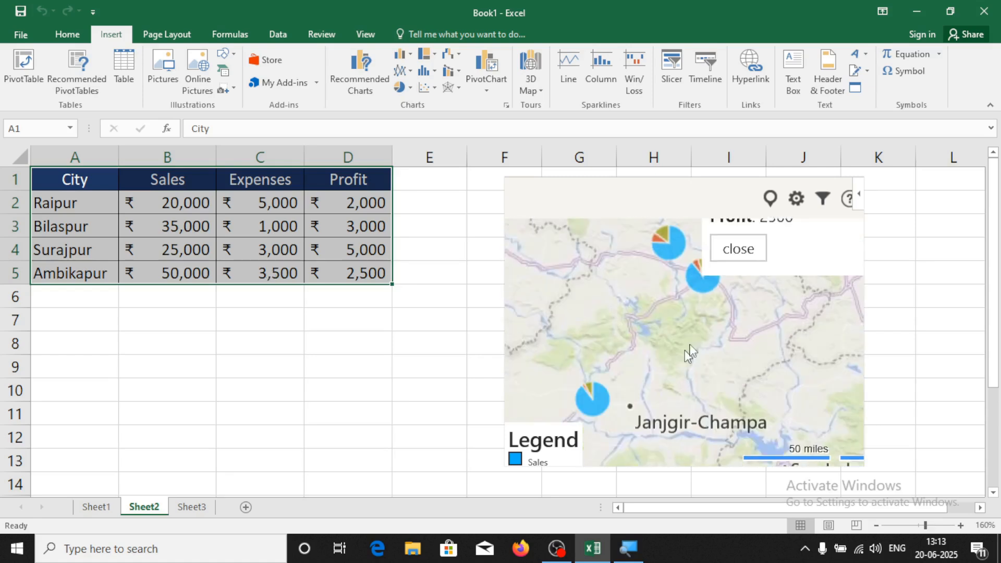
pyautogui.moveTo(685, 346); pyautogui.dragTo(760, 234)
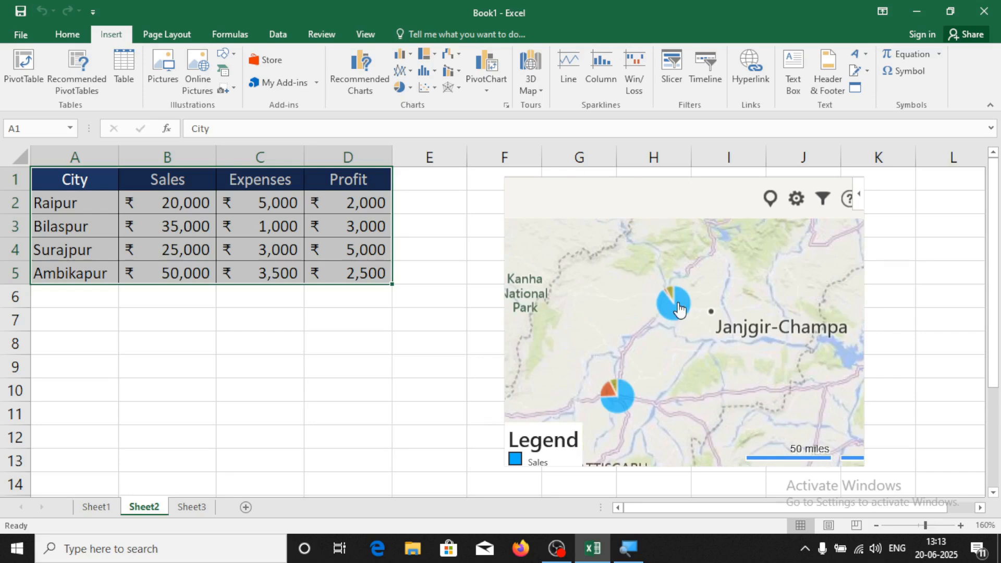
pyautogui.click(679, 308)
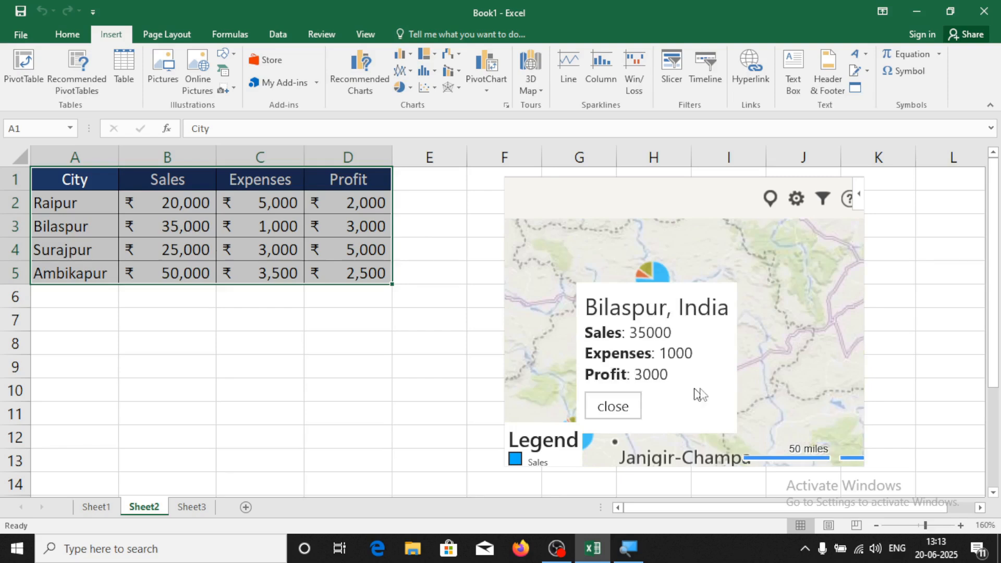
pyautogui.click(619, 413)
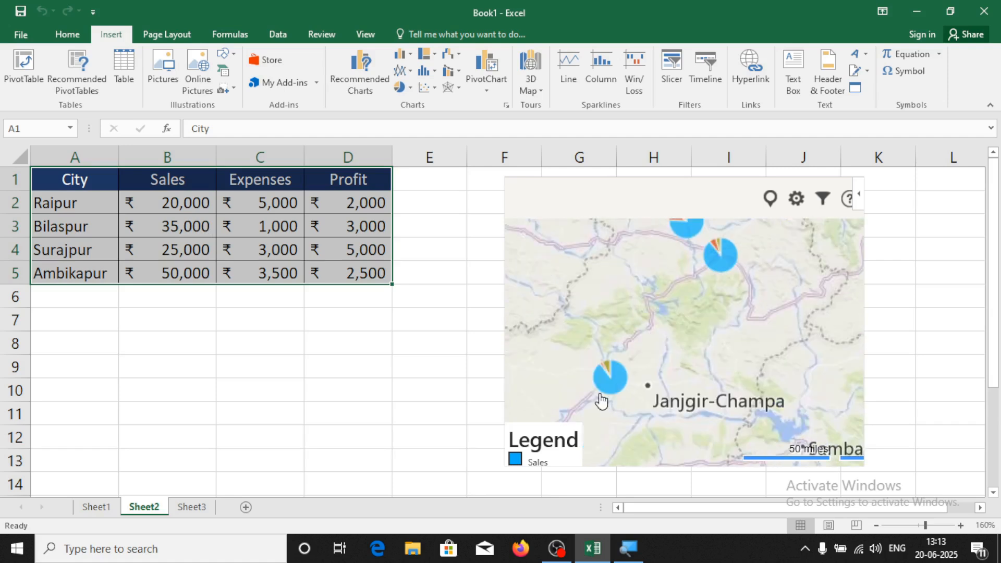
pyautogui.click(608, 379)
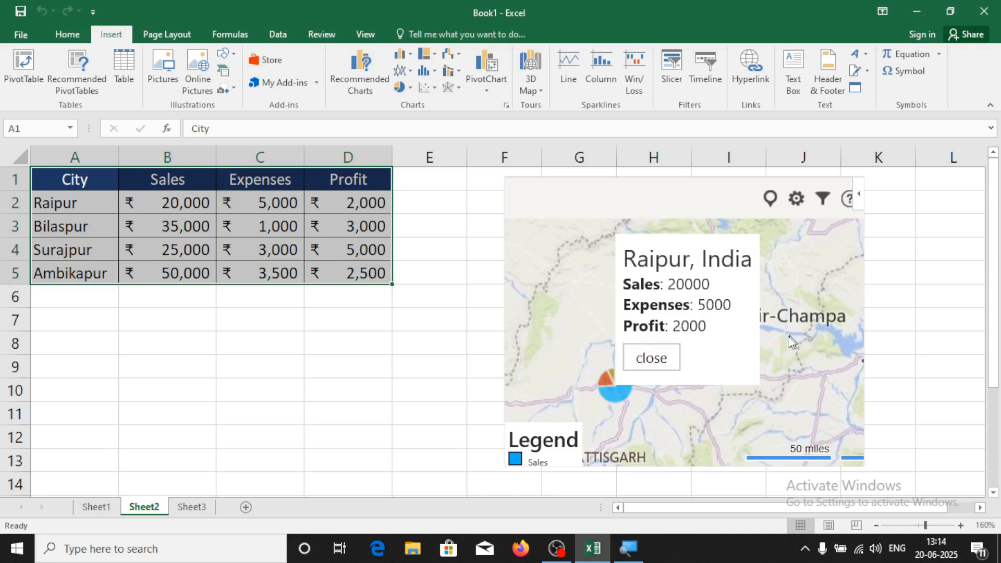
pyautogui.click(670, 365)
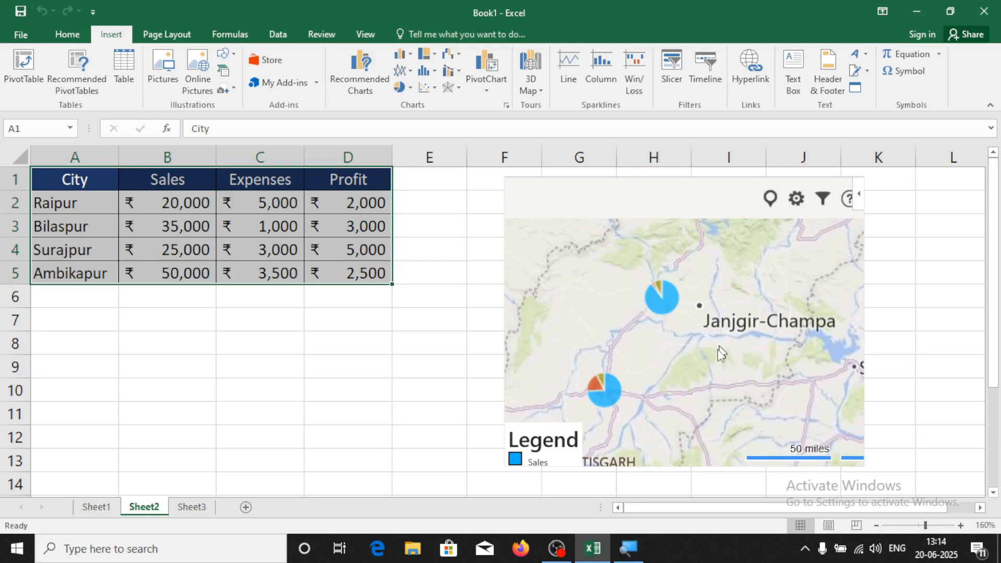
pyautogui.moveTo(718, 351); pyautogui.dragTo(702, 384)
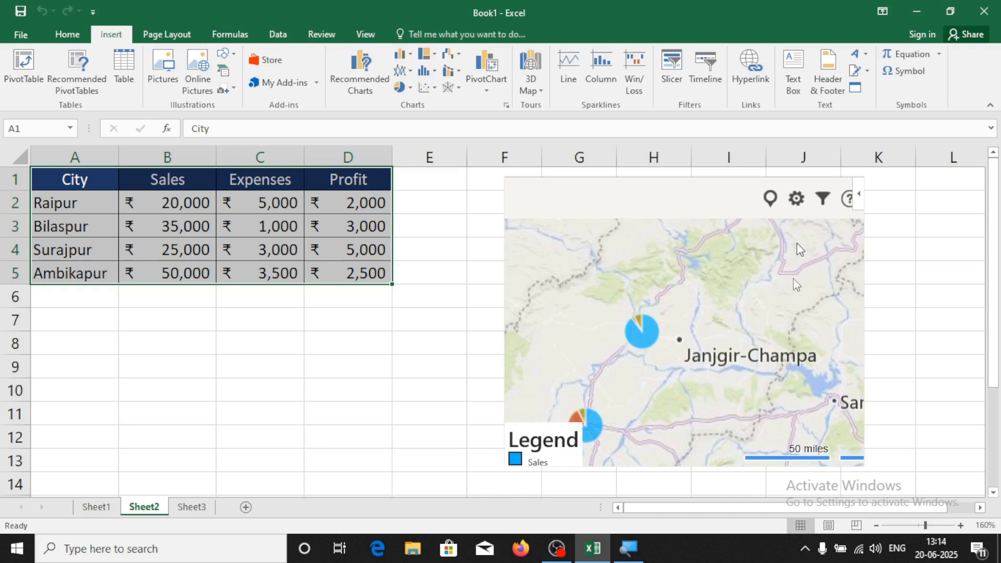
# Switch the map type to Bird's Eye imagery
pyautogui.click(795, 200)
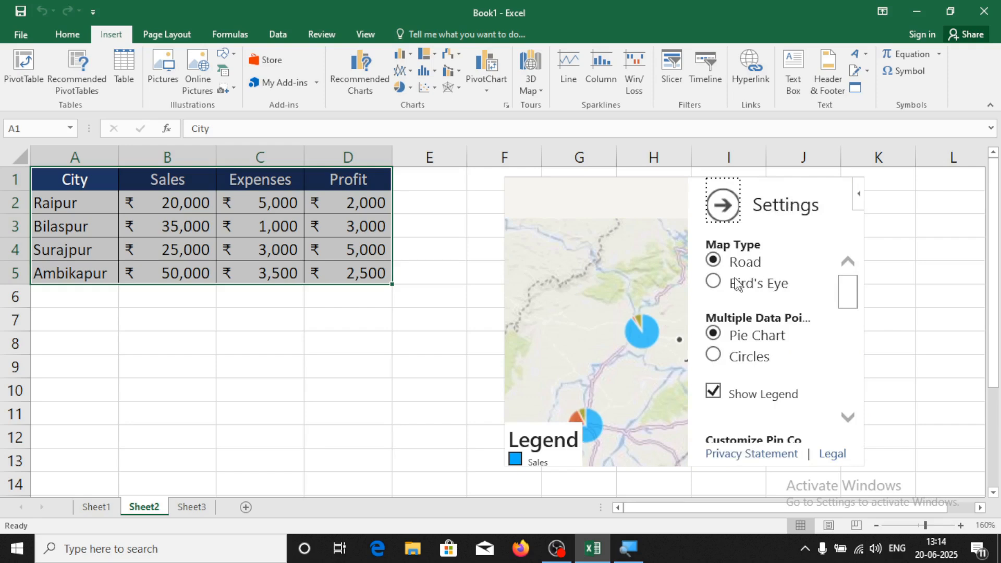
pyautogui.click(714, 284)
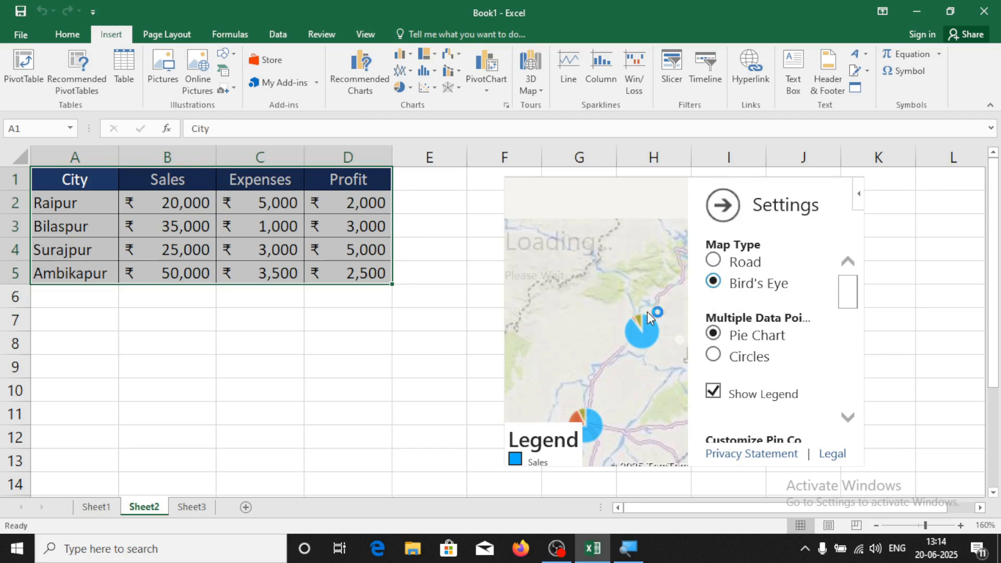
pyautogui.click(722, 219)
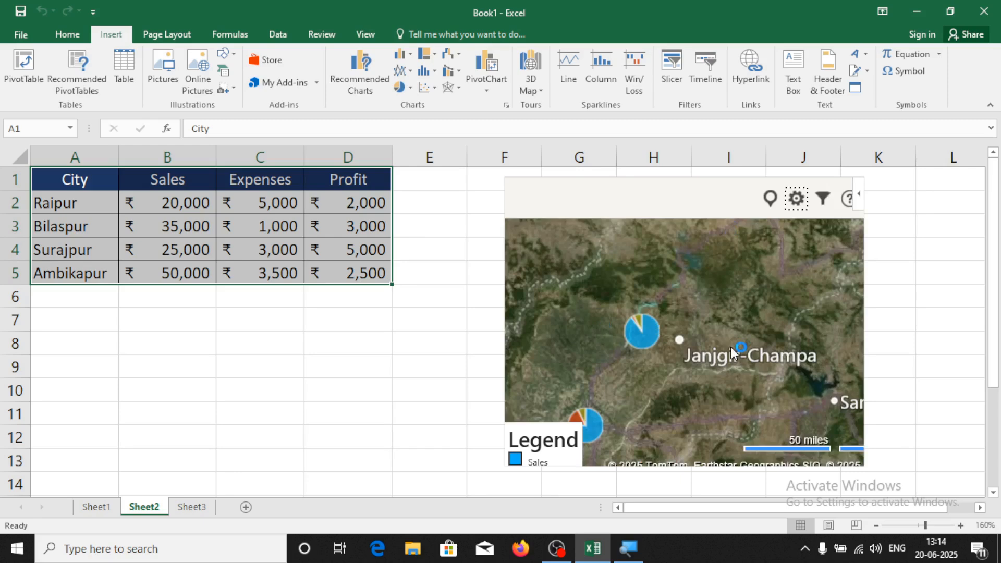
pyautogui.scroll(-1, 730, 347)
pyautogui.moveTo(733, 380); pyautogui.dragTo(713, 377)
# Show multiple data points as circles instead of pies
pyautogui.click(797, 208)
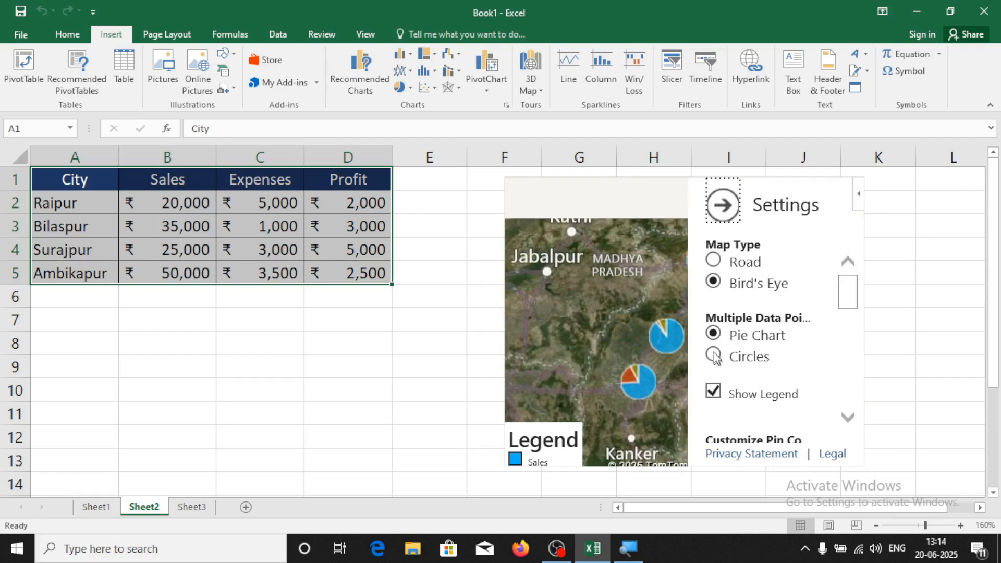
pyautogui.click(714, 356)
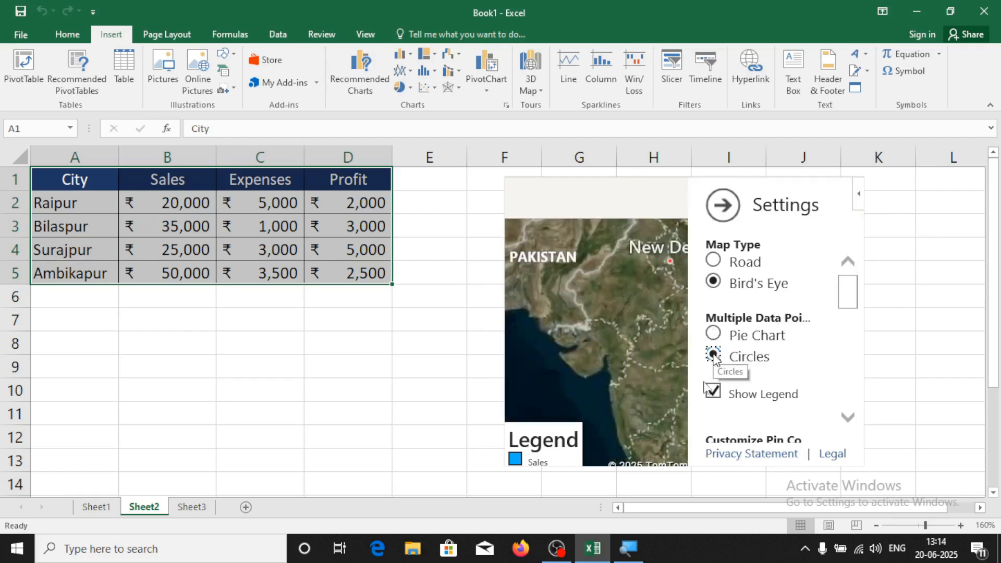
pyautogui.click(720, 216)
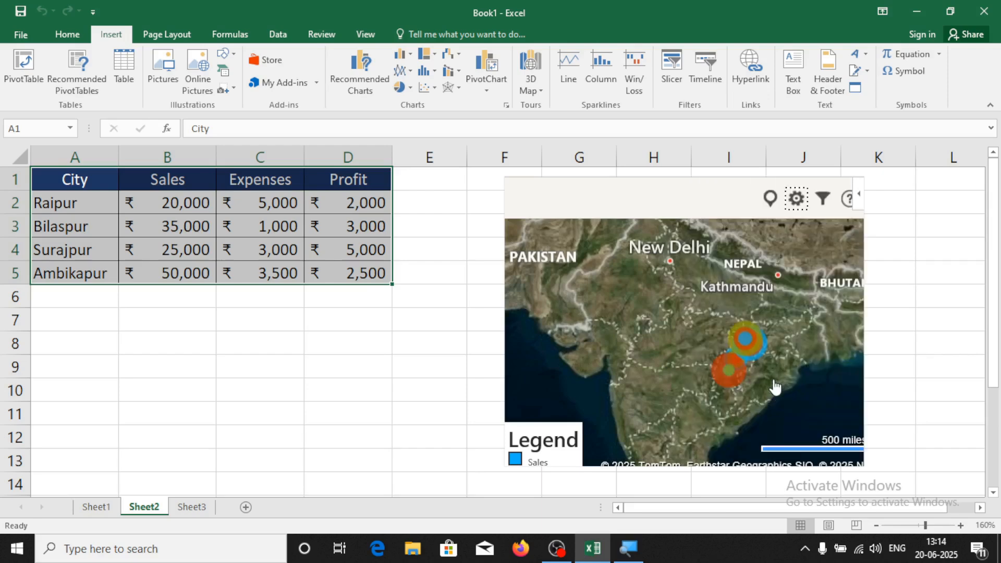
pyautogui.scroll(5, 774, 386)
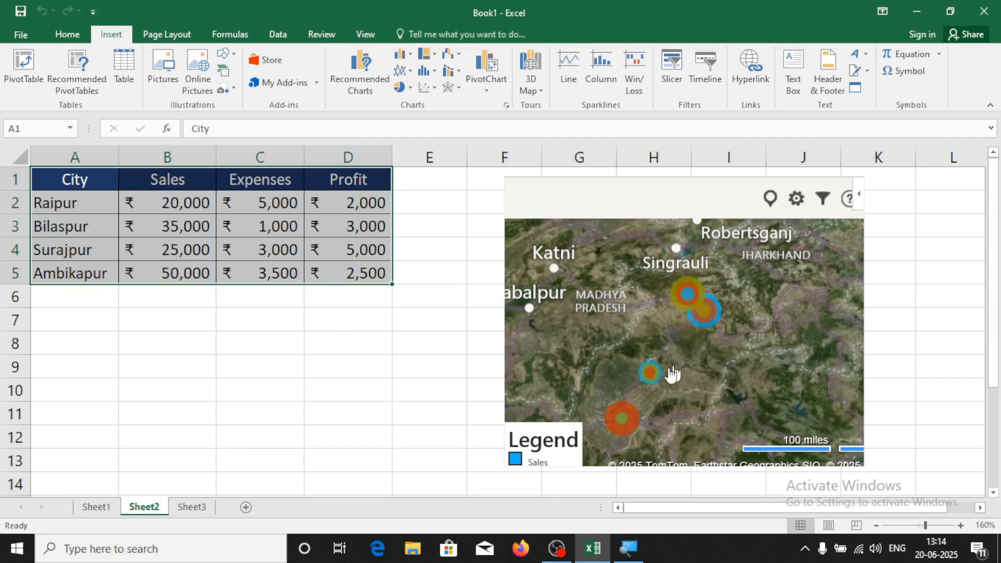
# Go to Sheet3 and select empty cell E6 beside the Emp/Sales table
pyautogui.click(409, 370)
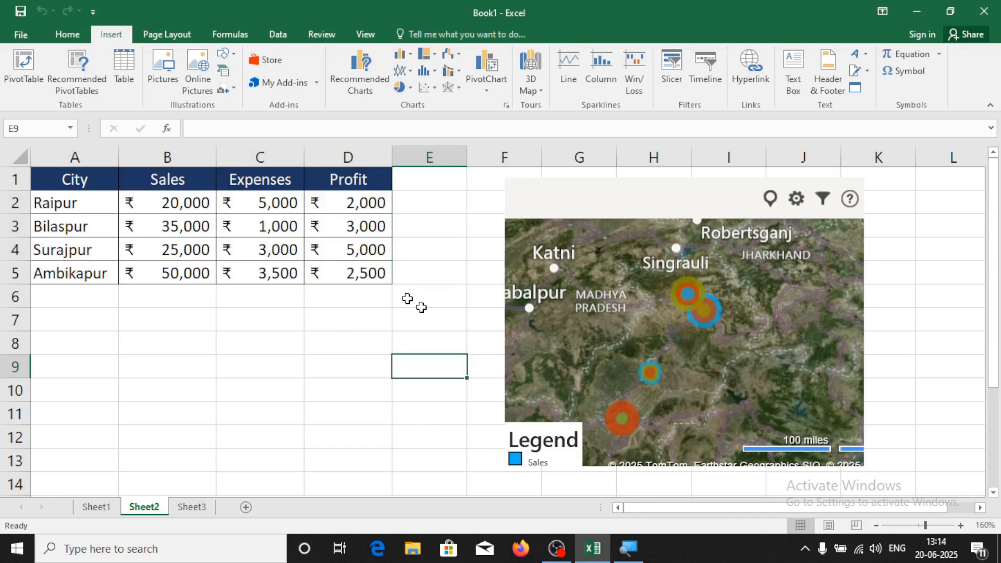
pyautogui.click(317, 84)
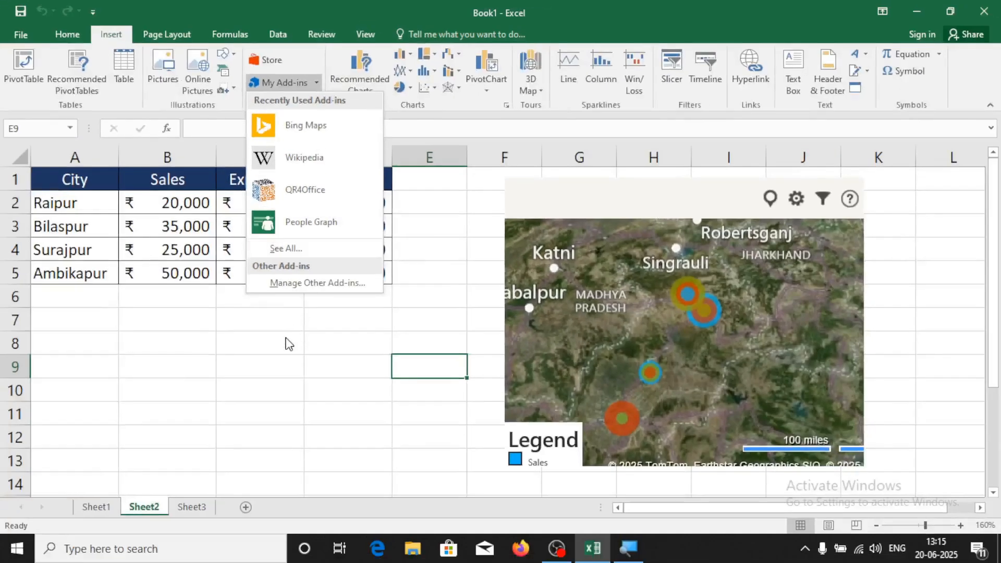
pyautogui.click(240, 458)
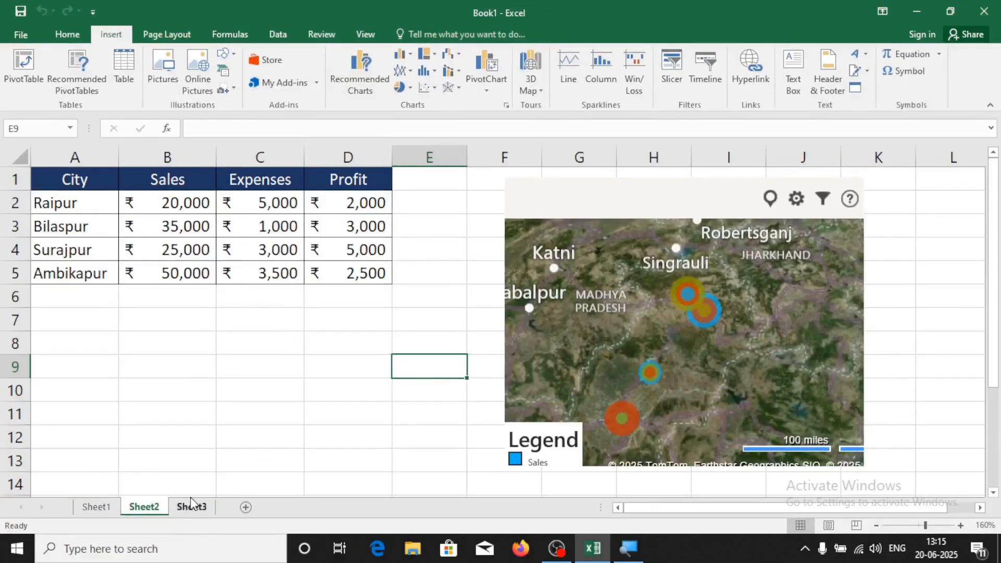
pyautogui.click(192, 507)
pyautogui.click(209, 405)
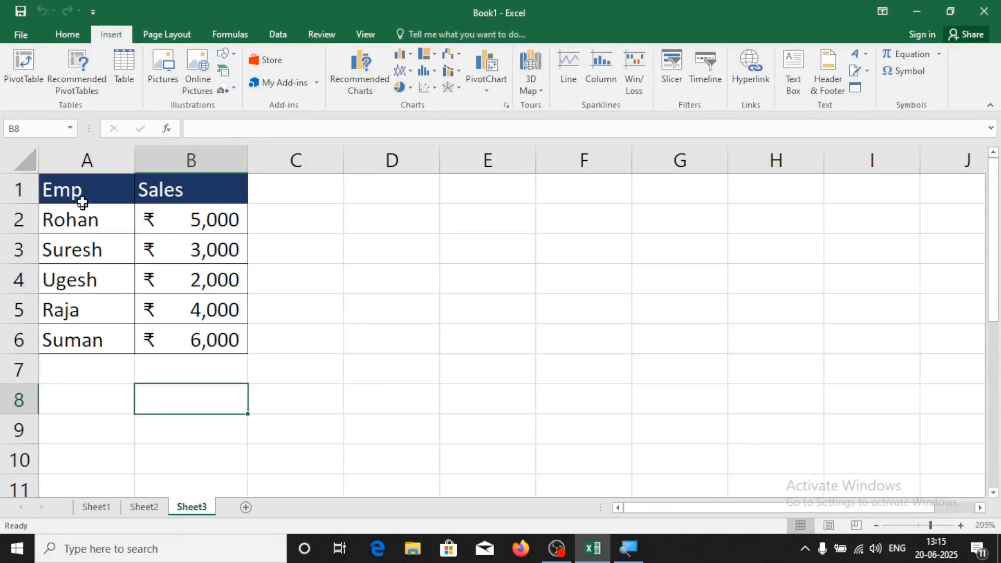
pyautogui.click(342, 295)
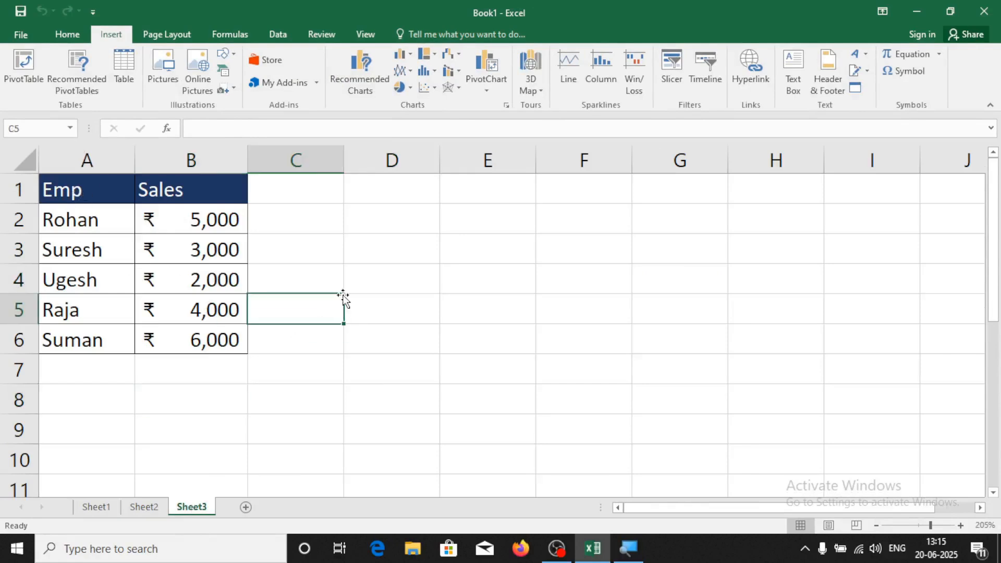
pyautogui.click(523, 343)
# Insert the People Graph add-in and drag it up beside the sales table
pyautogui.click(318, 84)
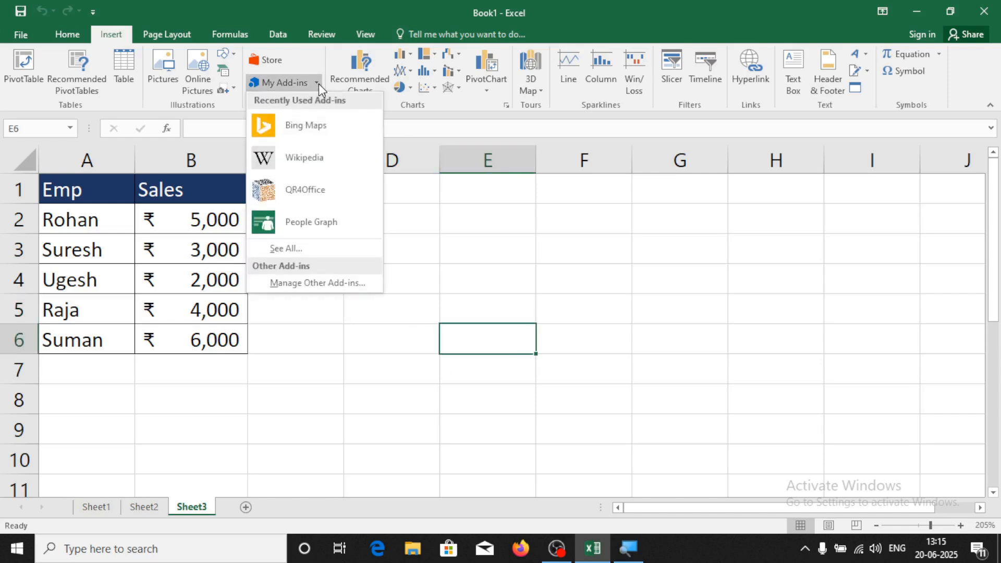
pyautogui.click(306, 223)
pyautogui.moveTo(464, 236); pyautogui.dragTo(571, 166)
pyautogui.moveTo(635, 235); pyautogui.dragTo(661, 183)
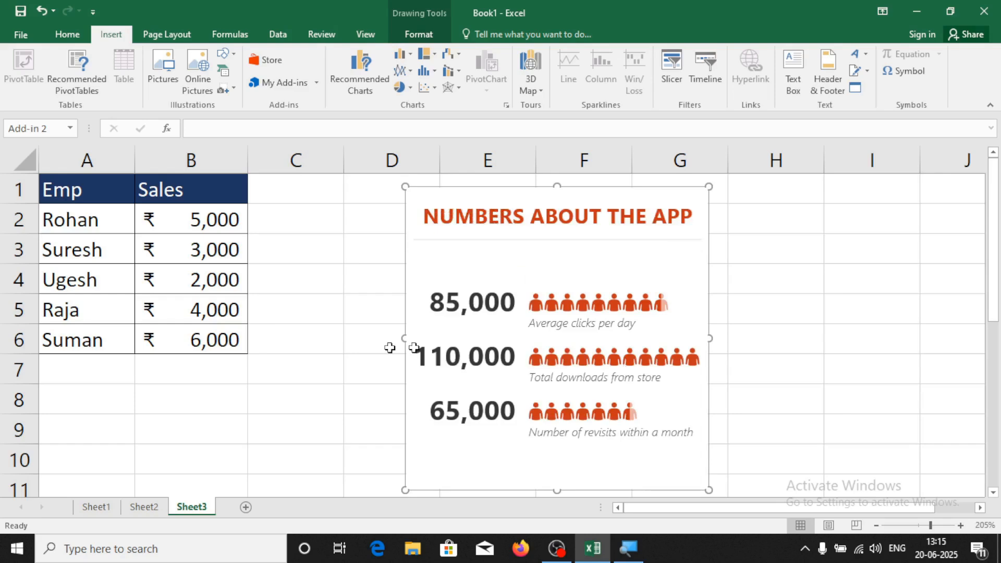
# Set the People Graph's data to the Emp/Sales range A1:B6 so it plots five employees
pyautogui.click(667, 202)
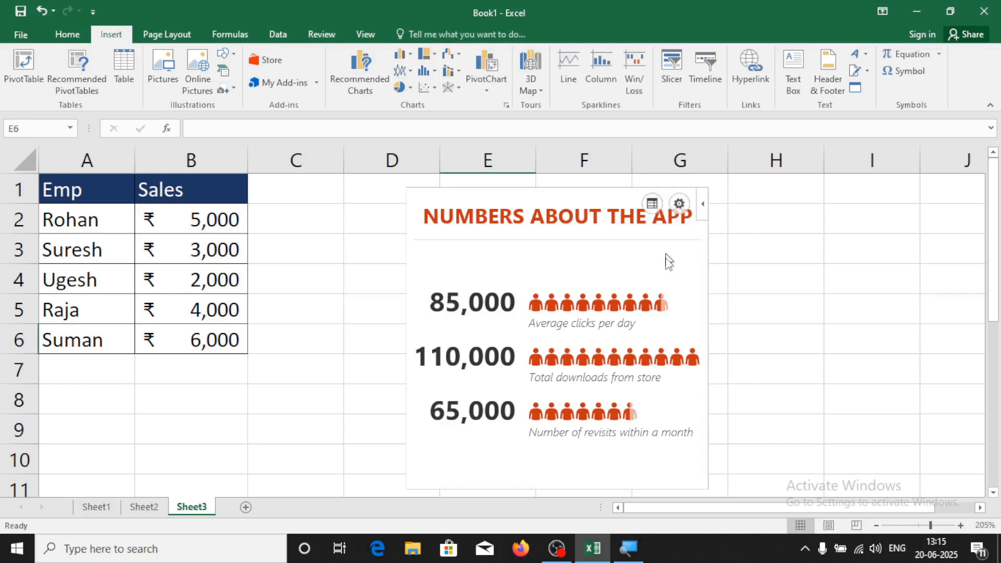
pyautogui.click(679, 204)
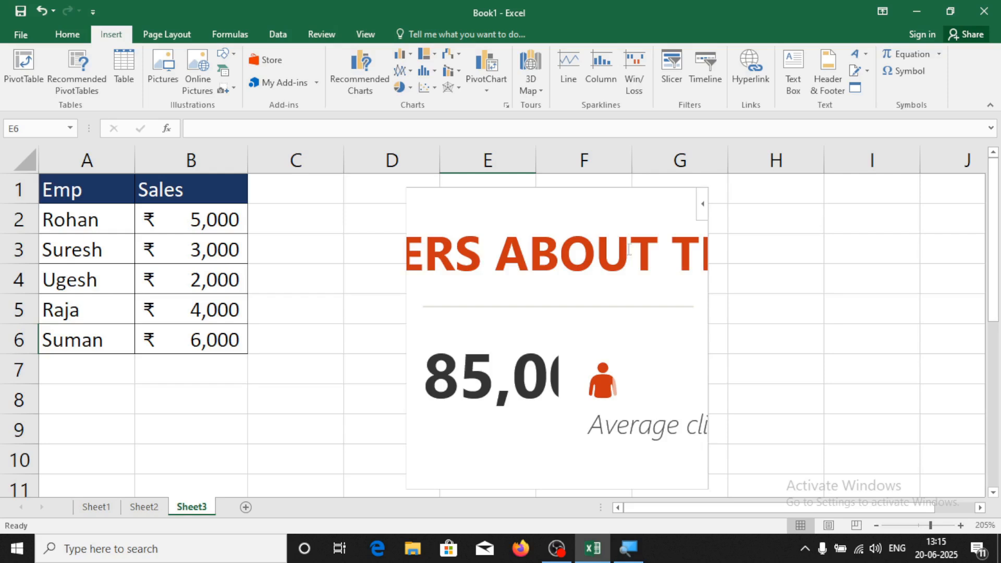
pyautogui.moveTo(619, 219)
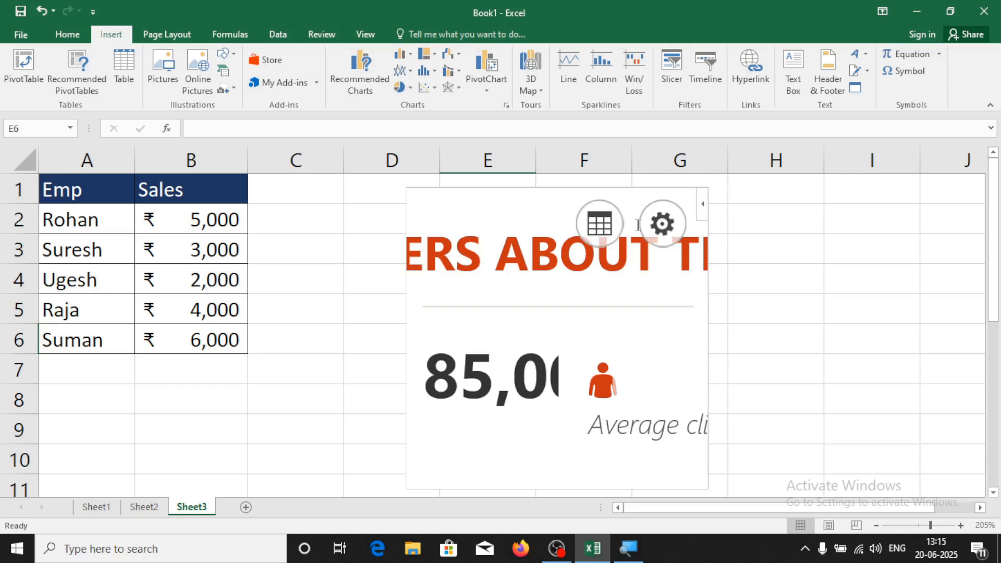
pyautogui.click(600, 228)
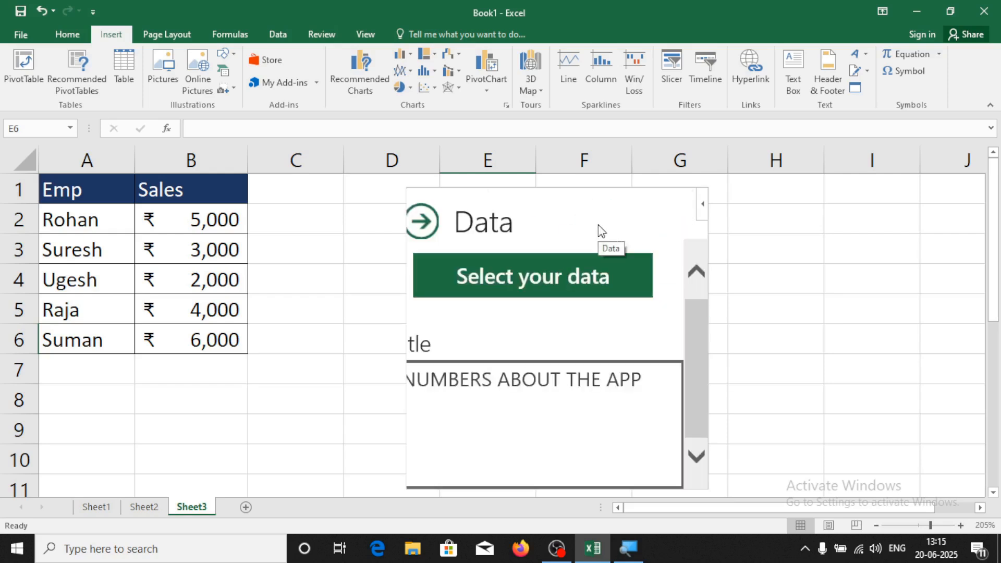
pyautogui.click(561, 276)
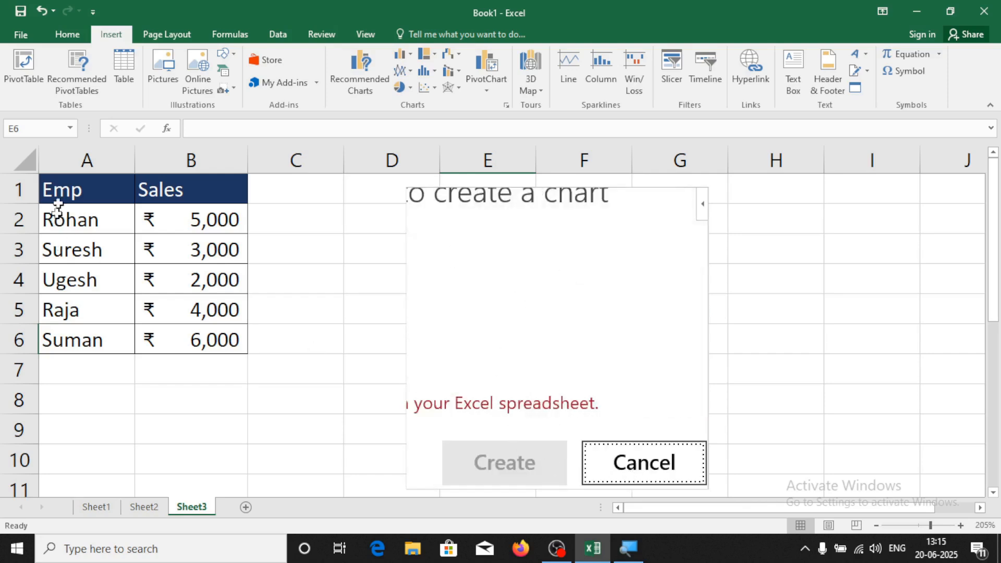
pyautogui.moveTo(59, 188); pyautogui.dragTo(196, 337)
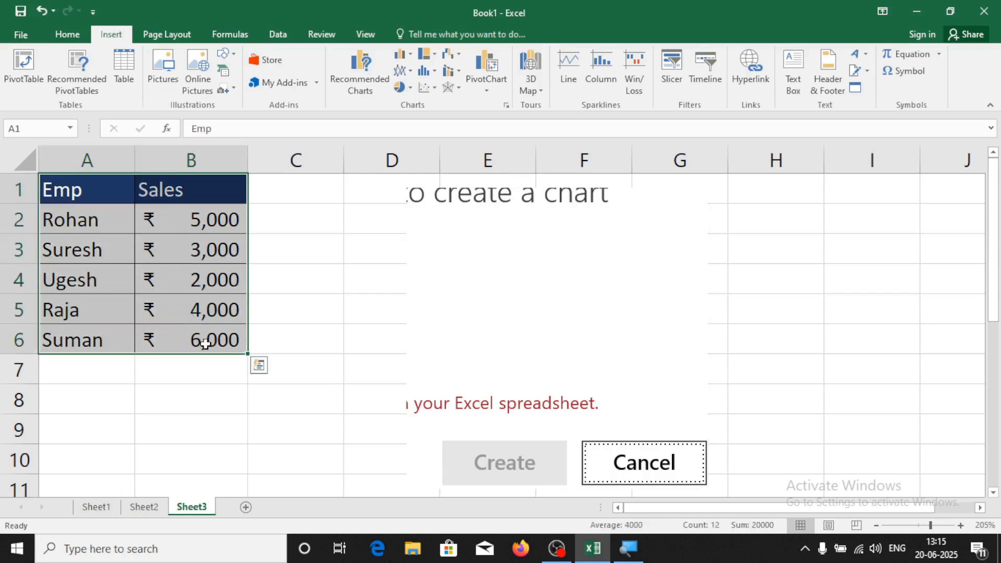
pyautogui.click(525, 472)
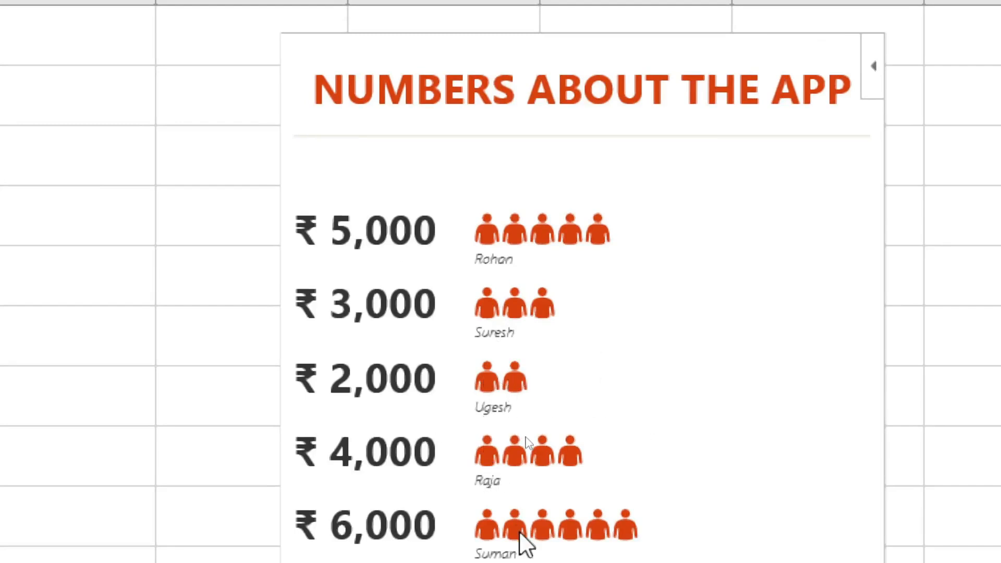
pyautogui.moveTo(520, 523)
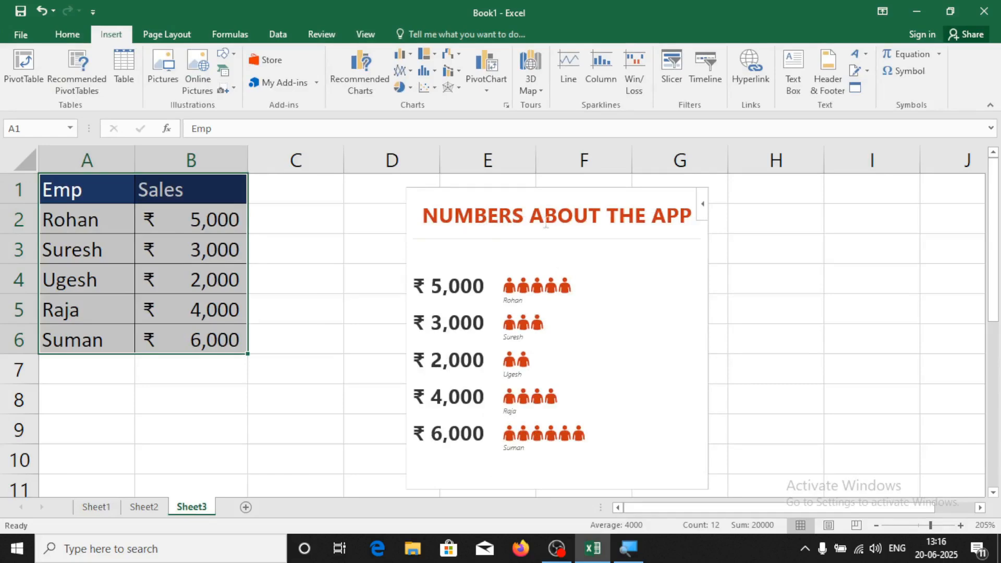
# Retitle the People Graph 'sales Daa'
pyautogui.click(647, 219)
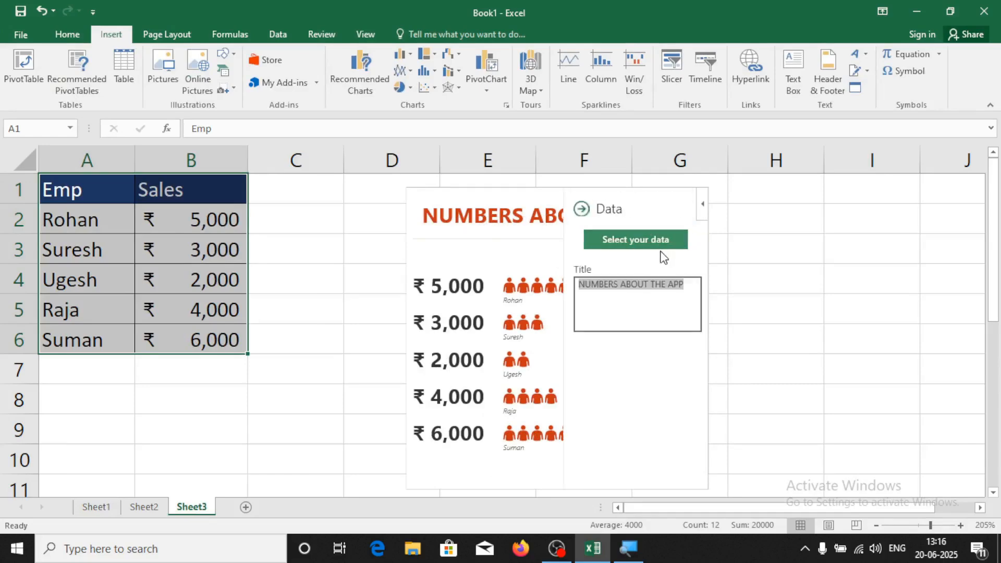
pyautogui.press('BackSpace')
pyautogui.write('saes')
pyautogui.press('BackSpace')
pyautogui.press('BackSpace')
pyautogui.press('BackSpace')
pyautogui.write('a')
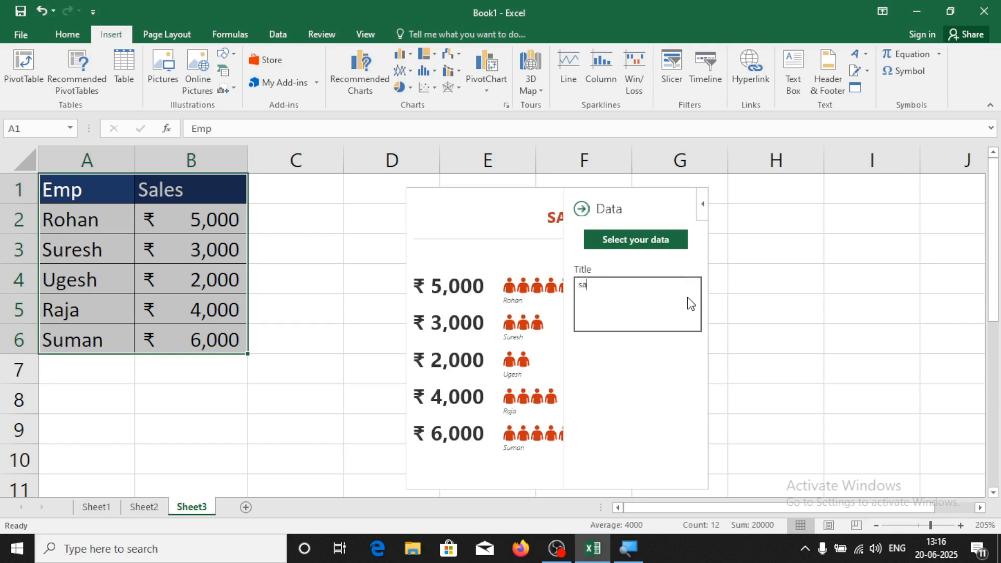
pyautogui.write('les Daa')
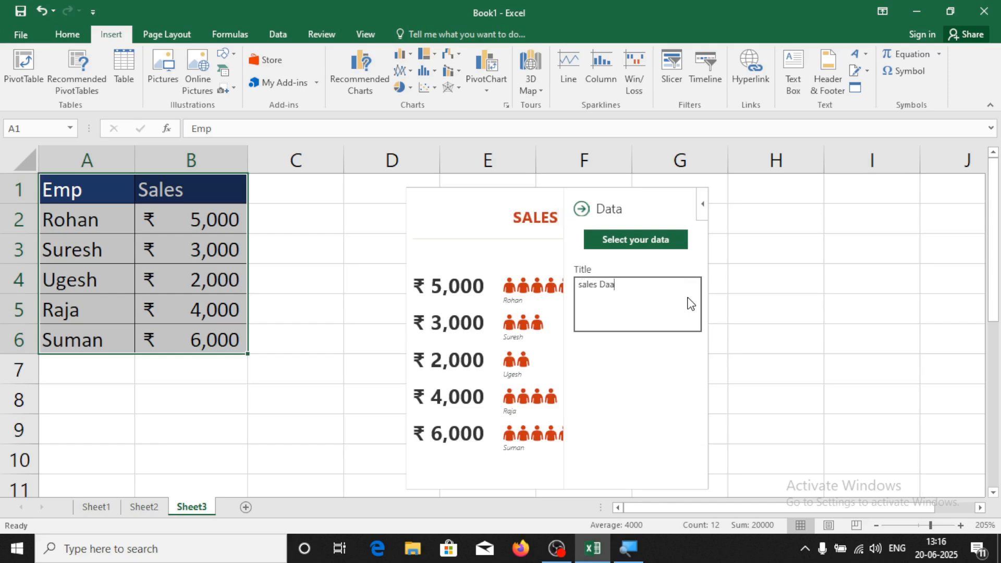
pyautogui.click(578, 204)
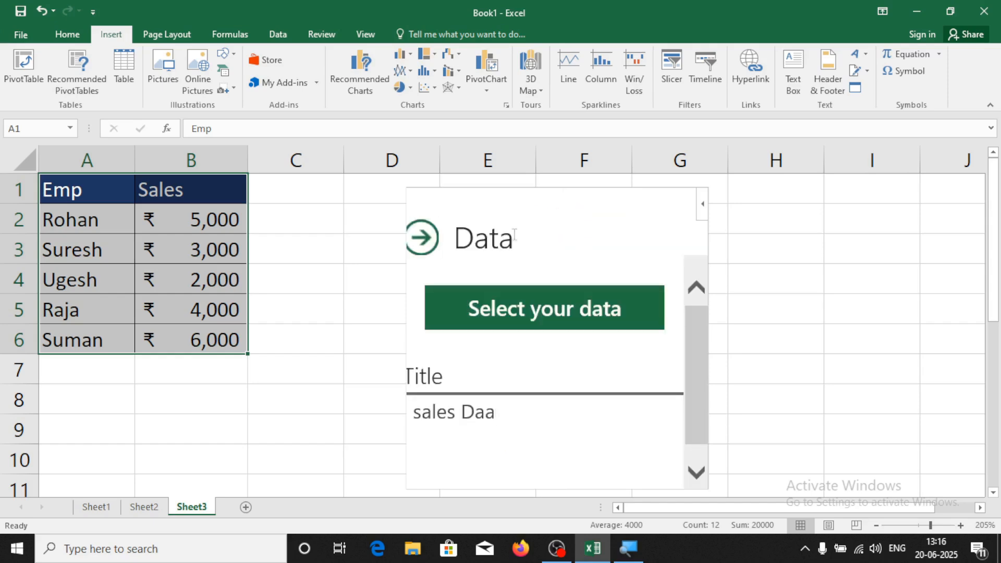
pyautogui.click(421, 238)
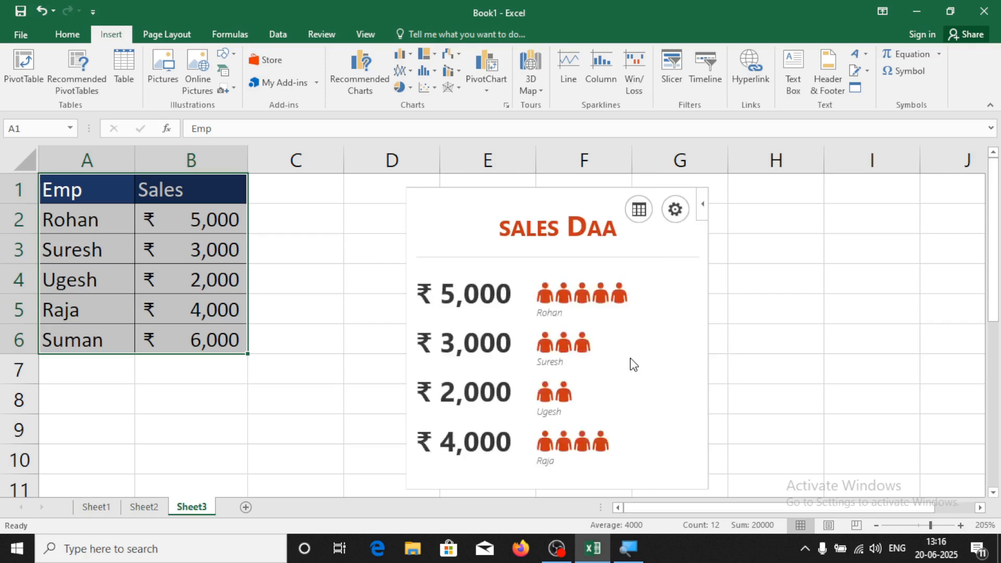
# Give the People Graph Theme 3 magenta colours and star-shaped icons
pyautogui.click(675, 211)
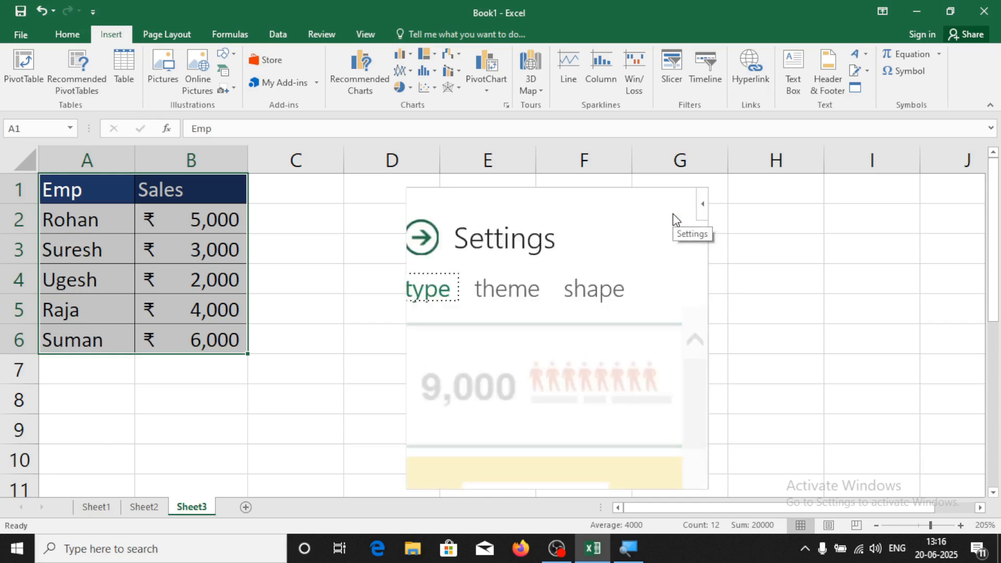
pyautogui.click(544, 296)
pyautogui.scroll(-1, 553, 422)
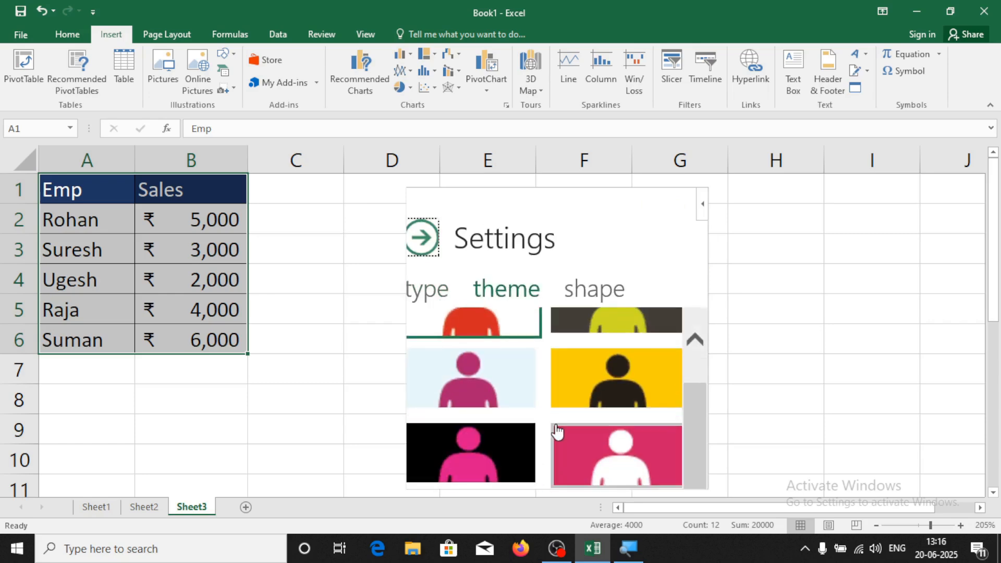
pyautogui.scroll(1, 553, 423)
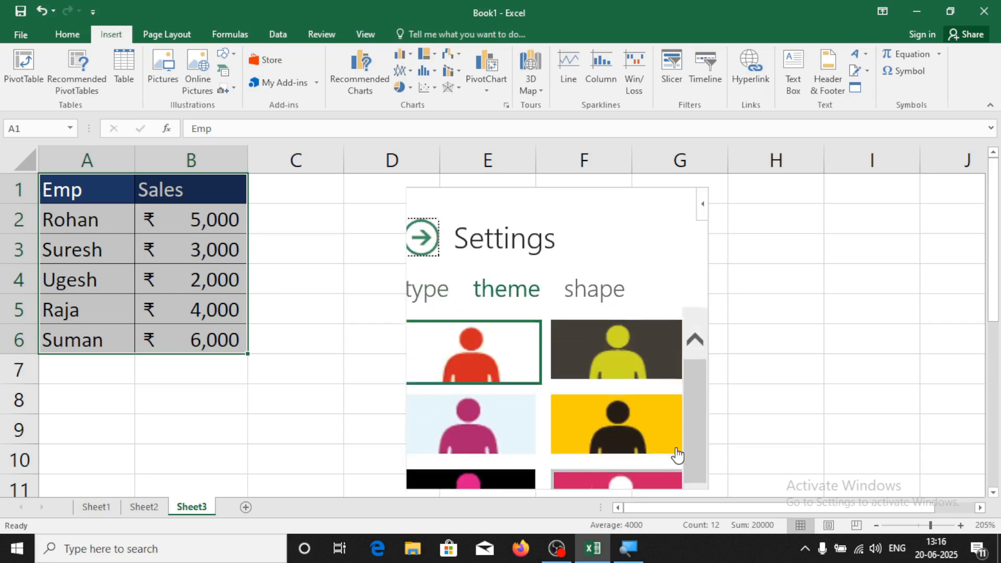
pyautogui.click(514, 428)
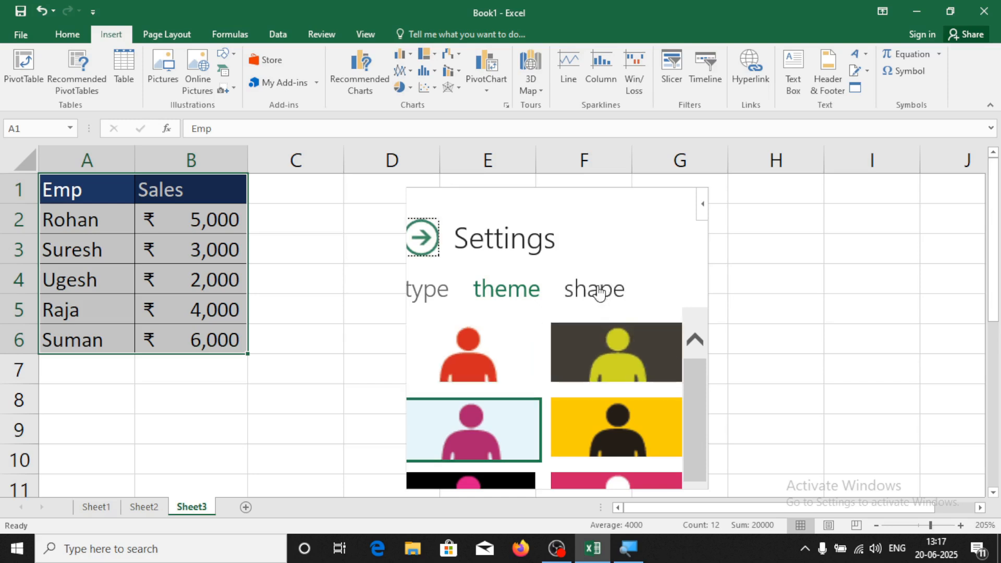
pyautogui.click(596, 289)
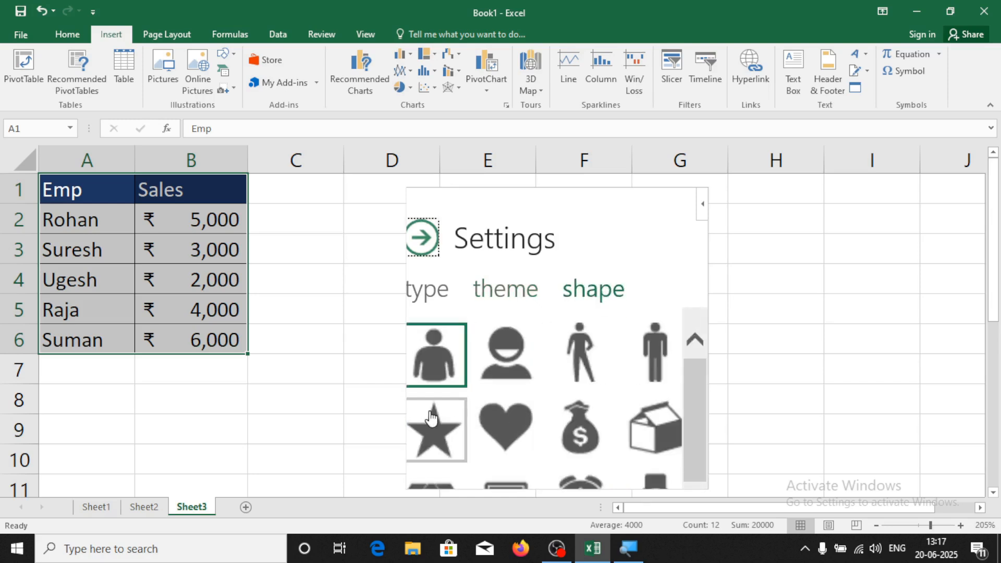
pyautogui.click(439, 419)
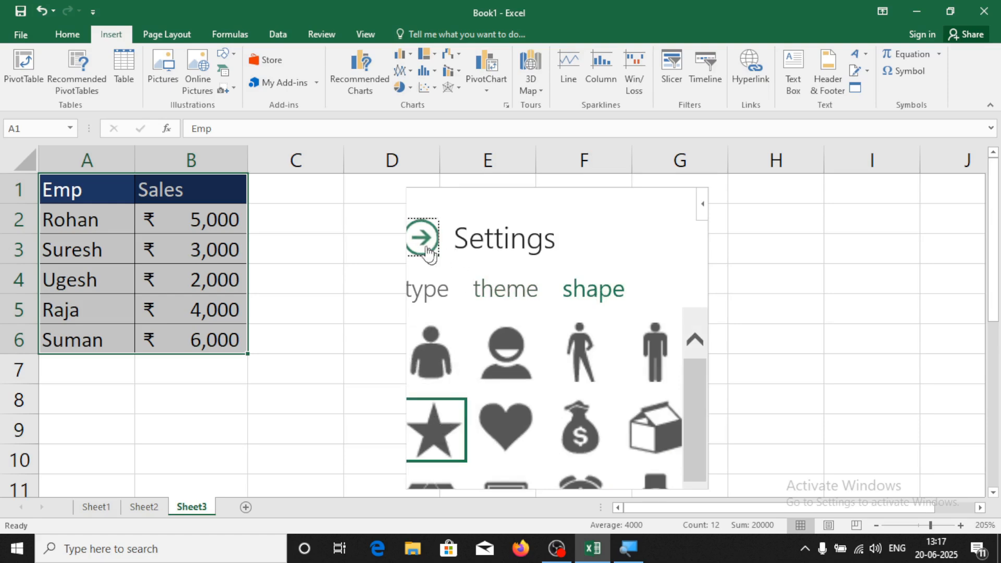
pyautogui.click(424, 239)
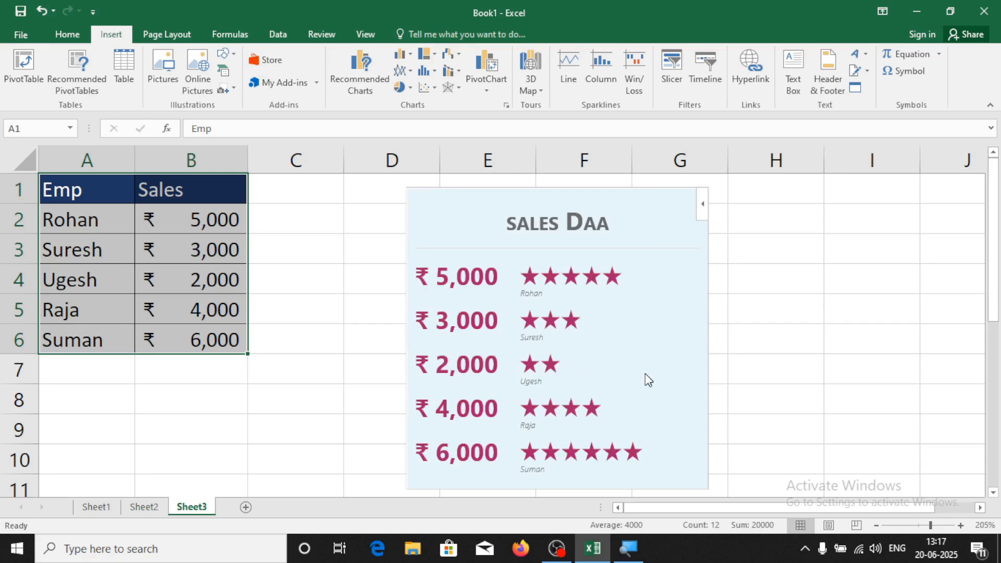
pyautogui.click(774, 333)
pyautogui.click(298, 349)
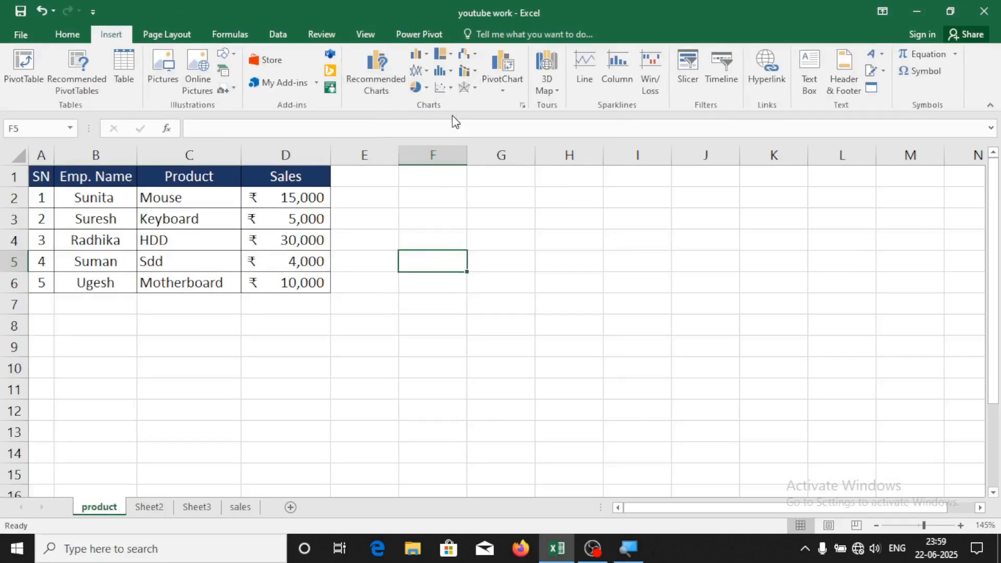
# Select the SN/Emp. Name/Product/Sales table A1:D6 on the product sheet
pyautogui.click(438, 360)
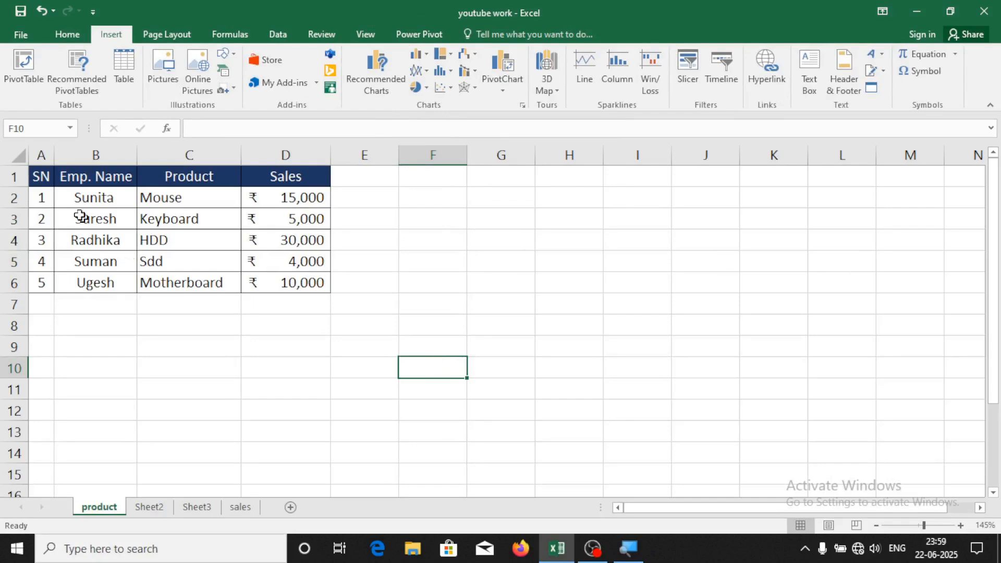
pyautogui.moveTo(46, 177); pyautogui.dragTo(291, 280)
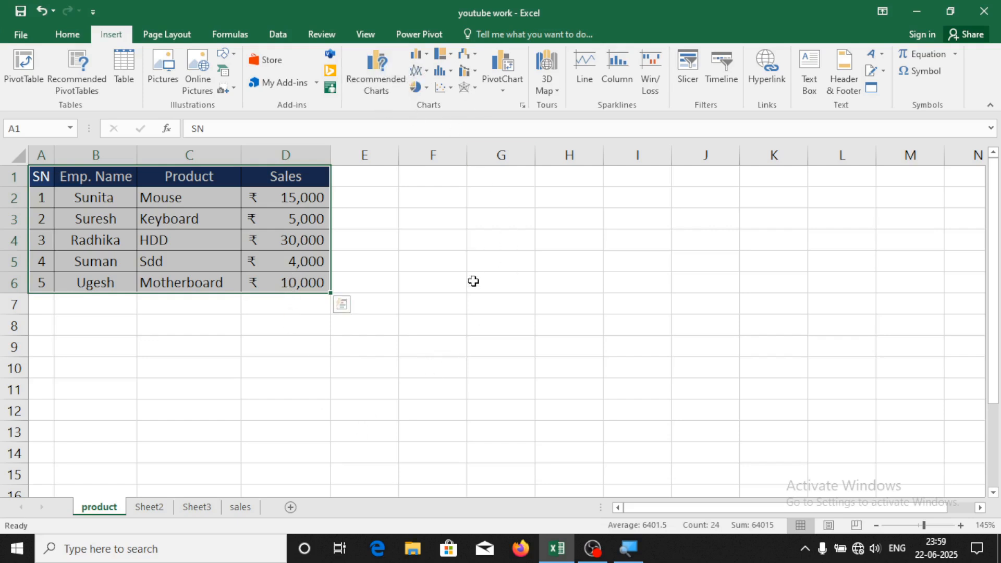
pyautogui.click(250, 395)
pyautogui.moveTo(40, 174); pyautogui.dragTo(315, 280)
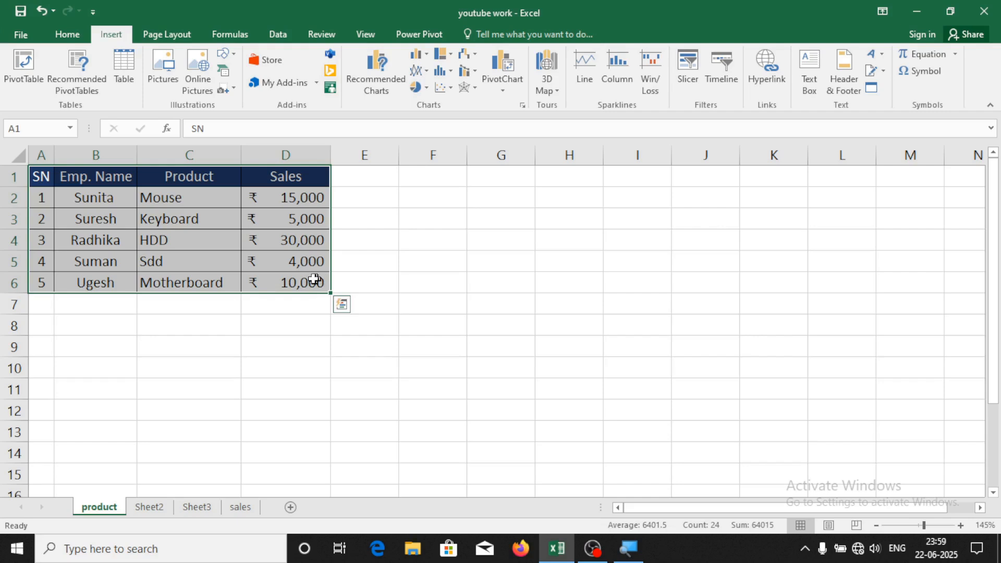
# Compare the recommended charts and insert the Clustered Column chart of the sales figures
pyautogui.click(377, 81)
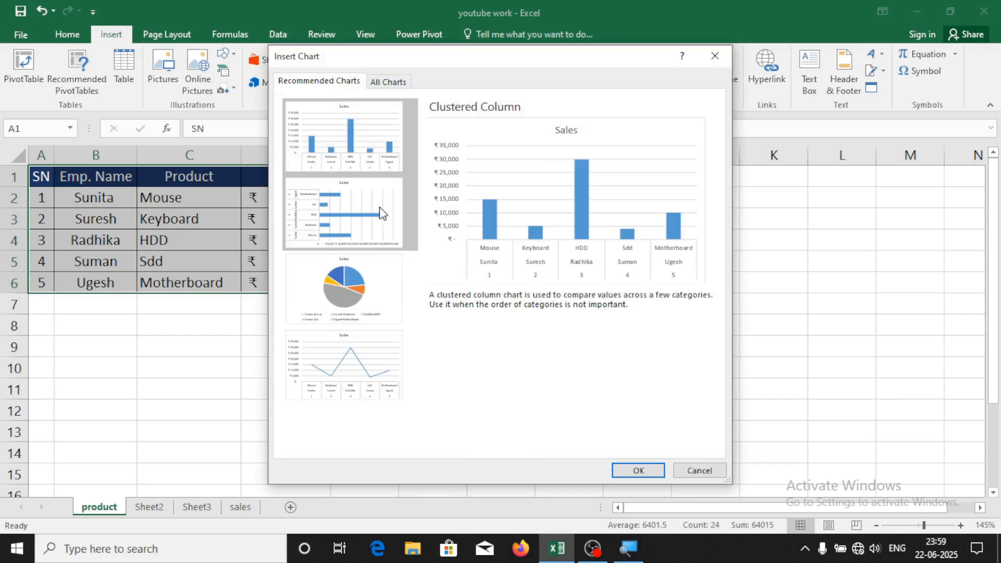
pyautogui.click(362, 228)
pyautogui.click(345, 287)
pyautogui.click(339, 385)
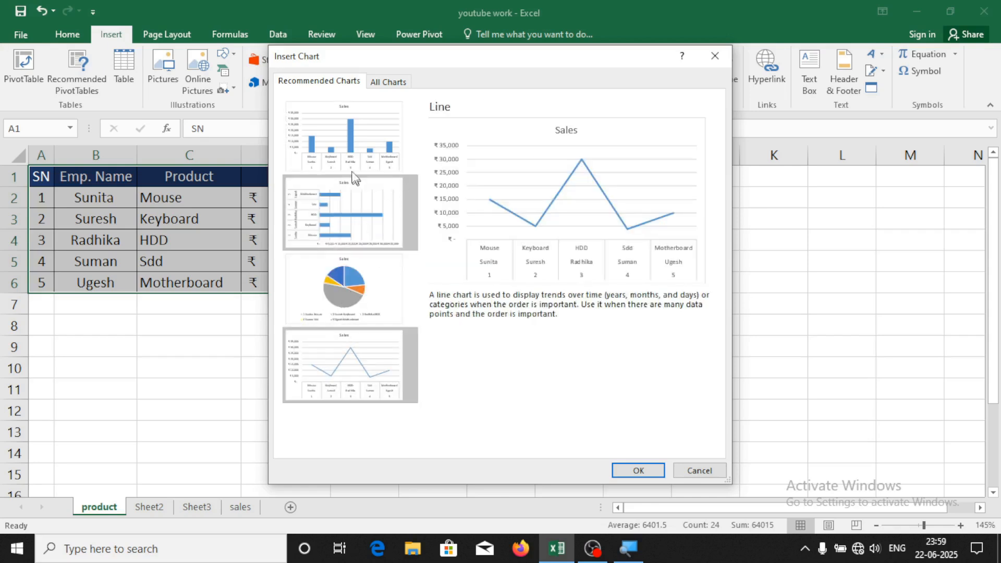
pyautogui.click(335, 166)
pyautogui.click(337, 244)
pyautogui.click(345, 344)
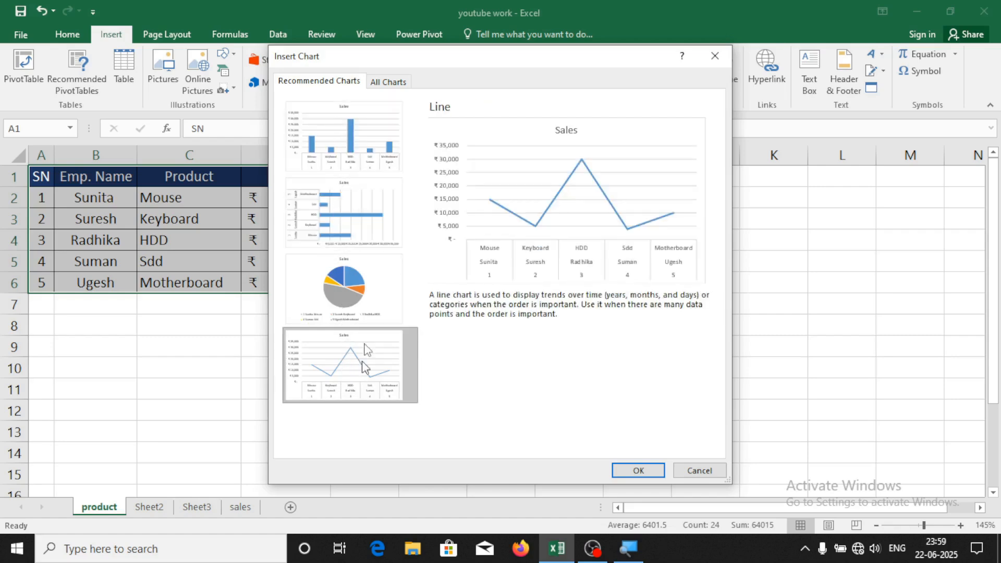
pyautogui.click(333, 150)
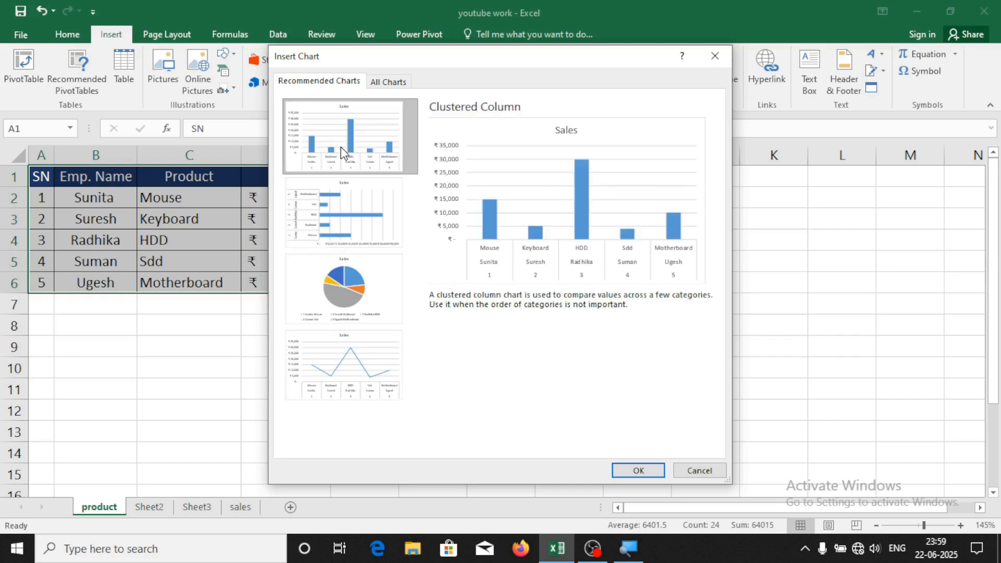
pyautogui.click(638, 470)
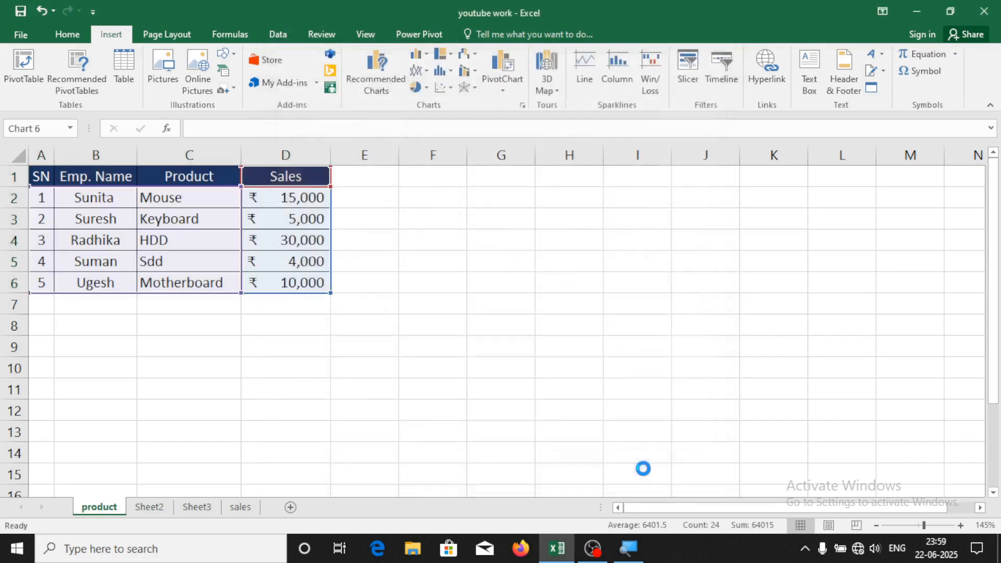
# Shrink the Sales chart and place it right beside the product table
pyautogui.moveTo(572, 191); pyautogui.dragTo(684, 172)
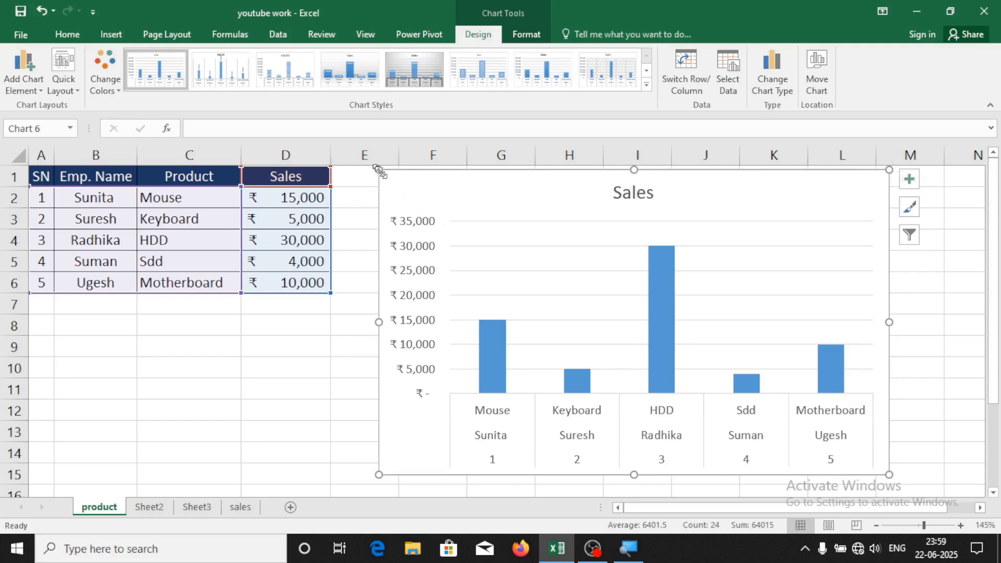
pyautogui.moveTo(379, 168); pyautogui.dragTo(441, 198)
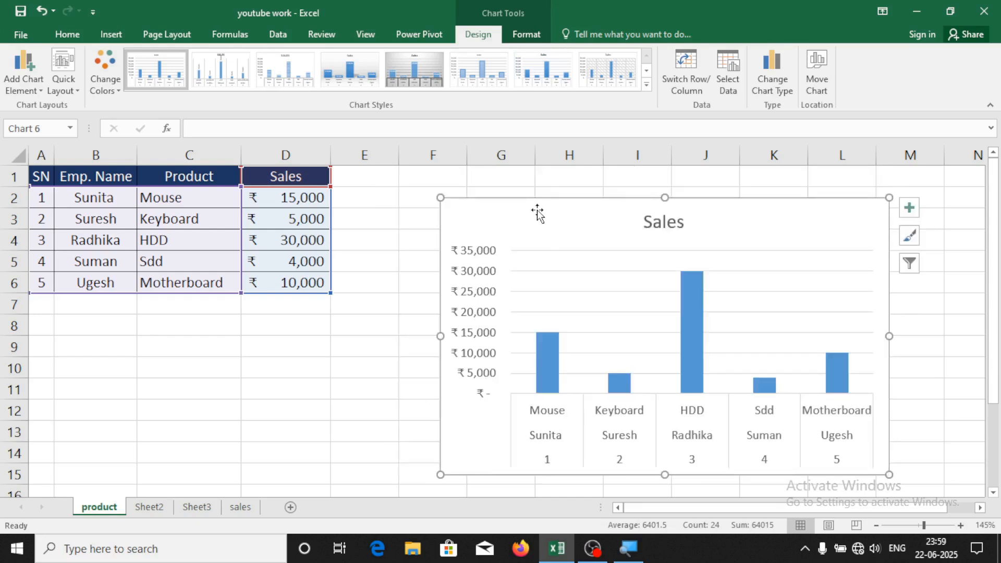
pyautogui.moveTo(537, 204); pyautogui.dragTo(456, 182)
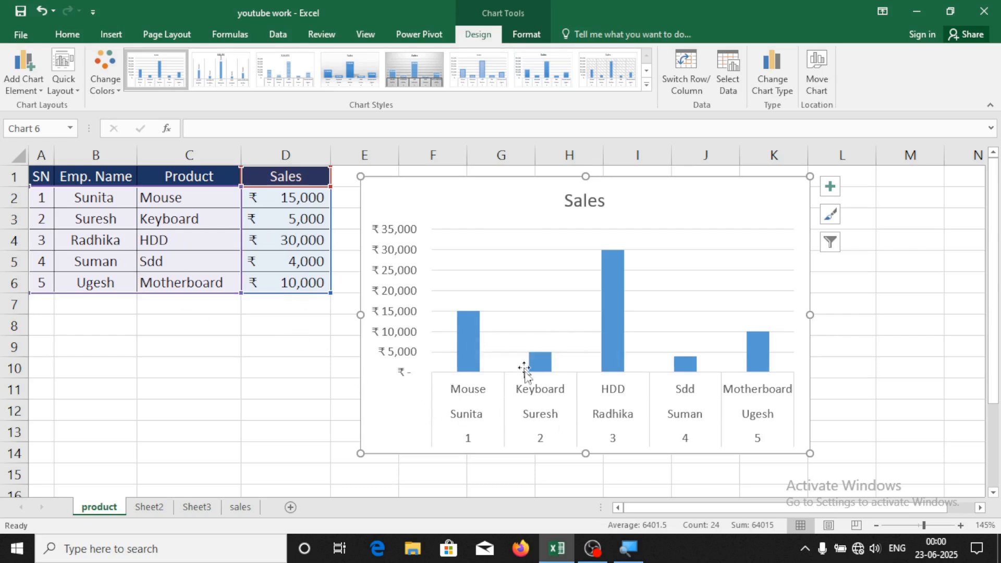
pyautogui.moveTo(541, 357)
pyautogui.moveTo(617, 253)
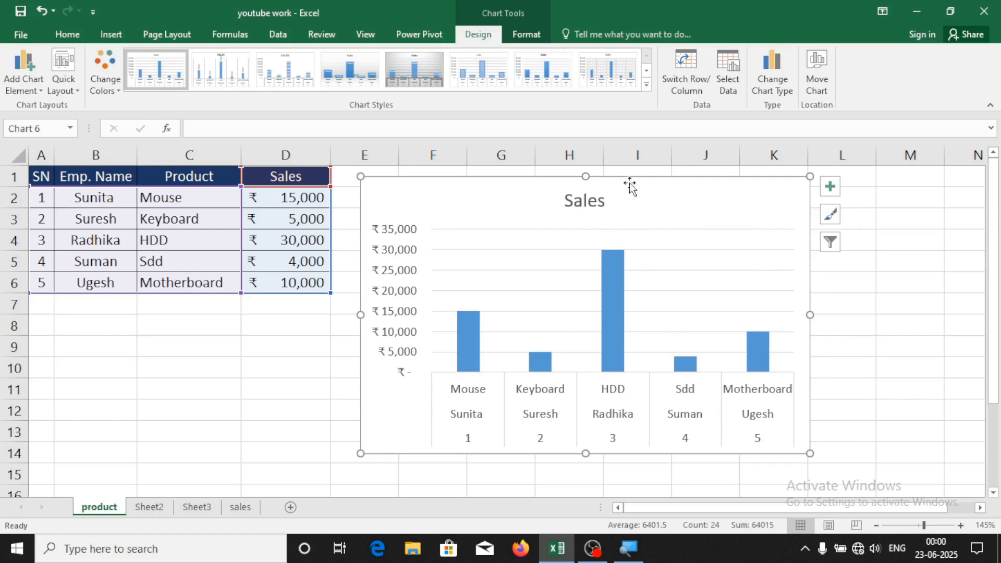
# Add axis titles to the chart, then remove them again
pyautogui.click(830, 188)
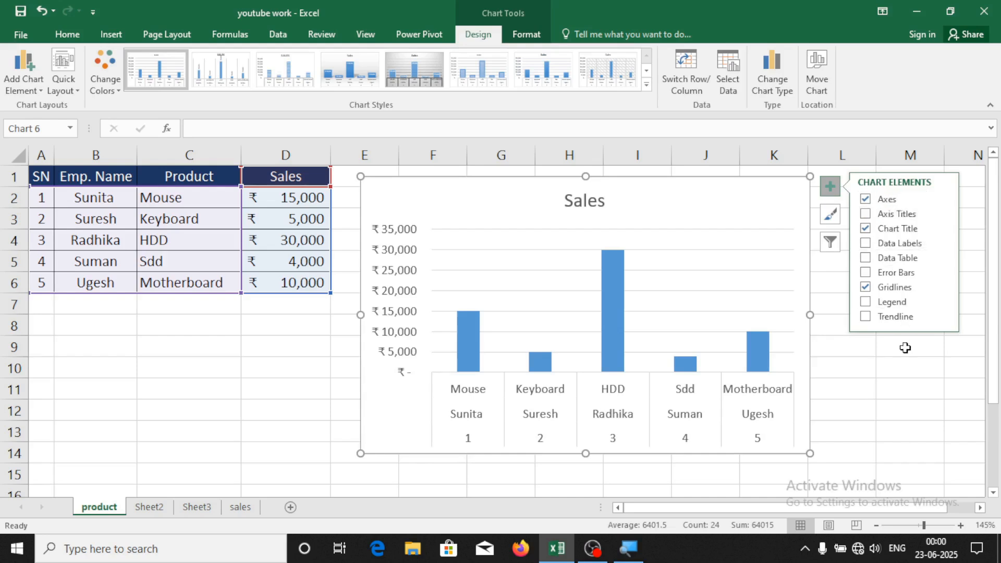
pyautogui.click(866, 214)
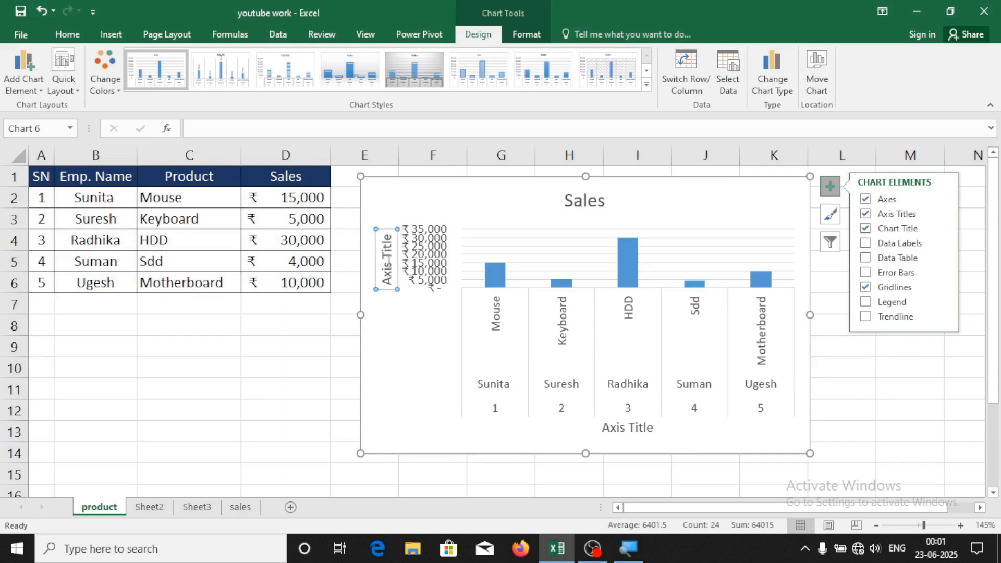
pyautogui.click(388, 259)
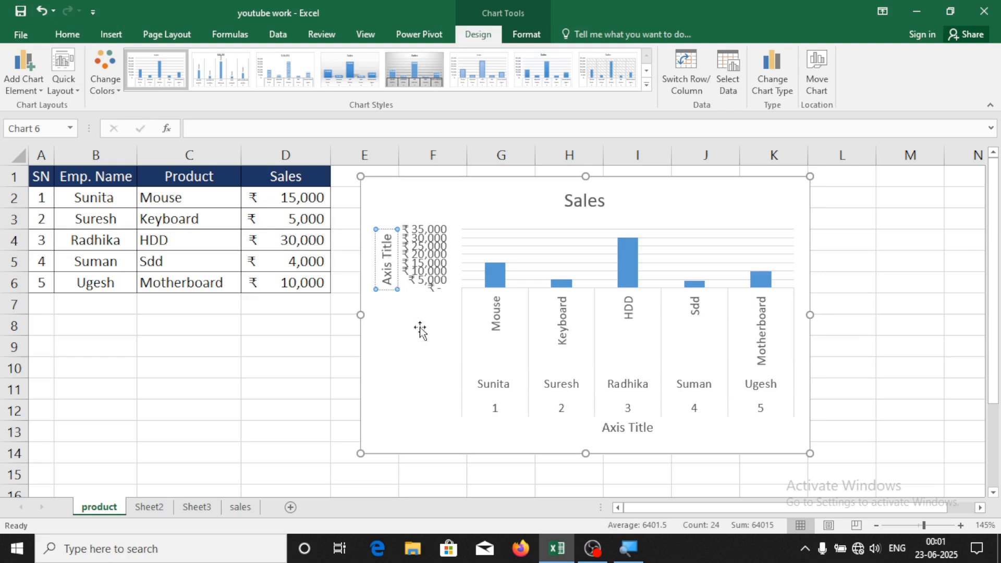
pyautogui.click(337, 395)
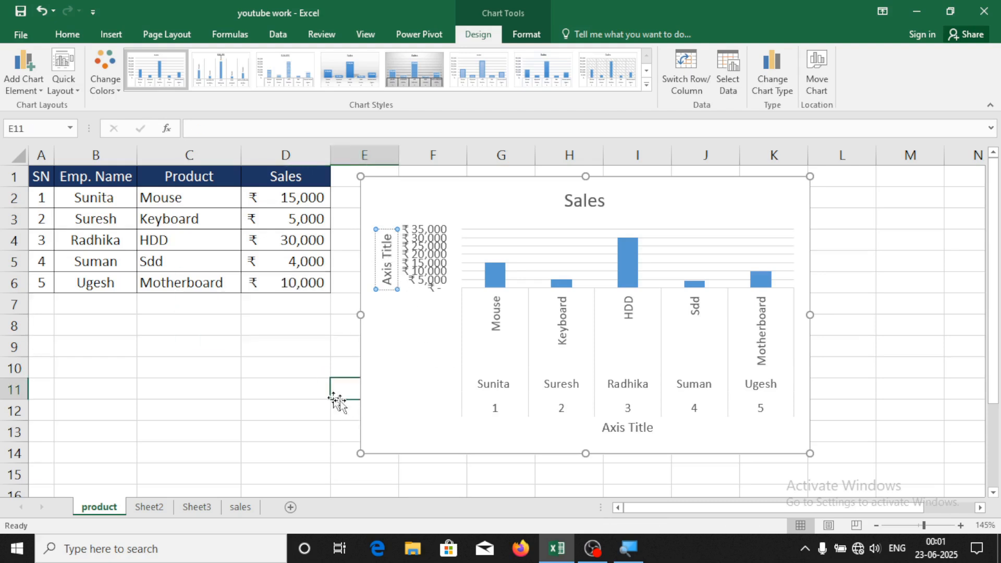
pyautogui.click(766, 198)
pyautogui.click(839, 192)
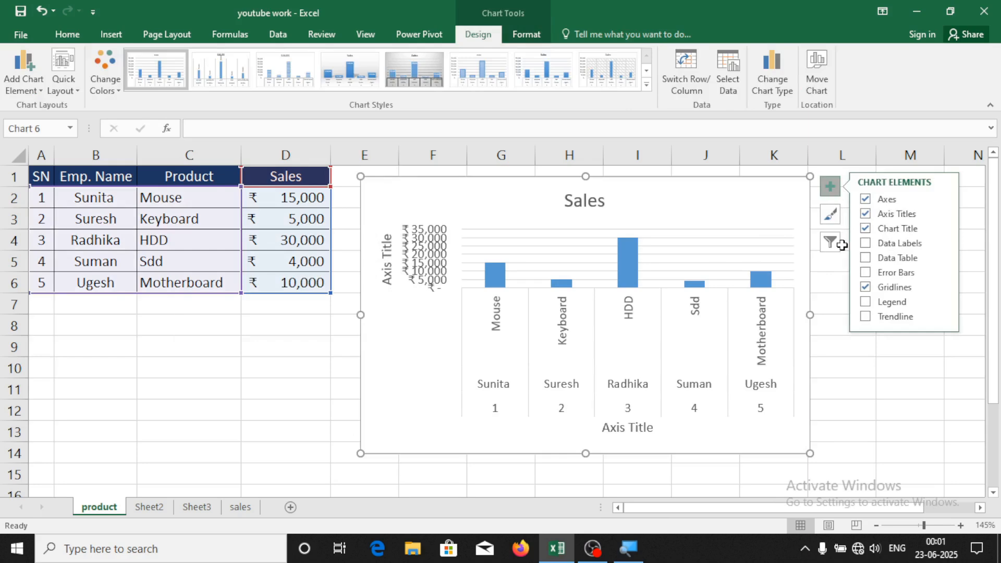
pyautogui.click(867, 213)
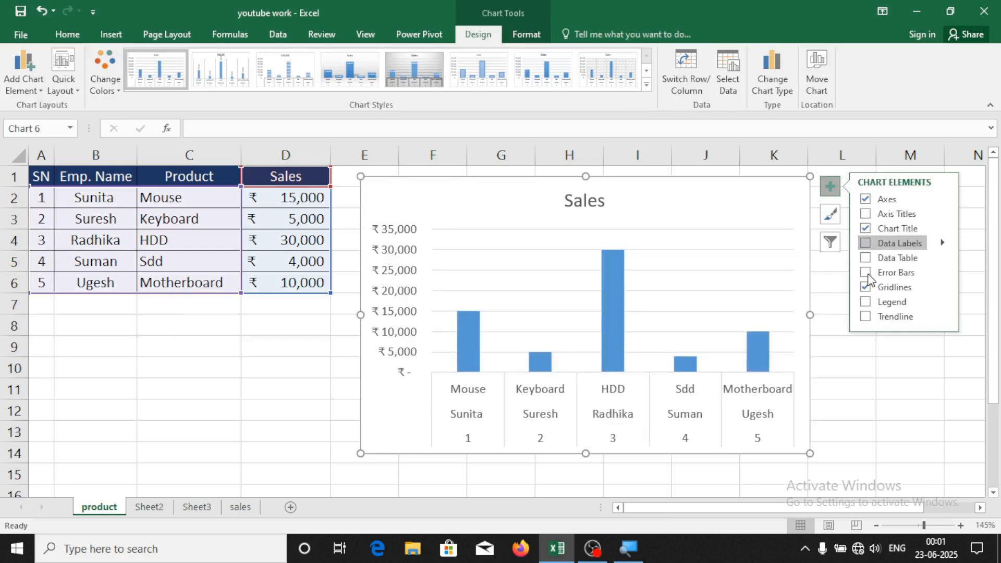
# Restore the chart title and extend it from 'Sales' to 'Sales Report'
pyautogui.click(867, 229)
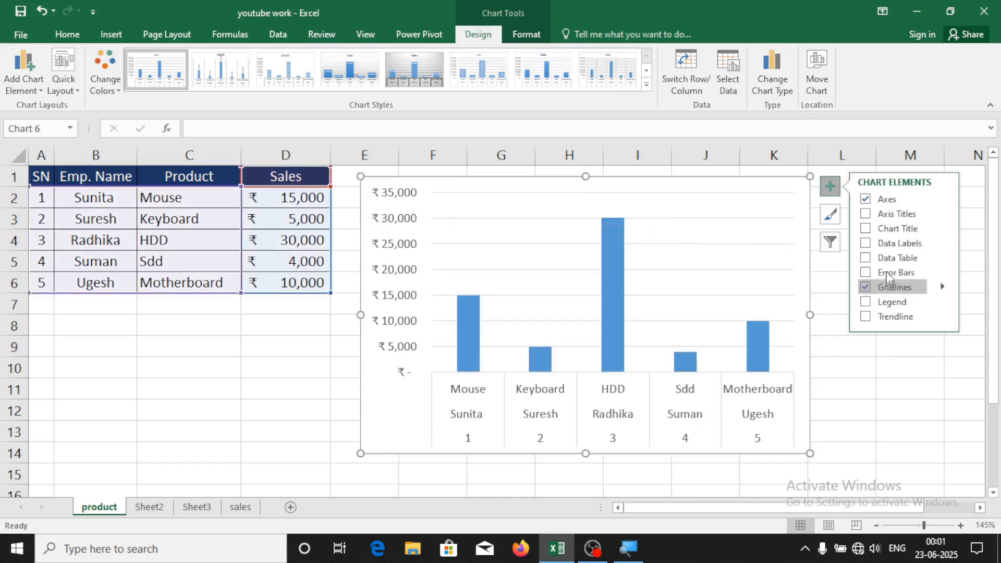
pyautogui.click(867, 230)
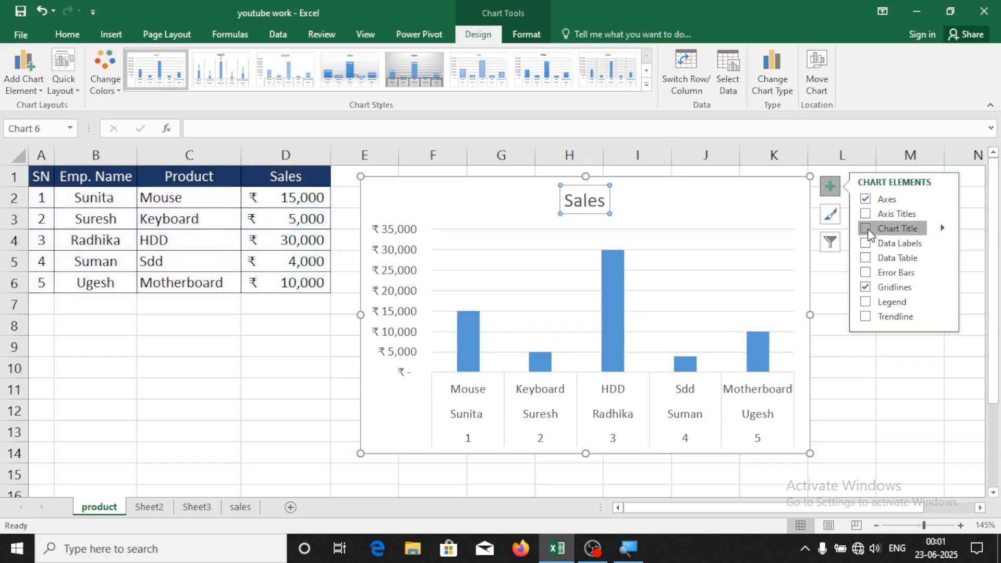
pyautogui.click(603, 200)
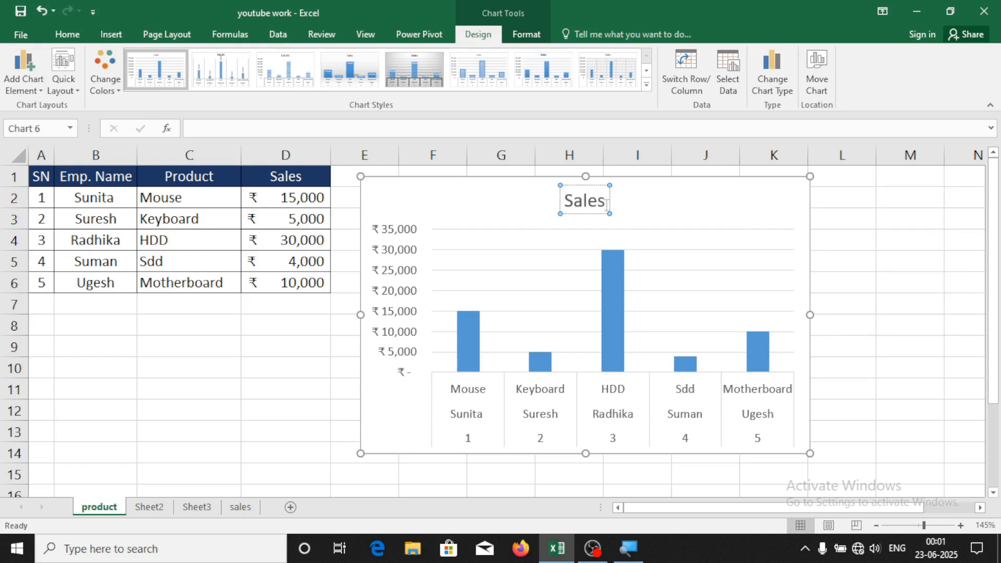
pyautogui.write('Report')
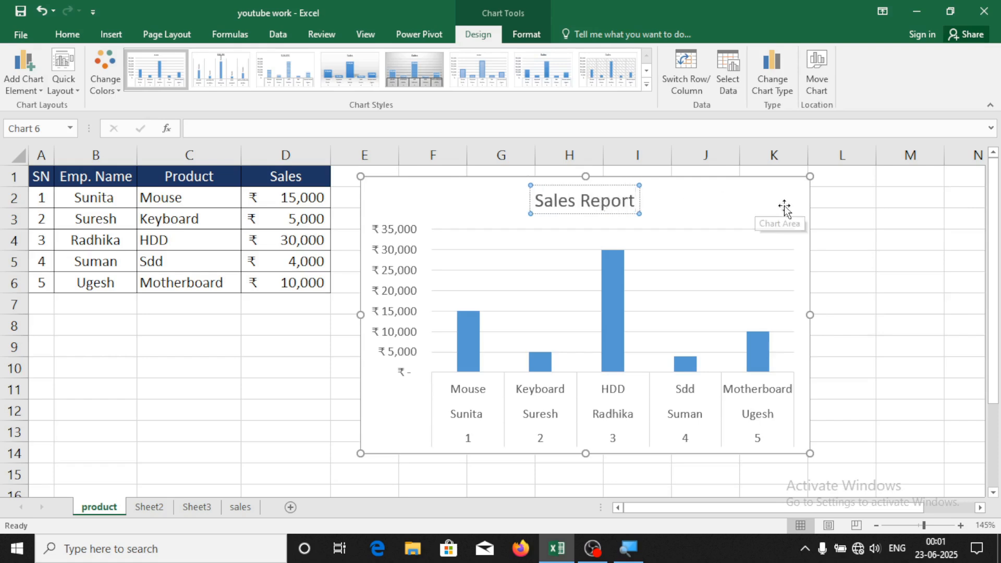
pyautogui.click(882, 217)
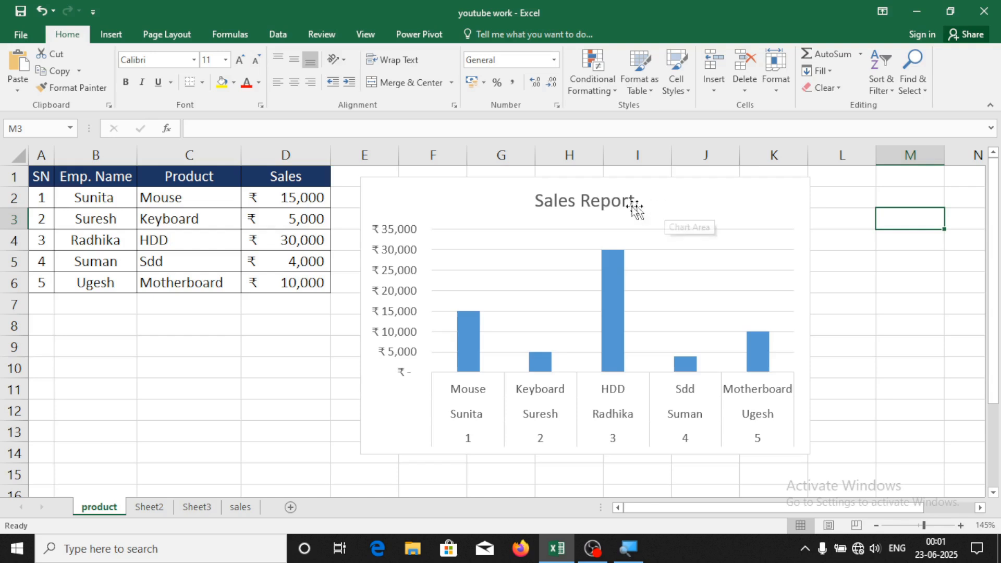
pyautogui.click(713, 180)
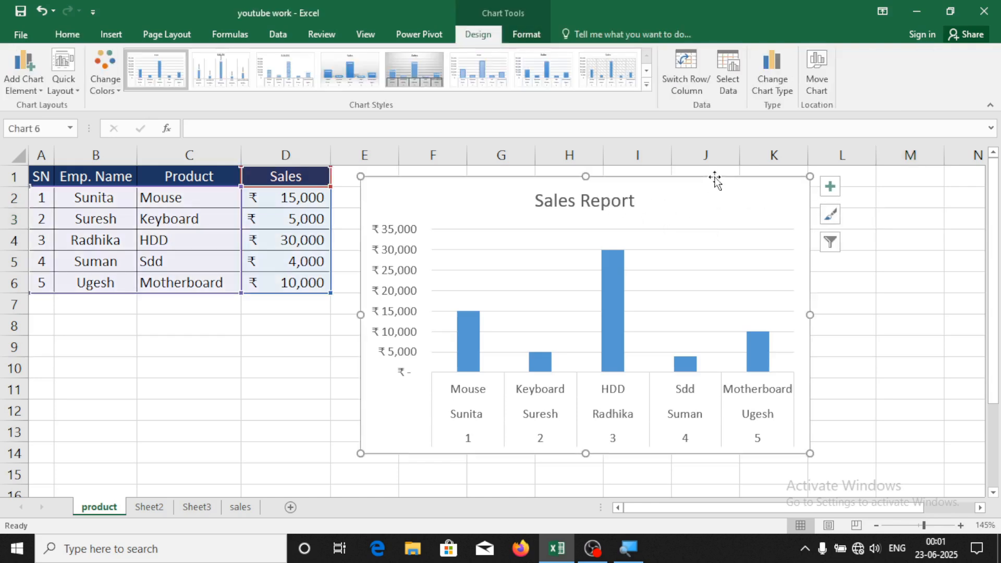
pyautogui.click(830, 186)
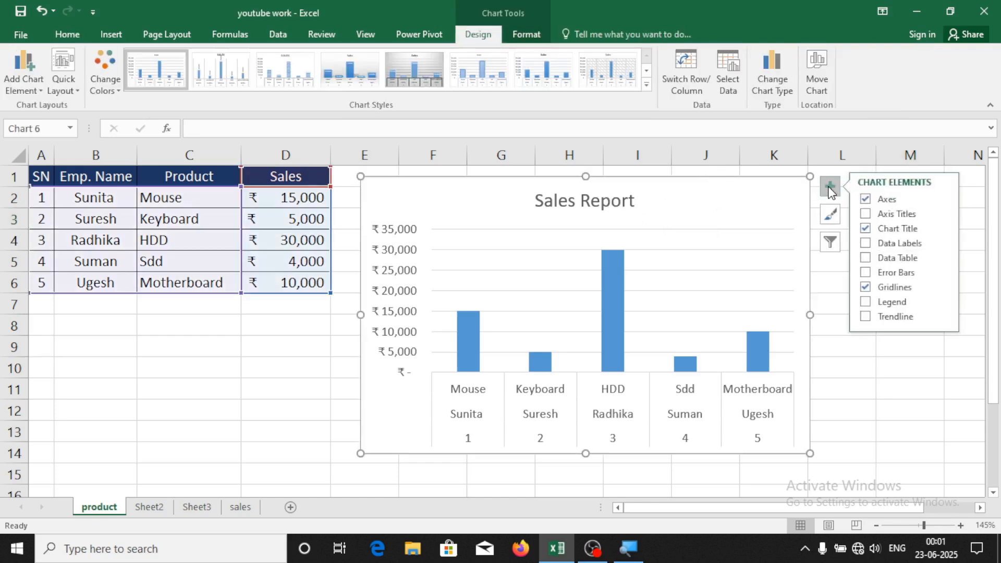
# Show value data labels on the bars and add a sales data table below the chart
pyautogui.click(881, 244)
pyautogui.click(881, 258)
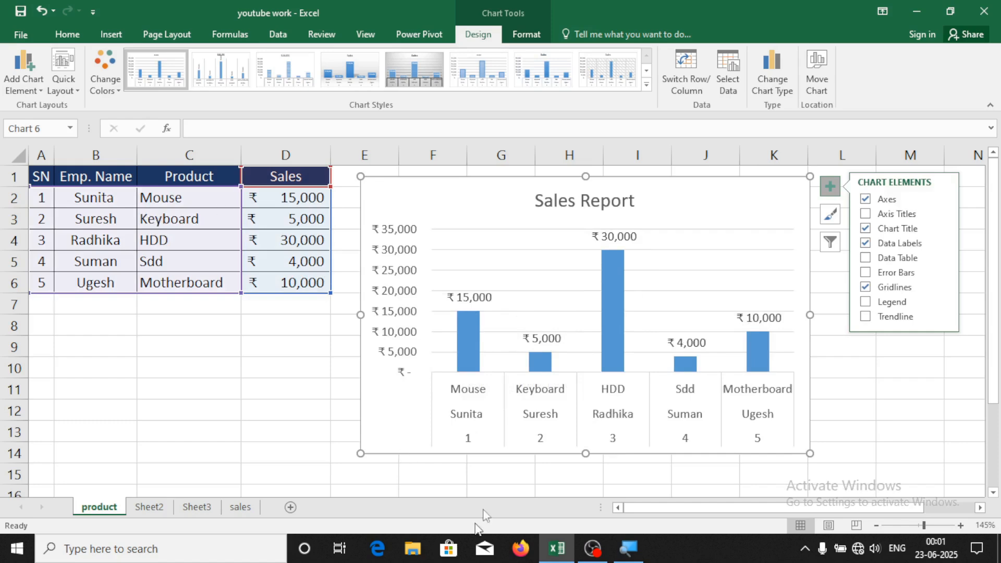
pyautogui.moveTo(475, 332)
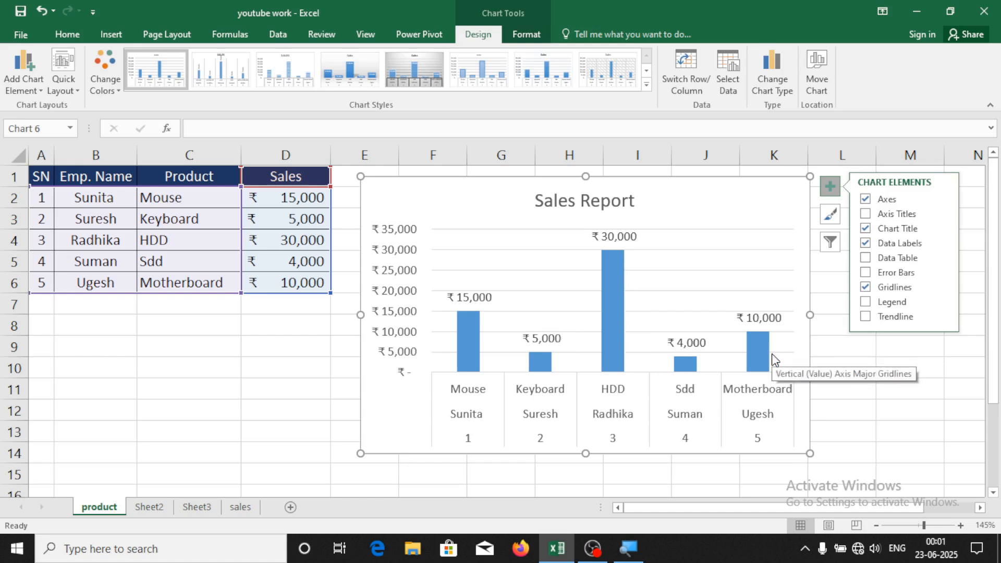
pyautogui.click(866, 244)
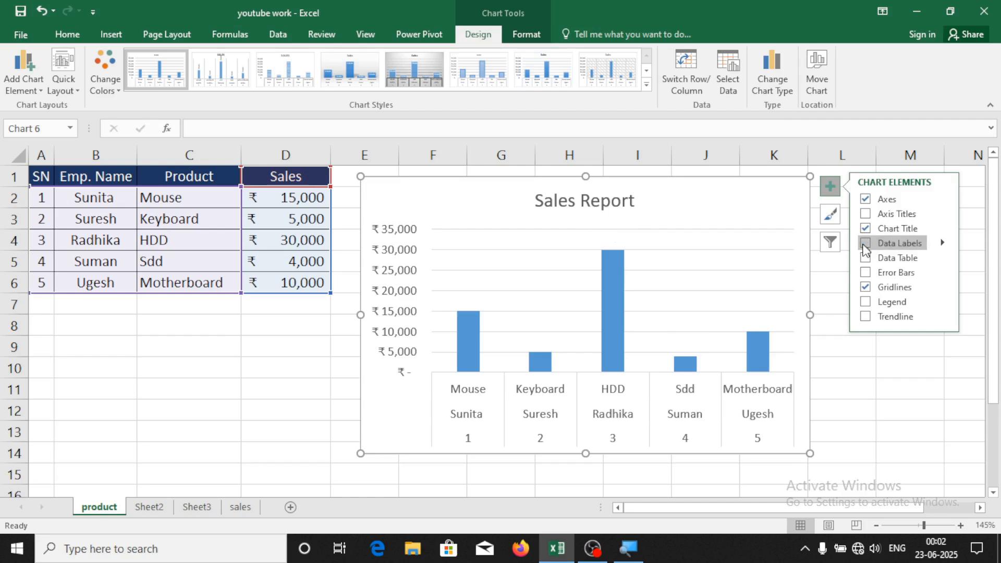
pyautogui.click(874, 244)
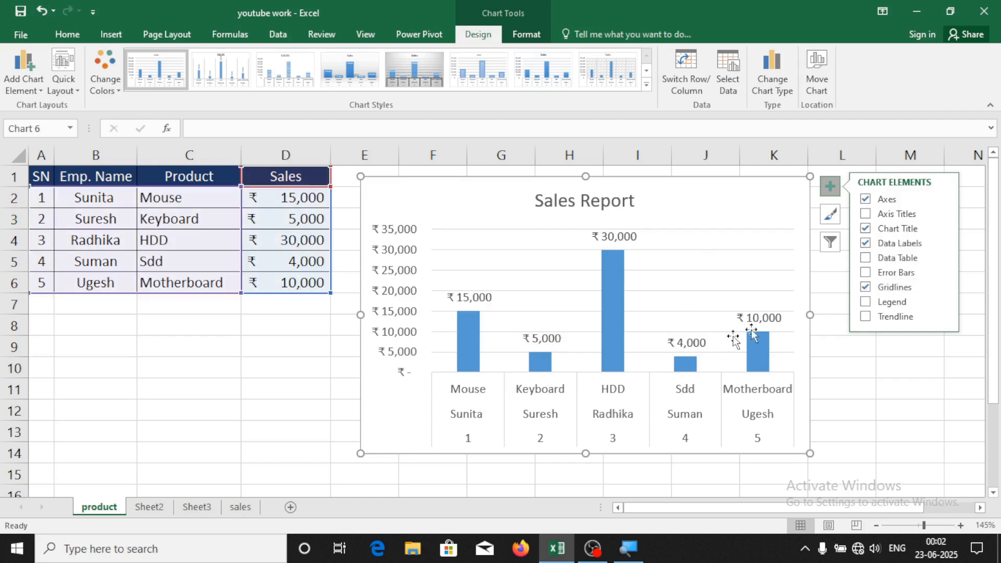
pyautogui.click(867, 257)
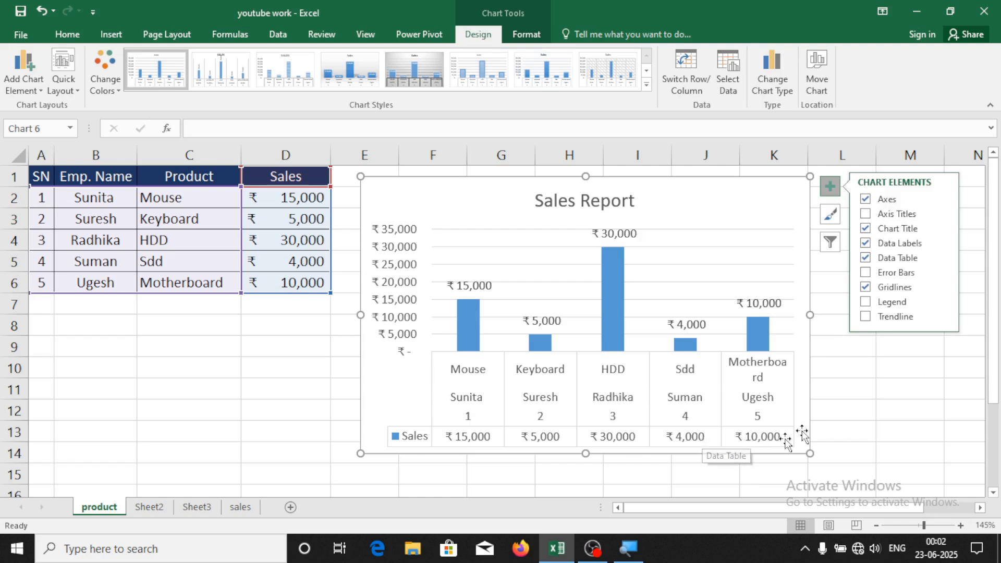
# Try error bars and a trendline on the columns, then remove both
pyautogui.click(893, 272)
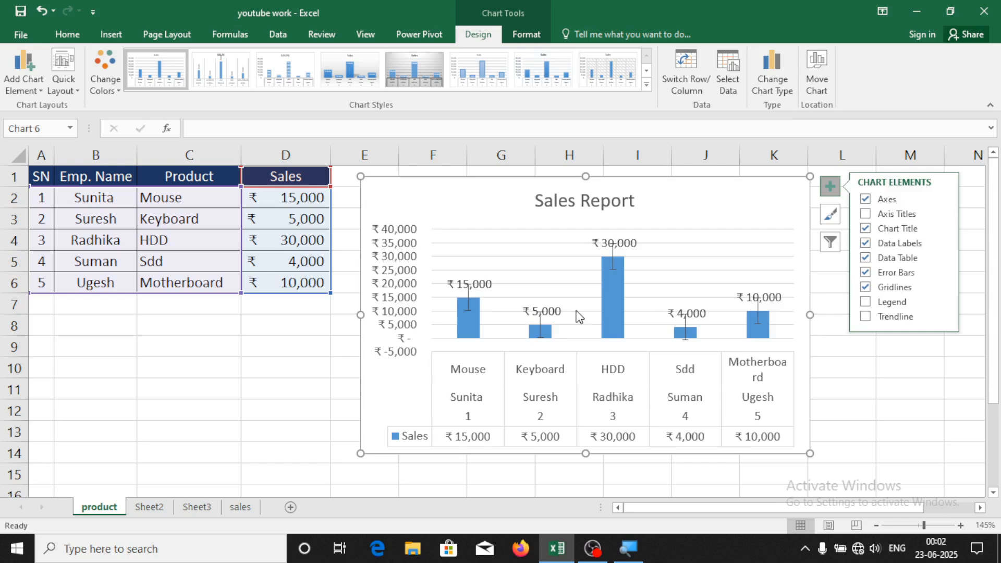
pyautogui.click(869, 273)
pyautogui.click(866, 317)
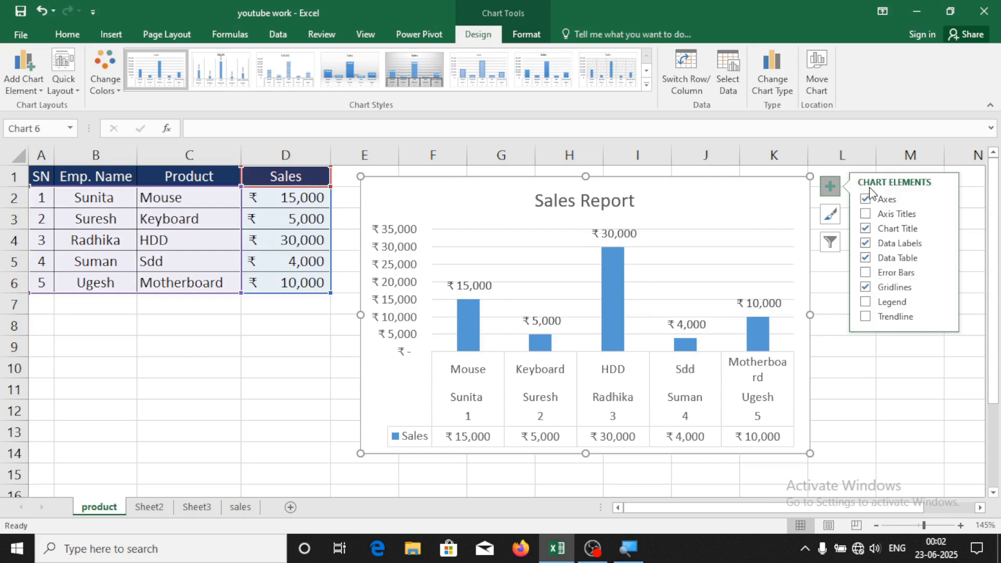
pyautogui.click(866, 316)
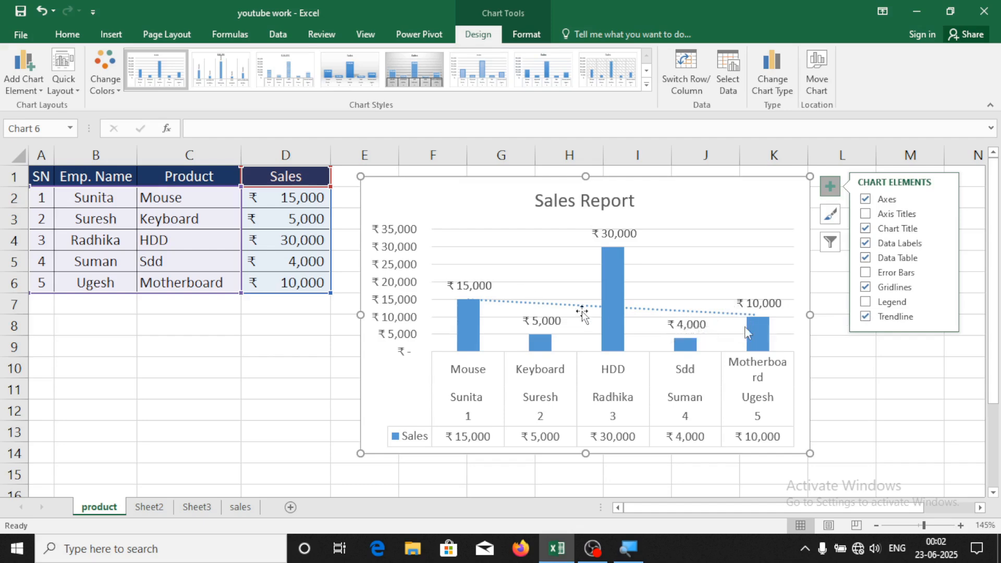
pyautogui.click(867, 315)
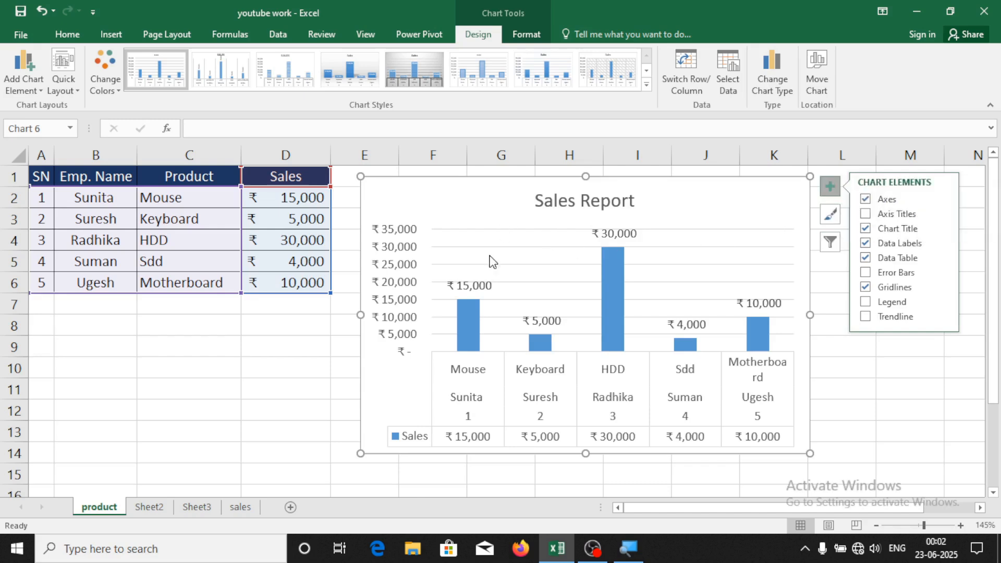
# Widen the chart to the right so labels like 'Motherboard' fit on one line
pyautogui.moveTo(606, 309)
pyautogui.moveTo(810, 453); pyautogui.dragTo(882, 457)
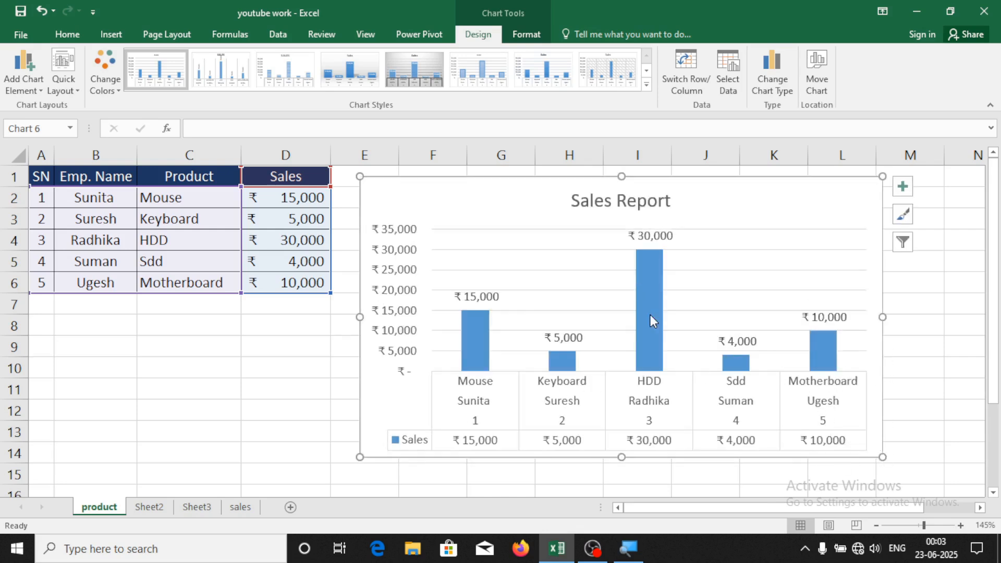
# Apply the striped Style 3 chart style with its grey uppercase title
pyautogui.click(903, 214)
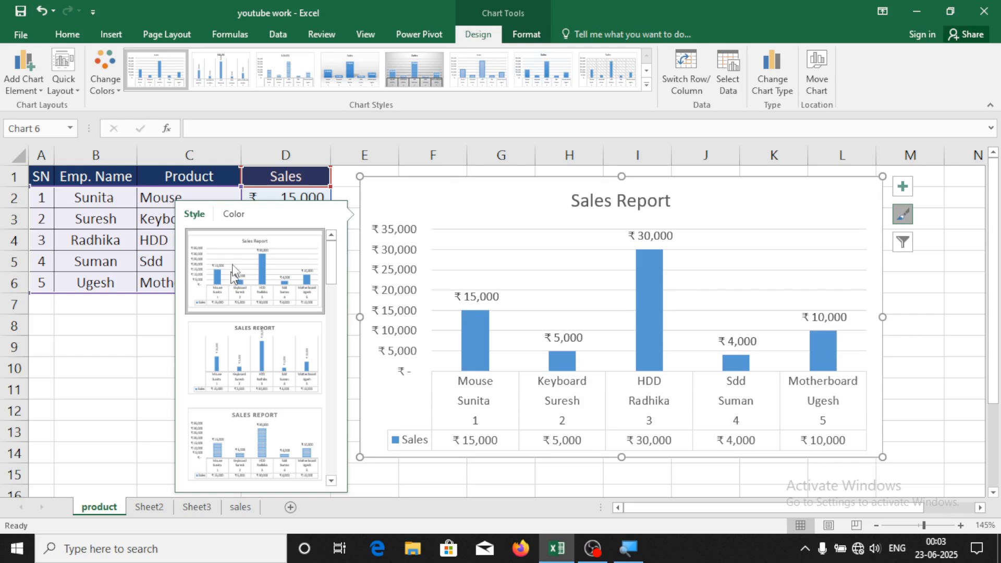
pyautogui.click(228, 216)
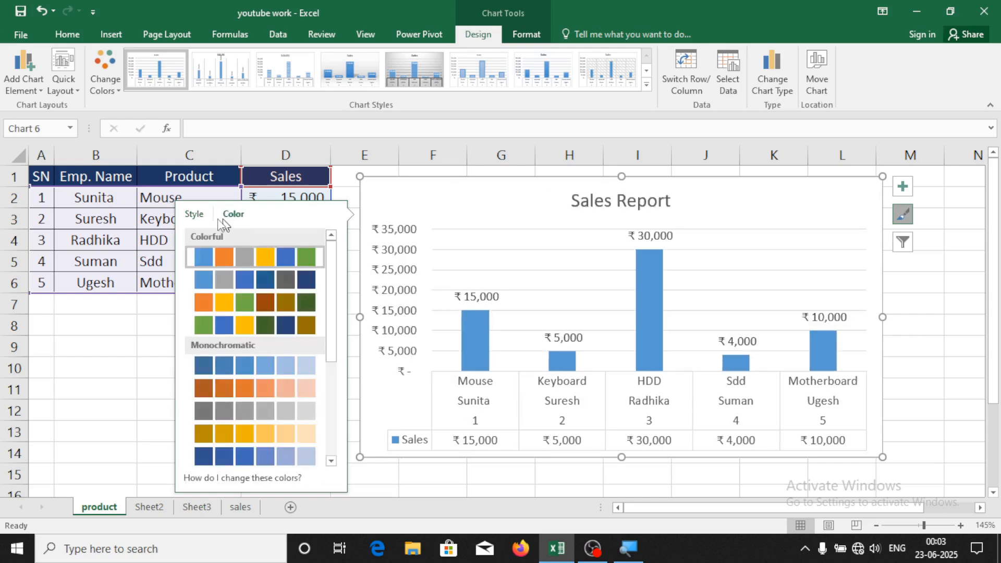
pyautogui.click(207, 218)
pyautogui.scroll(-5, 260, 346)
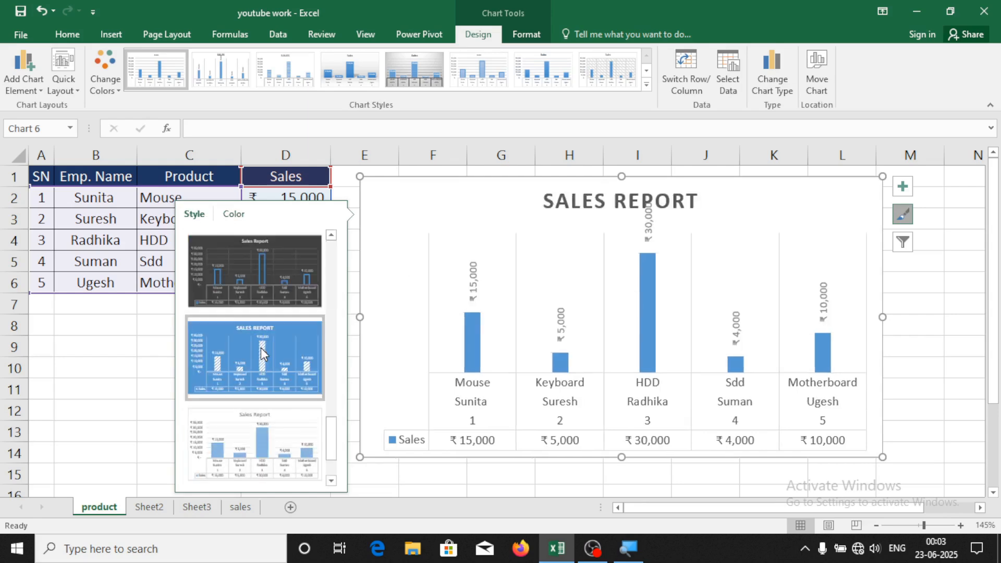
pyautogui.scroll(-1, 260, 364)
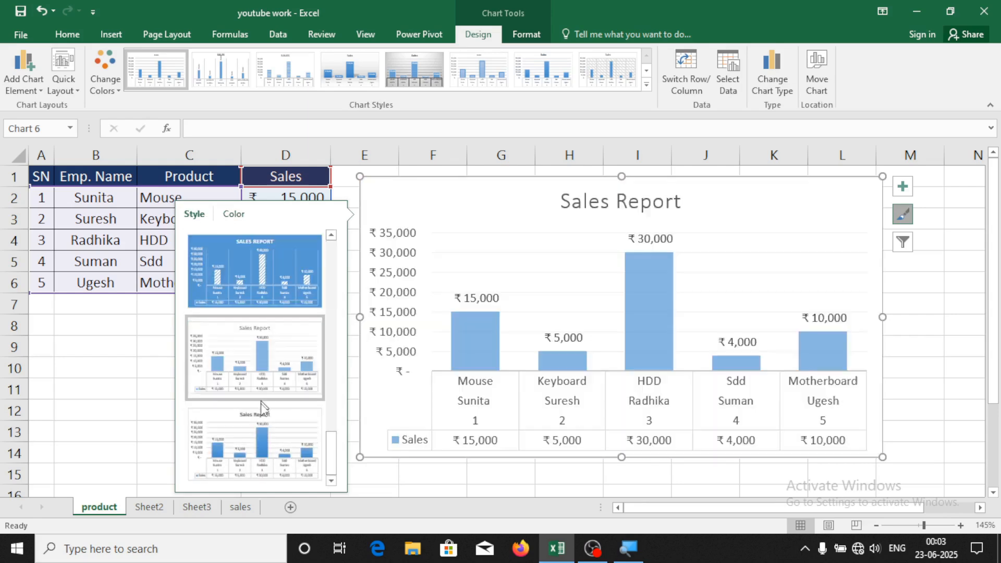
pyautogui.scroll(5, 260, 420)
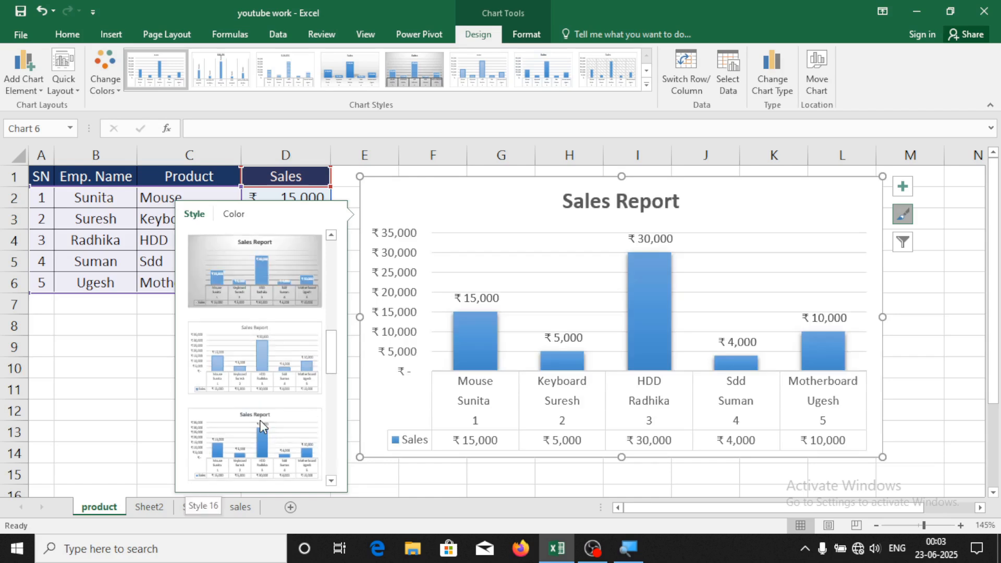
pyautogui.click(270, 359)
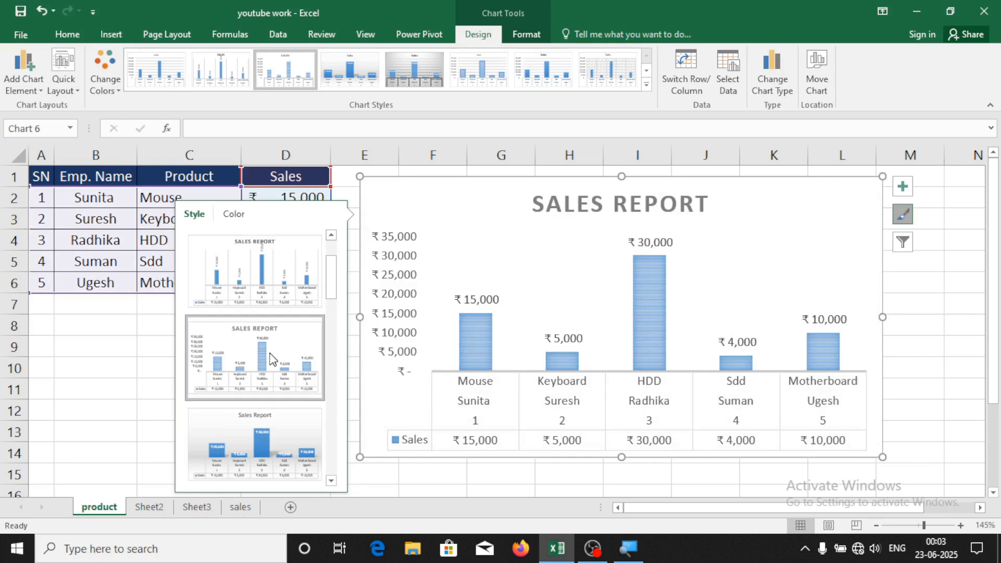
# Recolour the columns with the golden yellow monochromatic palette
pyautogui.click(237, 218)
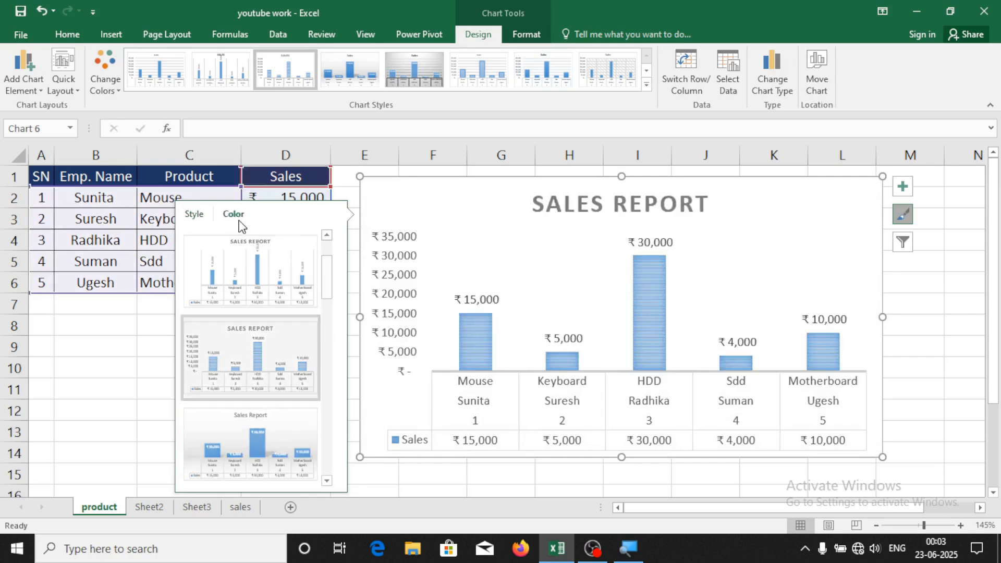
pyautogui.scroll(-3, 261, 366)
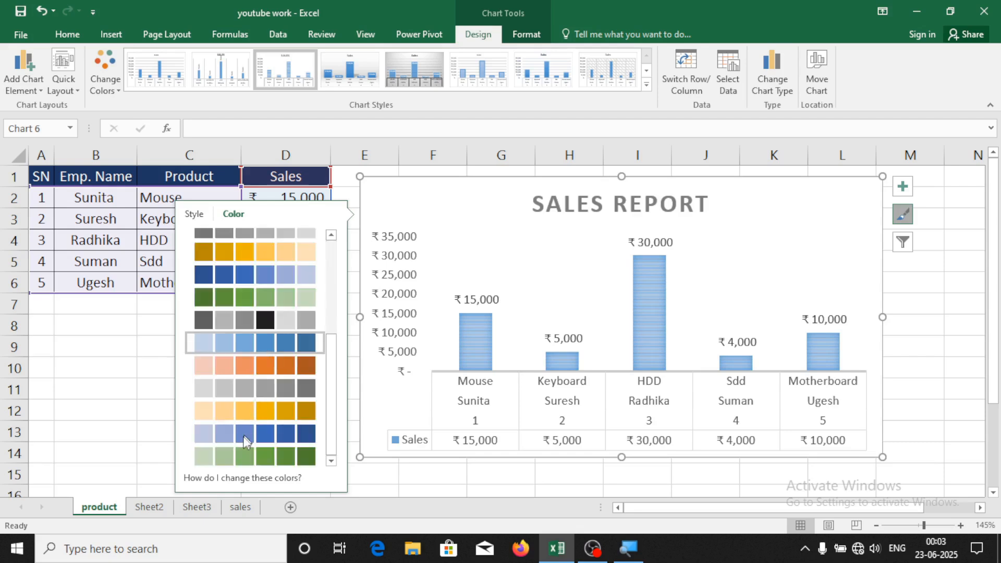
pyautogui.click(256, 412)
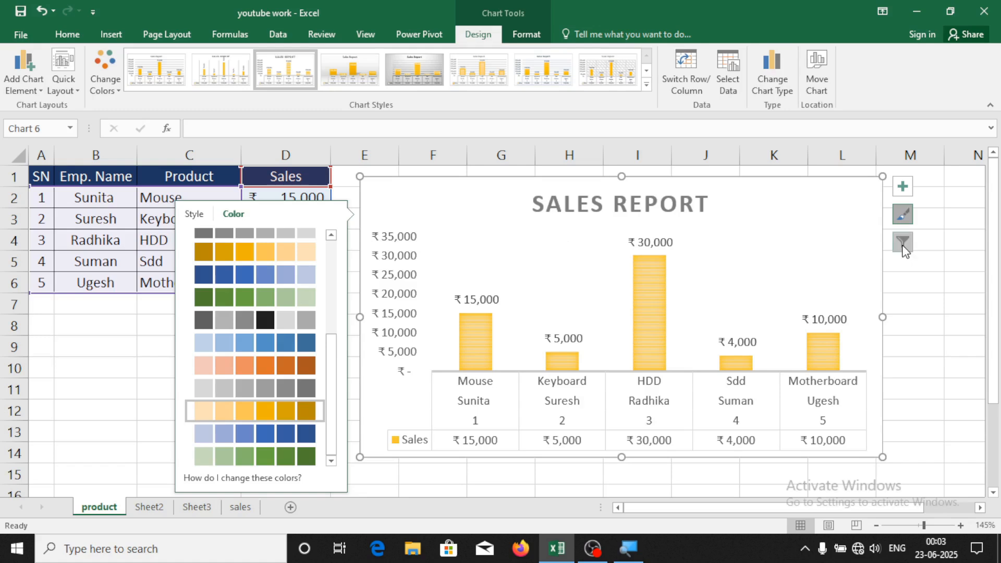
pyautogui.click(941, 311)
pyautogui.click(941, 311)
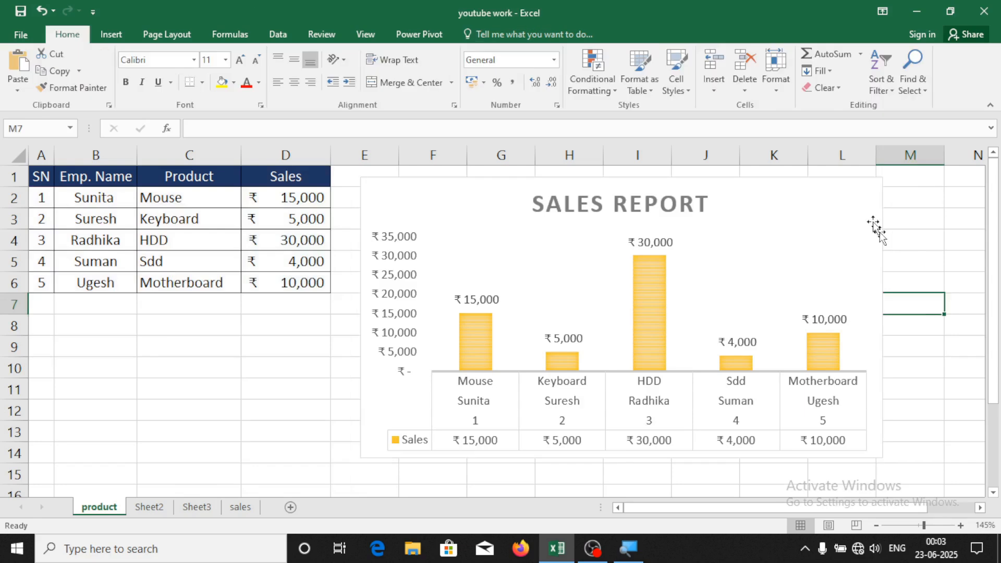
pyautogui.click(839, 199)
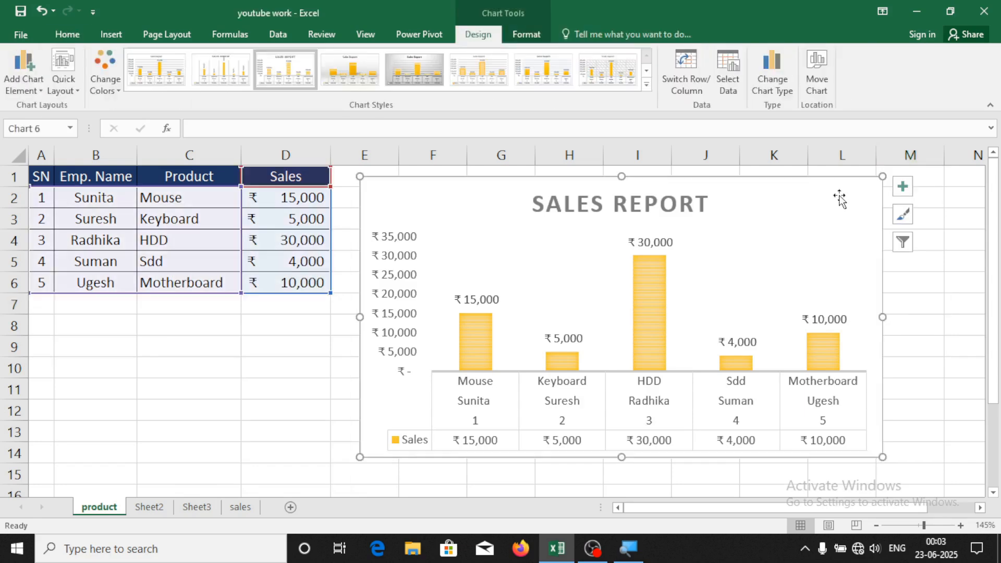
# Filter the chart to show only the Mouse bar, then Mouse and Keyboard
pyautogui.click(903, 243)
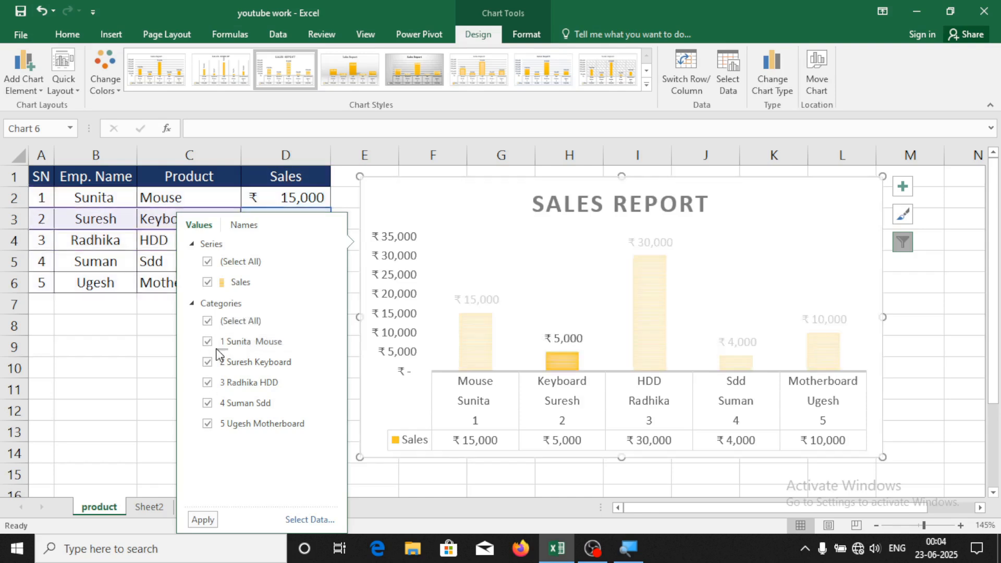
pyautogui.click(214, 321)
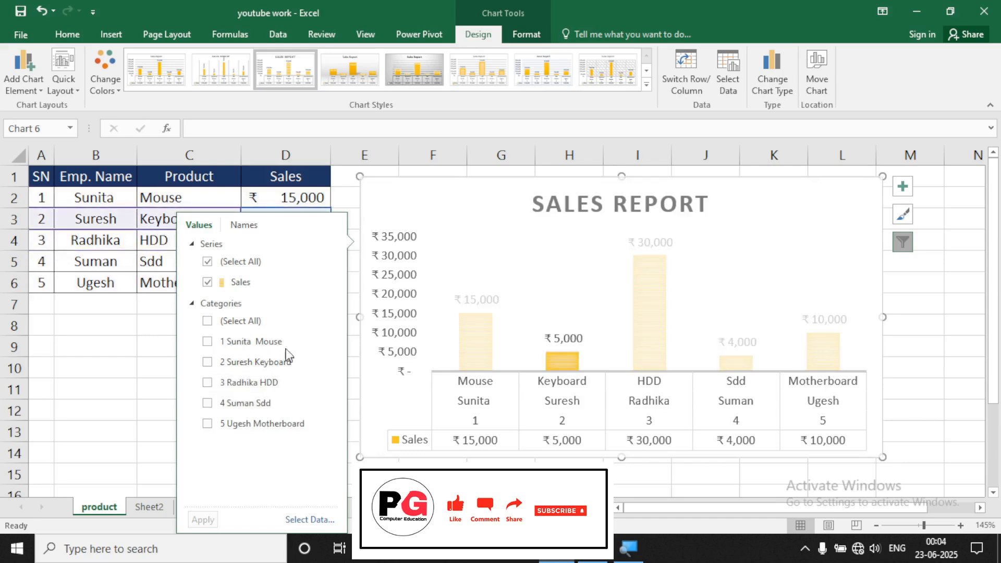
pyautogui.click(212, 345)
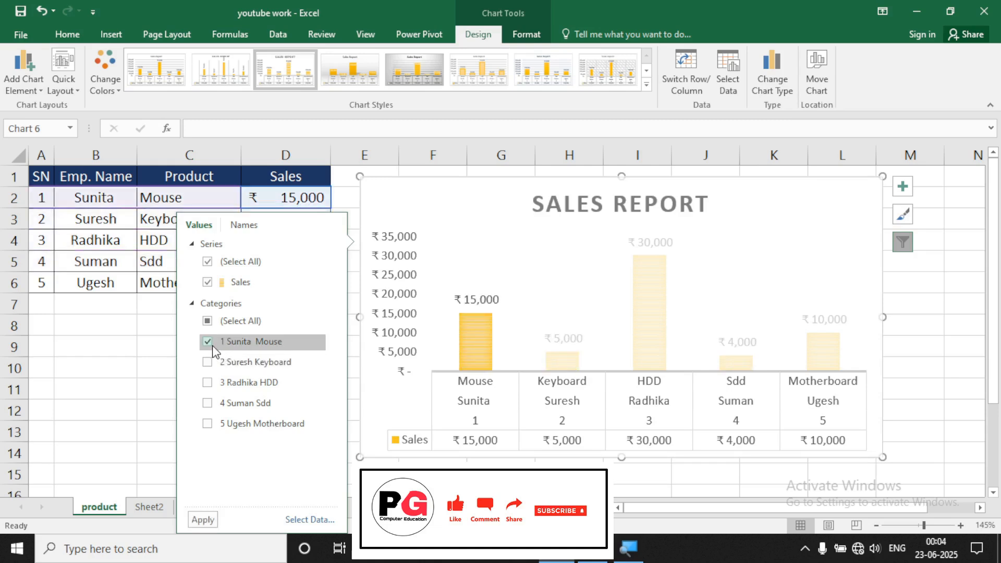
pyautogui.click(205, 519)
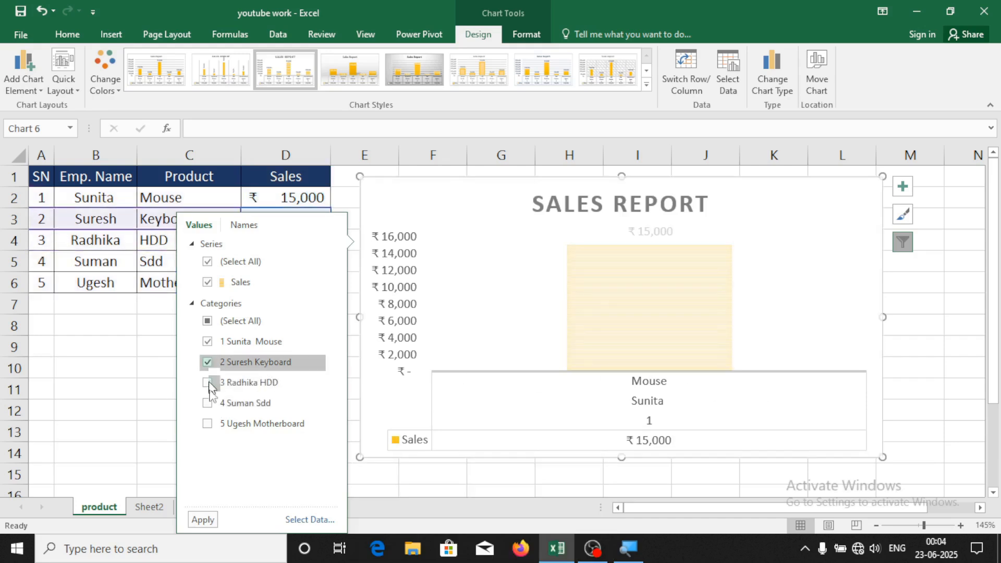
pyautogui.click(193, 522)
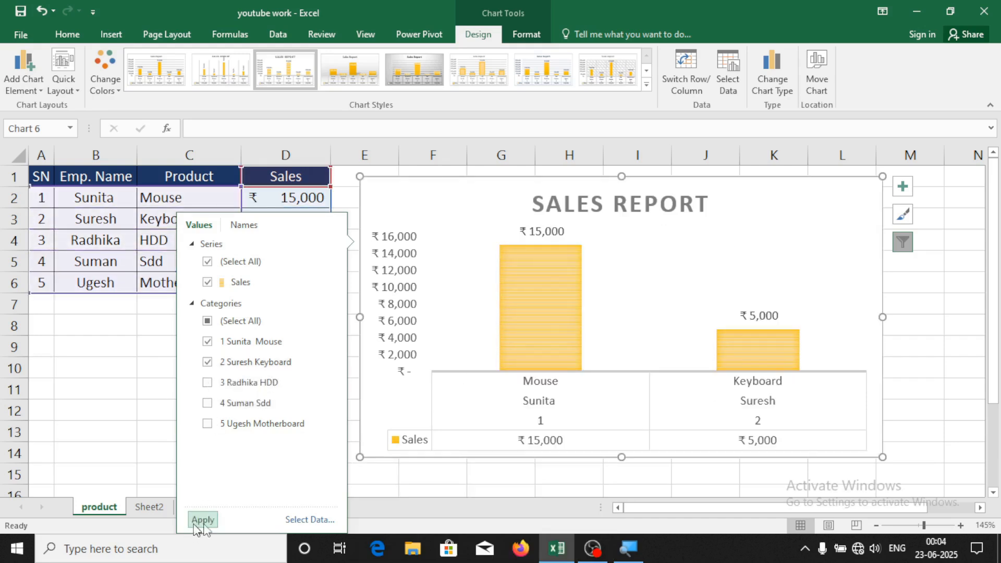
# Filter Mouse out to chart the other four products, then re-select all five categories
pyautogui.click(225, 322)
pyautogui.click(216, 324)
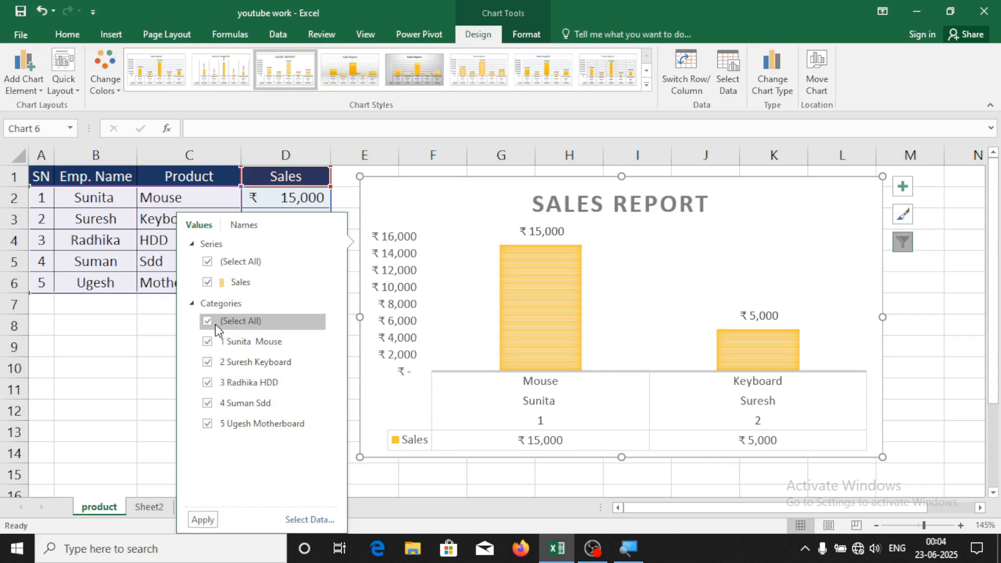
pyautogui.click(236, 347)
pyautogui.click(209, 527)
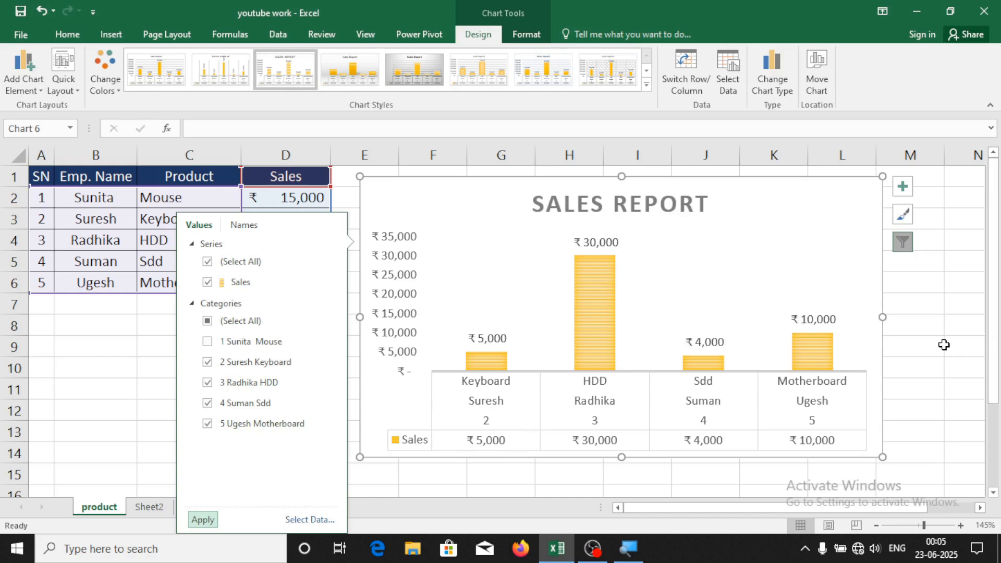
pyautogui.click(211, 324)
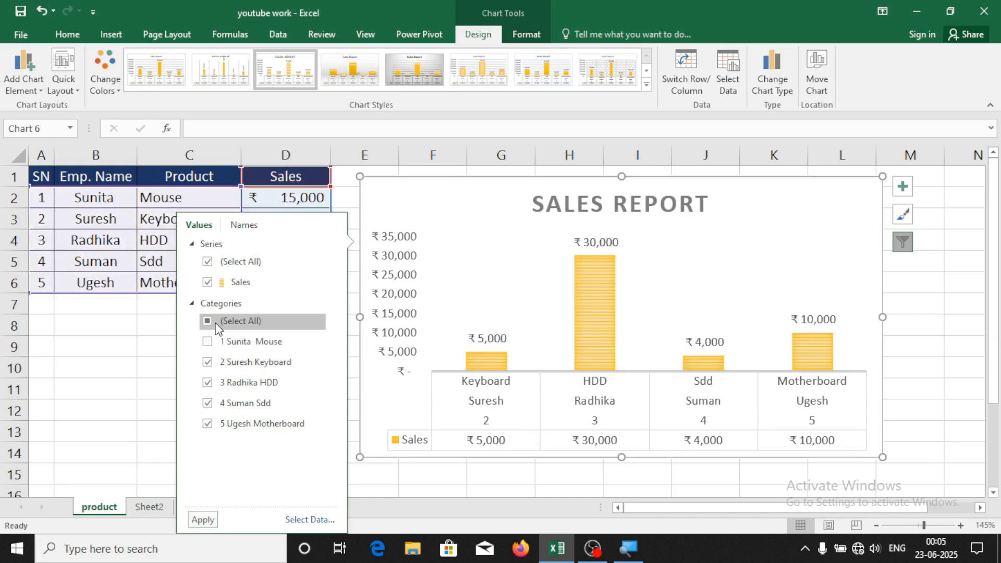
pyautogui.click(208, 323)
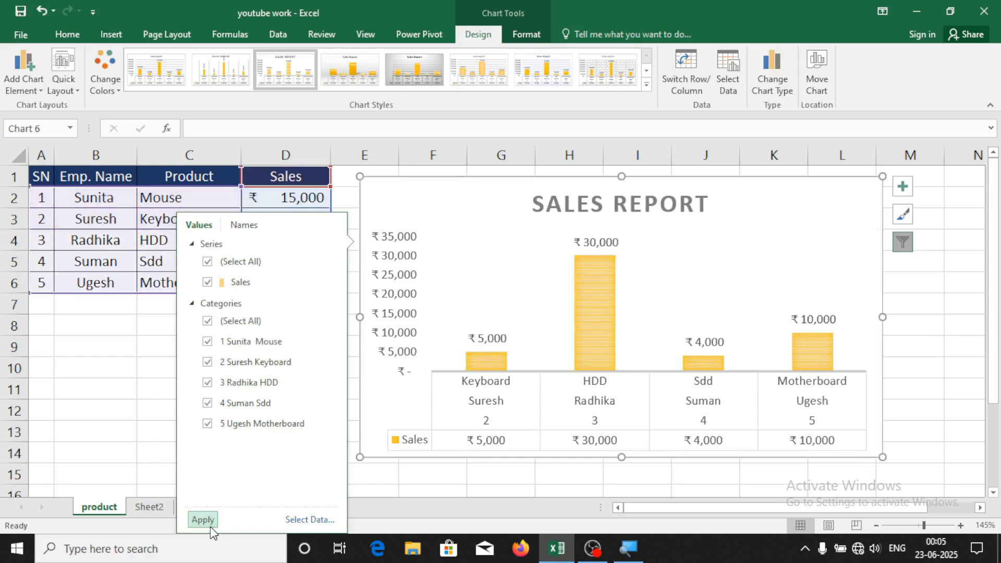
pyautogui.click(211, 526)
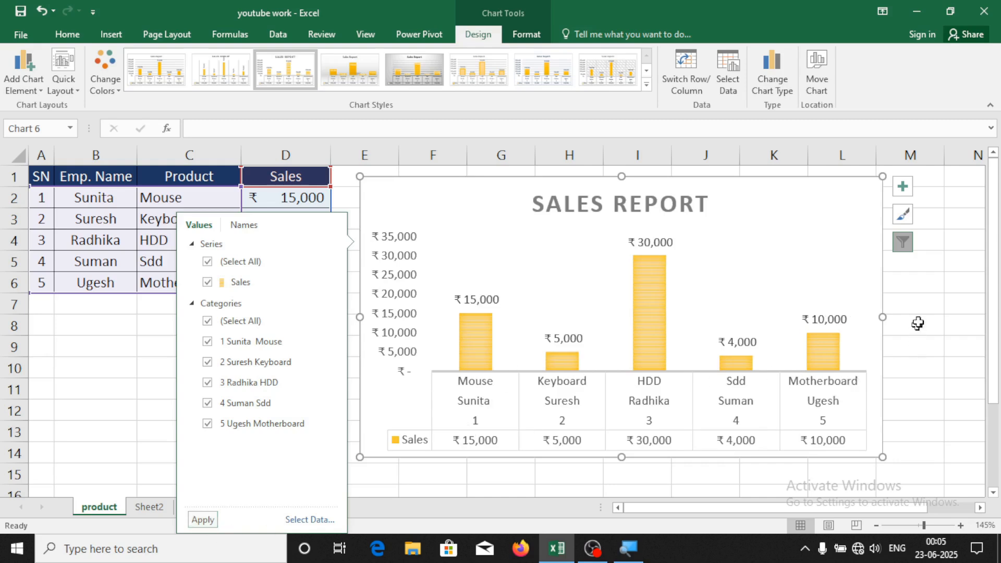
# Compare category names from columns A, B and C, then close filters with all five products
pyautogui.click(245, 226)
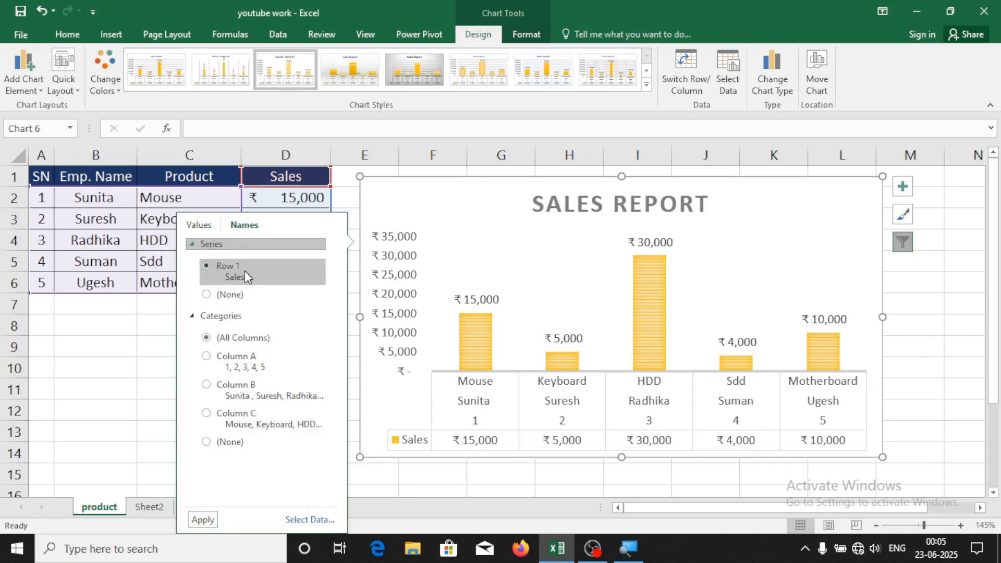
pyautogui.click(241, 367)
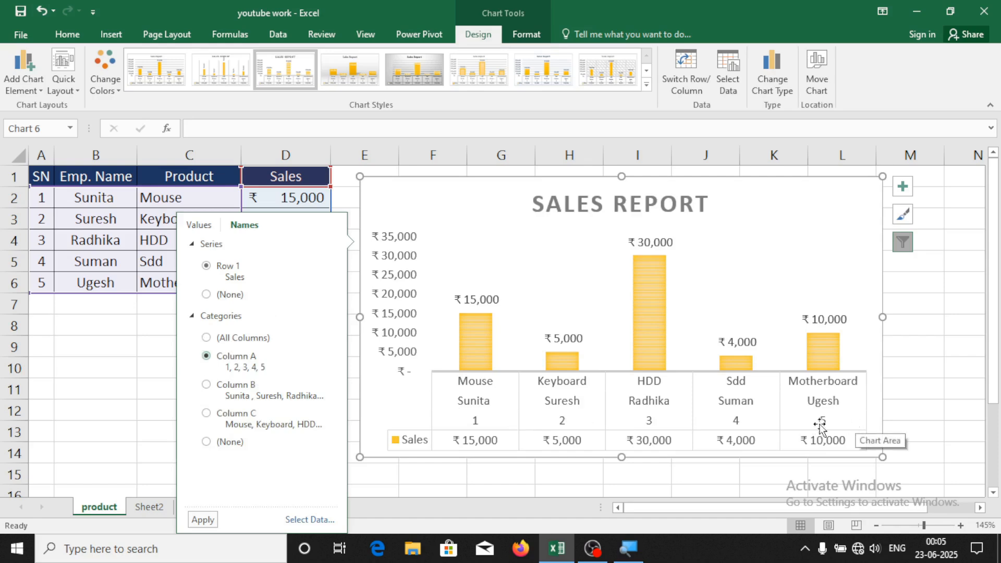
pyautogui.click(214, 389)
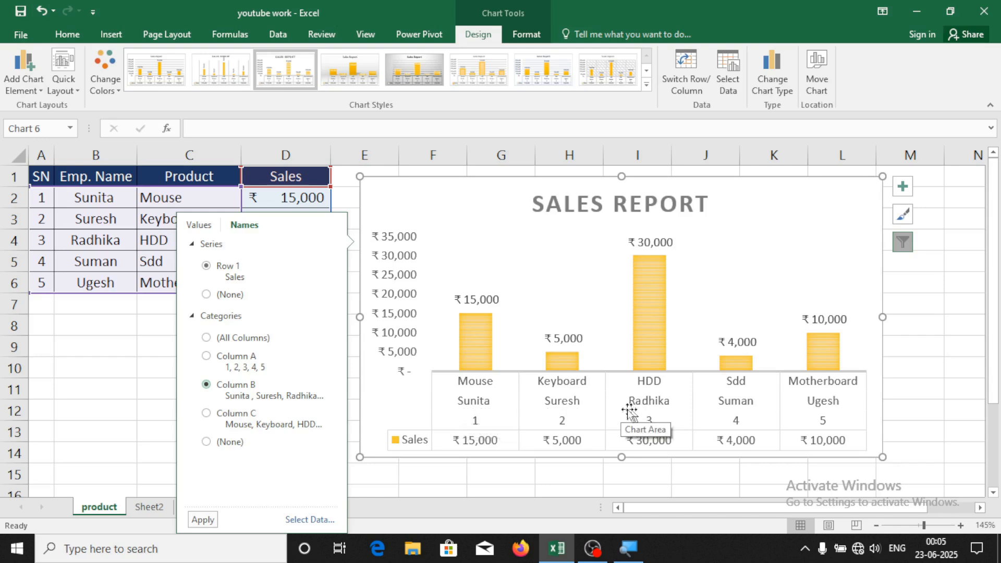
pyautogui.click(261, 417)
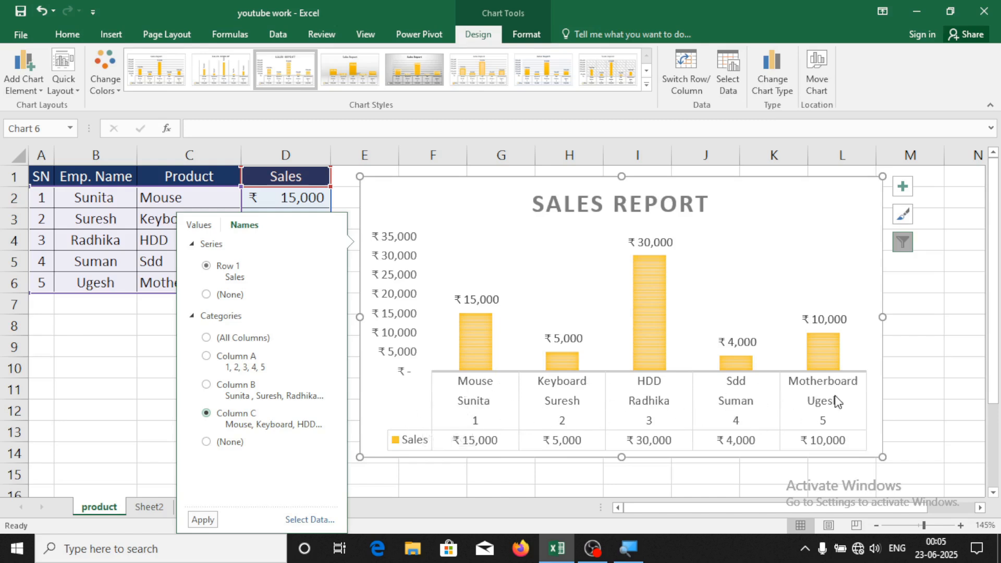
pyautogui.click(214, 224)
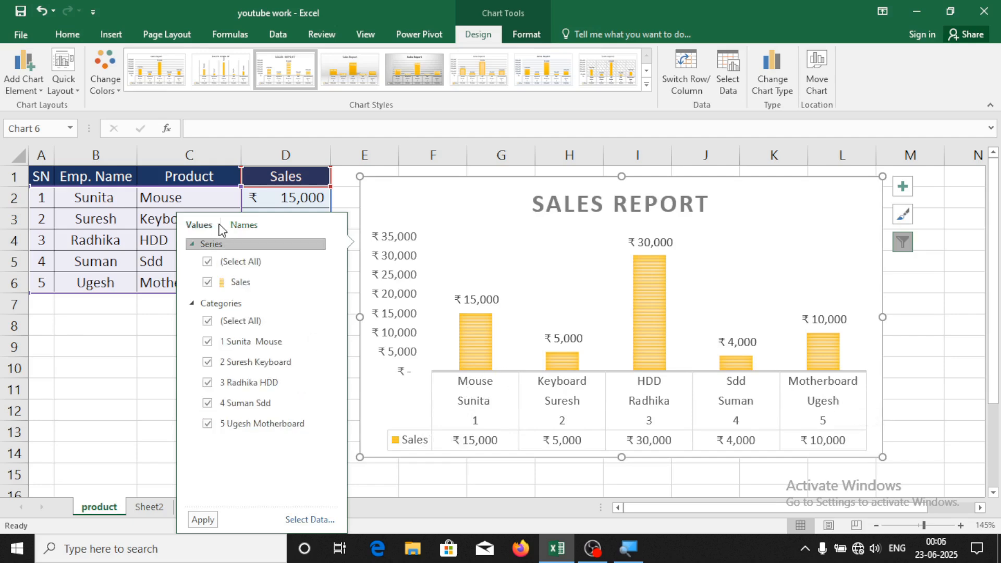
pyautogui.click(964, 303)
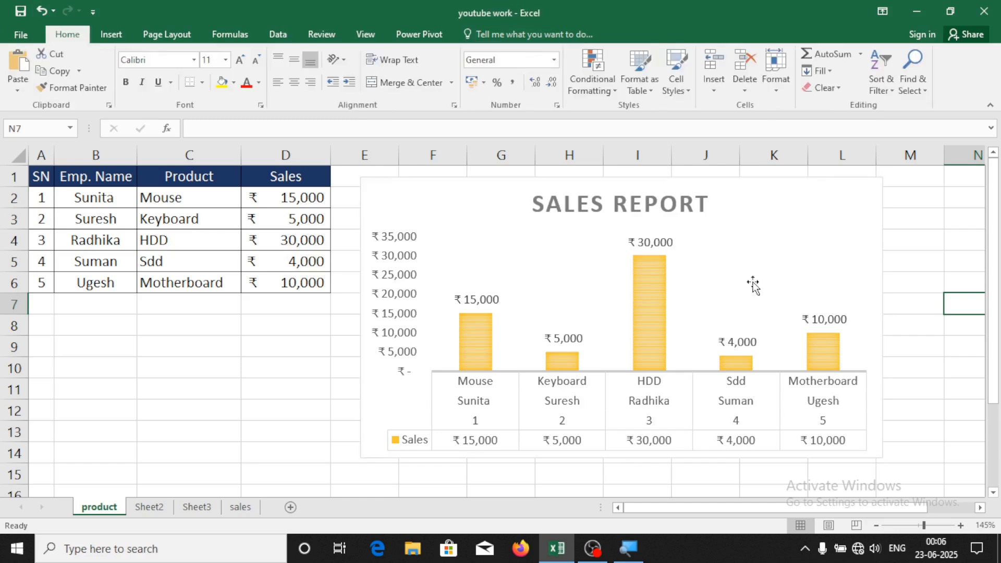
# Apply the dark grey chart style from the Design gallery and recolour the columns gold monochrome
pyautogui.click(761, 191)
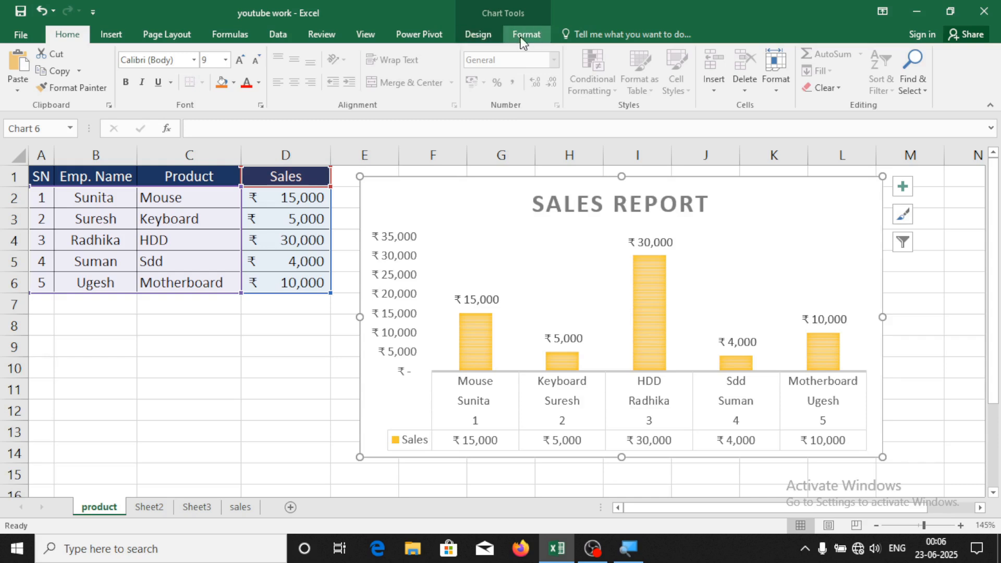
pyautogui.click(195, 411)
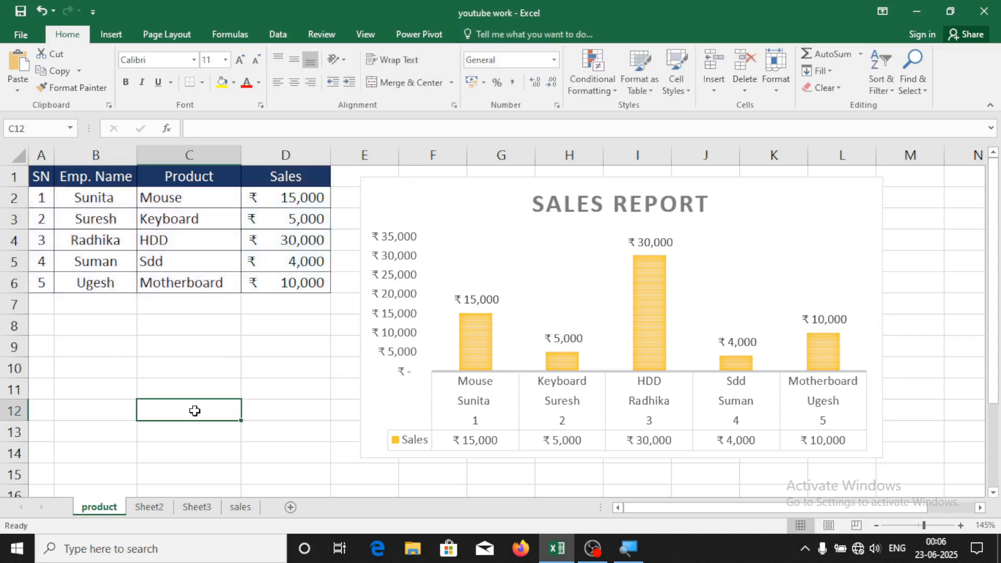
pyautogui.click(483, 187)
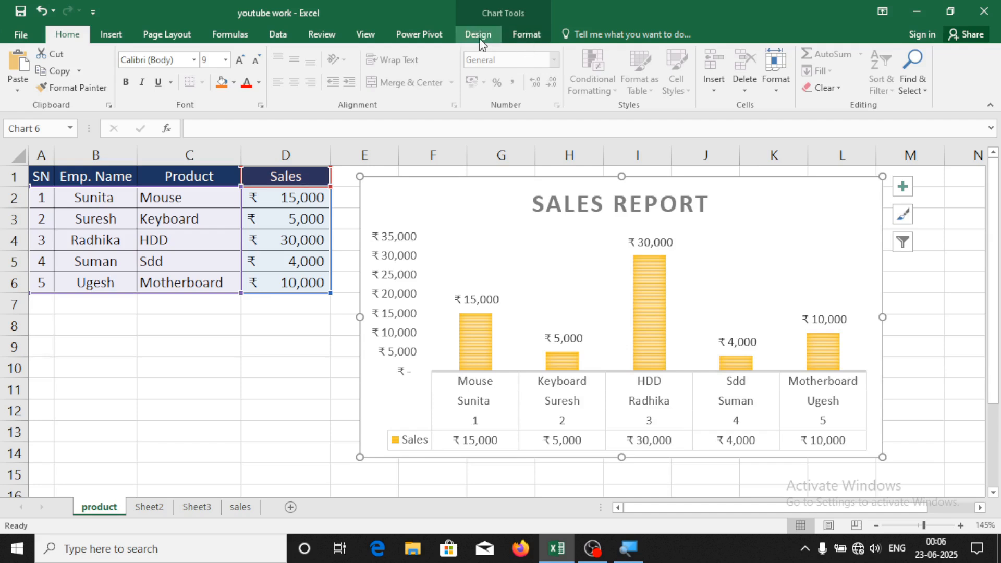
pyautogui.click(480, 38)
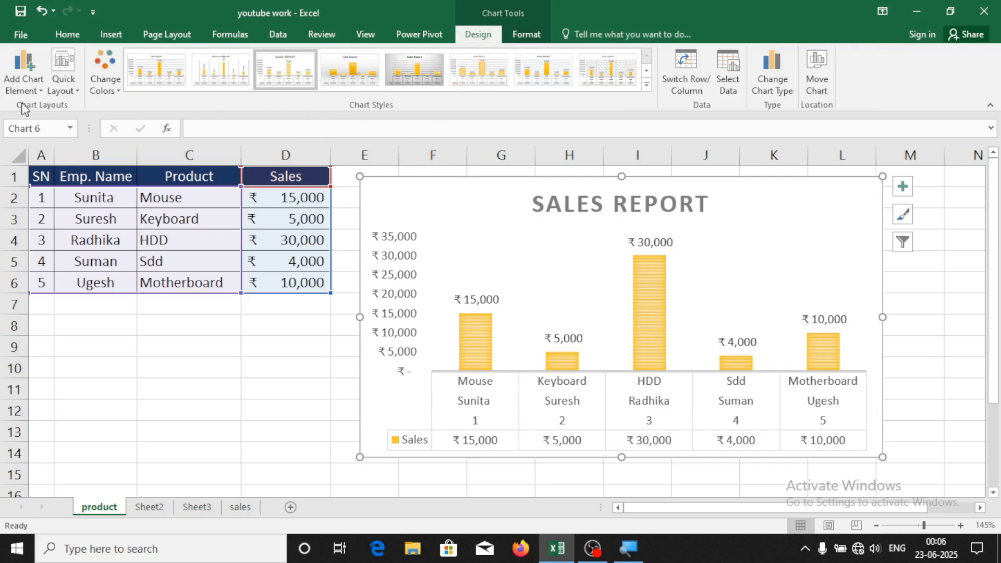
pyautogui.click(647, 83)
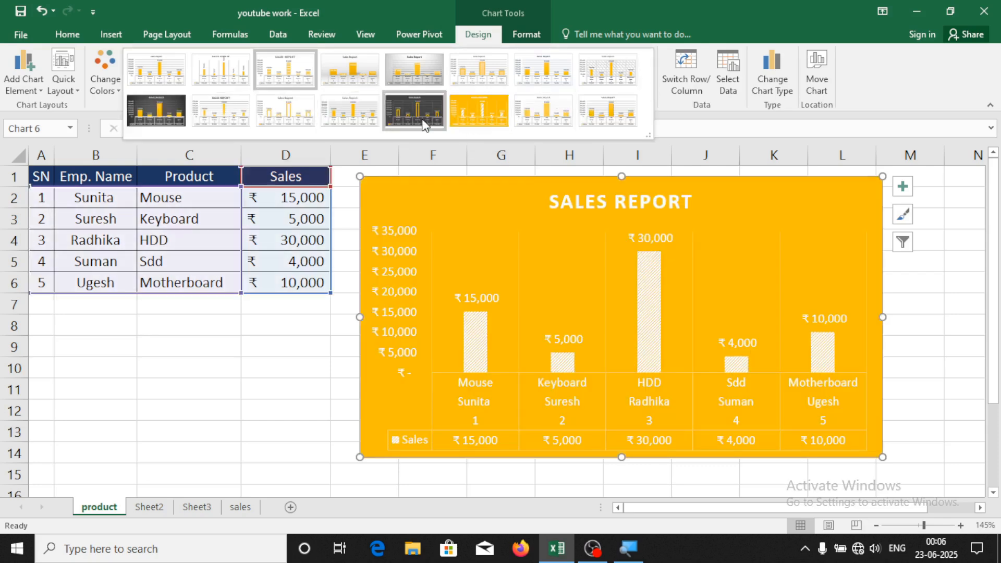
pyautogui.click(425, 124)
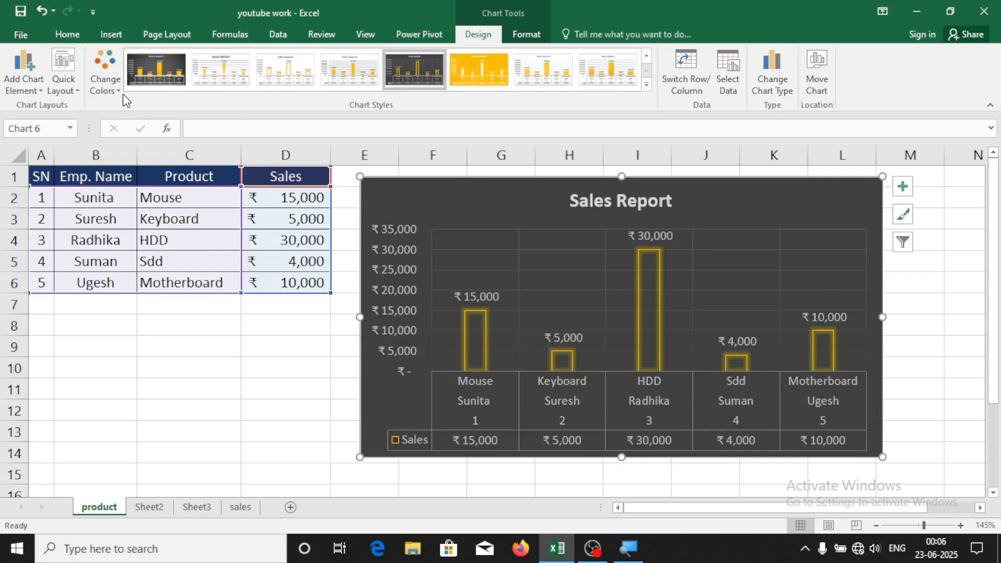
pyautogui.click(106, 78)
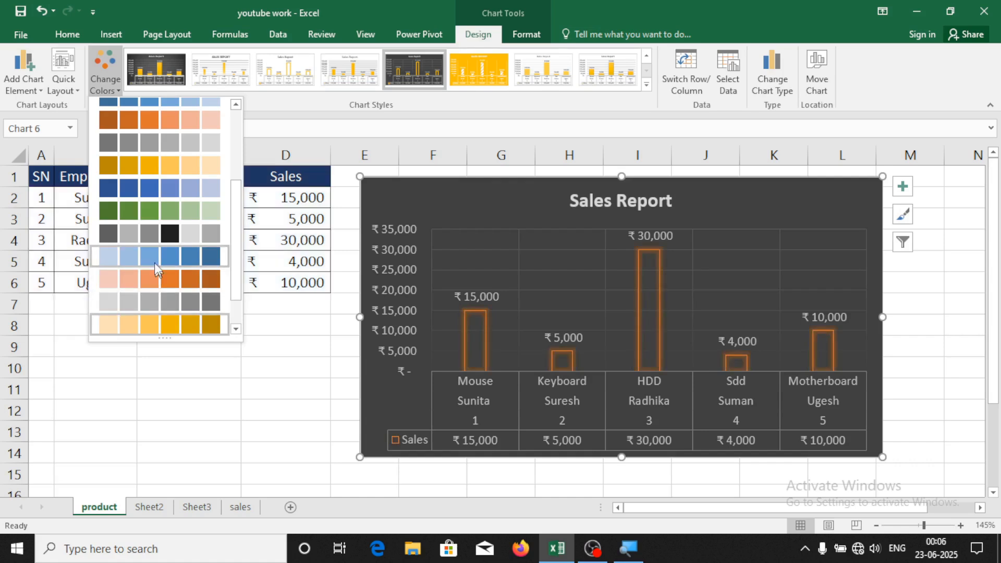
pyautogui.click(148, 170)
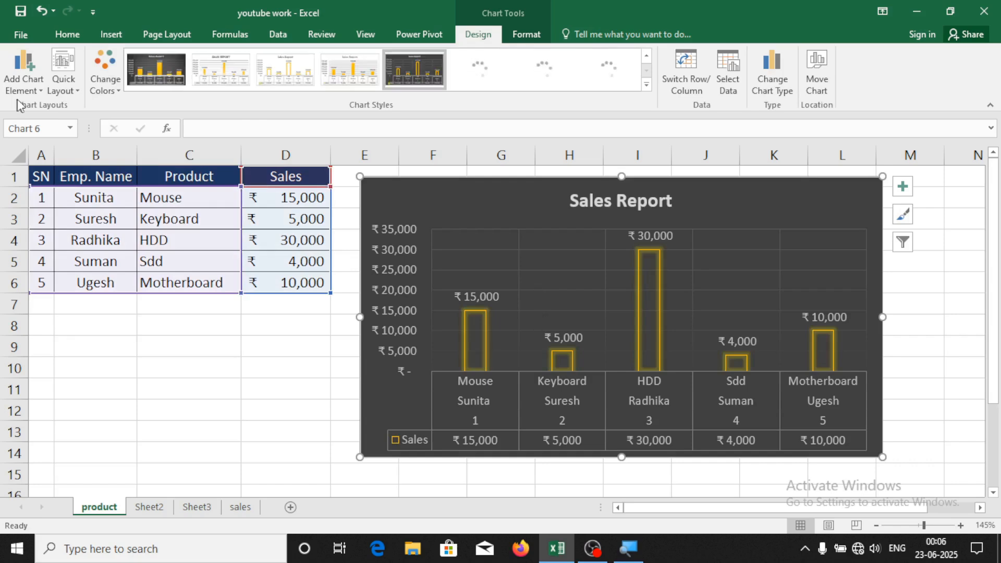
# Apply Quick Layout 1 with a right legend and add a data table with legend keys
pyautogui.click(69, 93)
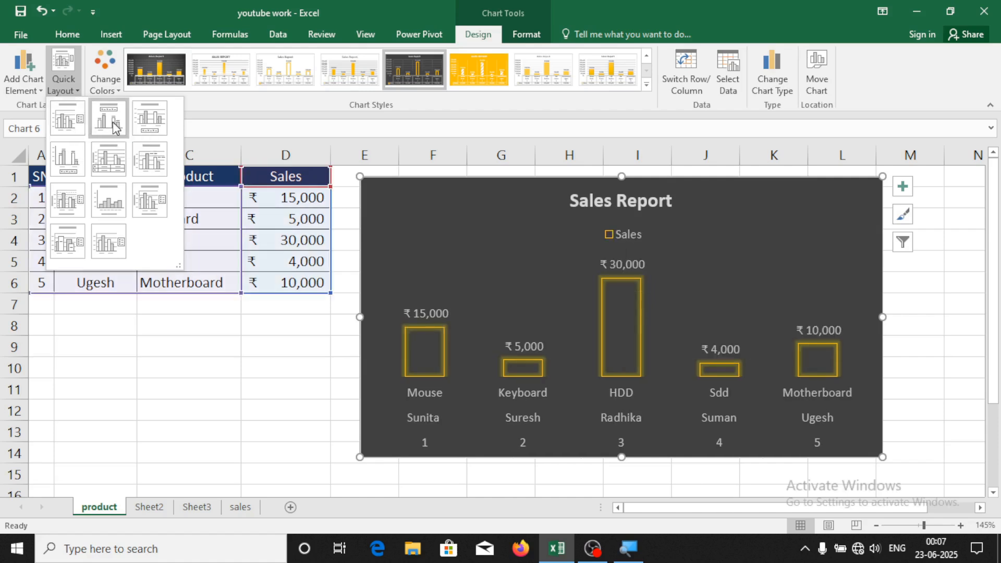
pyautogui.click(77, 126)
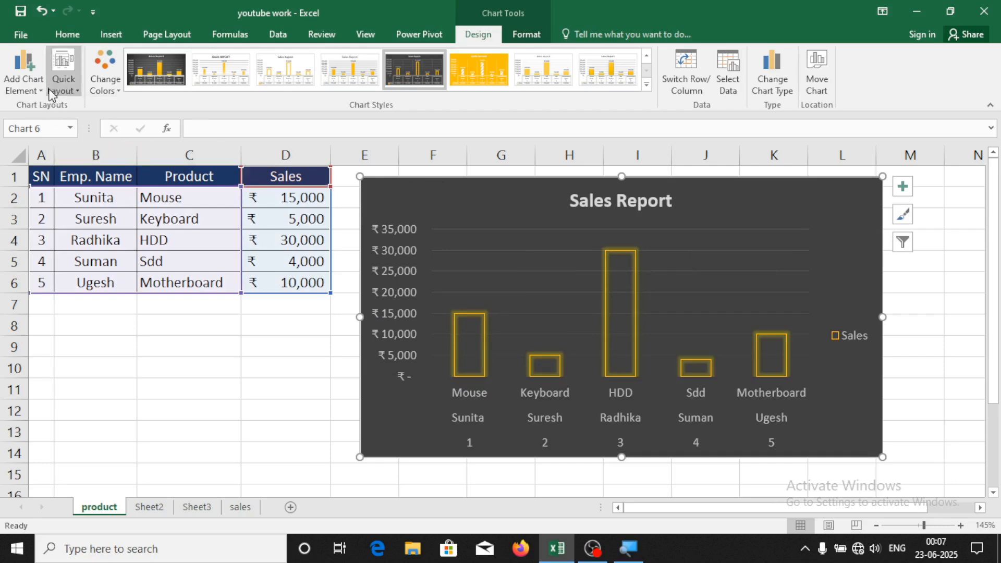
pyautogui.click(34, 69)
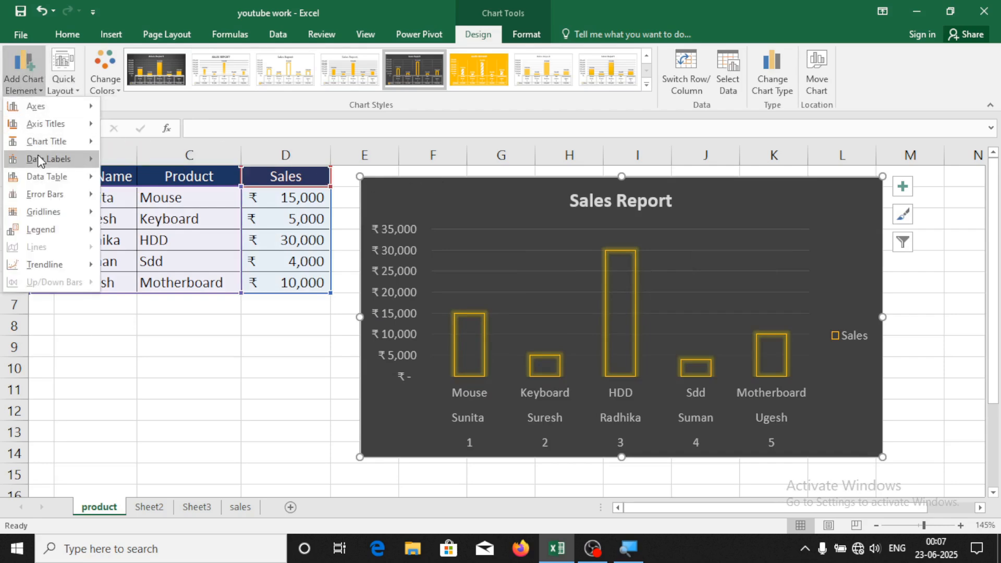
pyautogui.moveTo(39, 157)
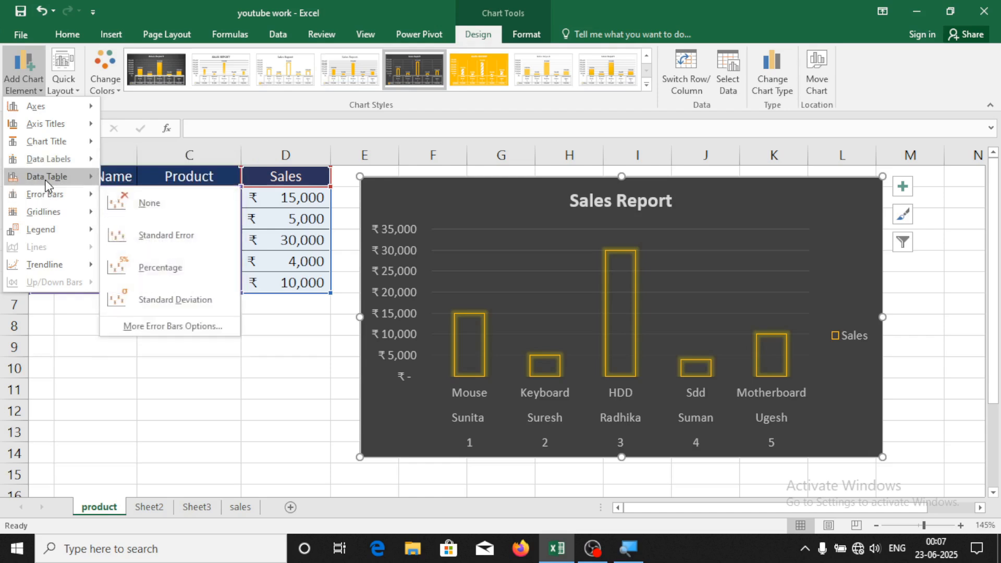
pyautogui.moveTo(51, 181)
pyautogui.click(208, 217)
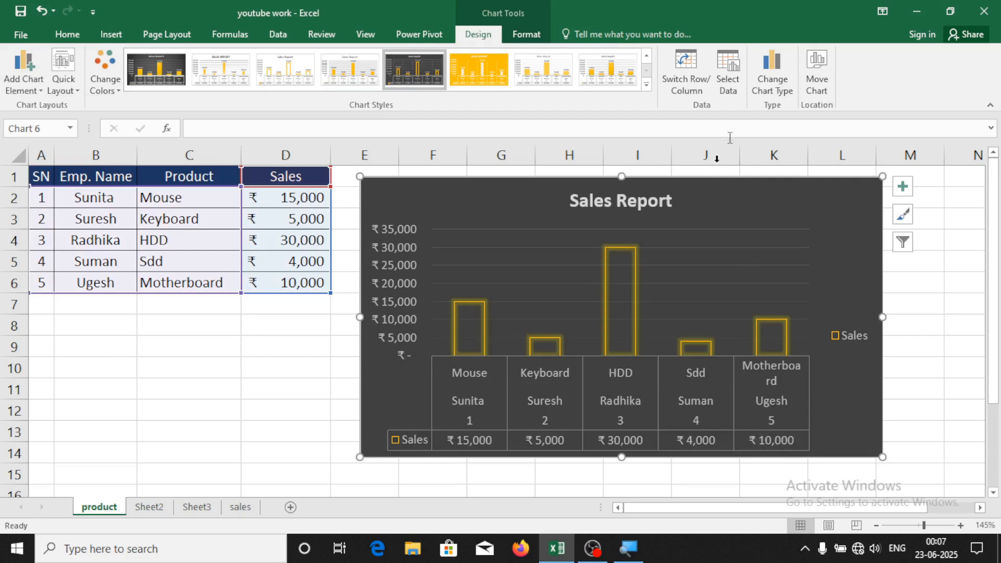
# Switch the column chart to a Line with Markers chart
pyautogui.click(729, 77)
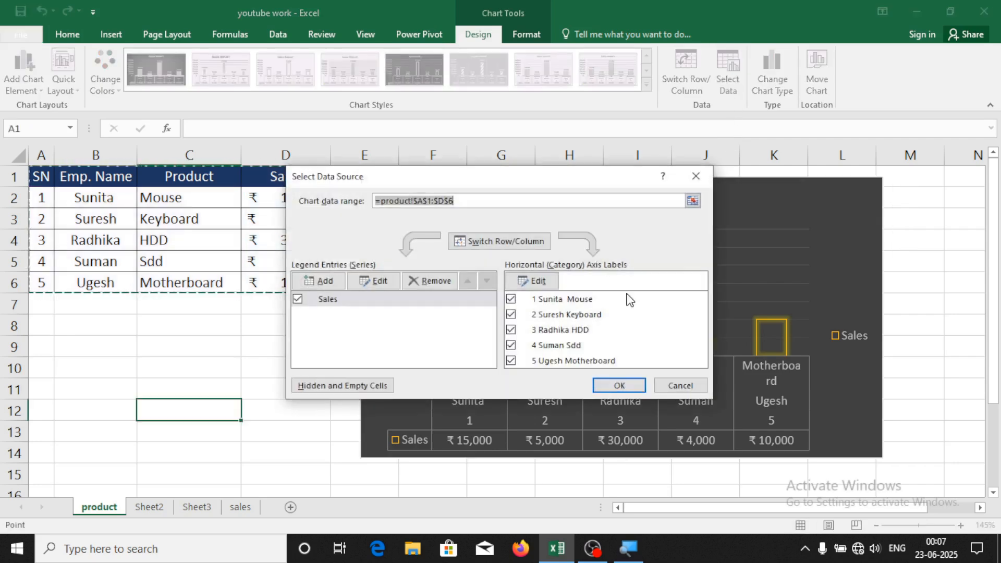
pyautogui.click(644, 382)
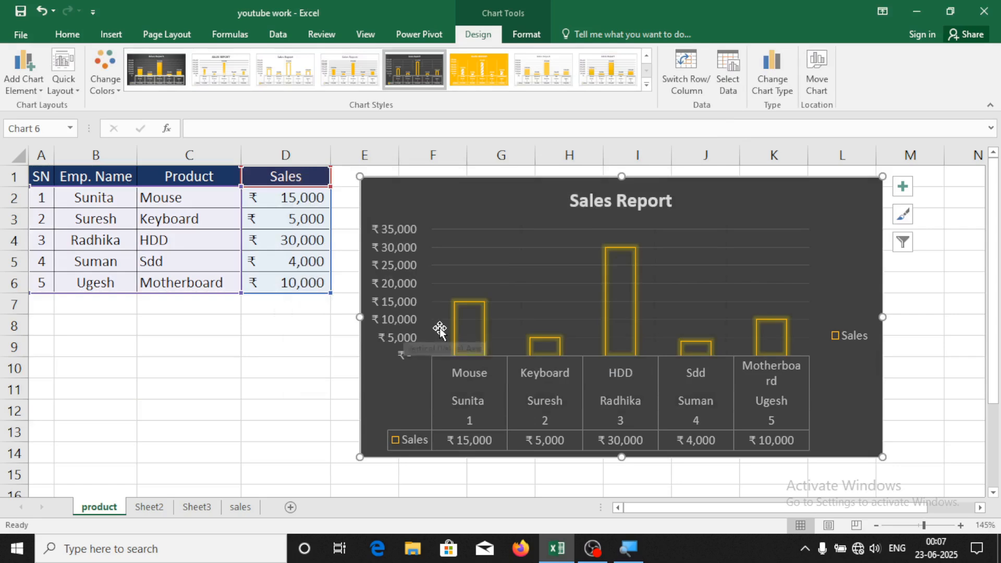
pyautogui.click(779, 78)
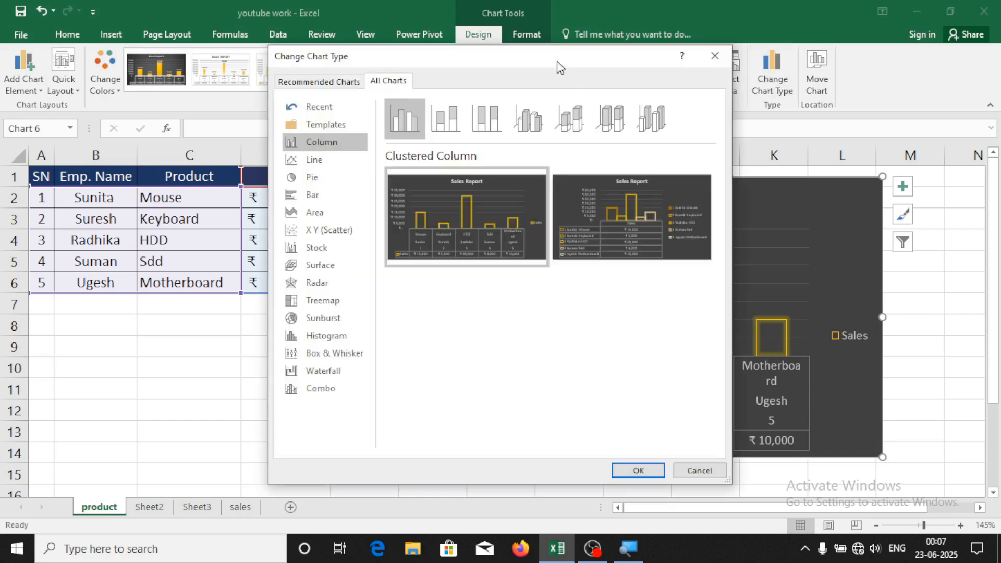
pyautogui.moveTo(557, 61); pyautogui.dragTo(327, 102)
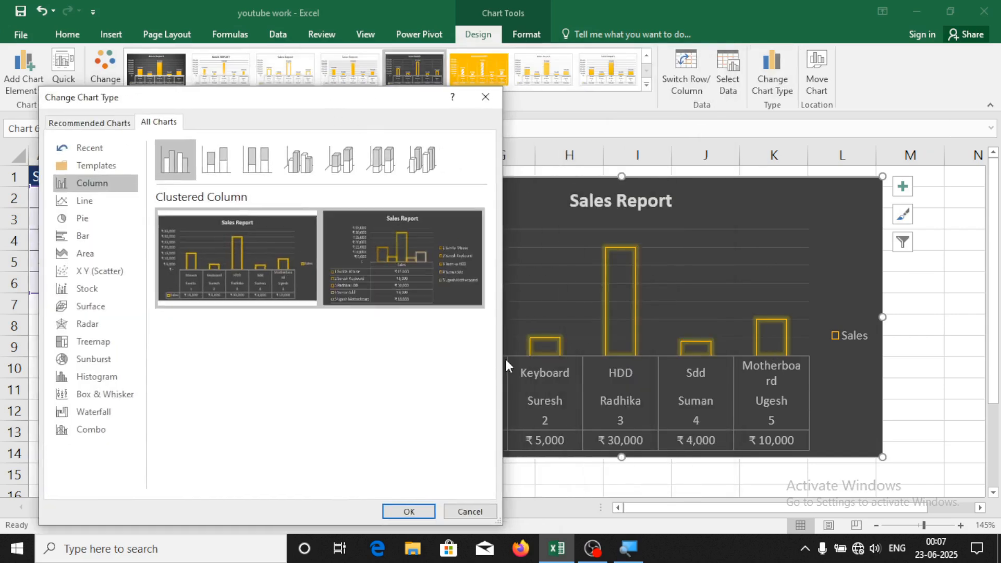
pyautogui.click(86, 202)
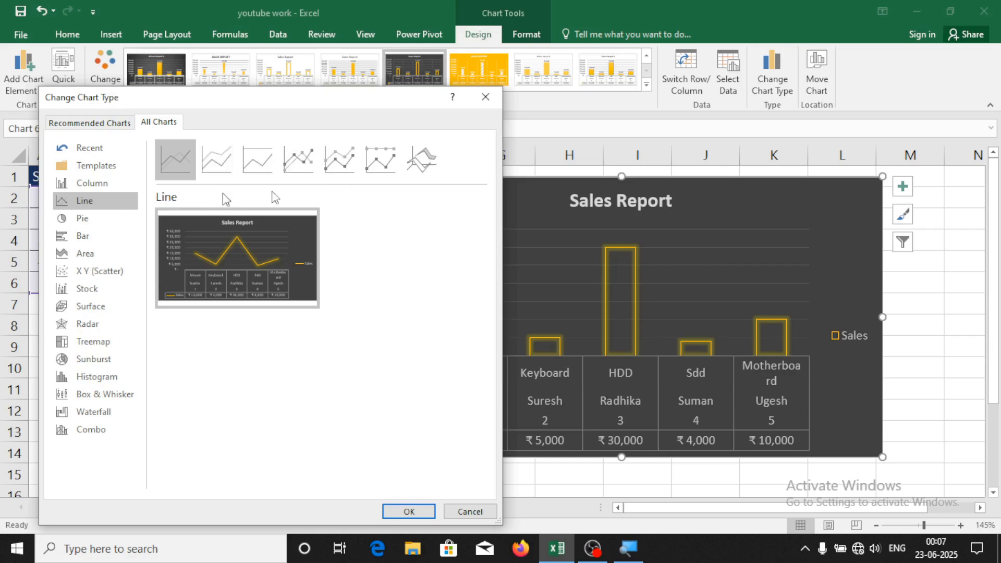
pyautogui.click(299, 164)
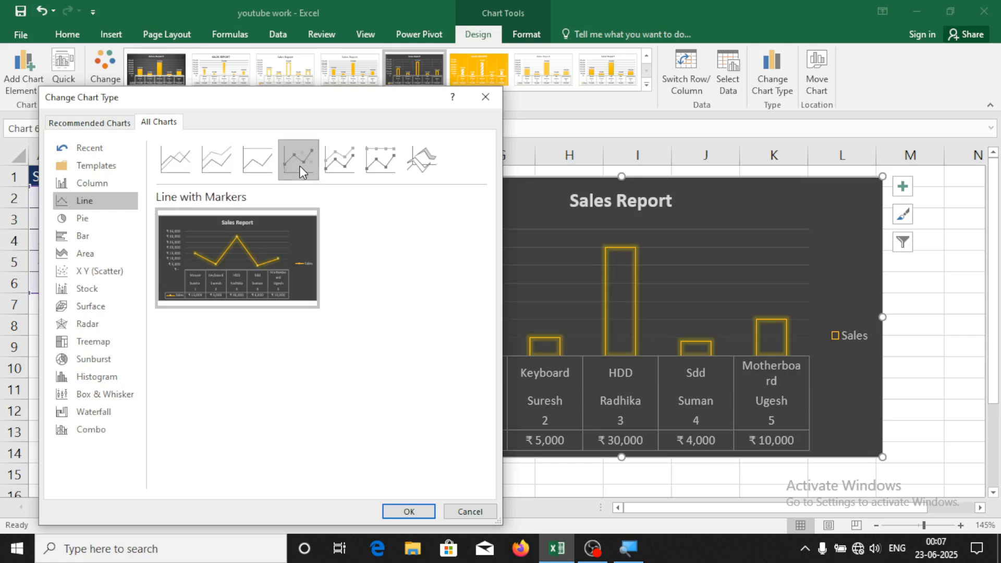
pyautogui.click(410, 511)
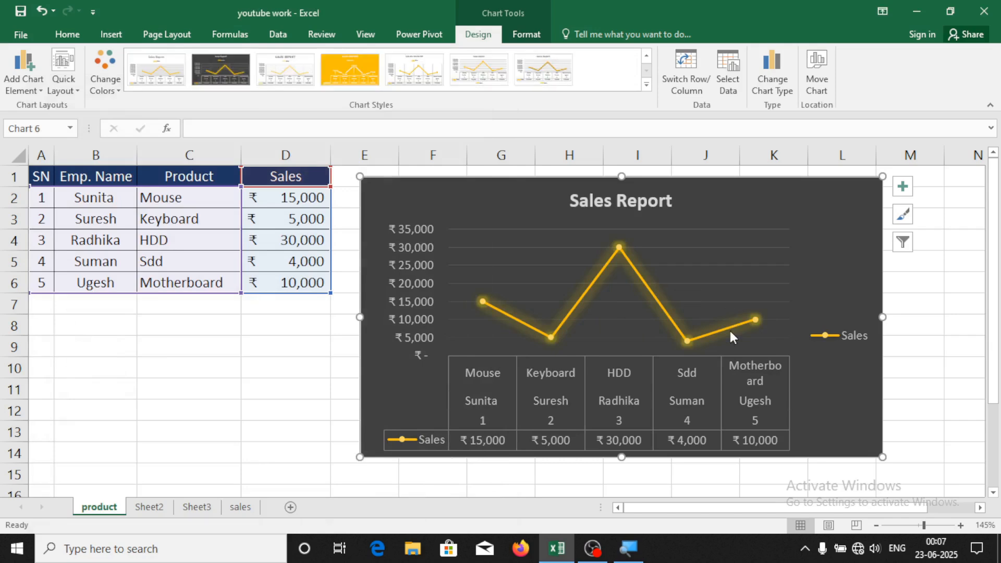
# Change the chart to a plain Pie after previewing 3-D Pie, Pie of Pie and Doughnut
pyautogui.click(767, 81)
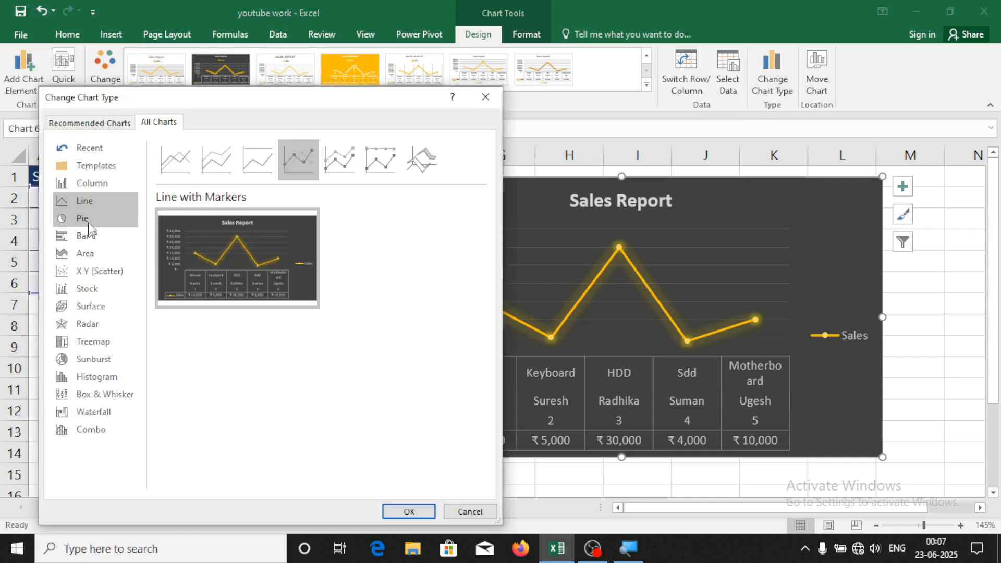
pyautogui.click(89, 223)
pyautogui.click(216, 173)
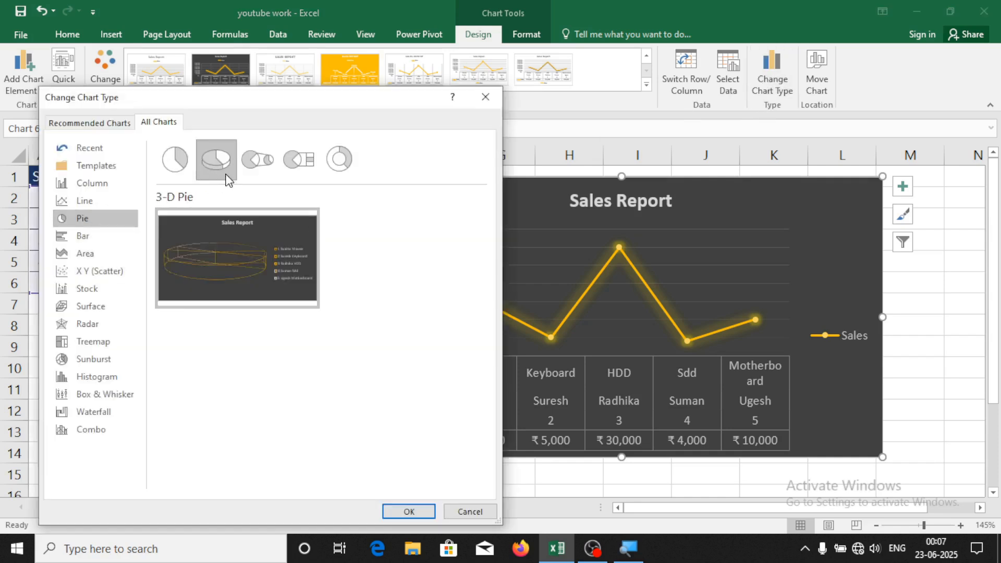
pyautogui.click(267, 167)
pyautogui.click(327, 162)
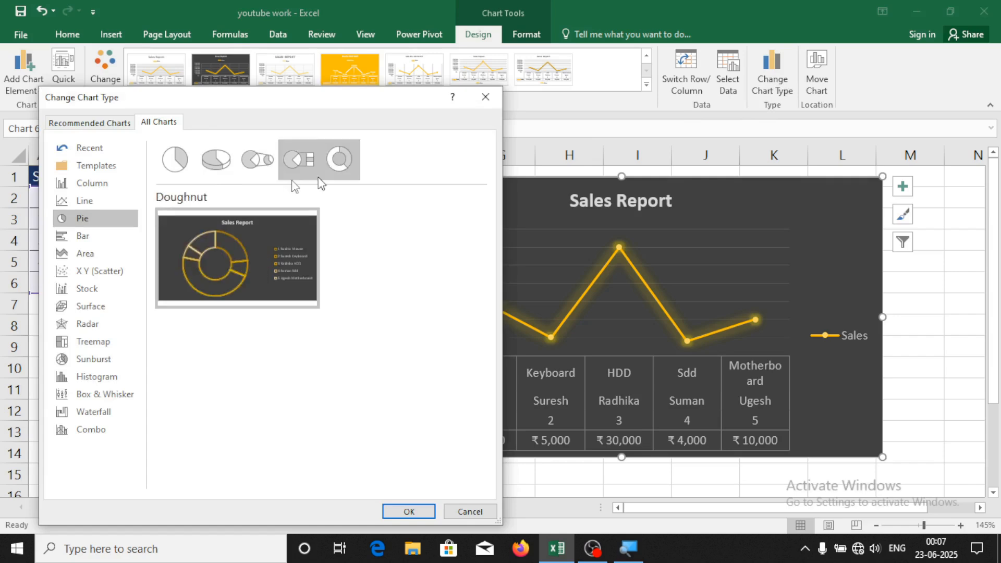
pyautogui.click(182, 165)
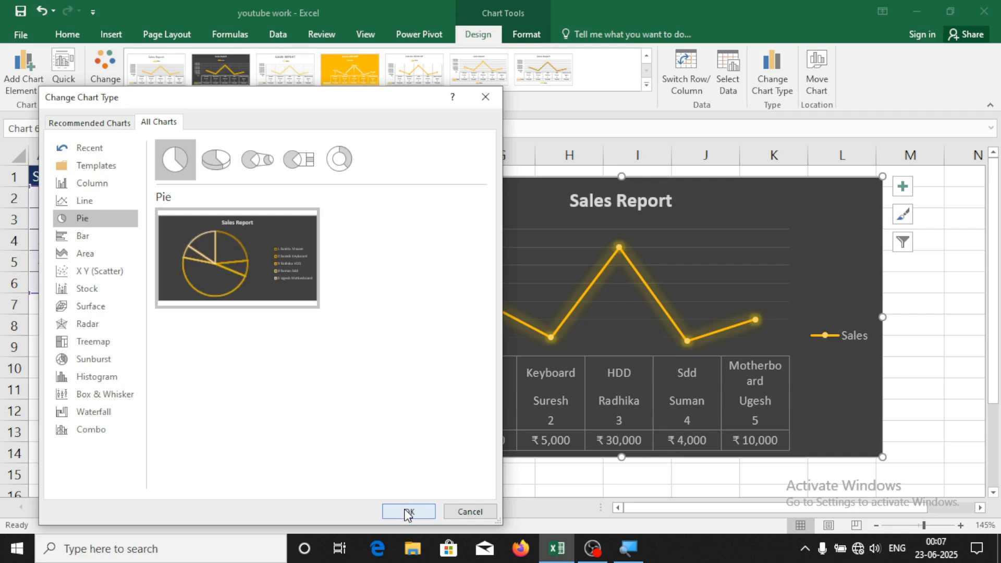
pyautogui.click(409, 511)
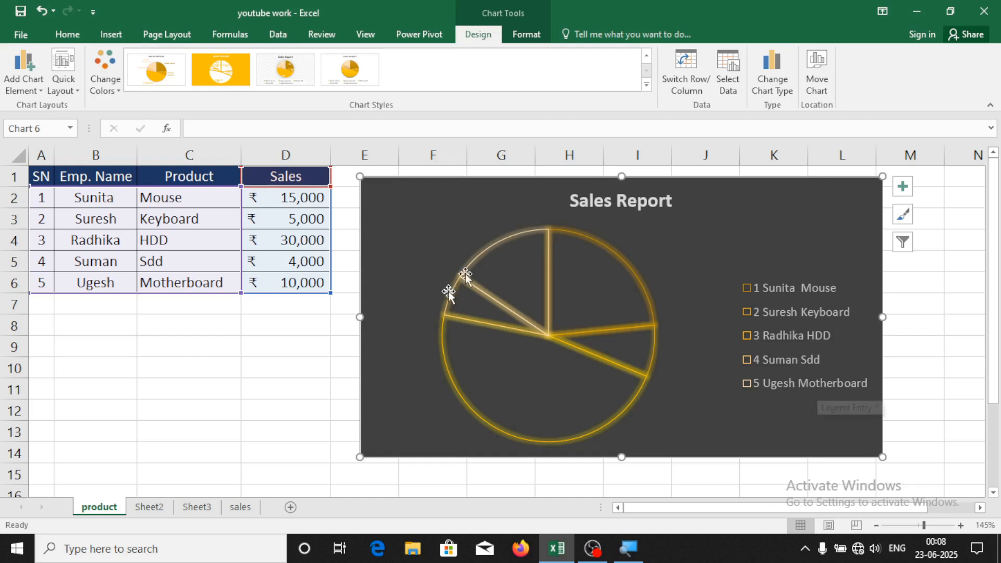
# Add ₹ value data labels to each pie slice
pyautogui.click(912, 187)
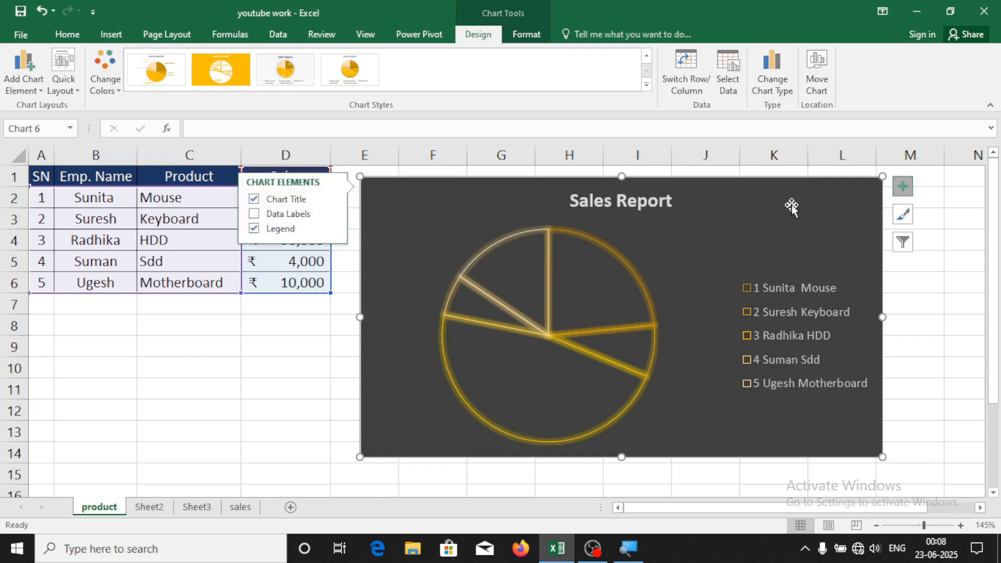
pyautogui.click(285, 215)
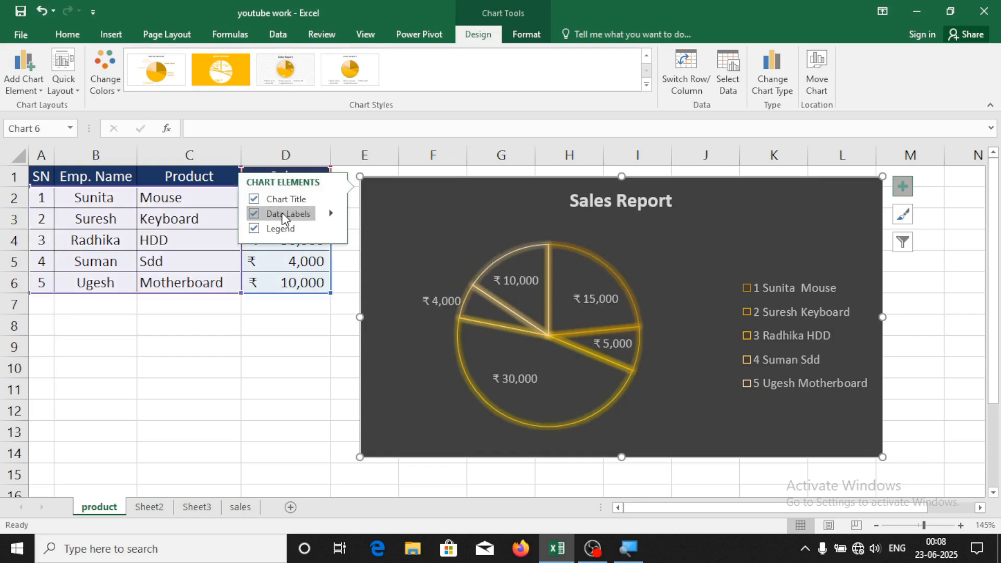
pyautogui.click(293, 344)
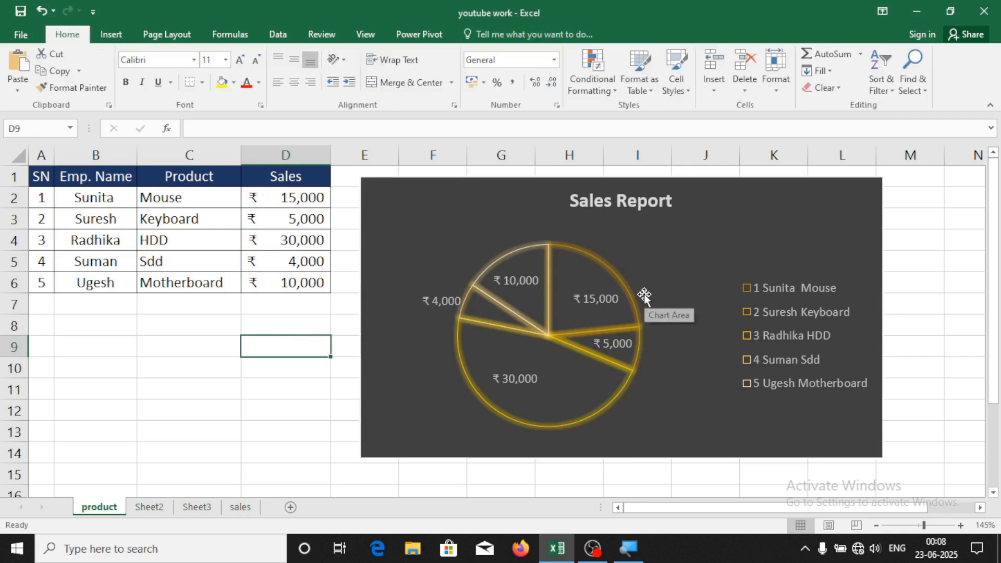
pyautogui.click(691, 192)
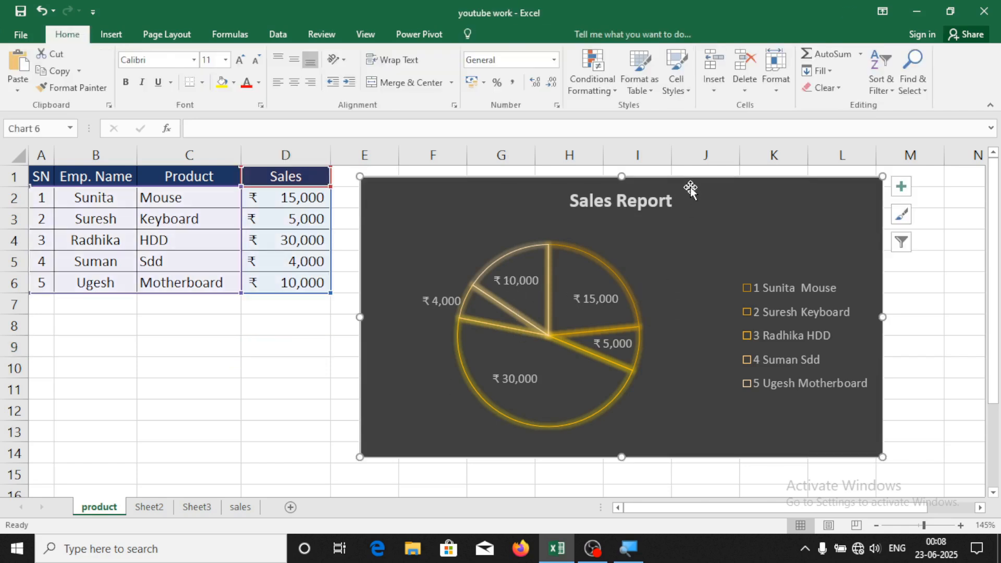
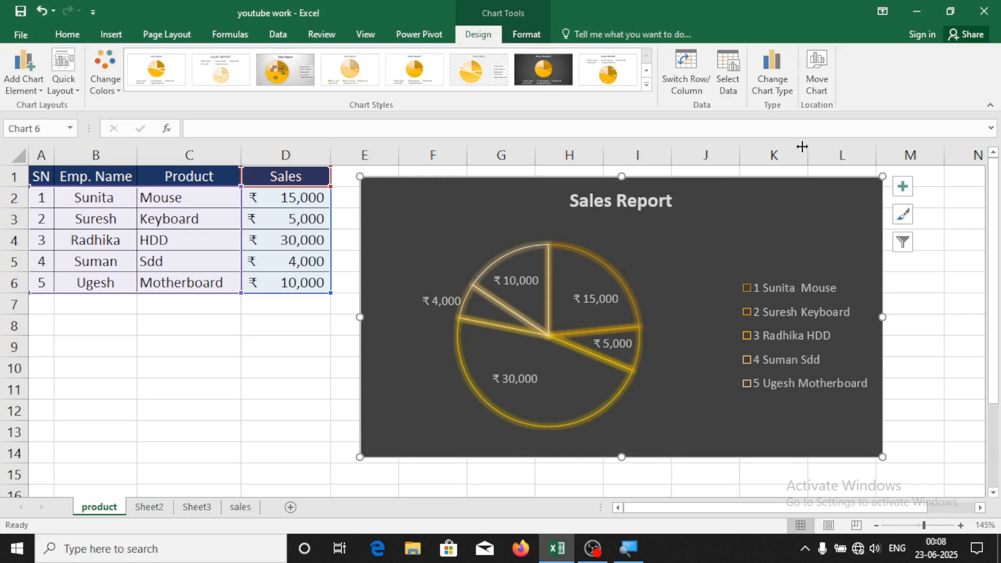
# Move the Sales Report chart to Sheet3 and nudge it slightly lower
pyautogui.click(808, 85)
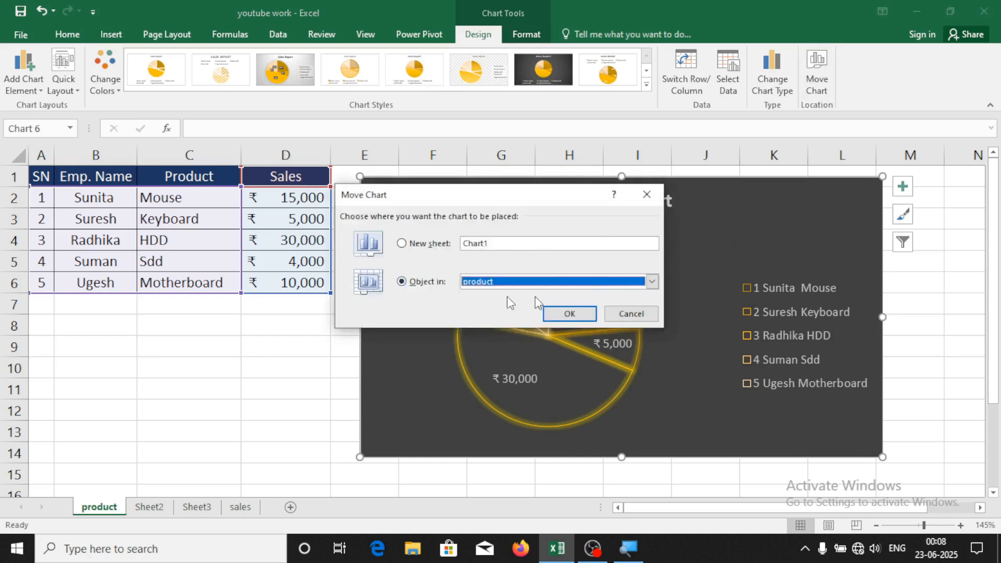
pyautogui.click(652, 282)
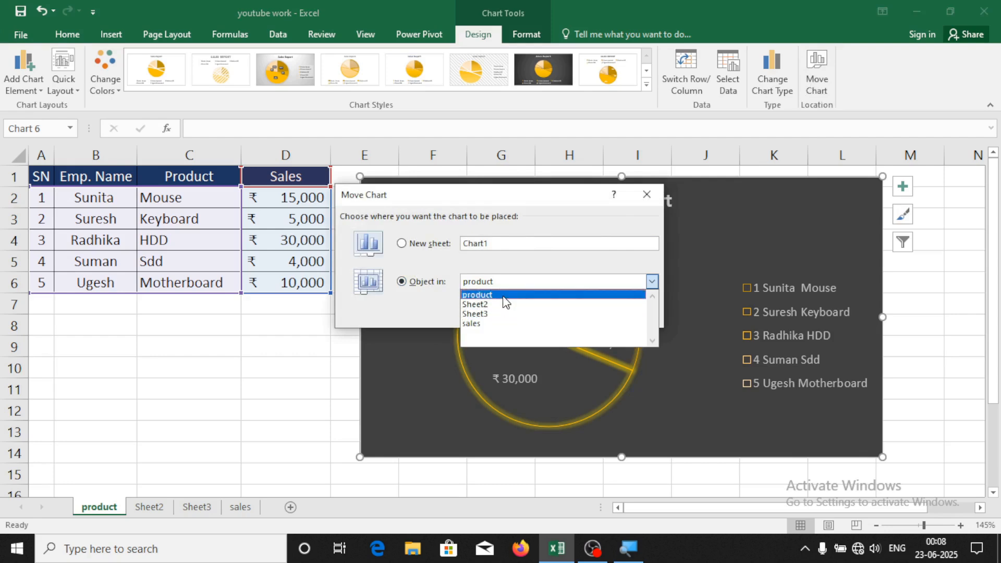
pyautogui.click(524, 315)
pyautogui.click(581, 315)
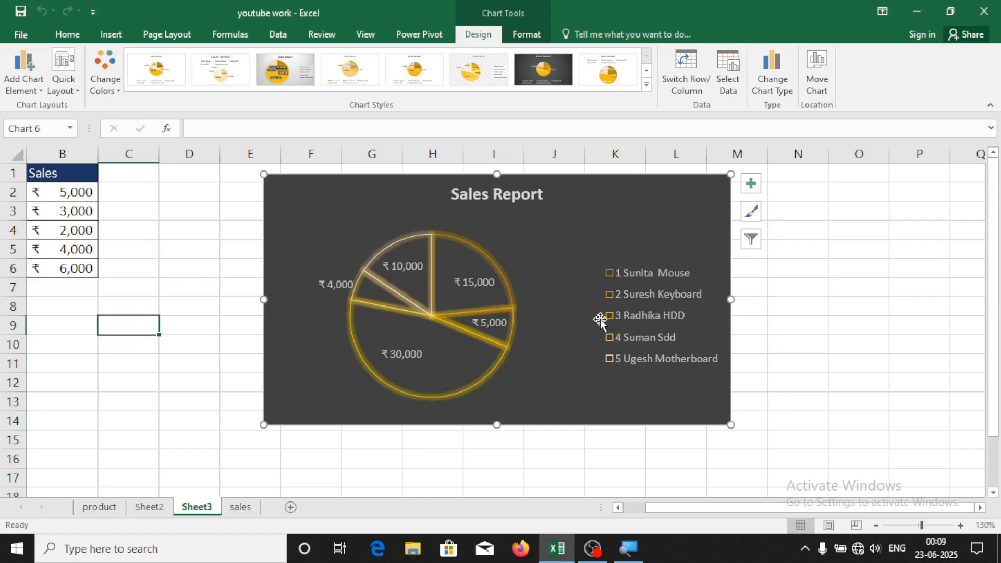
pyautogui.moveTo(684, 206); pyautogui.dragTo(709, 225)
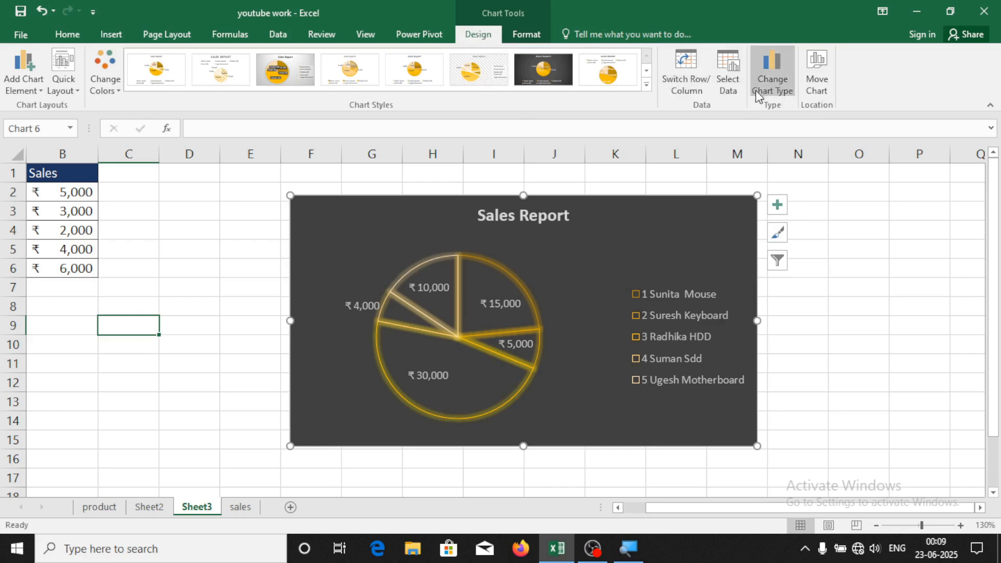
# Move the chart back to the product sheet
pyautogui.click(815, 78)
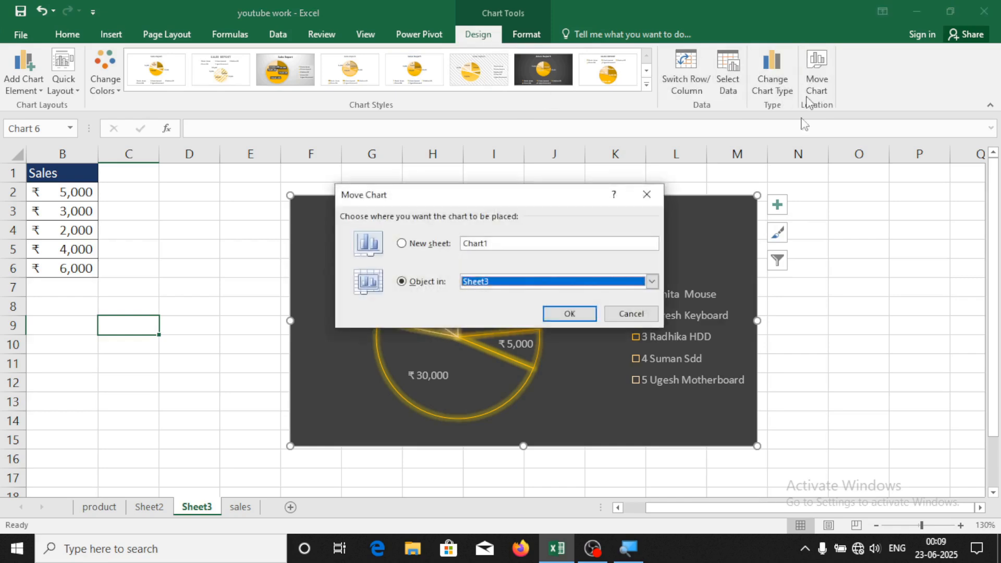
pyautogui.click(653, 282)
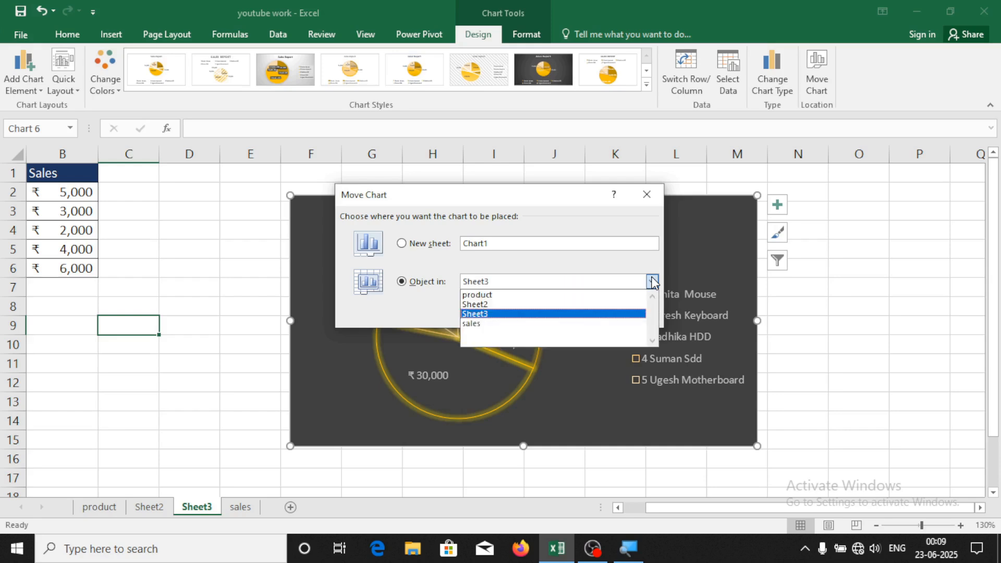
pyautogui.click(576, 295)
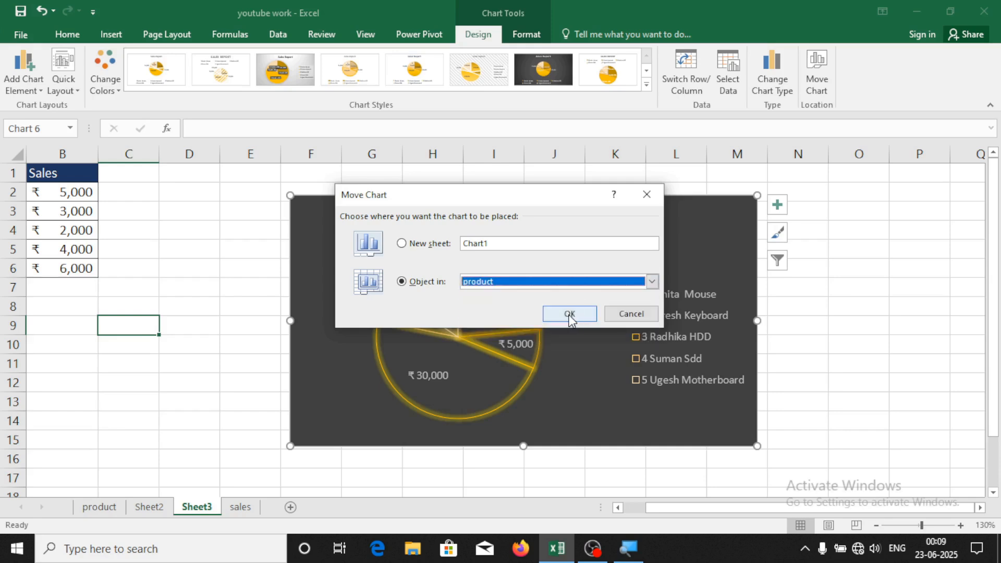
pyautogui.click(570, 314)
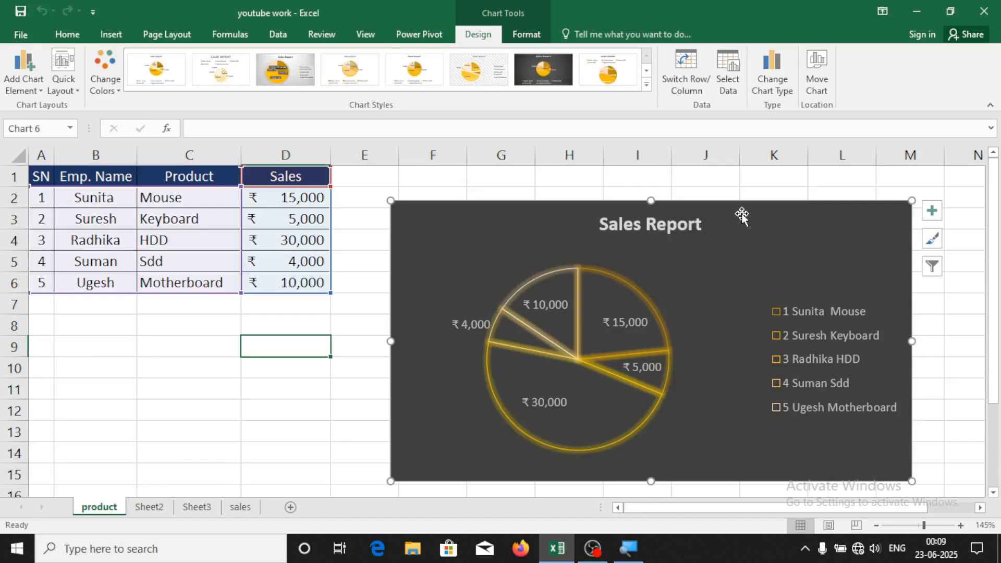
pyautogui.click(959, 327)
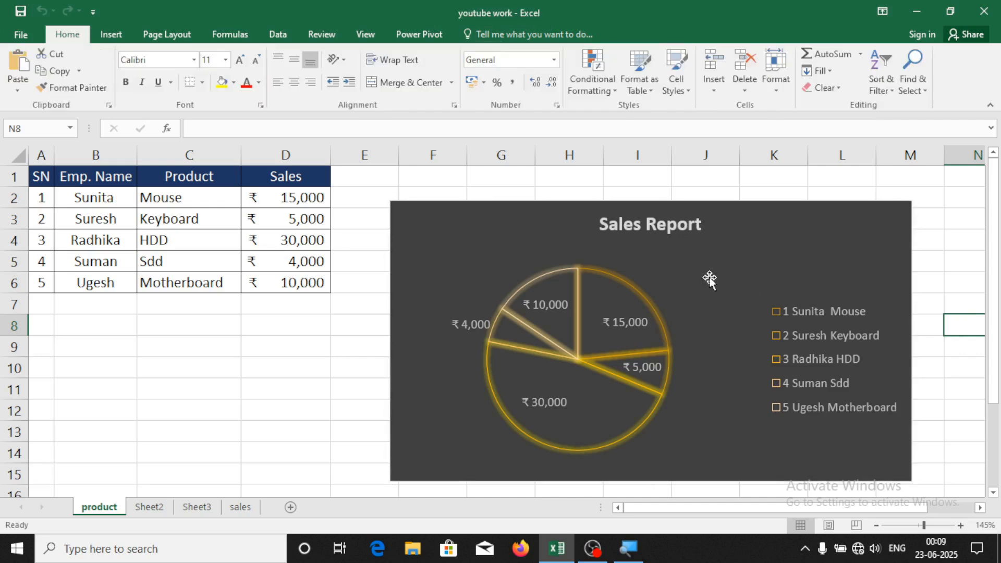
# Fill the Sales Report chart background blue and give it a red border
pyautogui.click(756, 219)
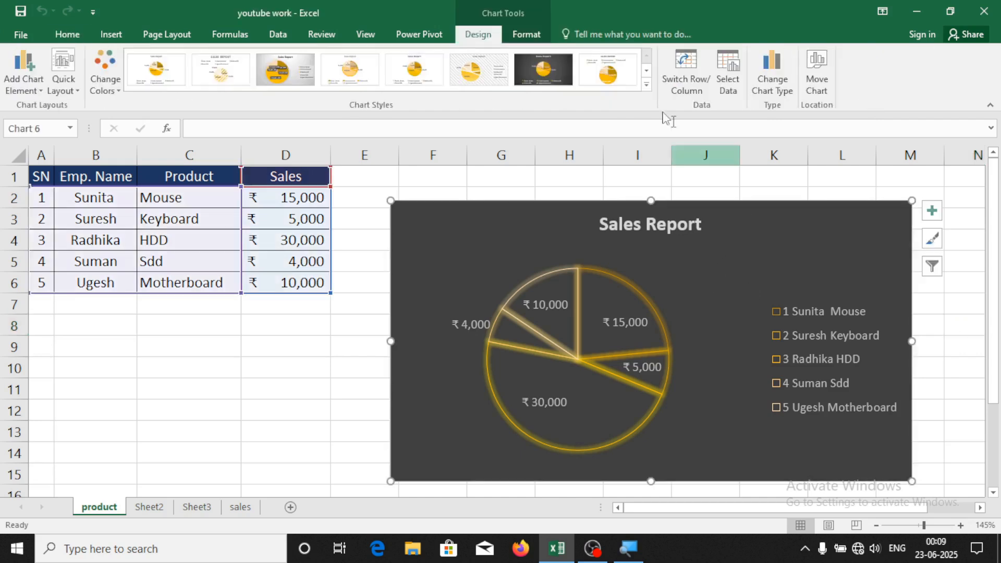
pyautogui.click(528, 35)
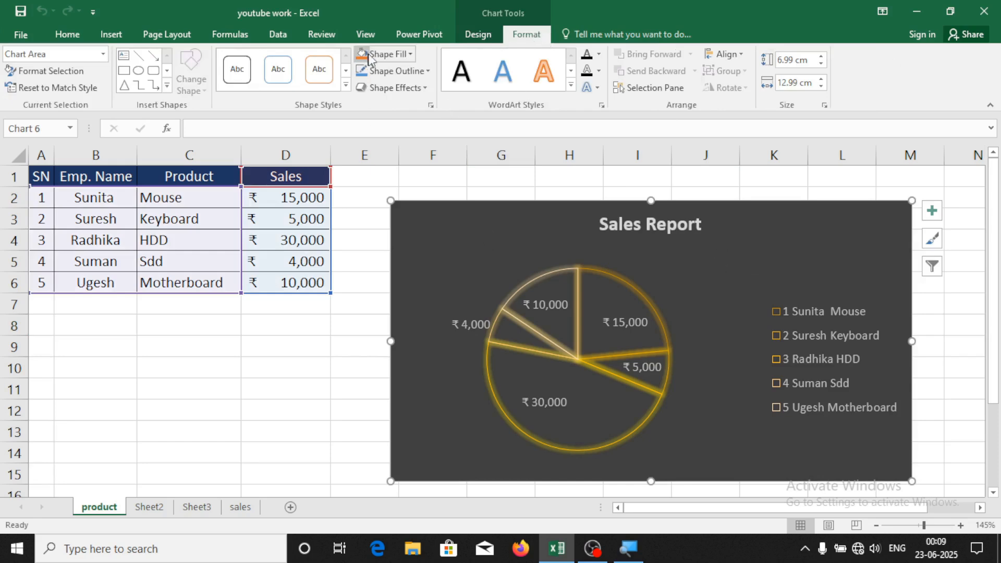
pyautogui.click(404, 54)
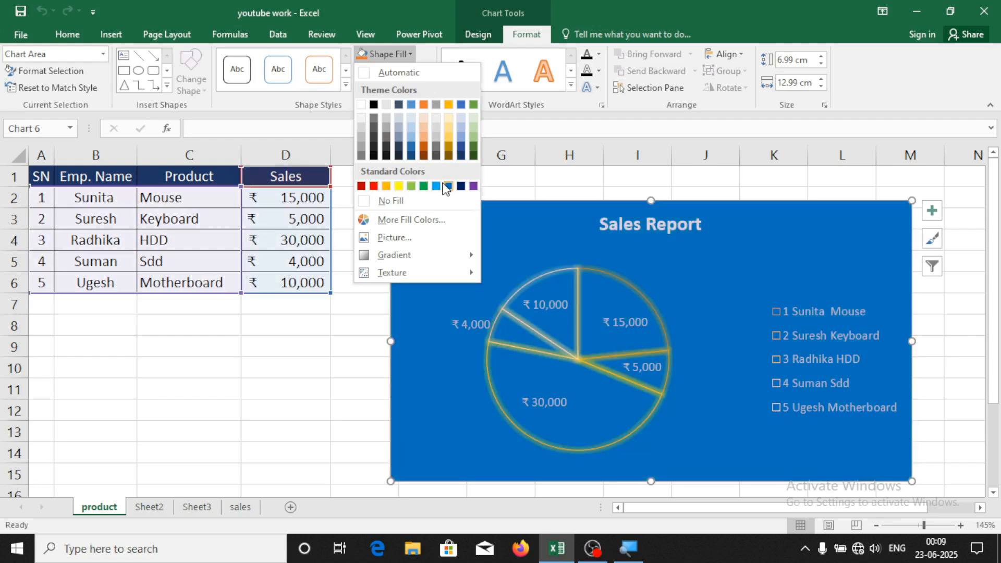
pyautogui.click(446, 186)
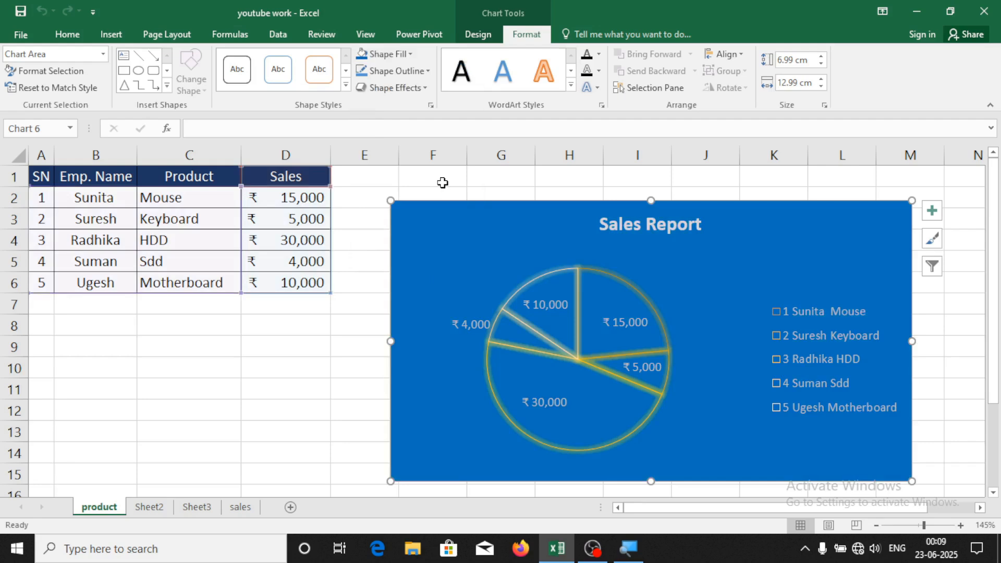
pyautogui.click(417, 71)
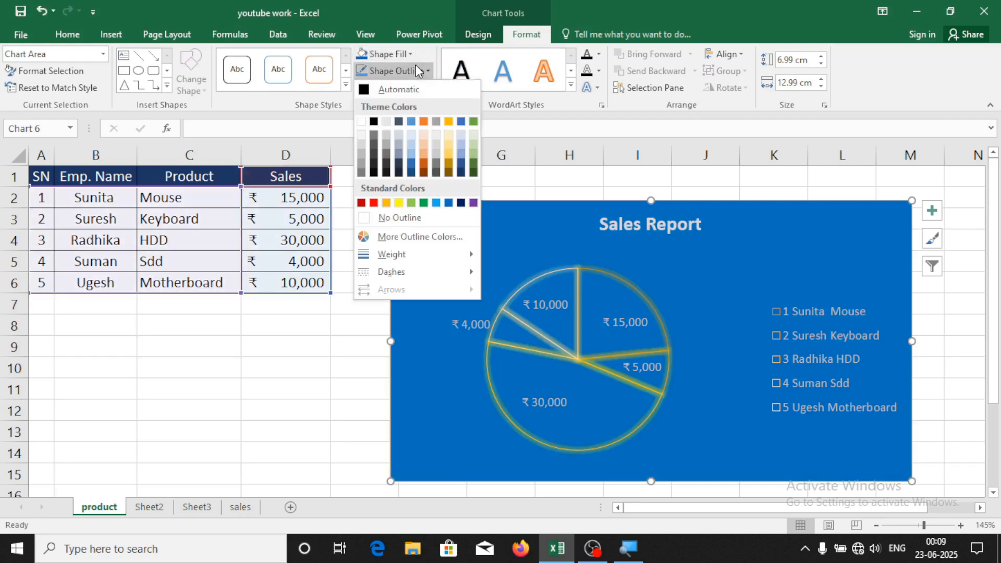
pyautogui.click(375, 203)
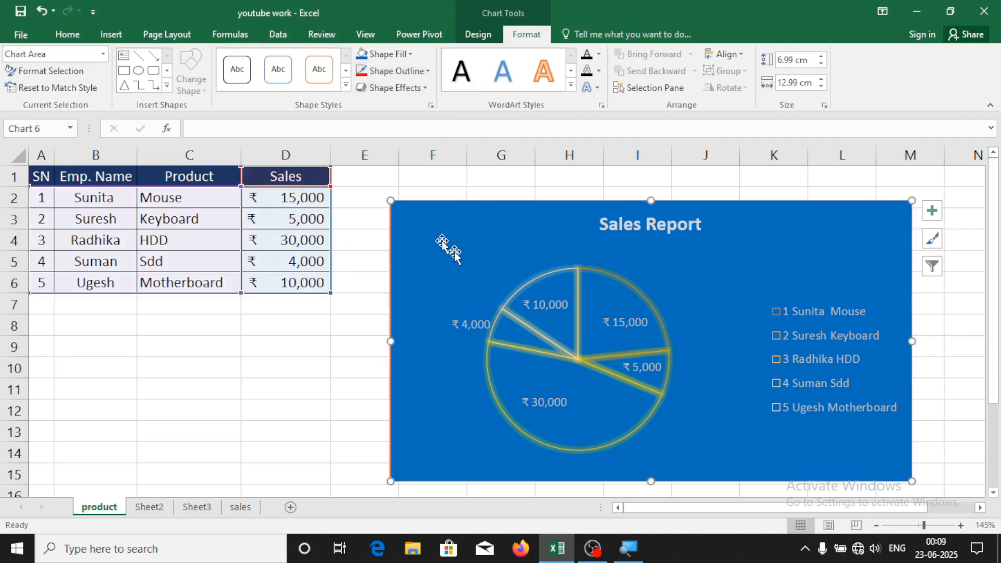
pyautogui.click(597, 292)
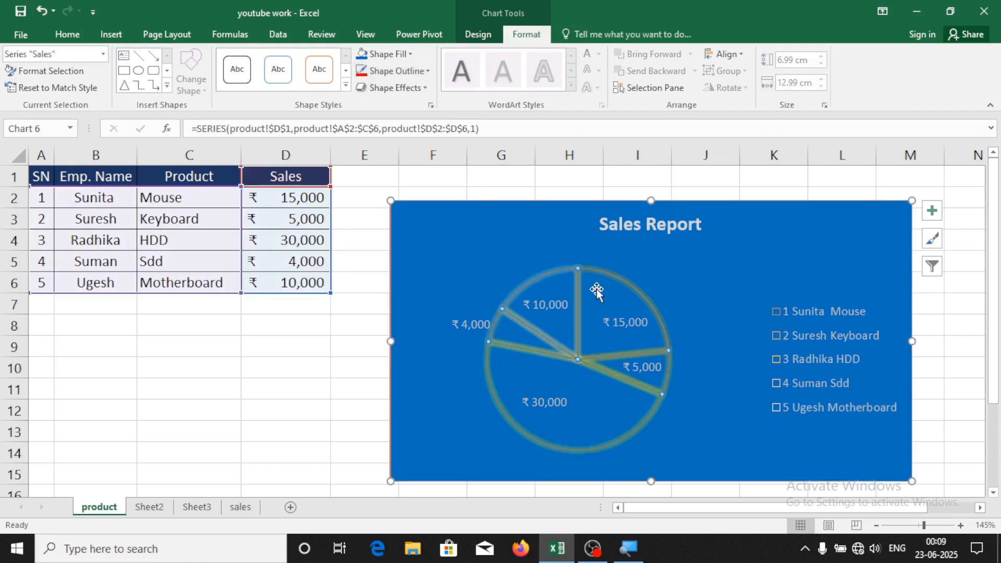
pyautogui.click(509, 238)
pyautogui.click(412, 71)
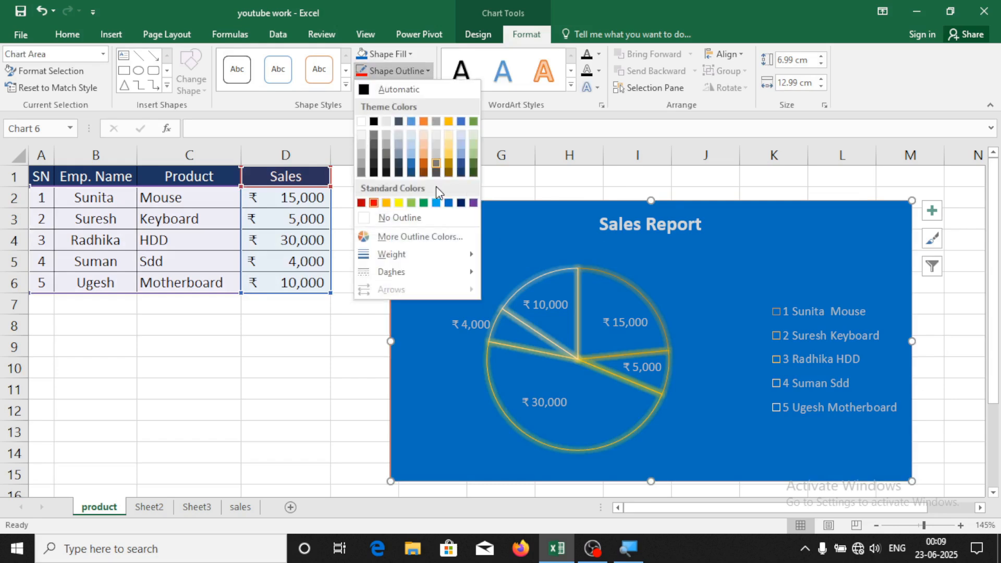
pyautogui.click(380, 201)
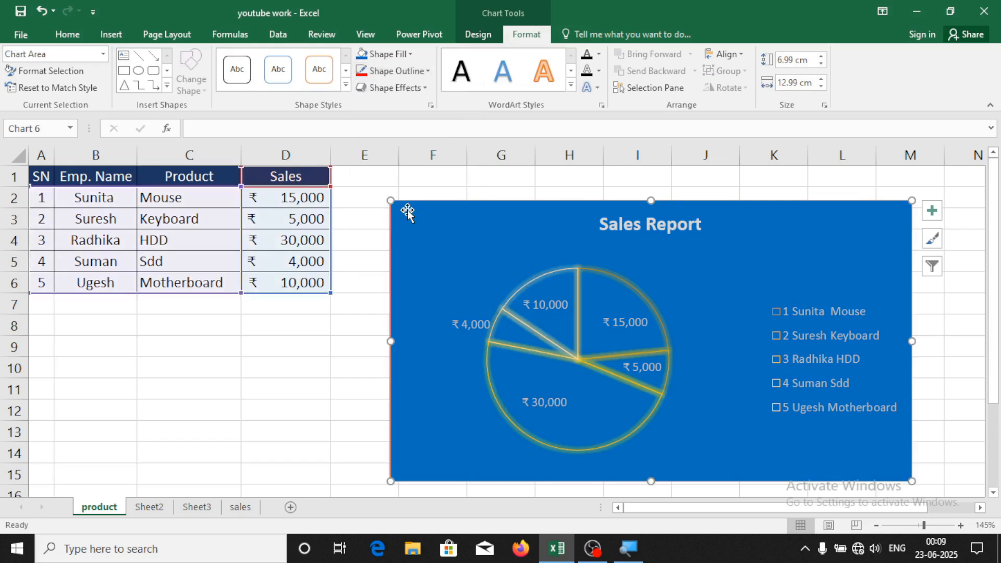
# Give the chart a yellow glow effect, after trying orange
pyautogui.click(395, 87)
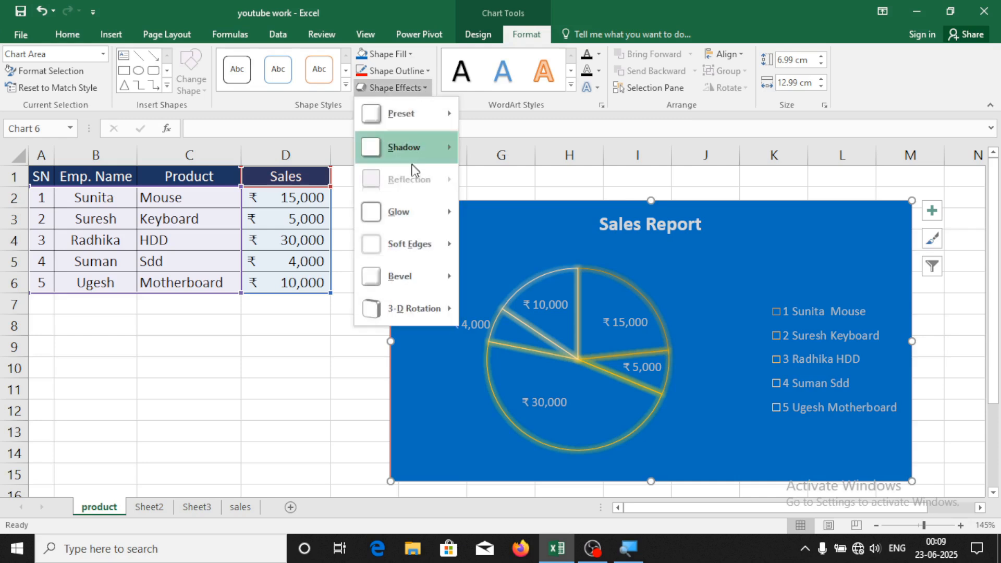
pyautogui.moveTo(400, 211)
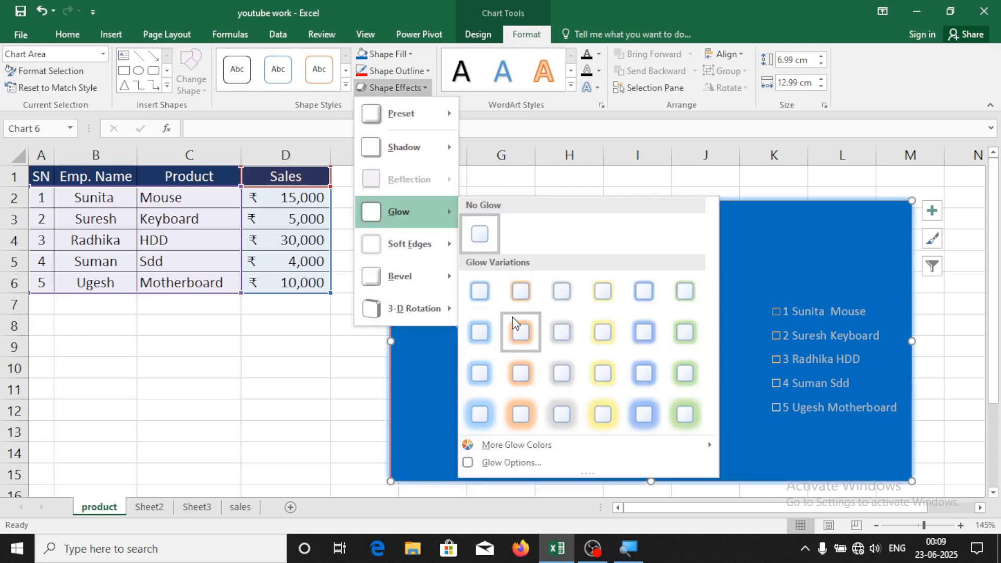
pyautogui.click(515, 331)
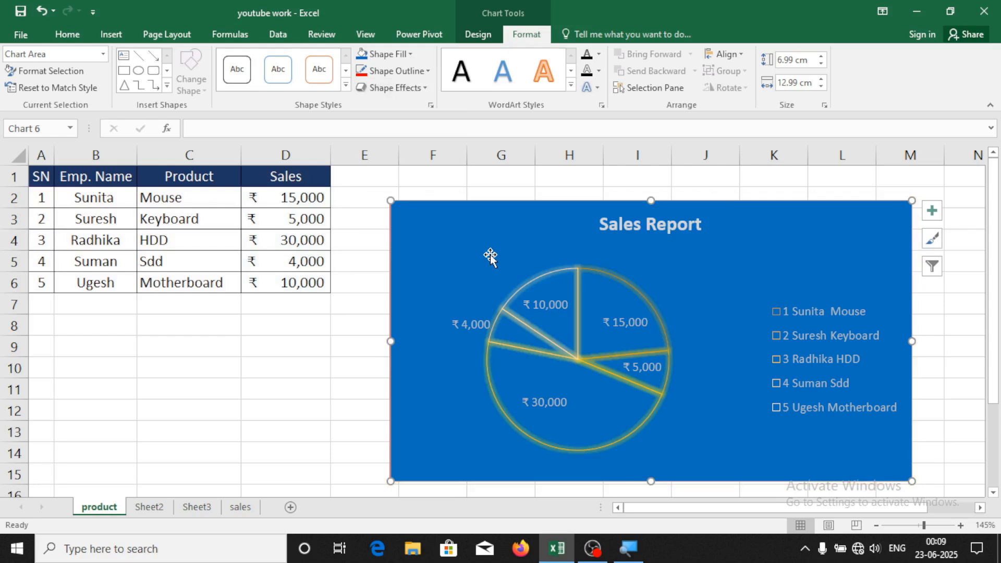
pyautogui.click(396, 87)
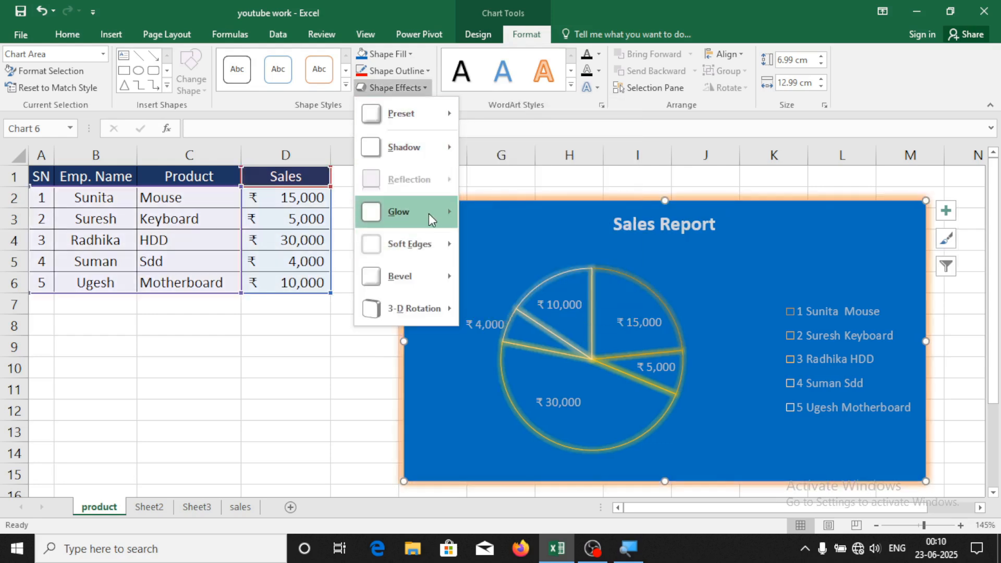
pyautogui.moveTo(434, 214)
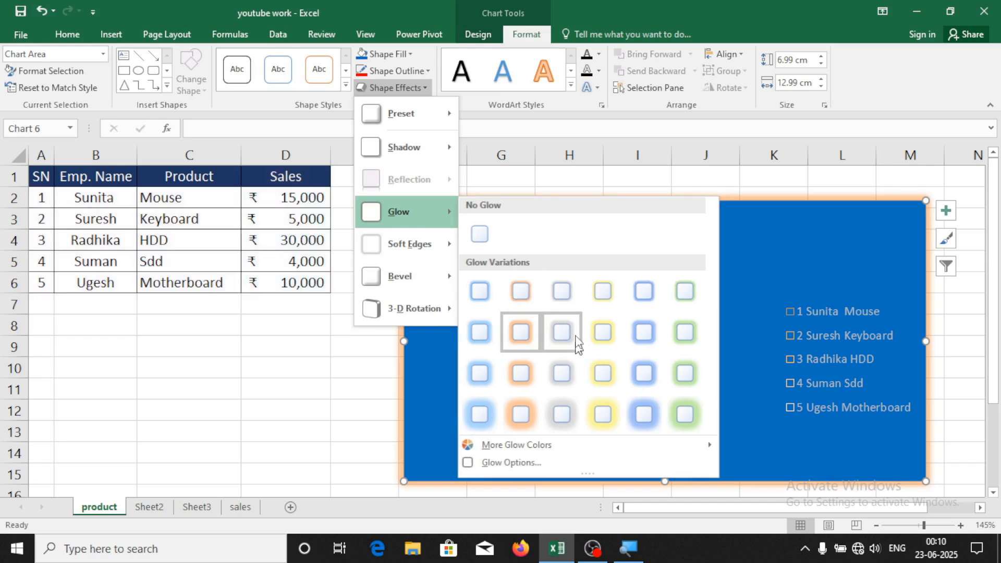
pyautogui.click(601, 332)
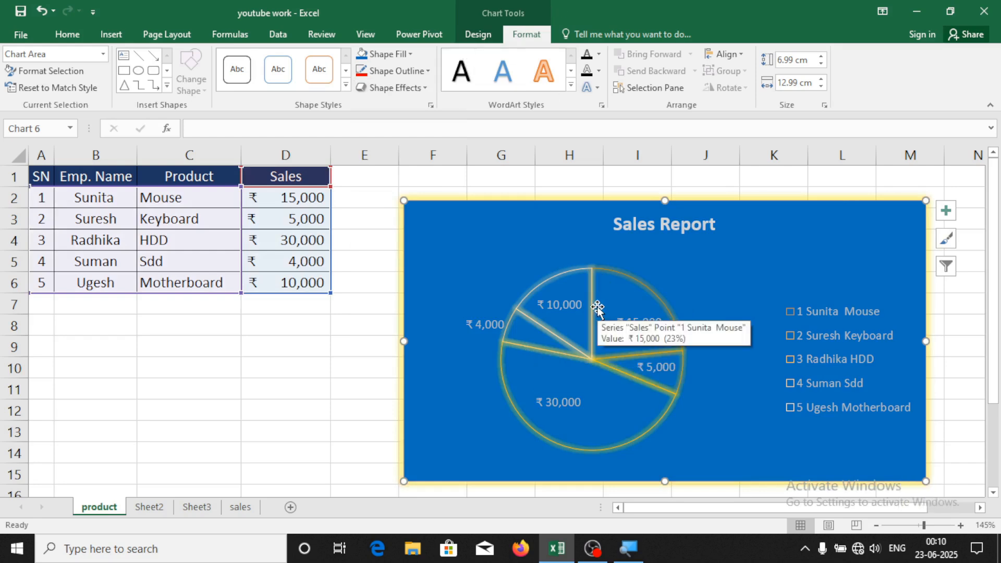
# Turn all the chart text yellow
pyautogui.click(598, 56)
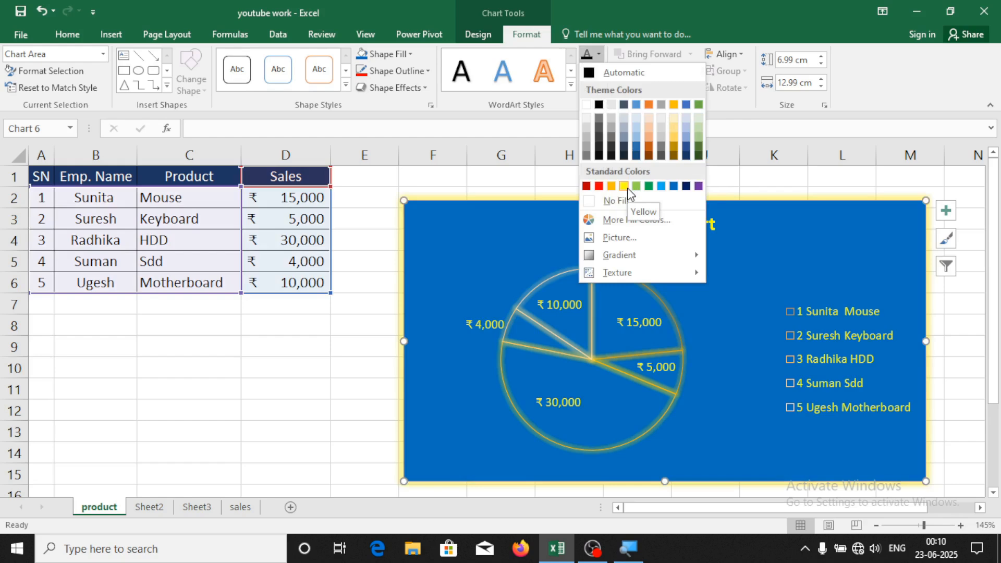
pyautogui.click(626, 187)
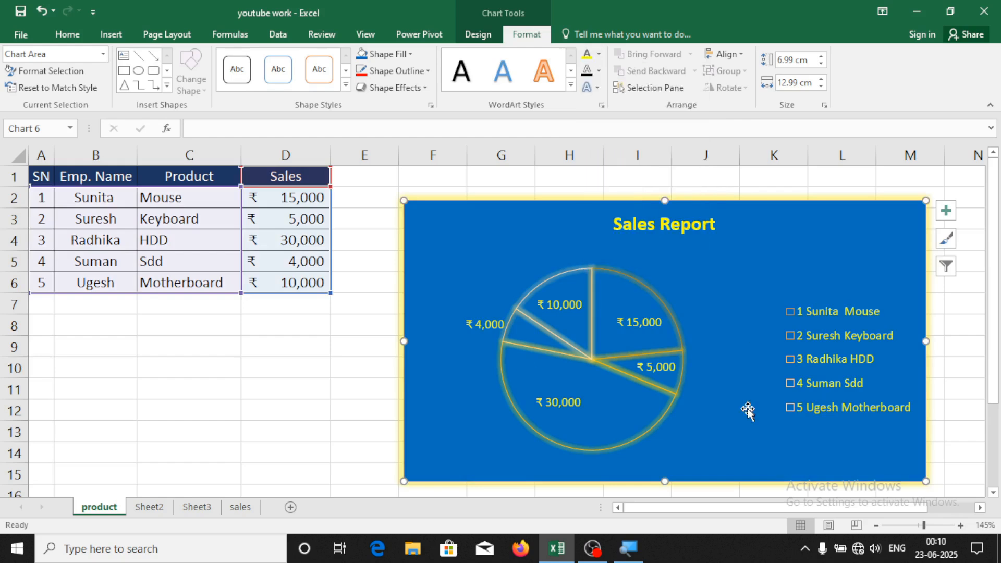
pyautogui.click(231, 390)
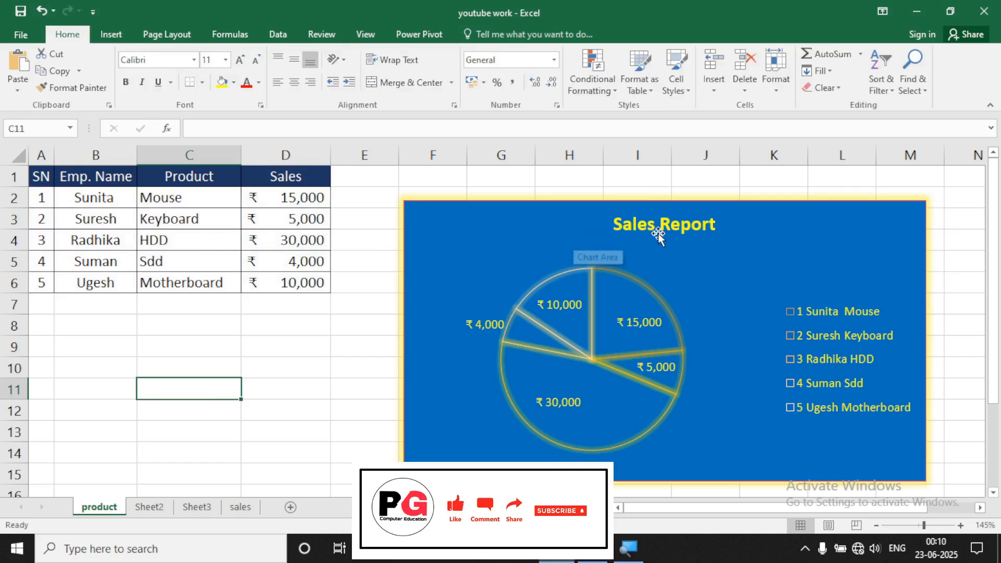
# Select cell G2, then reselect the pie chart and open its shortcut menu
pyautogui.click(515, 192)
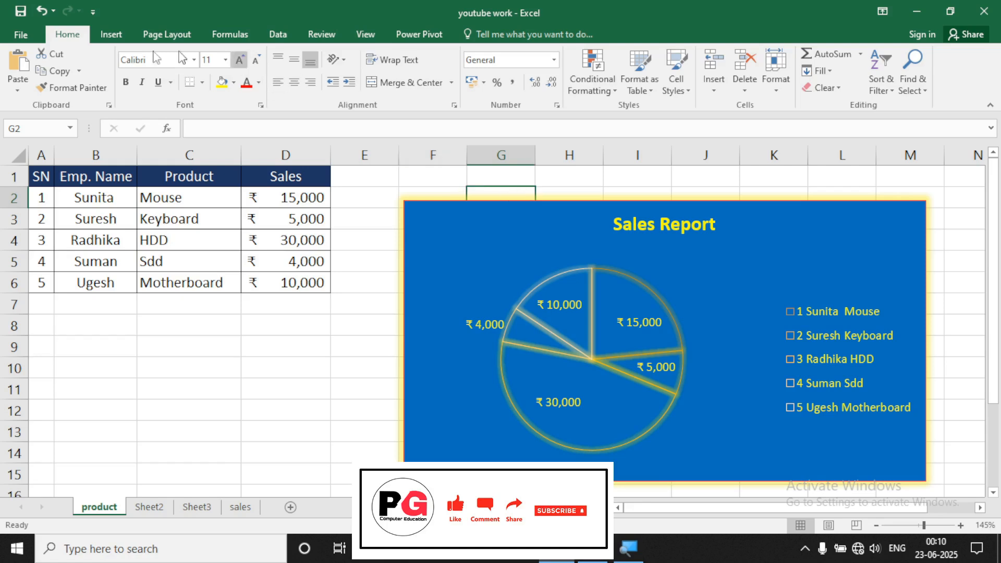
pyautogui.click(111, 34)
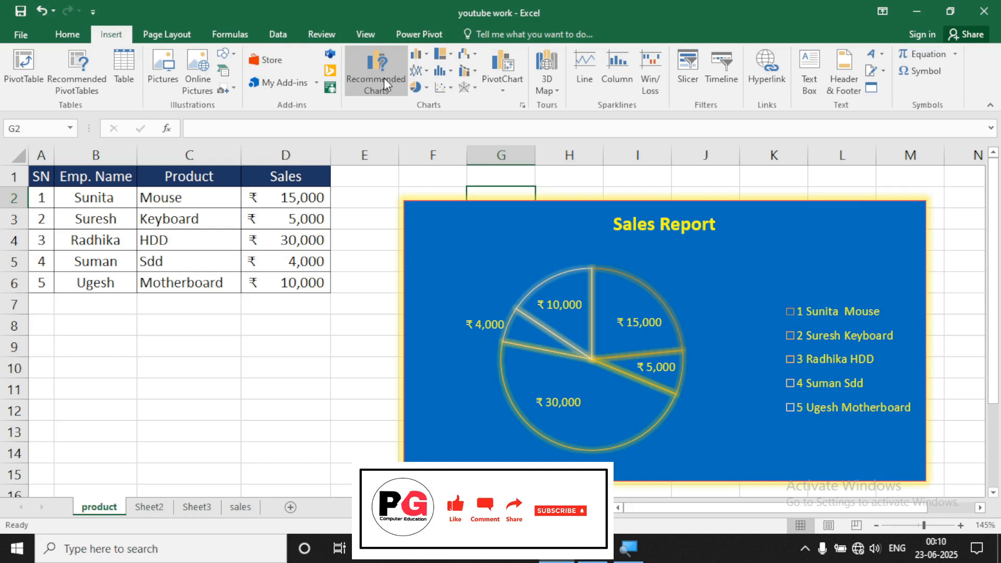
pyautogui.click(516, 215)
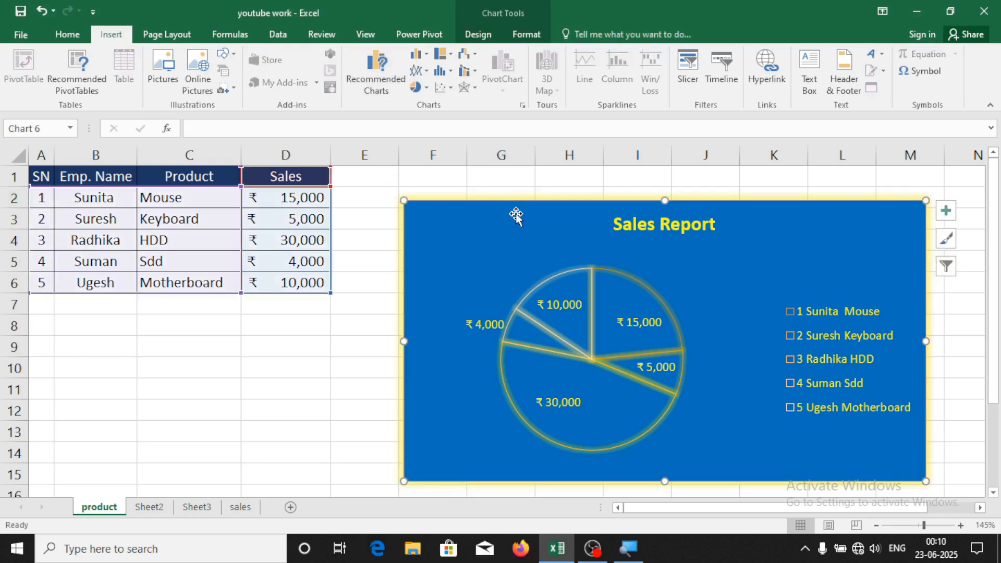
pyautogui.rightClick(516, 214)
# Cut the pie chart and insert a 3-D column chart of the product sales table
pyautogui.click(581, 230)
pyautogui.click(364, 251)
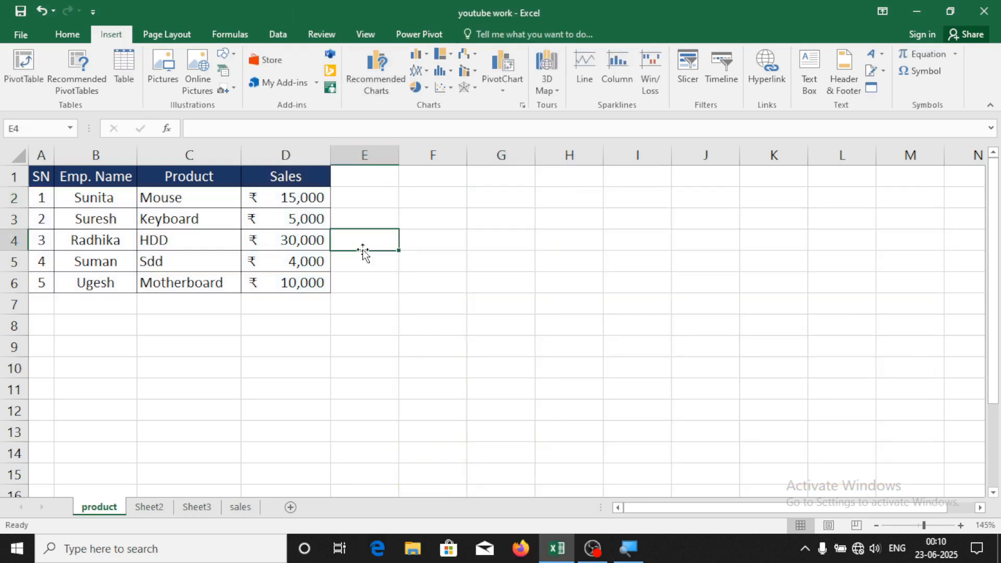
pyautogui.moveTo(54, 178); pyautogui.dragTo(301, 286)
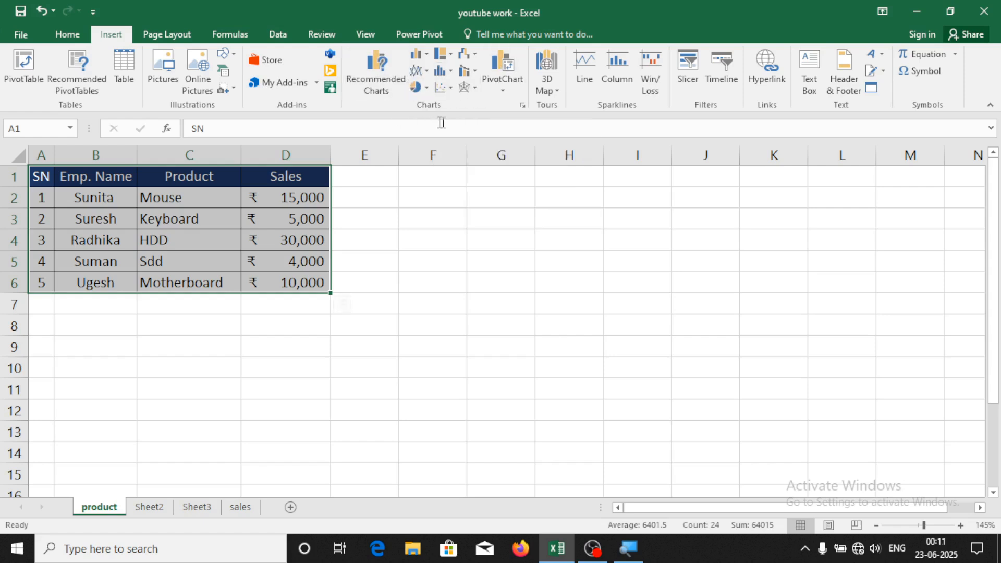
pyautogui.click(426, 55)
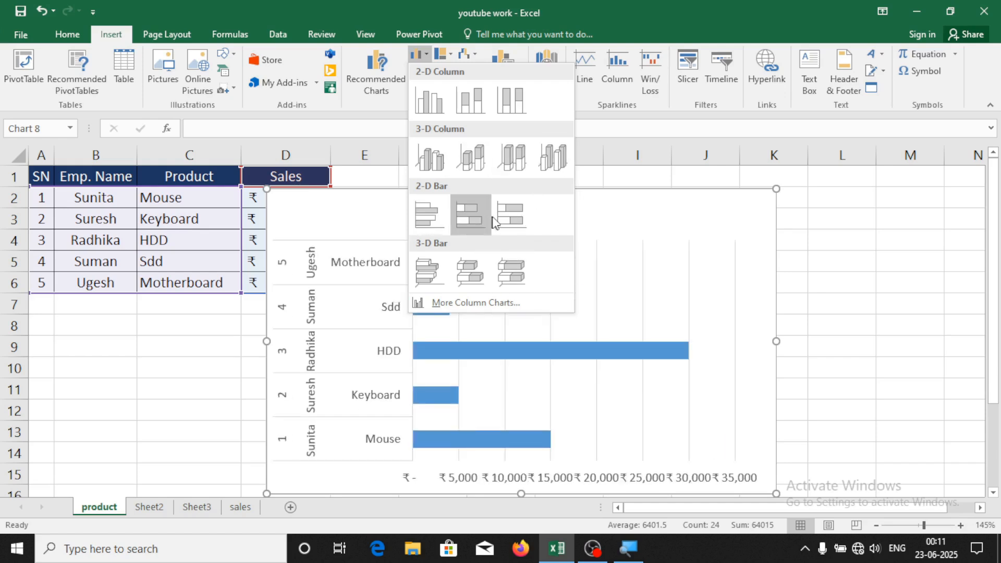
pyautogui.click(481, 161)
# Reposition the 3-D column chart, browse its styles, then cut it from the sheet
pyautogui.moveTo(506, 192); pyautogui.dragTo(616, 168)
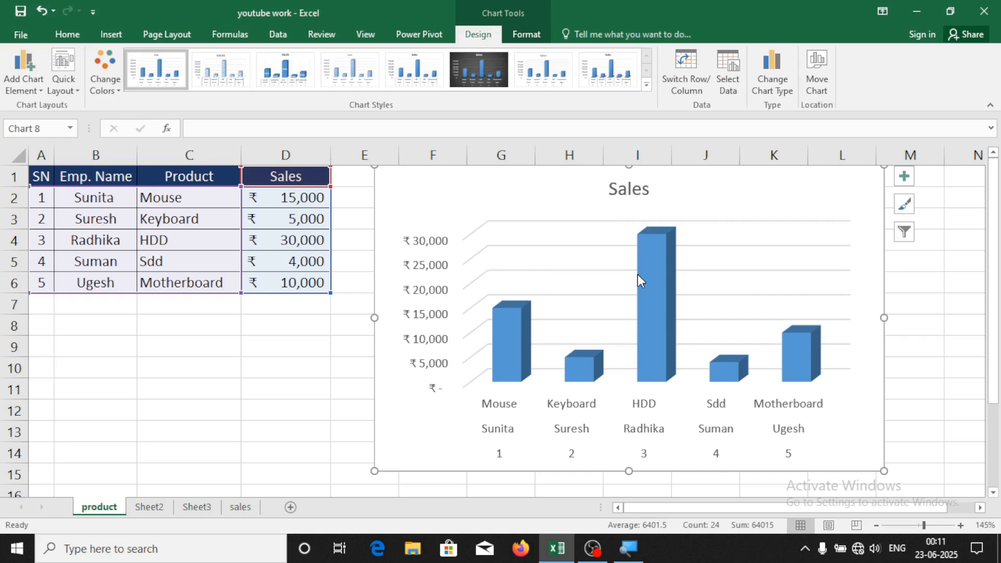
pyautogui.moveTo(637, 274)
pyautogui.moveTo(501, 172); pyautogui.dragTo(490, 201)
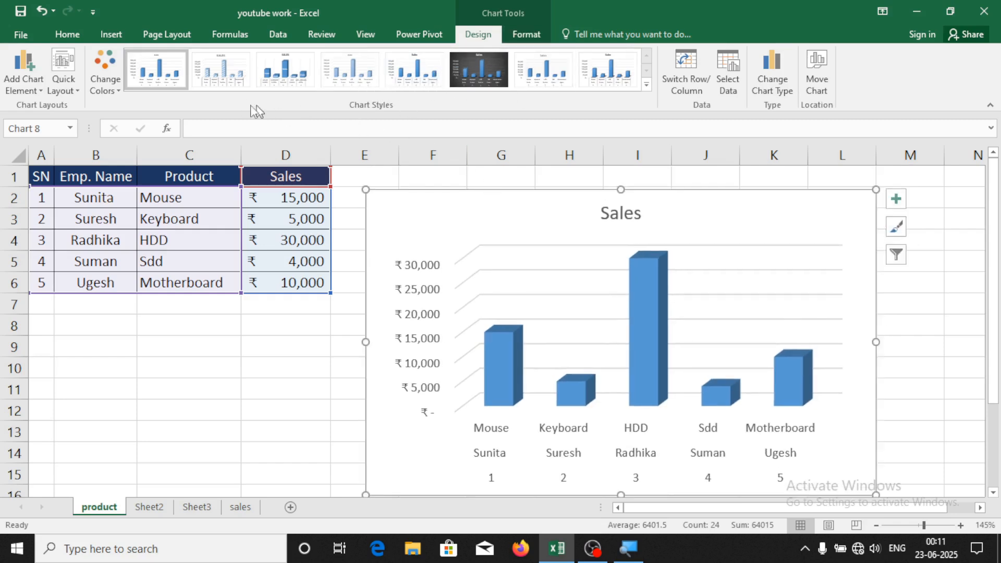
pyautogui.click(648, 84)
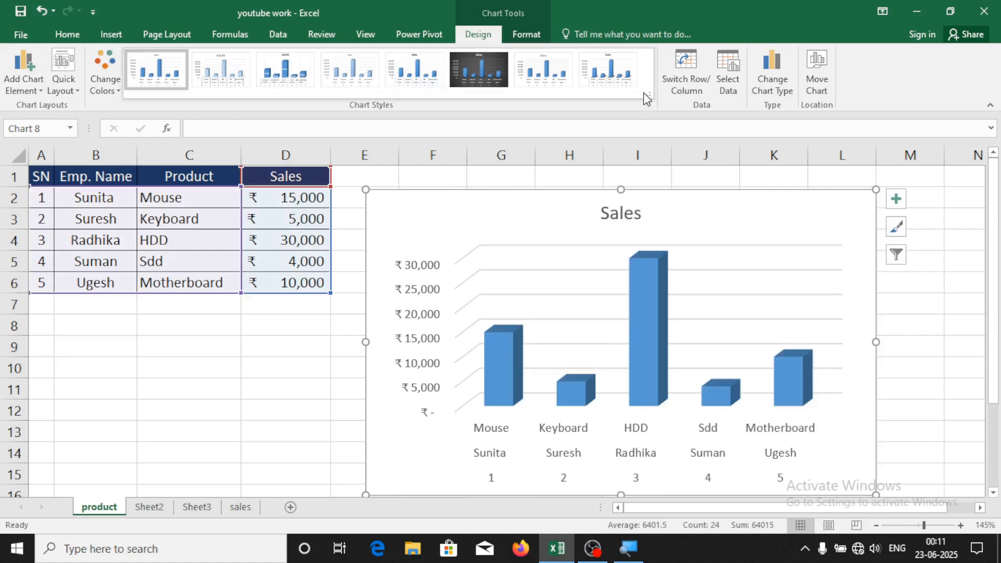
pyautogui.click(427, 208)
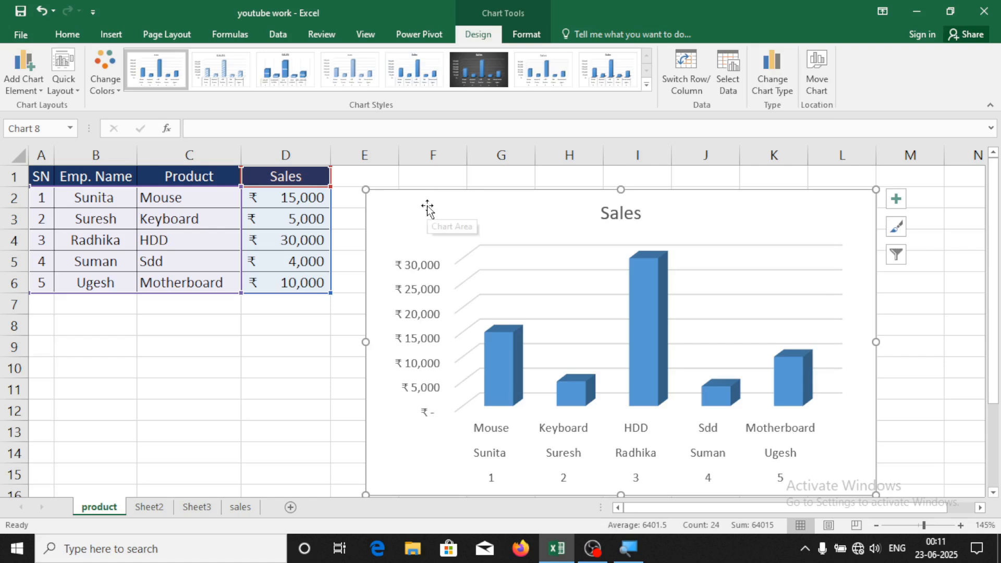
pyautogui.rightClick(426, 207)
pyautogui.click(462, 214)
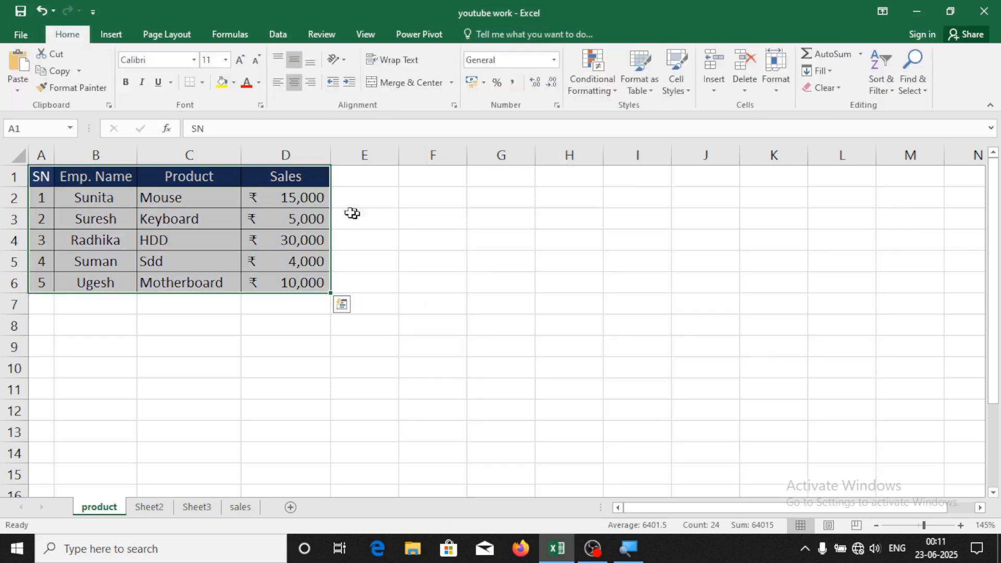
# Insert a 2-D line chart of the product sales, then cut it
pyautogui.click(111, 34)
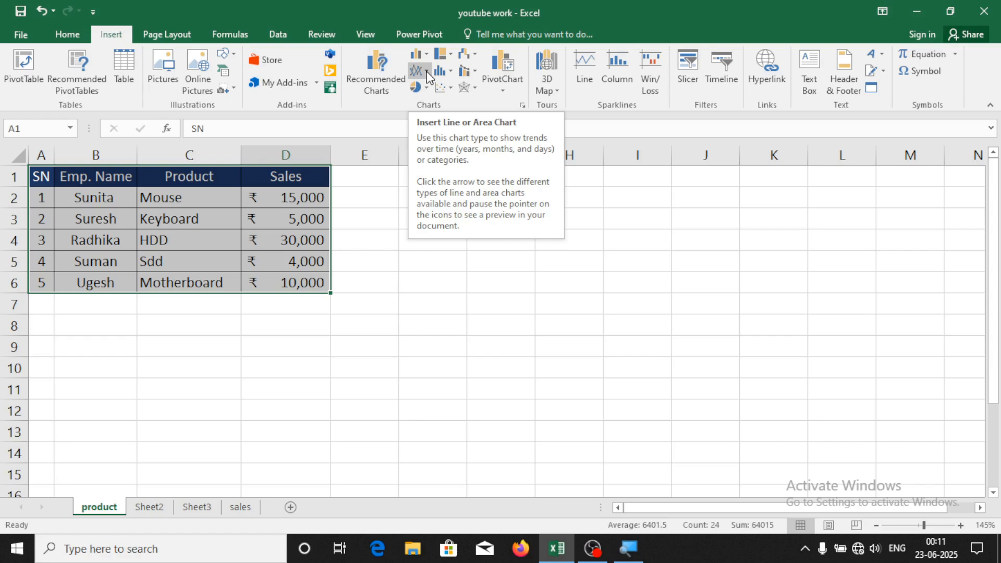
pyautogui.click(427, 72)
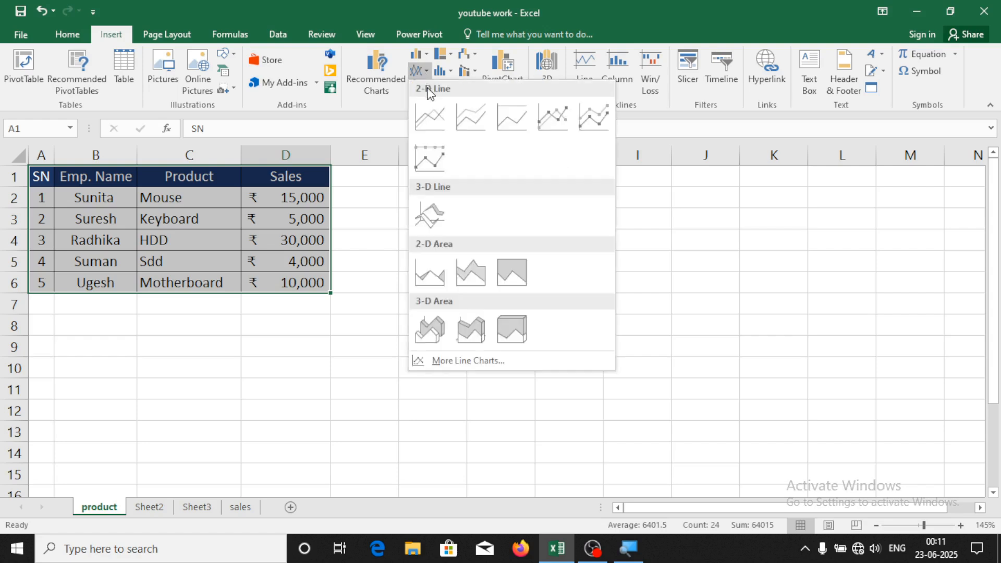
pyautogui.click(472, 117)
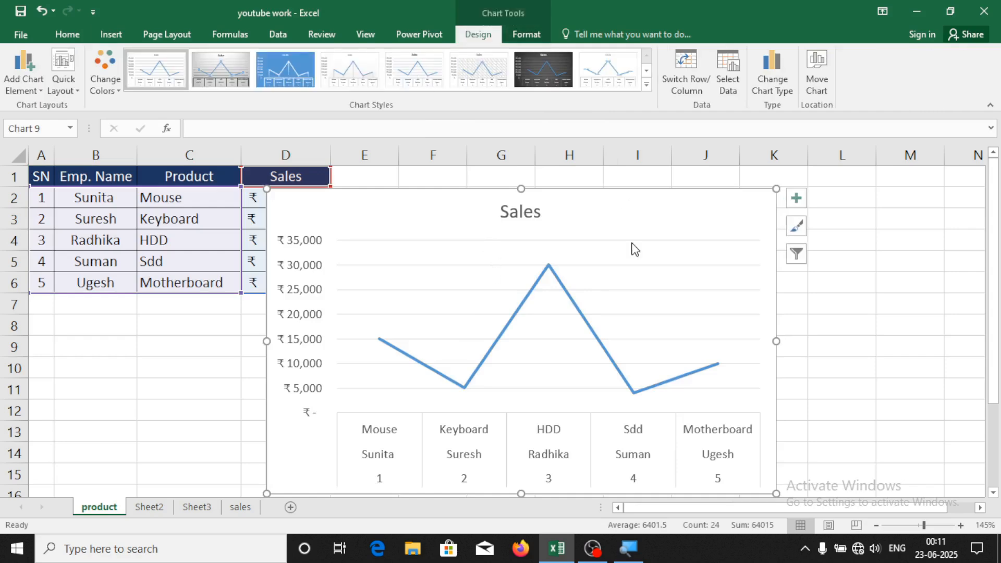
pyautogui.rightClick(627, 199)
pyautogui.click(688, 203)
# Insert a 2-D pie chart of the sales, undo the range change, and place it
pyautogui.click(129, 36)
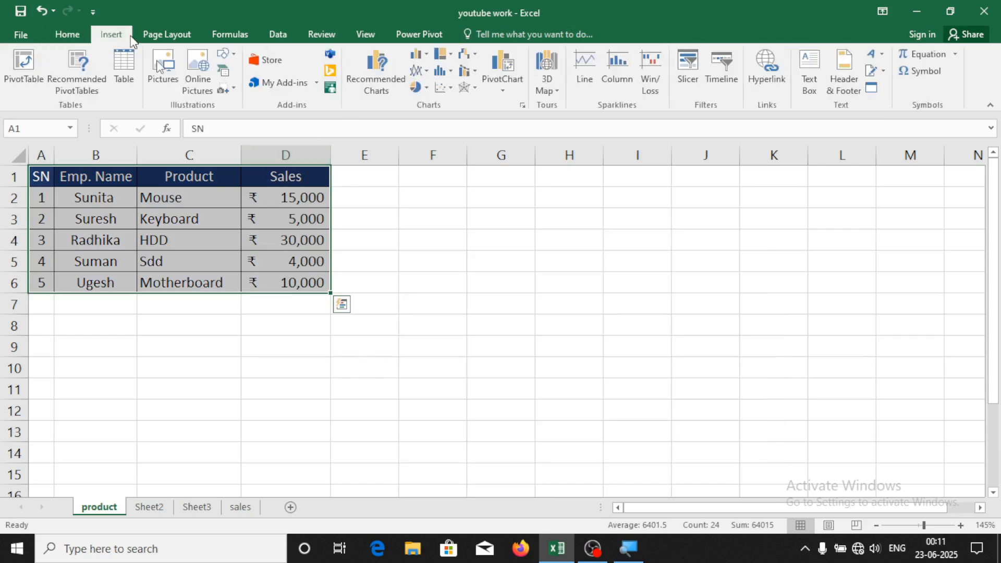
pyautogui.click(419, 87)
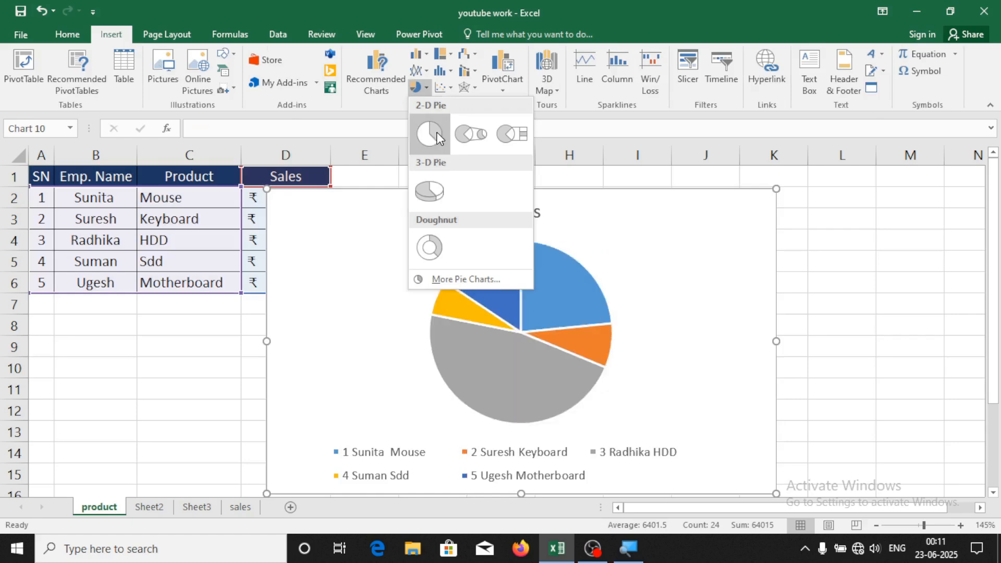
pyautogui.click(437, 132)
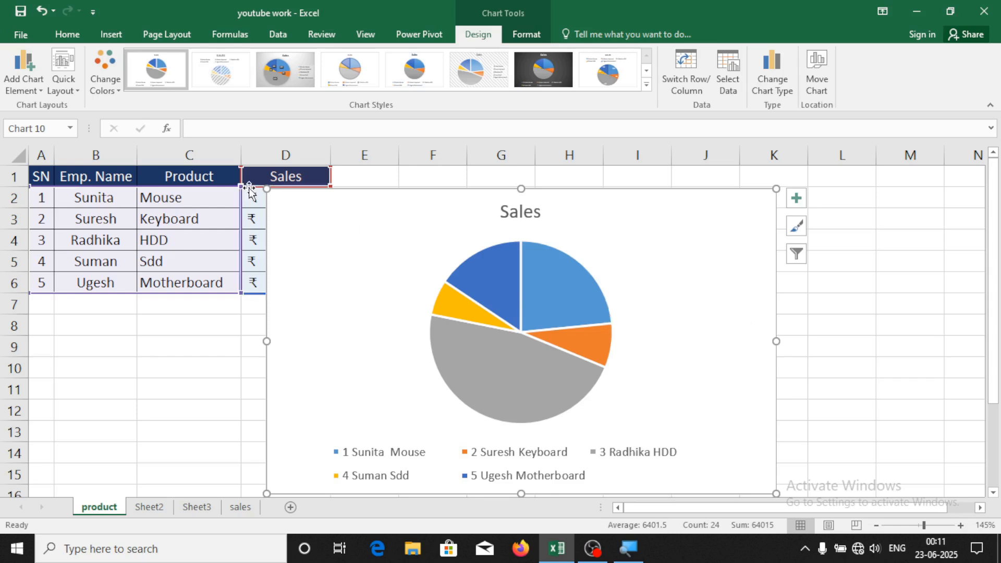
pyautogui.moveTo(266, 189); pyautogui.dragTo(409, 306)
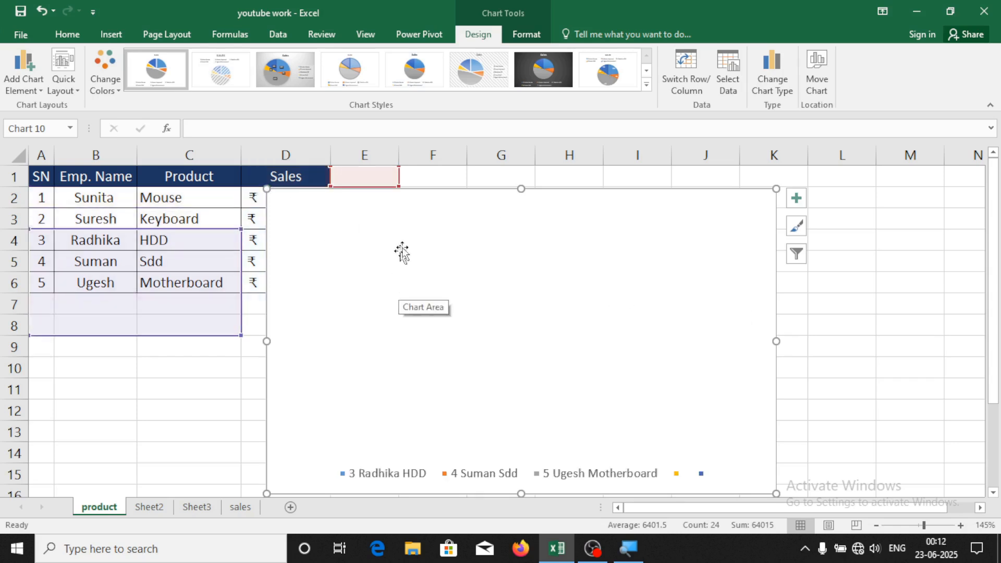
pyautogui.moveTo(415, 216); pyautogui.dragTo(546, 211)
pyautogui.hotkey('ctrl', 'z')
pyautogui.hotkey('ctrl', 'z')
pyautogui.moveTo(656, 202); pyautogui.dragTo(704, 184)
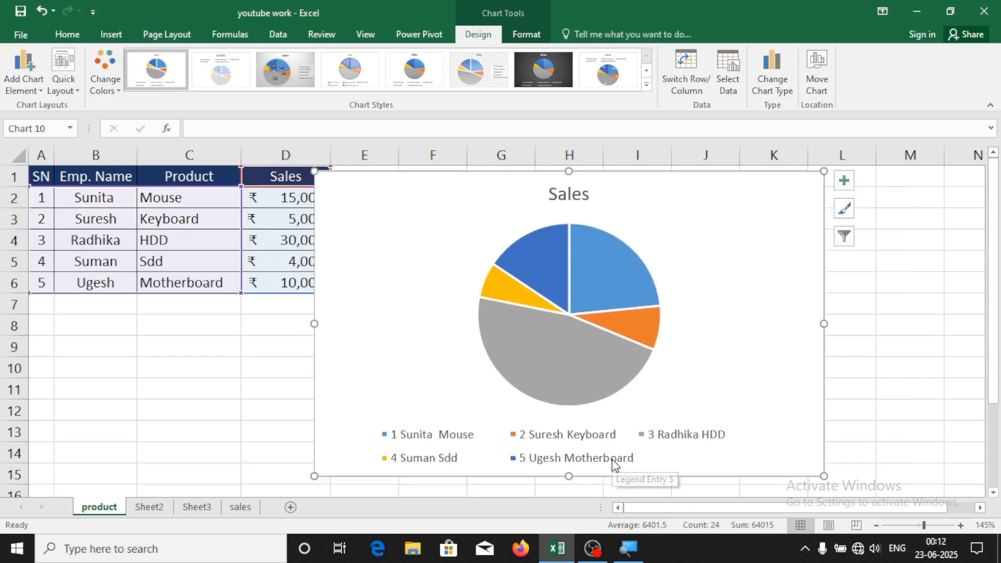
# Add data labels to the pie slices, then cut the pie chart
pyautogui.moveTo(515, 301)
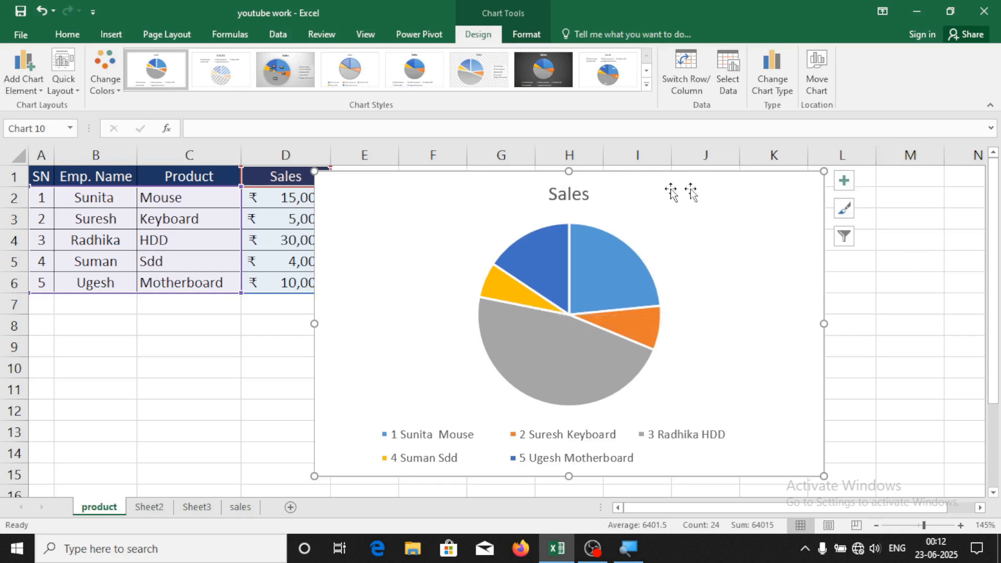
pyautogui.click(845, 183)
pyautogui.click(915, 208)
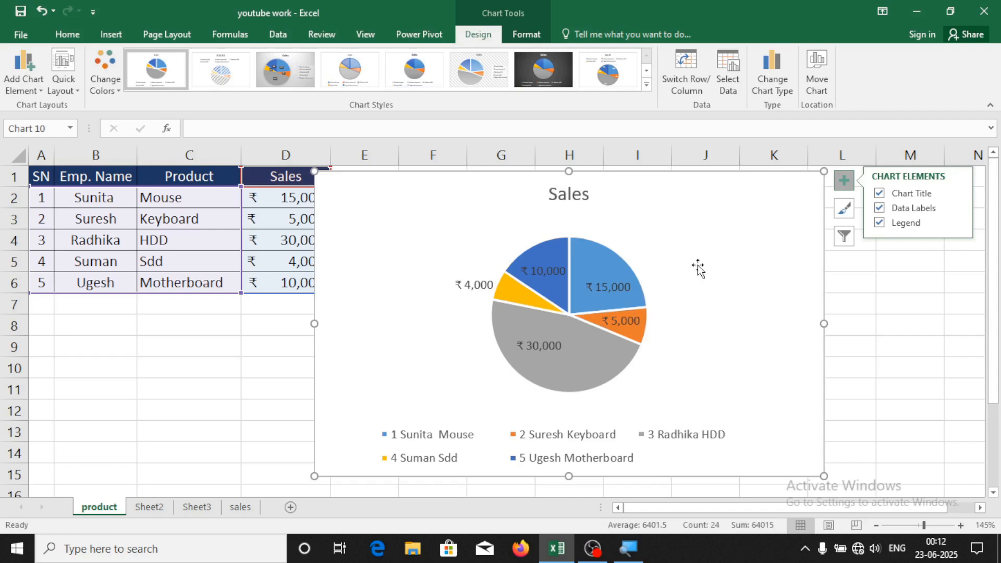
pyautogui.rightClick(702, 182)
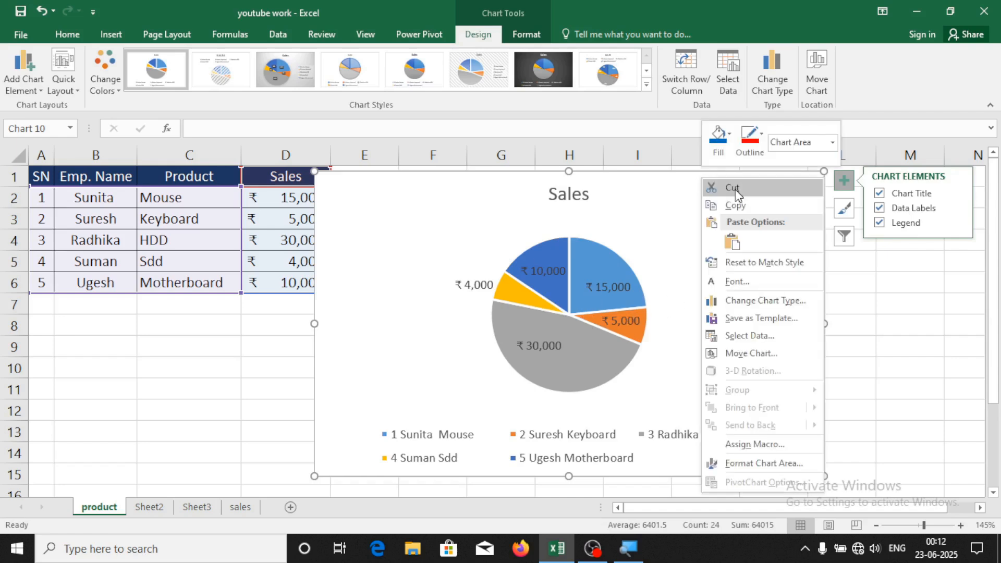
pyautogui.click(736, 189)
pyautogui.click(633, 217)
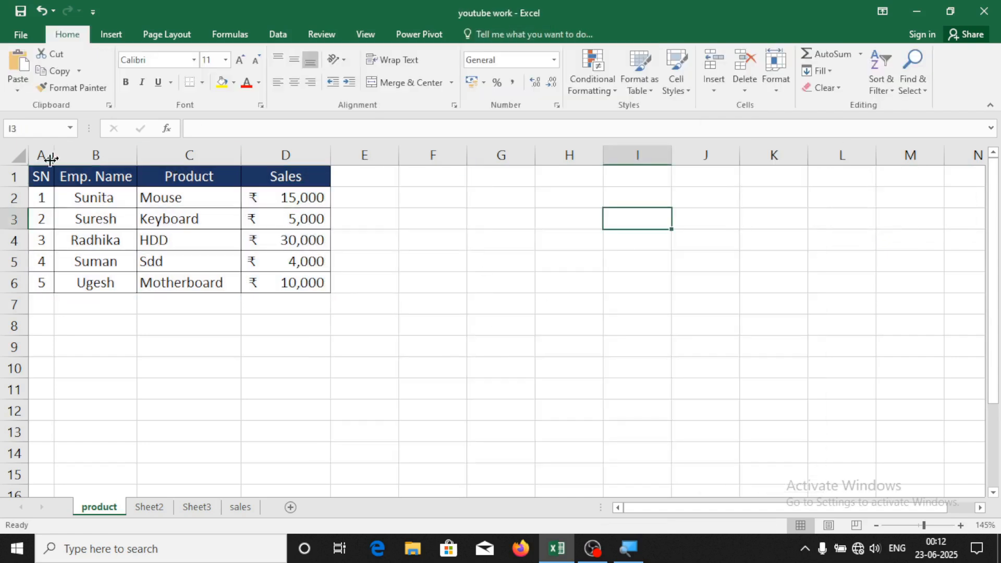
# Switch to the sales sheet and select its City, Sales, Expenses and Profit table A1:D5
pyautogui.moveTo(41, 176); pyautogui.dragTo(293, 270)
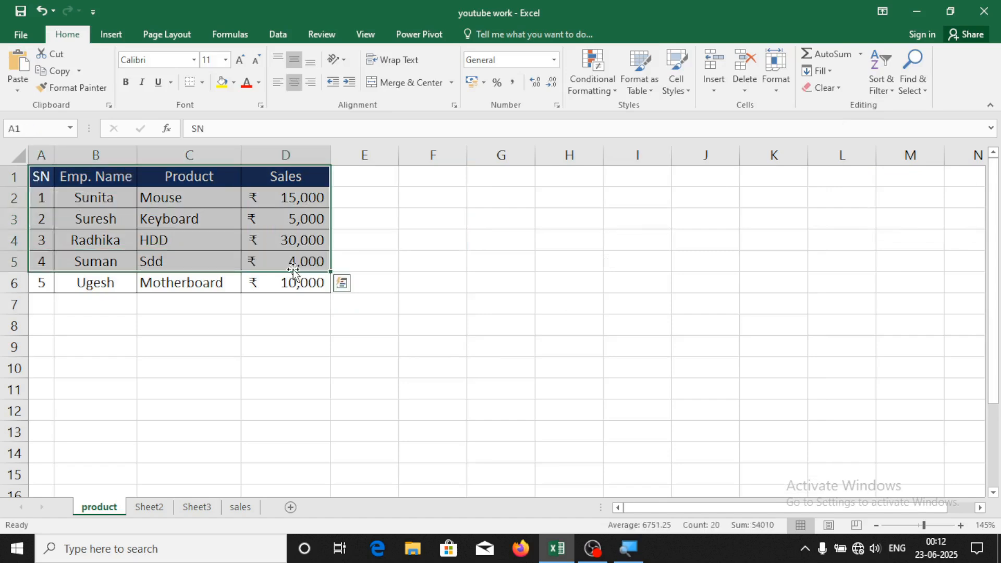
pyautogui.click(302, 319)
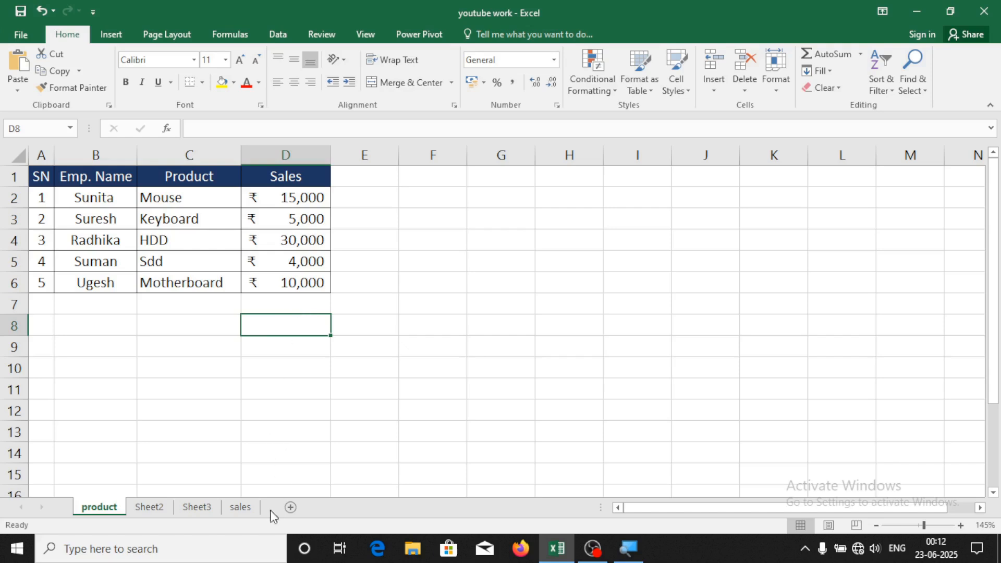
pyautogui.click(250, 509)
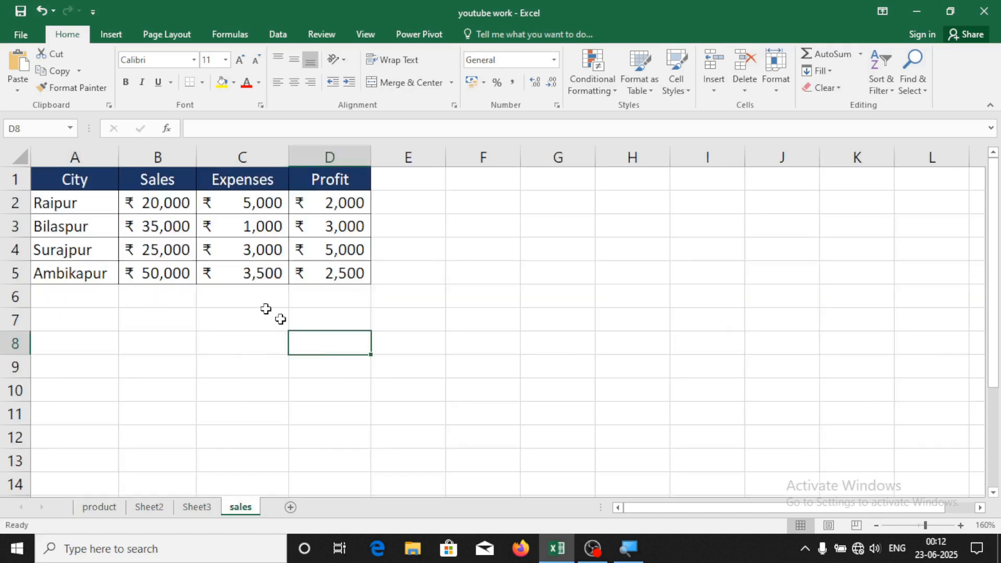
pyautogui.moveTo(78, 182); pyautogui.dragTo(376, 277)
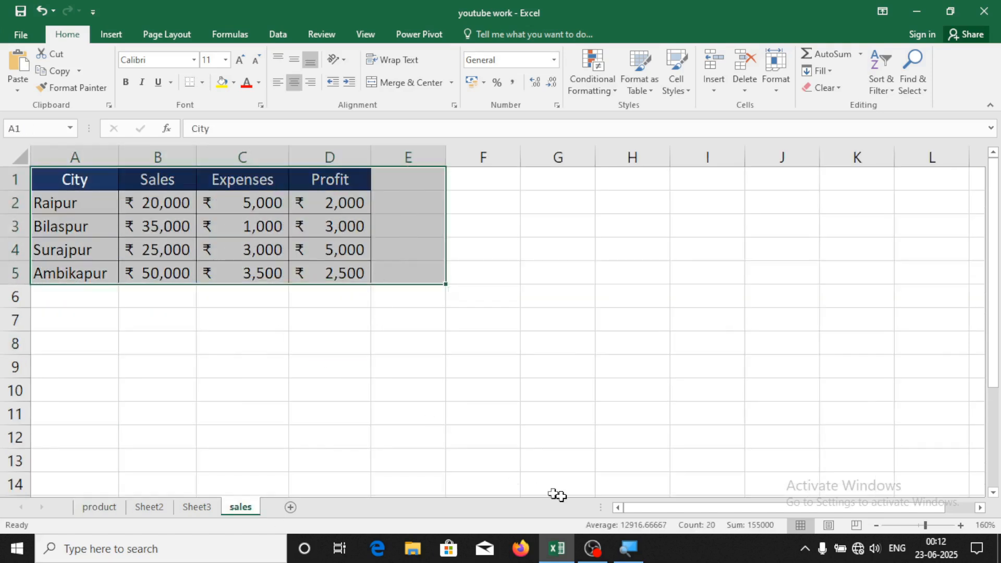
pyautogui.click(57, 335)
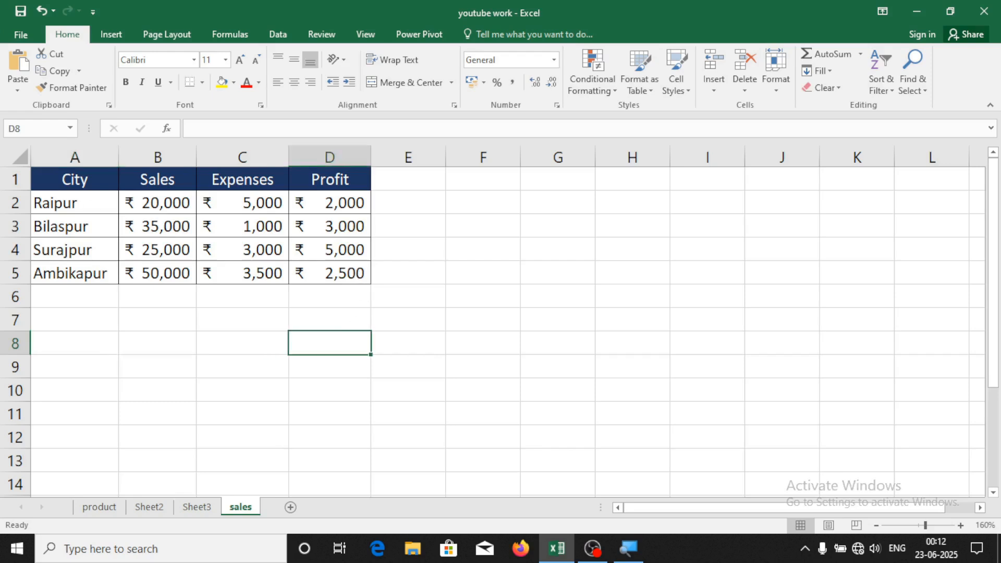
pyautogui.moveTo(58, 180); pyautogui.dragTo(342, 285)
pyautogui.click(113, 35)
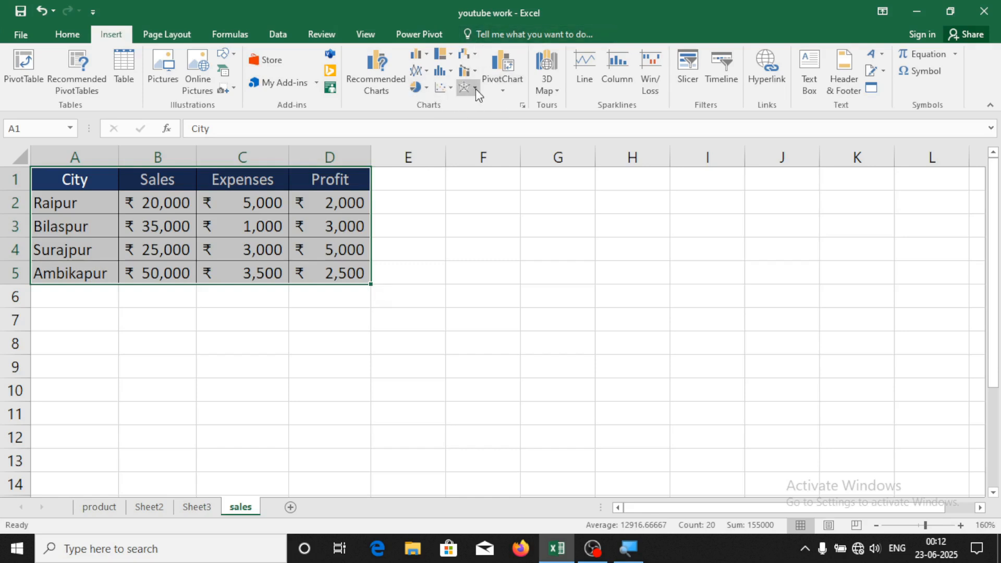
# Insert a clustered column chart and drag it beside the table at column E
pyautogui.click(425, 58)
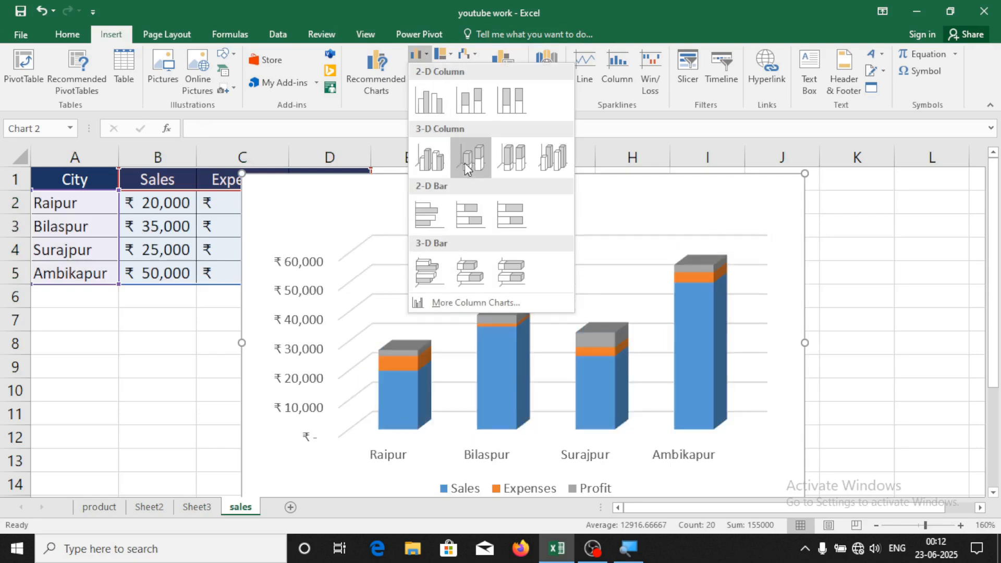
pyautogui.press('Escape')
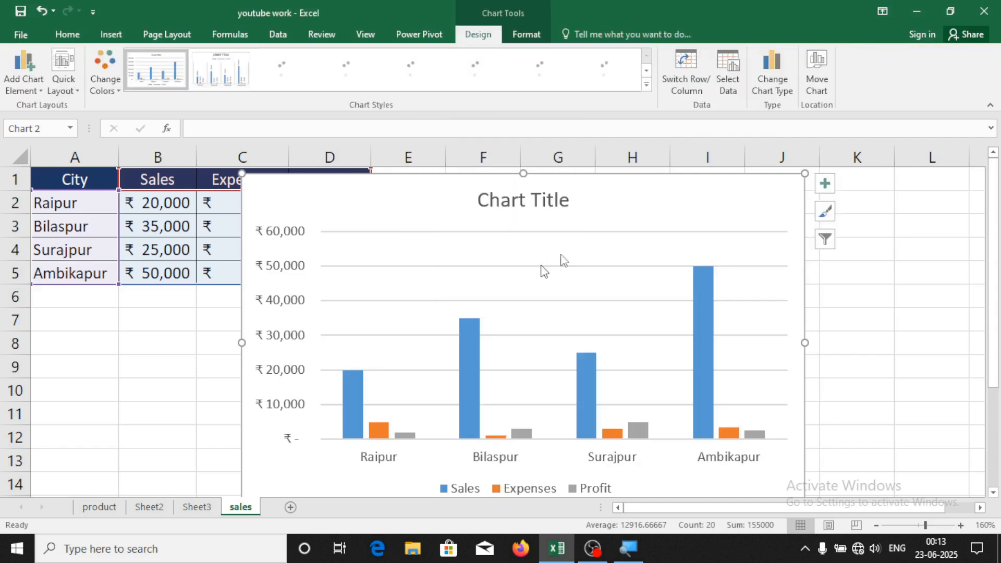
pyautogui.moveTo(561, 172); pyautogui.dragTo(644, 130)
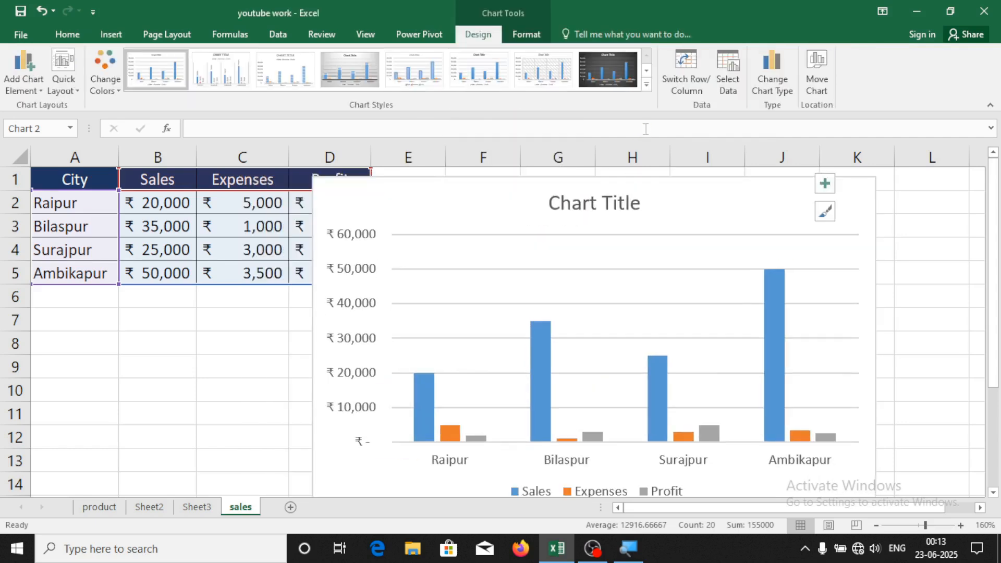
pyautogui.moveTo(368, 238); pyautogui.dragTo(297, 234)
pyautogui.moveTo(253, 196); pyautogui.dragTo(393, 269)
pyautogui.moveTo(479, 269); pyautogui.dragTo(534, 211)
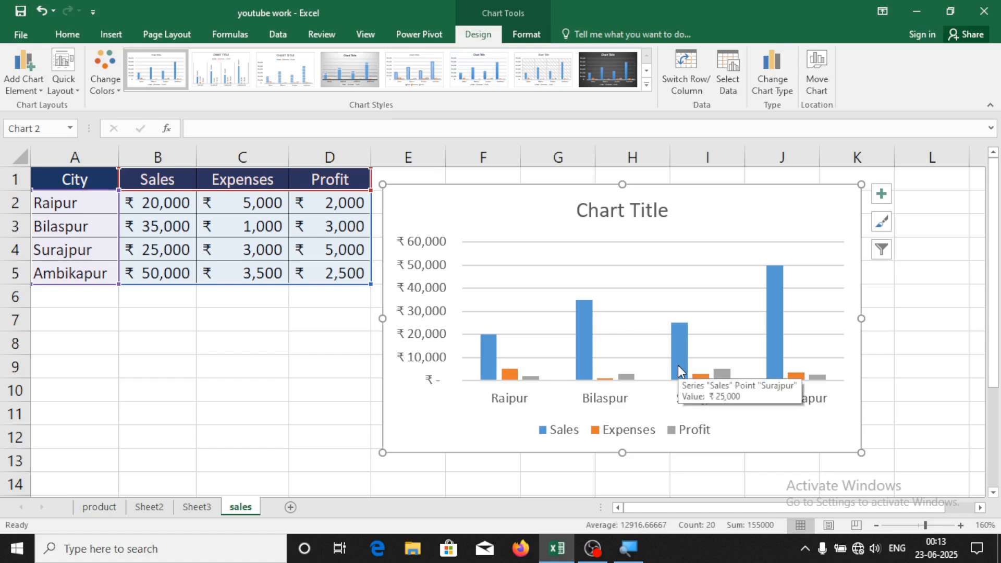
# Replace the chart's 'Chart Title' heading with 'sales report'
pyautogui.doubleClick(616, 207)
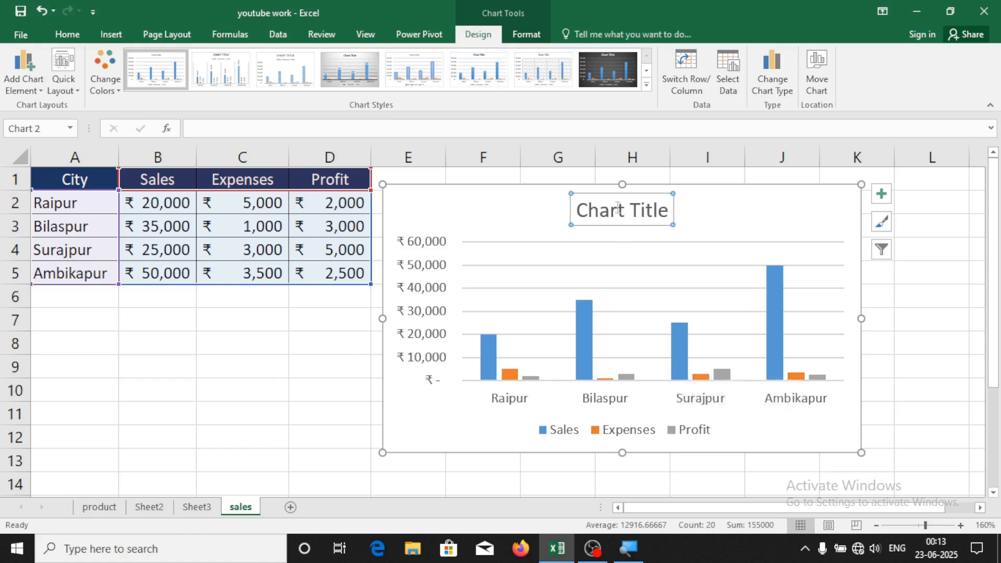
pyautogui.click(665, 219)
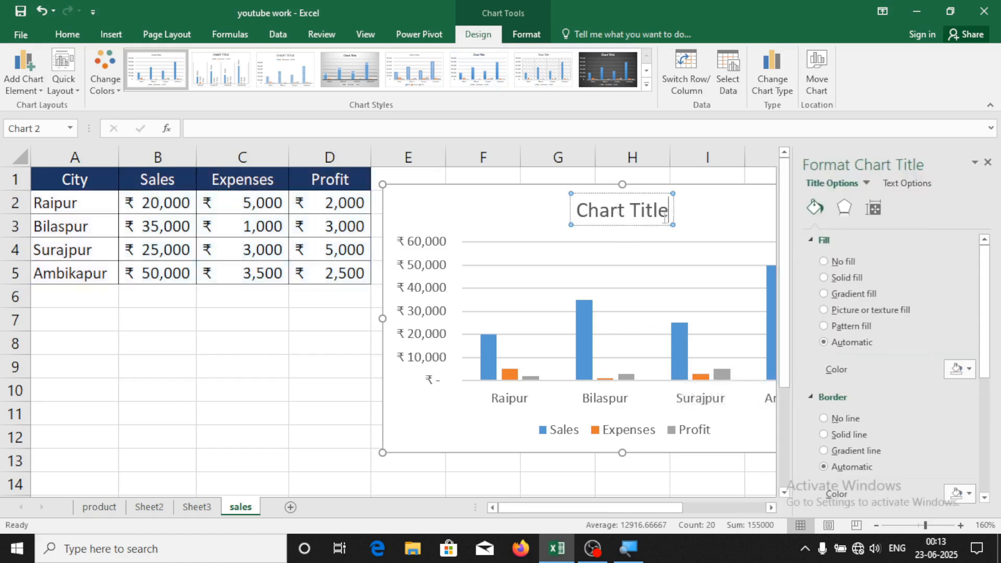
pyautogui.press('BackSpace')
pyautogui.press('BackSpace')
pyautogui.press('BackSpace')
pyautogui.press('BackSpace')
pyautogui.press('BackSpace')
pyautogui.press('BackSpace')
pyautogui.press('BackSpace')
pyautogui.press('BackSpace')
pyautogui.press('BackSpace')
pyautogui.press('BackSpace')
pyautogui.press('BackSpace')
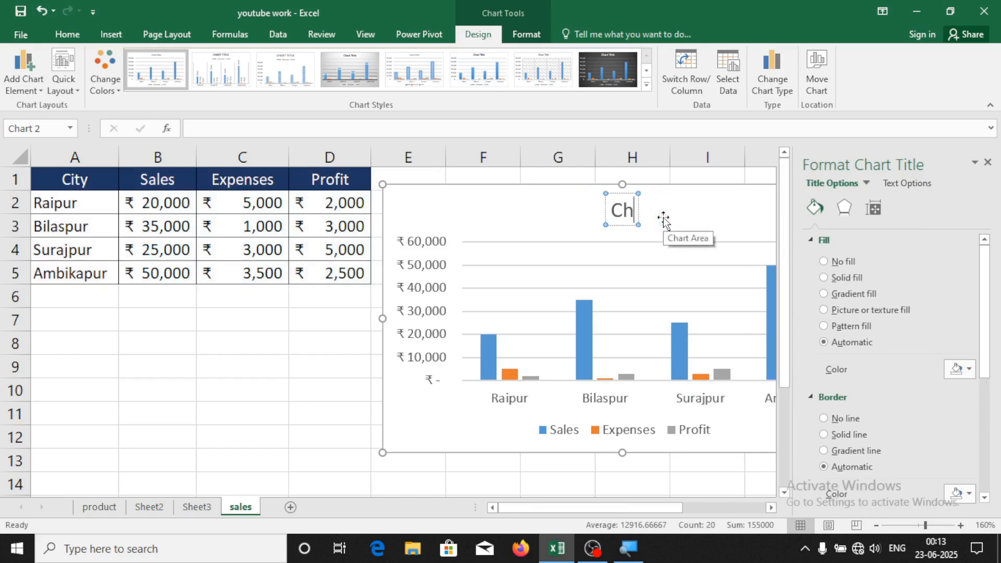
pyautogui.write('sales report')
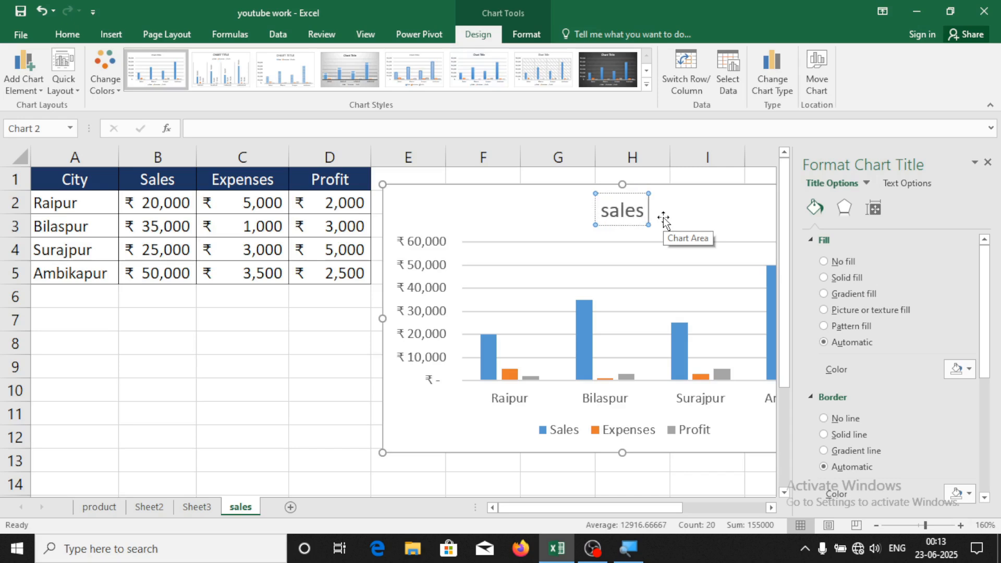
pyautogui.click(734, 180)
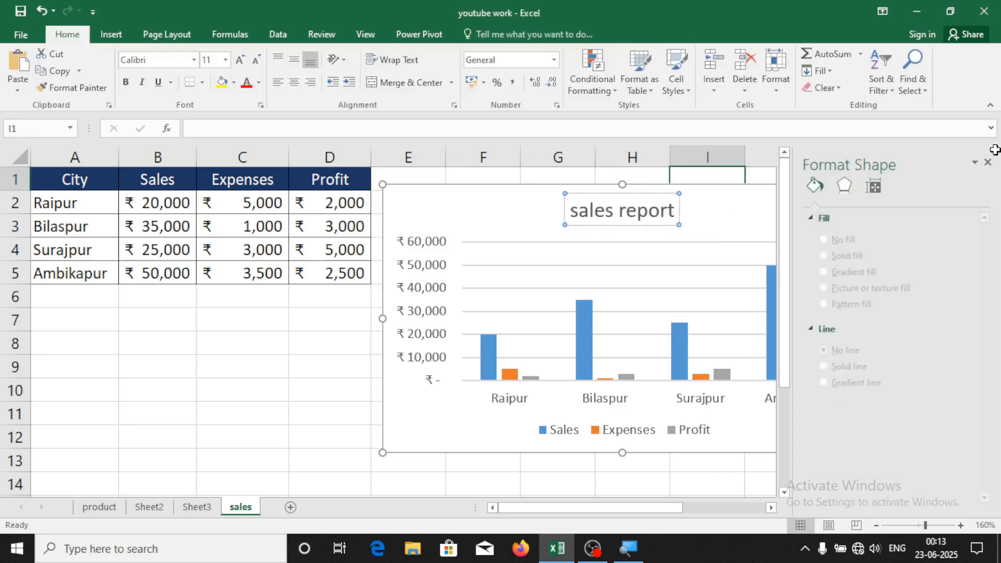
pyautogui.click(734, 189)
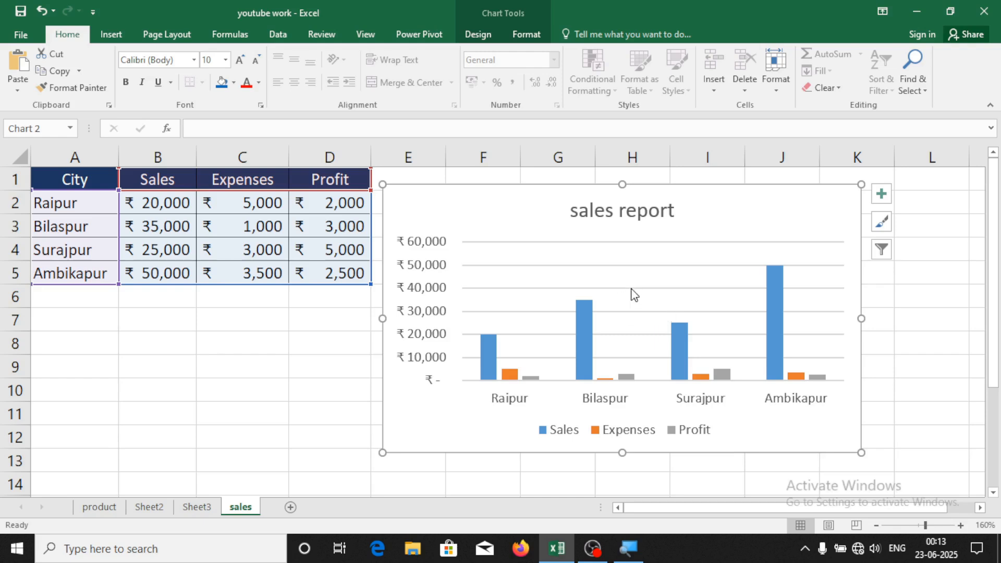
# Add data labels and a data table to the sales report chart
pyautogui.click(882, 193)
pyautogui.click(277, 251)
pyautogui.click(277, 265)
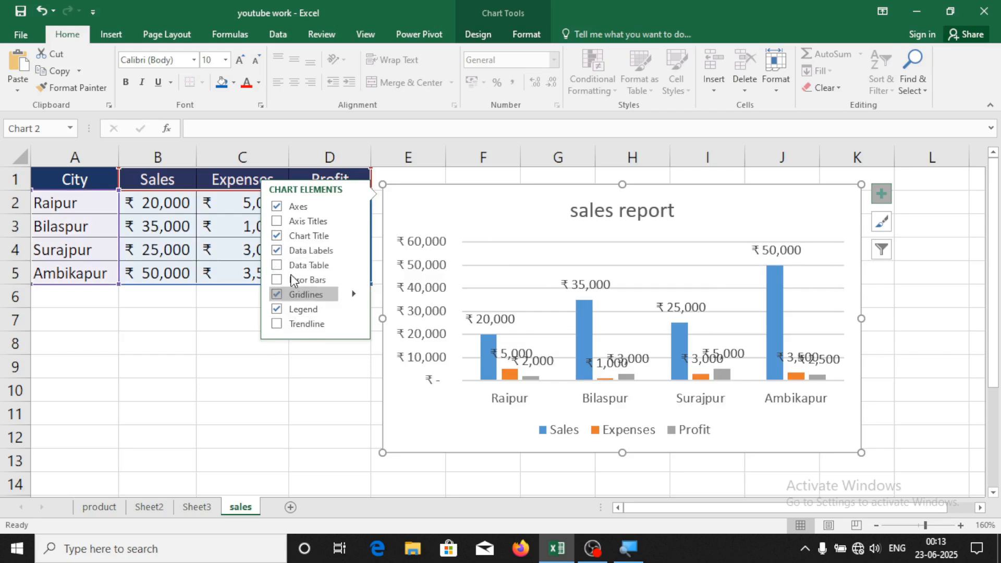
pyautogui.click(278, 266)
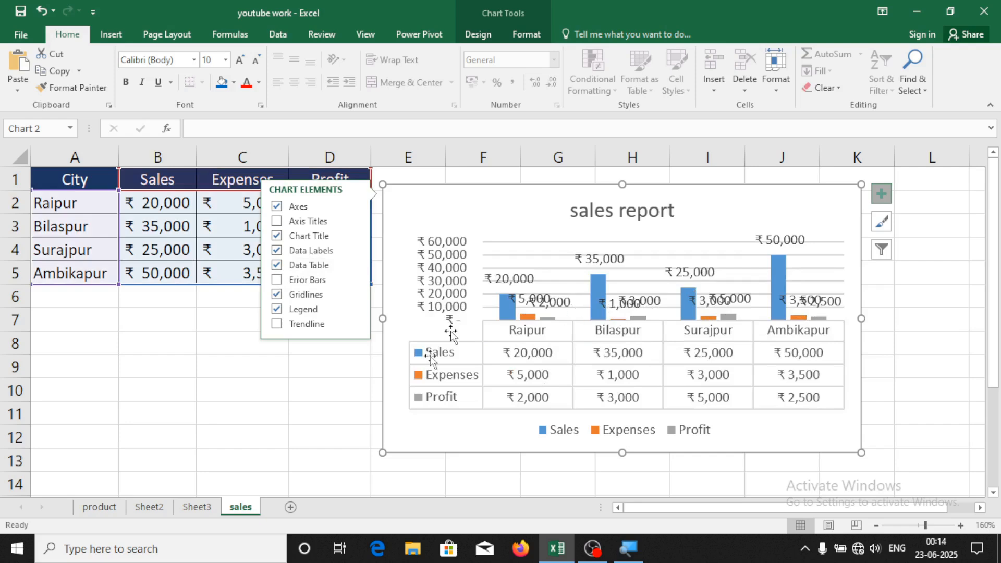
pyautogui.click(311, 393)
pyautogui.click(806, 194)
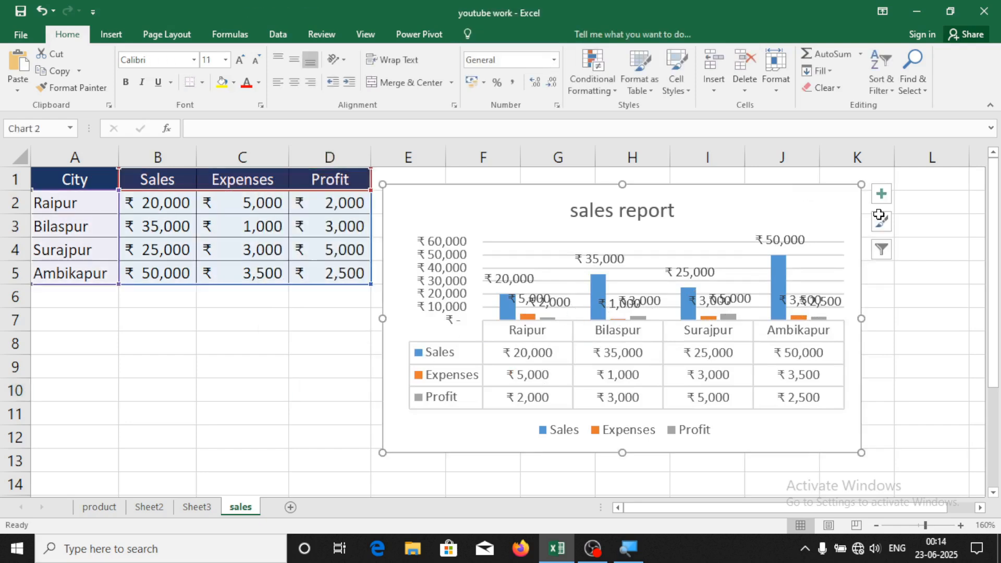
# Apply the dark Style 8 chart style
pyautogui.click(882, 224)
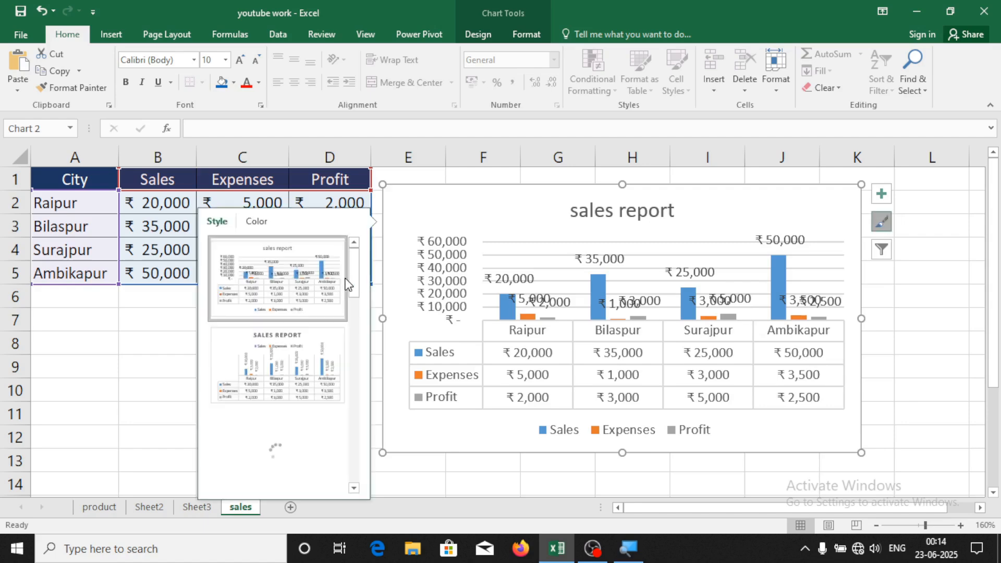
pyautogui.scroll(-3, 293, 338)
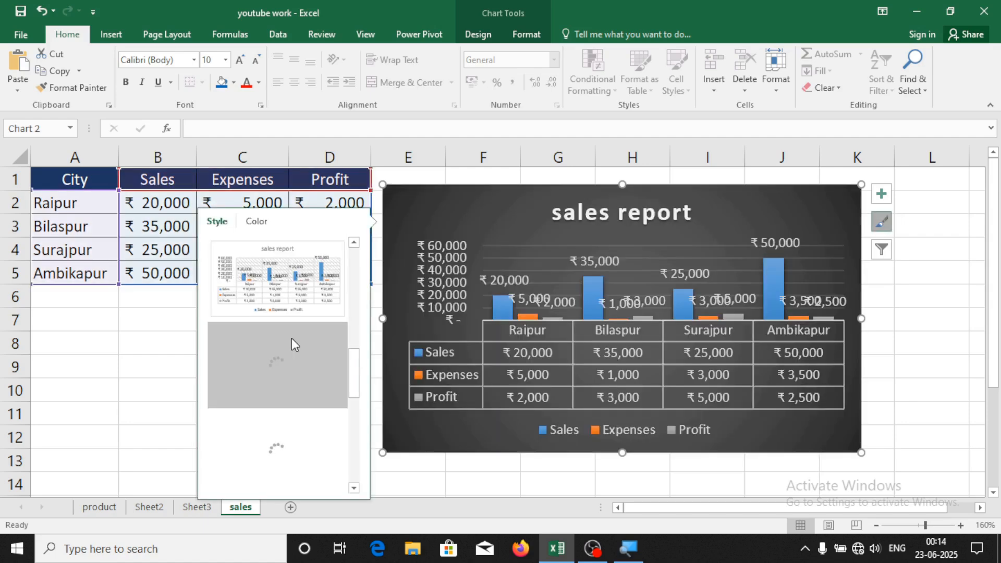
pyautogui.click(292, 338)
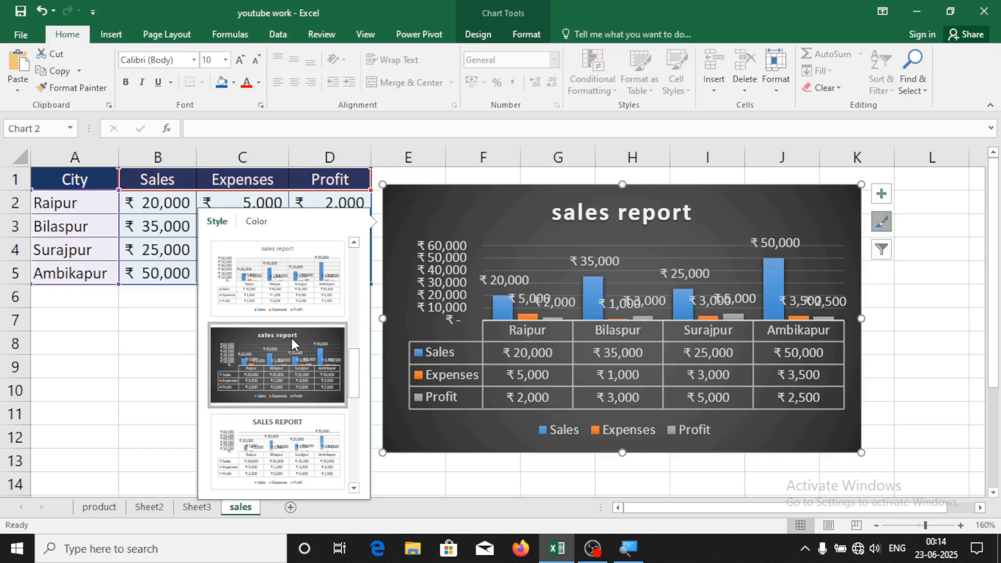
pyautogui.click(932, 335)
pyautogui.click(820, 200)
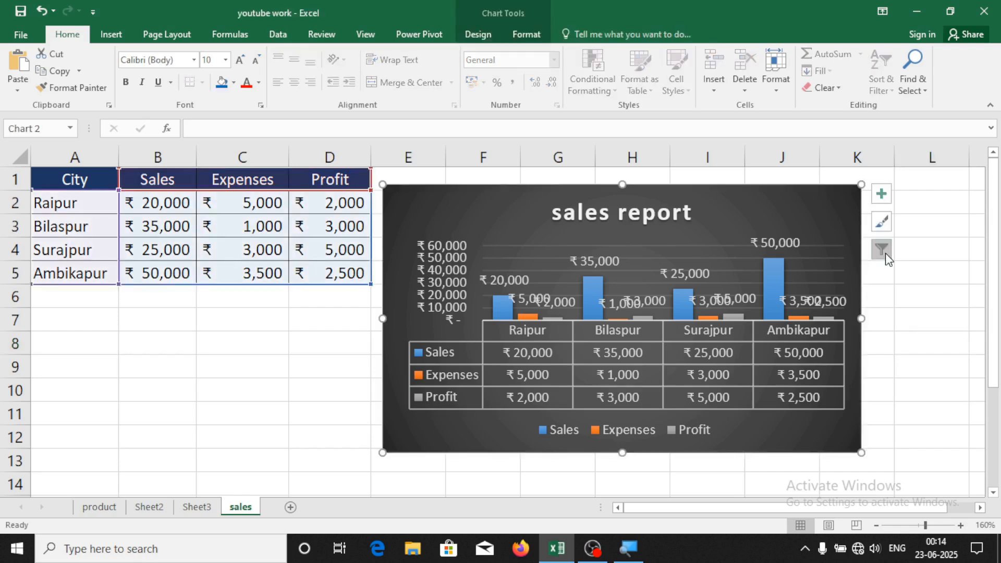
pyautogui.click(886, 253)
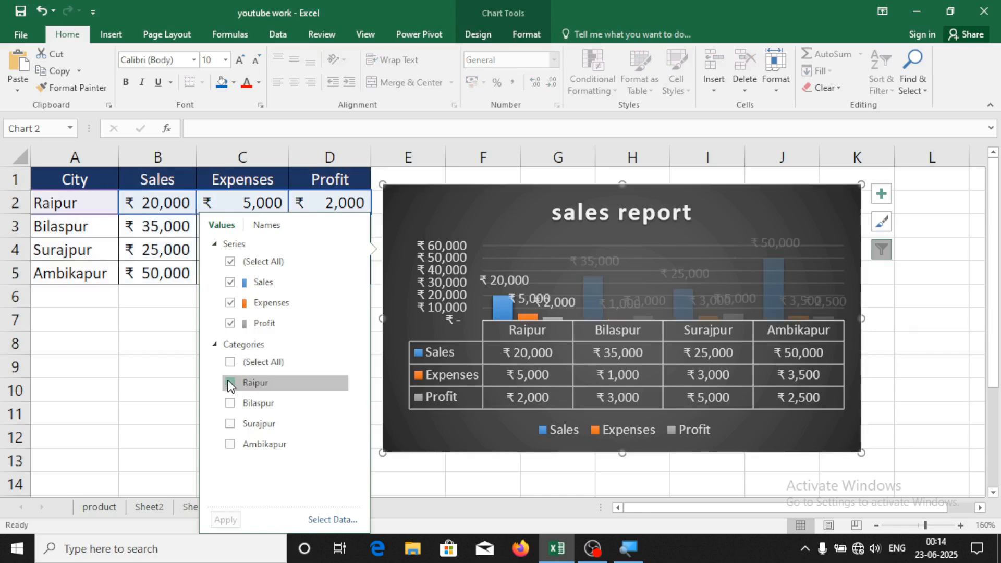
pyautogui.click(230, 384)
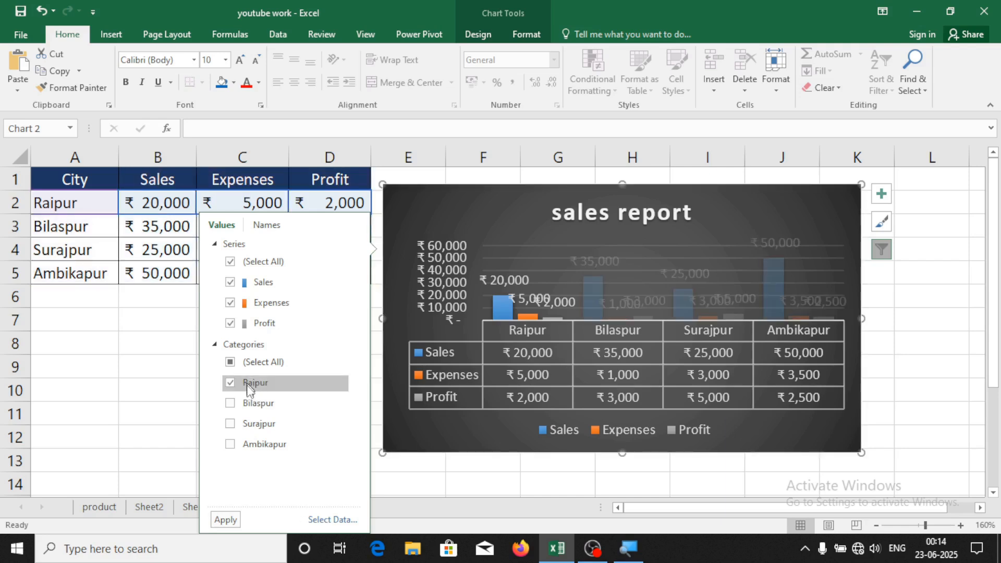
pyautogui.click(227, 518)
pyautogui.click(453, 489)
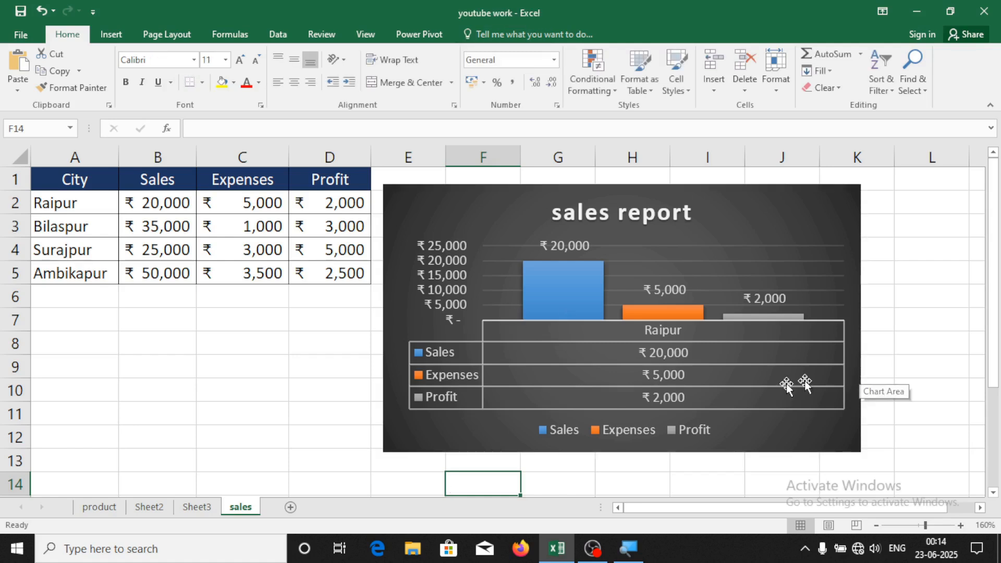
pyautogui.moveTo(556, 292)
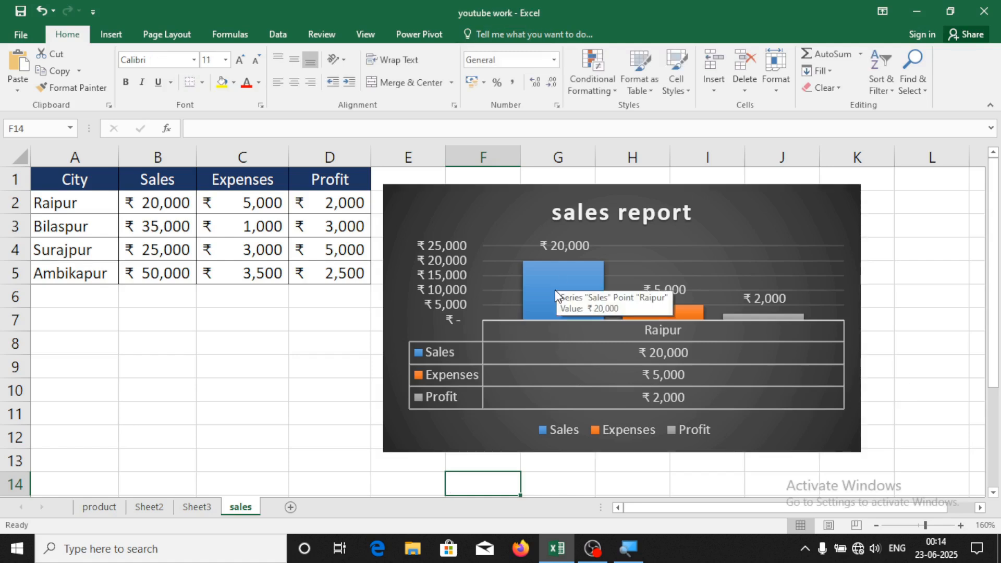
pyautogui.moveTo(660, 317)
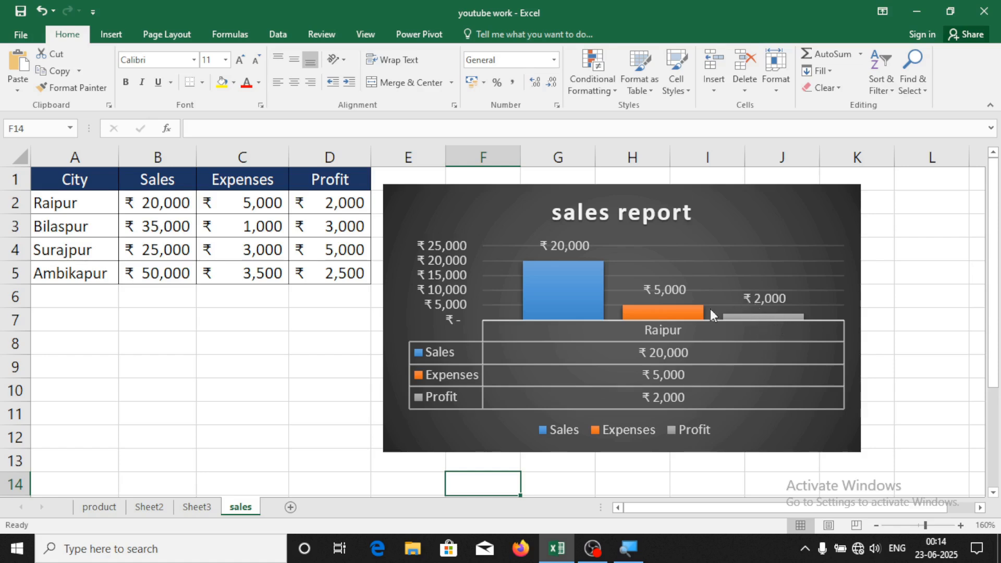
pyautogui.click(868, 196)
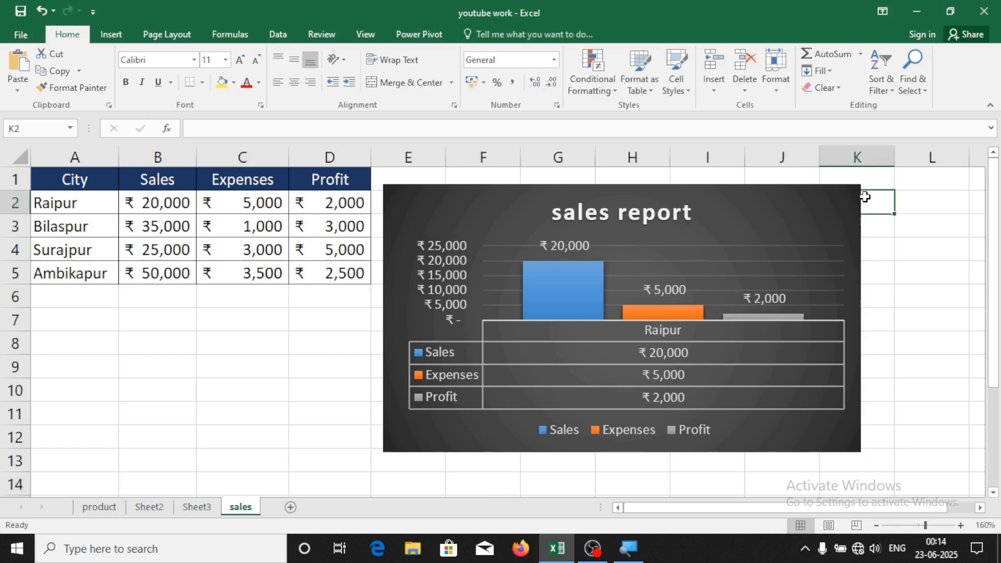
pyautogui.click(836, 190)
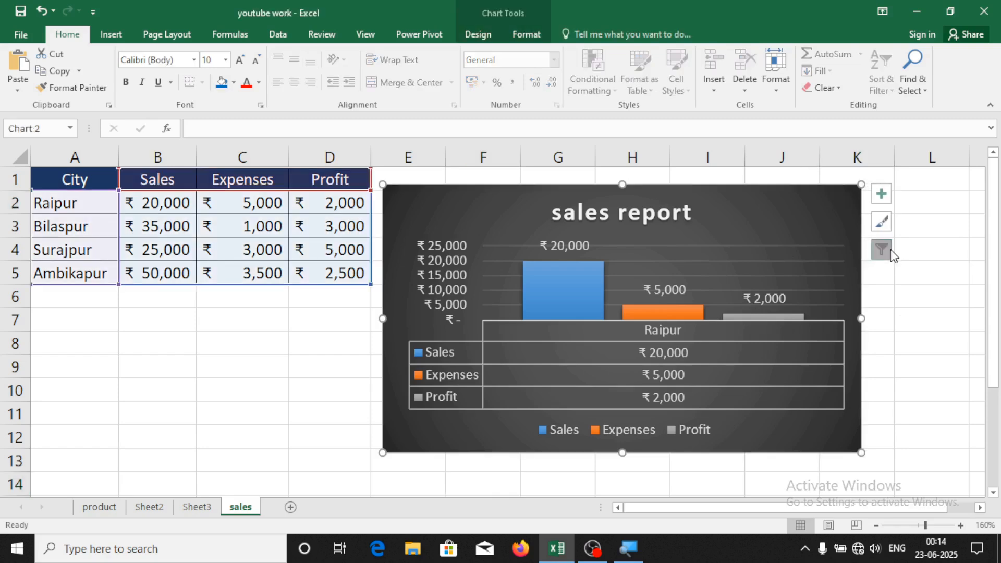
pyautogui.click(881, 250)
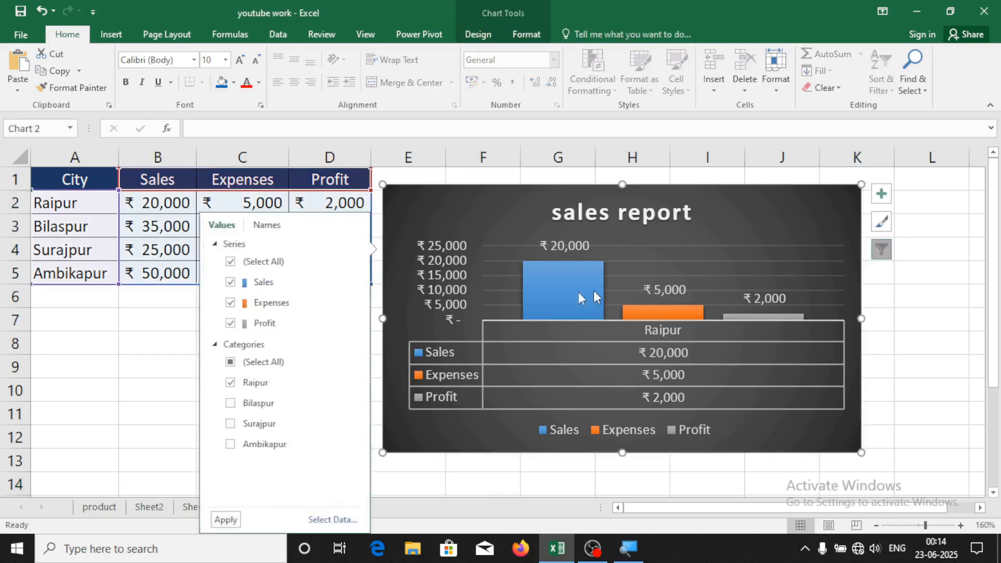
pyautogui.click(245, 365)
pyautogui.click(237, 523)
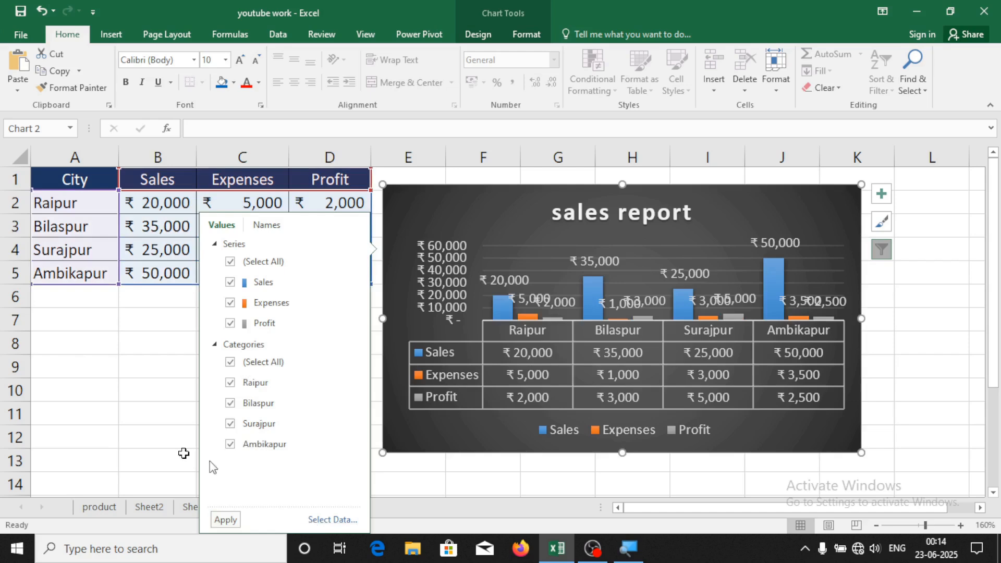
pyautogui.click(131, 422)
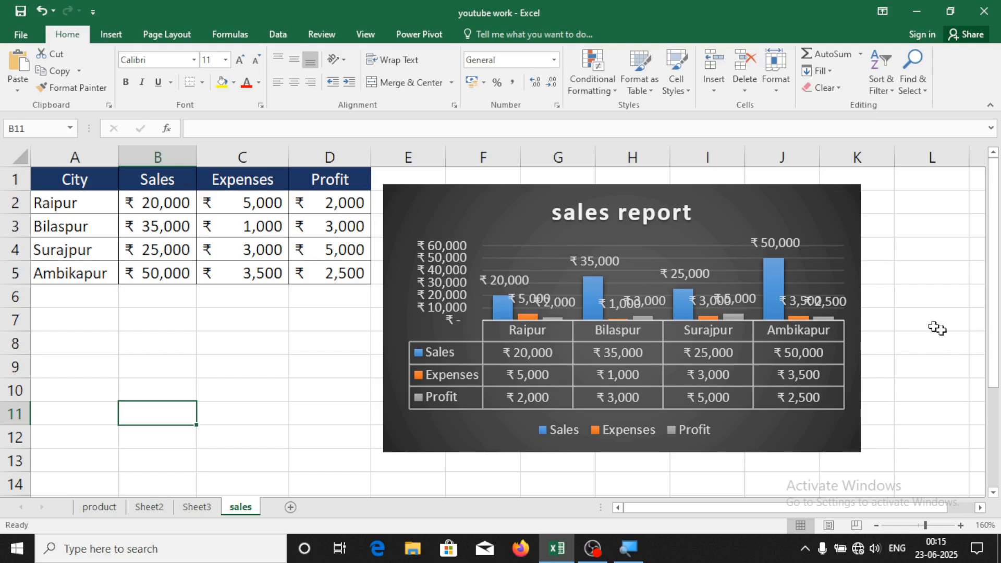
# Drag the sales report chart left over columns A–G and reopen Format Chart Area
pyautogui.doubleClick(813, 196)
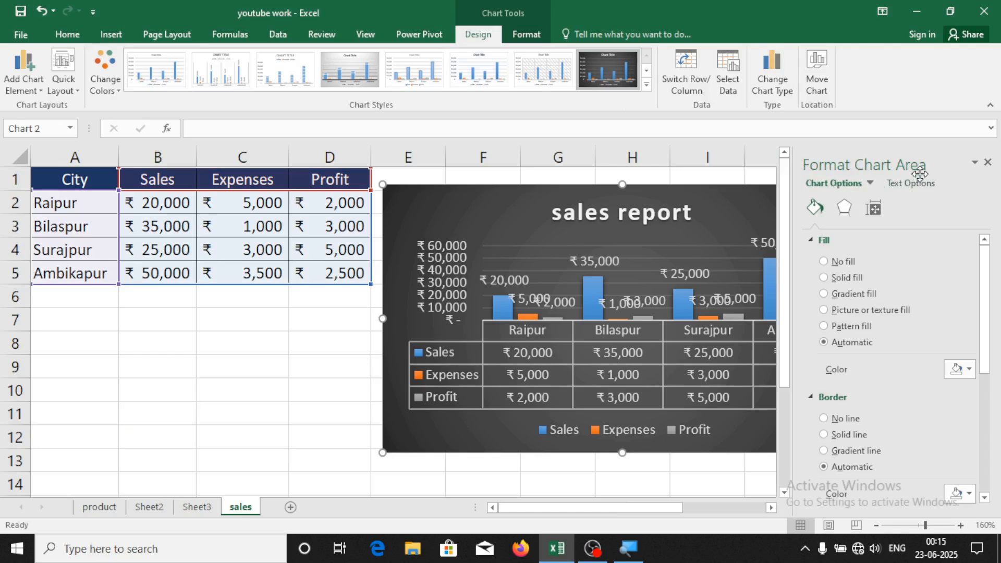
pyautogui.click(989, 162)
pyautogui.moveTo(674, 198); pyautogui.dragTo(392, 225)
pyautogui.doubleClick(469, 218)
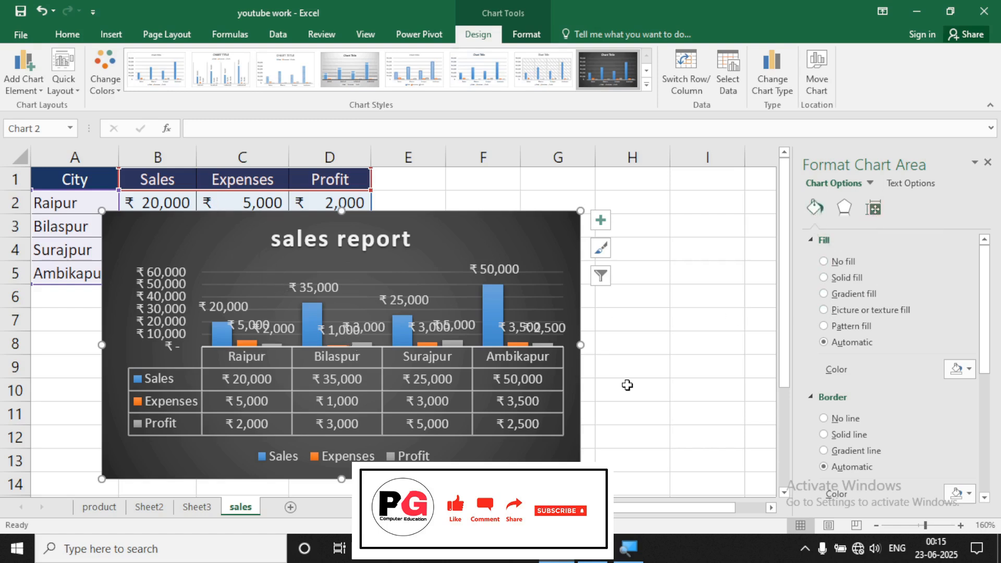
# Try a solid yellow fill, then an orange radial preset gradient on the chart background
pyautogui.click(824, 278)
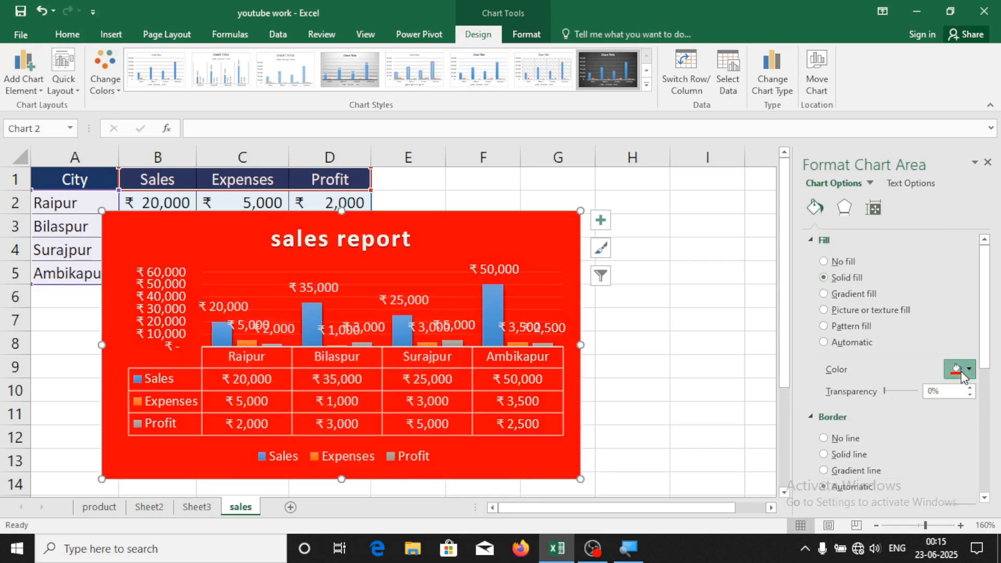
pyautogui.click(962, 373)
pyautogui.click(917, 484)
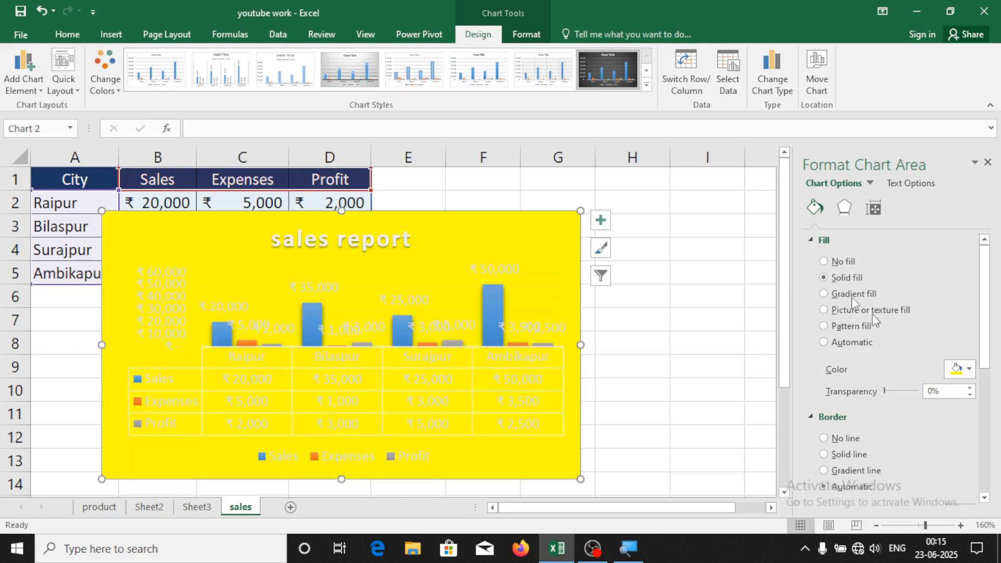
pyautogui.click(829, 293)
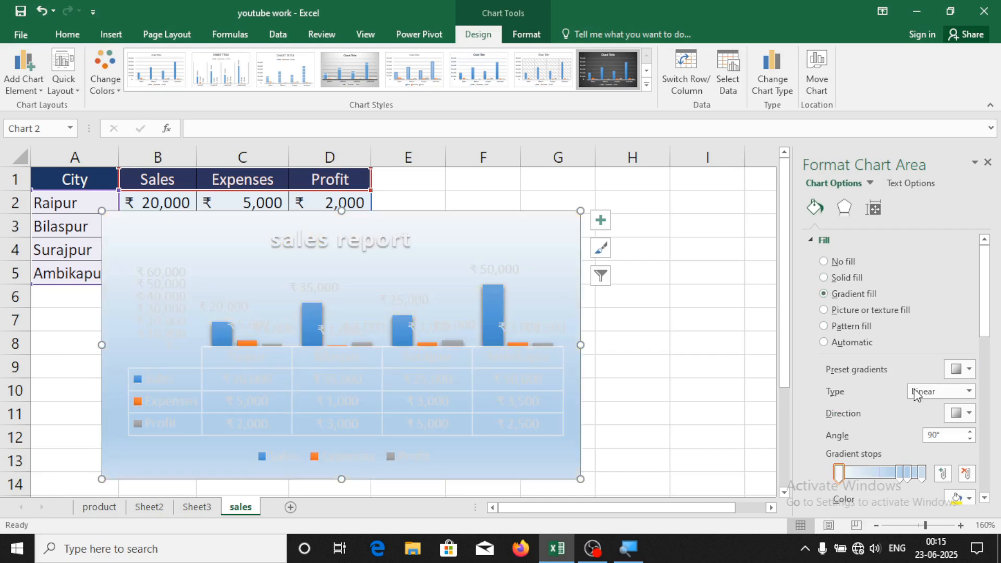
pyautogui.click(968, 392)
pyautogui.click(968, 392)
pyautogui.click(969, 370)
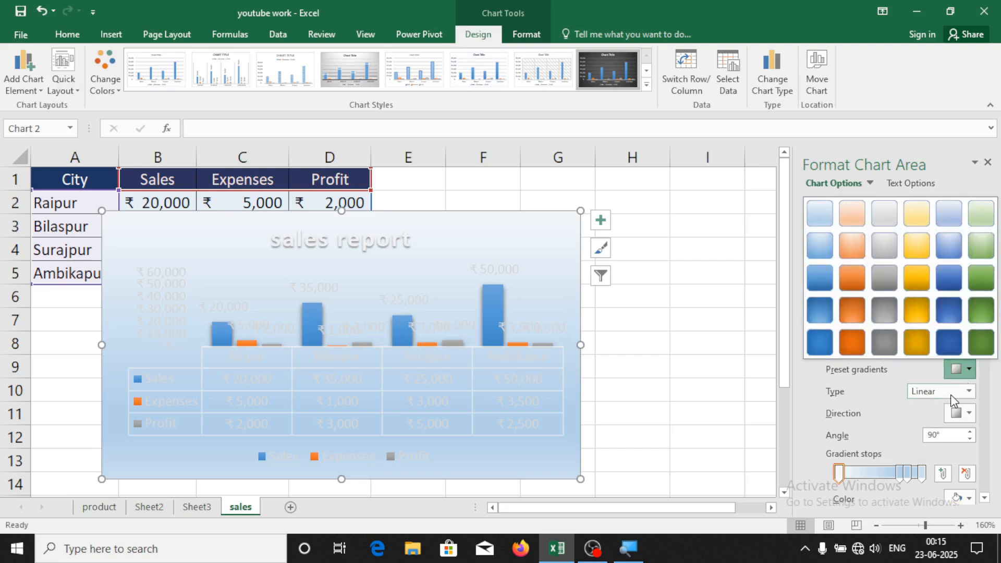
pyautogui.click(851, 309)
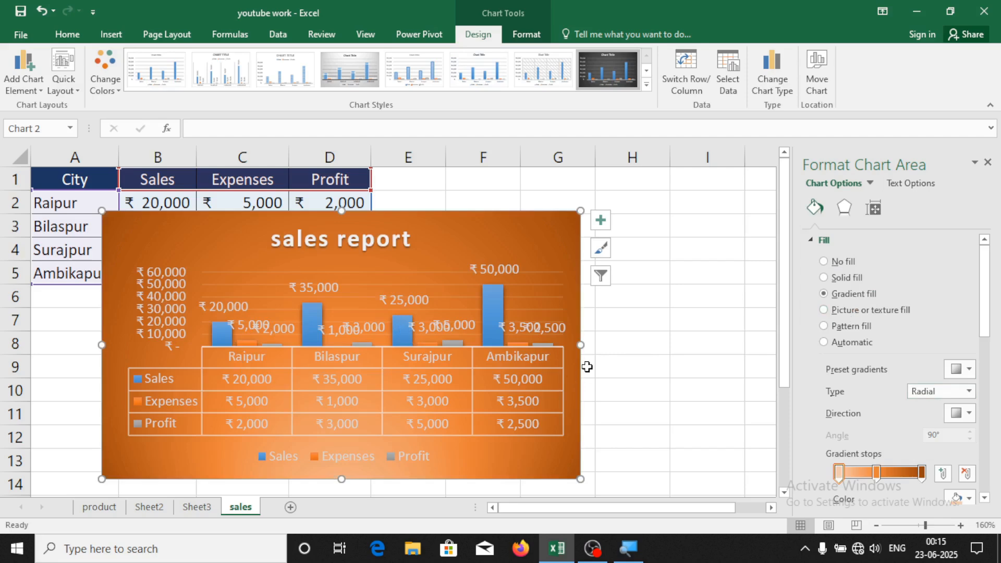
# Try picture and yellow pattern fills, then settle on a solid dark grey chart background
pyautogui.click(824, 309)
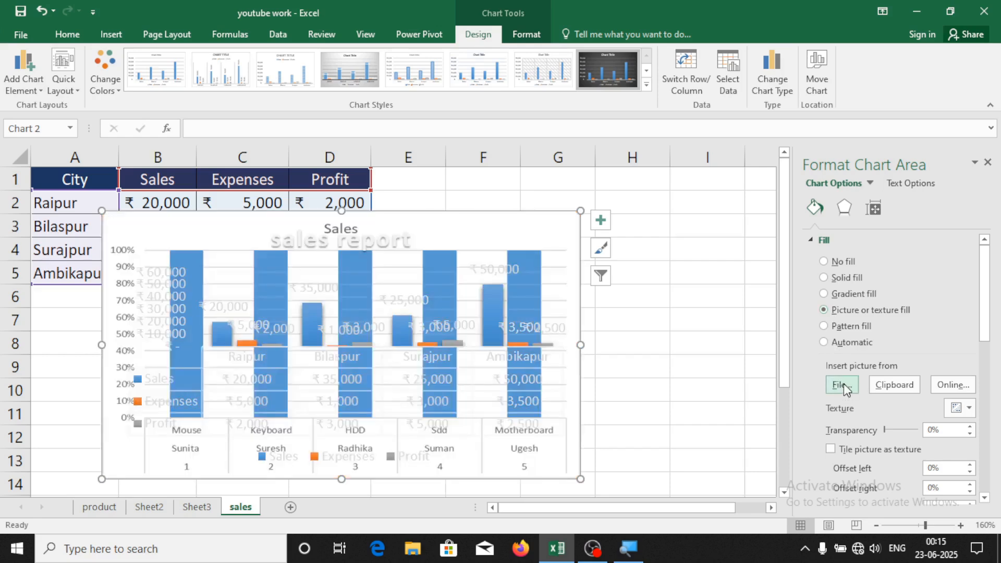
pyautogui.click(842, 386)
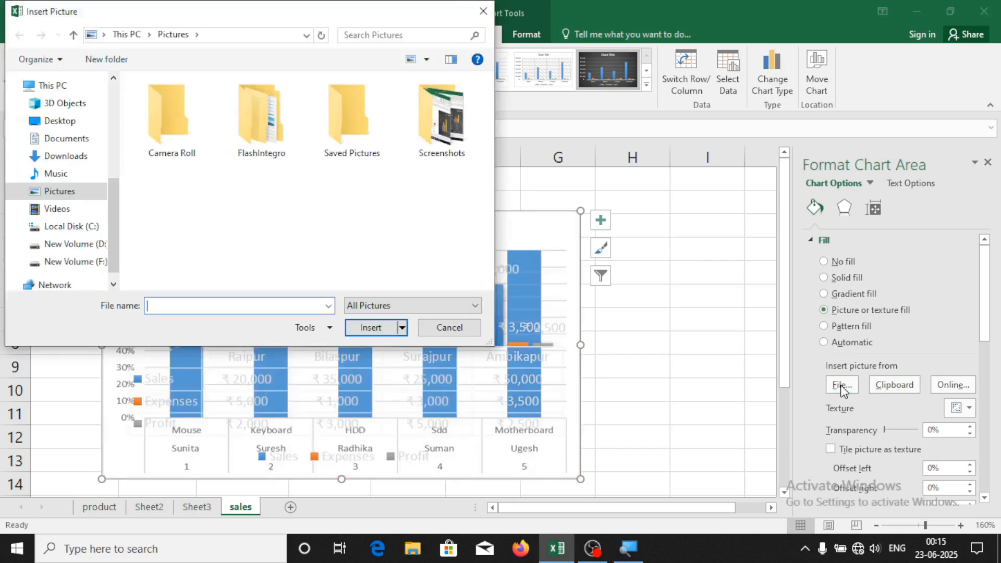
pyautogui.click(456, 328)
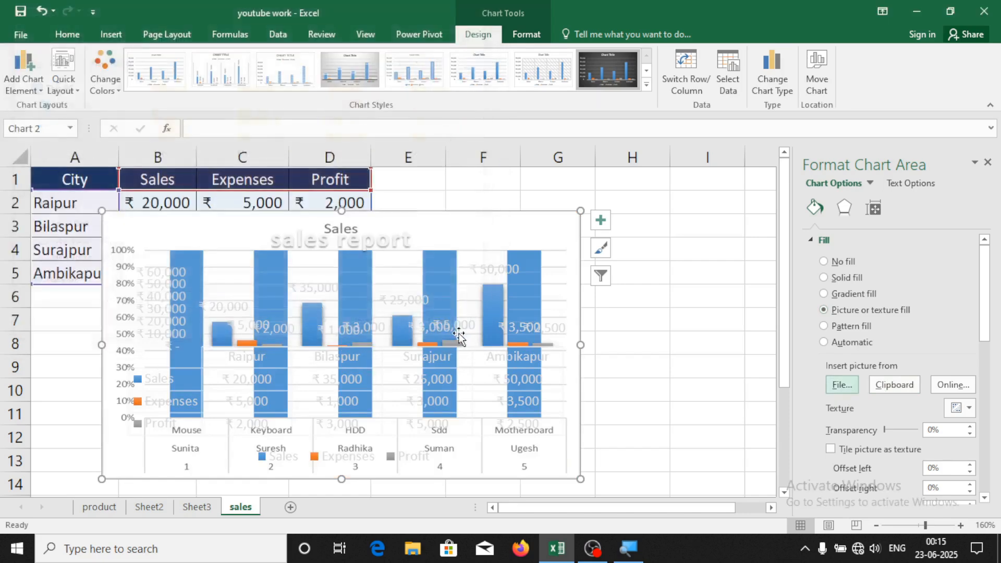
pyautogui.click(824, 326)
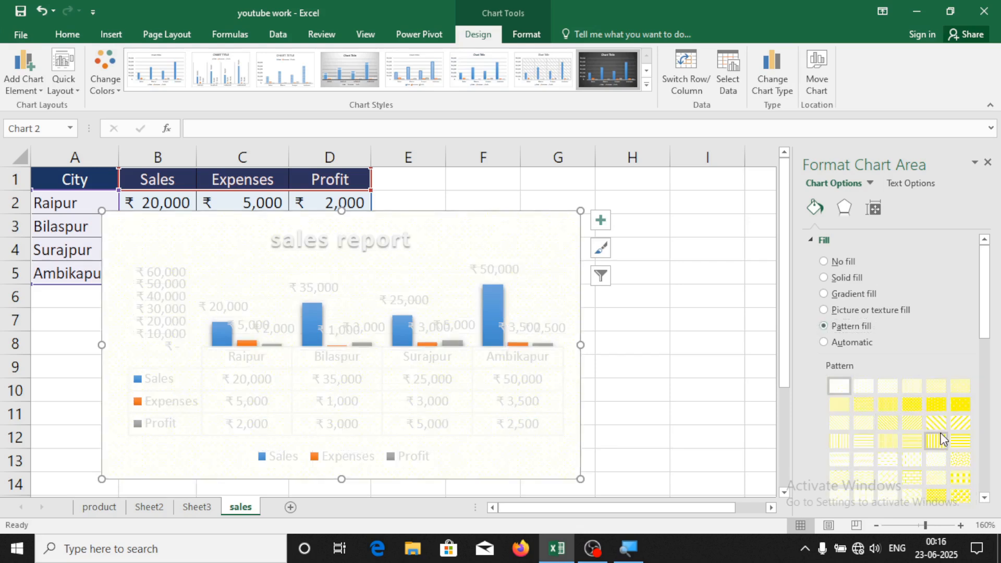
pyautogui.click(943, 440)
pyautogui.click(950, 477)
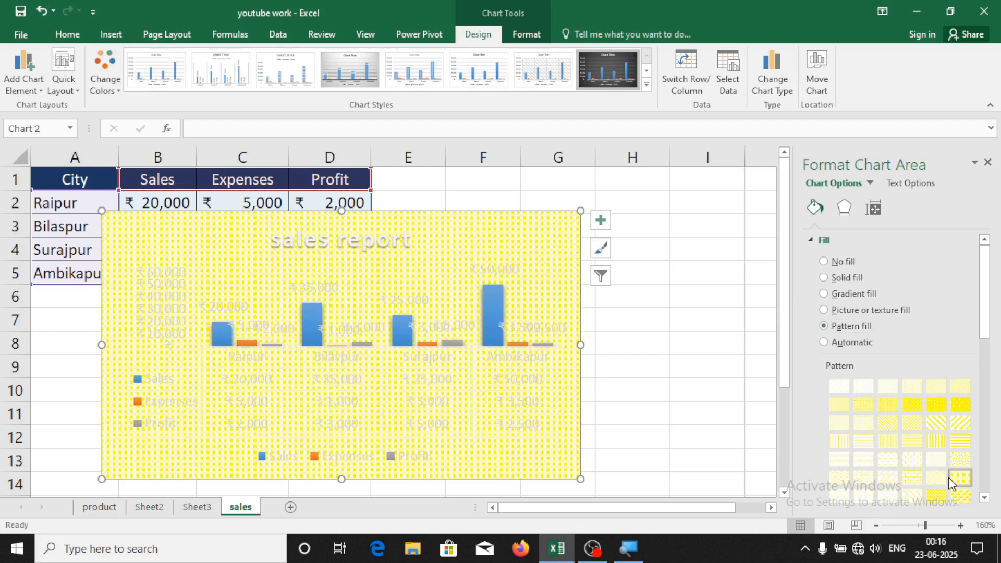
pyautogui.click(837, 343)
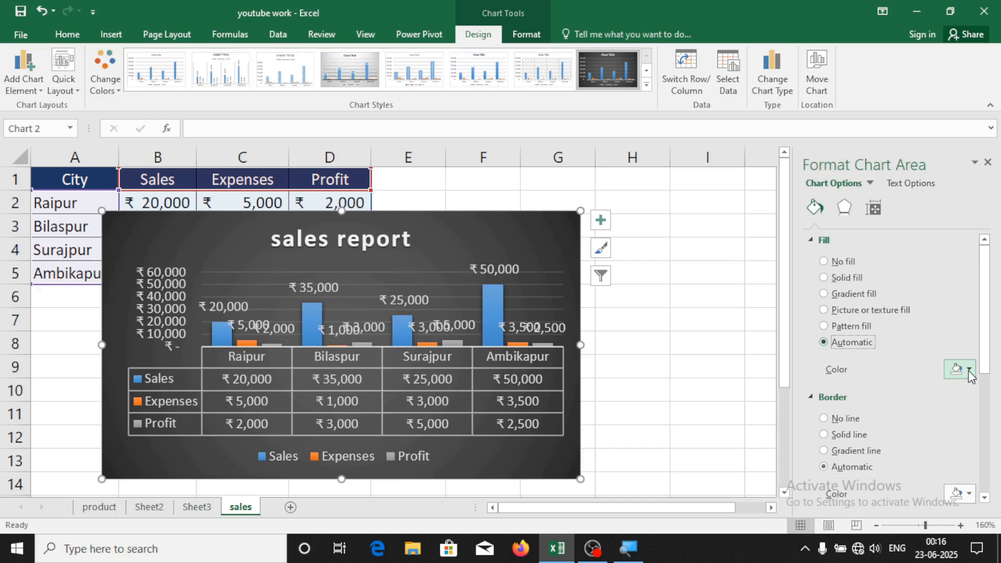
pyautogui.click(968, 371)
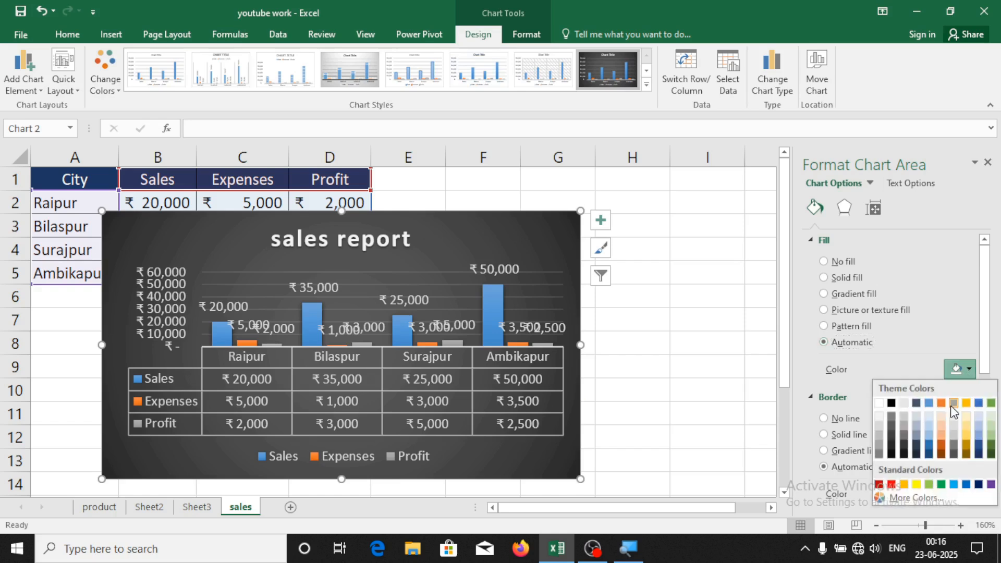
pyautogui.click(917, 486)
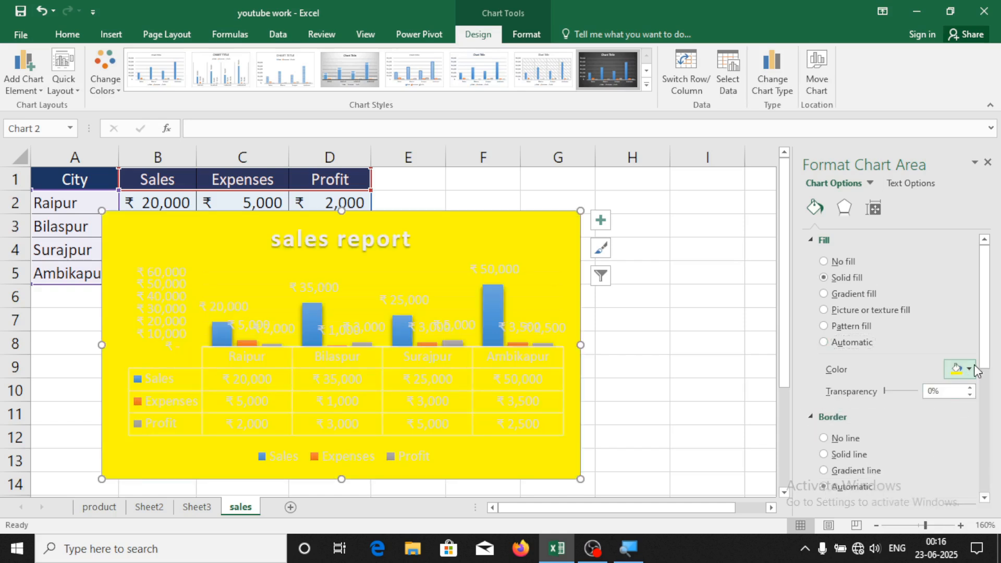
pyautogui.click(970, 369)
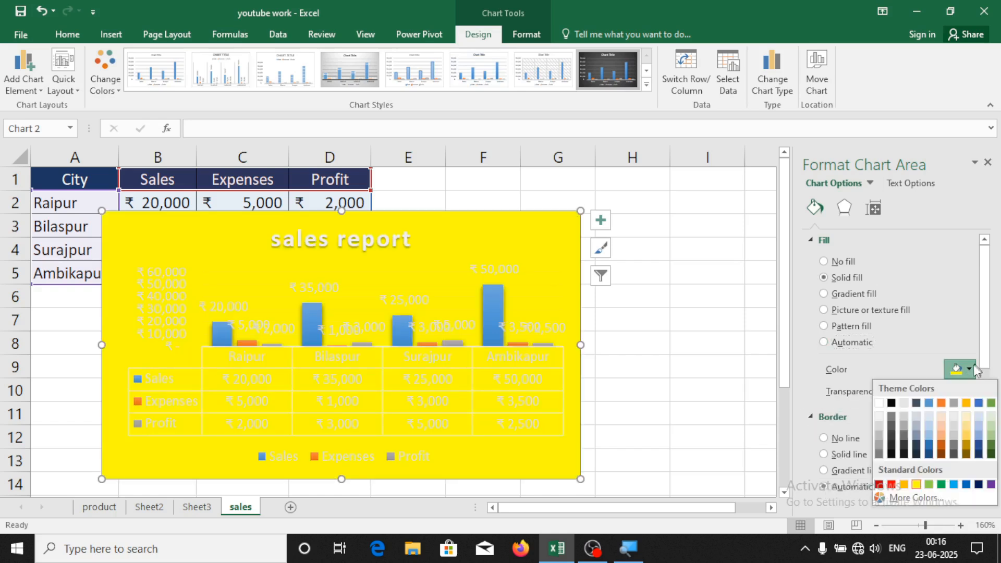
pyautogui.click(893, 445)
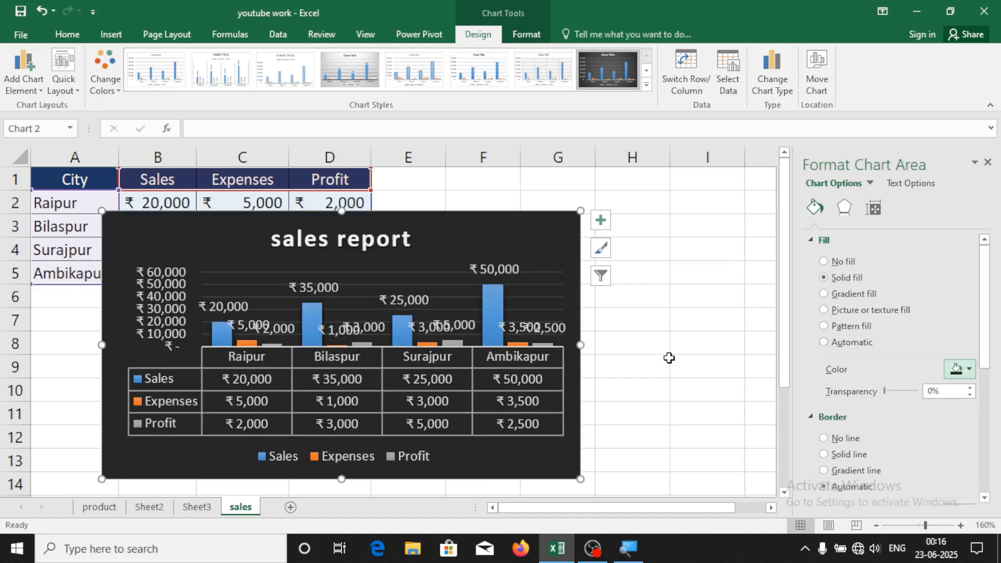
# Give the sales report chart an Outer shadow preset with a 9 pt distance
pyautogui.click(841, 209)
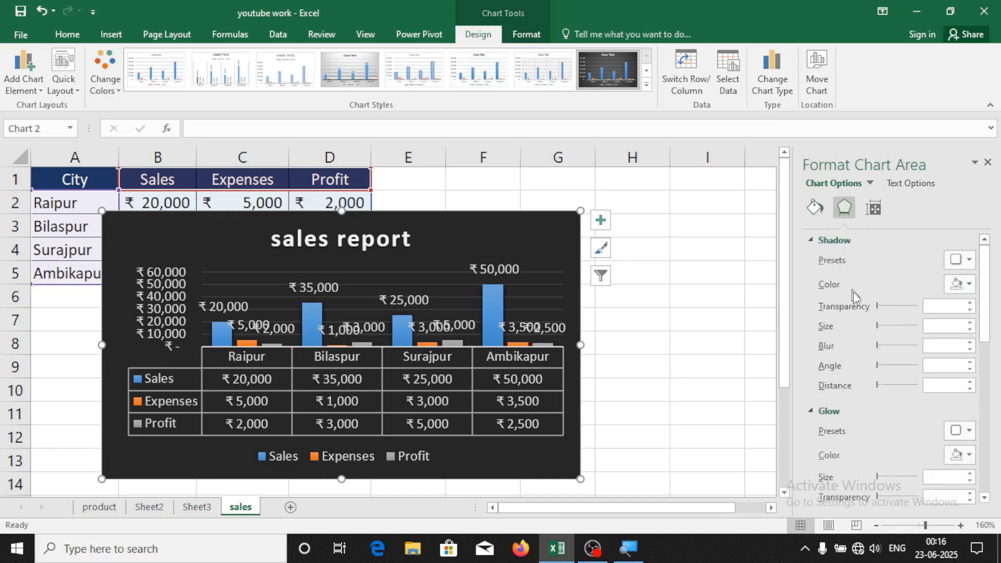
pyautogui.click(969, 262)
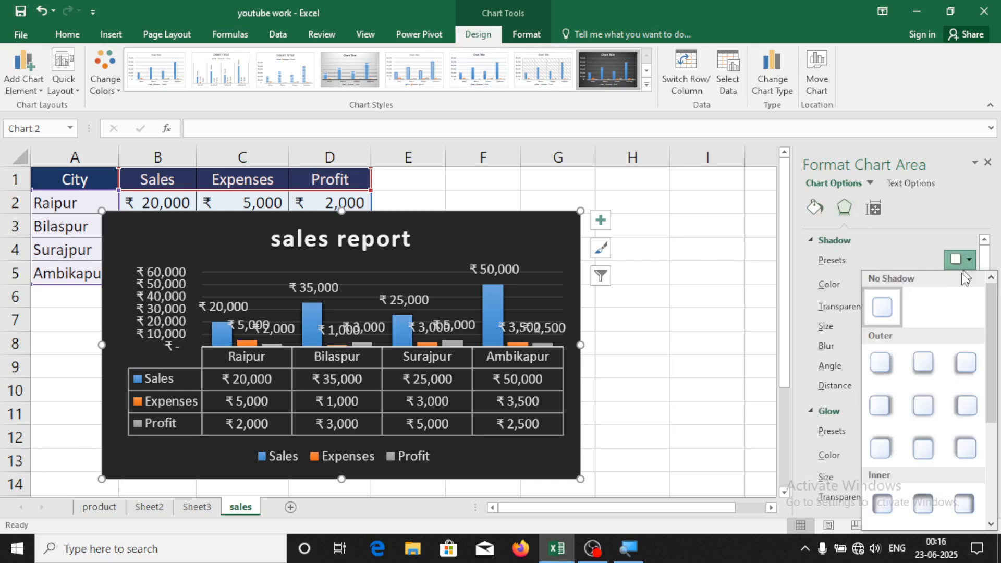
pyautogui.click(881, 364)
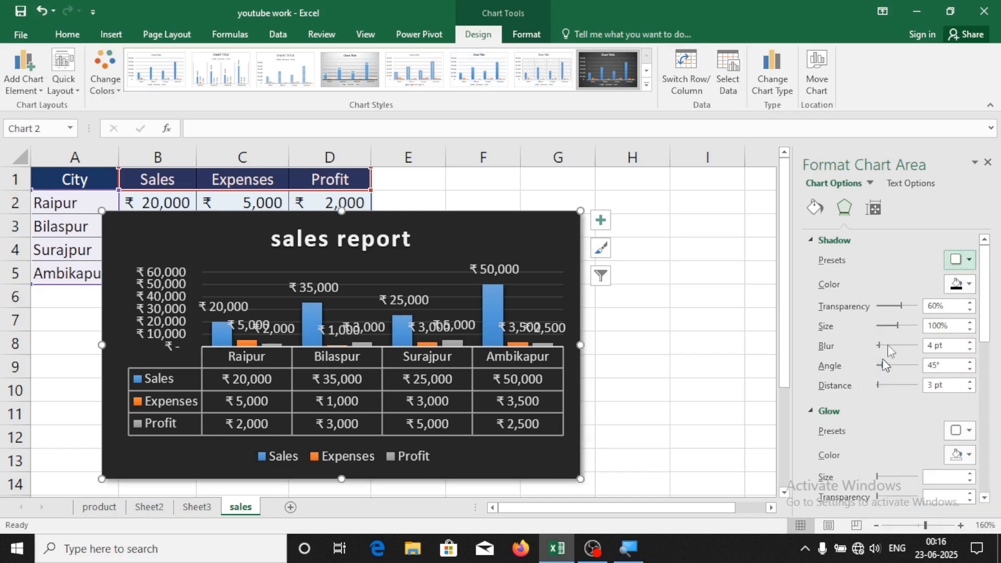
pyautogui.click(881, 388)
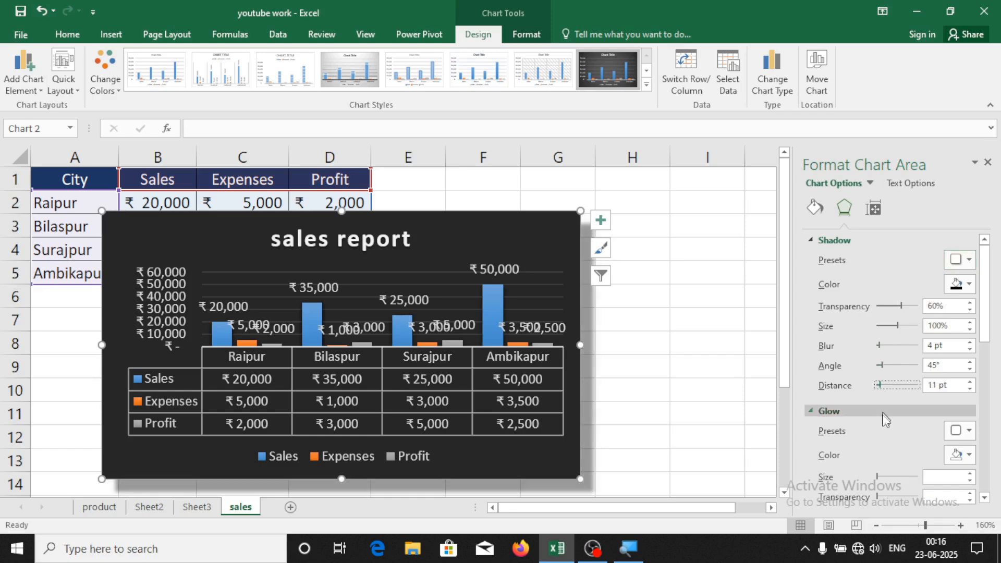
pyautogui.press('Left')
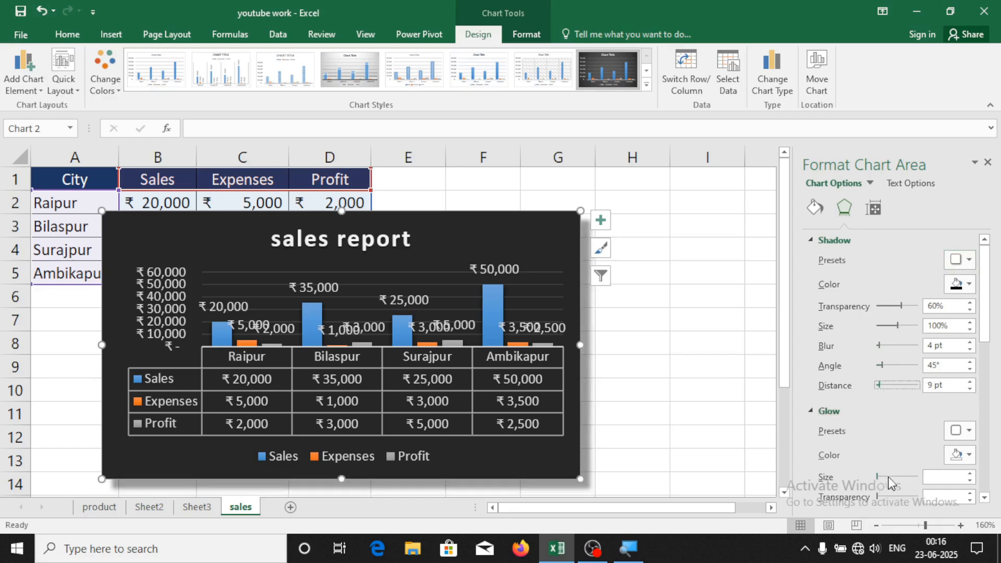
# Add a 1 pt yellow glow and 1 pt soft edges to the chart, then select H9
pyautogui.click(884, 475)
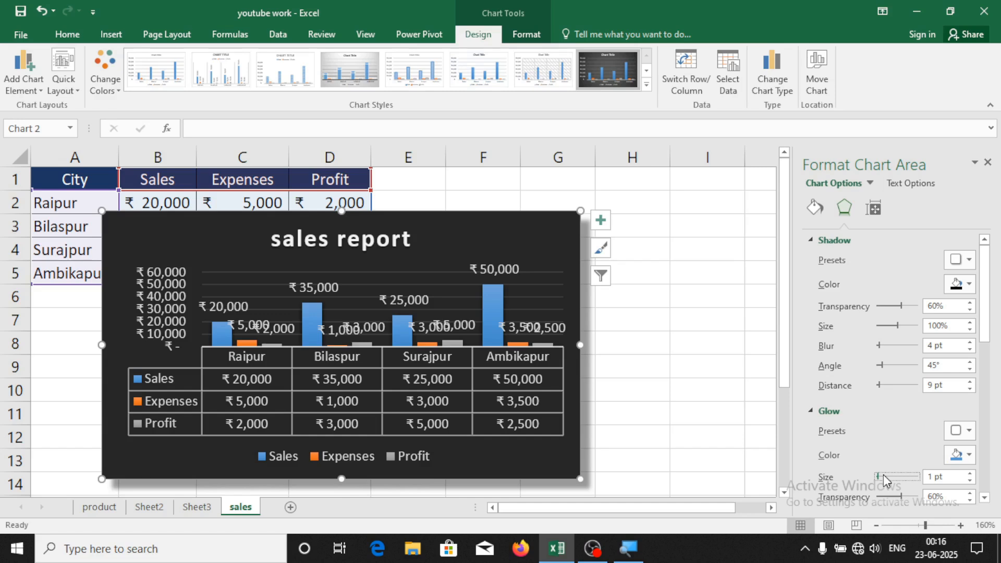
pyautogui.click(969, 457)
pyautogui.click(919, 421)
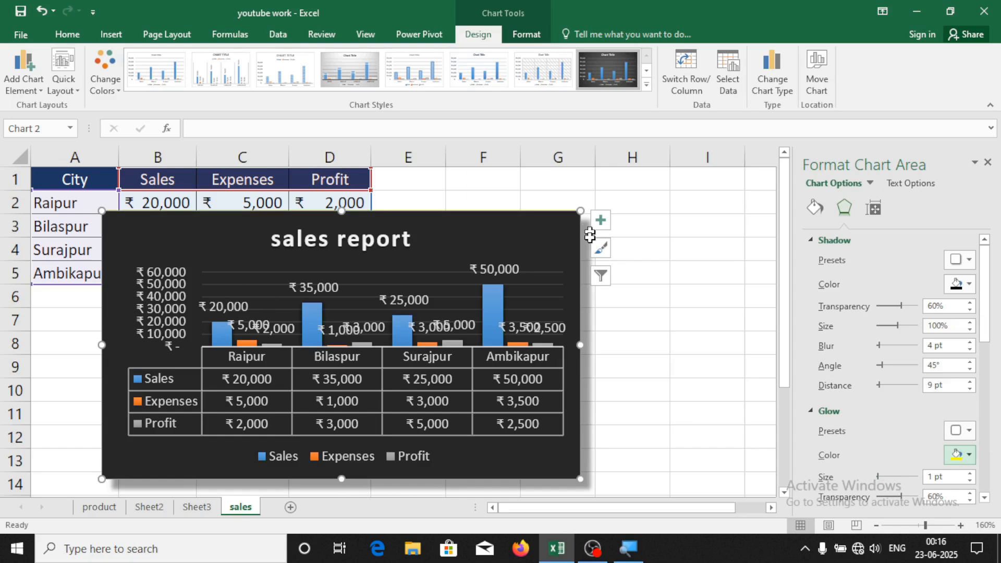
pyautogui.scroll(-4, 939, 355)
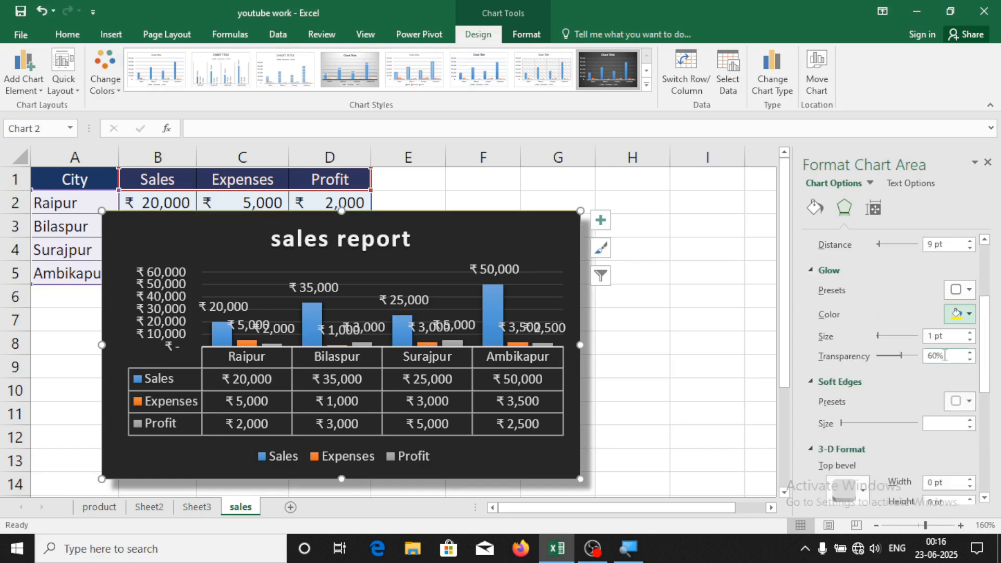
pyautogui.scroll(-3, 853, 426)
pyautogui.click(846, 321)
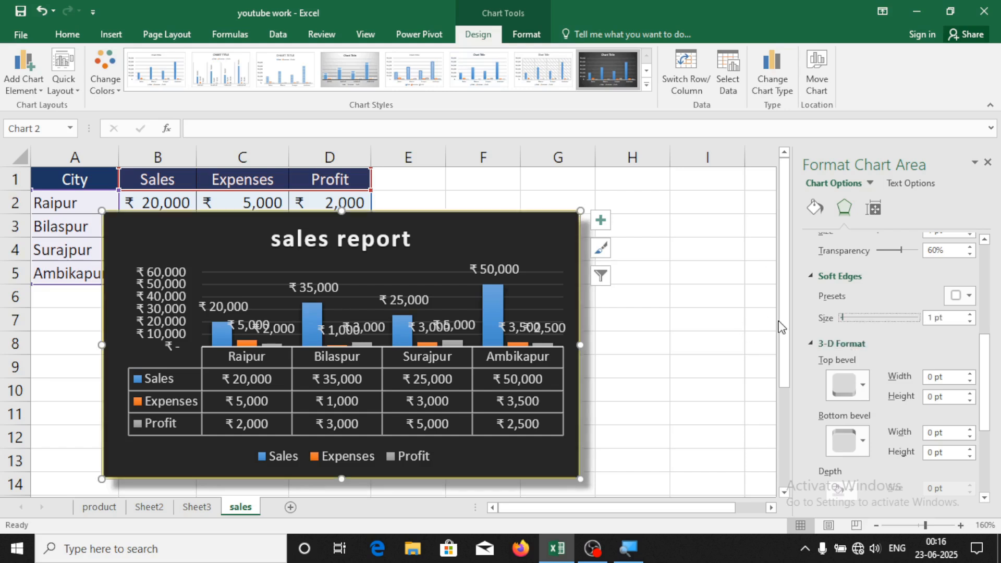
pyautogui.click(657, 368)
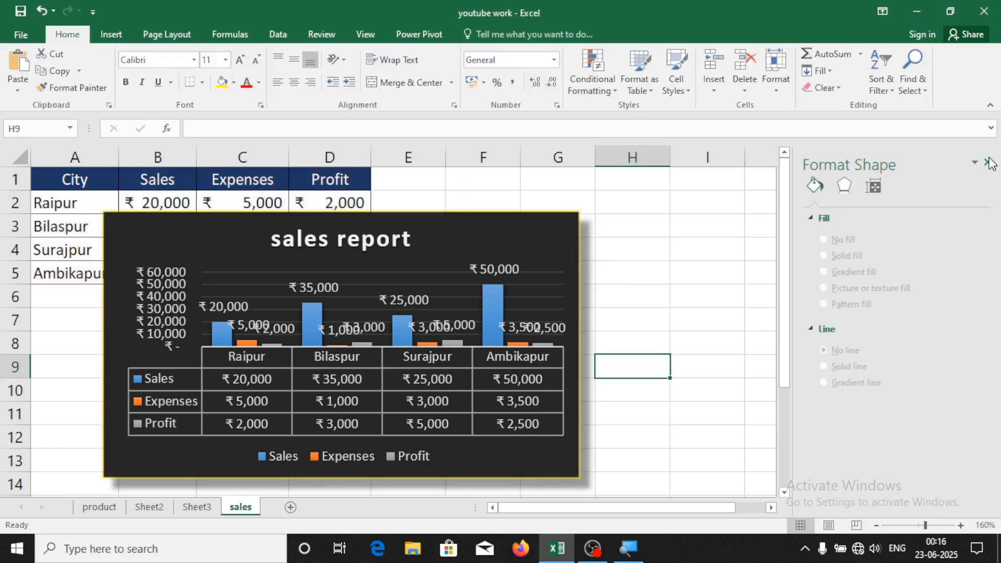
# Set the chart height to 6.4 cm and width to 10.4 cm in Size & Properties
pyautogui.click(875, 187)
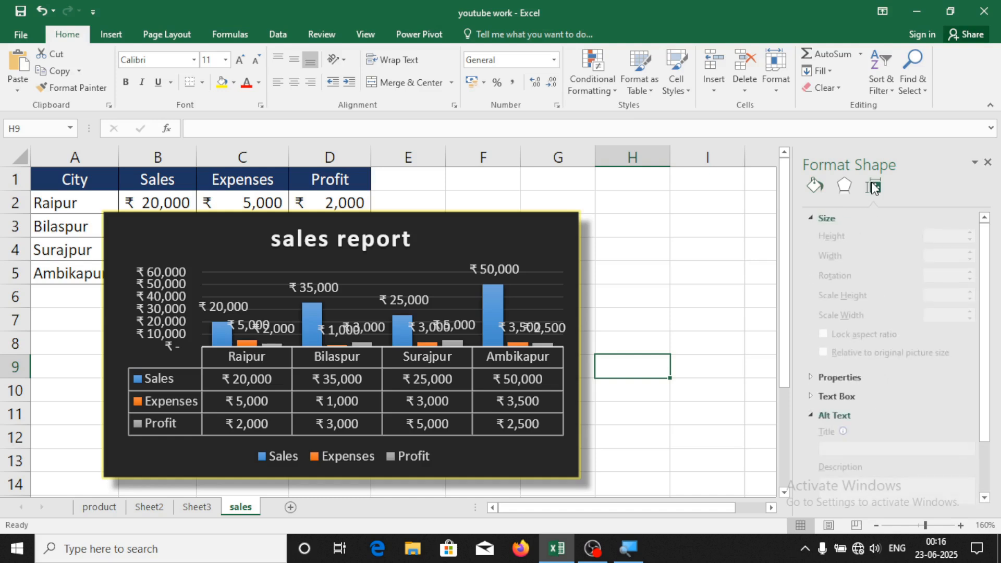
pyautogui.click(460, 242)
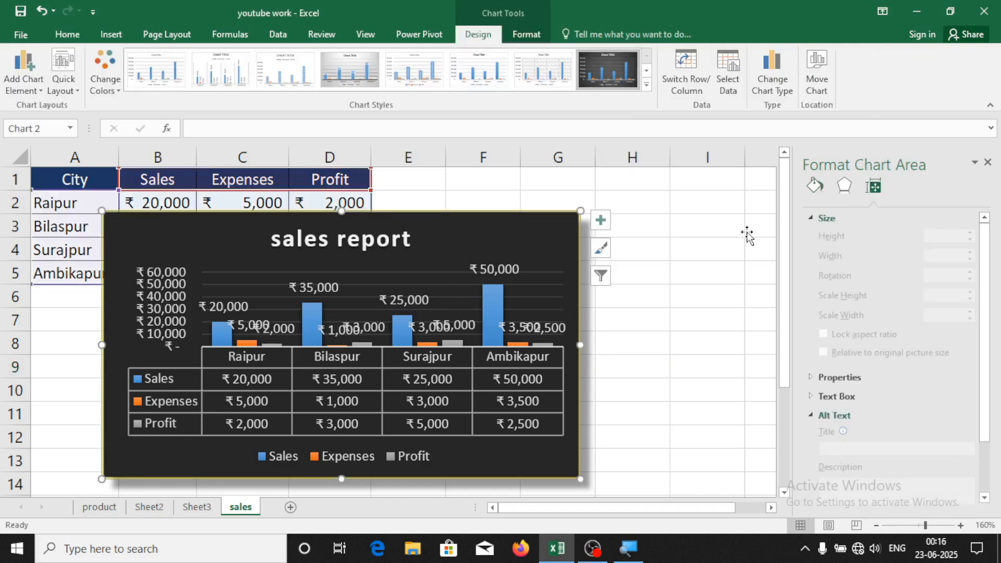
pyautogui.click(874, 209)
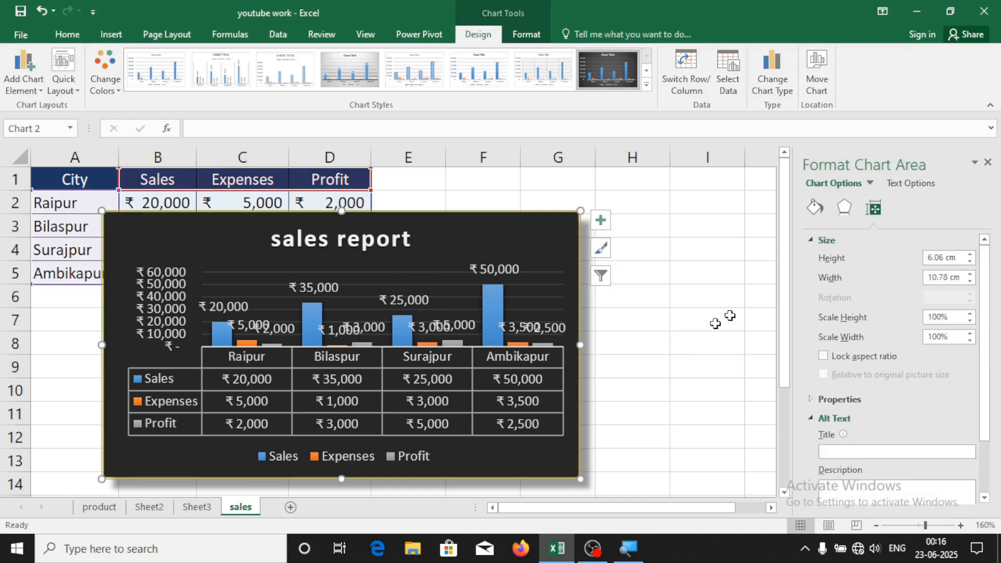
pyautogui.click(970, 255)
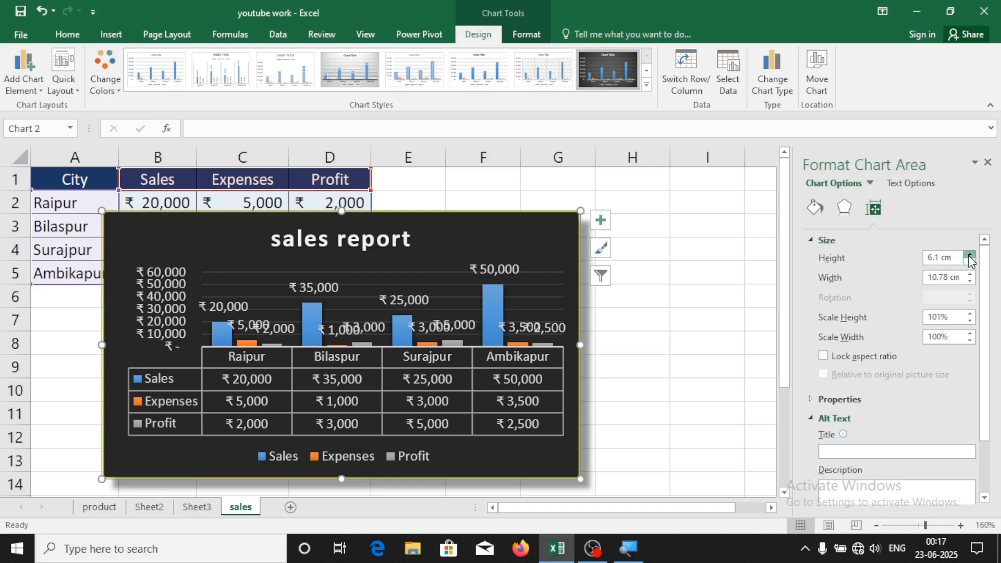
pyautogui.click(970, 255)
pyautogui.click(970, 255)
pyautogui.click(970, 255)
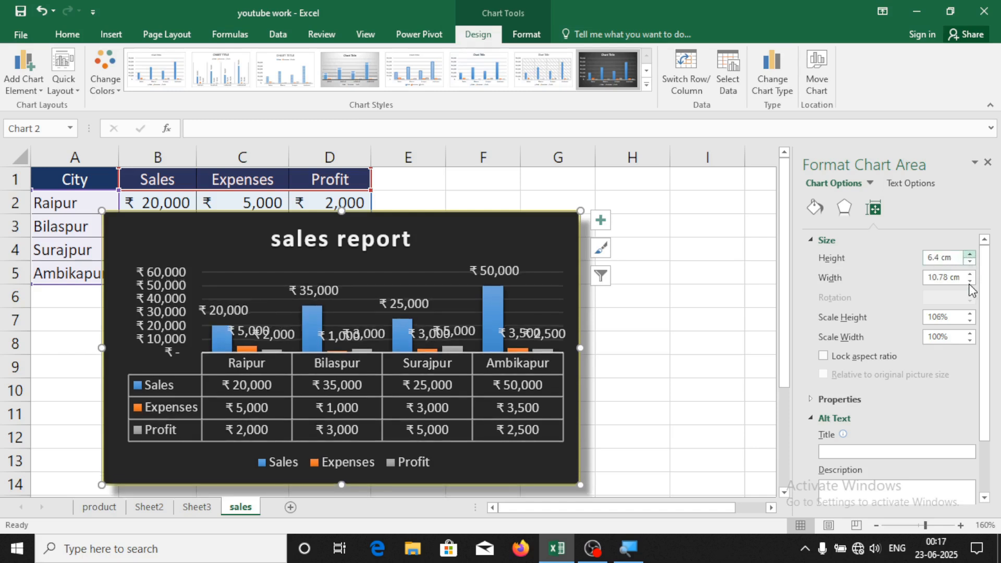
pyautogui.click(970, 282)
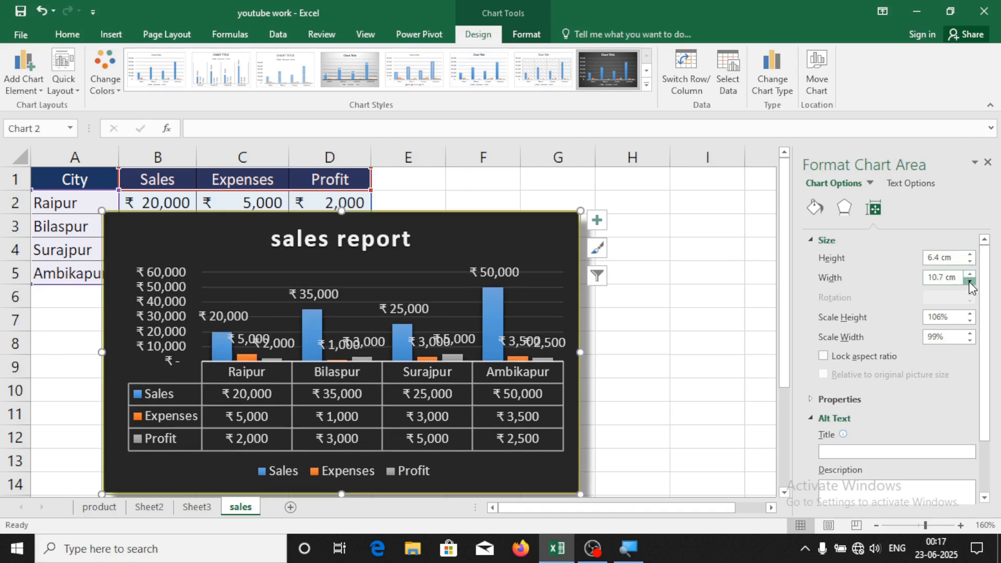
pyautogui.click(970, 282)
pyautogui.click(970, 281)
pyautogui.click(970, 282)
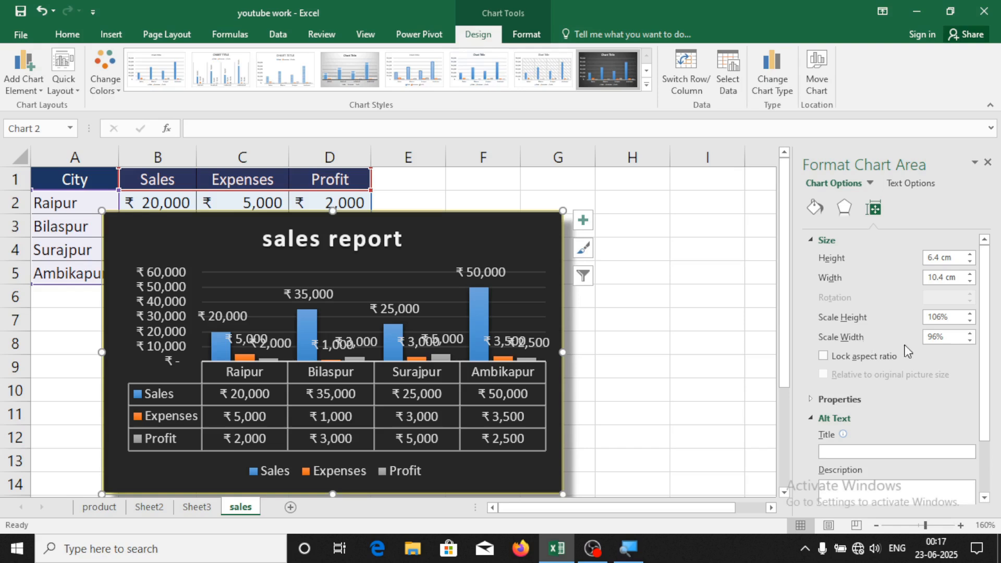
# Cut the sales report chart off the sheet, leaving only the A1:D5 table
pyautogui.click(987, 162)
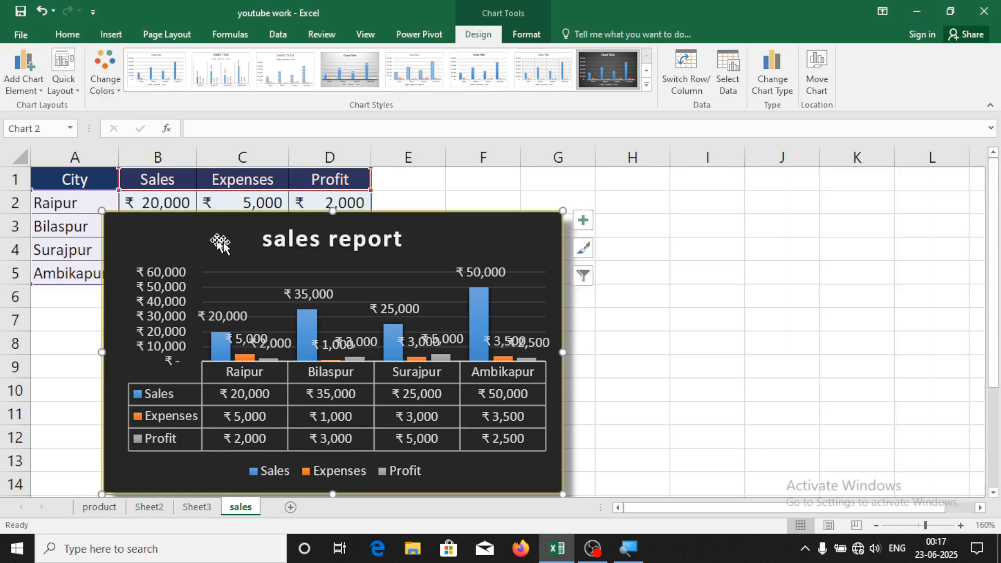
pyautogui.moveTo(391, 226); pyautogui.dragTo(237, 230)
pyautogui.rightClick(237, 229)
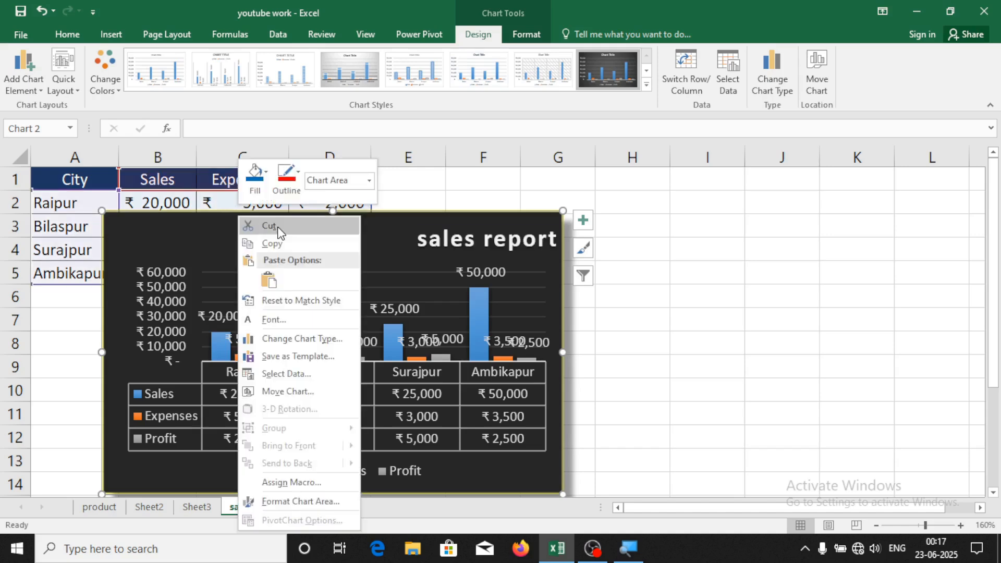
pyautogui.click(275, 223)
pyautogui.click(416, 251)
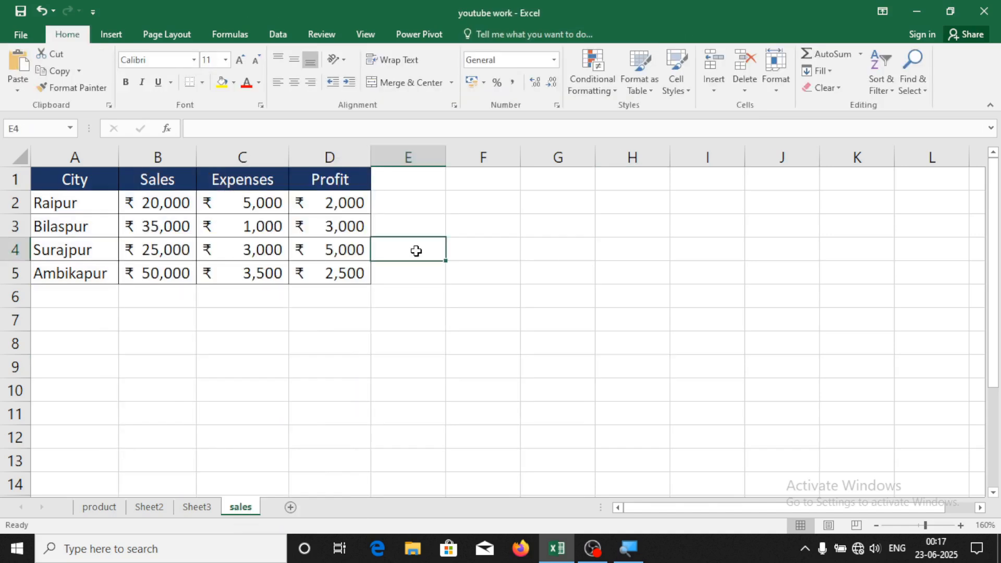
pyautogui.moveTo(74, 179); pyautogui.dragTo(326, 262)
pyautogui.click(234, 330)
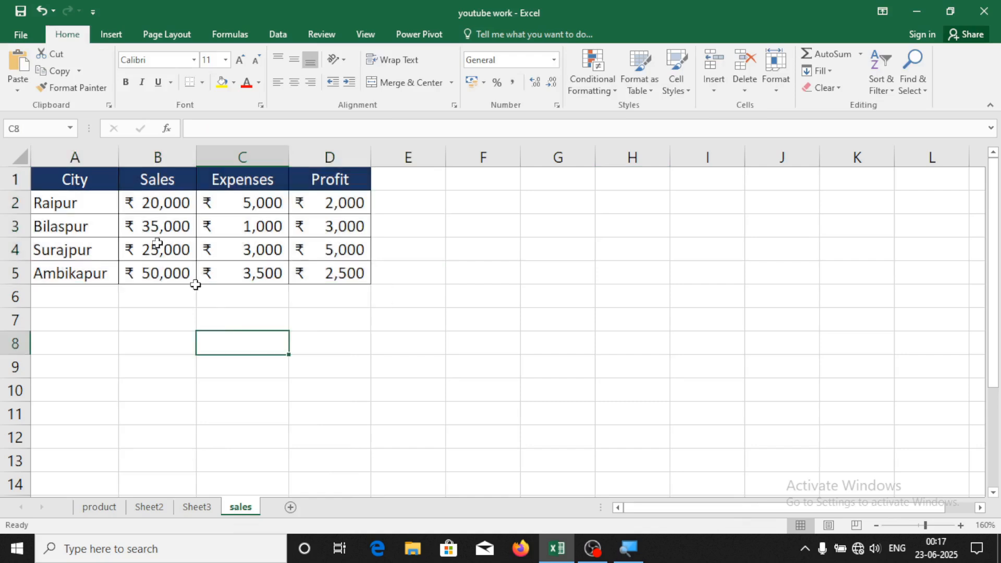
# Insert a PivotChart & PivotTable from A1:D5 on a new worksheet
pyautogui.moveTo(74, 179); pyautogui.dragTo(322, 262)
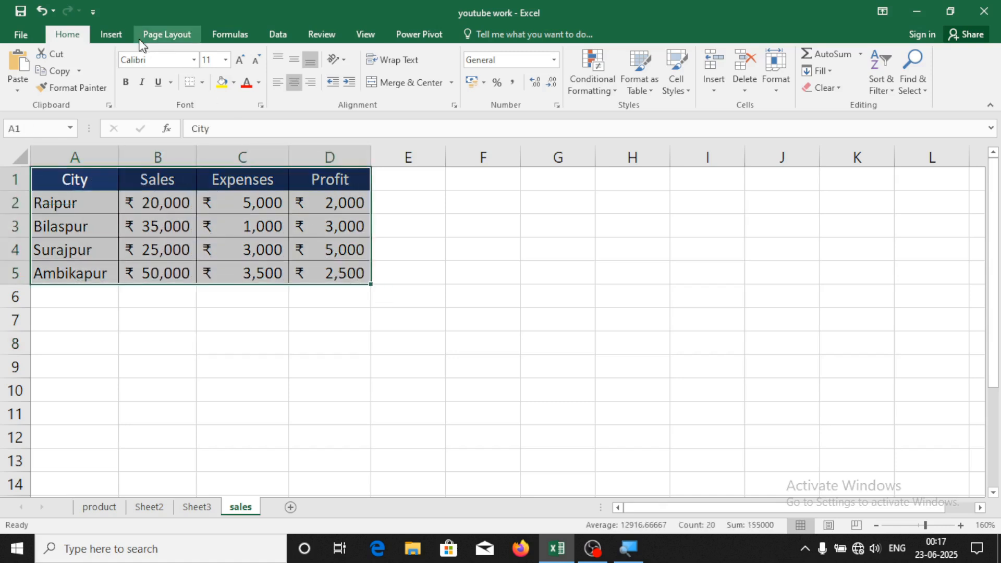
pyautogui.click(108, 34)
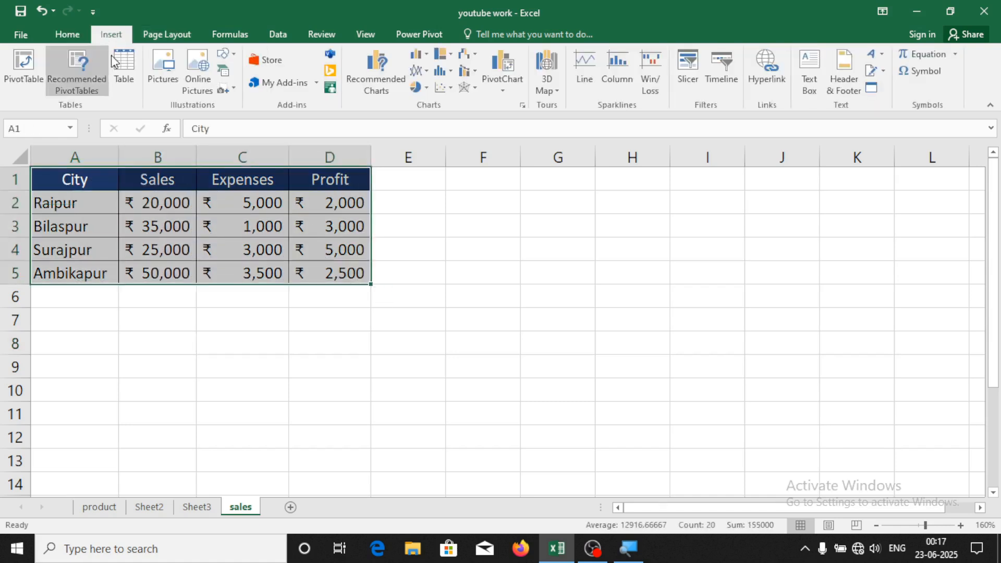
pyautogui.click(504, 94)
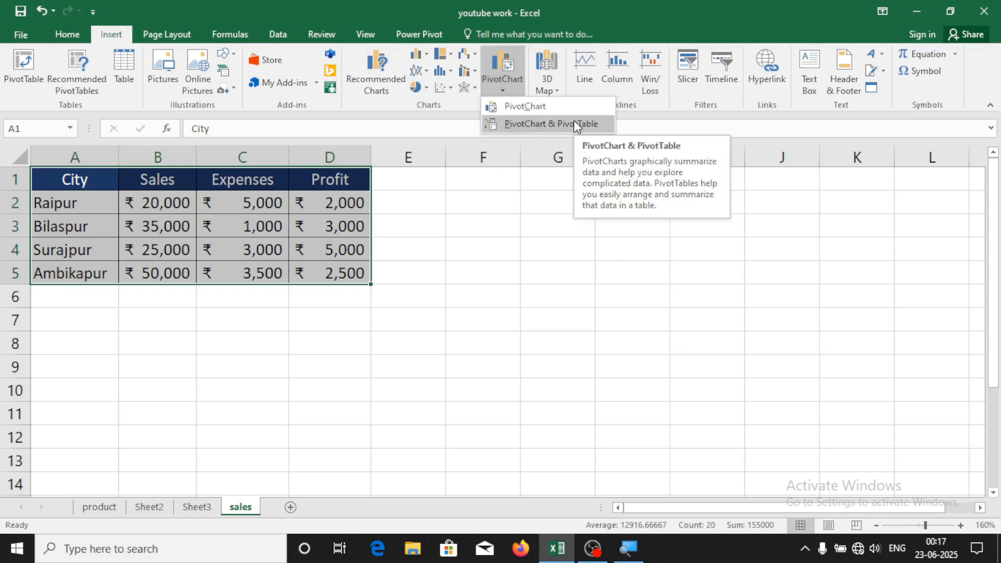
pyautogui.click(552, 107)
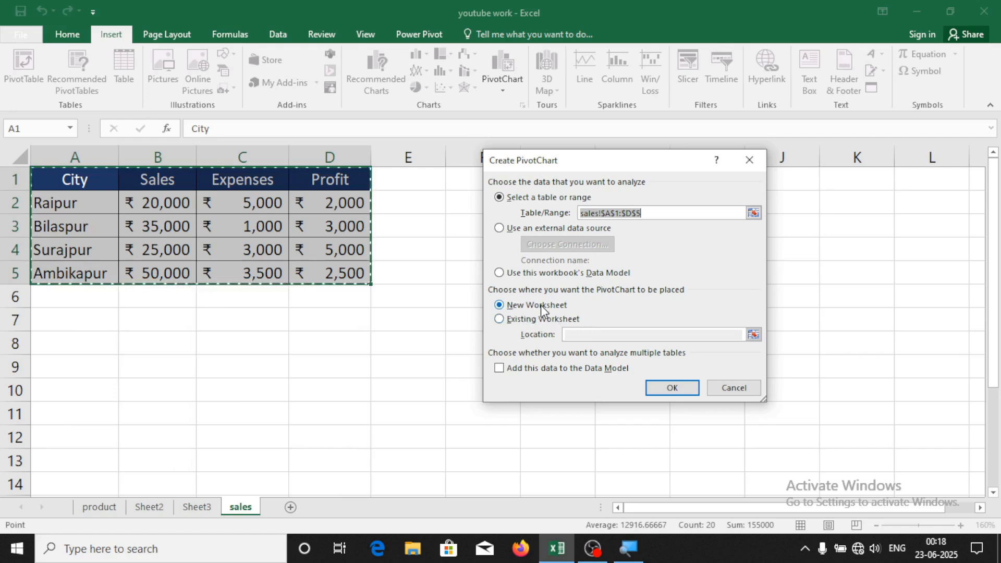
pyautogui.click(677, 387)
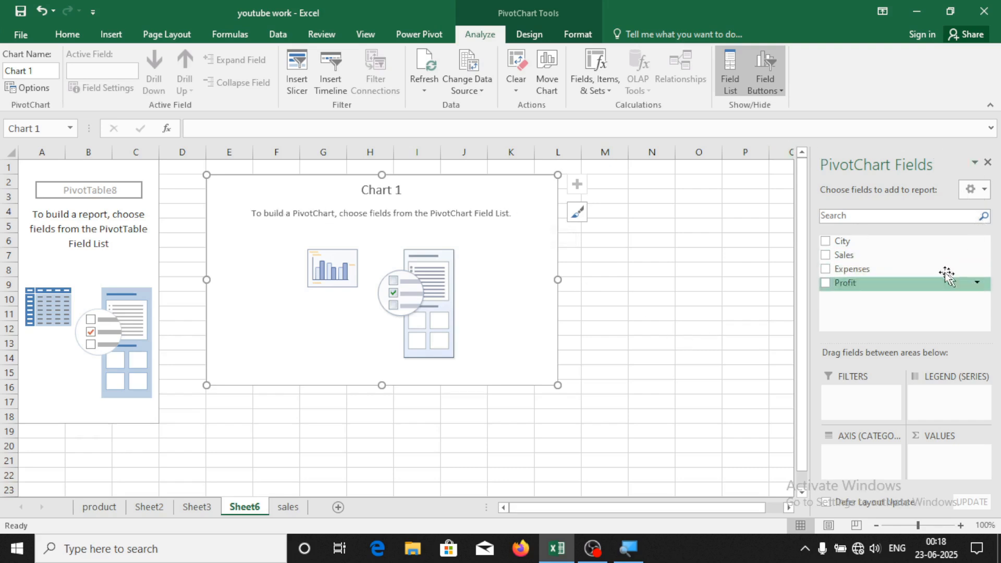
# Tick City, Sales, Expenses and Profit in the field list and move the chart right of the table
pyautogui.click(826, 241)
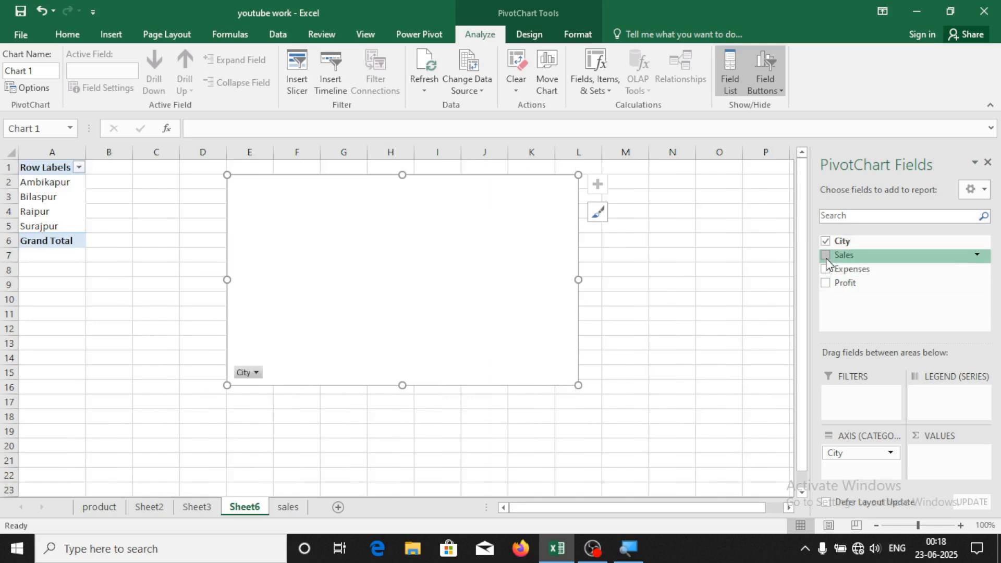
pyautogui.click(826, 255)
pyautogui.click(826, 268)
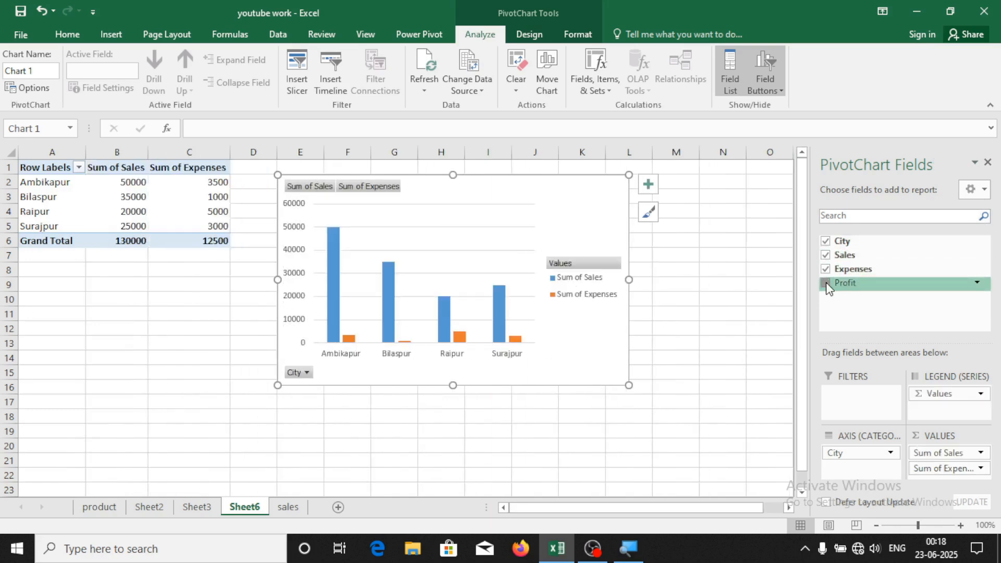
pyautogui.click(826, 283)
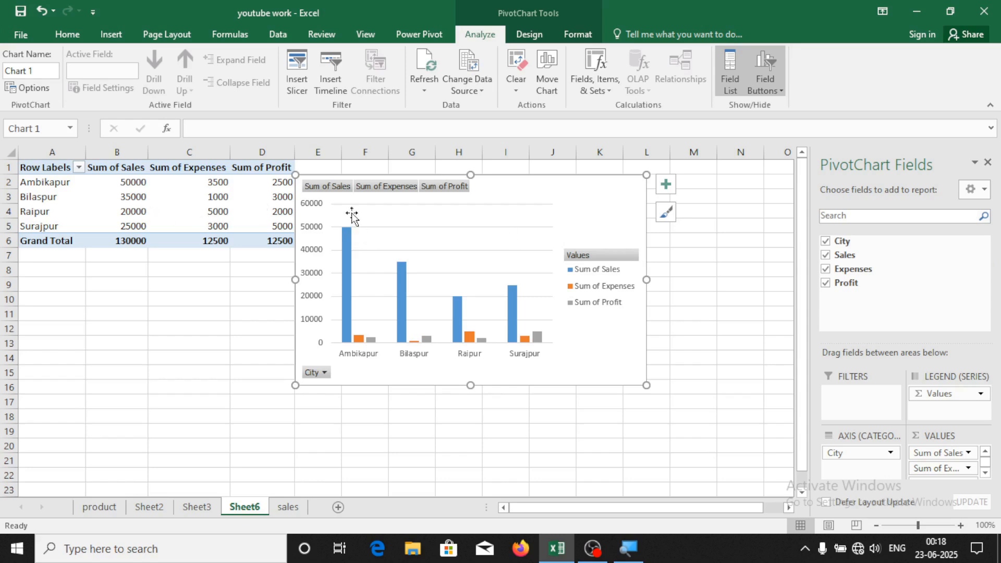
pyautogui.moveTo(500, 174); pyautogui.dragTo(580, 164)
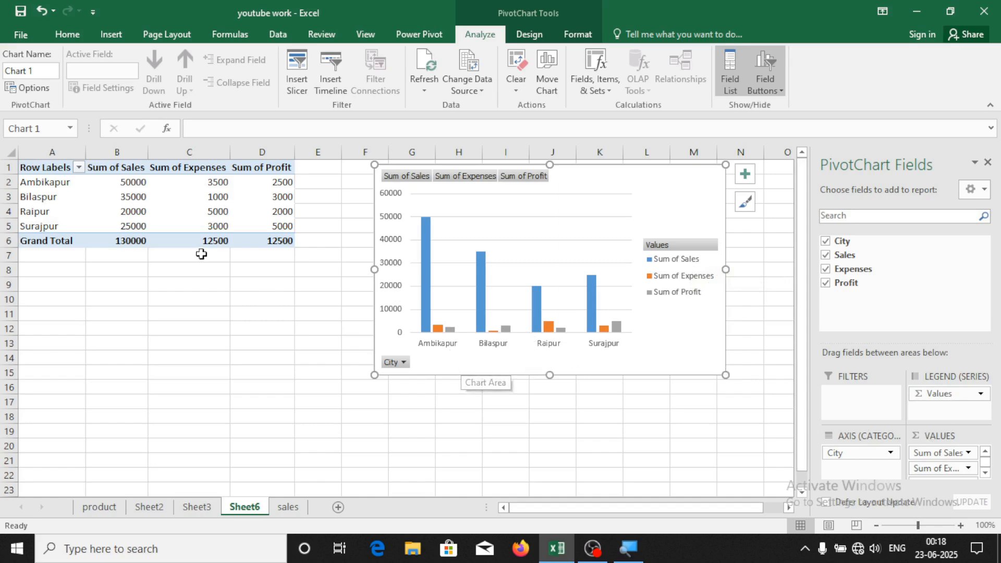
# Move City from the Axis area into Filters and open the chart's City filter list
pyautogui.click(868, 459)
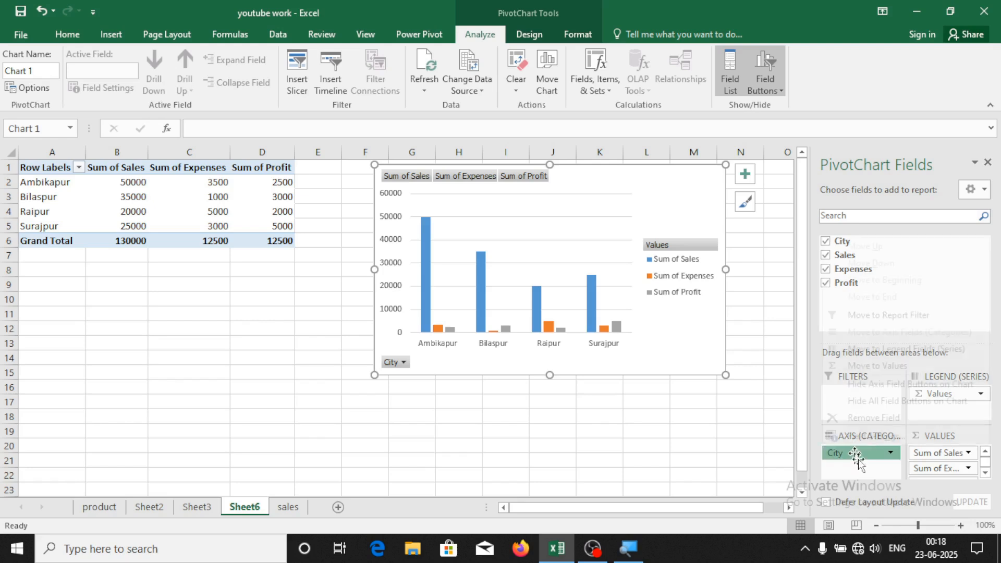
pyautogui.click(855, 478)
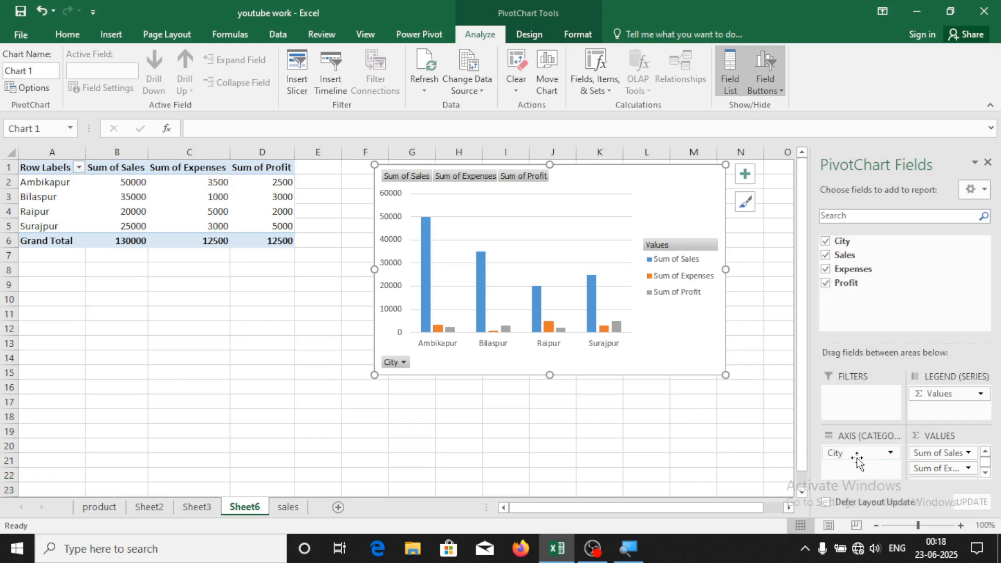
pyautogui.moveTo(857, 454); pyautogui.dragTo(863, 399)
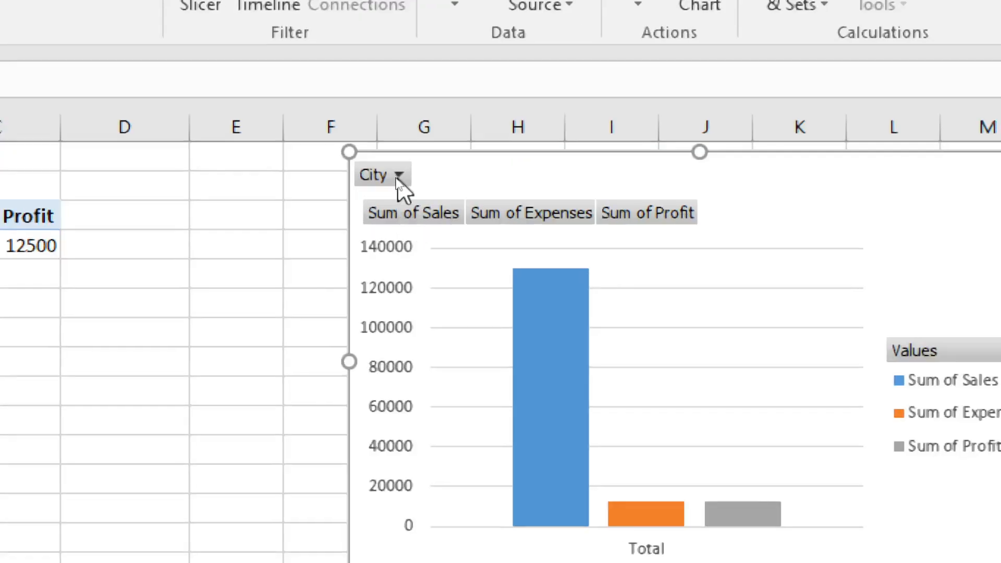
pyautogui.click(397, 177)
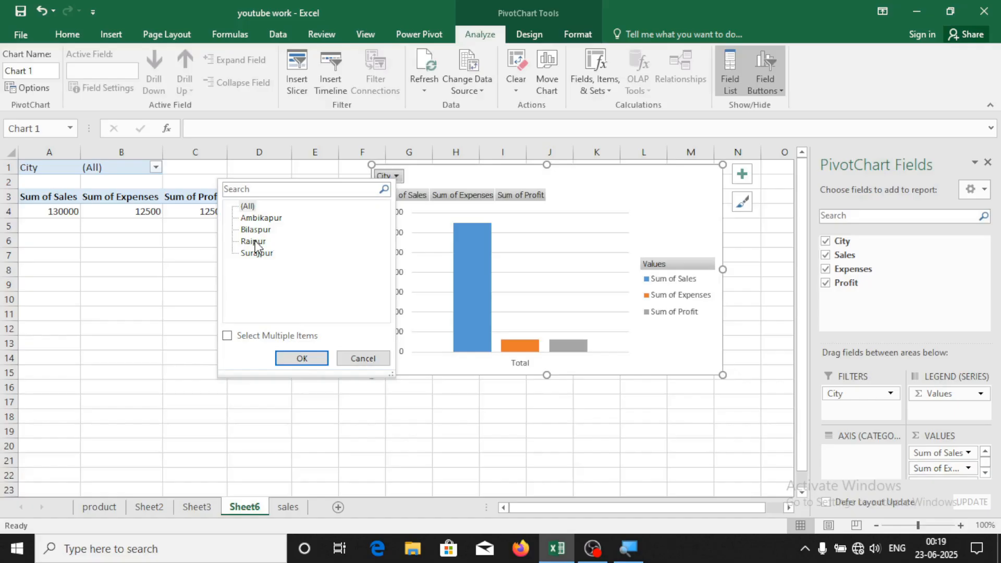
pyautogui.click(254, 219)
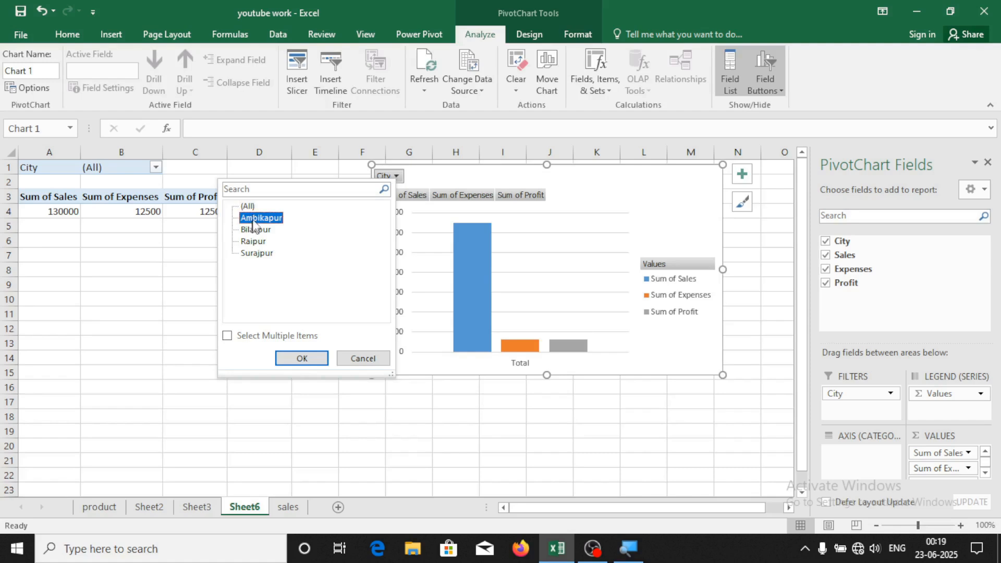
pyautogui.click(309, 357)
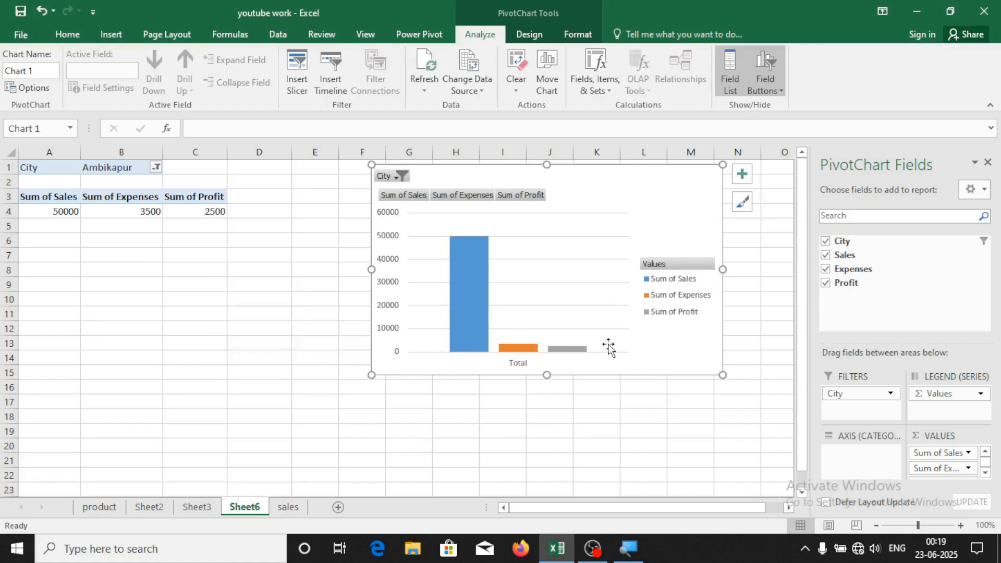
pyautogui.click(392, 178)
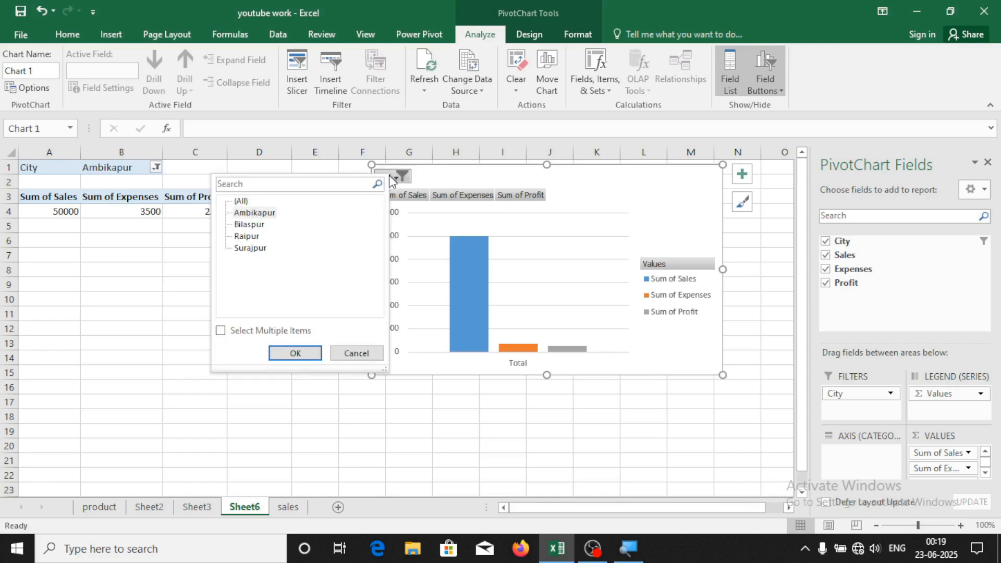
pyautogui.click(249, 237)
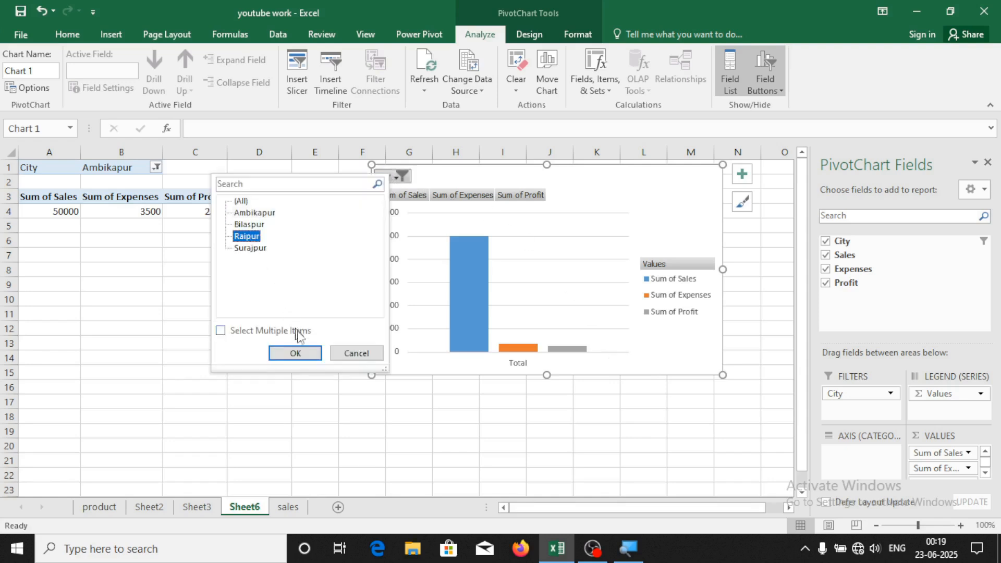
pyautogui.click(296, 354)
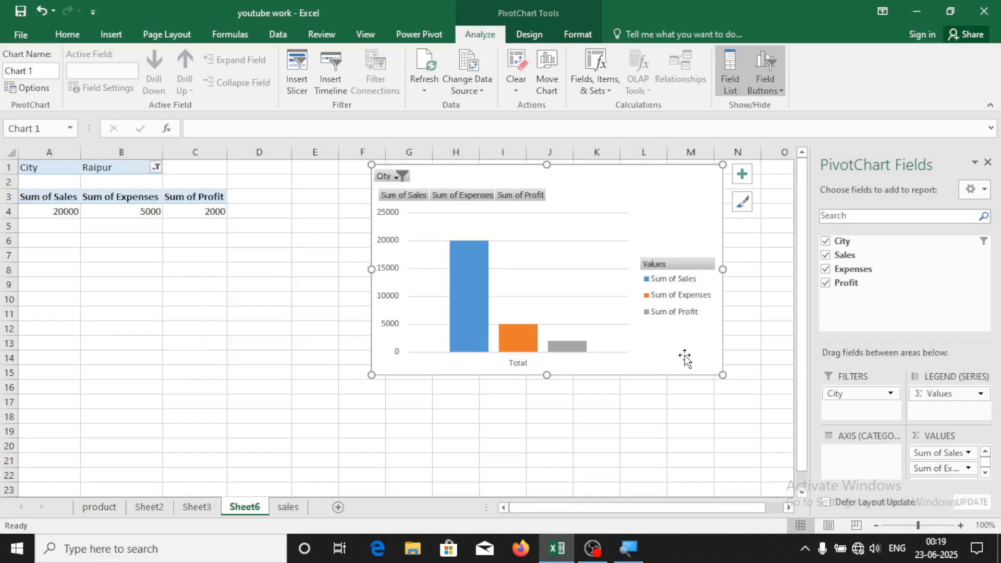
pyautogui.moveTo(489, 245)
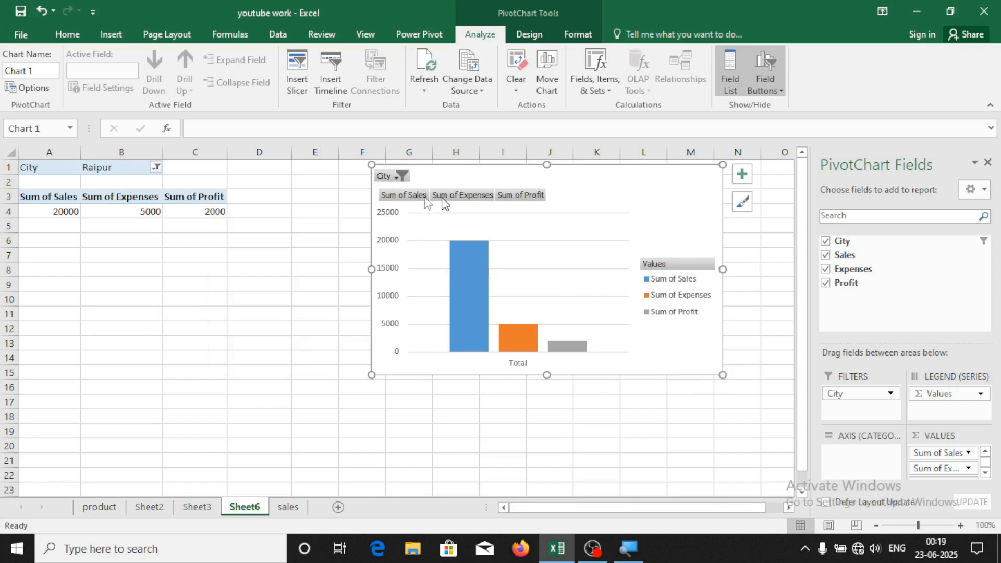
pyautogui.click(395, 179)
pyautogui.click(256, 254)
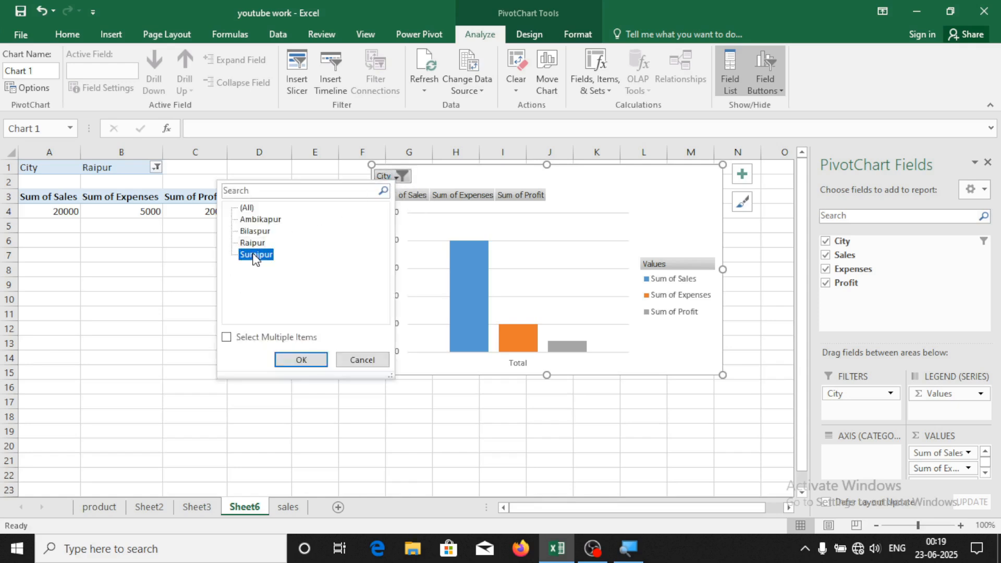
pyautogui.click(300, 360)
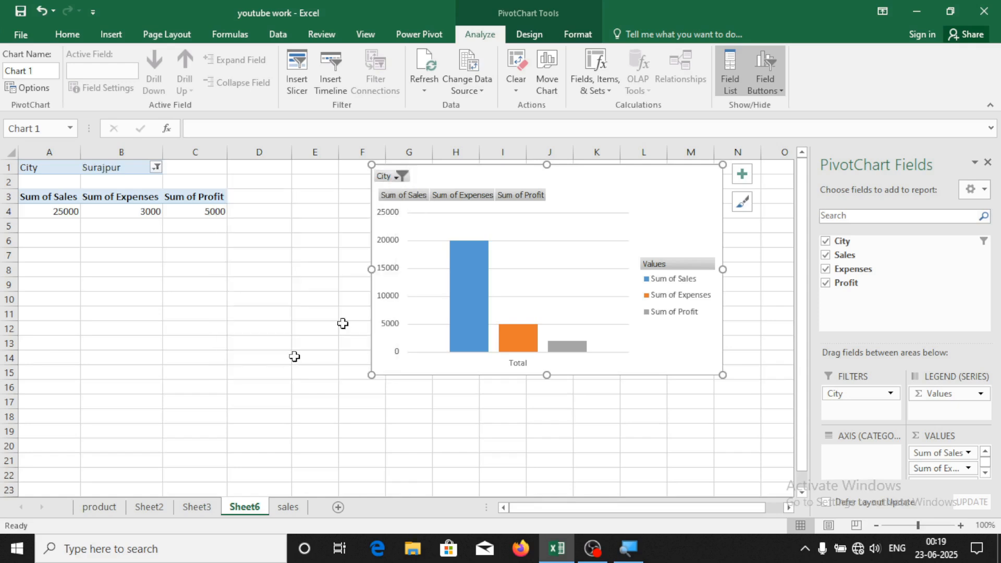
pyautogui.click(399, 183)
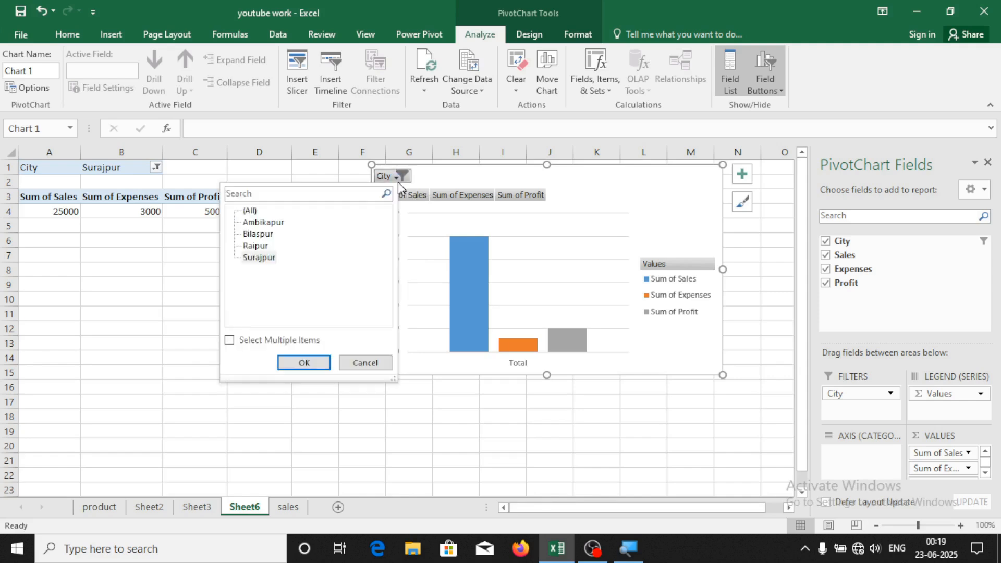
pyautogui.click(250, 211)
pyautogui.click(305, 363)
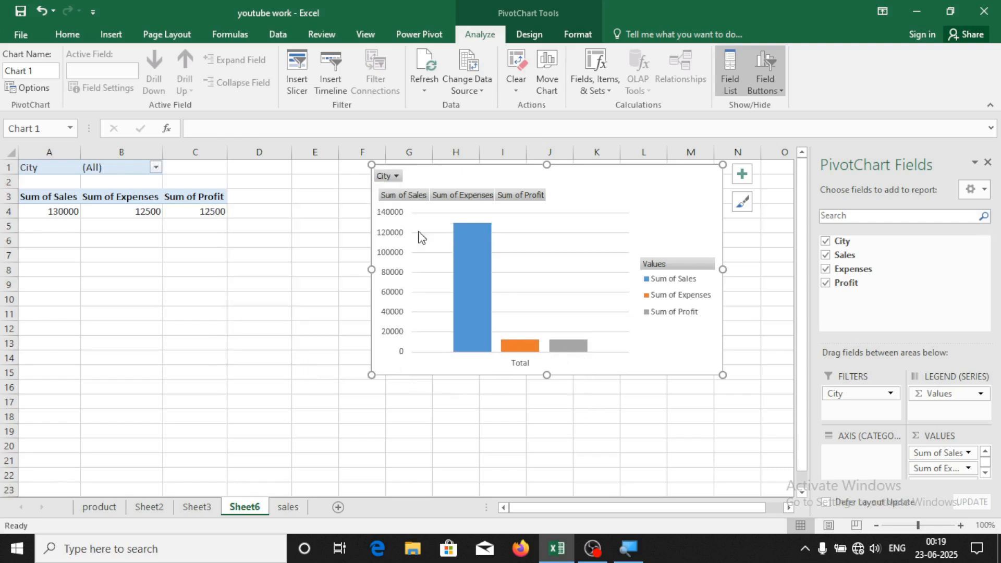
pyautogui.moveTo(473, 254)
pyautogui.click(387, 176)
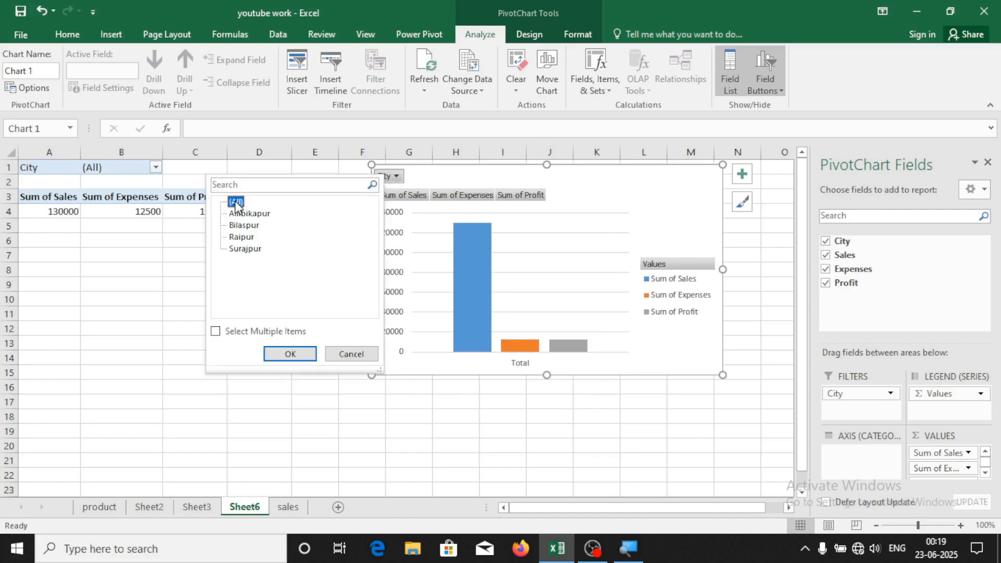
pyautogui.click(291, 353)
pyautogui.press('Escape')
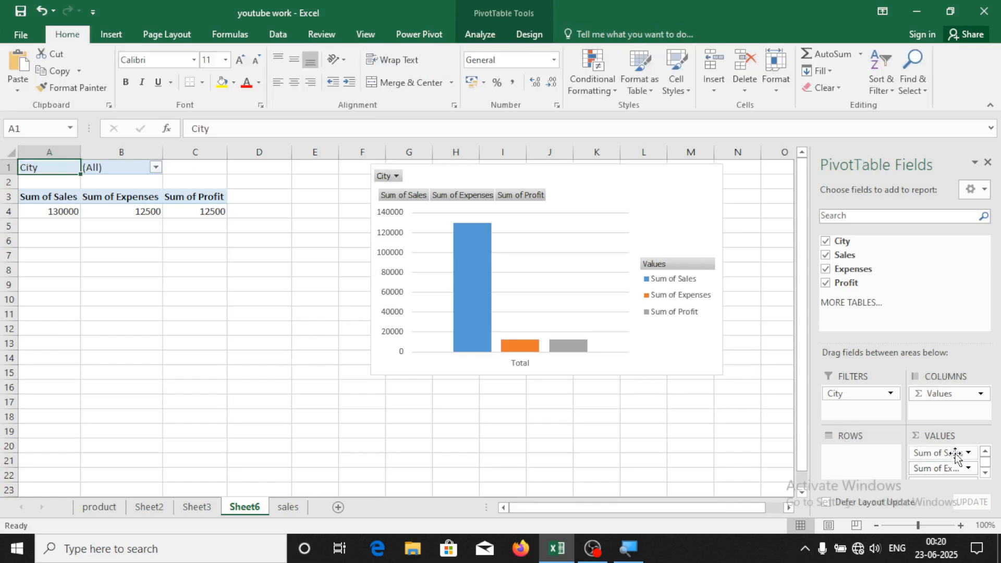
# Put Sales then Expenses in the pivot Rows and Profit in Columns
pyautogui.moveTo(955, 456); pyautogui.dragTo(858, 457)
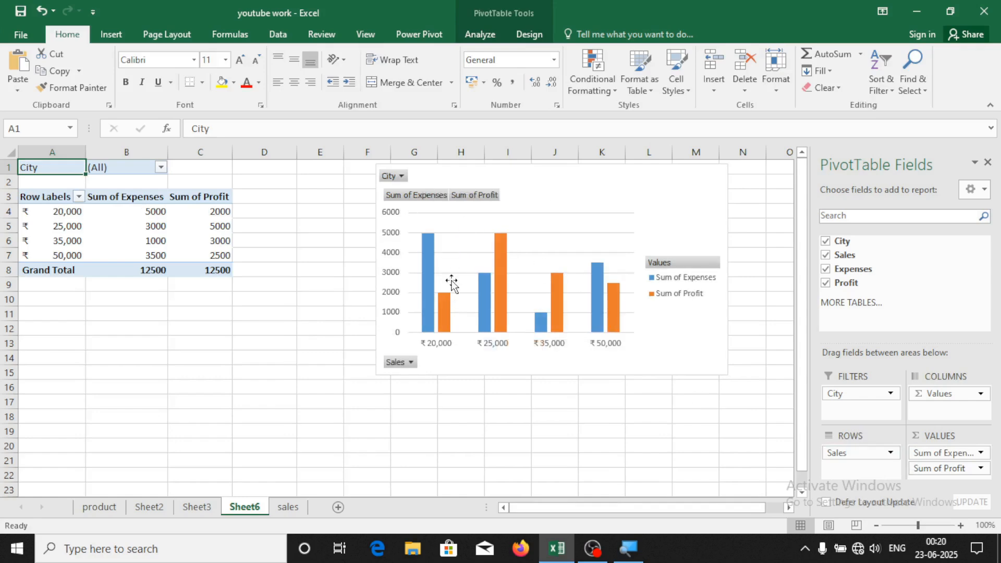
pyautogui.moveTo(446, 322)
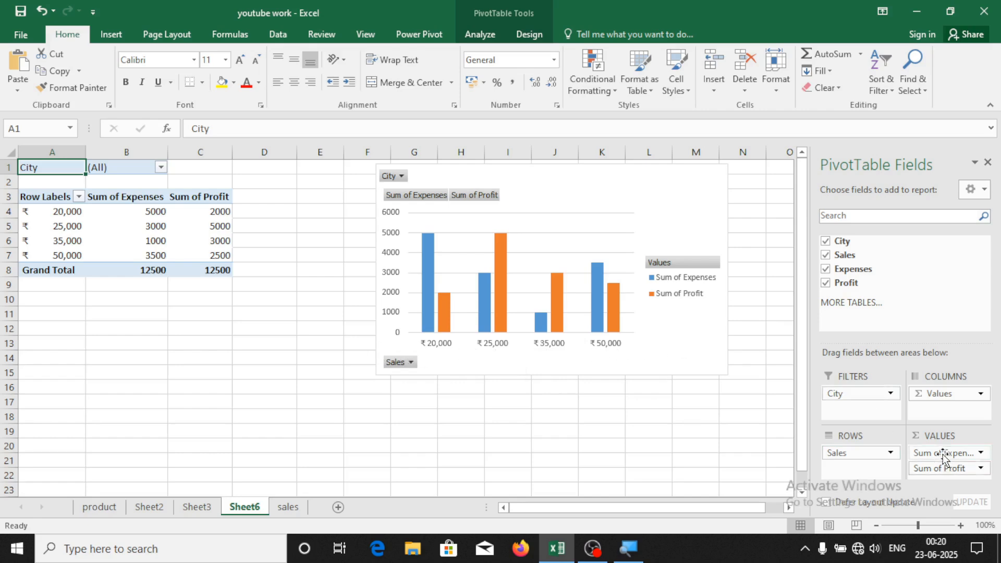
pyautogui.moveTo(944, 454); pyautogui.dragTo(864, 469)
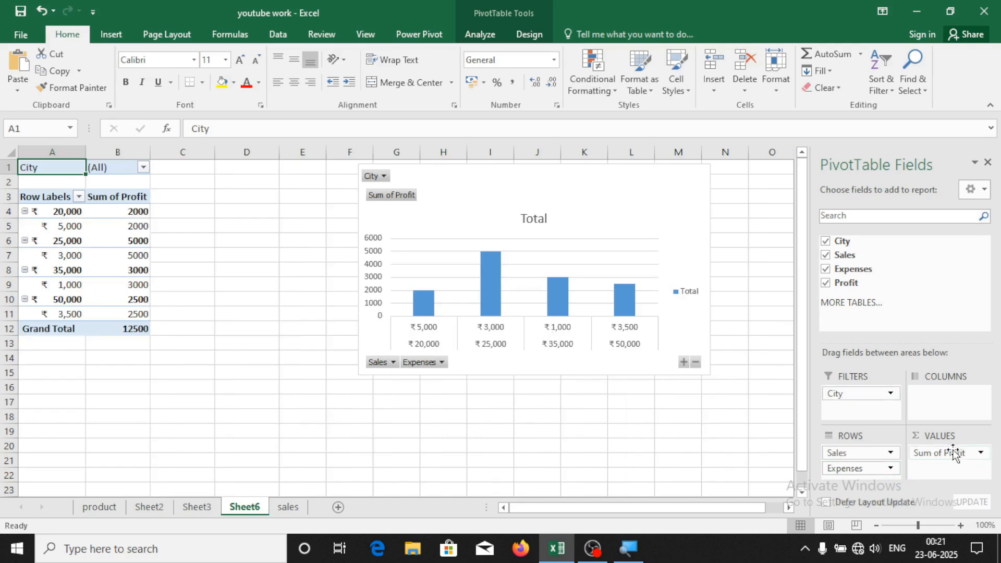
pyautogui.moveTo(950, 452); pyautogui.dragTo(943, 407)
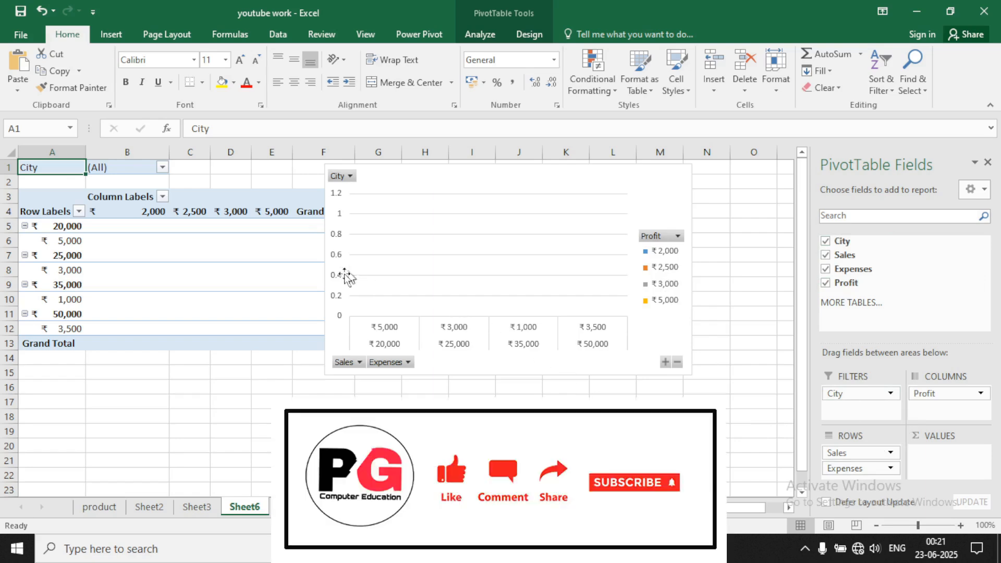
# Show the Insert ribbon and click outside the pivot table
pyautogui.click(125, 33)
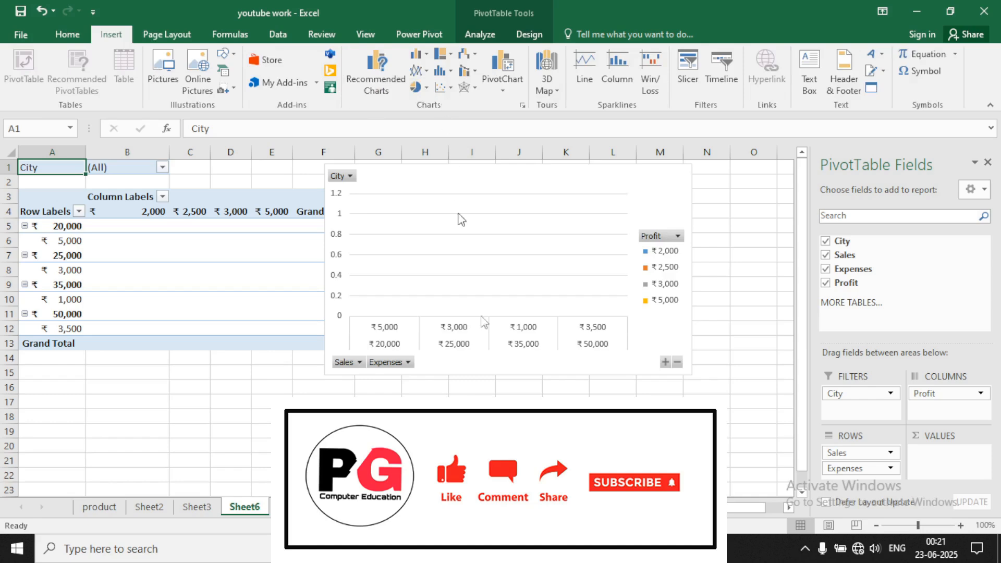
pyautogui.click(566, 475)
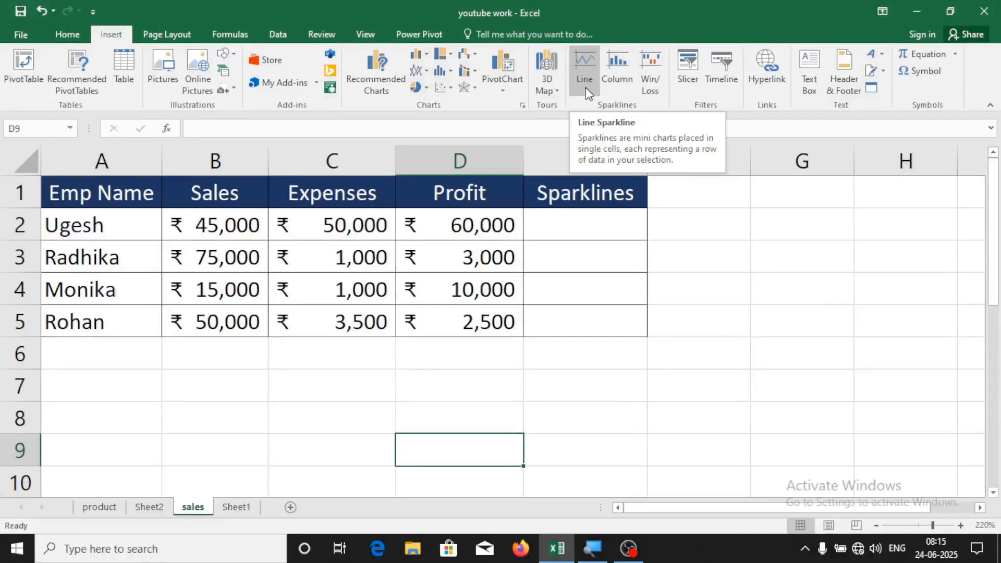
# Select cell E2 beside the Emp Name table for the first sparkline
pyautogui.click(725, 224)
pyautogui.click(115, 359)
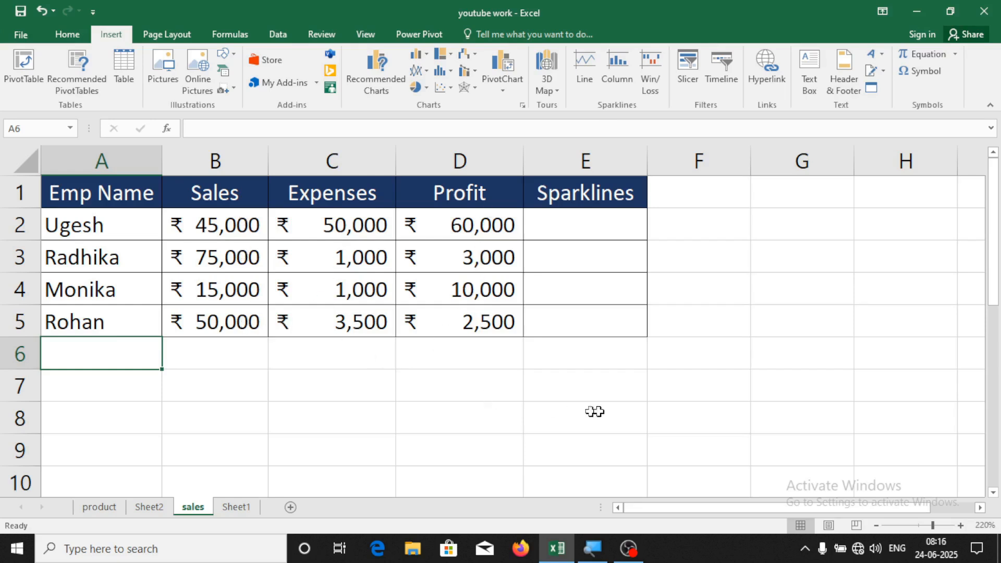
pyautogui.click(564, 411)
pyautogui.click(572, 225)
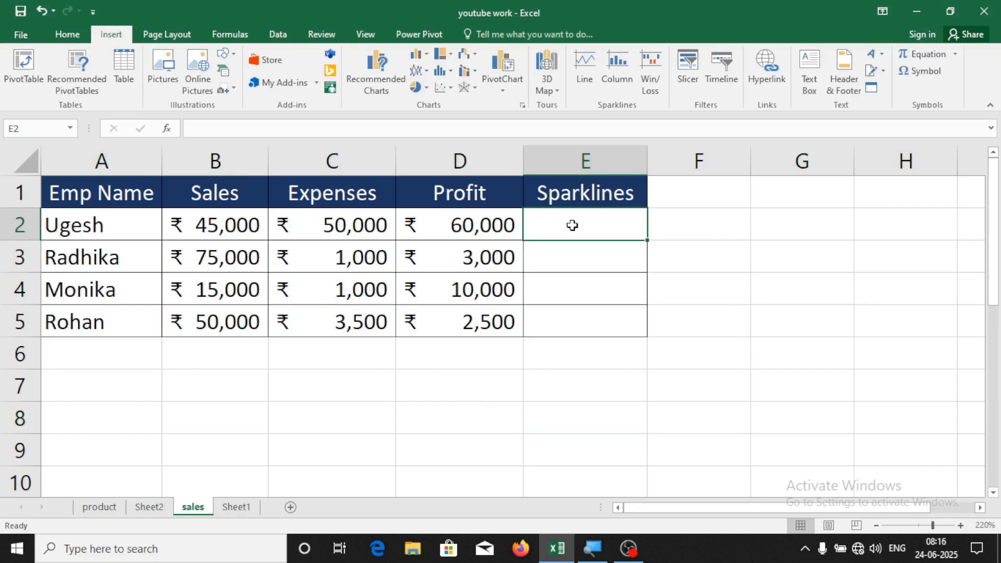
pyautogui.click(655, 264)
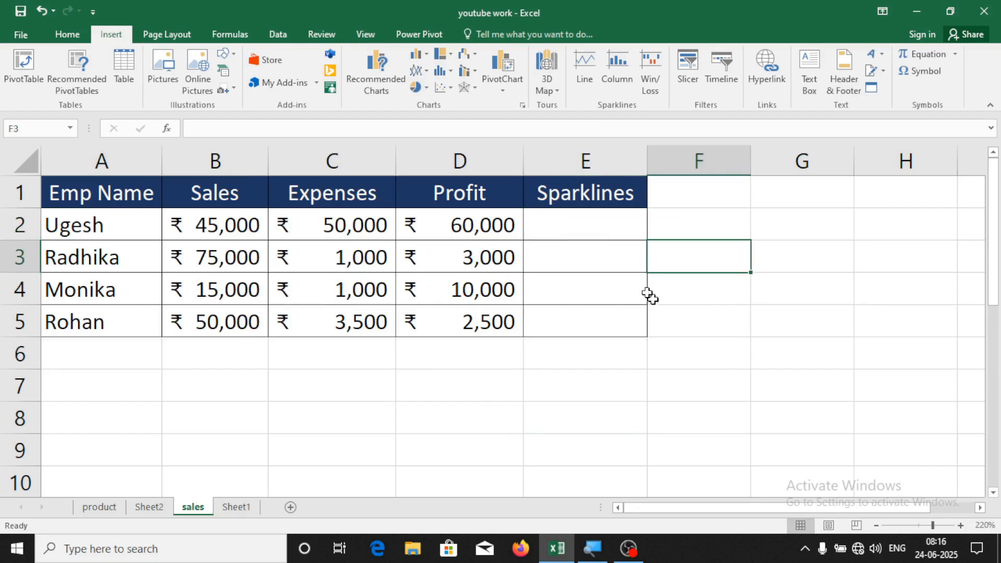
pyautogui.click(555, 227)
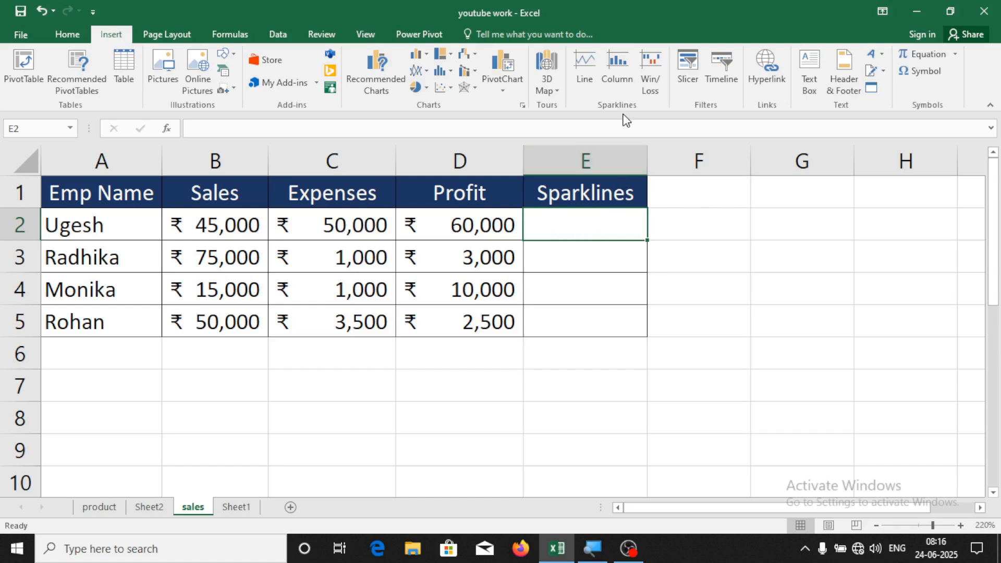
# Create a line sparkline at $E$2 using the data range B2:D2
pyautogui.click(586, 73)
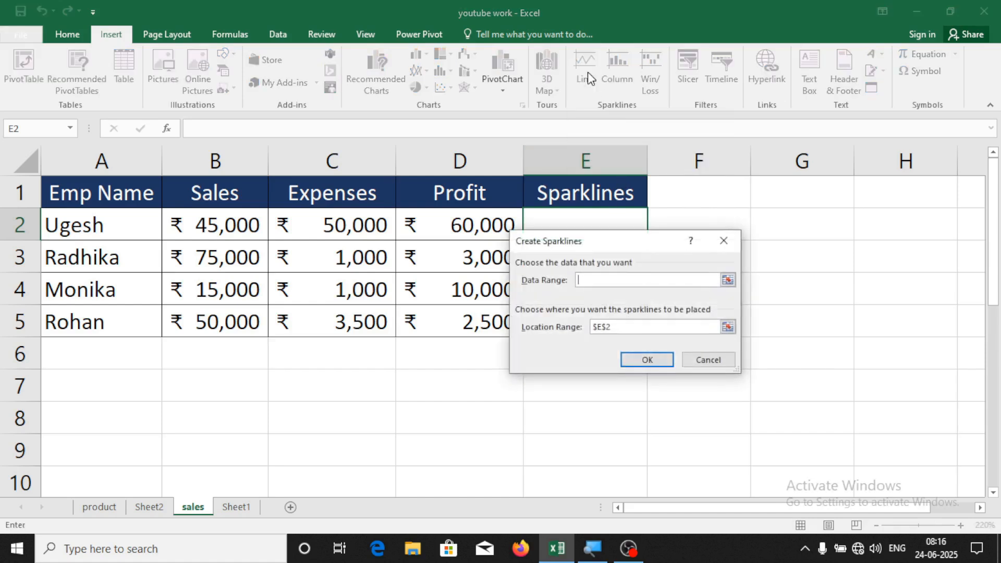
pyautogui.moveTo(604, 244); pyautogui.dragTo(760, 200)
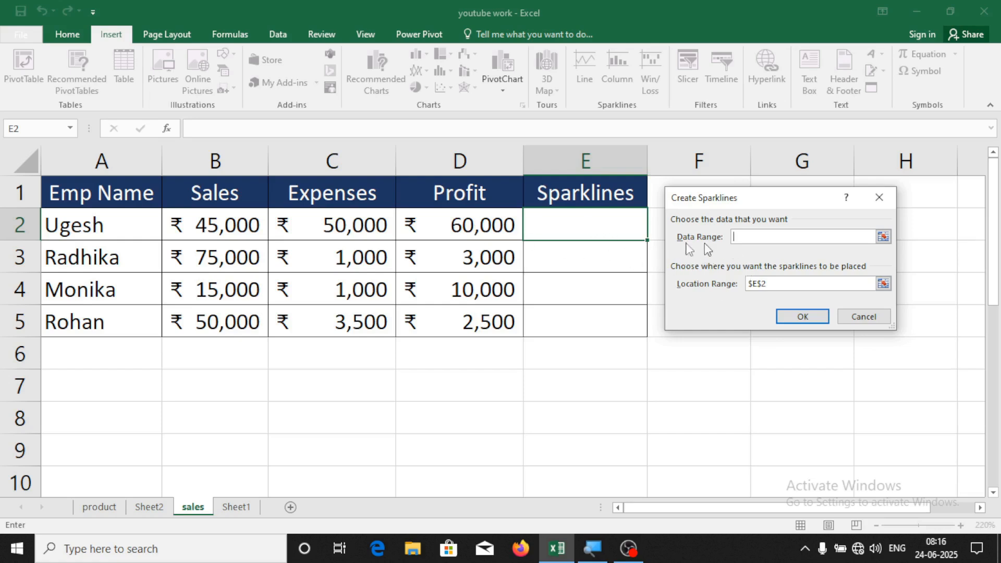
pyautogui.moveTo(173, 232); pyautogui.dragTo(455, 233)
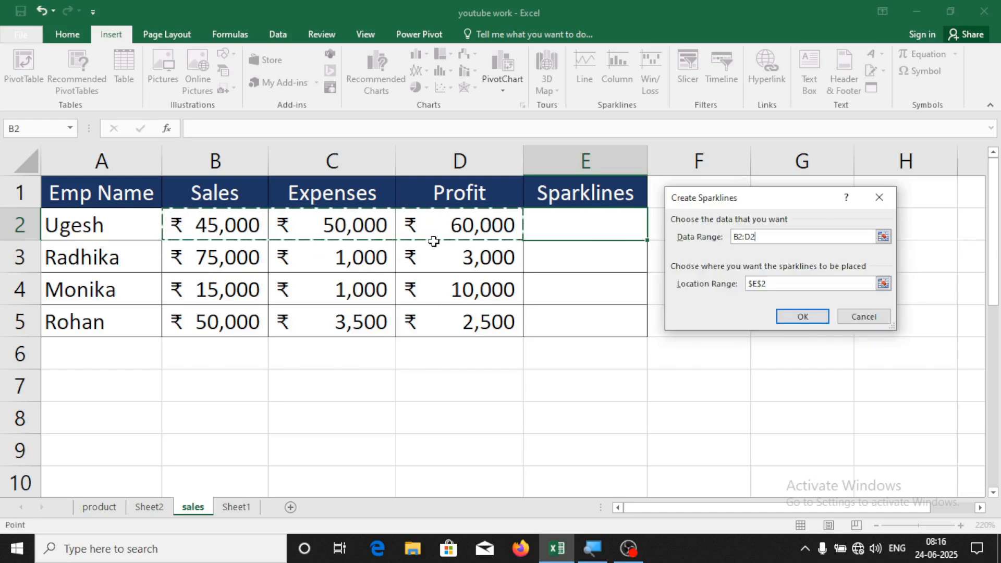
pyautogui.click(813, 318)
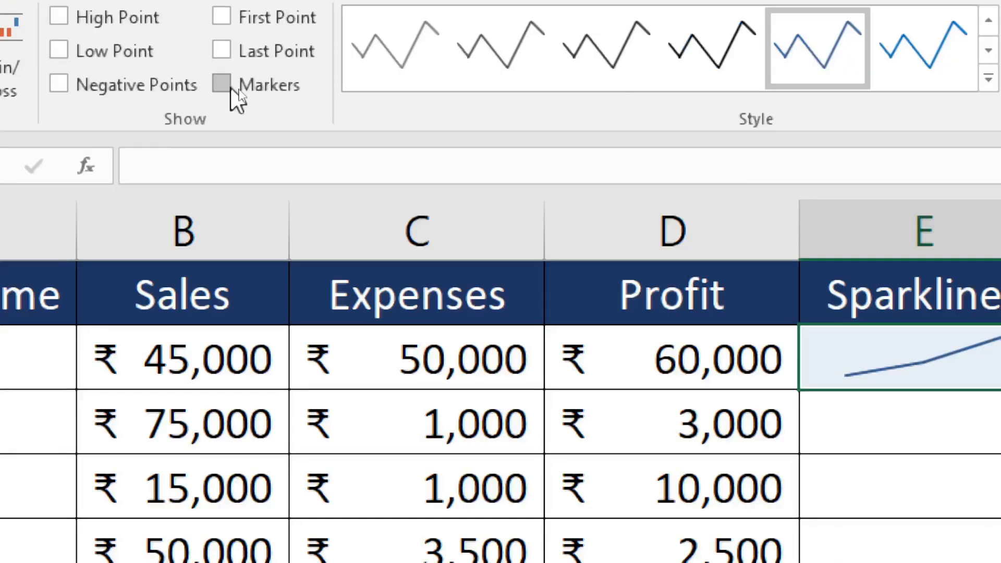
# Turn on point markers for the E2 sparkline
pyautogui.click(227, 94)
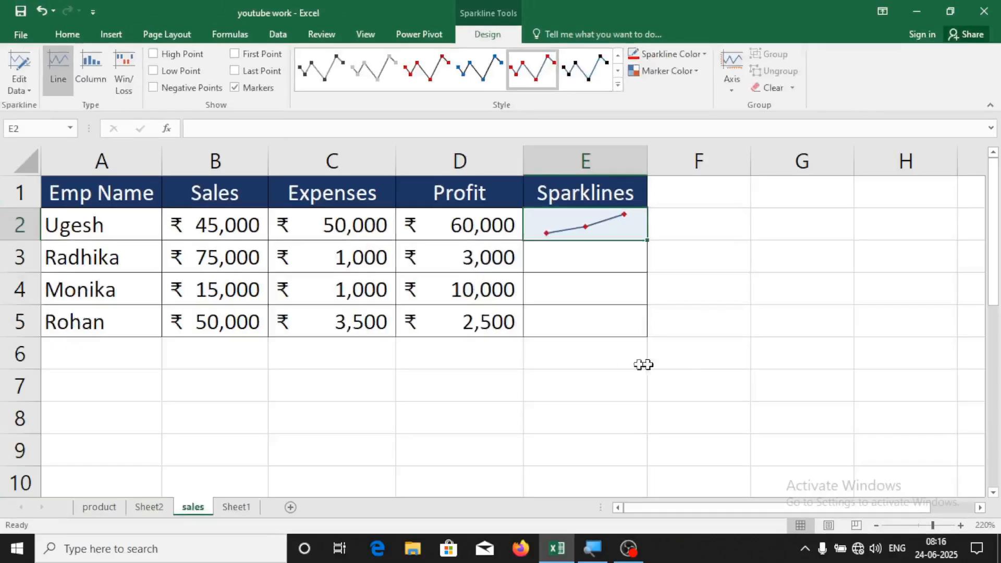
pyautogui.click(708, 301)
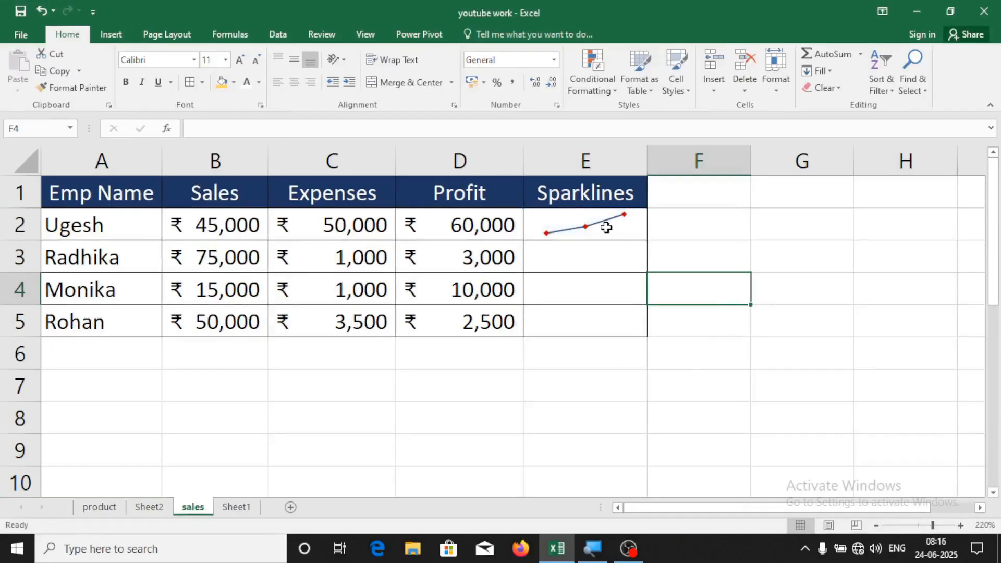
pyautogui.click(608, 228)
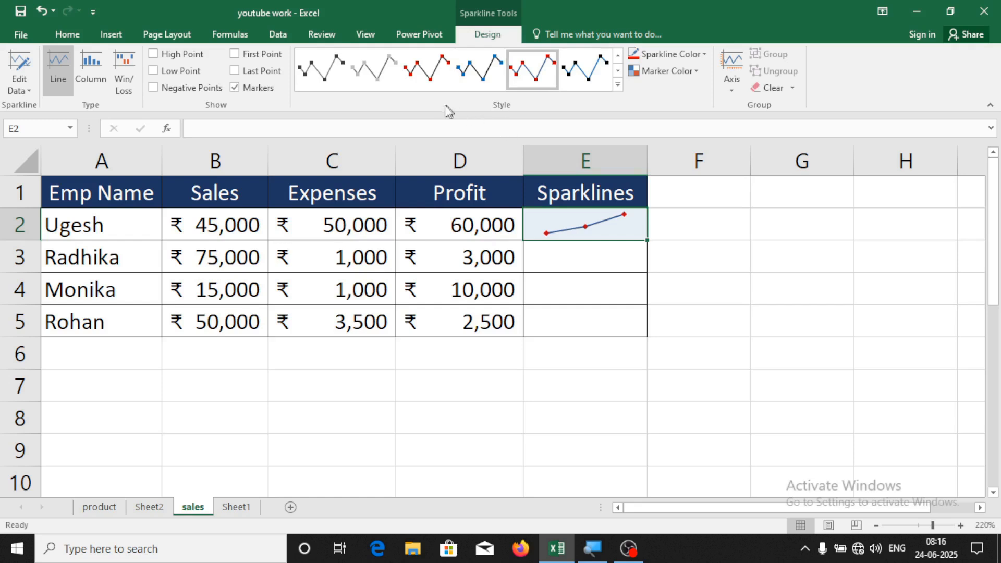
# Apply the dark sparkline style with red markers to E2
pyautogui.click(618, 84)
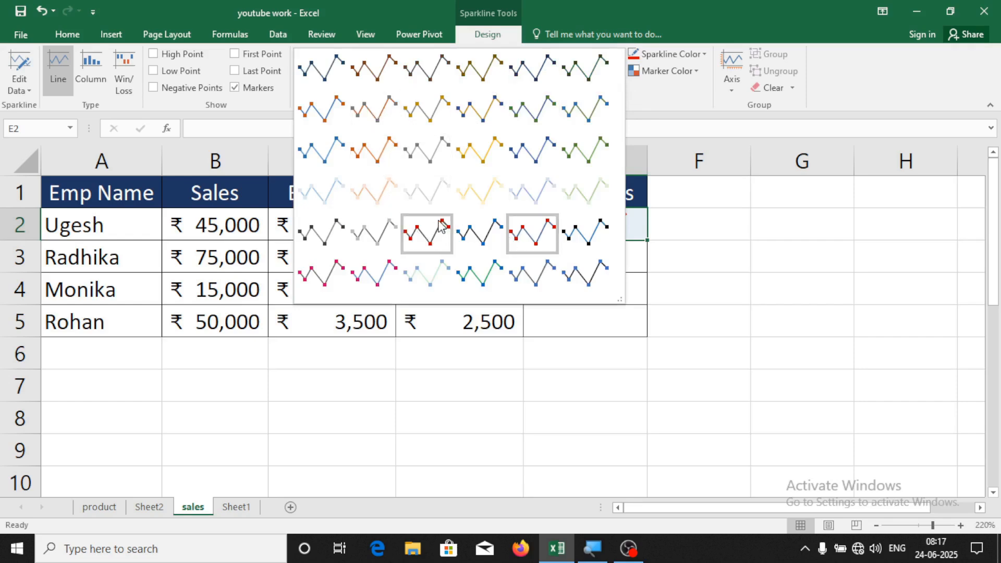
pyautogui.click(427, 239)
pyautogui.click(699, 237)
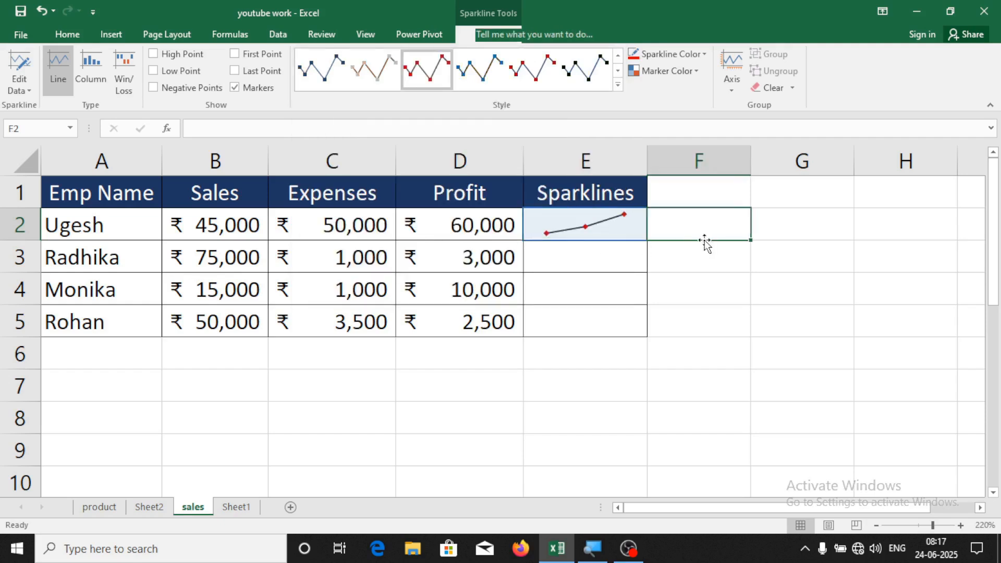
pyautogui.click(604, 232)
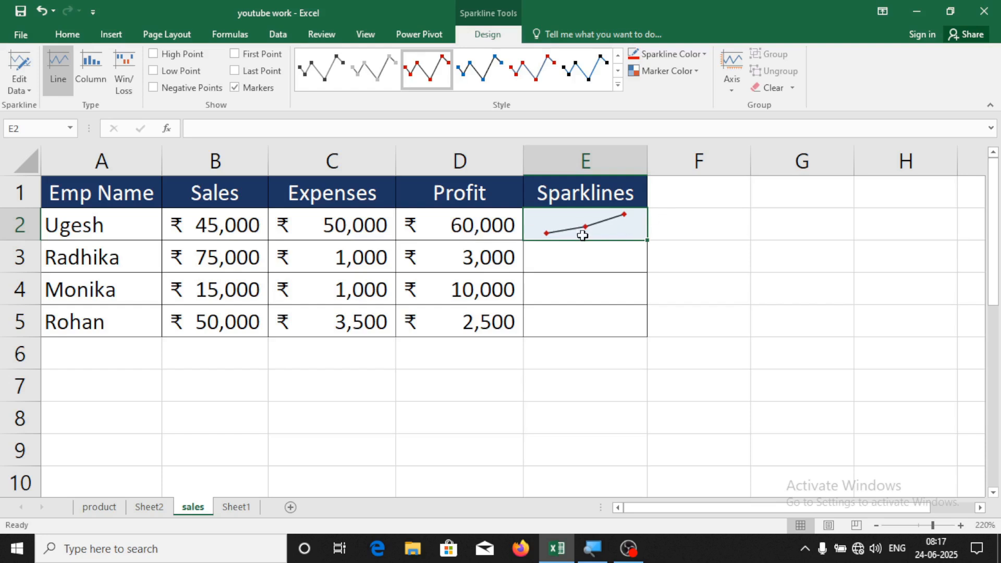
pyautogui.click(236, 229)
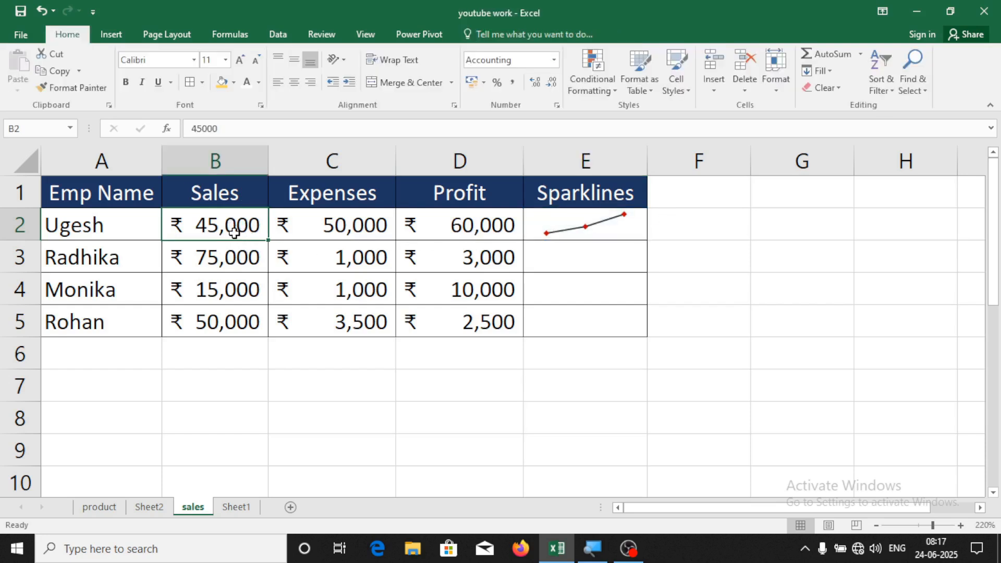
# Set Ugesh's Sales in B2 to 35,000 and Expenses in C2 to 55,000
pyautogui.write('35000')
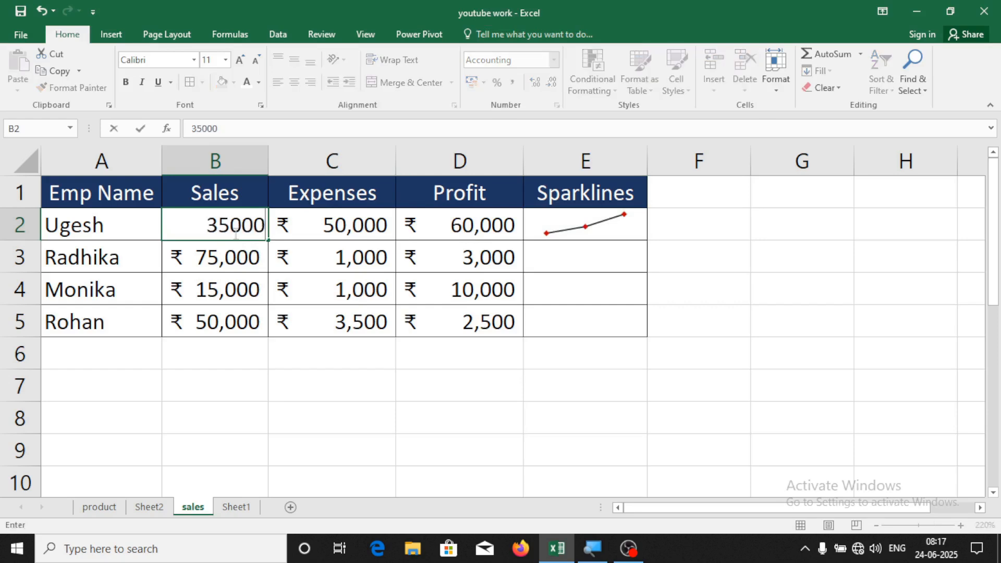
pyautogui.press('Return')
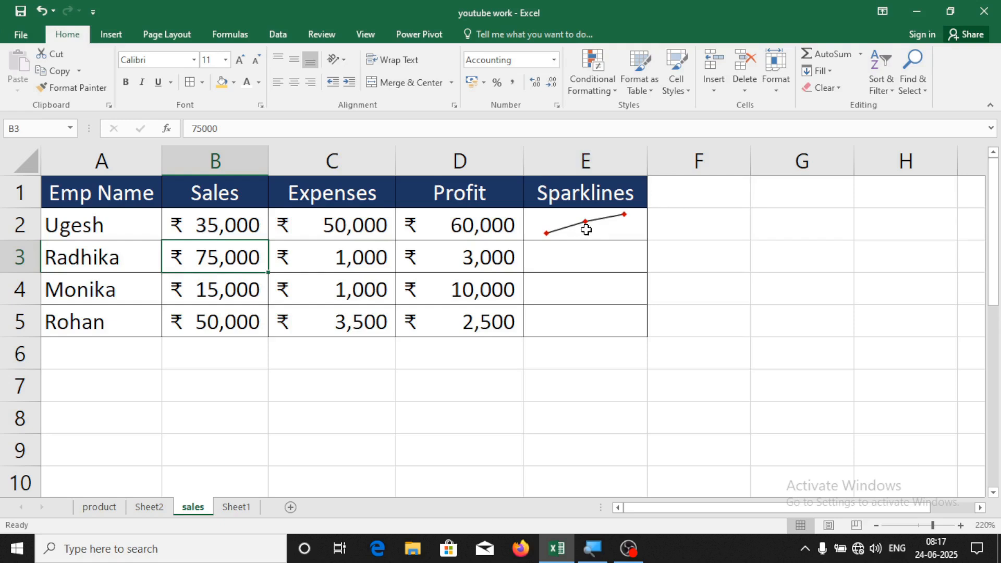
pyautogui.click(587, 231)
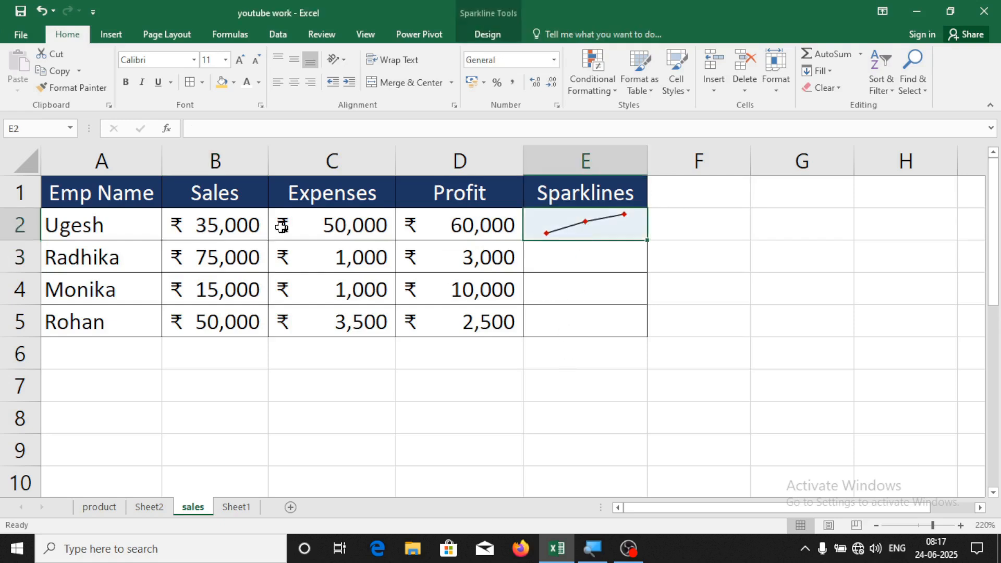
pyautogui.click(340, 233)
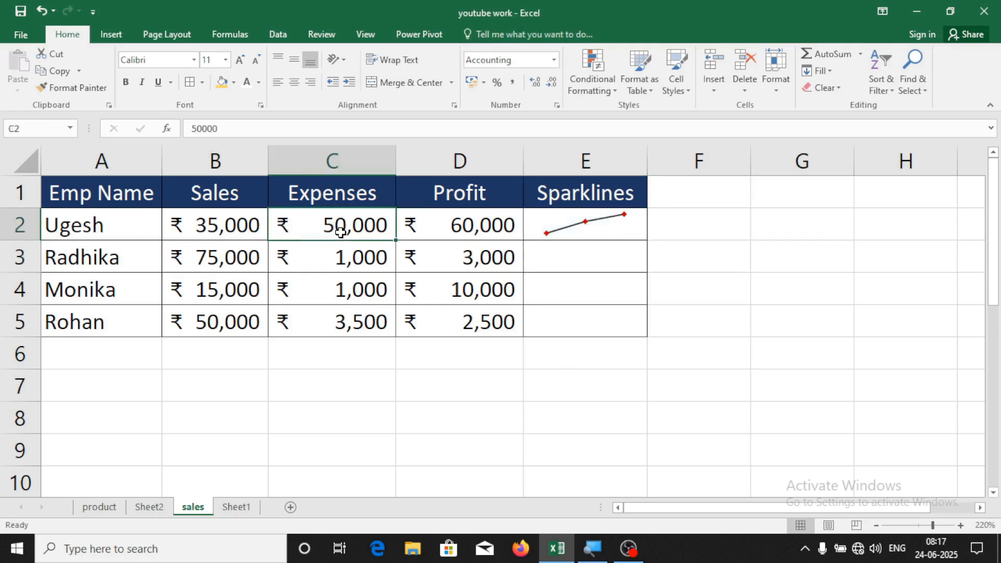
pyautogui.write('55,00')
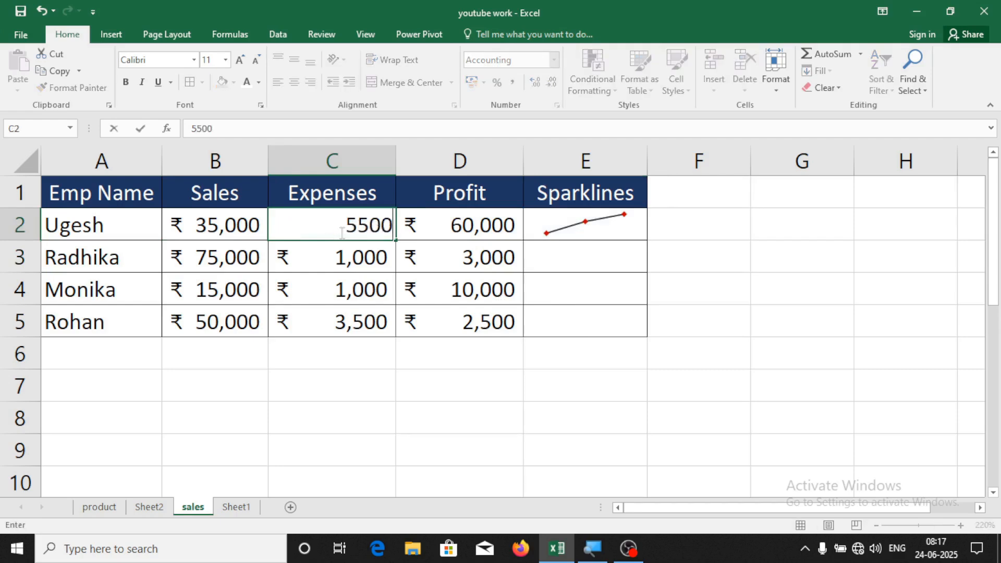
pyautogui.write('0')
pyautogui.press('Return')
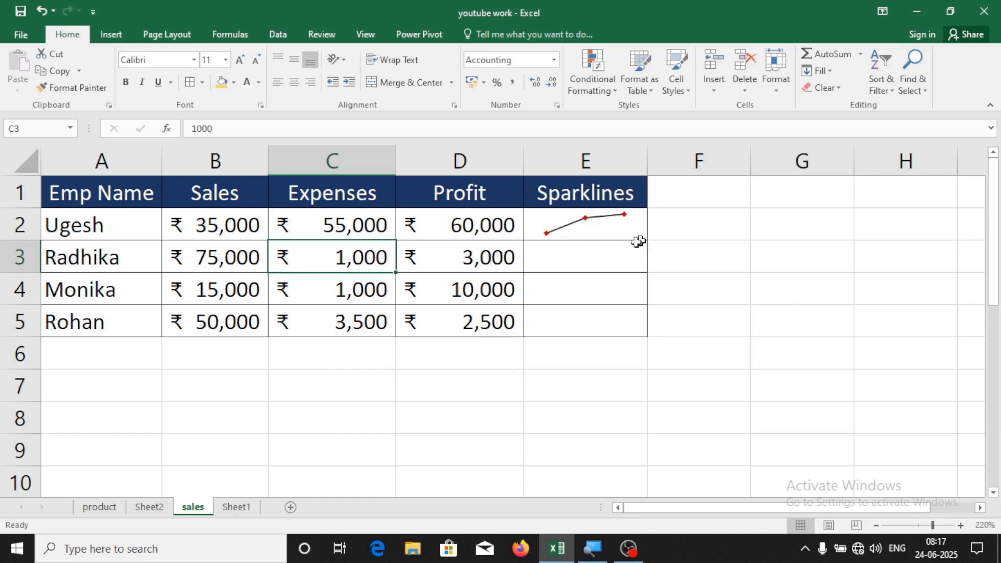
# Fill the E2 sparkline down to rows 3 through 5
pyautogui.click(609, 233)
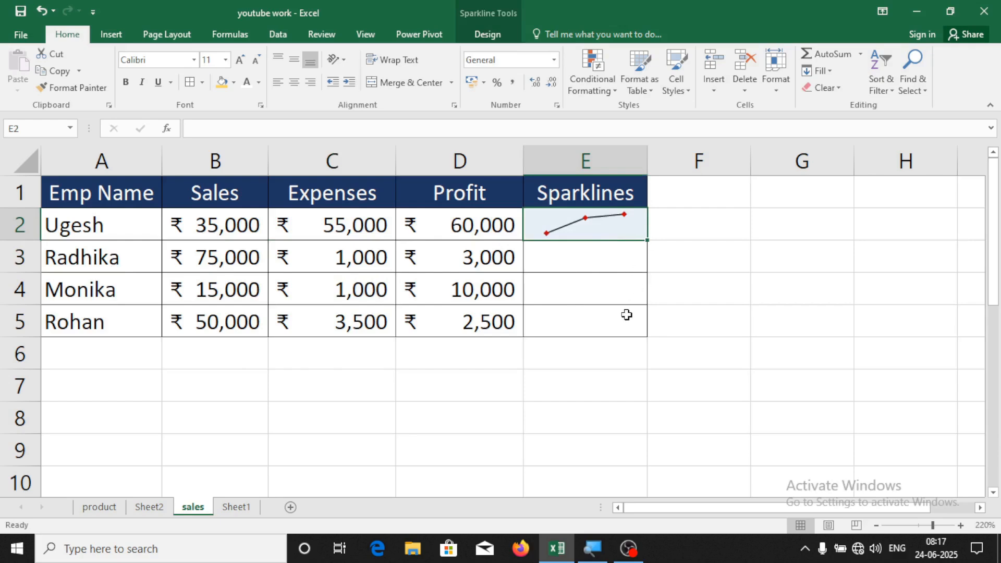
pyautogui.click(632, 359)
pyautogui.click(604, 225)
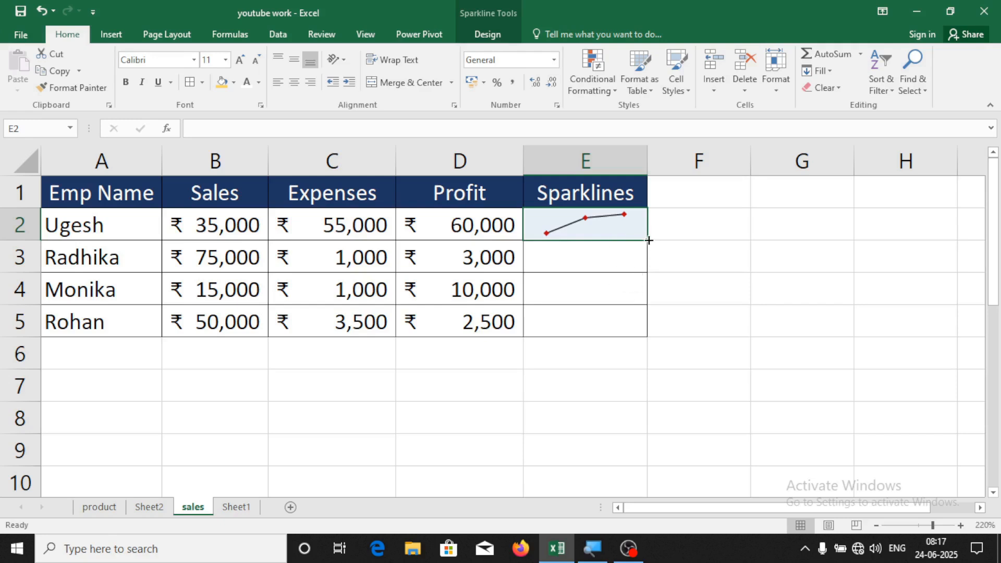
pyautogui.moveTo(649, 239); pyautogui.dragTo(649, 337)
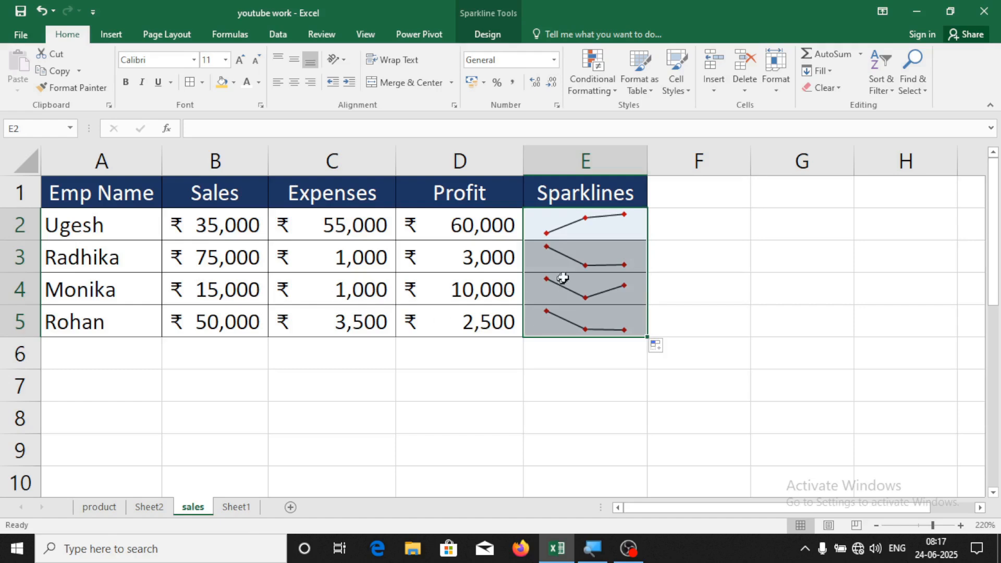
# Change Monika's Expenses in C4 to 1,500
pyautogui.press('Down')
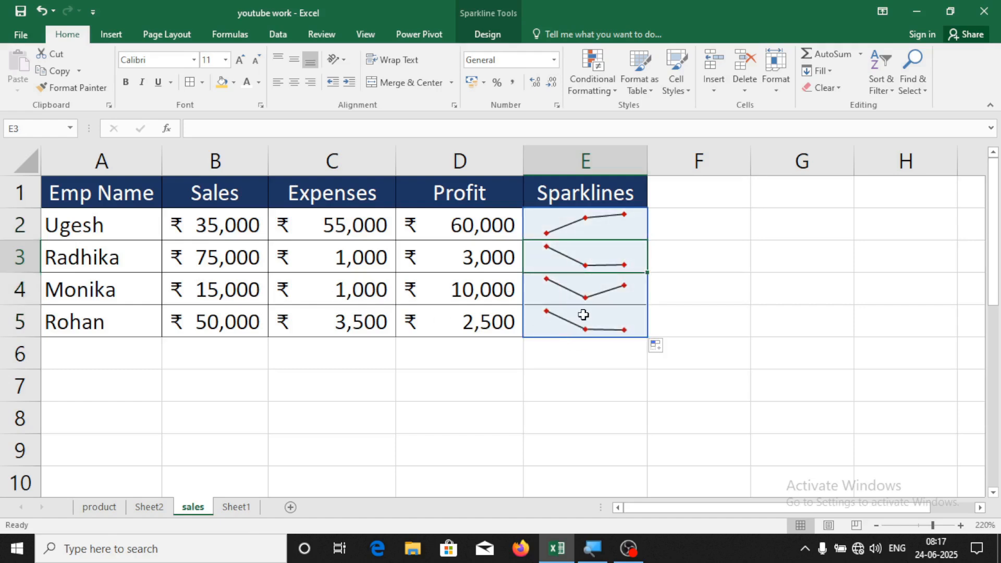
pyautogui.click(315, 290)
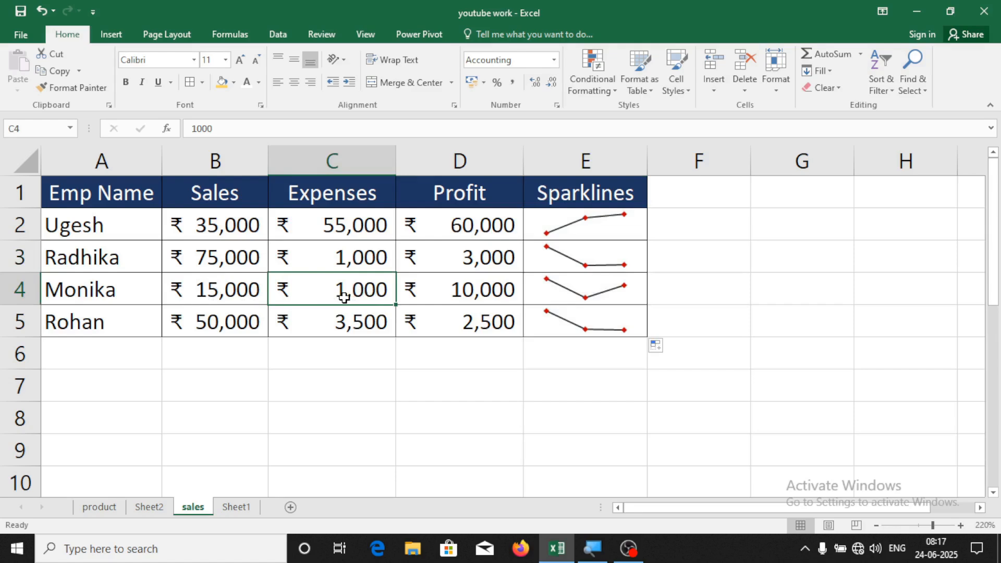
pyautogui.doubleClick(344, 297)
pyautogui.press('BackSpace')
pyautogui.press('BackSpace')
pyautogui.press('BackSpace')
pyautogui.press('BackSpace')
pyautogui.write('1500')
pyautogui.press('Return')
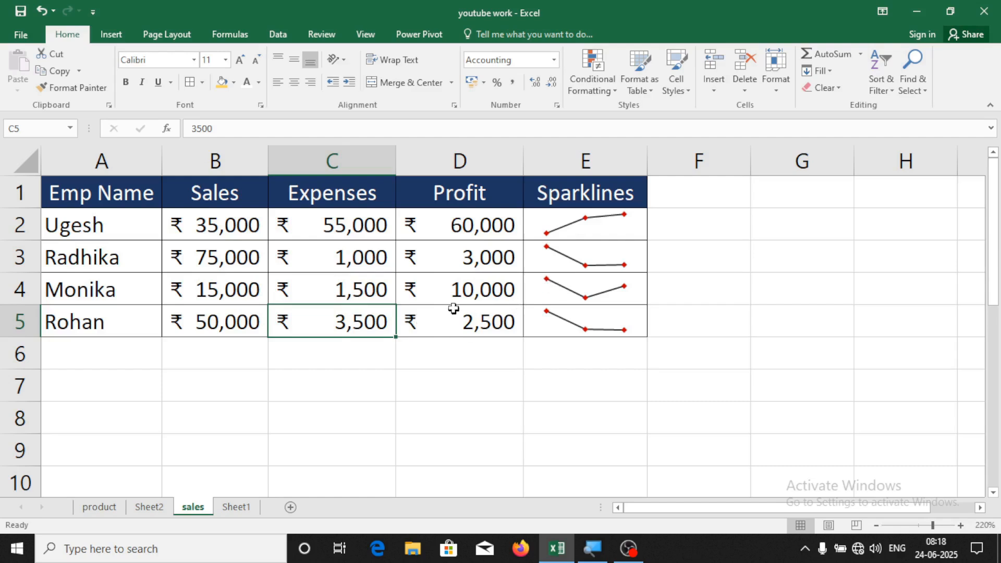
# Set Monika's Profit in D4 to 20,000 and reselect the E-column sparklines
pyautogui.click(469, 298)
pyautogui.write('20000')
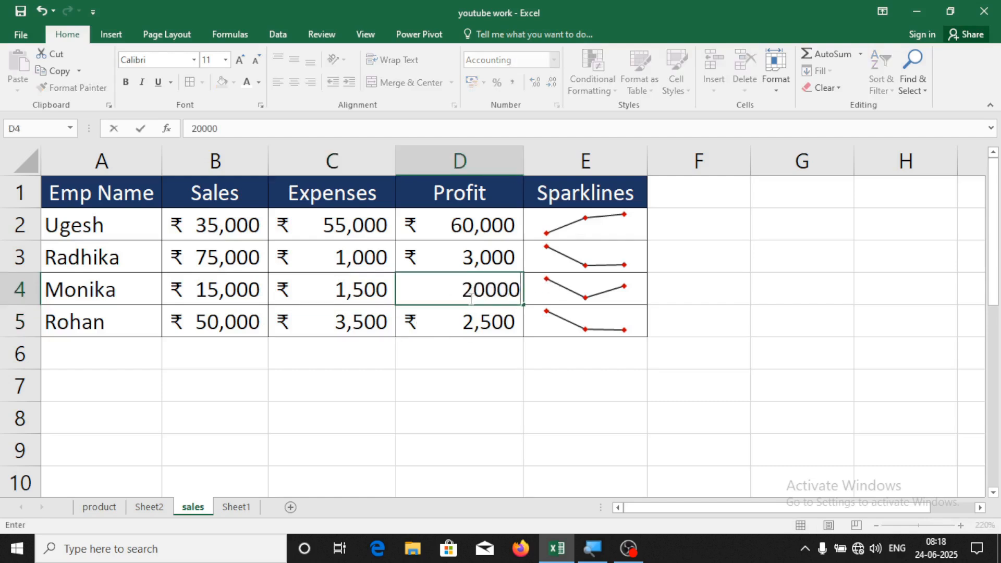
pyautogui.press('Return')
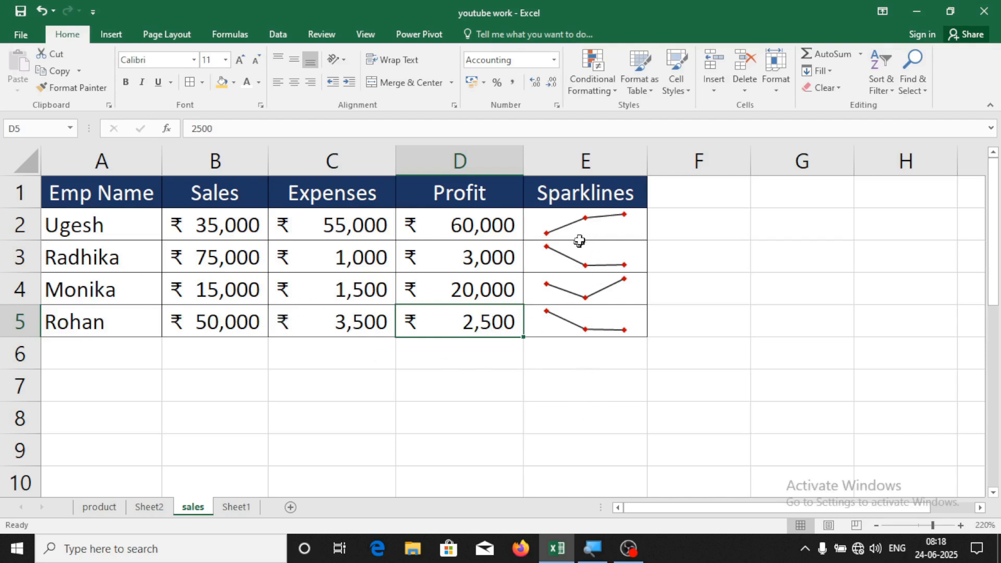
pyautogui.click(578, 224)
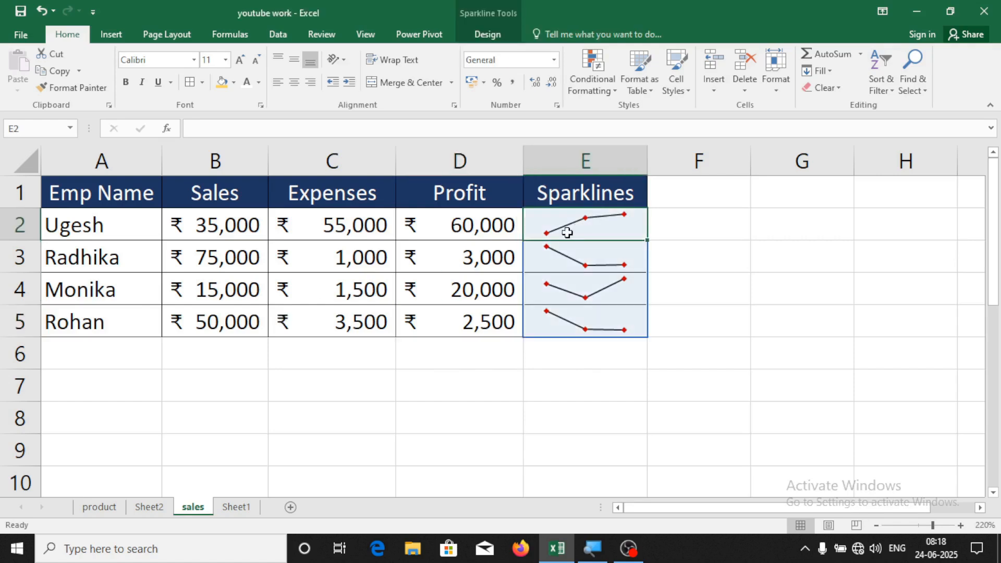
# Apply the orange sparkline style to E2:E5
pyautogui.click(481, 30)
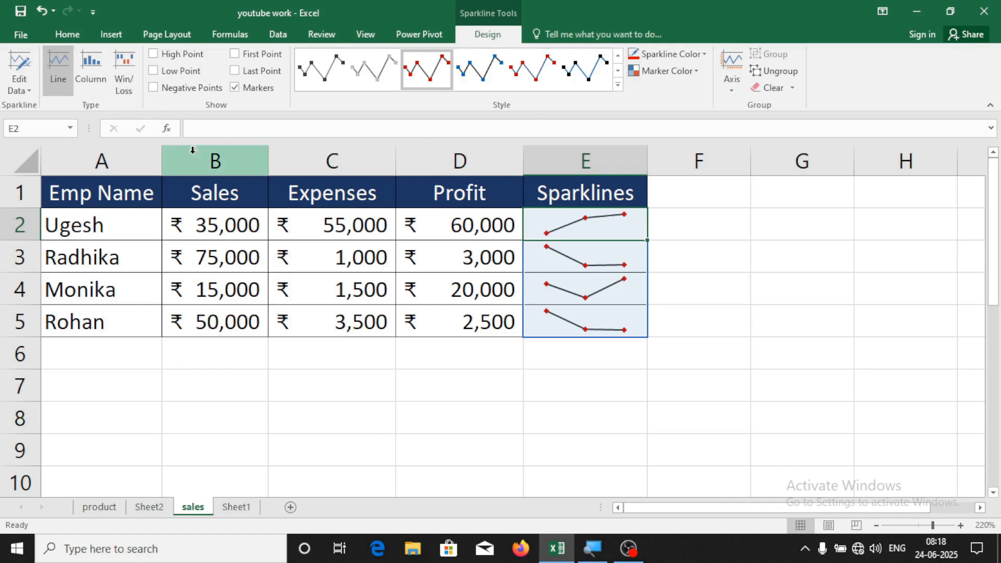
pyautogui.click(618, 84)
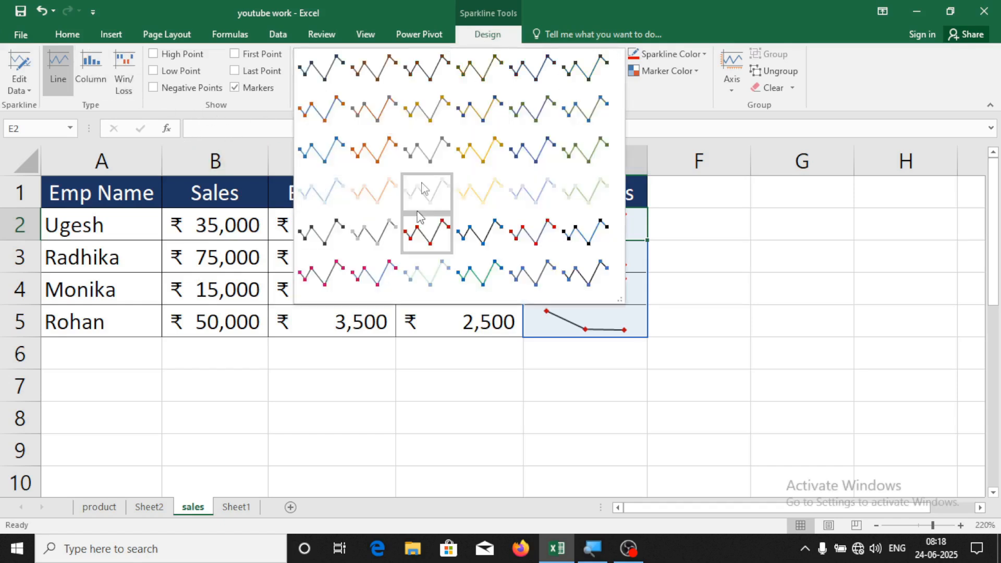
pyautogui.click(369, 155)
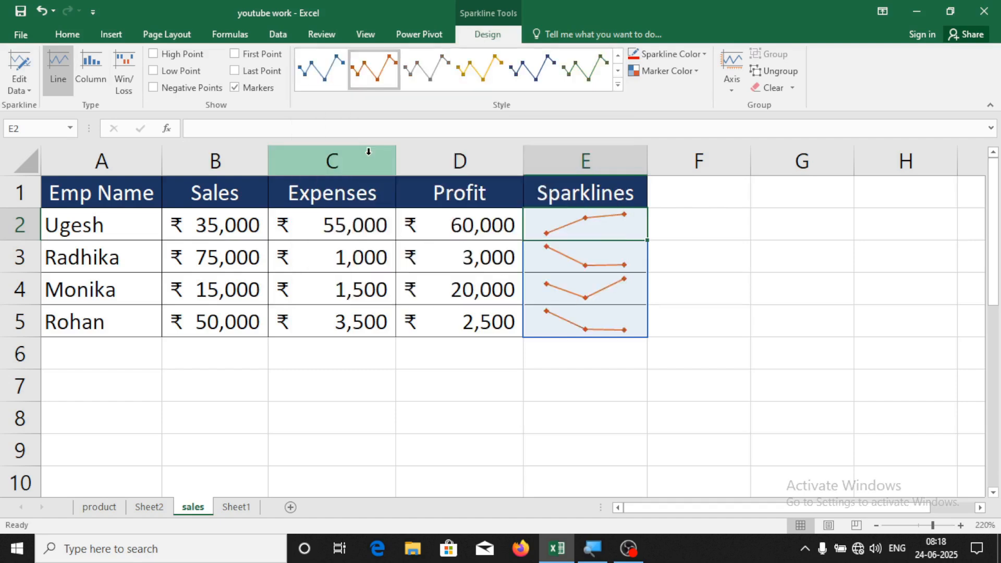
# Make the sparkline lines red
pyautogui.click(697, 57)
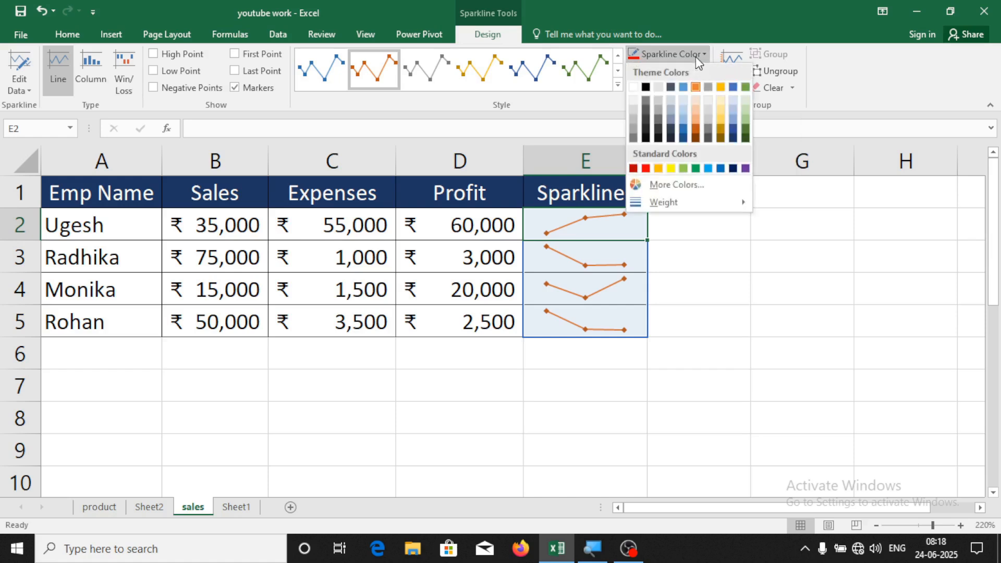
pyautogui.click(646, 168)
pyautogui.click(694, 285)
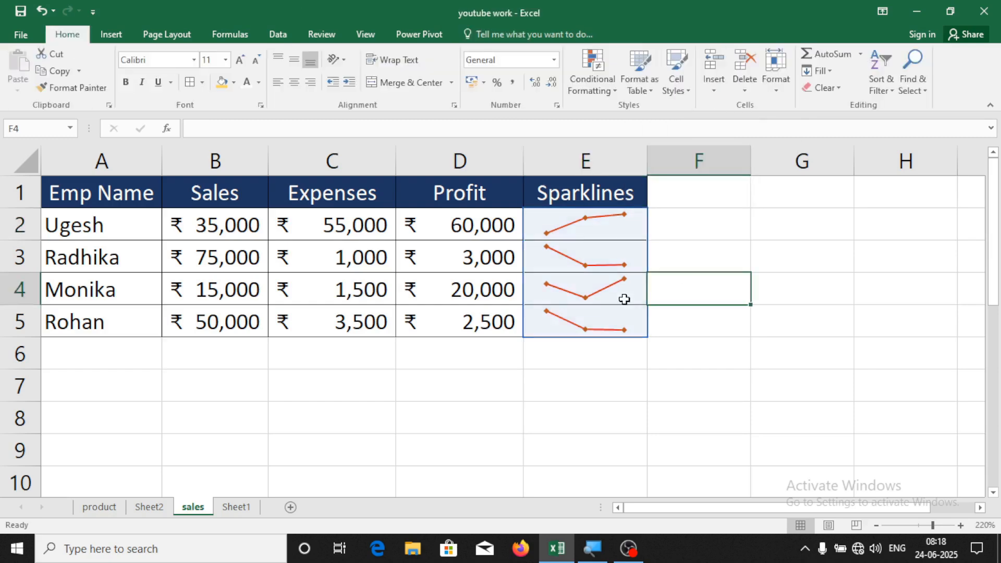
# Colour the E2:E5 high-point markers yellow and low-point markers red
pyautogui.moveTo(608, 231); pyautogui.dragTo(603, 311)
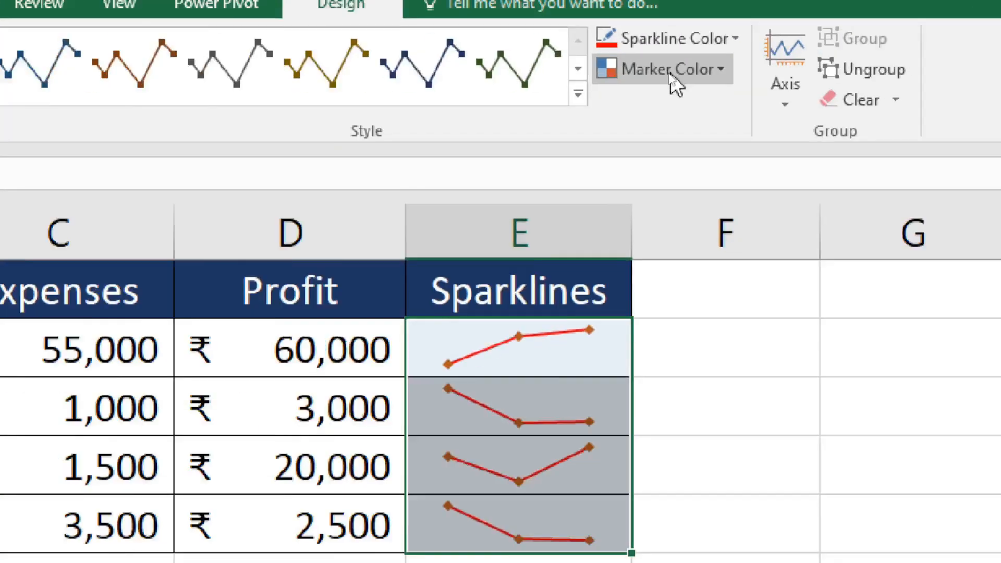
pyautogui.click(668, 71)
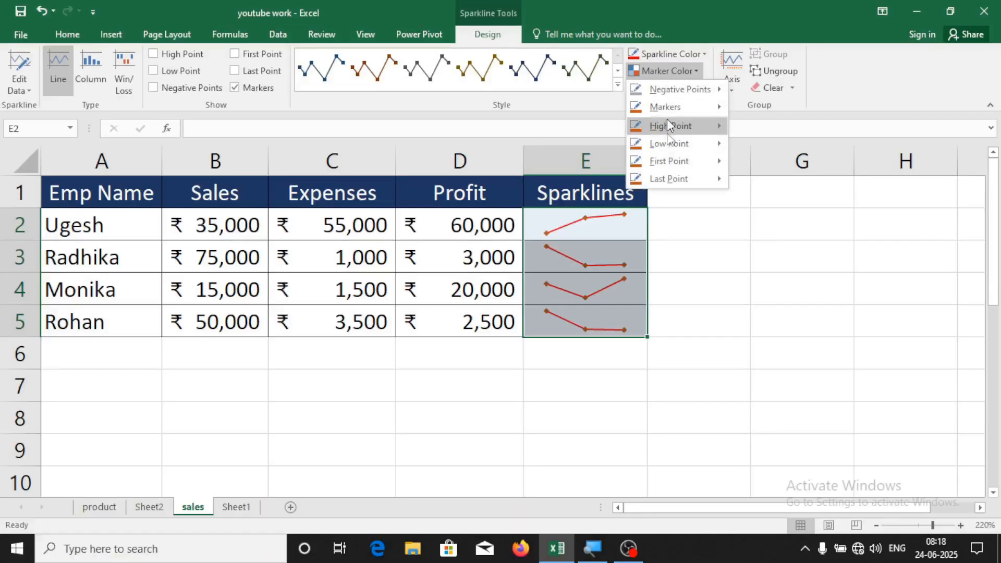
pyautogui.moveTo(668, 151)
pyautogui.moveTo(669, 133)
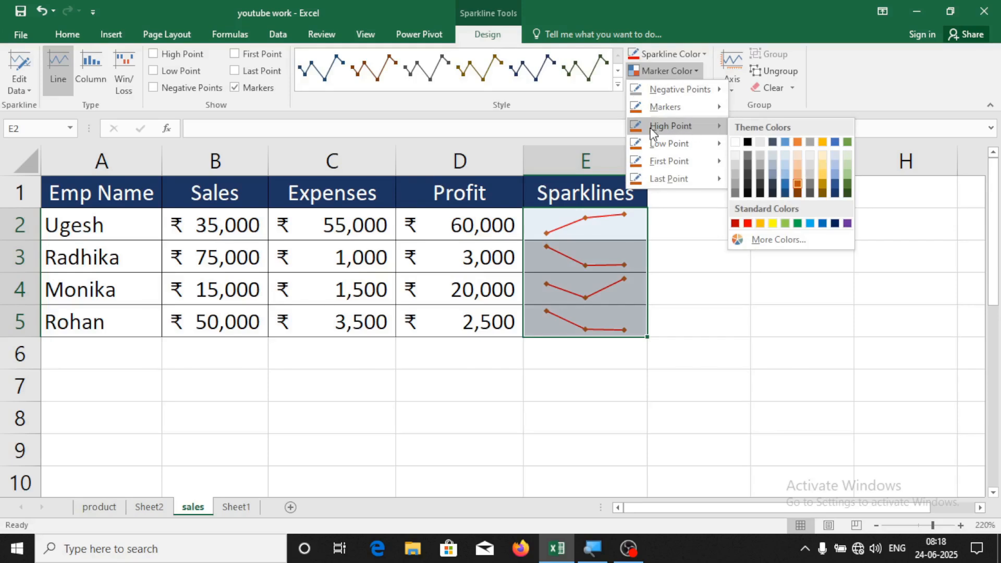
pyautogui.click(773, 224)
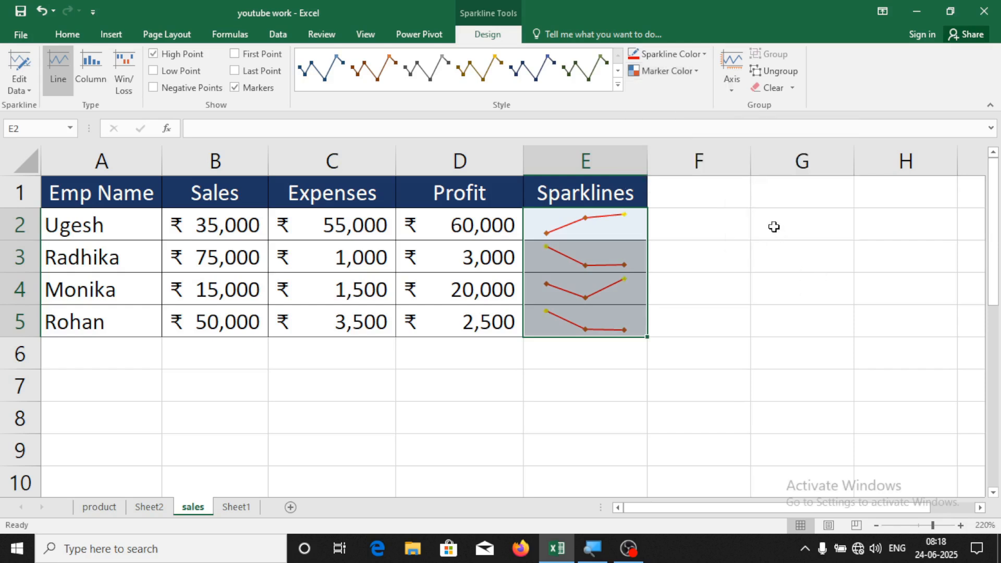
pyautogui.click(683, 71)
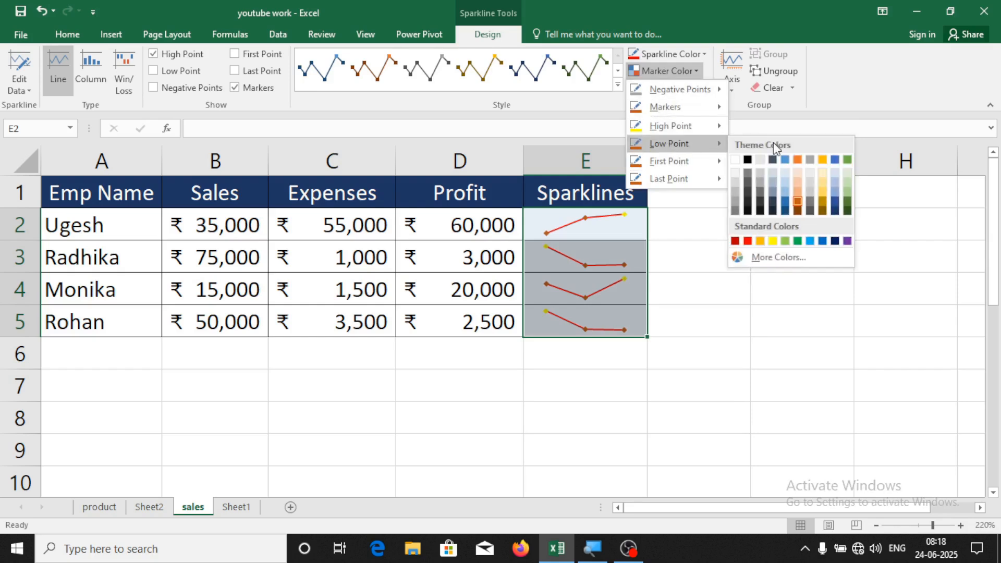
pyautogui.click(751, 241)
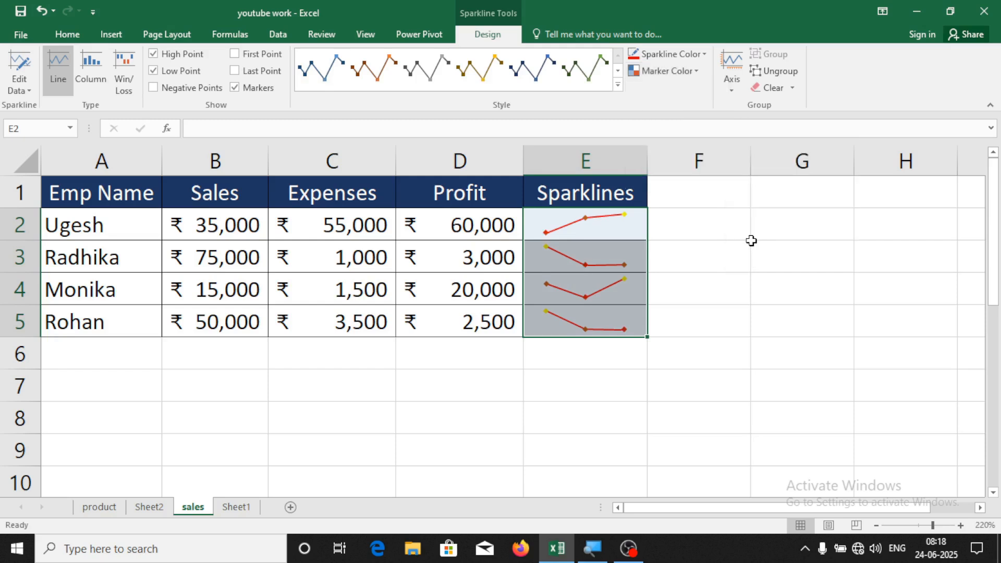
# Colour the first-point markers dark blue and last-point markers blue, then reselect E2:E5
pyautogui.click(686, 76)
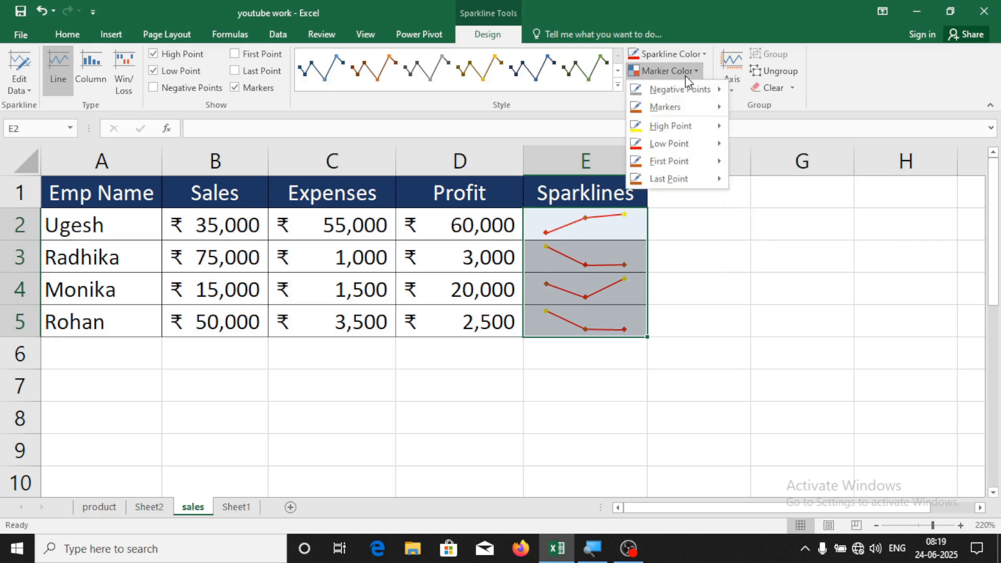
pyautogui.moveTo(692, 168)
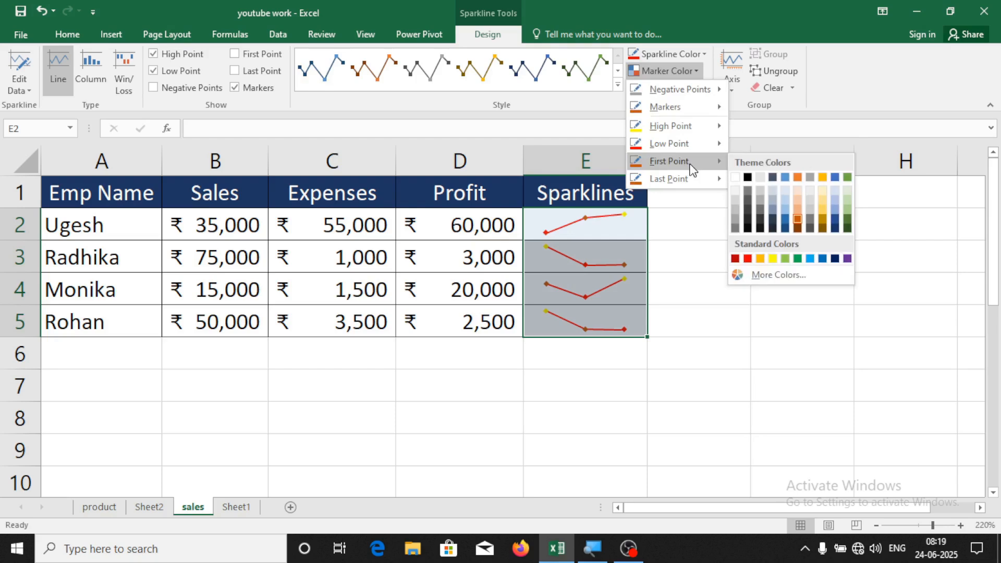
pyautogui.click(835, 259)
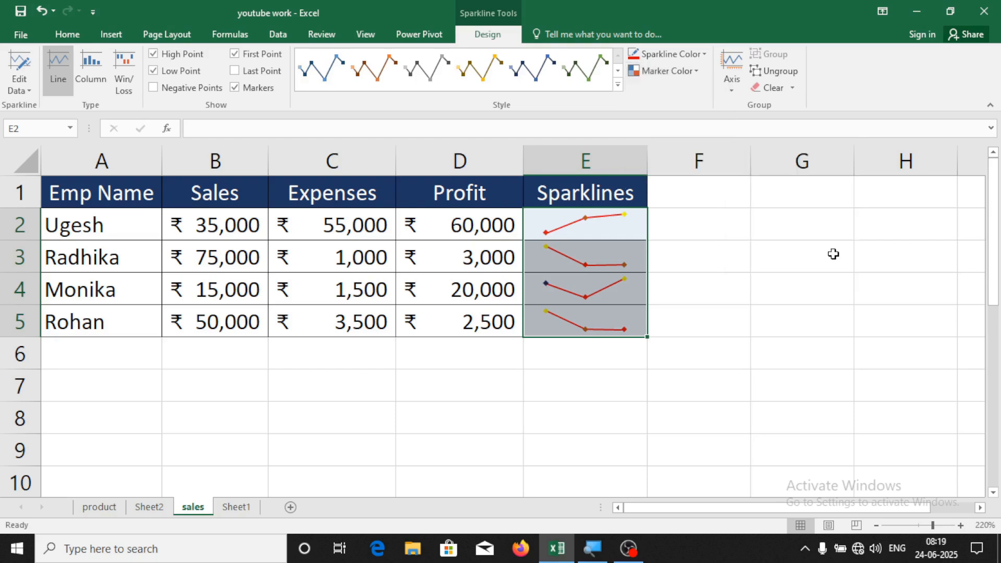
pyautogui.click(669, 71)
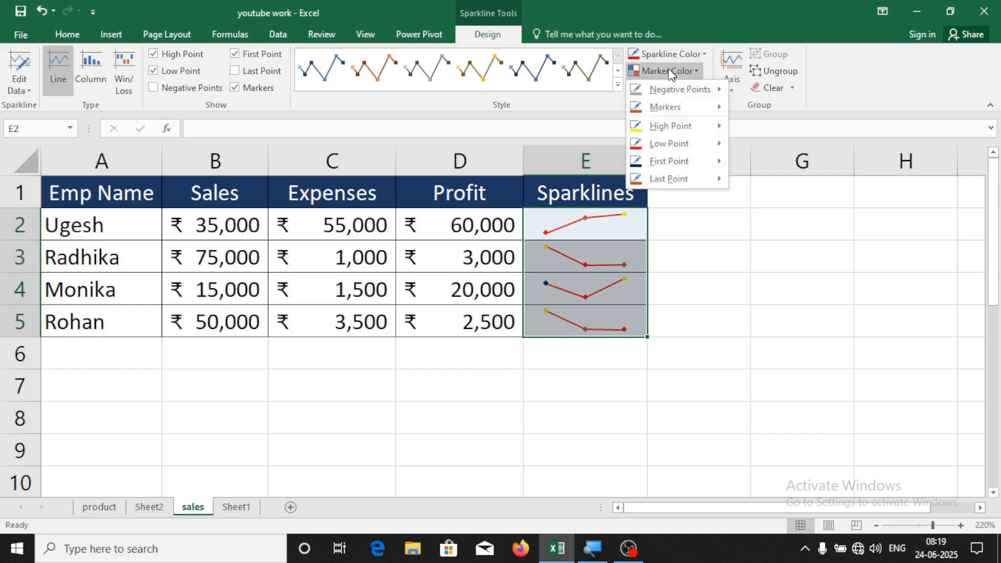
pyautogui.moveTo(665, 182)
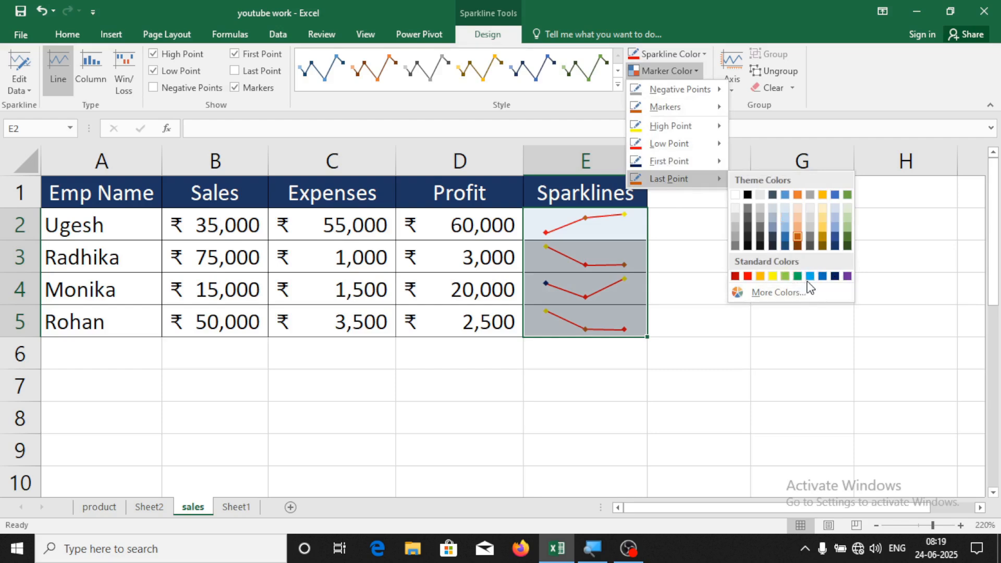
pyautogui.click(810, 277)
pyautogui.click(722, 320)
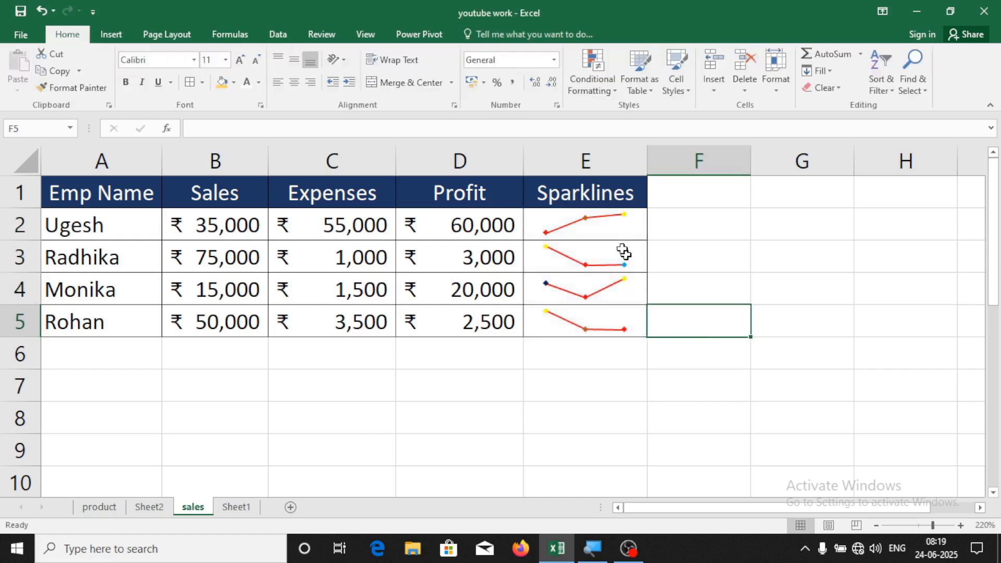
pyautogui.moveTo(597, 220); pyautogui.dragTo(597, 323)
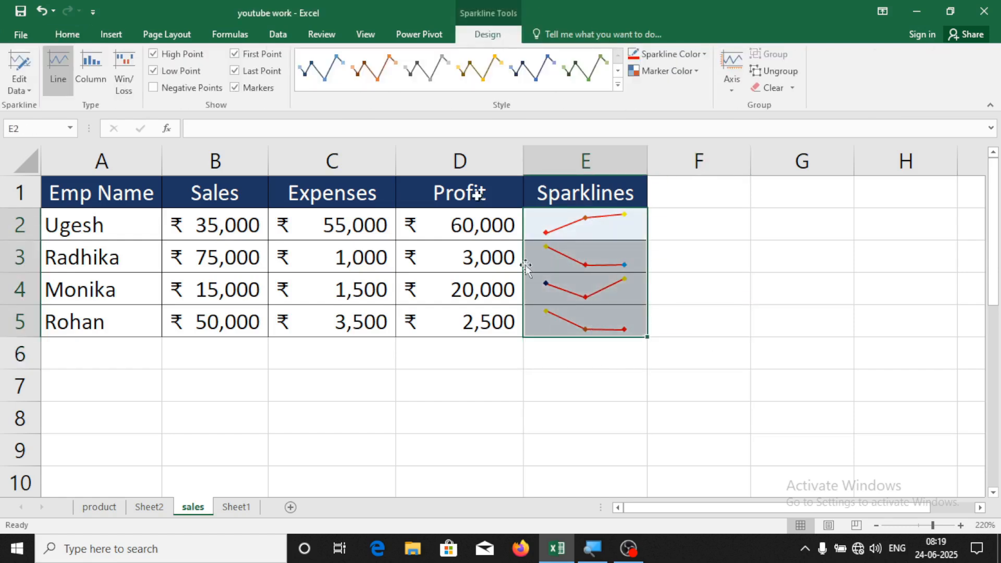
# Go to Sheet1's Products table and select cell B1 above the Mouse column
pyautogui.click(111, 34)
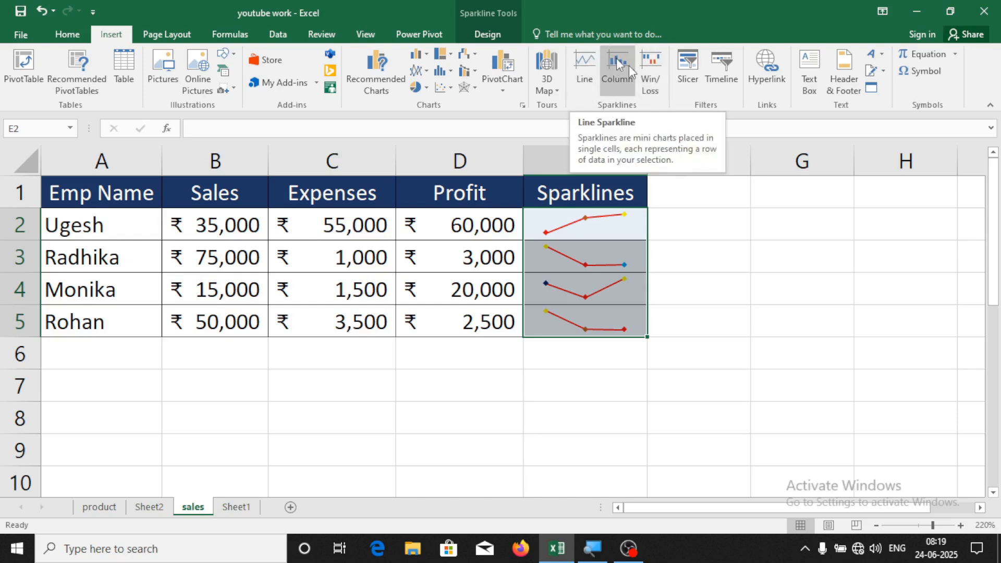
pyautogui.click(711, 246)
pyautogui.click(237, 507)
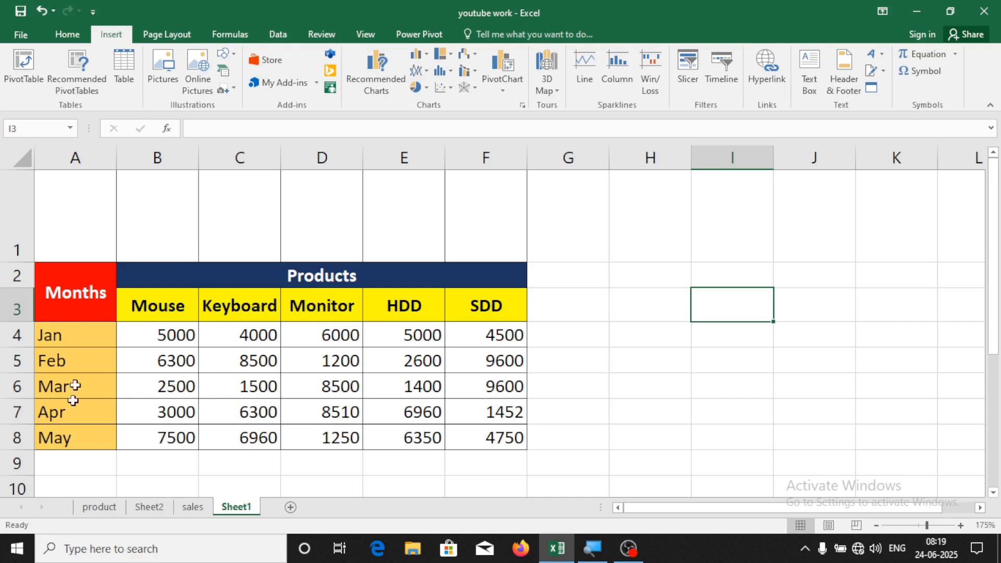
pyautogui.click(251, 282)
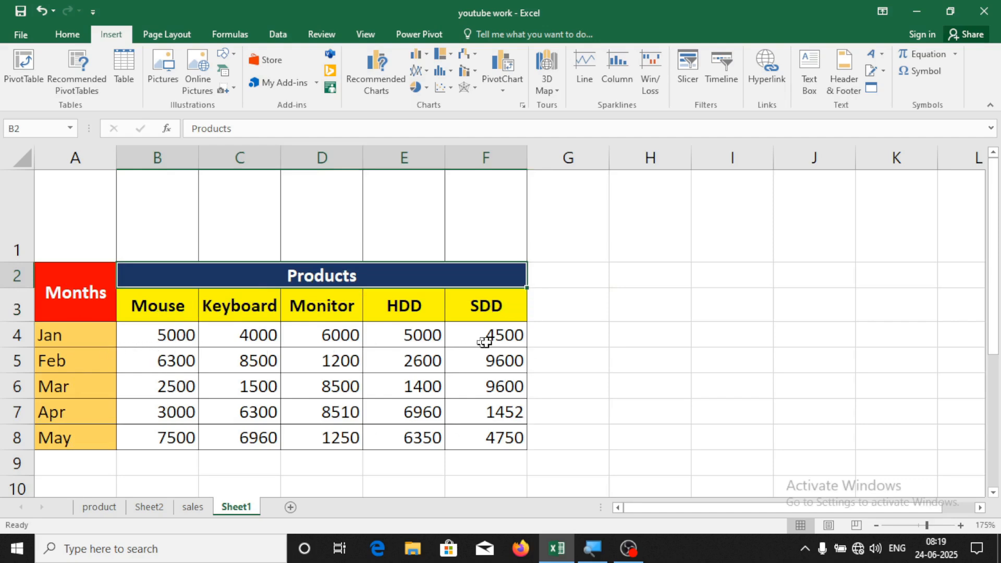
pyautogui.click(501, 415)
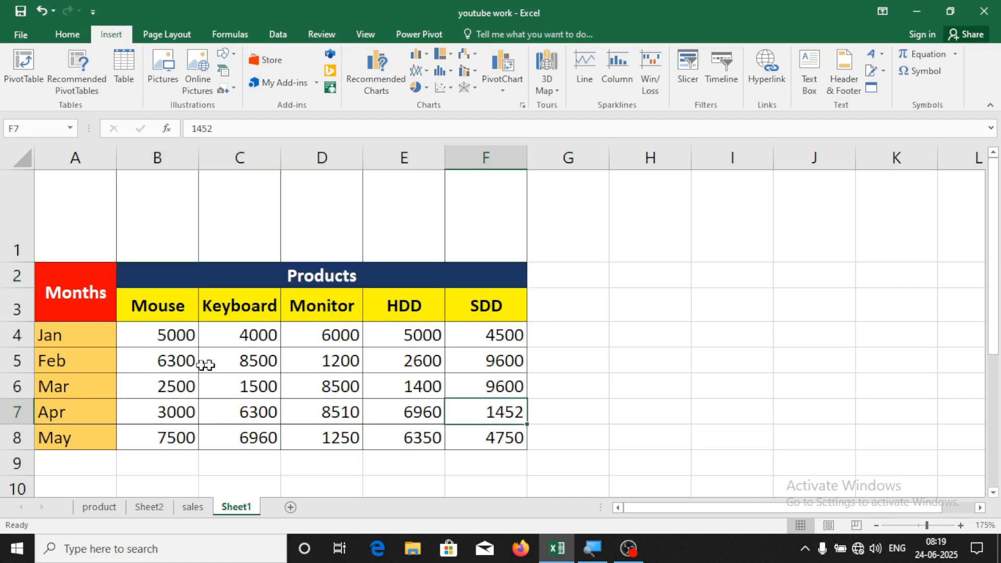
pyautogui.click(157, 229)
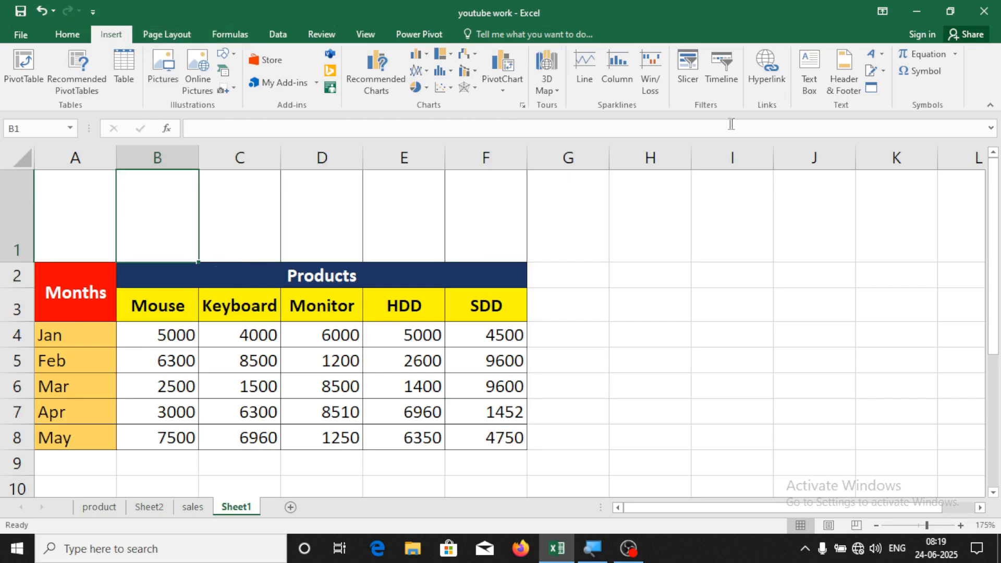
# Insert a column sparkline in B1 using the Mouse data B4:B8
pyautogui.click(621, 72)
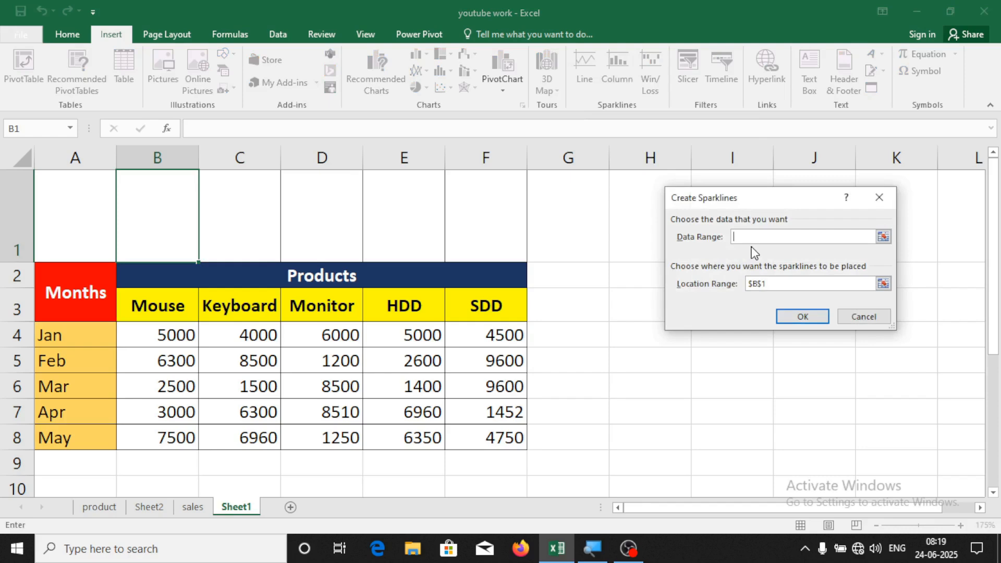
pyautogui.click(178, 343)
pyautogui.moveTo(178, 343); pyautogui.dragTo(174, 438)
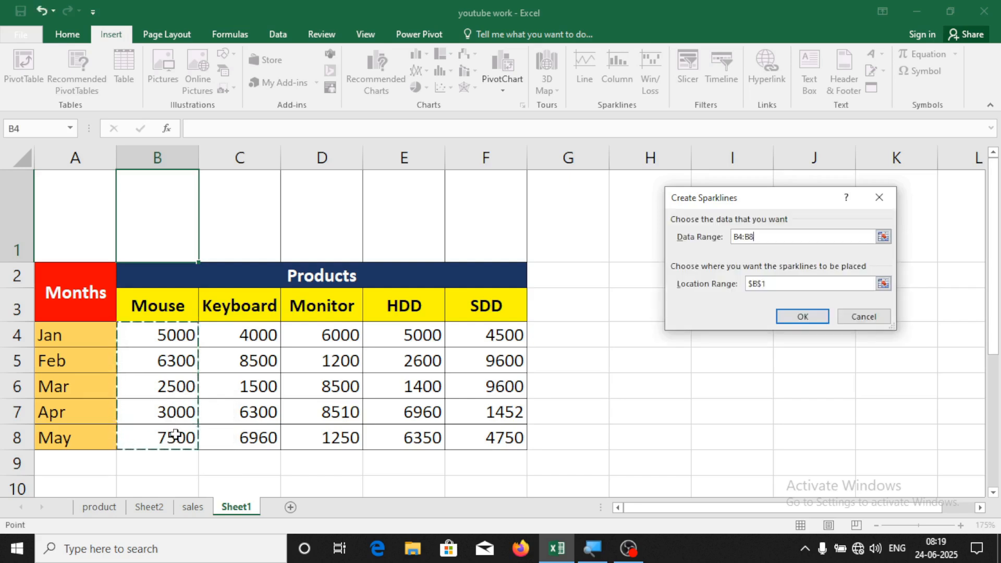
pyautogui.click(790, 323)
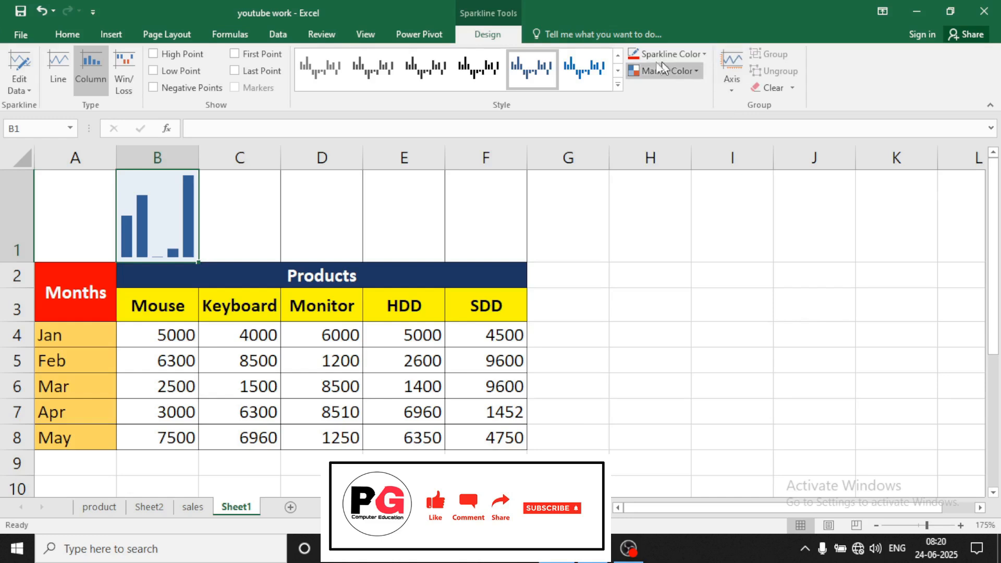
pyautogui.click(683, 56)
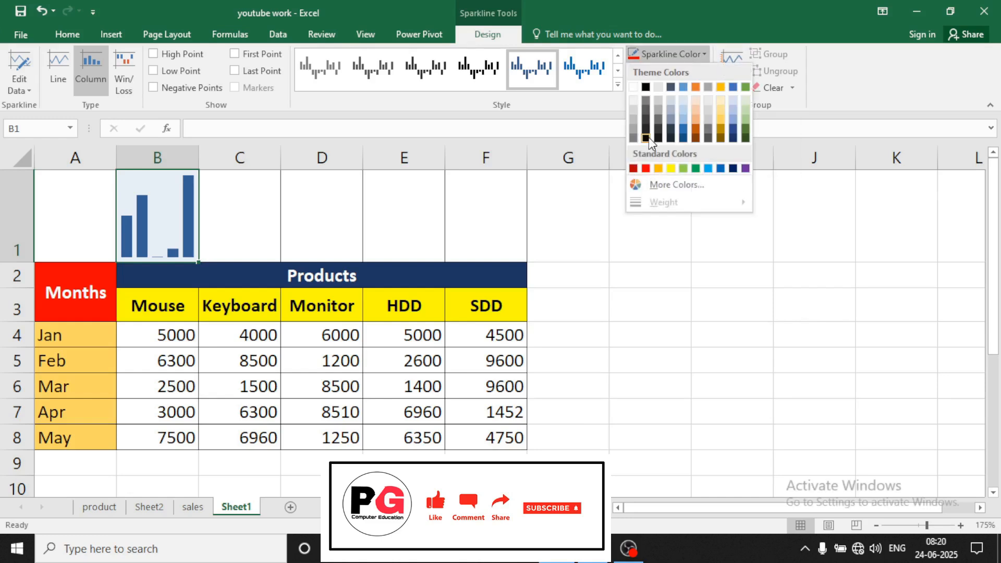
# Colour the B1 sparkline red with a dark blue high point and blue low point
pyautogui.click(646, 168)
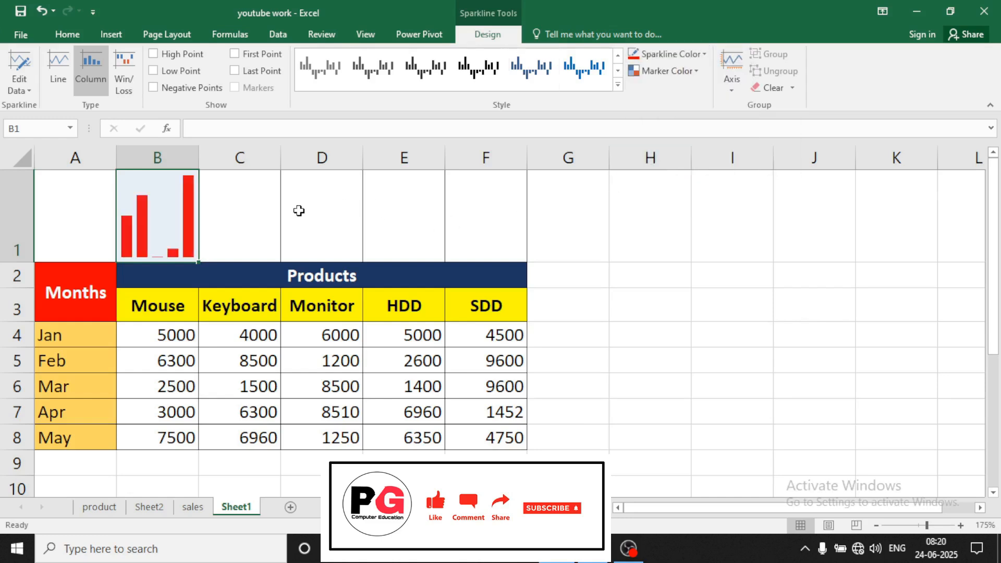
pyautogui.click(298, 210)
pyautogui.click(162, 224)
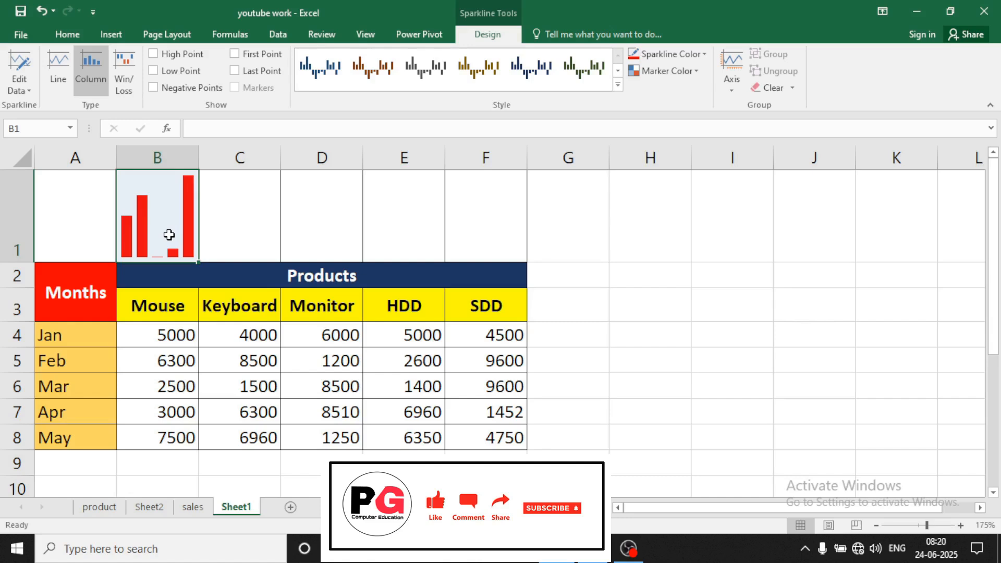
pyautogui.click(677, 74)
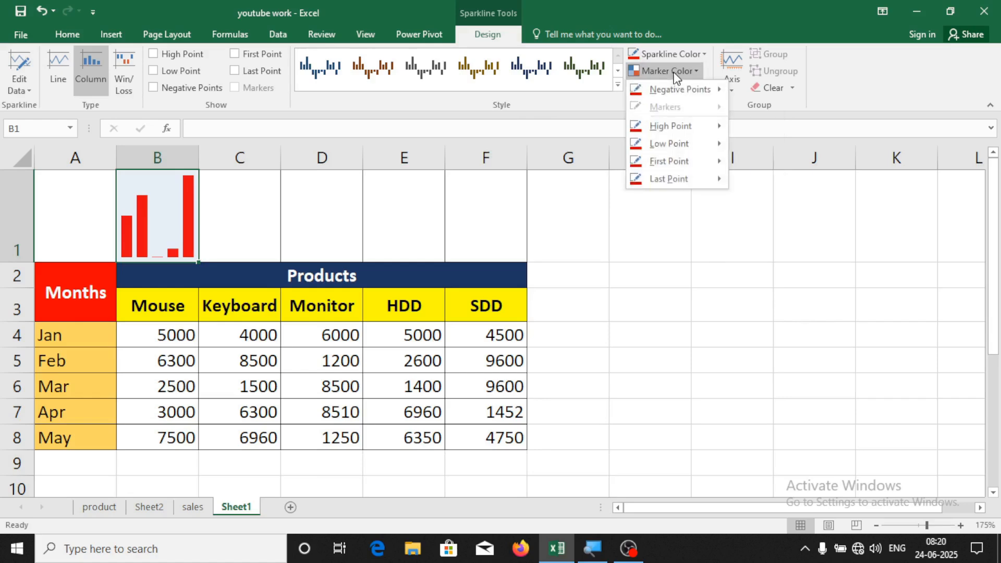
pyautogui.moveTo(674, 134)
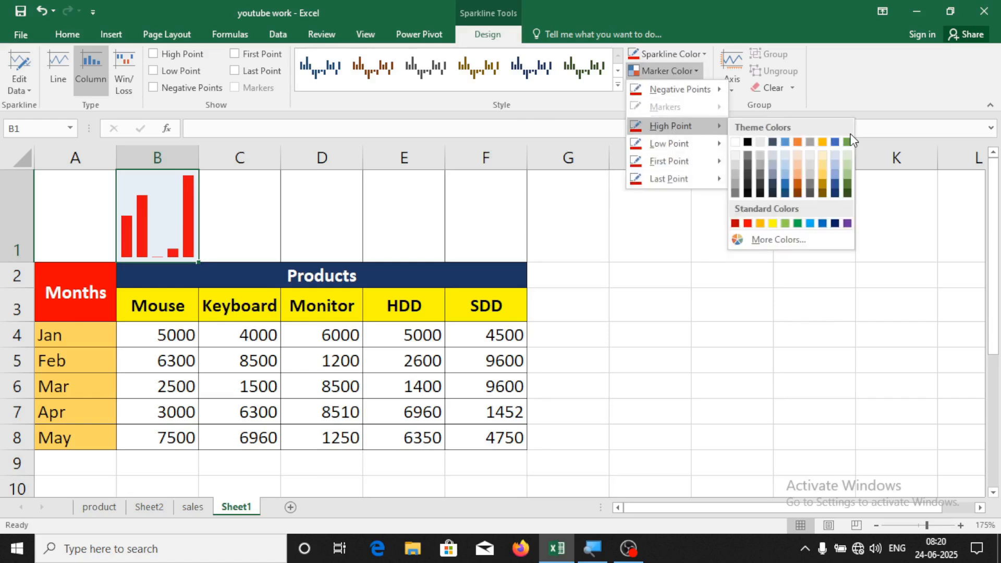
pyautogui.click(833, 224)
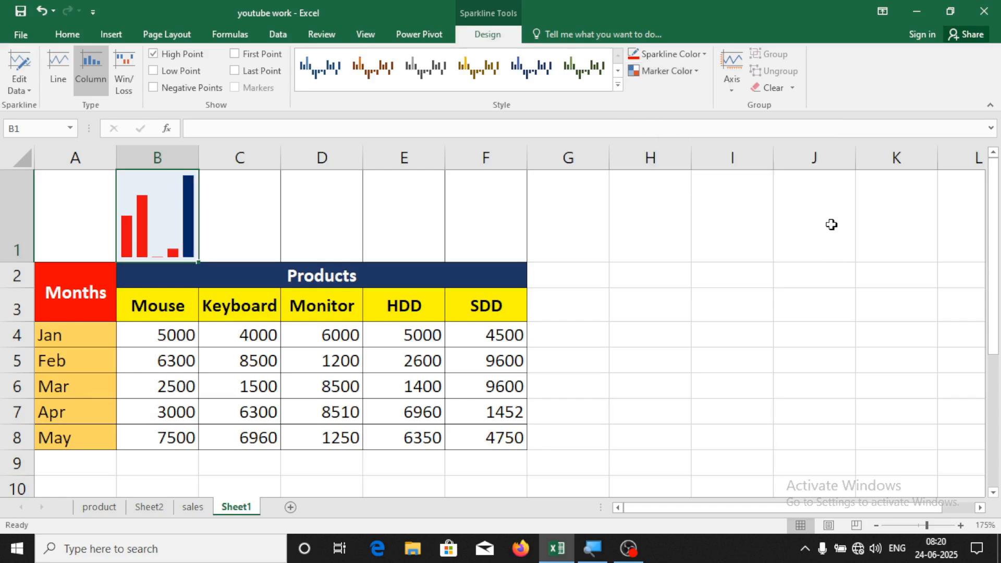
pyautogui.click(678, 71)
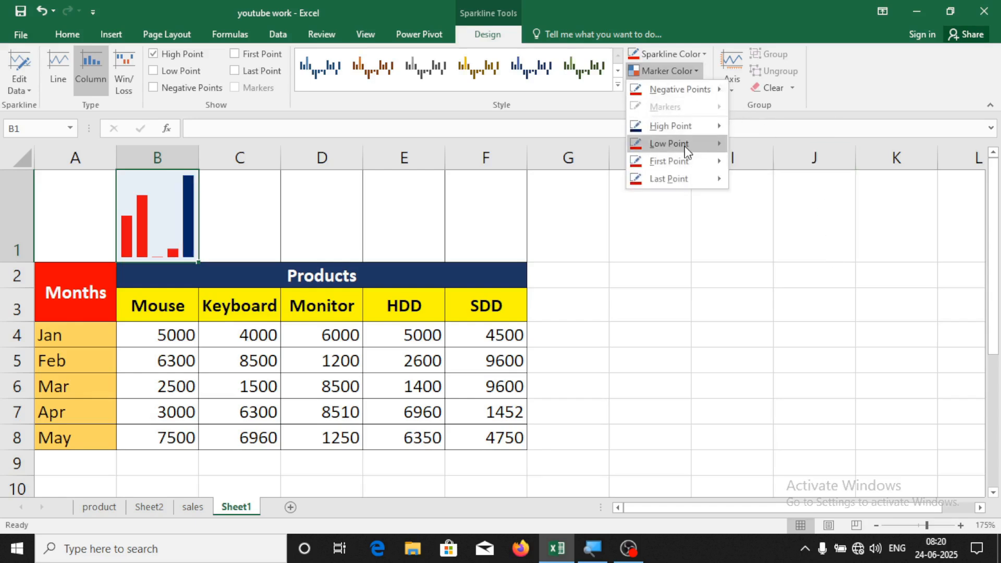
pyautogui.moveTo(724, 151)
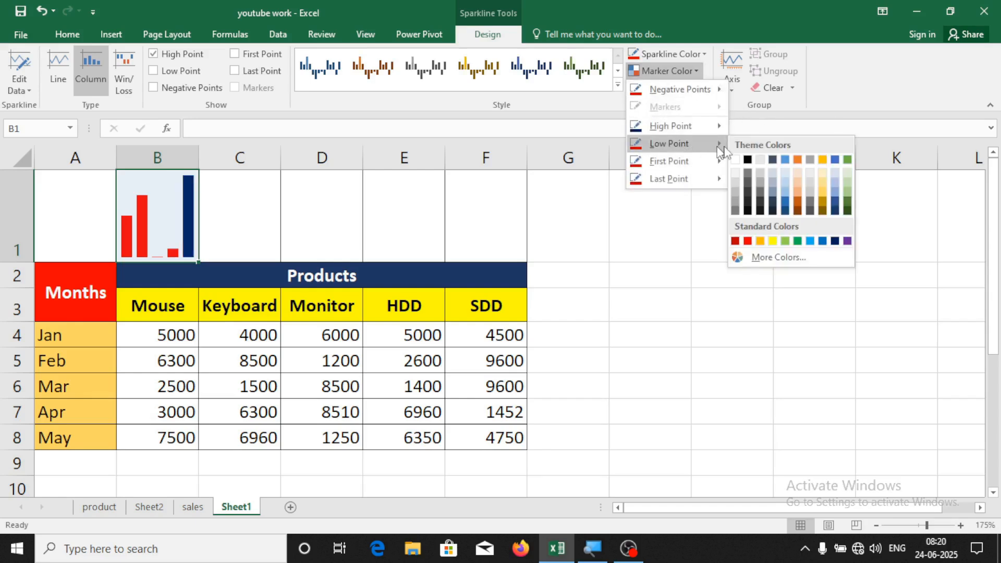
pyautogui.click(823, 241)
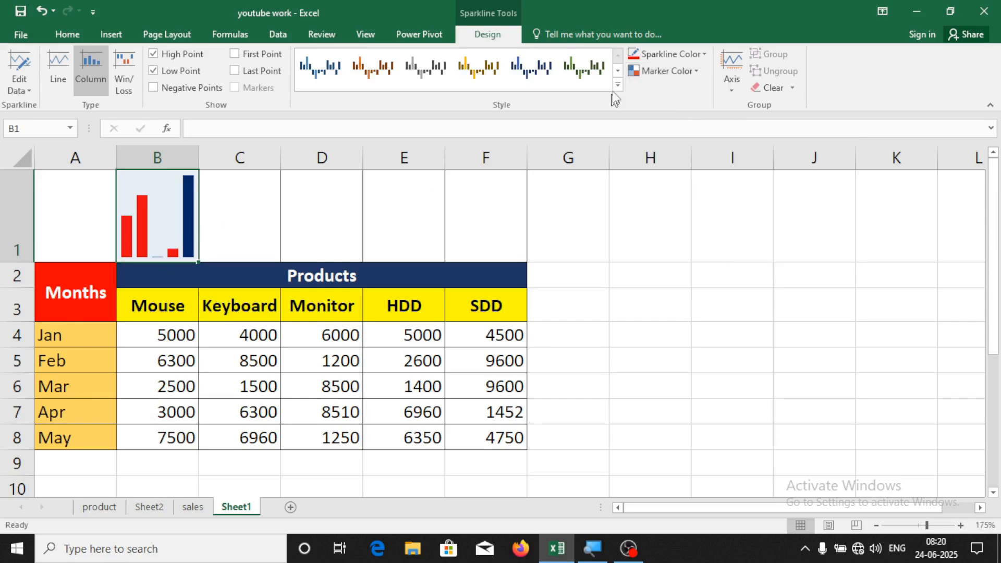
# Make the first bar marker yellow and the last bar marker a dark colour
pyautogui.click(666, 73)
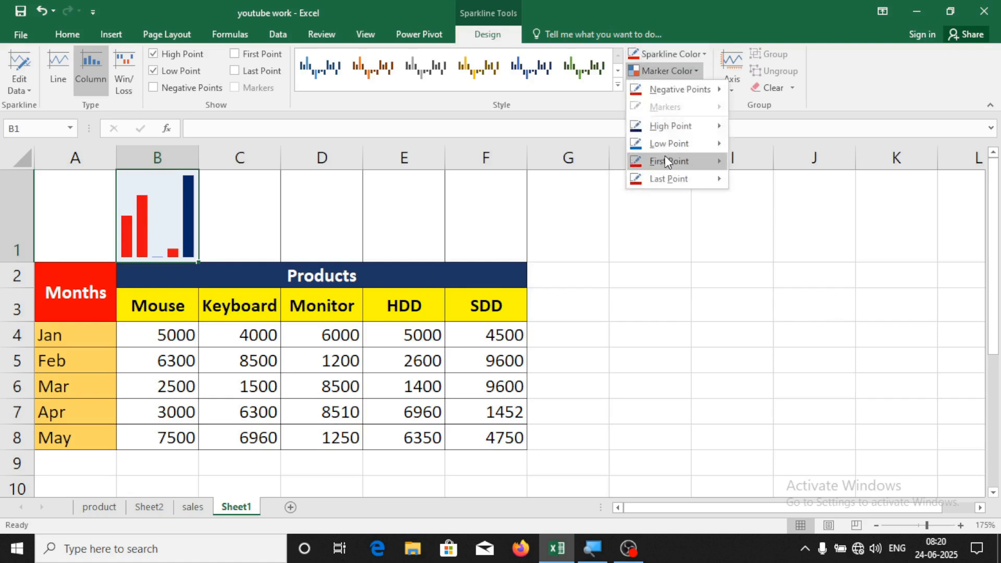
pyautogui.moveTo(666, 159)
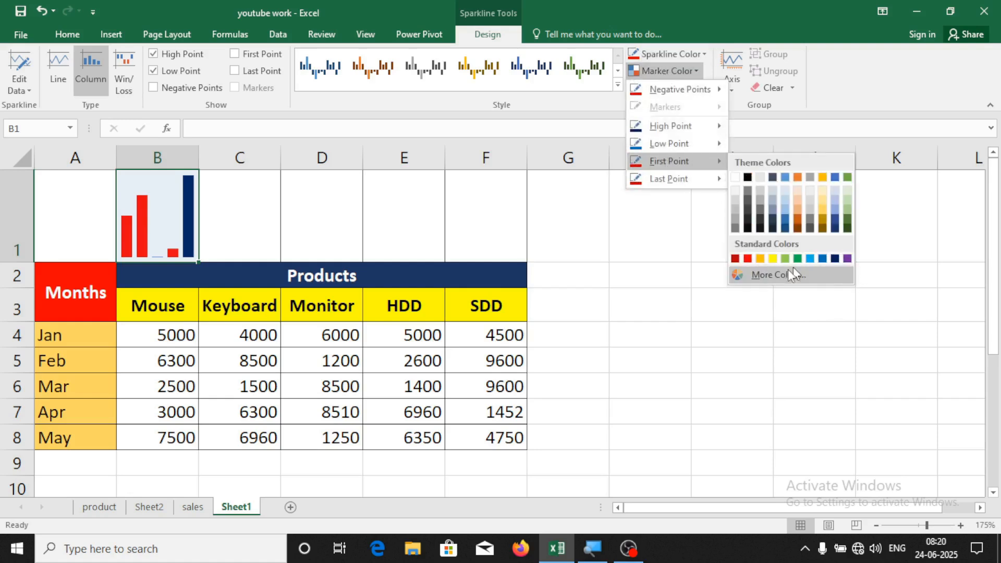
pyautogui.click(771, 259)
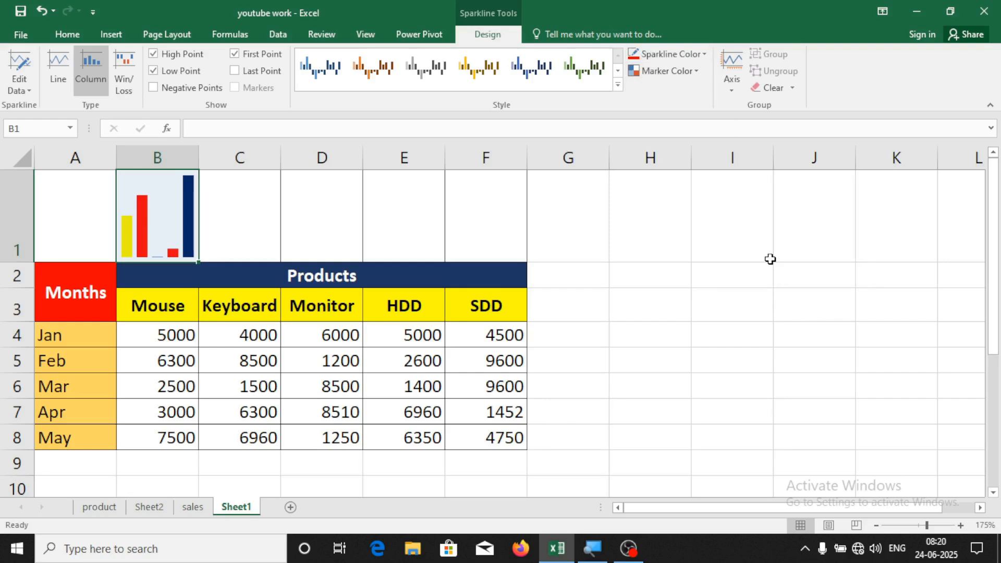
pyautogui.click(680, 74)
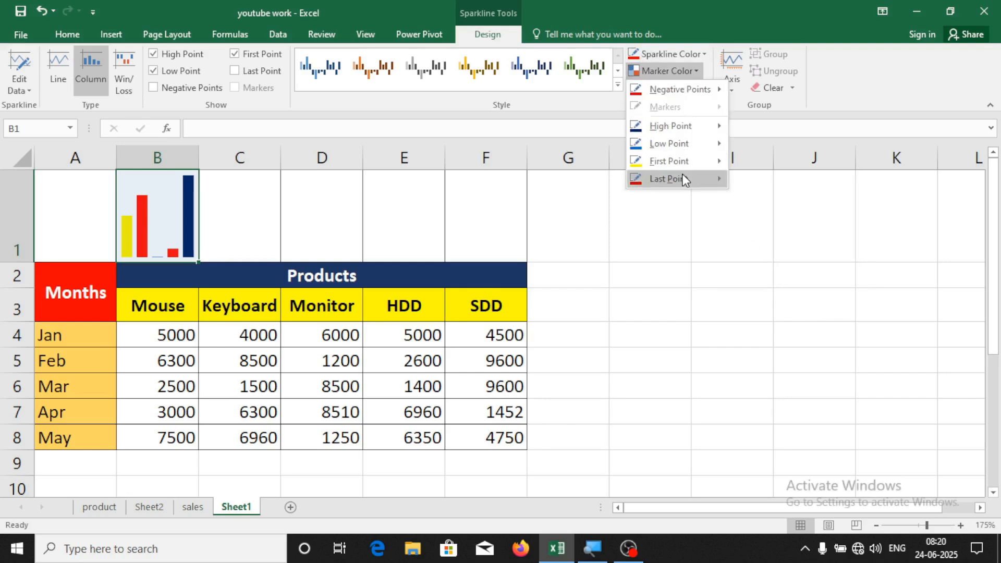
pyautogui.moveTo(682, 177)
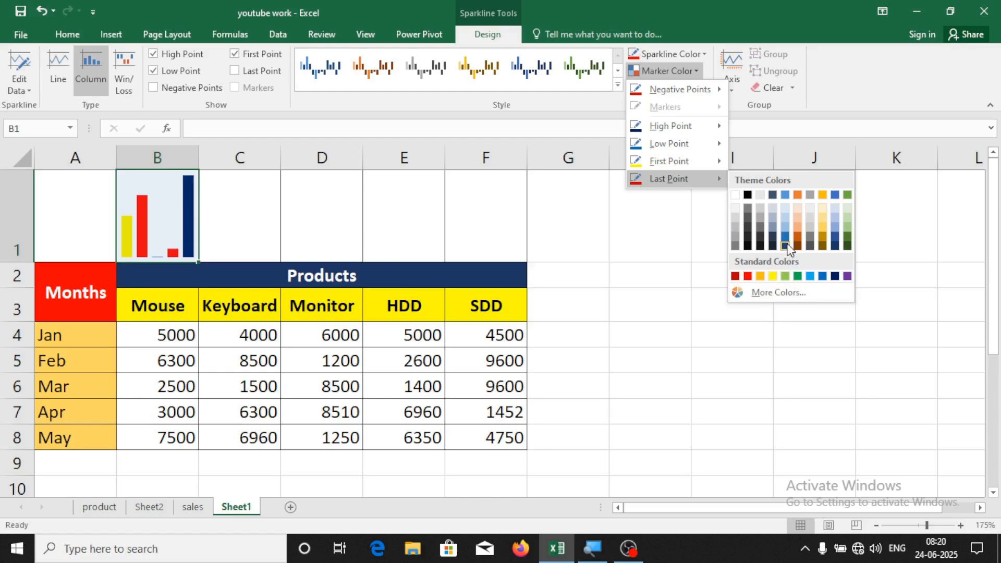
pyautogui.click(748, 249)
# Change the Apr Mouse value in B7 to 4000
pyautogui.click(686, 248)
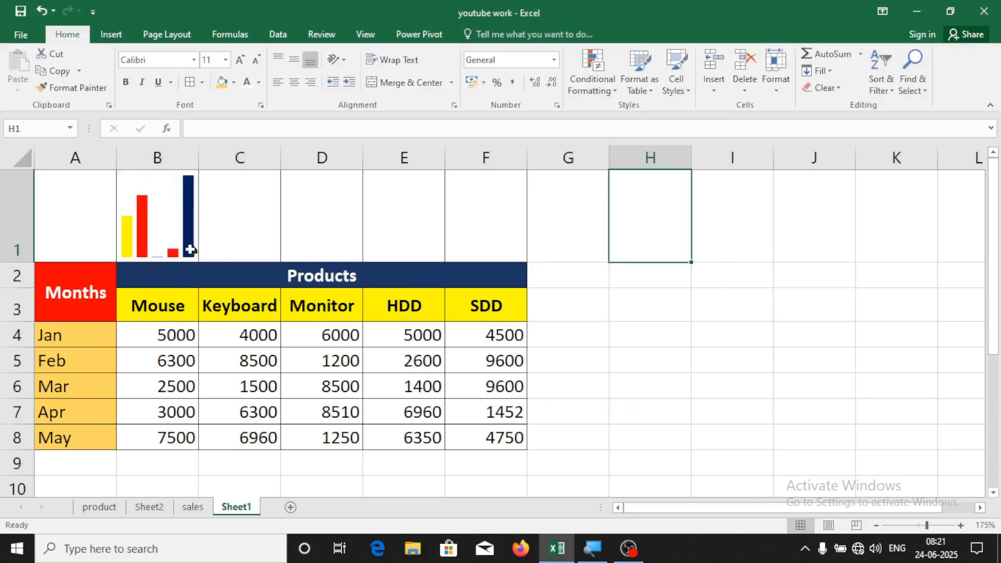
pyautogui.click(167, 236)
pyautogui.click(174, 394)
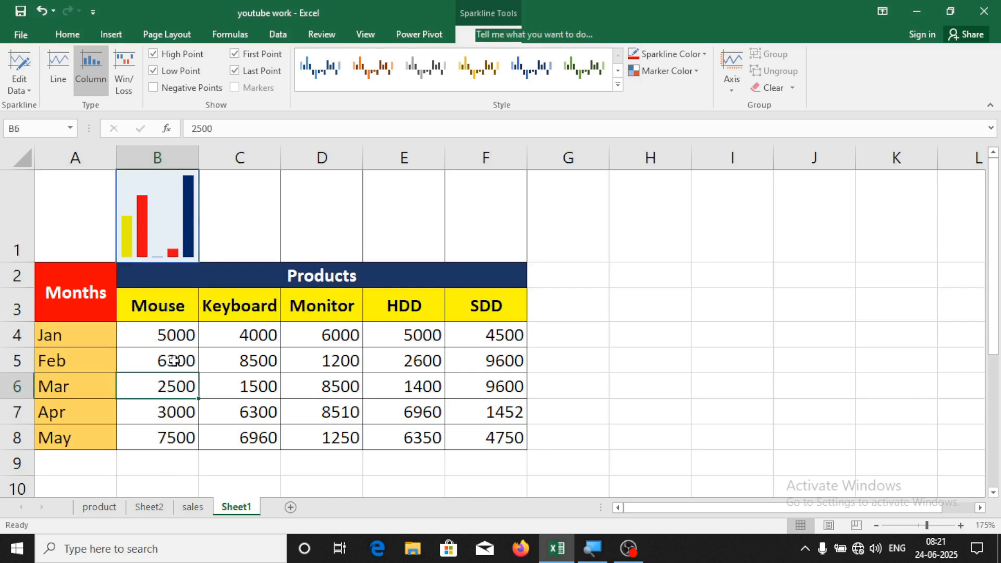
pyautogui.click(174, 360)
pyautogui.click(175, 395)
pyautogui.click(173, 415)
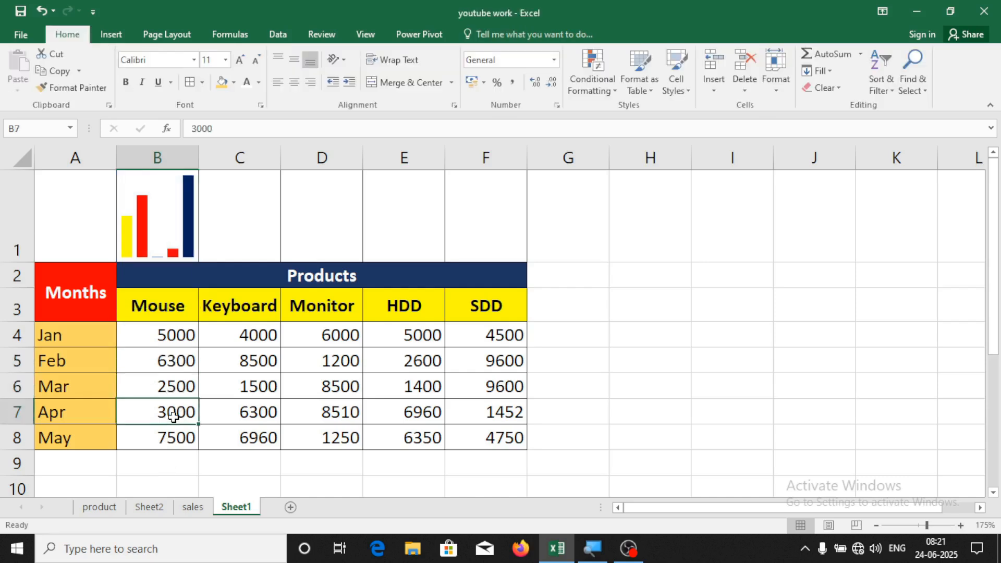
pyautogui.write('4000')
pyautogui.press('Return')
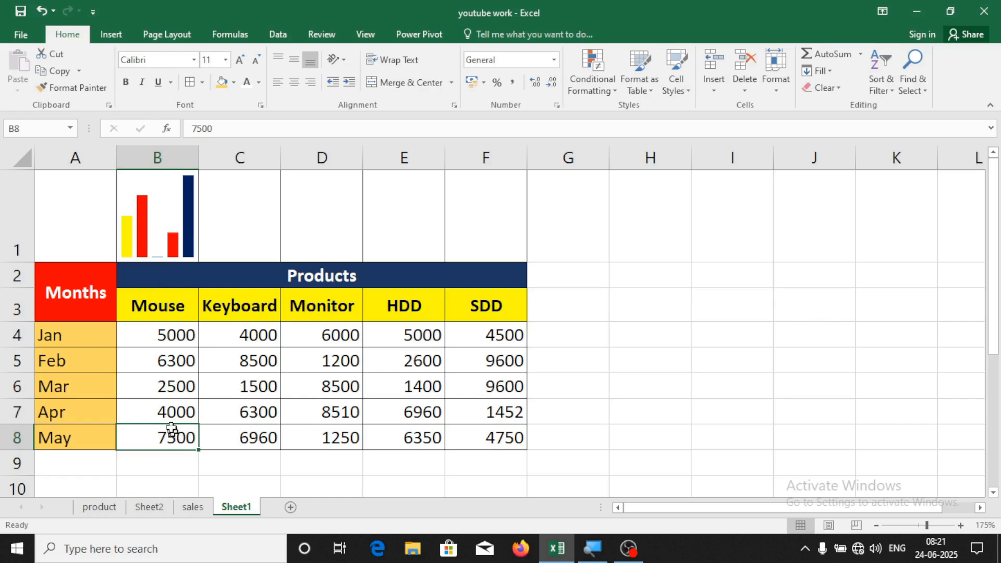
# Change the Mar Mouse value in B6 to 5000 and reselect the B1 sparkline
pyautogui.click(166, 389)
pyautogui.write('500')
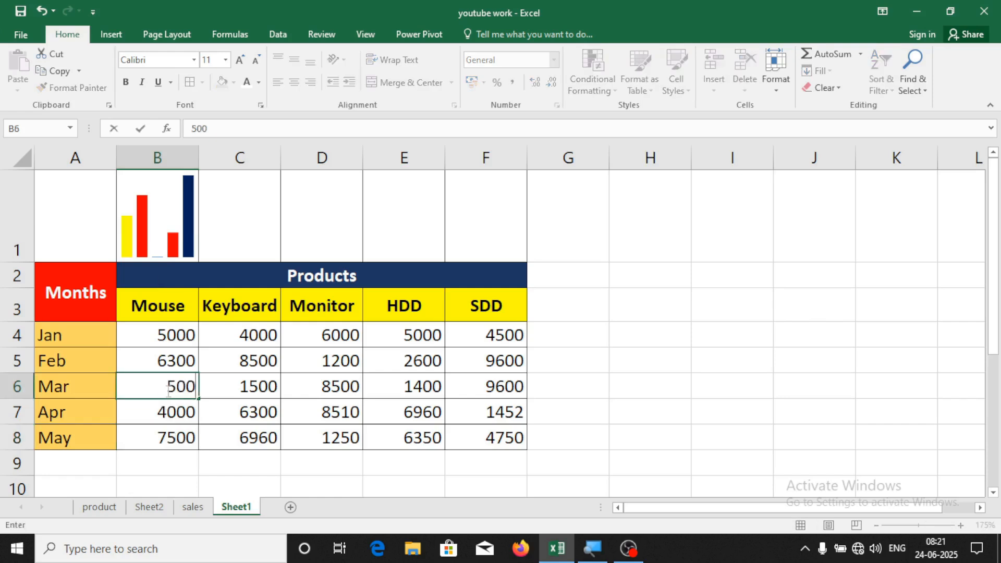
pyautogui.write('0')
pyautogui.press('Return')
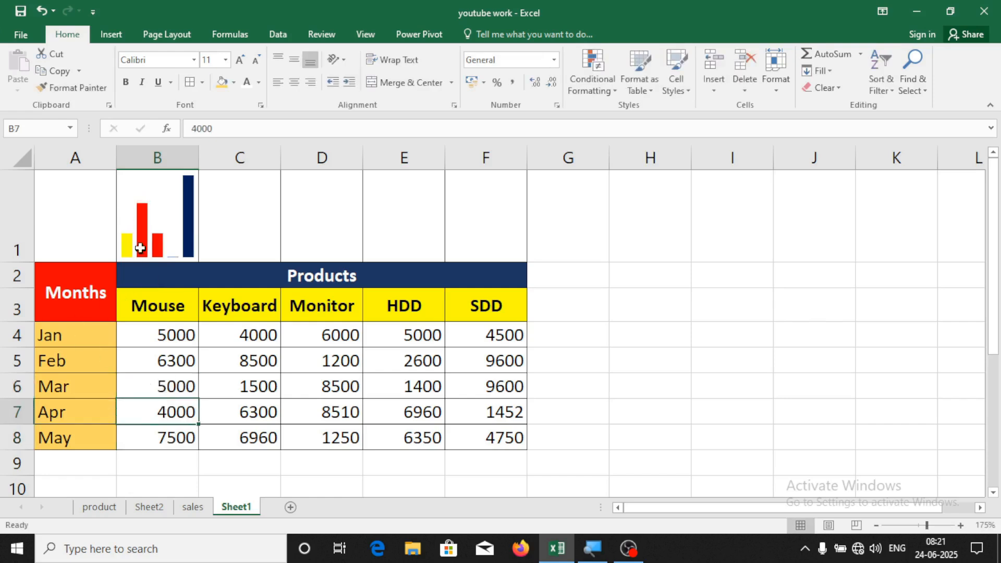
pyautogui.click(145, 233)
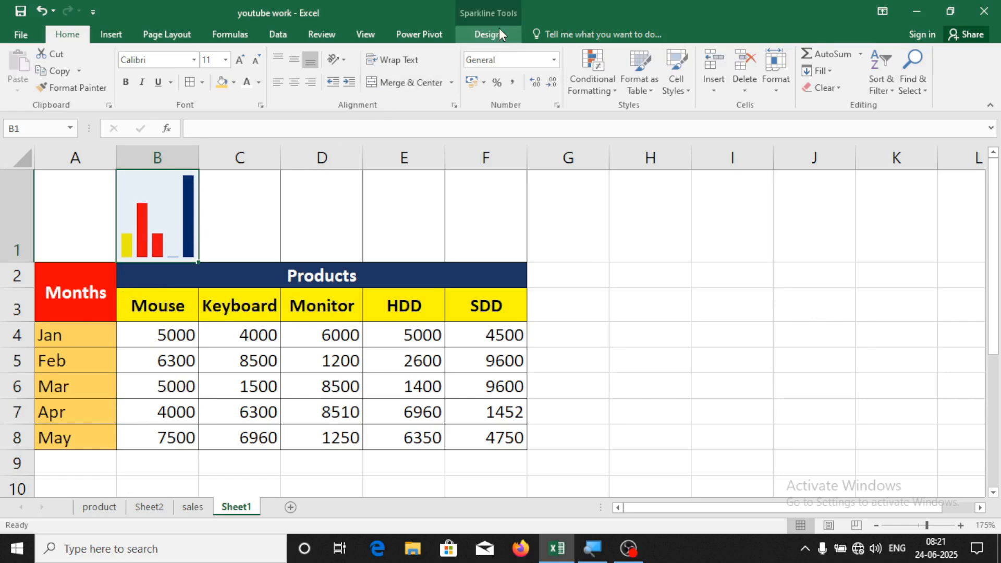
pyautogui.click(486, 32)
# Apply a grey, then a black-and-blue sparkline style, keeping First Point highlighted
pyautogui.click(618, 85)
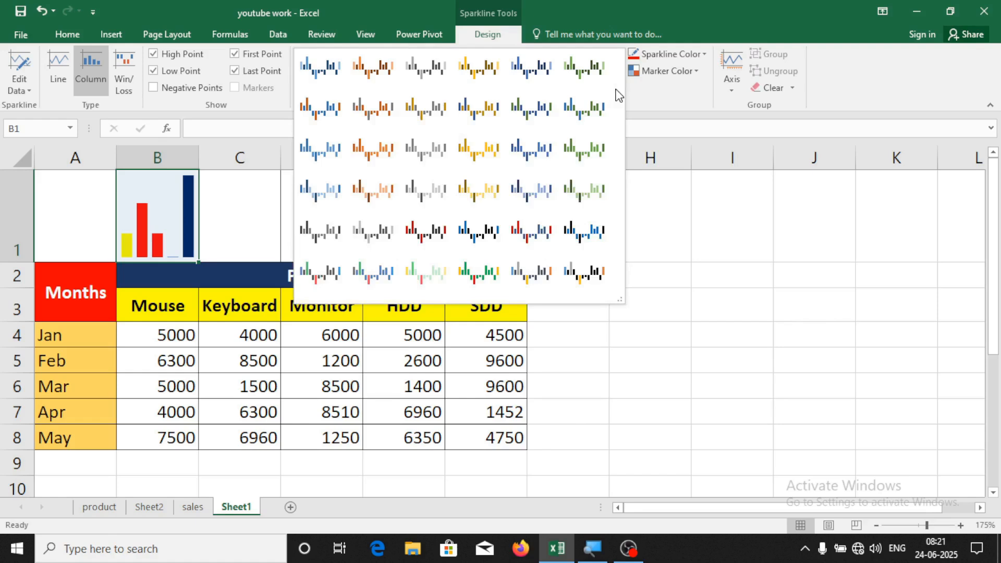
pyautogui.click(377, 230)
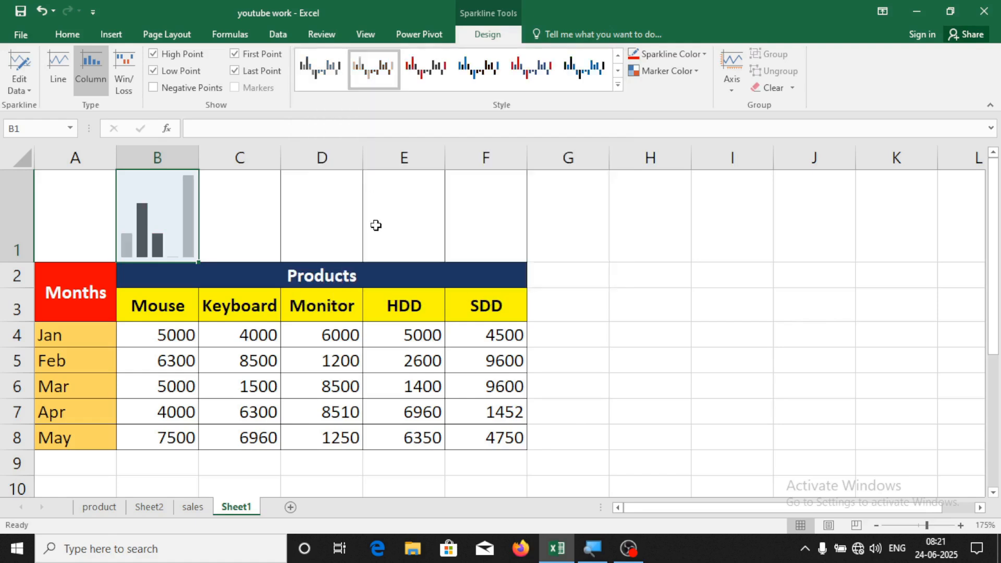
pyautogui.click(618, 85)
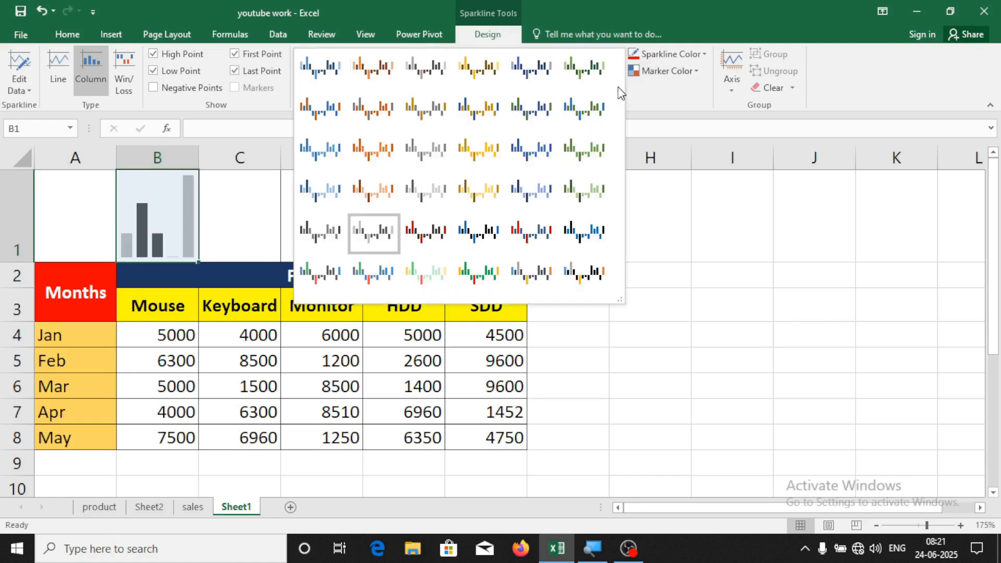
pyautogui.click(583, 216)
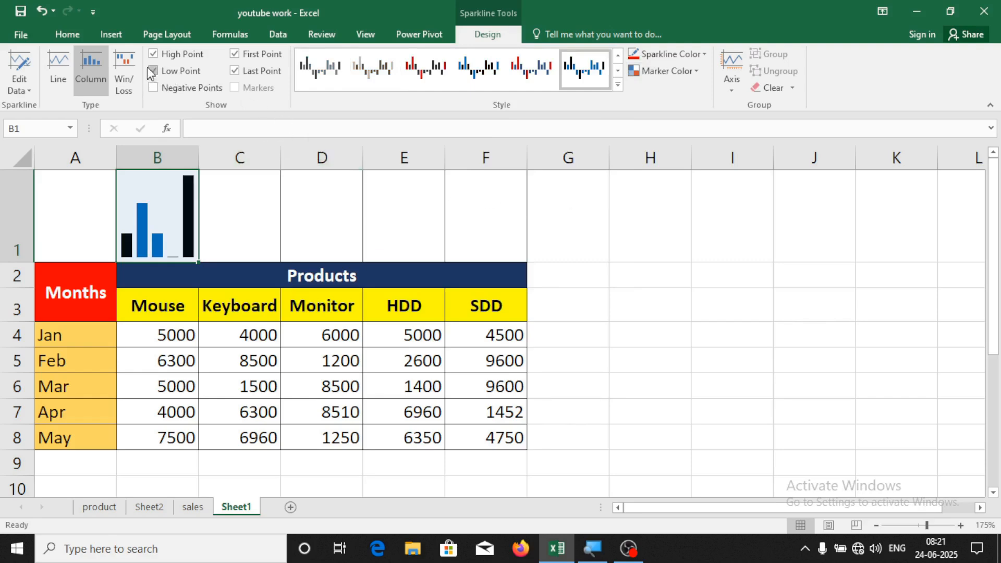
pyautogui.click(235, 54)
pyautogui.click(239, 55)
pyautogui.click(385, 231)
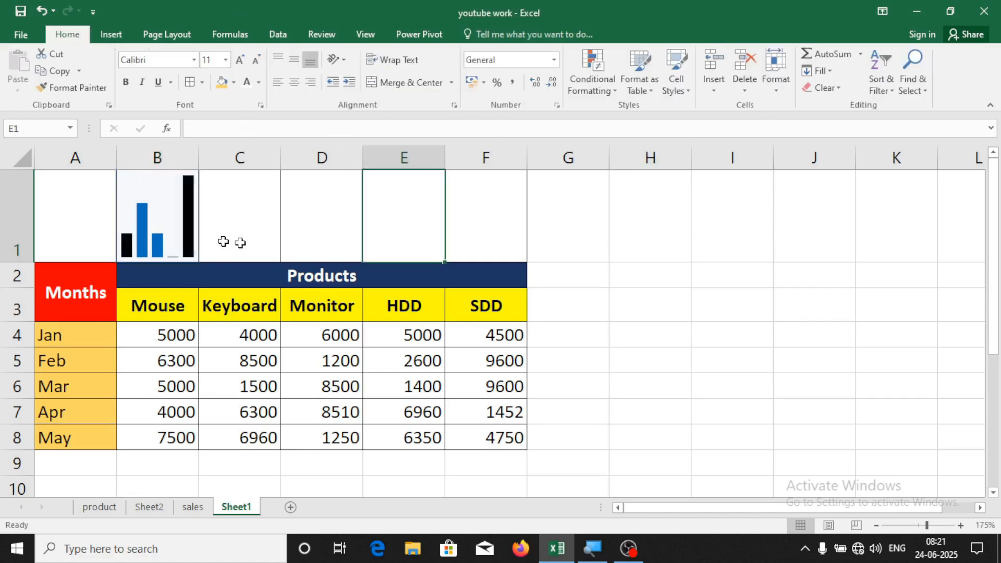
pyautogui.click(144, 229)
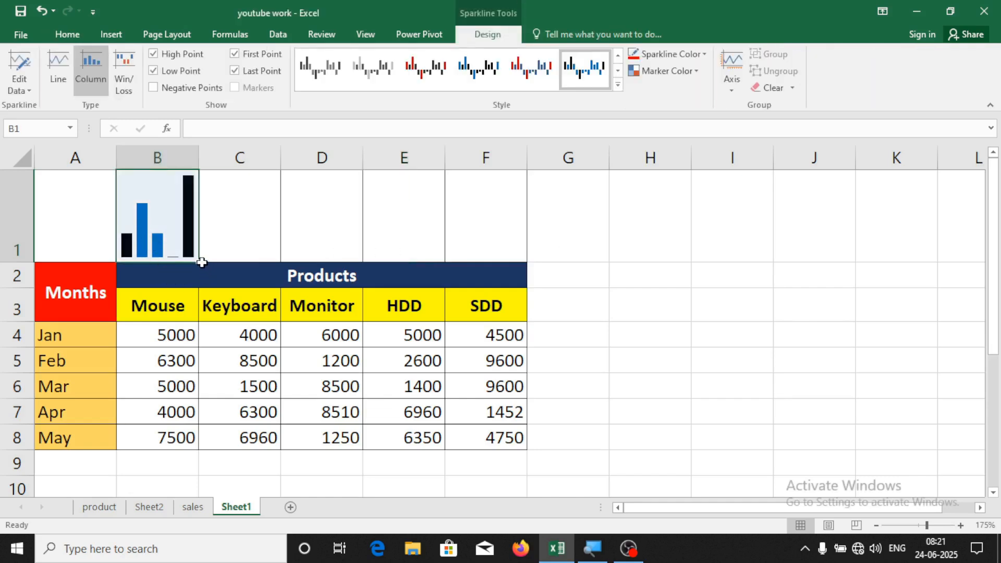
# Copy the sparkline across B1:F1 and change the Mar Monitor value to 7000
pyautogui.moveTo(201, 263); pyautogui.dragTo(480, 241)
pyautogui.click(641, 242)
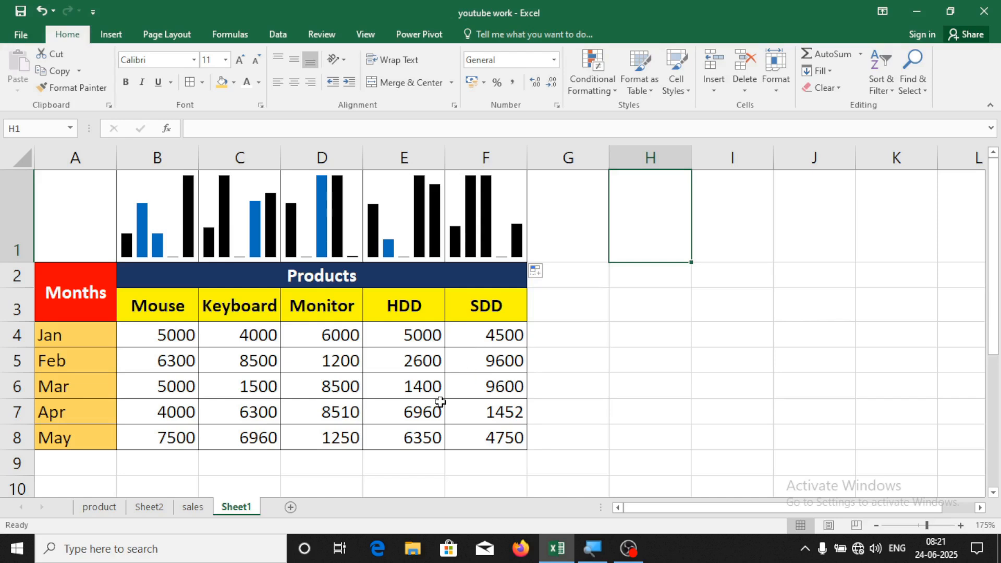
pyautogui.click(341, 359)
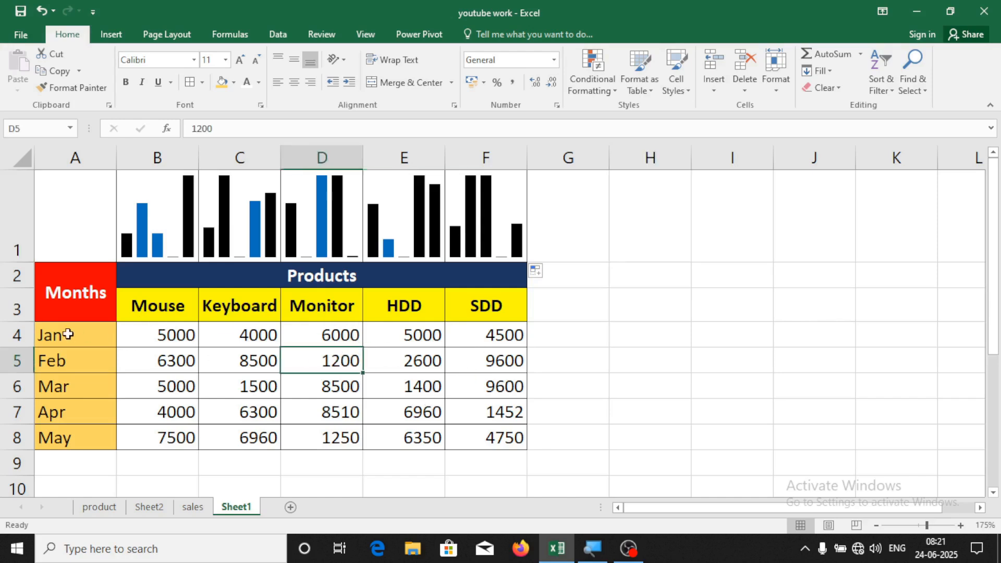
pyautogui.click(342, 391)
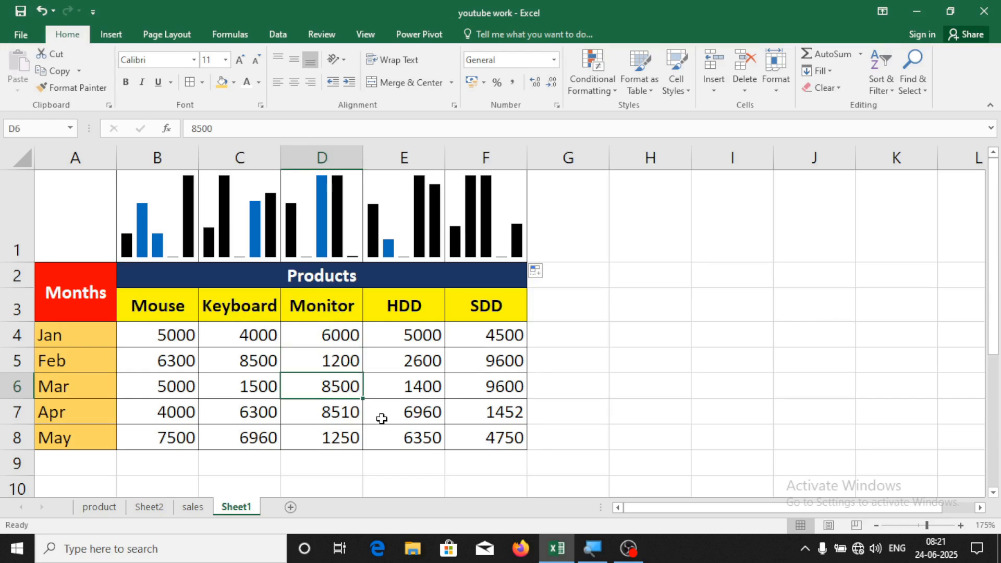
pyautogui.write('7000')
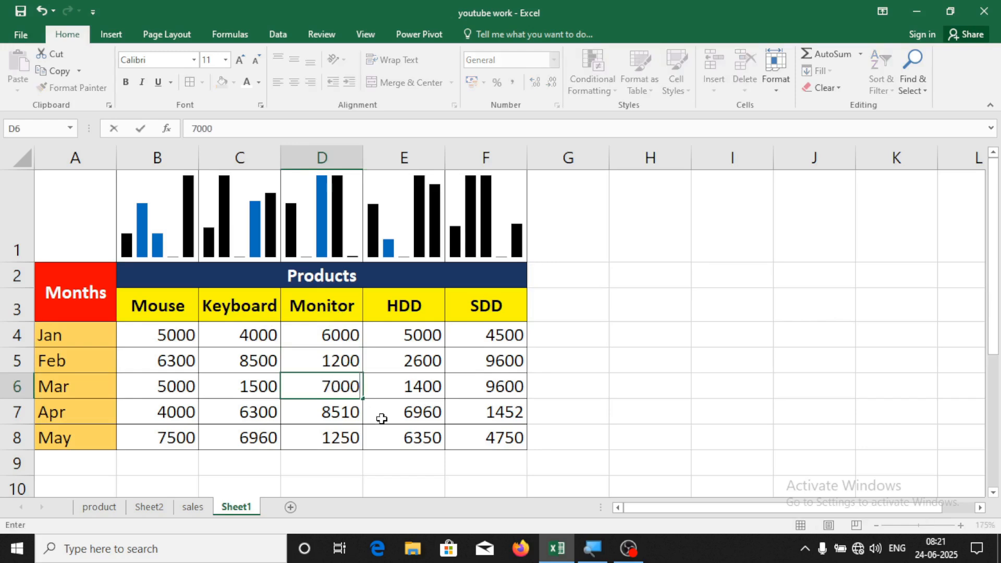
pyautogui.press('Return')
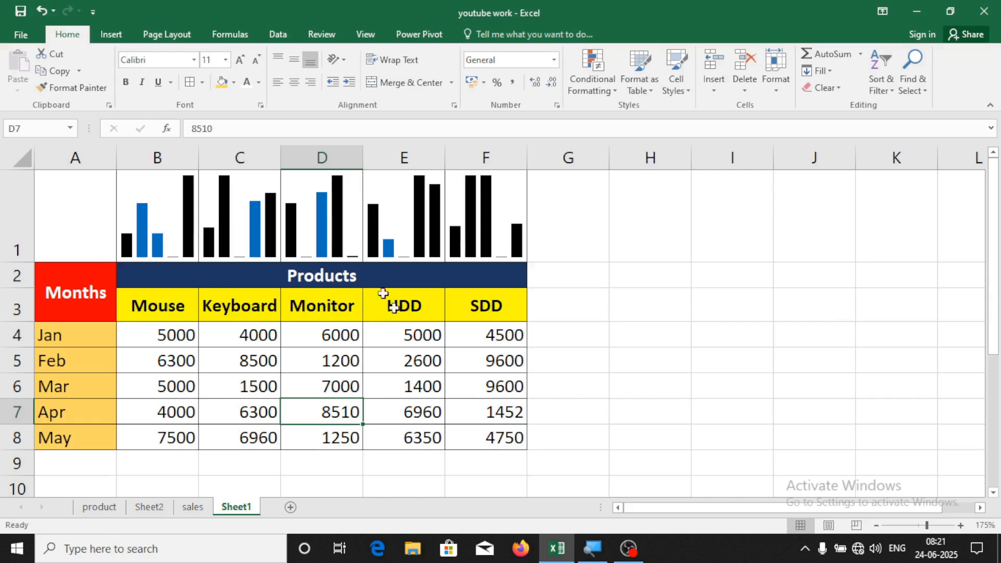
# Set the March SDD value in F6 to 6000 and check the row-1 sparklines
pyautogui.click(501, 377)
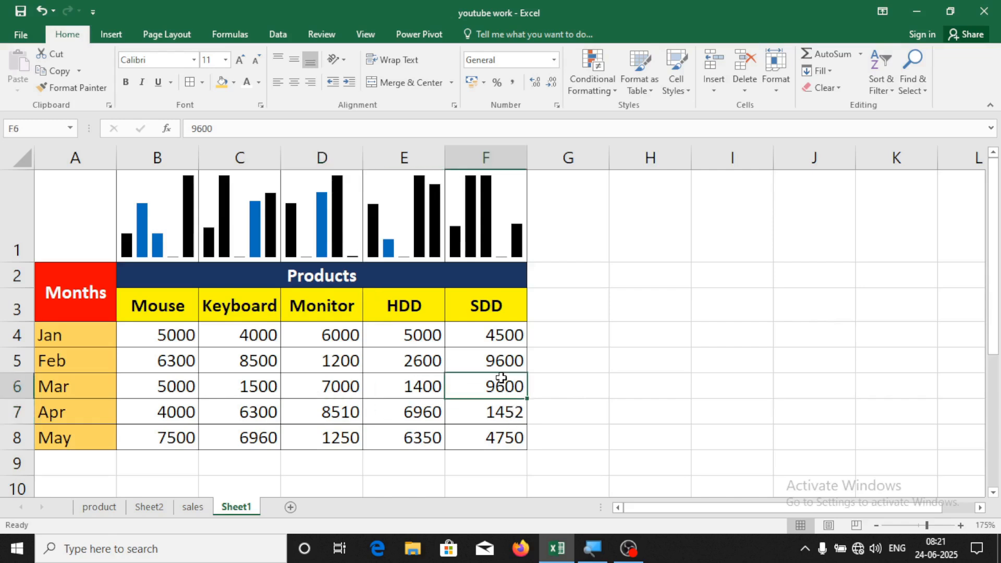
pyautogui.write('600')
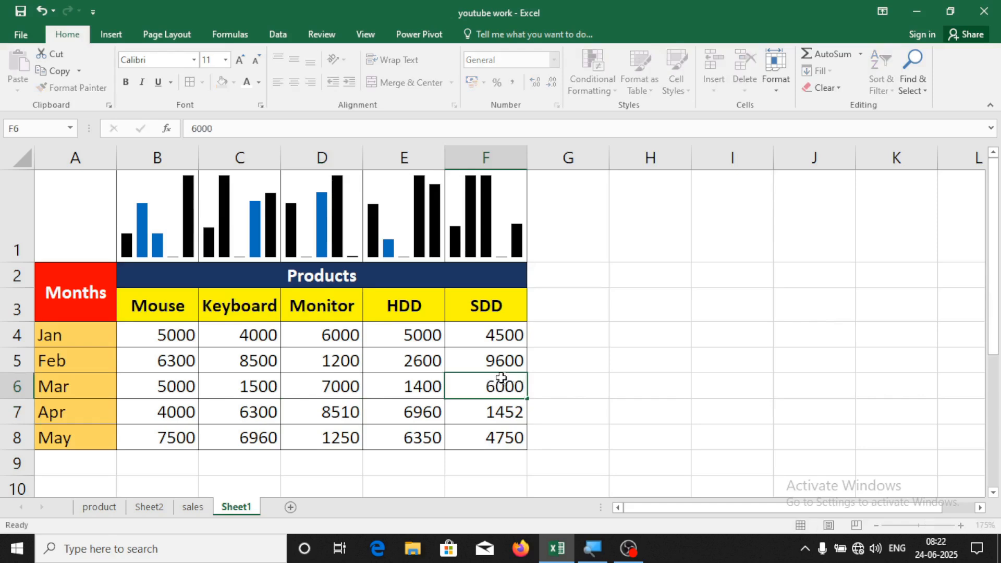
pyautogui.press('Return')
pyautogui.click(492, 214)
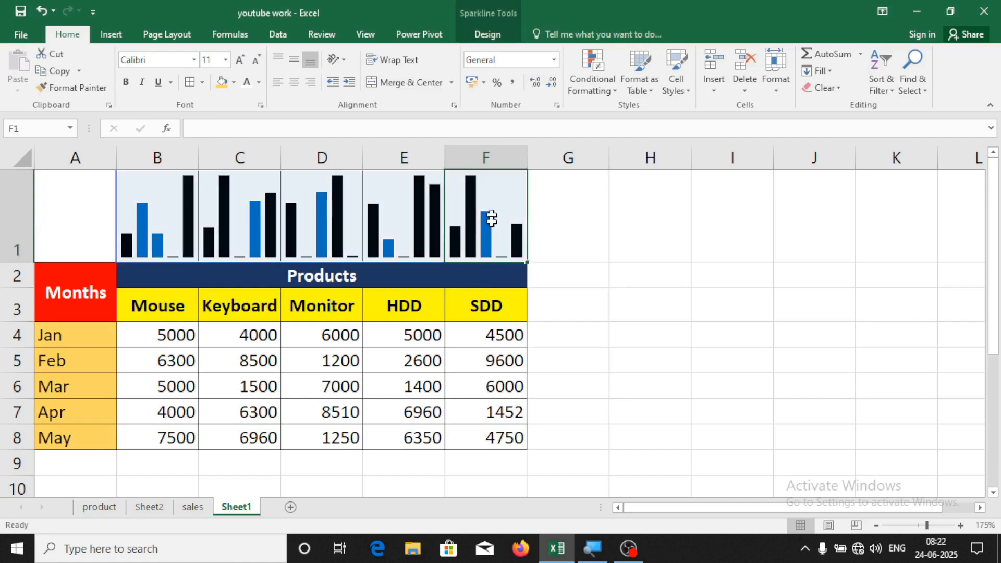
pyautogui.click(593, 253)
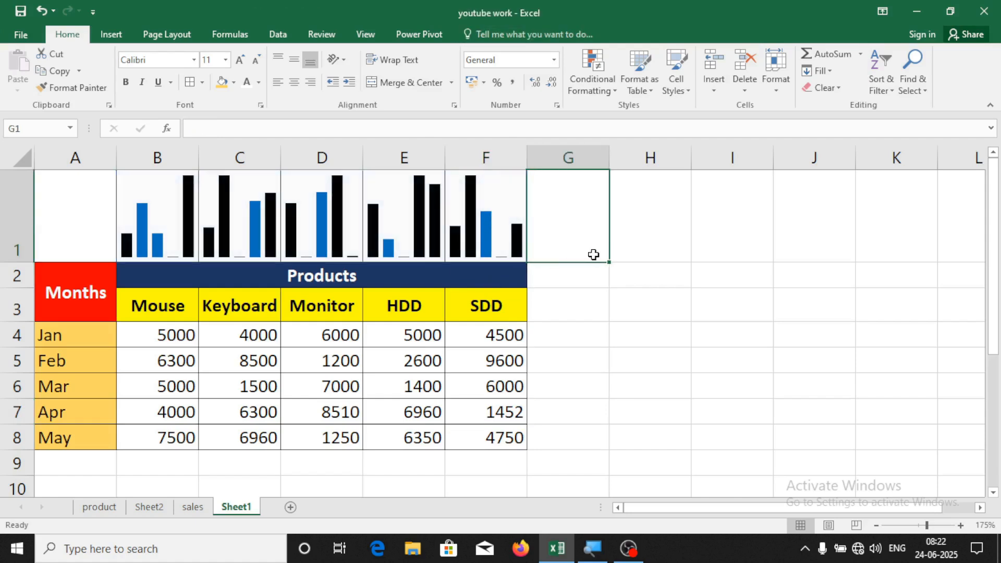
# Clear the B1:F1 sparklines on Sheet1, then undo to restore them
pyautogui.moveTo(177, 198); pyautogui.dragTo(501, 209)
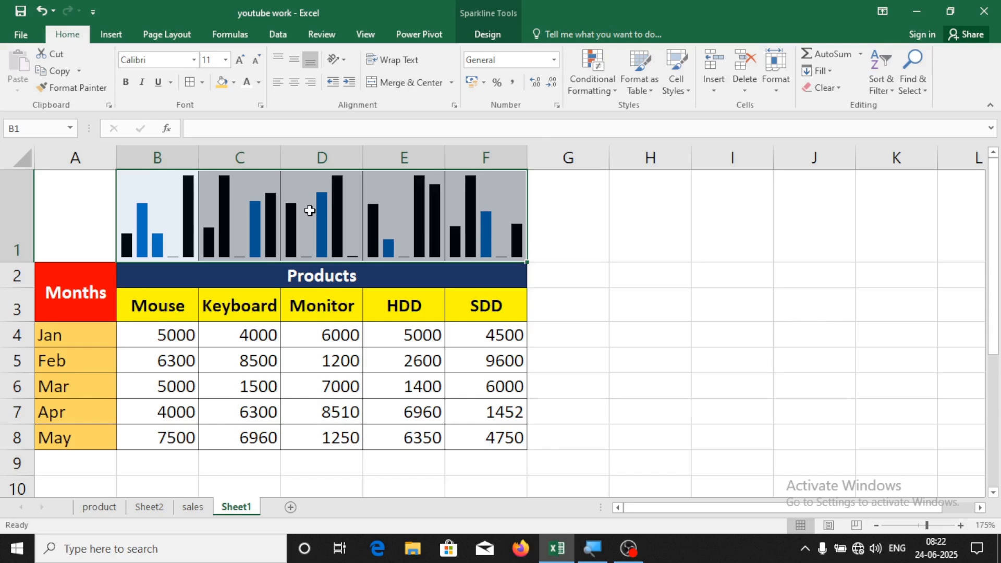
pyautogui.click(493, 35)
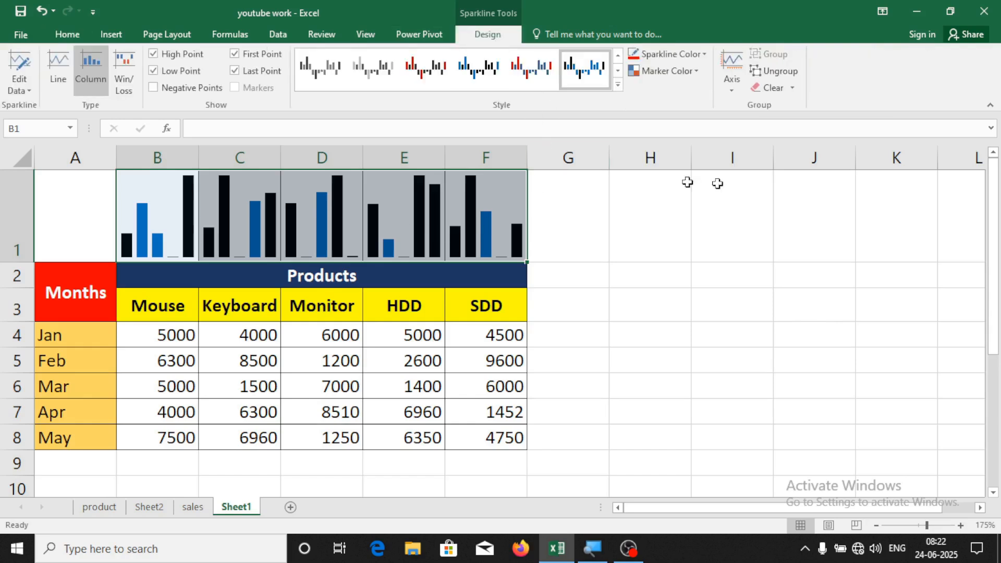
pyautogui.click(793, 88)
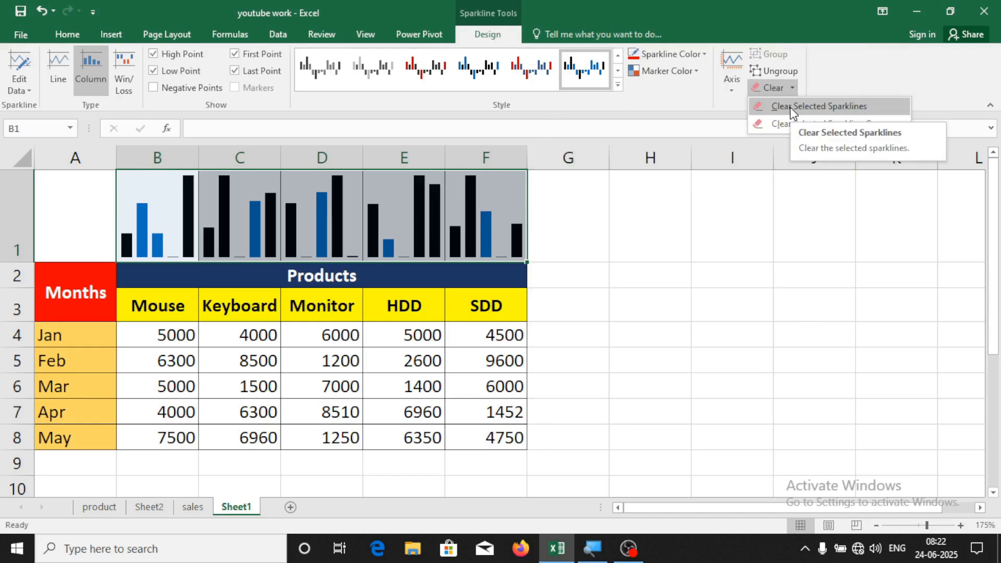
pyautogui.click(791, 108)
pyautogui.click(765, 250)
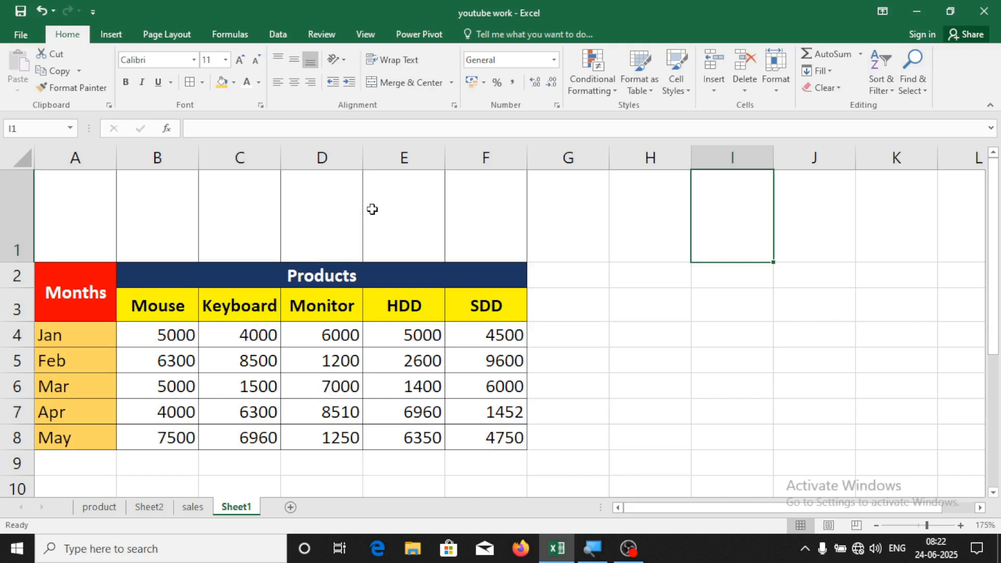
pyautogui.hotkey('ctrl', 'z')
pyautogui.click(682, 233)
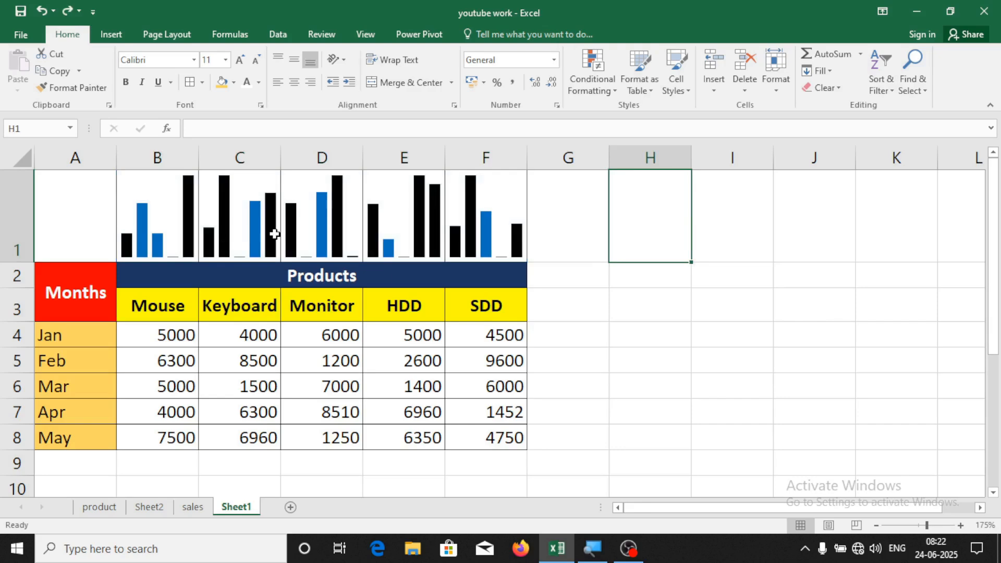
# Switch to the sales sheet and select the employee table A1:D5
pyautogui.click(110, 34)
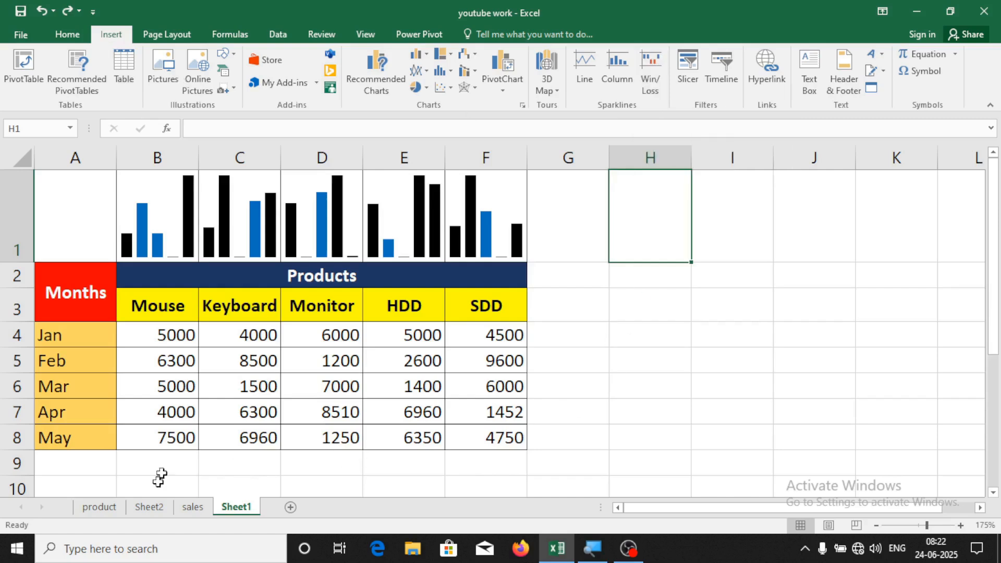
pyautogui.click(194, 507)
pyautogui.click(597, 365)
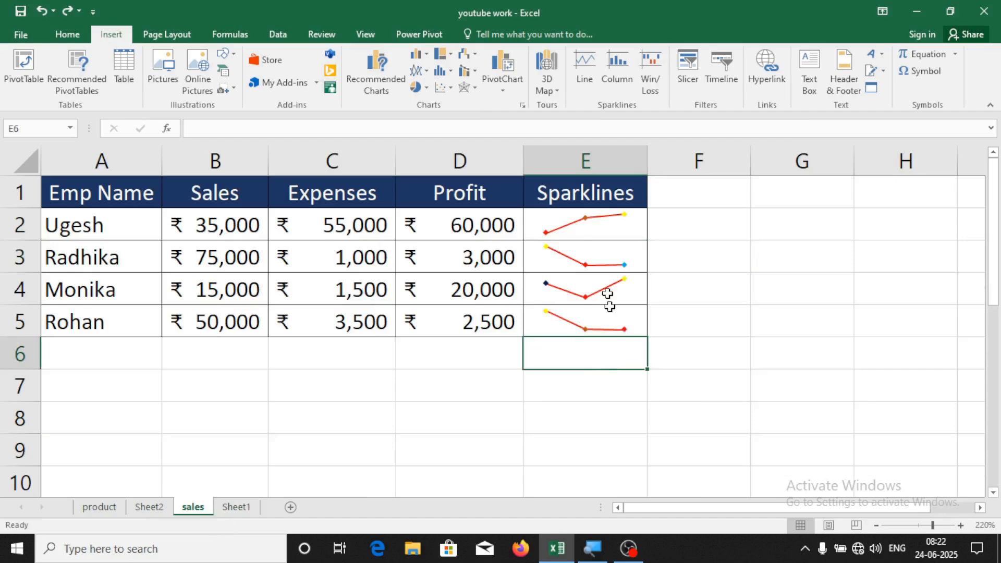
pyautogui.moveTo(73, 192); pyautogui.dragTo(468, 316)
# Copy the employee table and paste it at A1 of a new Sheet3
pyautogui.hotkey('ctrl', 'c')
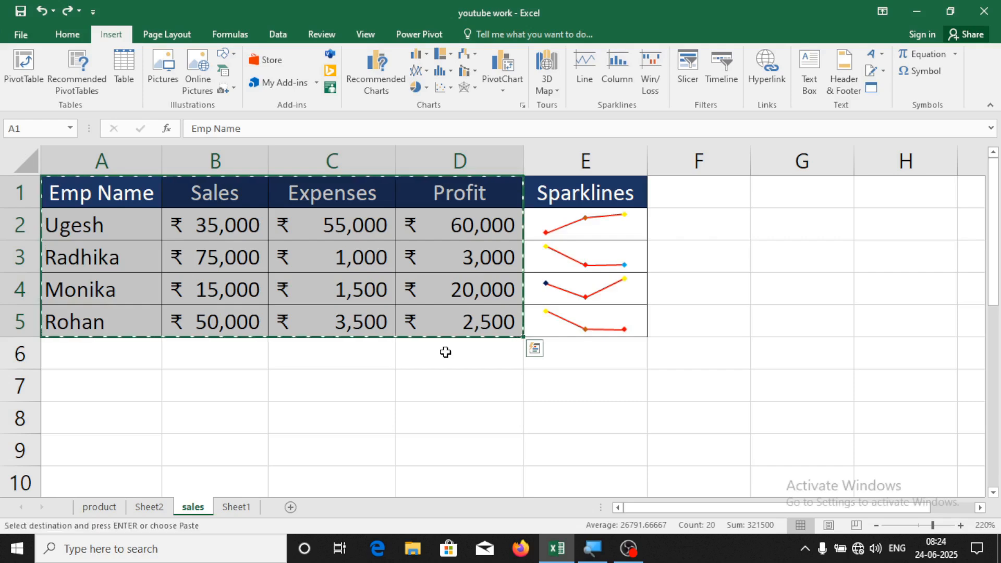
pyautogui.click(291, 507)
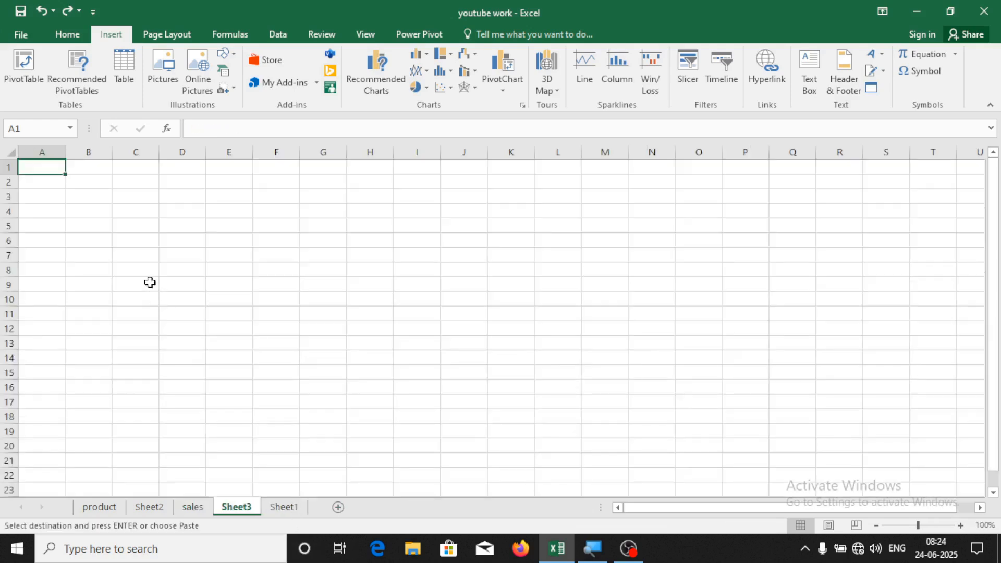
pyautogui.hotkey('ctrl', 'v')
pyautogui.scroll(6, 316, 282)
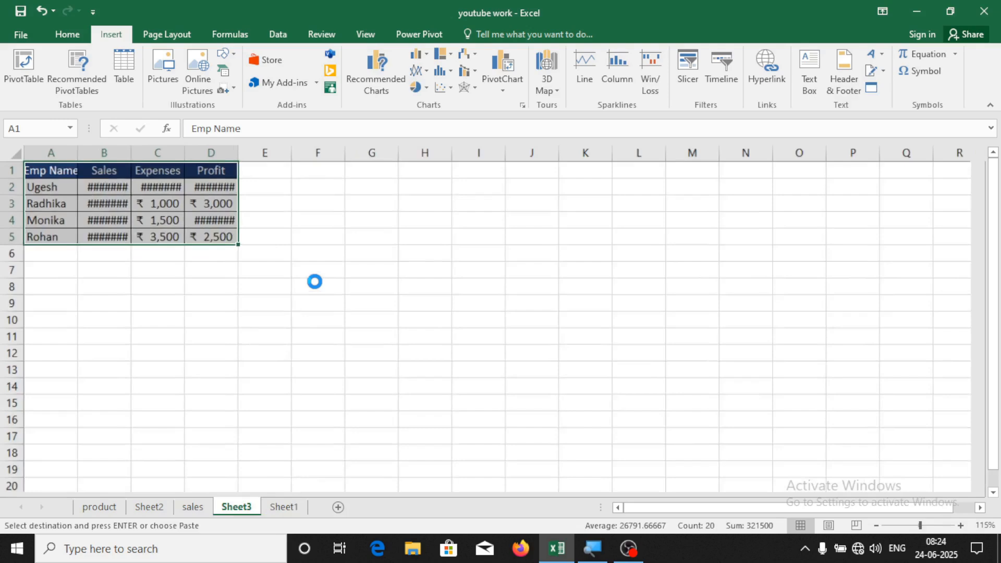
# Insert a Win/Loss sparkline in E2 using data range B2:D2
pyautogui.click(448, 219)
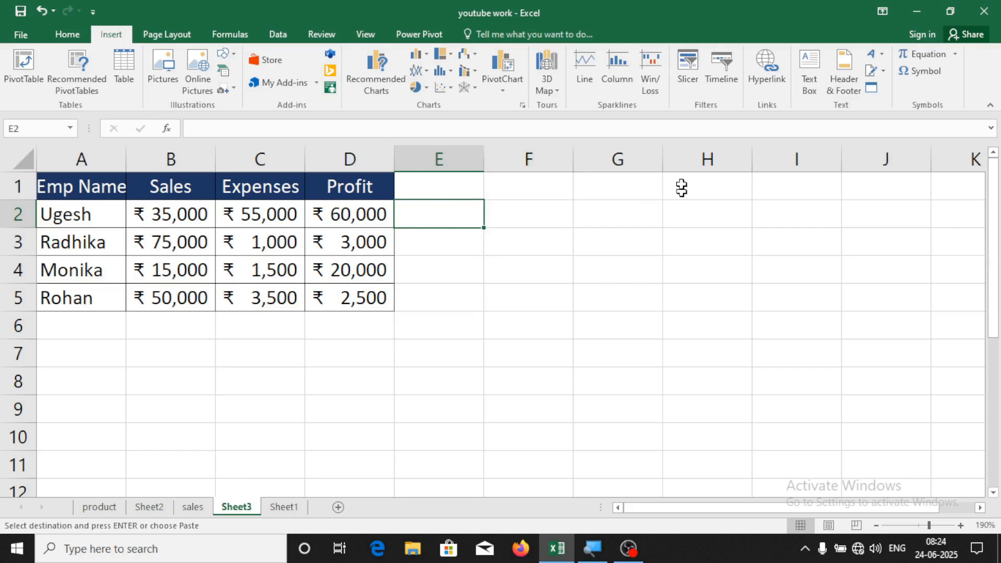
pyautogui.click(654, 69)
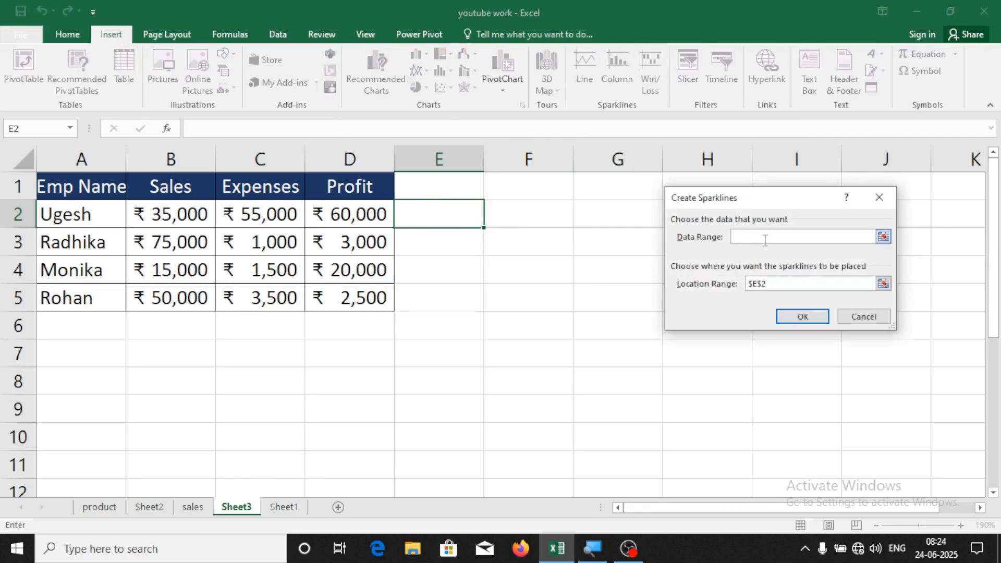
pyautogui.moveTo(154, 214); pyautogui.dragTo(365, 215)
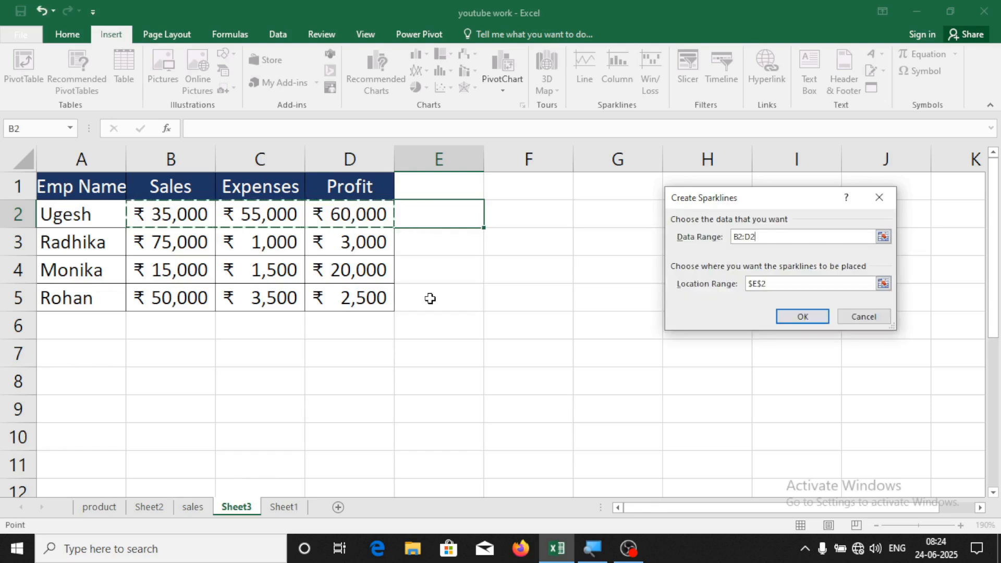
pyautogui.click(814, 318)
pyautogui.click(477, 295)
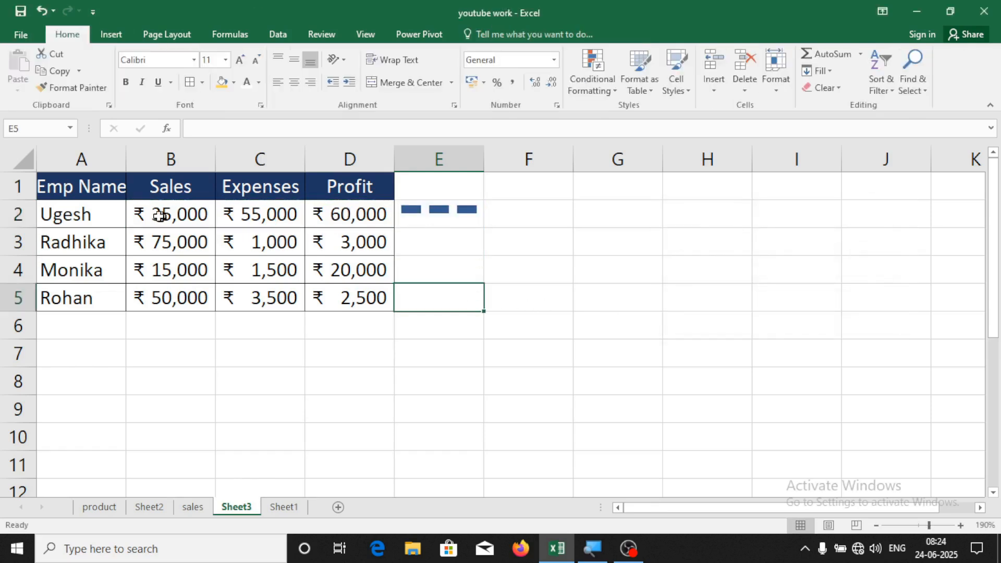
pyautogui.click(414, 218)
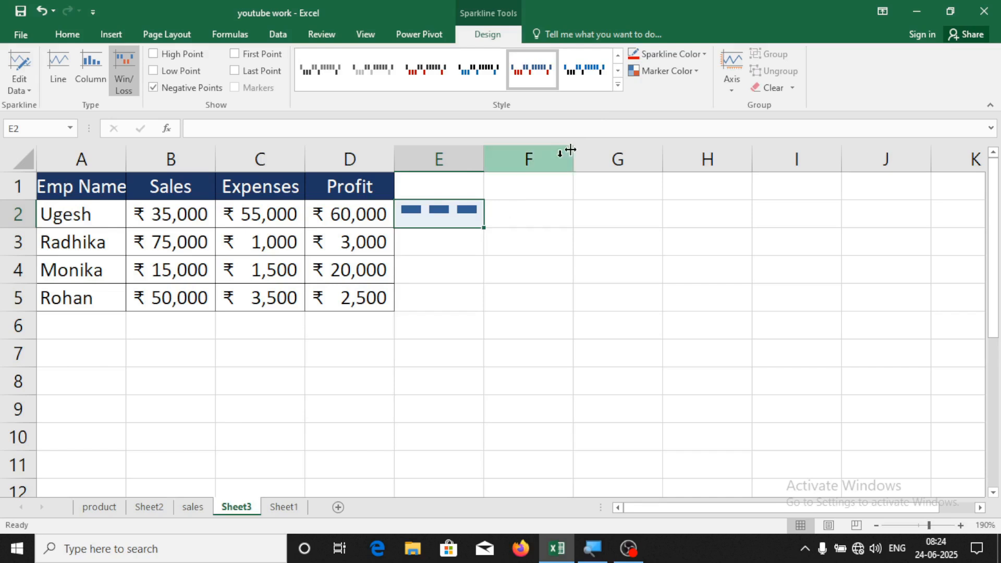
# Apply a light orange (peach) style to the E2 sparkline
pyautogui.click(617, 85)
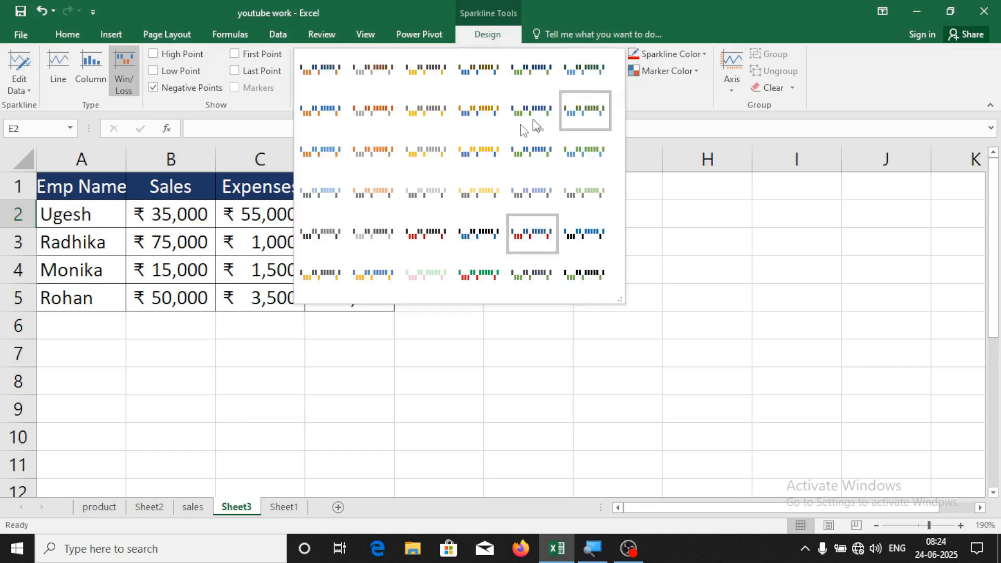
pyautogui.click(373, 192)
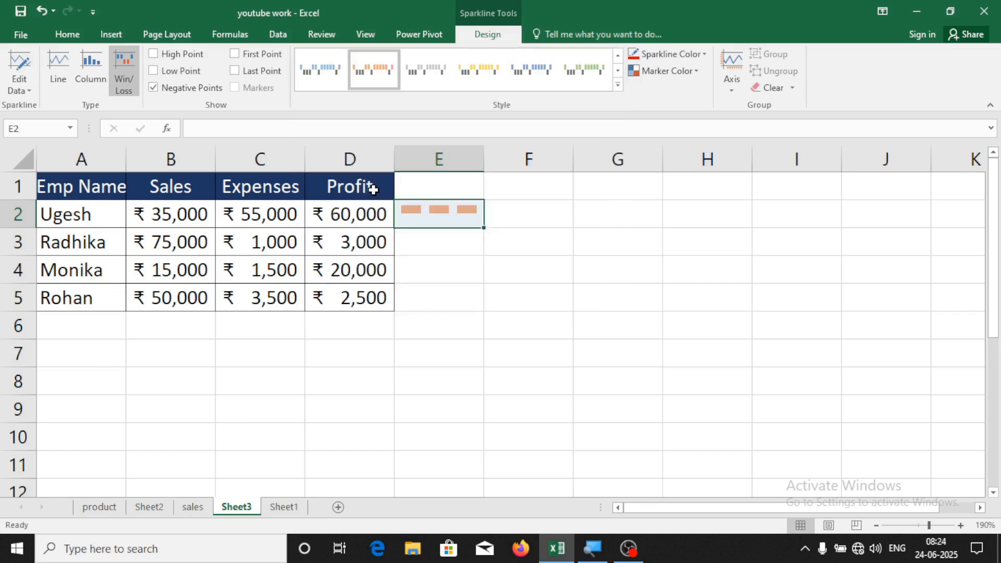
pyautogui.click(462, 270)
pyautogui.click(474, 212)
pyautogui.scroll(3, 500, 284)
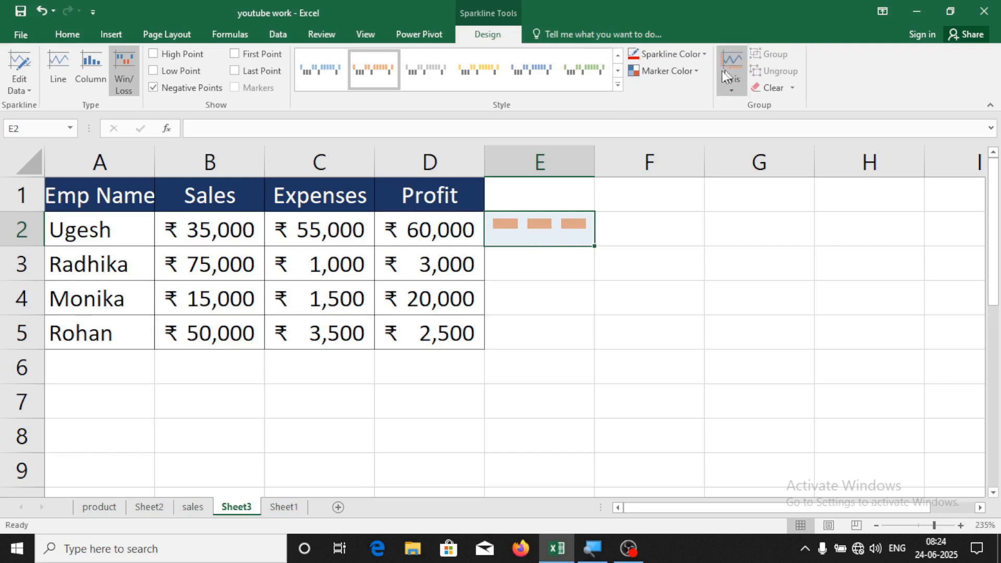
# Colour the high point marker red and low point blue, and turn on the last point marker
pyautogui.click(692, 72)
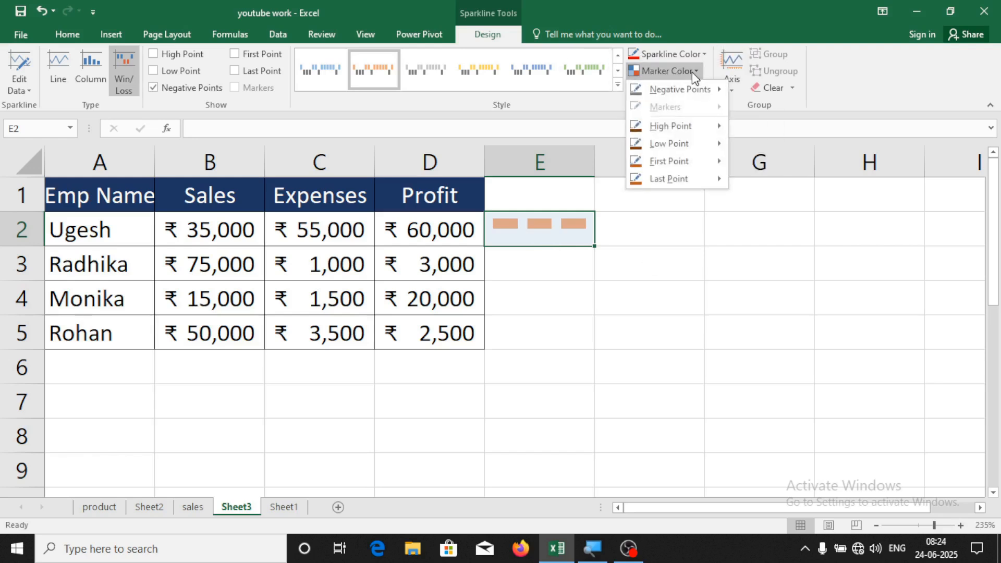
pyautogui.moveTo(683, 128)
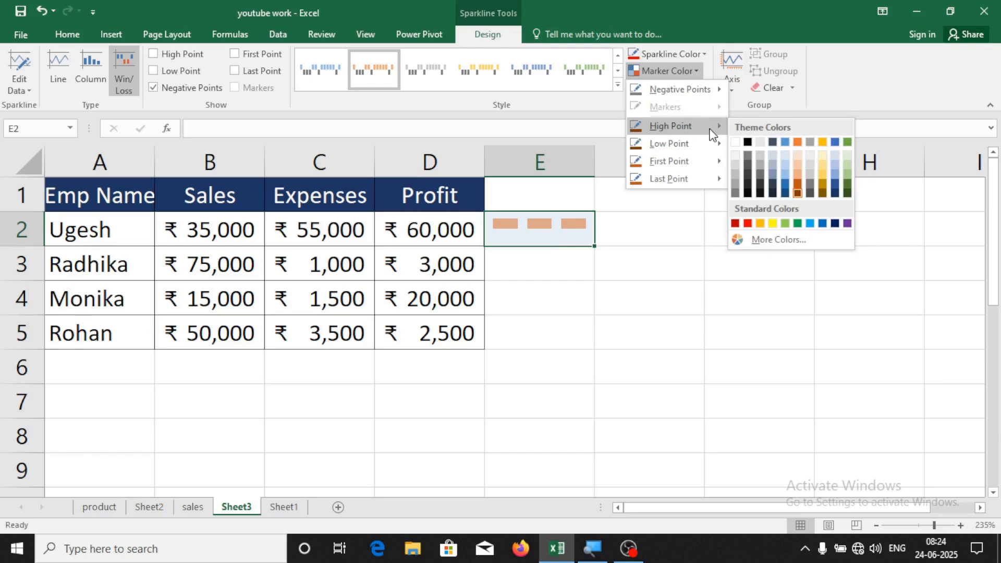
pyautogui.click(748, 224)
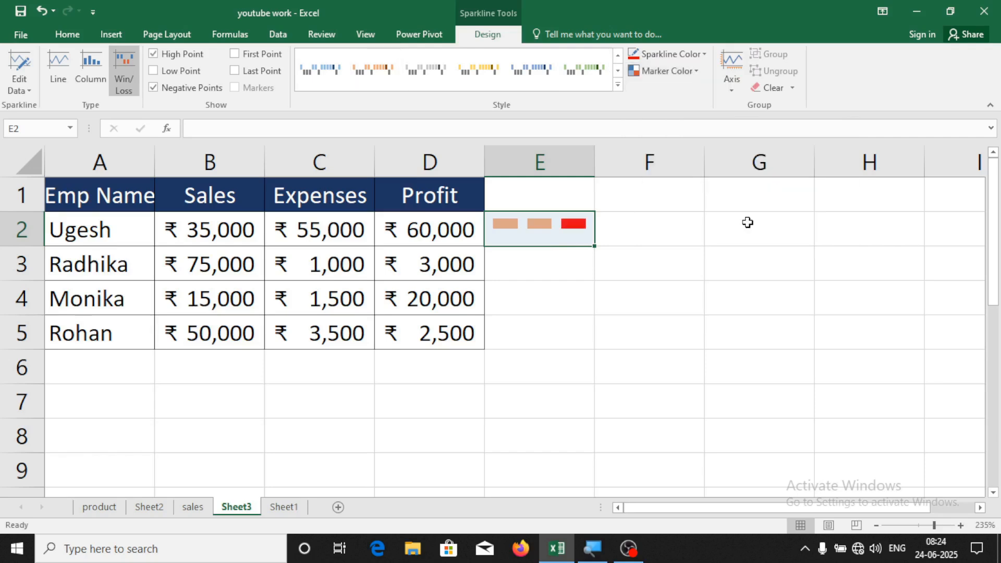
pyautogui.click(681, 73)
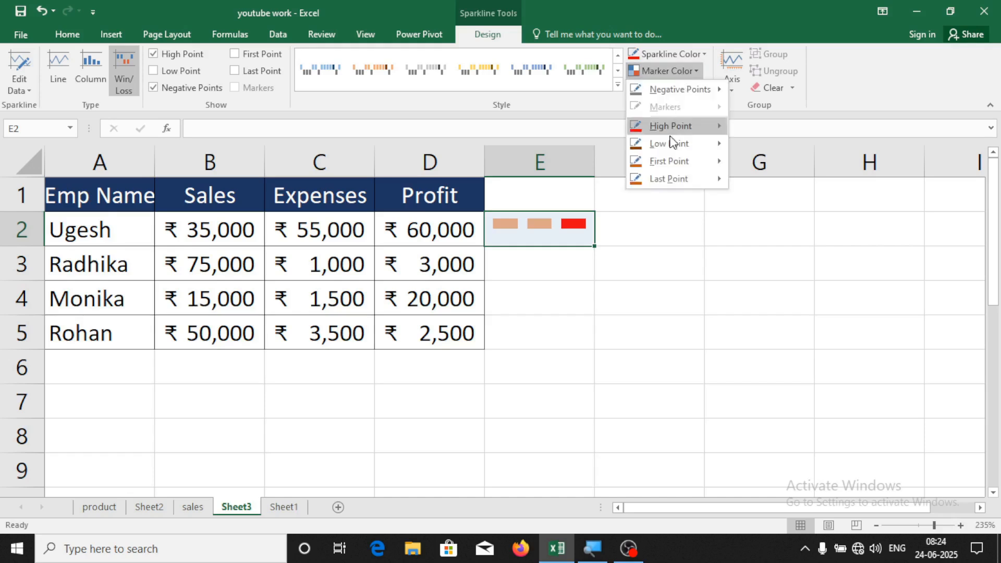
pyautogui.moveTo(678, 144)
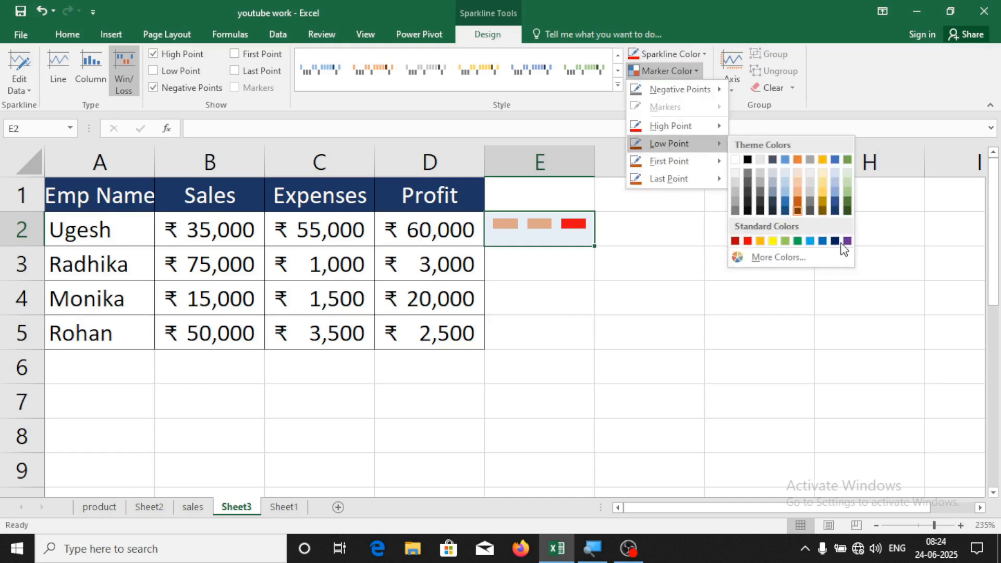
pyautogui.click(822, 241)
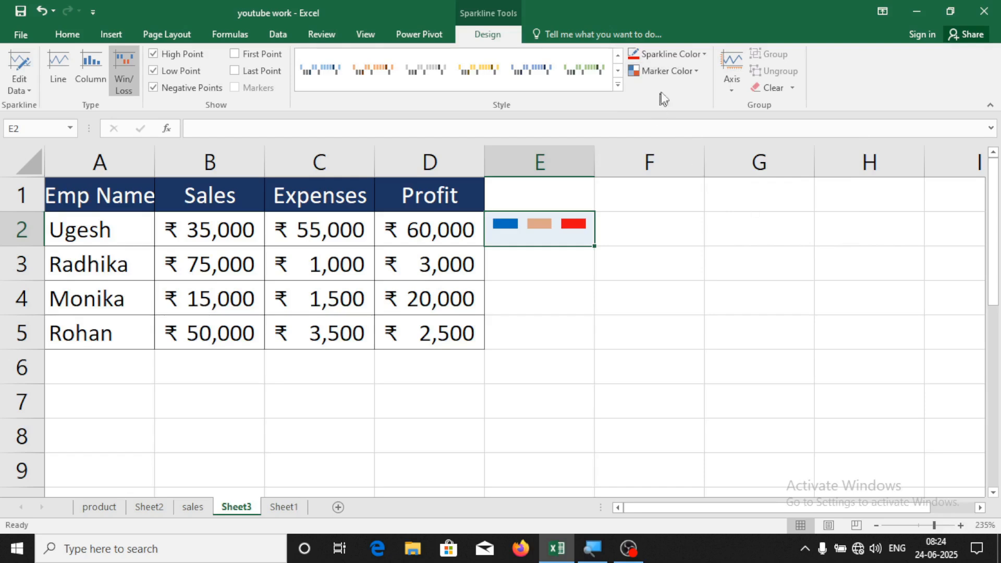
pyautogui.click(663, 73)
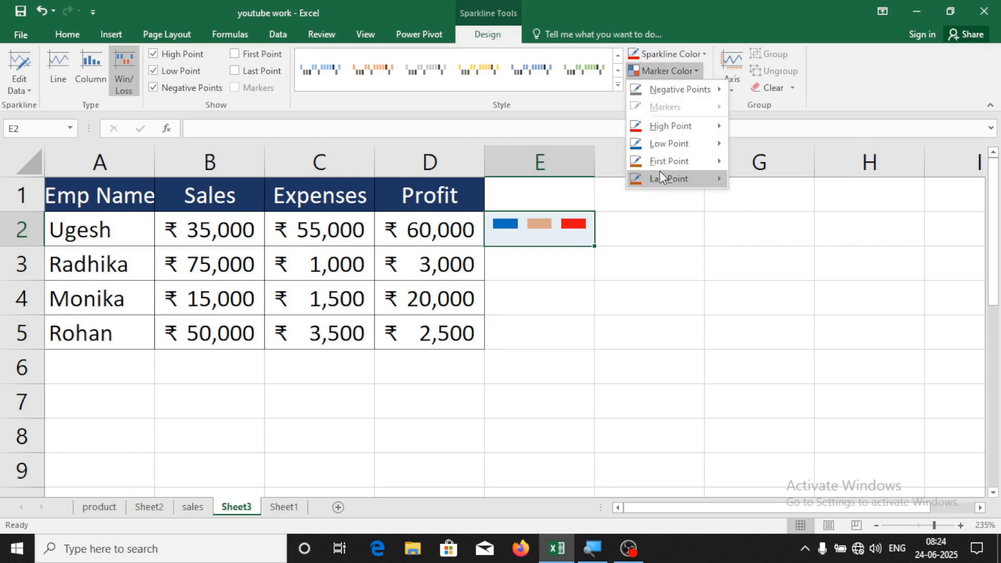
pyautogui.moveTo(661, 179)
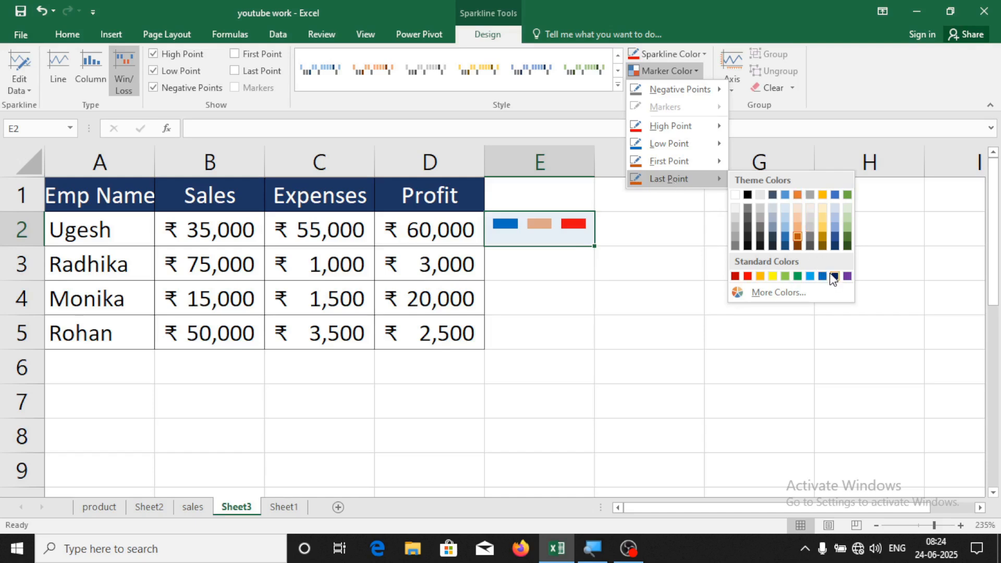
pyautogui.click(774, 277)
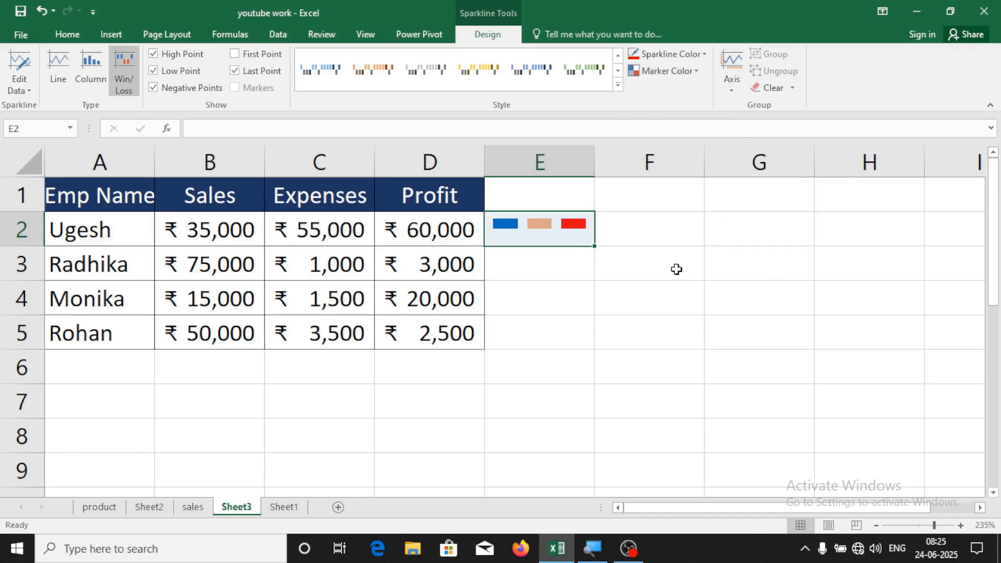
pyautogui.click(567, 257)
pyautogui.click(559, 233)
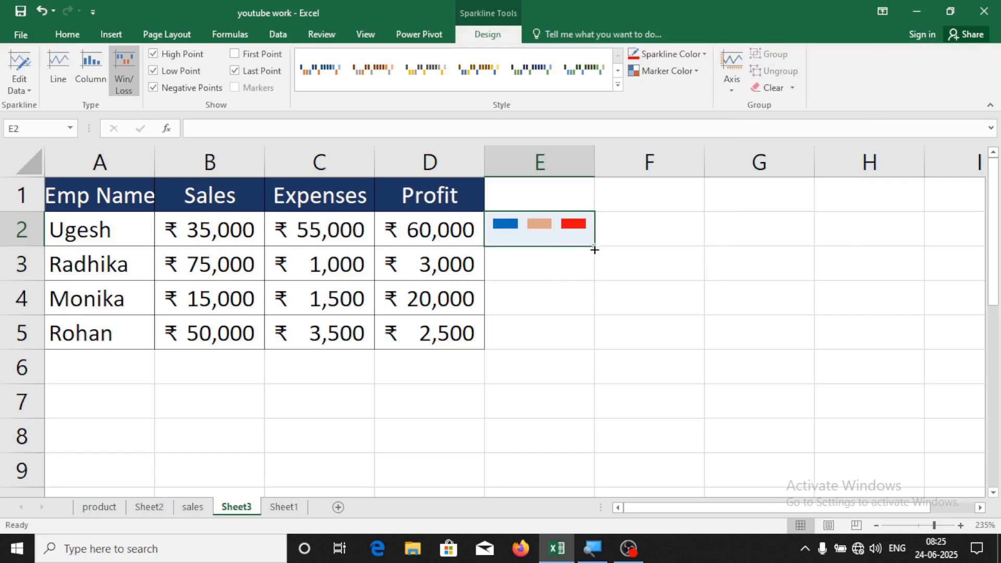
# Fill the E2 Win/Loss sparkline down through E5
pyautogui.moveTo(594, 245); pyautogui.dragTo(594, 342)
pyautogui.click(661, 289)
pyautogui.click(554, 230)
pyautogui.click(519, 312)
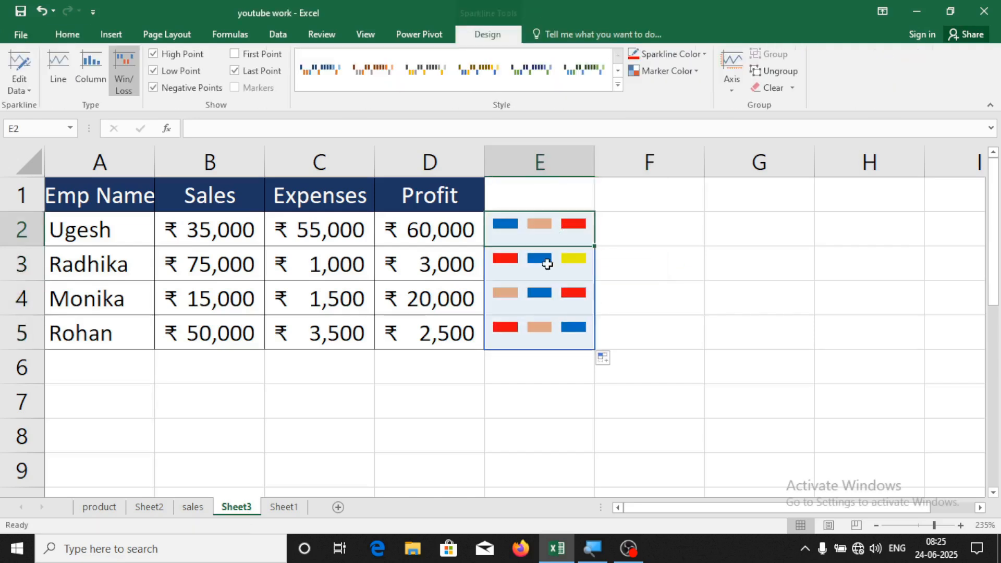
# Change B3 to 50,000 and C5 to 5,000
pyautogui.click(291, 264)
pyautogui.click(211, 274)
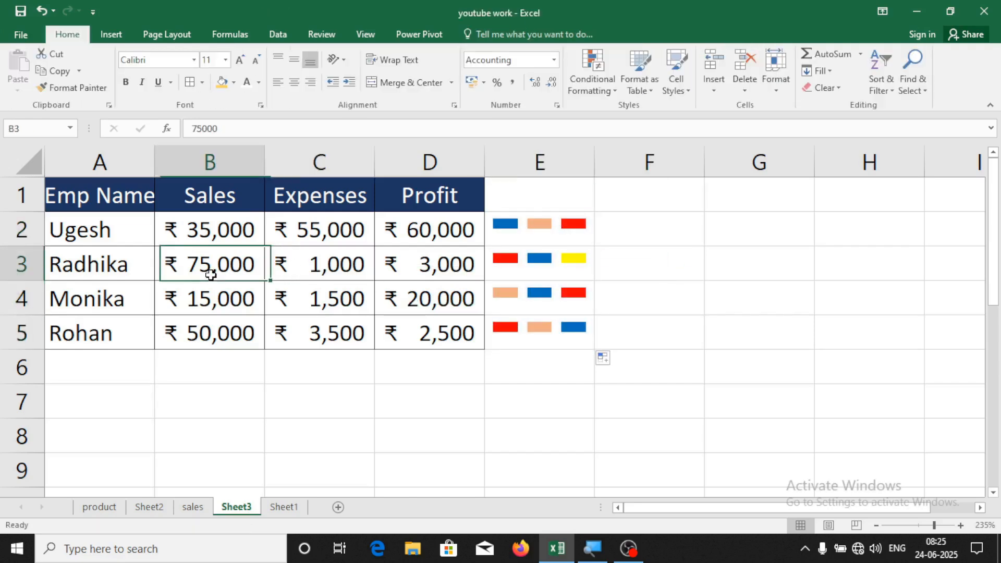
pyautogui.write('50000')
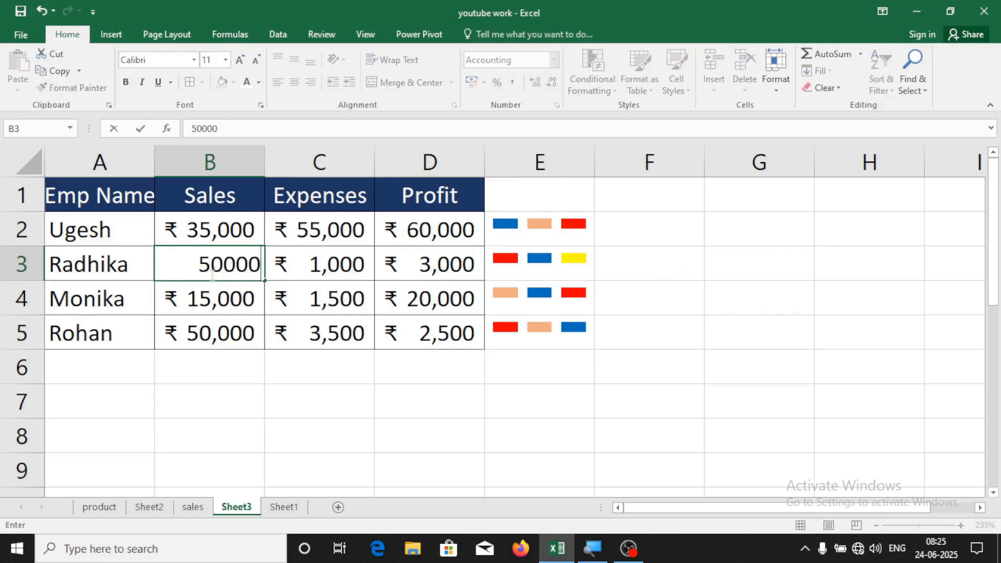
pyautogui.press('Return')
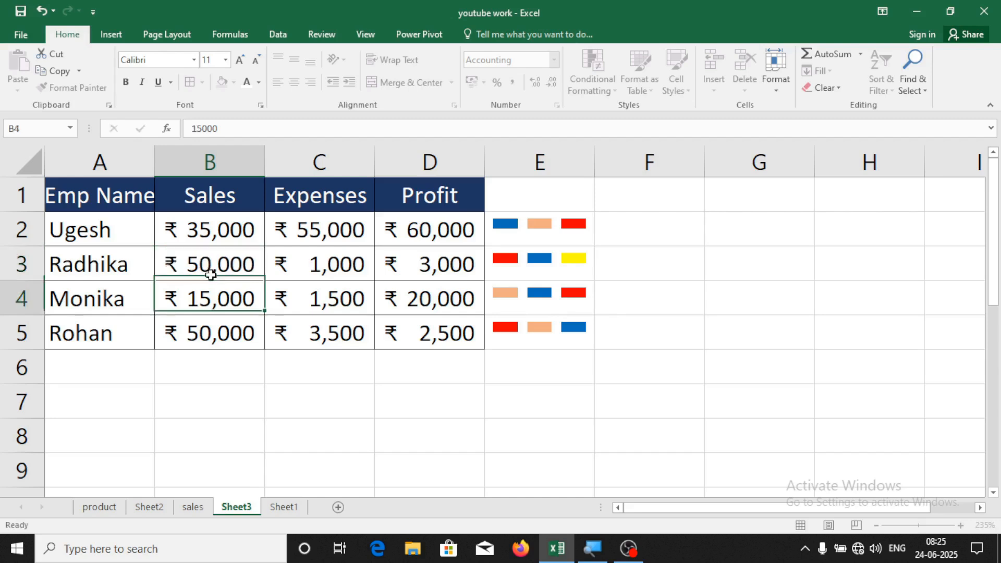
pyautogui.click(317, 317)
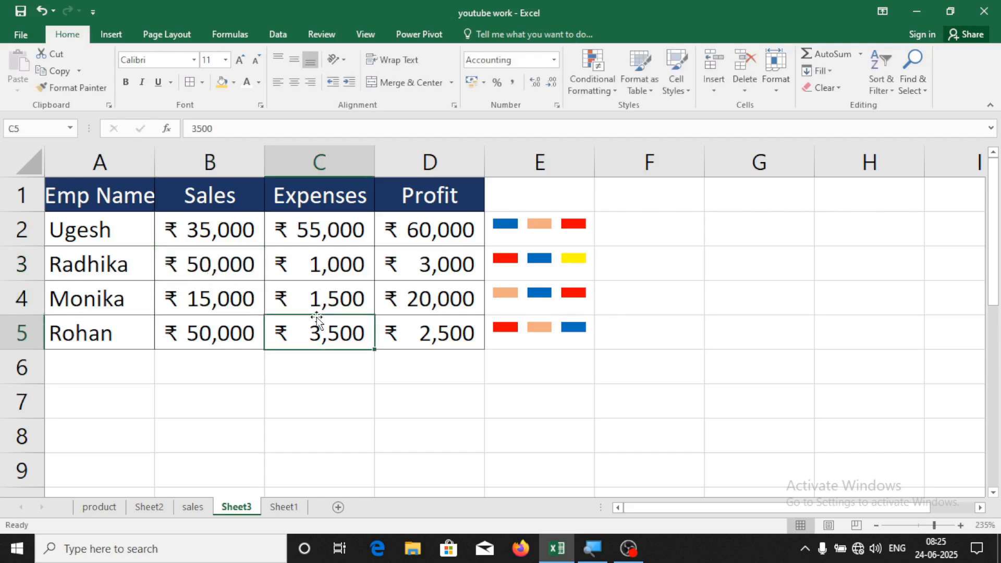
pyautogui.write('5000')
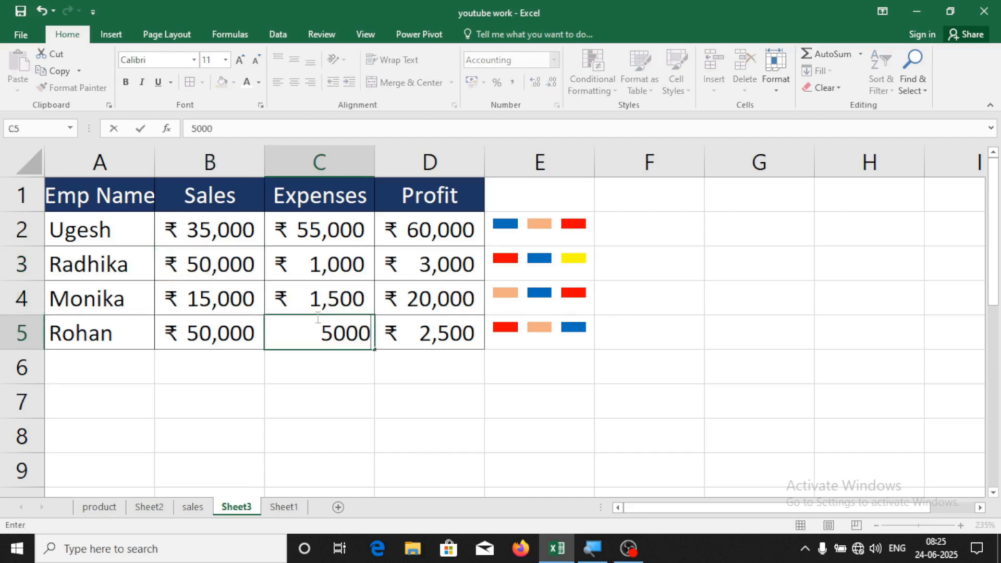
pyautogui.press('Return')
# Change D3 to 6,000 and D2 to 55,000
pyautogui.click(441, 269)
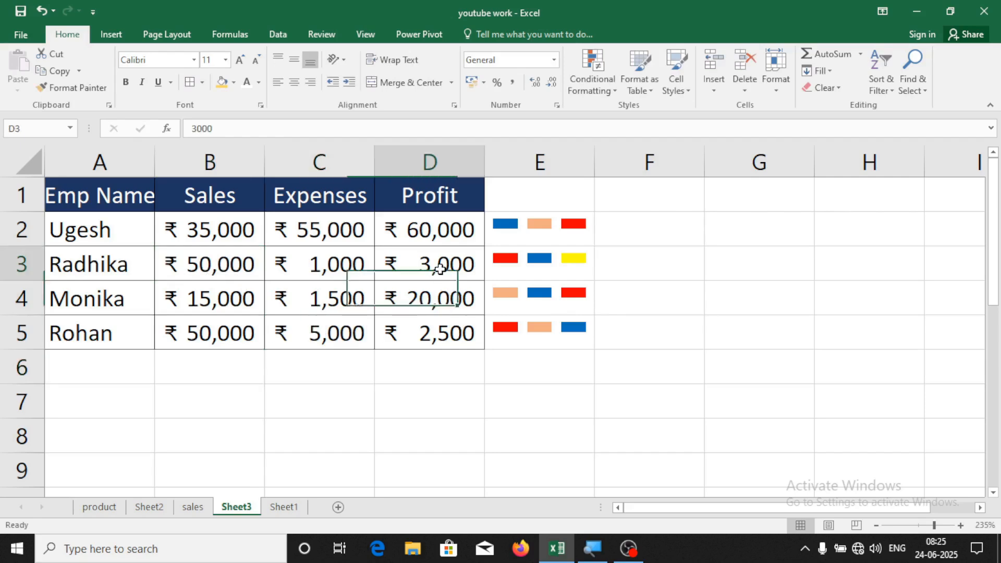
pyautogui.write('6000')
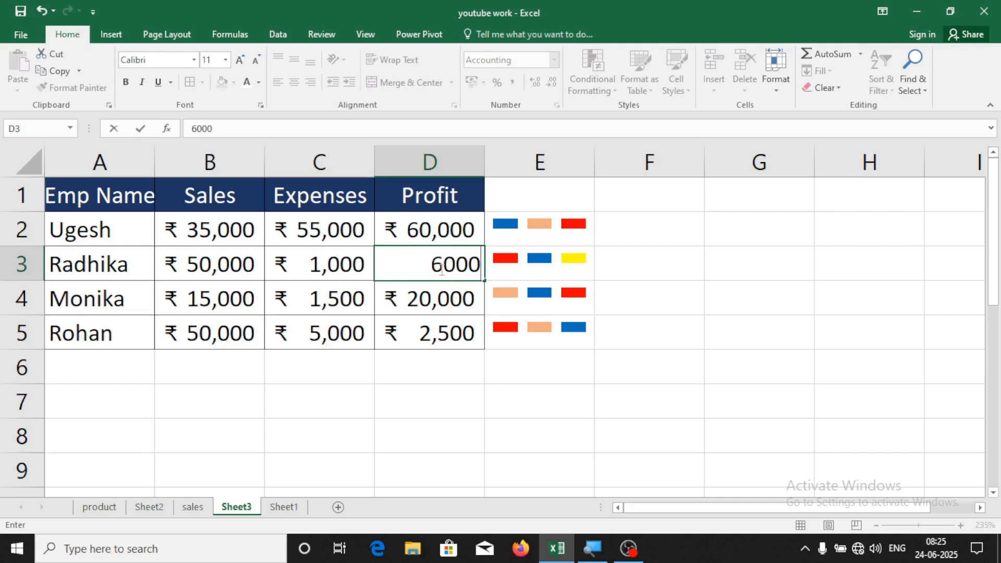
pyautogui.press('Return')
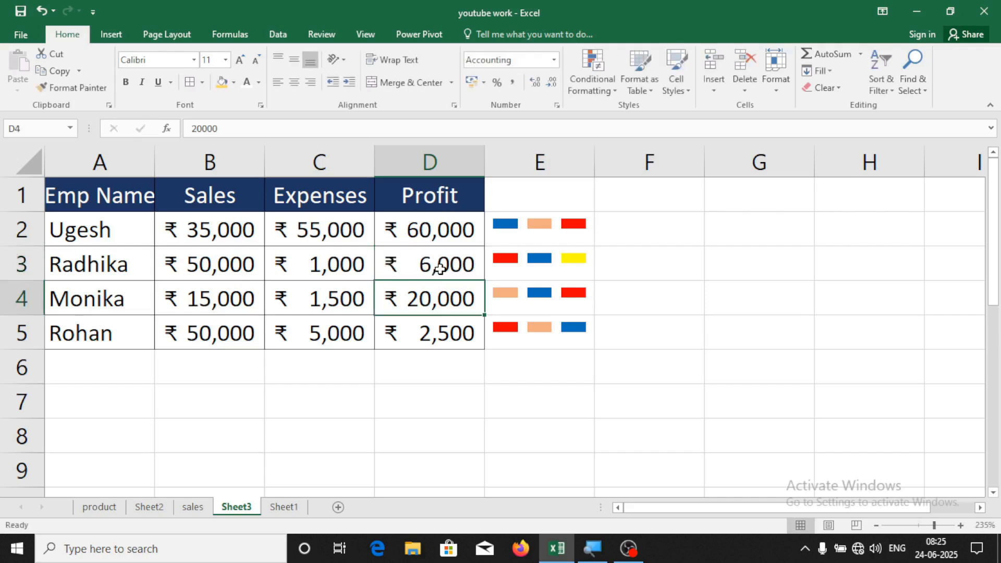
pyautogui.click(442, 230)
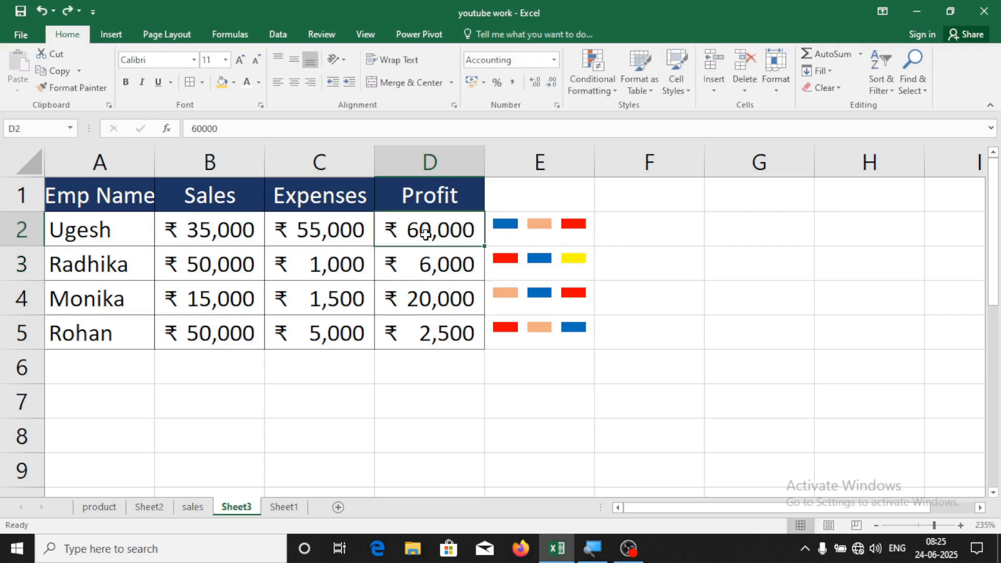
pyautogui.write('525')
pyautogui.press('BackSpace')
pyautogui.press('BackSpace')
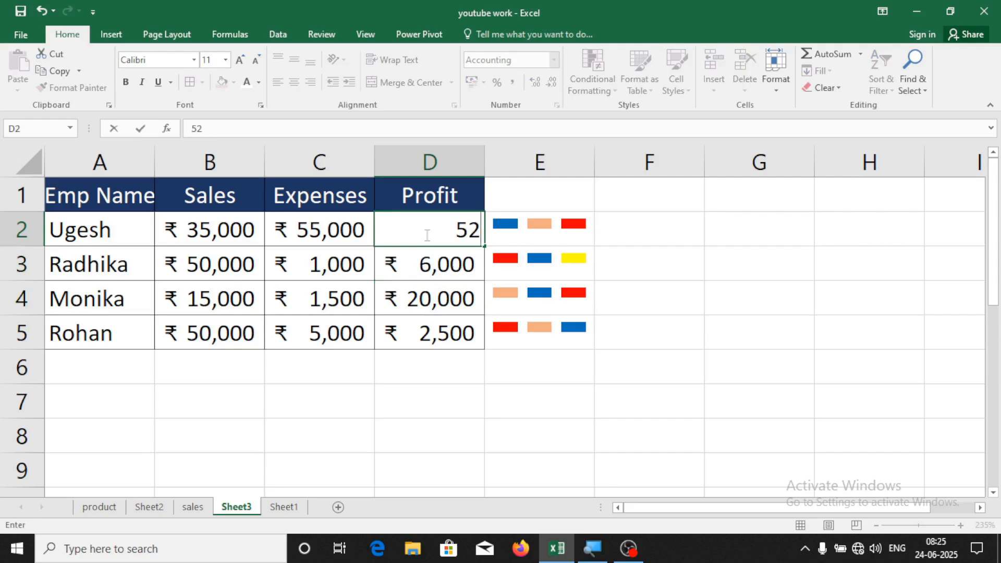
pyautogui.write('5,000')
pyautogui.press('Return')
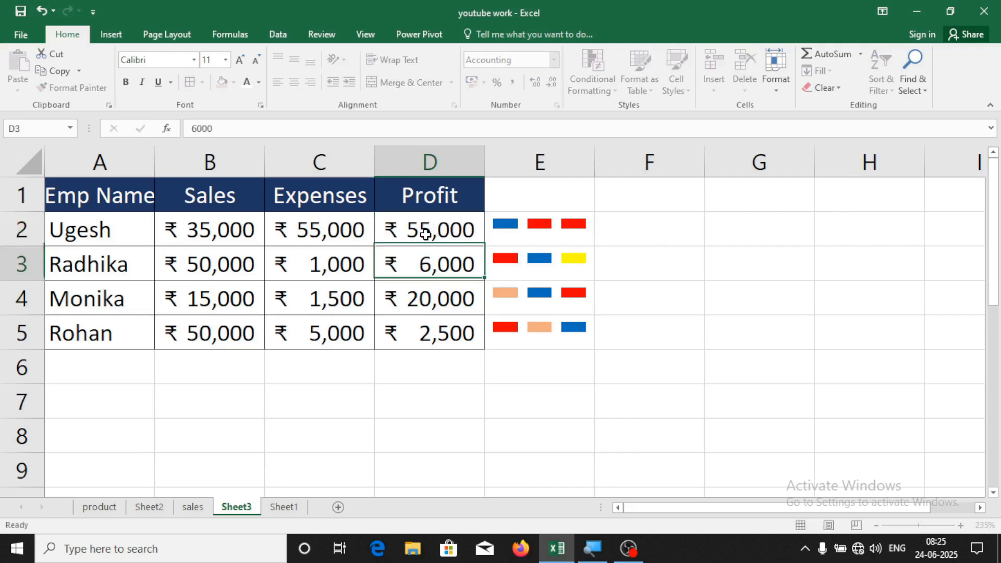
# Apply the brown sparkline style to all sparklines in E2:E5
pyautogui.click(593, 426)
pyautogui.moveTo(554, 233); pyautogui.dragTo(537, 334)
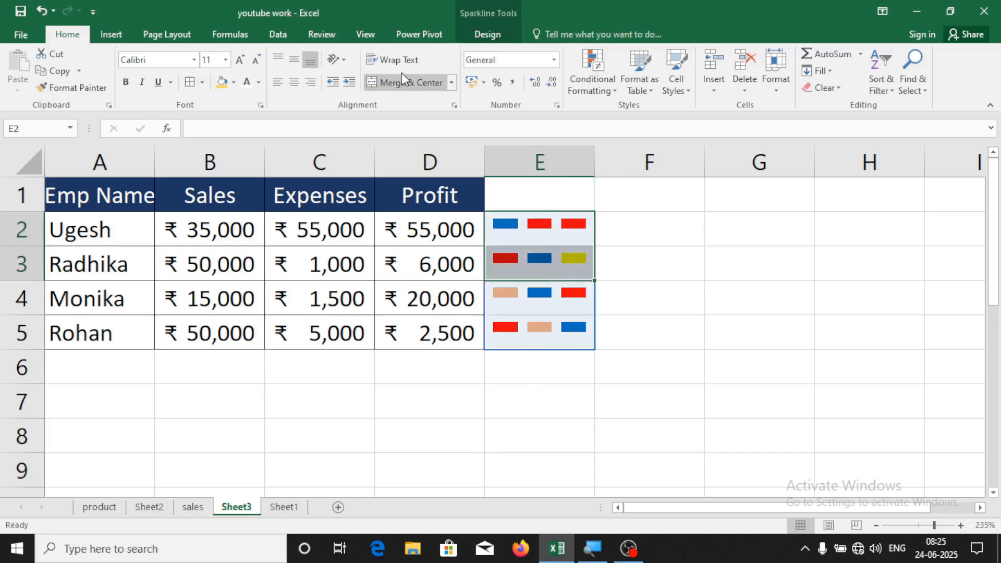
pyautogui.click(467, 33)
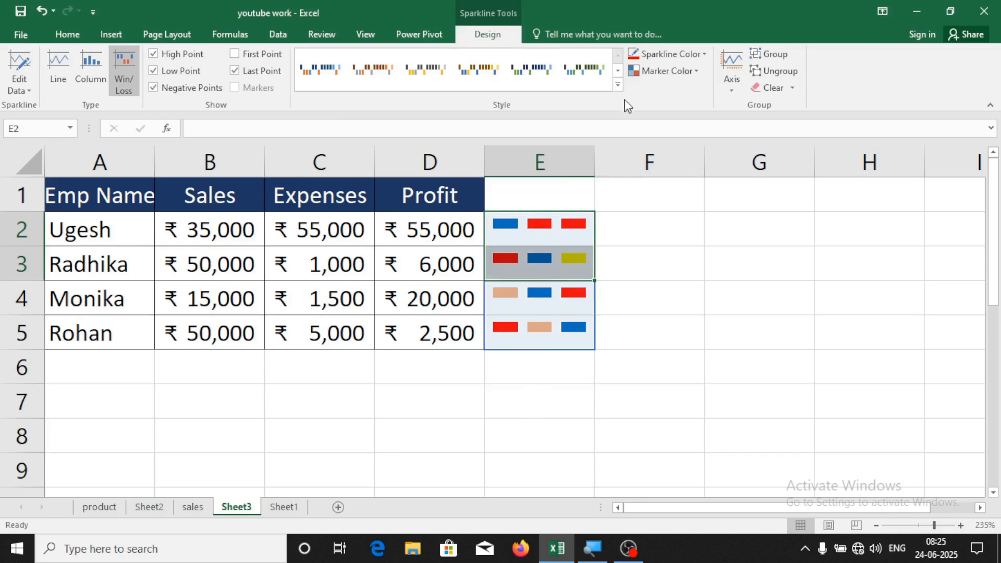
pyautogui.click(618, 88)
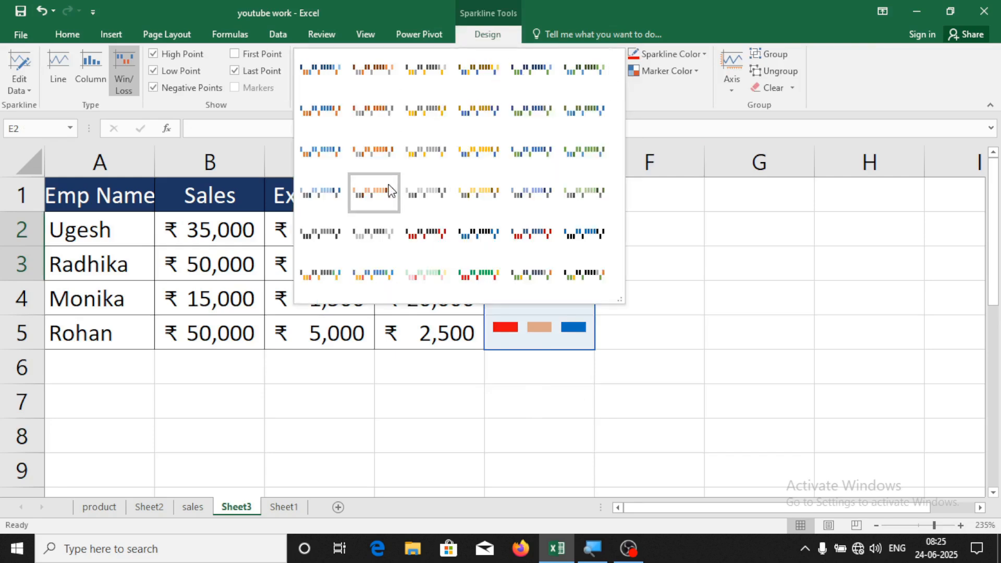
pyautogui.click(390, 191)
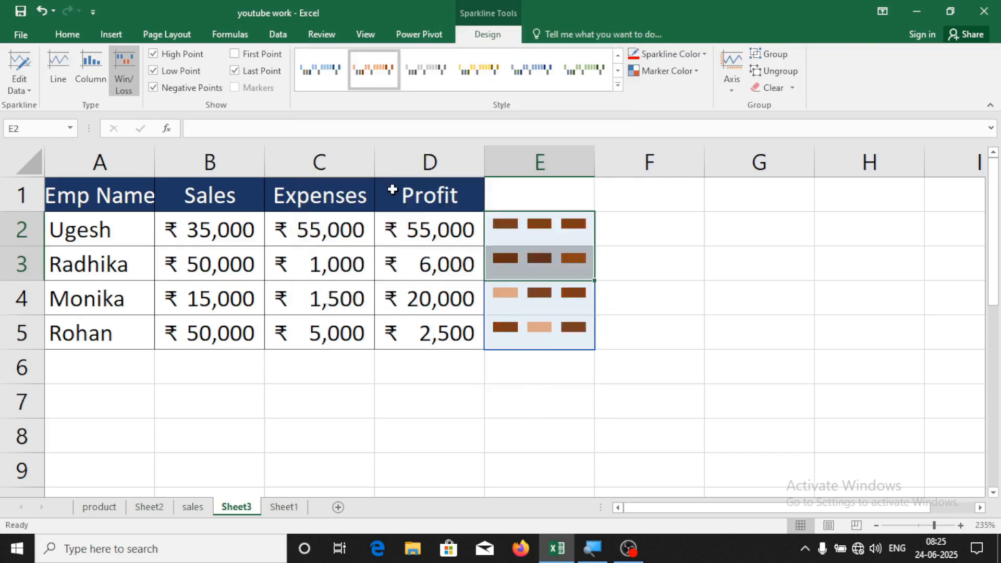
pyautogui.click(690, 294)
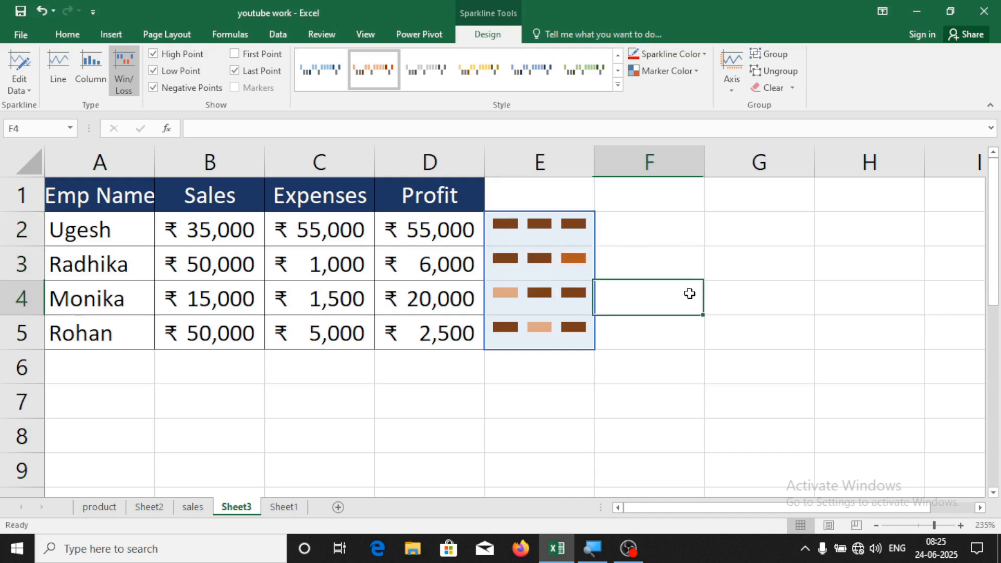
# Show the Insert options and bring up Book1's Sheet2 with the ID No./Name/Product/Sales table
pyautogui.click(111, 36)
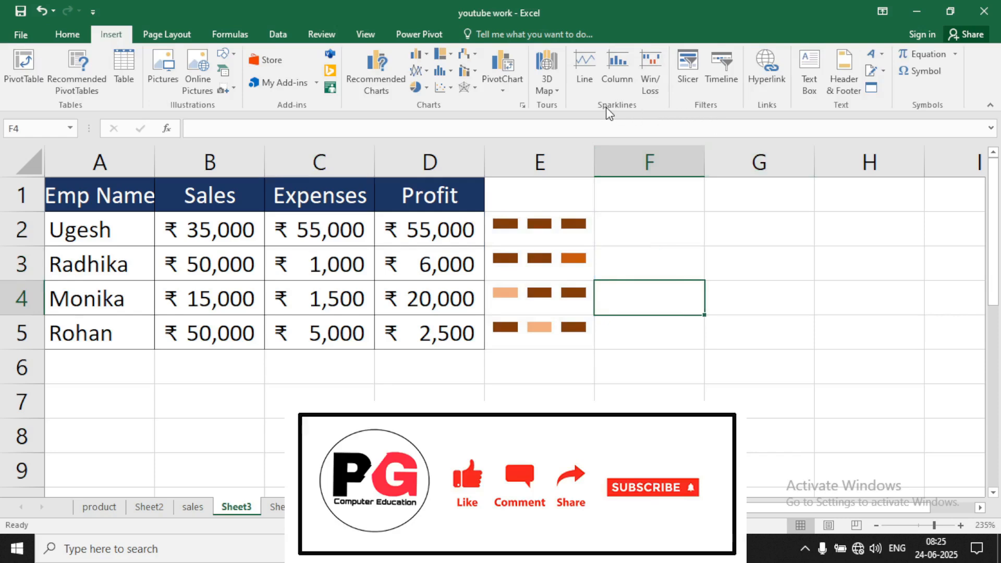
pyautogui.click(657, 206)
pyautogui.click(734, 326)
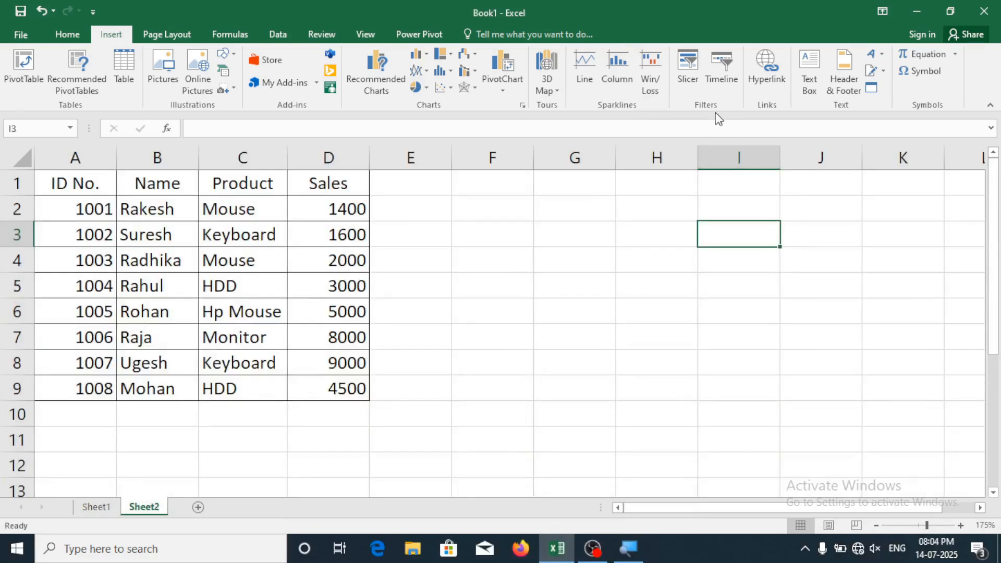
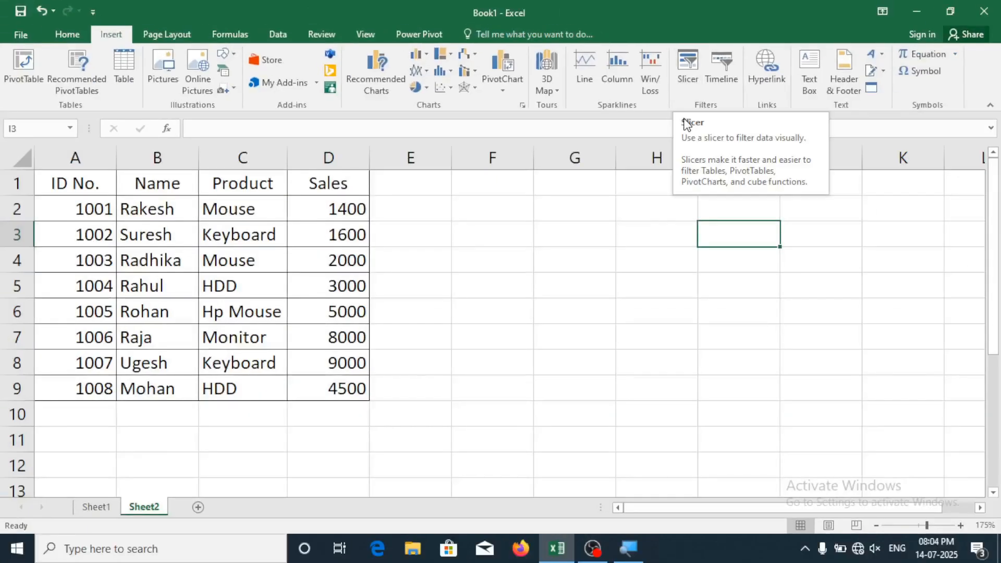
# Select the data in A1:D9 and try a slicer, dismissing the connections dialog
pyautogui.click(494, 312)
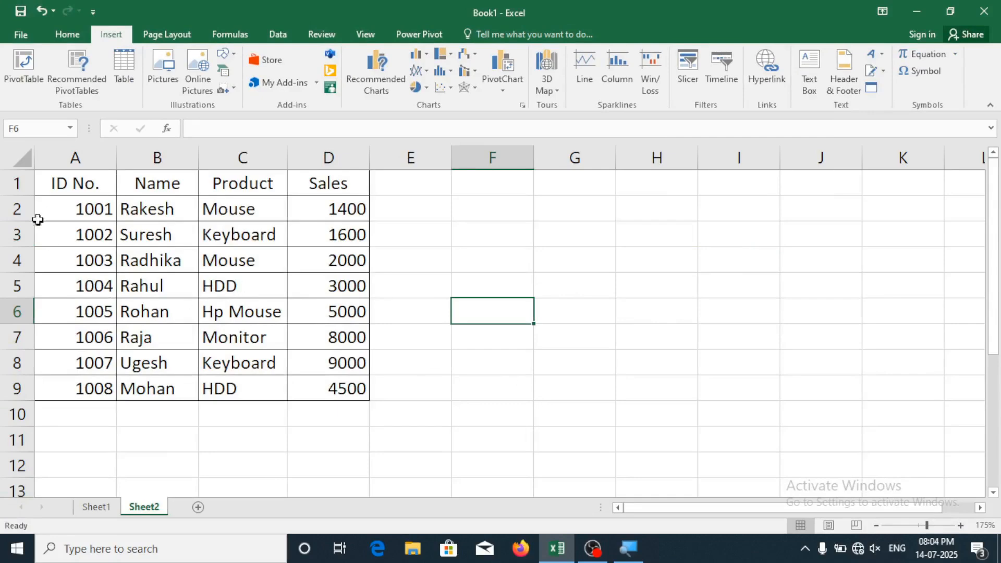
pyautogui.moveTo(53, 183); pyautogui.dragTo(330, 391)
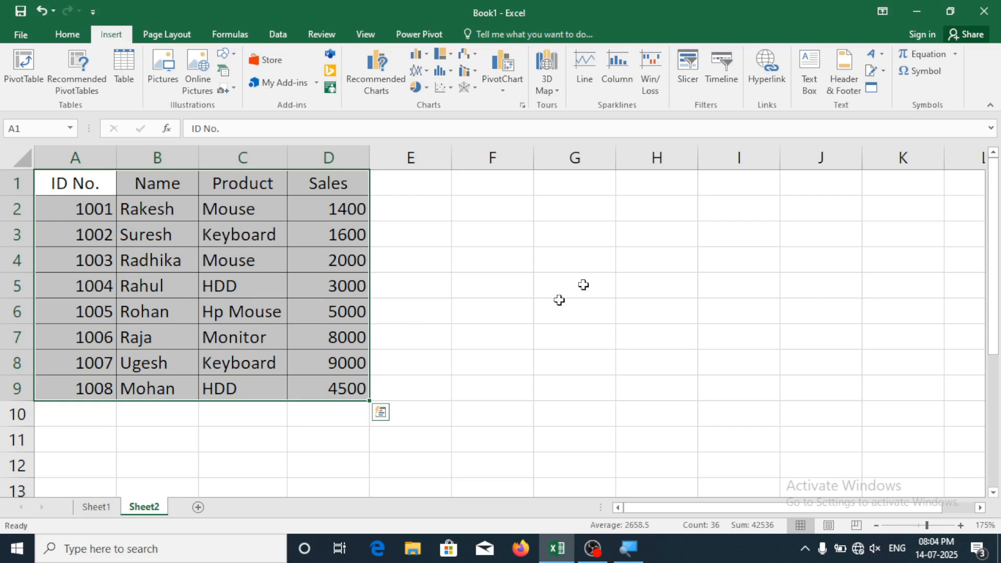
pyautogui.click(543, 320)
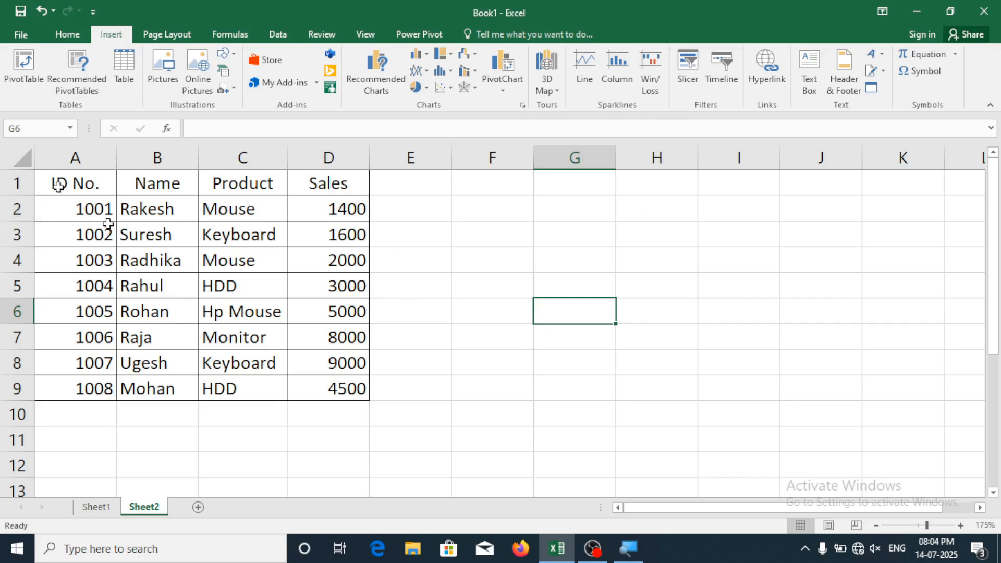
pyautogui.moveTo(64, 185); pyautogui.dragTo(338, 389)
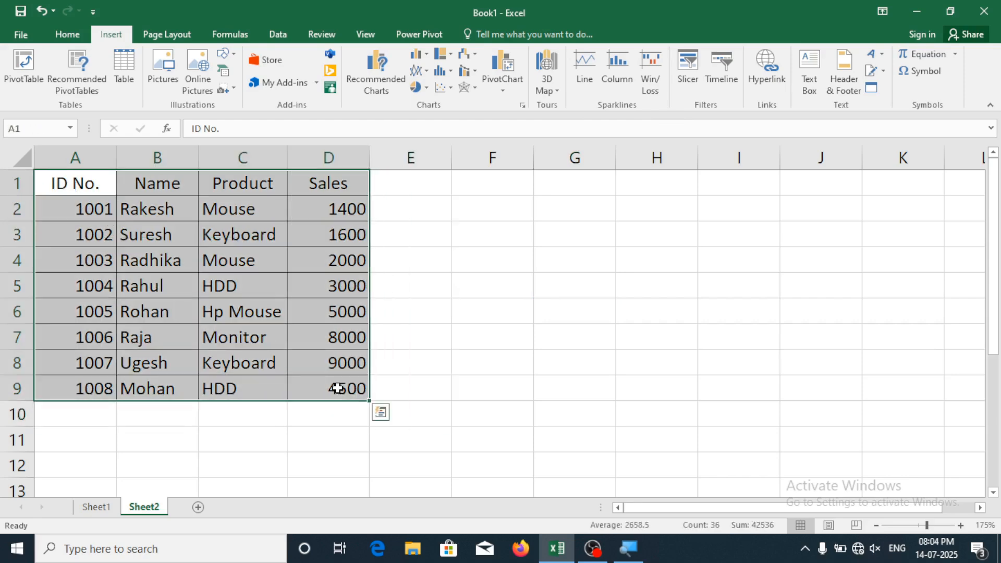
pyautogui.click(689, 78)
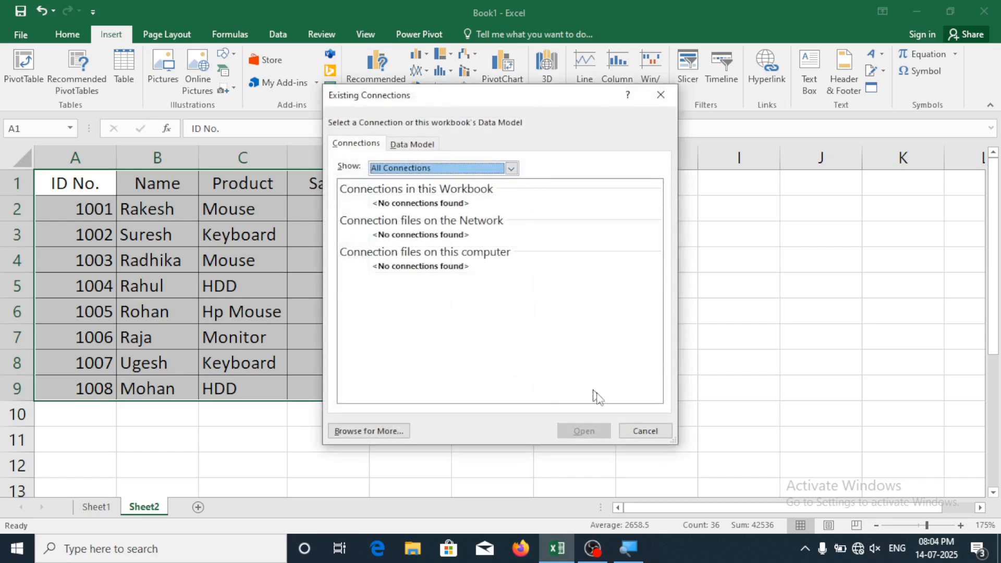
pyautogui.click(666, 437)
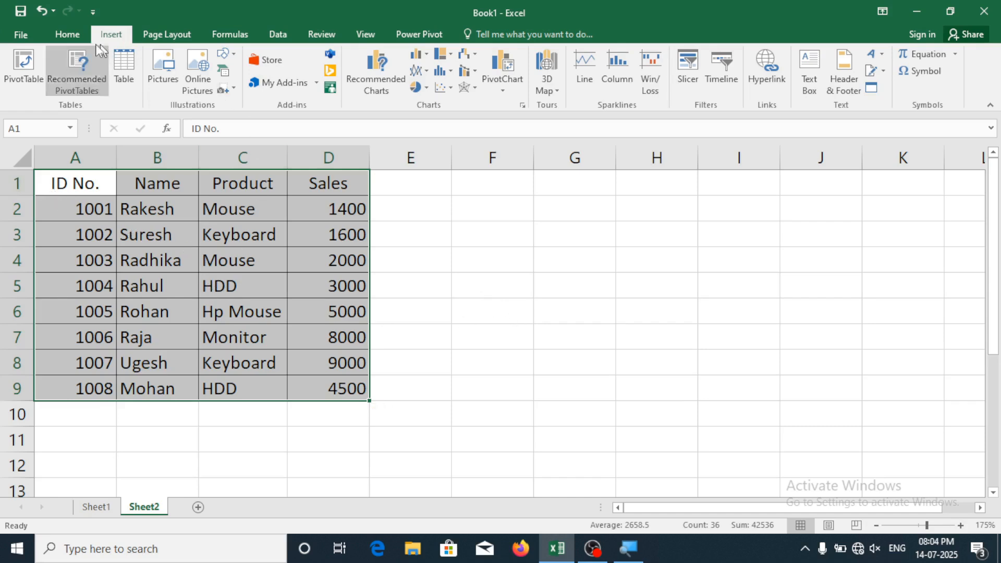
# Convert A1:D9 into a table with headers, then reselect the whole table
pyautogui.click(118, 72)
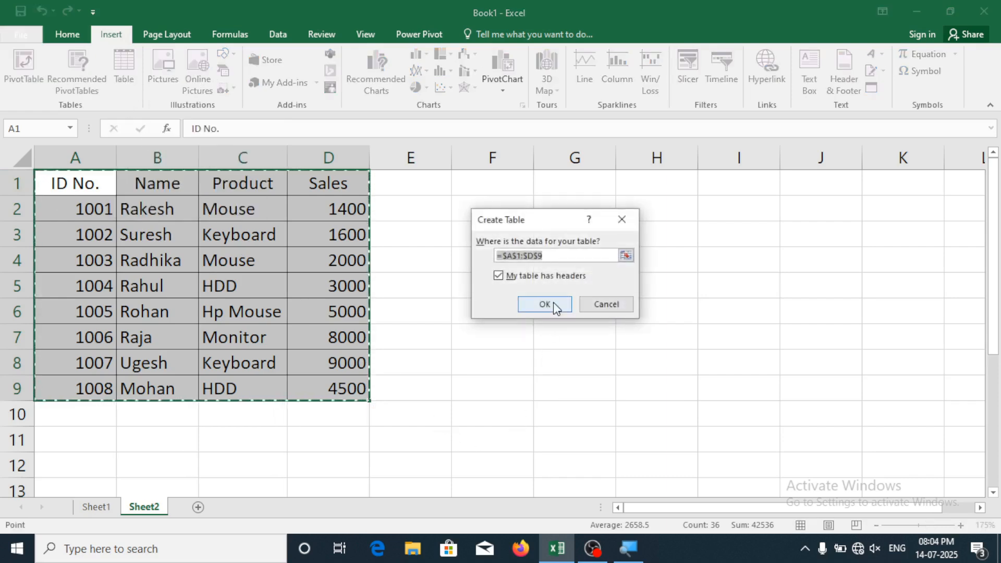
pyautogui.click(544, 305)
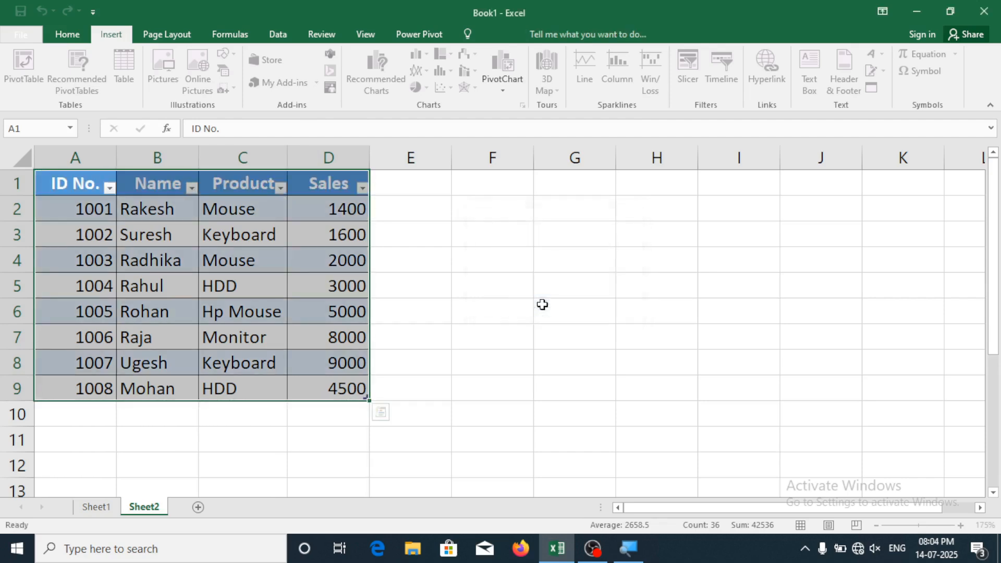
pyautogui.click(445, 316)
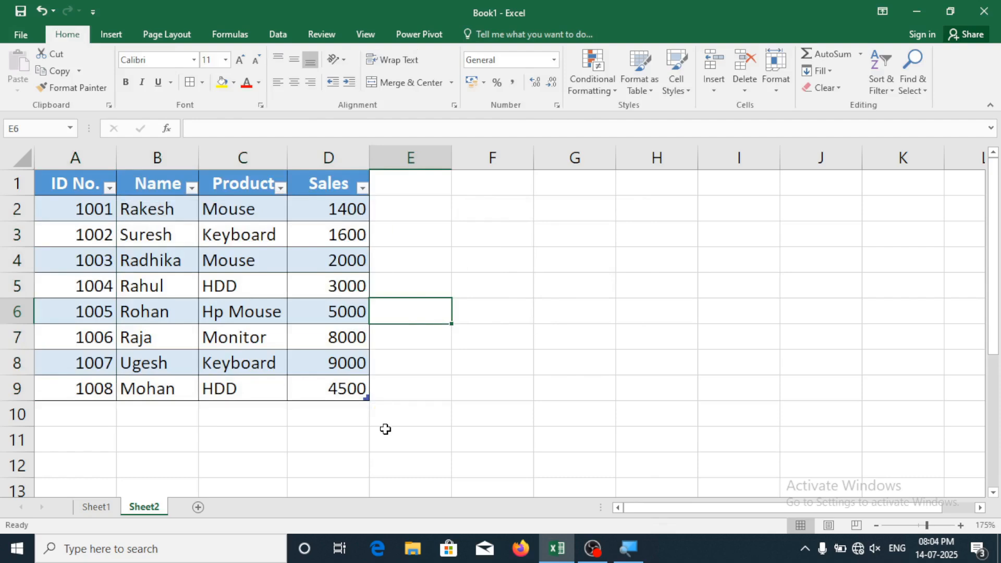
pyautogui.moveTo(45, 185); pyautogui.dragTo(317, 394)
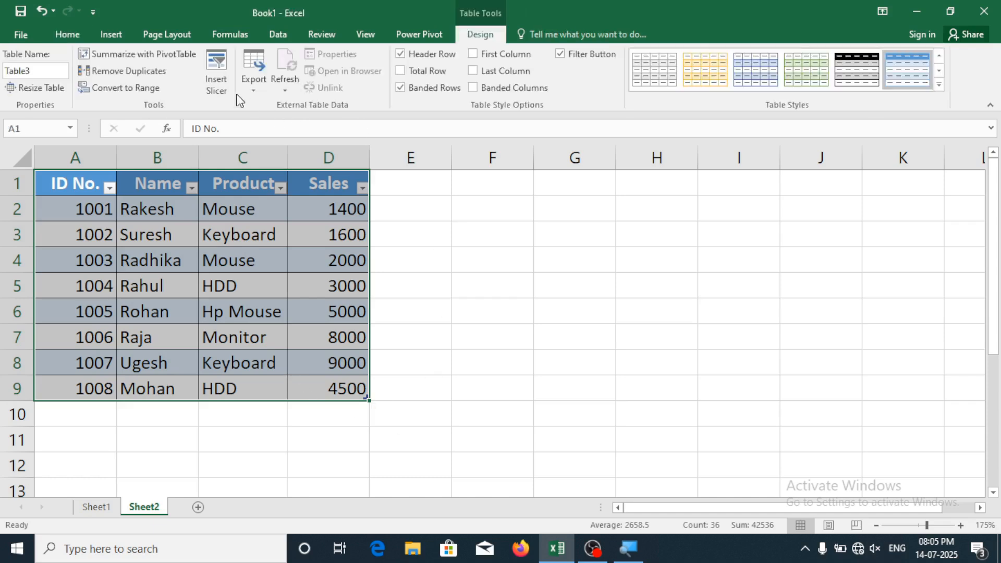
pyautogui.click(121, 36)
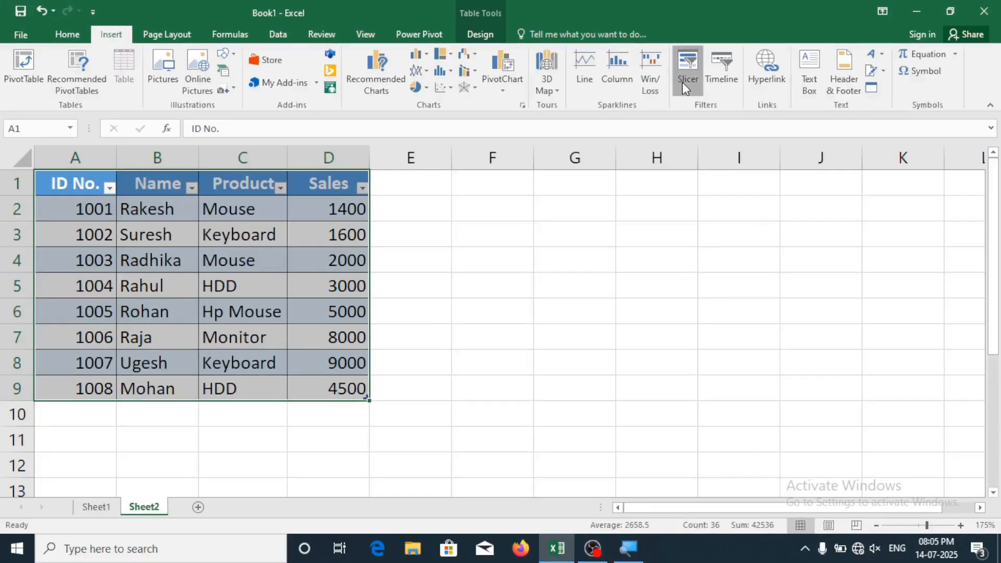
# Insert three slicers for the table's Name, Product and Sales fields
pyautogui.click(688, 78)
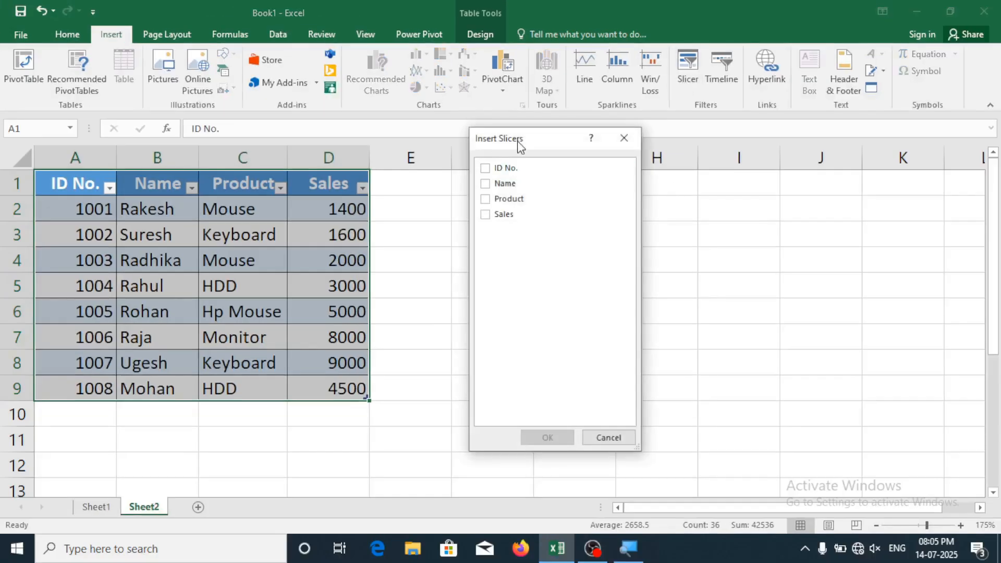
pyautogui.moveTo(521, 143); pyautogui.dragTo(569, 140)
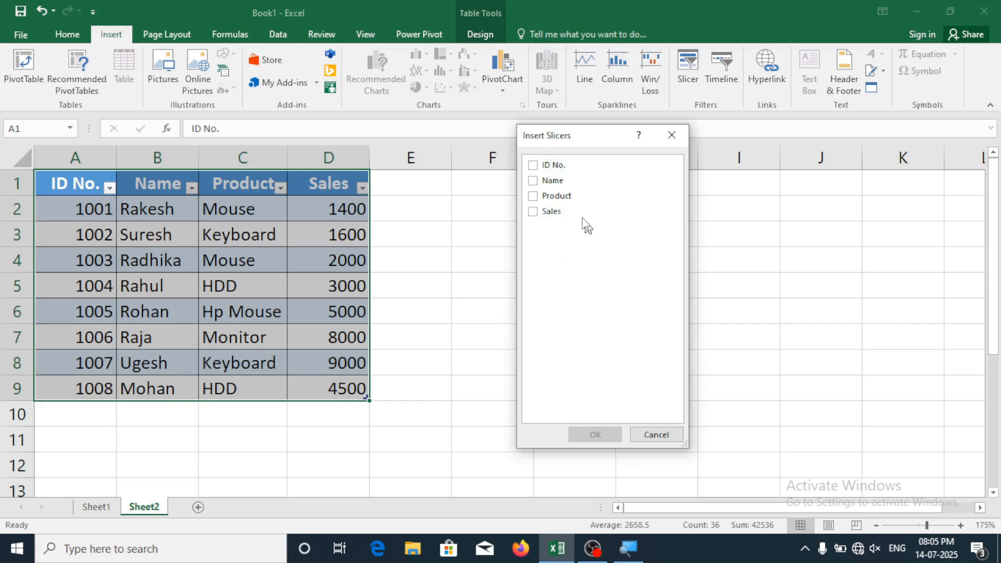
pyautogui.click(532, 181)
pyautogui.click(530, 194)
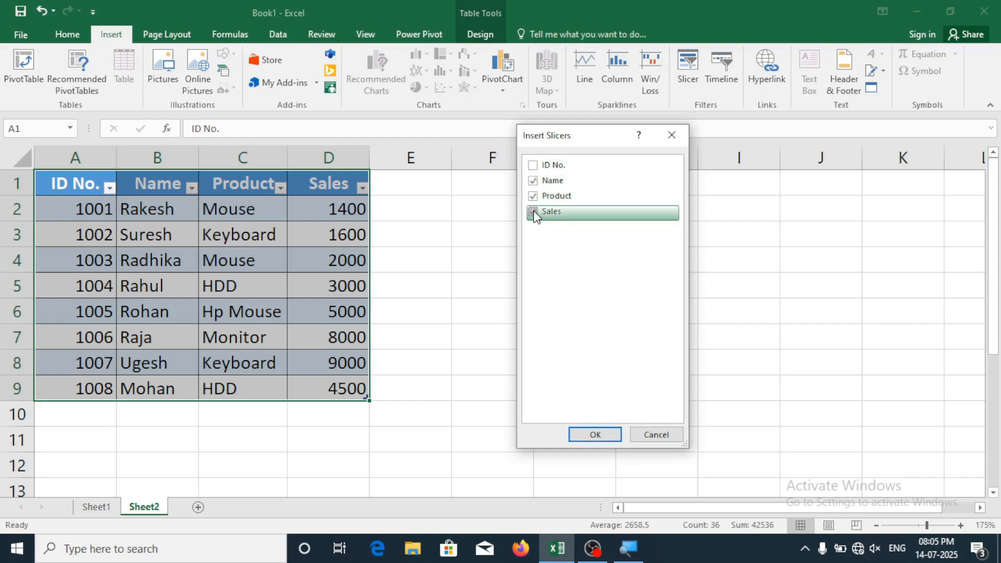
pyautogui.click(533, 211)
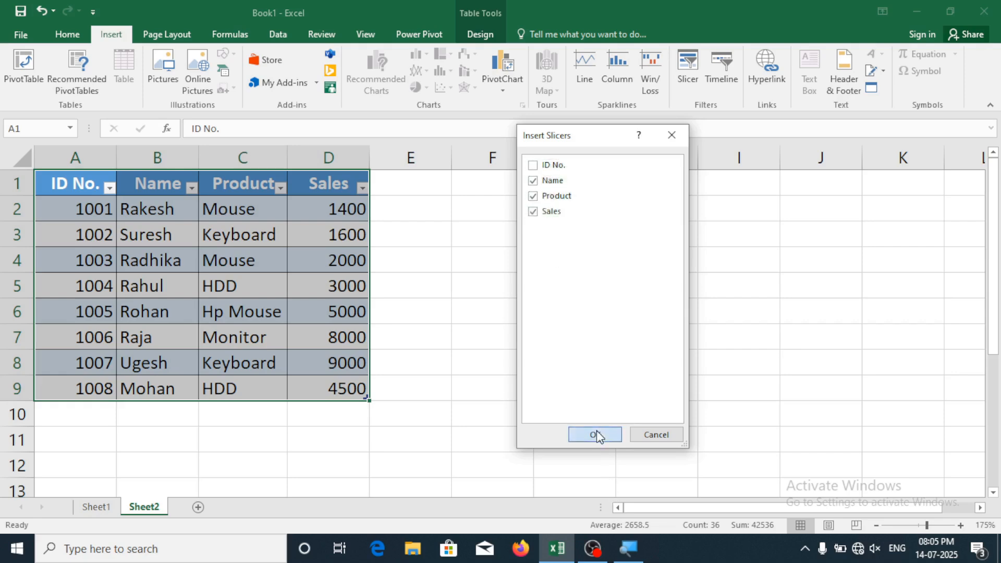
pyautogui.click(597, 437)
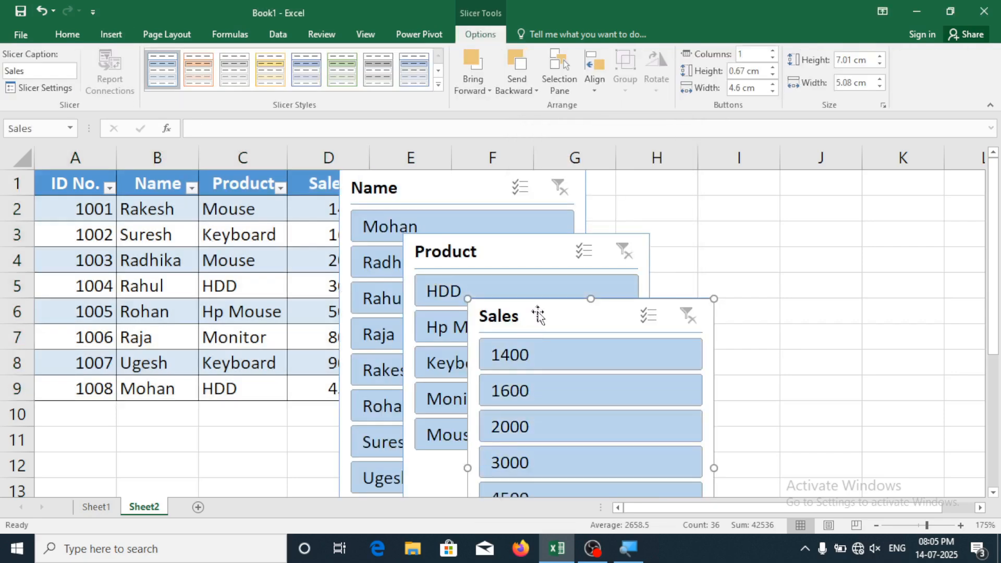
# Line up the Name, Product and Sales slicers side by side across columns C–K
pyautogui.moveTo(537, 314); pyautogui.dragTo(766, 217)
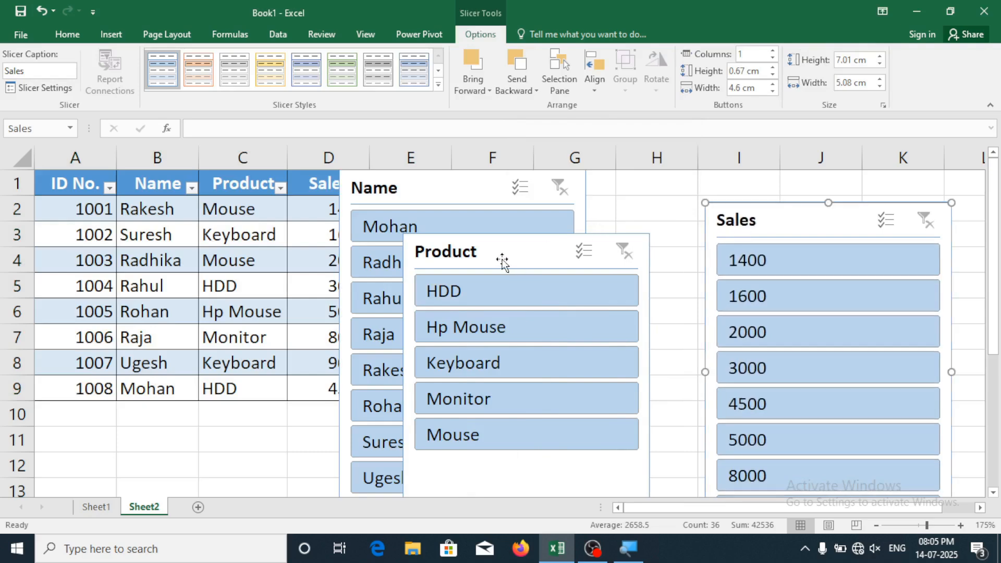
pyautogui.moveTo(502, 262); pyautogui.dragTo(557, 262)
pyautogui.moveTo(415, 188); pyautogui.dragTo(229, 210)
pyautogui.moveTo(572, 253); pyautogui.dragTo(533, 186)
pyautogui.click(792, 224)
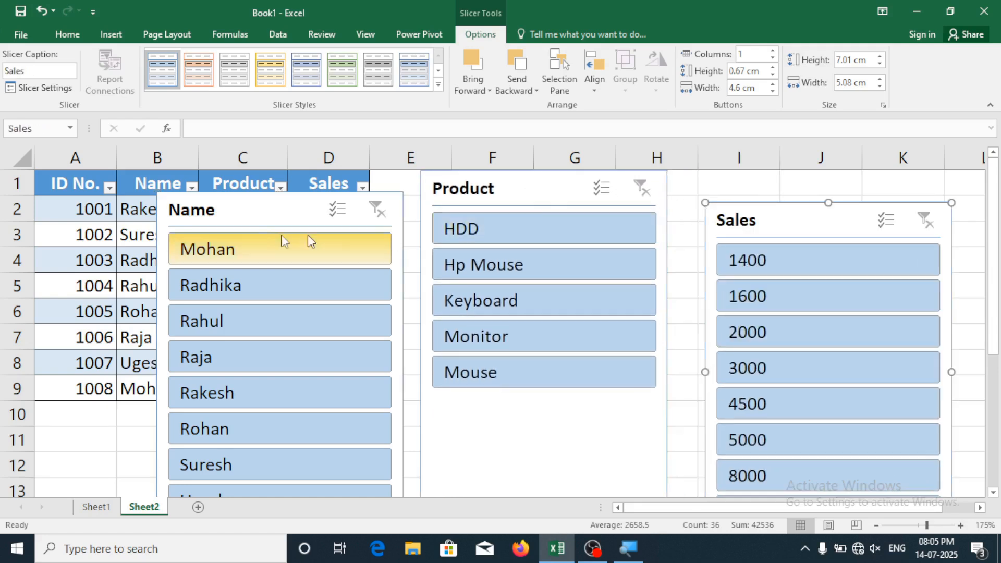
pyautogui.moveTo(257, 197); pyautogui.dragTo(281, 175)
pyautogui.hotkey('ctrl', 'z')
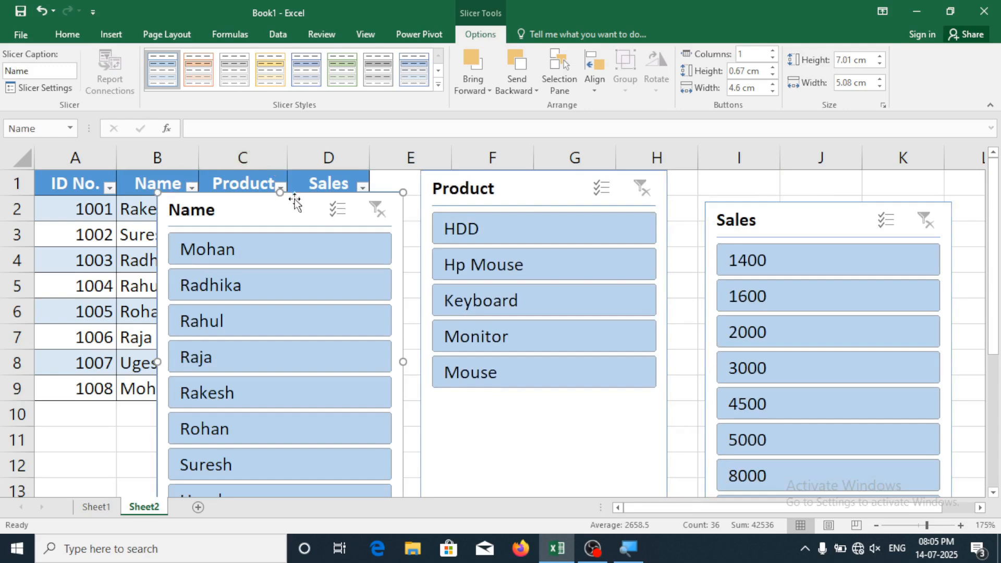
pyautogui.moveTo(242, 215); pyautogui.dragTo(255, 187)
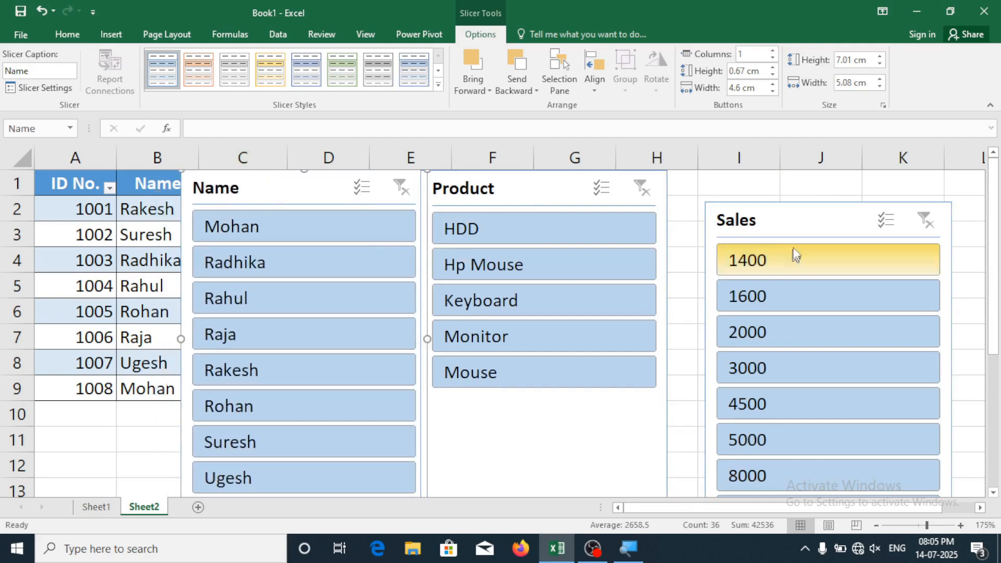
pyautogui.moveTo(778, 222); pyautogui.dragTo(771, 195)
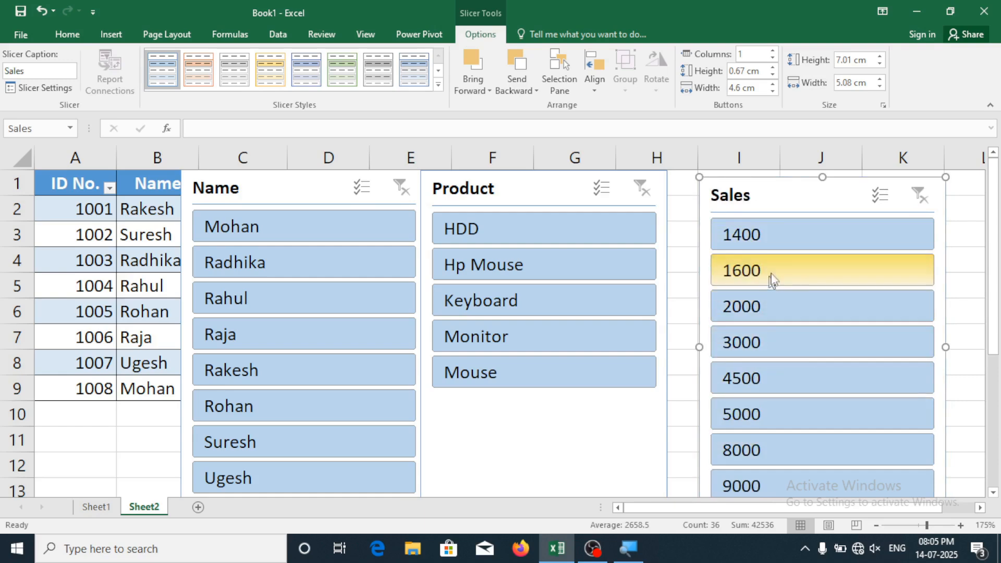
pyautogui.click(768, 271)
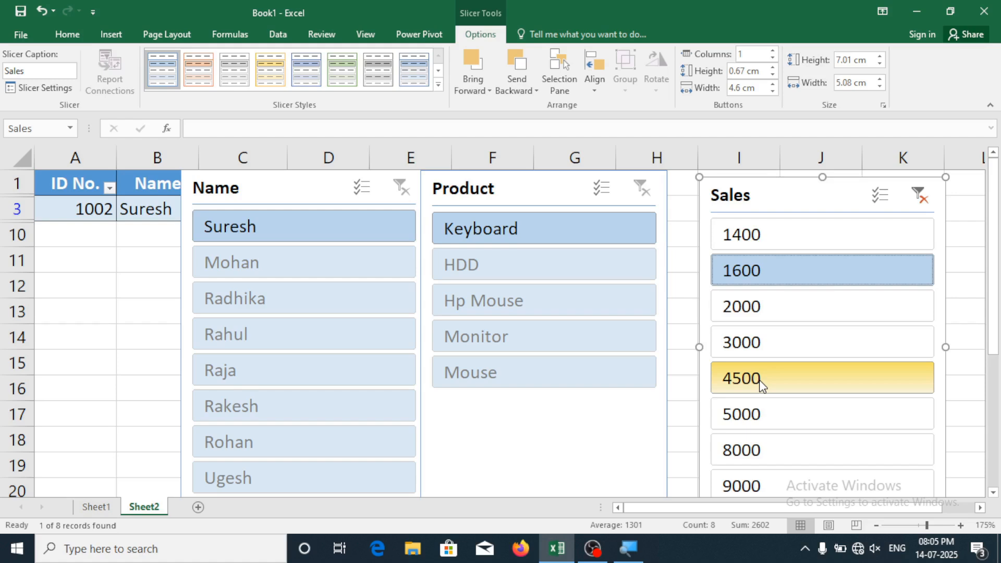
pyautogui.click(776, 384)
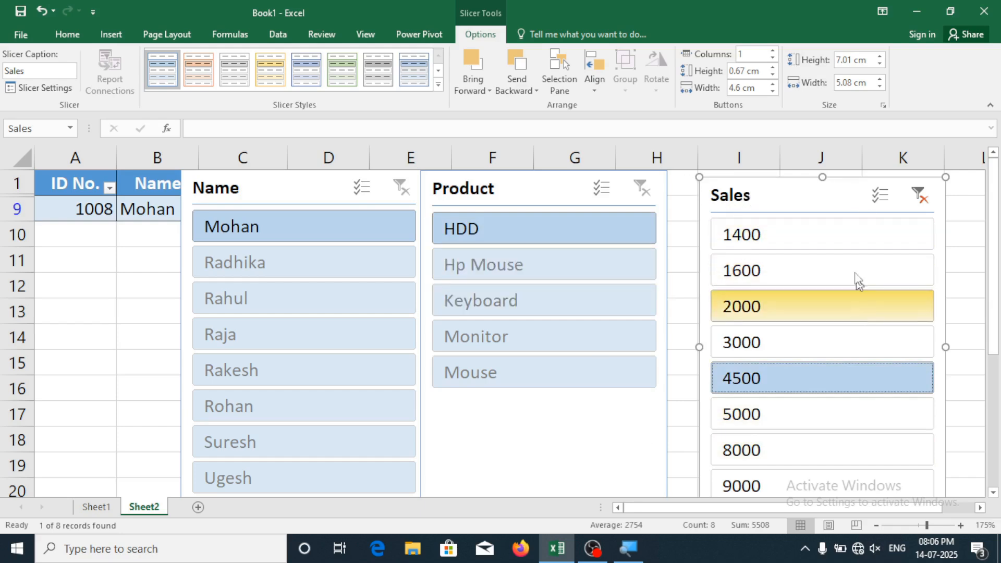
pyautogui.click(919, 196)
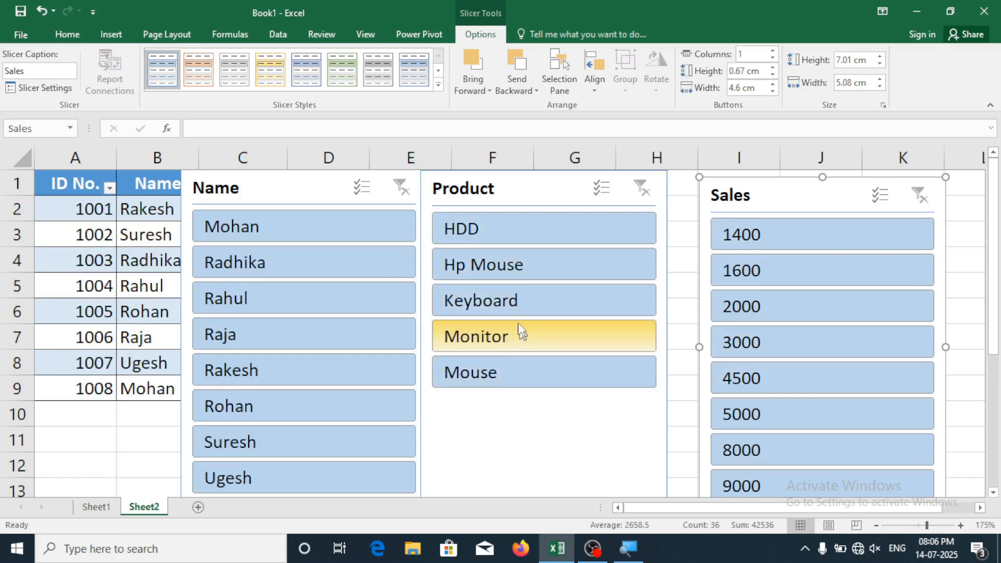
pyautogui.click(468, 268)
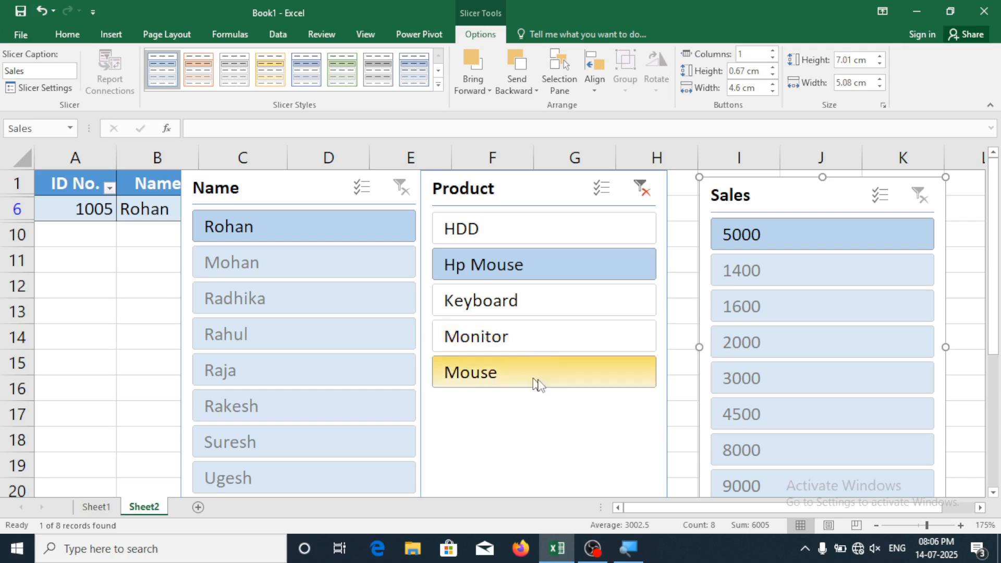
pyautogui.click(518, 340)
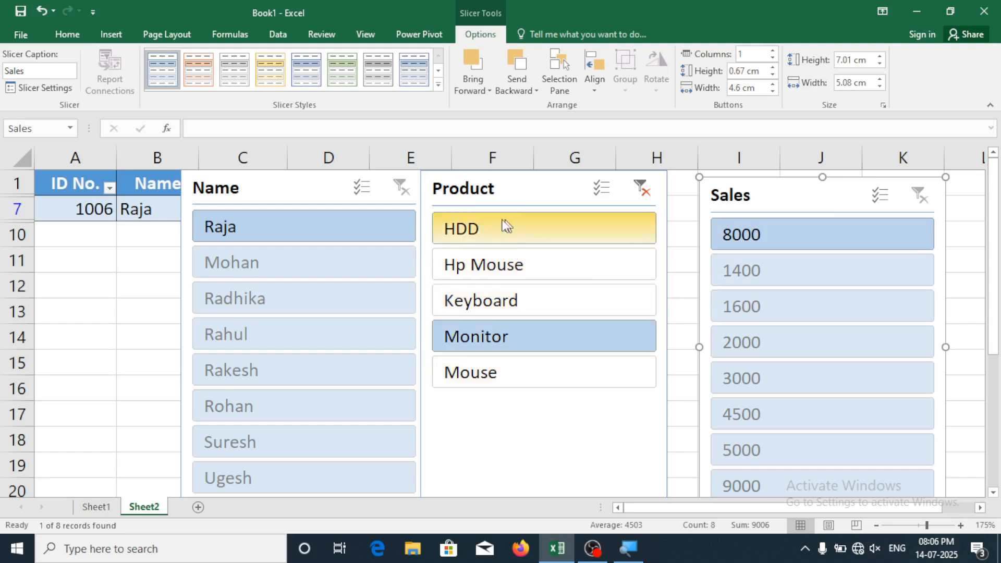
pyautogui.click(642, 193)
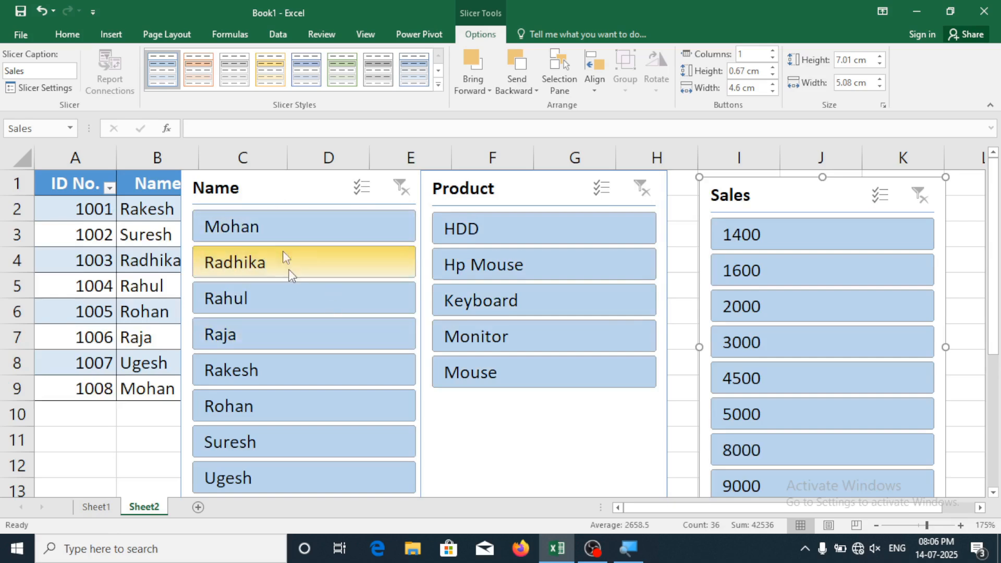
pyautogui.click(280, 227)
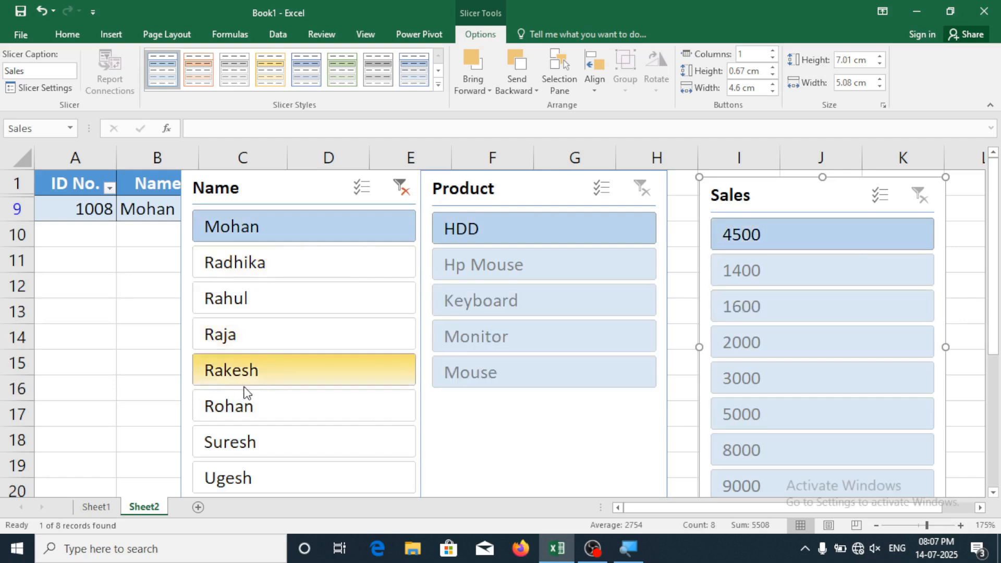
pyautogui.click(293, 381)
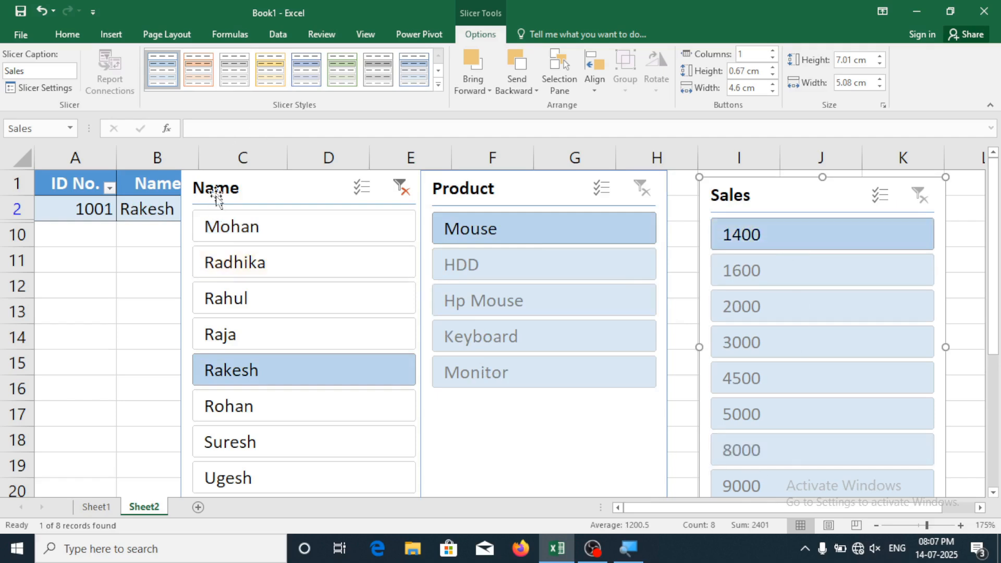
pyautogui.click(404, 197)
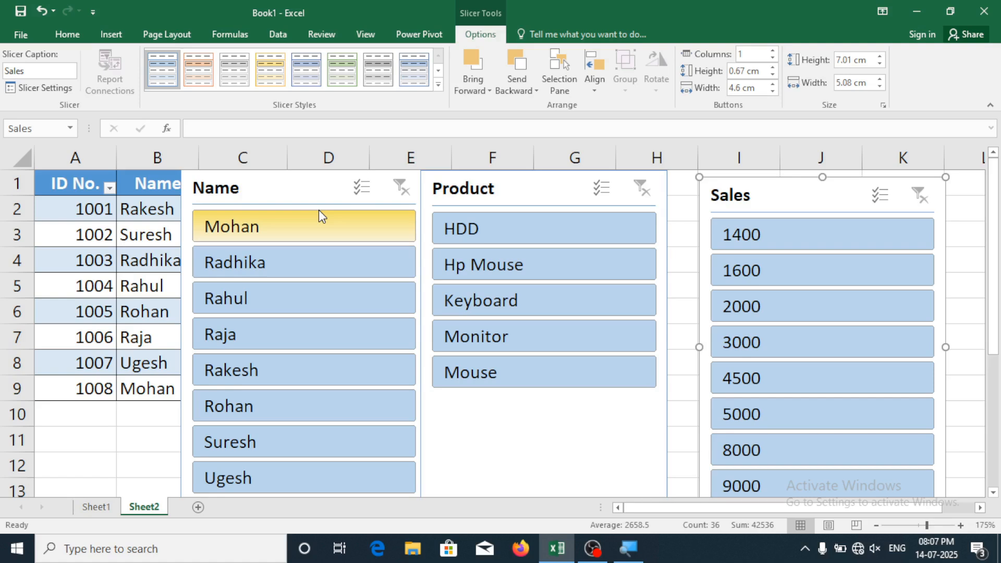
# Cut the Sales, Product and Name slicers off Sheet2, leaving only the table
pyautogui.rightClick(741, 182)
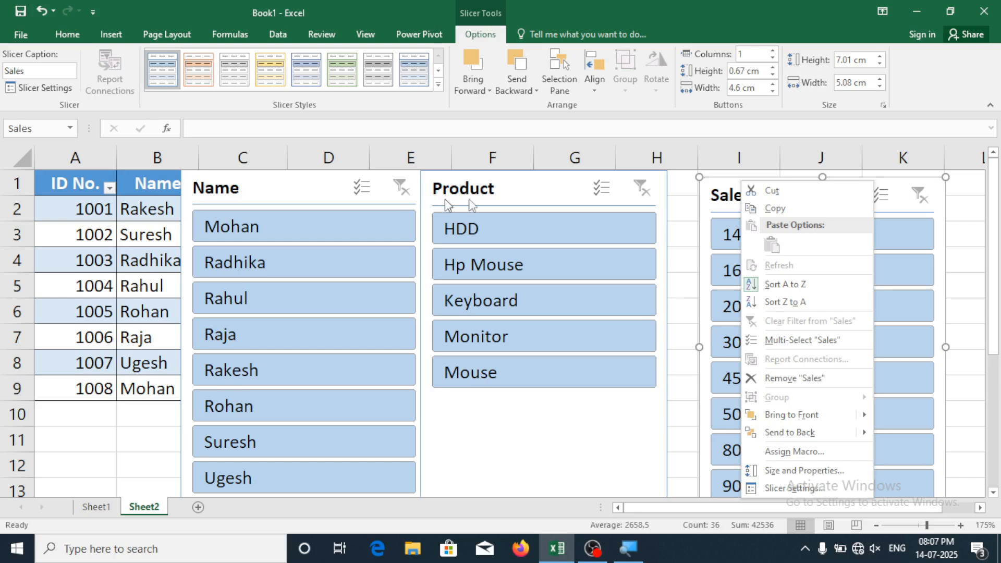
pyautogui.press('Escape')
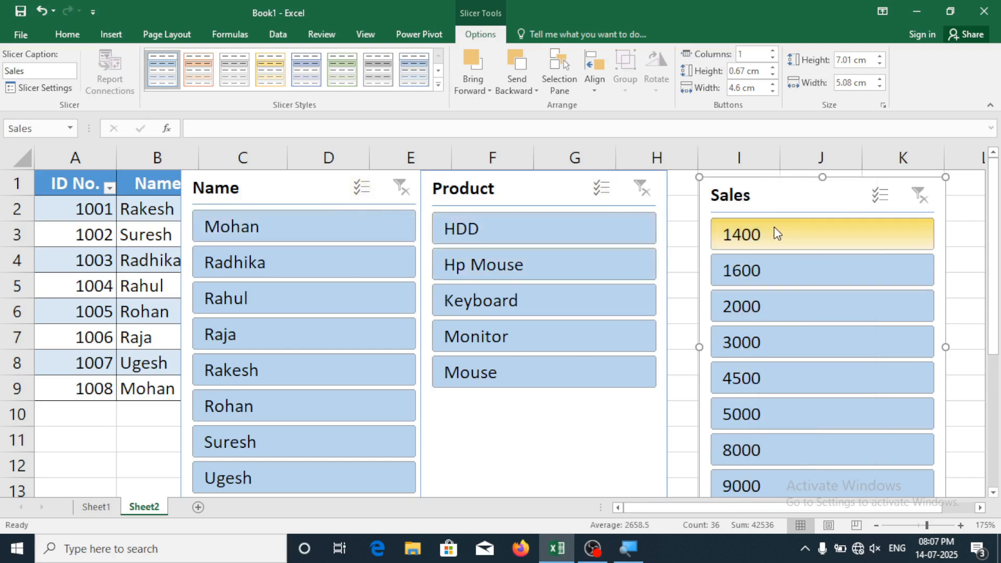
pyautogui.rightClick(787, 192)
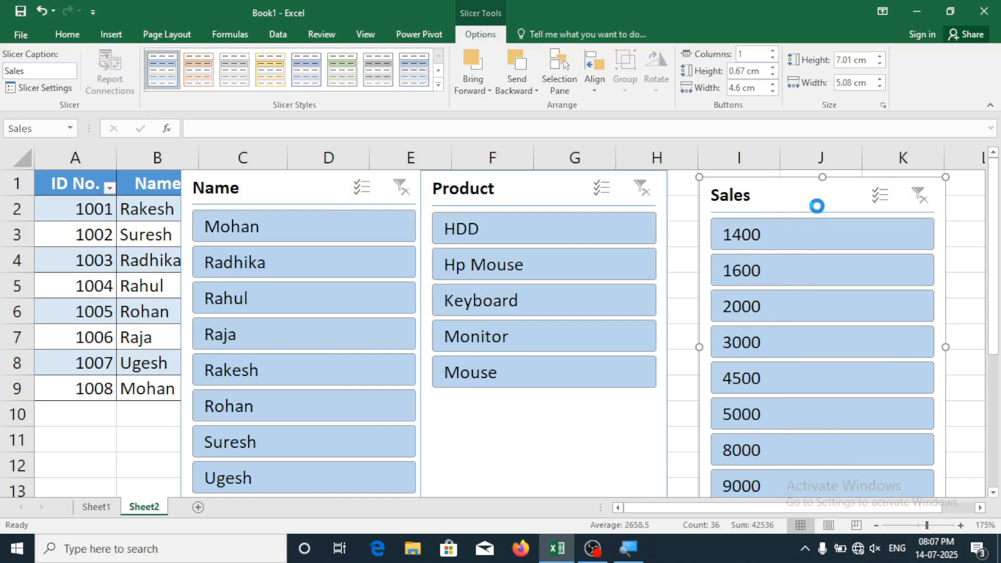
pyautogui.click(817, 202)
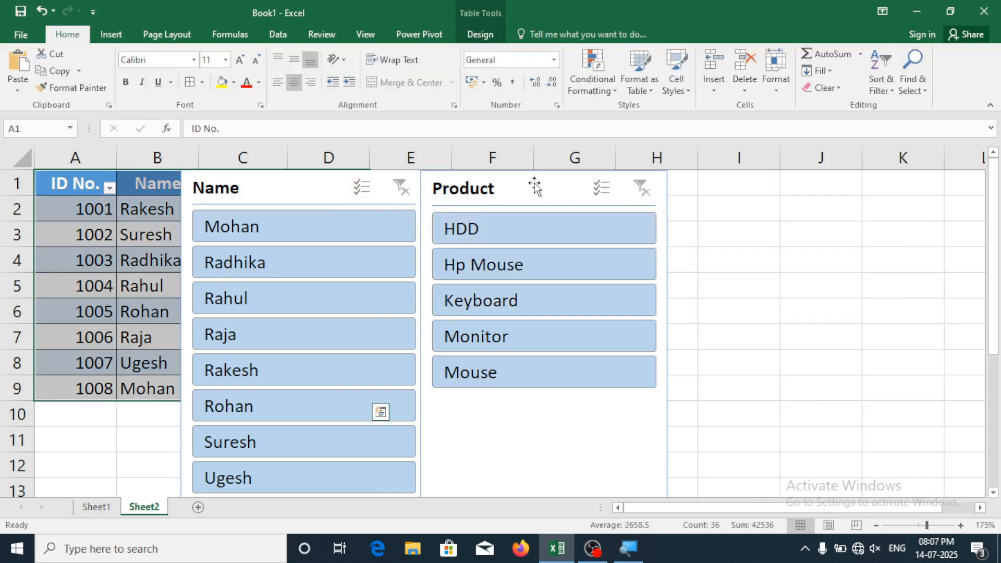
pyautogui.rightClick(535, 186)
pyautogui.click(577, 198)
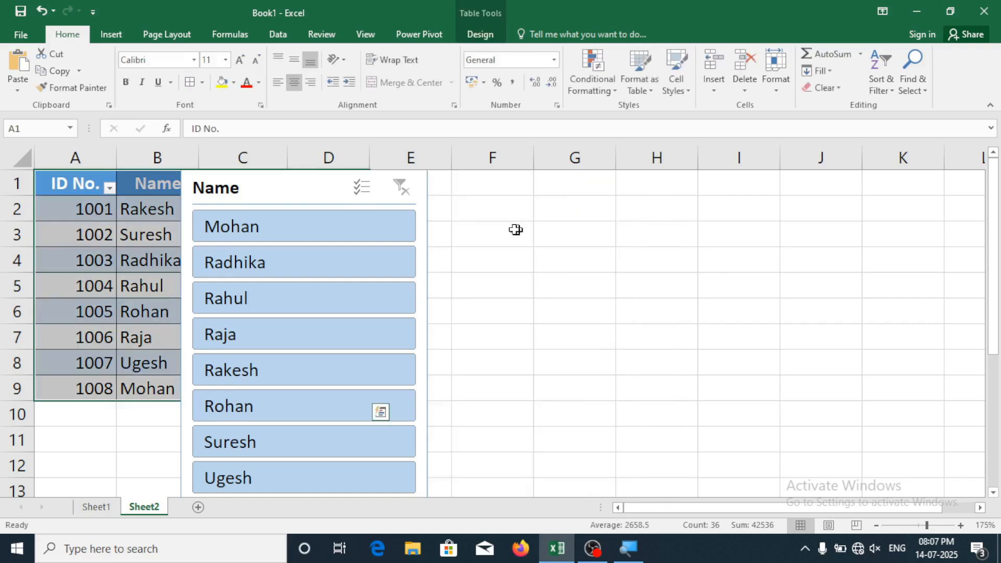
pyautogui.rightClick(293, 196)
pyautogui.click(335, 197)
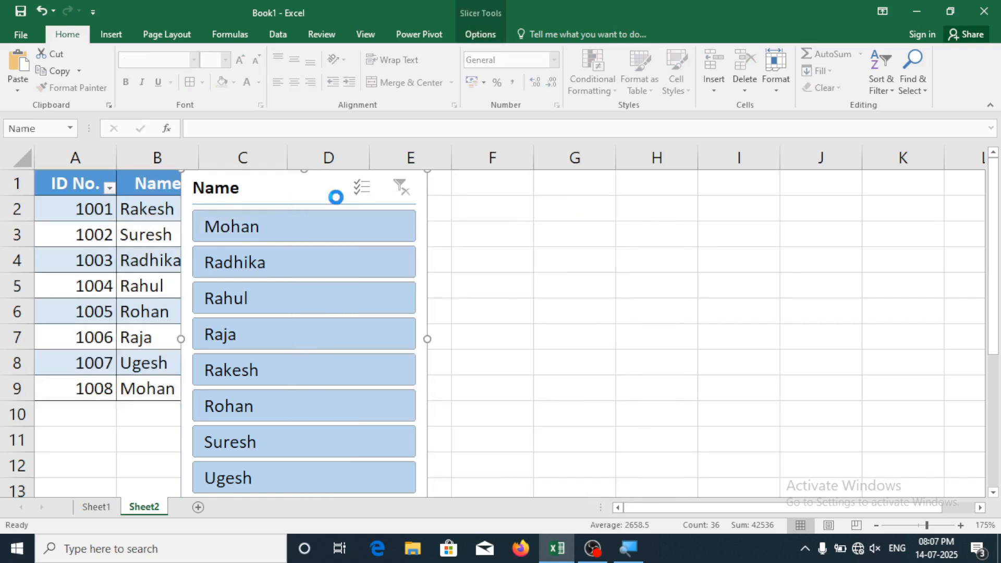
pyautogui.click(568, 294)
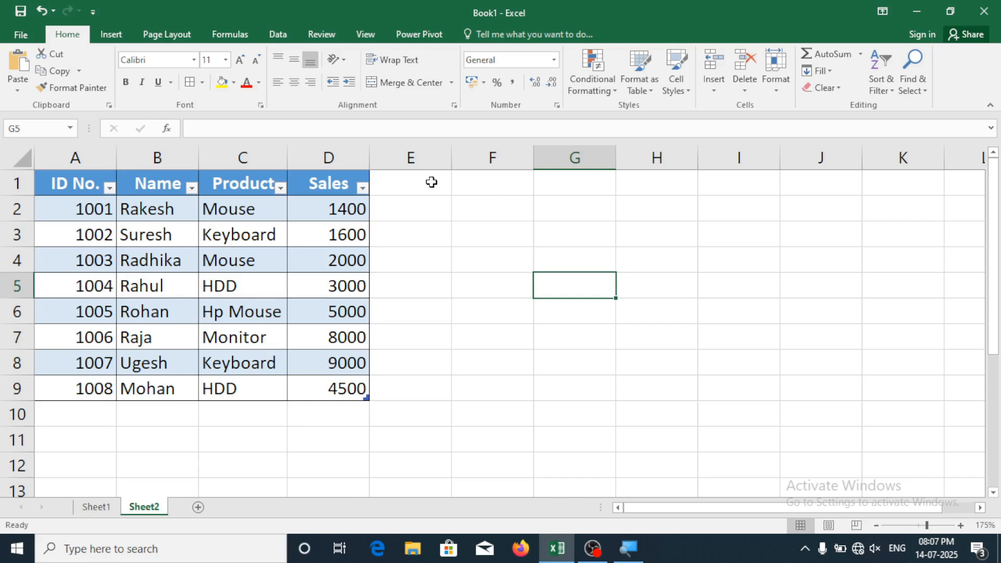
# Check the Slicer and Timeline options, then go to Sheet1's dated ten-record sales table
pyautogui.click(120, 34)
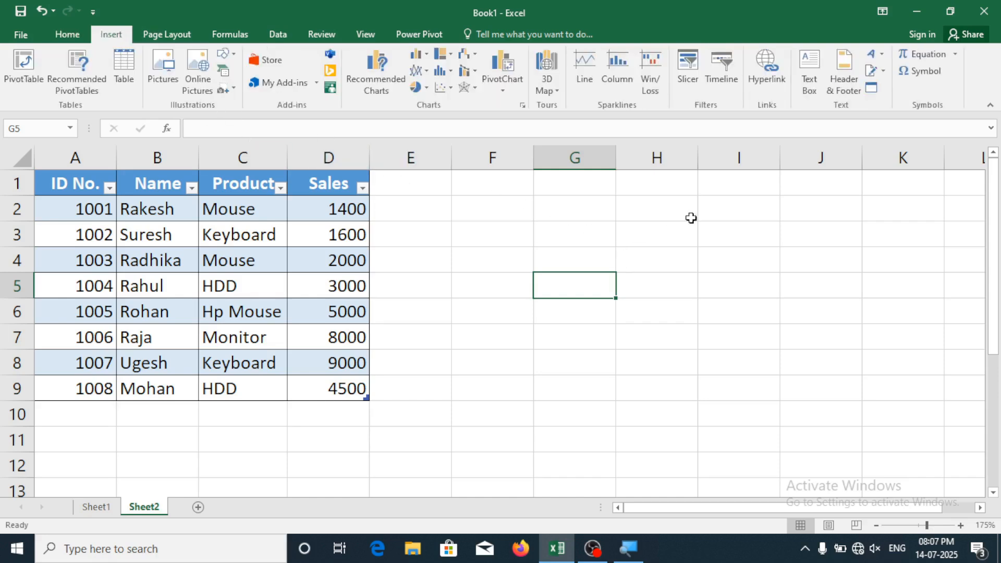
pyautogui.click(689, 81)
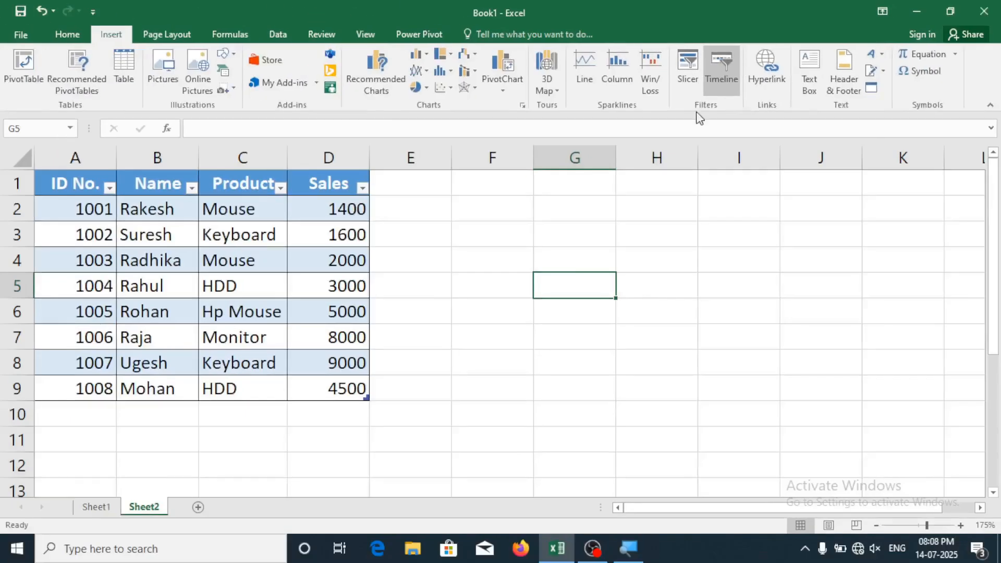
pyautogui.click(365, 464)
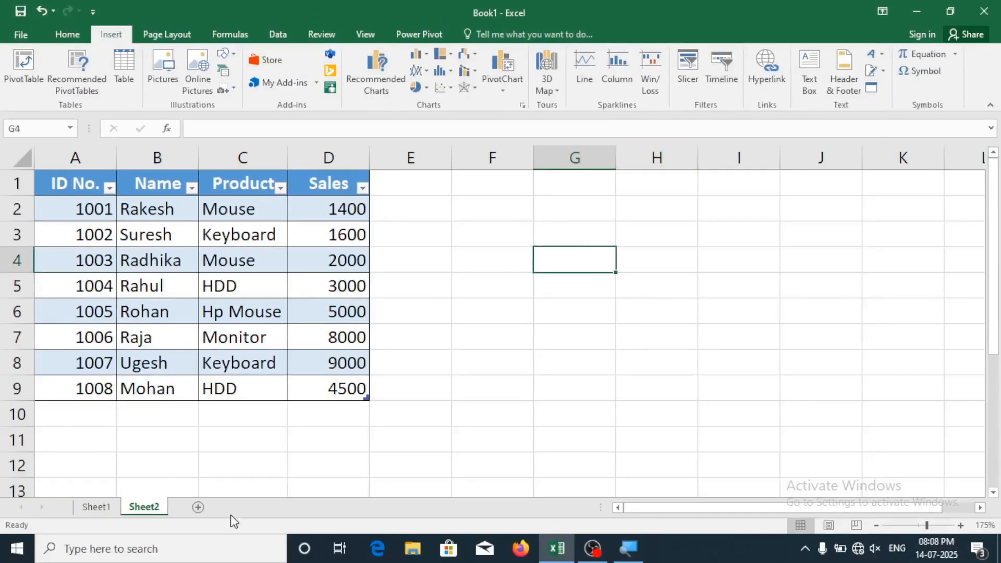
pyautogui.click(89, 507)
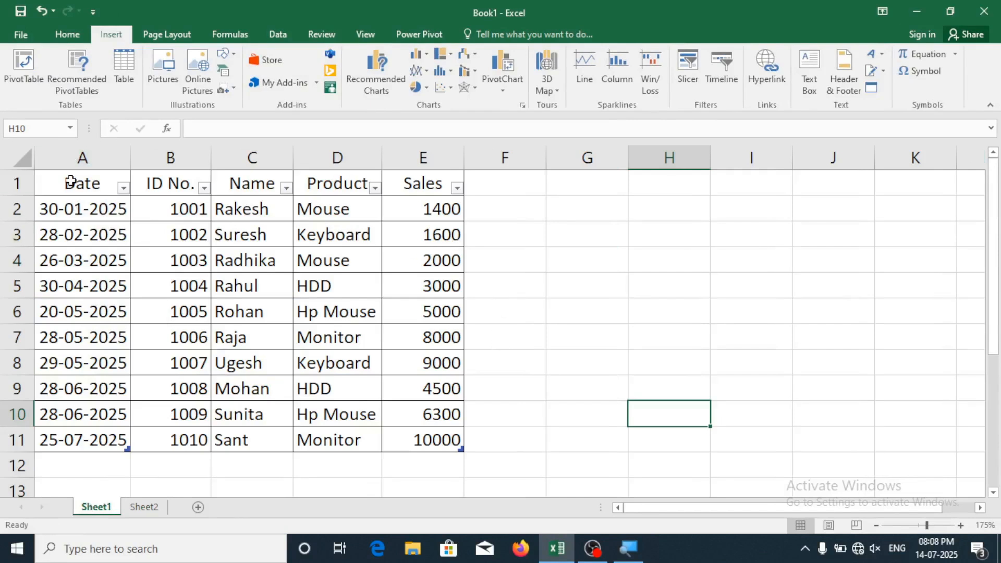
pyautogui.moveTo(79, 213); pyautogui.dragTo(101, 419)
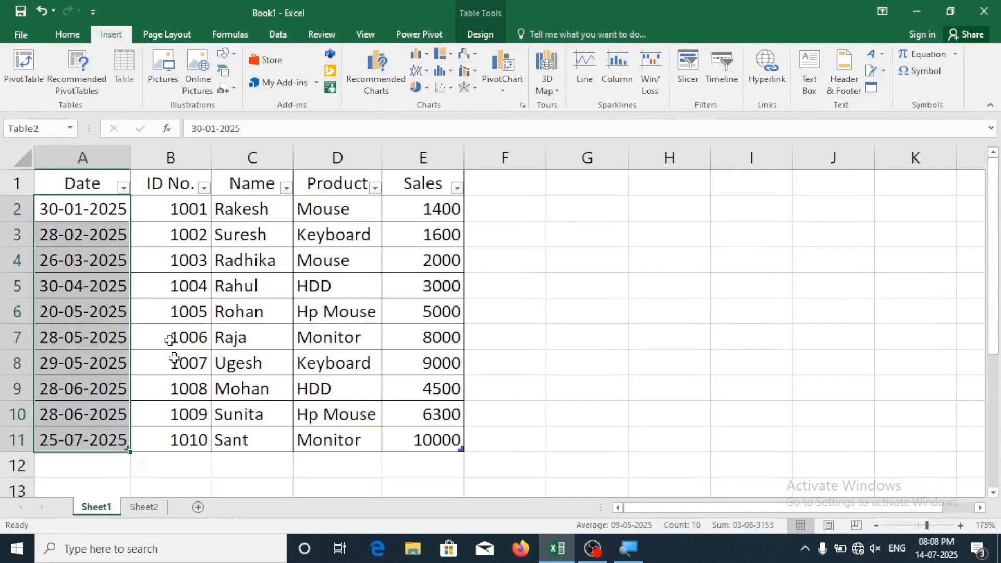
pyautogui.click(271, 285)
pyautogui.click(451, 291)
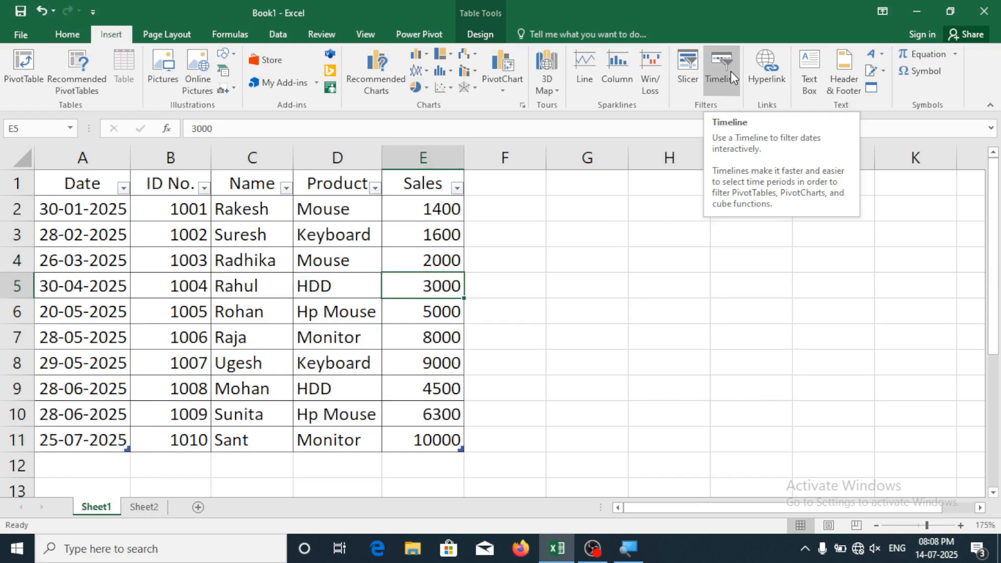
pyautogui.click(557, 289)
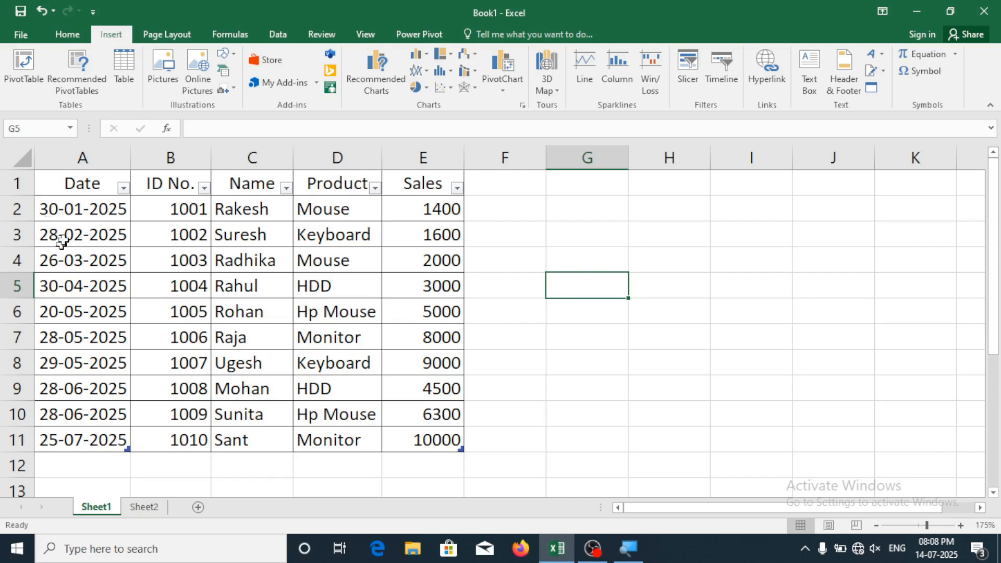
pyautogui.click(73, 217)
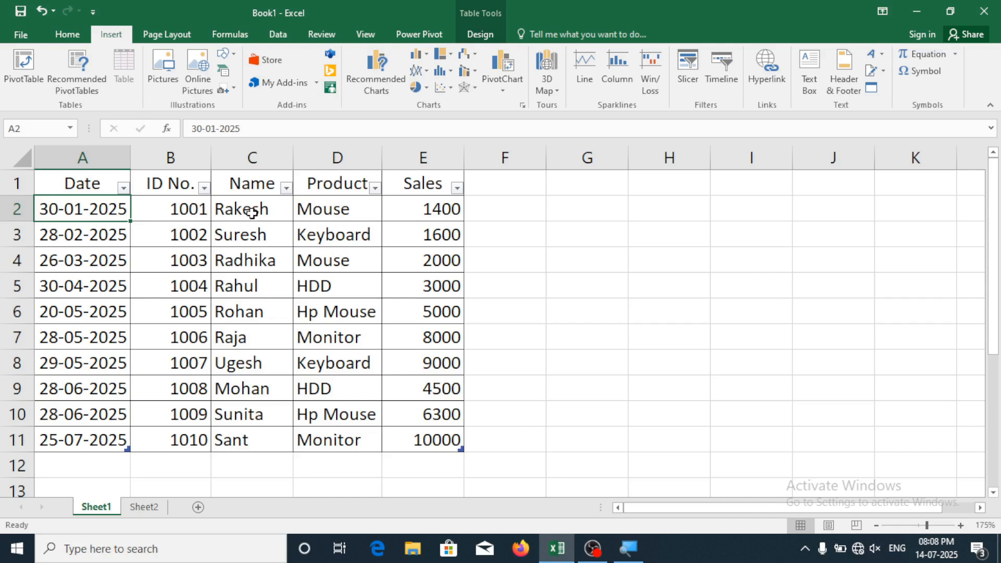
pyautogui.click(332, 223)
pyautogui.click(432, 210)
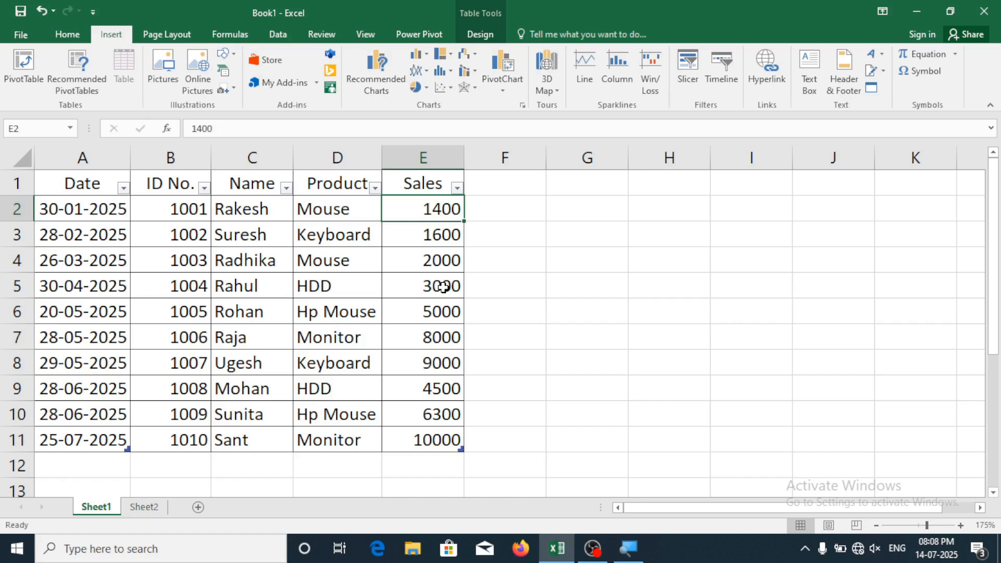
pyautogui.click(561, 293)
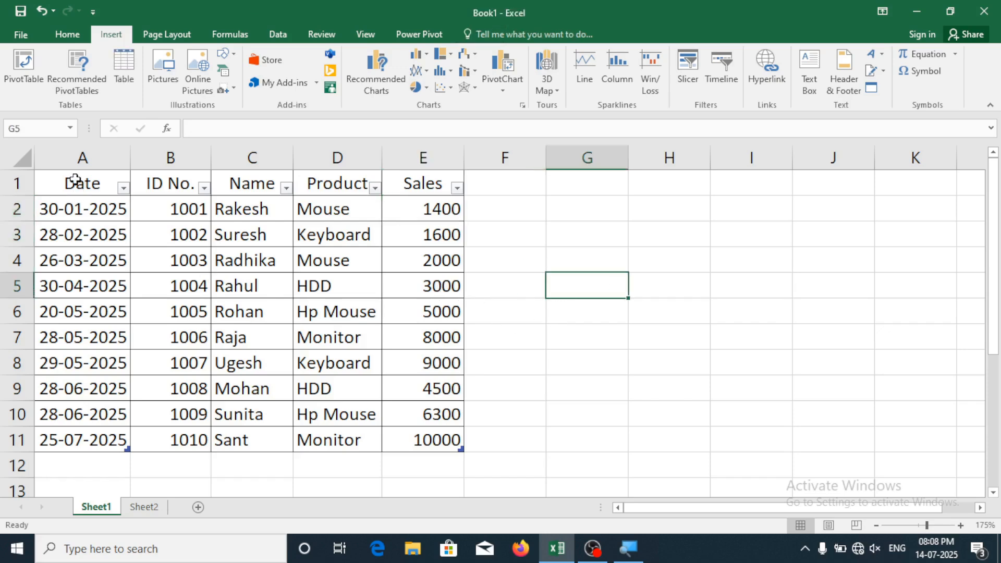
pyautogui.moveTo(97, 193); pyautogui.dragTo(439, 447)
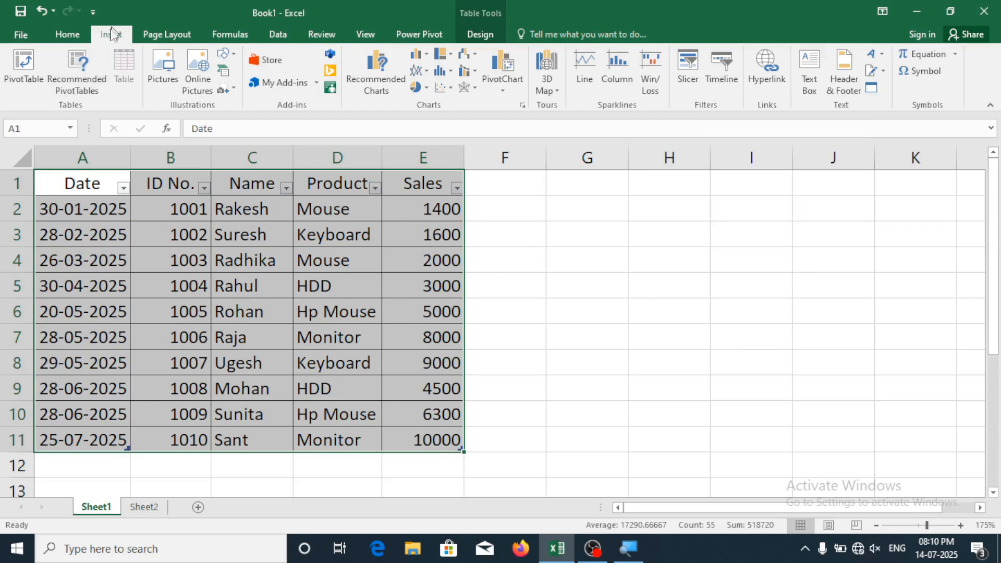
# Insert a PivotTable from A1:E11 on a new worksheet, Sheet8
pyautogui.click(24, 74)
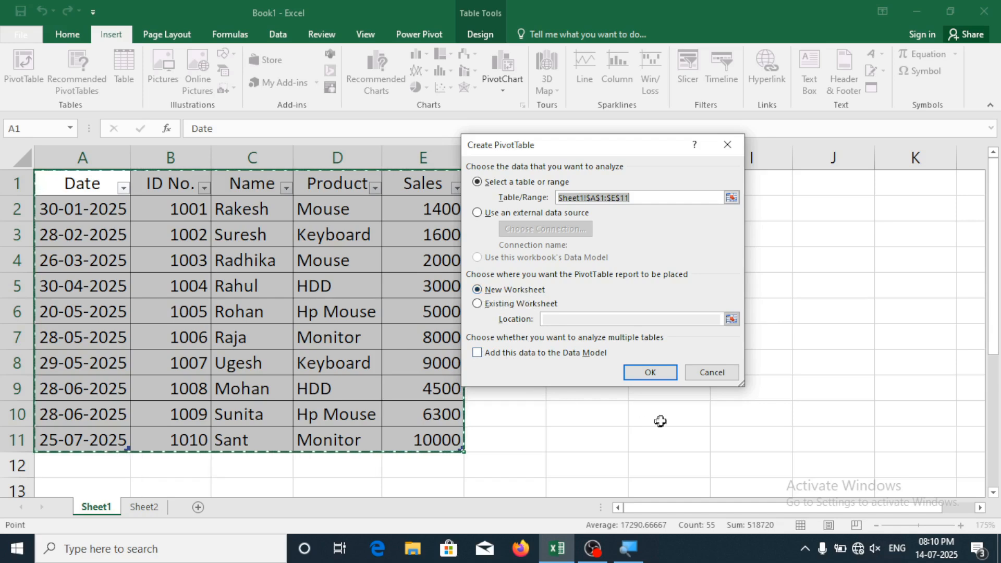
pyautogui.click(652, 373)
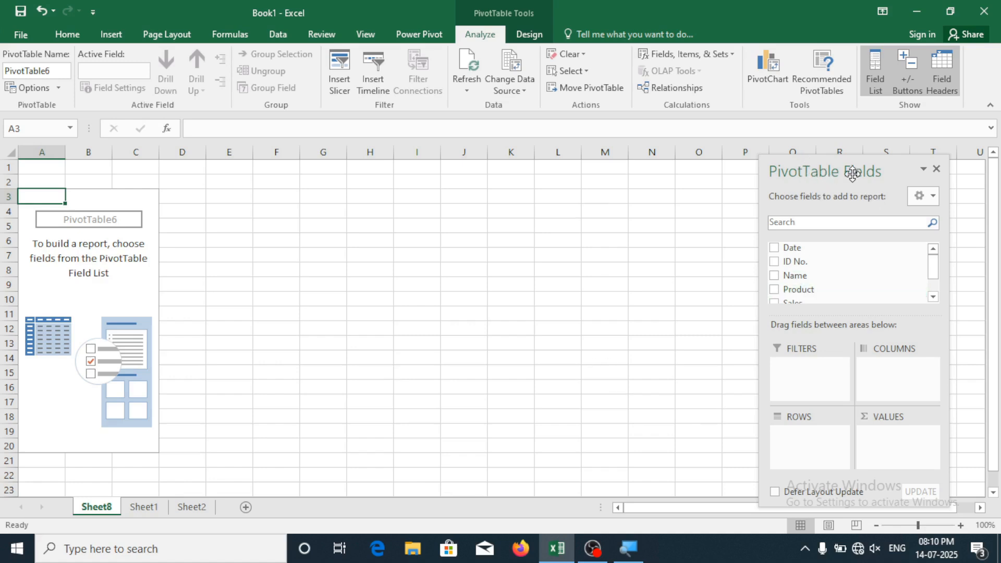
# Put Name in rows, Product in columns and Sum of Sales in values
pyautogui.moveTo(840, 173); pyautogui.dragTo(845, 158)
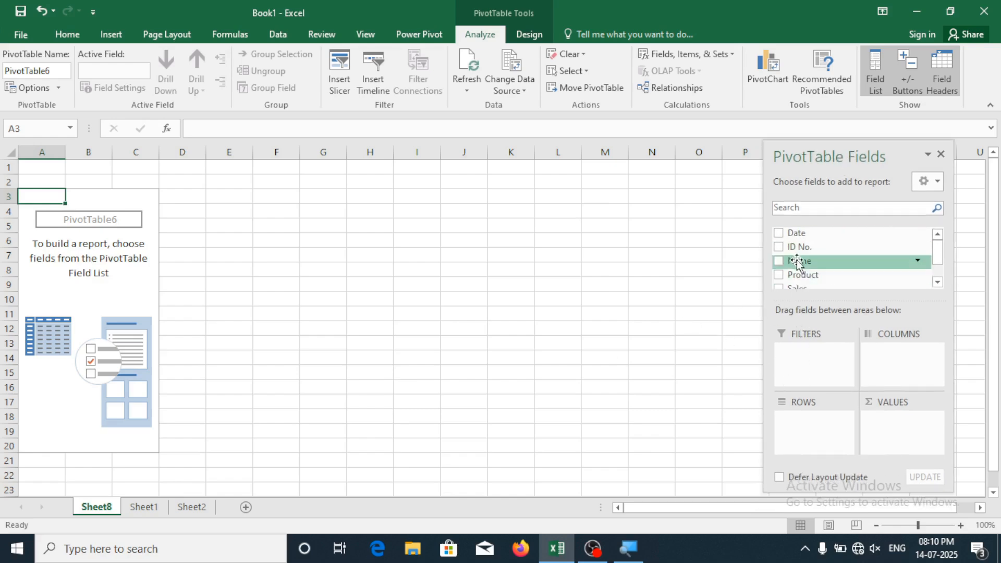
pyautogui.moveTo(790, 263); pyautogui.dragTo(806, 441)
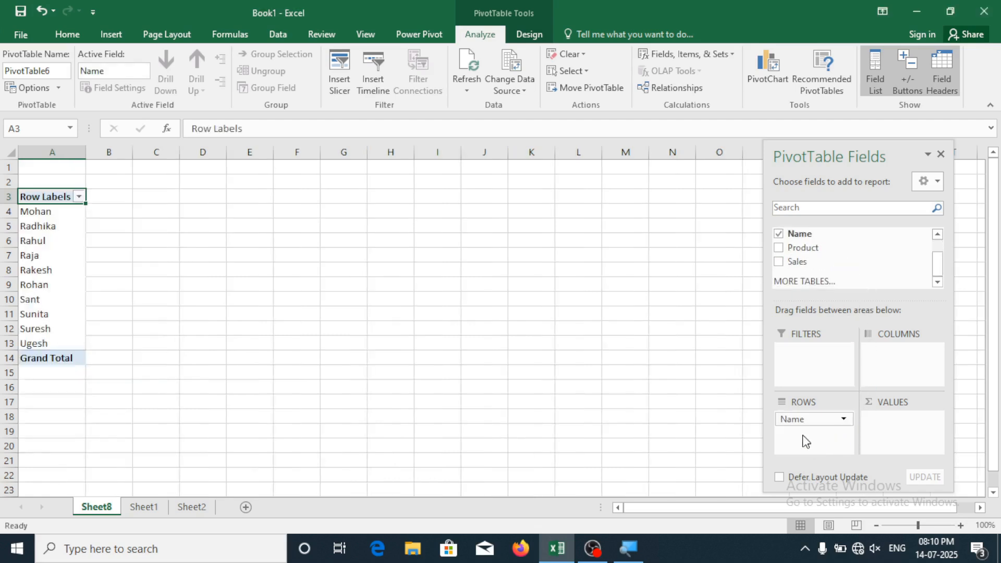
pyautogui.moveTo(798, 248); pyautogui.dragTo(893, 374)
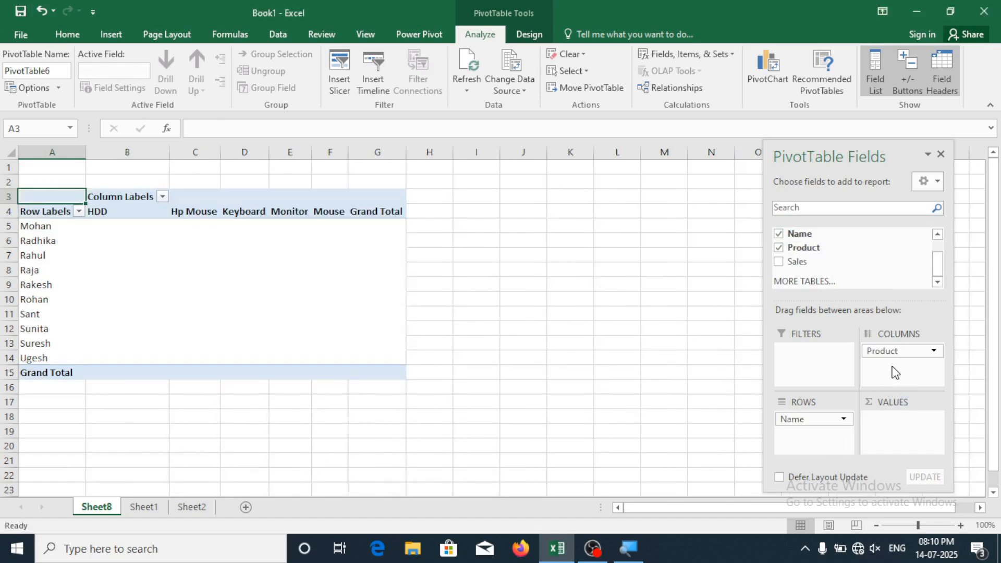
pyautogui.moveTo(849, 373); pyautogui.dragTo(895, 446)
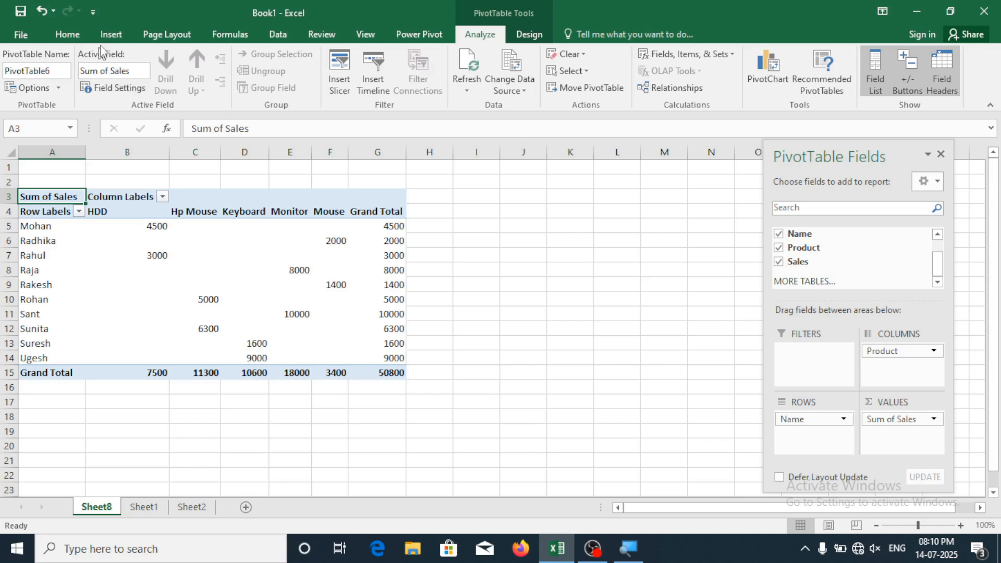
pyautogui.click(109, 34)
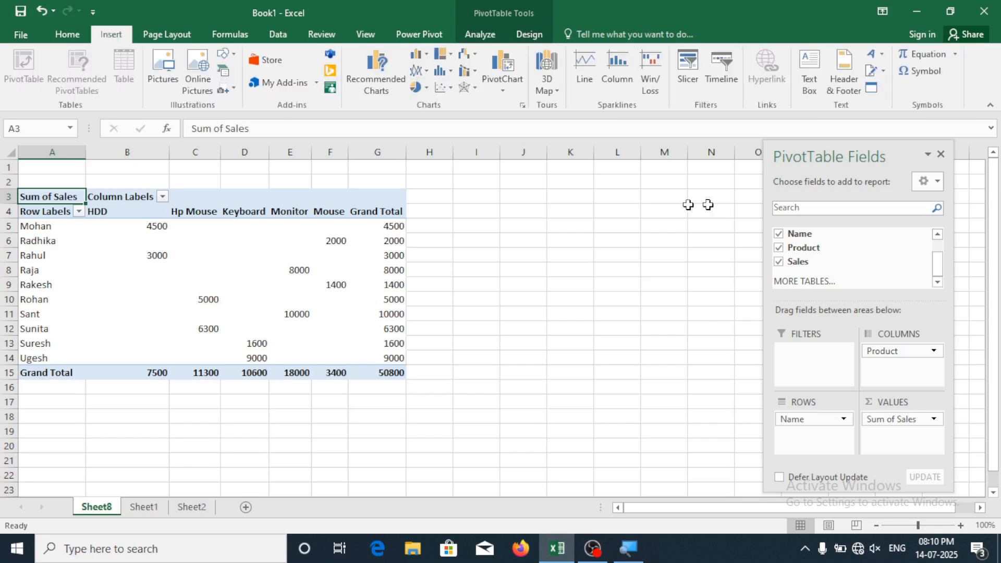
# Insert a Date timeline and move it to the right of the pivot table
pyautogui.click(718, 73)
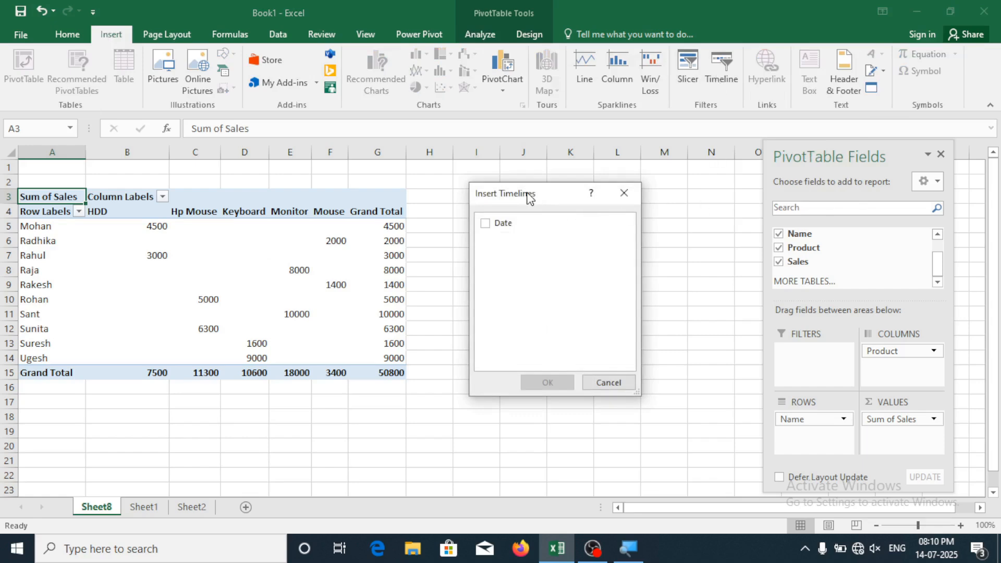
pyautogui.moveTo(528, 196); pyautogui.dragTo(557, 224)
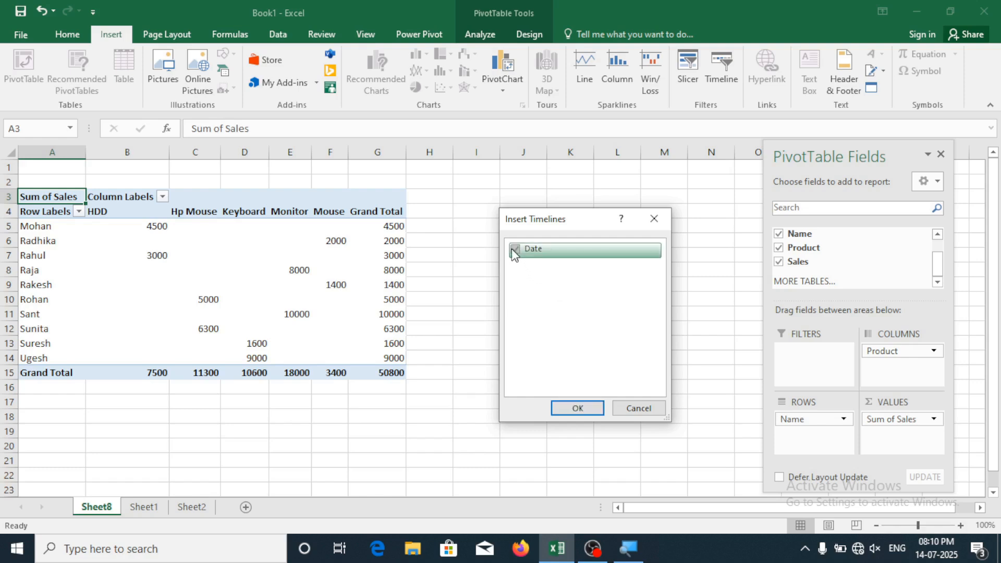
pyautogui.click(513, 249)
pyautogui.click(578, 409)
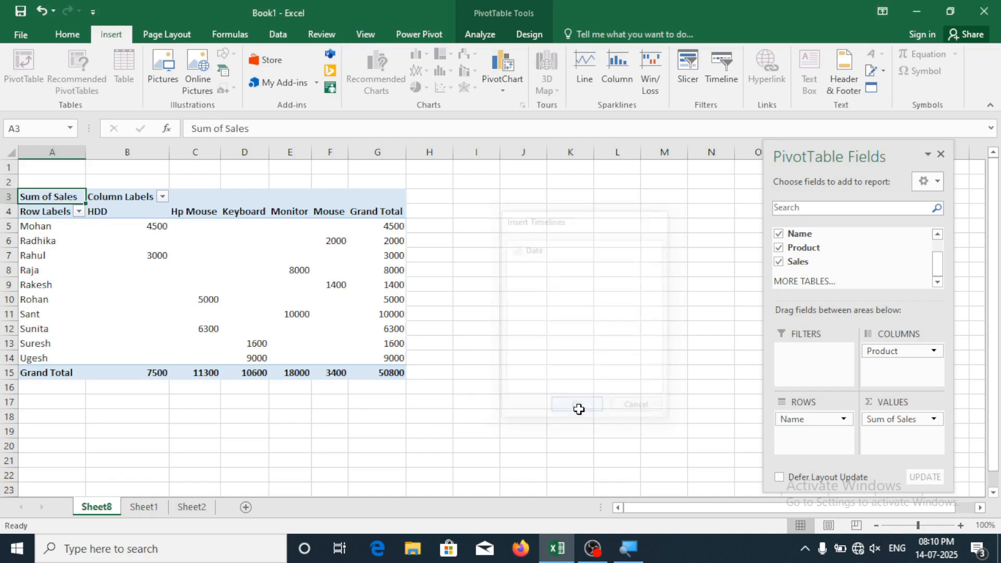
pyautogui.moveTo(468, 286); pyautogui.dragTo(602, 213)
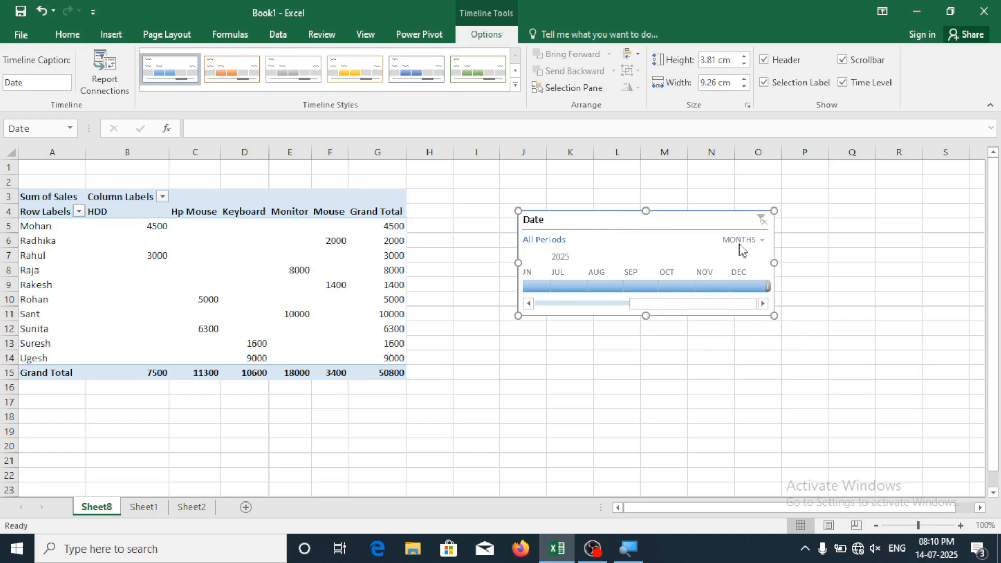
# Enlarge the Date timeline and filter the pivot table to Feb, Mar, May, then Jun 2025
pyautogui.moveTo(775, 315); pyautogui.dragTo(846, 354)
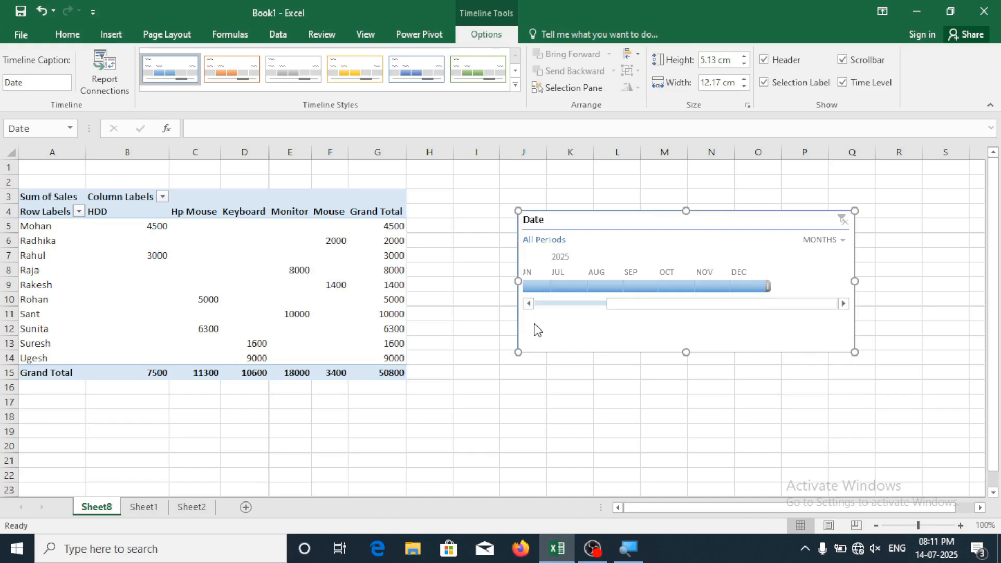
pyautogui.scroll(3, 626, 313)
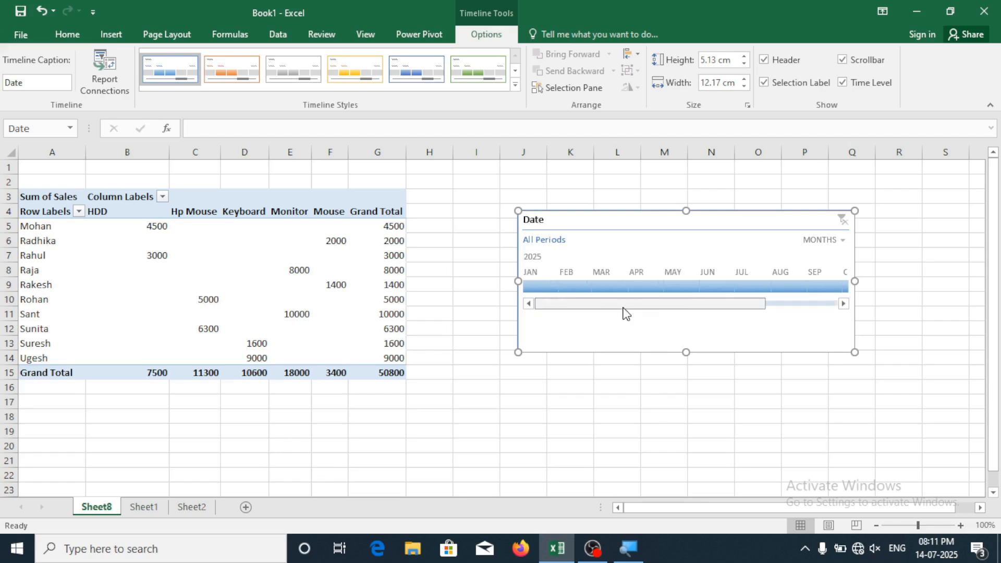
pyautogui.click(565, 287)
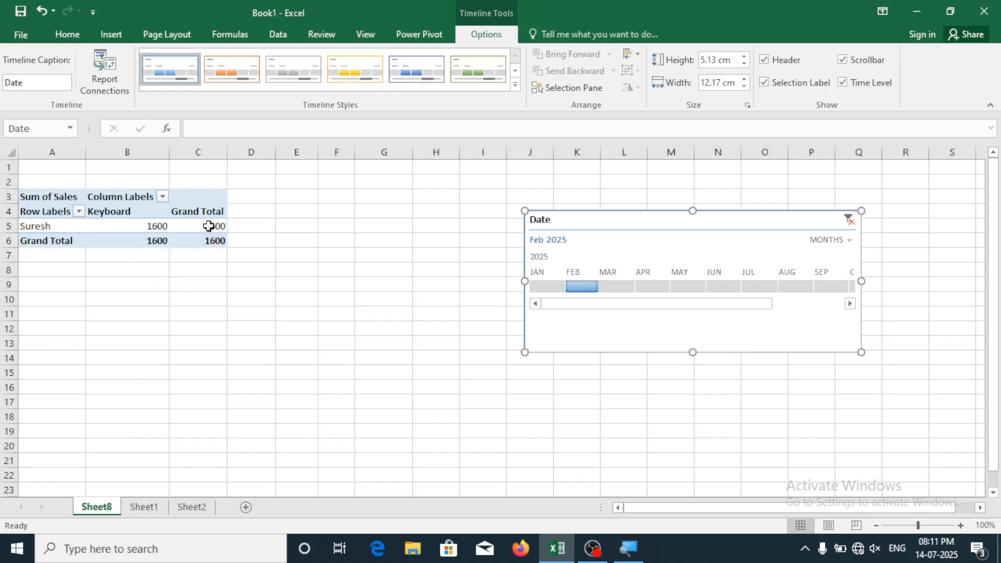
pyautogui.moveTo(209, 225)
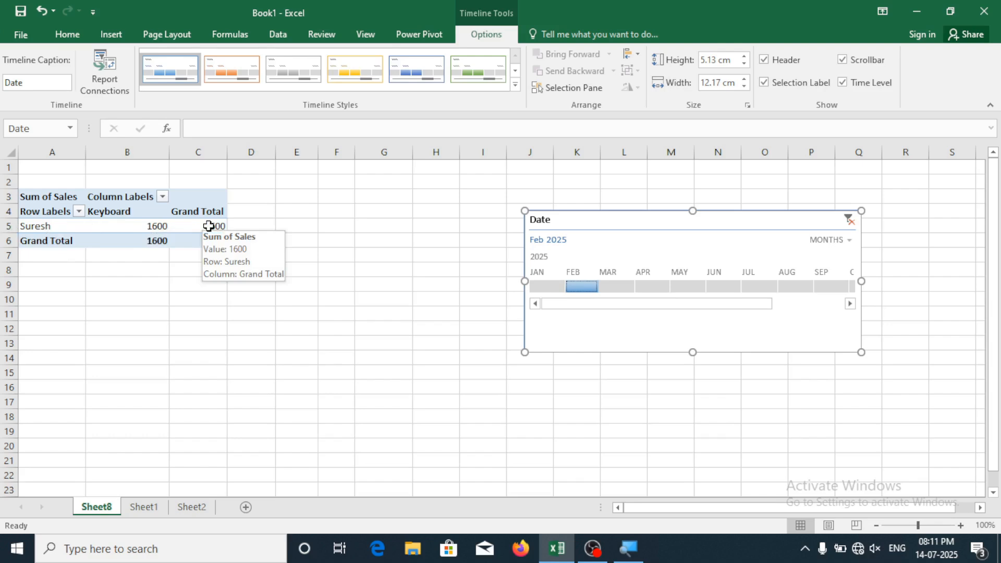
pyautogui.click(625, 289)
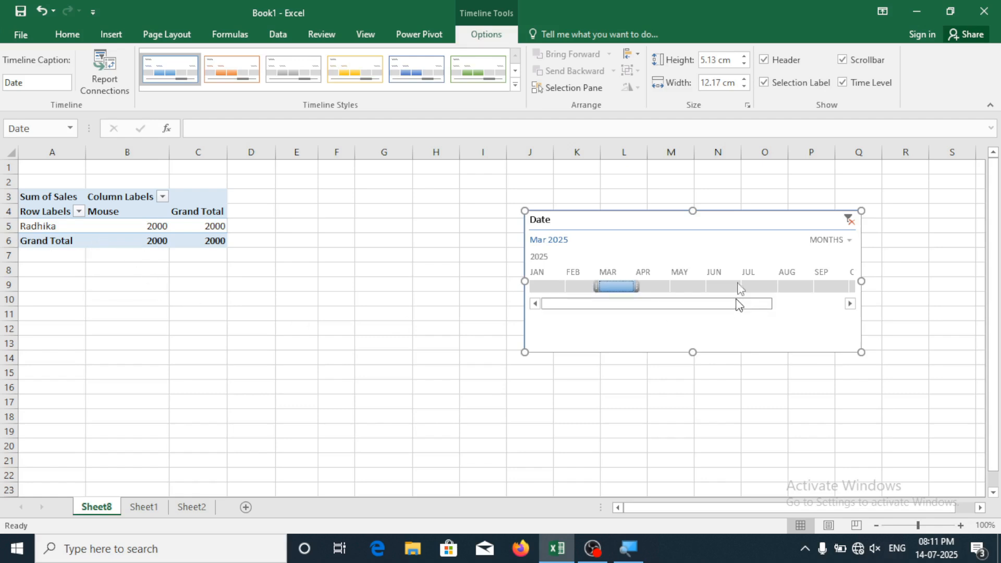
pyautogui.click(705, 282)
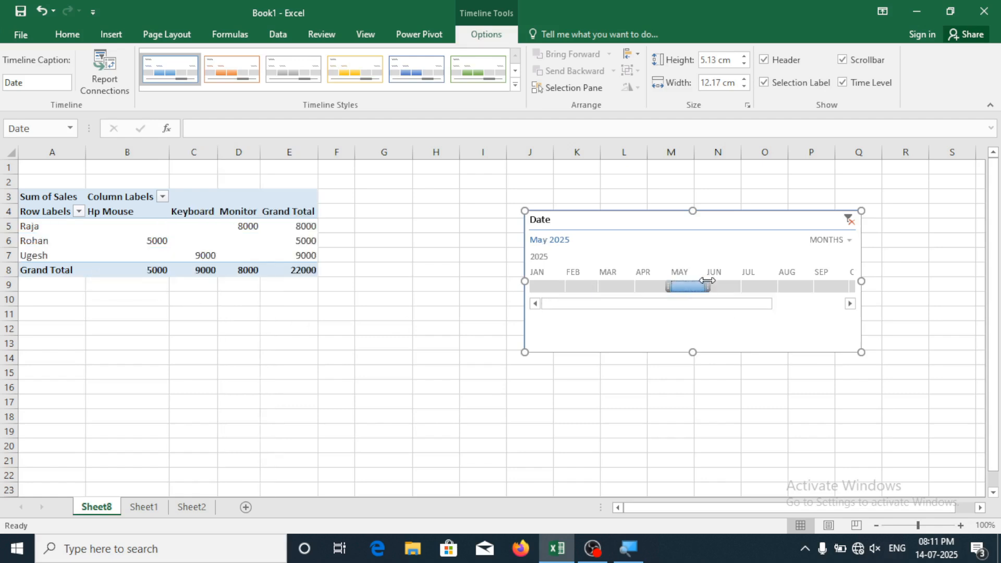
pyautogui.click(725, 287)
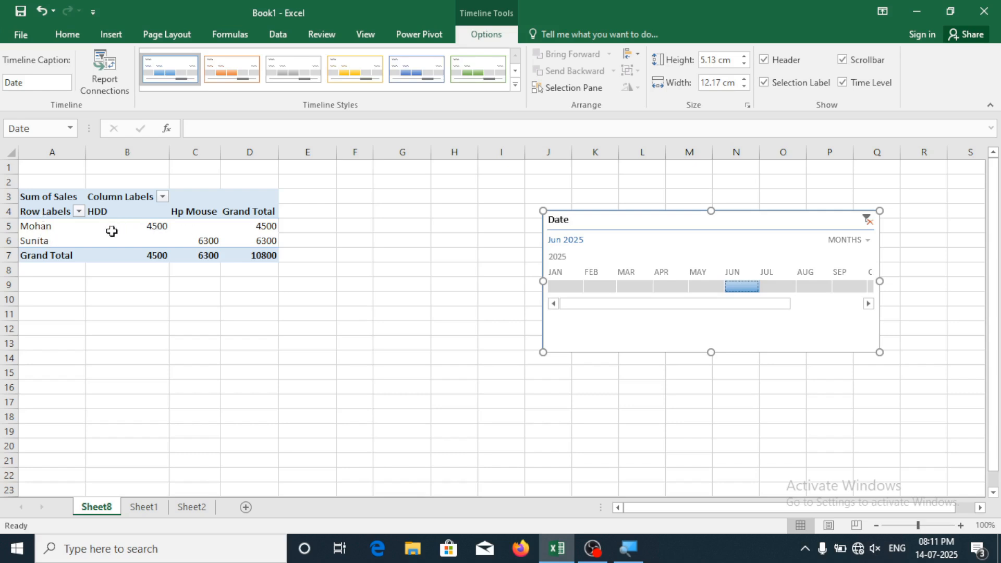
# Filter to Aug 2025, then Jan 2025, leaving only the 1400 Mouse sale
pyautogui.moveTo(101, 223)
pyautogui.click(807, 290)
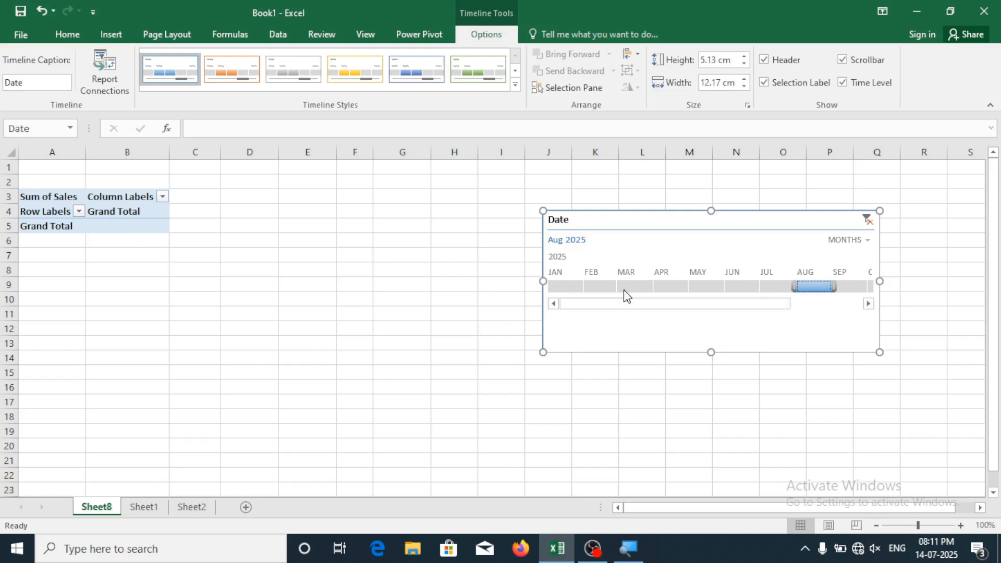
pyautogui.click(556, 287)
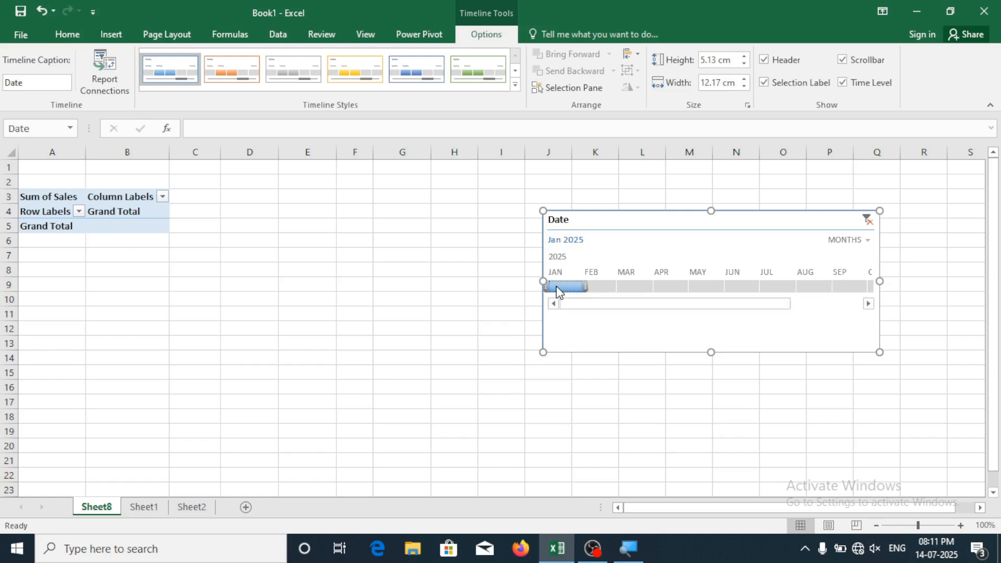
pyautogui.moveTo(163, 235)
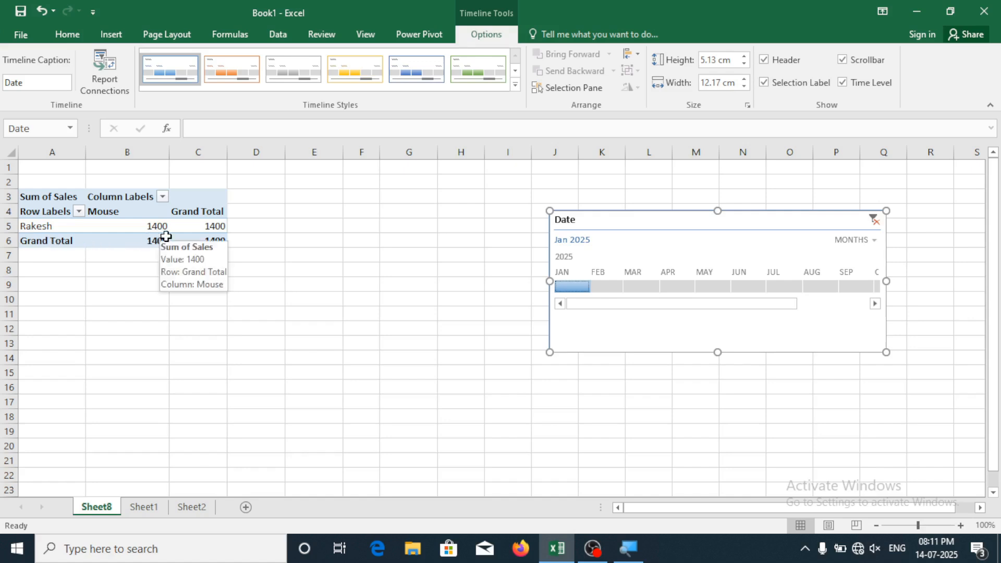
pyautogui.moveTo(198, 240)
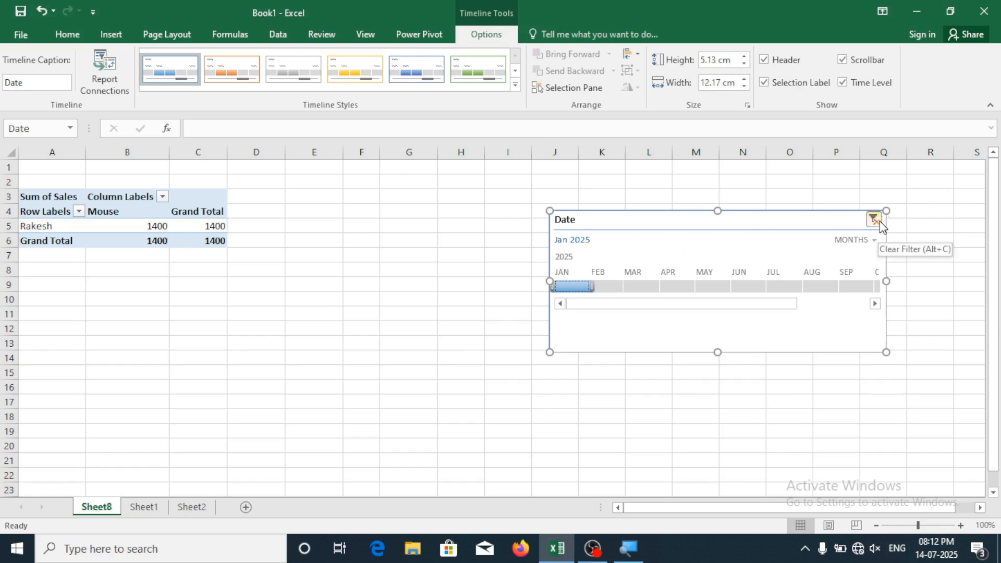
# Clear the timeline's month filter and cut the Date timeline off Sheet8
pyautogui.click(879, 221)
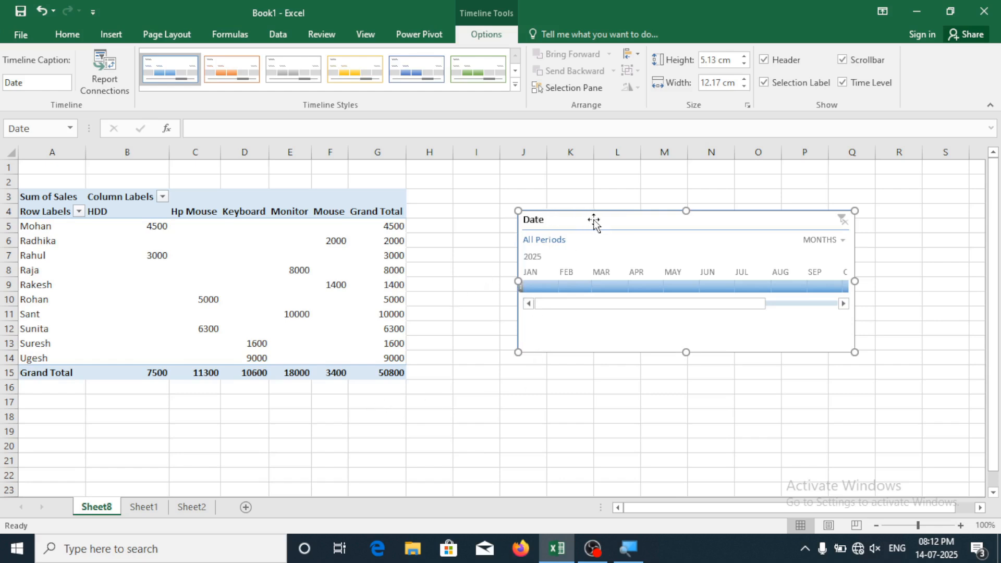
pyautogui.rightClick(595, 223)
pyautogui.click(639, 232)
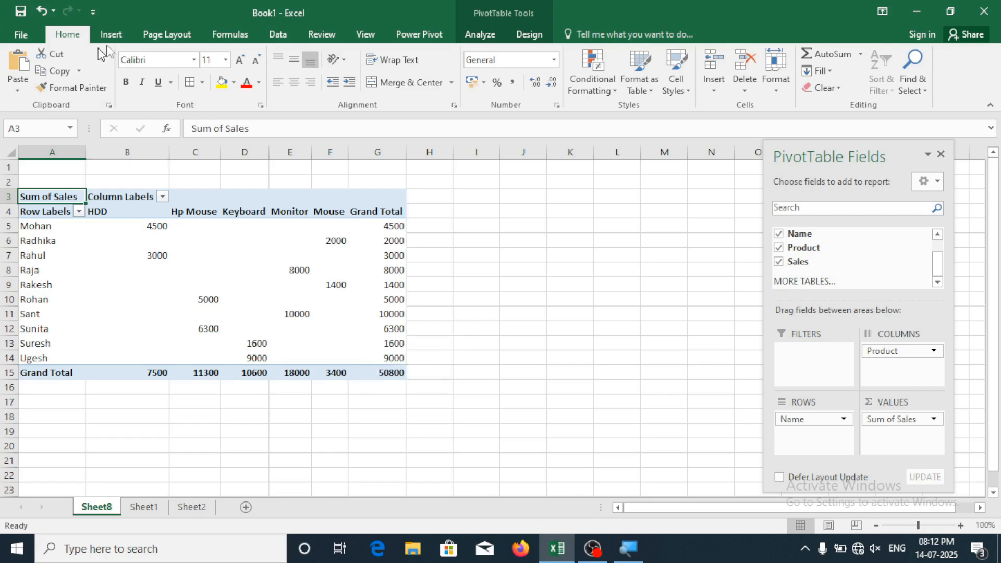
pyautogui.click(111, 34)
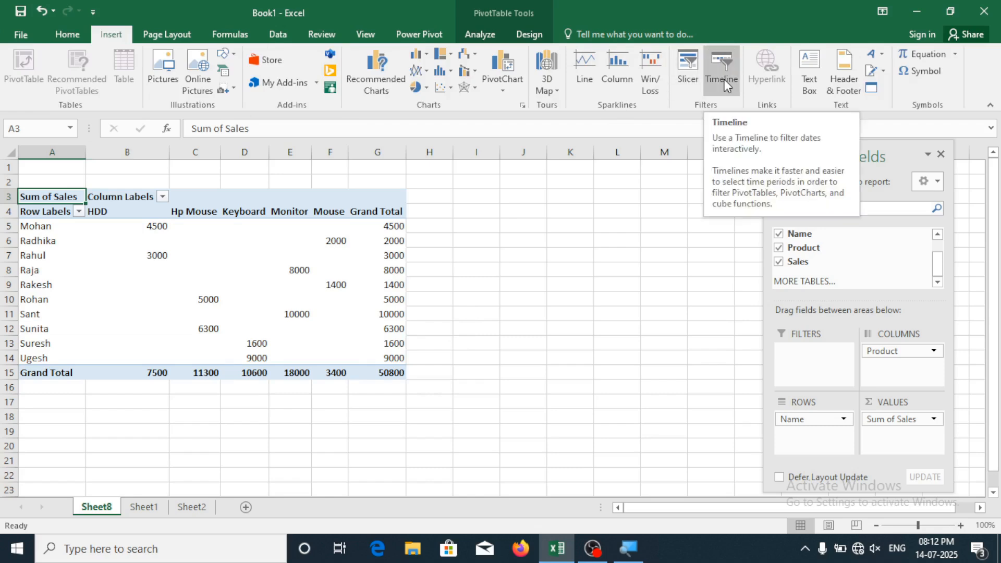
pyautogui.click(584, 258)
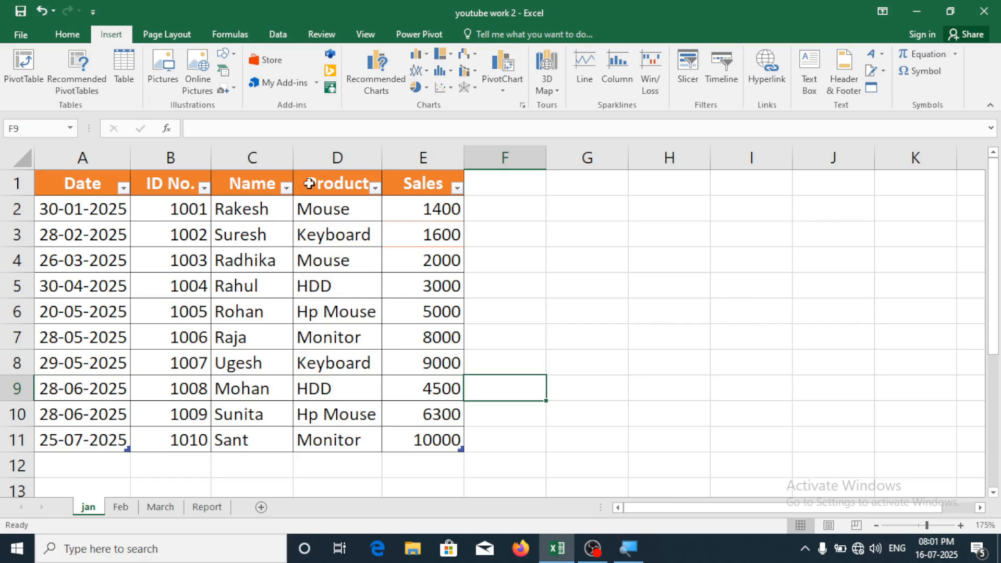
# Select the 1400 sales value in E2 and bring up the Insert Hyperlink dialog
pyautogui.click(503, 284)
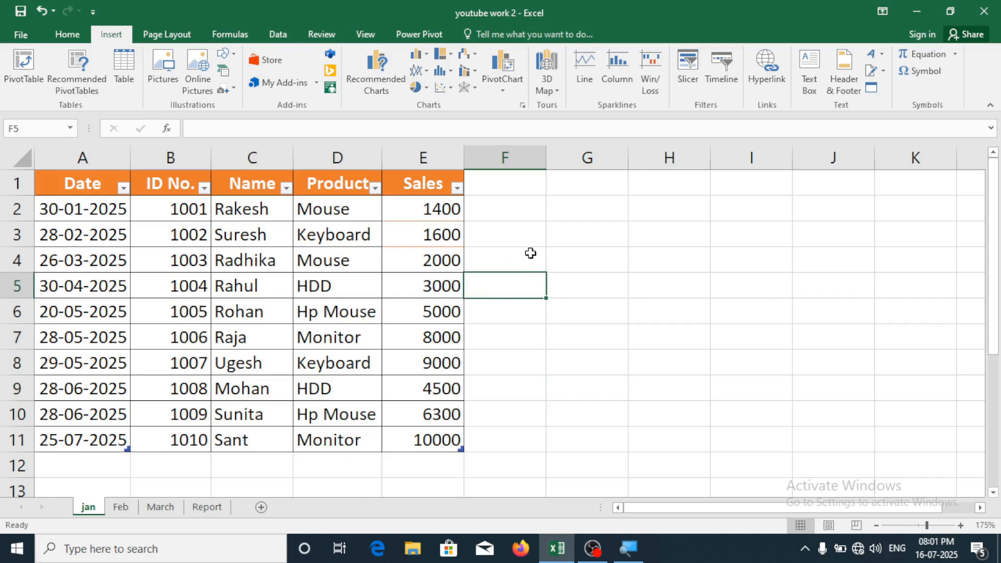
pyautogui.click(486, 207)
pyautogui.click(431, 211)
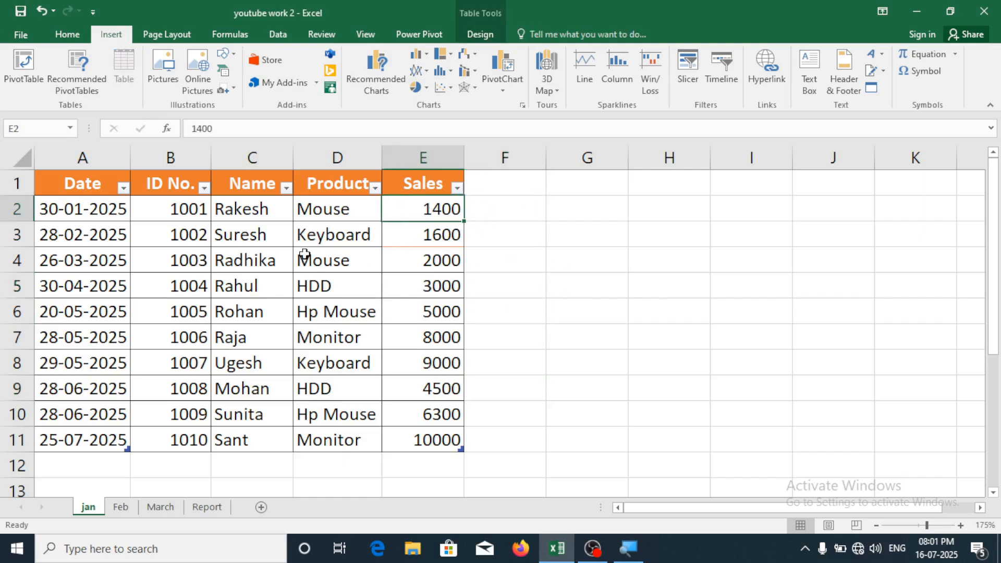
pyautogui.click(502, 213)
pyautogui.click(452, 209)
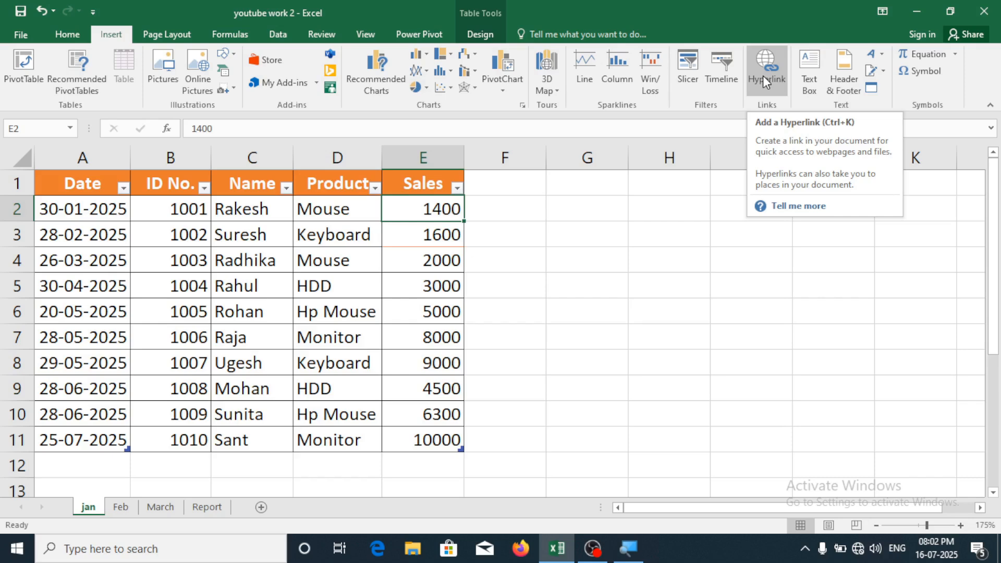
pyautogui.click(763, 76)
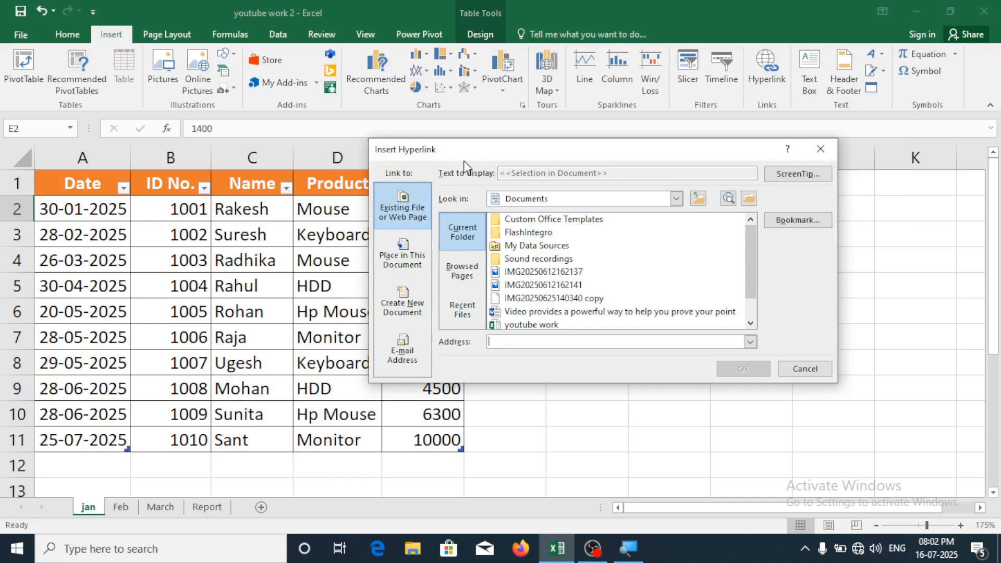
# Link E2's 1400 to the youtube work.xlsx workbook in the Documents folder
pyautogui.moveTo(479, 141); pyautogui.dragTo(422, 139)
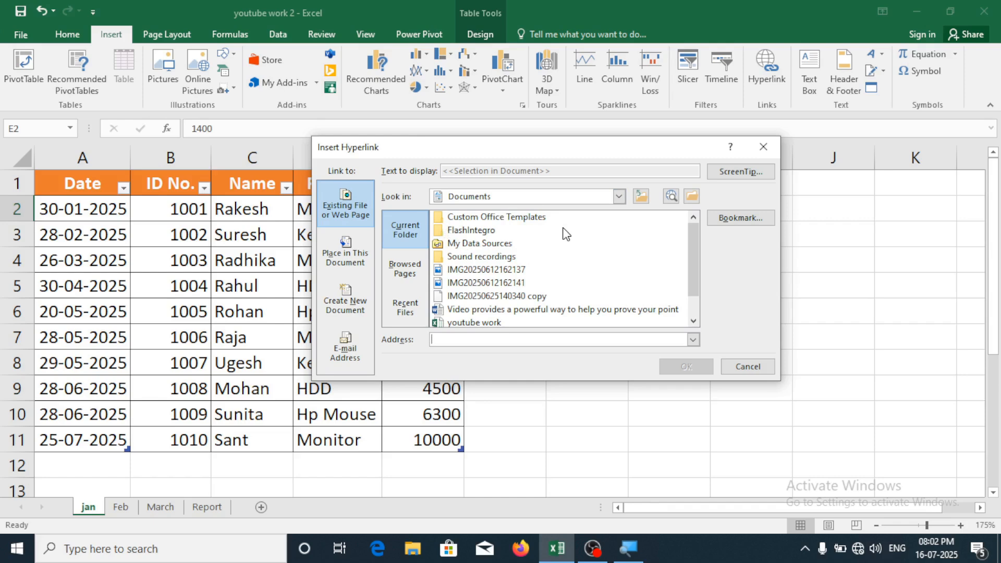
pyautogui.click(619, 198)
pyautogui.scroll(-3, 520, 311)
pyautogui.scroll(1, 526, 275)
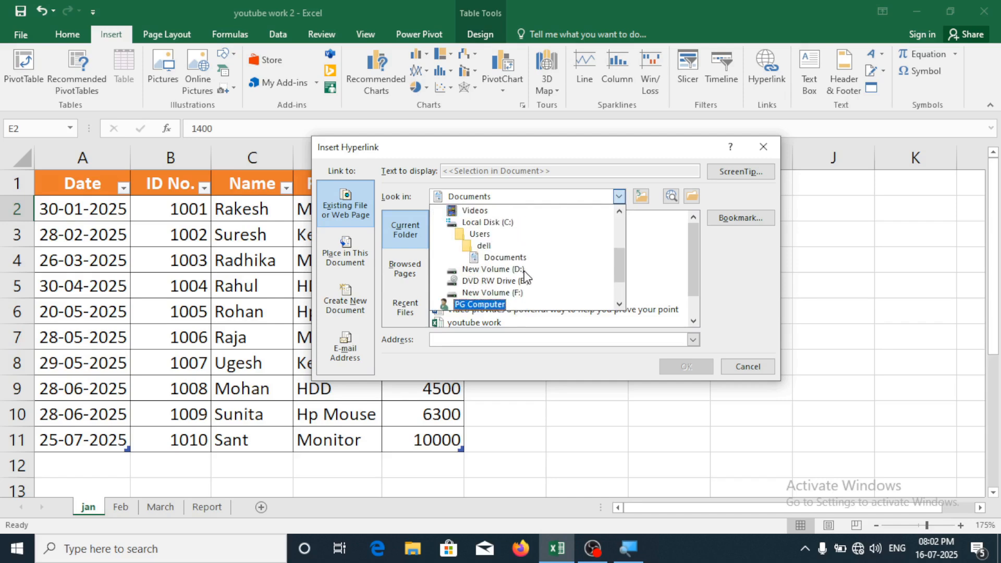
pyautogui.scroll(2, 525, 276)
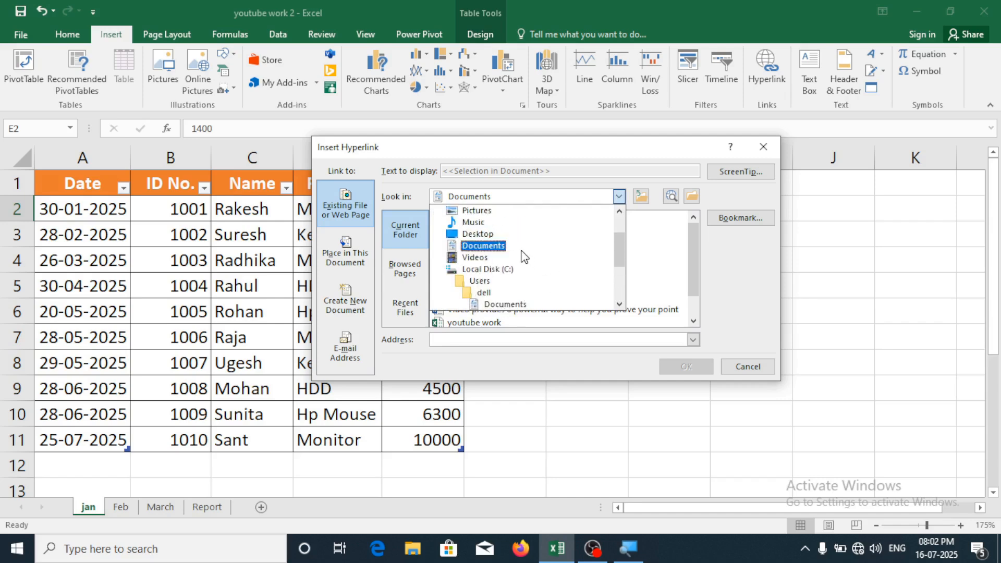
pyautogui.click(492, 251)
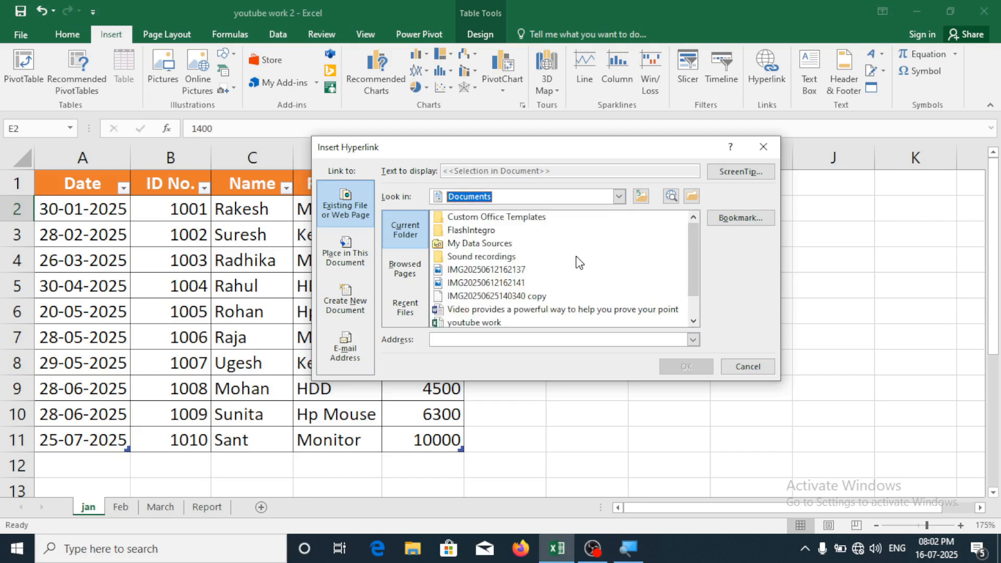
pyautogui.scroll(-1, 578, 263)
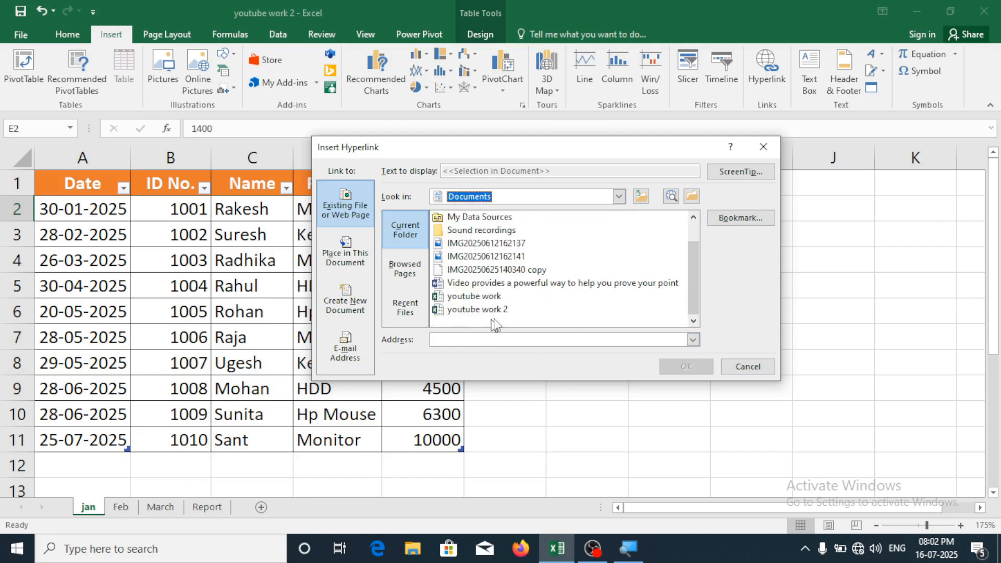
pyautogui.click(468, 298)
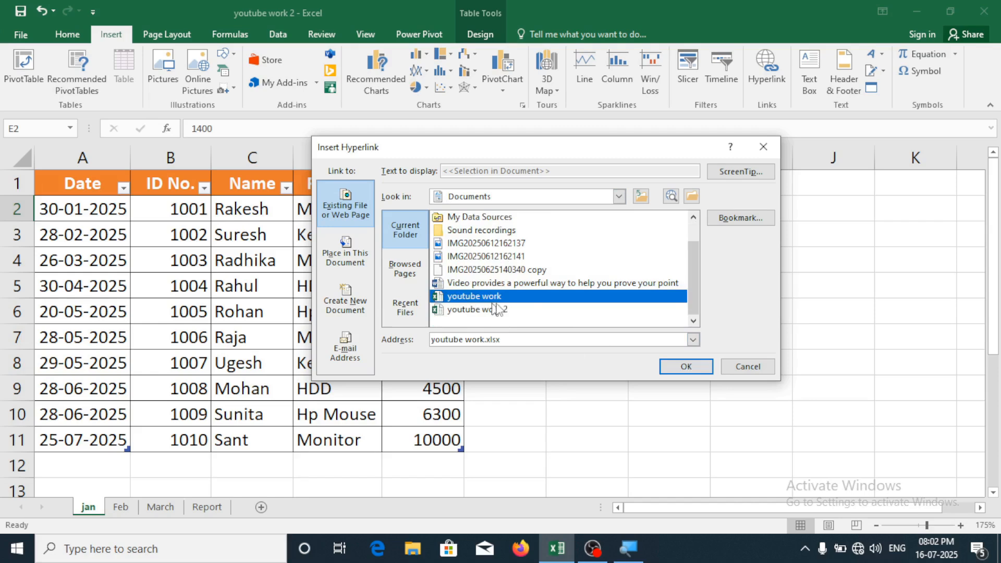
pyautogui.click(686, 368)
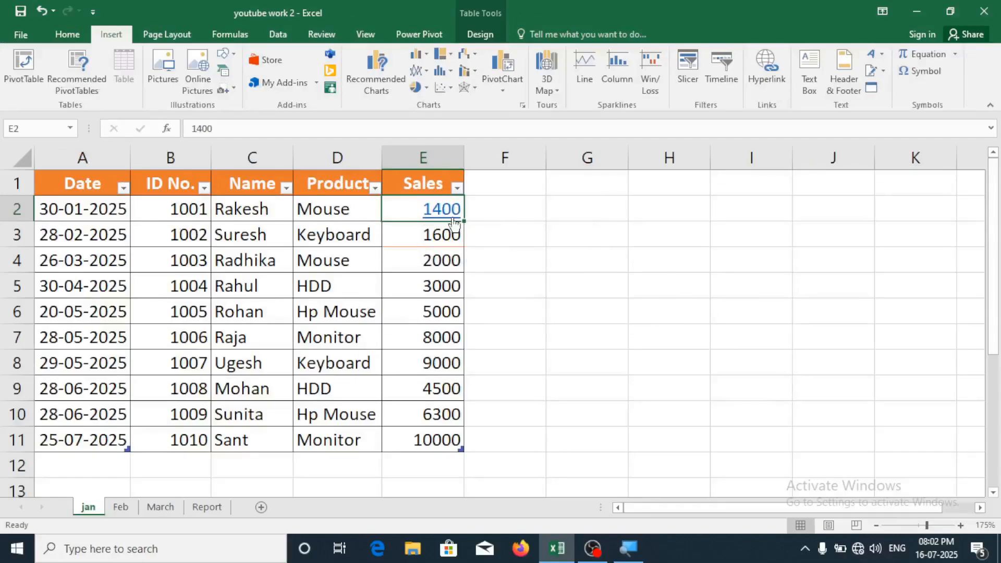
# Follow the E2 link to youtube work.xlsx, close it, and select E3's 1600
pyautogui.click(555, 247)
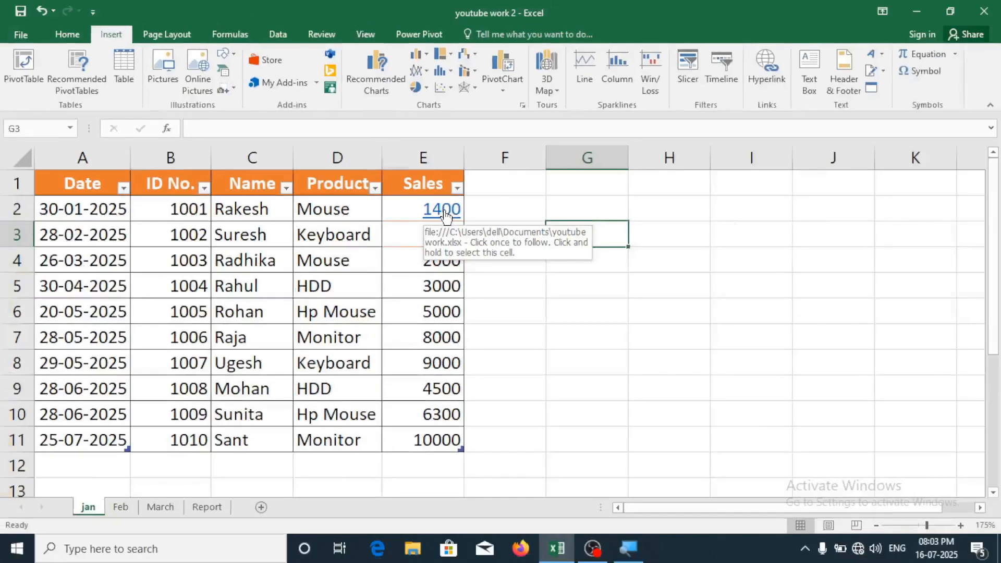
pyautogui.click(446, 217)
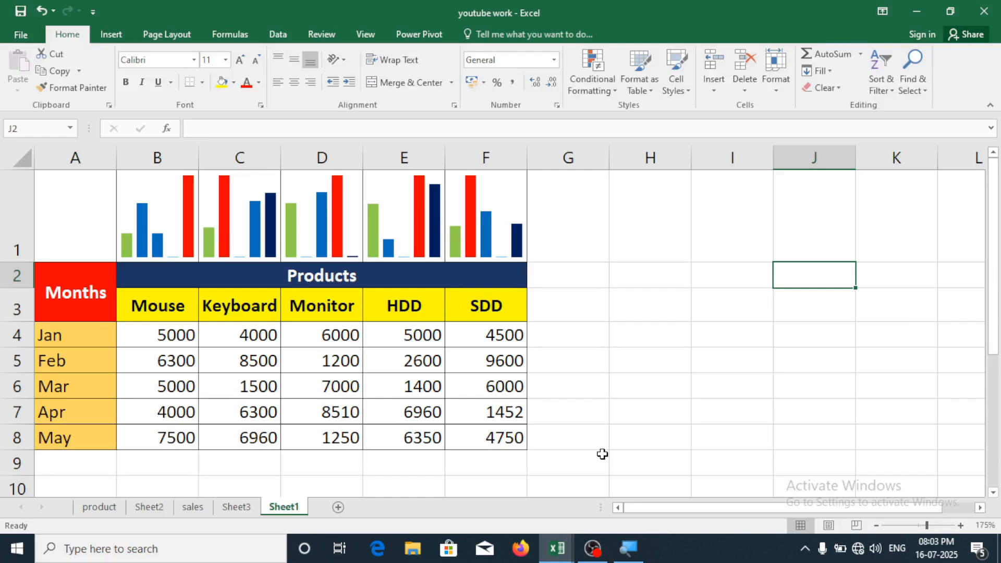
pyautogui.click(985, 11)
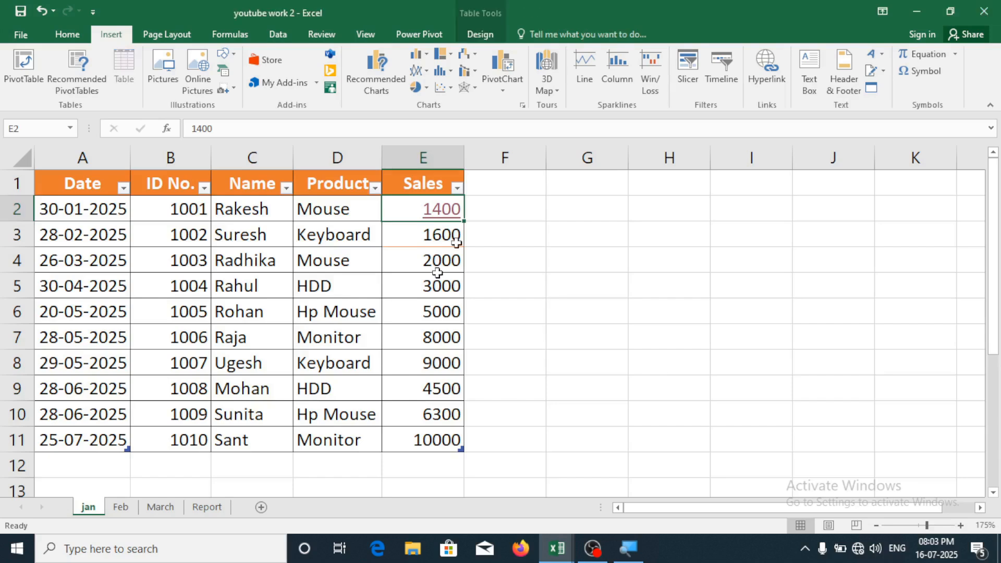
pyautogui.click(443, 245)
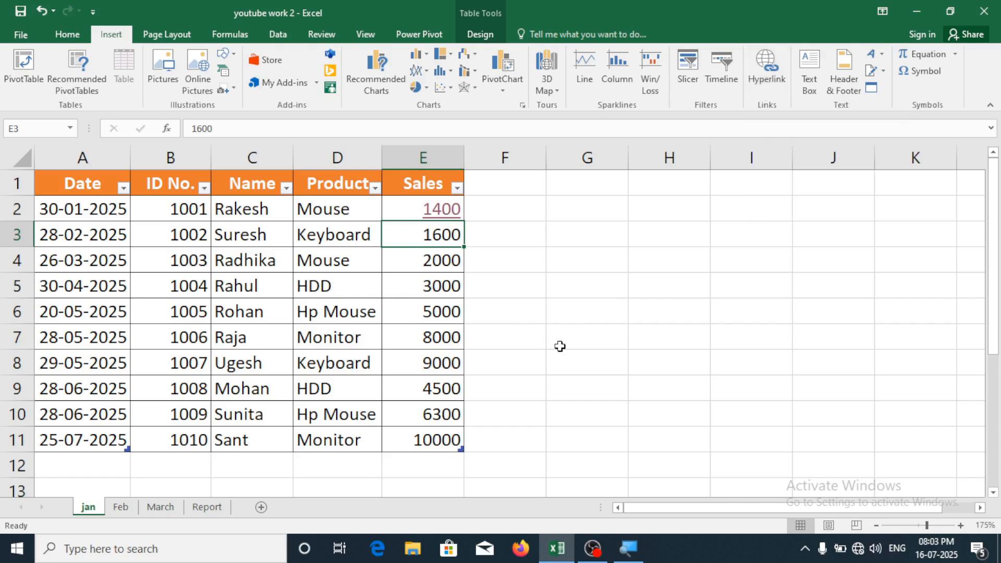
# Link E3's 1600 to the 'Video provides a powerful way…' Word document in Documents and follow it
pyautogui.hotkey('ctrl', 'k')
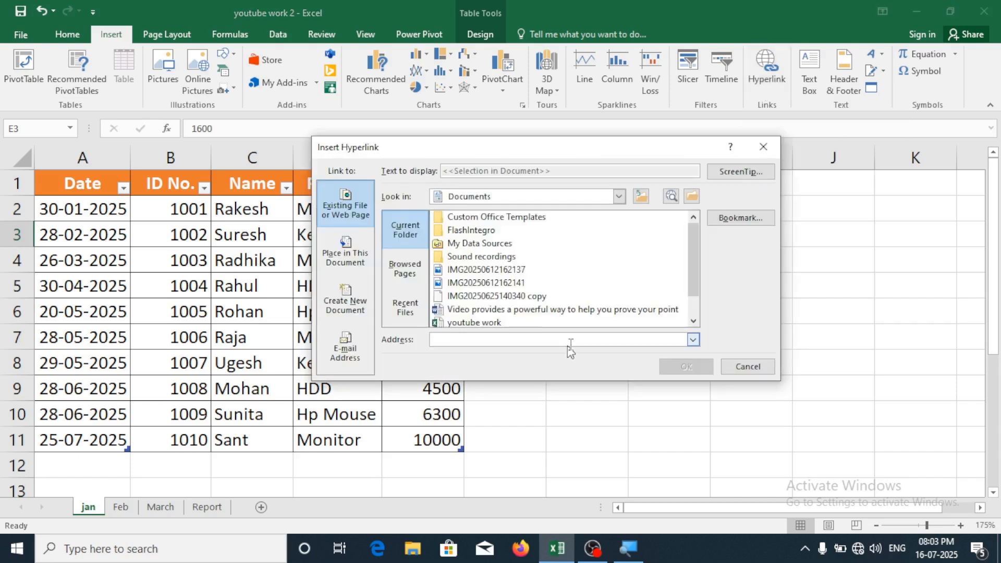
pyautogui.click(620, 196)
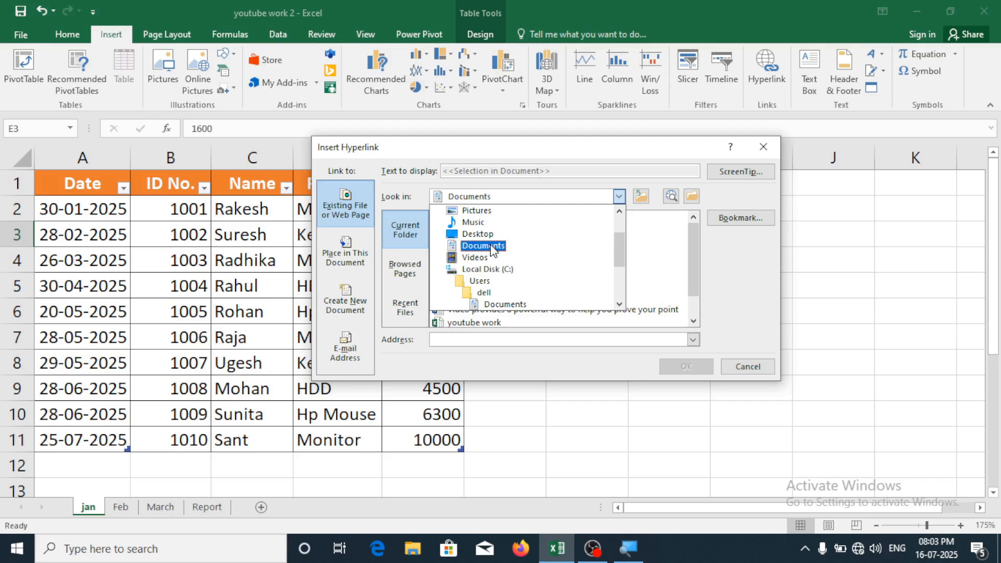
pyautogui.click(491, 245)
pyautogui.moveTo(696, 252); pyautogui.dragTo(673, 334)
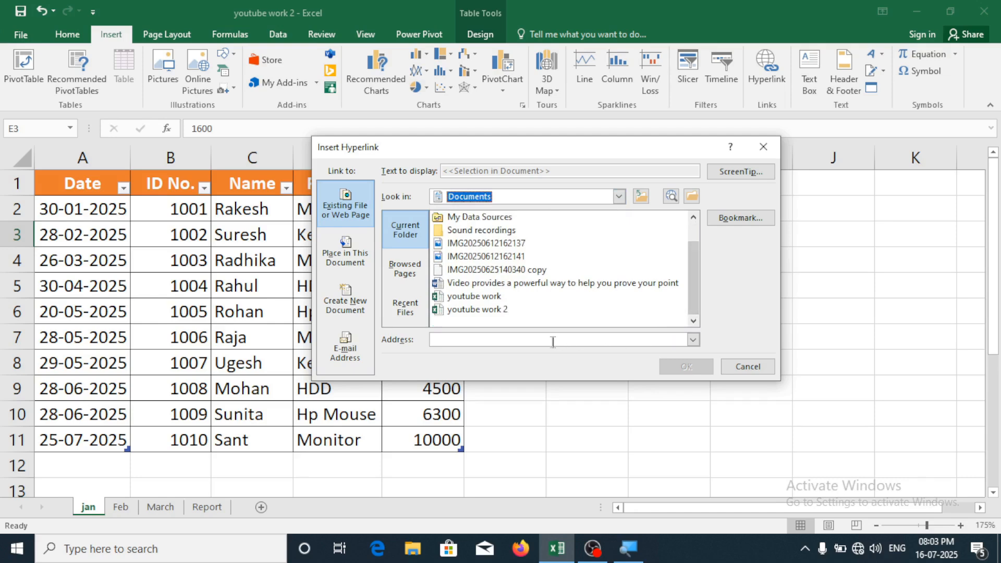
pyautogui.click(497, 286)
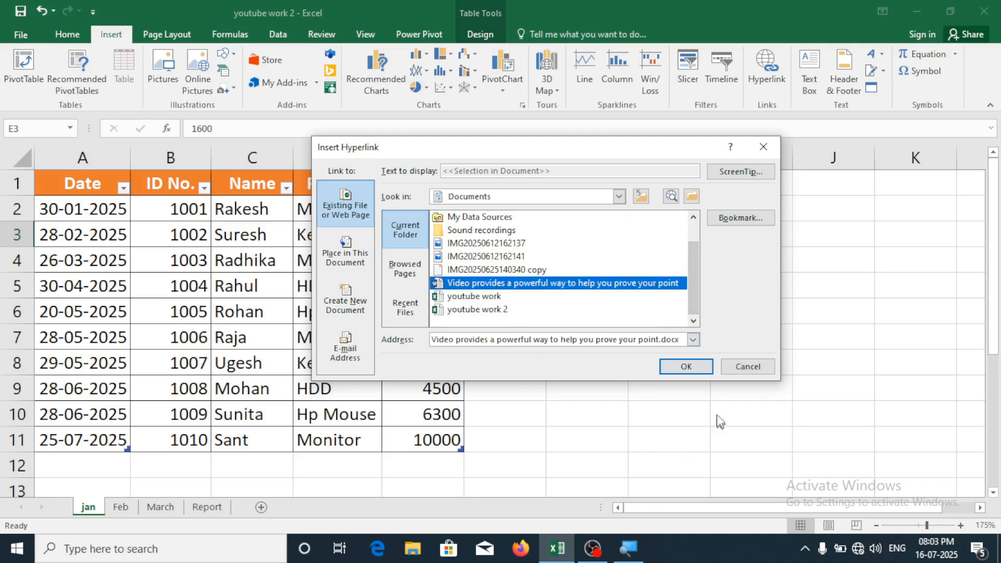
pyautogui.click(688, 368)
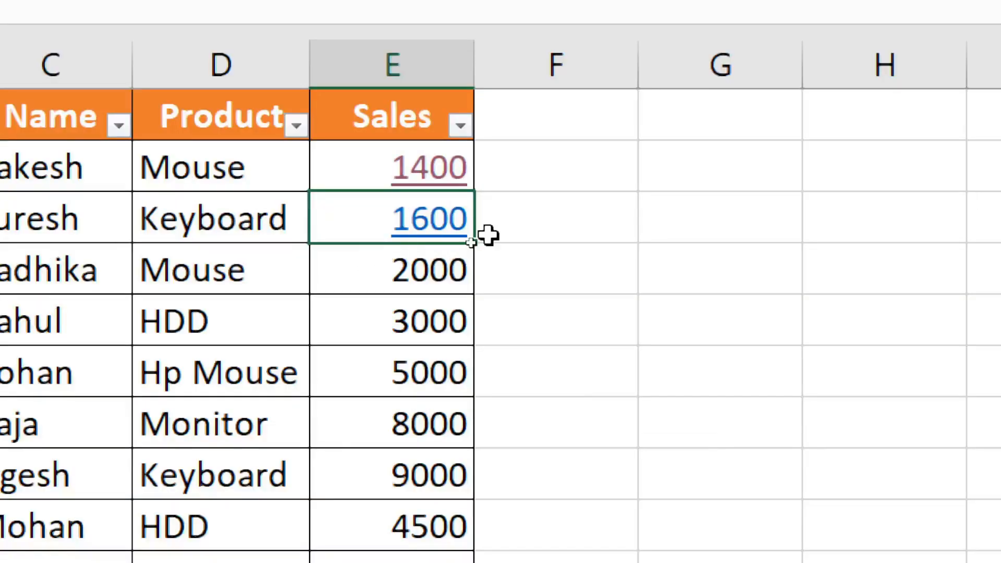
pyautogui.moveTo(439, 243)
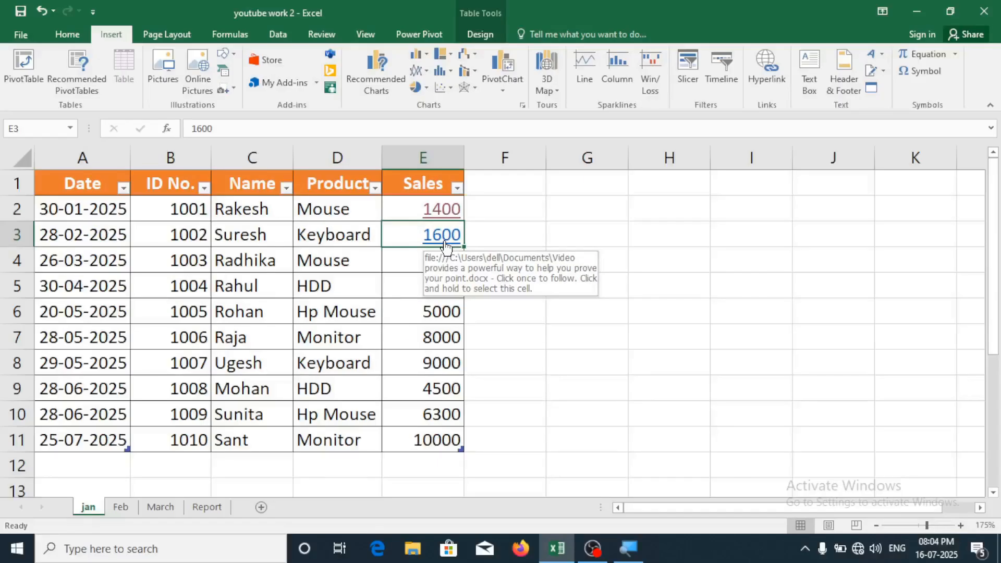
pyautogui.click(447, 236)
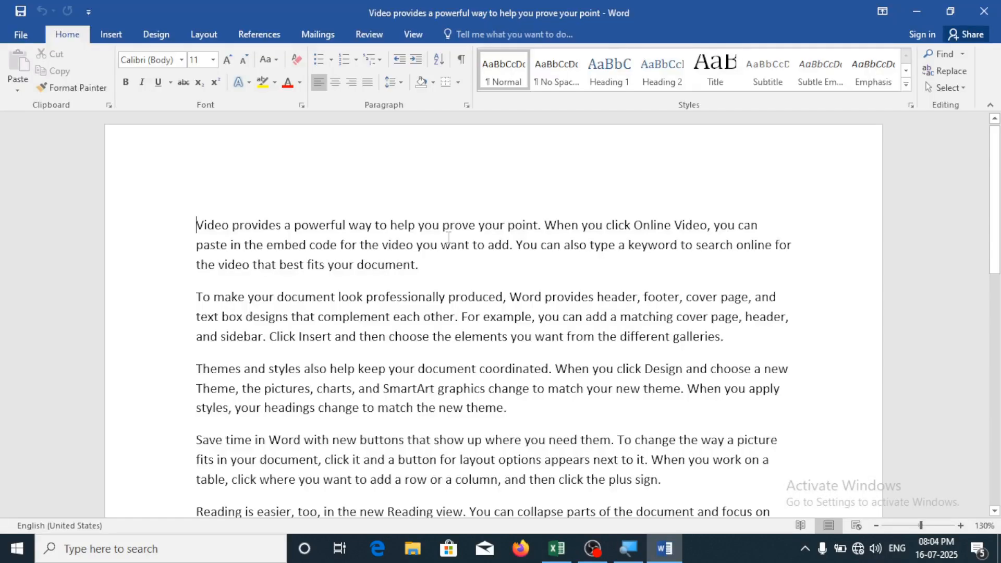
# Scroll through the linked Word document, then close it
pyautogui.scroll(-2, 449, 238)
pyautogui.scroll(-1, 448, 237)
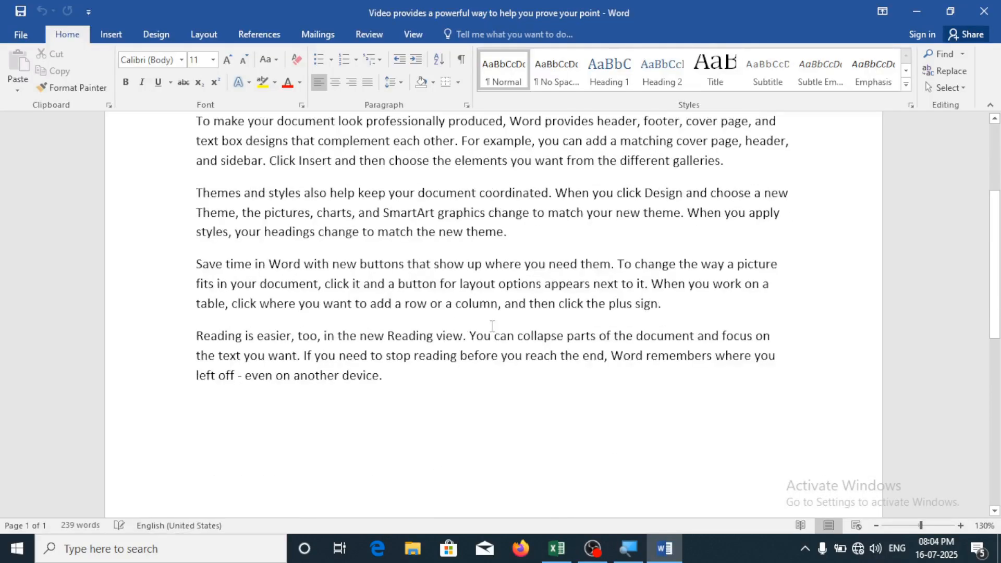
pyautogui.scroll(3, 448, 237)
pyautogui.click(985, 12)
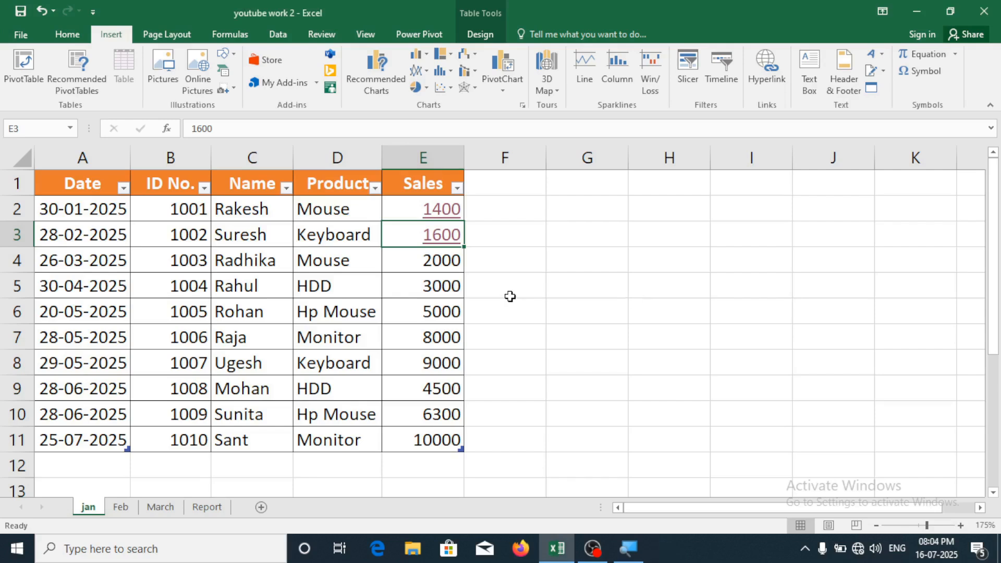
# Link E4's 2000 to STUDENT LIST 2025-26.pdf on the Desktop and follow the link
pyautogui.click(436, 267)
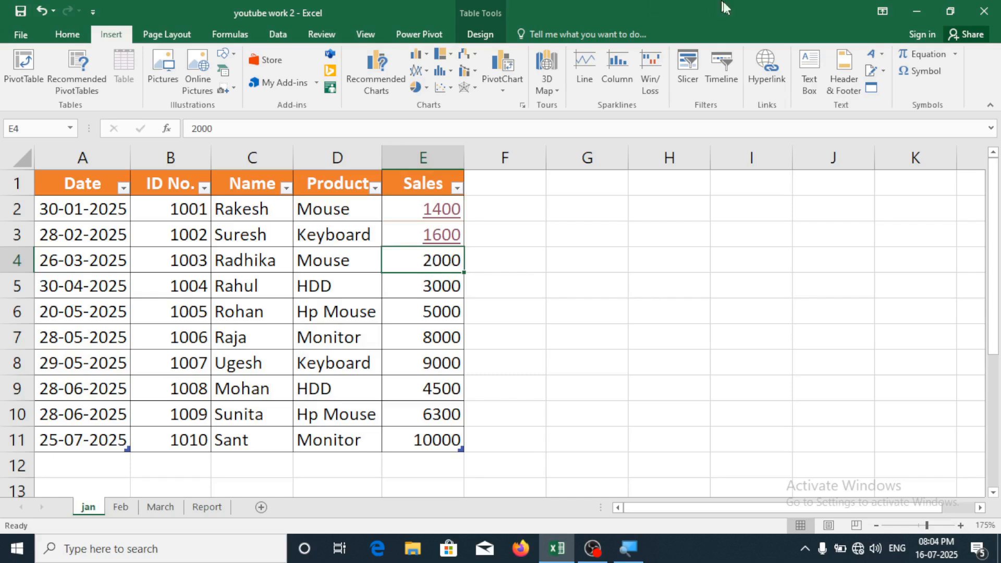
pyautogui.click(772, 73)
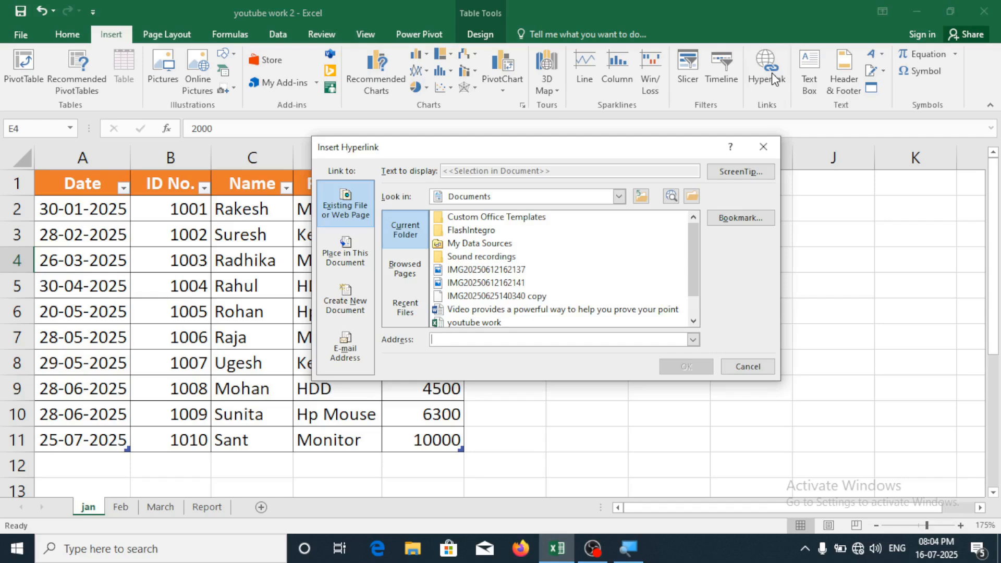
pyautogui.click(619, 196)
pyautogui.click(457, 234)
pyautogui.scroll(-3, 697, 321)
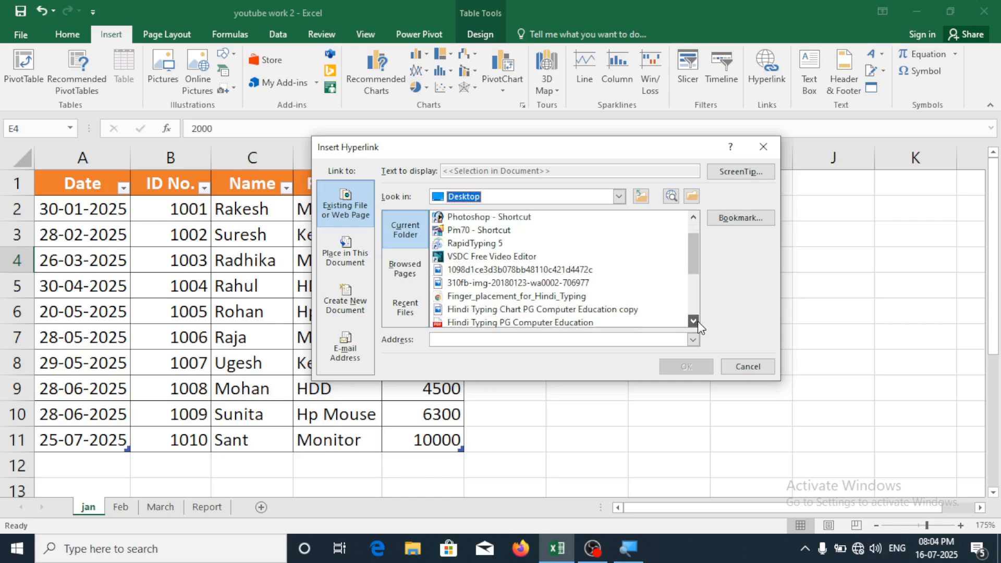
pyautogui.click(493, 243)
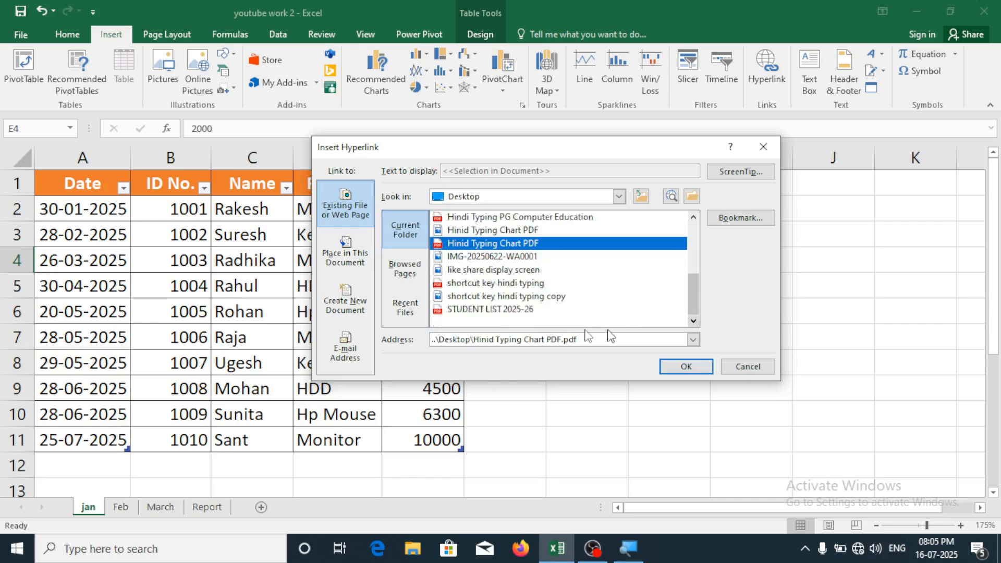
pyautogui.click(500, 310)
pyautogui.click(685, 367)
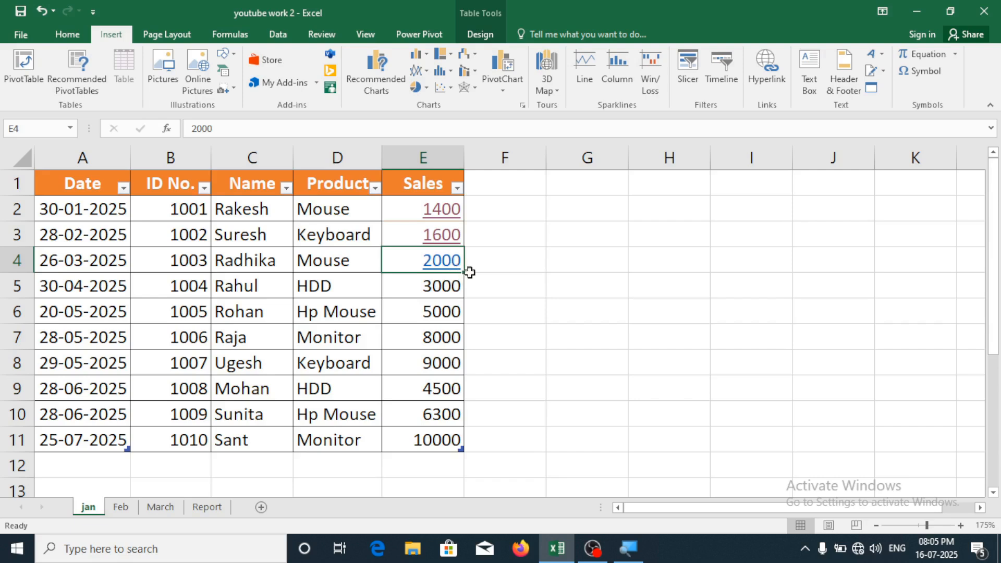
pyautogui.click(428, 260)
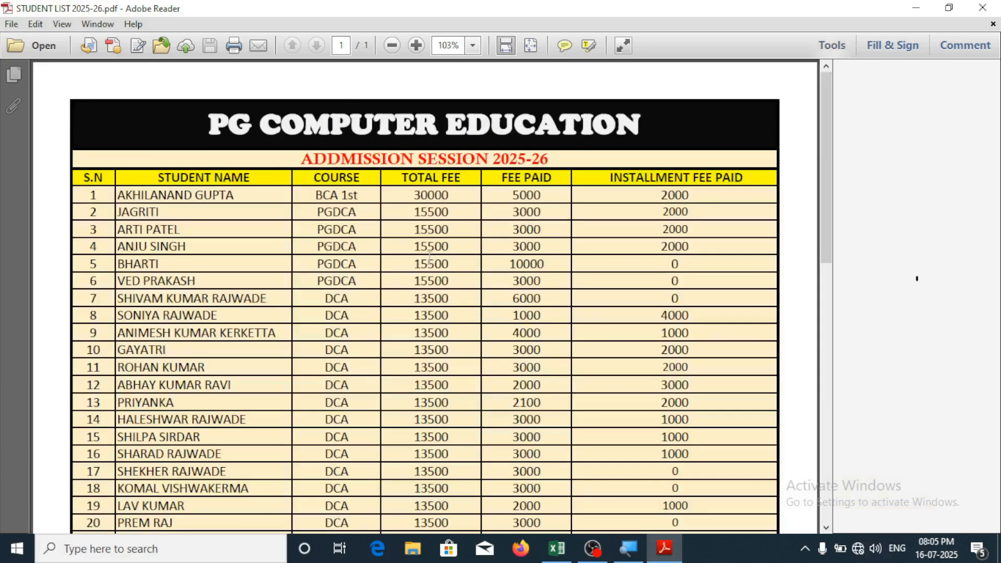
# Scroll up and down through the STUDENT LIST 2025-26 student table in Adobe Reader
pyautogui.scroll(-5, 500, 271)
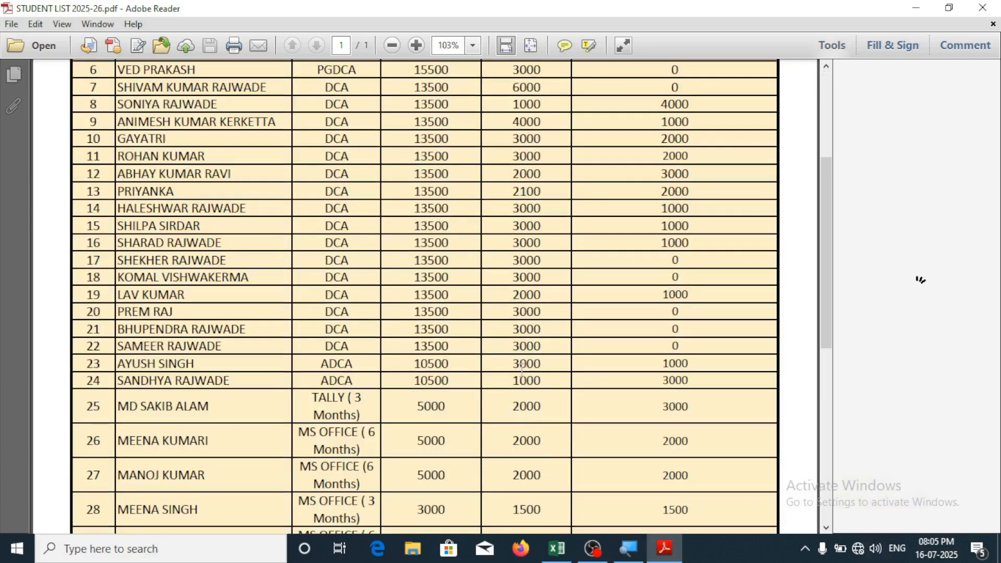
pyautogui.scroll(5, 522, 368)
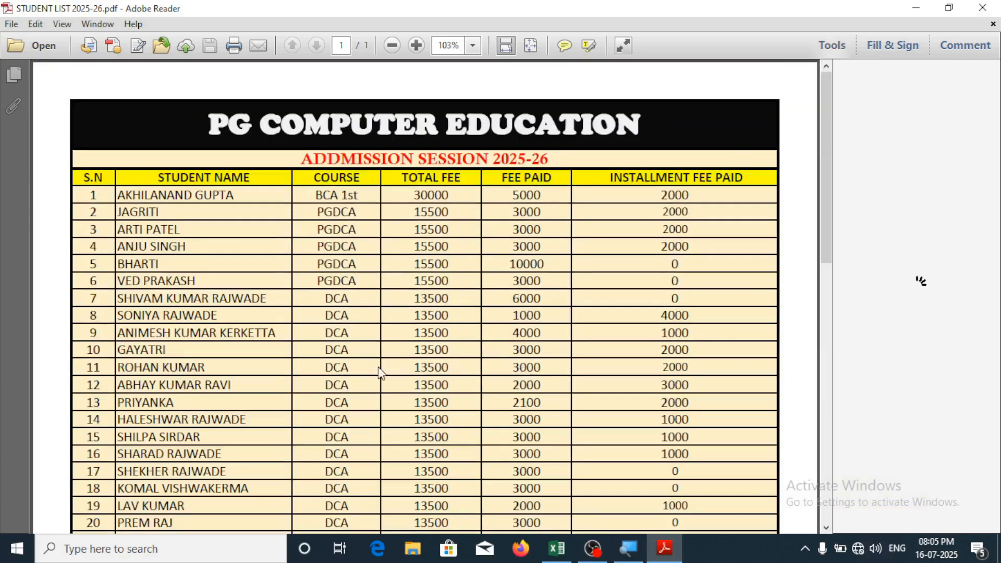
pyautogui.scroll(-6, 355, 405)
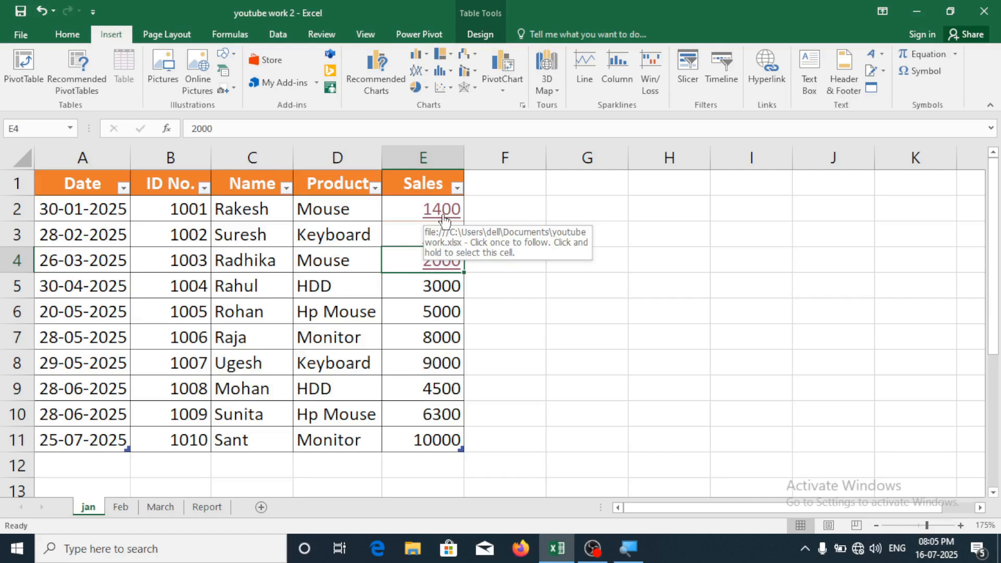
# Edit E2's hyperlink and clear its old youtube work address
pyautogui.rightClick(430, 211)
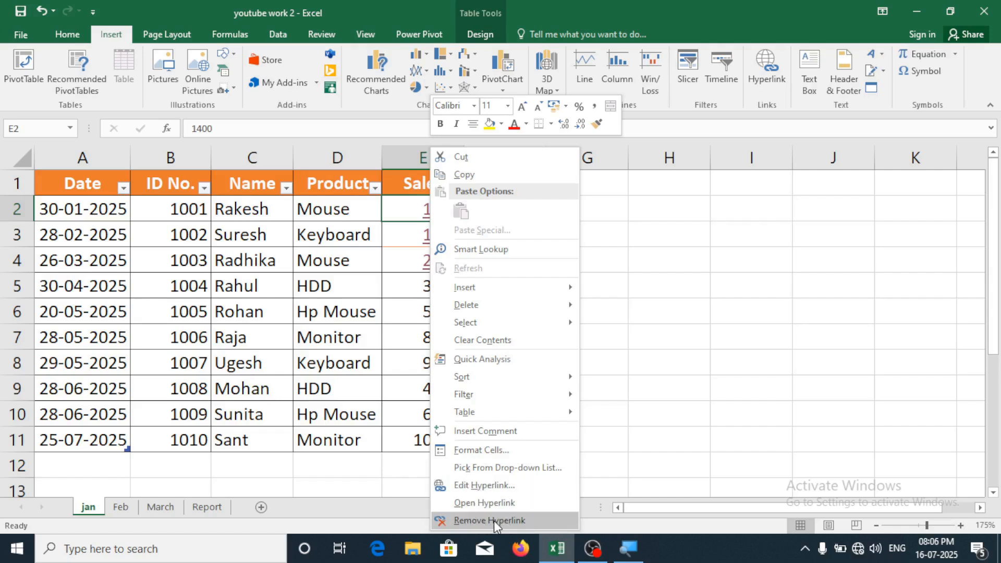
pyautogui.click(487, 485)
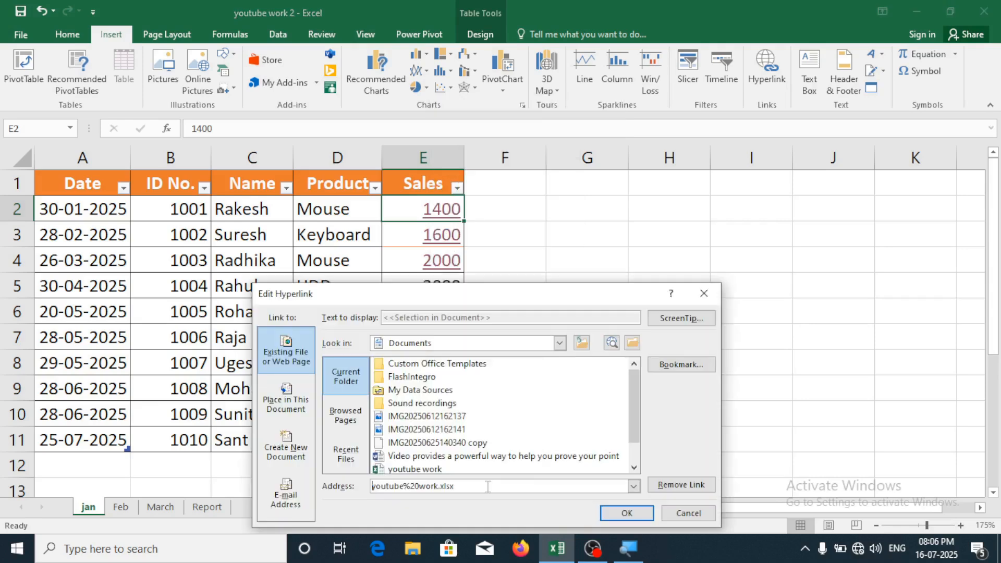
pyautogui.click(474, 486)
pyautogui.moveTo(474, 486); pyautogui.dragTo(358, 486)
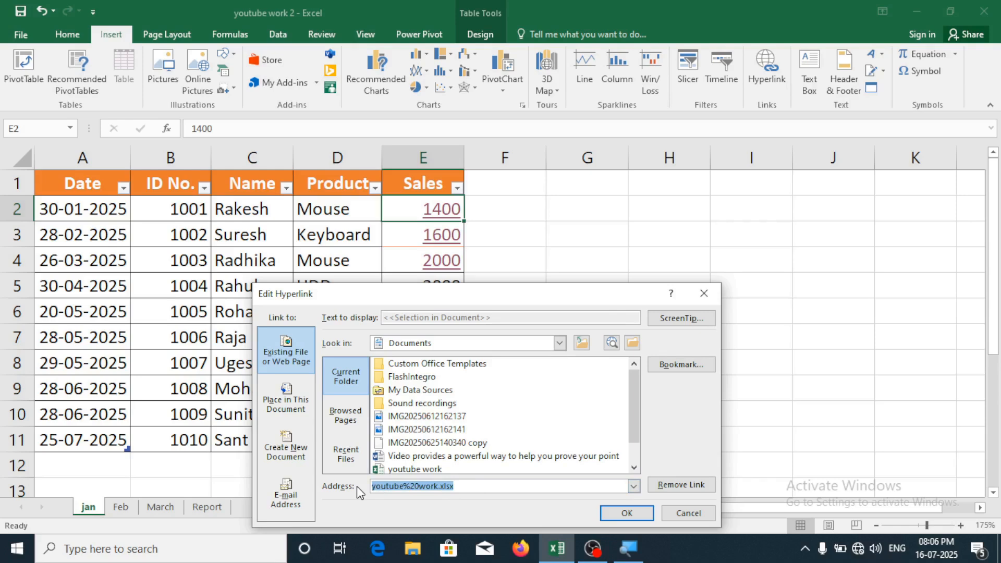
pyautogui.press('BackSpace')
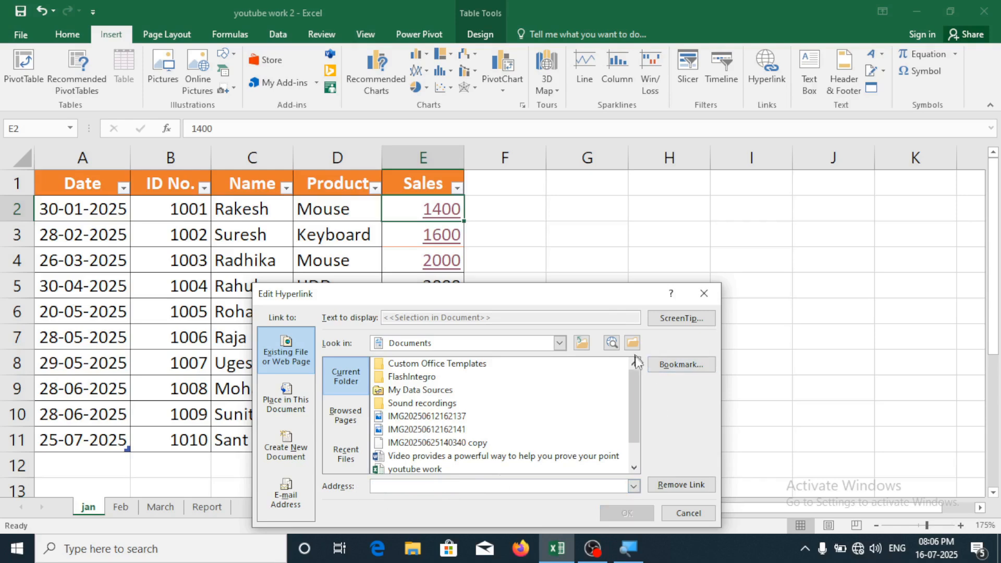
# Point E2's link to like share display screen.png on the Desktop and follow it
pyautogui.click(559, 343)
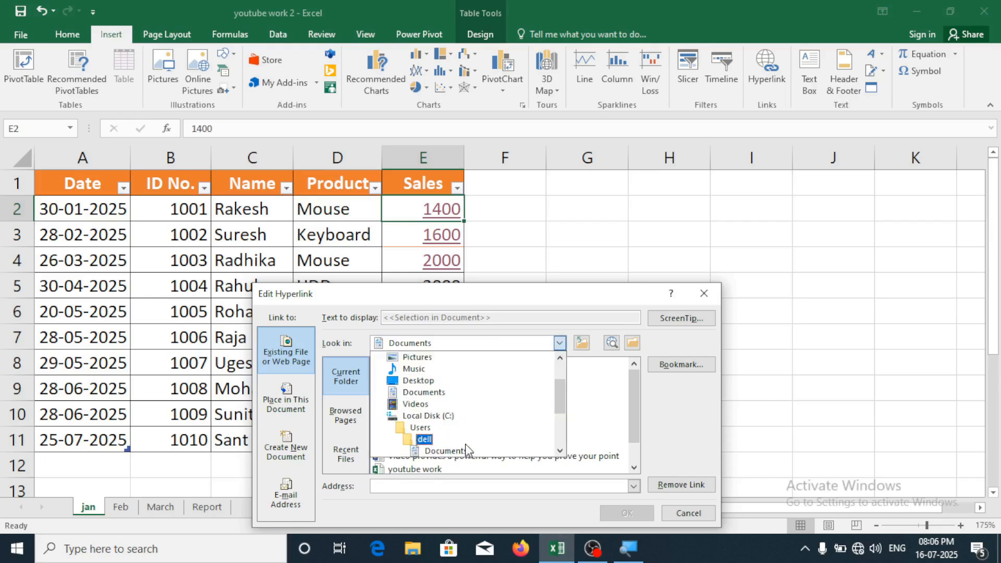
pyautogui.scroll(2, 464, 444)
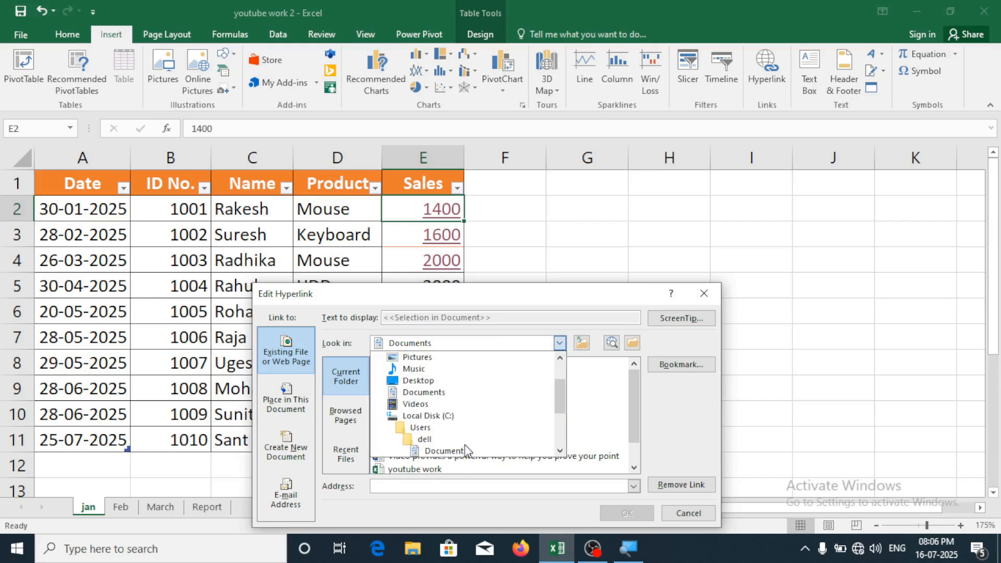
pyautogui.click(427, 387)
pyautogui.scroll(-5, 489, 429)
pyautogui.scroll(5, 489, 429)
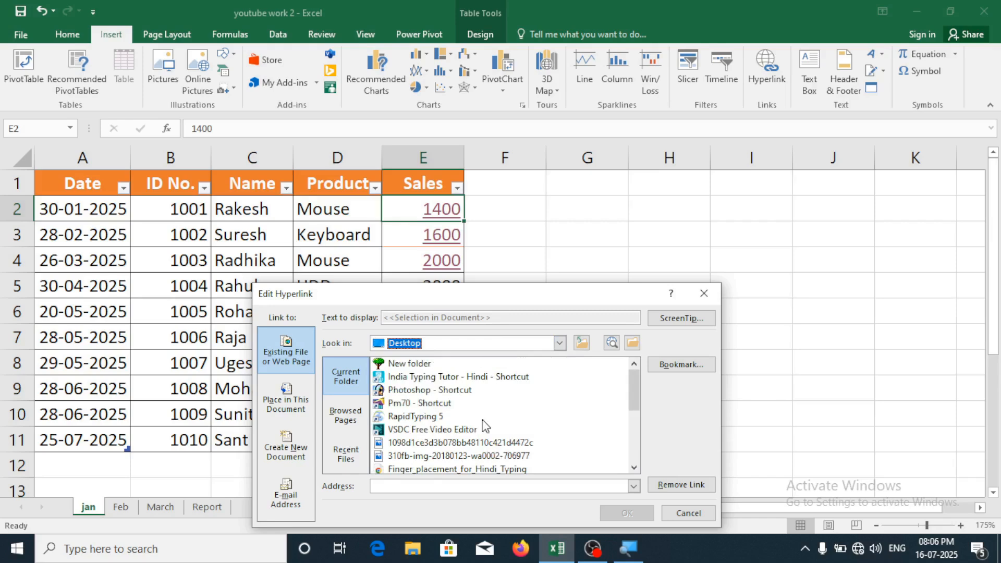
pyautogui.scroll(-5, 448, 420)
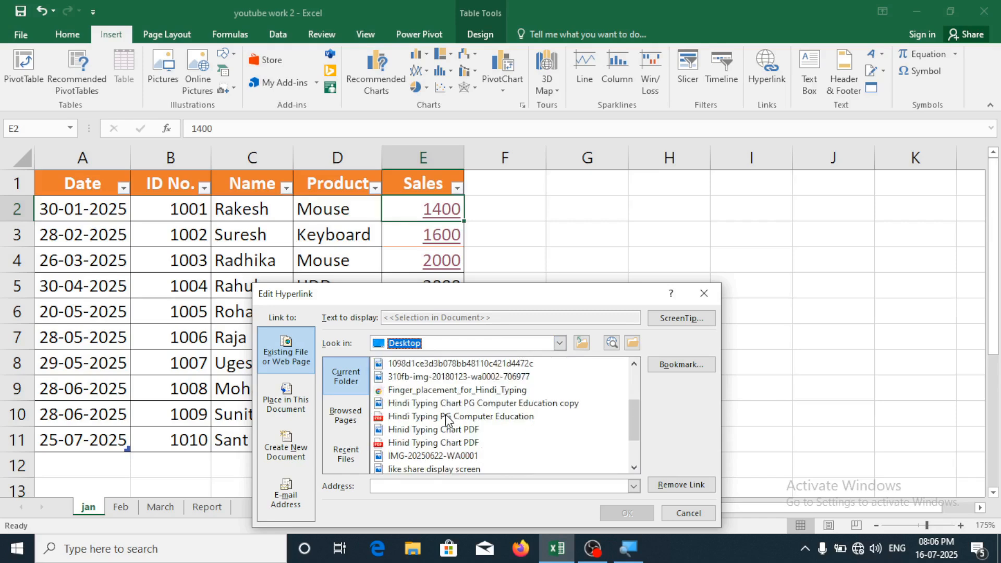
pyautogui.click(425, 430)
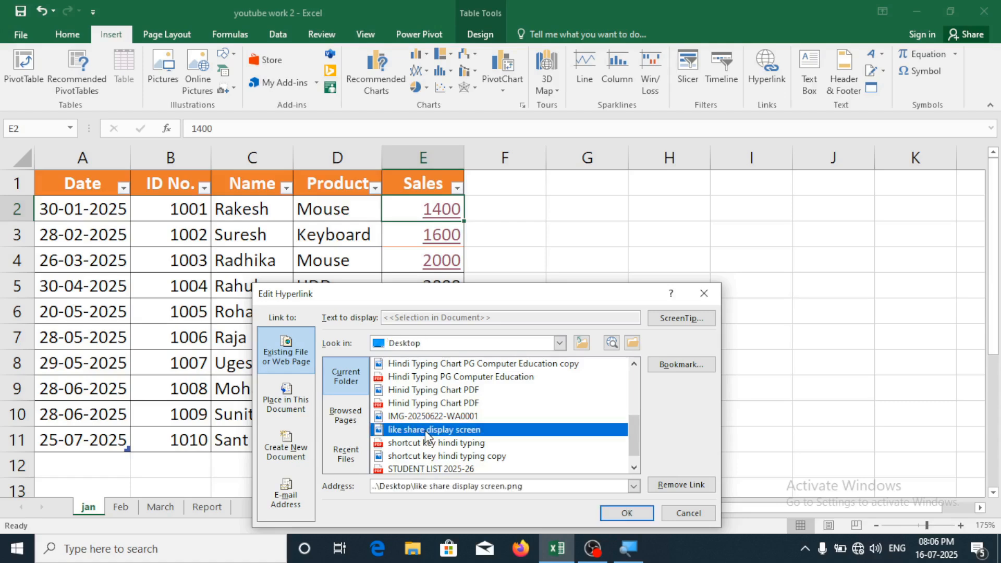
pyautogui.click(639, 513)
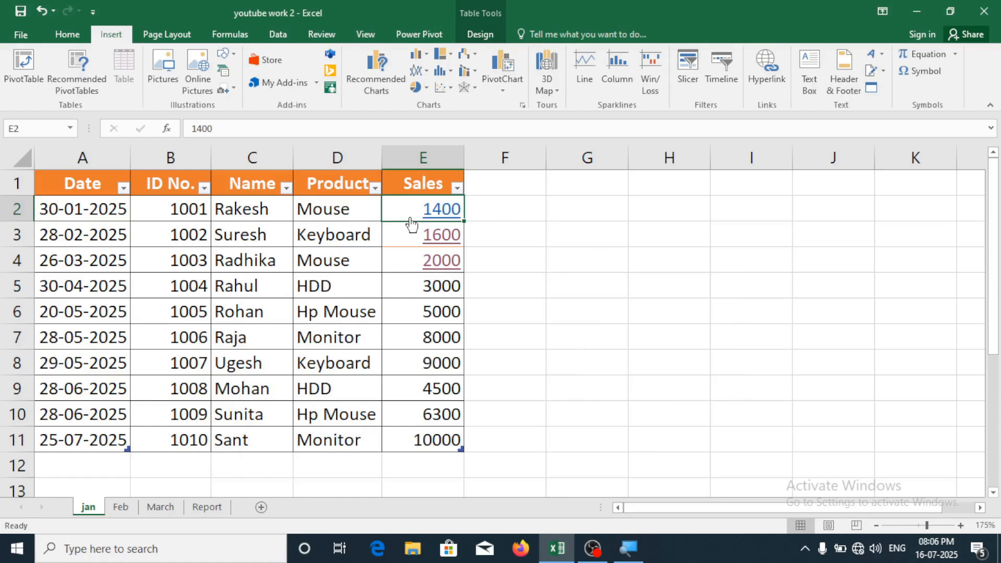
pyautogui.click(443, 213)
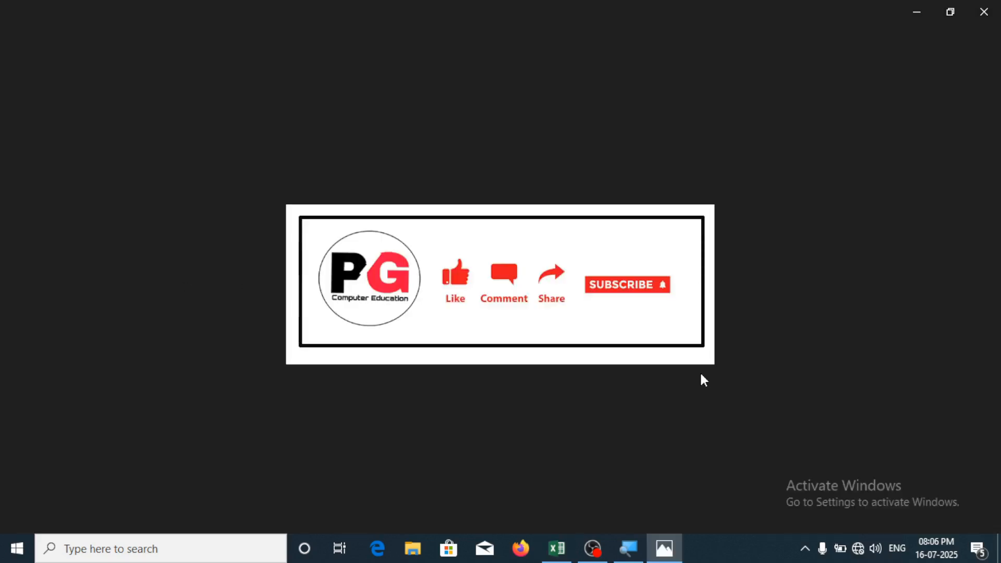
# Close the like share display screen image in Photos
pyautogui.click(984, 12)
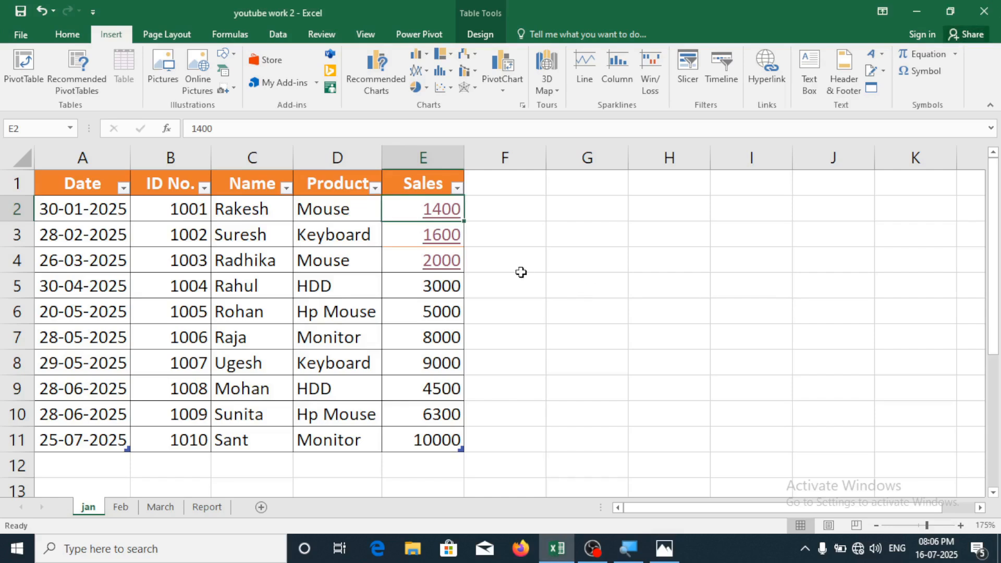
# Remove the hyperlinks from E2, E3 and E4, then select E6 (5000)
pyautogui.rightClick(447, 214)
pyautogui.click(496, 526)
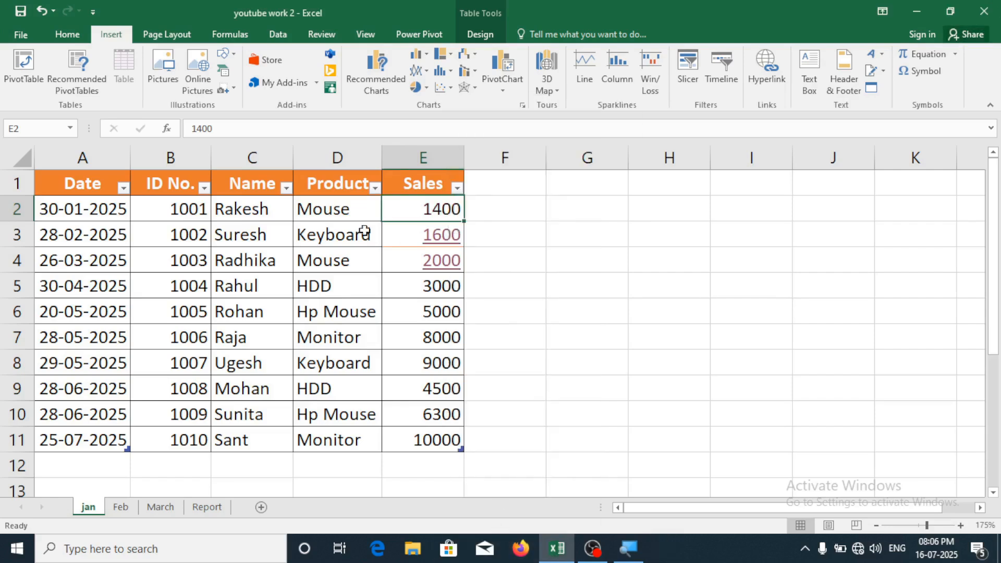
pyautogui.rightClick(447, 238)
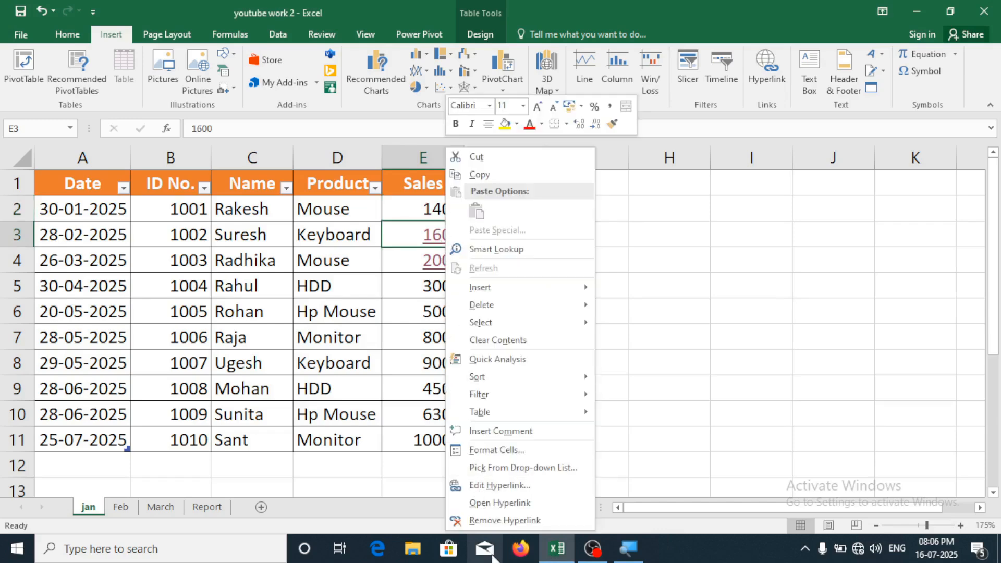
pyautogui.click(493, 521)
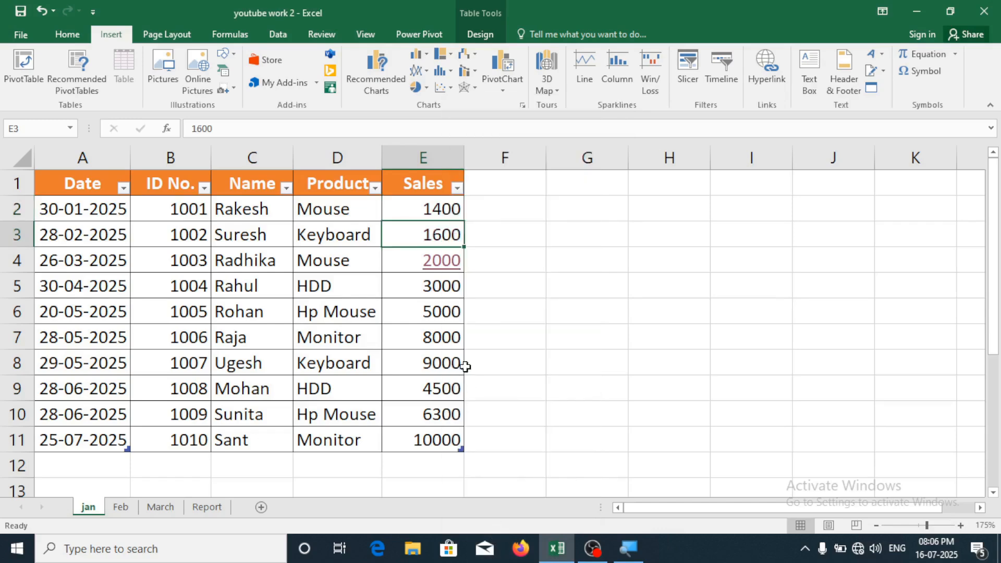
pyautogui.rightClick(441, 272)
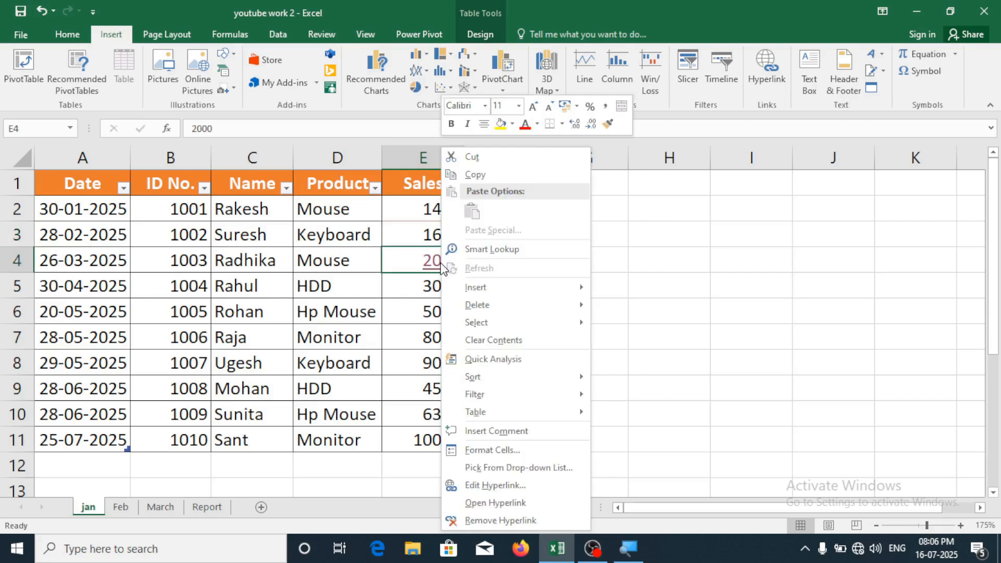
pyautogui.click(509, 517)
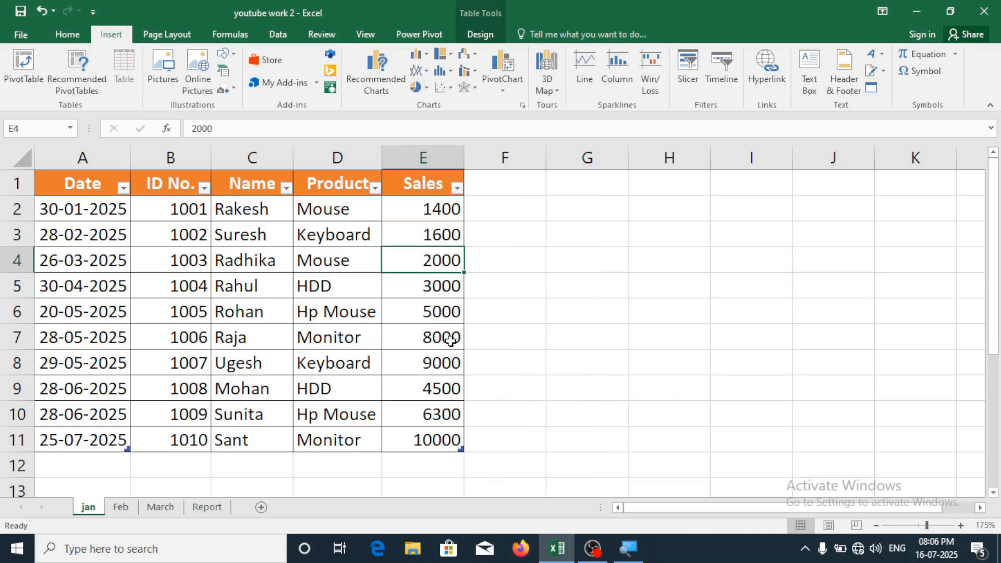
pyautogui.click(442, 315)
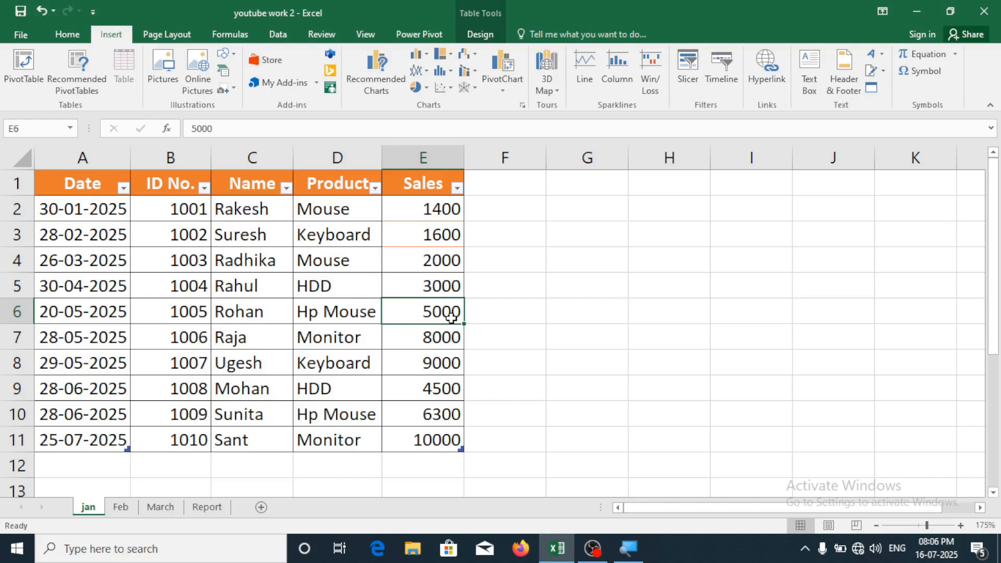
# Hyperlink E6's 5000 to image 03 in D:\clip art, then open and close it
pyautogui.click(776, 78)
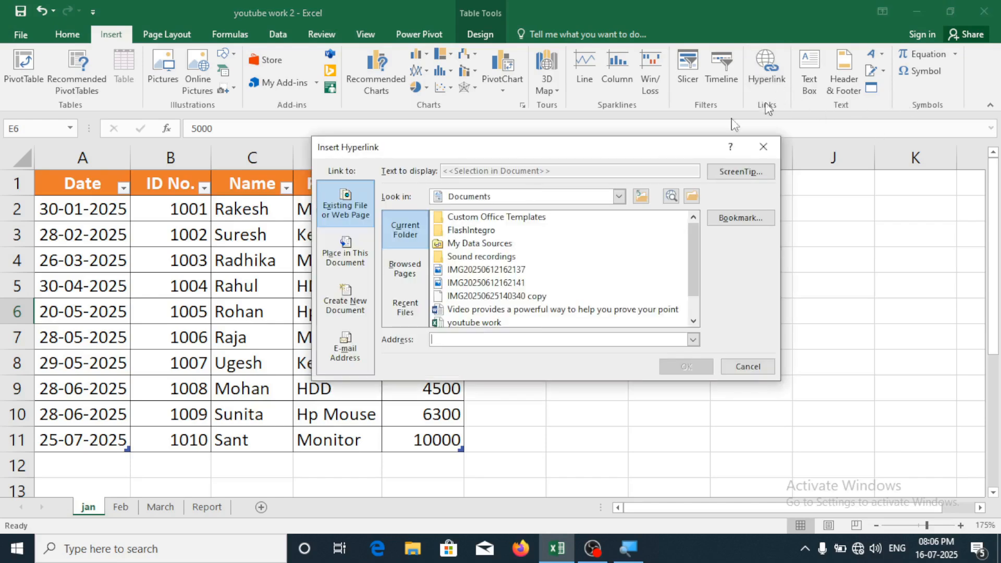
pyautogui.click(619, 196)
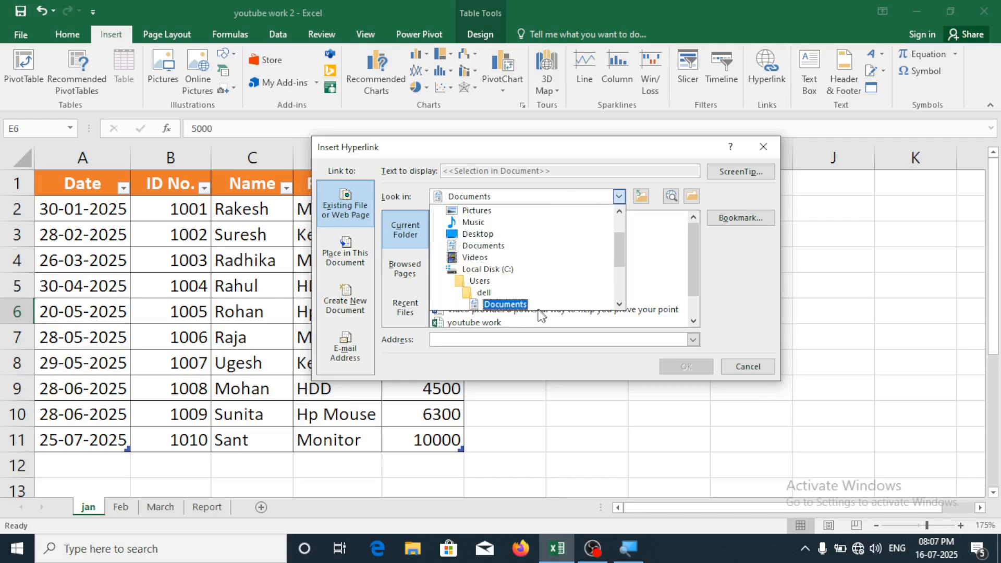
pyautogui.scroll(-2, 507, 308)
pyautogui.scroll(3, 511, 308)
pyautogui.scroll(-3, 512, 313)
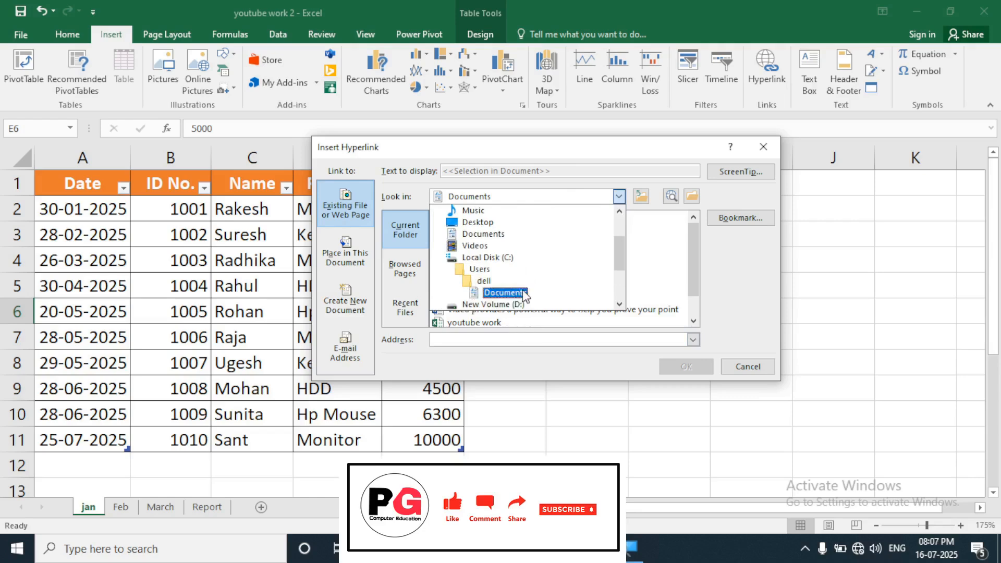
pyautogui.click(527, 293)
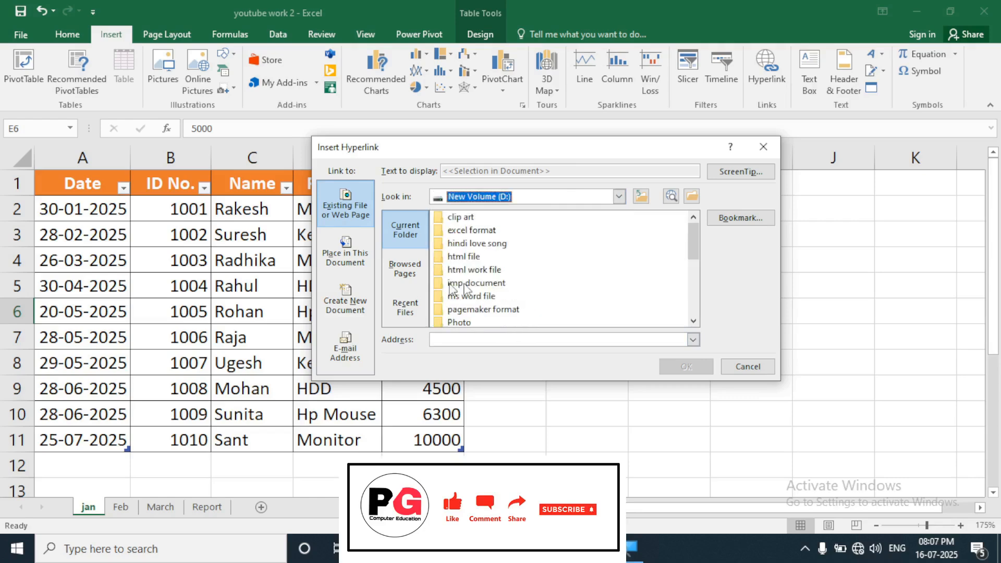
pyautogui.doubleClick(471, 218)
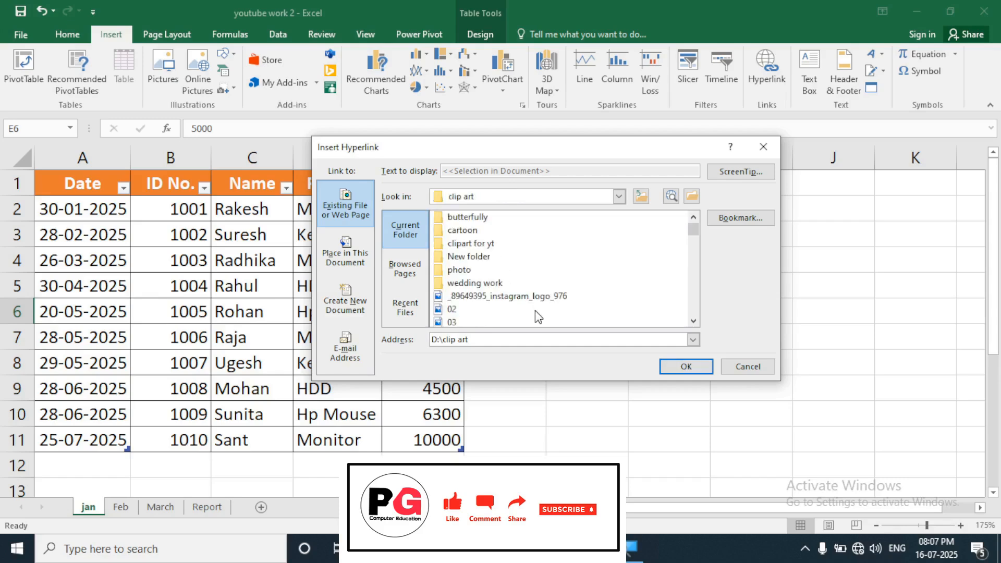
pyautogui.scroll(-1, 521, 316)
pyautogui.click(462, 284)
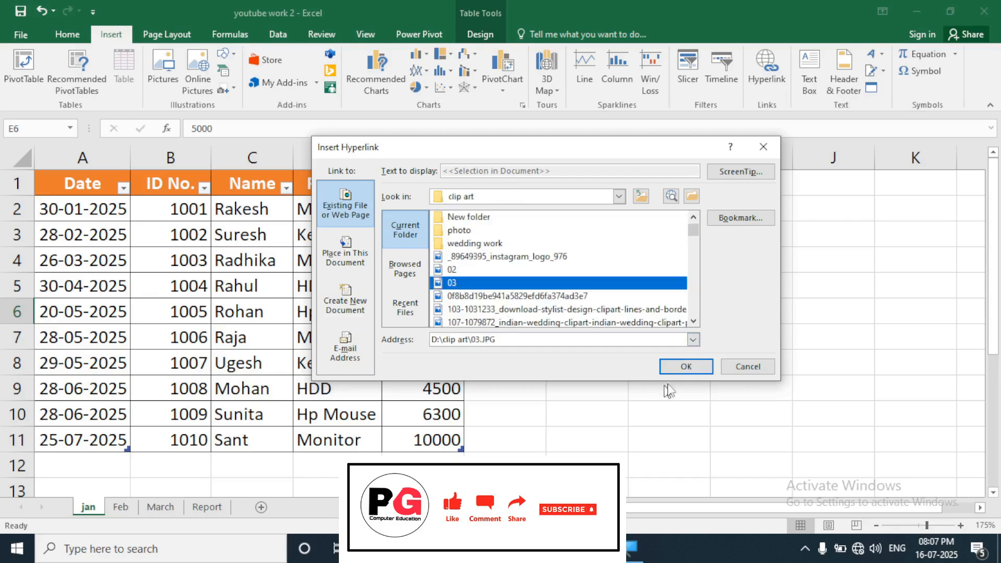
pyautogui.click(697, 367)
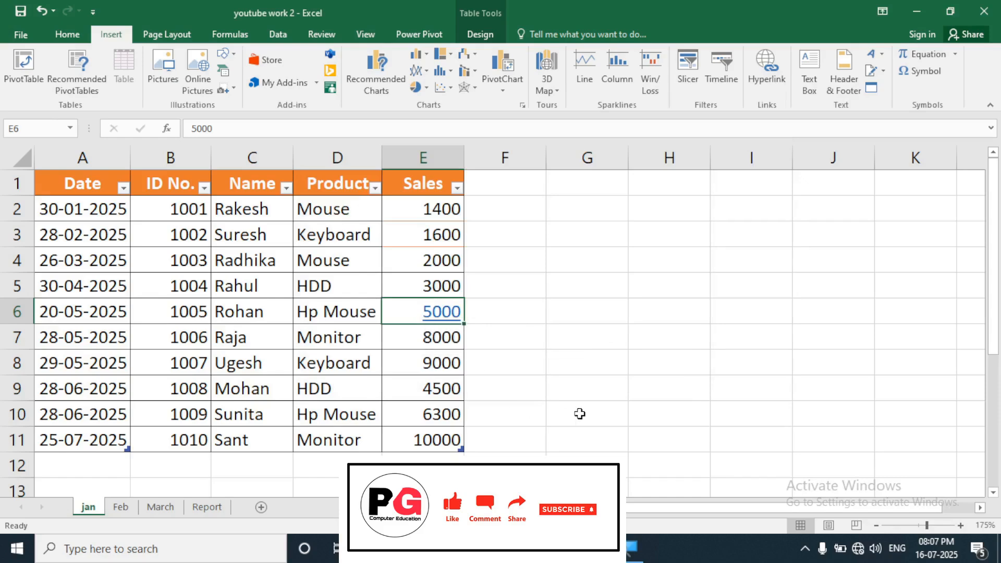
pyautogui.click(443, 313)
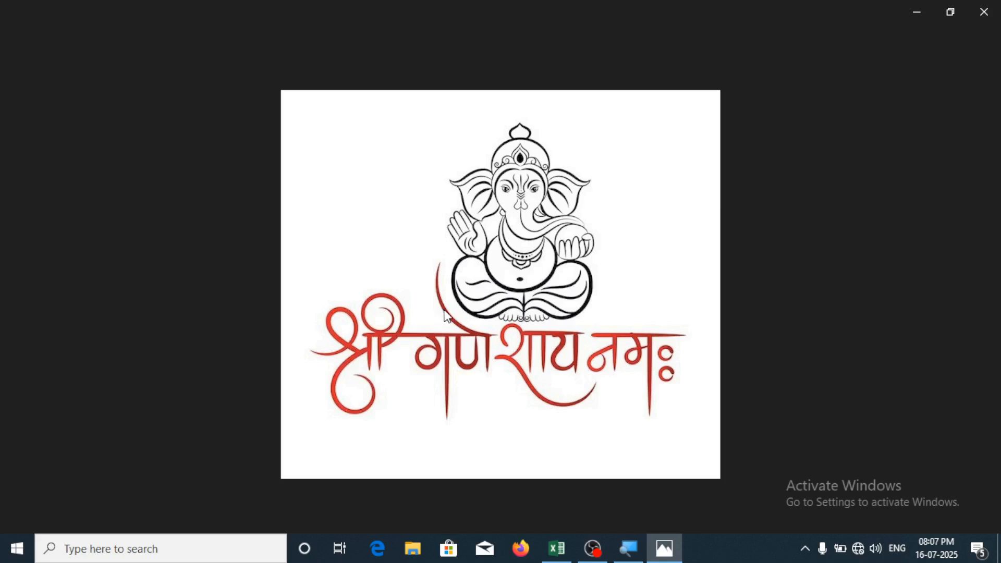
pyautogui.click(984, 11)
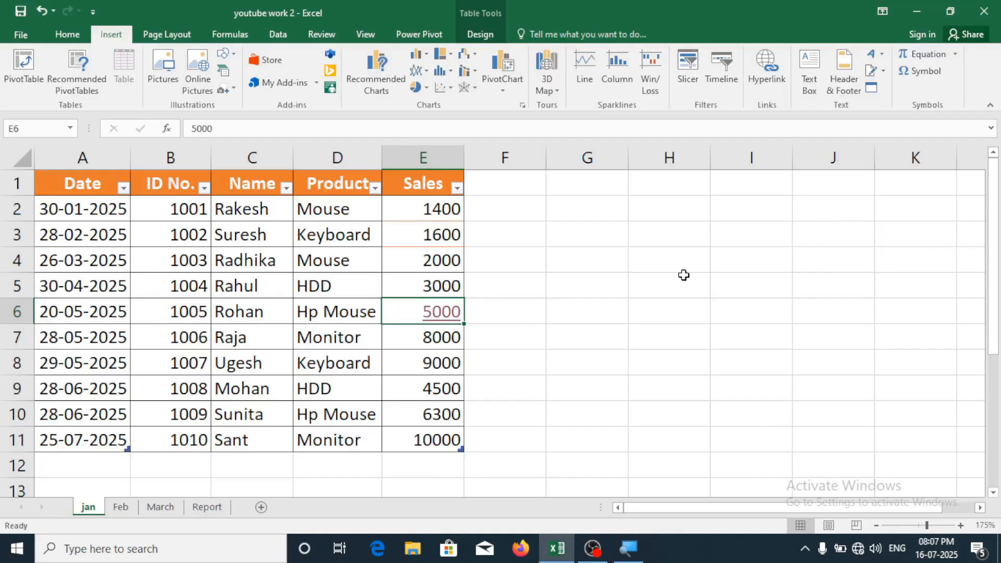
# Remove E6's hyperlink, then move through the Name column and select cell C2
pyautogui.rightClick(445, 318)
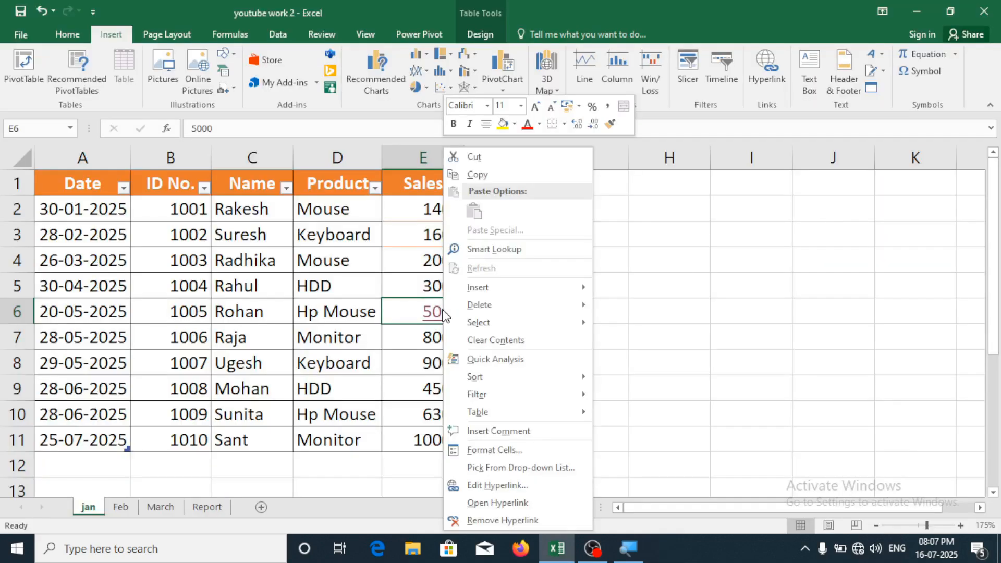
pyautogui.click(471, 521)
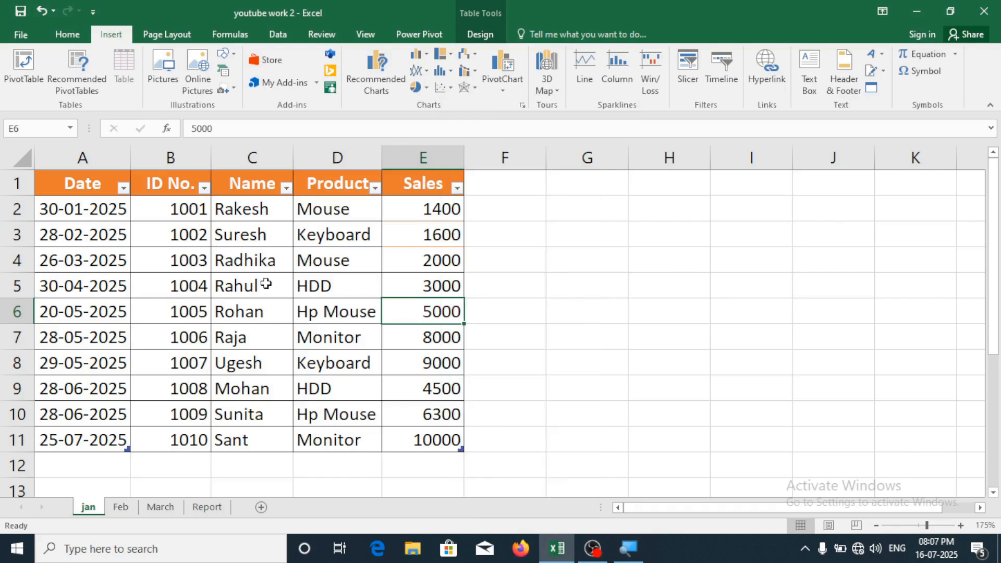
pyautogui.moveTo(246, 234); pyautogui.dragTo(245, 416)
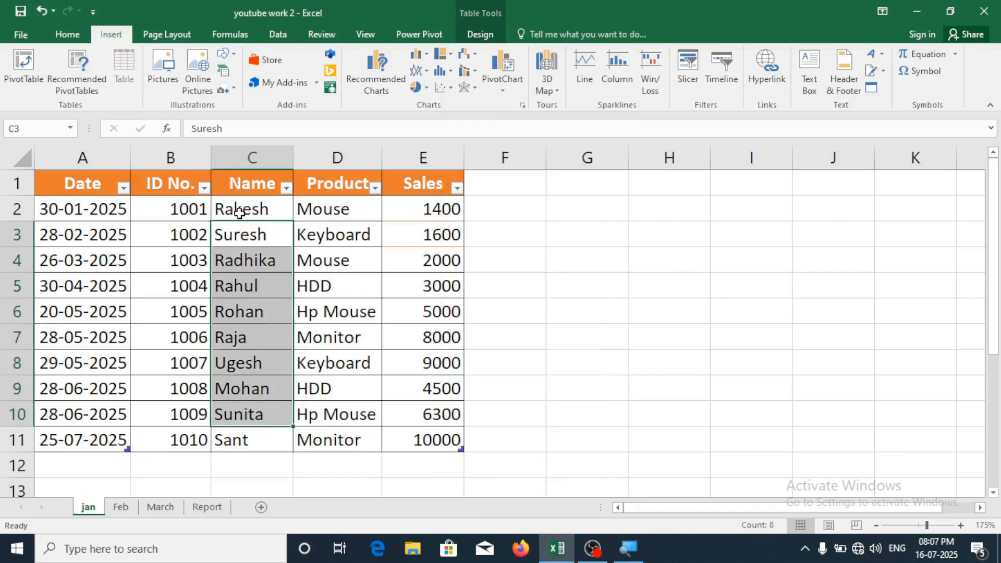
pyautogui.click(240, 233)
pyautogui.click(241, 287)
pyautogui.click(247, 214)
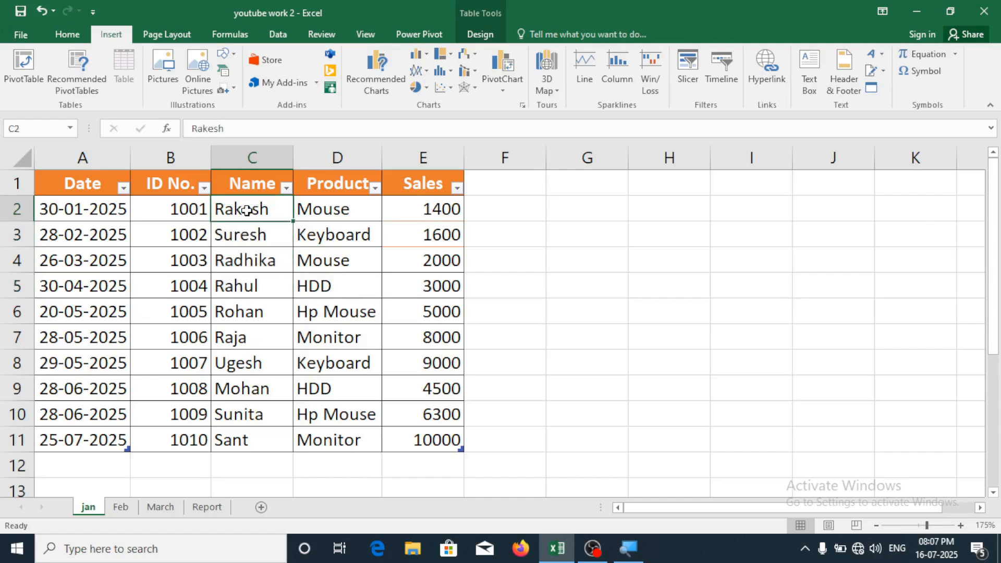
pyautogui.click(248, 235)
pyautogui.click(253, 274)
pyautogui.click(259, 313)
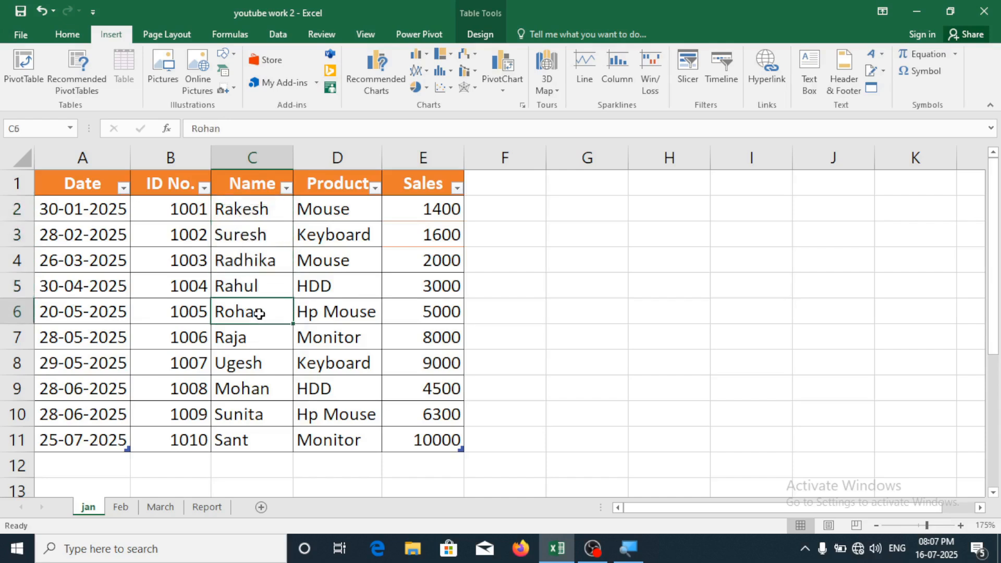
pyautogui.click(259, 208)
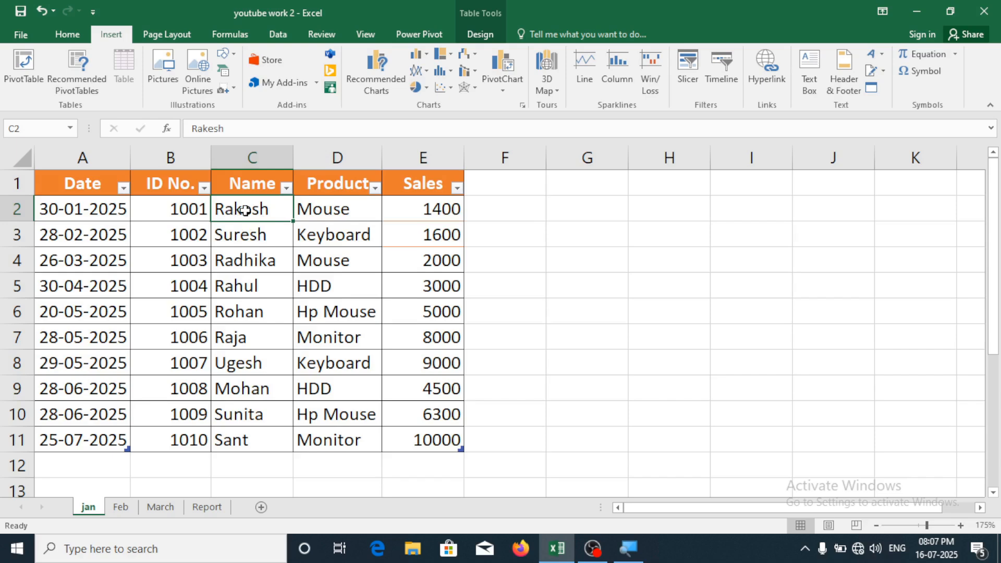
# Link the name in C2 to D:\clip art\141d2f41c3f10c980afb4375a56a2d8b.jpg
pyautogui.click(768, 75)
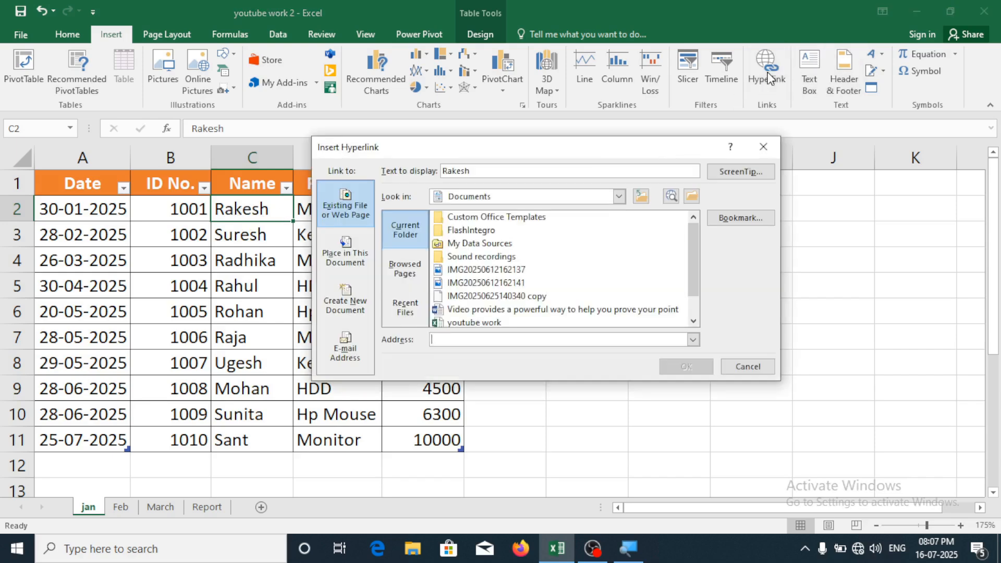
pyautogui.click(620, 197)
pyautogui.scroll(-2, 522, 281)
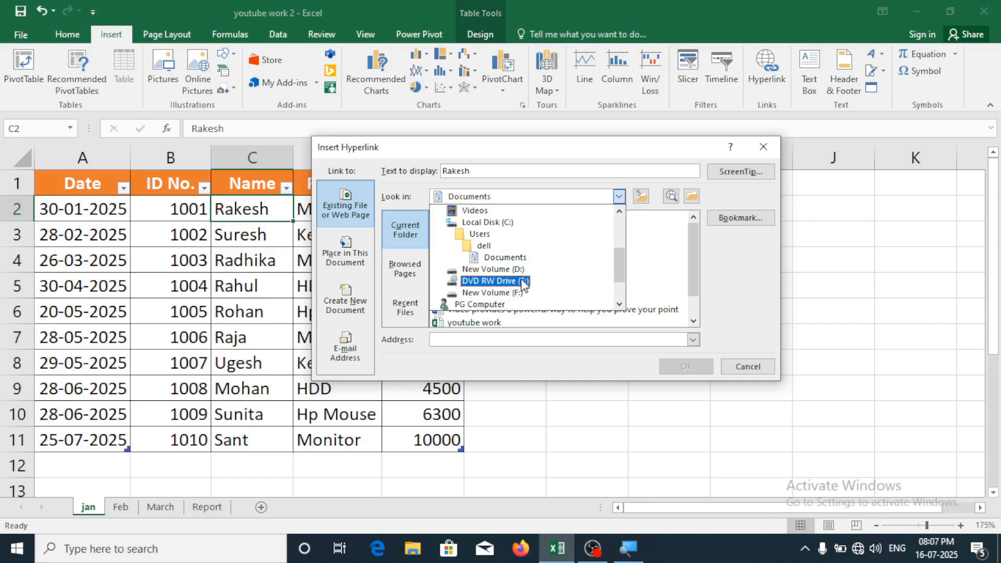
pyautogui.click(496, 269)
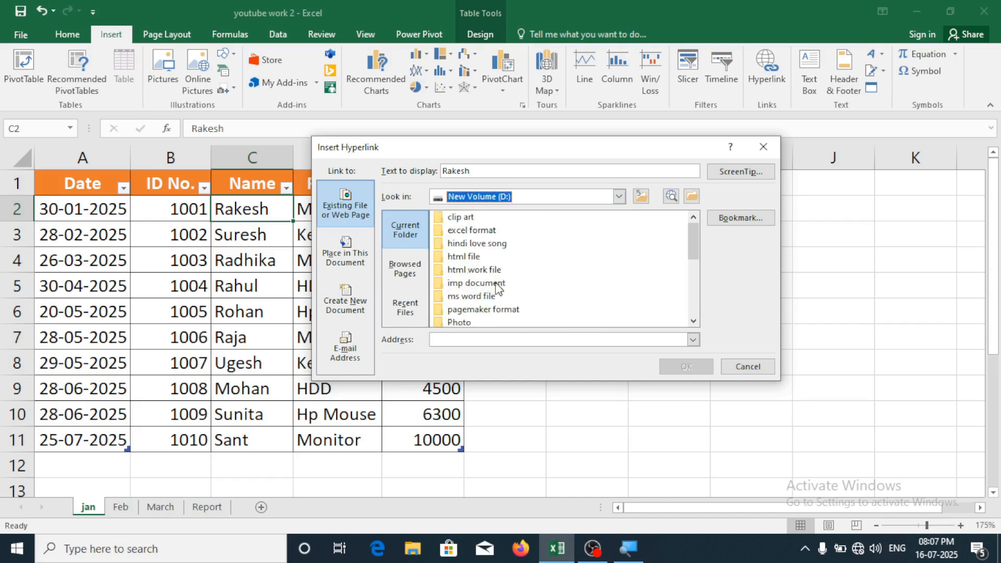
pyautogui.doubleClick(479, 222)
pyautogui.scroll(-4, 505, 305)
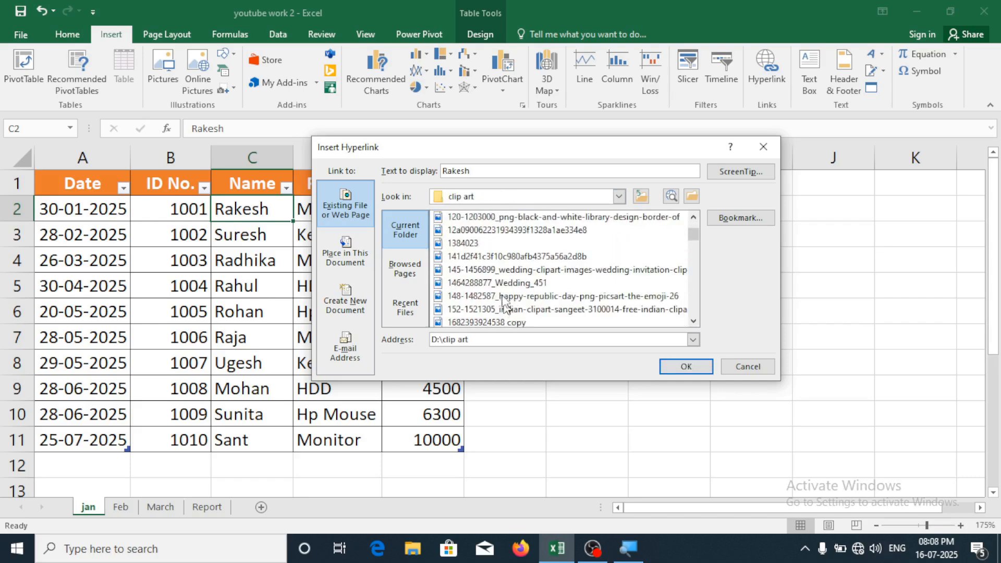
pyautogui.click(485, 259)
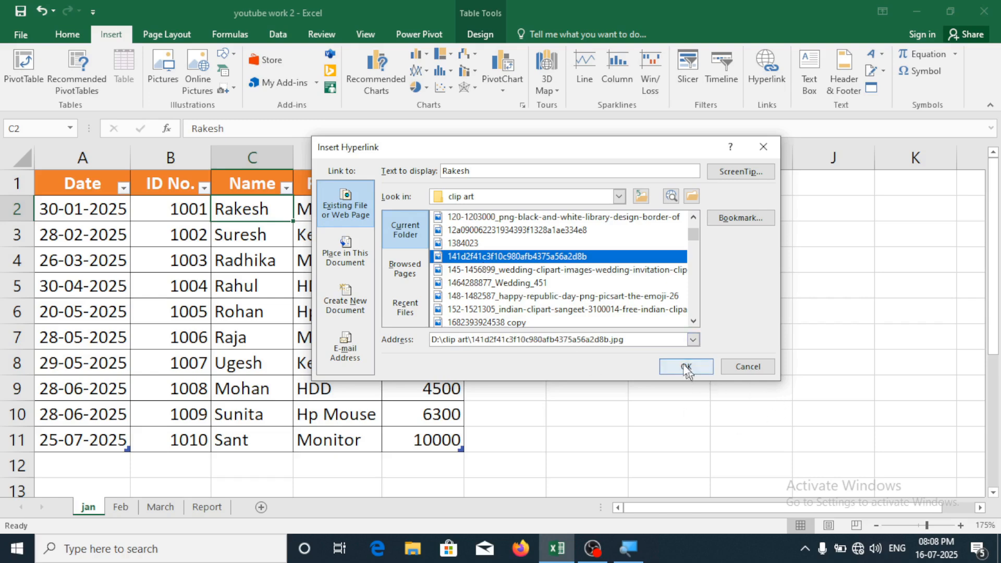
pyautogui.click(686, 366)
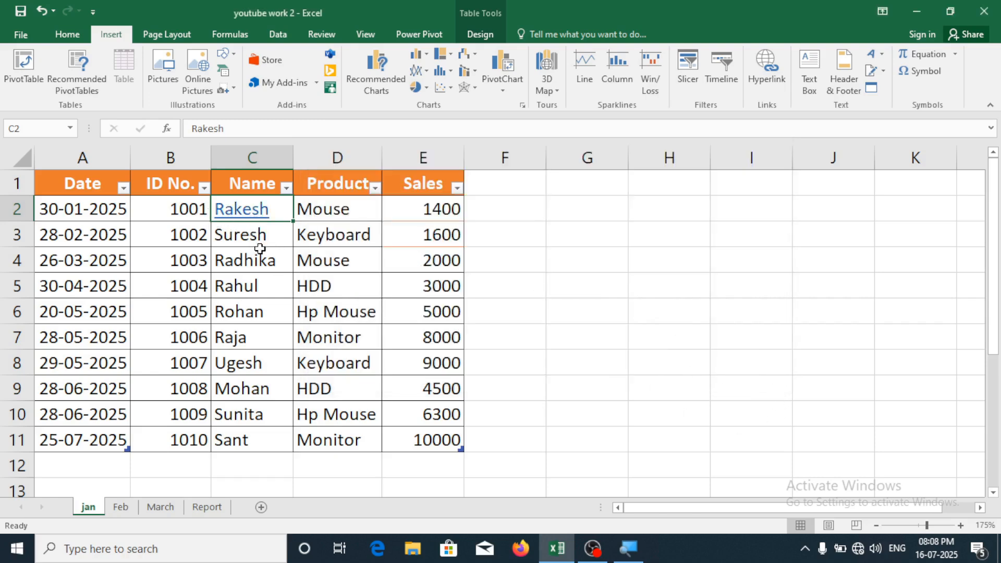
# Follow the C2 link to open the handshake illustration in Photos
pyautogui.click(244, 210)
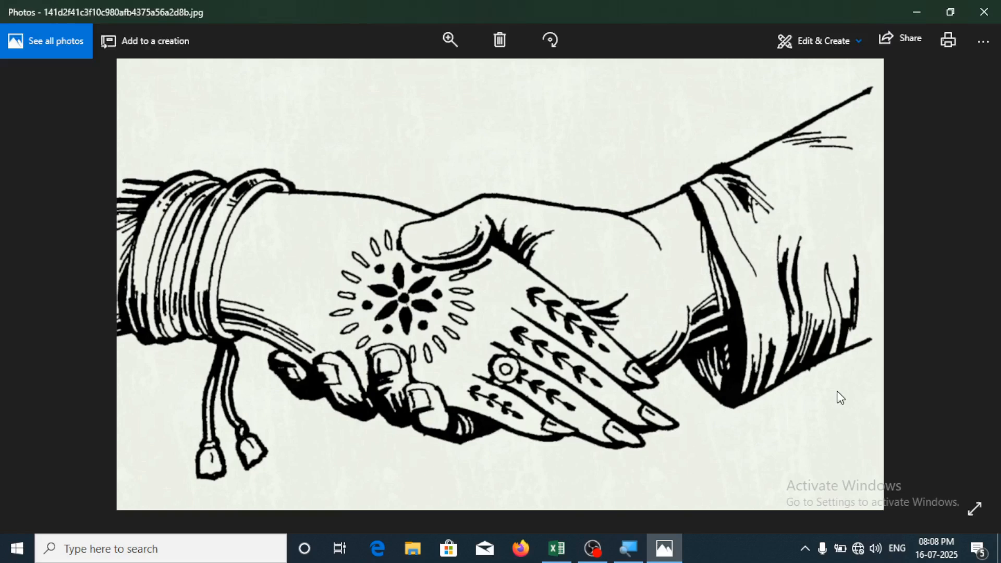
# Close the handshake picture in Photos to return to the Excel jan sheet
pyautogui.click(997, 17)
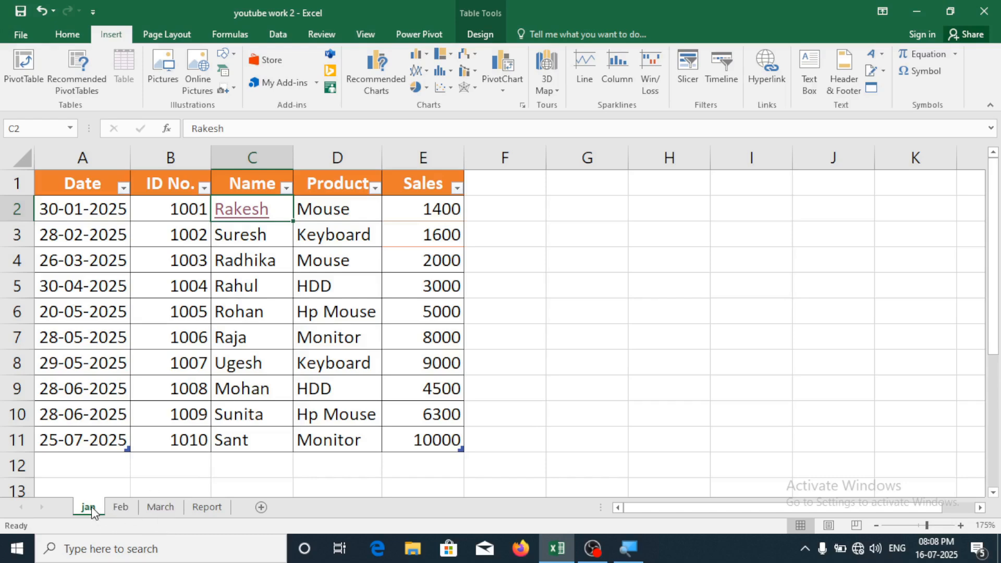
# Step through the Feb and March sheets to Report and select B3:G7
pyautogui.click(114, 509)
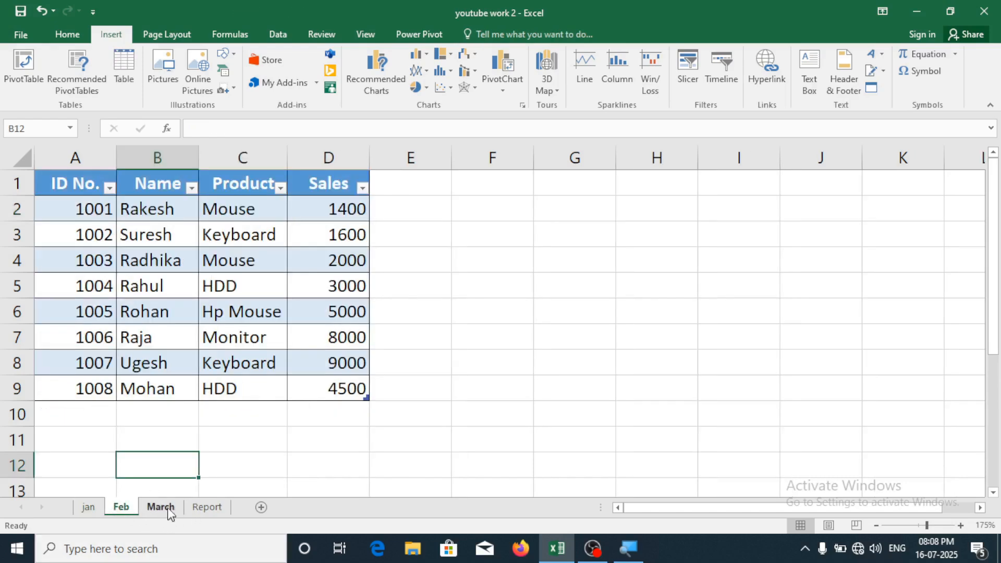
pyautogui.click(96, 510)
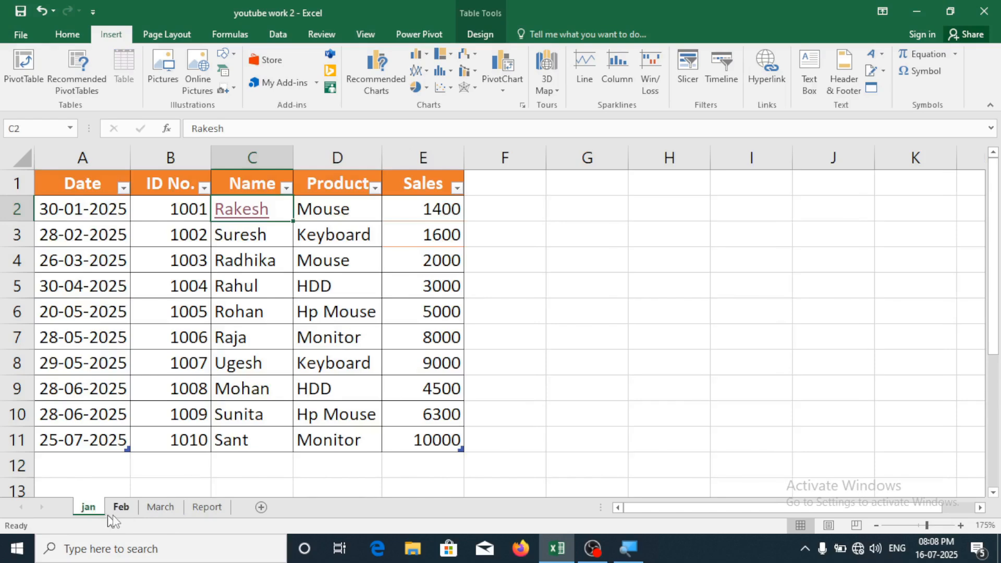
pyautogui.click(119, 510)
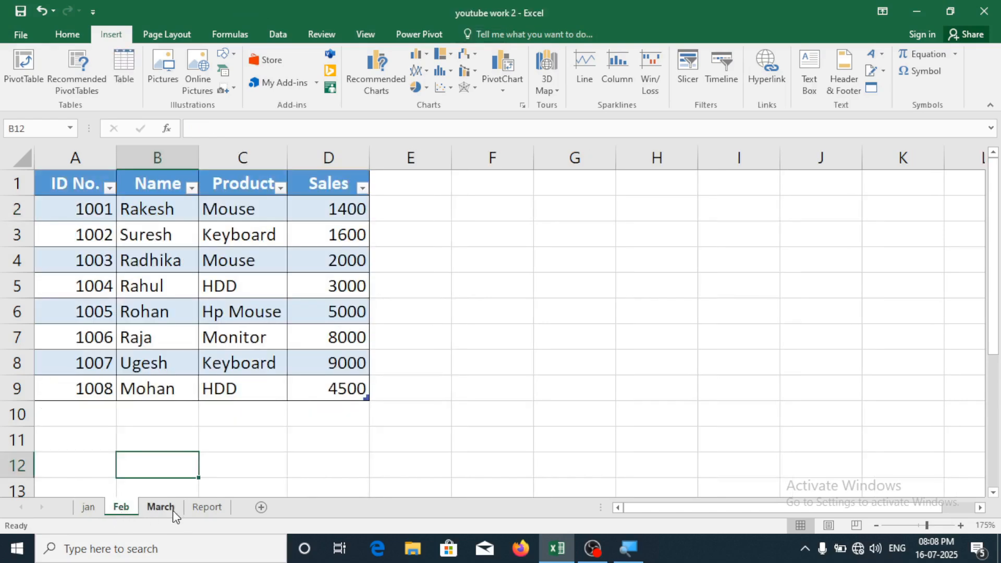
pyautogui.click(161, 508)
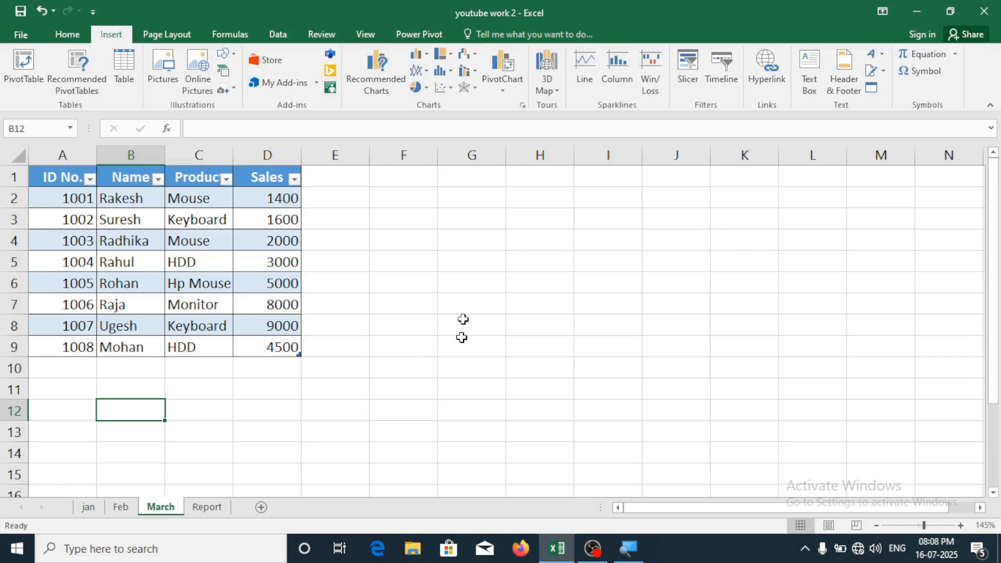
pyautogui.click(216, 509)
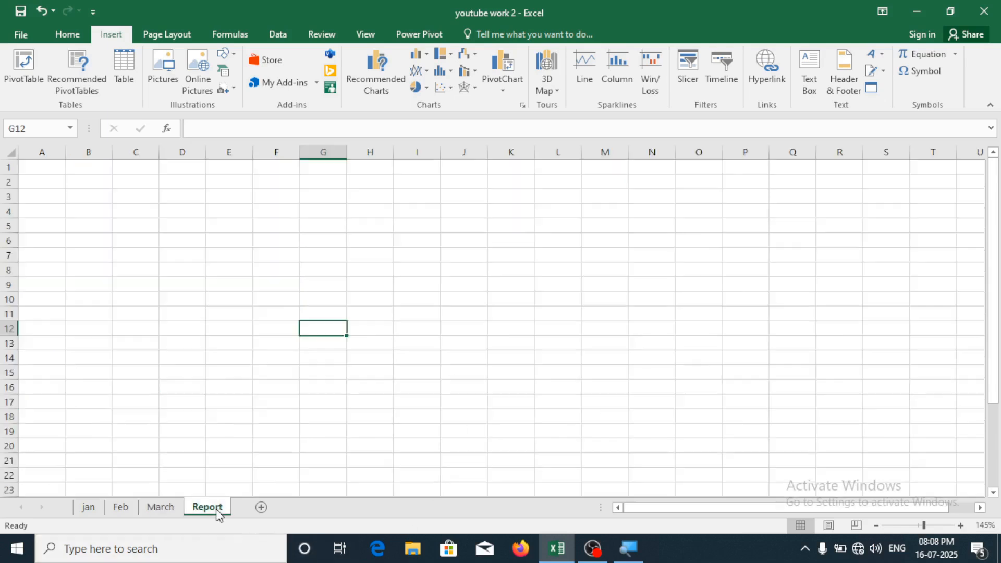
pyautogui.moveTo(86, 195); pyautogui.dragTo(344, 259)
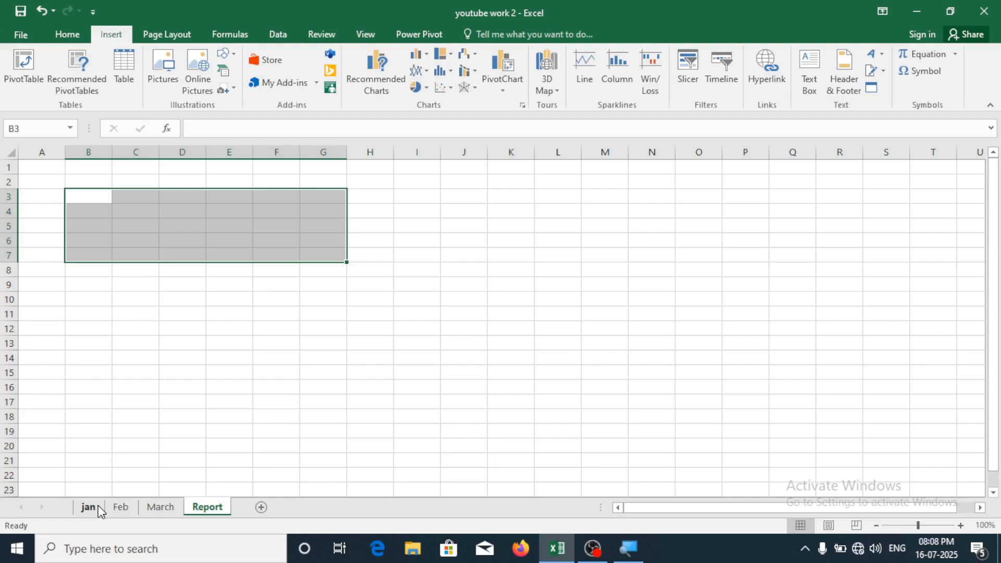
# Draw a rounded rectangle across rows 4 to 7 and start editing its text
pyautogui.click(317, 257)
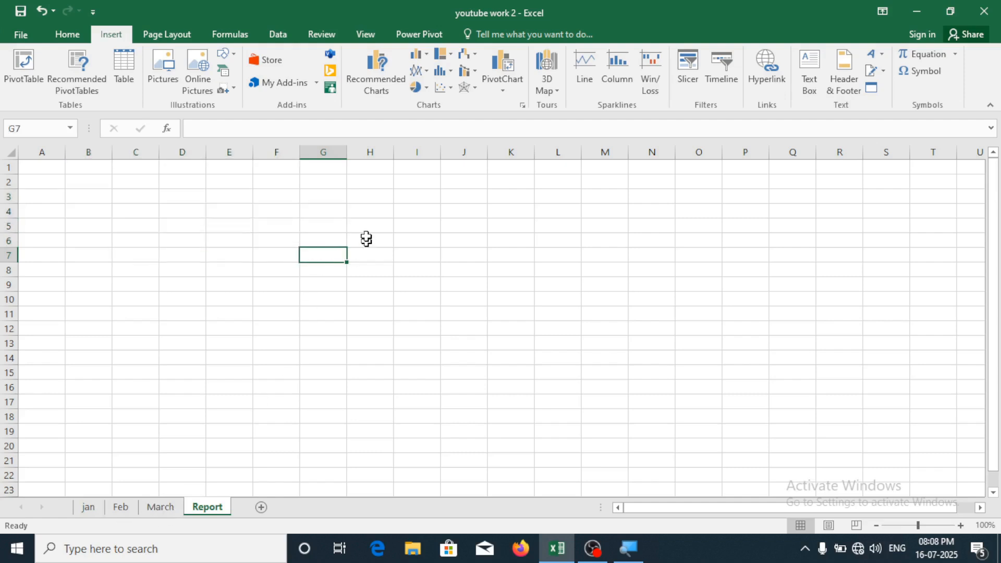
pyautogui.click(226, 54)
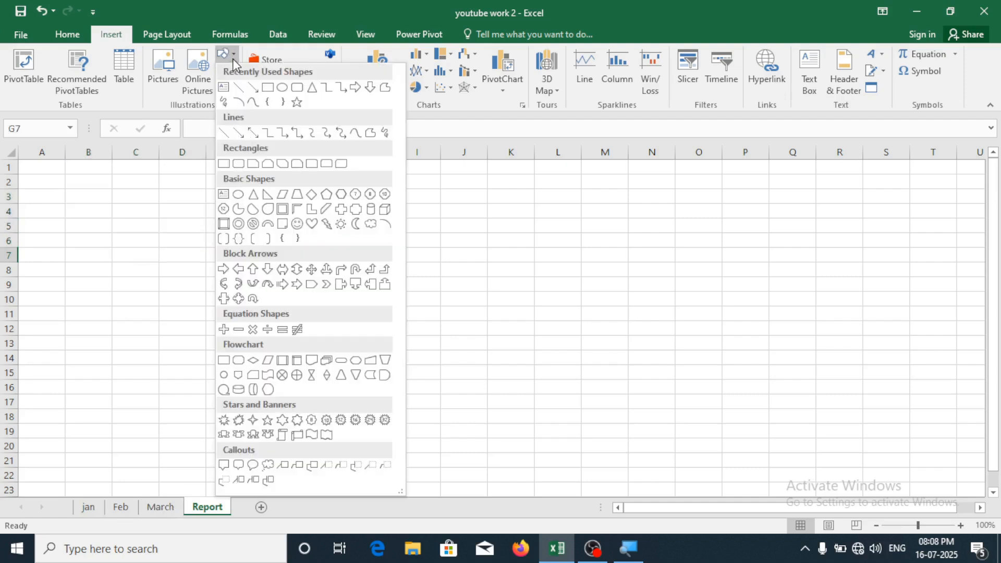
pyautogui.click(297, 103)
pyautogui.moveTo(145, 209)
pyautogui.mouseDown()
pyautogui.moveTo(425, 282)
pyautogui.moveTo(454, 261)
pyautogui.moveTo(432, 260)
pyautogui.mouseUp()
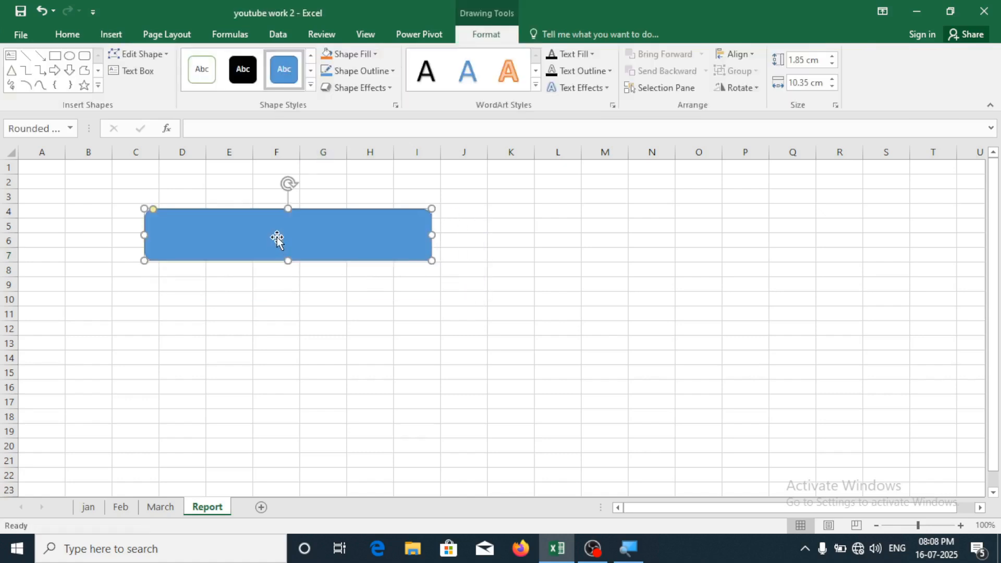
pyautogui.rightClick(278, 239)
pyautogui.click(311, 326)
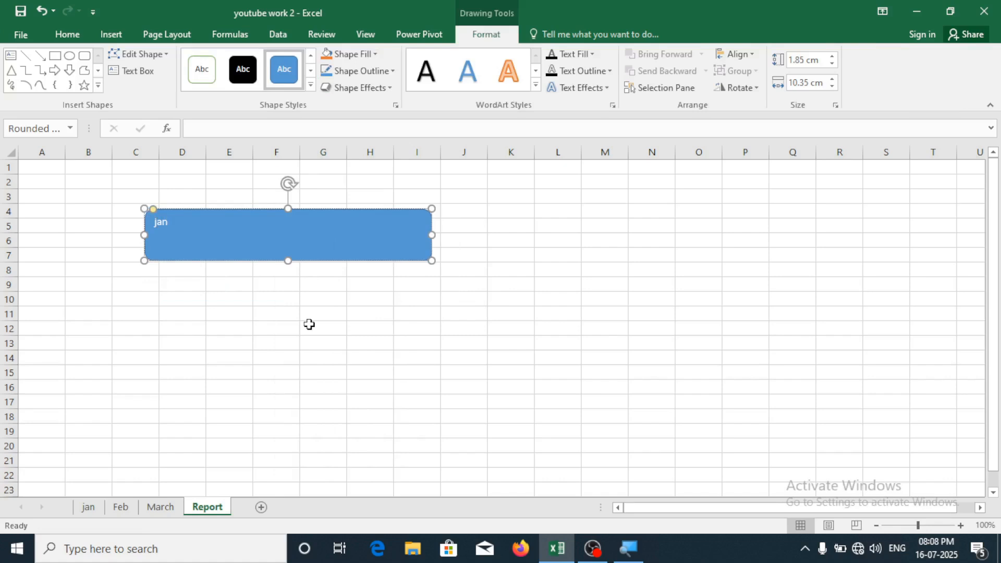
# Centre the jan text, enlarge it to 36 points, and narrow the rectangle to fit
pyautogui.hotkey('ctrl', 'a')
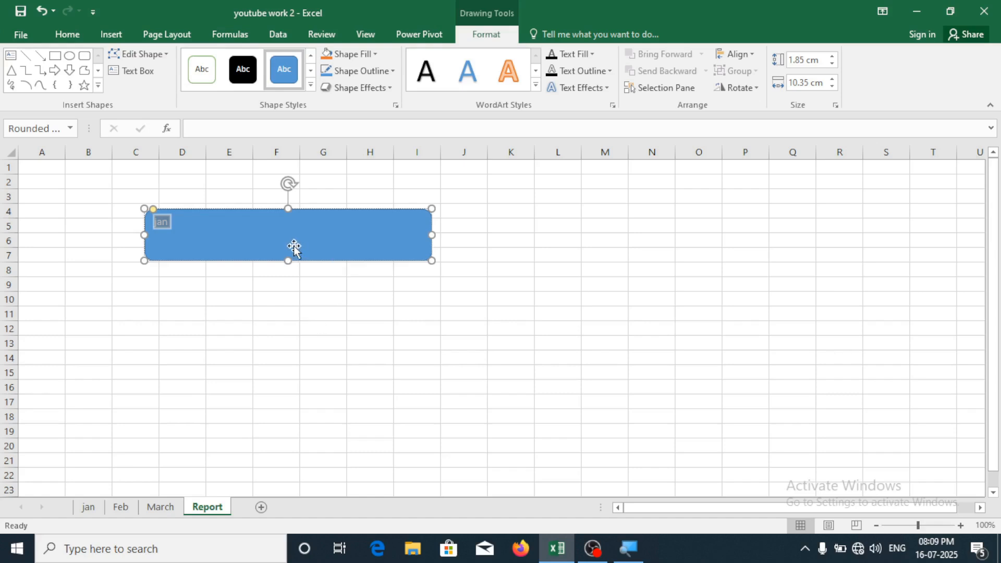
pyautogui.click(67, 34)
pyautogui.click(295, 84)
pyautogui.click(239, 60)
pyautogui.click(238, 60)
pyautogui.click(239, 60)
pyautogui.click(239, 60)
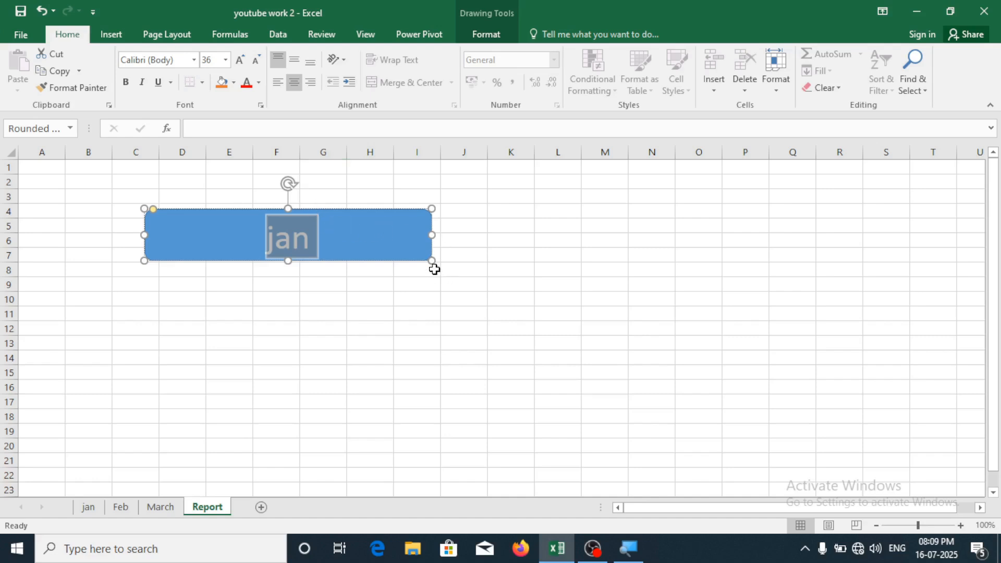
pyautogui.moveTo(428, 261)
pyautogui.mouseDown()
pyautogui.moveTo(412, 292)
pyautogui.moveTo(296, 303)
pyautogui.moveTo(295, 257)
pyautogui.moveTo(301, 266)
pyautogui.mouseUp()
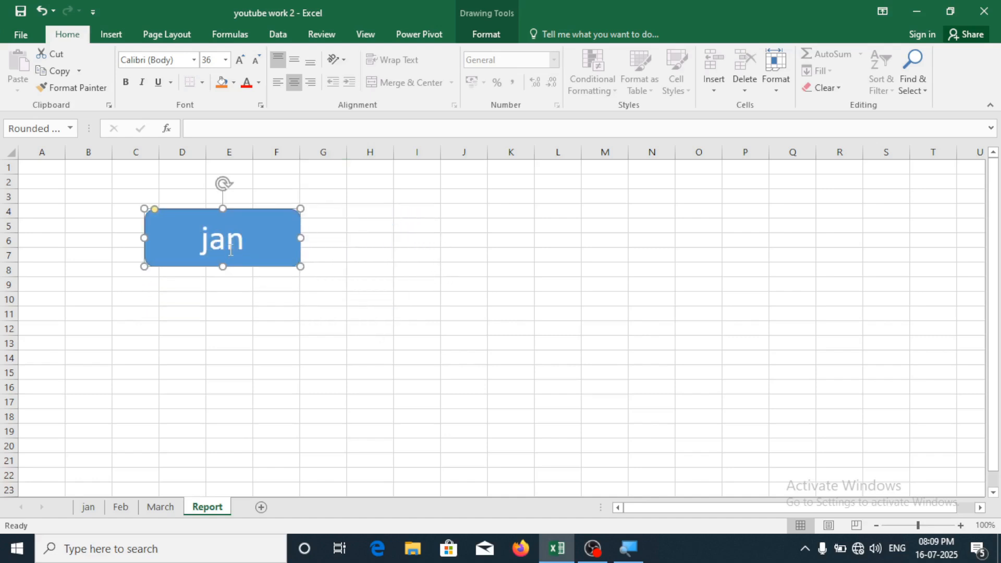
# Apply the orange shape style to the jan box
pyautogui.click(488, 31)
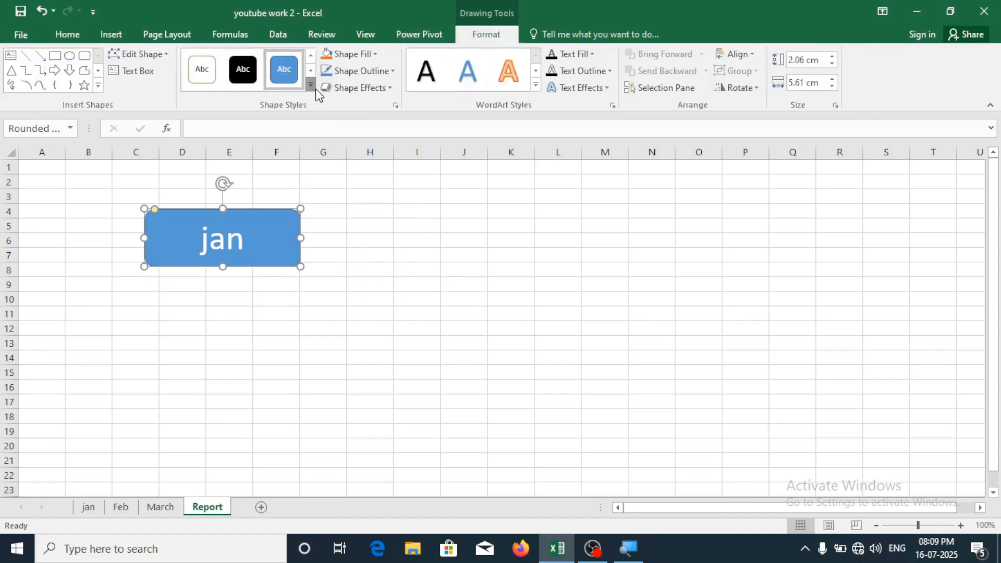
pyautogui.click(311, 86)
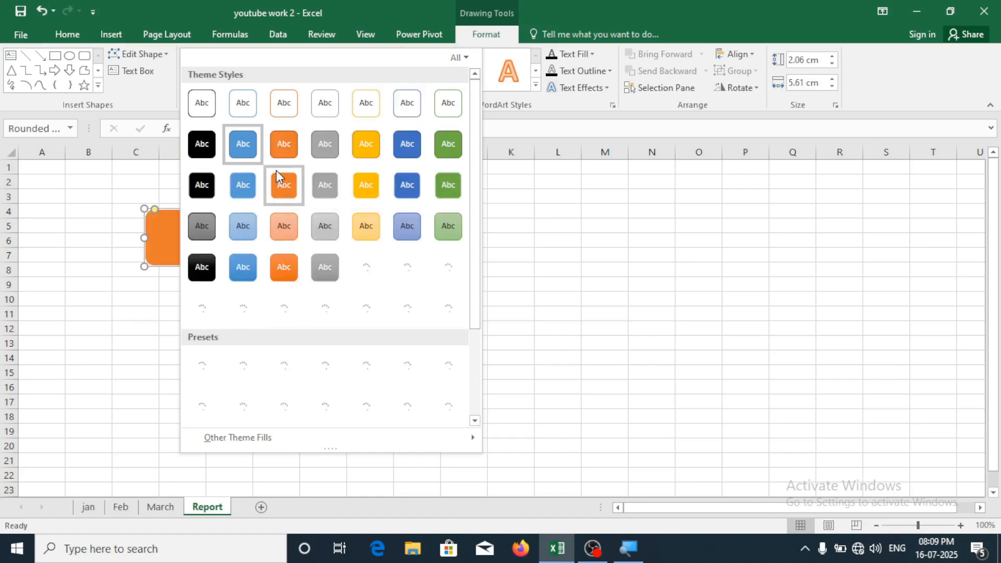
pyautogui.click(280, 155)
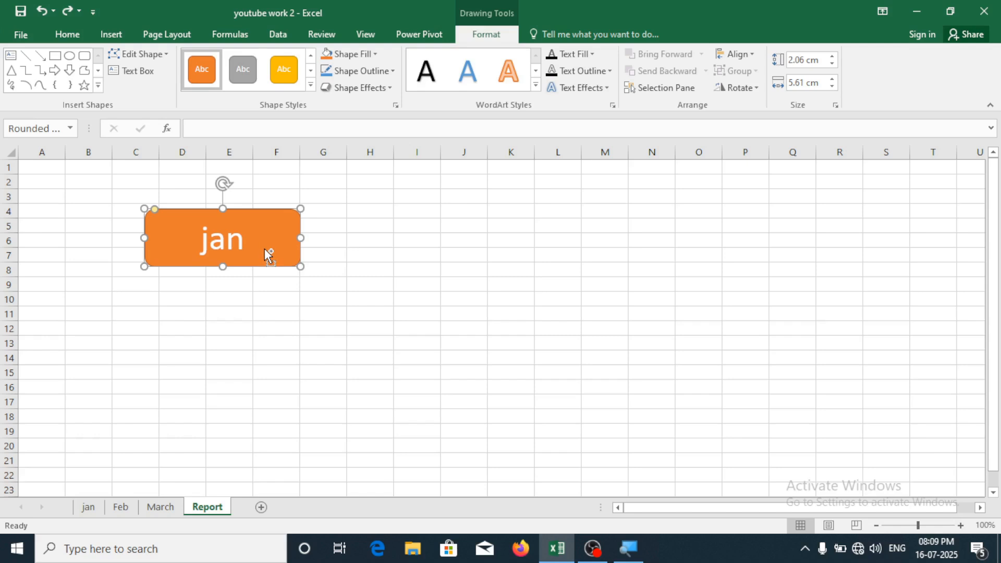
# Copy the jan box down twice, into rows 10-13 and rows 16-19
pyautogui.press('Escape')
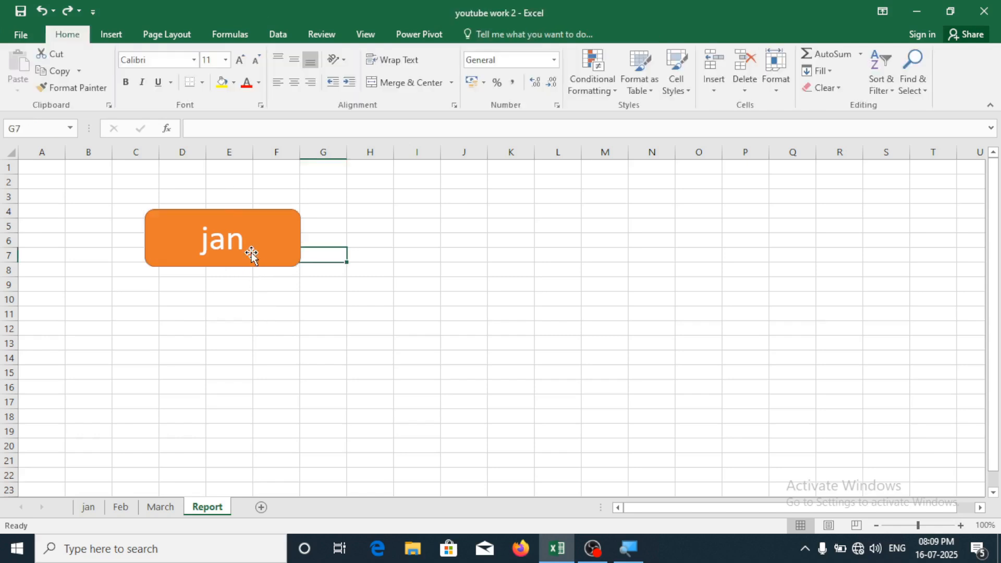
pyautogui.click(260, 255)
pyautogui.moveTo(266, 246)
pyautogui.mouseDown()
pyautogui.moveTo(262, 342)
pyautogui.moveTo(259, 334)
pyautogui.mouseUp()
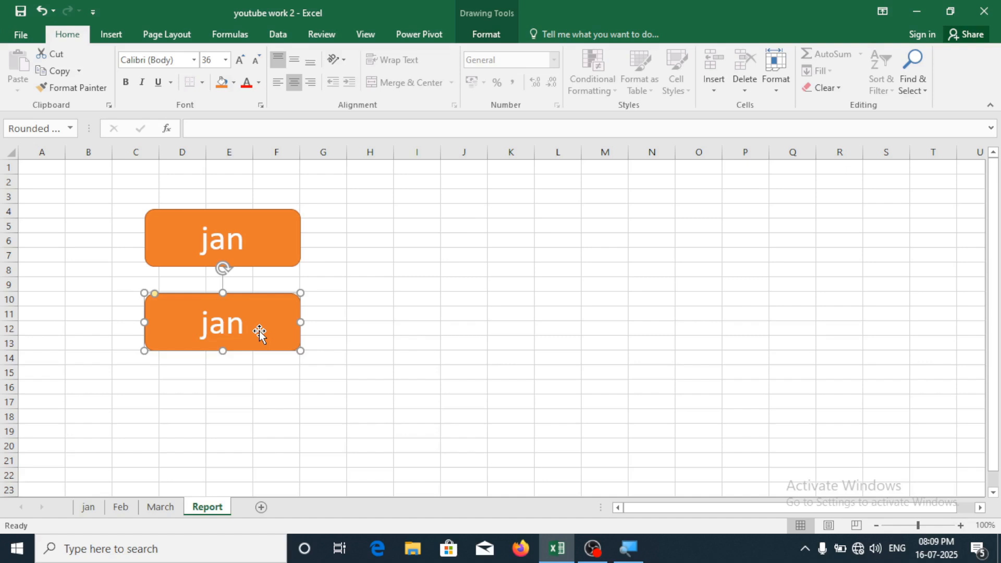
pyautogui.moveTo(261, 332); pyautogui.dragTo(258, 417)
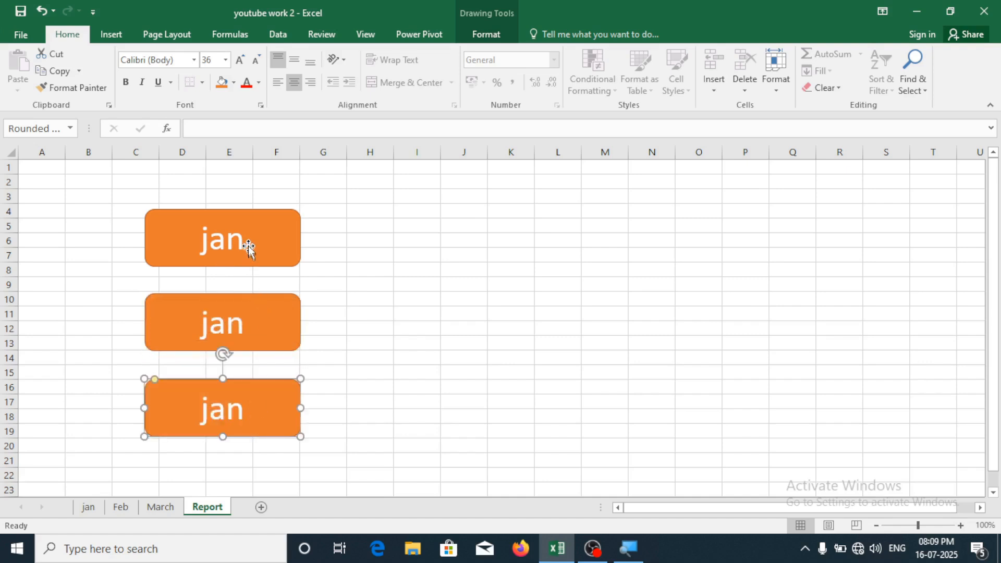
pyautogui.click(243, 241)
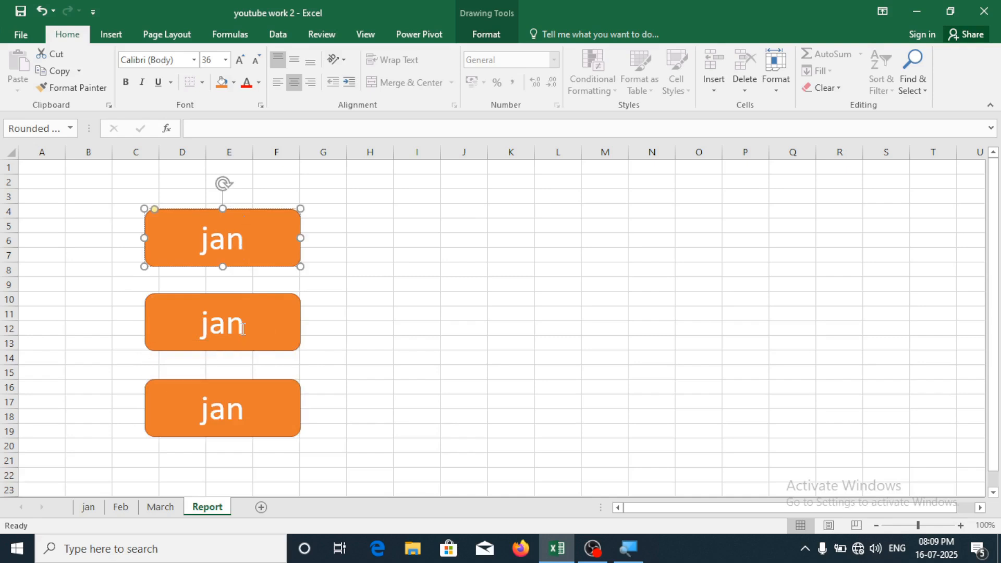
# Relabel the middle copy Feb and the bottom copy march
pyautogui.click(243, 329)
pyautogui.press('BackSpace')
pyautogui.press('BackSpace')
pyautogui.press('BackSpace')
pyautogui.write('fe')
pyautogui.press('BackSpace')
pyautogui.press('BackSpace')
pyautogui.write('Feb')
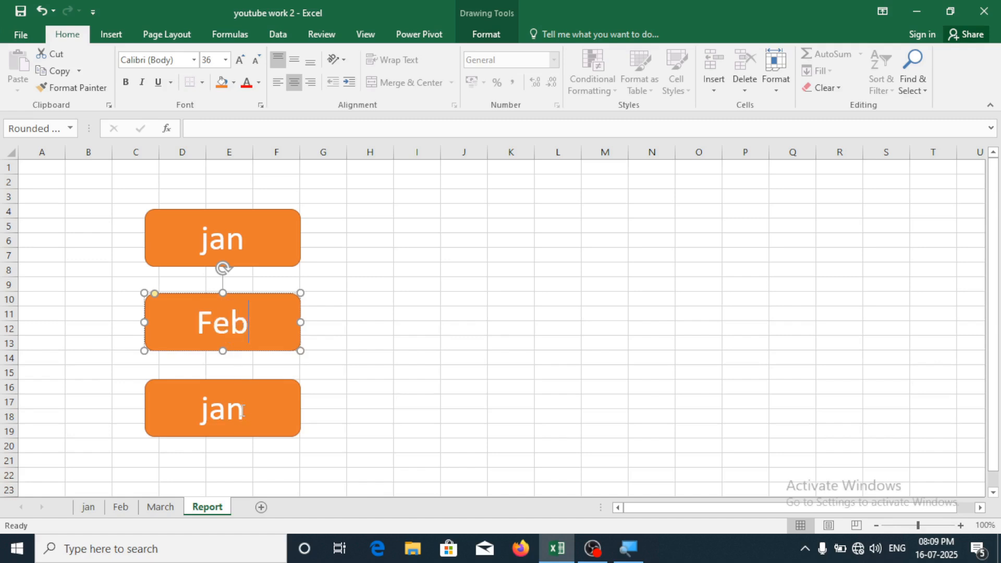
pyautogui.click(242, 410)
pyautogui.press('BackSpace')
pyautogui.press('BackSpace')
pyautogui.write('march')
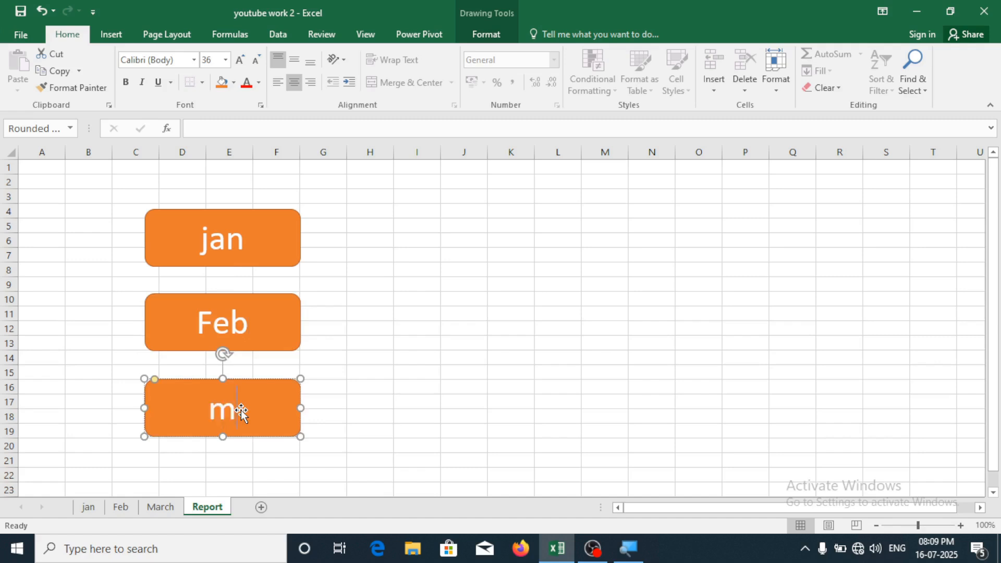
pyautogui.click(378, 377)
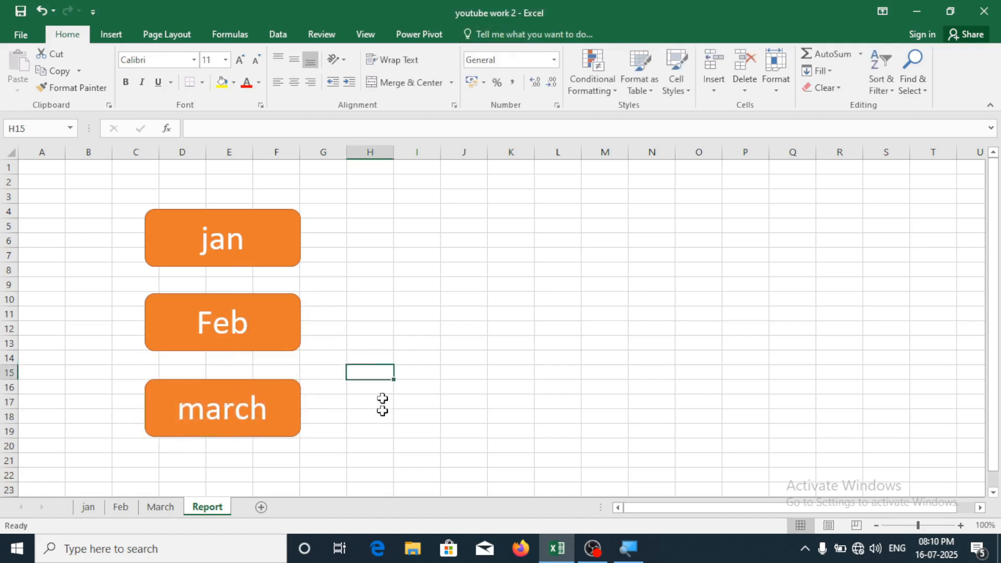
pyautogui.click(255, 249)
pyautogui.click(253, 316)
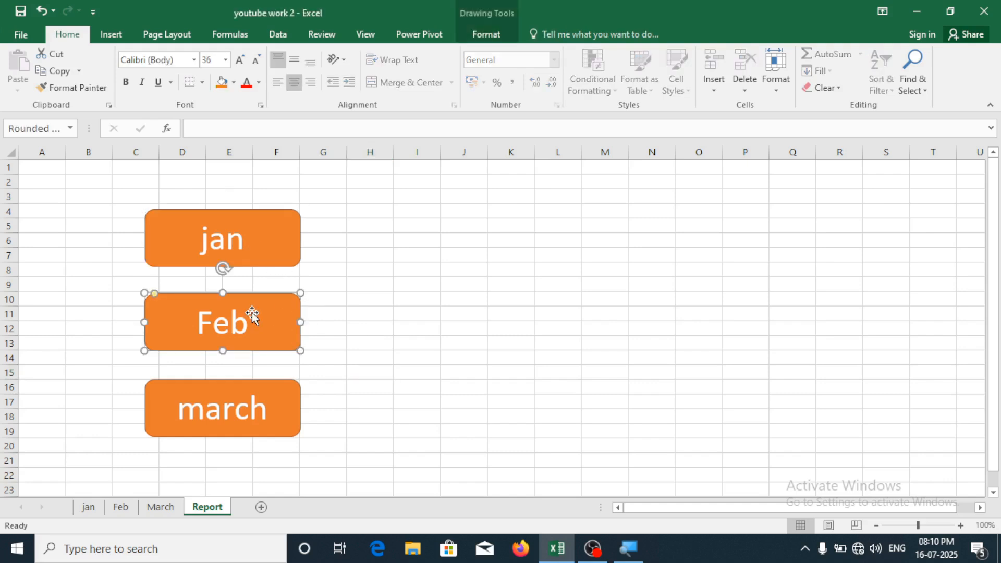
pyautogui.click(231, 442)
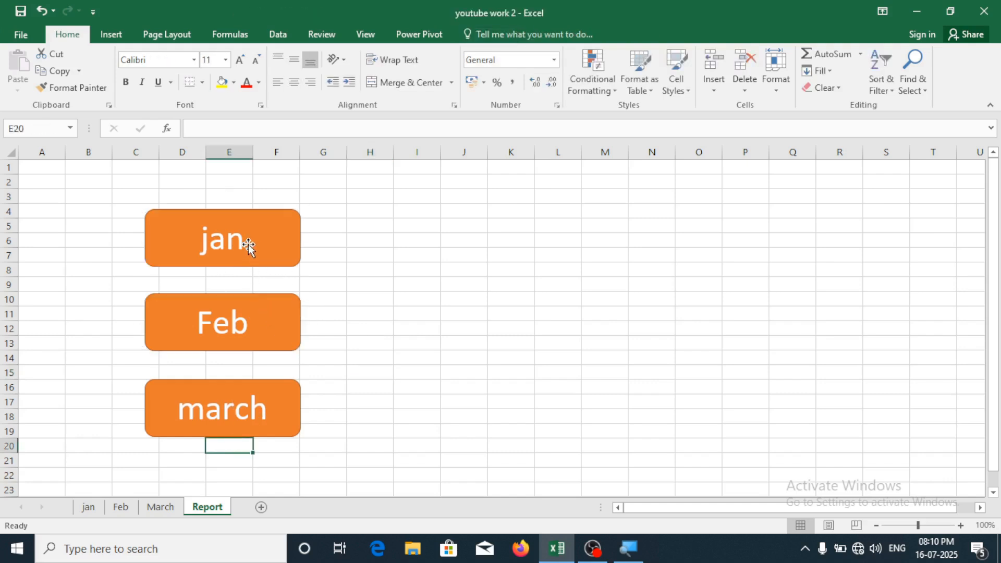
# Hyperlink the jan box to the jan sheet in this workbook
pyautogui.click(248, 244)
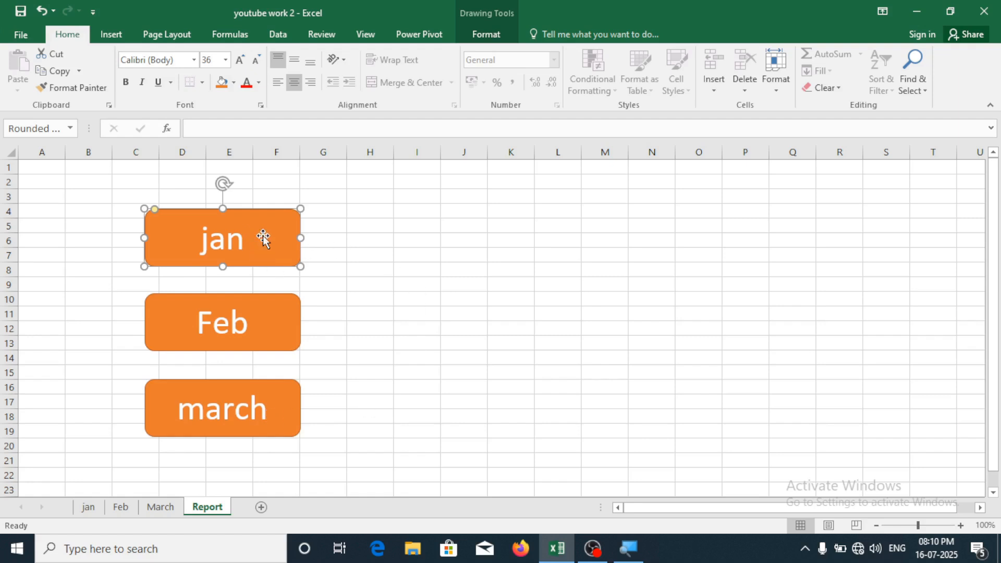
pyautogui.click(125, 39)
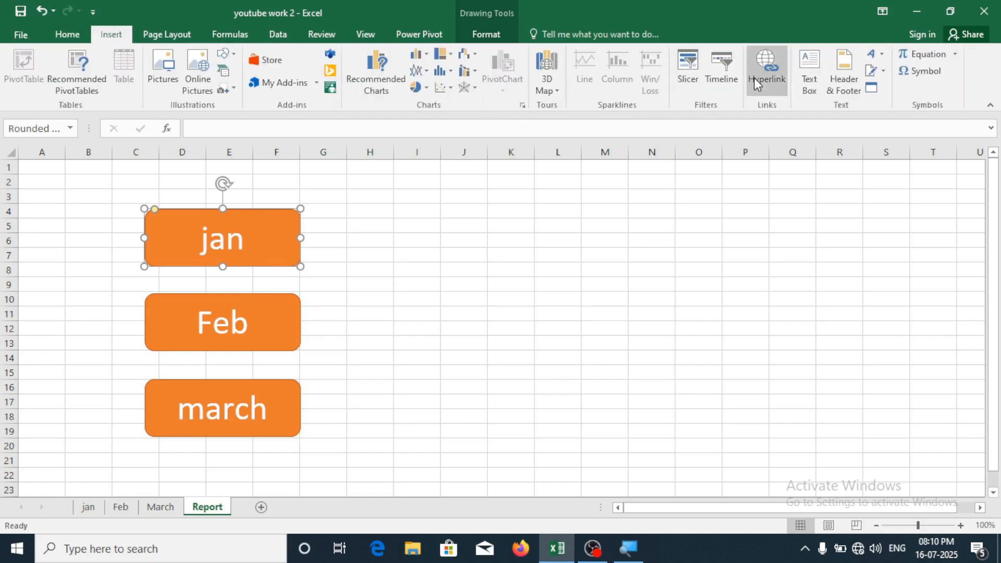
pyautogui.click(757, 84)
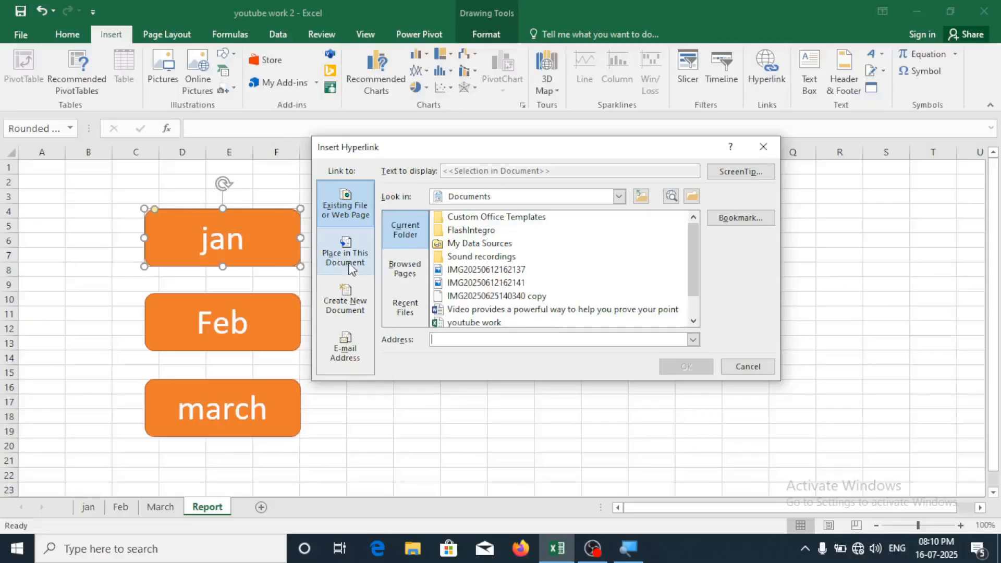
pyautogui.click(369, 237)
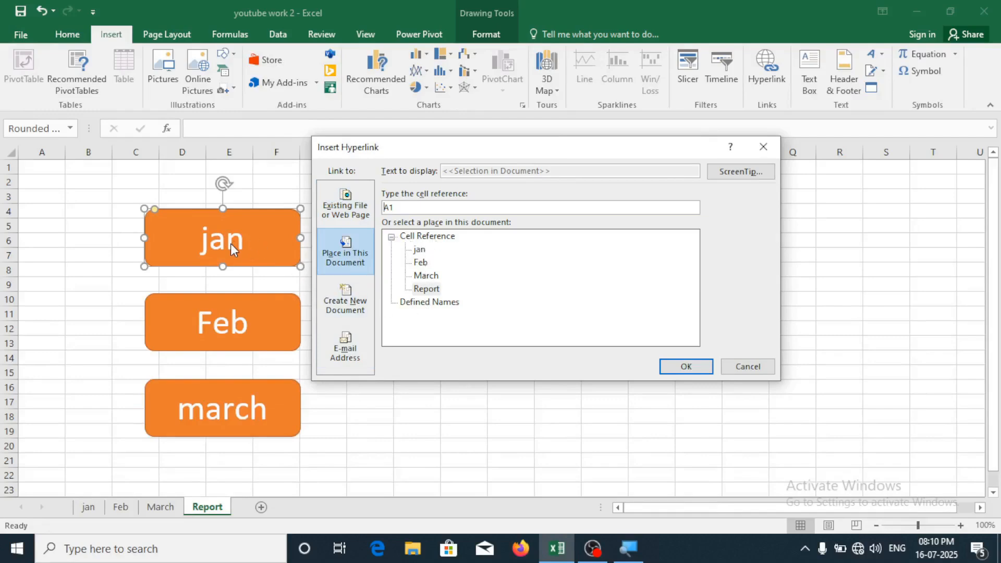
pyautogui.click(420, 251)
pyautogui.click(706, 368)
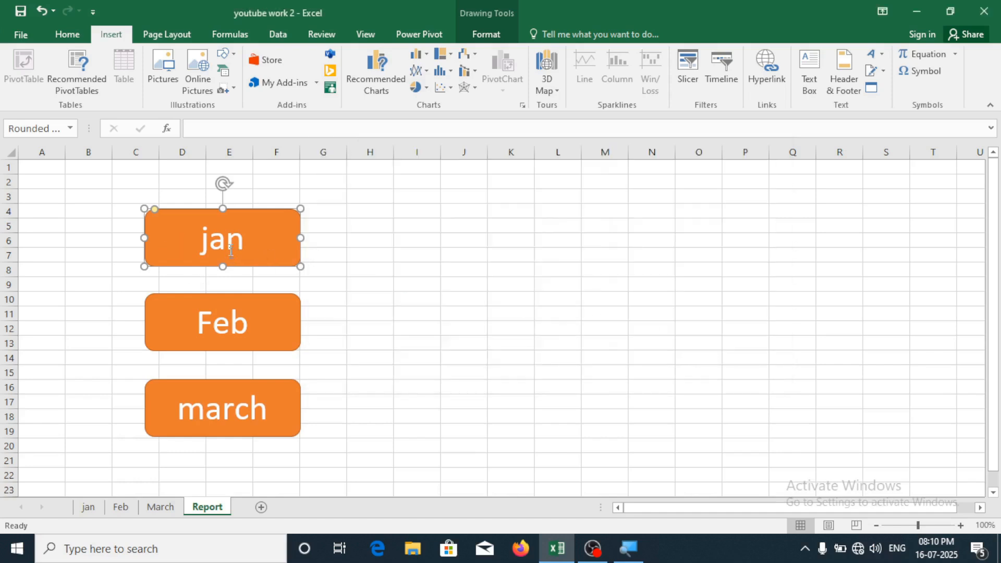
# Hyperlink the Feb box to the Feb sheet
pyautogui.click(273, 334)
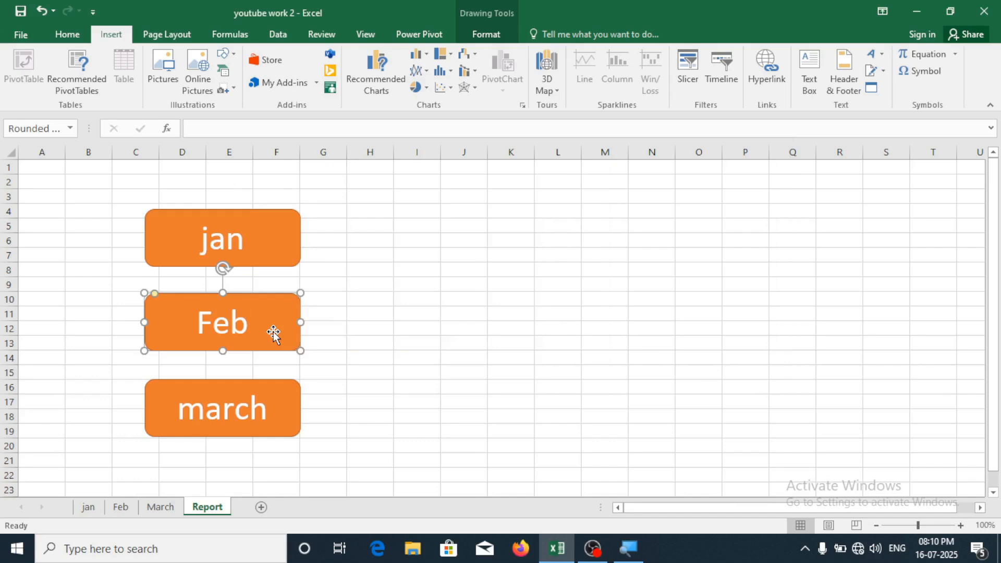
pyautogui.click(775, 84)
pyautogui.click(423, 264)
pyautogui.click(702, 368)
# Hyperlink the march box to the March sheet
pyautogui.click(279, 408)
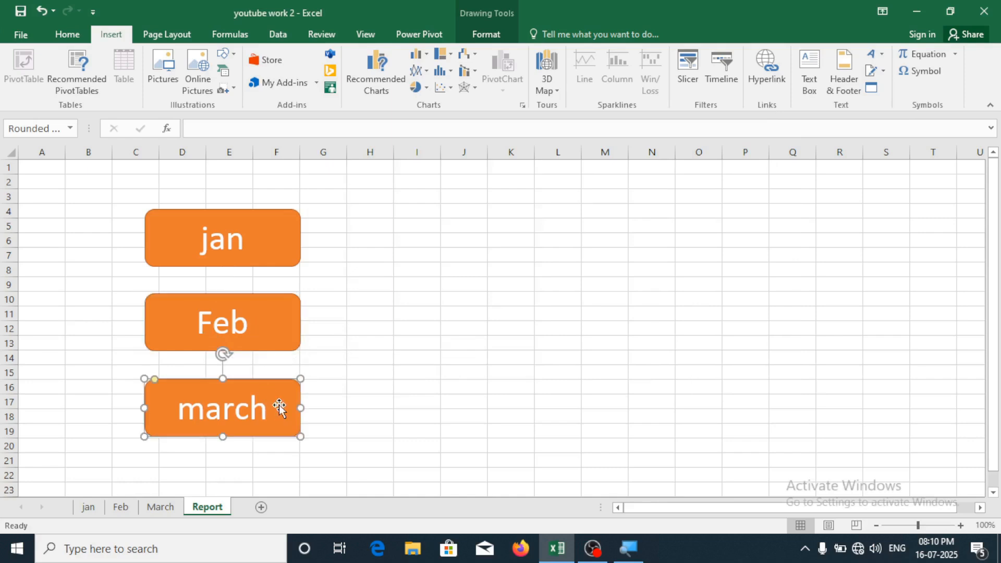
pyautogui.click(769, 75)
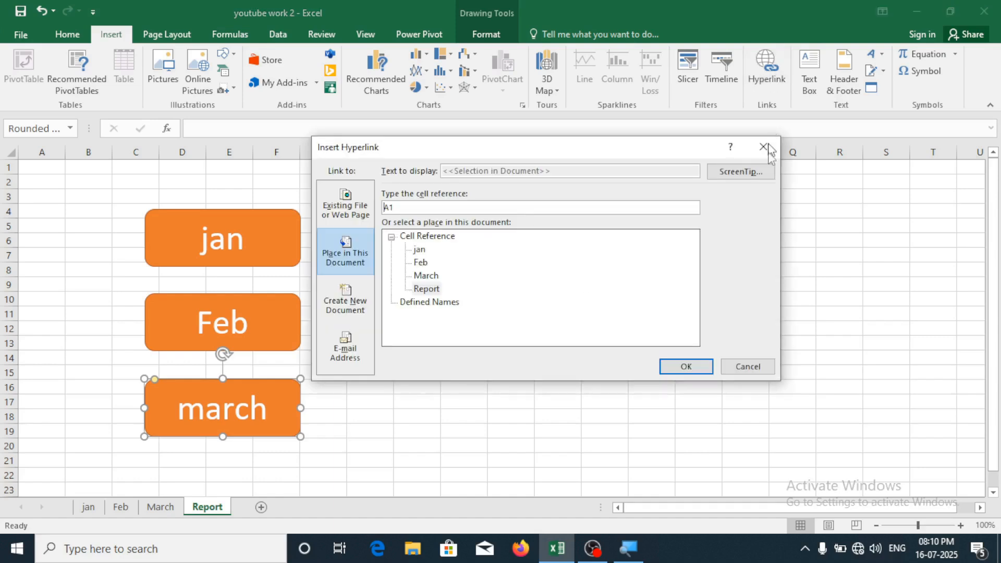
pyautogui.click(436, 277)
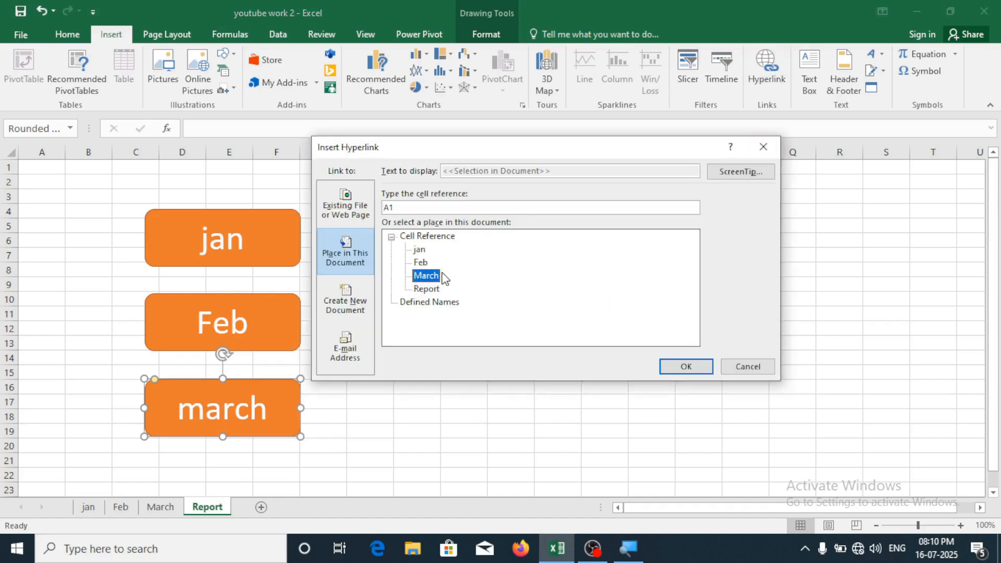
pyautogui.click(687, 366)
pyautogui.click(430, 318)
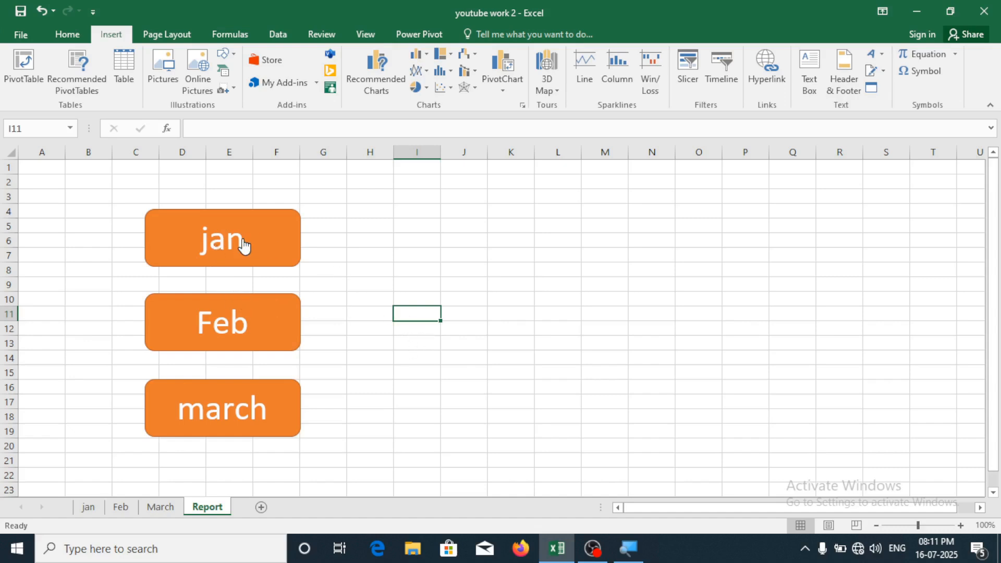
# Click the jan, Feb and march boxes in turn, returning to Report after each
pyautogui.click(243, 245)
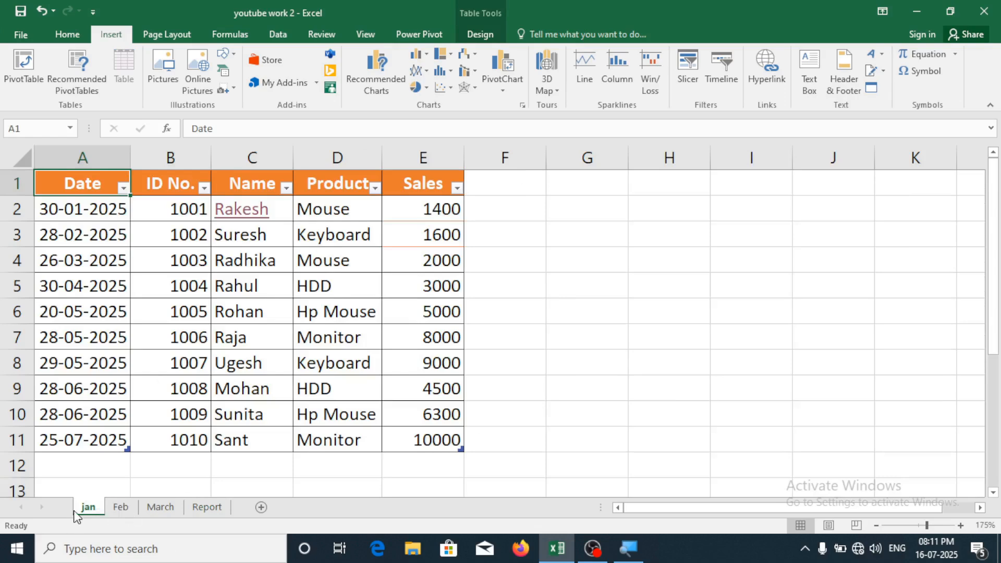
pyautogui.click(206, 507)
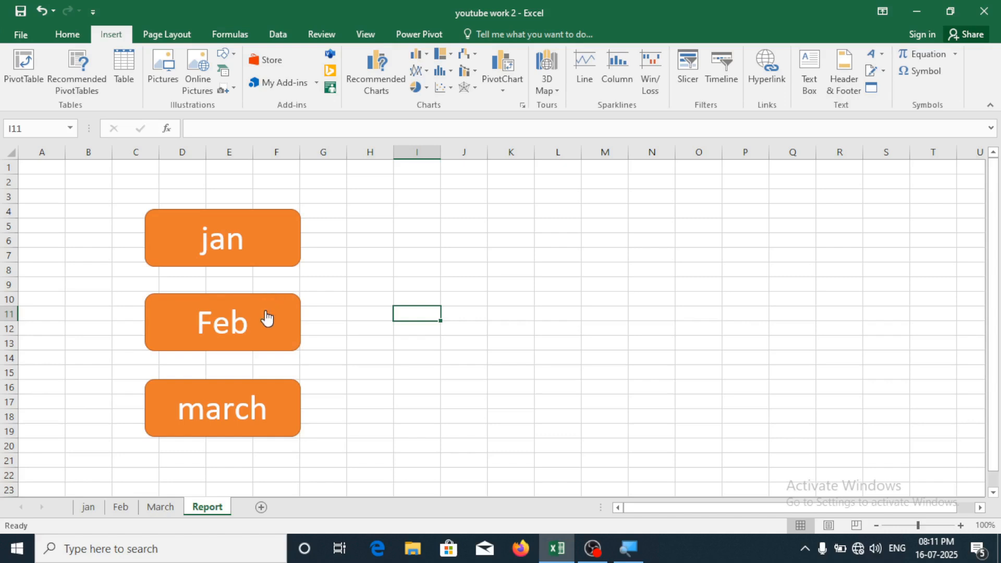
pyautogui.click(267, 317)
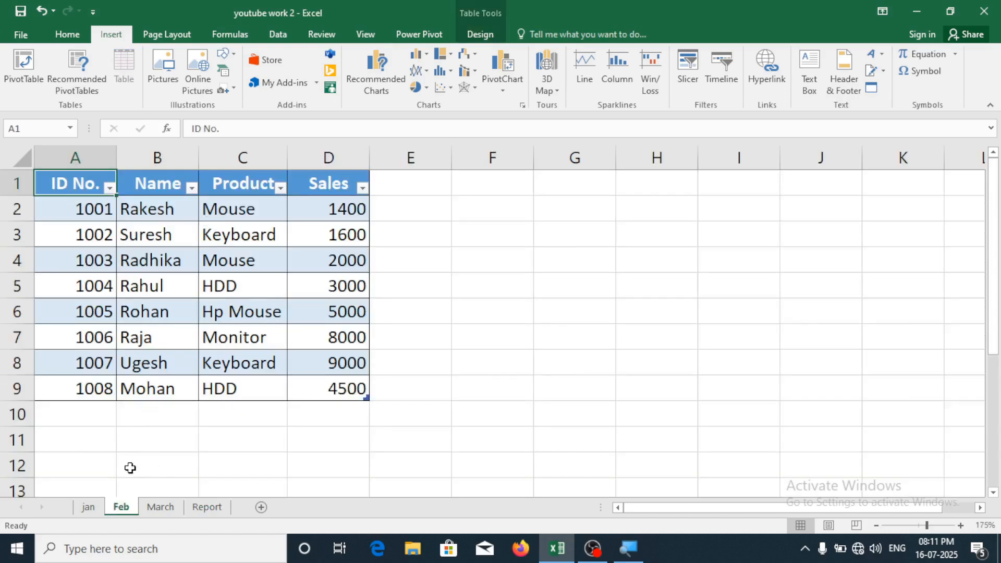
pyautogui.click(206, 507)
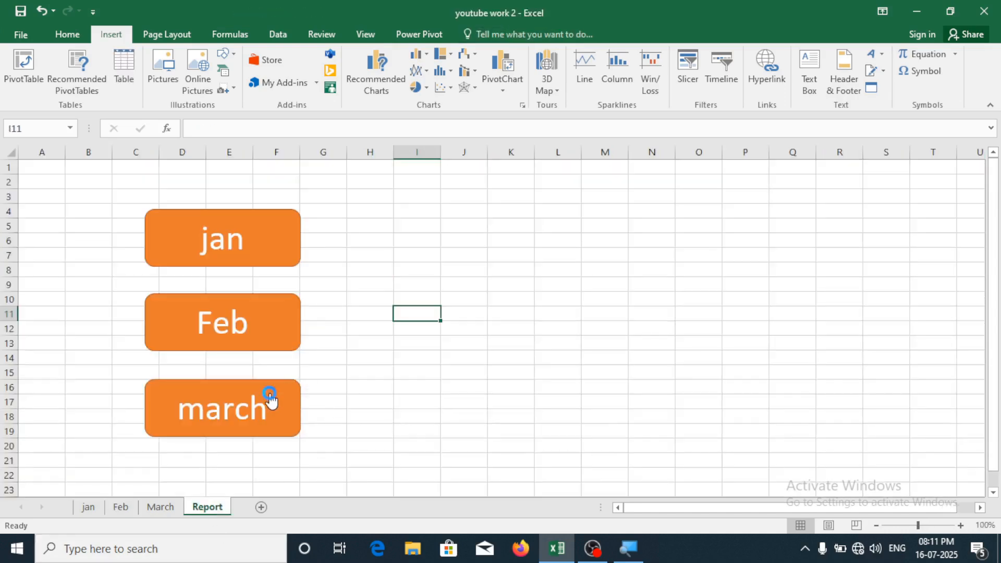
pyautogui.click(272, 401)
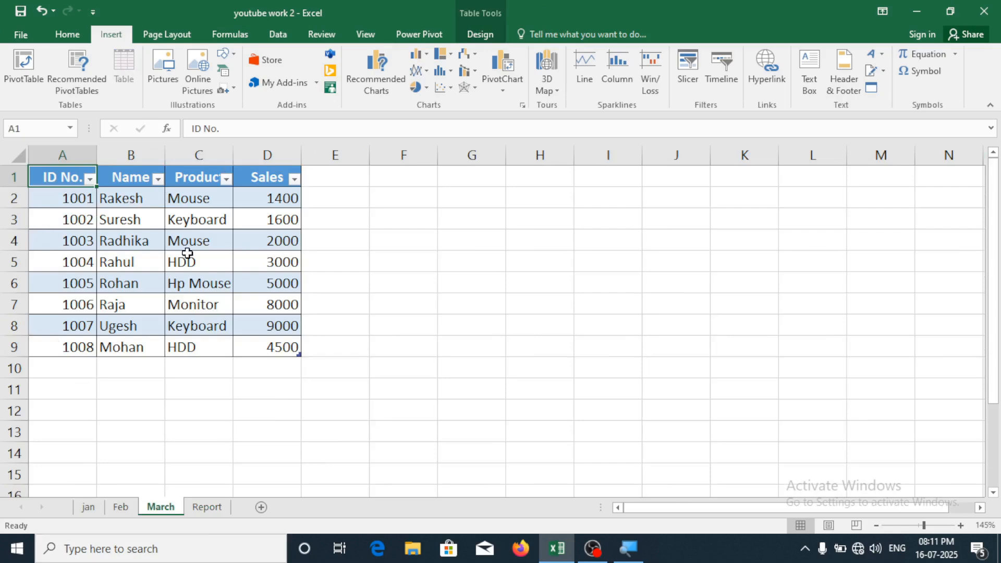
pyautogui.click(207, 507)
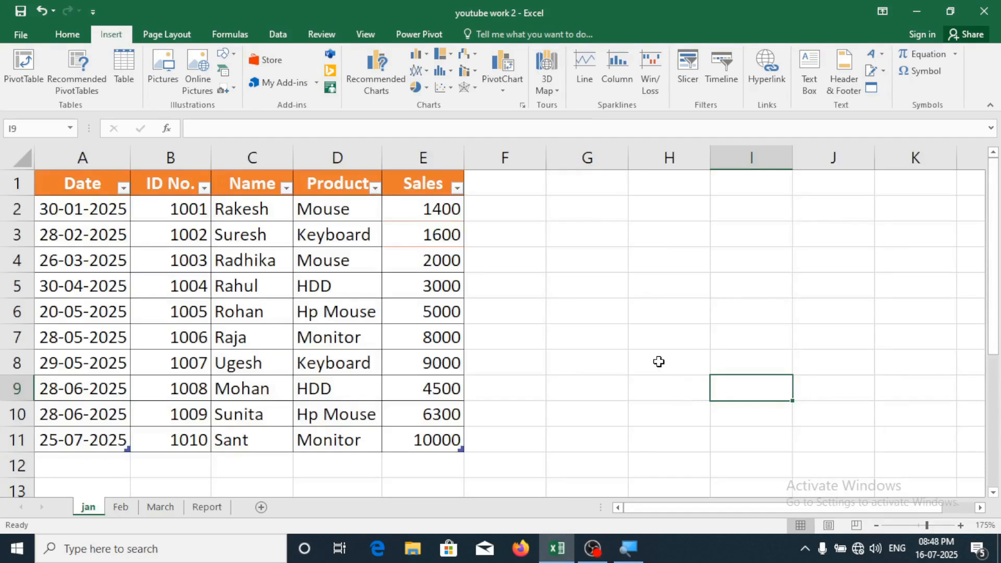
# Enter the word google in cell G9
pyautogui.click(576, 388)
pyautogui.write('google')
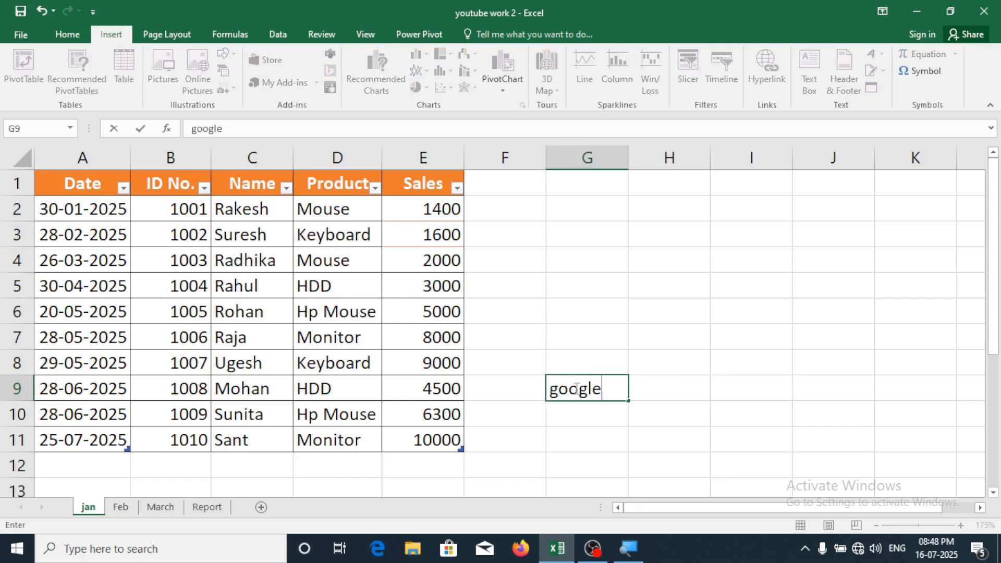
pyautogui.press('Return')
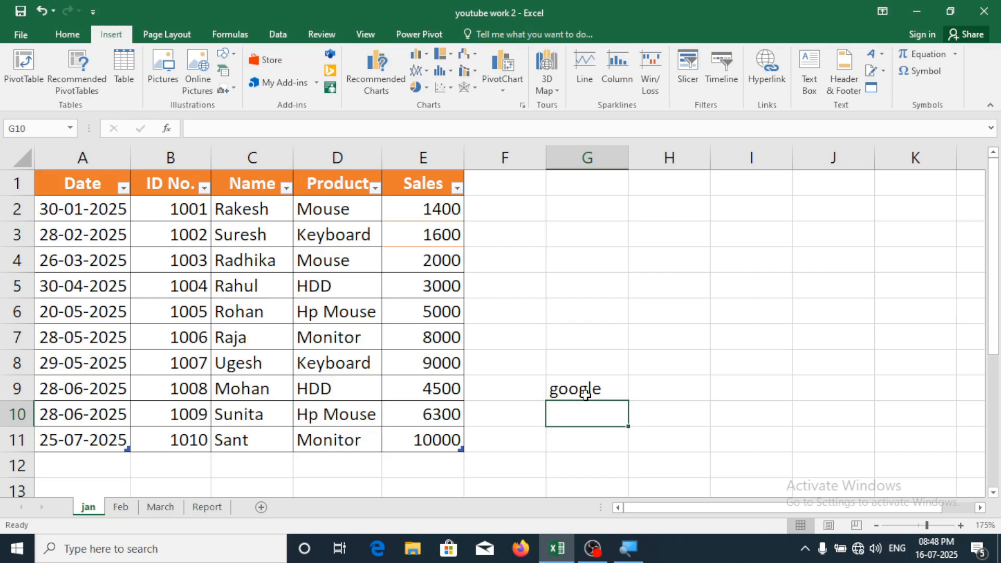
pyautogui.click(599, 445)
pyautogui.click(587, 393)
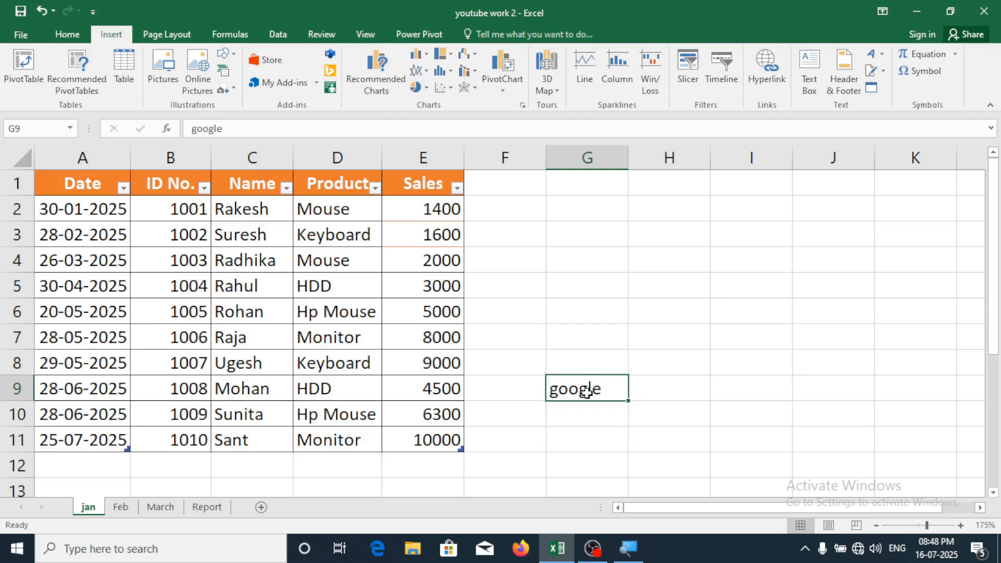
pyautogui.click(768, 84)
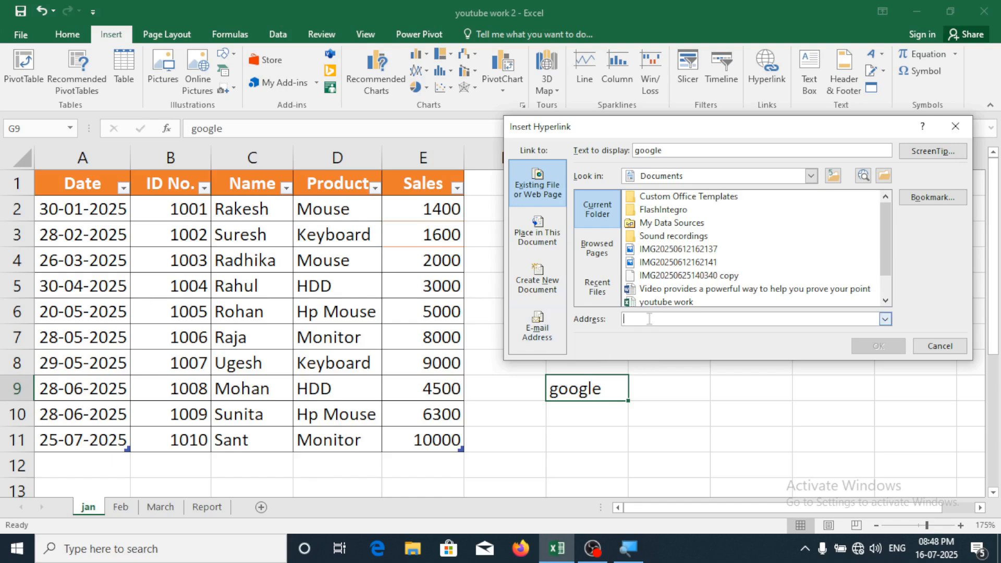
pyautogui.write('h')
pyautogui.write('t')
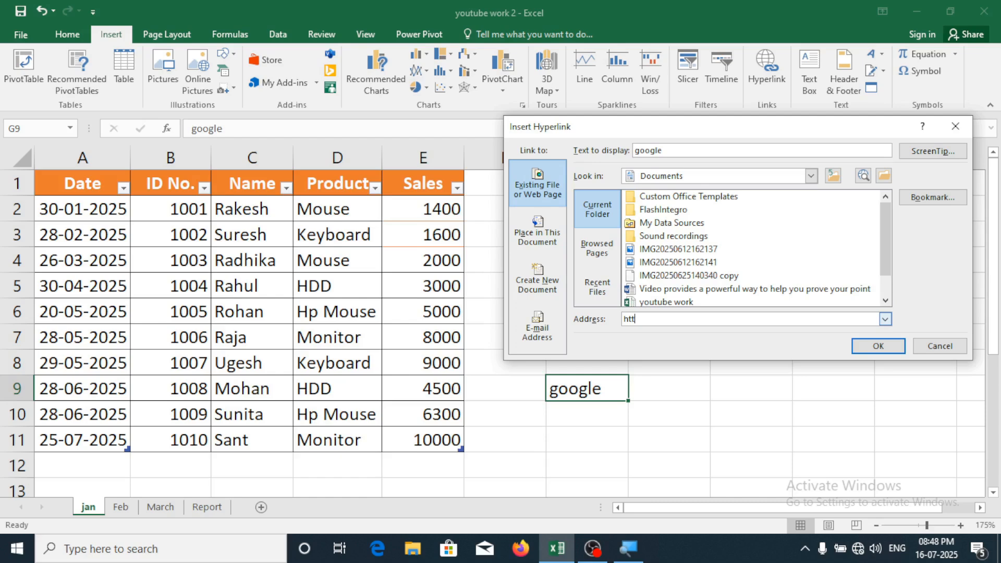
pyautogui.write('st')
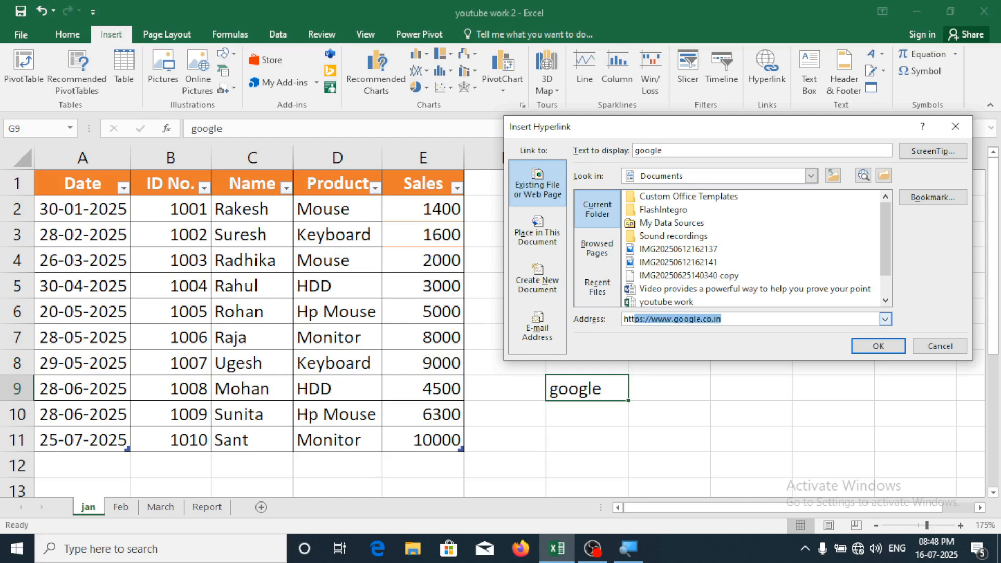
pyautogui.press('End')
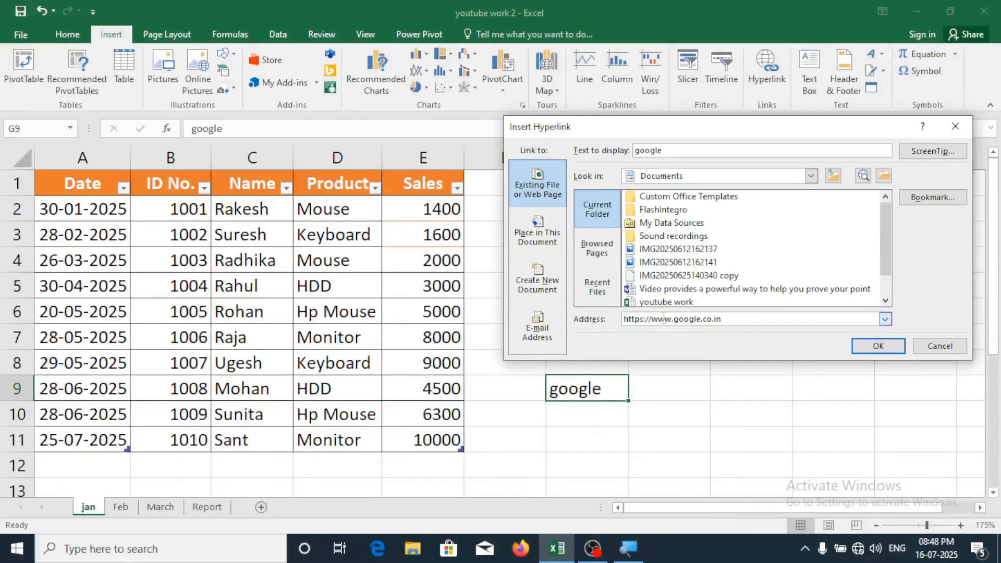
pyautogui.click(879, 347)
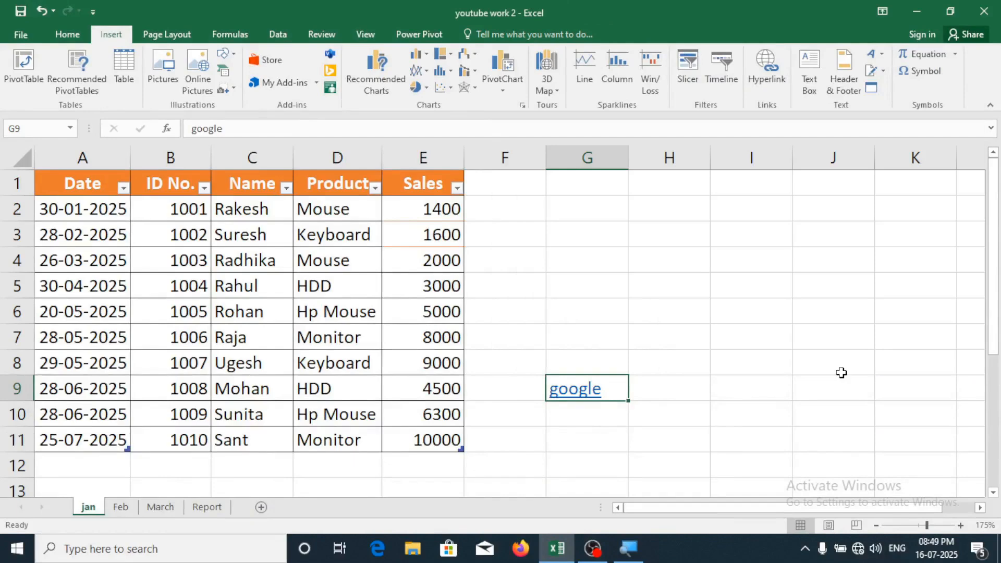
# Follow the google link in G9 and close the 'Unable to open' error message
pyautogui.click(567, 400)
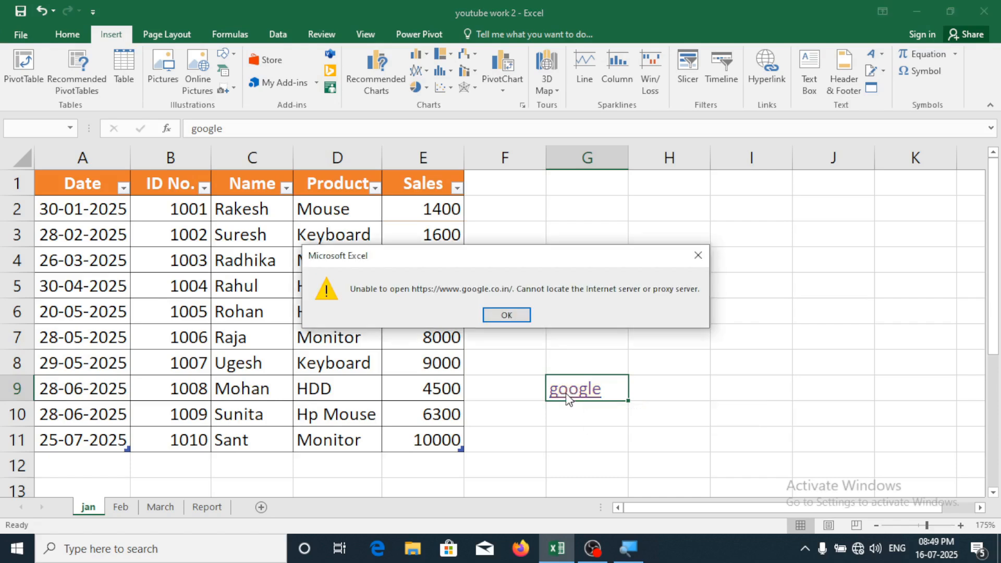
pyautogui.click(505, 315)
pyautogui.click(720, 290)
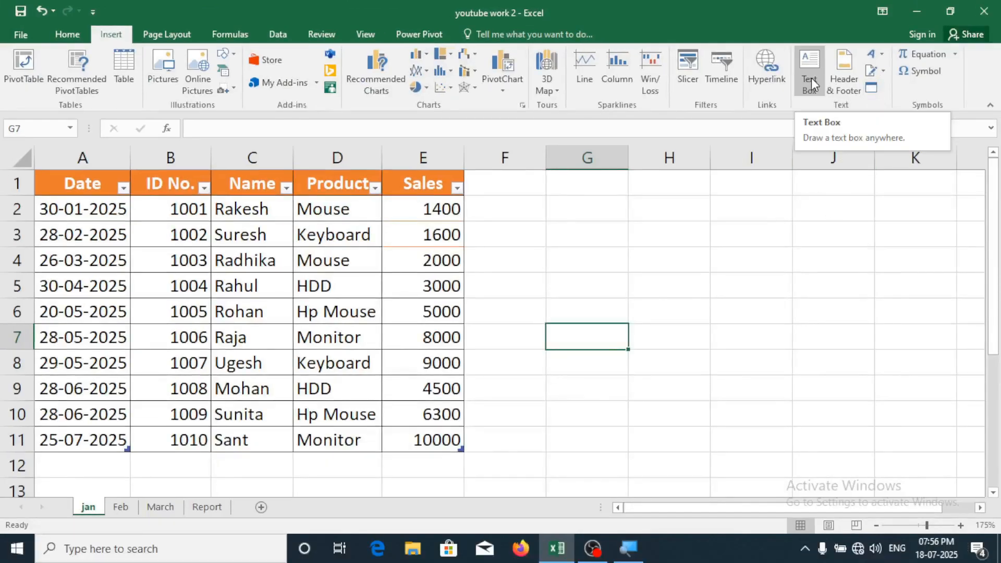
# Draw a text box over G3:I5 reading 'computer work', move it beside the table, select its text
pyautogui.click(614, 266)
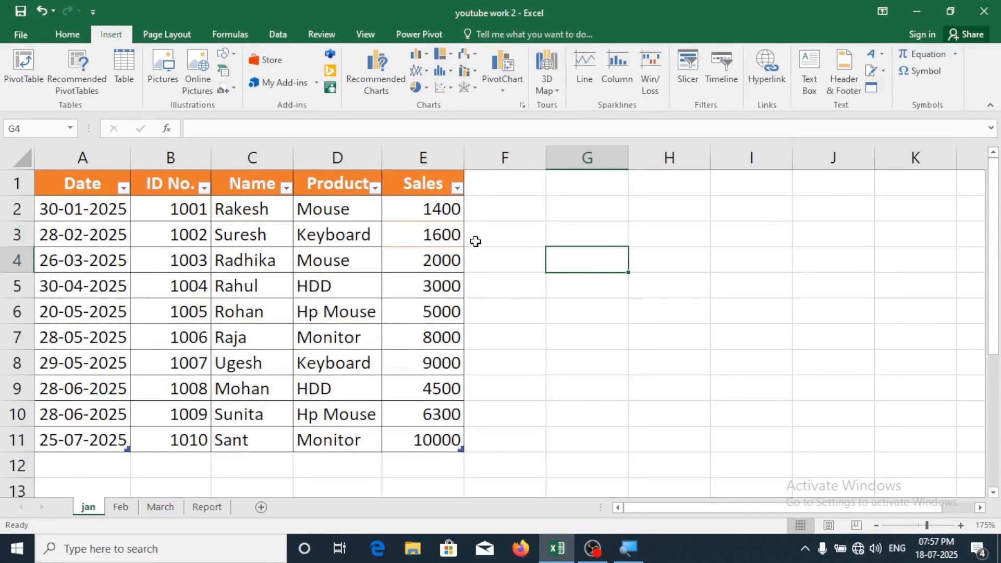
pyautogui.click(812, 78)
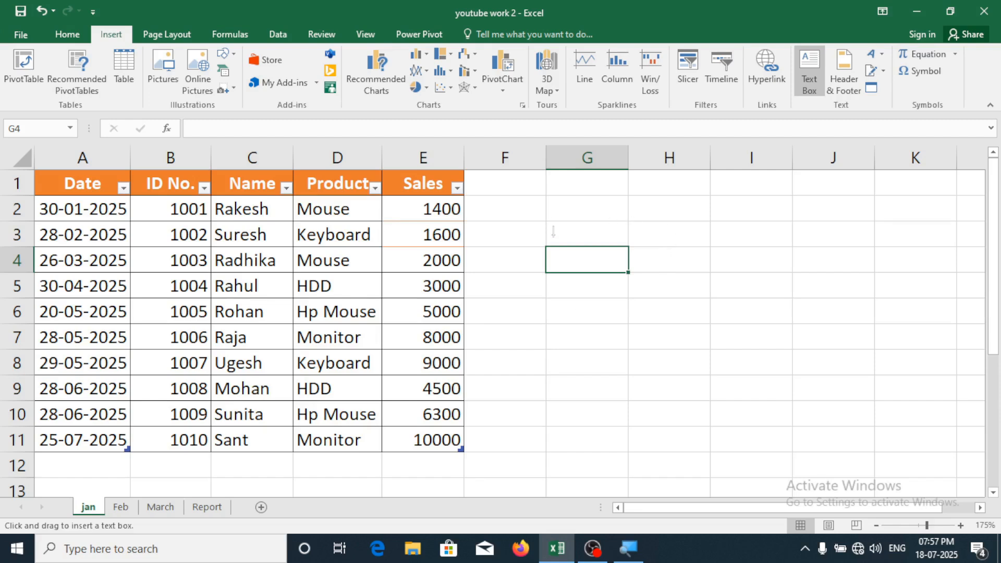
pyautogui.moveTo(539, 213)
pyautogui.mouseDown()
pyautogui.moveTo(676, 312)
pyautogui.moveTo(767, 290)
pyautogui.mouseUp()
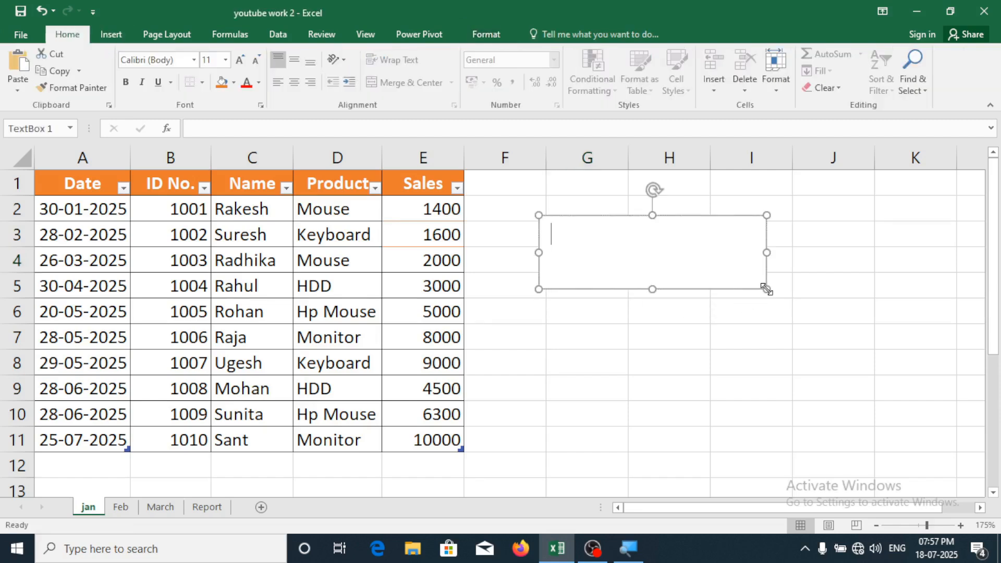
pyautogui.write('computer')
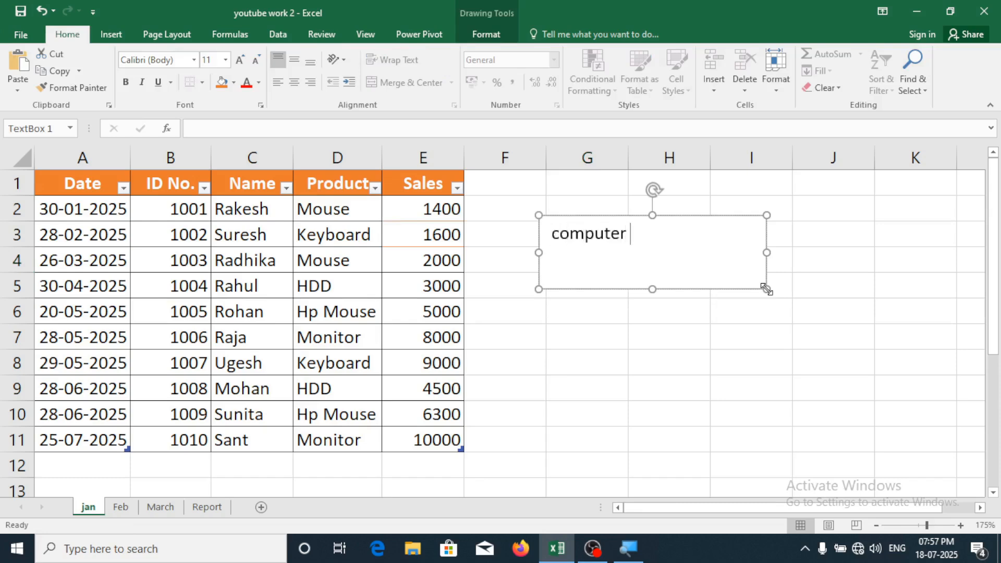
pyautogui.write(' work')
pyautogui.moveTo(706, 217); pyautogui.dragTo(642, 326)
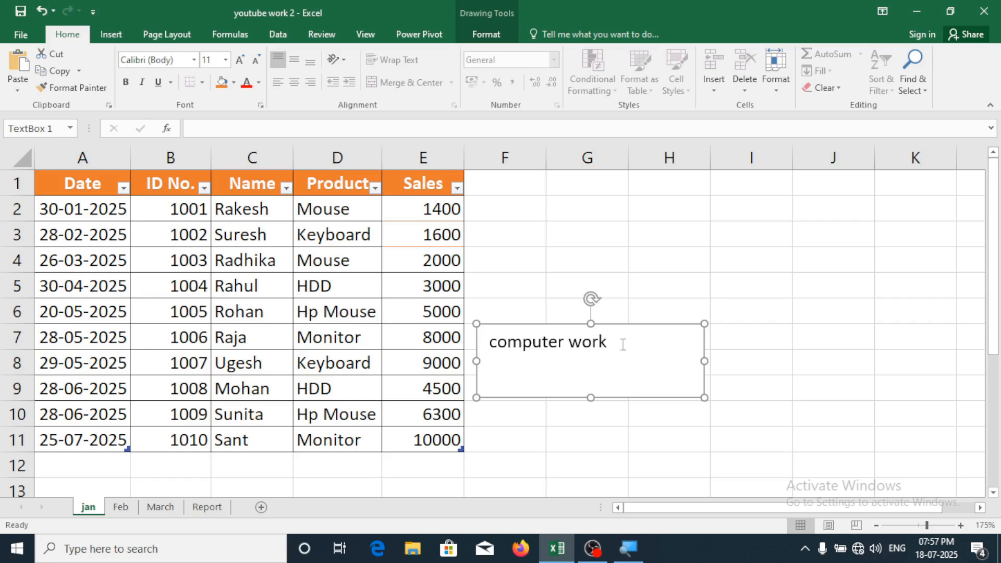
pyautogui.moveTo(623, 345); pyautogui.dragTo(456, 345)
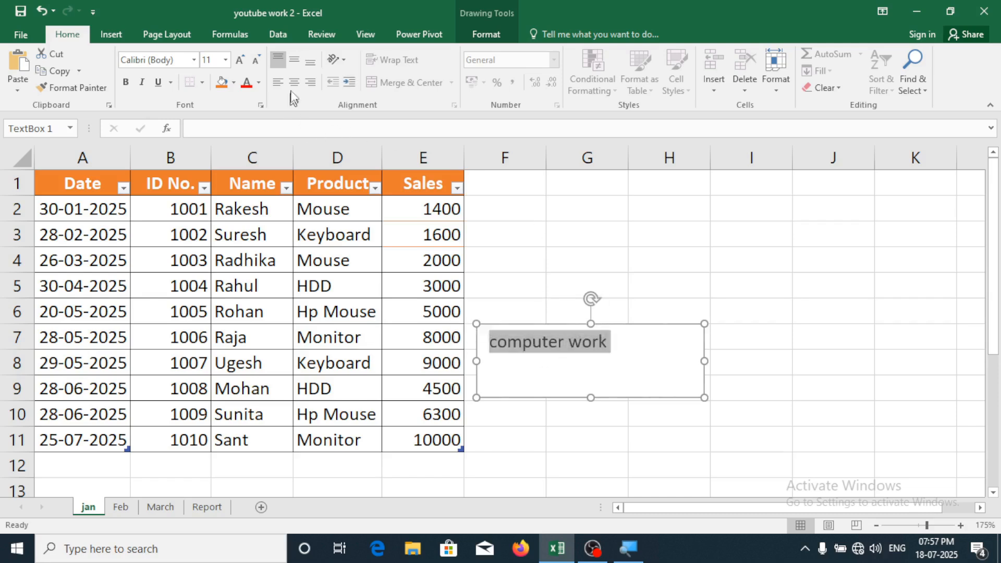
# Centre the 'computer work' text horizontally and vertically, make it bold and enlarge its font two steps
pyautogui.click(295, 82)
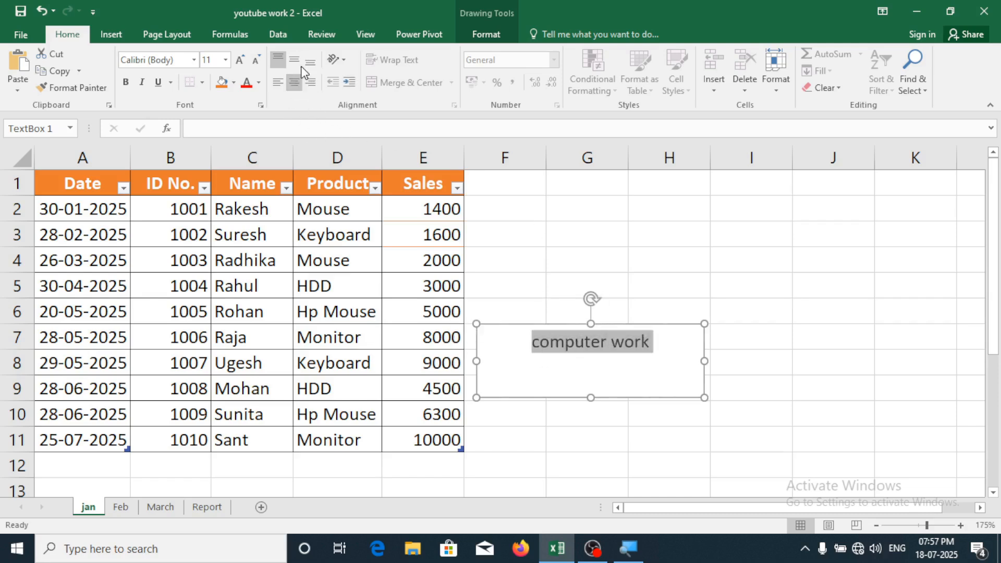
pyautogui.click(296, 59)
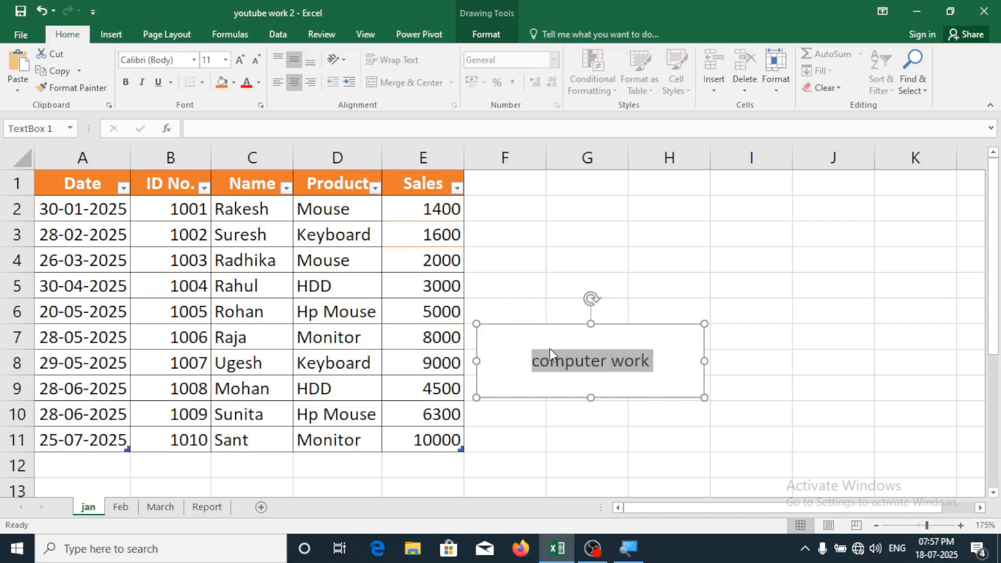
pyautogui.click(126, 84)
pyautogui.click(237, 60)
pyautogui.click(236, 59)
pyautogui.click(236, 59)
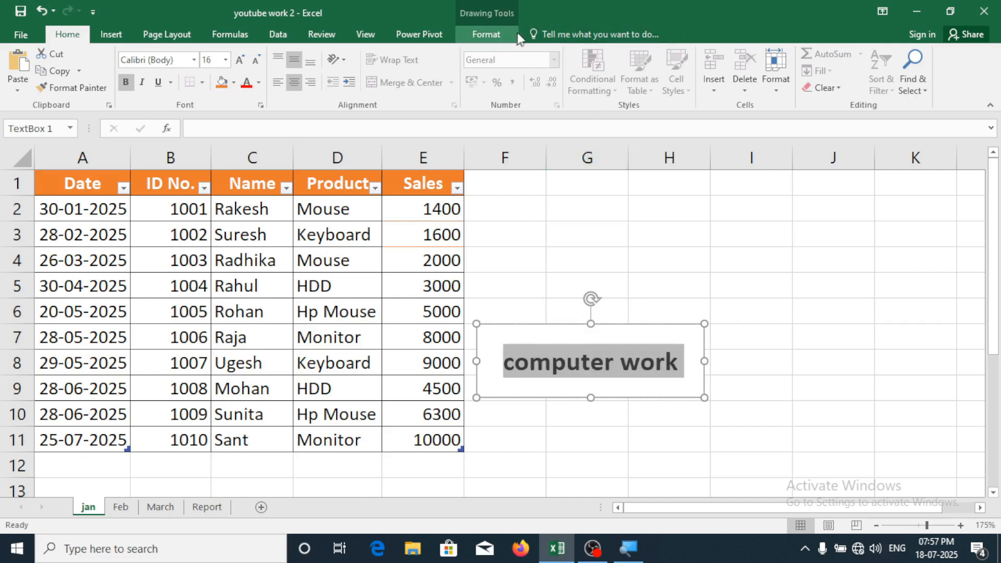
# Apply the orange shape style to the text box
pyautogui.click(486, 35)
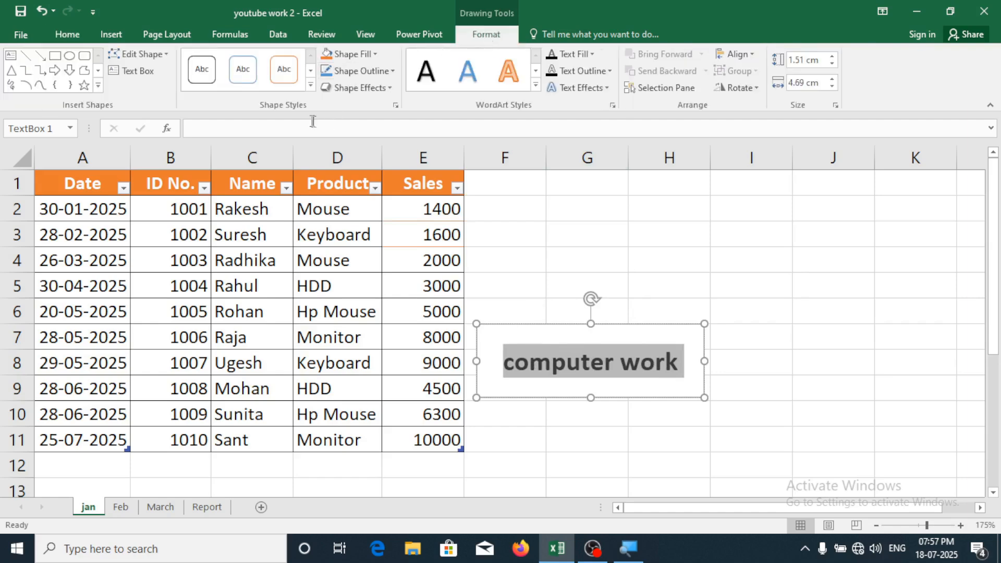
pyautogui.click(312, 85)
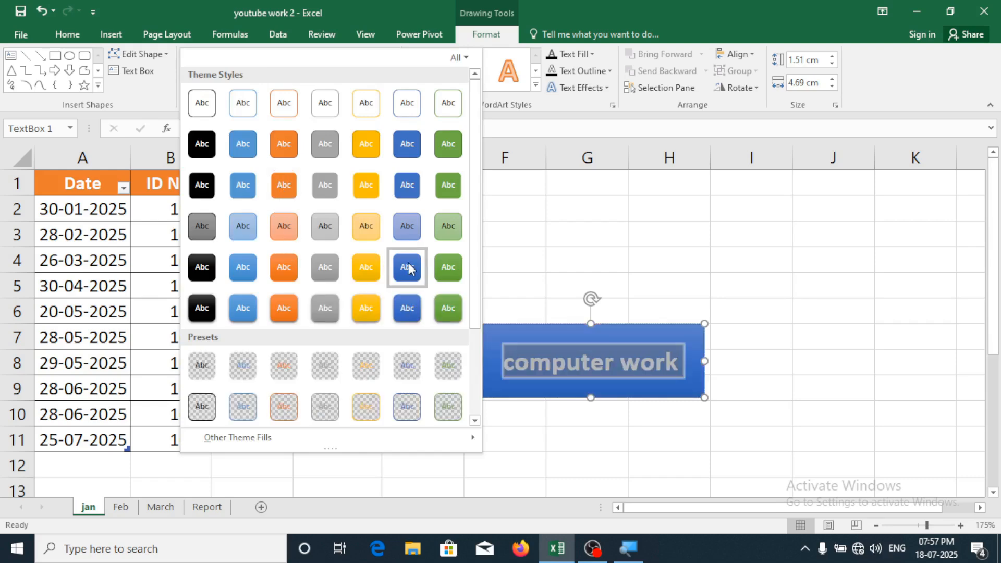
pyautogui.click(284, 185)
pyautogui.click(585, 231)
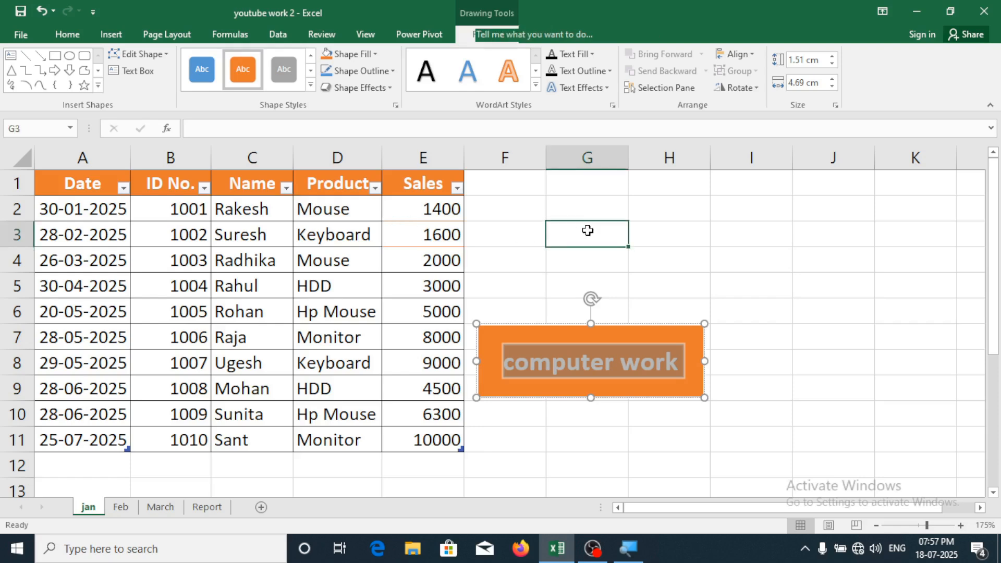
pyautogui.click(665, 344)
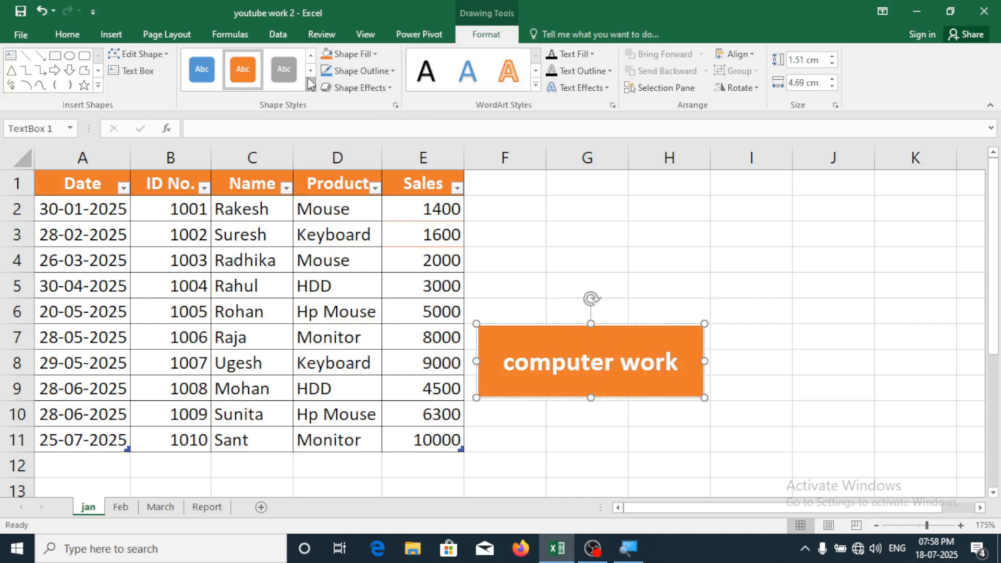
# Give the text box a red fill and a yellow outline
pyautogui.click(378, 55)
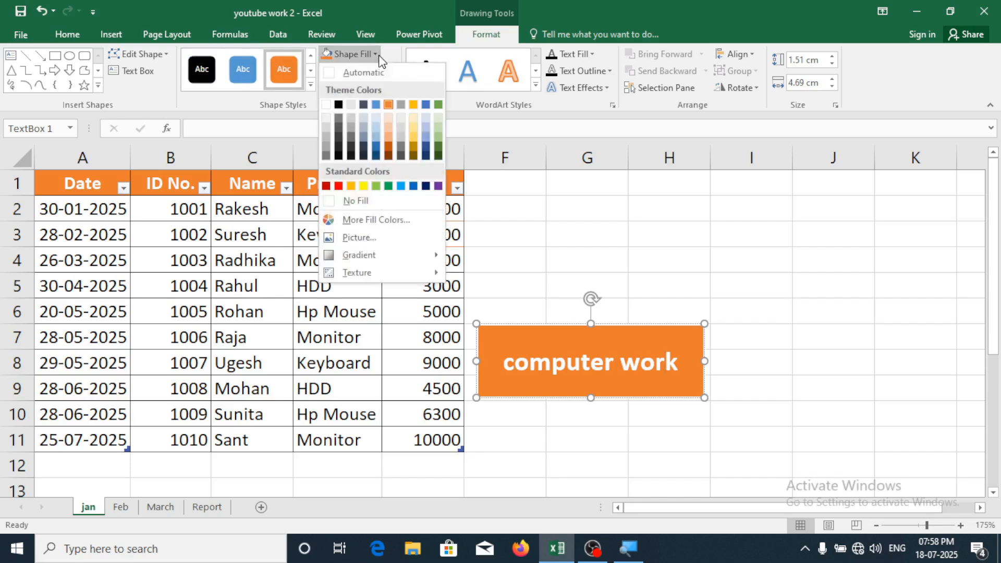
pyautogui.click(339, 186)
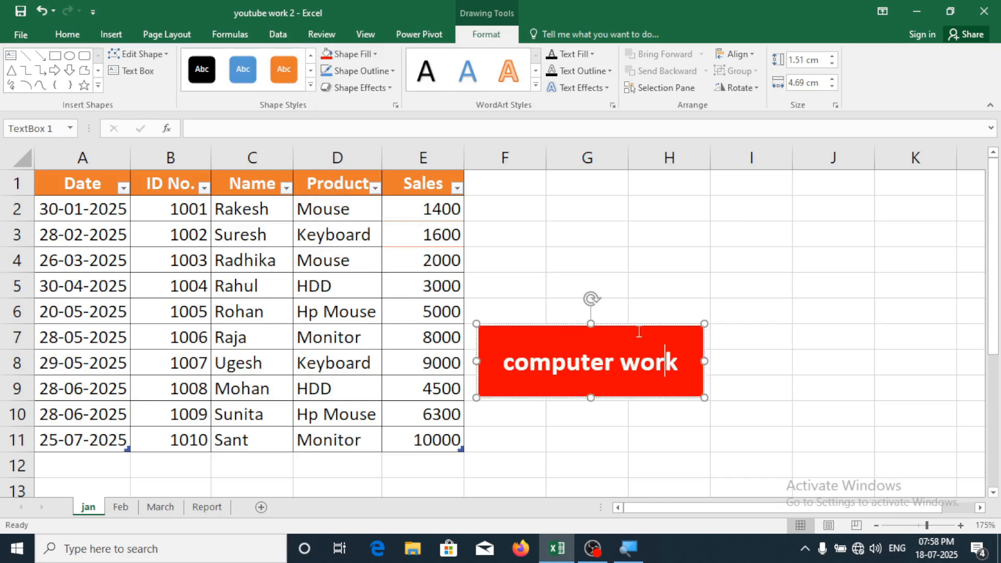
pyautogui.click(353, 75)
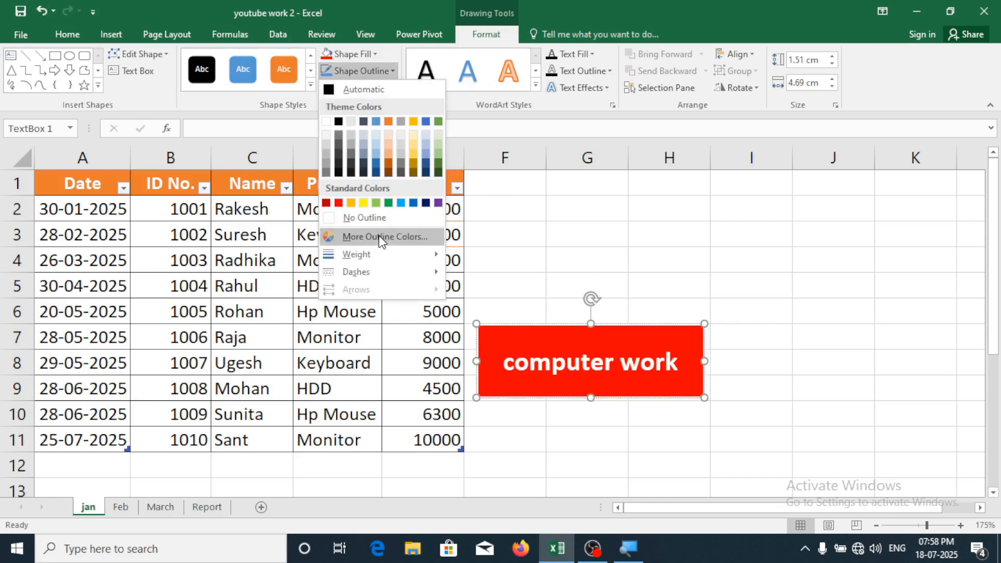
pyautogui.click(364, 203)
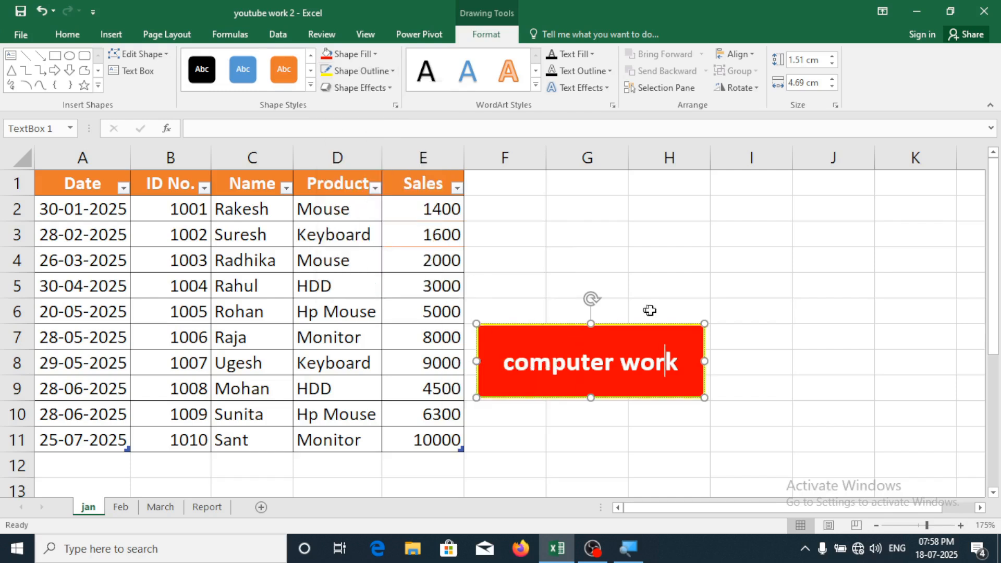
pyautogui.click(694, 305)
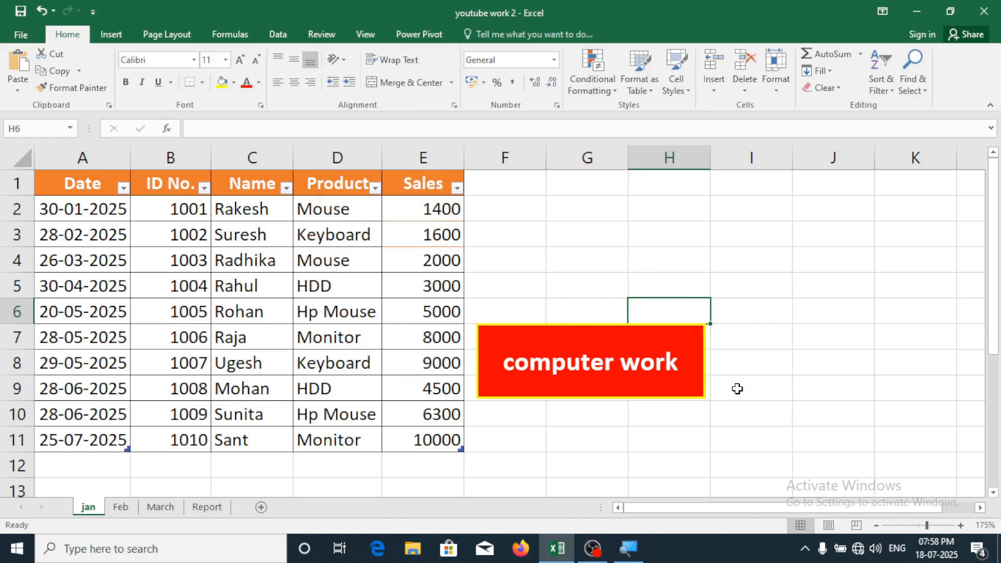
# Add an outer centred drop shadow to the text box
pyautogui.click(632, 334)
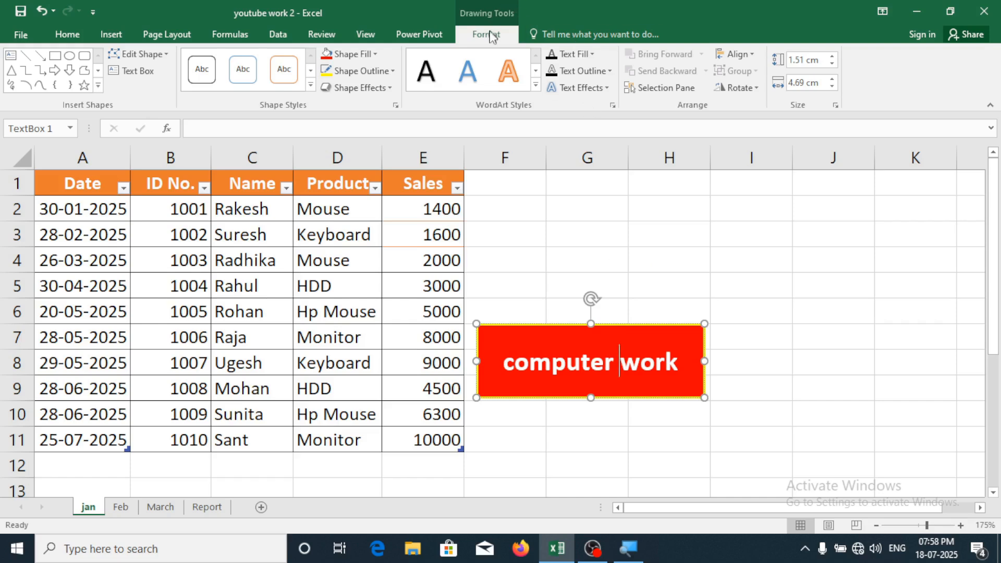
pyautogui.click(367, 87)
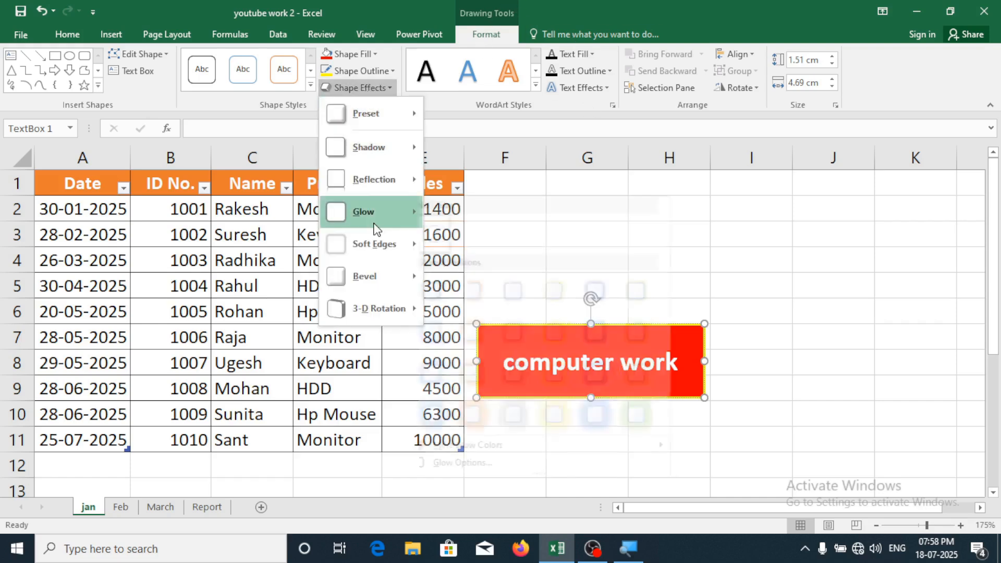
pyautogui.moveTo(396, 151)
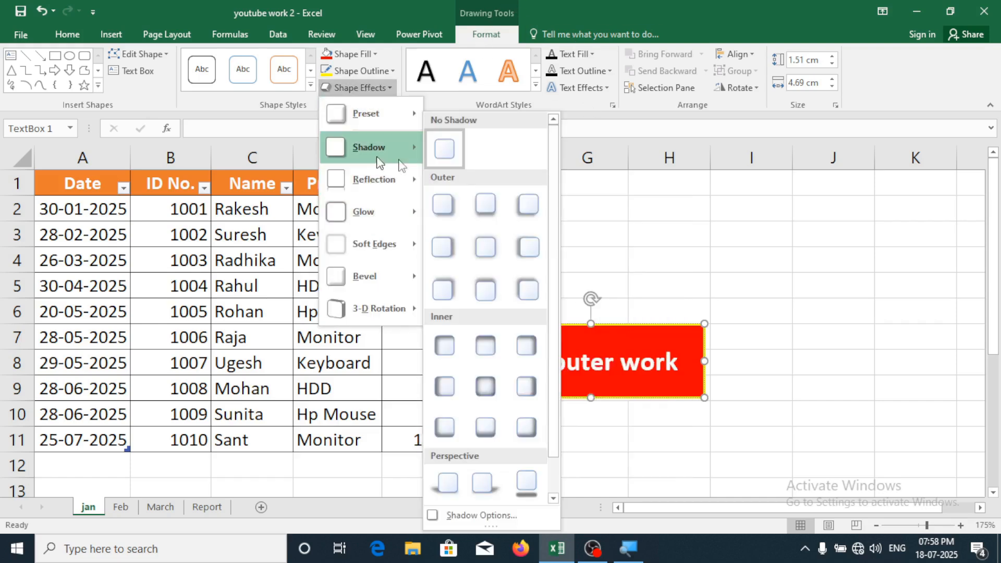
pyautogui.click(488, 246)
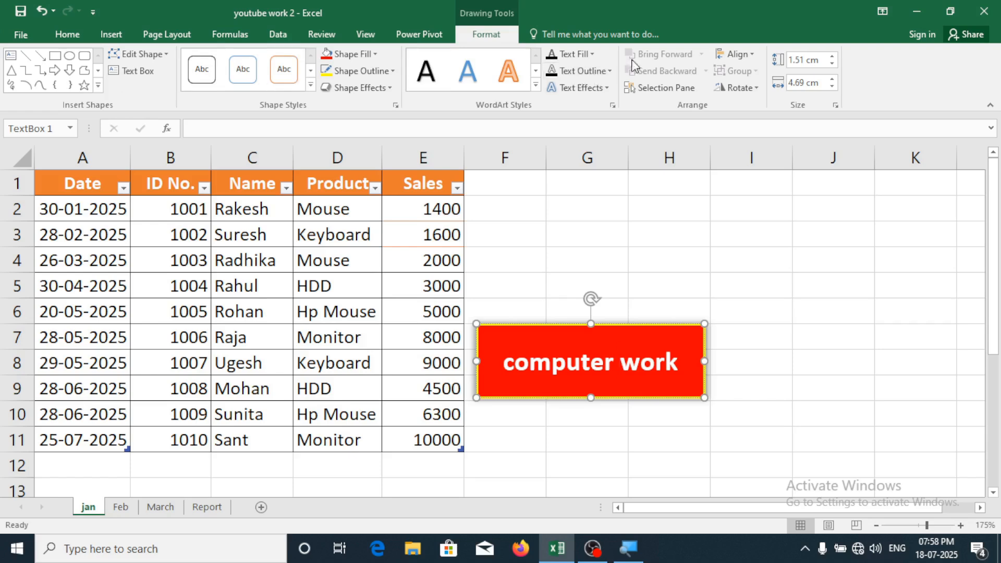
pyautogui.click(657, 289)
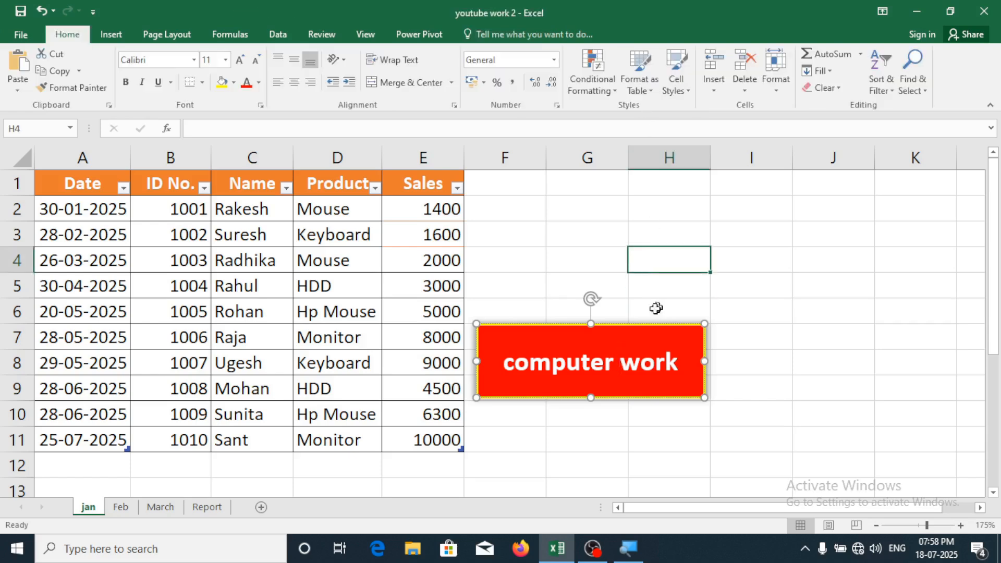
# Move the text box up over rows 3–6 and set its fill to No Fill
pyautogui.click(648, 326)
pyautogui.moveTo(649, 325); pyautogui.dragTo(654, 240)
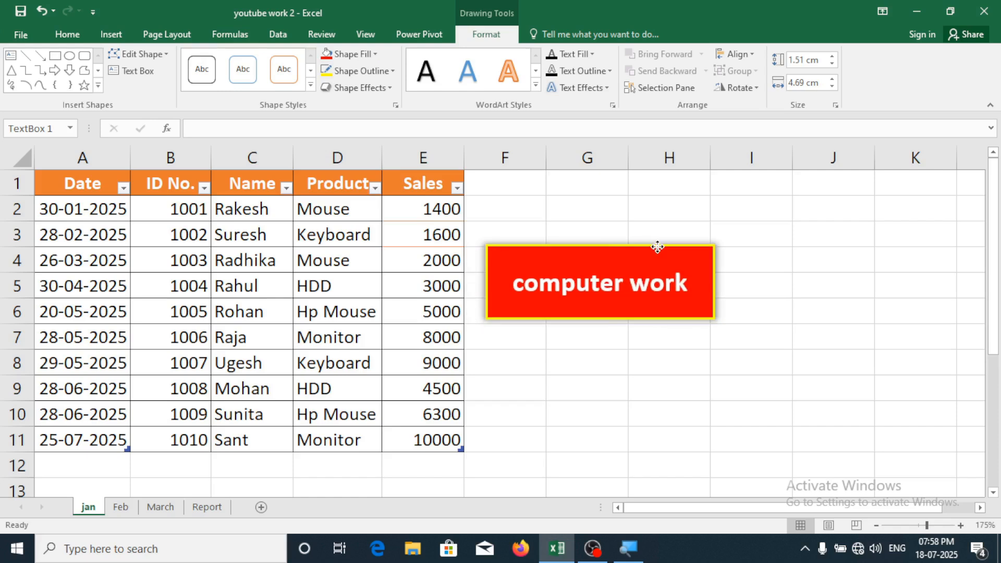
pyautogui.click(669, 339)
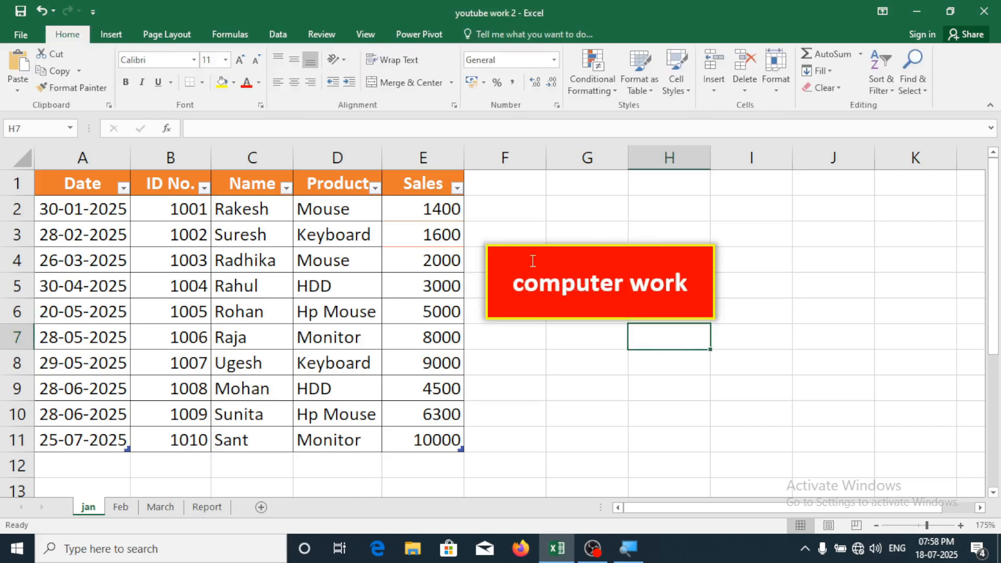
pyautogui.click(552, 248)
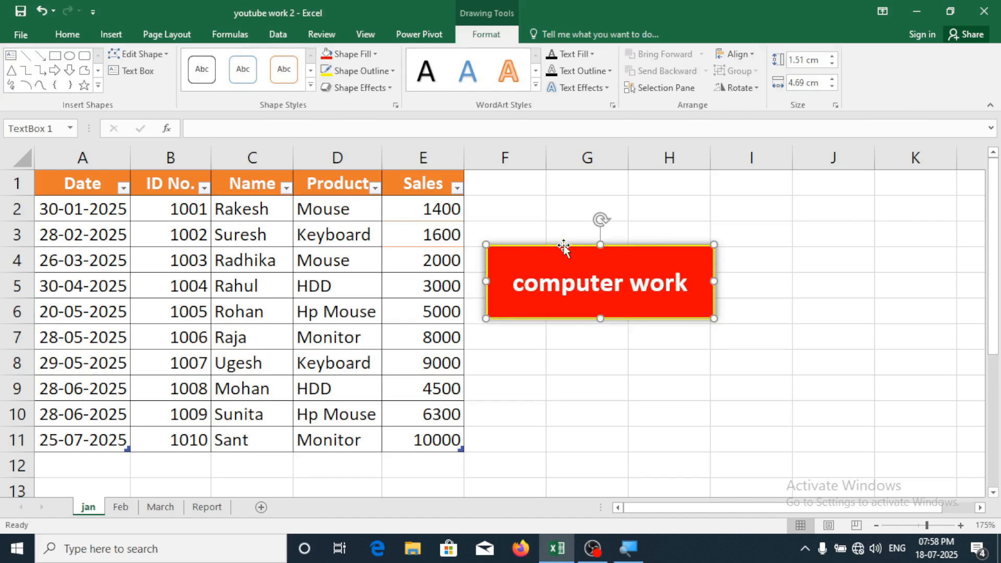
pyautogui.click(359, 54)
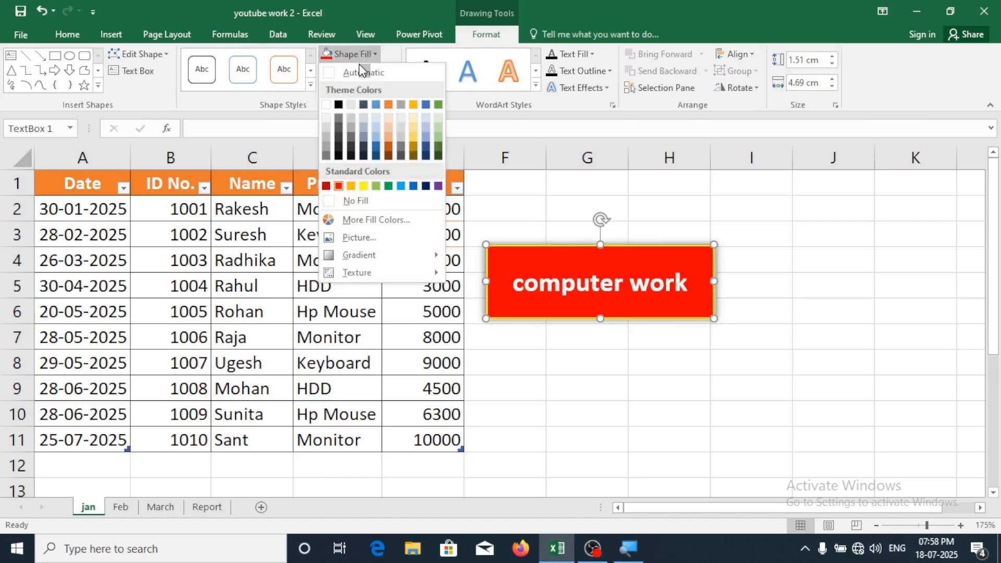
pyautogui.click(387, 202)
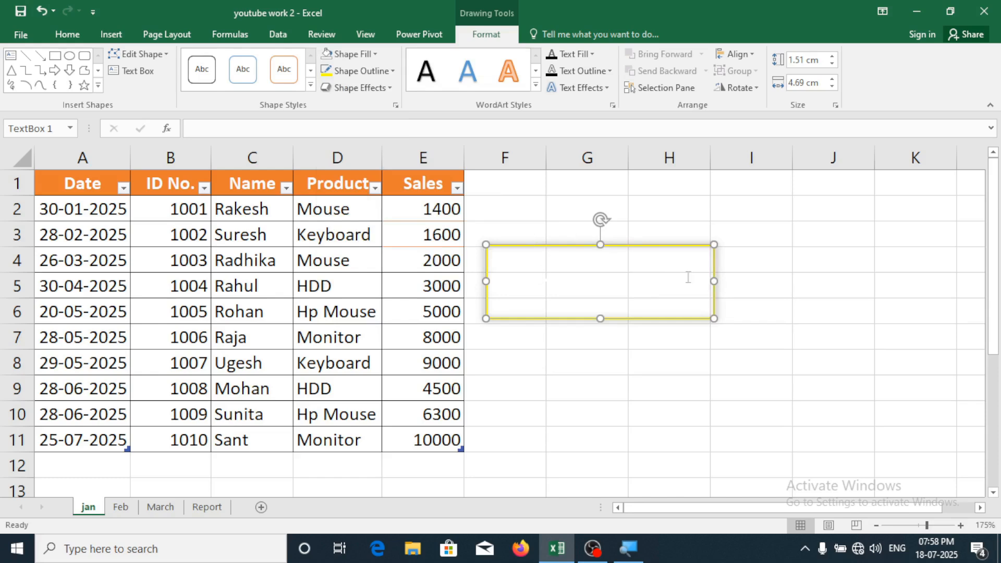
# Colour the 'computer work' text red
pyautogui.moveTo(695, 277); pyautogui.dragTo(547, 274)
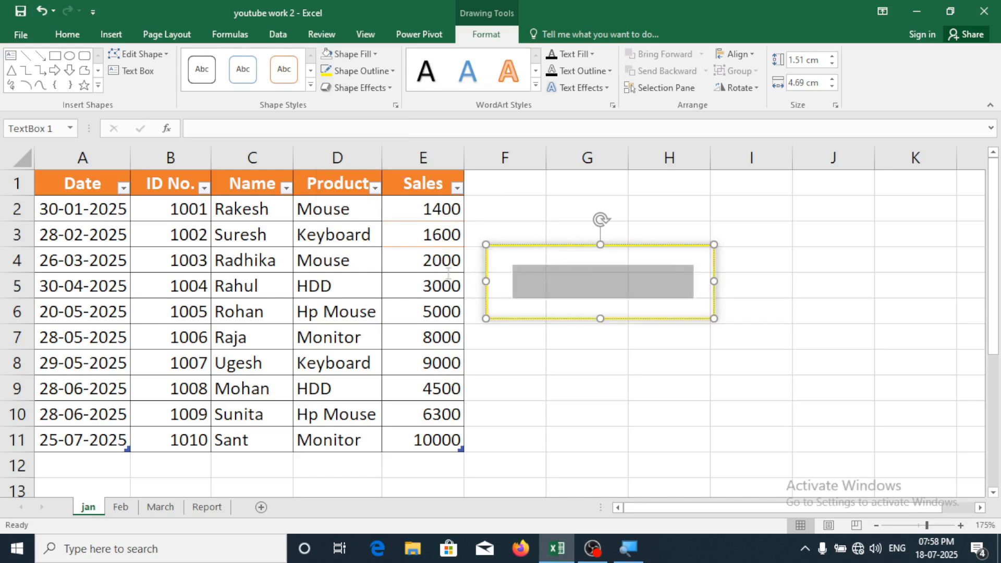
pyautogui.click(77, 38)
pyautogui.click(247, 82)
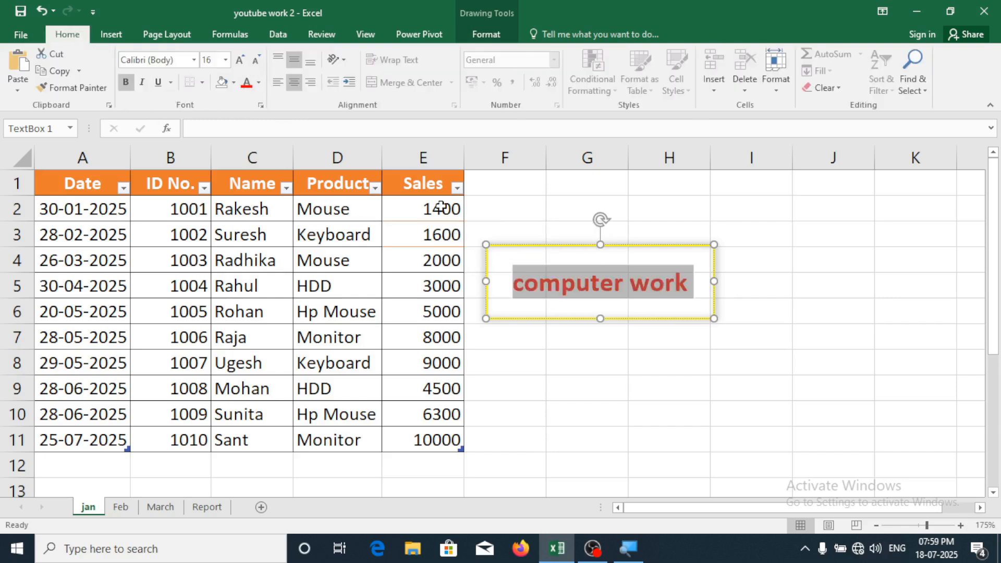
pyautogui.click(652, 311)
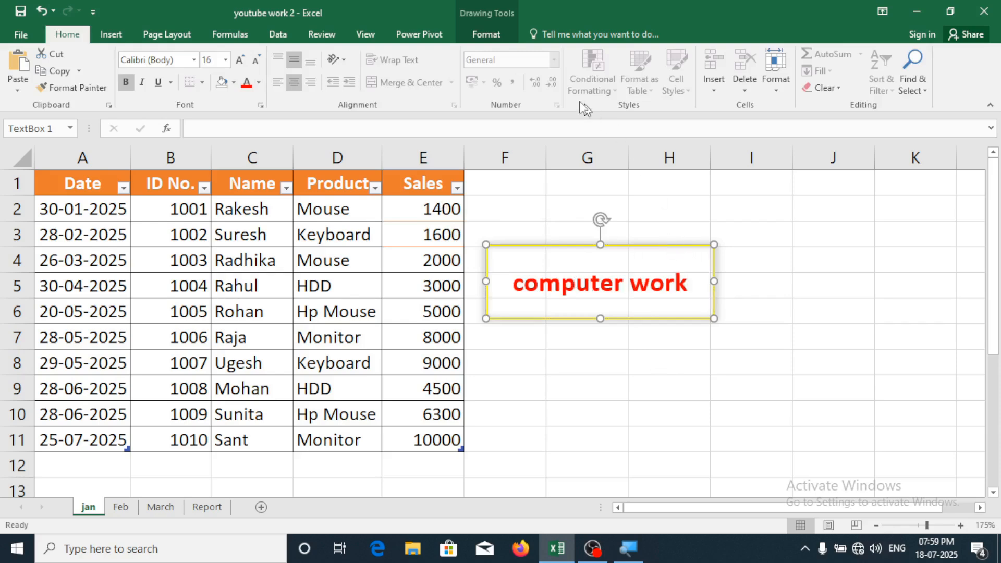
# Remove the text box's outline with No Outline
pyautogui.click(477, 32)
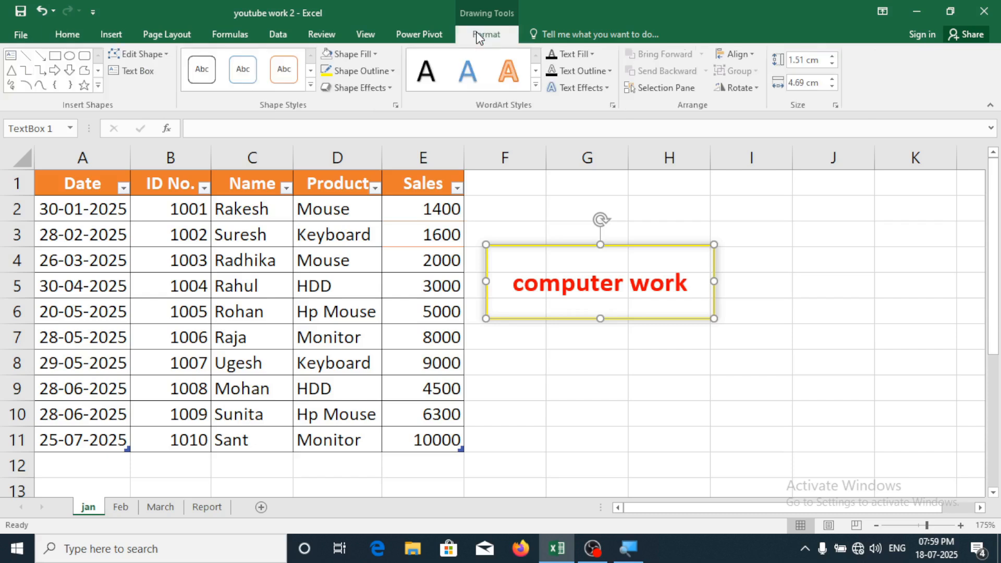
pyautogui.click(372, 74)
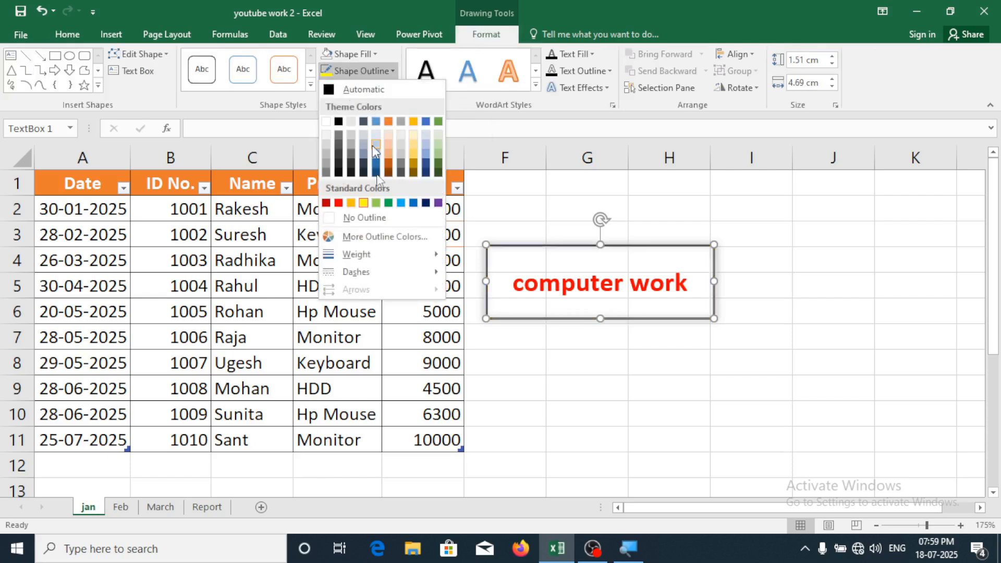
pyautogui.click(386, 217)
pyautogui.click(695, 402)
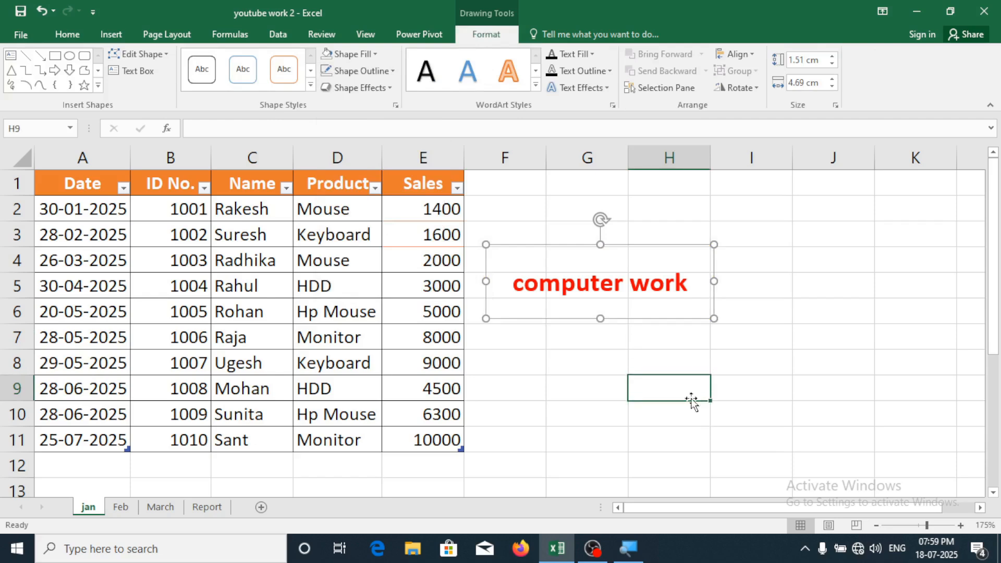
pyautogui.click(567, 295)
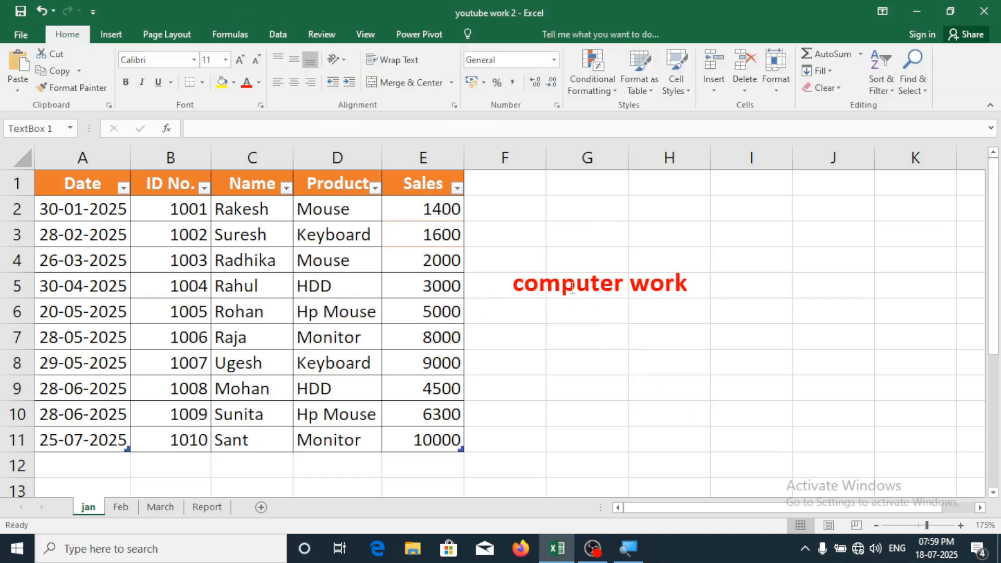
# Shift the 'computer work' box left next to the table, then cut it from the sheet
pyautogui.moveTo(563, 245); pyautogui.dragTo(525, 226)
pyautogui.click(548, 361)
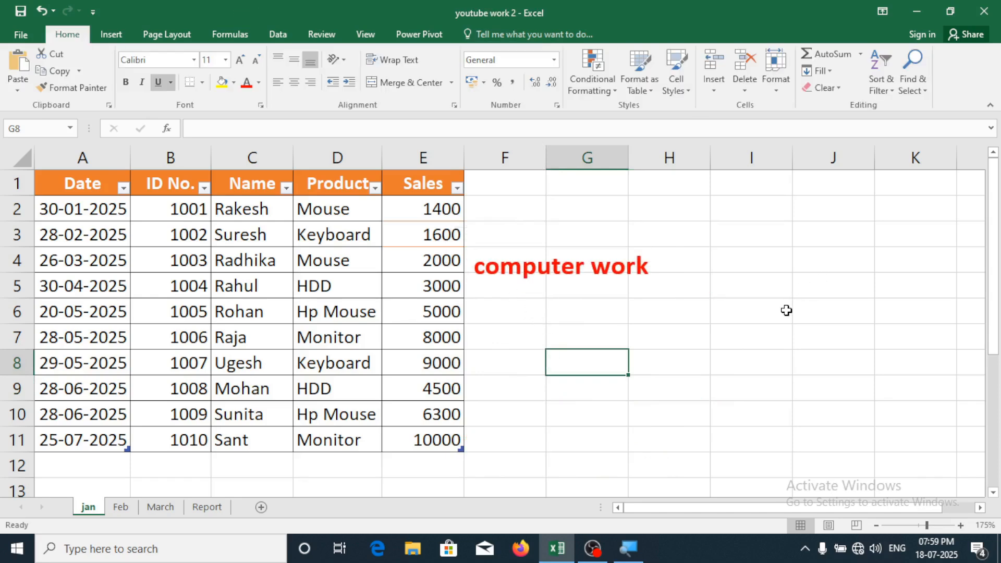
pyautogui.click(111, 37)
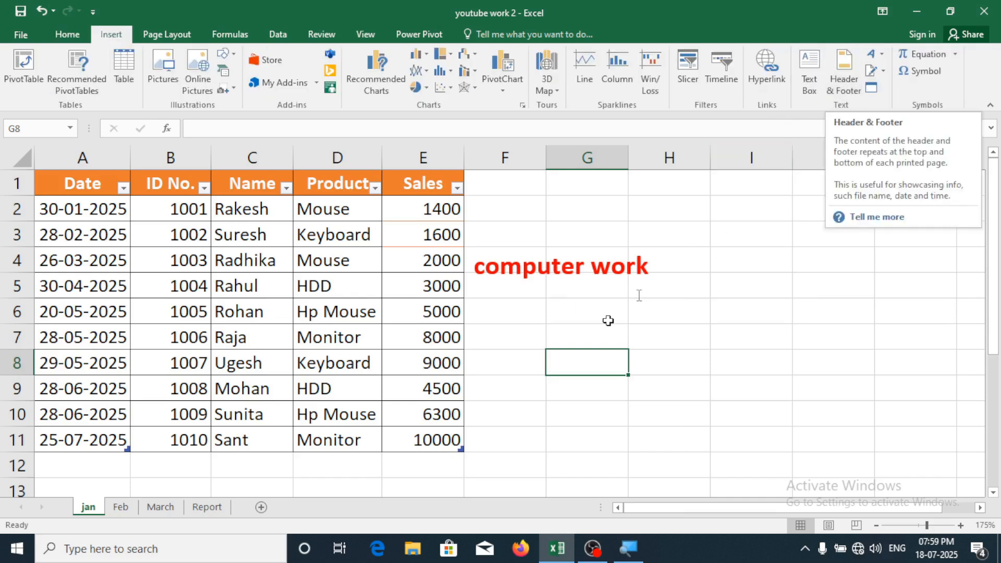
pyautogui.click(558, 282)
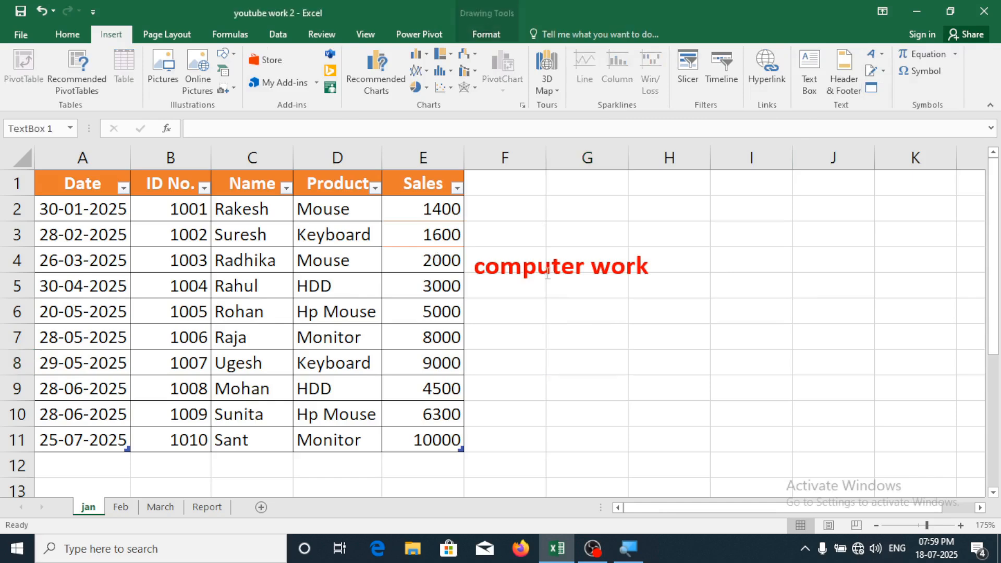
pyautogui.rightClick(624, 228)
pyautogui.click(677, 243)
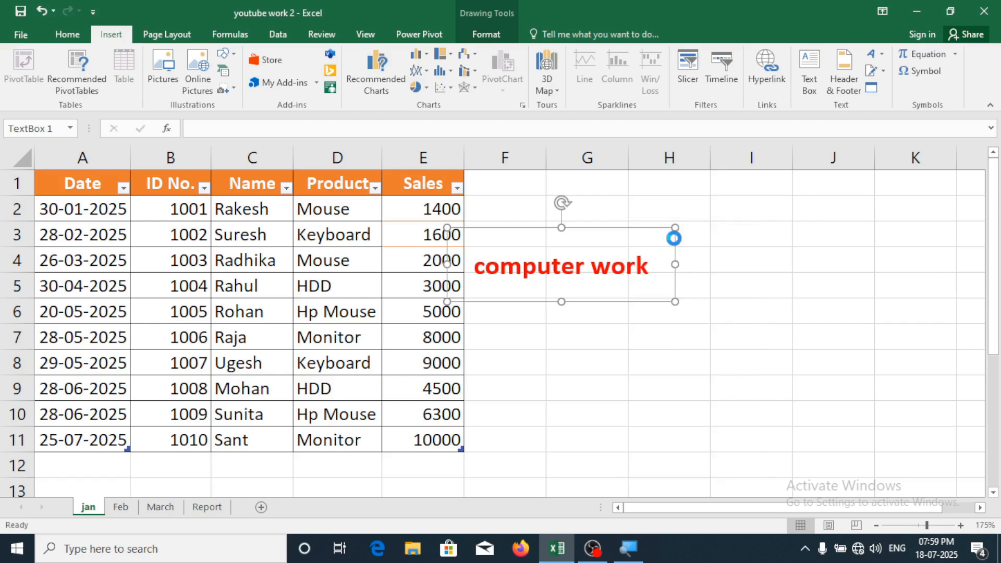
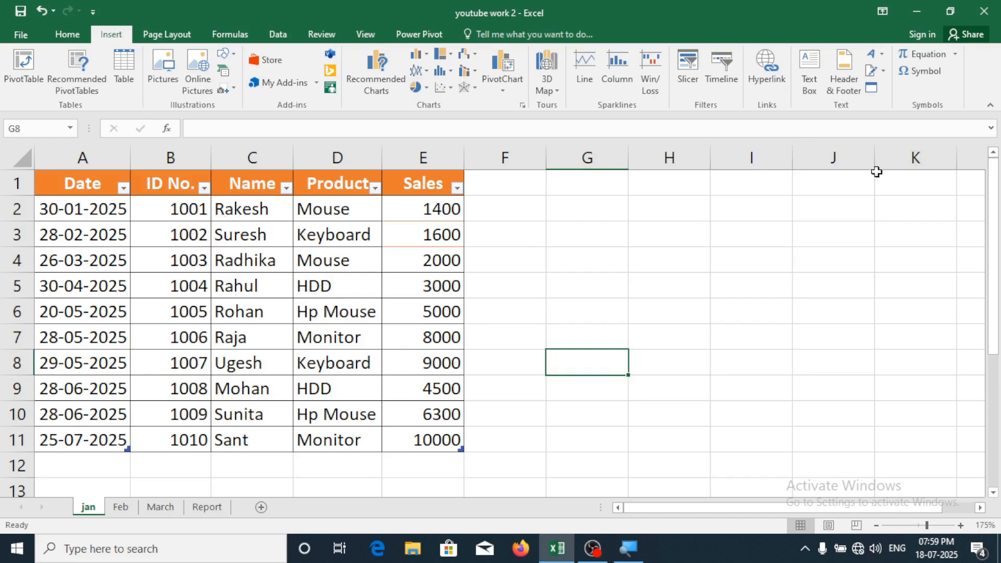
# Insert a Page Number field into the centre section of the jan sheet's header
pyautogui.click(841, 79)
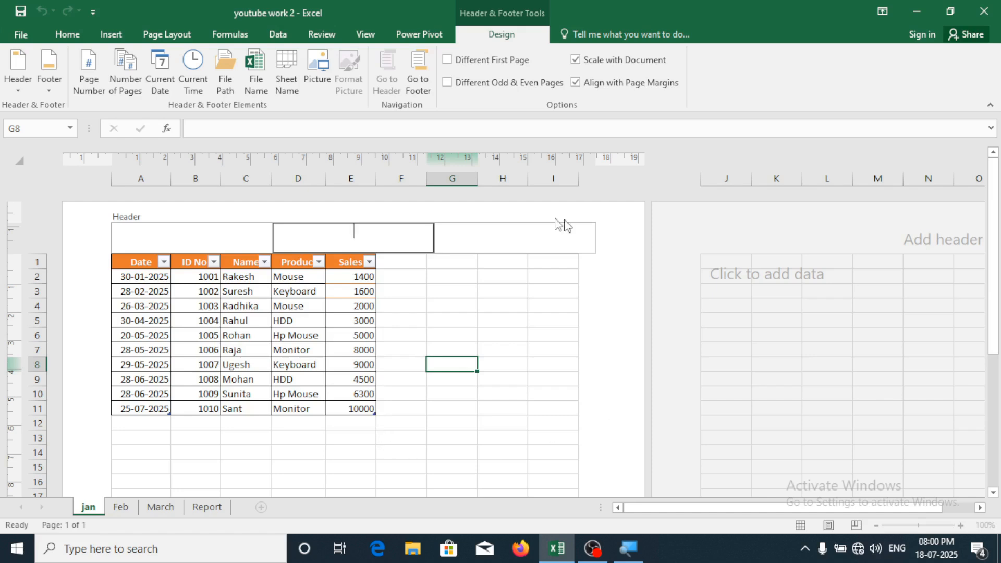
pyautogui.click(167, 236)
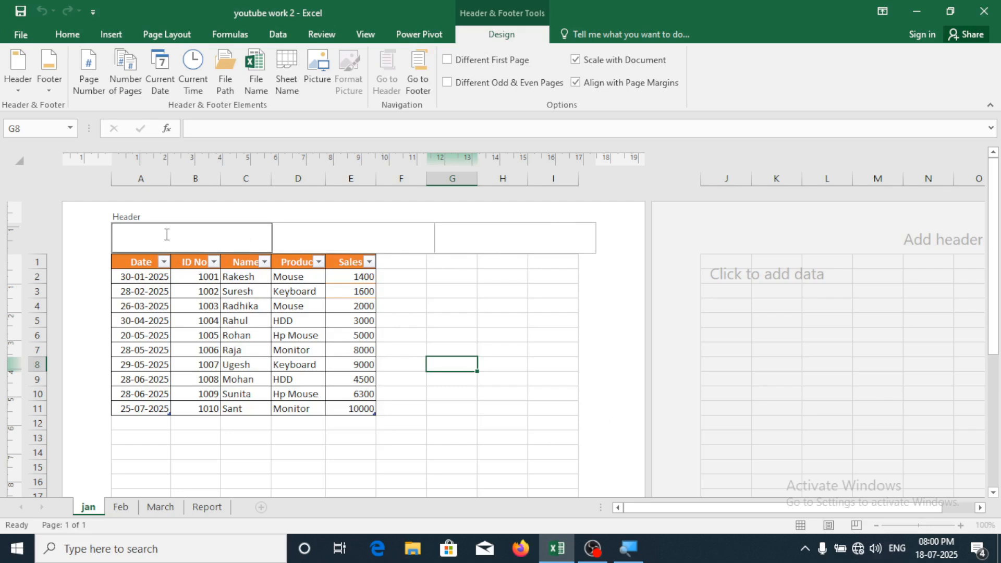
pyautogui.click(350, 230)
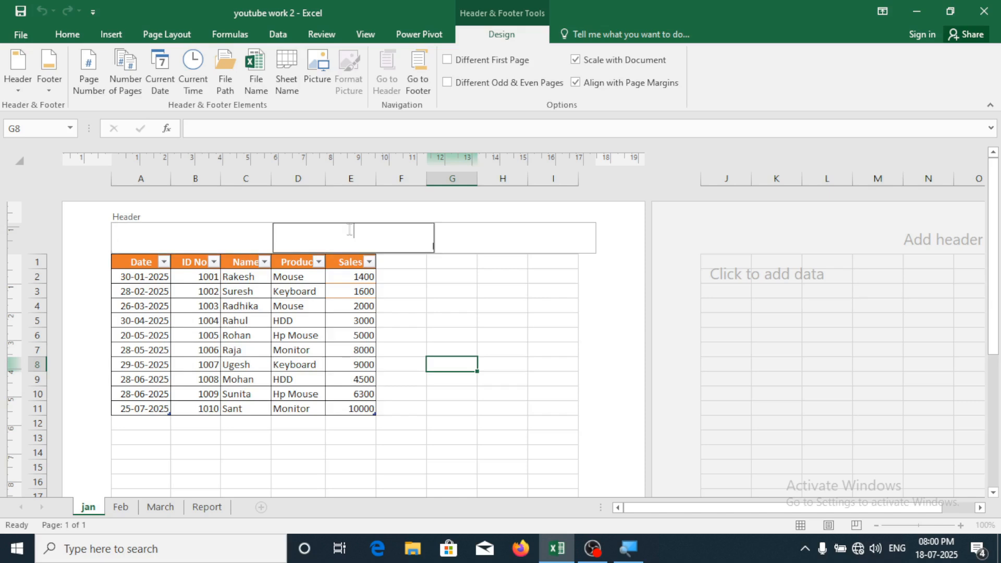
pyautogui.click(506, 234)
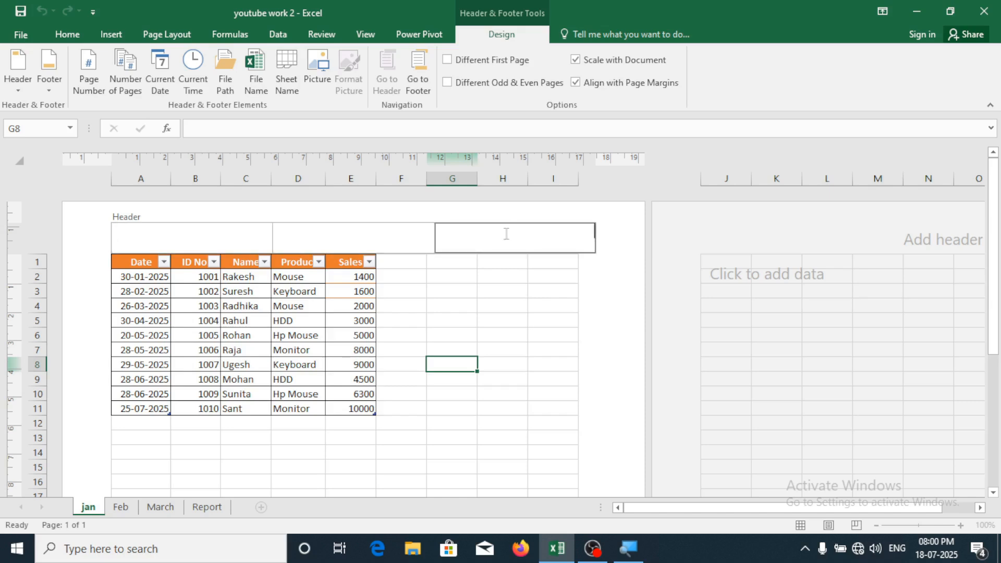
pyautogui.click(342, 237)
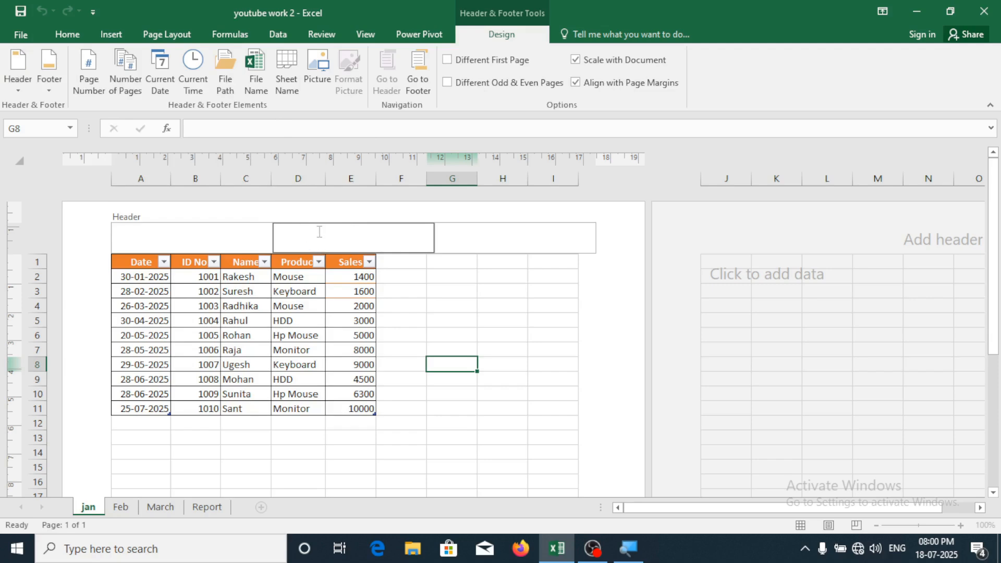
pyautogui.click(90, 73)
# Exit the header and enter 'fdsfasdf' in cell L8 to create a second numbered page
pyautogui.click(546, 360)
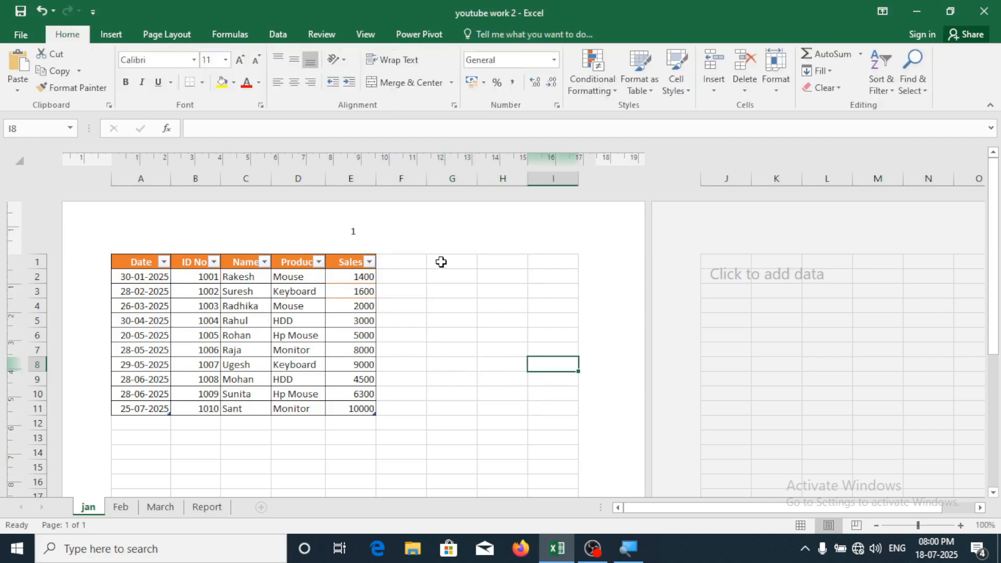
pyautogui.moveTo(650, 506); pyautogui.dragTo(675, 509)
pyautogui.click(707, 364)
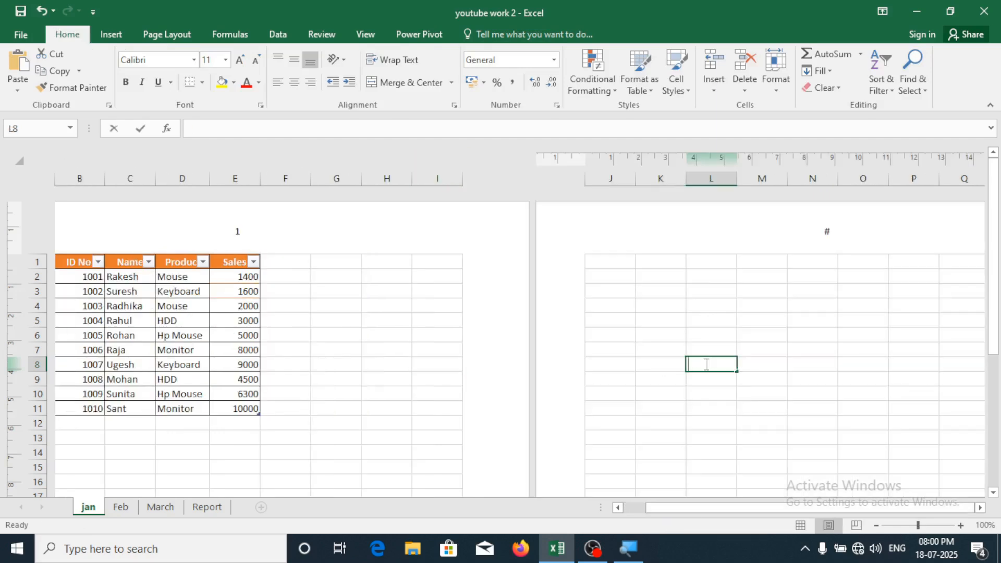
pyautogui.write('fdsfasdf')
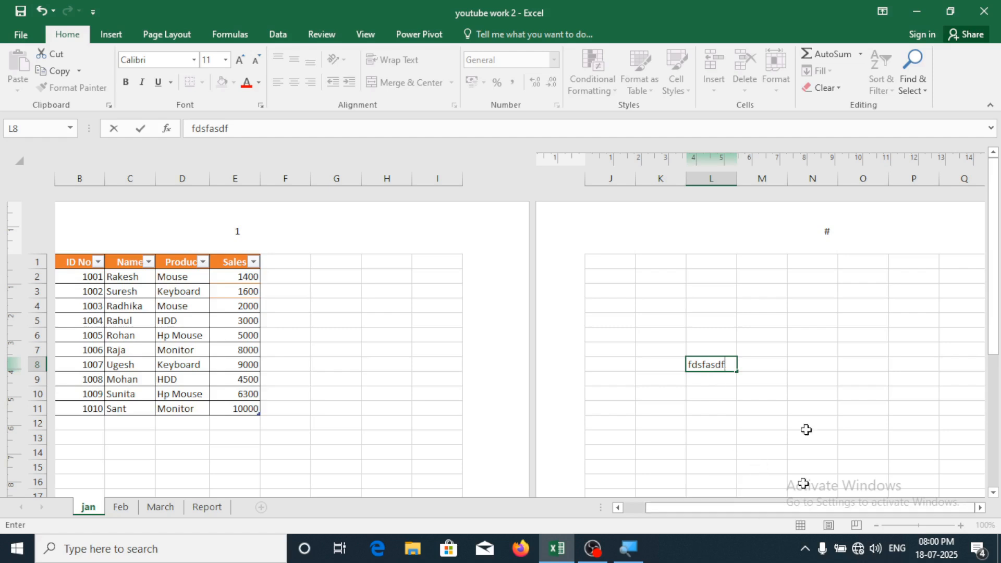
pyautogui.click(809, 392)
pyautogui.click(784, 334)
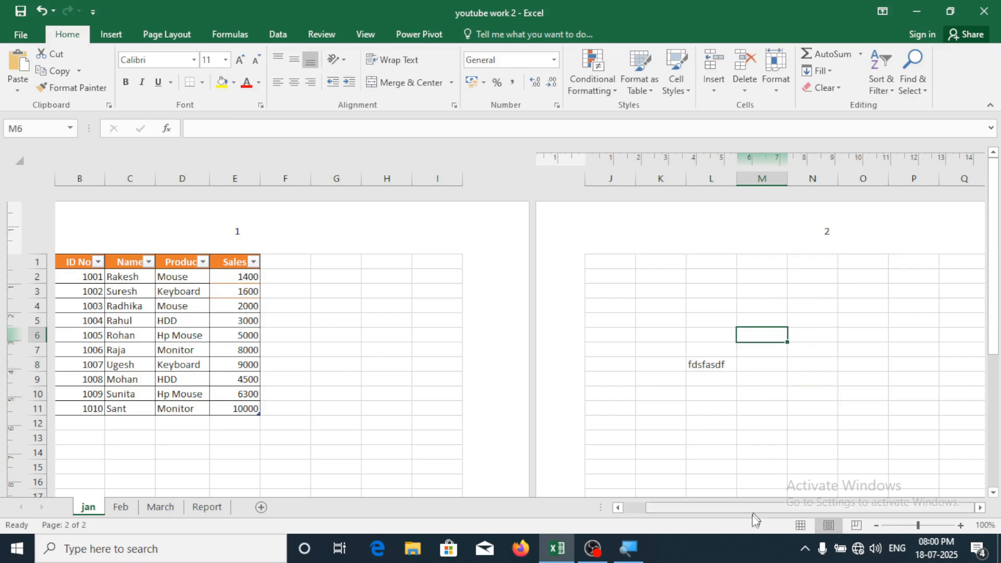
pyautogui.moveTo(729, 508); pyautogui.dragTo(633, 515)
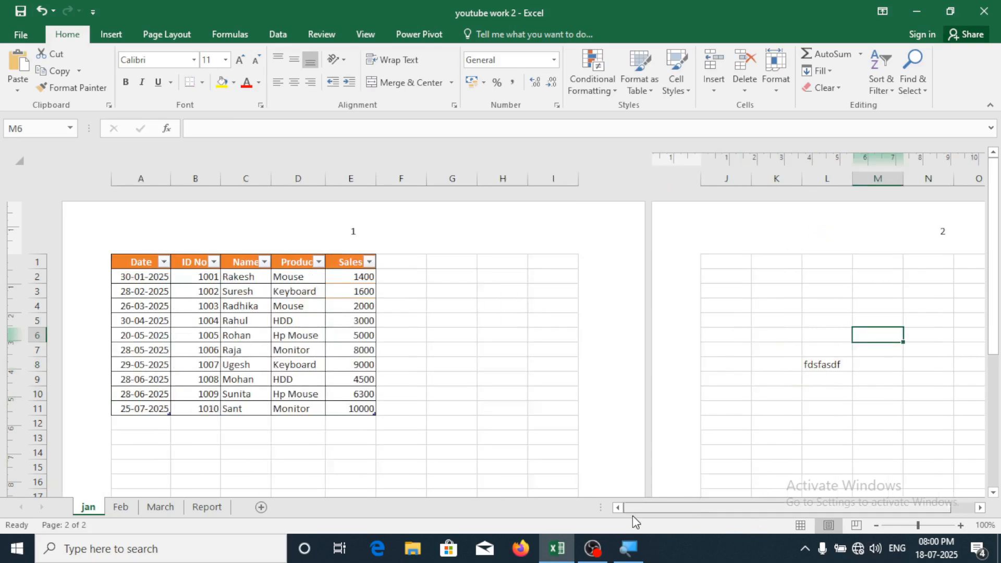
# Replace the centre header's page number with the Current Date field
pyautogui.click(365, 233)
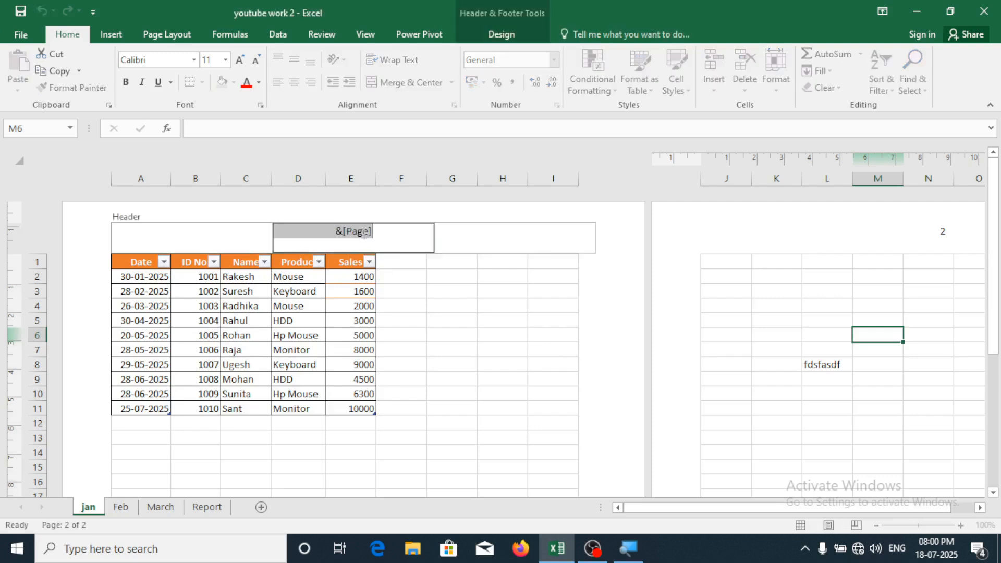
pyautogui.click(501, 36)
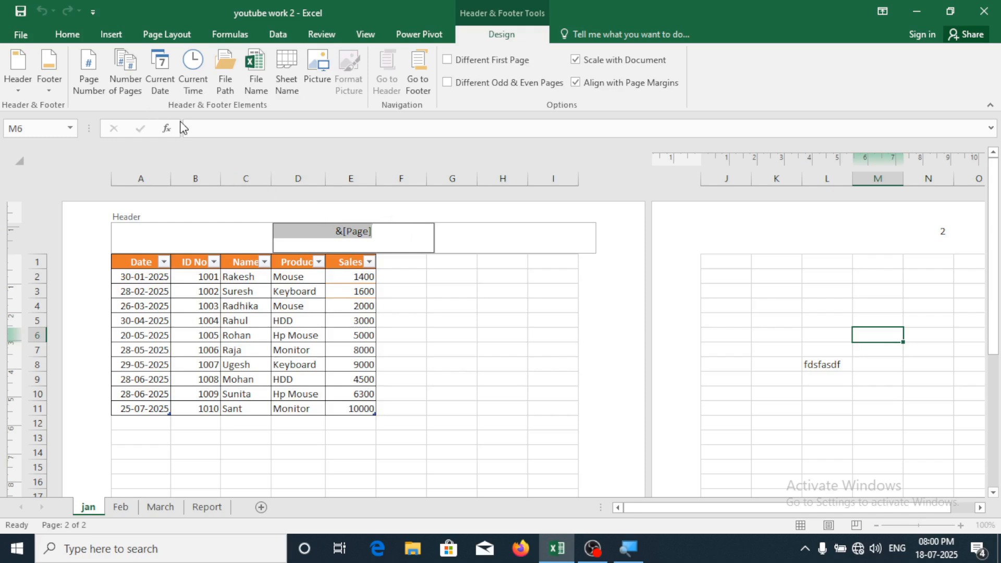
pyautogui.click(161, 86)
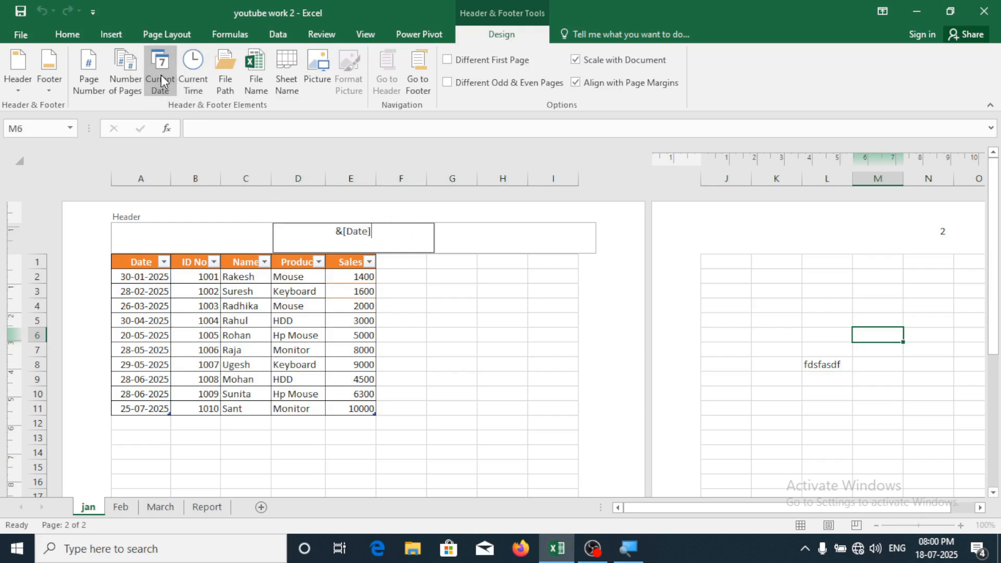
pyautogui.click(553, 395)
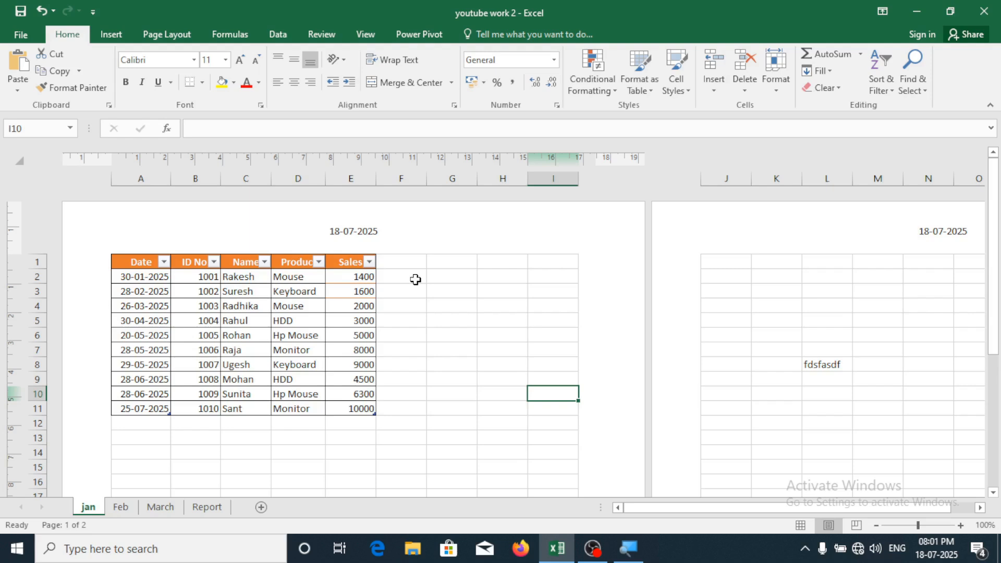
# Check the dated header on pages 1 and 2 in print preview, then return
pyautogui.hotkey('ctrl', 'p')
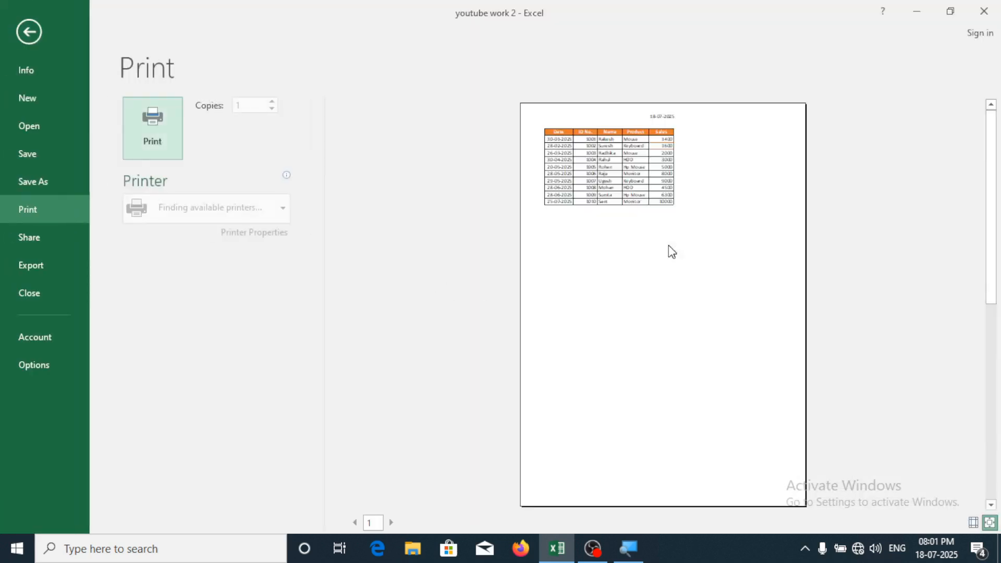
pyautogui.click(670, 272)
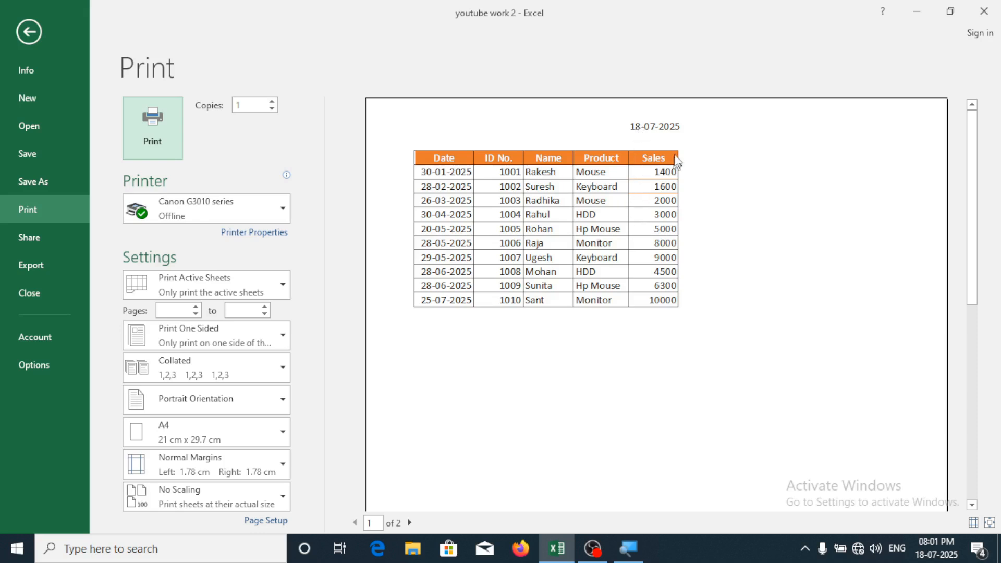
pyautogui.click(409, 523)
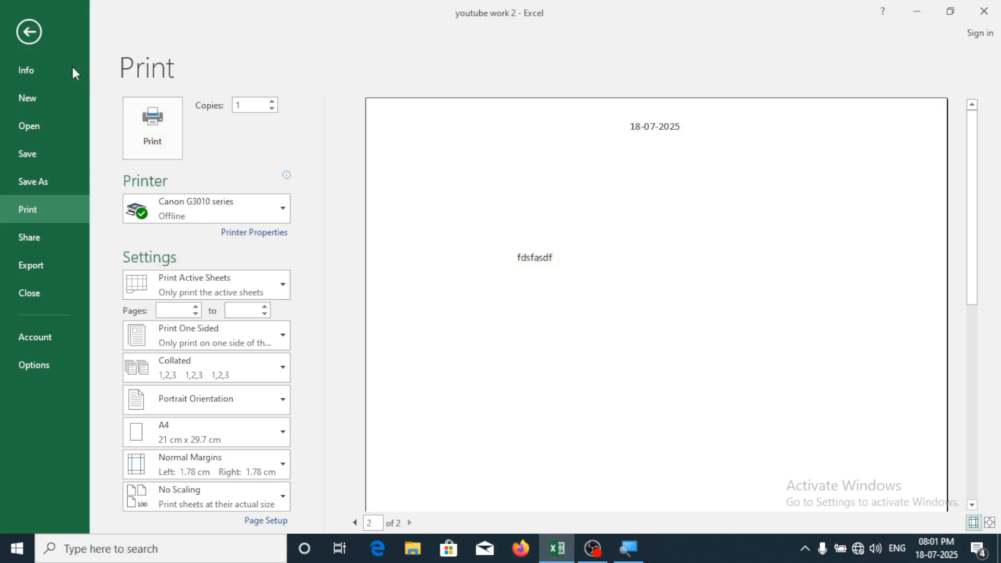
pyautogui.click(29, 31)
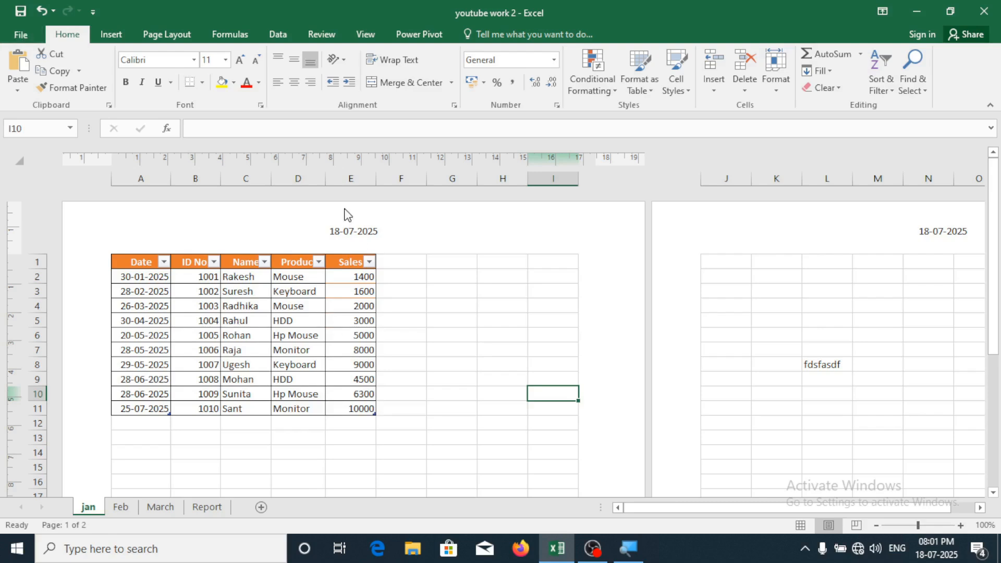
# Change the centre header to the current time, then to the file path
pyautogui.click(380, 233)
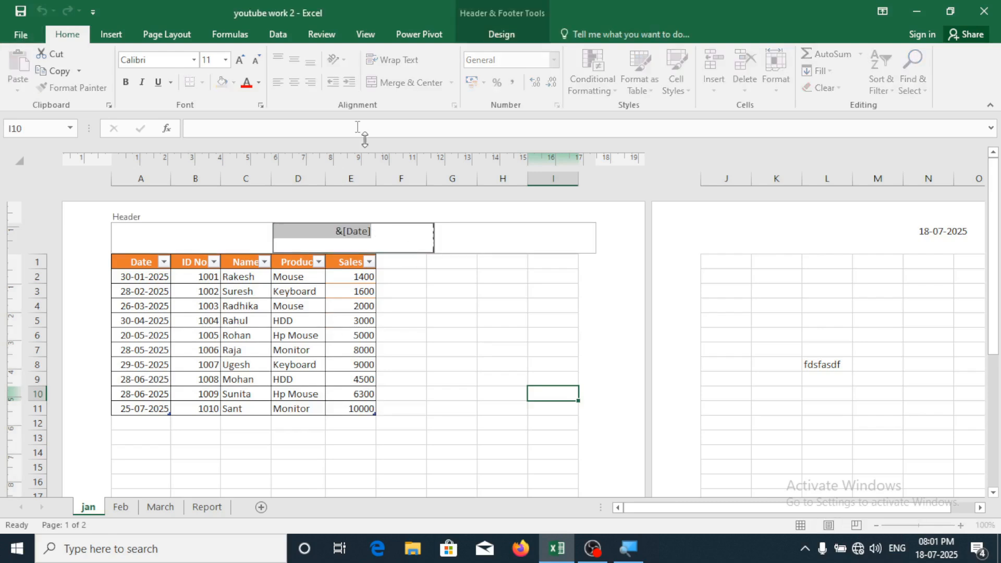
pyautogui.click(490, 36)
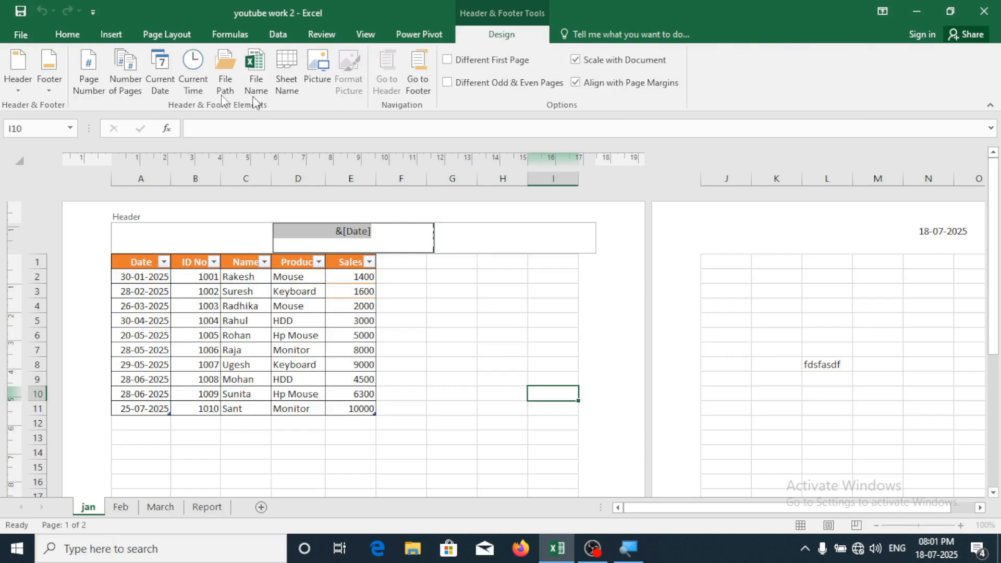
pyautogui.click(498, 347)
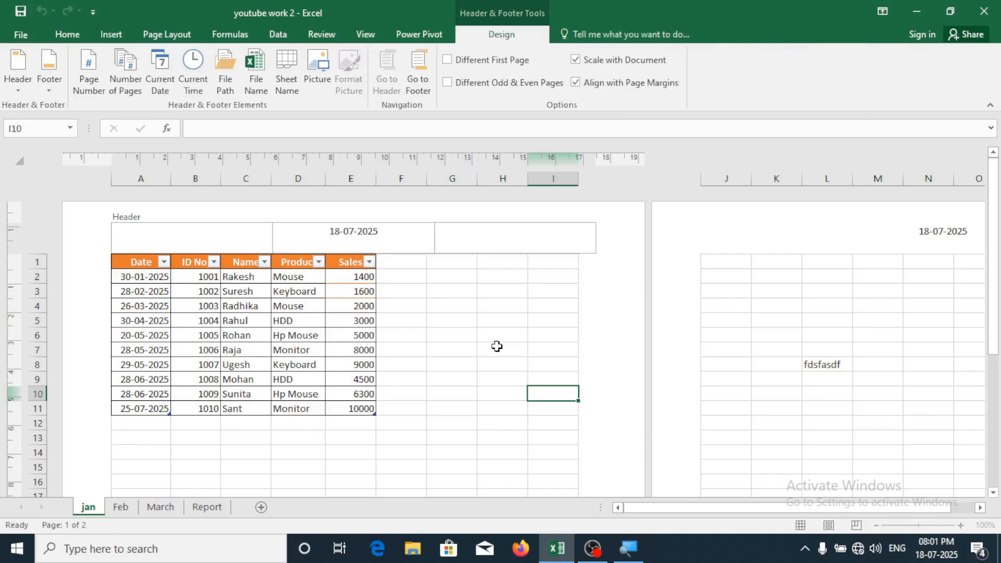
pyautogui.click(359, 233)
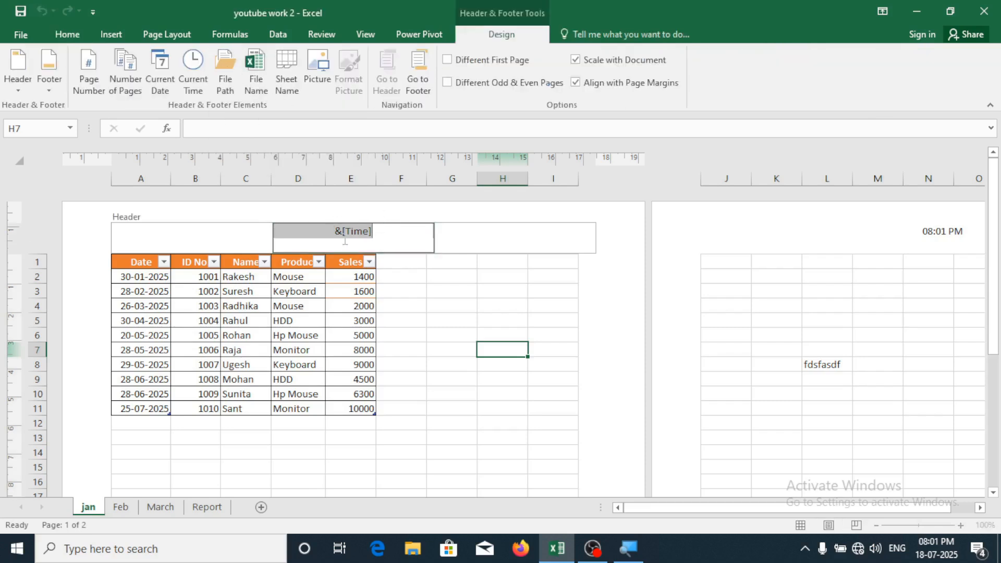
pyautogui.click(225, 82)
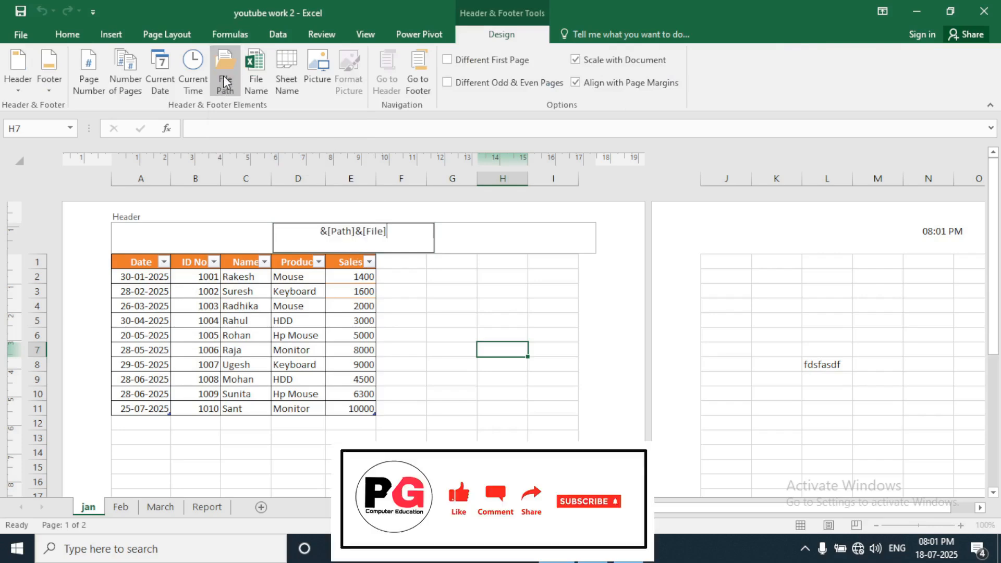
pyautogui.click(460, 392)
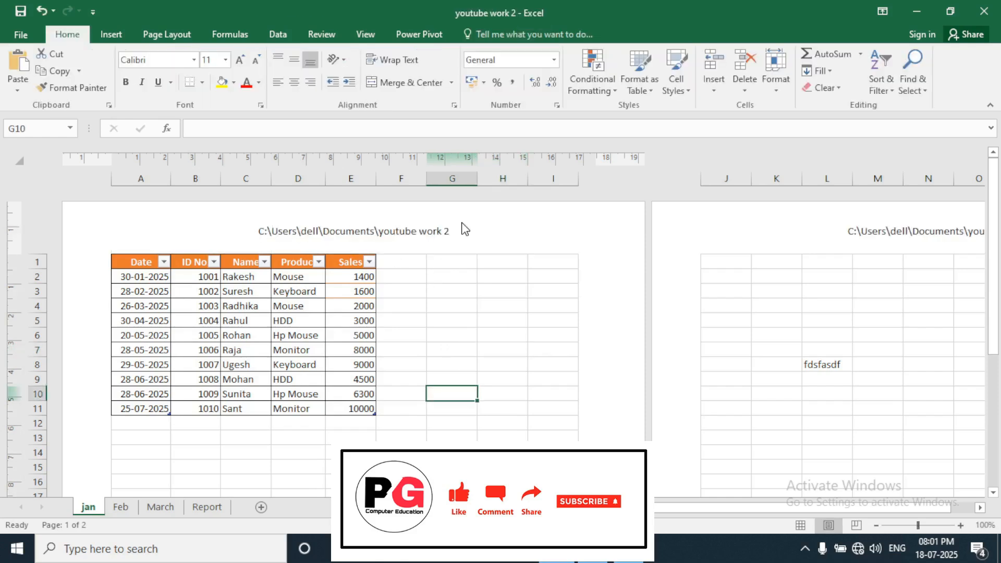
# Review the file path header on both pages in print preview, then return
pyautogui.hotkey('ctrl', 'p')
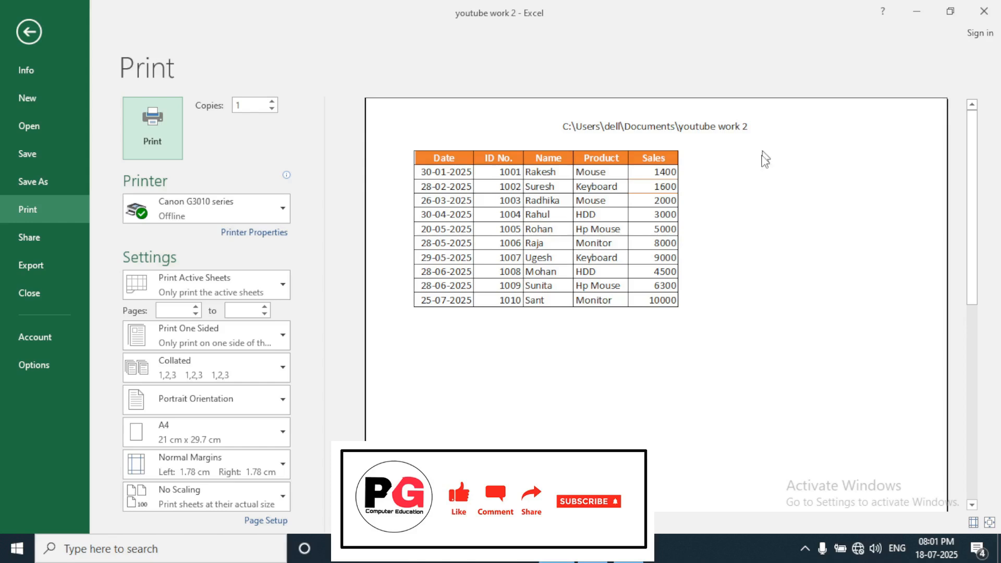
pyautogui.scroll(-1, 757, 237)
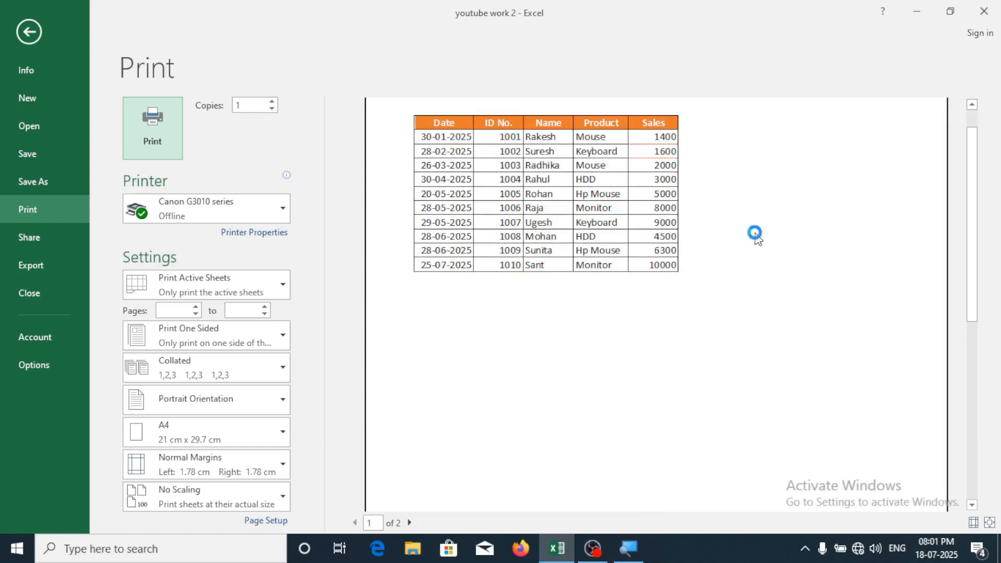
pyautogui.scroll(-3, 756, 237)
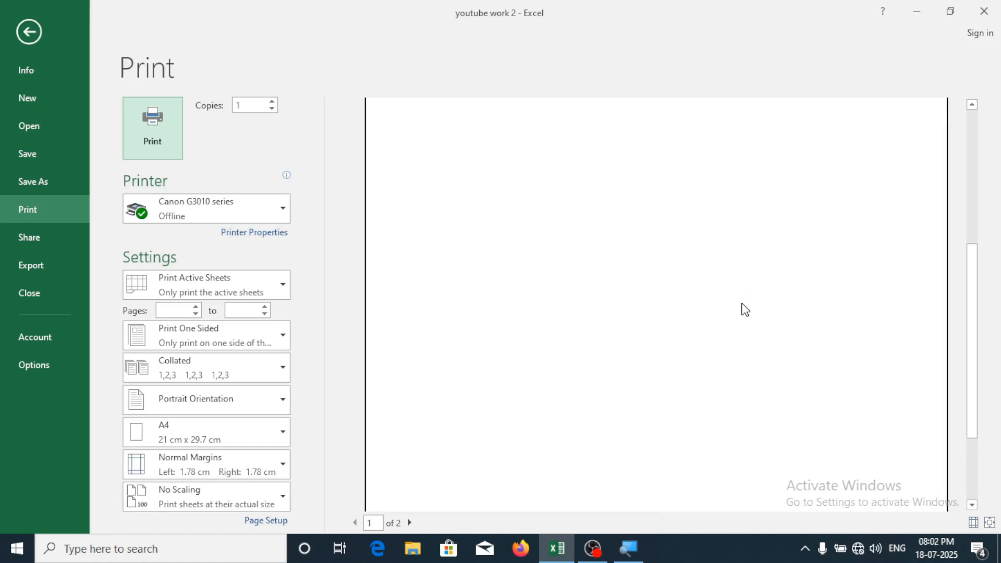
pyautogui.scroll(1, 743, 307)
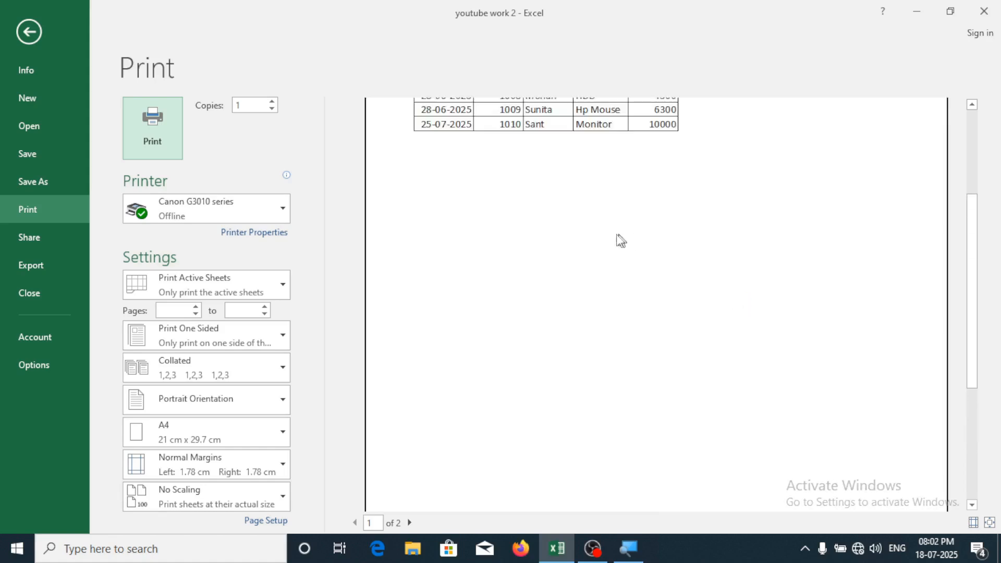
pyautogui.scroll(1, 514, 373)
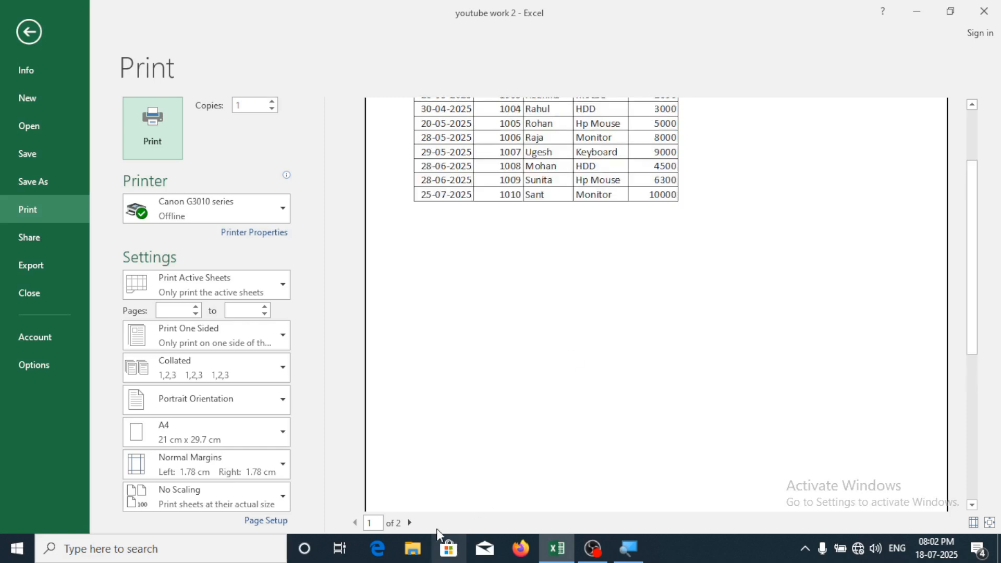
pyautogui.click(409, 523)
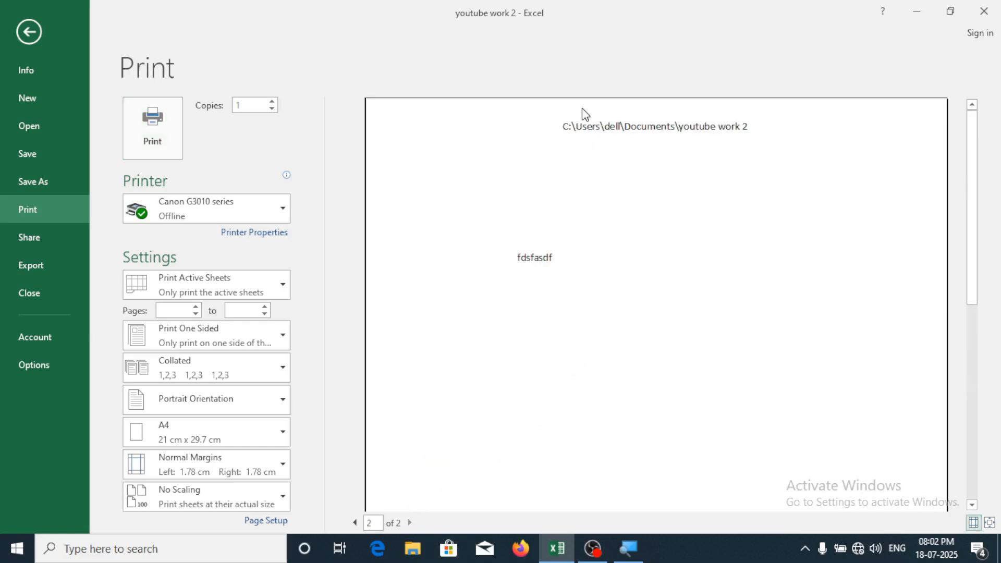
pyautogui.click(28, 32)
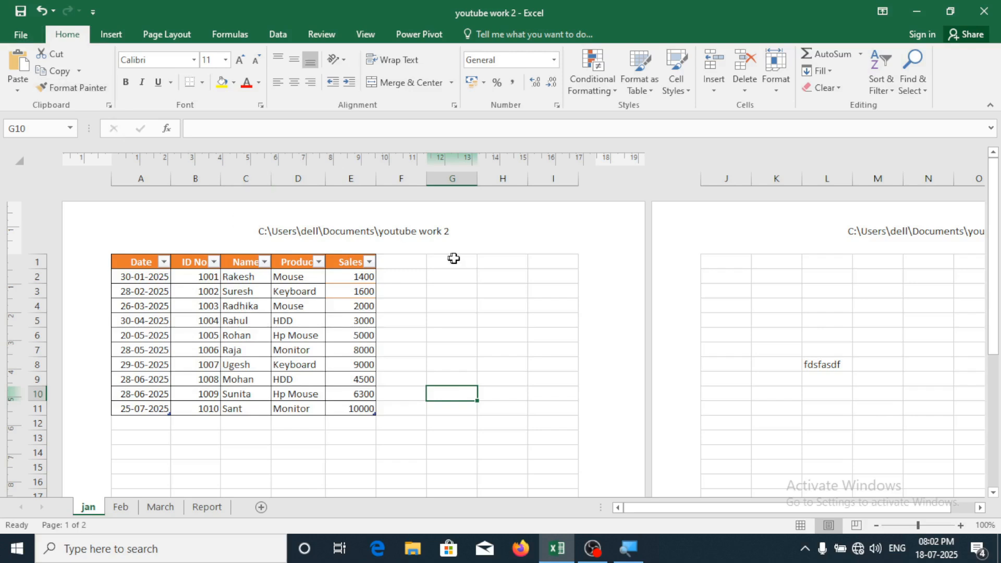
# Replace the centre header's file path with the Sheet Name field showing 'jan'
pyautogui.click(397, 235)
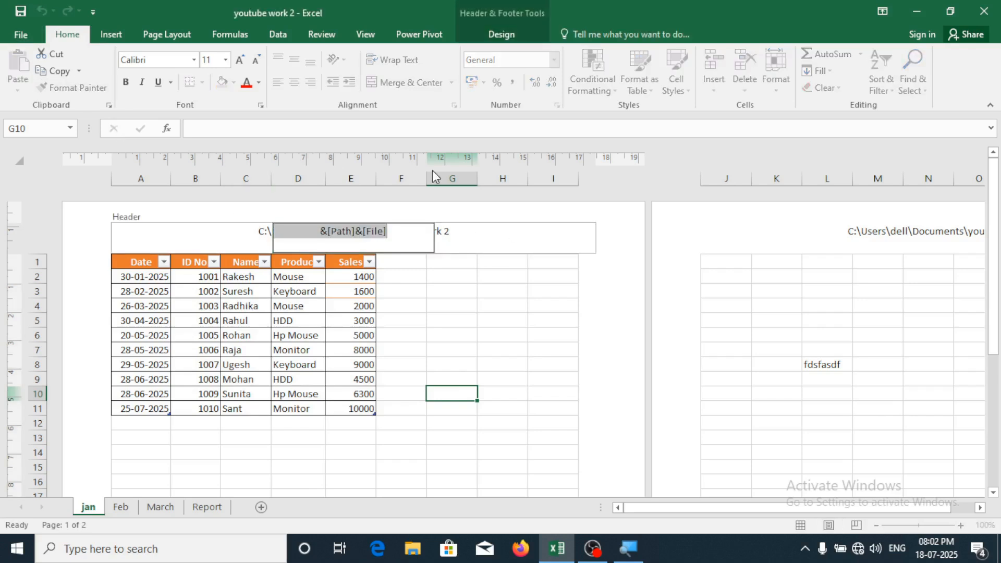
pyautogui.click(490, 41)
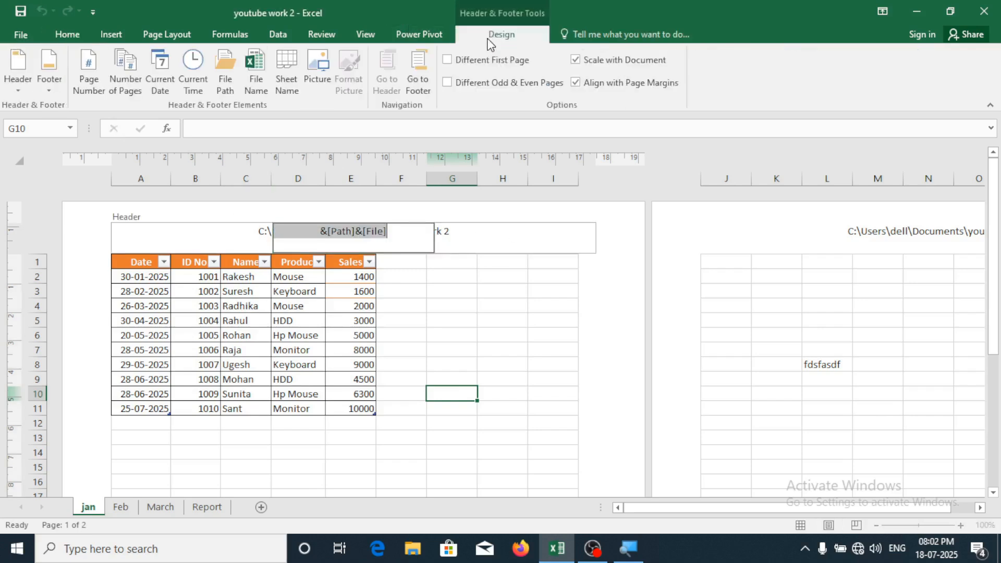
pyautogui.click(292, 77)
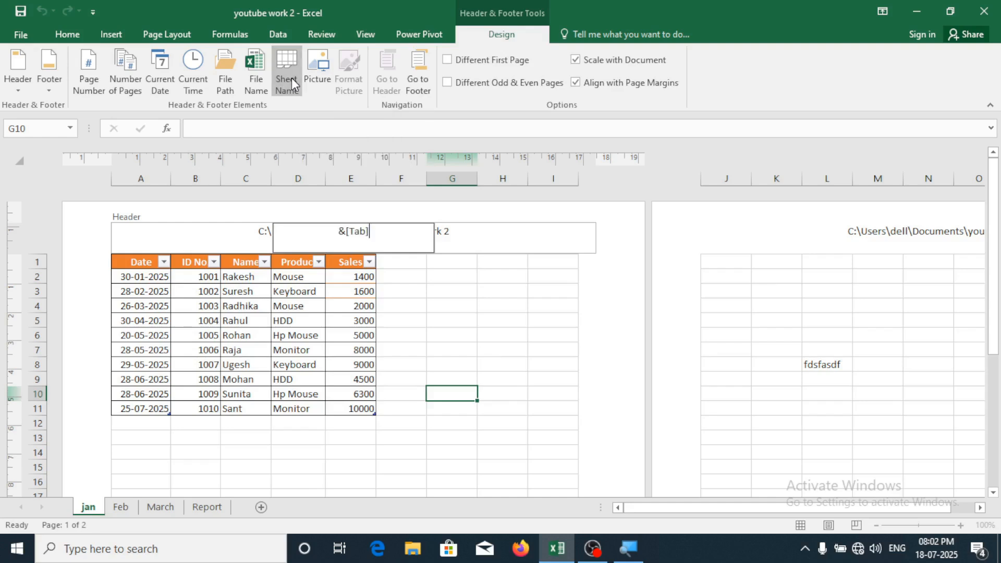
pyautogui.click(495, 356)
pyautogui.click(495, 355)
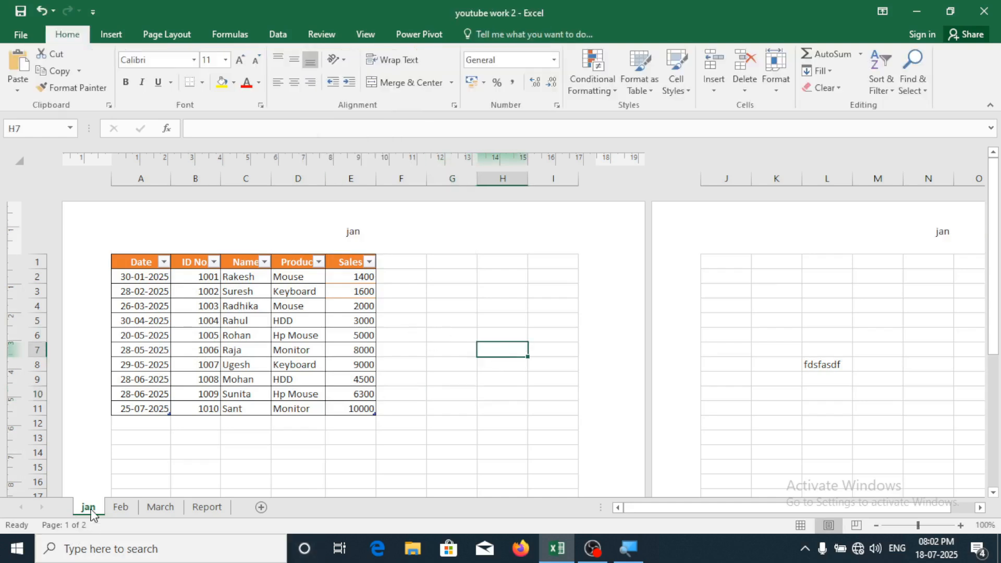
# Remove the header so page 1's header is left empty
pyautogui.click(381, 231)
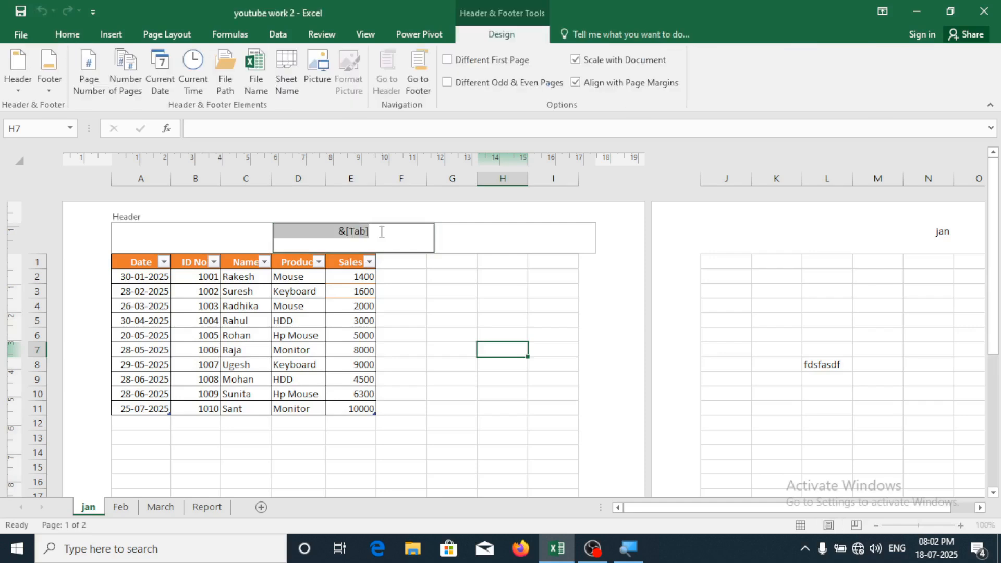
pyautogui.click(23, 86)
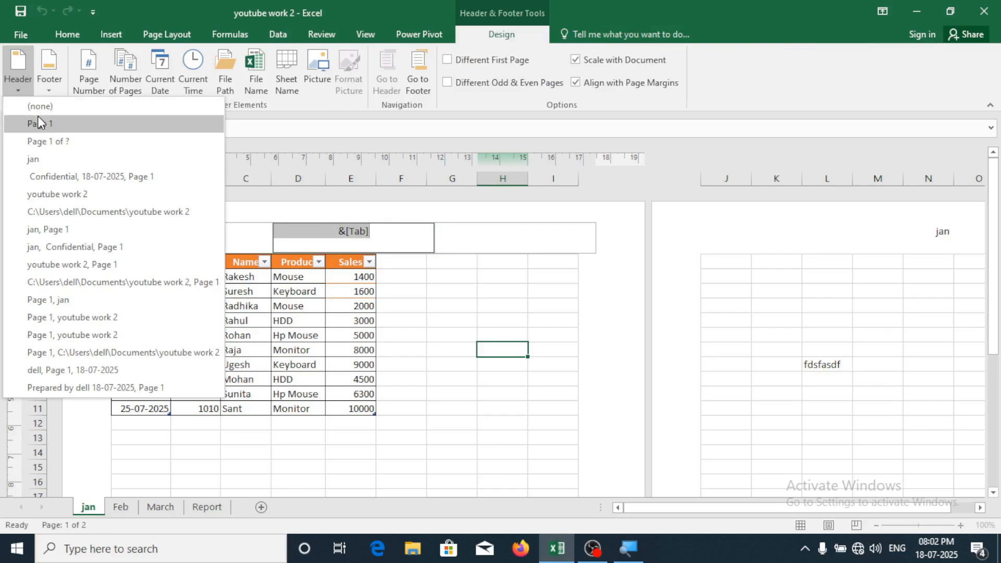
pyautogui.press('Escape')
pyautogui.press('Escape')
pyautogui.click(444, 377)
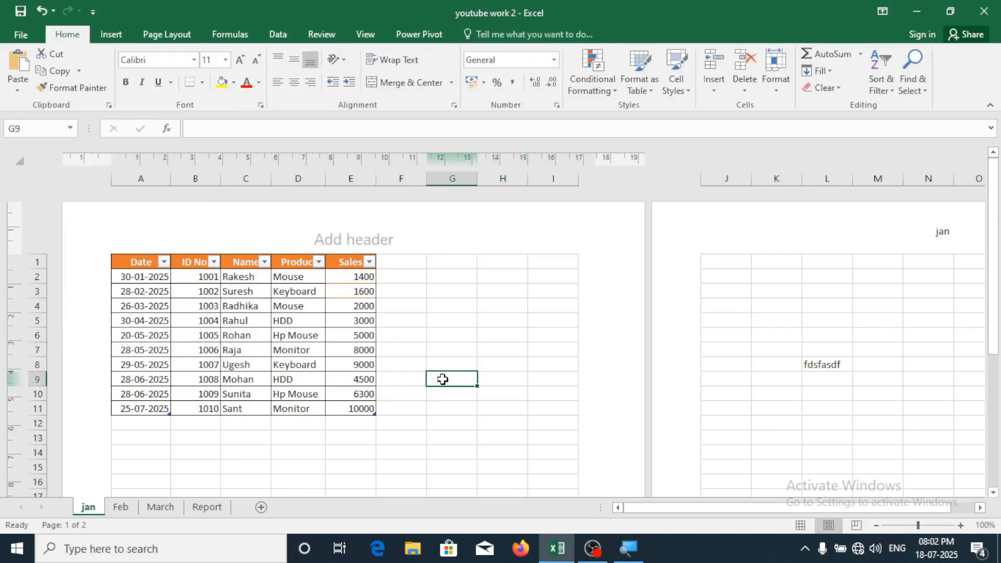
pyautogui.click(922, 349)
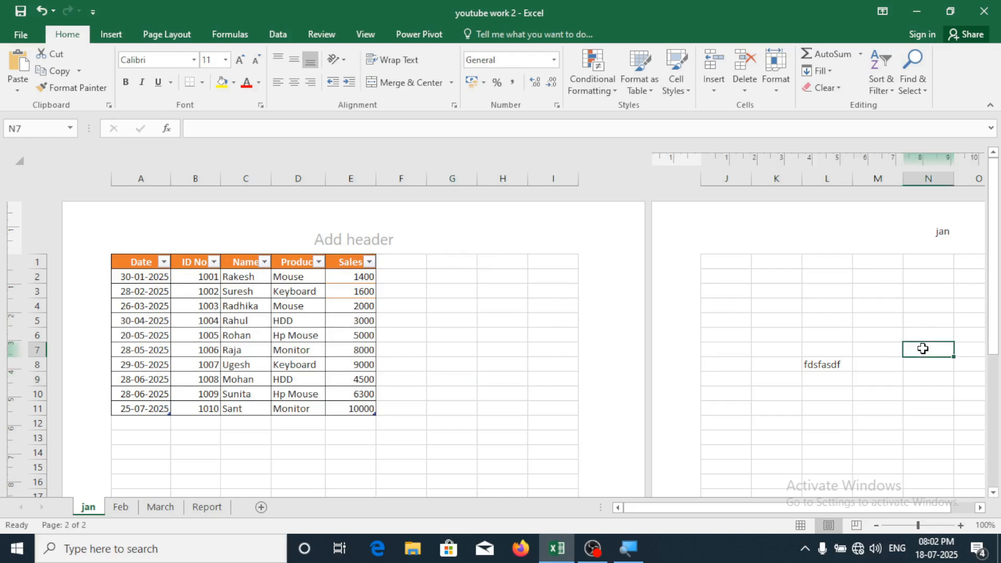
pyautogui.click(836, 379)
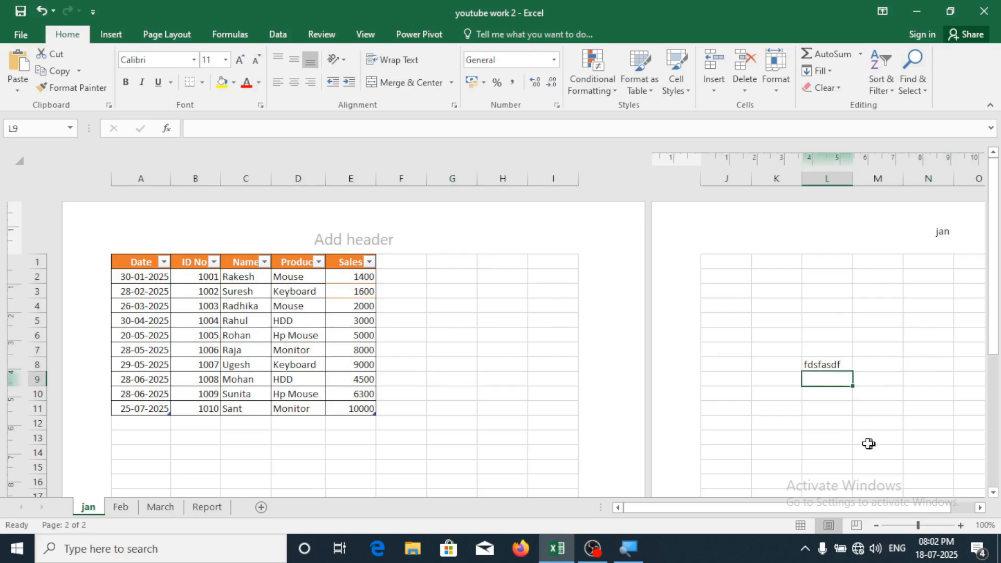
pyautogui.click(417, 350)
pyautogui.hotkey('ctrl', 'p')
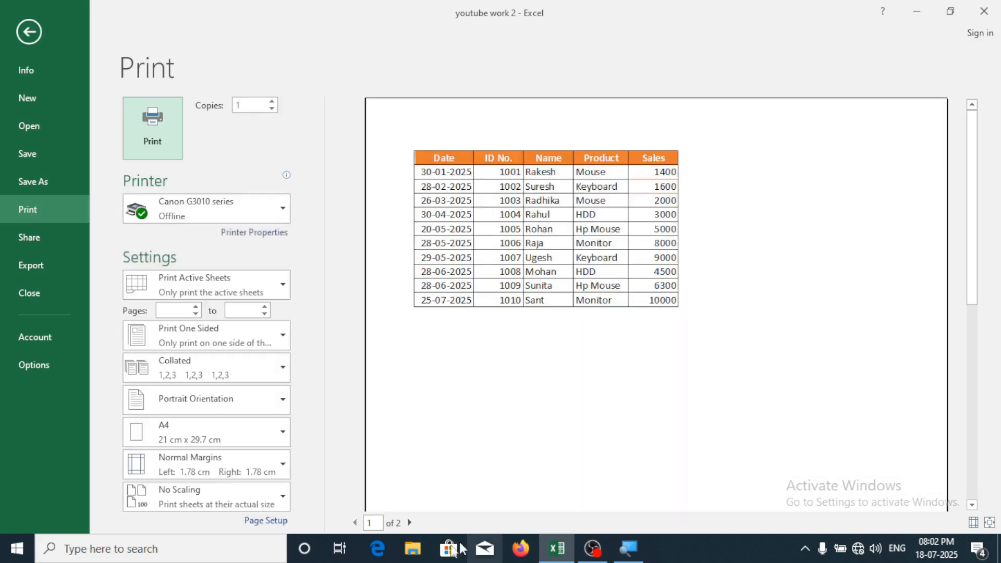
pyautogui.click(410, 523)
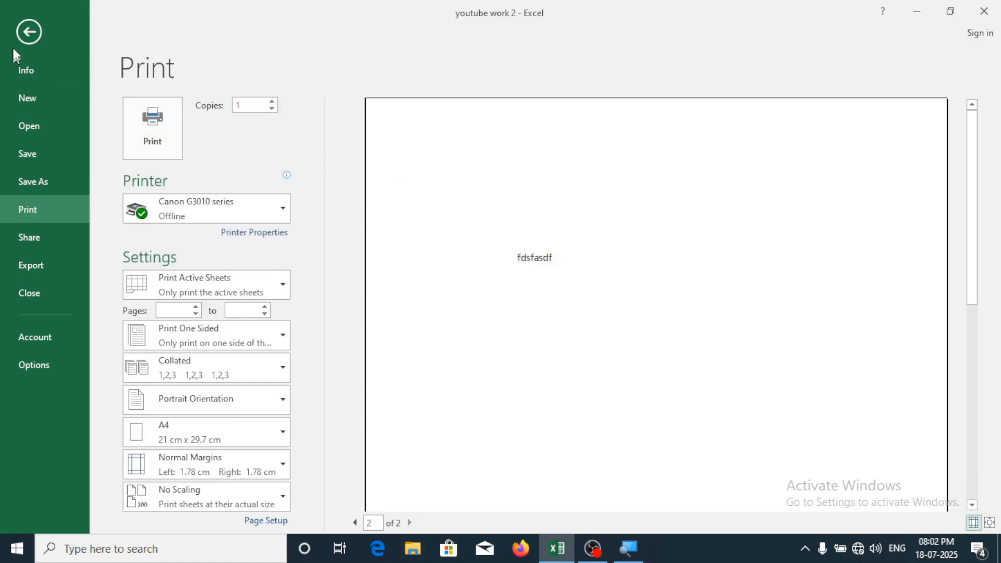
pyautogui.click(26, 32)
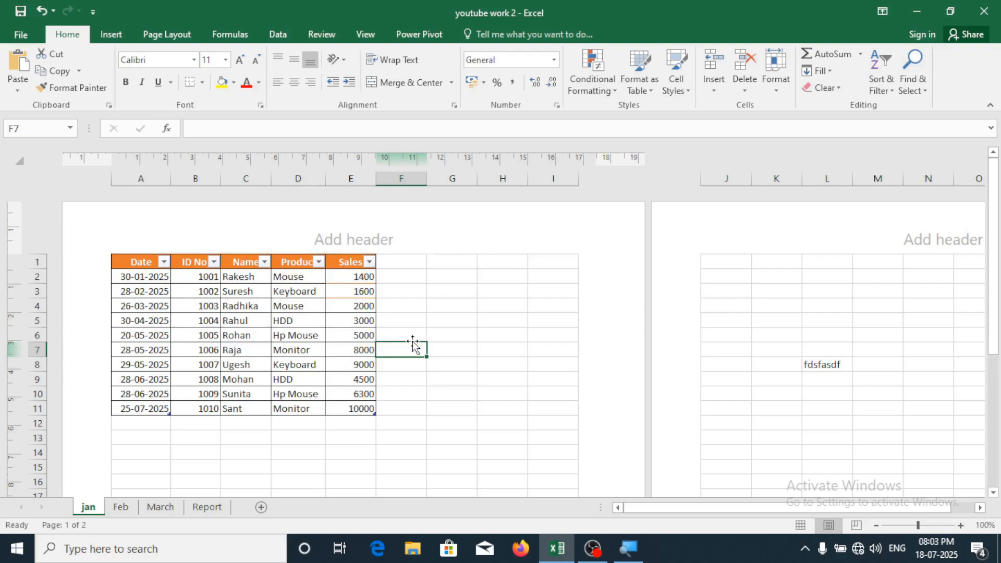
# Insert the File Path field into the centre footer and open print preview
pyautogui.scroll(-6, 512, 380)
pyautogui.scroll(-6, 512, 383)
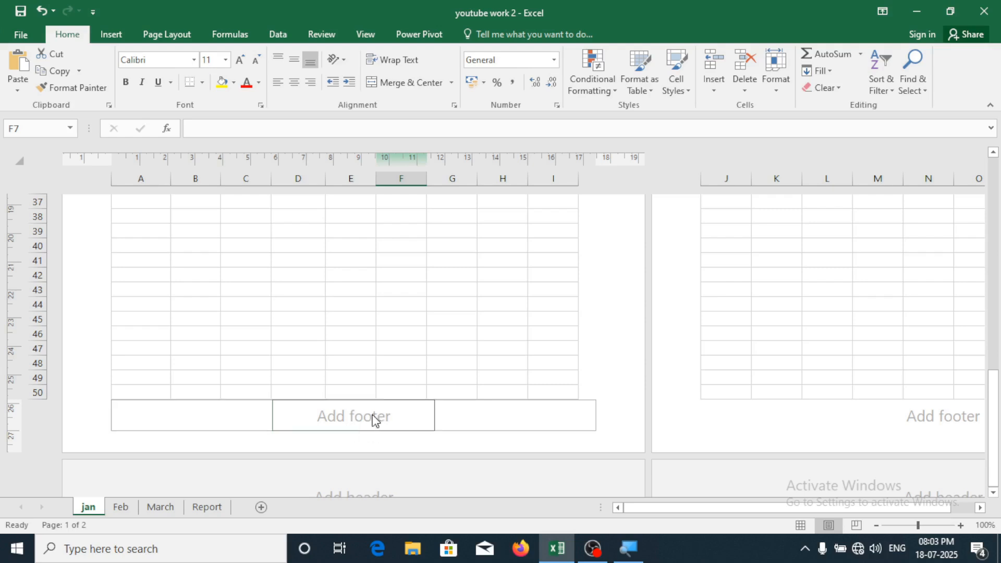
pyautogui.click(373, 421)
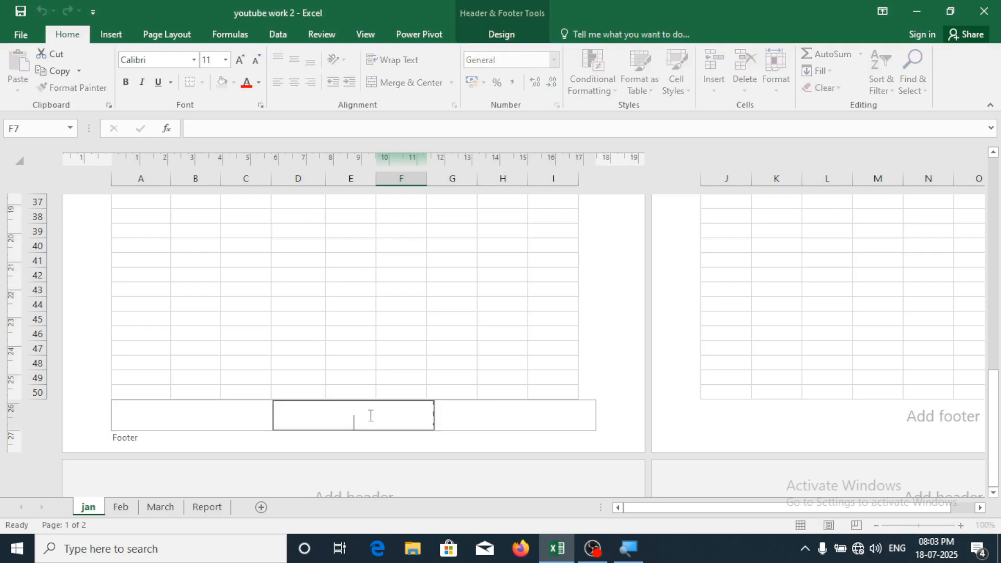
pyautogui.click(500, 34)
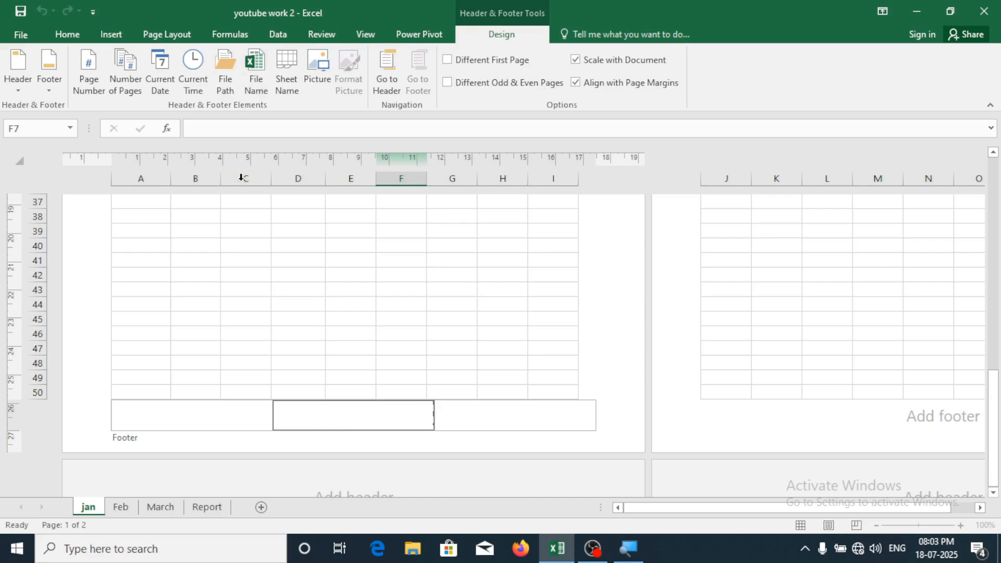
pyautogui.click(226, 73)
pyautogui.click(533, 302)
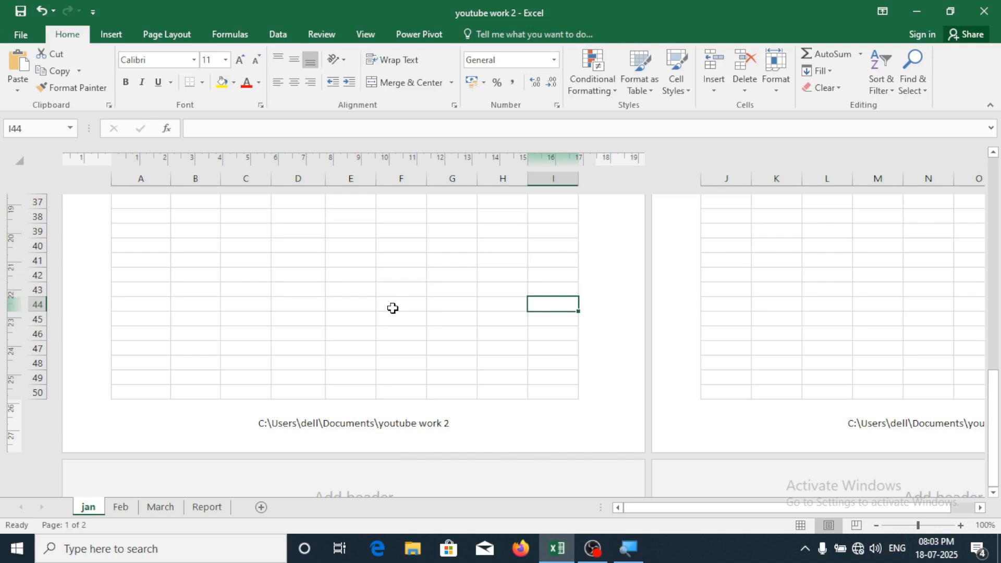
pyautogui.hotkey('ctrl', 'p')
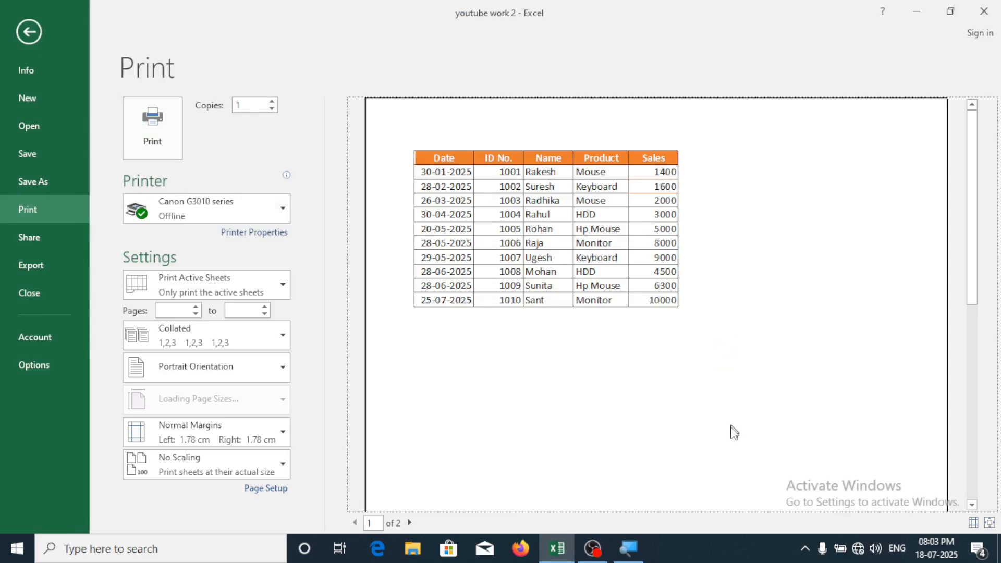
# Review the file path footer on preview pages 2 and 1, then go back to the sheet
pyautogui.scroll(-5, 741, 444)
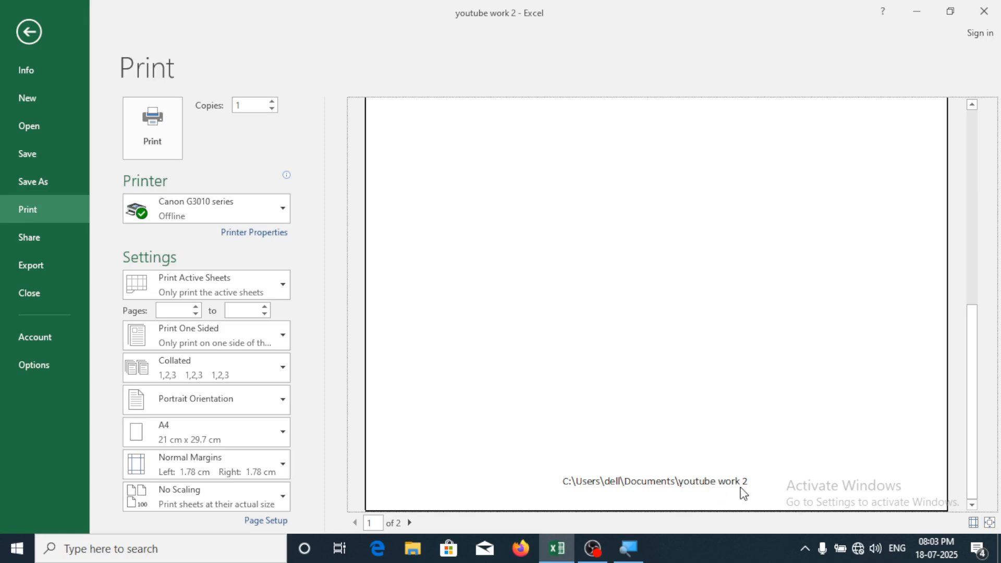
pyautogui.click(410, 523)
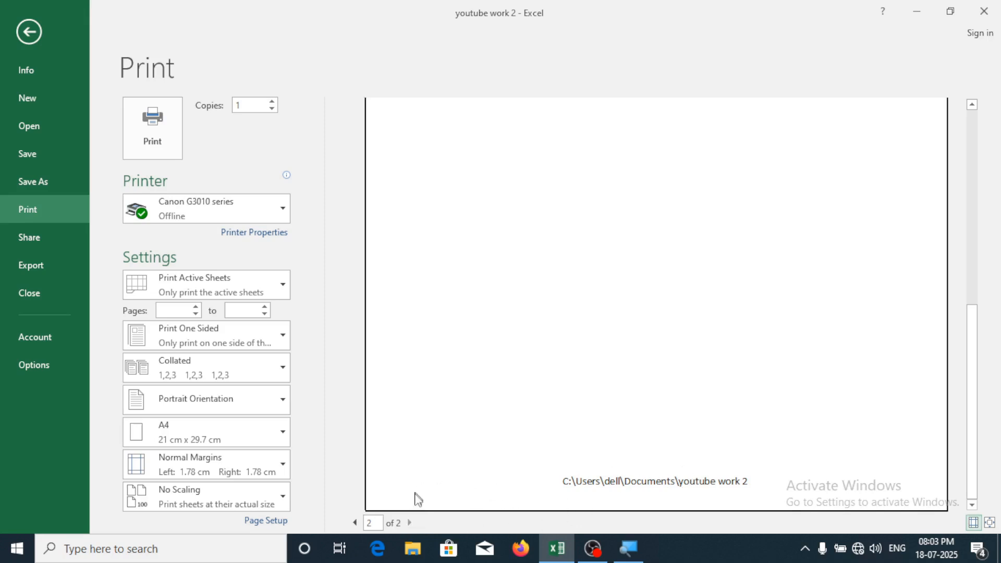
pyautogui.click(355, 523)
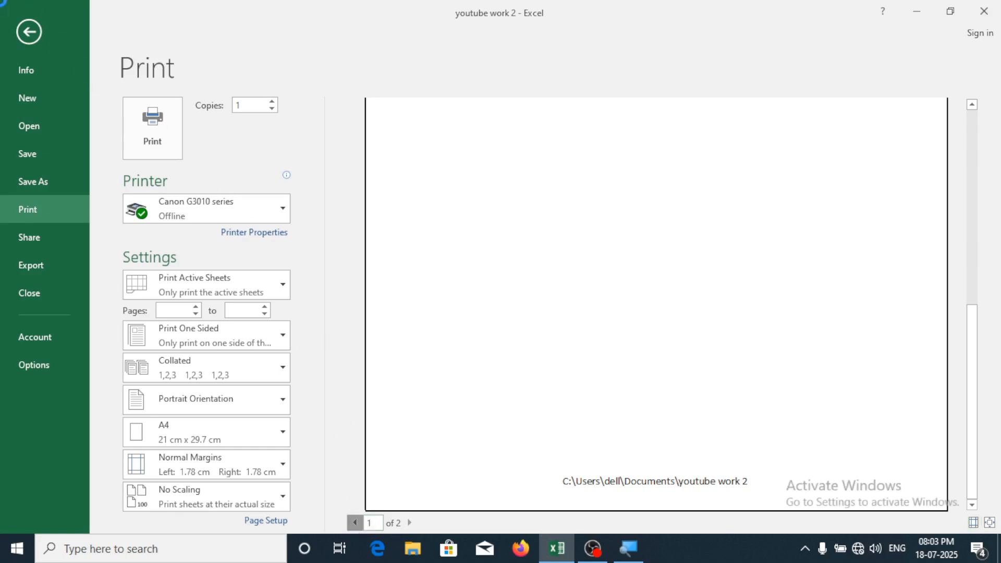
pyautogui.click(34, 29)
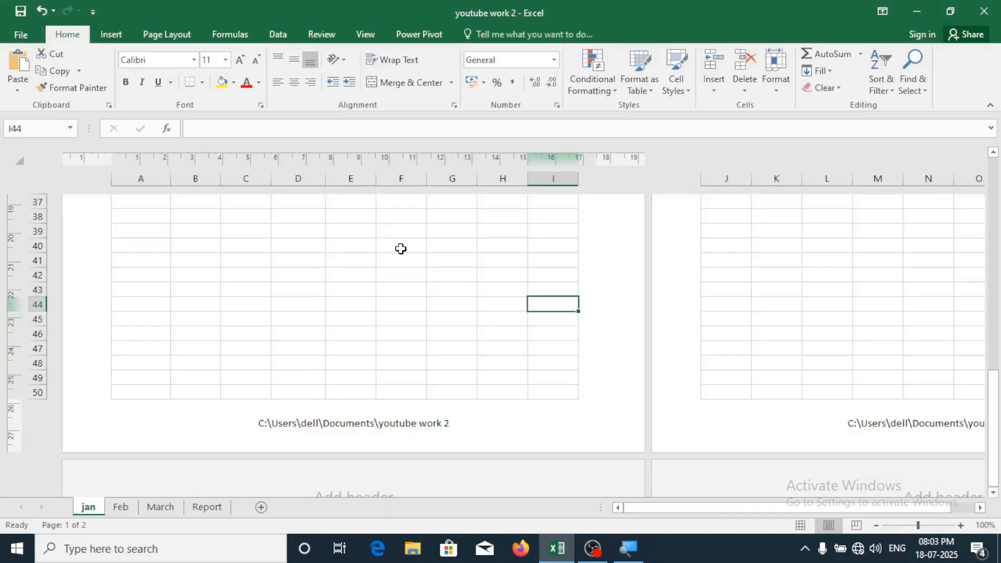
# Remove the file path footer by choosing a preset from the Footer list
pyautogui.click(380, 438)
pyautogui.click(498, 29)
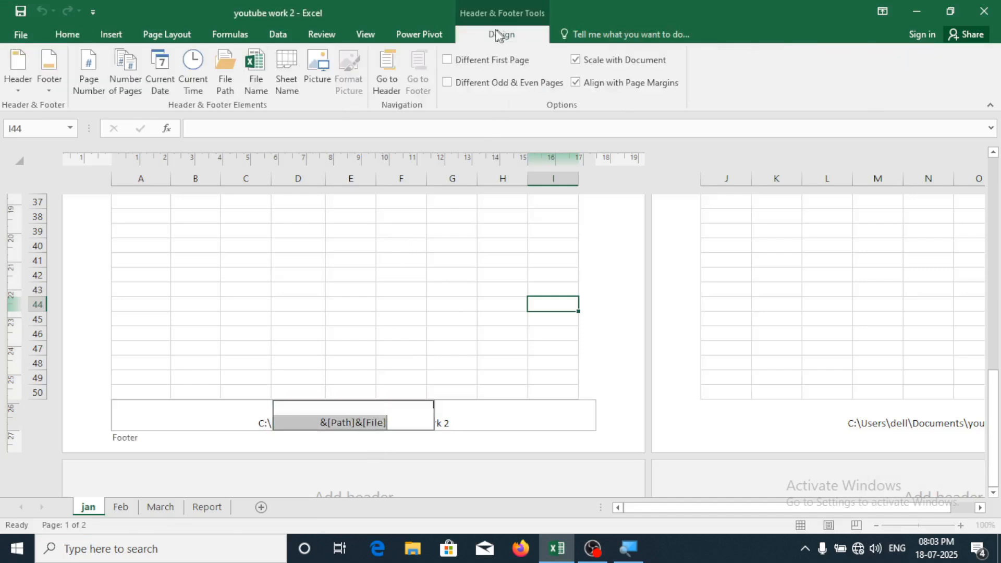
pyautogui.click(52, 84)
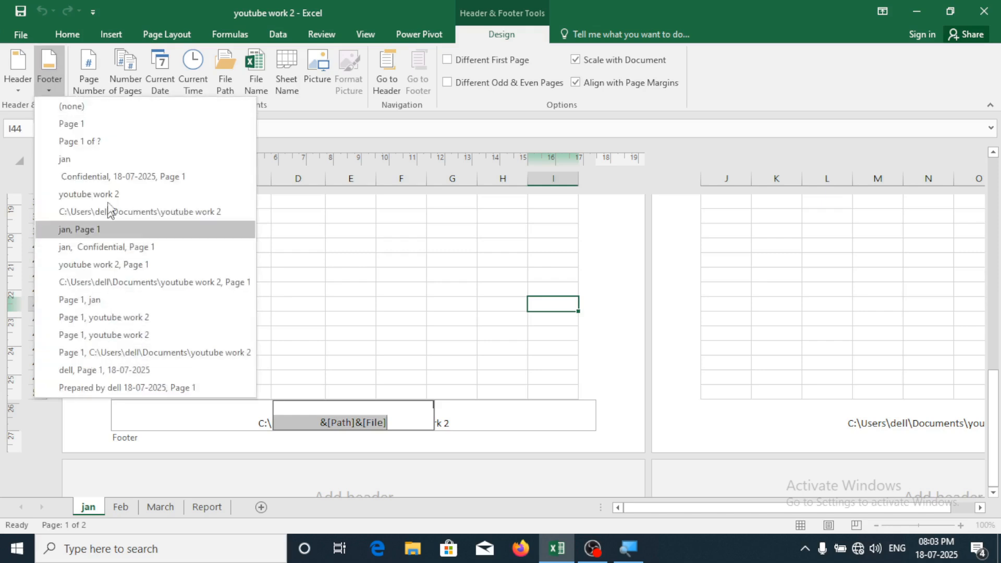
pyautogui.click(136, 170)
pyautogui.click(337, 309)
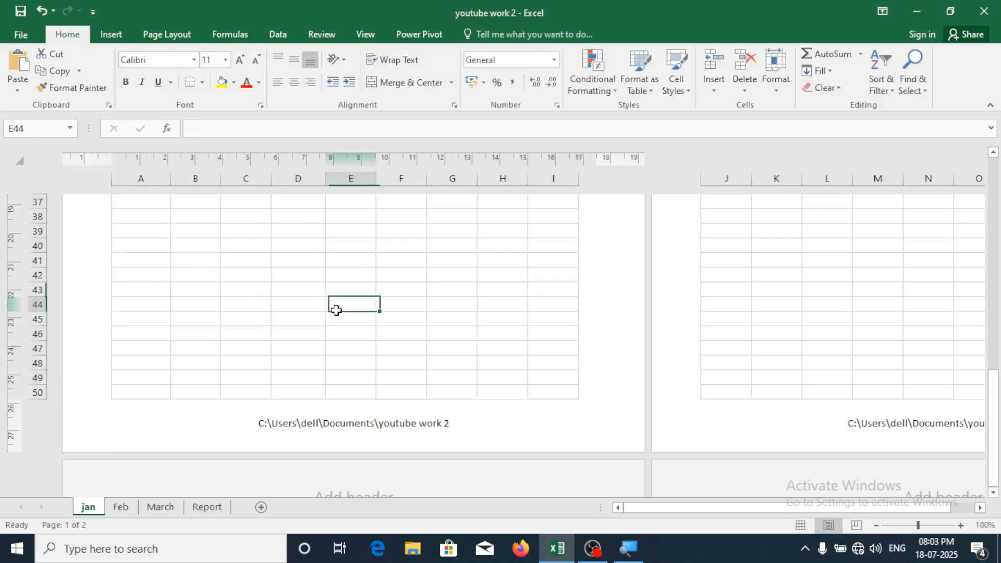
pyautogui.click(299, 260)
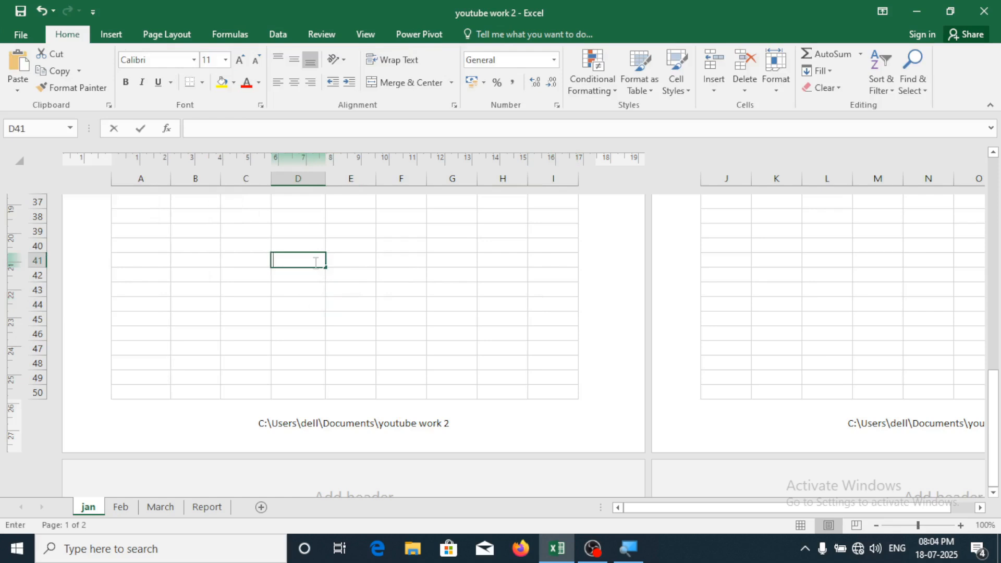
pyautogui.scroll(1, 354, 309)
pyautogui.click(402, 317)
# Confirm in print preview that the footer is gone, then return to the sheet
pyautogui.hotkey('ctrl', 'p')
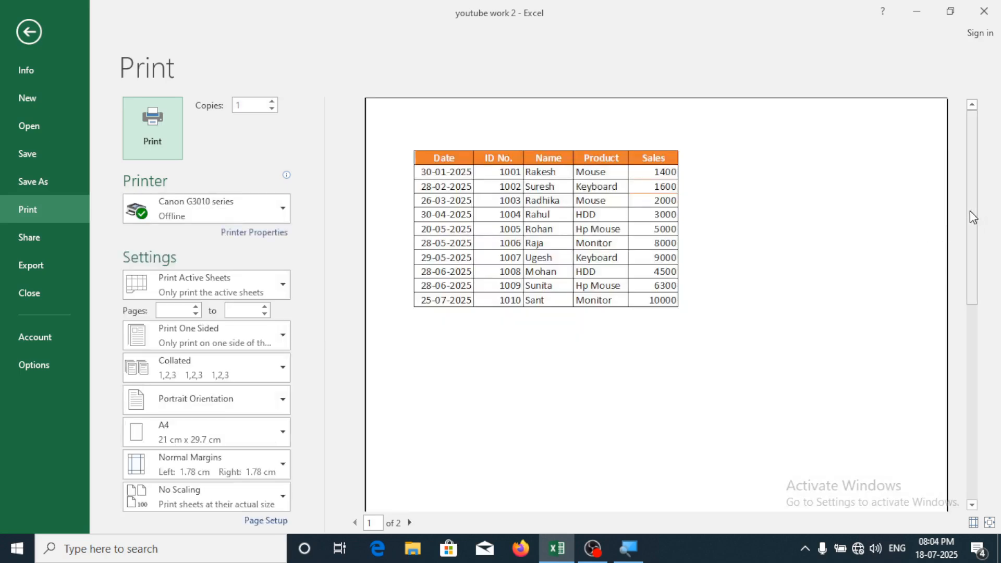
pyautogui.moveTo(974, 217); pyautogui.dragTo(973, 420)
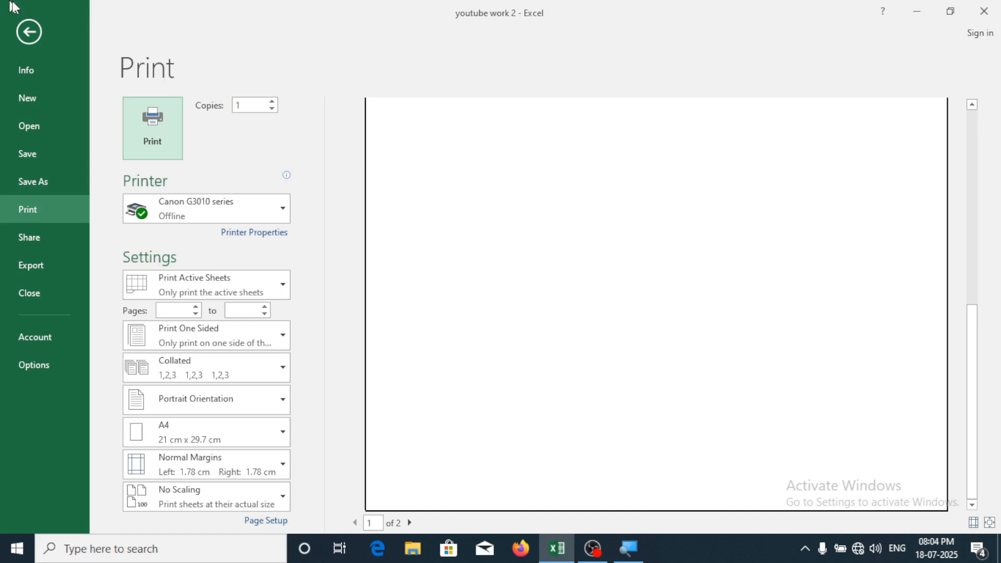
pyautogui.click(31, 40)
# Switch the jan sheet back to Normal view and open the Insert > WordArt gallery
pyautogui.click(522, 259)
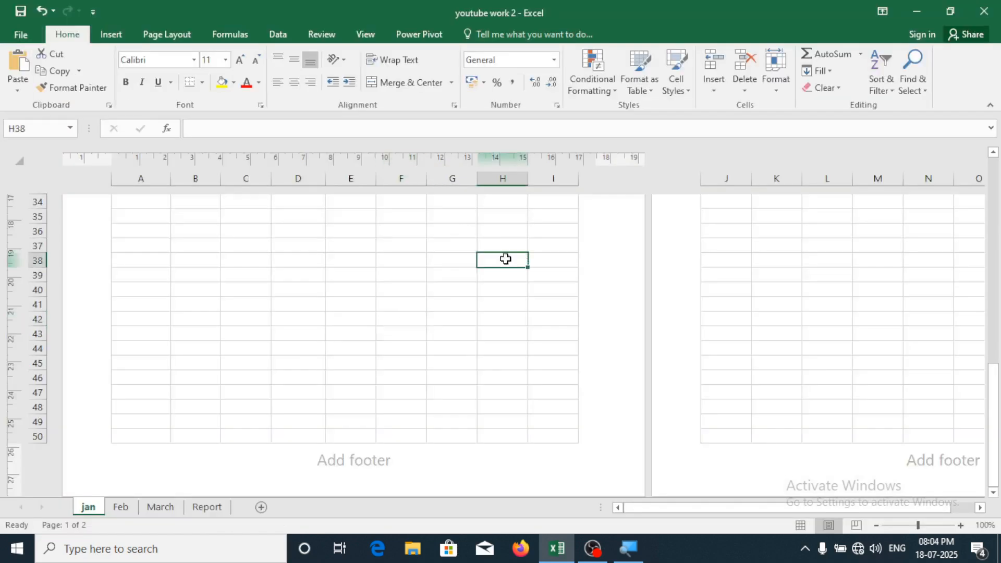
pyautogui.scroll(3, 371, 373)
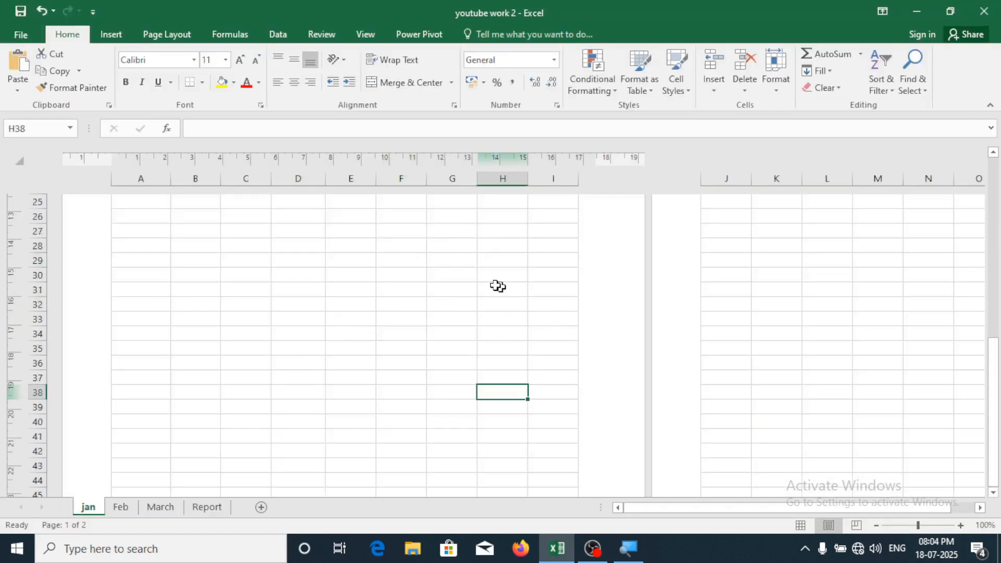
pyautogui.click(798, 525)
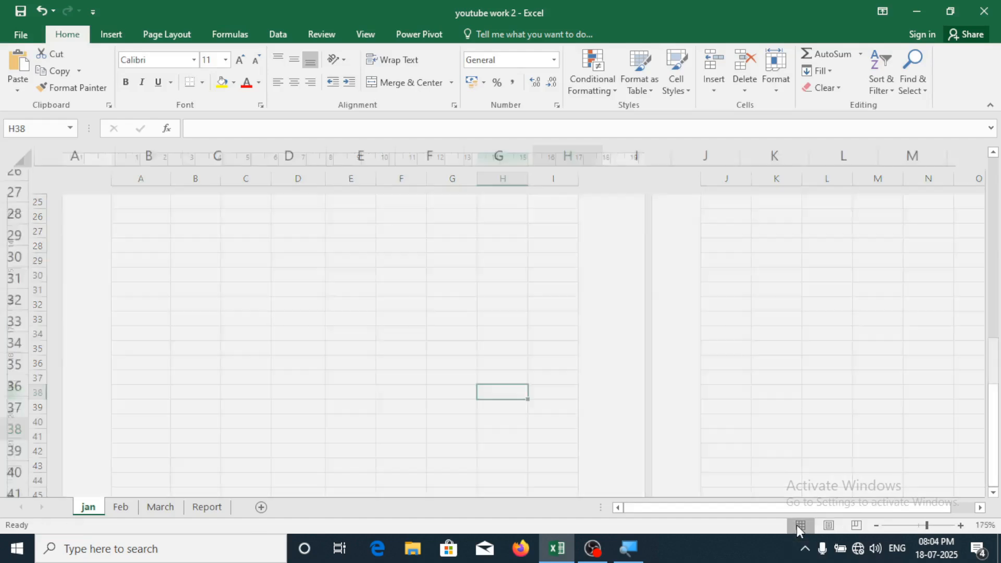
pyautogui.click(243, 295)
pyautogui.scroll(9, 245, 296)
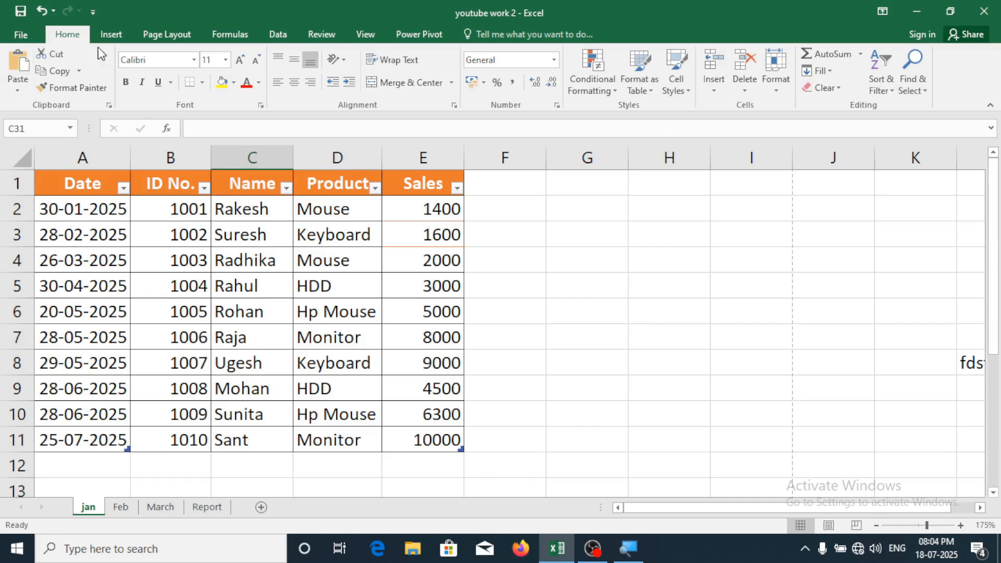
pyautogui.click(108, 38)
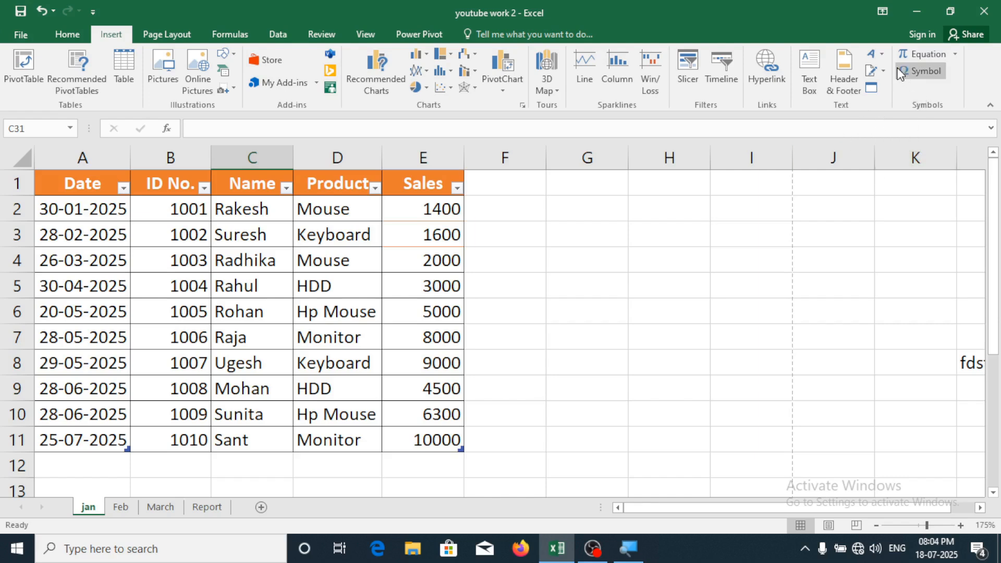
pyautogui.click(887, 55)
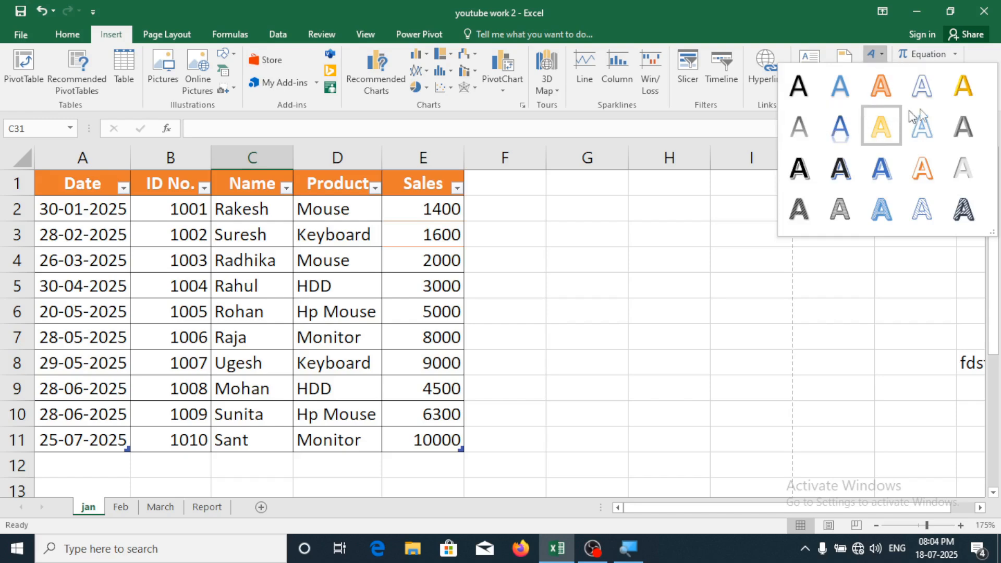
# Insert orange-outlined WordArt reading 'PG COMPUTER' and enlarge its box
pyautogui.click(922, 168)
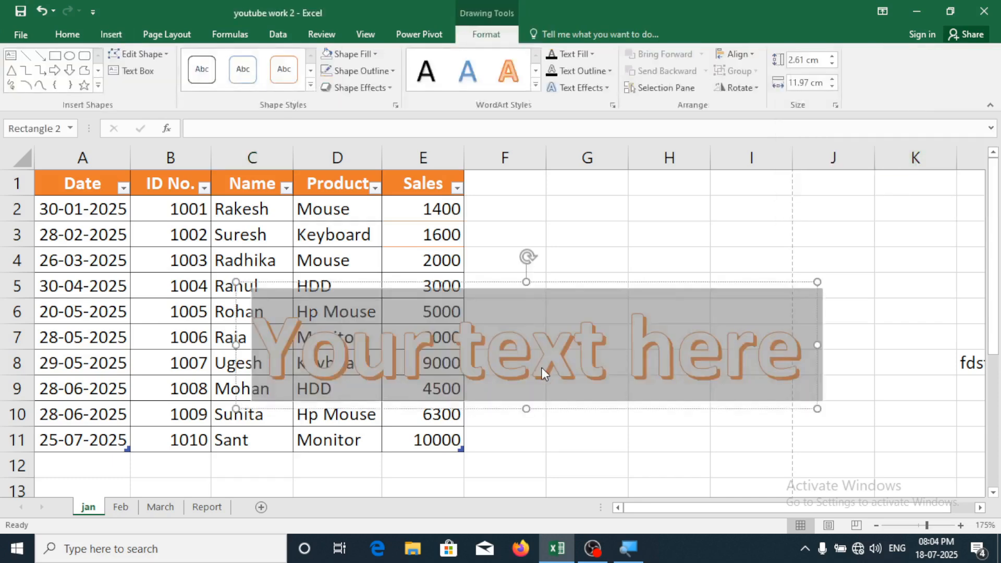
pyautogui.write('PG')
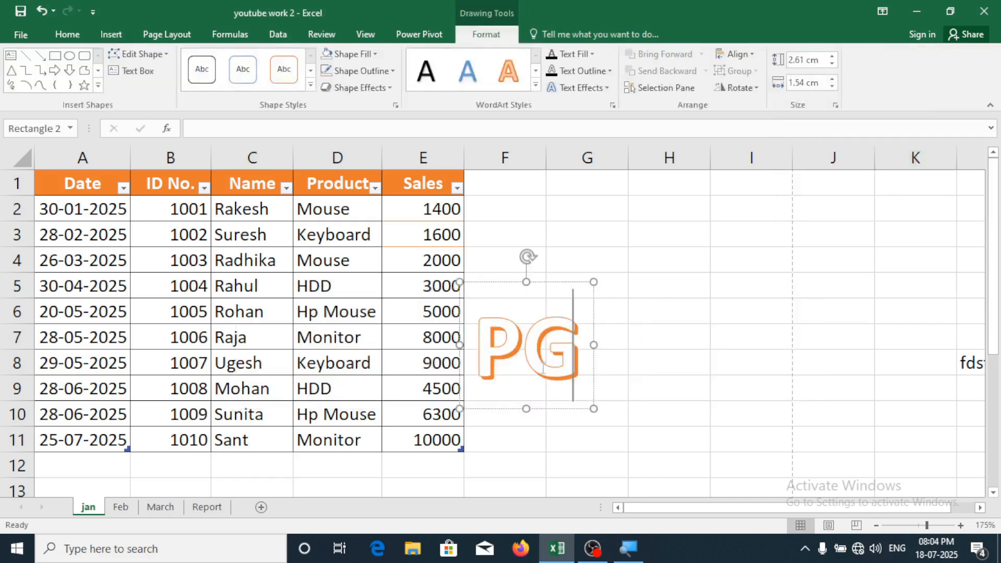
pyautogui.write(' COMPUTER')
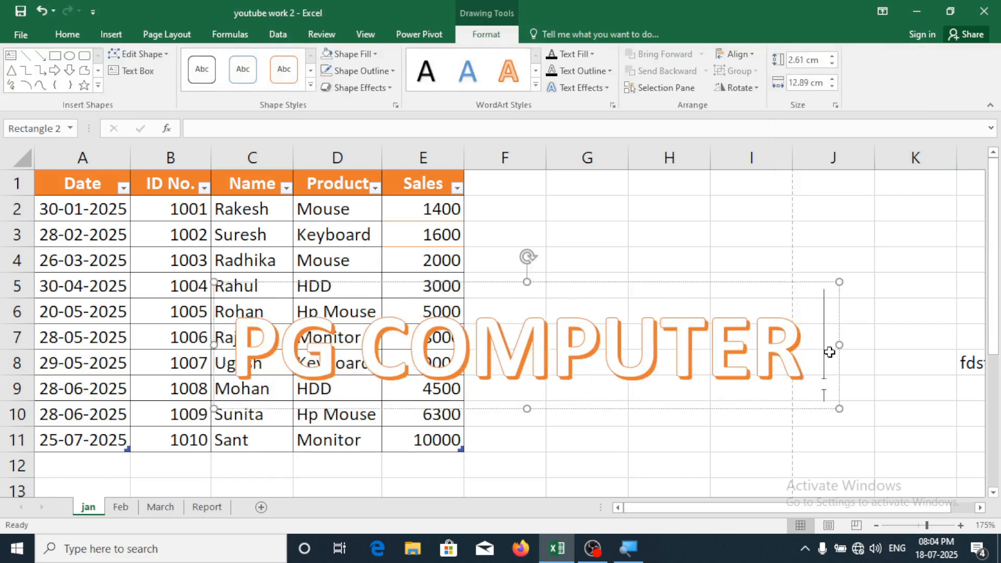
pyautogui.moveTo(840, 282); pyautogui.dragTo(808, 189)
pyautogui.scroll(-5, 608, 247)
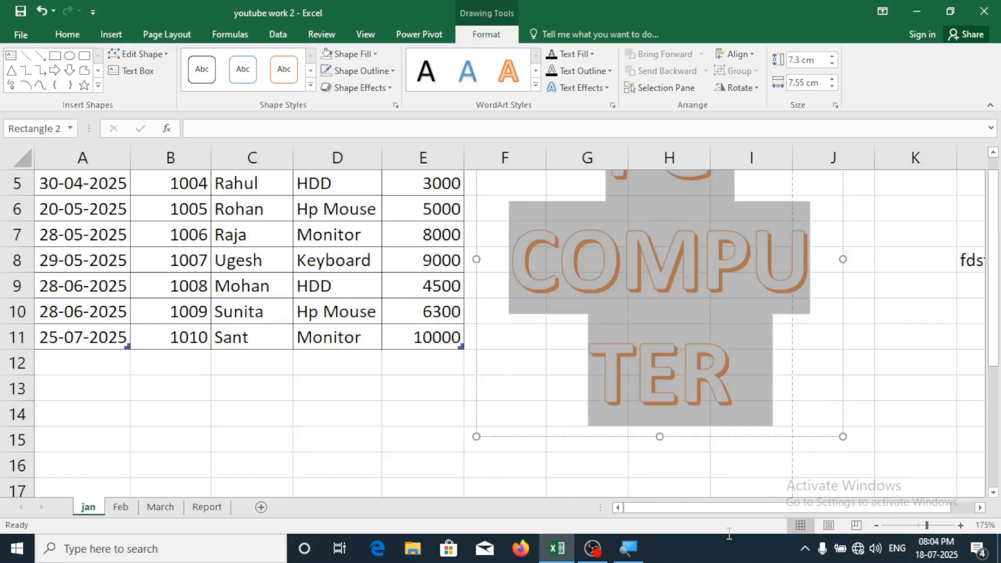
pyautogui.scroll(5, 313, 193)
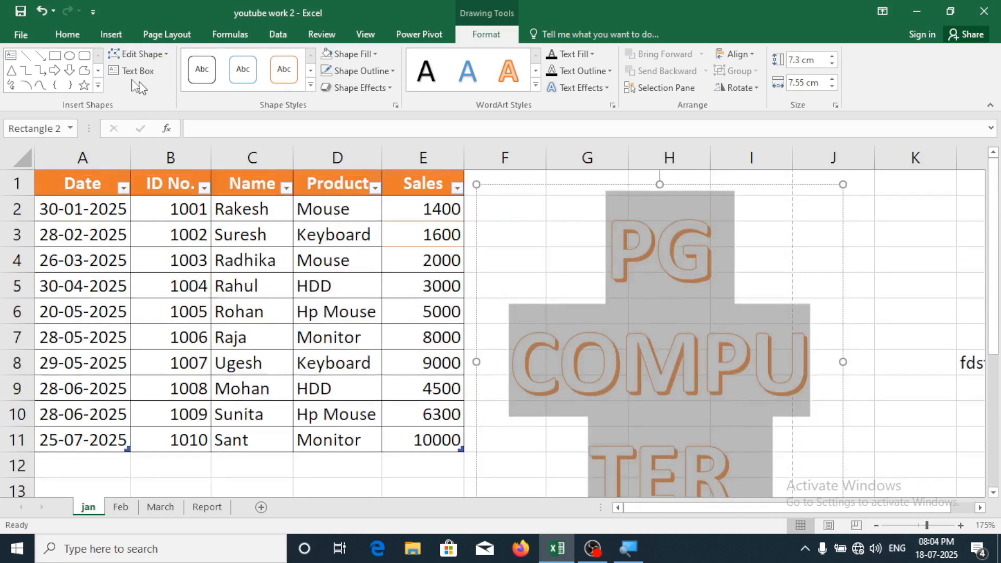
# Shrink the WordArt to 28 pt so it fits one line, and move it beside the table
pyautogui.click(71, 32)
pyautogui.click(256, 60)
pyautogui.click(256, 60)
pyautogui.click(256, 60)
pyautogui.click(257, 60)
pyautogui.click(257, 60)
pyautogui.click(257, 60)
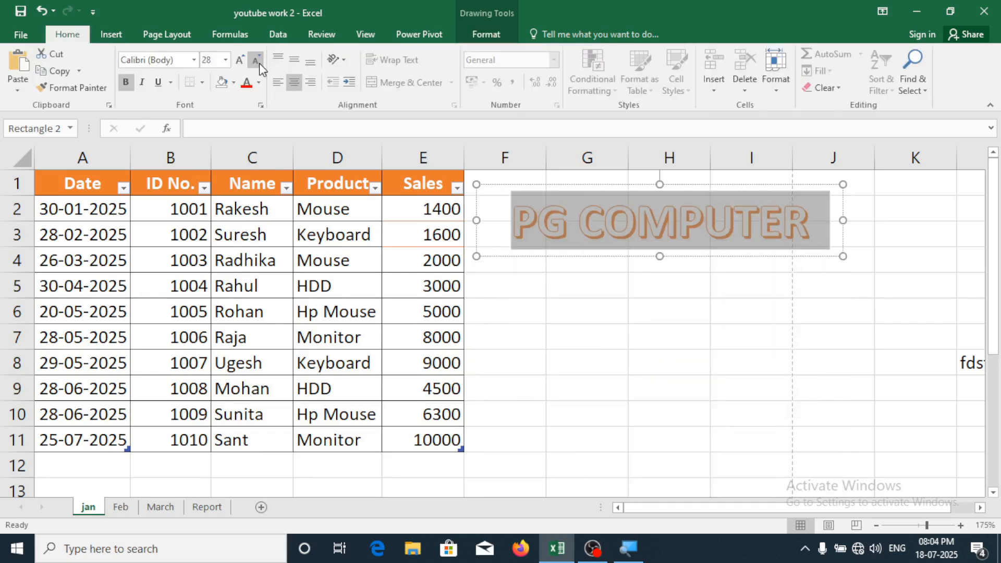
pyautogui.click(615, 283)
pyautogui.click(604, 225)
pyautogui.moveTo(626, 259); pyautogui.dragTo(614, 315)
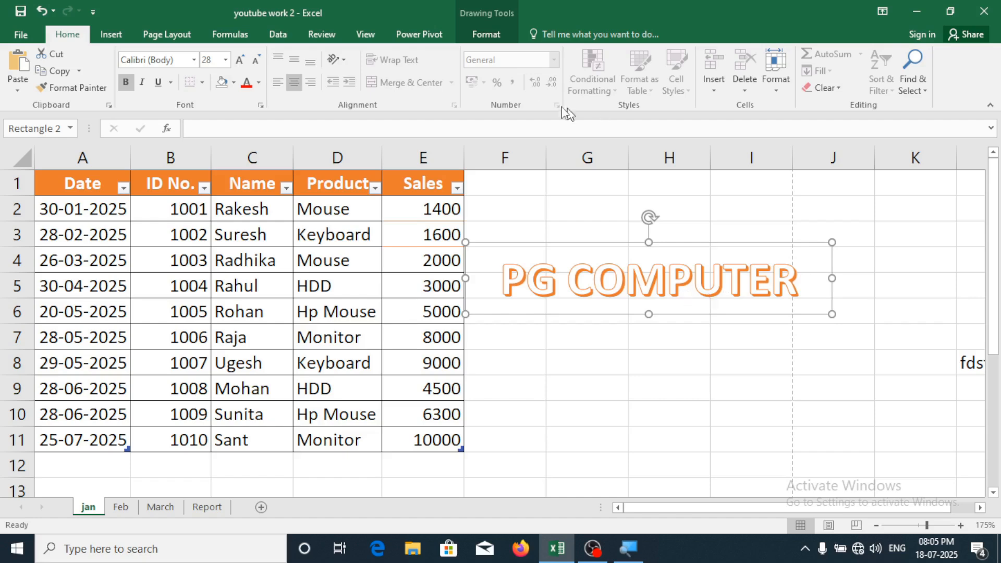
pyautogui.click(500, 41)
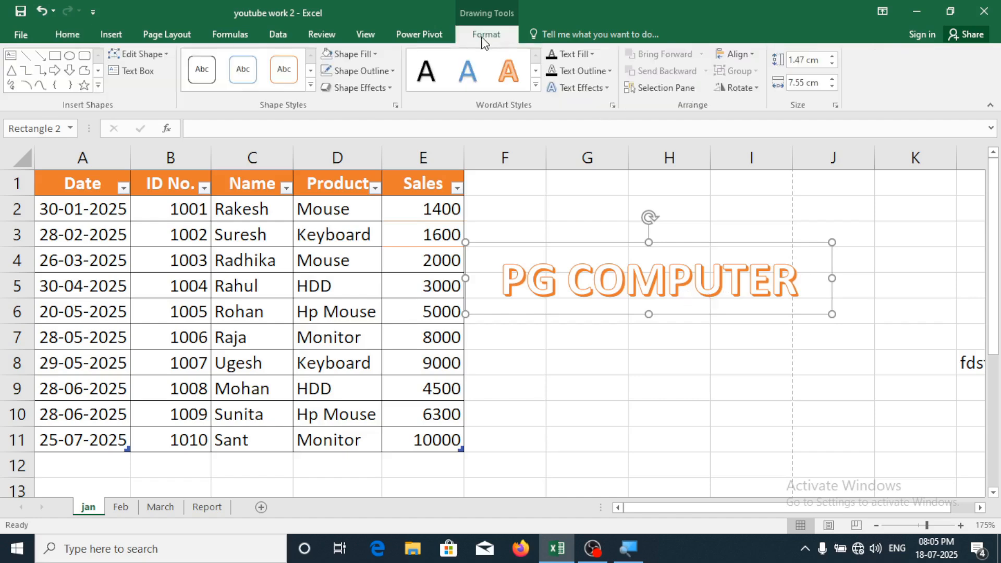
# Remove the background fill from the PG COMPUTER WordArt box
pyautogui.click(371, 51)
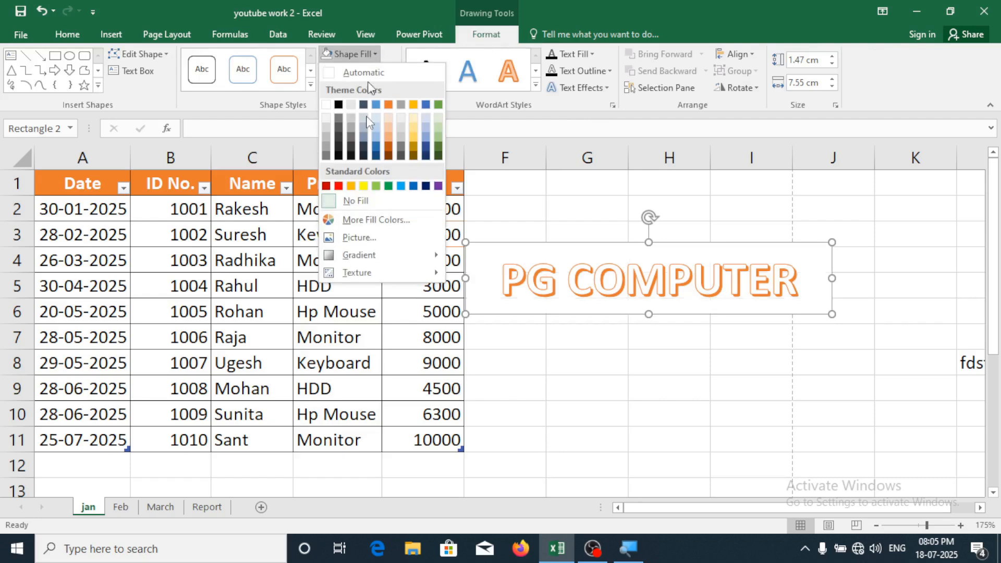
pyautogui.click(343, 186)
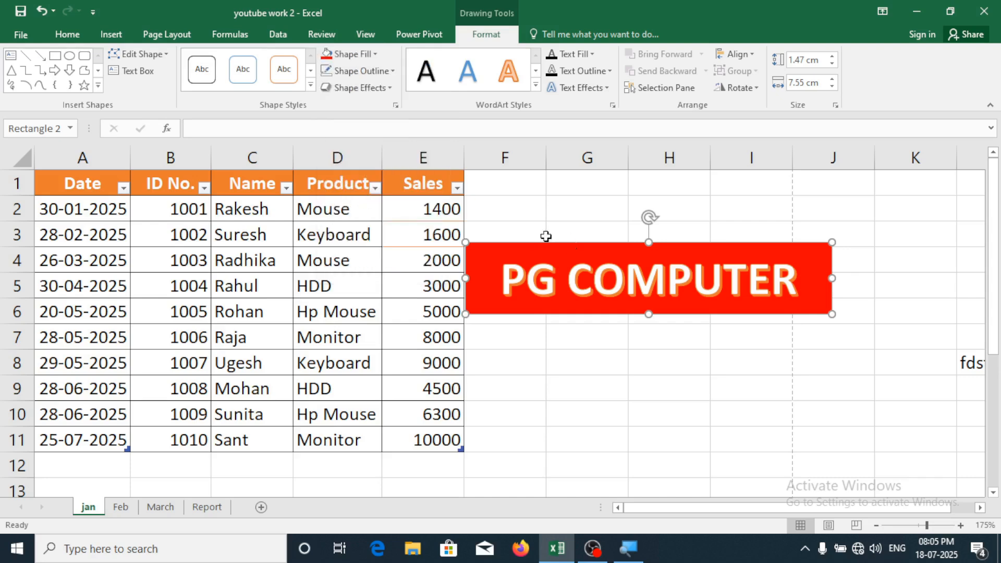
pyautogui.click(367, 65)
pyautogui.click(367, 57)
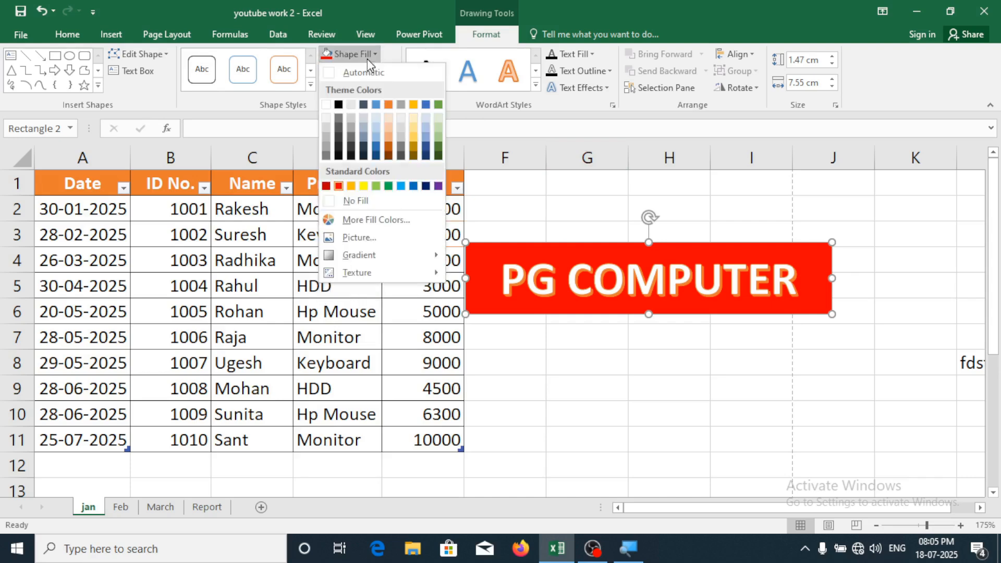
pyautogui.click(404, 203)
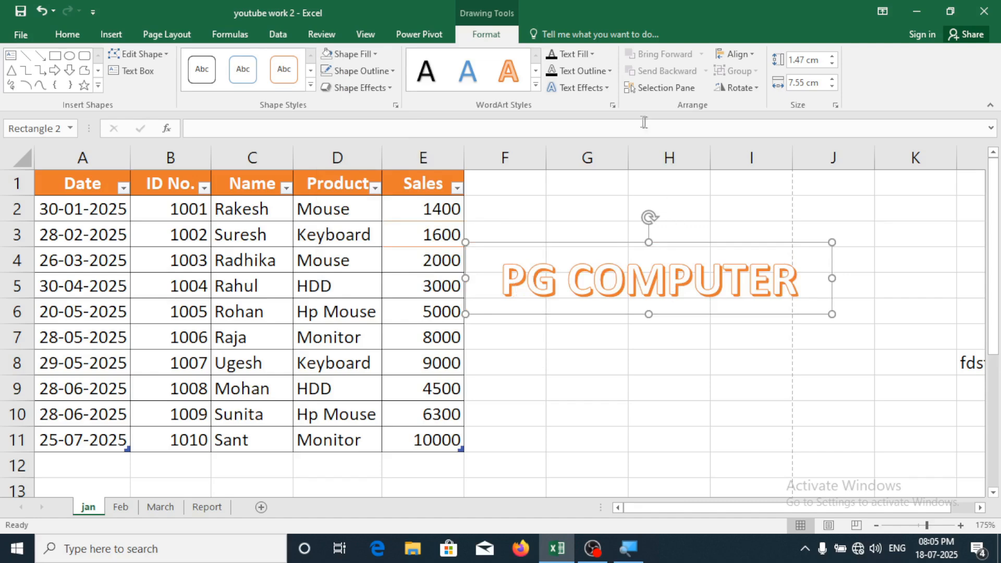
# Colour the PG COMPUTER lettering red with no outline, then deselect it
pyautogui.click(576, 56)
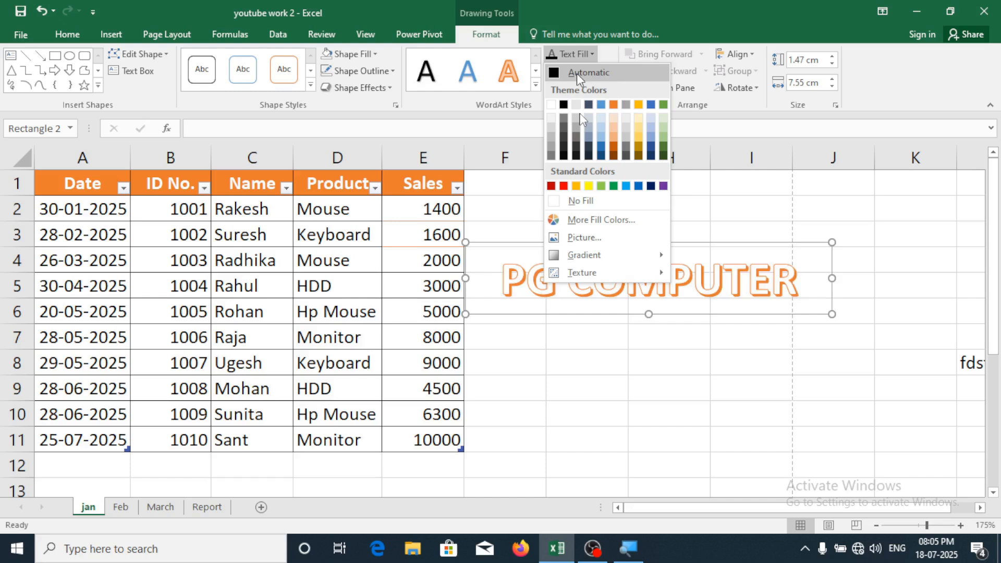
pyautogui.click(563, 186)
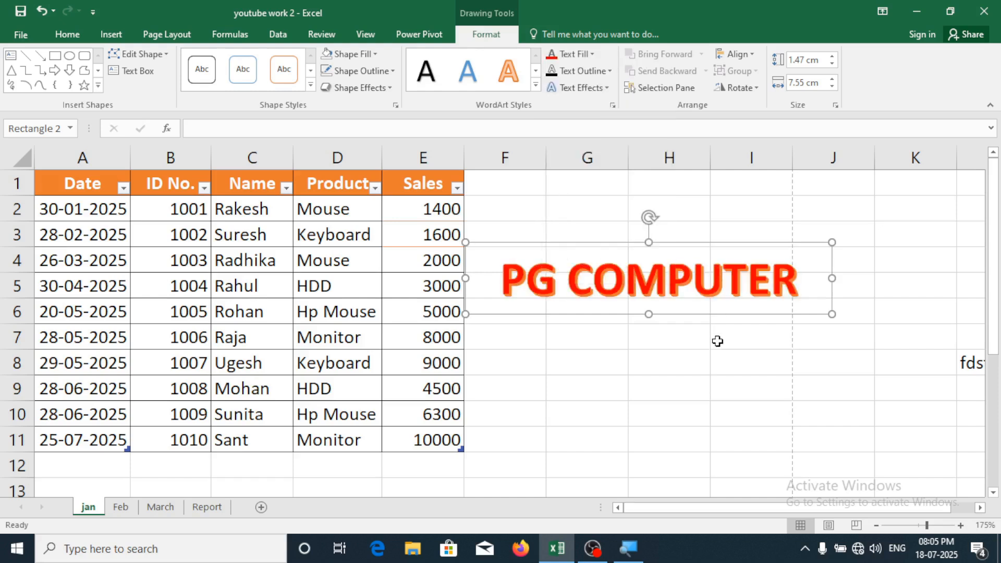
pyautogui.click(577, 69)
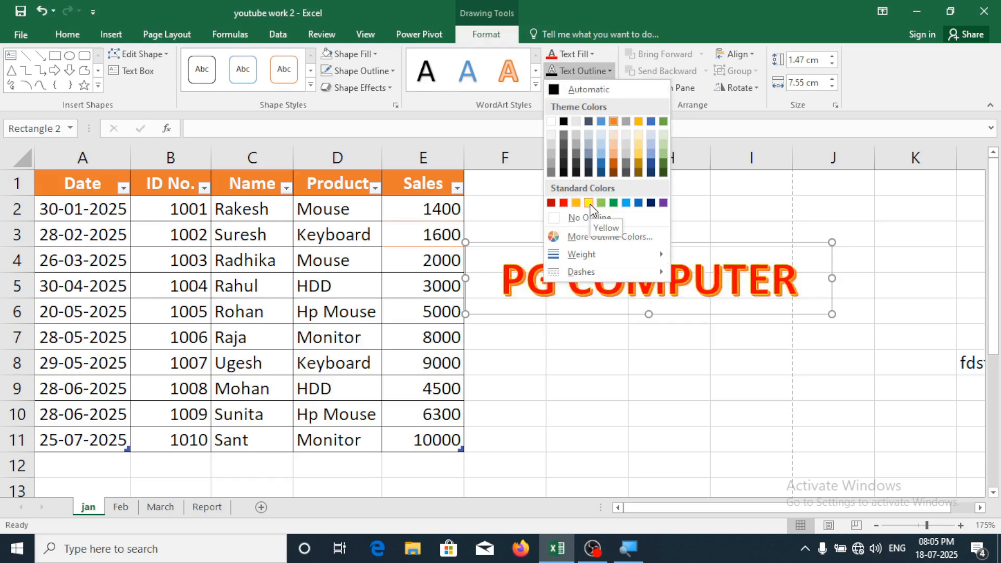
pyautogui.click(593, 218)
pyautogui.click(622, 379)
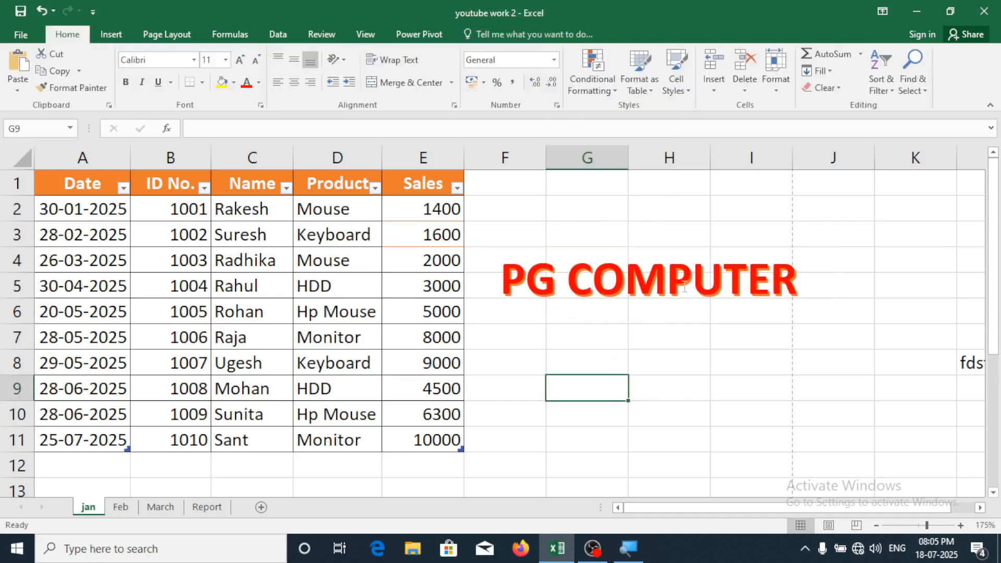
# Insert a blank first row above the sales table and make it much taller
pyautogui.click(669, 304)
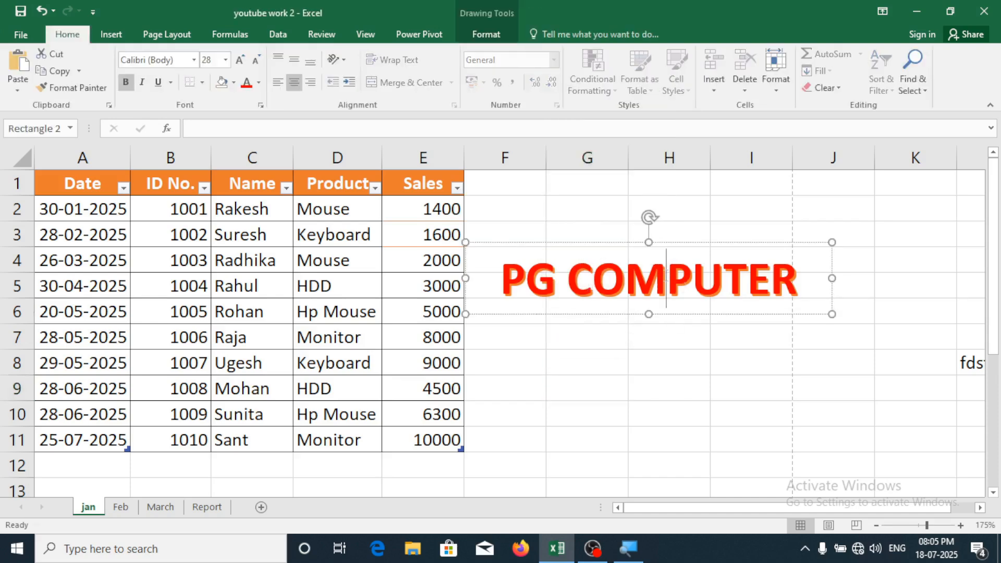
pyautogui.moveTo(660, 252); pyautogui.dragTo(610, 296)
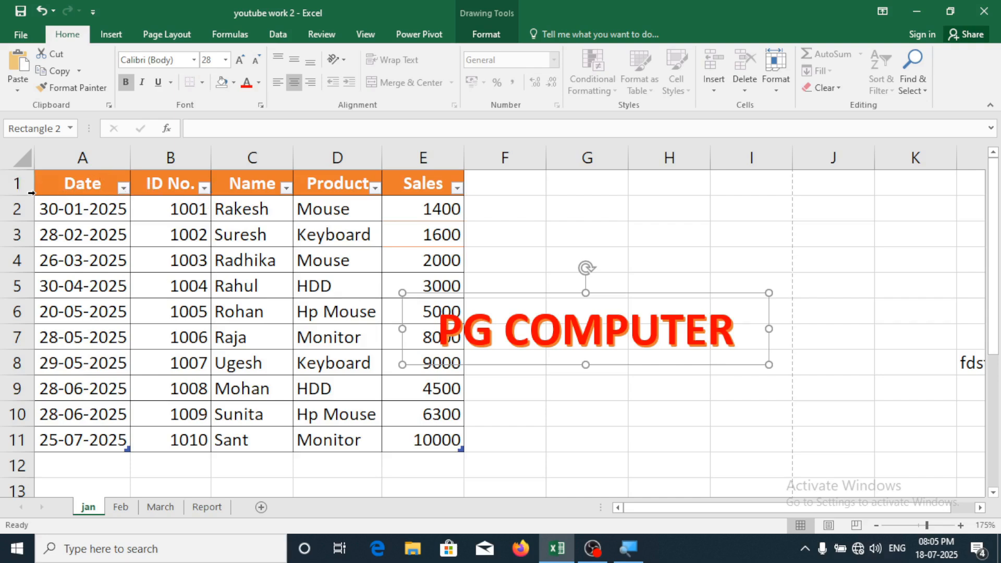
pyautogui.click(9, 189)
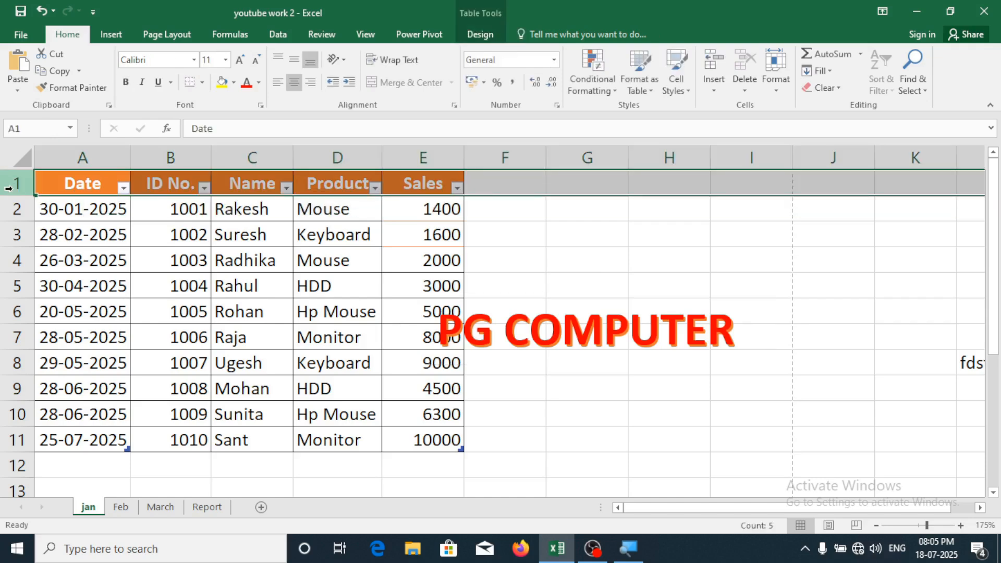
pyautogui.rightClick(9, 188)
pyautogui.click(70, 290)
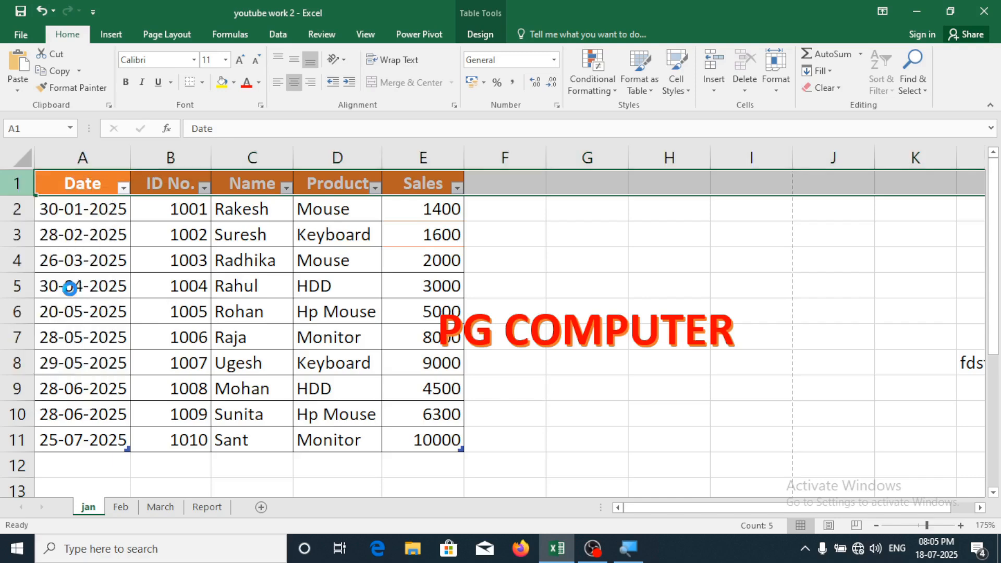
pyautogui.moveTo(17, 196); pyautogui.dragTo(18, 240)
# Place the PG COMPUTER WordArt in the tall row 1 and preview the printout
pyautogui.click(604, 399)
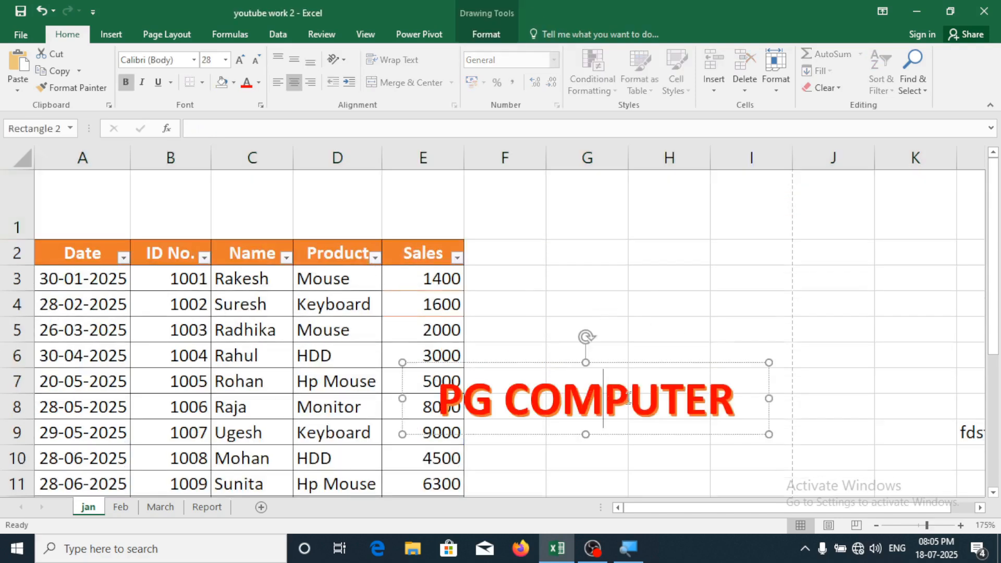
pyautogui.moveTo(637, 366); pyautogui.dragTo(284, 173)
pyautogui.click(673, 313)
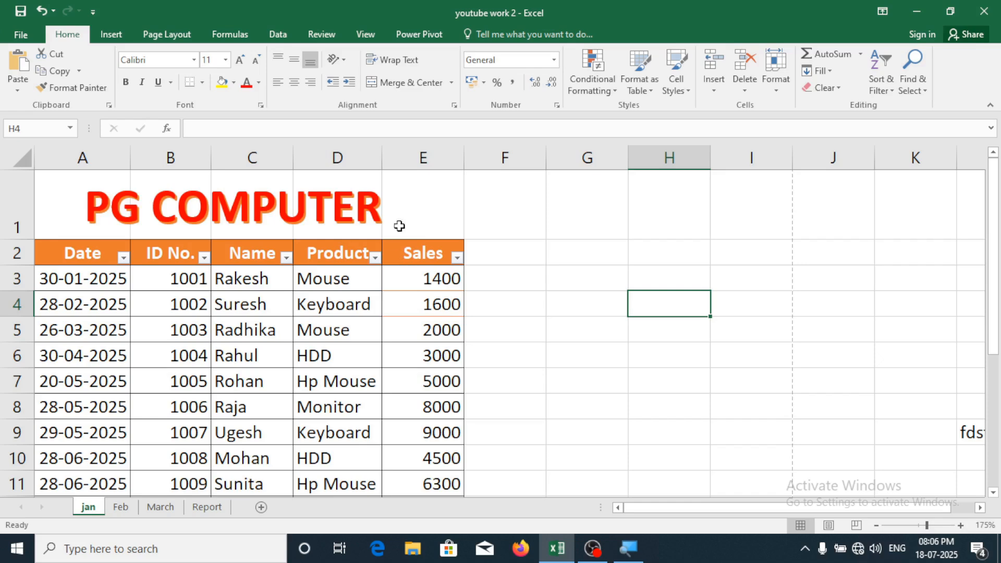
pyautogui.hotkey('ctrl', 'p')
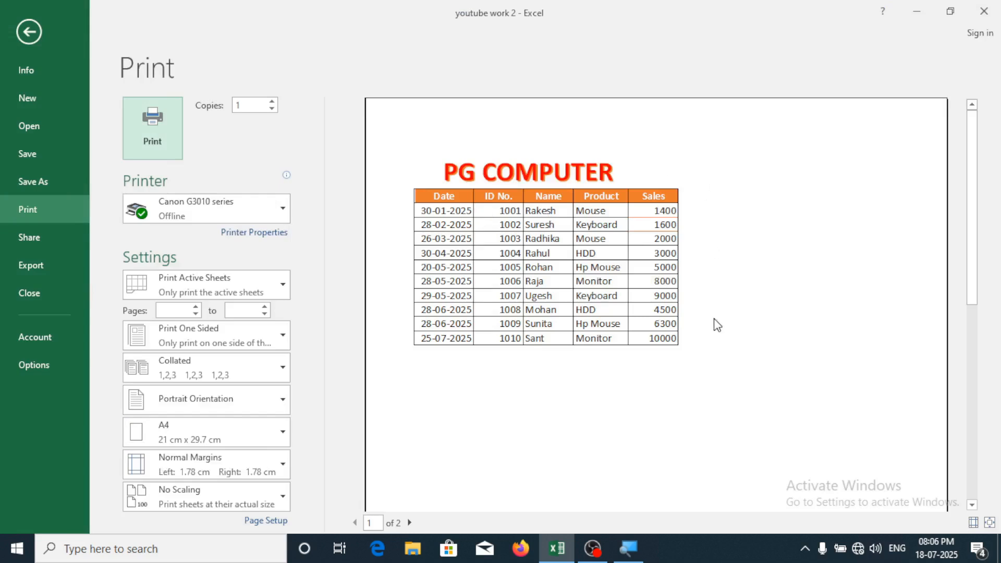
# Leave print preview and select cell C16 below the jan sales table
pyautogui.click(29, 32)
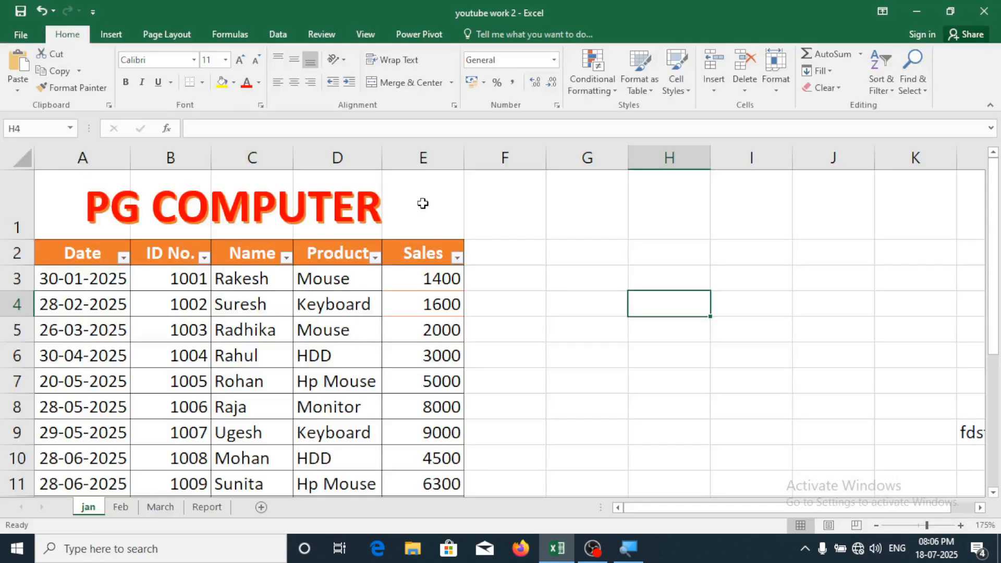
pyautogui.click(111, 35)
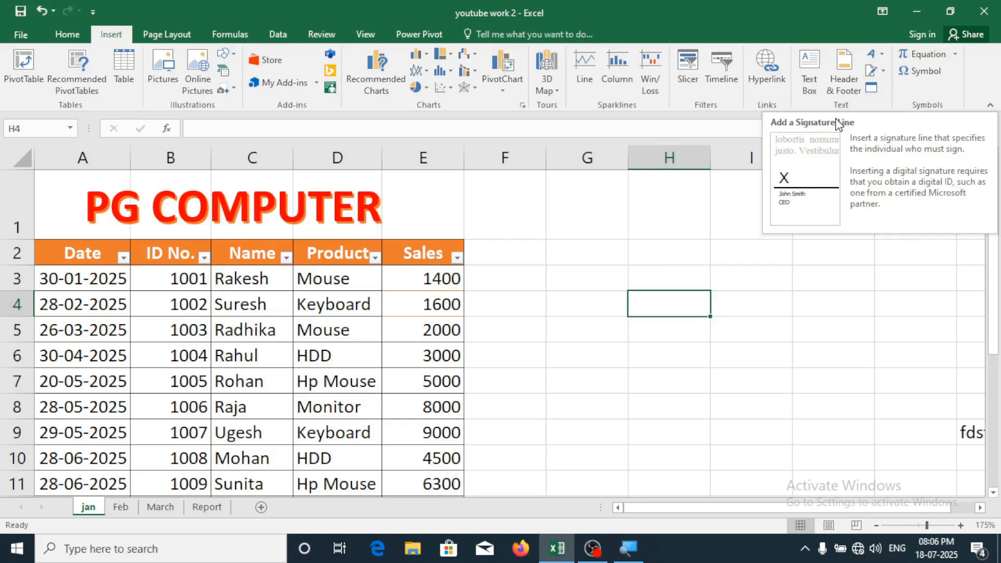
pyautogui.click(573, 315)
pyautogui.scroll(-4, 574, 315)
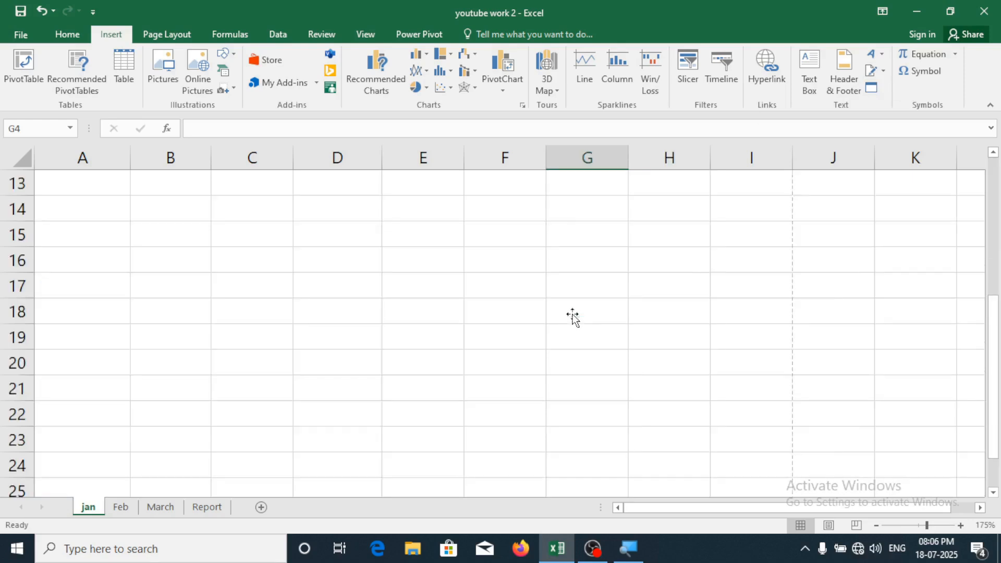
pyautogui.scroll(1, 432, 389)
pyautogui.click(235, 325)
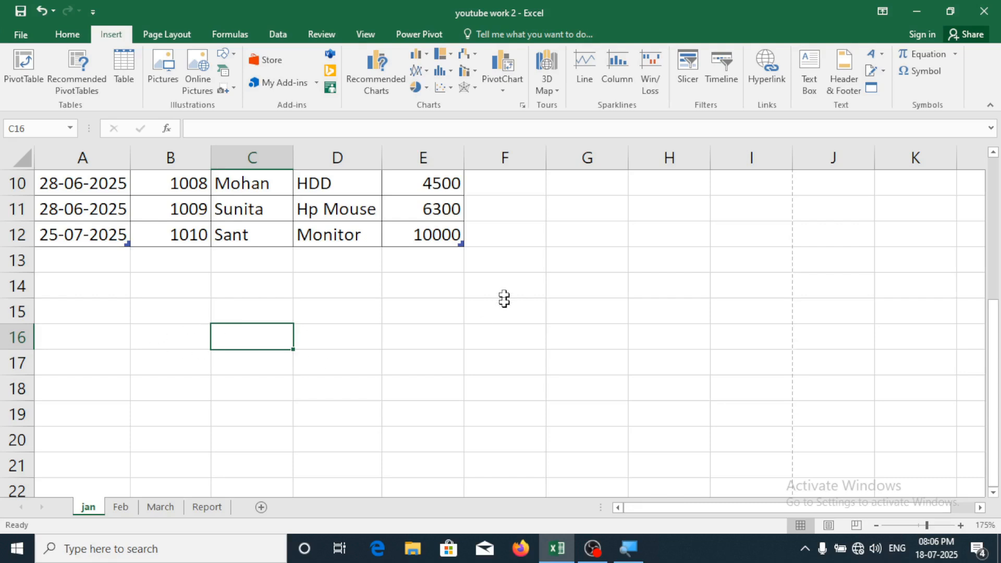
# Create a Microsoft Office Signature Line for signer Teacher, title Director, with the signer's e-mail
pyautogui.click(877, 77)
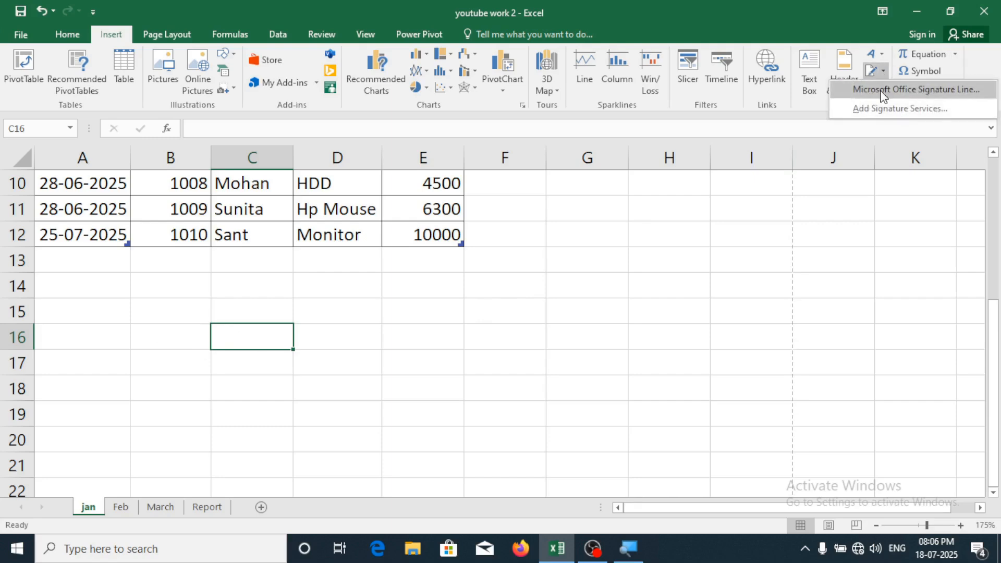
pyautogui.click(881, 89)
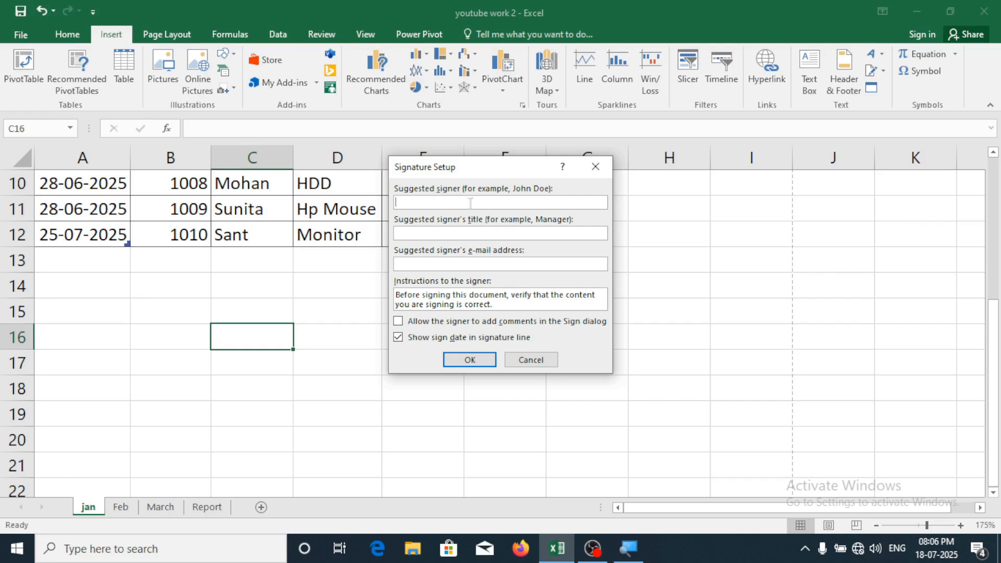
pyautogui.write('t')
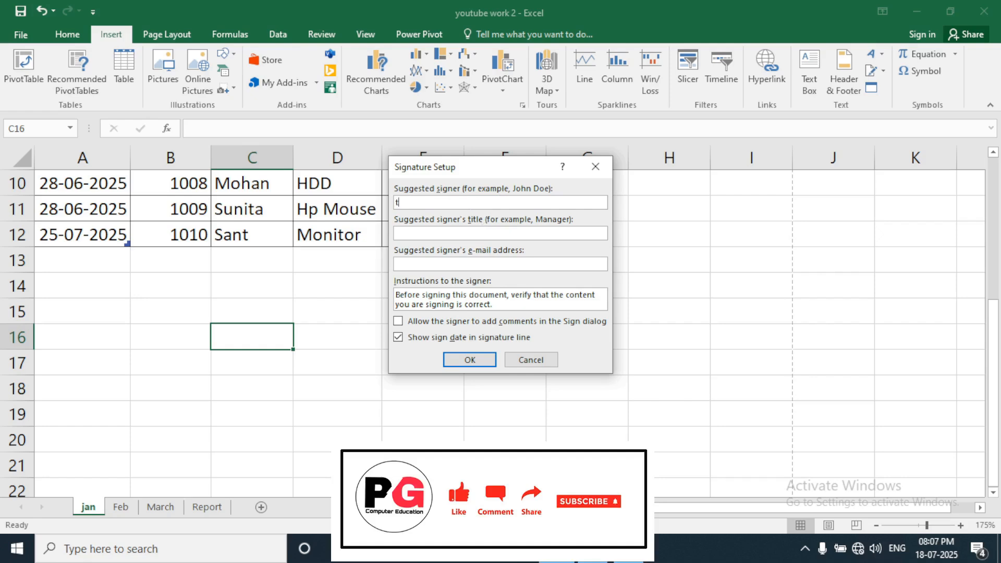
pyautogui.press('BackSpace')
pyautogui.press('BackSpace')
pyautogui.press('BackSpace')
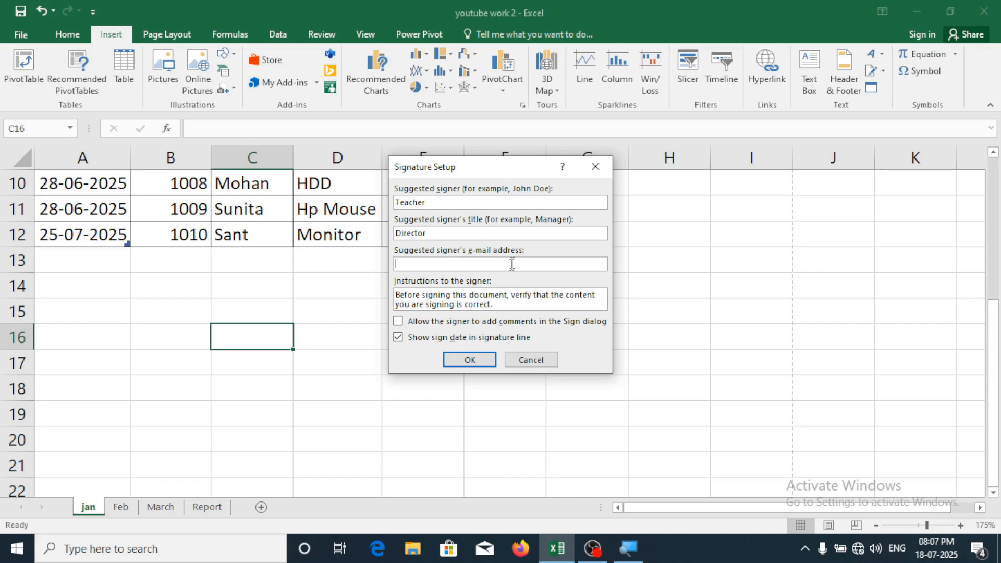
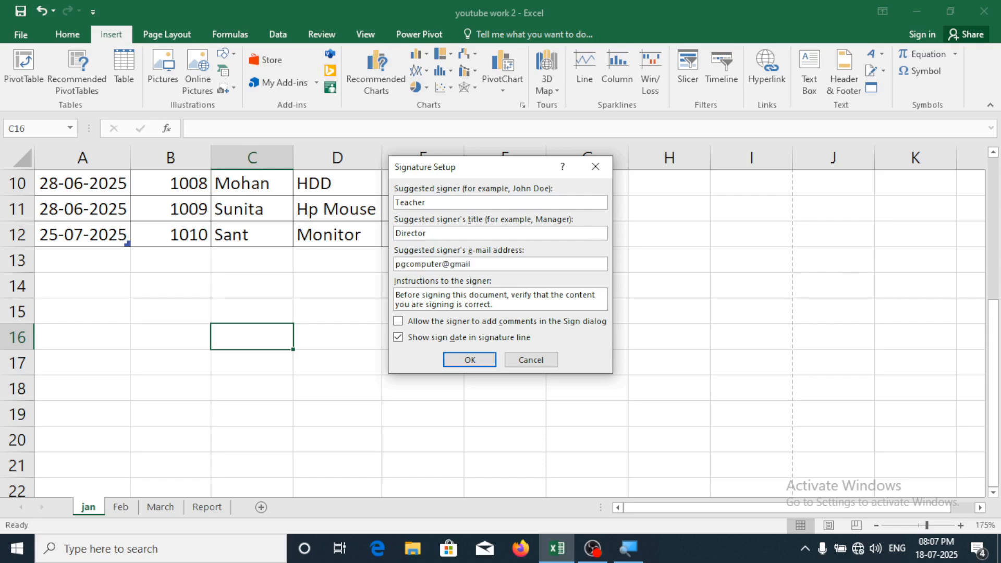
# Confirm the Teacher/Director signature line below the table, then cut that signature picture from the sheet
pyautogui.click(463, 360)
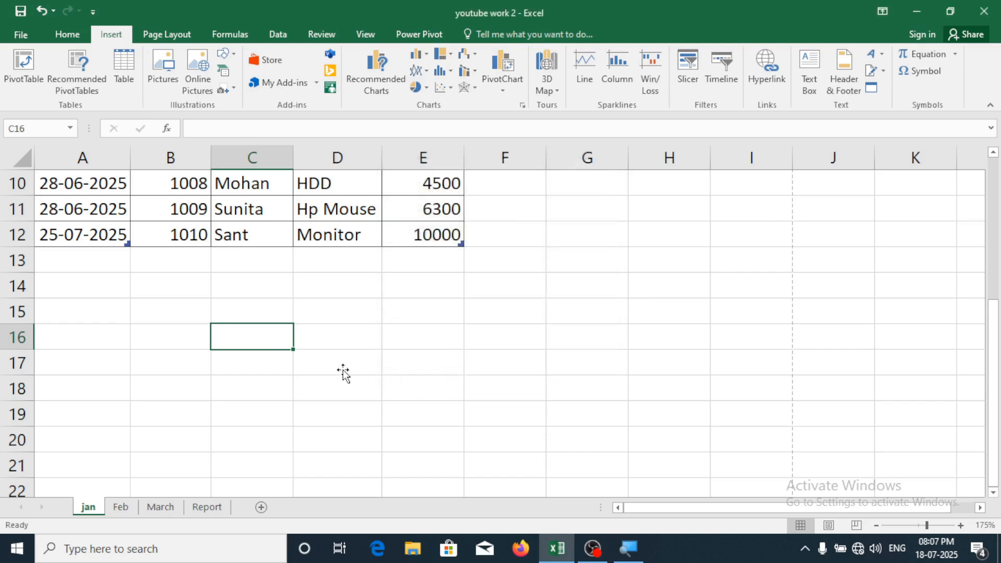
pyautogui.scroll(3, 439, 389)
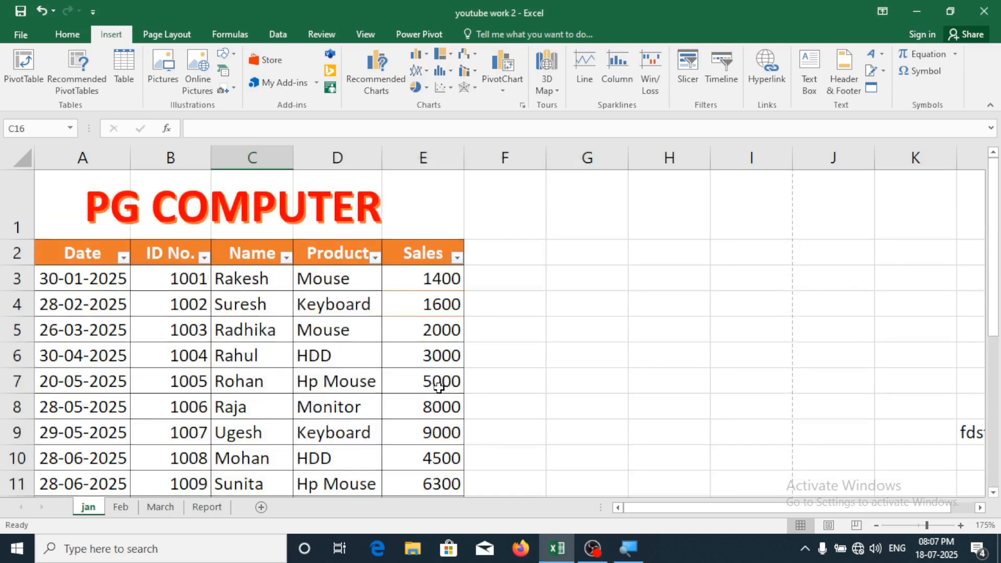
pyautogui.scroll(-4, 536, 388)
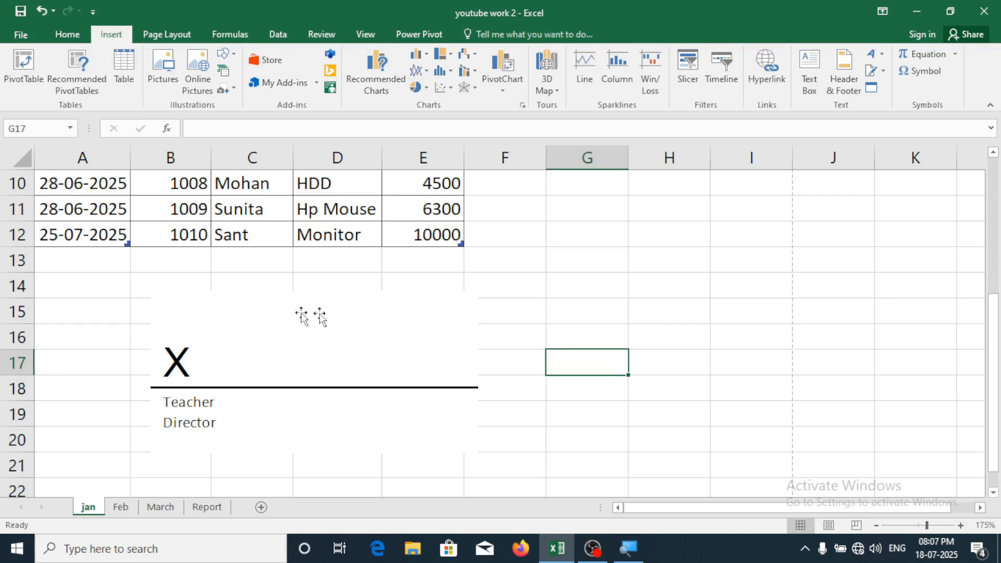
pyautogui.click(280, 347)
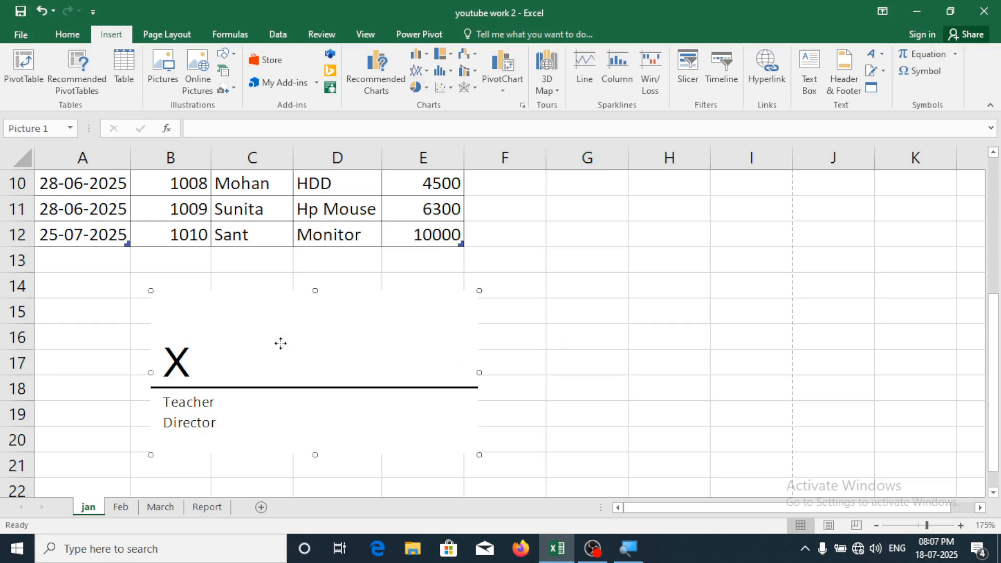
pyautogui.rightClick(292, 332)
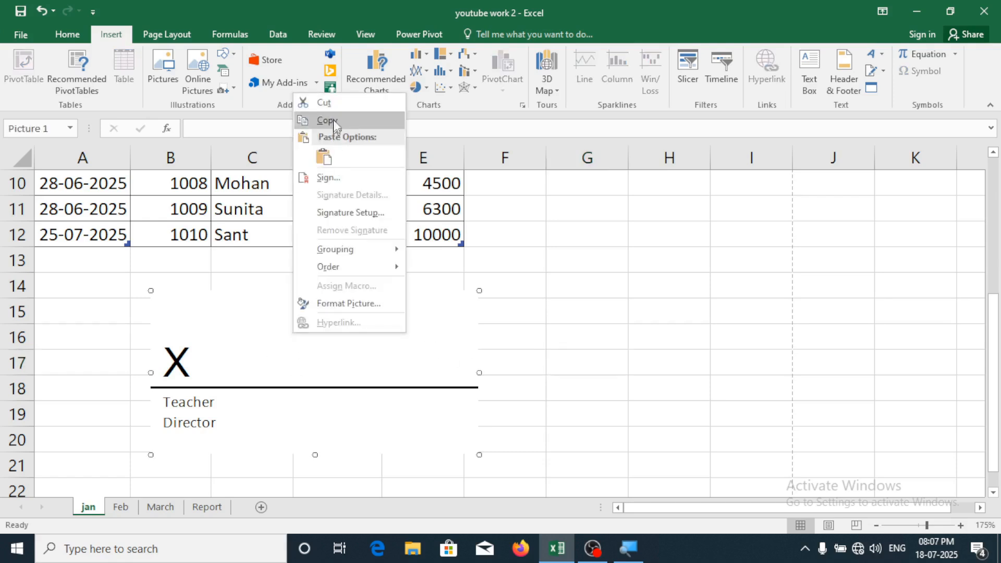
pyautogui.click(332, 98)
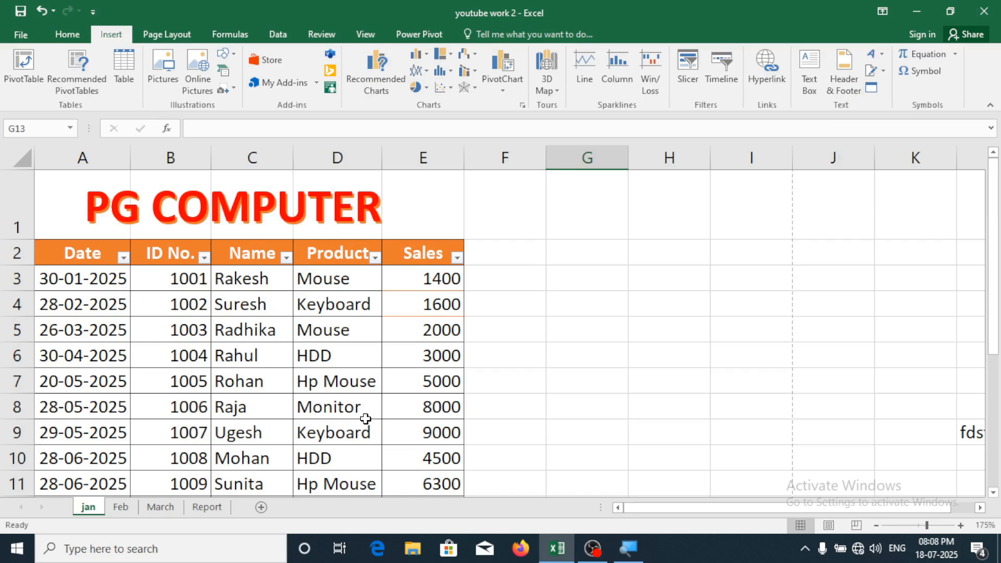
# Embed a new Microsoft PowerPoint Presentation object from the Object dialog's Create New list
pyautogui.click(878, 86)
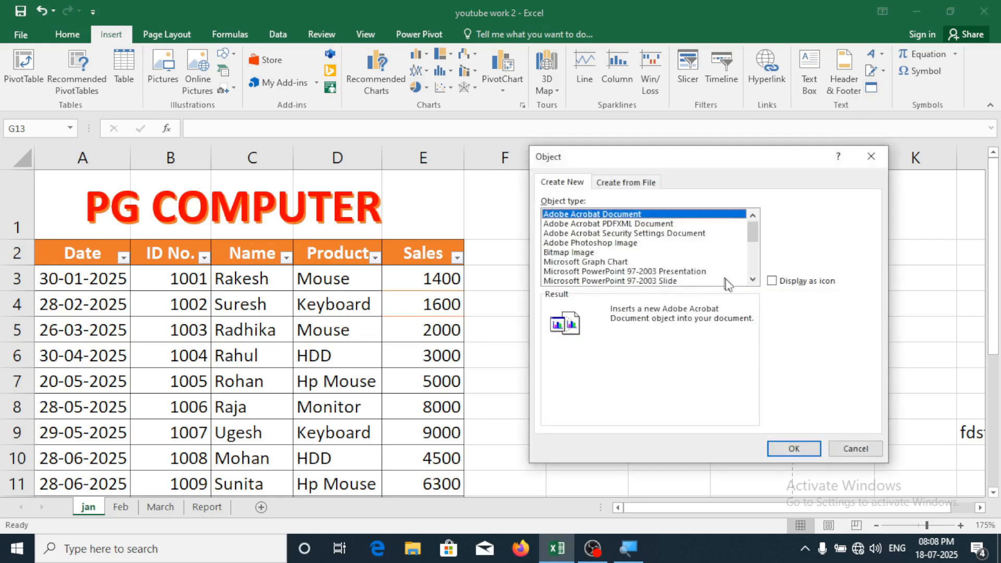
pyautogui.click(753, 280)
pyautogui.click(753, 280)
pyautogui.click(753, 280)
pyautogui.click(753, 280)
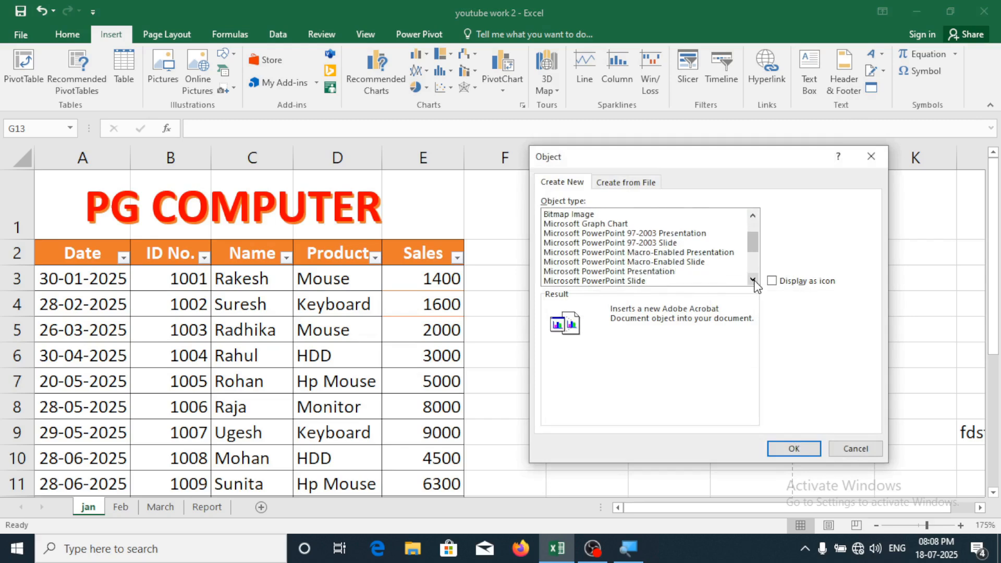
pyautogui.click(753, 280)
pyautogui.click(753, 280)
pyautogui.click(754, 281)
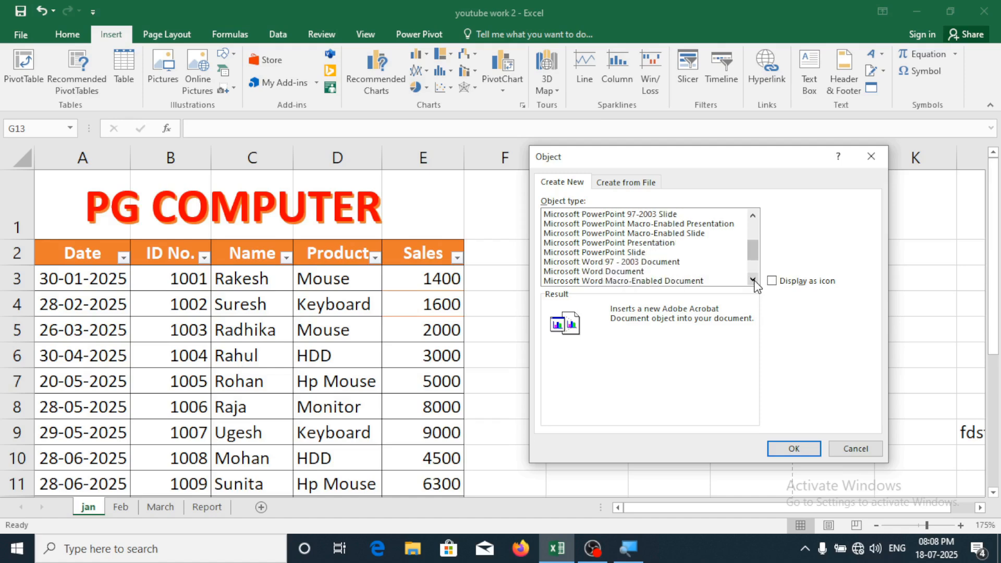
pyautogui.click(578, 245)
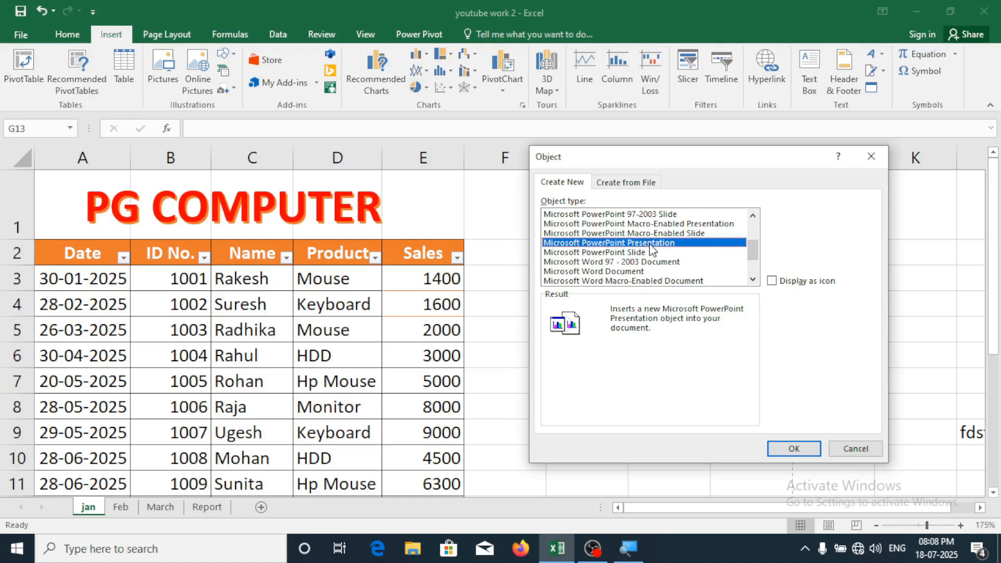
pyautogui.click(586, 272)
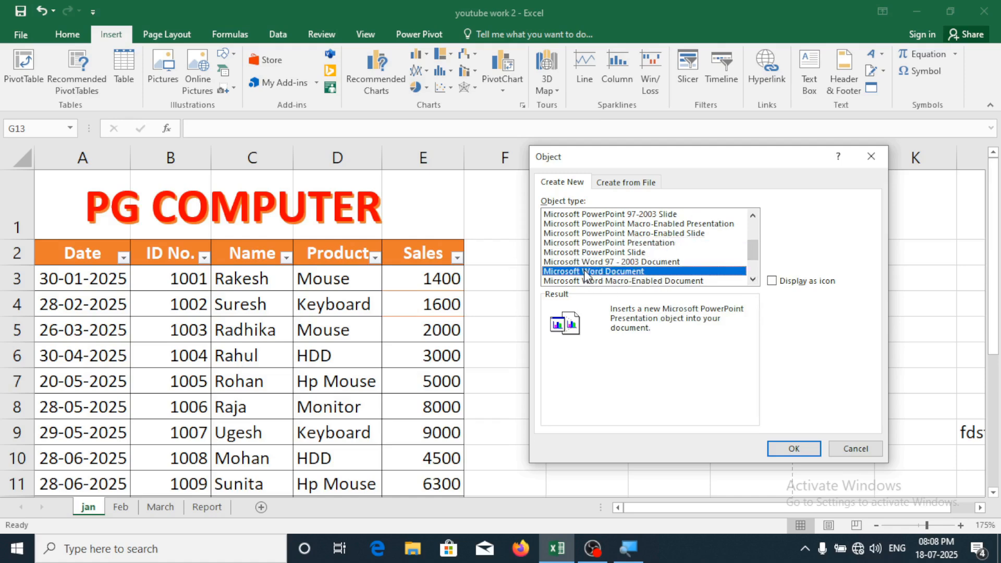
pyautogui.click(753, 280)
pyautogui.click(753, 280)
pyautogui.click(753, 280)
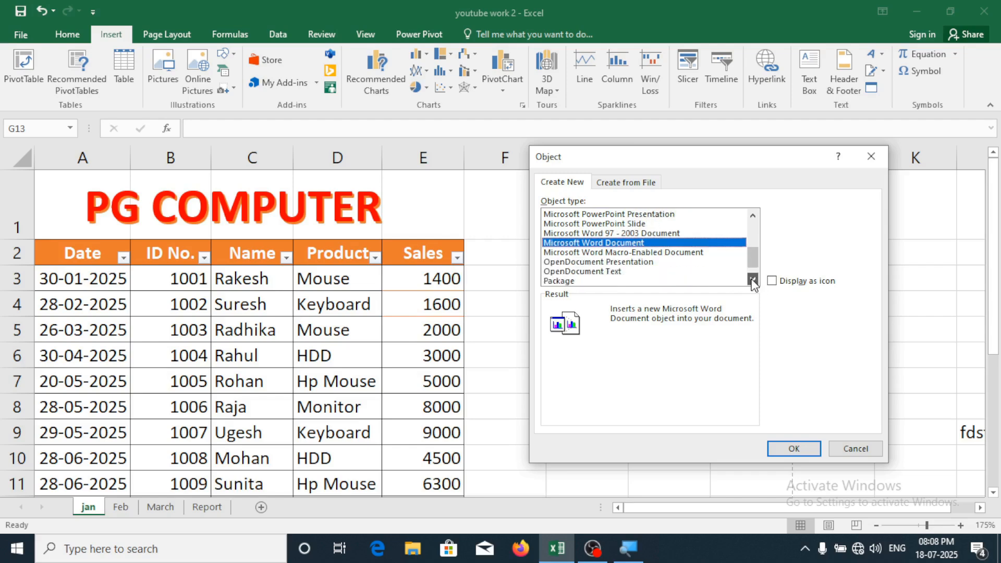
pyautogui.click(753, 215)
pyautogui.click(753, 216)
pyautogui.click(753, 215)
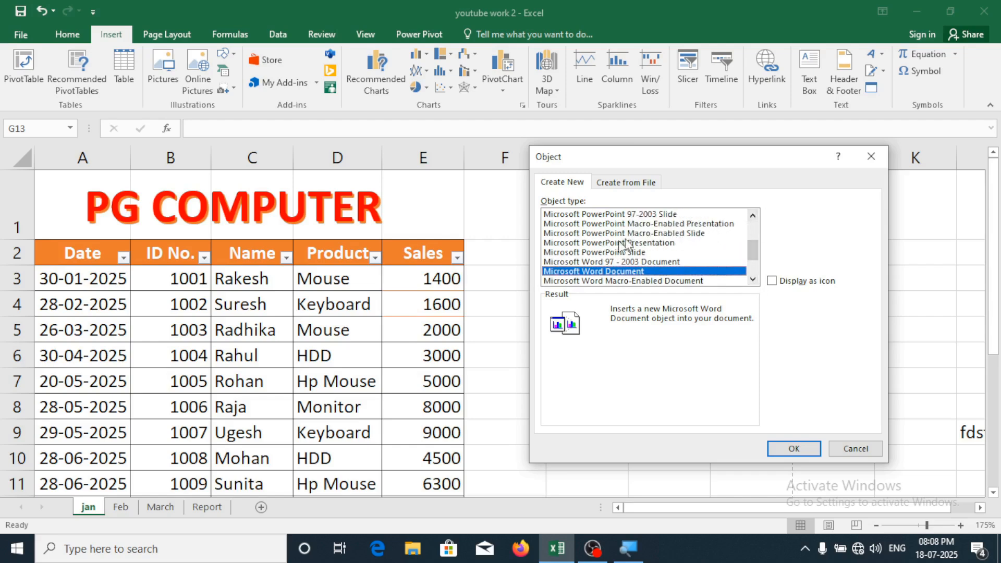
pyautogui.click(572, 244)
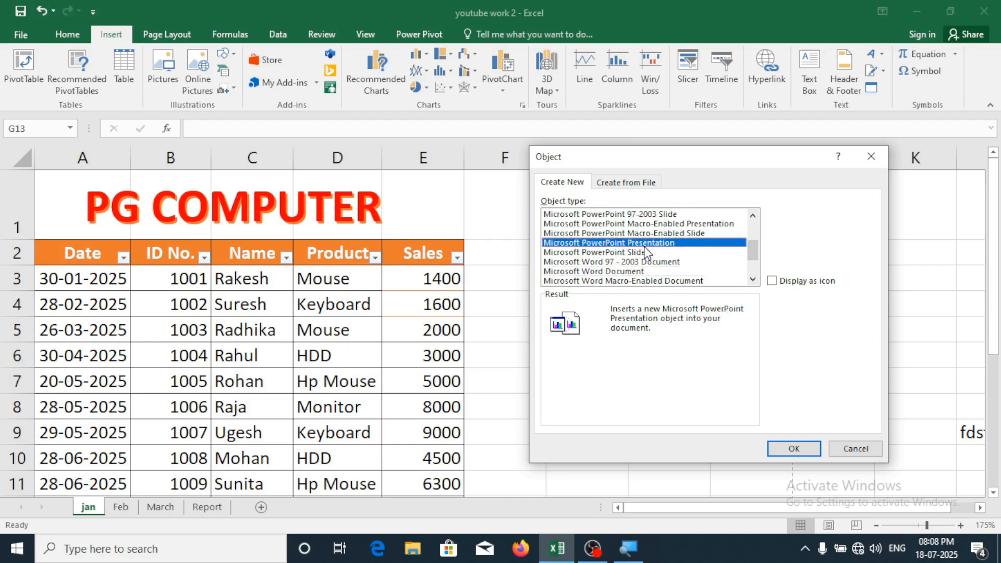
pyautogui.click(789, 446)
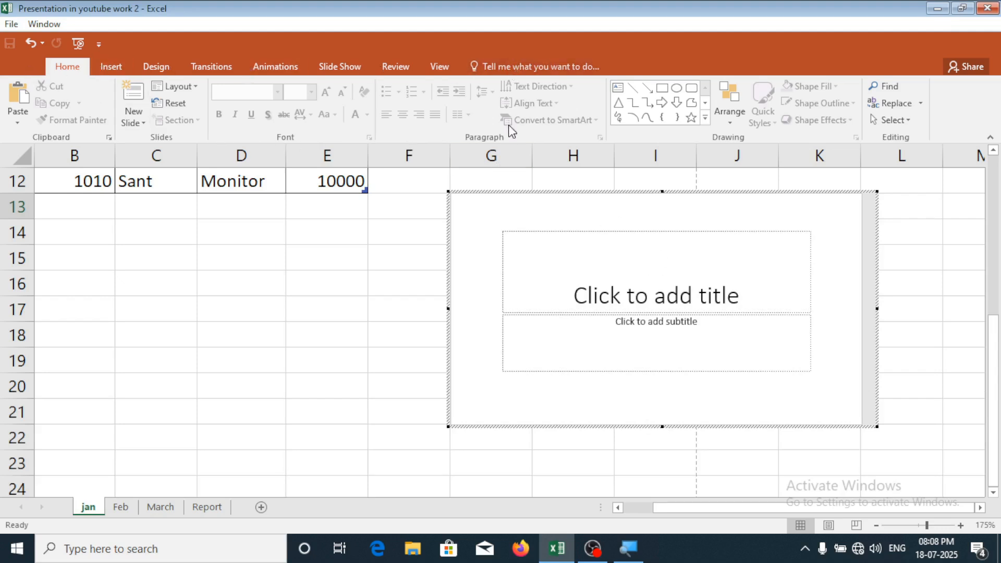
# Give the embedded slide the title 'Pg computer' and subtitle 'education'
pyautogui.click(614, 264)
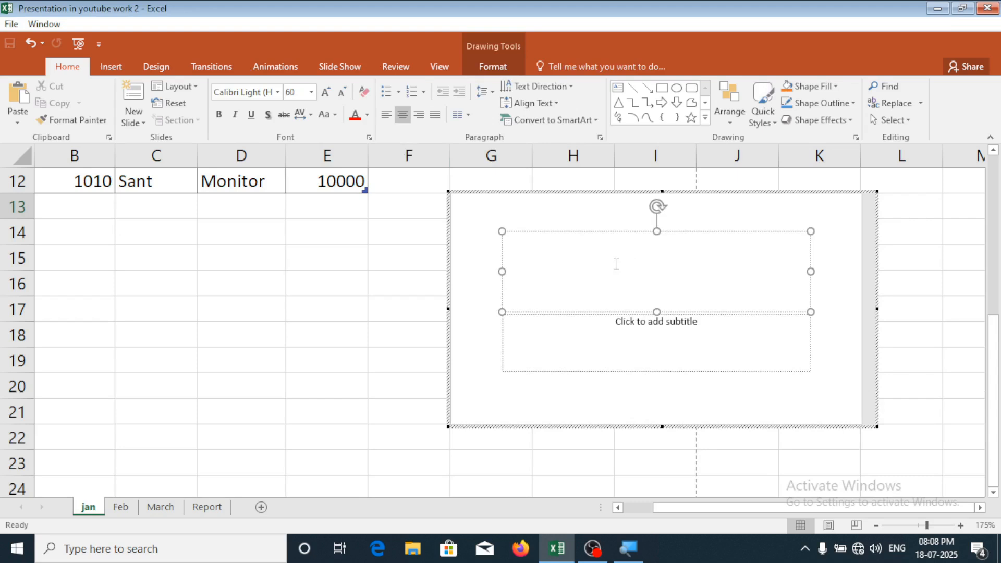
pyautogui.write('Pg computer')
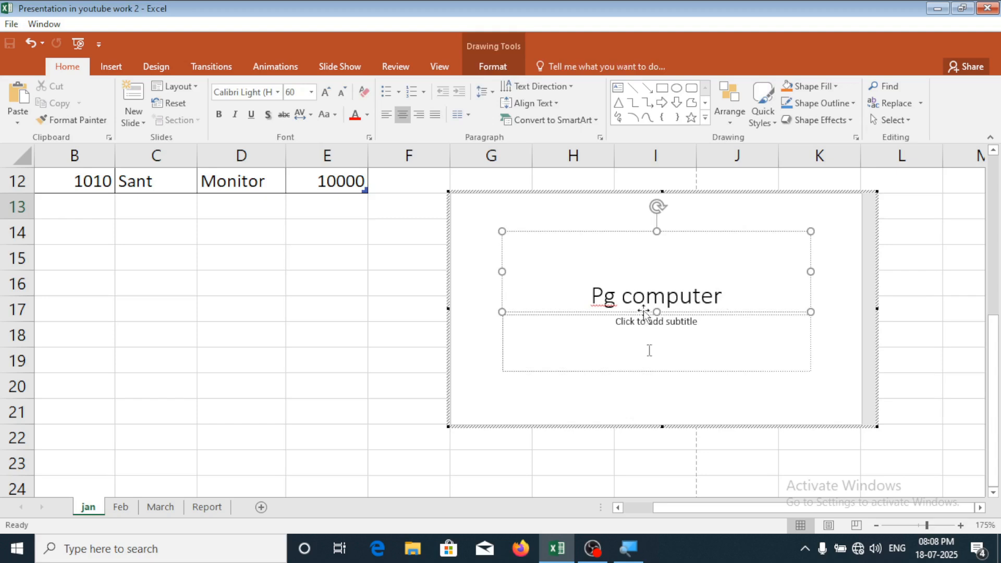
pyautogui.click(678, 323)
pyautogui.write('edu')
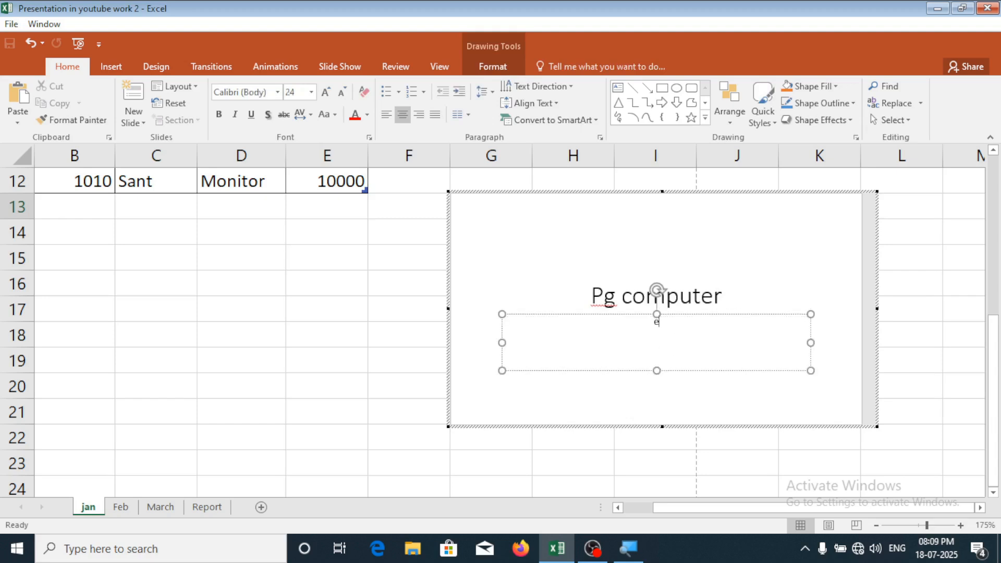
pyautogui.write('n')
# Apply the purple theme to the slide and finish editing it
pyautogui.click(607, 230)
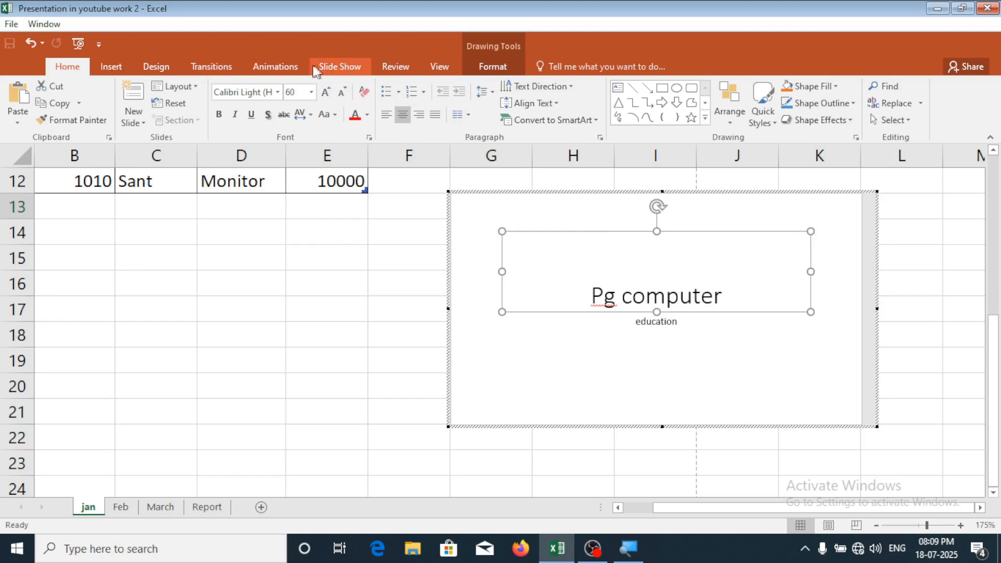
pyautogui.click(294, 70)
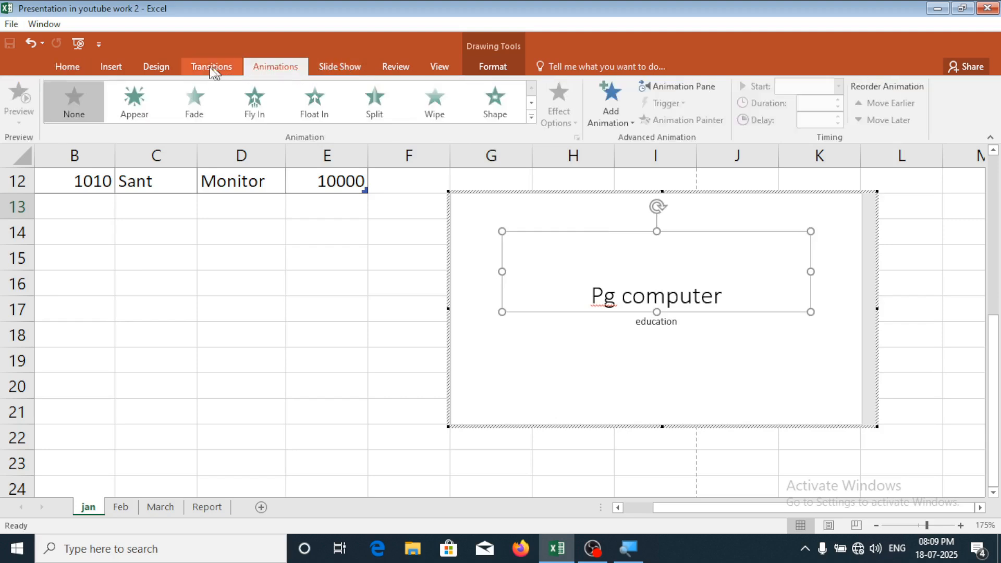
pyautogui.click(161, 67)
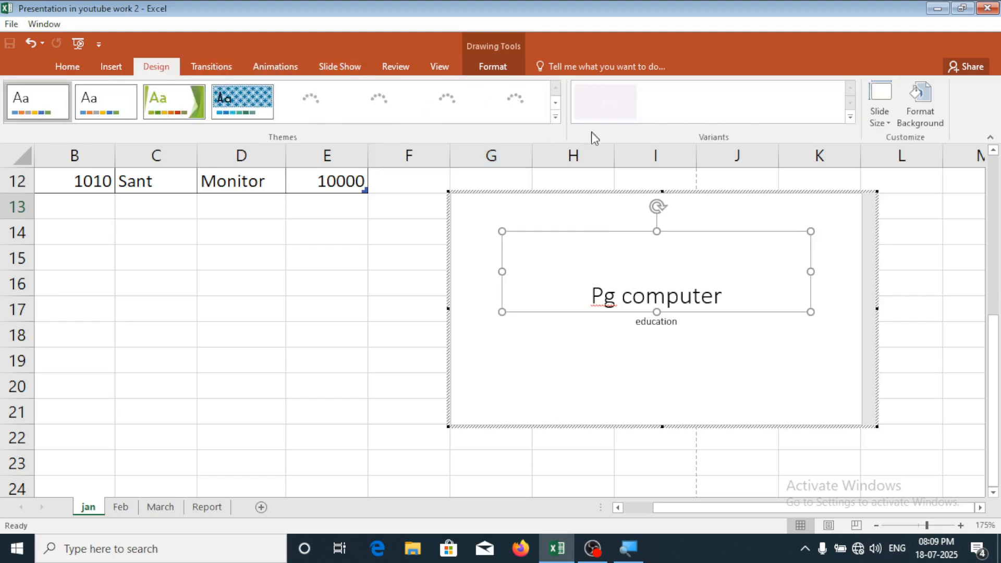
pyautogui.click(555, 117)
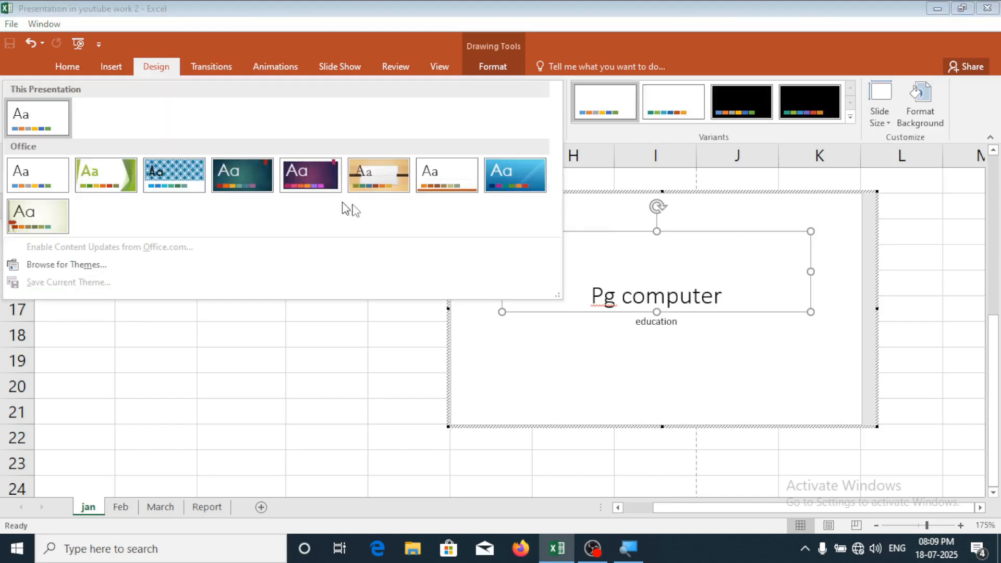
pyautogui.click(297, 187)
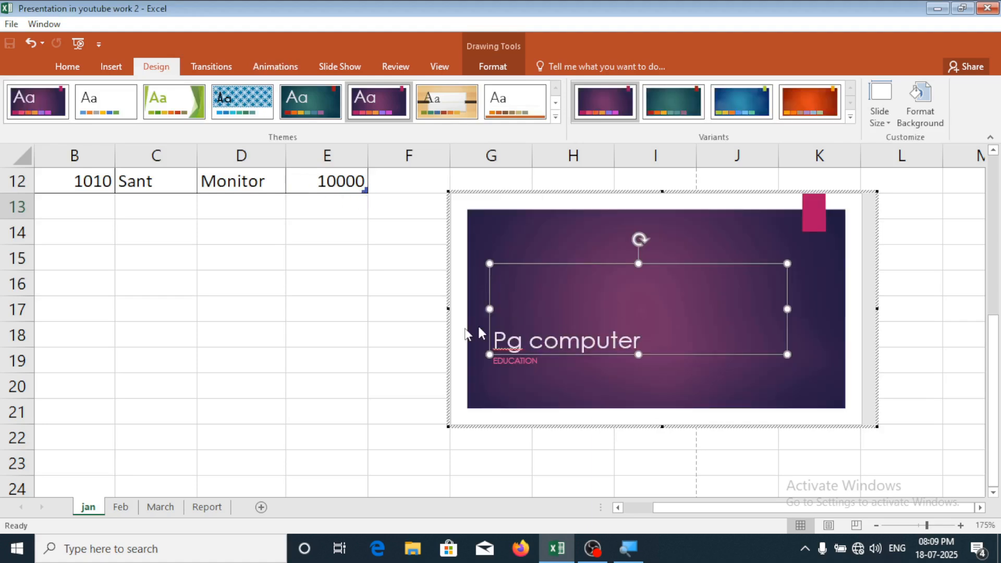
pyautogui.click(364, 306)
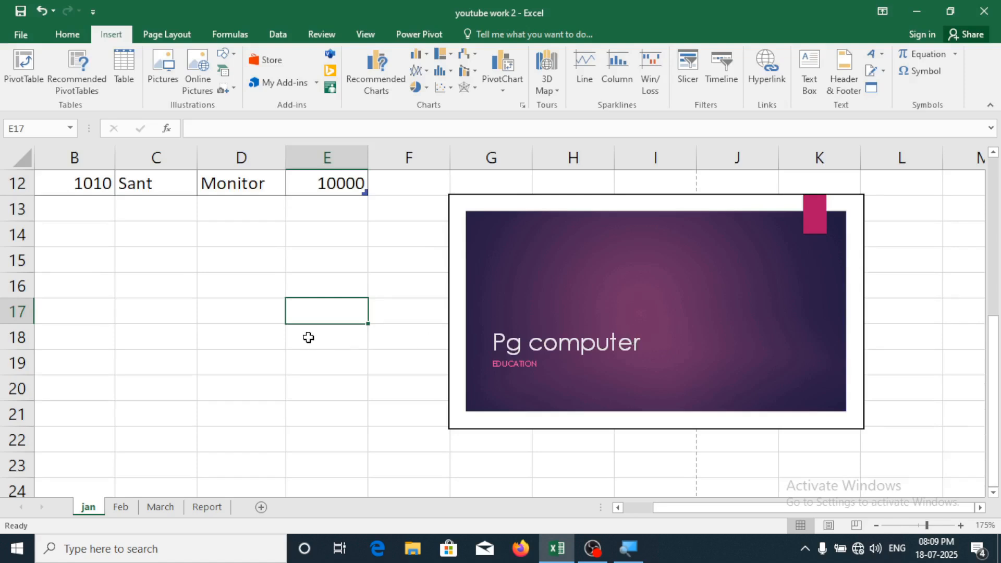
# Shrink the embedded slide slightly and move it up beside the data table
pyautogui.click(483, 219)
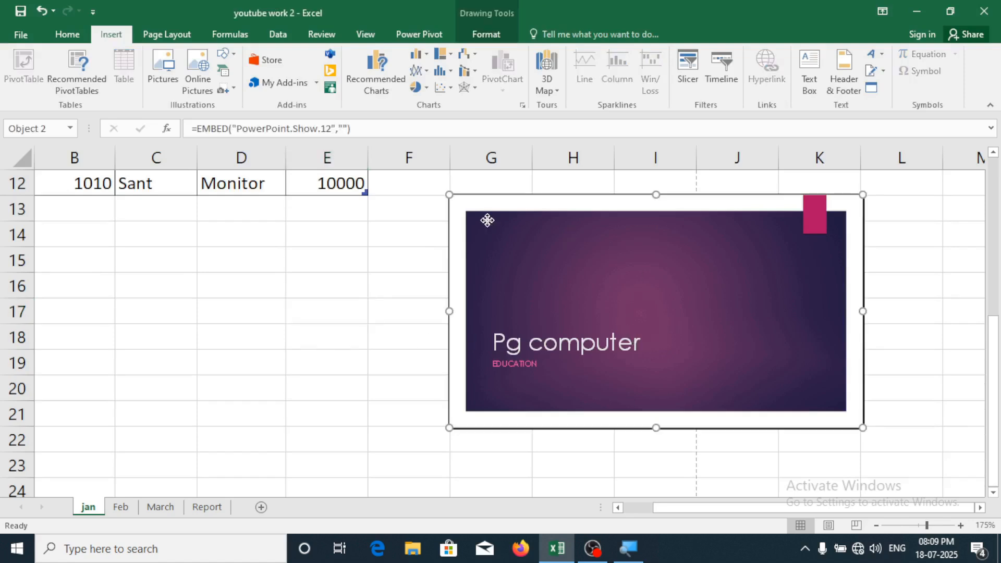
pyautogui.moveTo(485, 219); pyautogui.dragTo(483, 311)
pyautogui.scroll(1, 484, 312)
pyautogui.scroll(3, 484, 312)
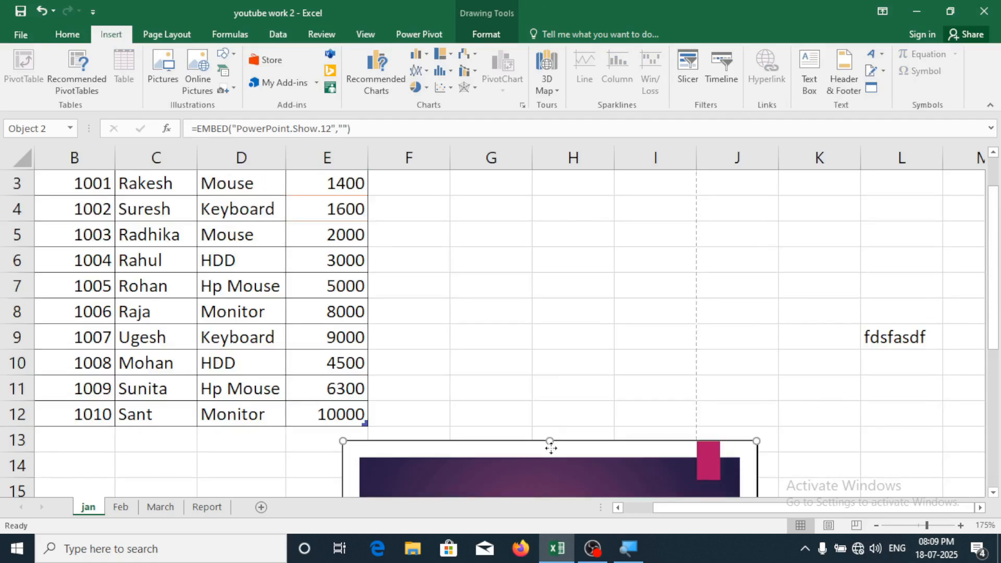
pyautogui.moveTo(551, 446); pyautogui.dragTo(592, 208)
pyautogui.moveTo(385, 203); pyautogui.dragTo(421, 223)
pyautogui.moveTo(604, 316); pyautogui.dragTo(564, 285)
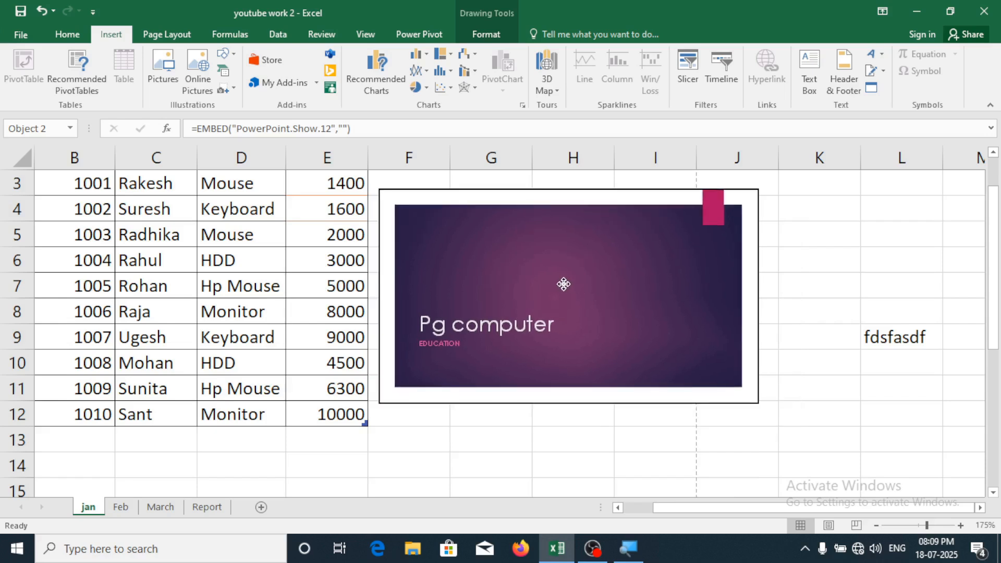
# Play the embedded Pg computer slide as a full-screen slide show
pyautogui.click(623, 441)
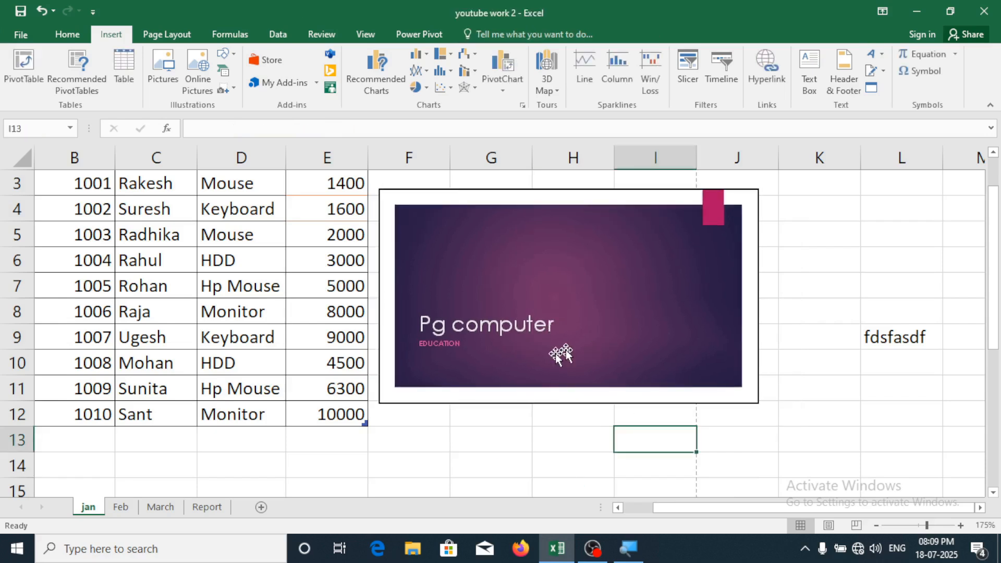
pyautogui.click(549, 338)
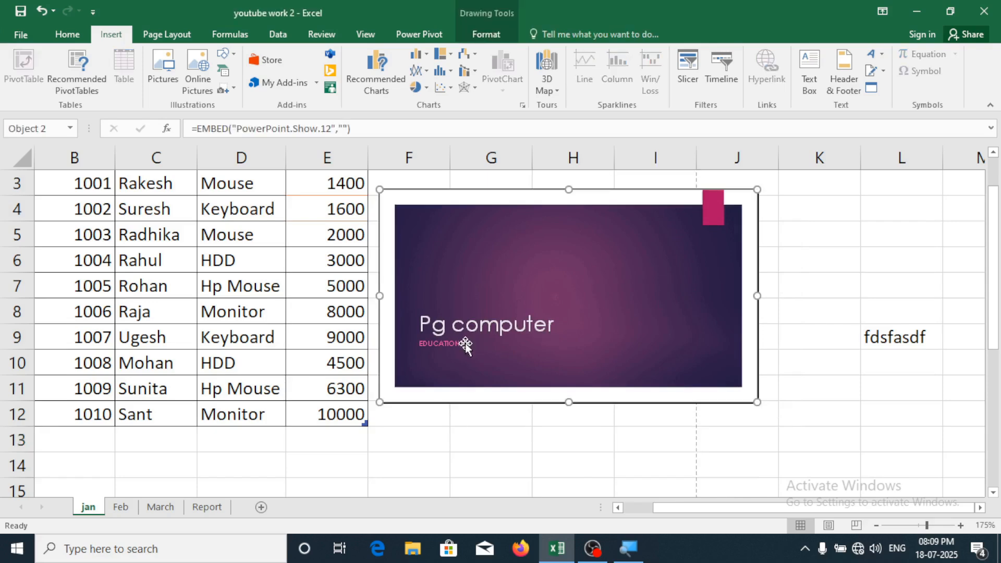
pyautogui.doubleClick(564, 340)
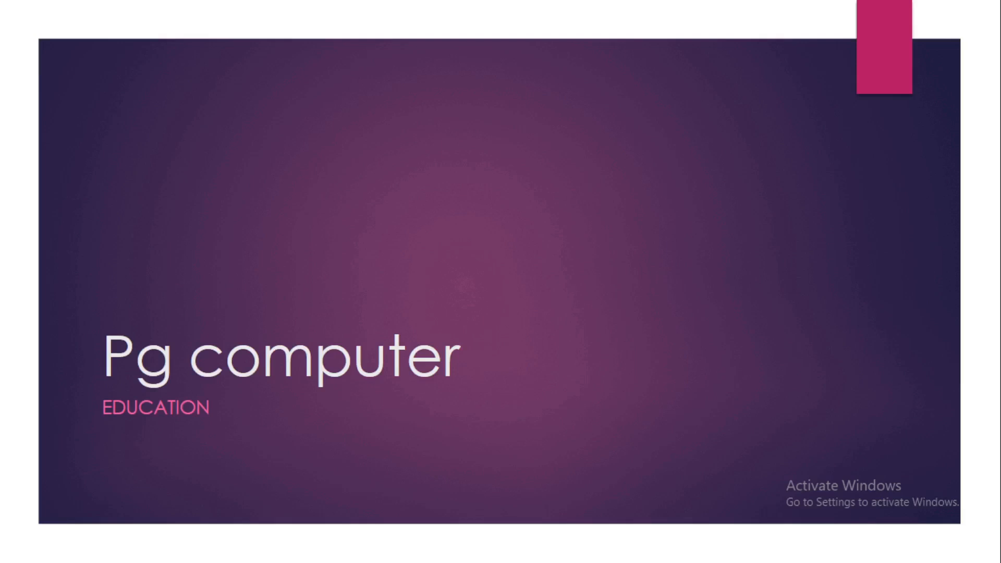
# Stop the Pg computer slide show and remove the embedded presentation from the jan sheet
pyautogui.rightClick(492, 206)
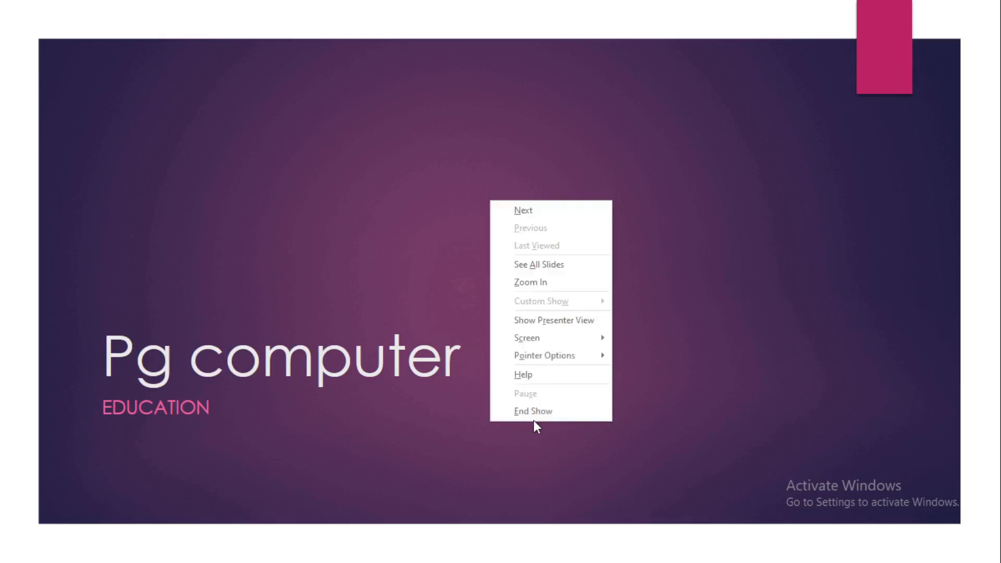
pyautogui.click(534, 419)
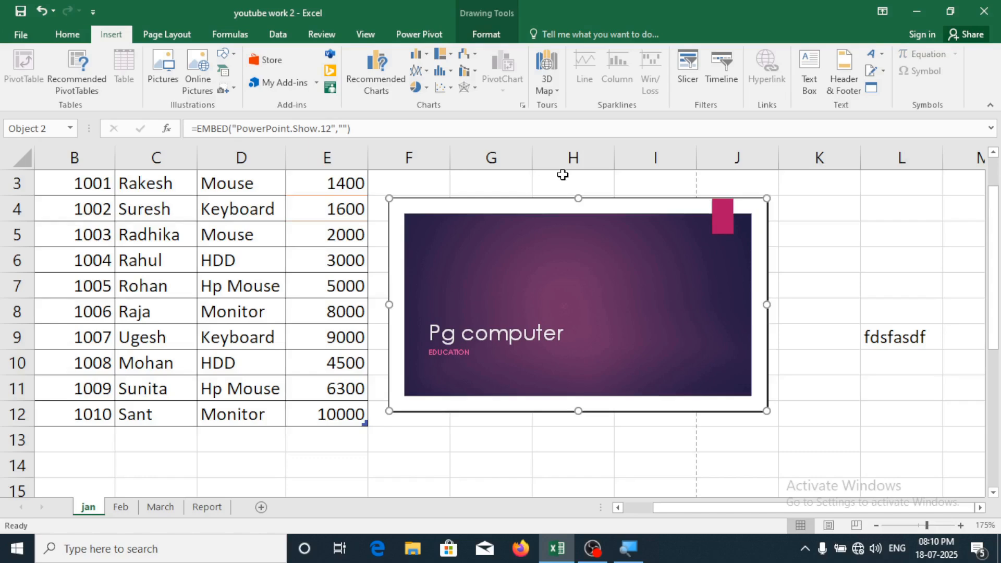
pyautogui.press('Delete')
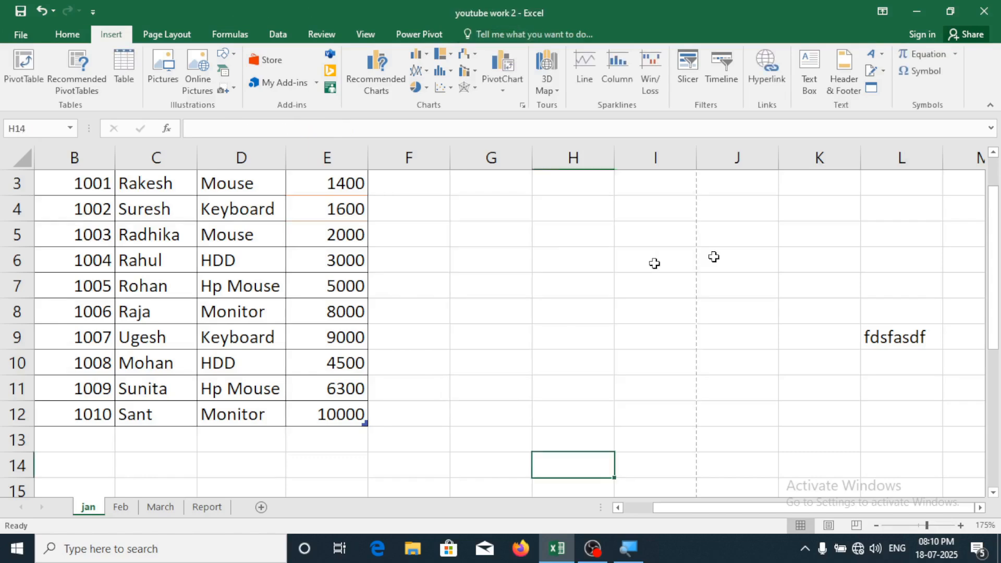
# Insert a new Microsoft Word Document object from the Object dialog's Create New list
pyautogui.click(871, 89)
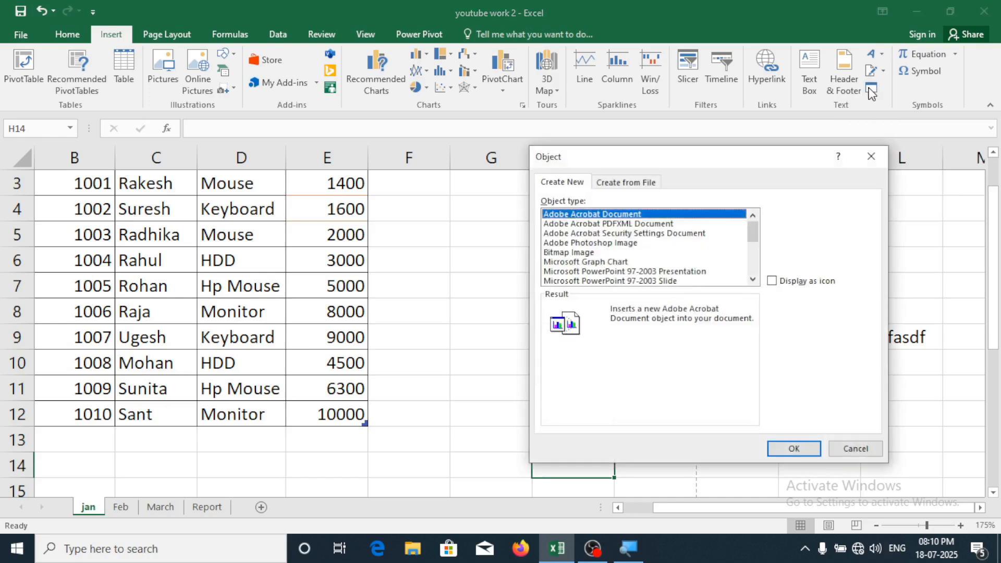
pyautogui.click(756, 281)
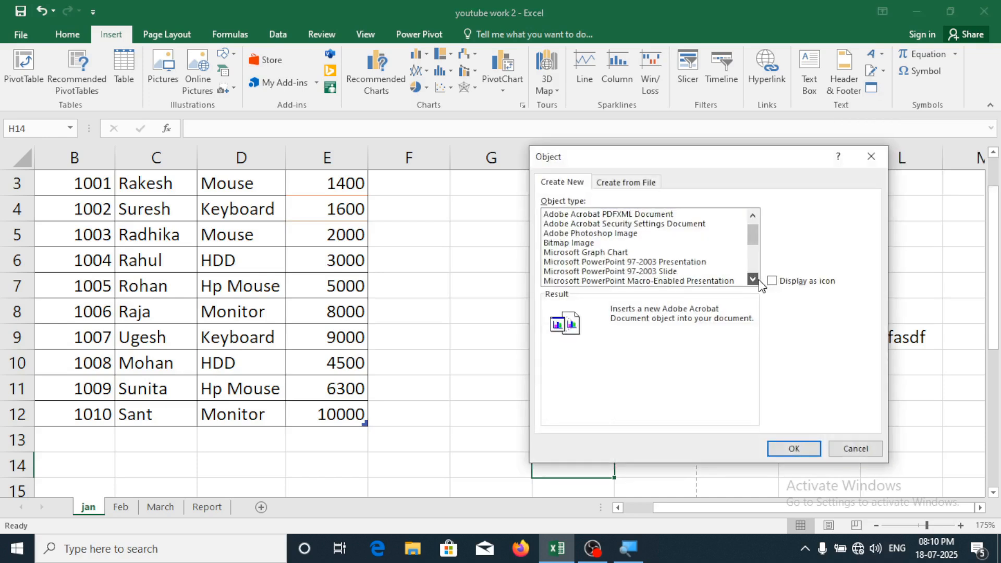
pyautogui.scroll(-2, 701, 282)
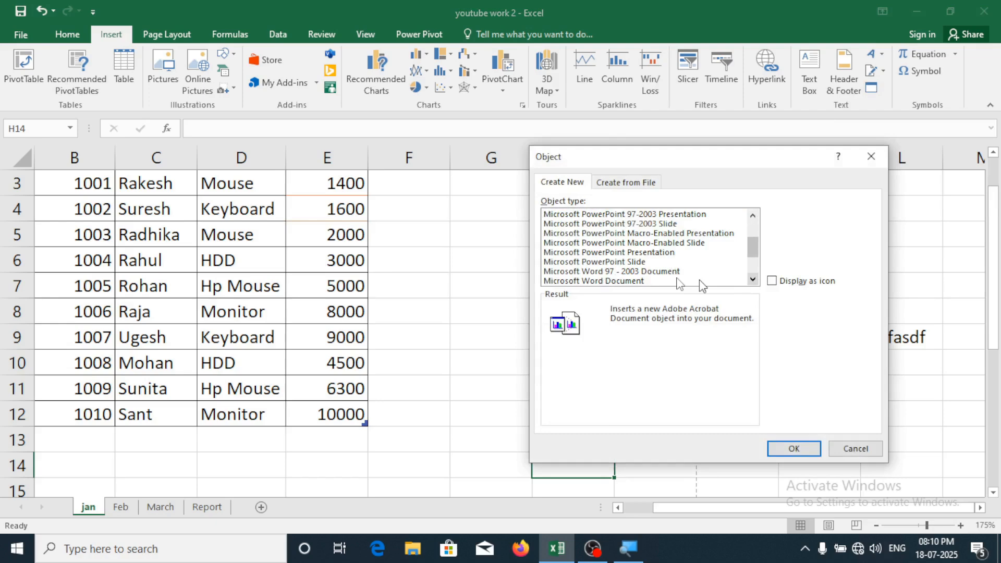
pyautogui.click(598, 282)
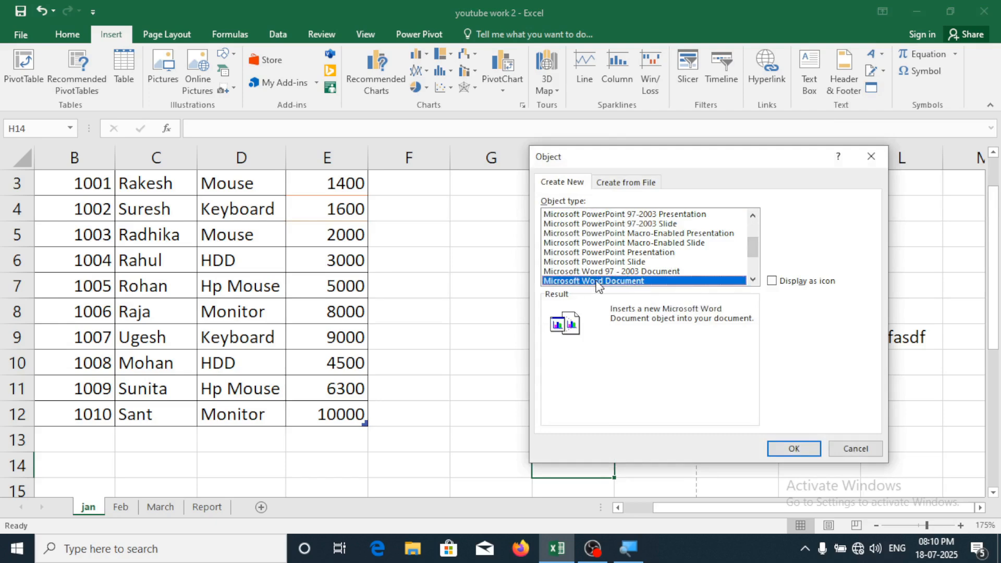
pyautogui.click(794, 449)
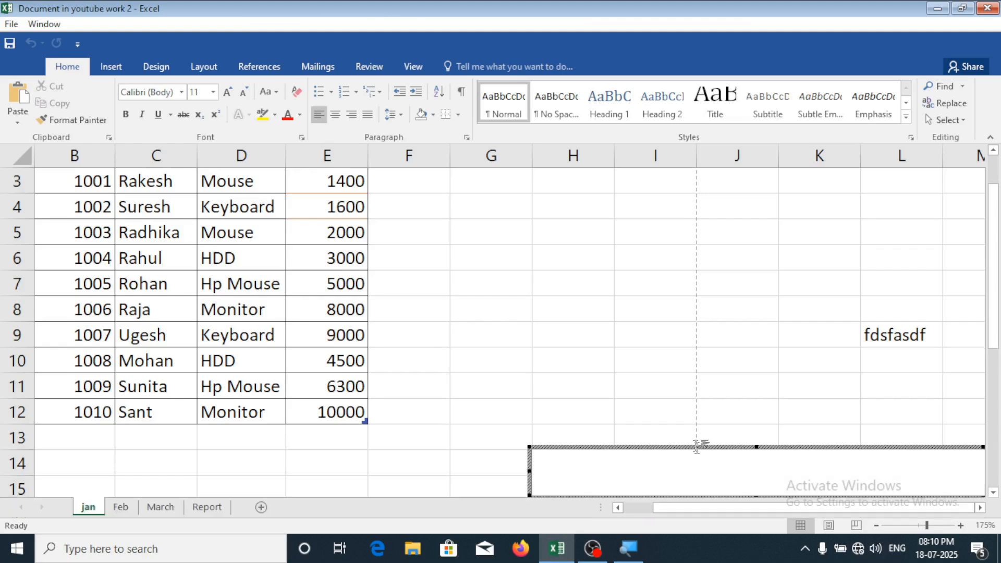
# Generate sample paragraphs in the embedded Word document with =rand(), then return to the sheet
pyautogui.scroll(-1, 696, 444)
pyautogui.scroll(-2, 695, 444)
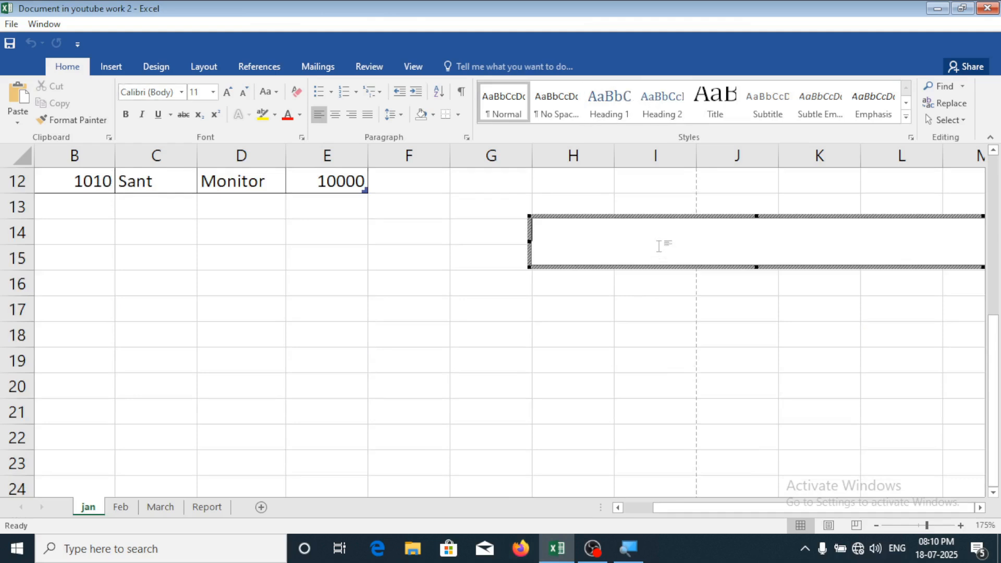
pyautogui.write('=rand()')
pyautogui.press('BackSpace')
pyautogui.press('BackSpace')
pyautogui.press('BackSpace')
pyautogui.press('BackSpace')
pyautogui.press('BackSpace')
pyautogui.press('BackSpace')
pyautogui.press('BackSpace')
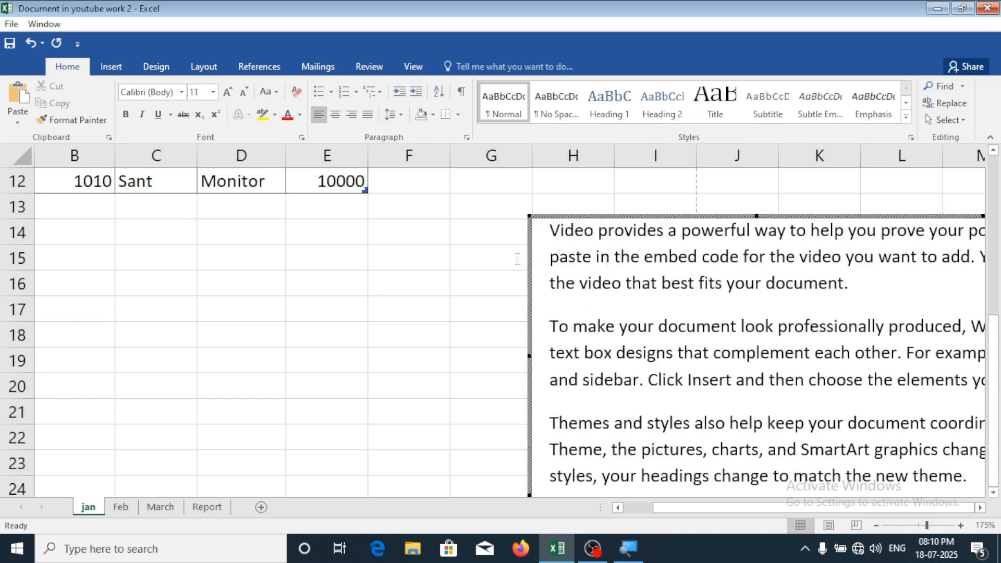
pyautogui.click(346, 341)
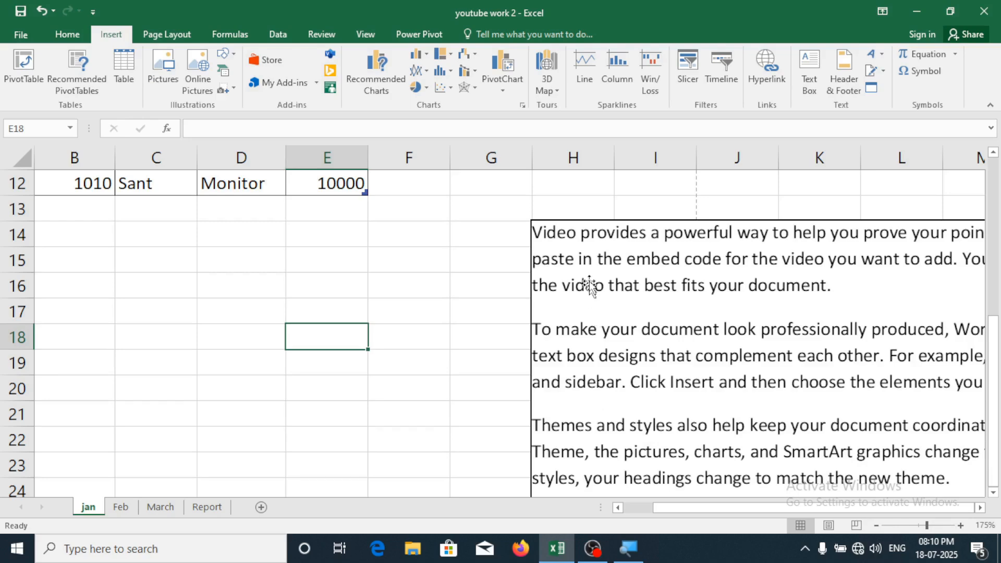
# Move the embedded Word object left and up on the jan sheet
pyautogui.click(599, 228)
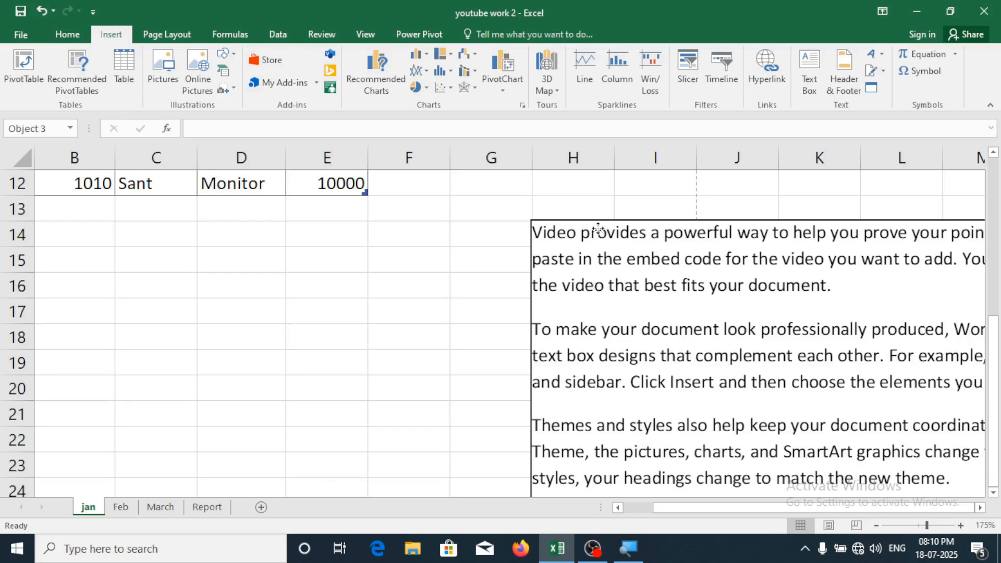
pyautogui.moveTo(598, 228); pyautogui.dragTo(338, 186)
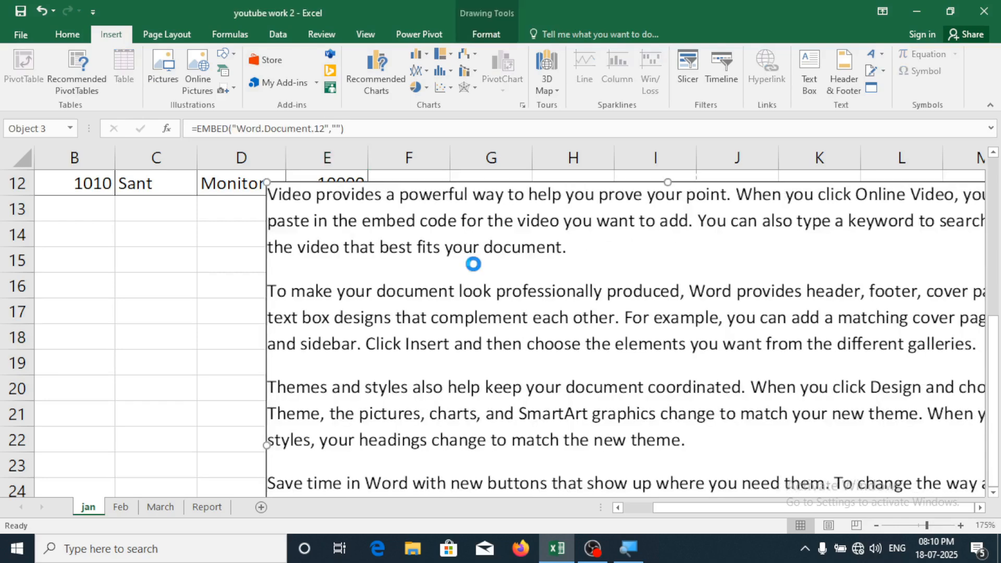
pyautogui.scroll(-2, 480, 288)
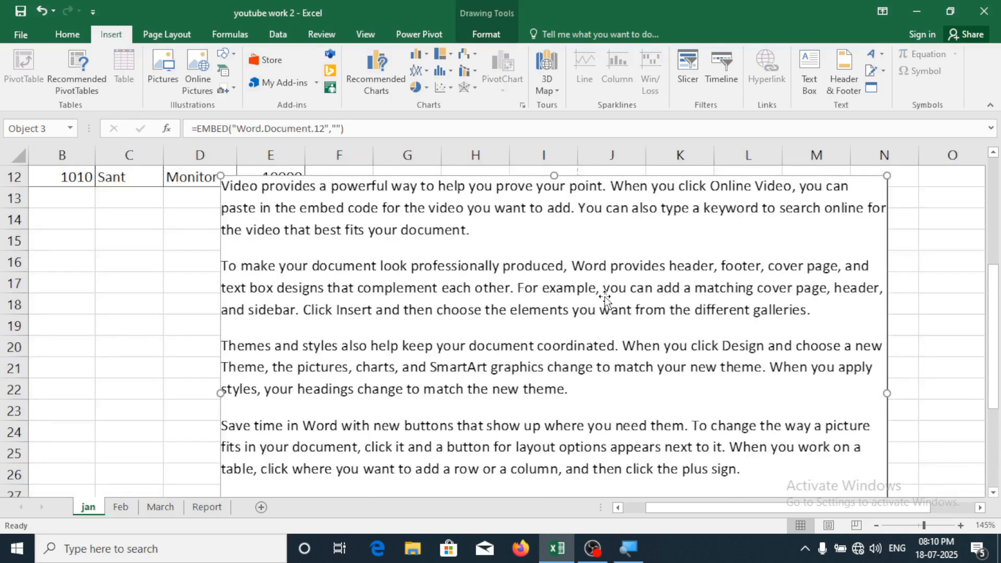
pyautogui.scroll(-1, 606, 299)
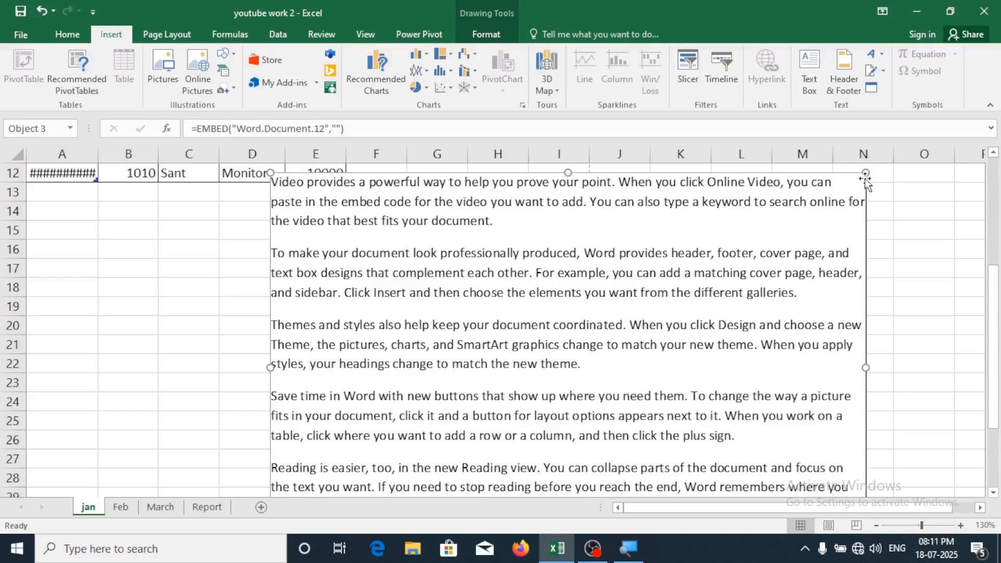
# Shrink the Word object from its top-right corner and place it beside the sales table
pyautogui.moveTo(865, 171); pyautogui.dragTo(726, 272)
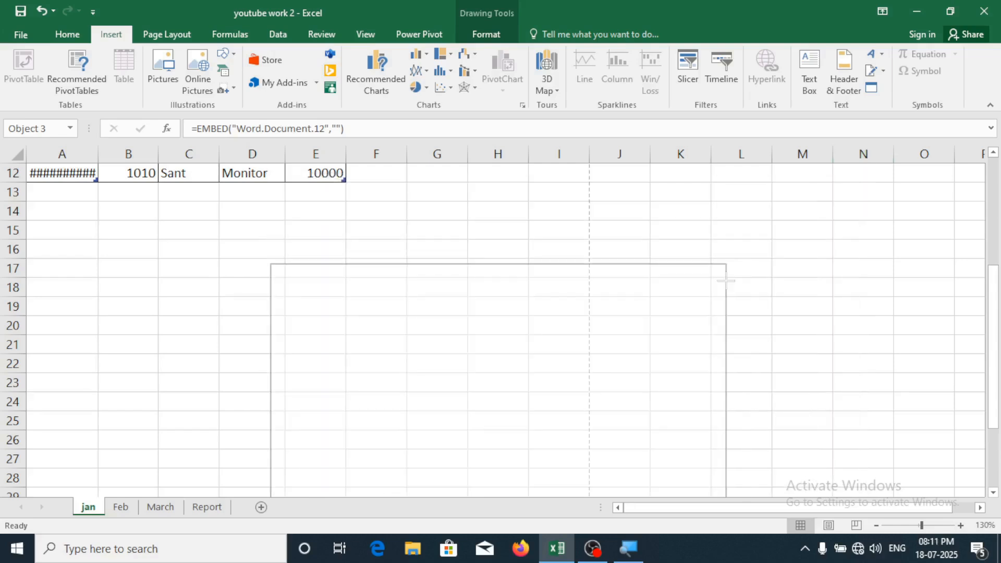
pyautogui.moveTo(660, 280); pyautogui.dragTo(642, 166)
pyautogui.scroll(3, 669, 340)
pyautogui.moveTo(669, 341); pyautogui.dragTo(913, 311)
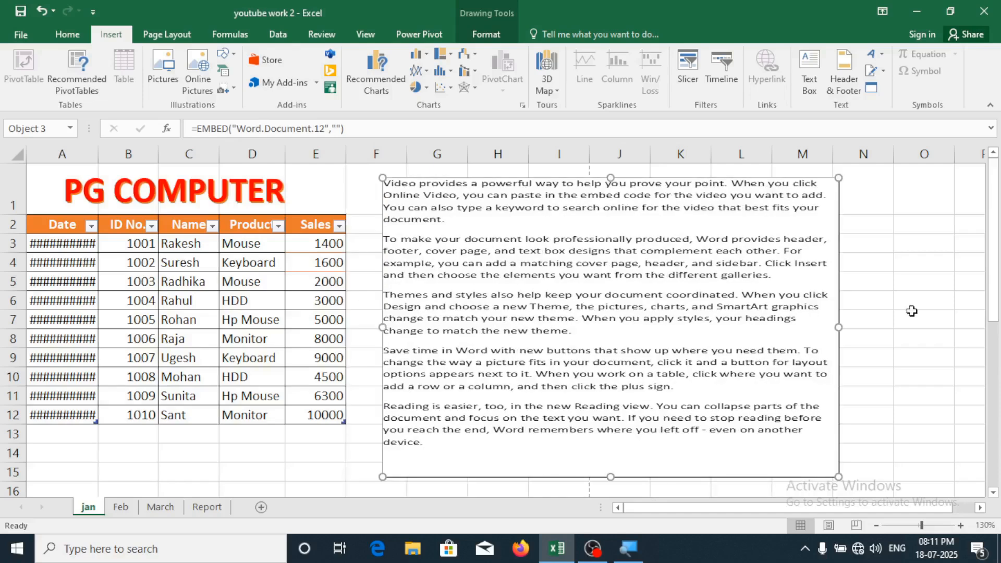
pyautogui.click(912, 311)
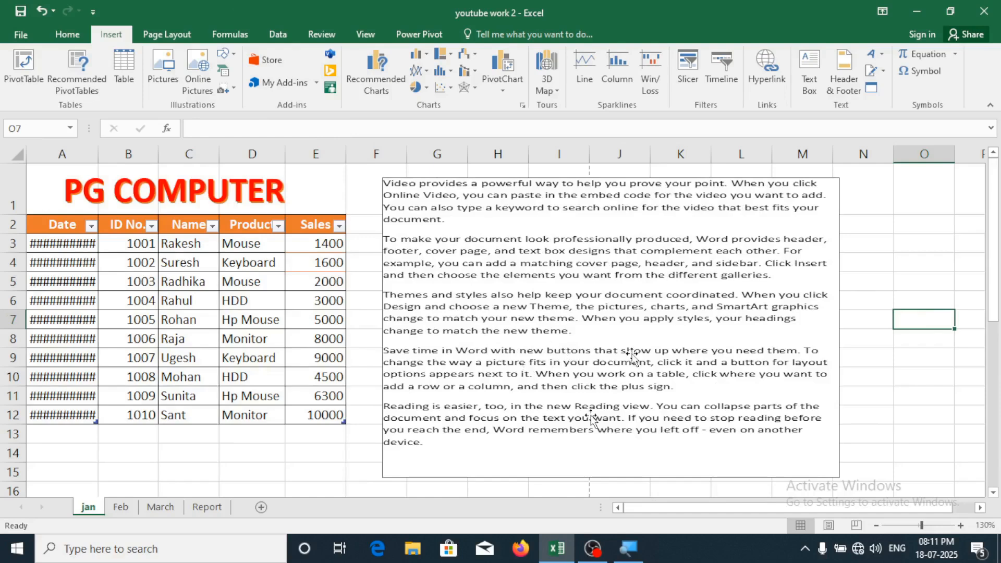
# Type 'daeqweqweqweqweqw' into the second paragraph of the embedded Word document
pyautogui.click(596, 360)
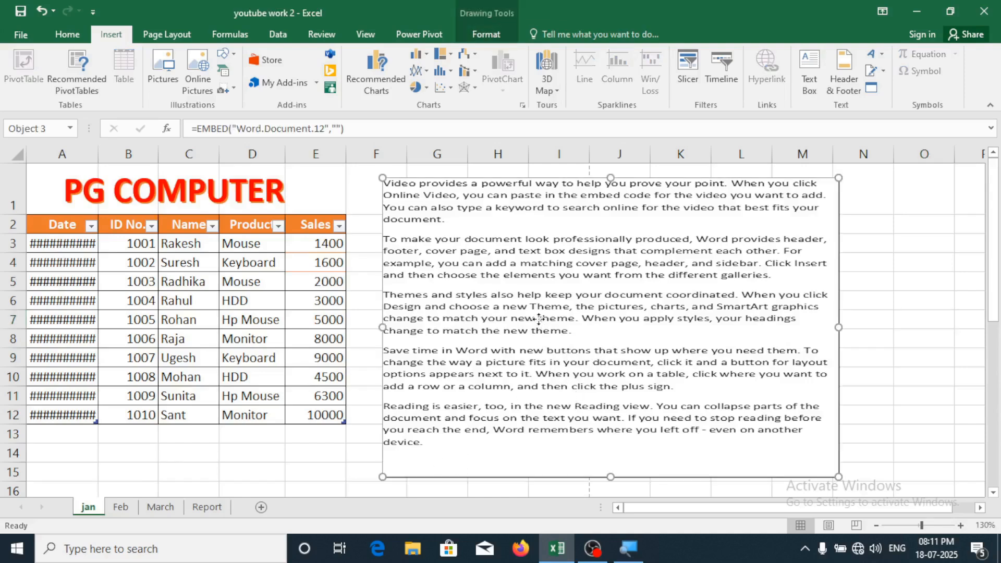
pyautogui.doubleClick(601, 480)
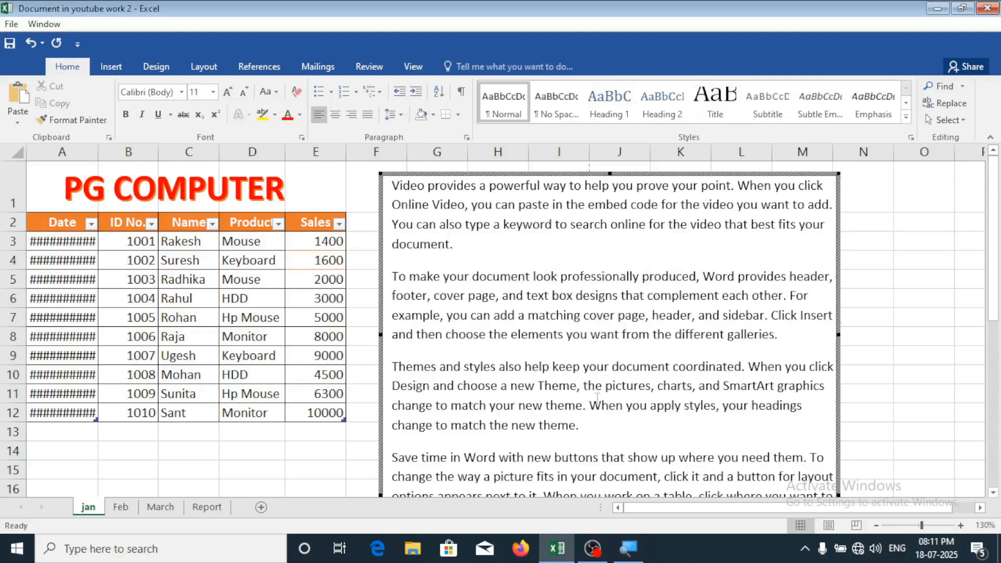
pyautogui.click(579, 337)
pyautogui.write('daeqweqweqweqweqw')
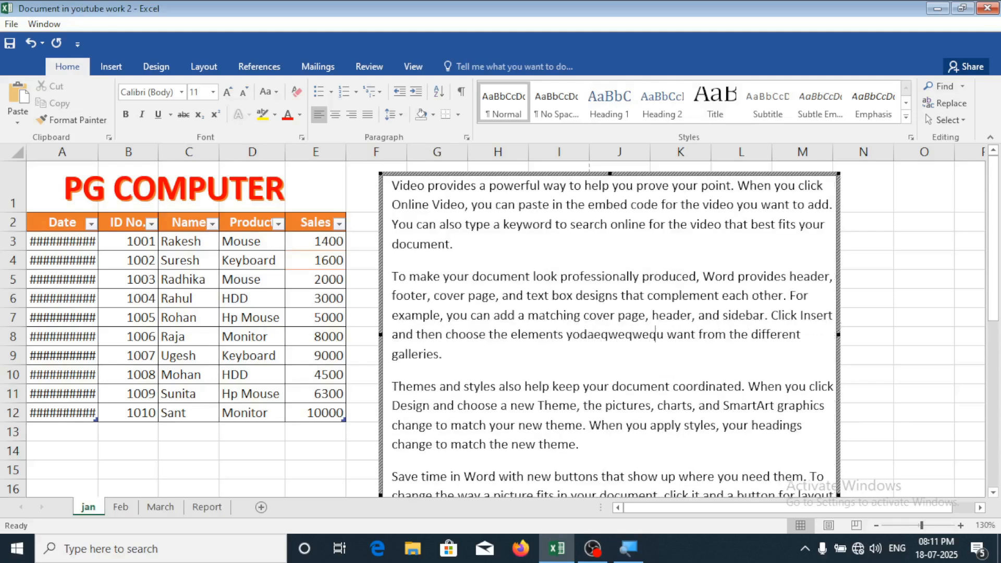
pyautogui.click(914, 349)
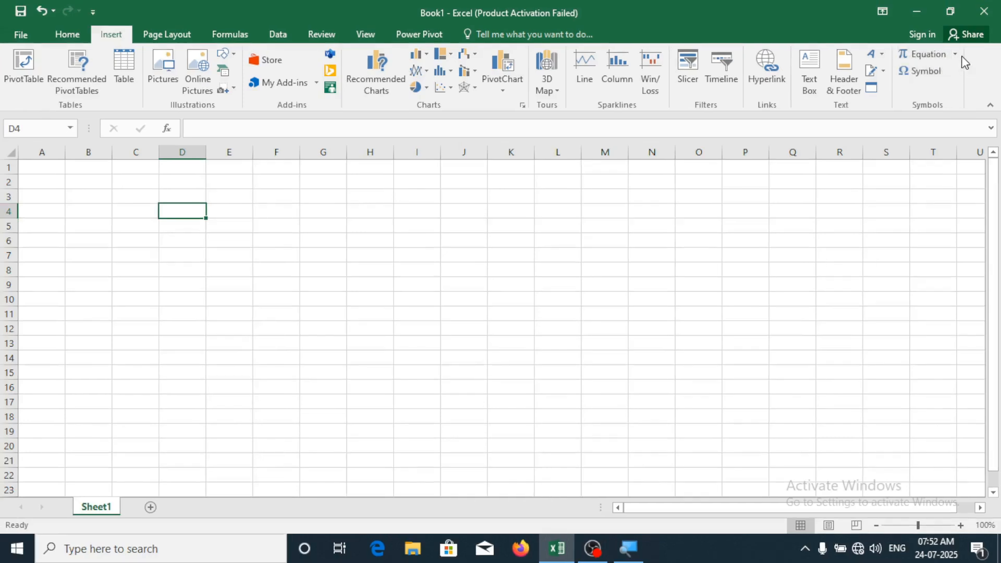
# Insert the built-in Trig Identity 1 equation (sin α ± sin β) from the Equation gallery
pyautogui.click(958, 54)
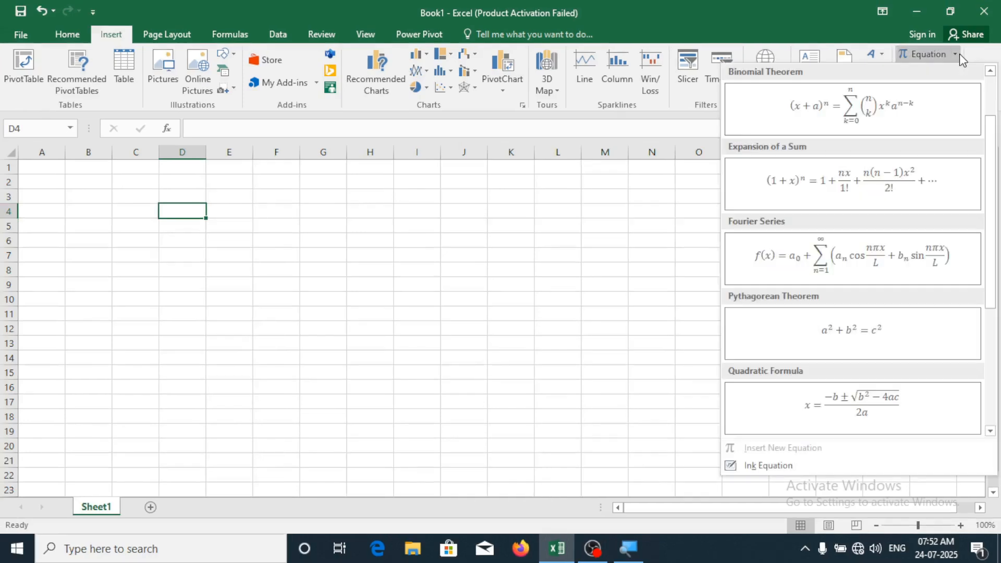
pyautogui.scroll(-3, 862, 312)
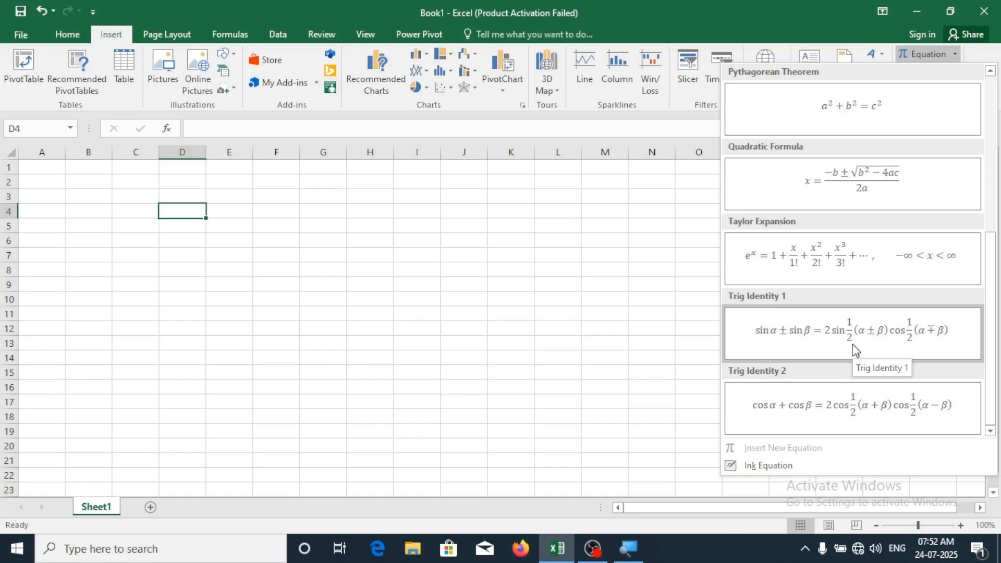
pyautogui.scroll(3, 853, 344)
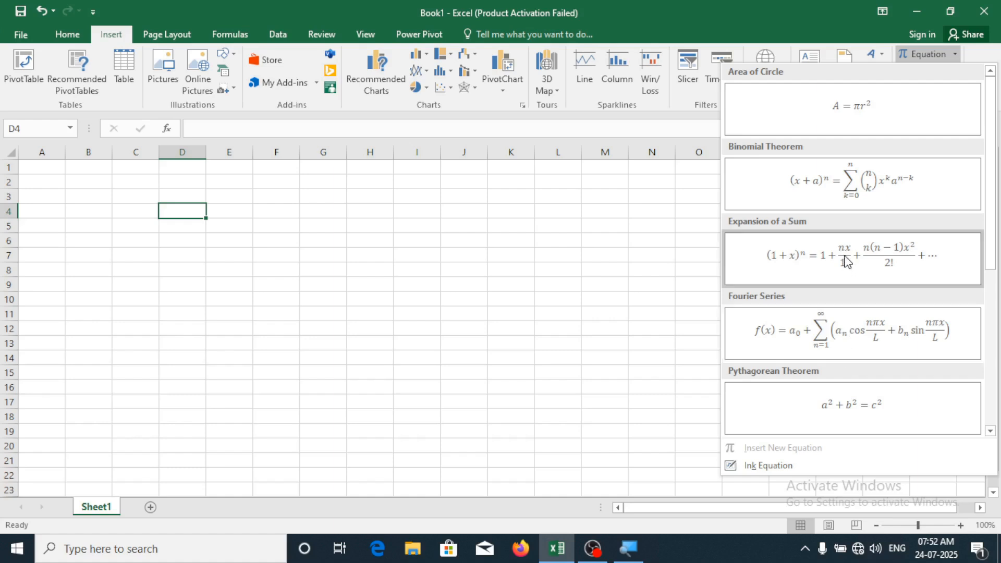
pyautogui.scroll(-3, 878, 157)
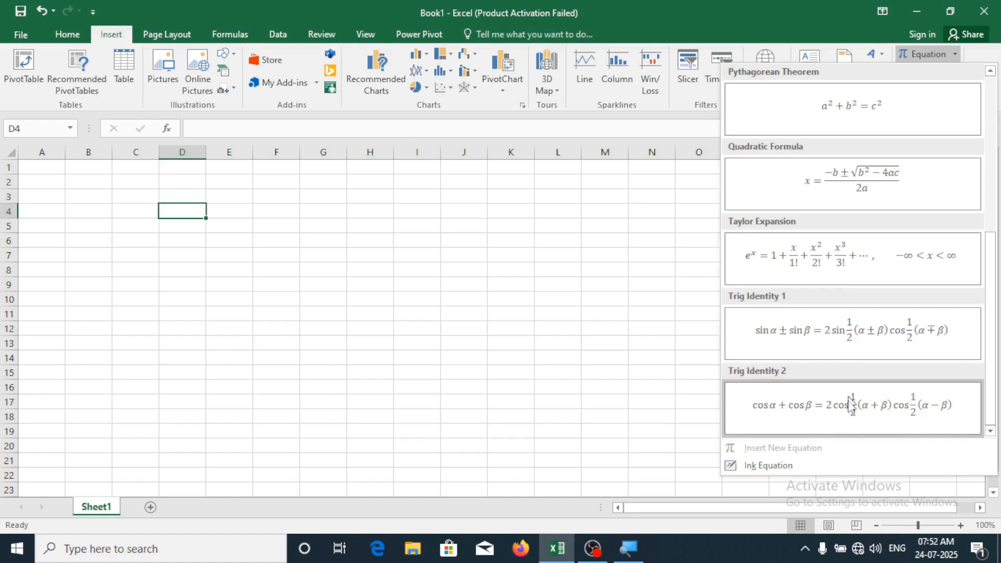
pyautogui.click(828, 334)
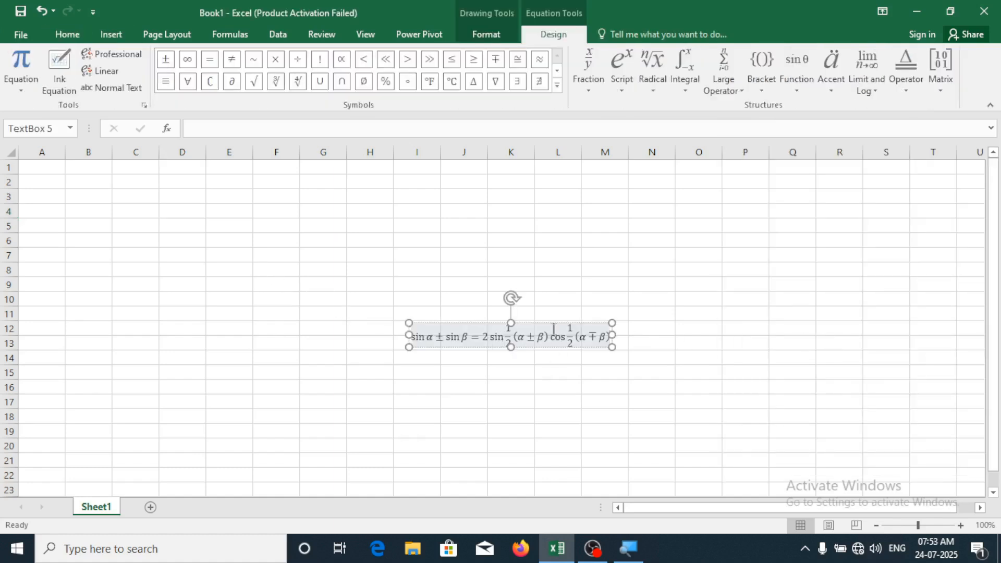
# Move the trig equation to start near cell D5 and enlarge it to 24 pt
pyautogui.moveTo(547, 324); pyautogui.dragTo(315, 222)
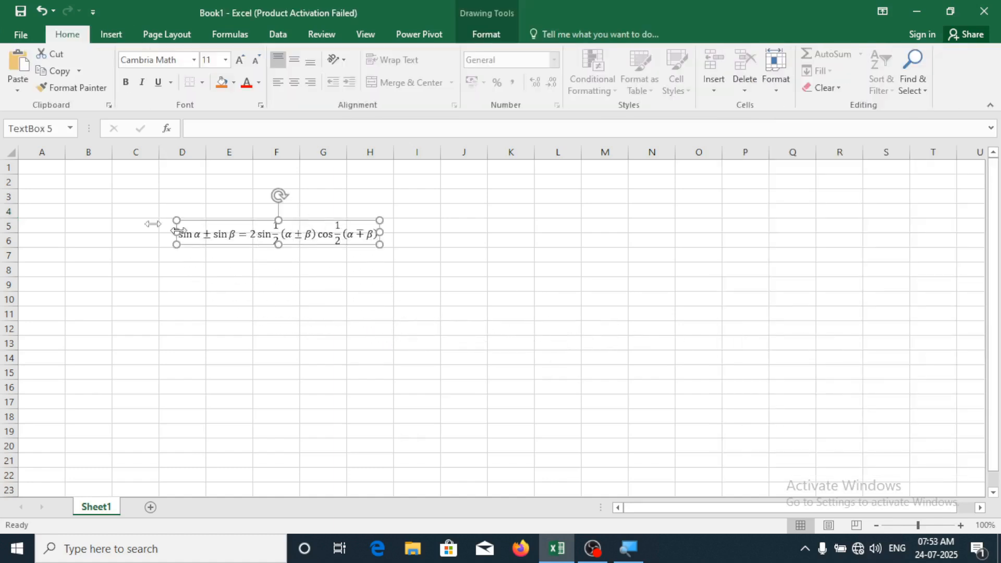
pyautogui.click(367, 234)
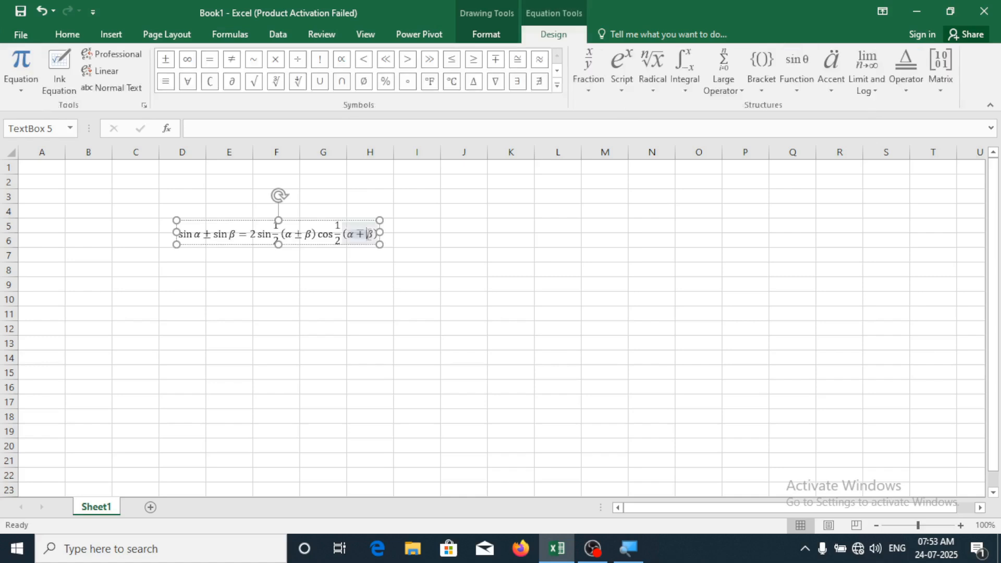
pyautogui.hotkey('ctrl', 'a')
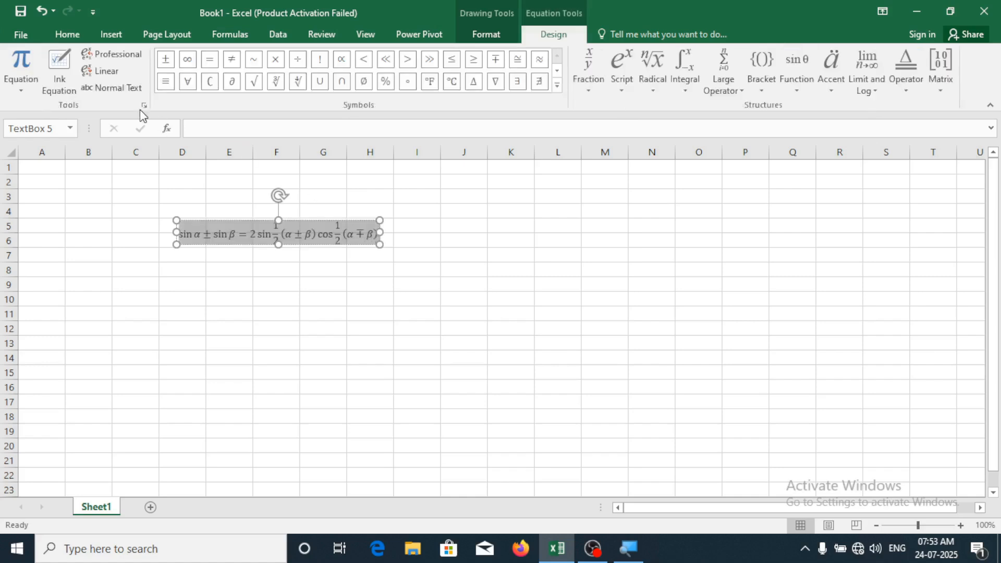
pyautogui.click(67, 34)
pyautogui.click(240, 59)
pyautogui.click(239, 58)
pyautogui.click(239, 59)
pyautogui.click(239, 58)
pyautogui.click(239, 58)
pyautogui.click(239, 58)
pyautogui.click(239, 58)
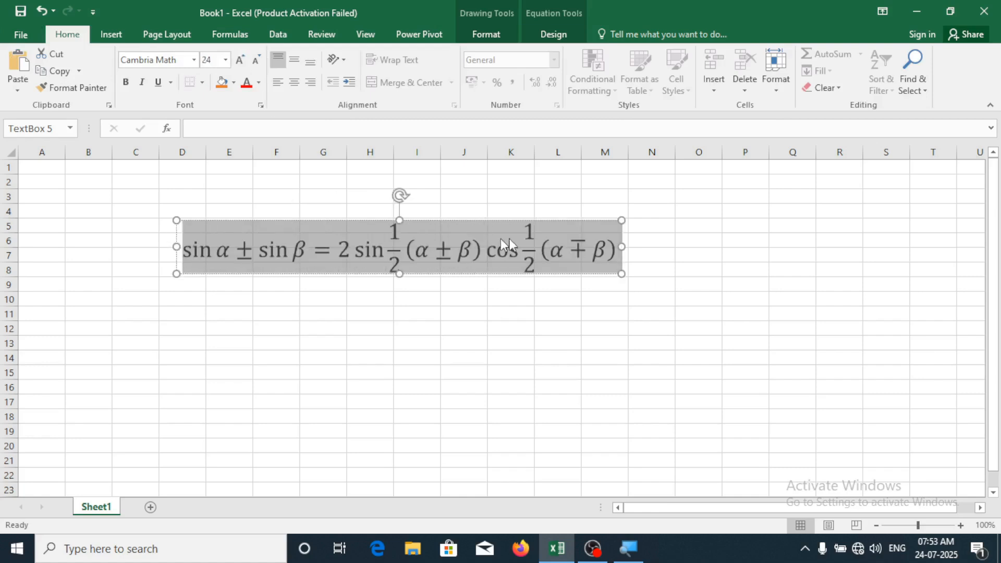
pyautogui.moveTo(499, 225); pyautogui.dragTo(485, 207)
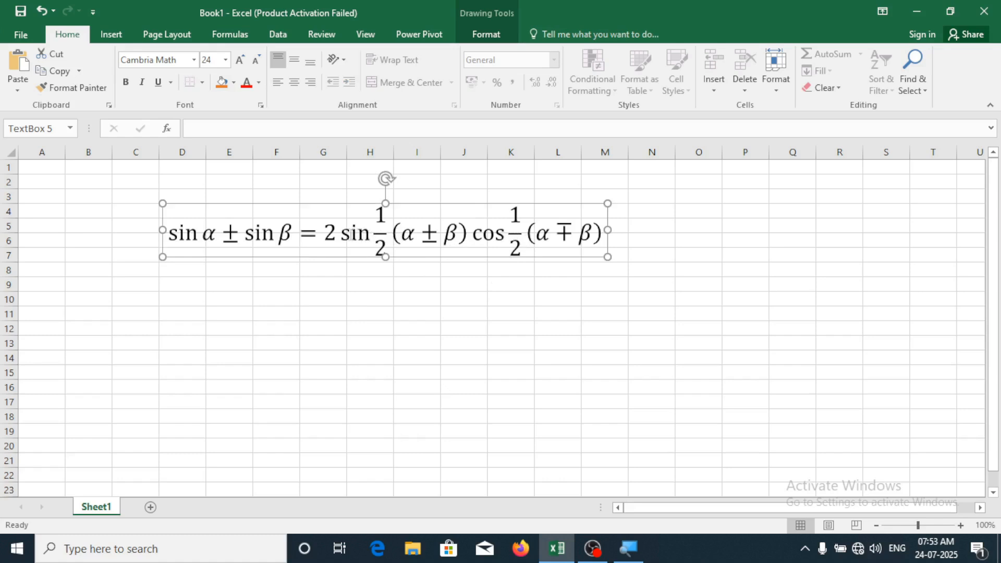
# Delete the 'sin' before the equation's first fraction, leaving an empty slot
pyautogui.click(369, 236)
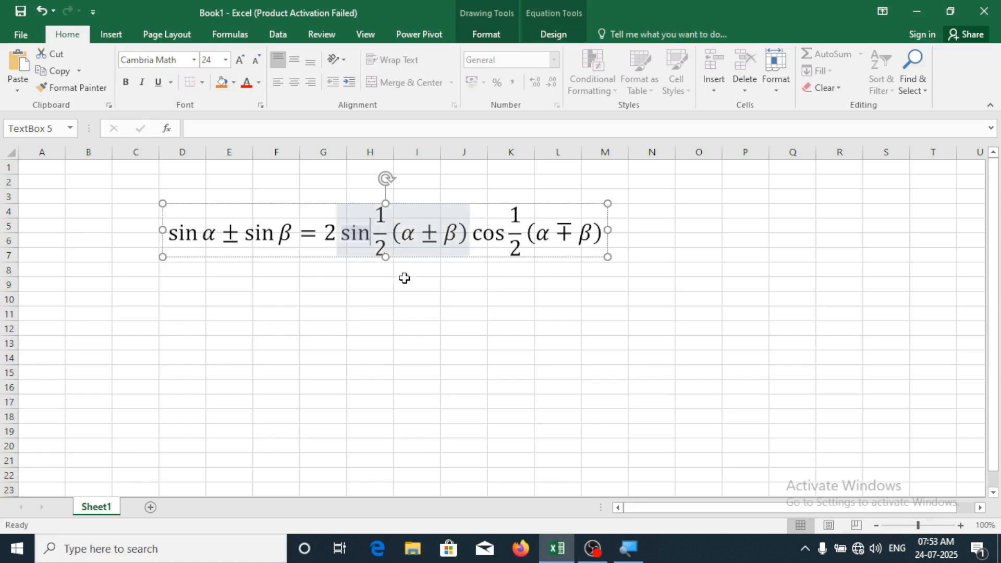
pyautogui.press('BackSpace')
pyautogui.press('BackSpace')
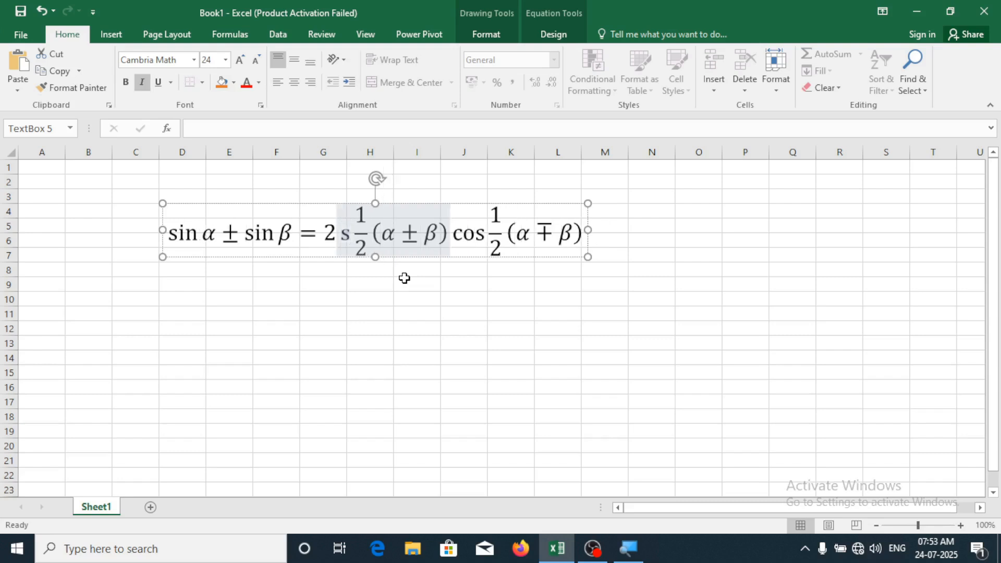
pyautogui.press('BackSpace')
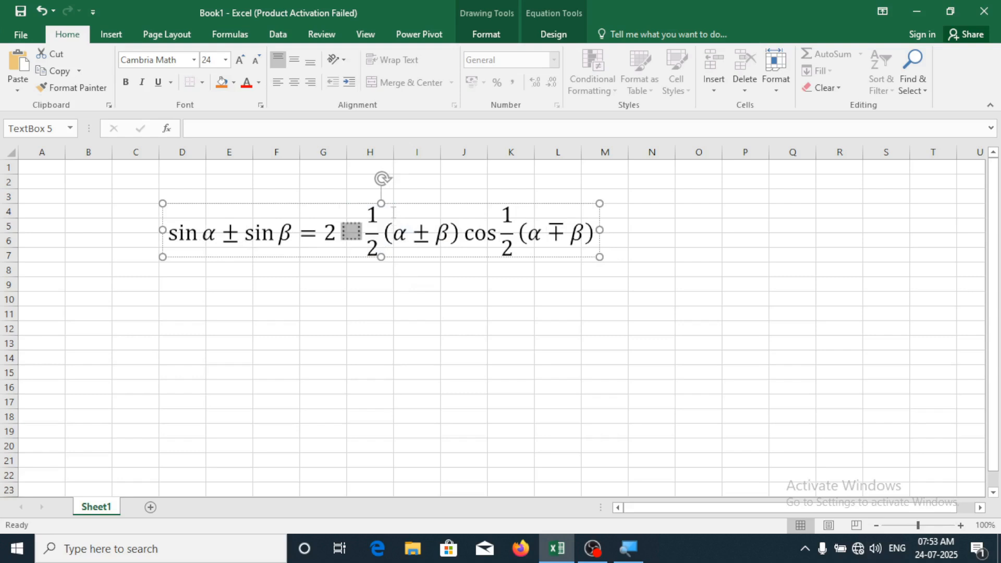
# Fill the empty slot with the τ symbol from the basic math symbols
pyautogui.click(548, 35)
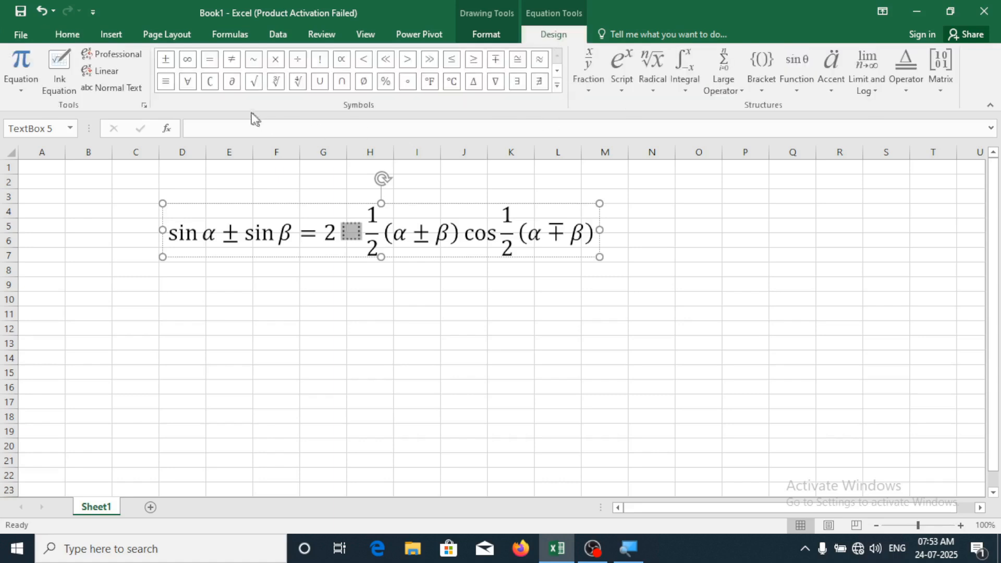
pyautogui.click(557, 85)
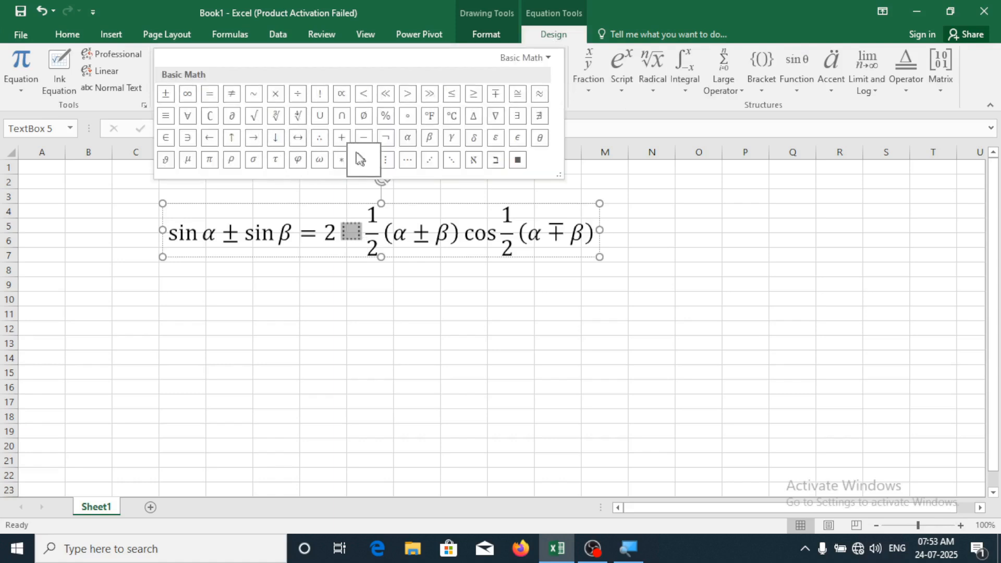
pyautogui.click(278, 161)
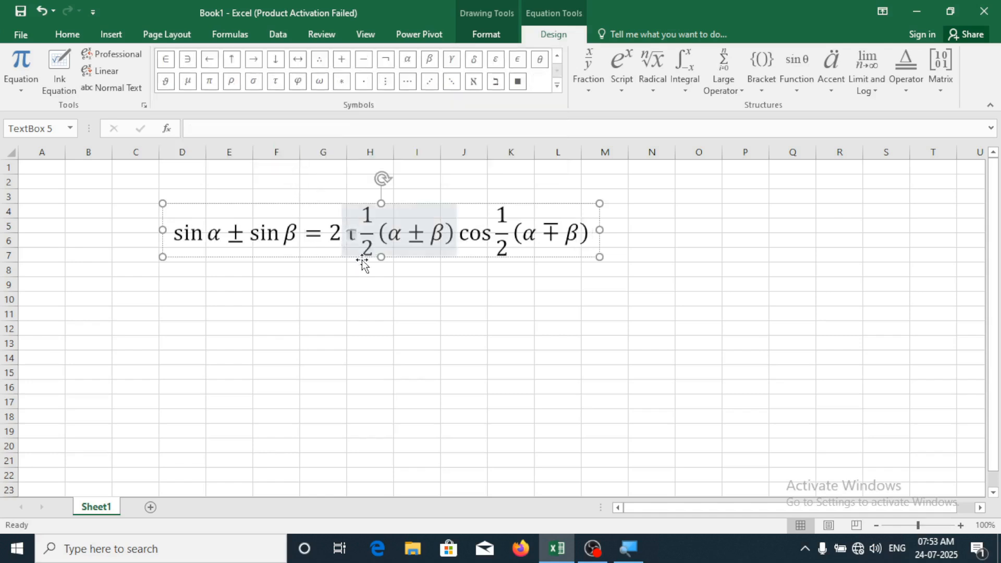
# Add a stacked 1/2 fraction right after the equals sign
pyautogui.click(327, 235)
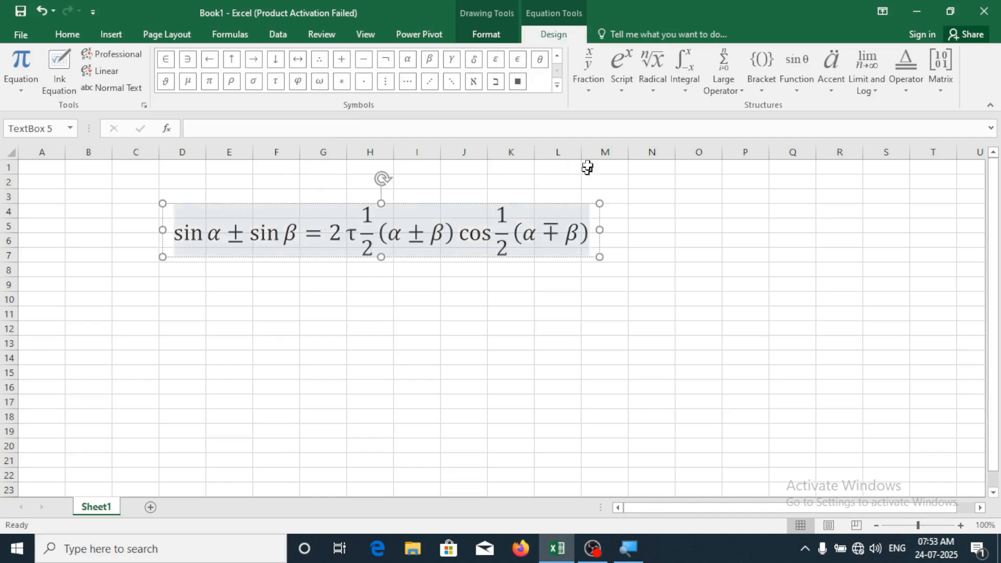
pyautogui.click(593, 94)
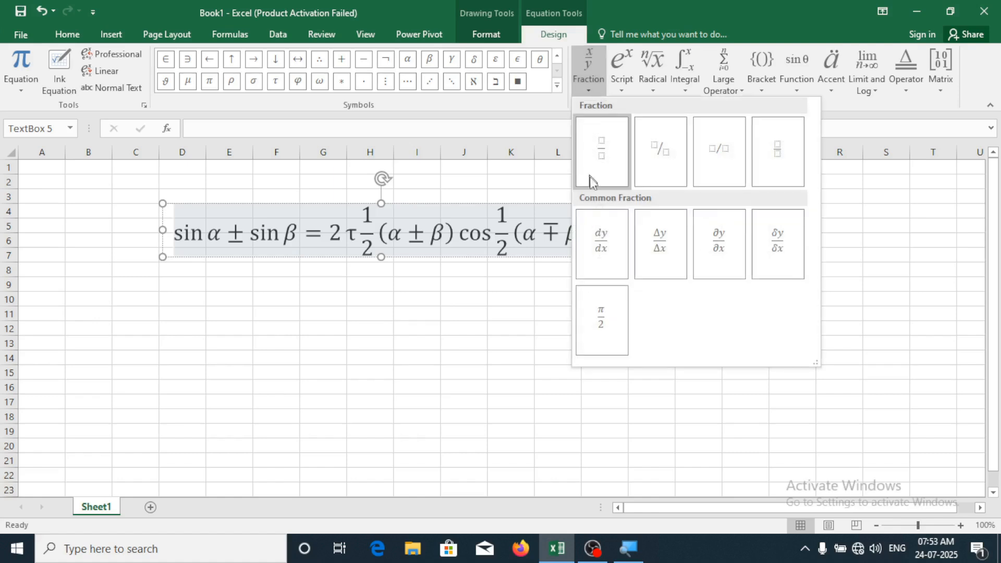
pyautogui.click(602, 160)
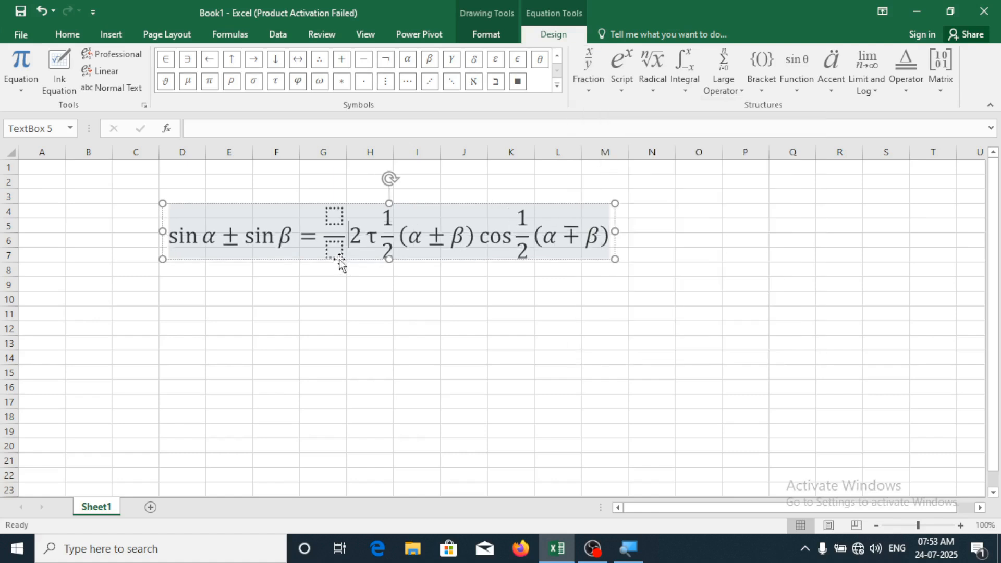
pyautogui.click(336, 219)
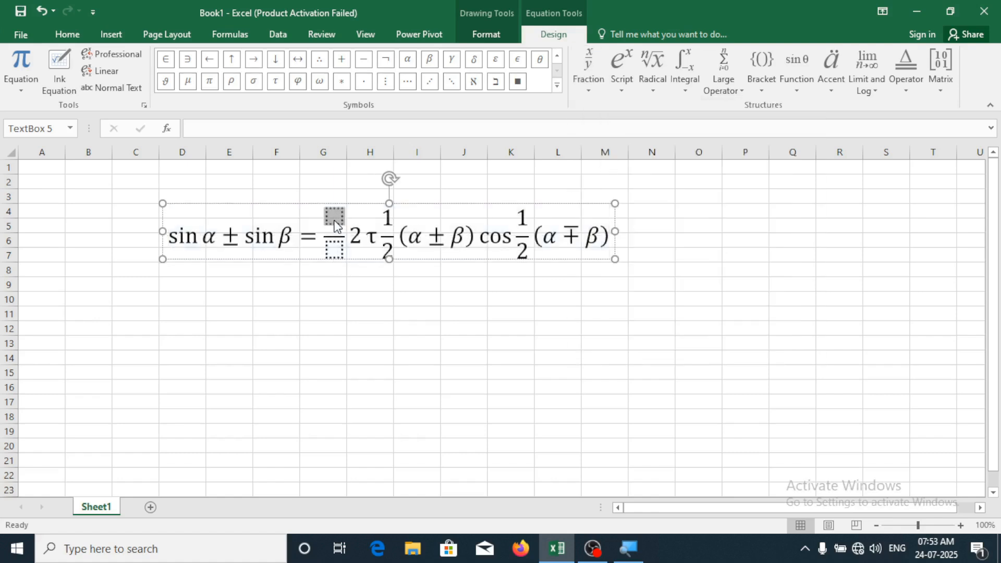
pyautogui.write('1')
pyautogui.click(335, 248)
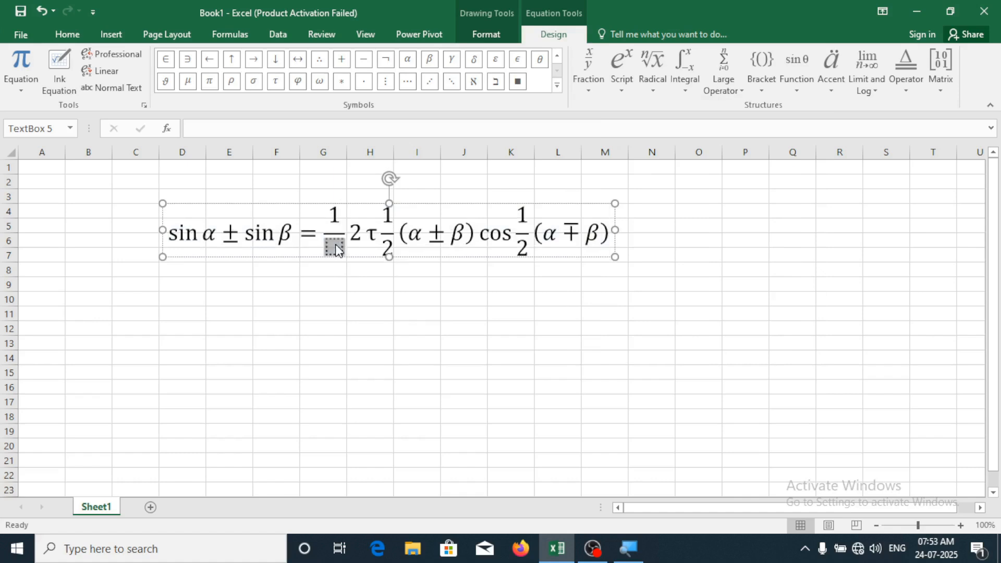
pyautogui.write('2')
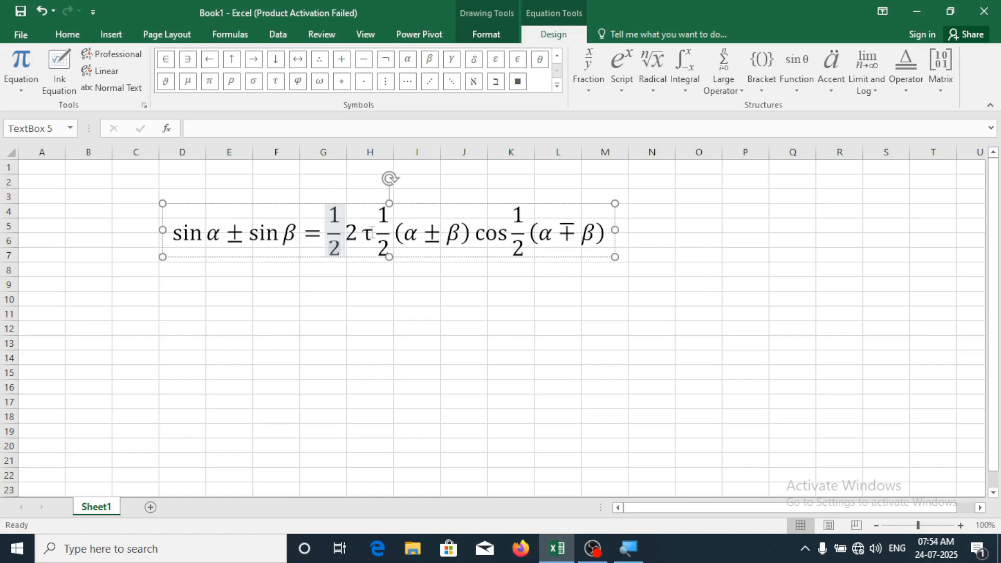
pyautogui.click(696, 241)
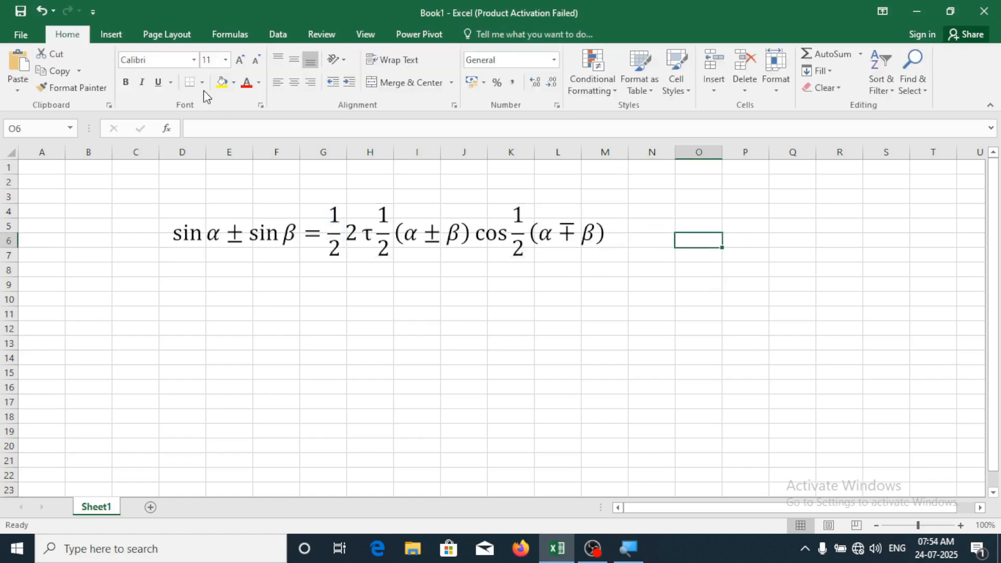
# Open the Ink Equation pad from the Equation gallery and move it aside
pyautogui.click(109, 35)
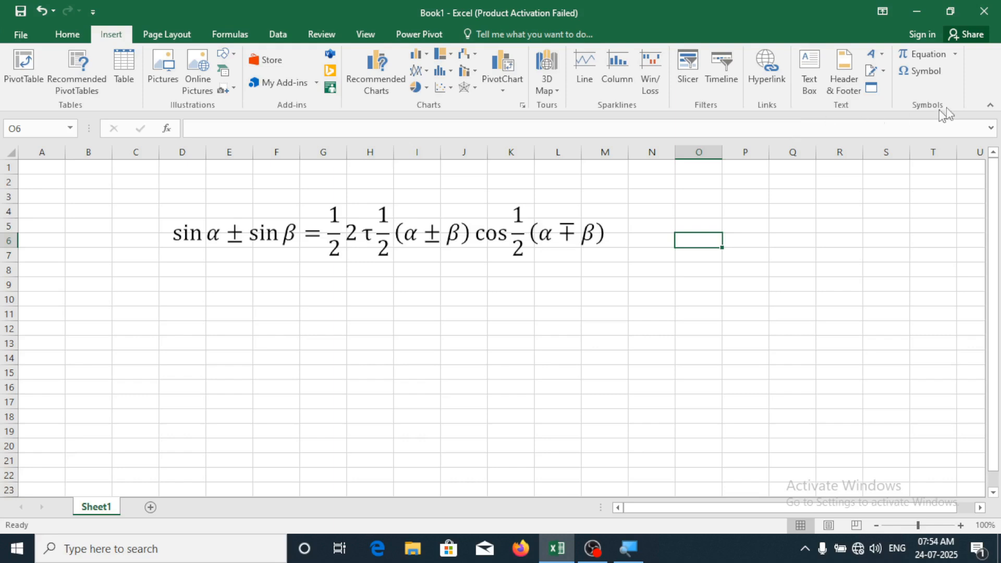
pyautogui.click(956, 54)
pyautogui.scroll(-3, 964, 67)
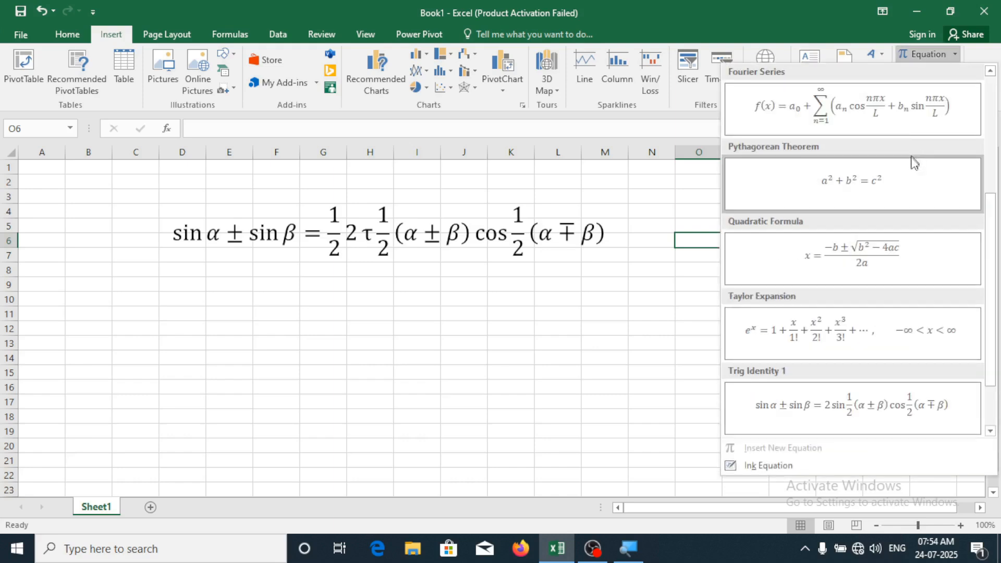
pyautogui.scroll(-1, 913, 167)
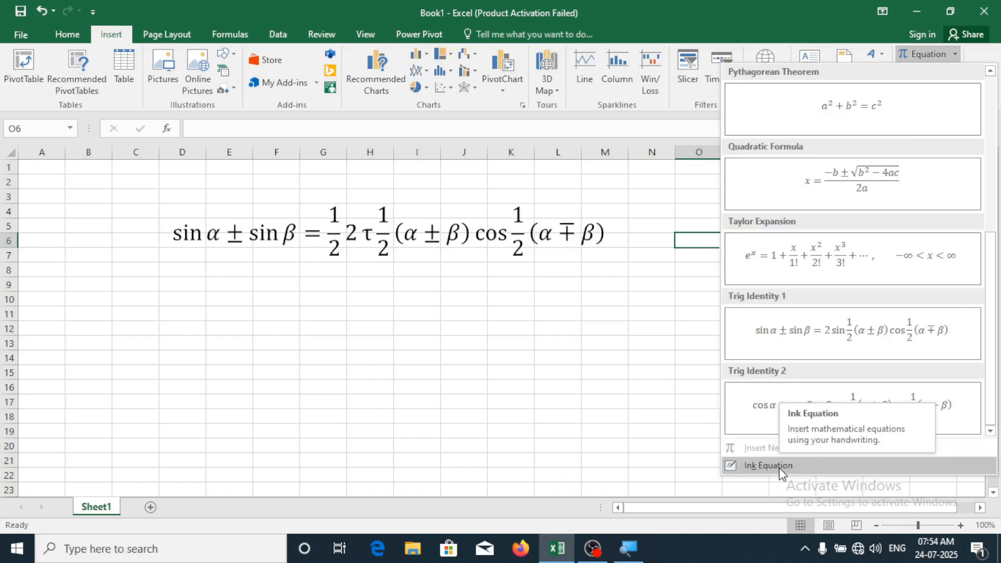
pyautogui.click(780, 466)
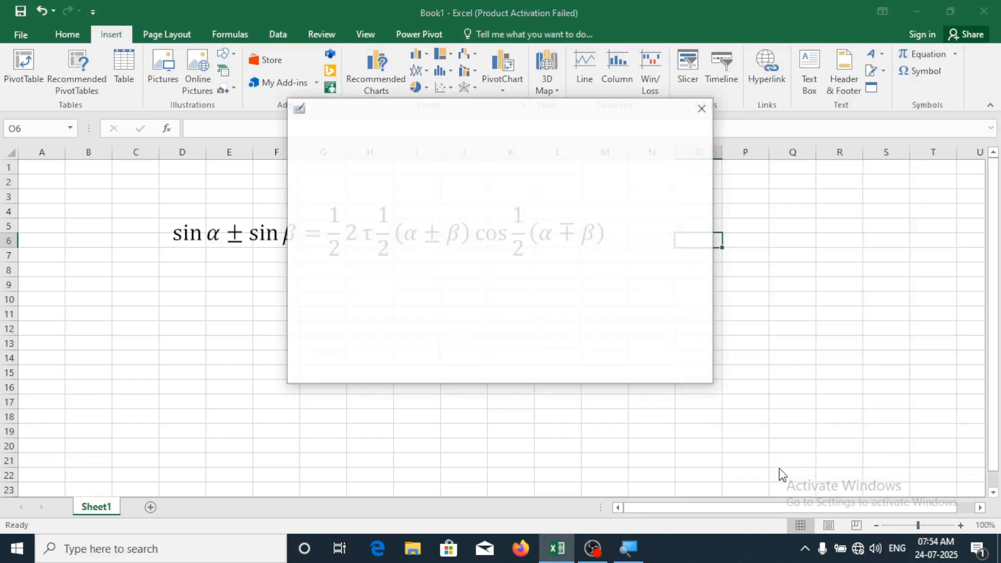
pyautogui.moveTo(452, 116)
pyautogui.mouseDown()
pyautogui.moveTo(596, 209)
pyautogui.moveTo(619, 194)
pyautogui.mouseUp()
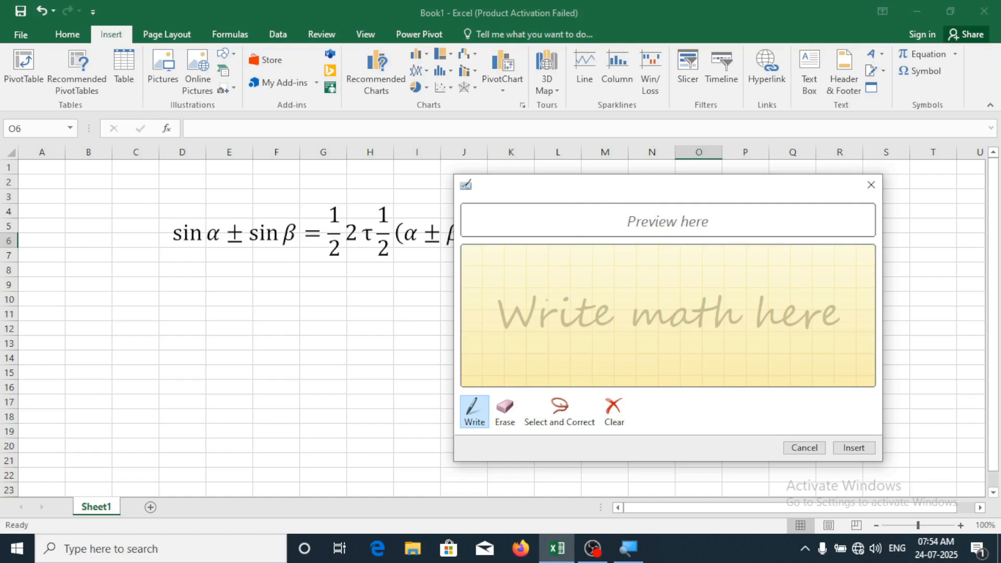
# Handwrite a²−b²+2ab, erasing strokes to fix the b, and insert it as an equation
pyautogui.moveTo(538, 295)
pyautogui.mouseDown()
pyautogui.moveTo(519, 323)
pyautogui.moveTo(546, 332)
pyautogui.mouseUp()
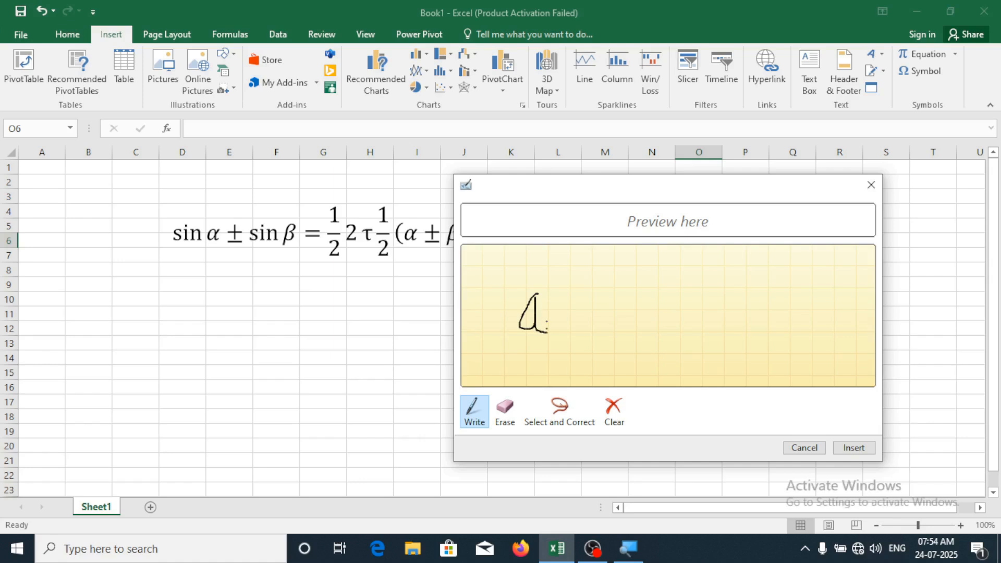
pyautogui.moveTo(543, 273); pyautogui.dragTo(538, 275)
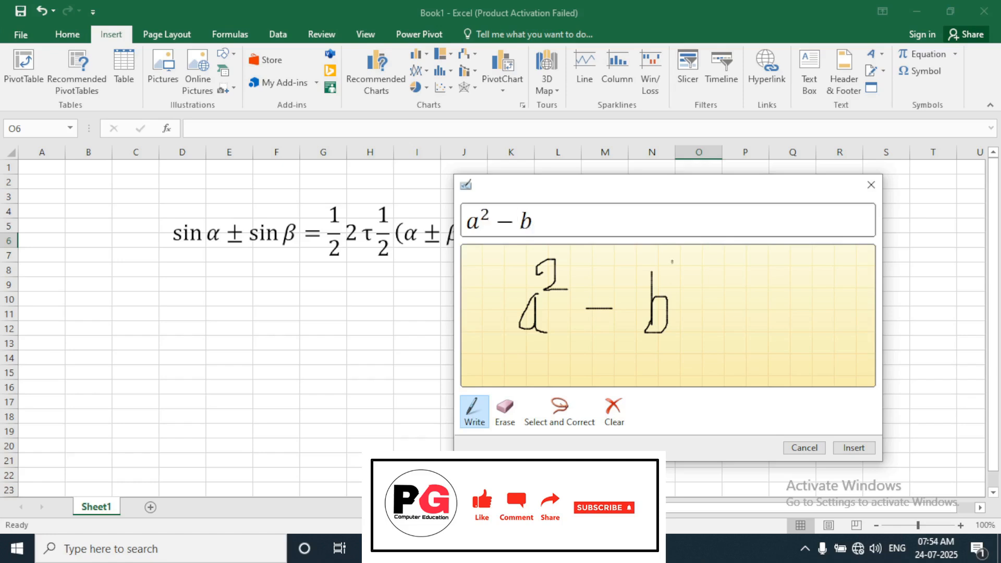
pyautogui.moveTo(673, 261); pyautogui.dragTo(659, 292)
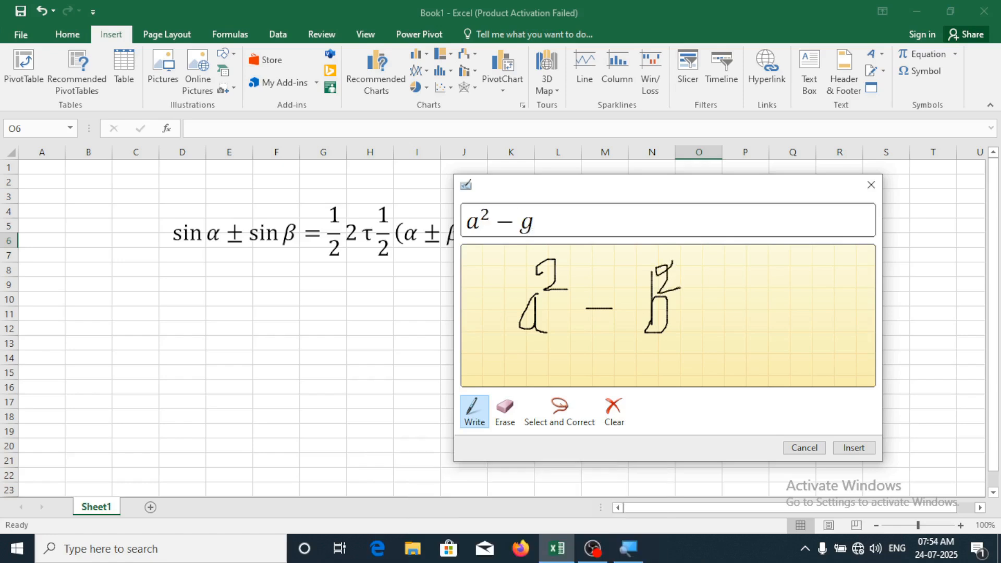
pyautogui.click(505, 408)
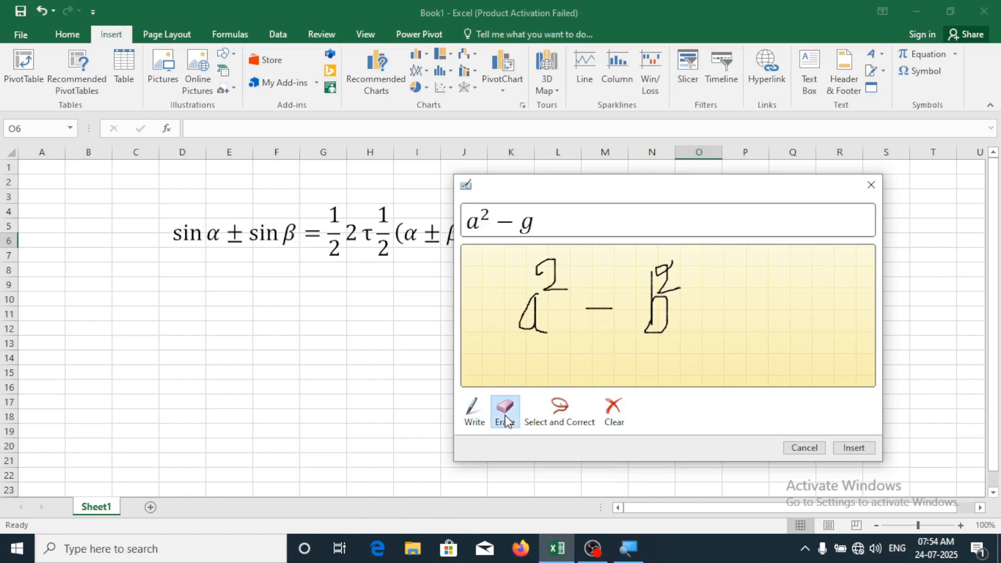
pyautogui.moveTo(670, 271); pyautogui.dragTo(665, 269)
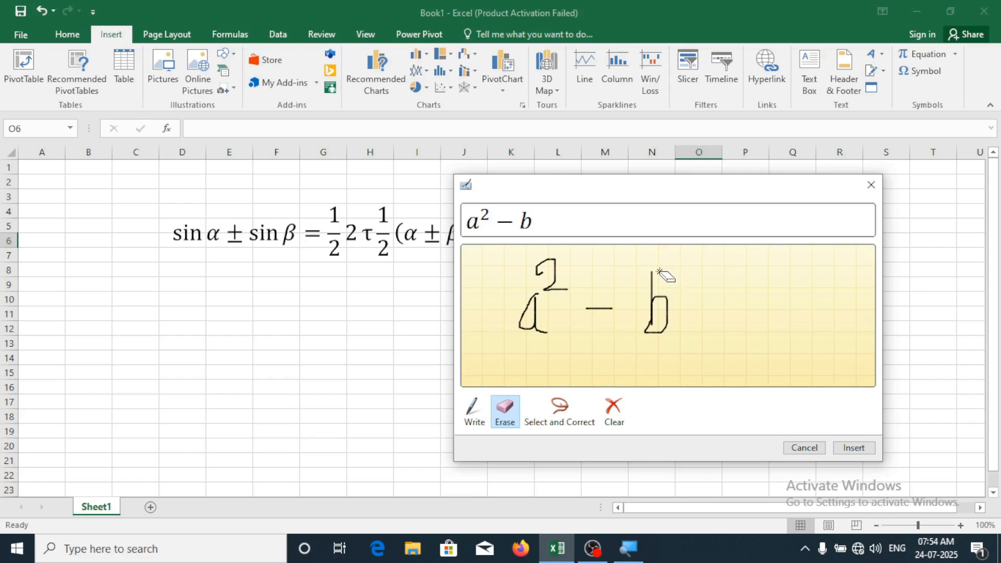
pyautogui.click(473, 412)
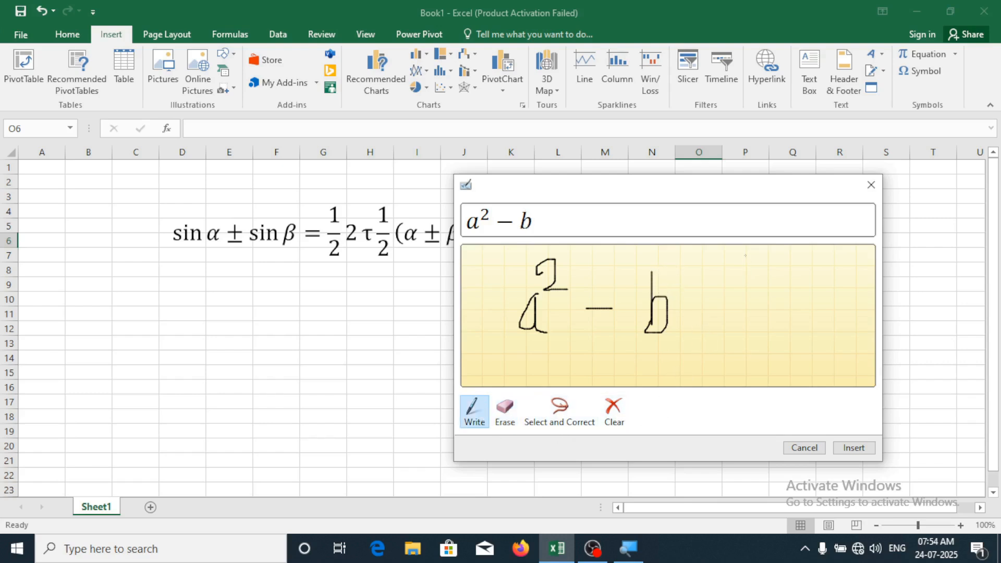
pyautogui.moveTo(669, 266); pyautogui.dragTo(679, 256)
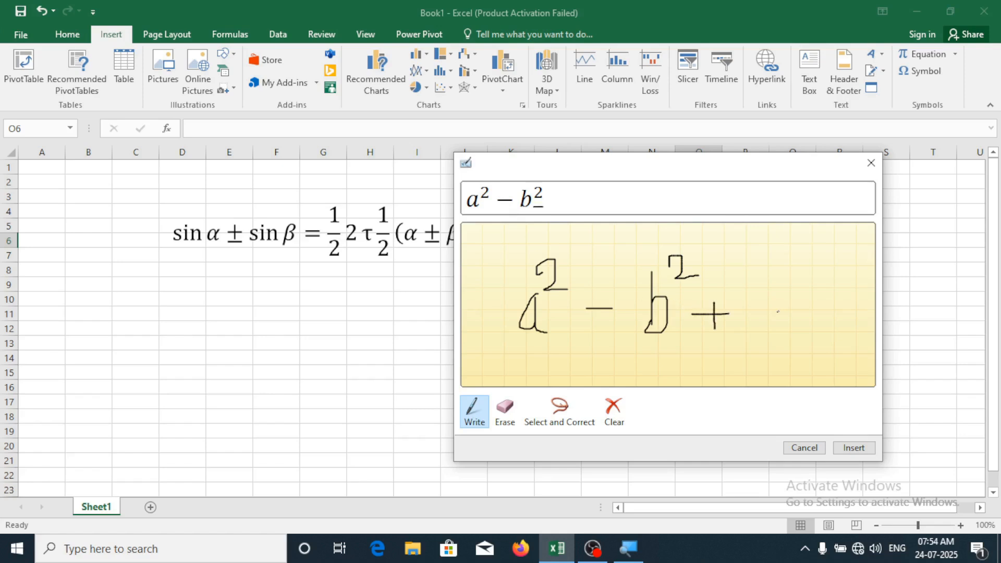
pyautogui.moveTo(767, 305)
pyautogui.mouseDown()
pyautogui.moveTo(771, 315)
pyautogui.moveTo(817, 298)
pyautogui.mouseUp()
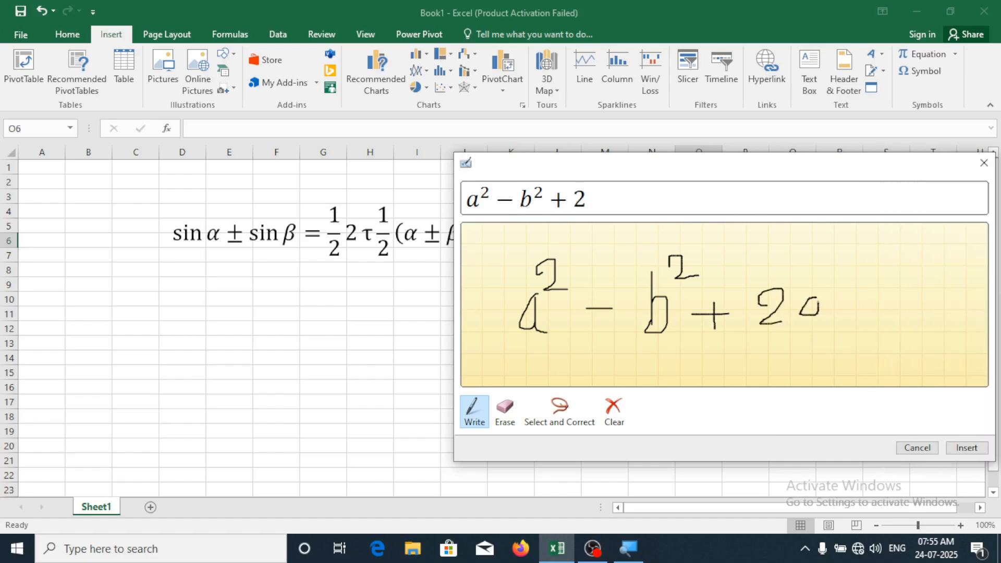
pyautogui.moveTo(842, 267); pyautogui.dragTo(845, 319)
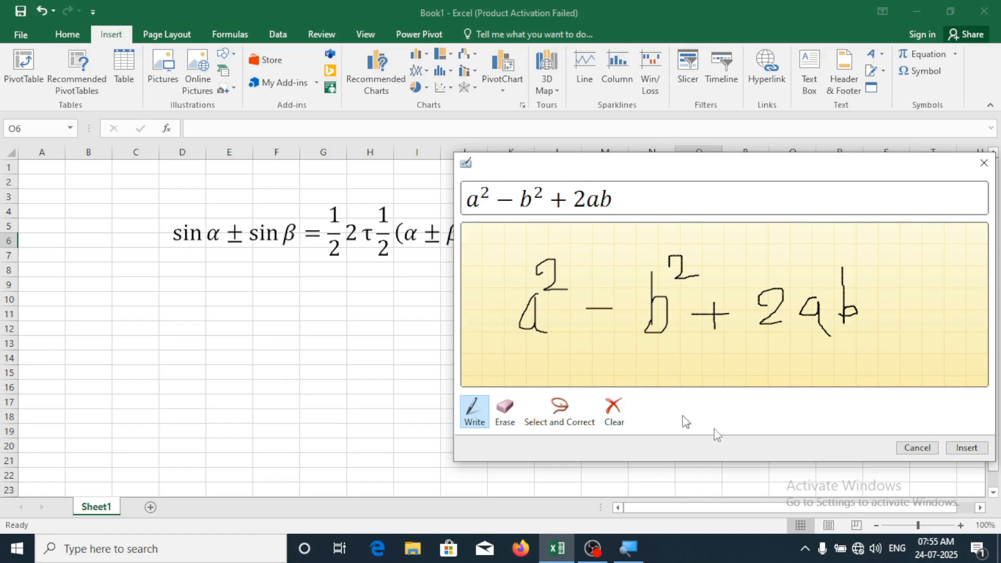
pyautogui.click(966, 449)
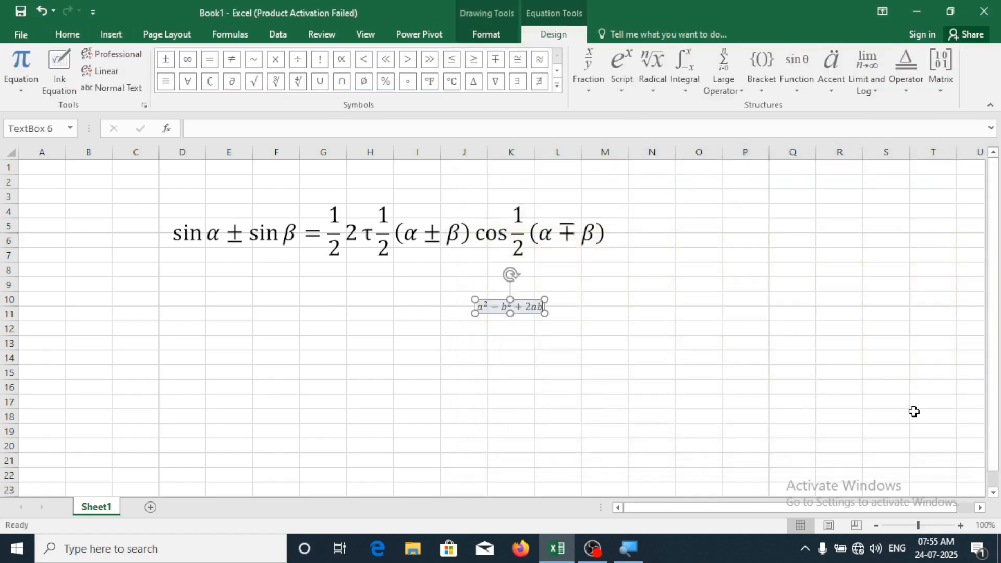
# Enlarge the a²−b²+2ab equation's font size several steps
pyautogui.click(523, 306)
pyautogui.click(63, 34)
pyautogui.click(239, 61)
pyautogui.click(239, 62)
pyautogui.click(239, 62)
pyautogui.click(240, 61)
pyautogui.click(239, 61)
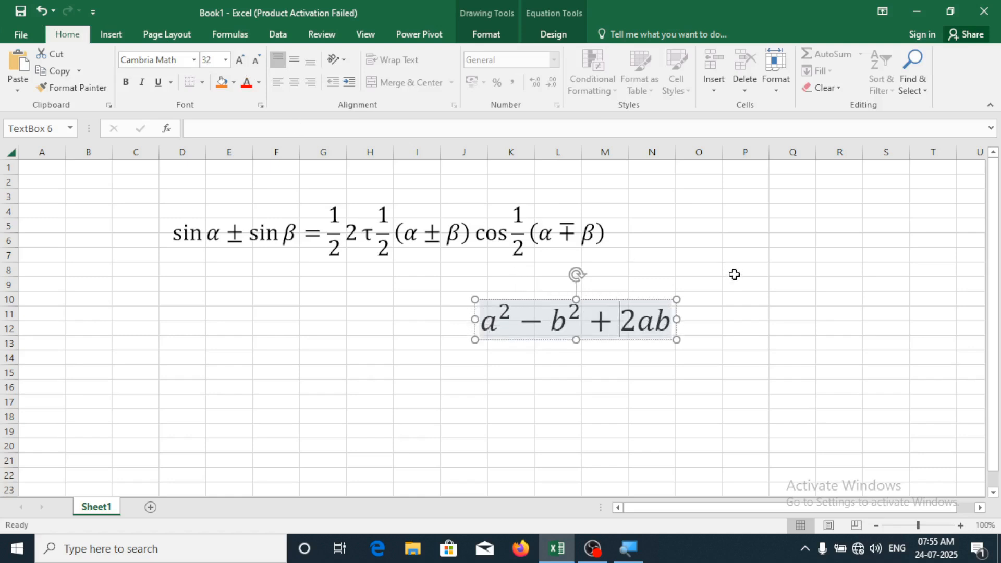
pyautogui.click(744, 313)
# Move the a²−b²+2ab equation below the trig identity, around columns E–I
pyautogui.click(650, 313)
pyautogui.click(649, 313)
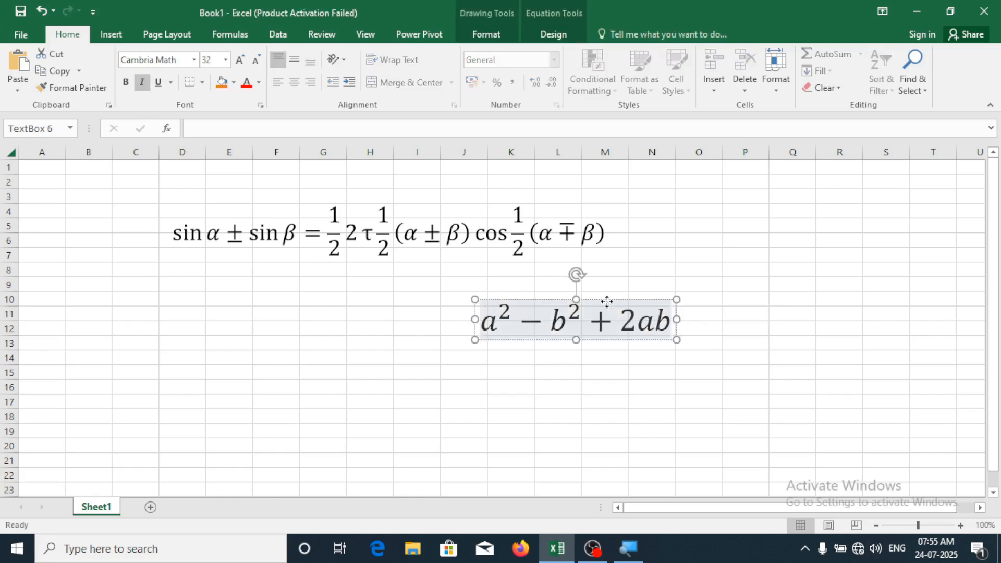
pyautogui.moveTo(605, 300); pyautogui.dragTo(356, 313)
pyautogui.click(492, 375)
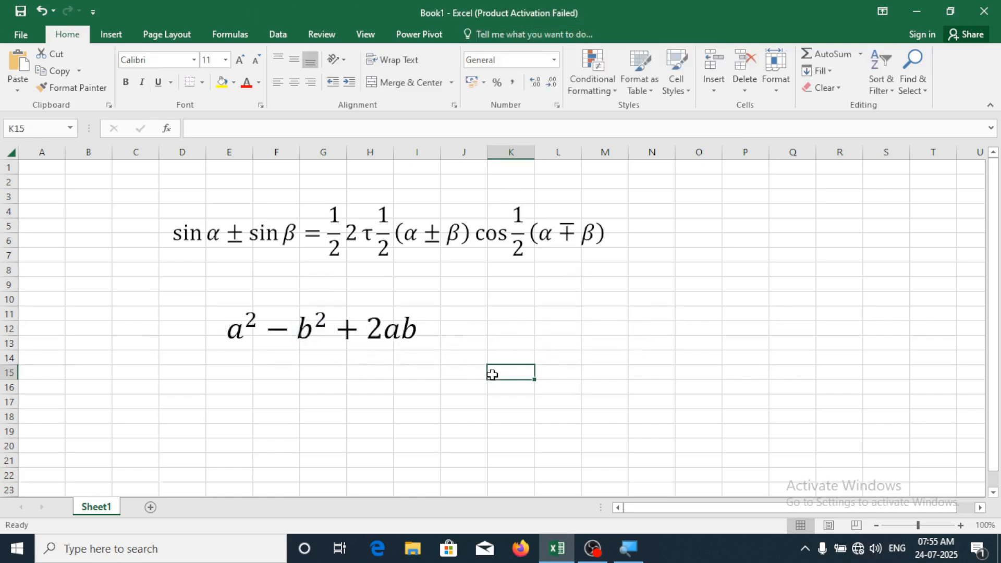
# Open a blank Ink Equation pad from the Equation dropdown
pyautogui.click(124, 35)
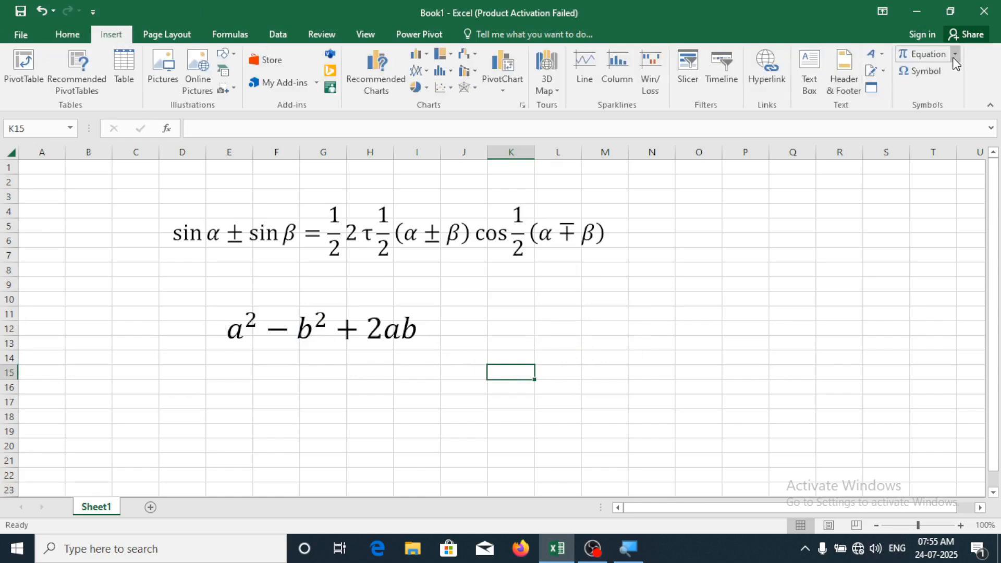
pyautogui.click(956, 54)
pyautogui.click(765, 464)
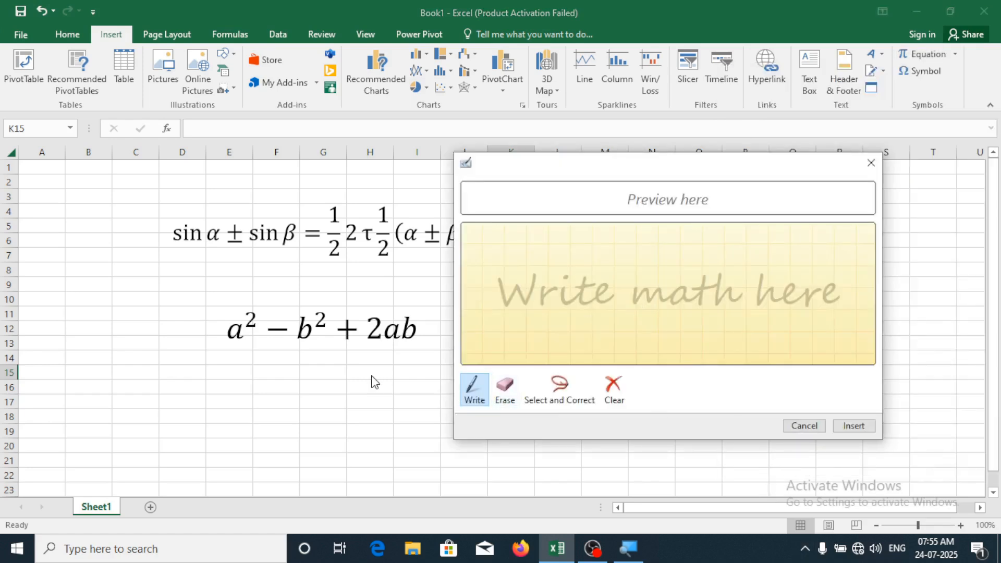
# Cancel the empty Ink Equation pad and place the caret in the a²−b²+2ab equation
pyautogui.click(806, 427)
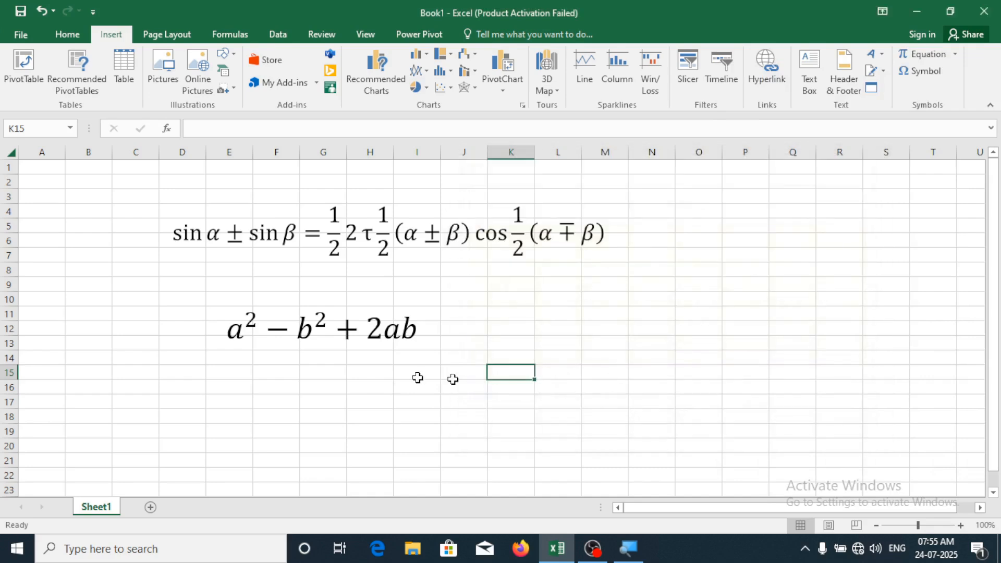
pyautogui.click(357, 345)
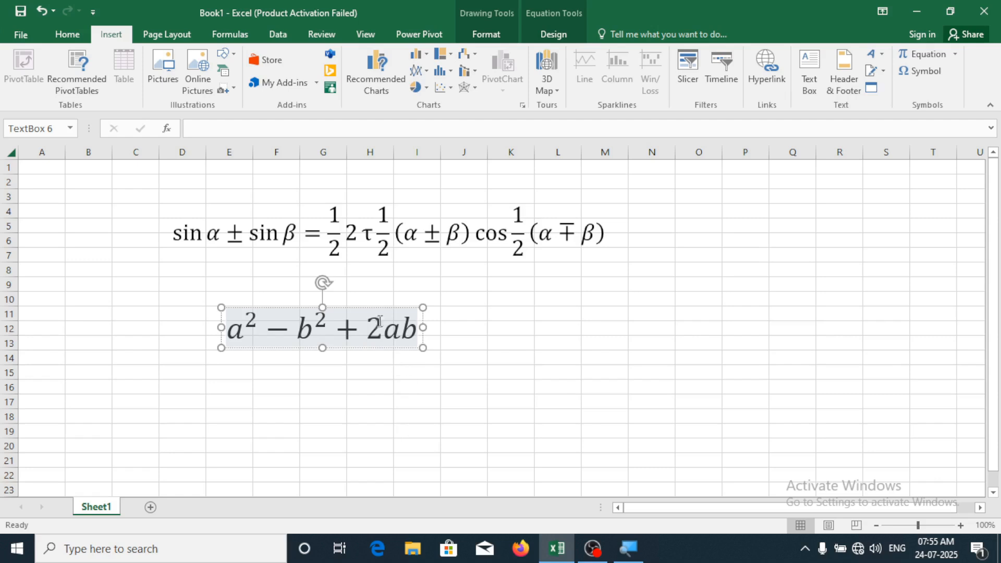
pyautogui.press('Right')
# Browse the Fraction and Bracket galleries without inserting anything, then select cell L13
pyautogui.click(554, 35)
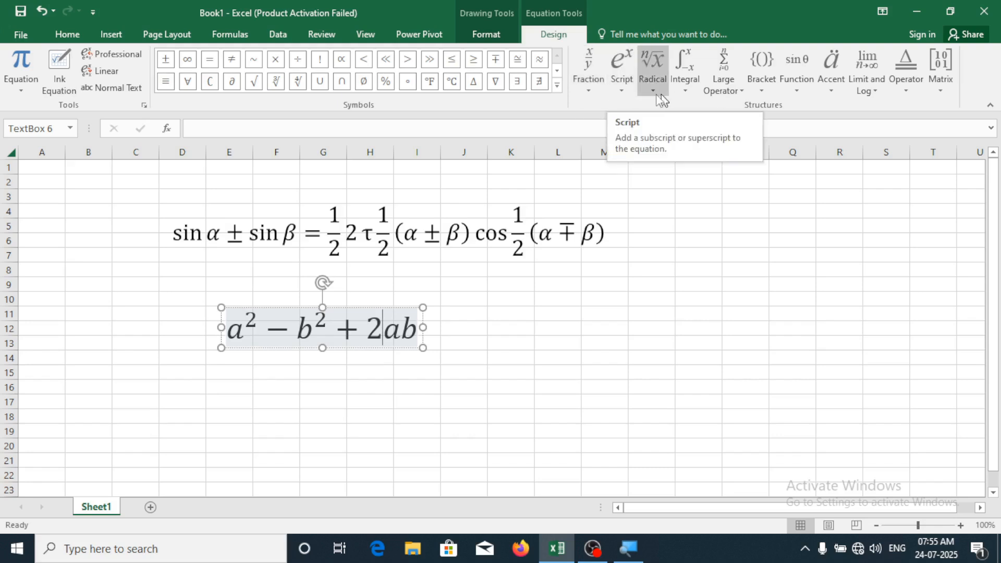
pyautogui.click(603, 89)
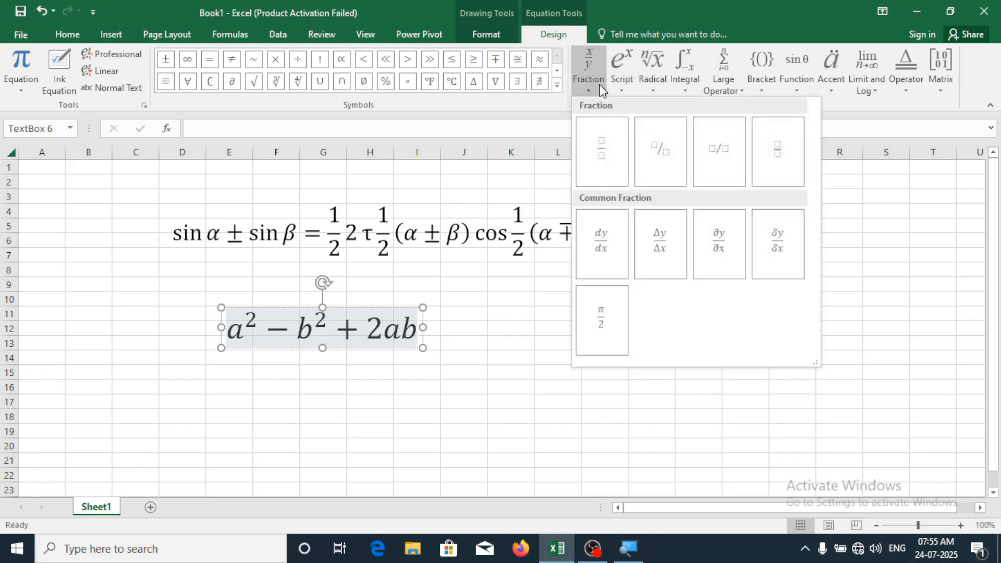
pyautogui.click(847, 107)
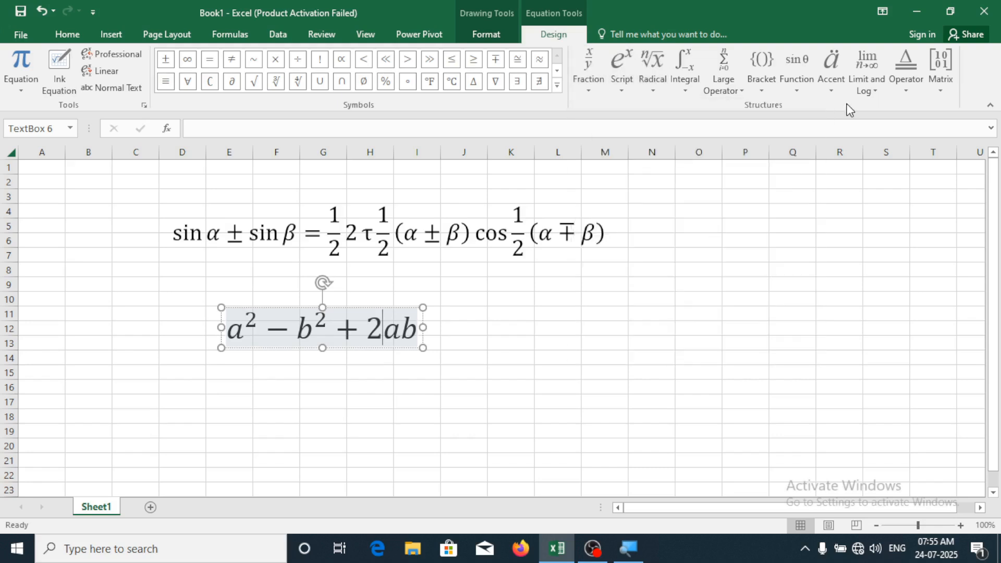
pyautogui.click(757, 90)
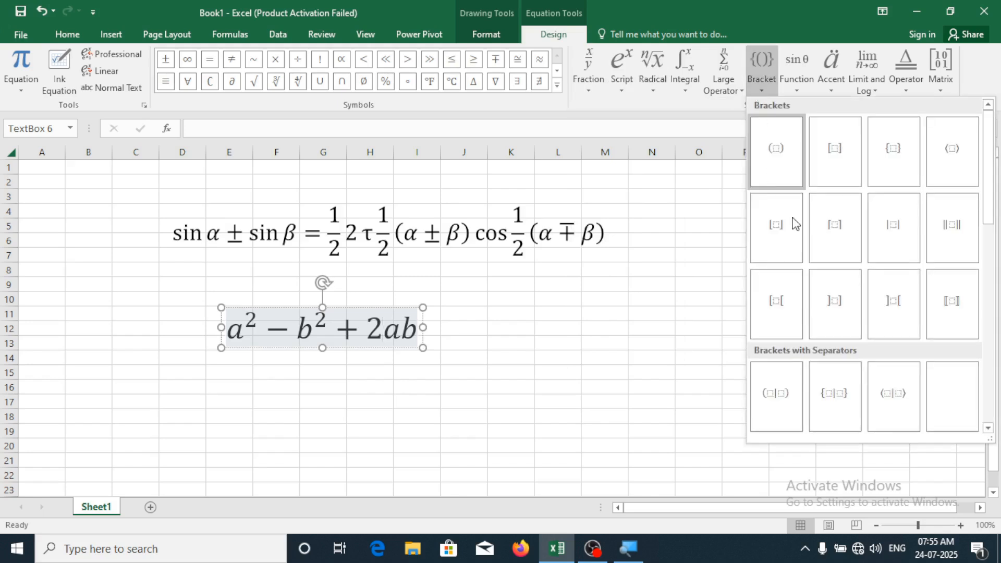
pyautogui.click(741, 134)
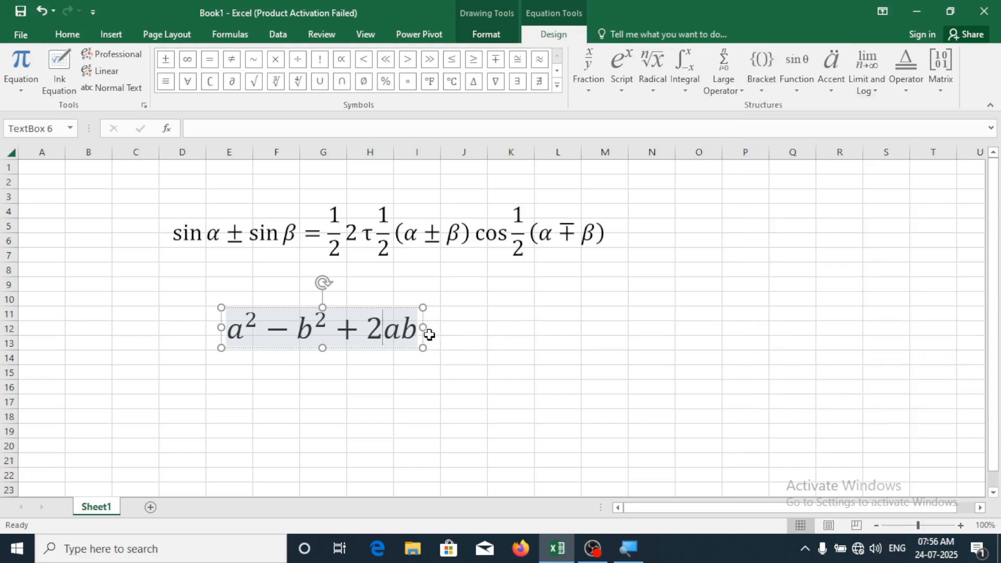
pyautogui.click(570, 342)
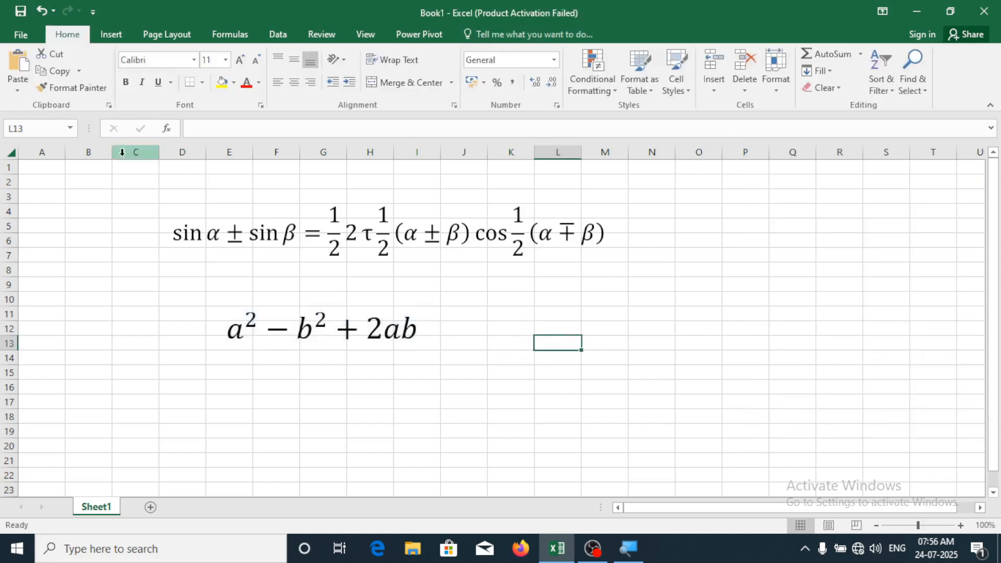
# Open the Symbol dialog and enlarge it to show more symbols
pyautogui.click(111, 35)
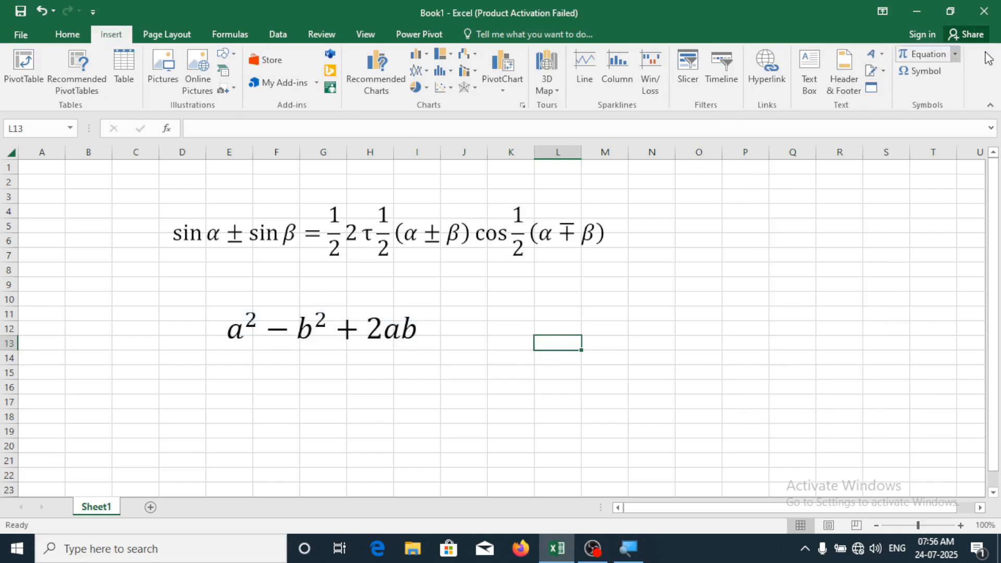
pyautogui.click(937, 72)
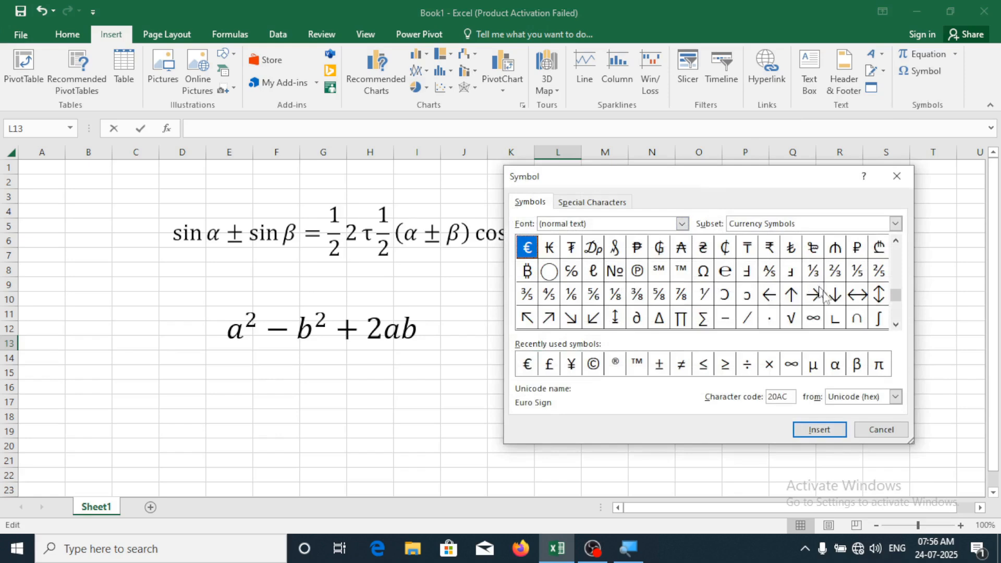
pyautogui.moveTo(715, 180); pyautogui.dragTo(584, 137)
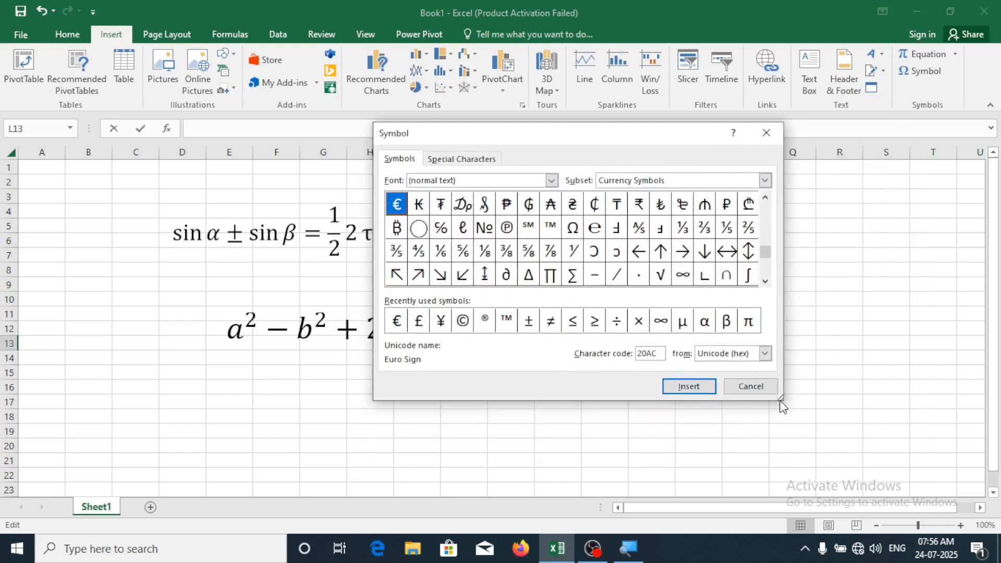
pyautogui.moveTo(793, 412); pyautogui.dragTo(882, 474)
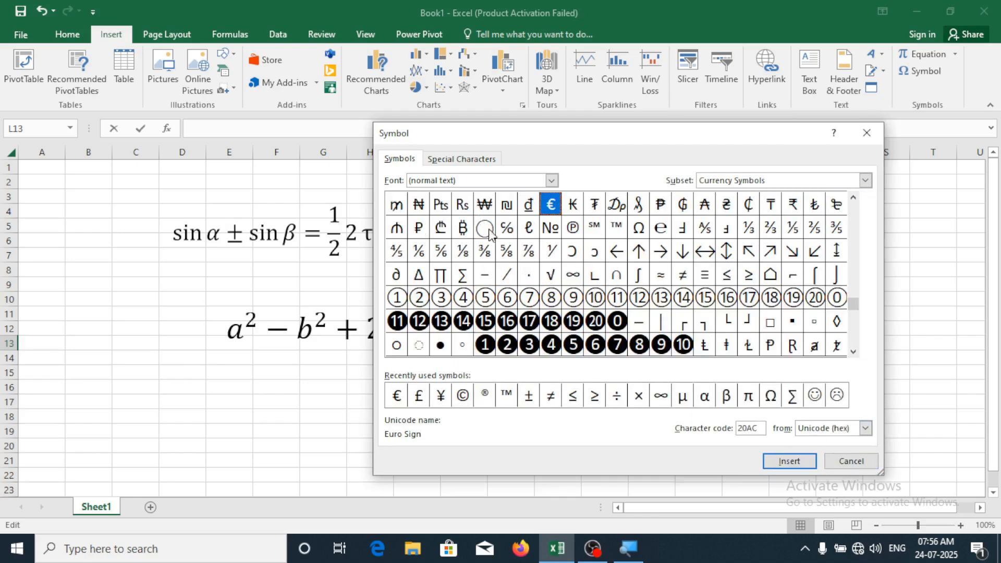
# Insert the ฿ currency sign from the (normal text) font into L13 and close the dialog
pyautogui.click(552, 180)
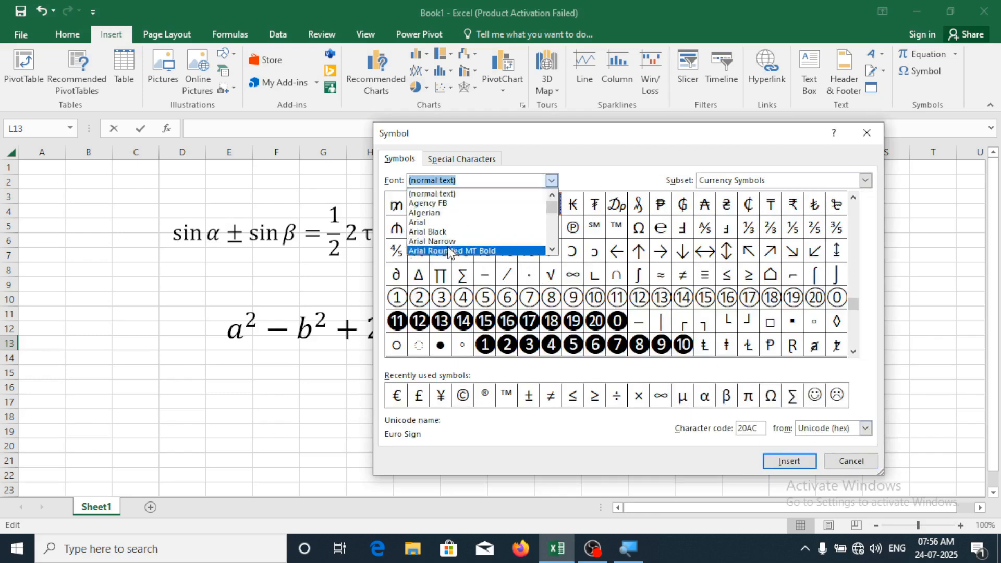
pyautogui.click(462, 195)
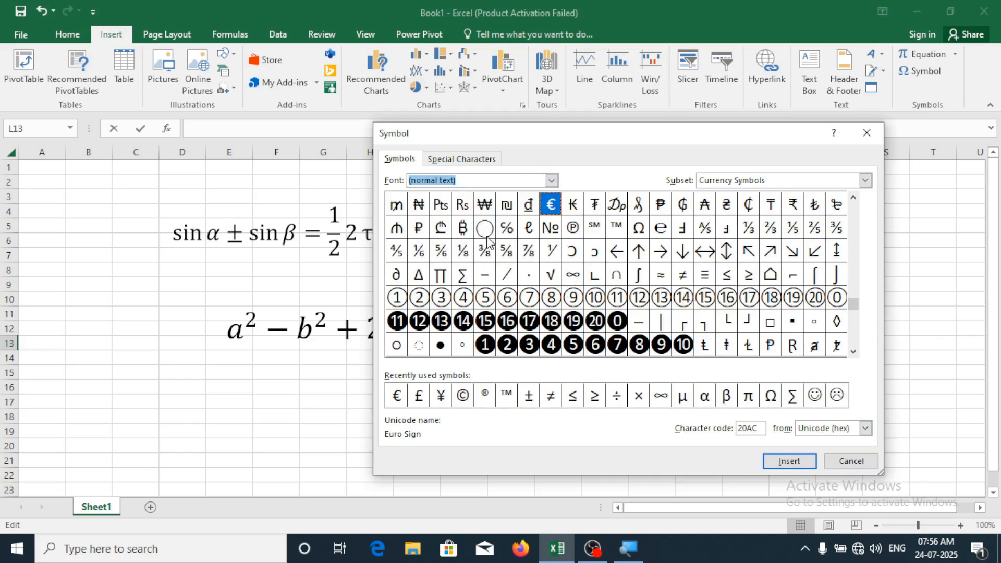
pyautogui.click(463, 228)
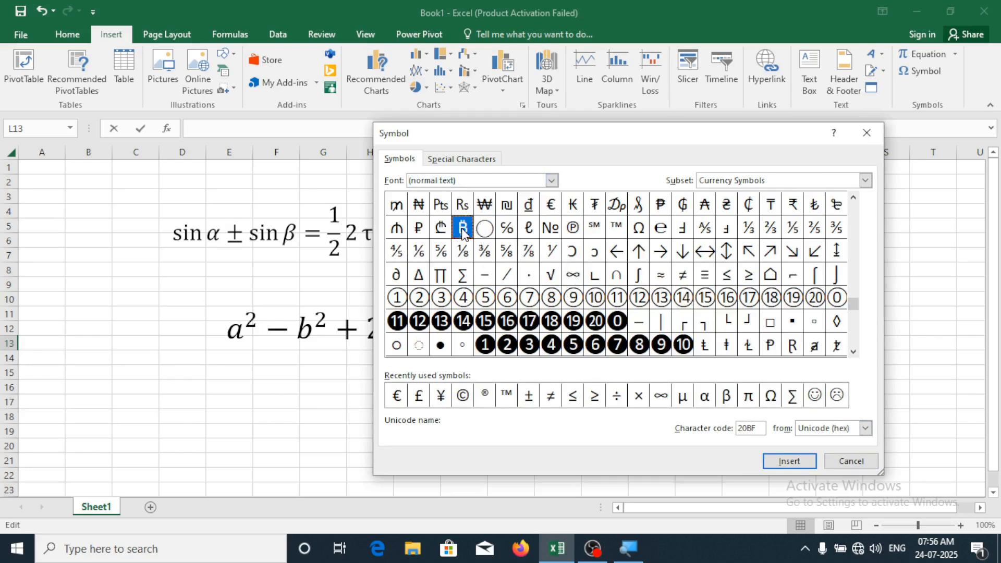
pyautogui.click(790, 462)
pyautogui.moveTo(564, 147); pyautogui.dragTo(164, 219)
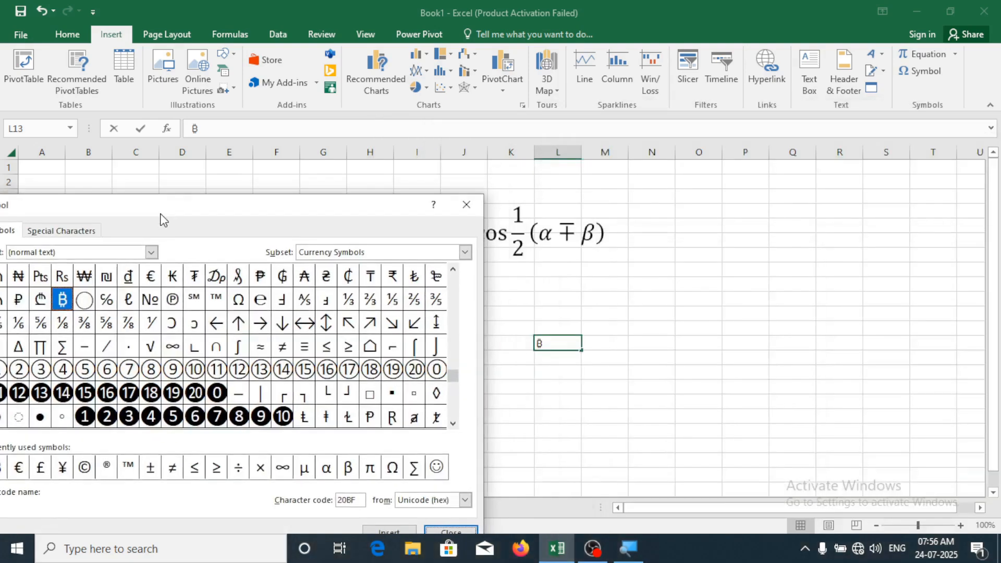
pyautogui.click(456, 525)
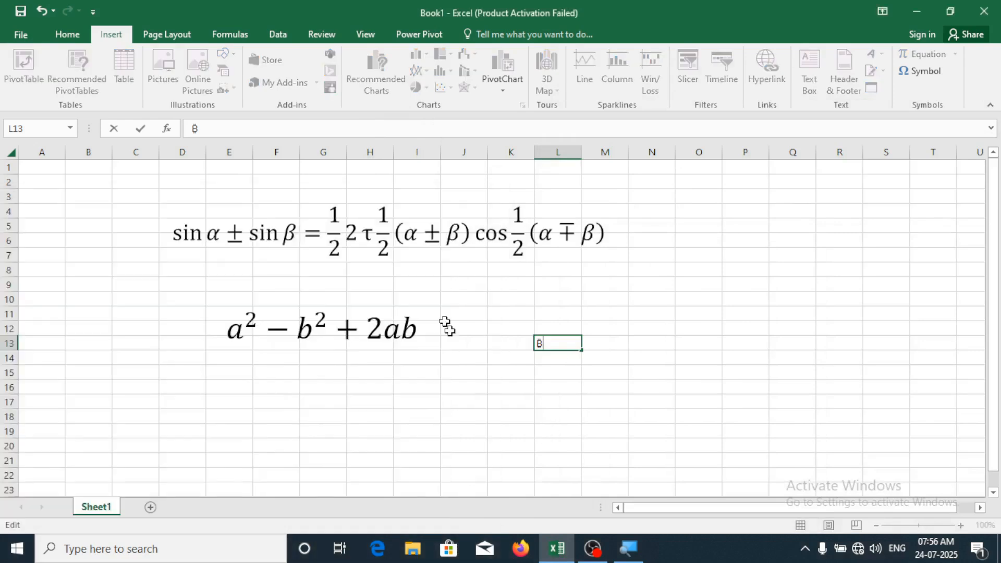
pyautogui.click(109, 402)
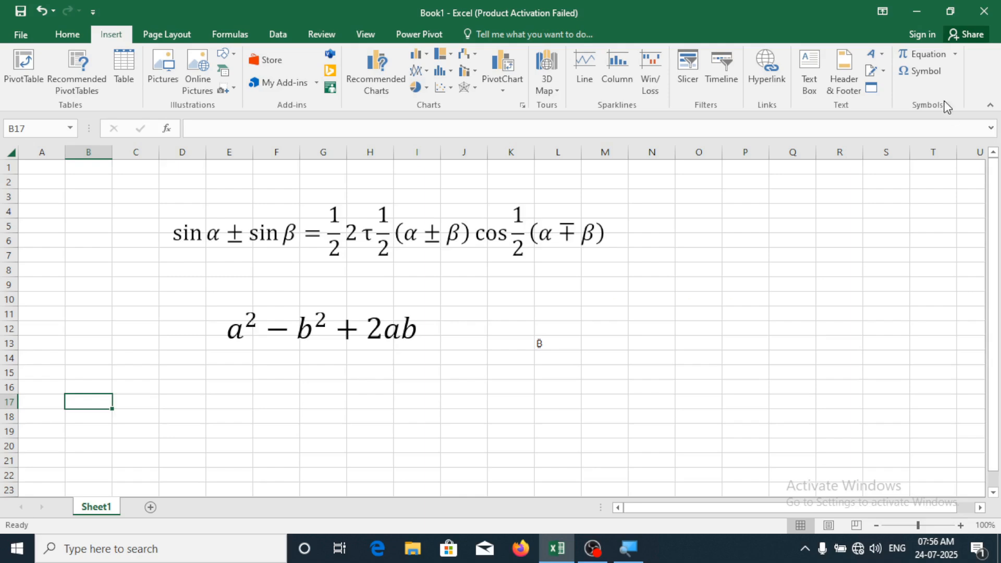
# Reopen the Symbol dialog, move it off the equations, and switch its font to Wingdings
pyautogui.click(921, 71)
pyautogui.moveTo(364, 191); pyautogui.dragTo(806, 117)
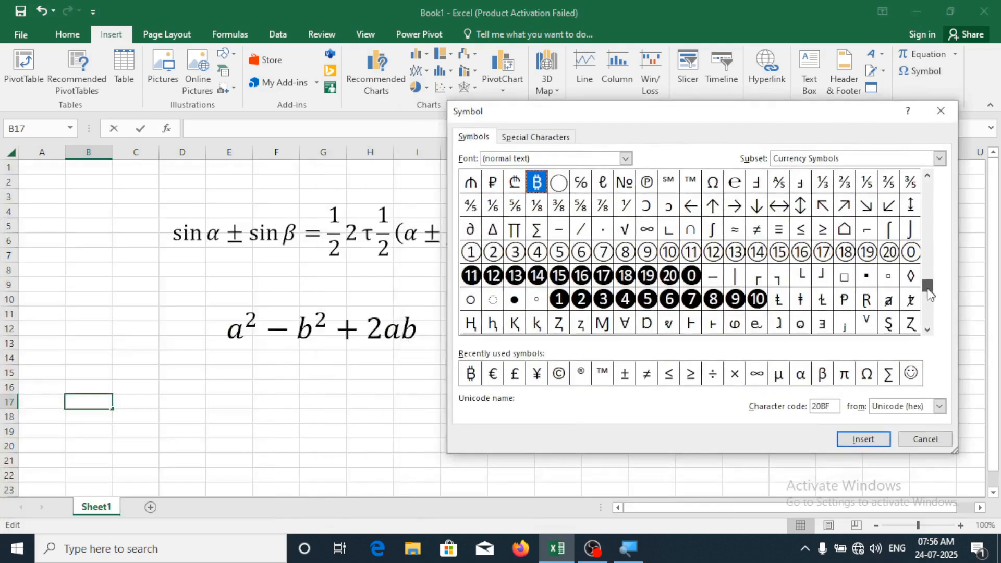
pyautogui.moveTo(927, 284); pyautogui.dragTo(928, 319)
pyautogui.click(626, 158)
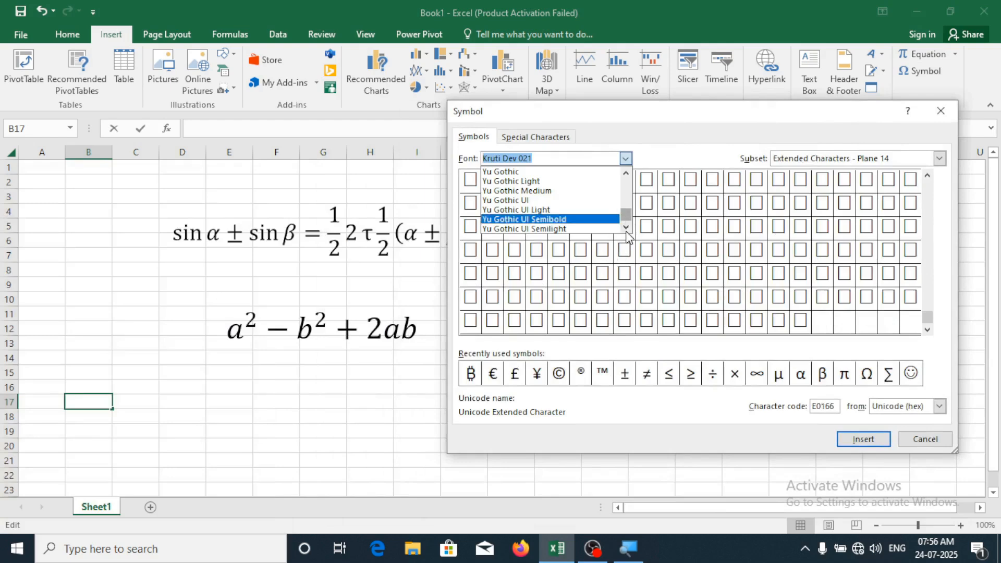
pyautogui.scroll(2, 558, 216)
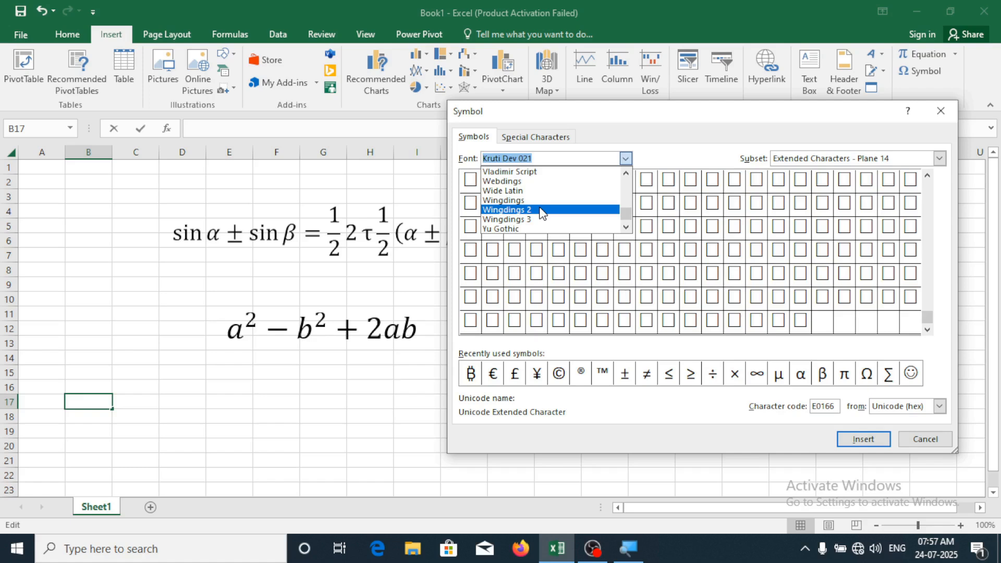
pyautogui.click(561, 201)
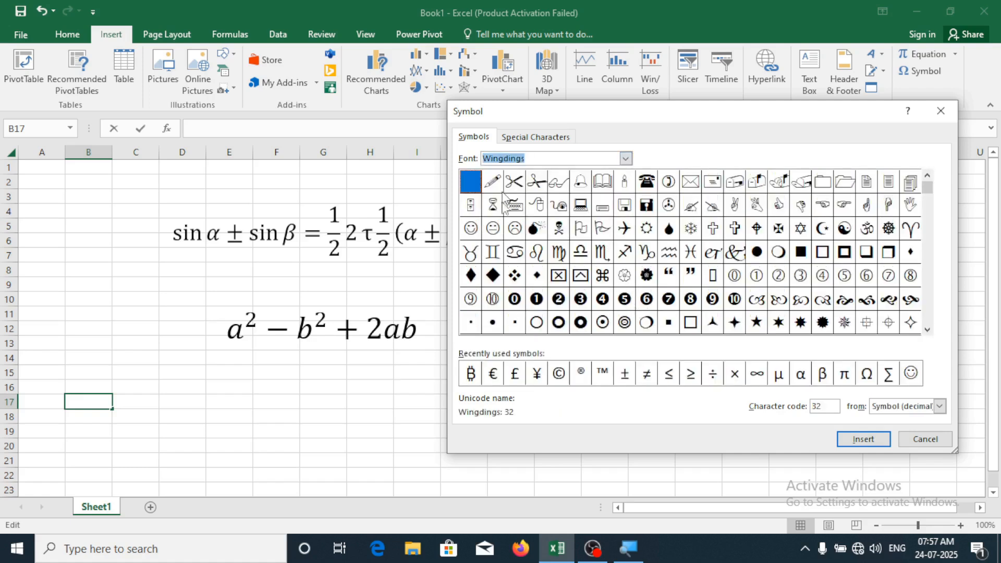
pyautogui.click(603, 299)
pyautogui.click(646, 230)
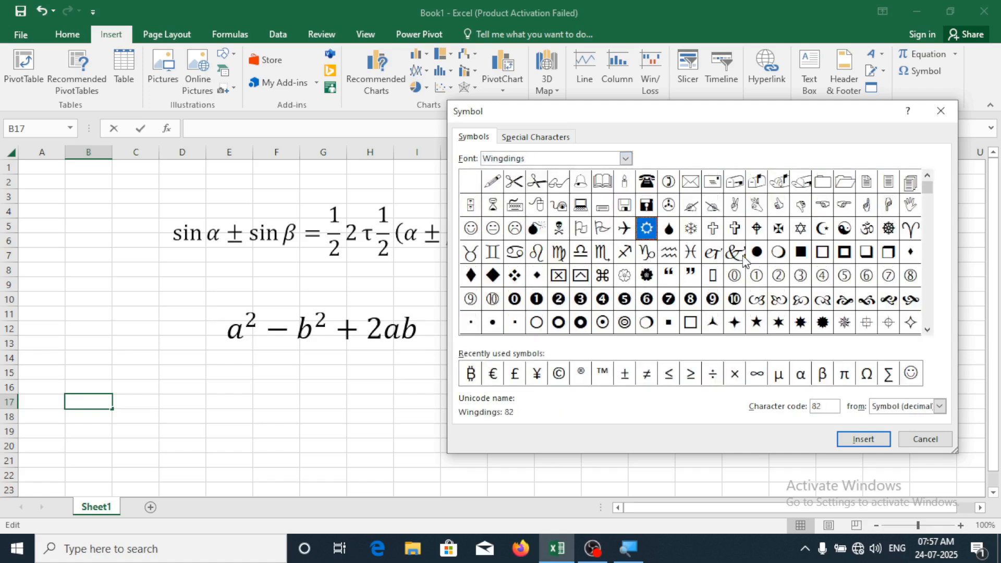
pyautogui.click(750, 281)
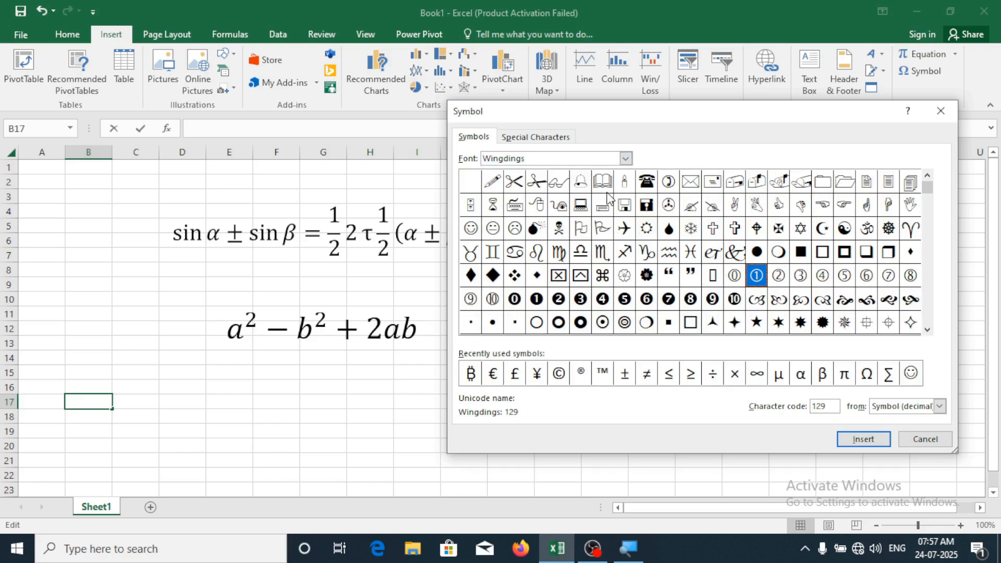
# Insert the Wingdings telephone, envelope and smiley symbols into B17, then close the dialog
pyautogui.click(647, 192)
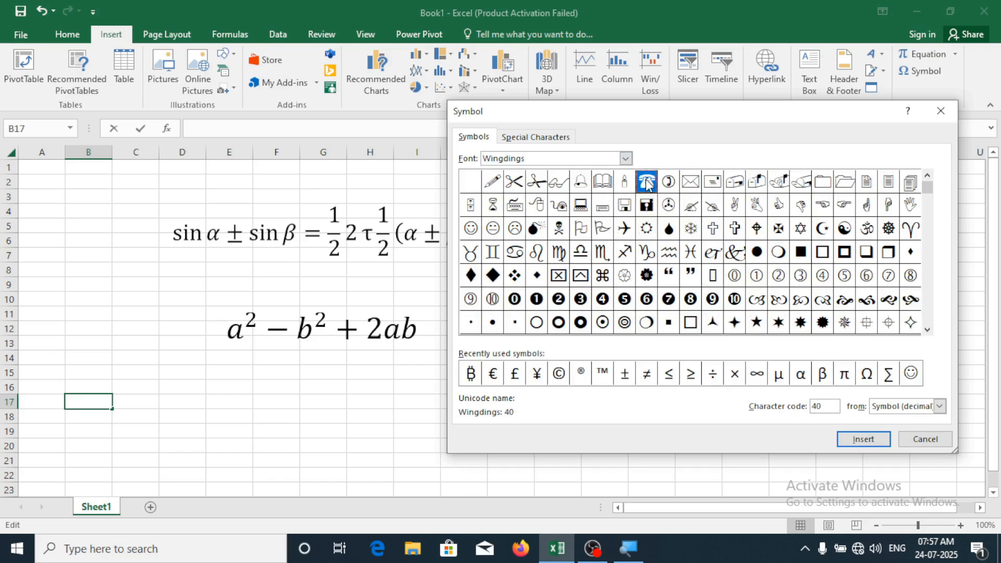
pyautogui.click(864, 439)
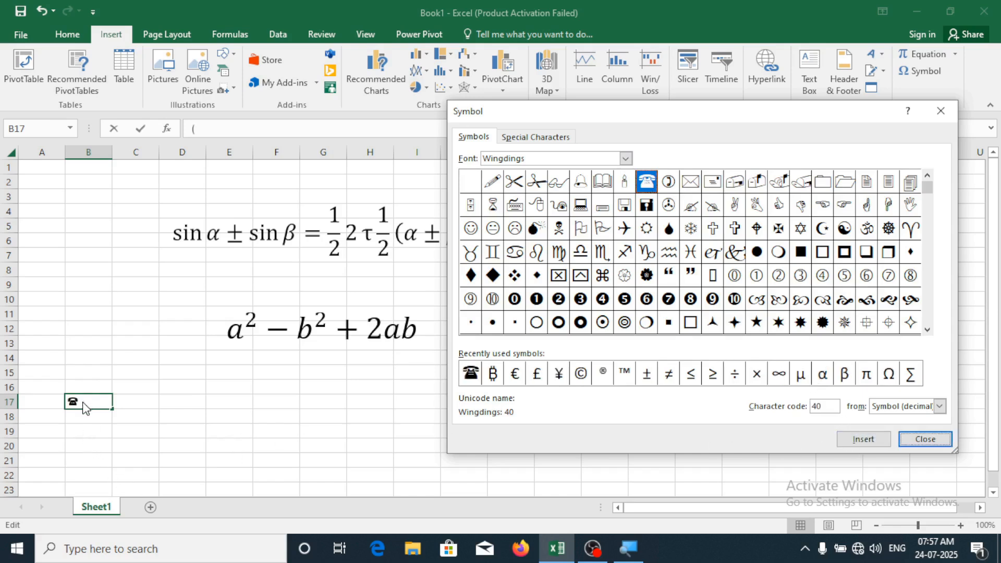
pyautogui.click(691, 183)
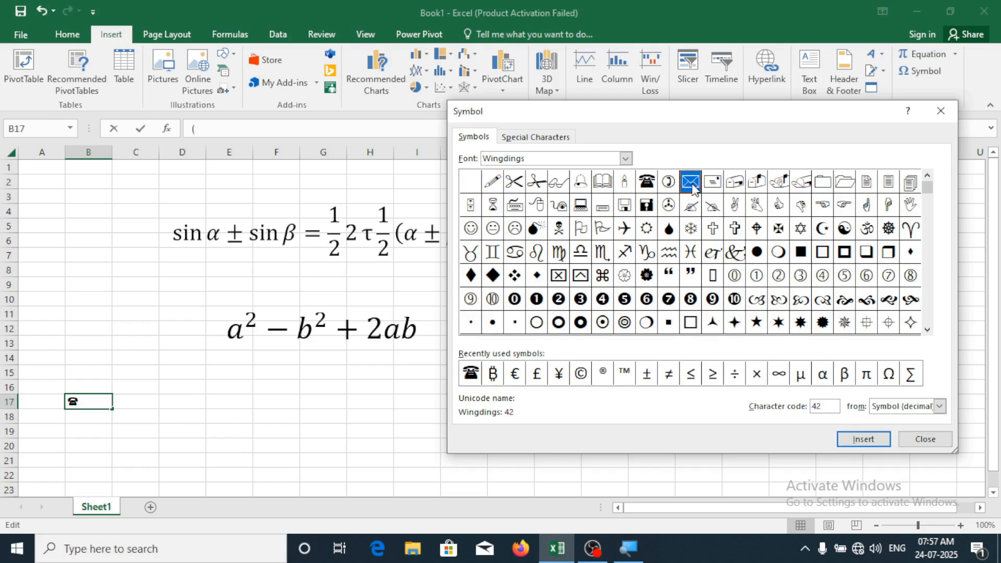
pyautogui.click(864, 439)
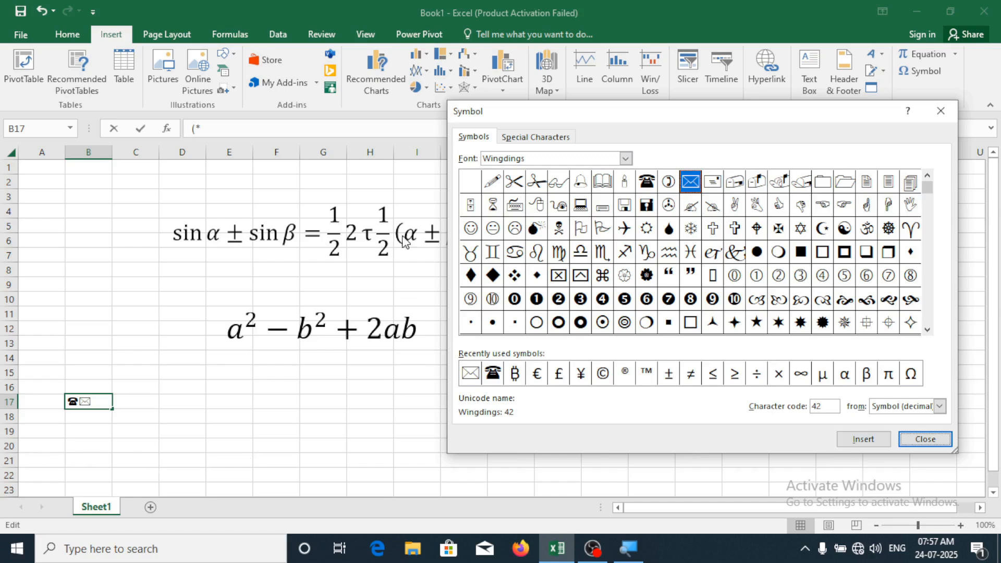
pyautogui.click(471, 229)
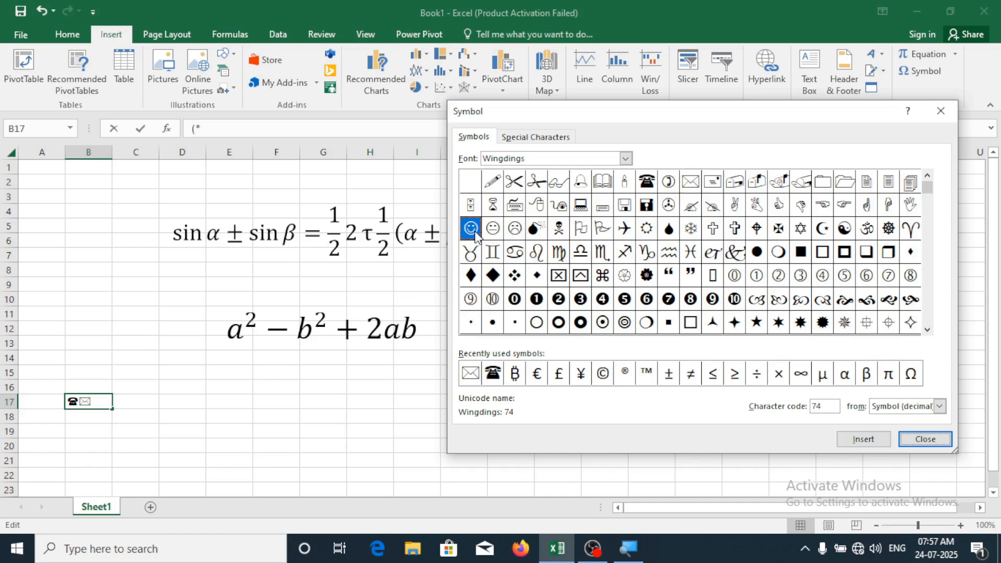
pyautogui.click(864, 440)
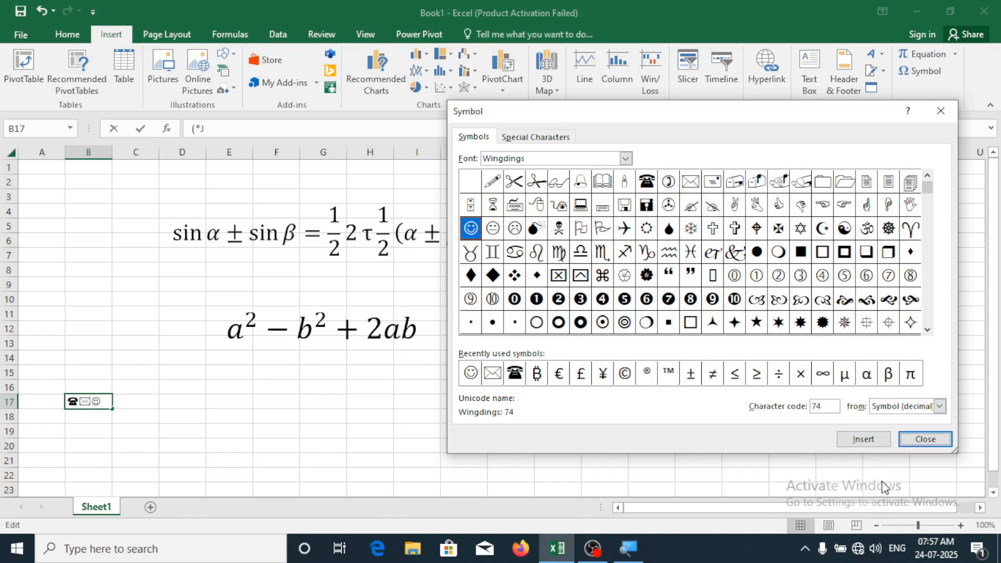
pyautogui.click(926, 439)
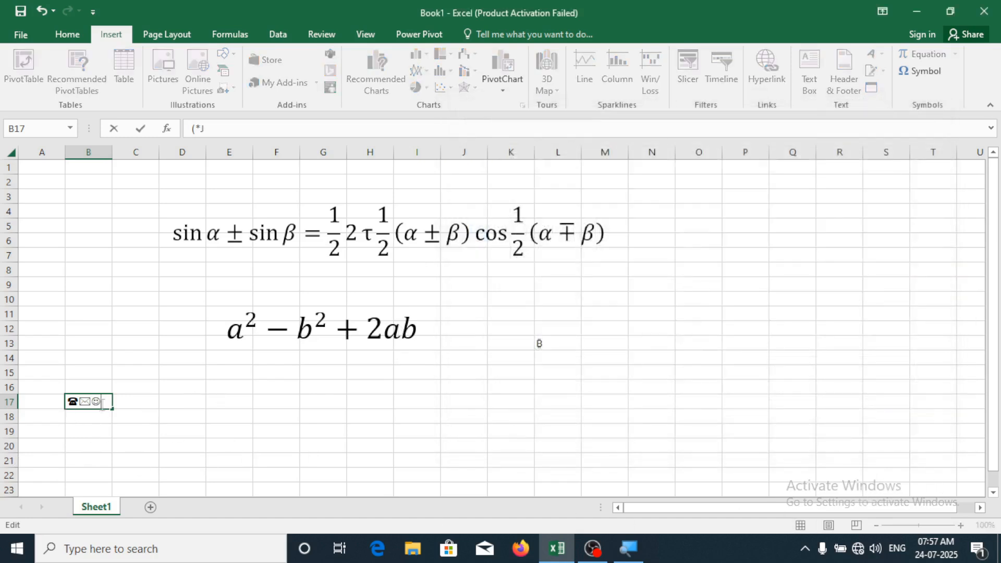
# Enlarge the three symbols in B17 using Increase Font Size six times
pyautogui.moveTo(102, 404); pyautogui.dragTo(31, 406)
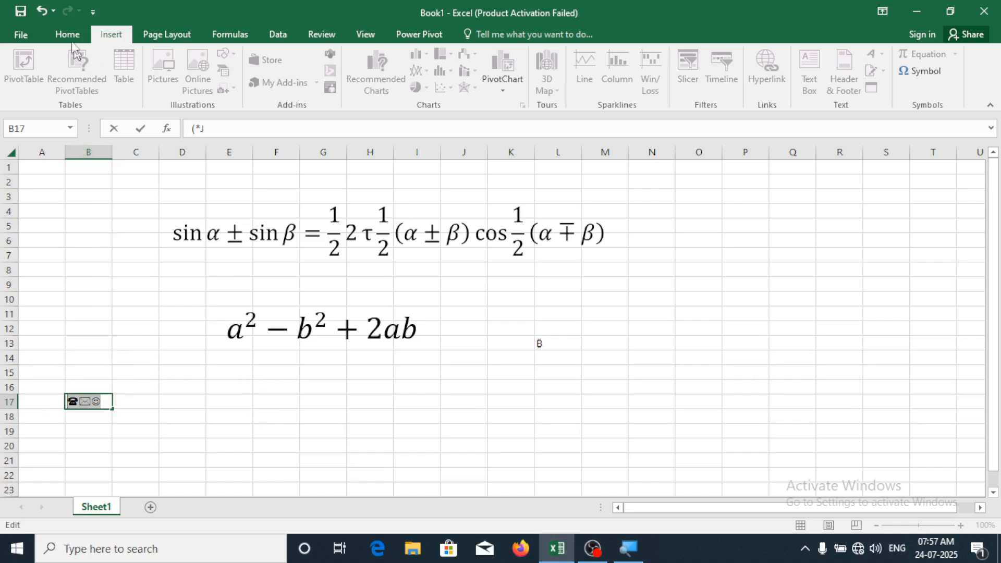
pyautogui.click(67, 33)
pyautogui.click(239, 58)
pyautogui.click(240, 58)
pyautogui.click(240, 58)
pyautogui.click(240, 57)
pyautogui.click(239, 58)
pyautogui.click(239, 57)
pyautogui.click(239, 57)
pyautogui.click(240, 57)
pyautogui.click(239, 57)
pyautogui.click(240, 57)
pyautogui.click(239, 57)
pyautogui.click(239, 57)
pyautogui.click(433, 373)
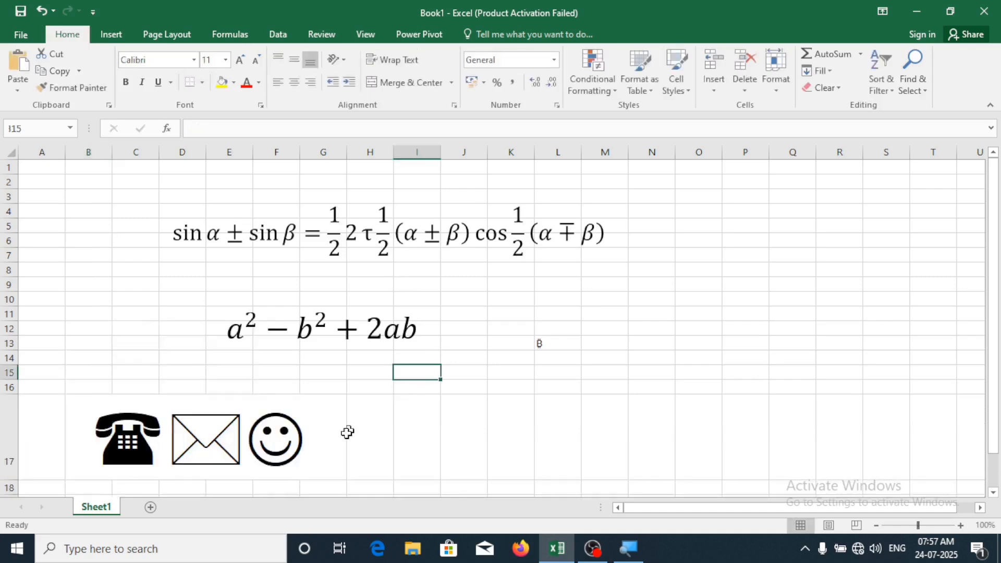
# Select cell I16 and return to the Insert ribbon for the next symbol
pyautogui.click(288, 427)
pyautogui.click(418, 390)
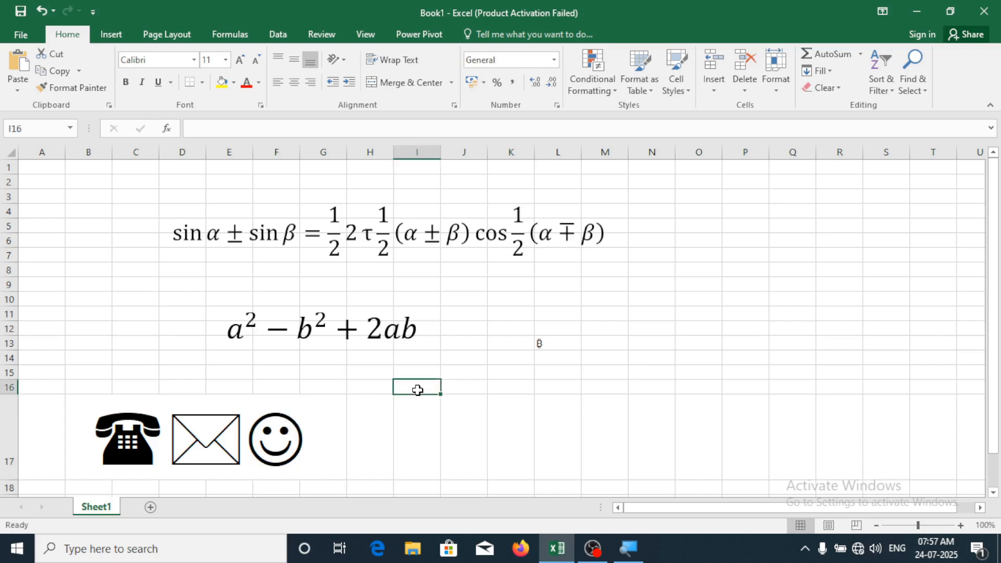
pyautogui.click(104, 36)
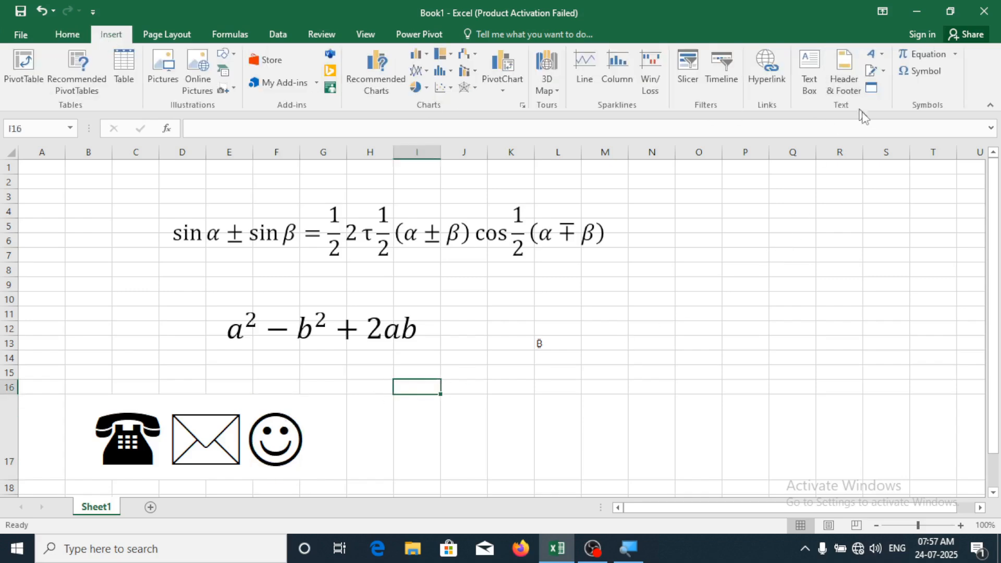
# Open the Symbol dialog and set its font to Wingdings 2
pyautogui.click(920, 71)
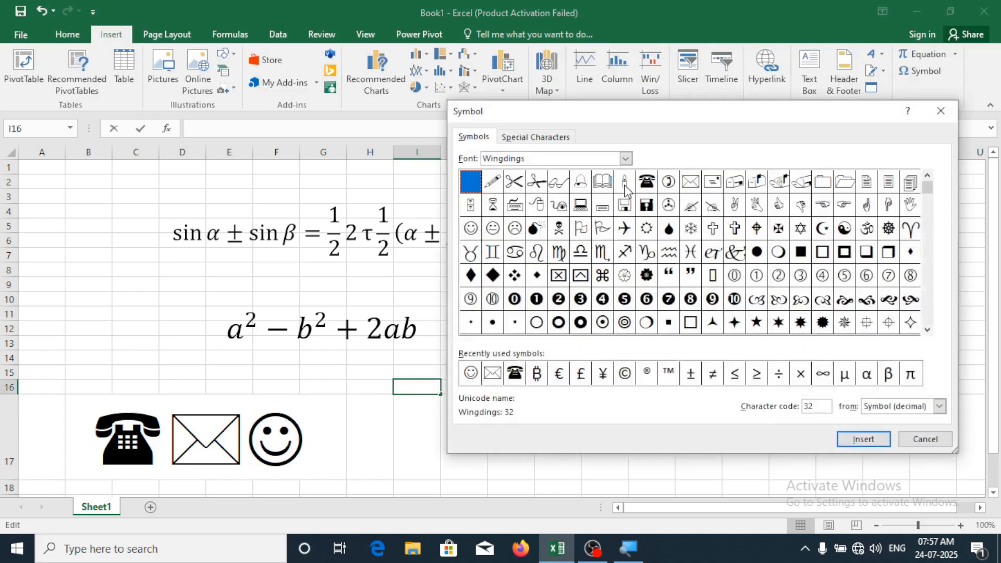
pyautogui.click(625, 159)
pyautogui.scroll(-2, 556, 223)
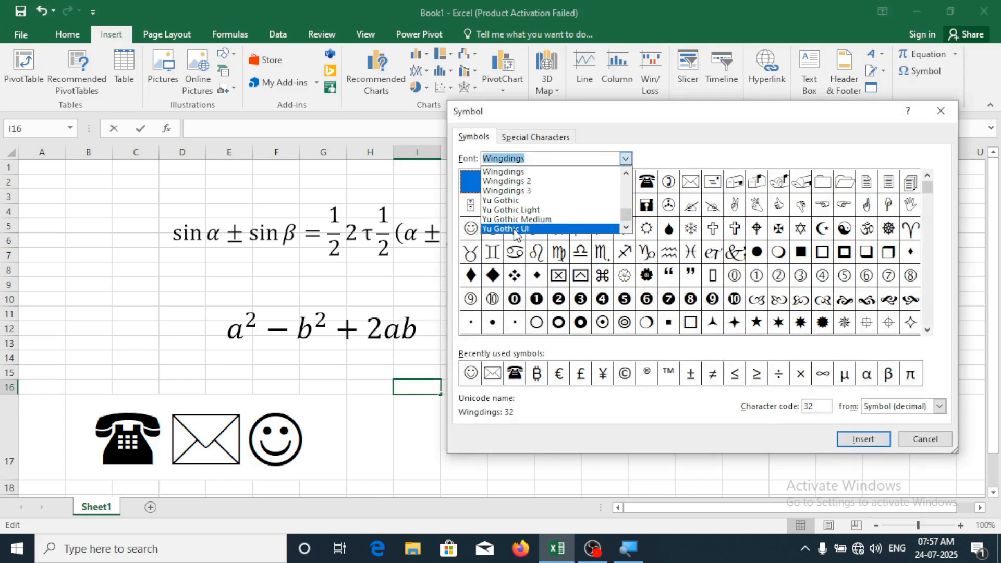
pyautogui.click(524, 190)
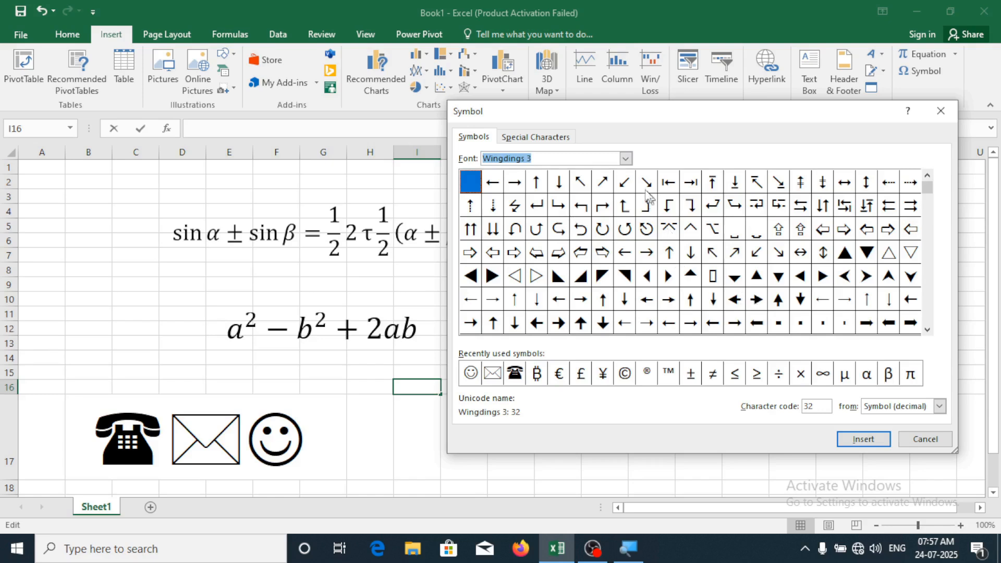
pyautogui.click(625, 159)
pyautogui.click(553, 183)
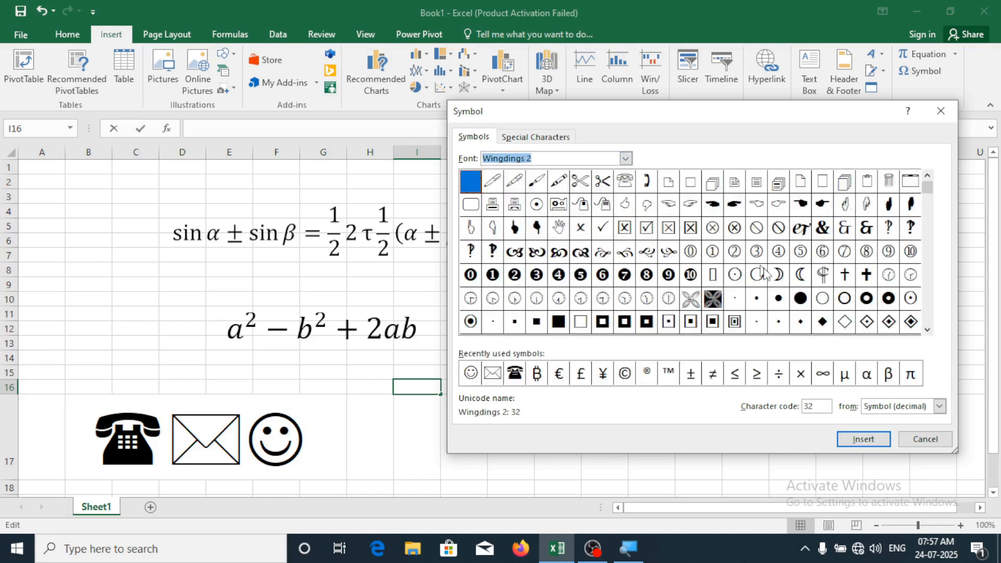
pyautogui.click(928, 330)
pyautogui.click(927, 329)
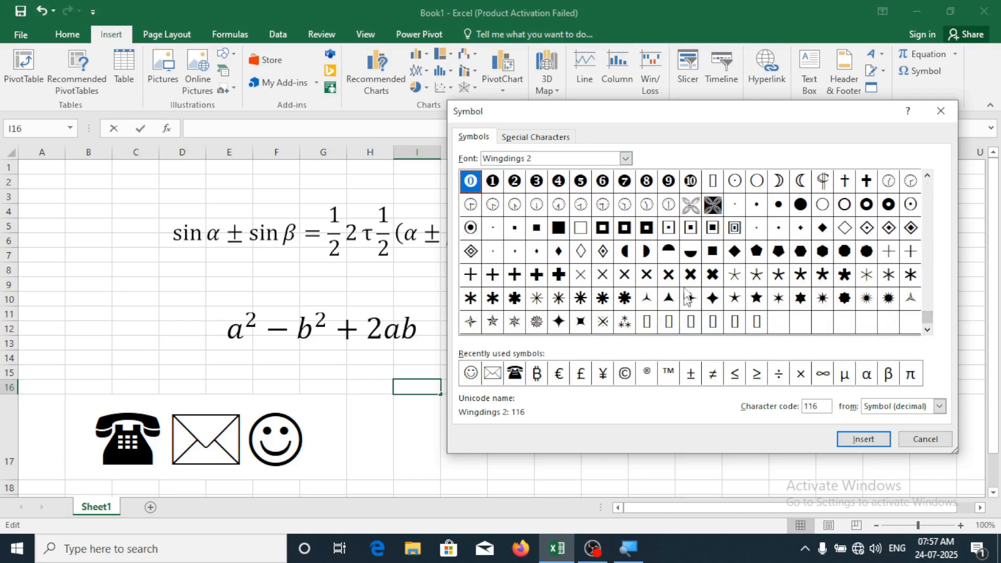
# Insert the Wingdings 2 clock (character 138) into I16, close the dialog, and select it
pyautogui.click(496, 208)
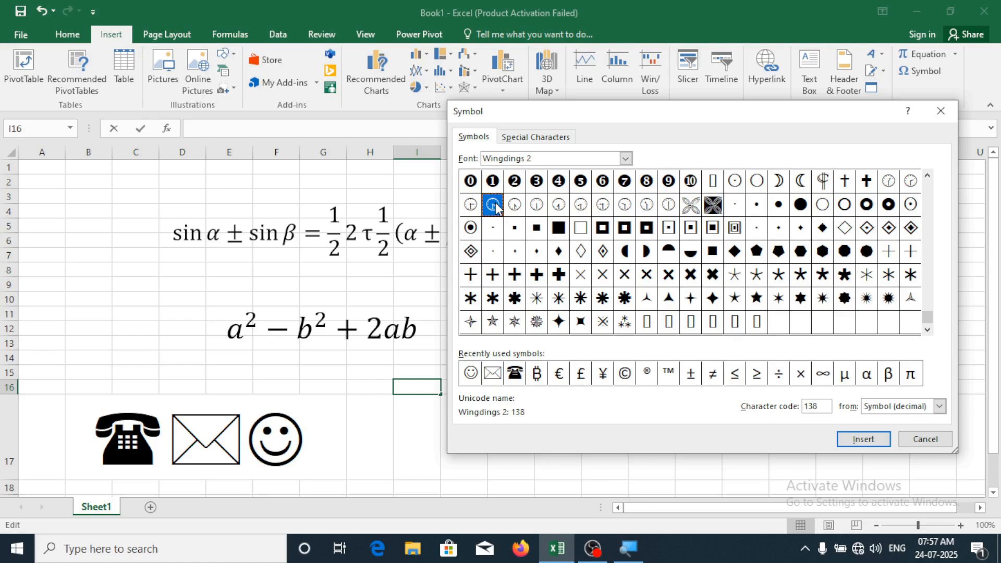
pyautogui.click(862, 439)
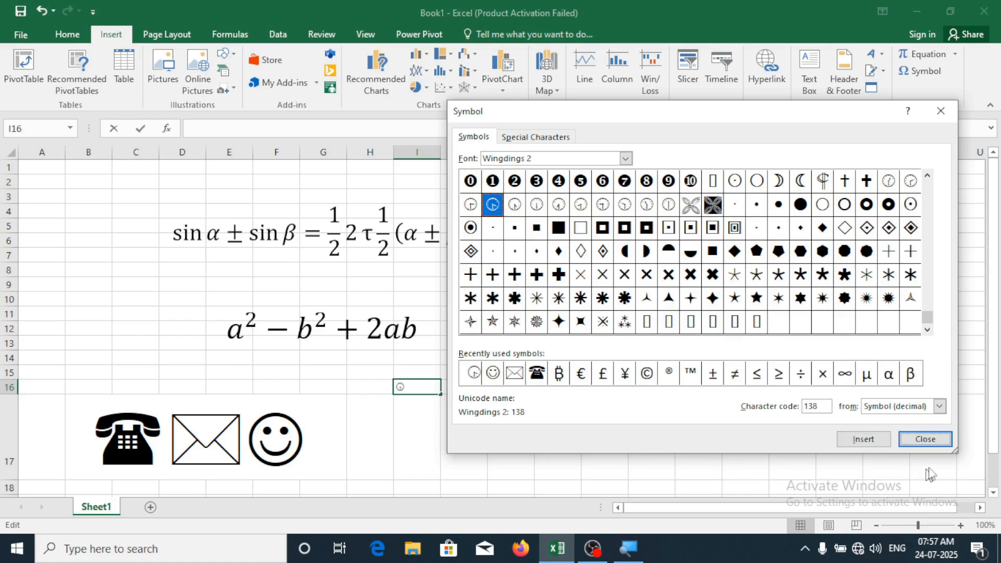
pyautogui.click(939, 445)
pyautogui.moveTo(416, 390); pyautogui.dragTo(351, 386)
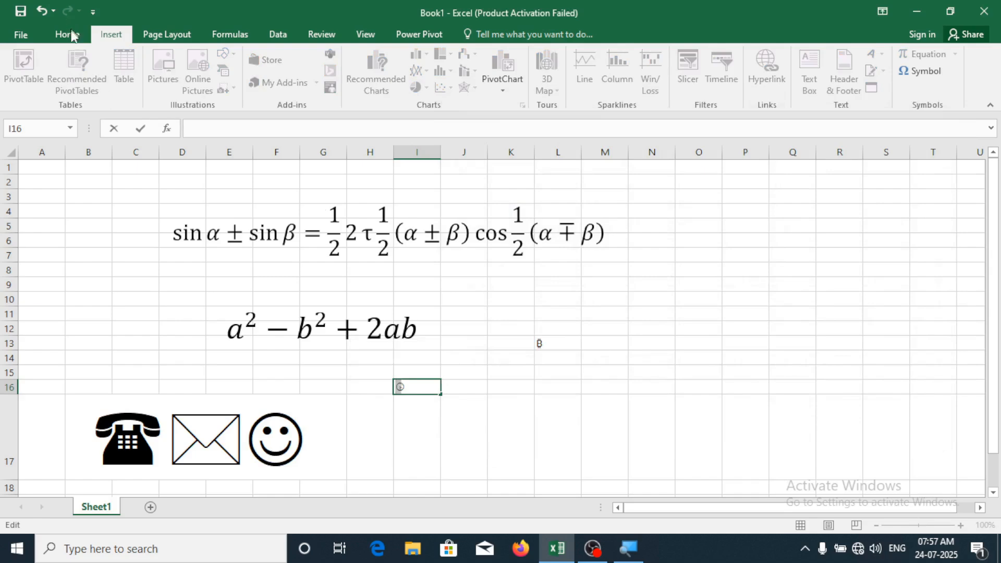
# Increase the clock symbol in I16 to 72 point and commit the entry
pyautogui.click(68, 34)
pyautogui.click(237, 60)
pyautogui.click(237, 61)
pyautogui.click(238, 61)
pyautogui.click(238, 61)
pyautogui.click(237, 60)
pyautogui.click(237, 61)
pyautogui.click(238, 60)
pyautogui.click(238, 61)
pyautogui.click(238, 61)
pyautogui.click(238, 61)
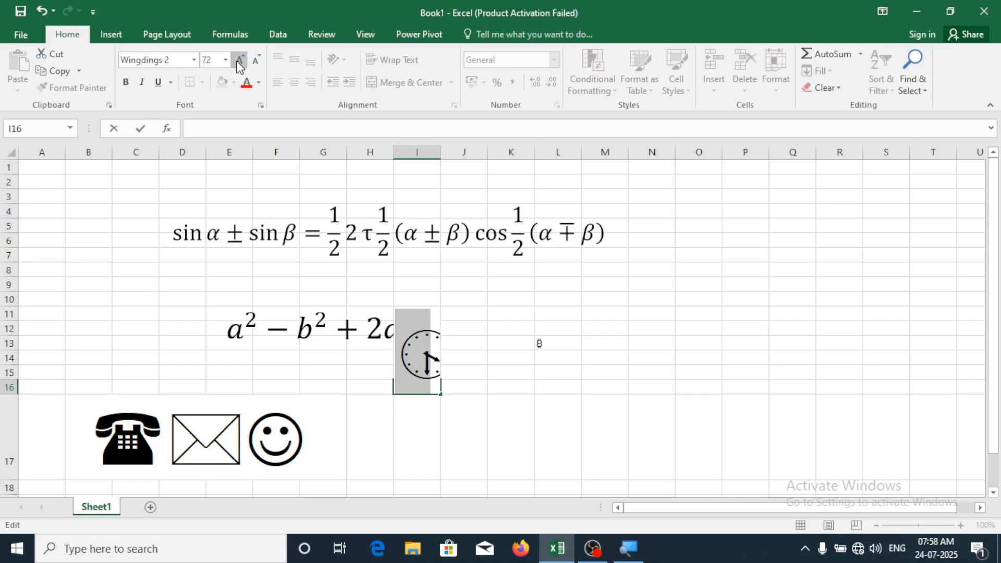
pyautogui.click(633, 313)
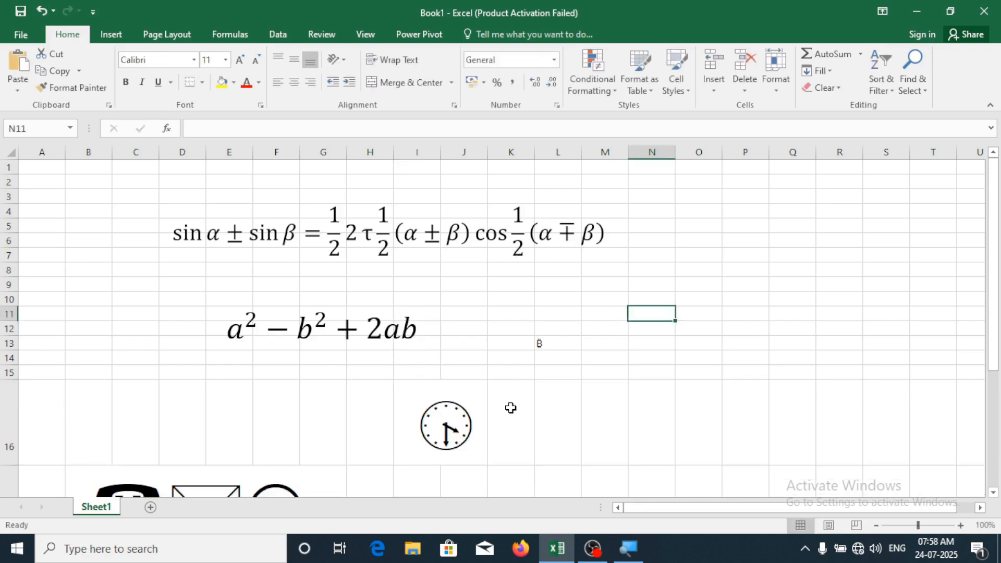
# Select cell N17, return to the Insert ribbon, then select cell Q16
pyautogui.scroll(-1, 511, 408)
pyautogui.click(667, 433)
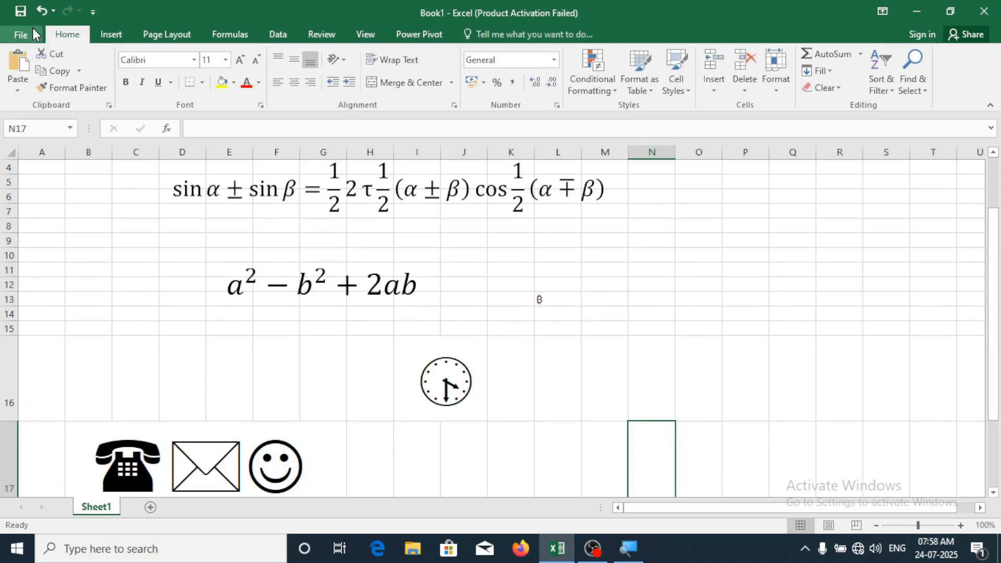
pyautogui.click(108, 35)
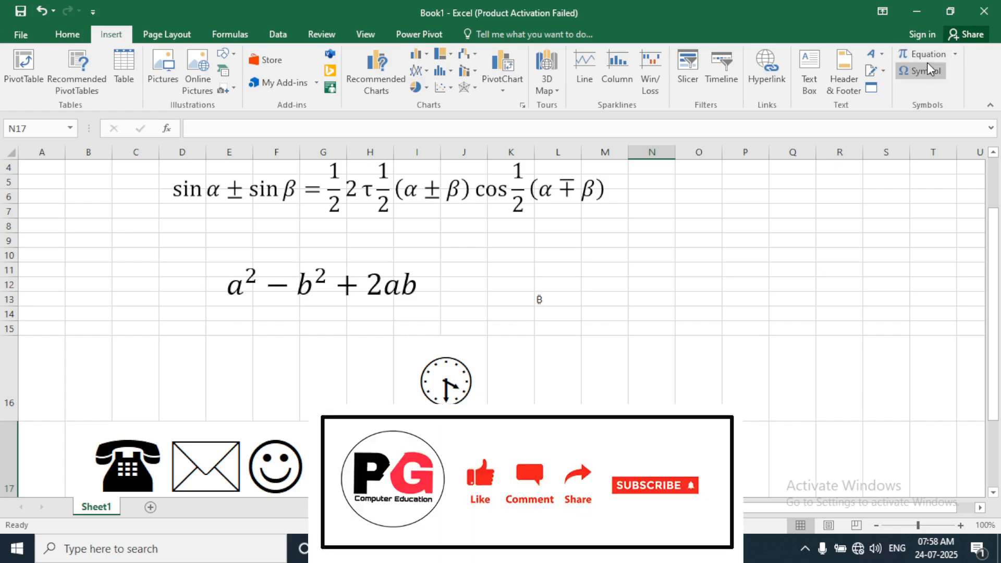
pyautogui.click(773, 338)
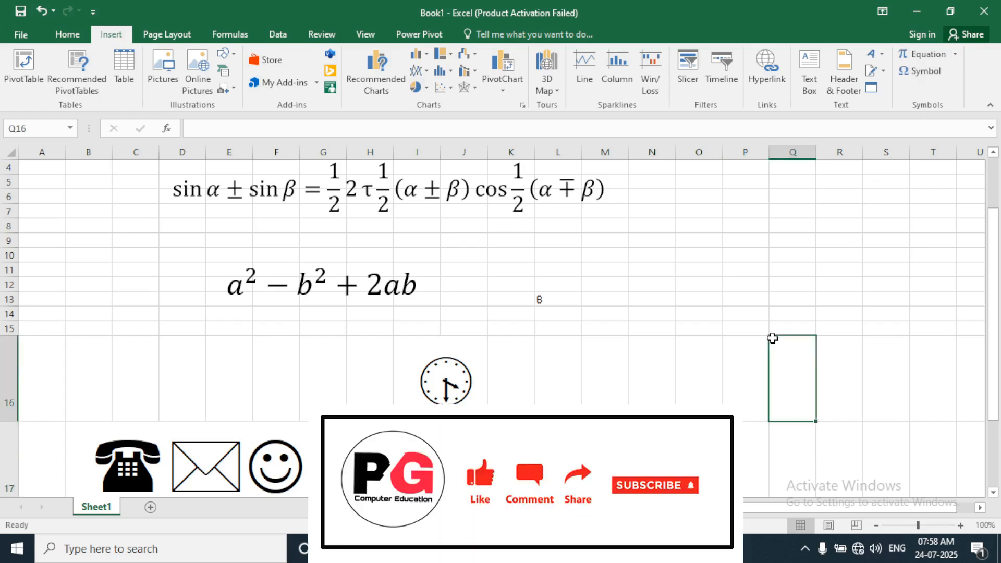